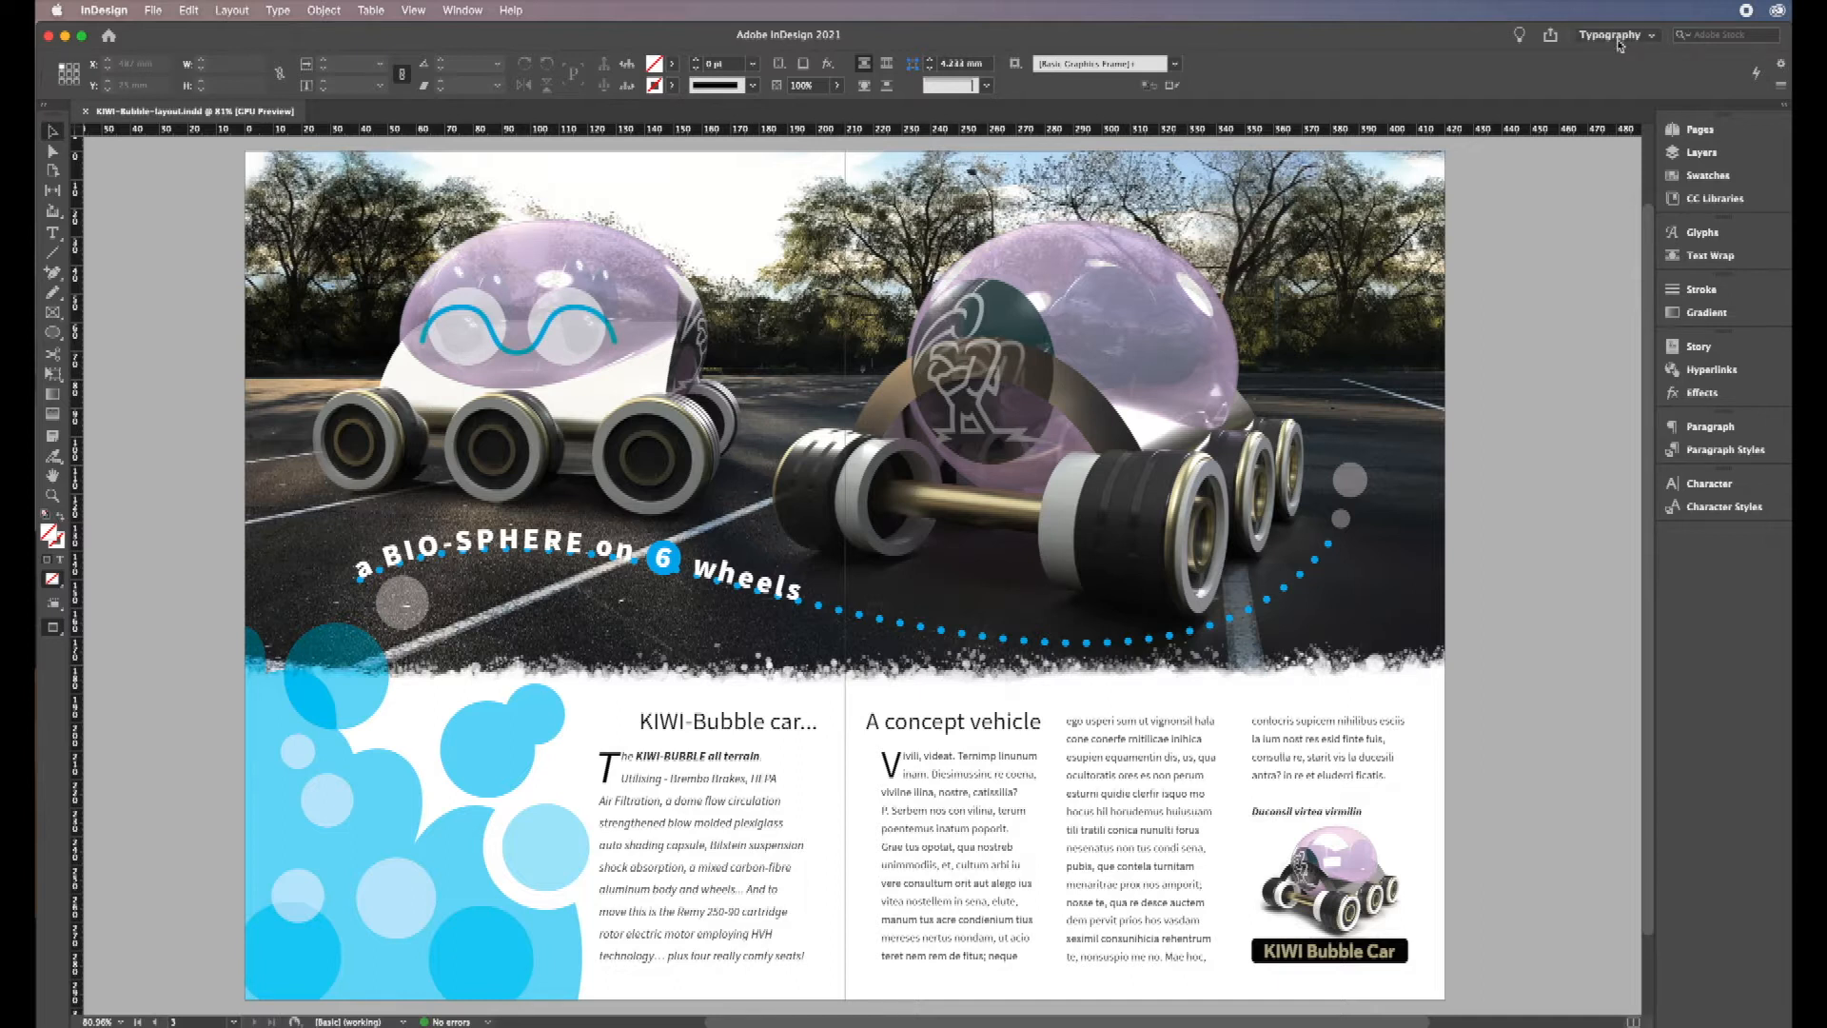
drag(931, 40, 934, 41)
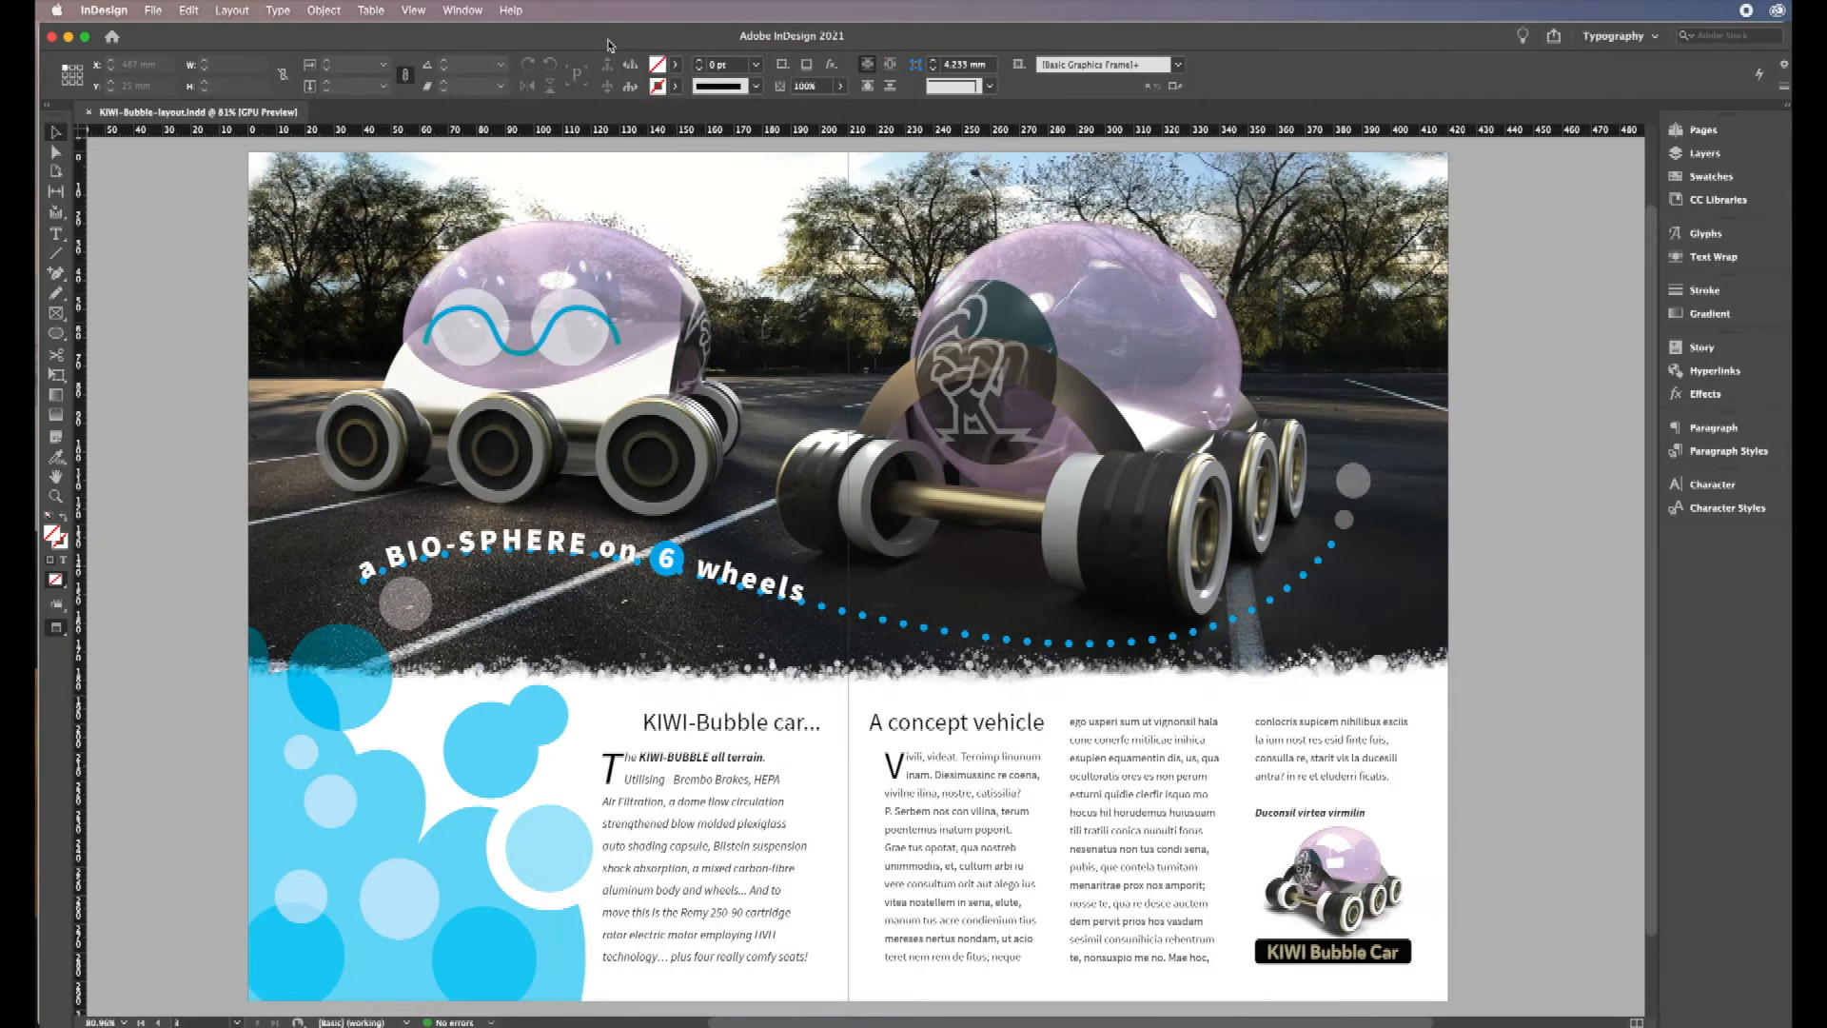
drag(328, 40, 326, 38)
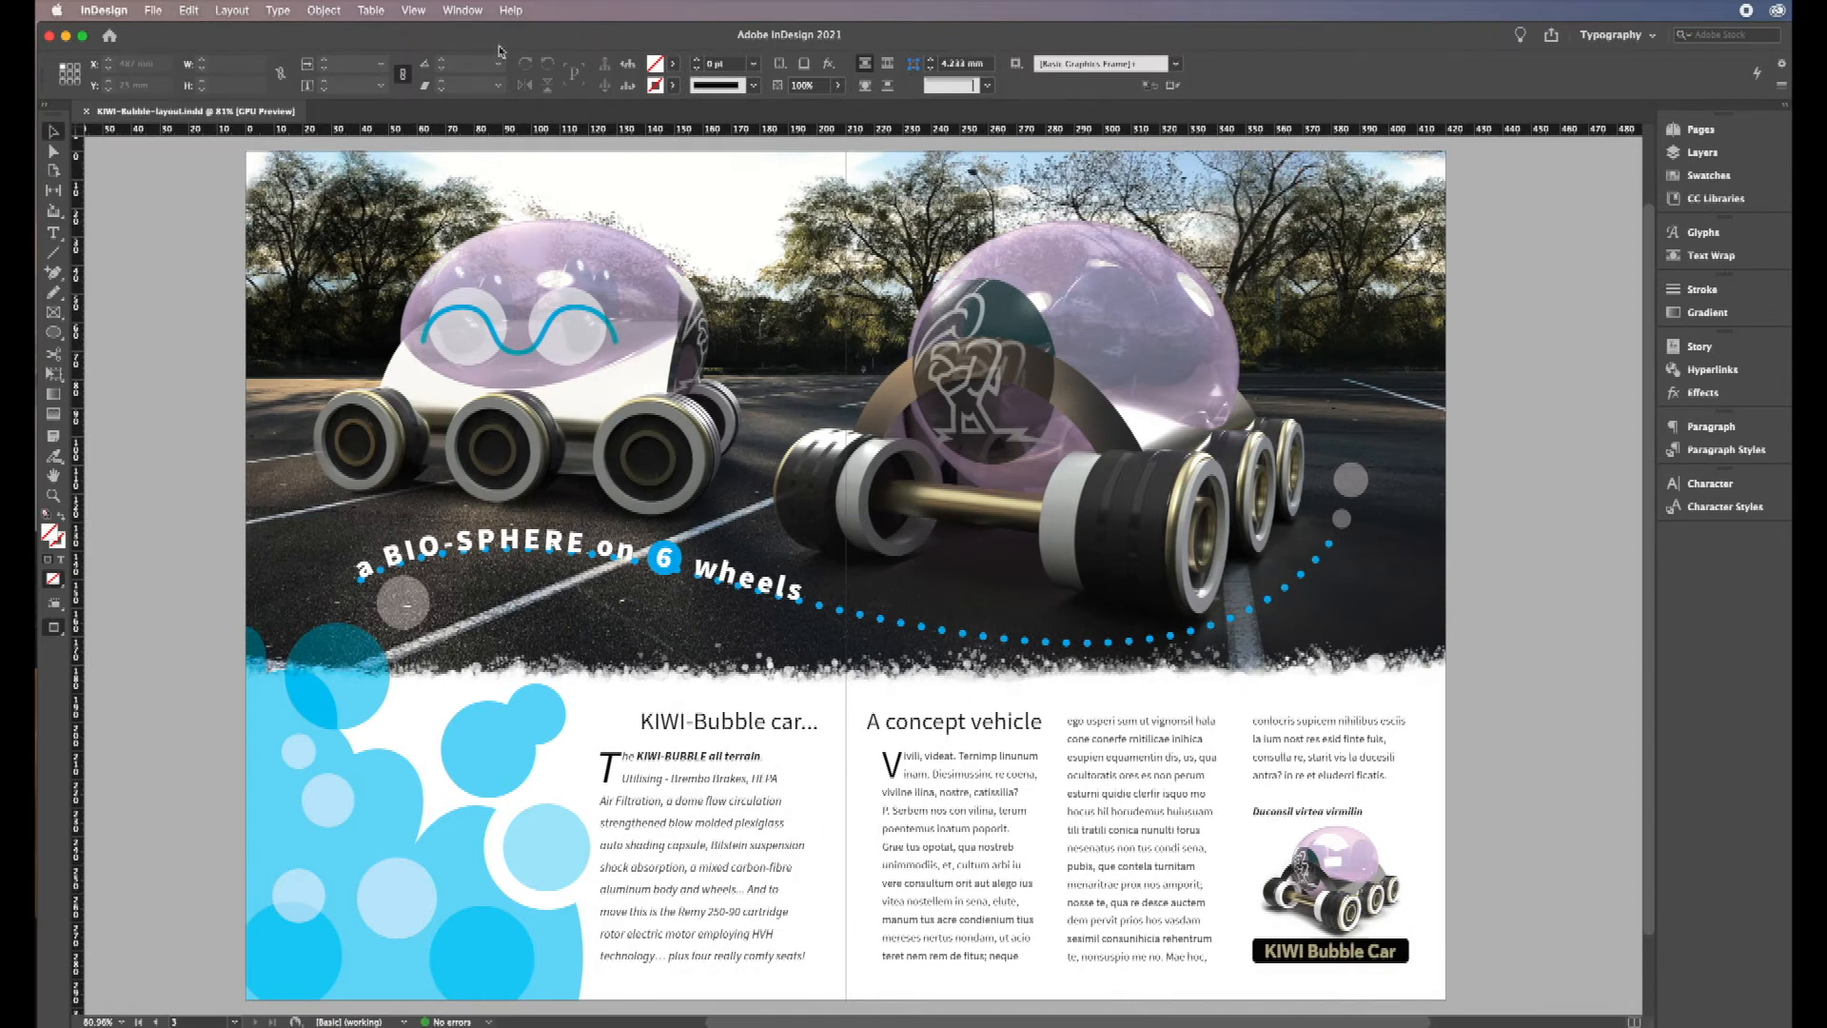
Step: Try the Digital Publishing workspace and return to the Typography workspace with the whole spread in view
click(1653, 40)
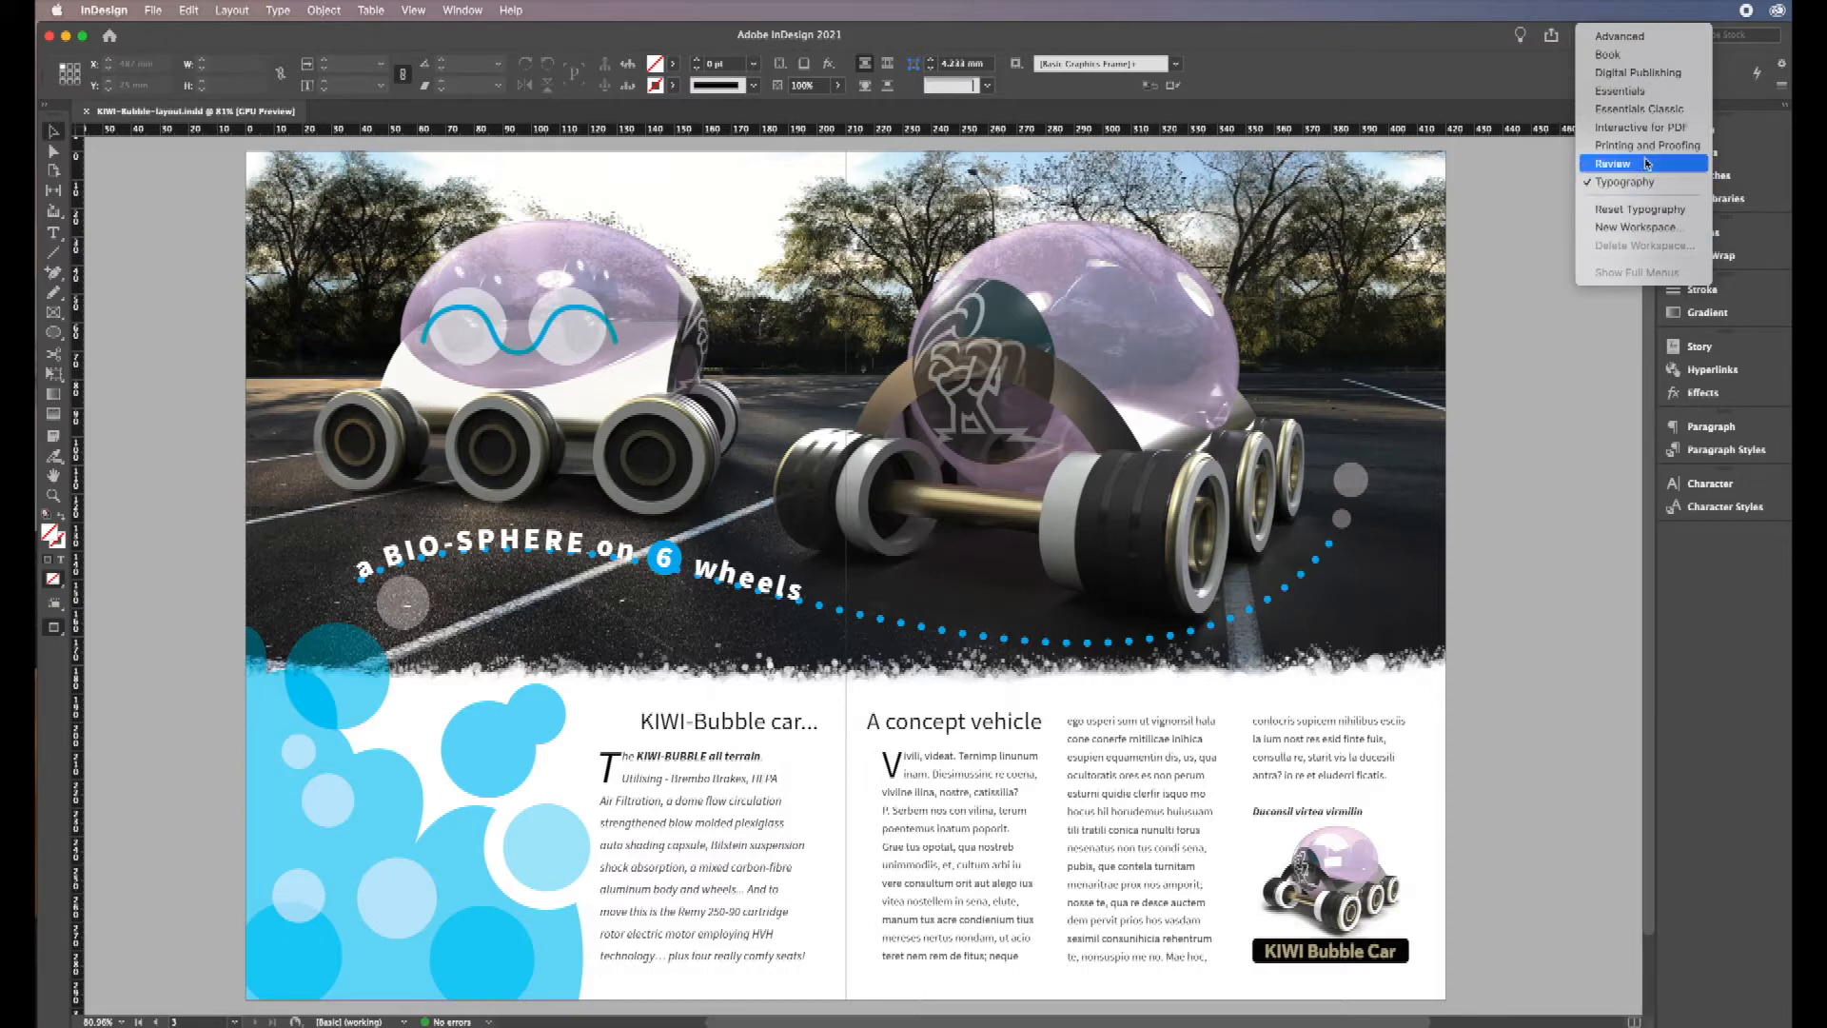
click(1633, 73)
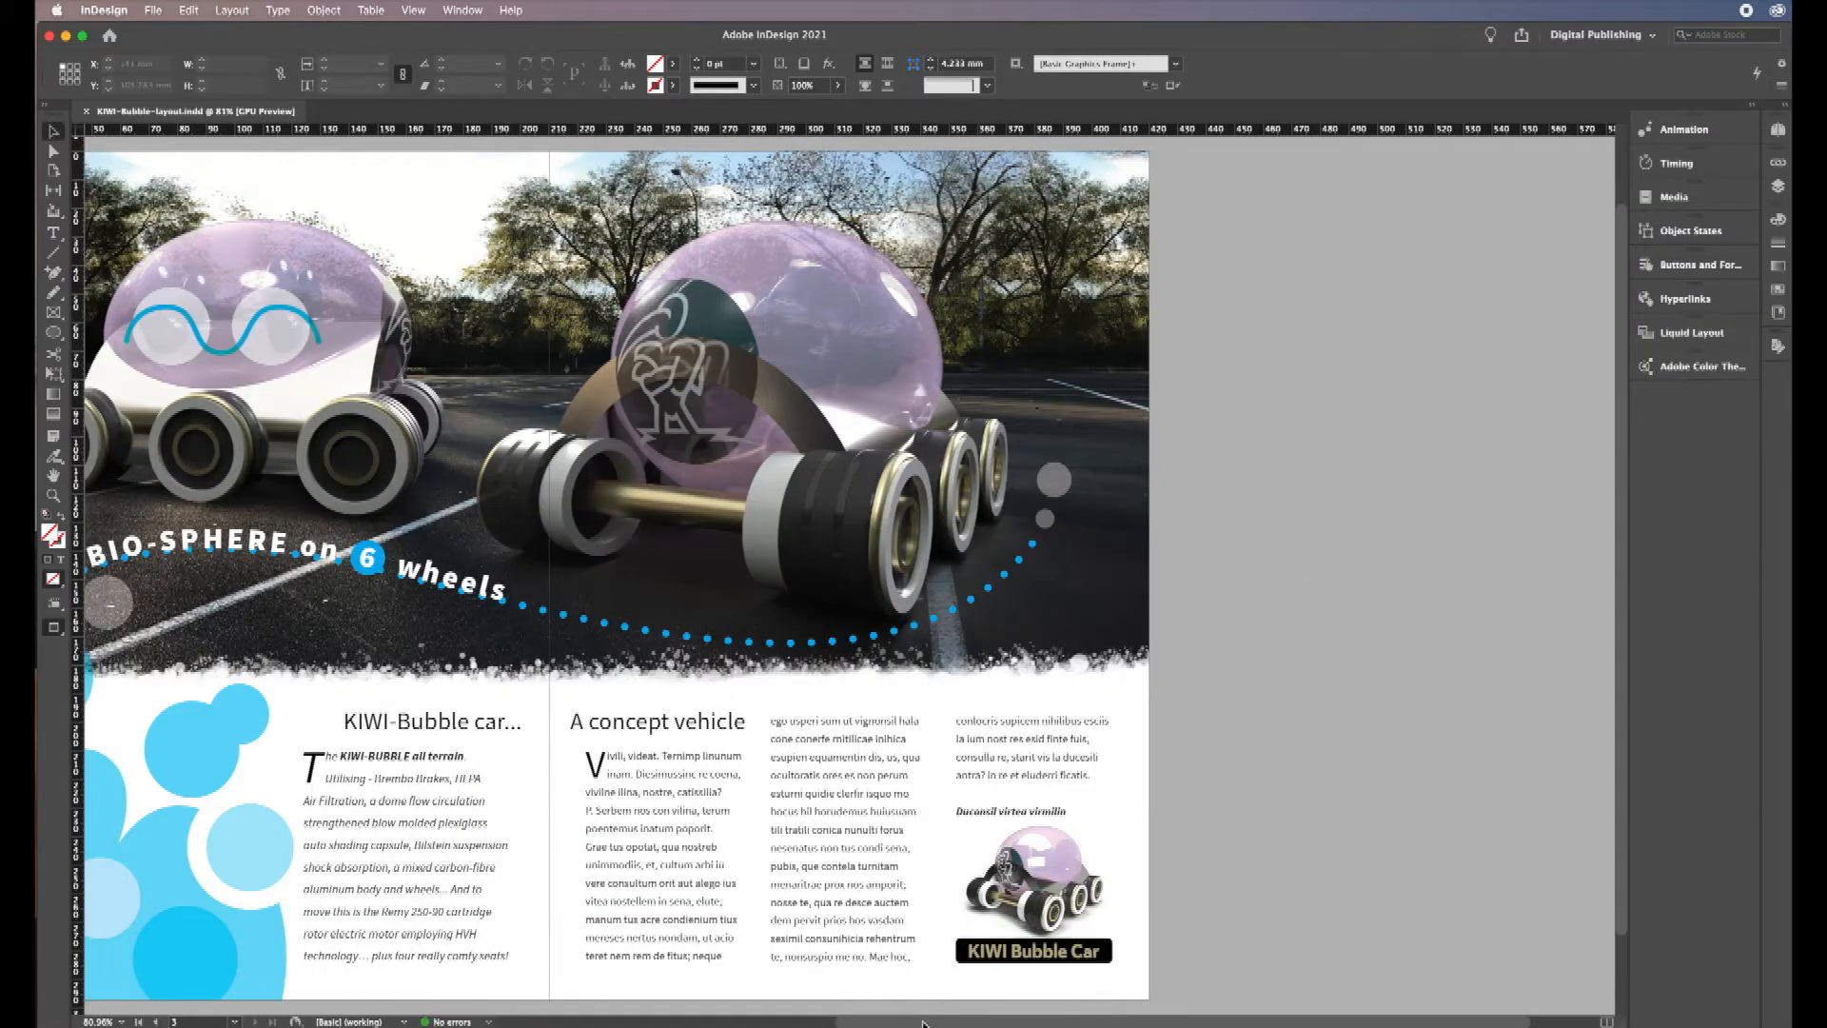
drag(924, 1021, 788, 1019)
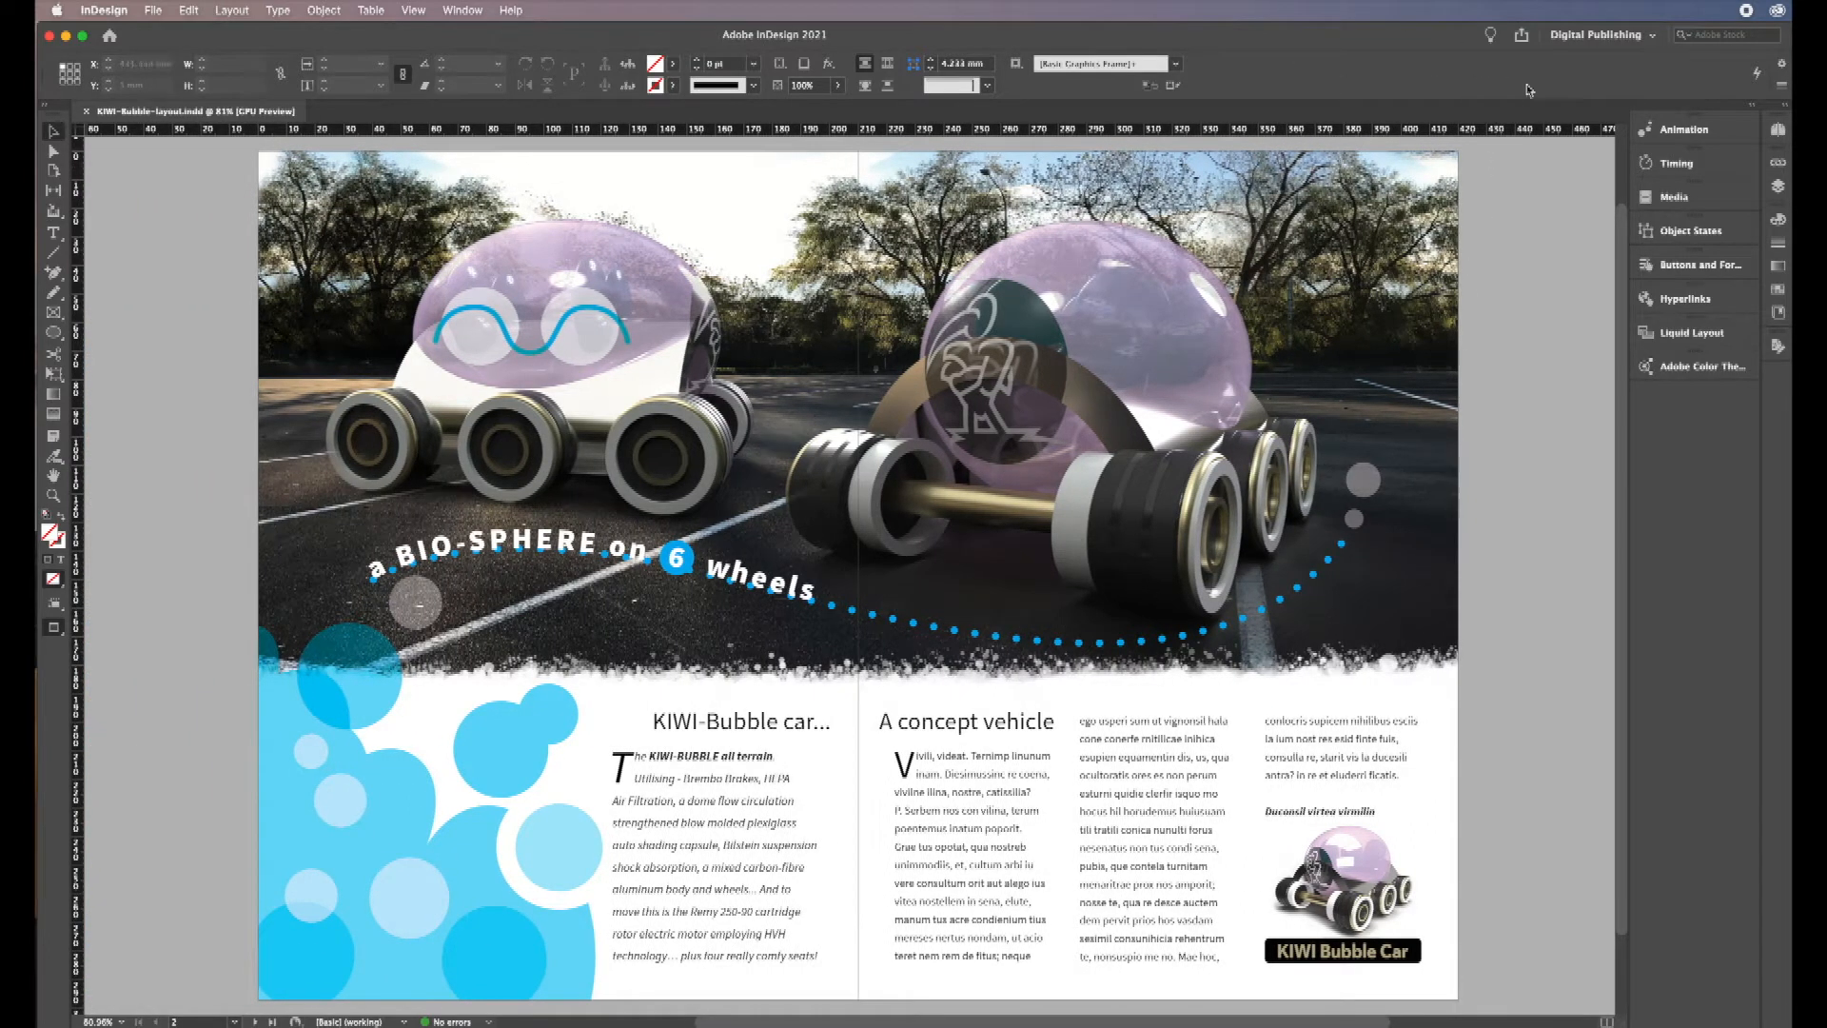
click(1647, 39)
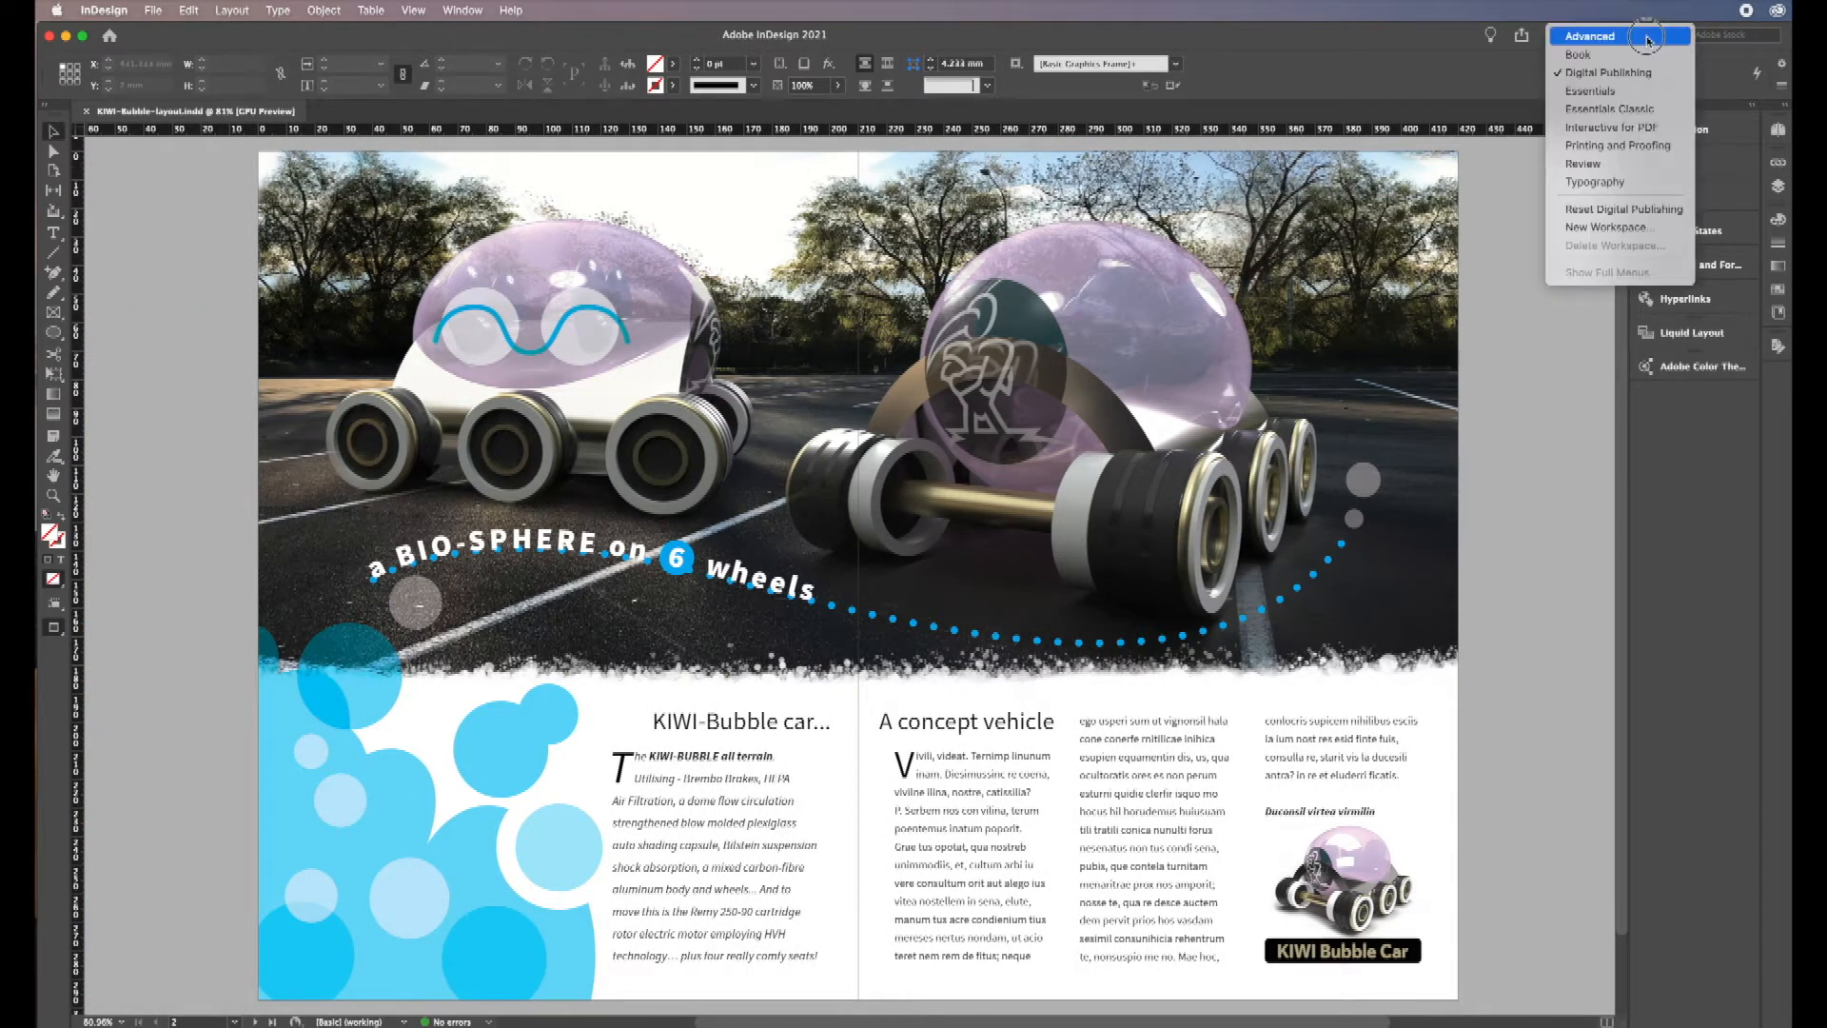
click(1577, 183)
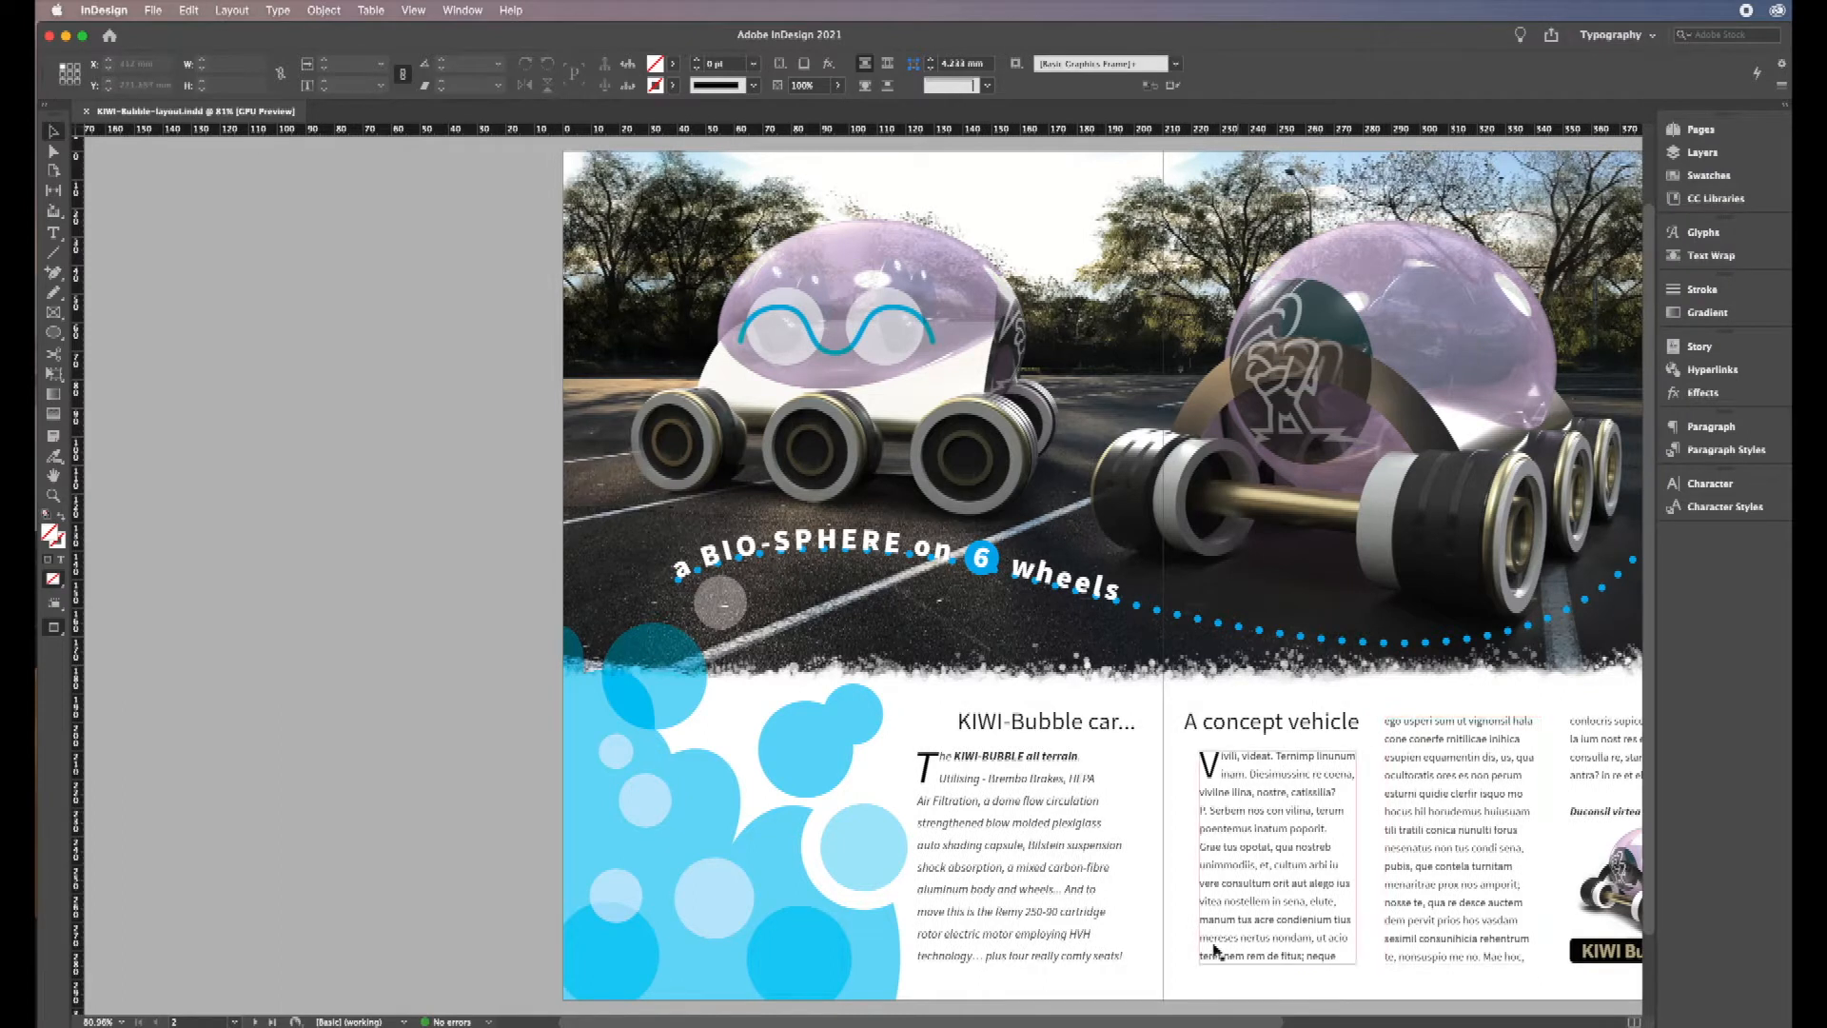
drag(1201, 1020, 1361, 1018)
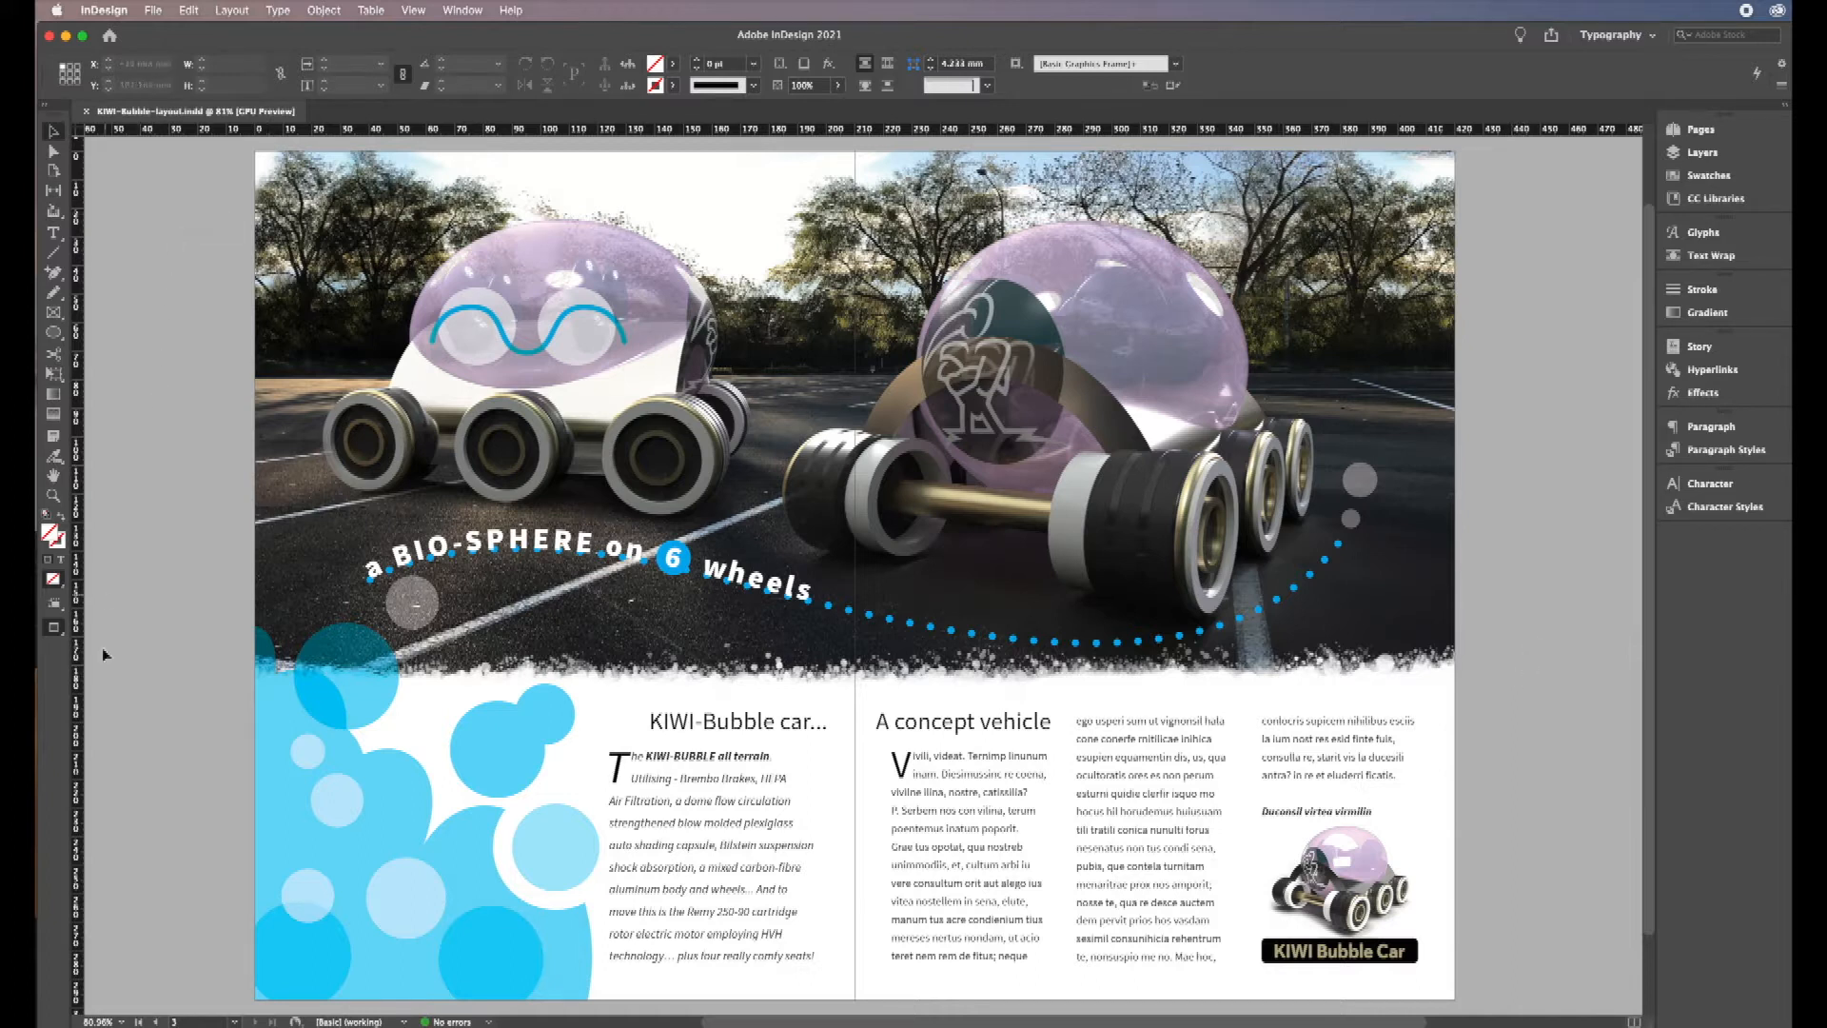
Step: Show the spread in Bleed screen mode, and return it to Normal mode
click(55, 628)
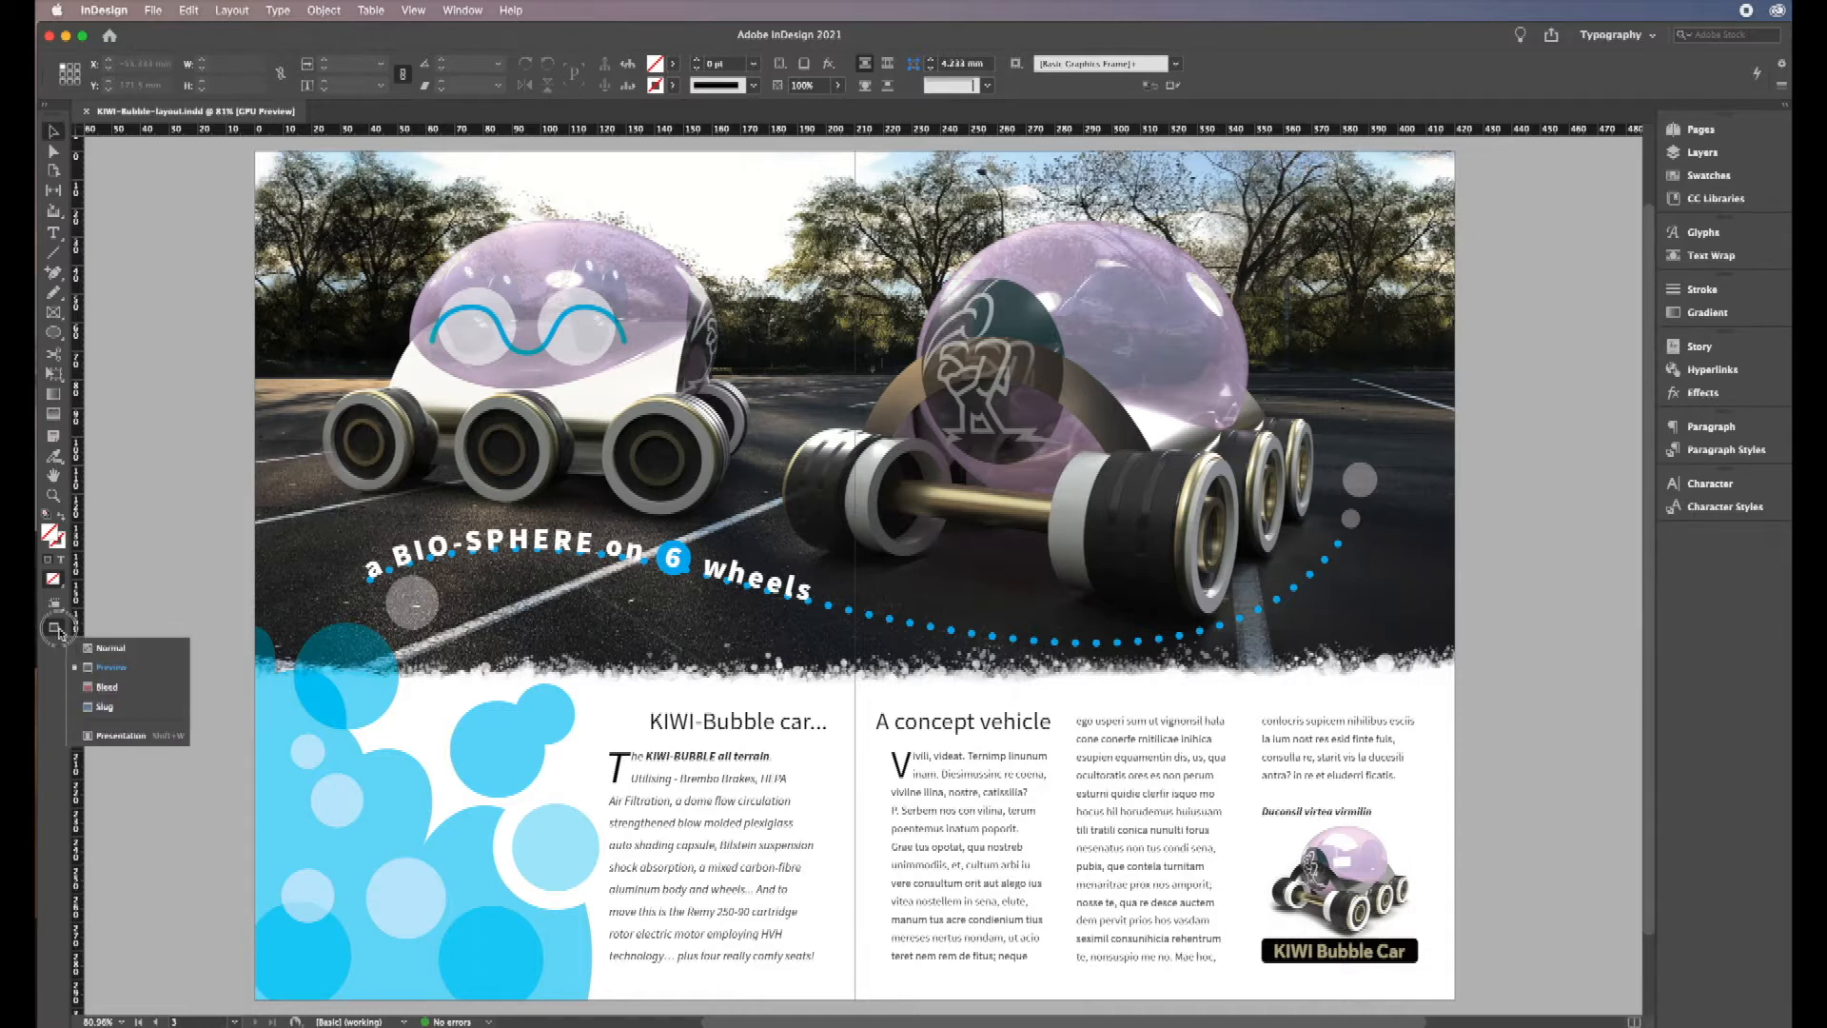
click(104, 686)
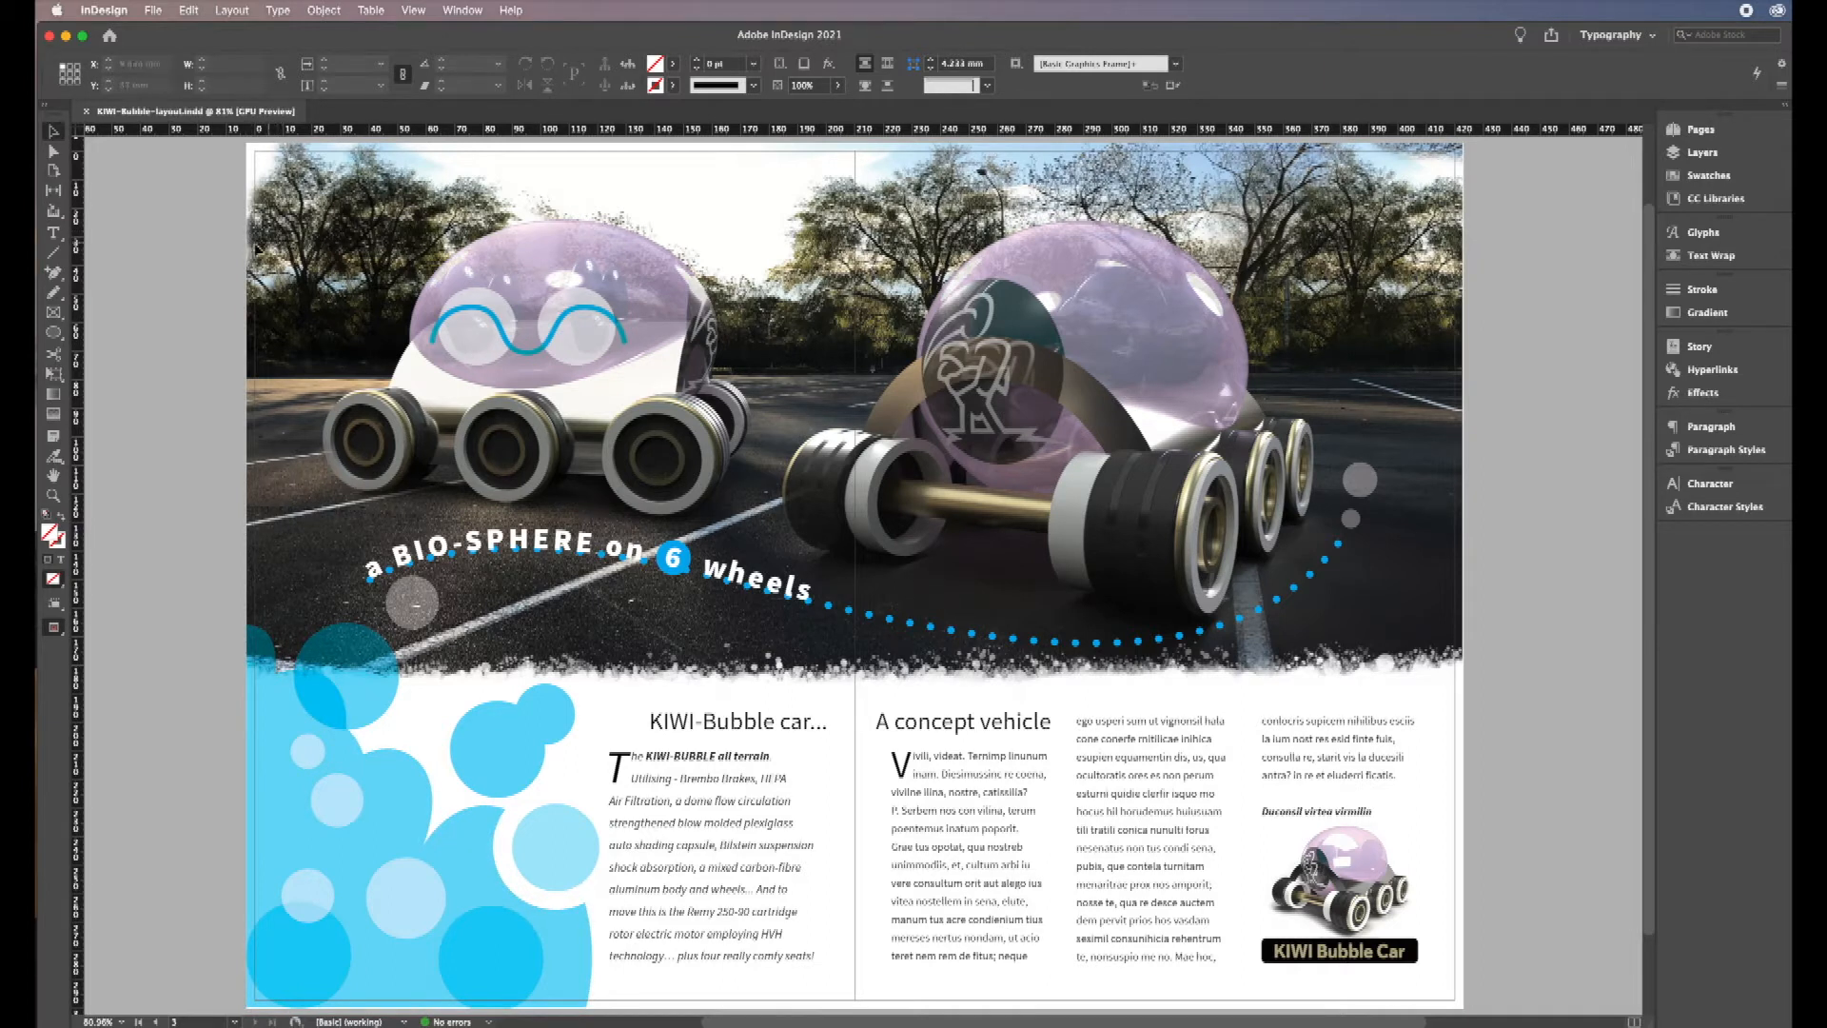
click(57, 635)
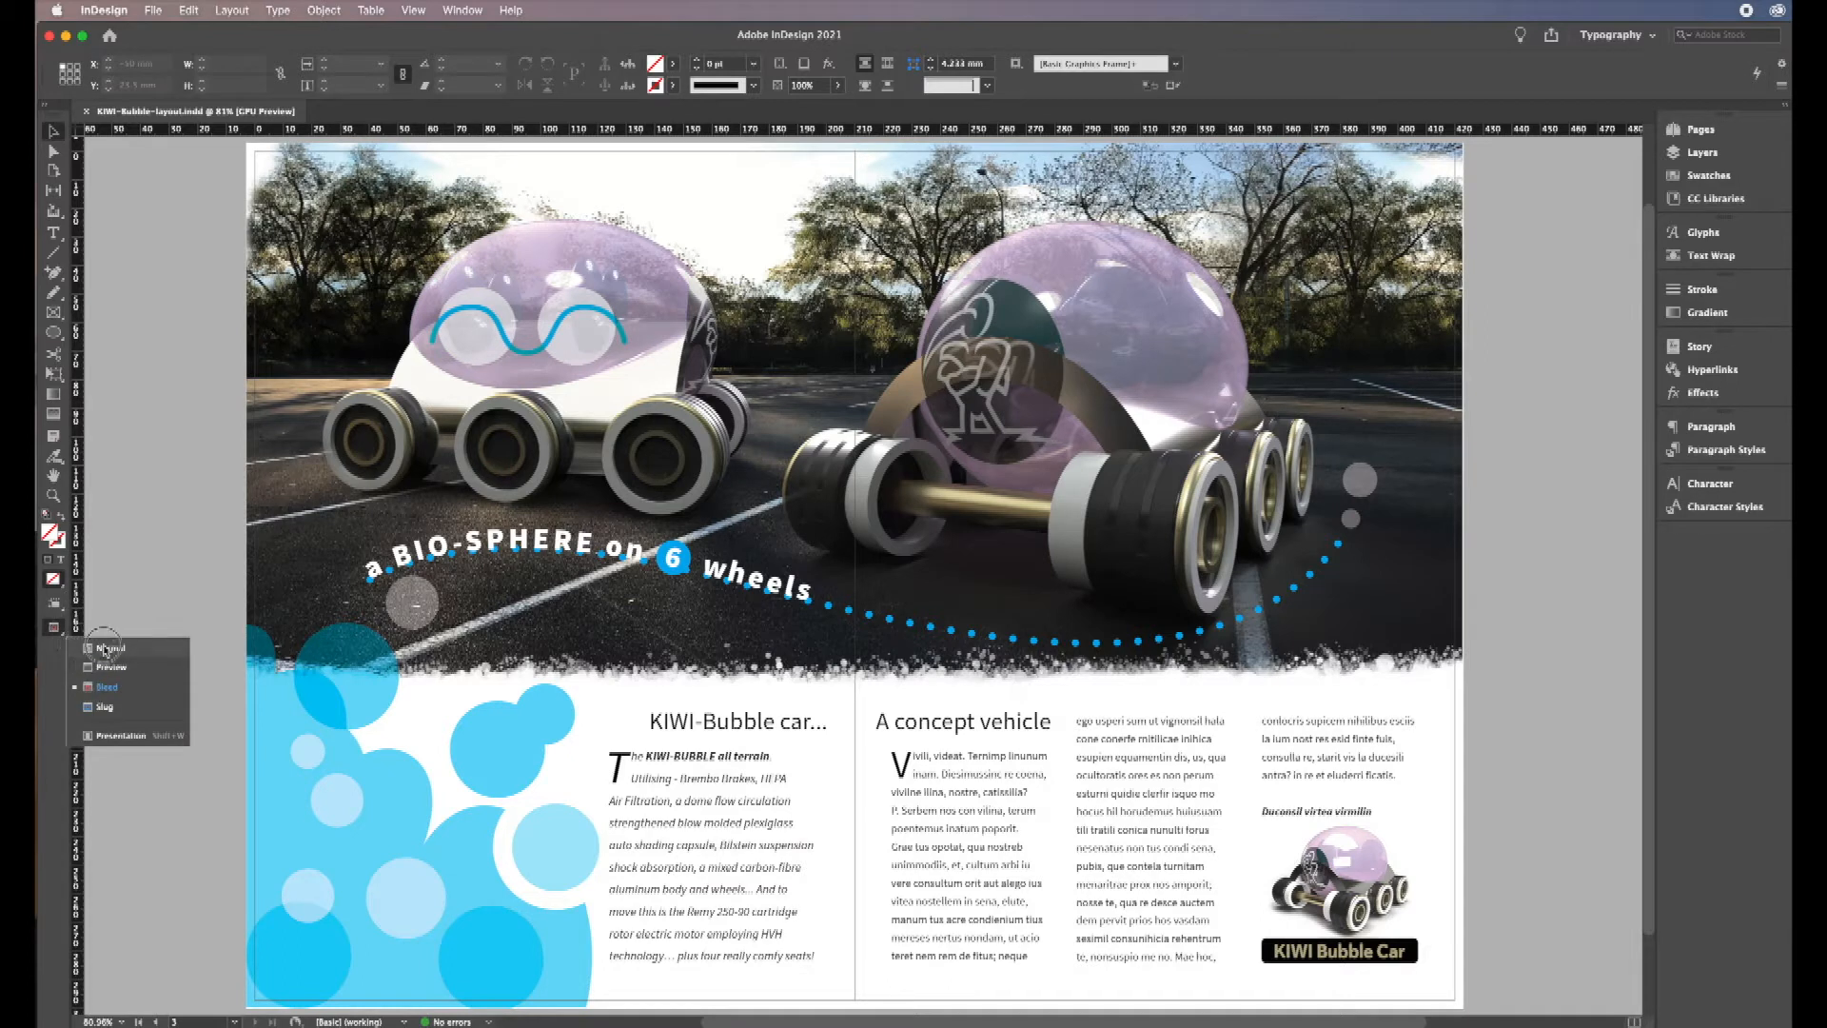
click(108, 651)
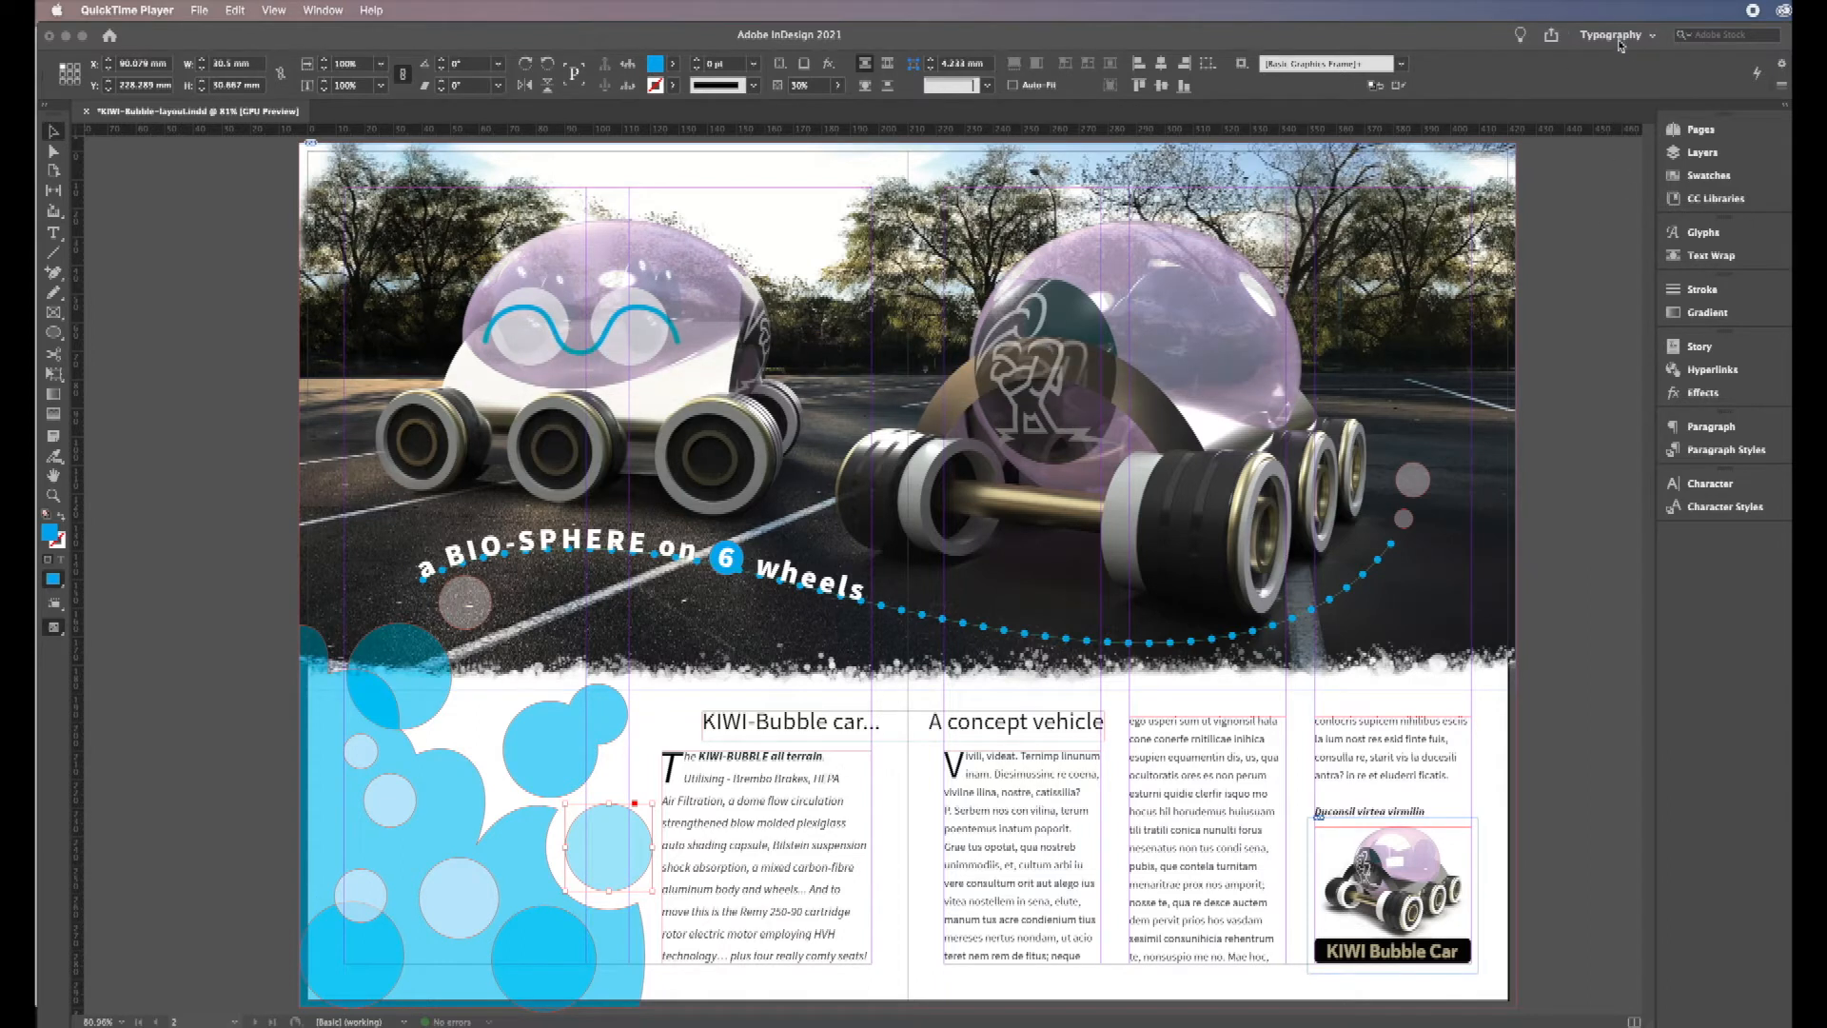
Step: Show the document's layers and lock the Bubbles layer
click(1570, 43)
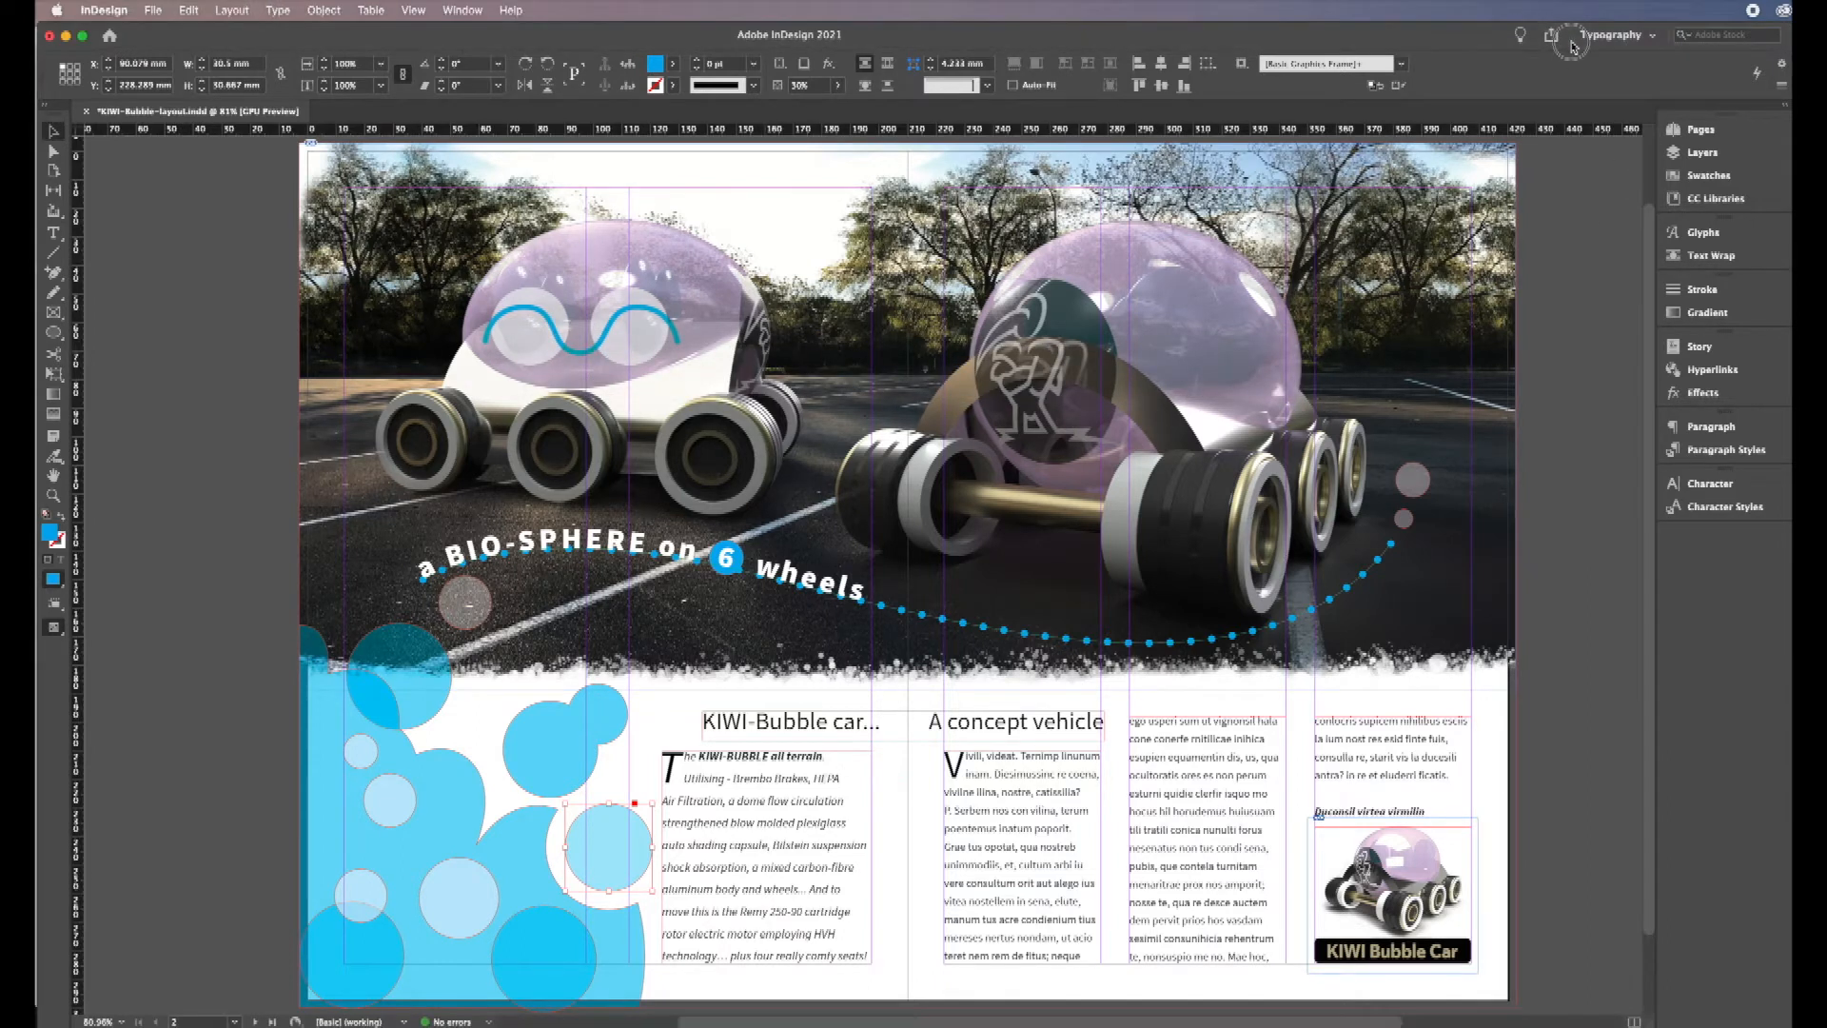
click(1701, 153)
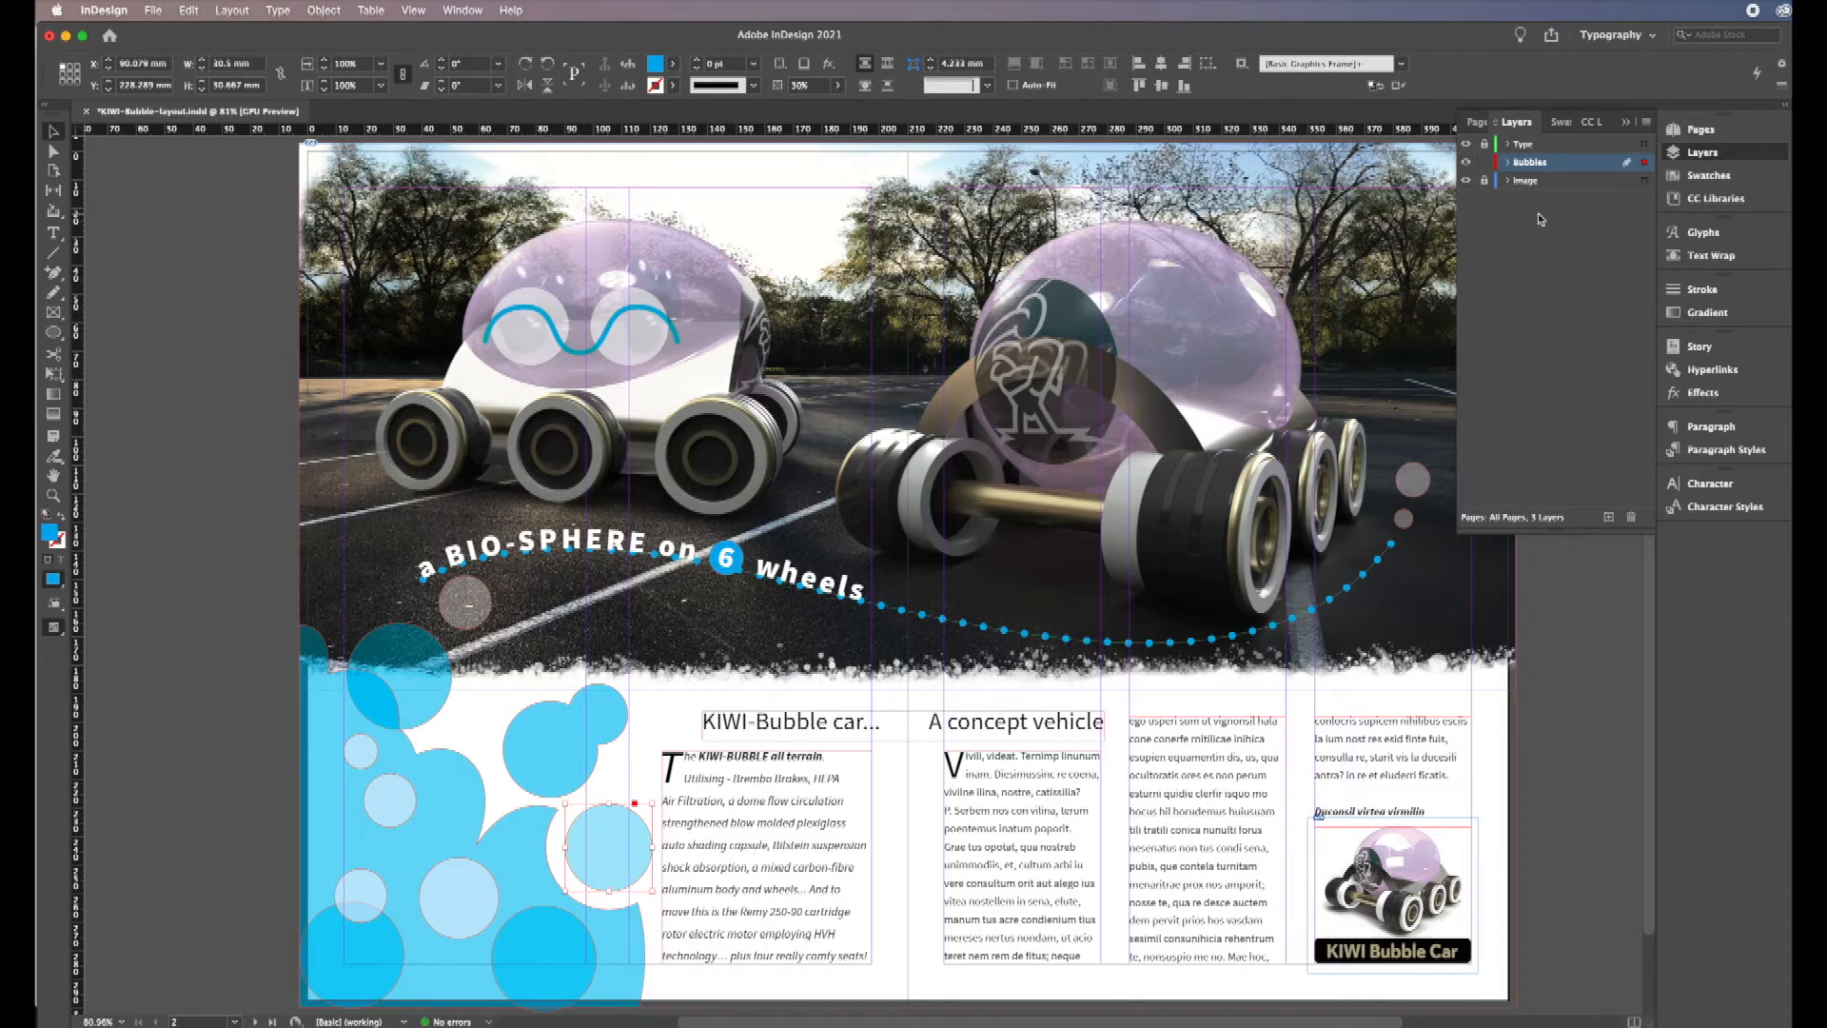
click(1484, 163)
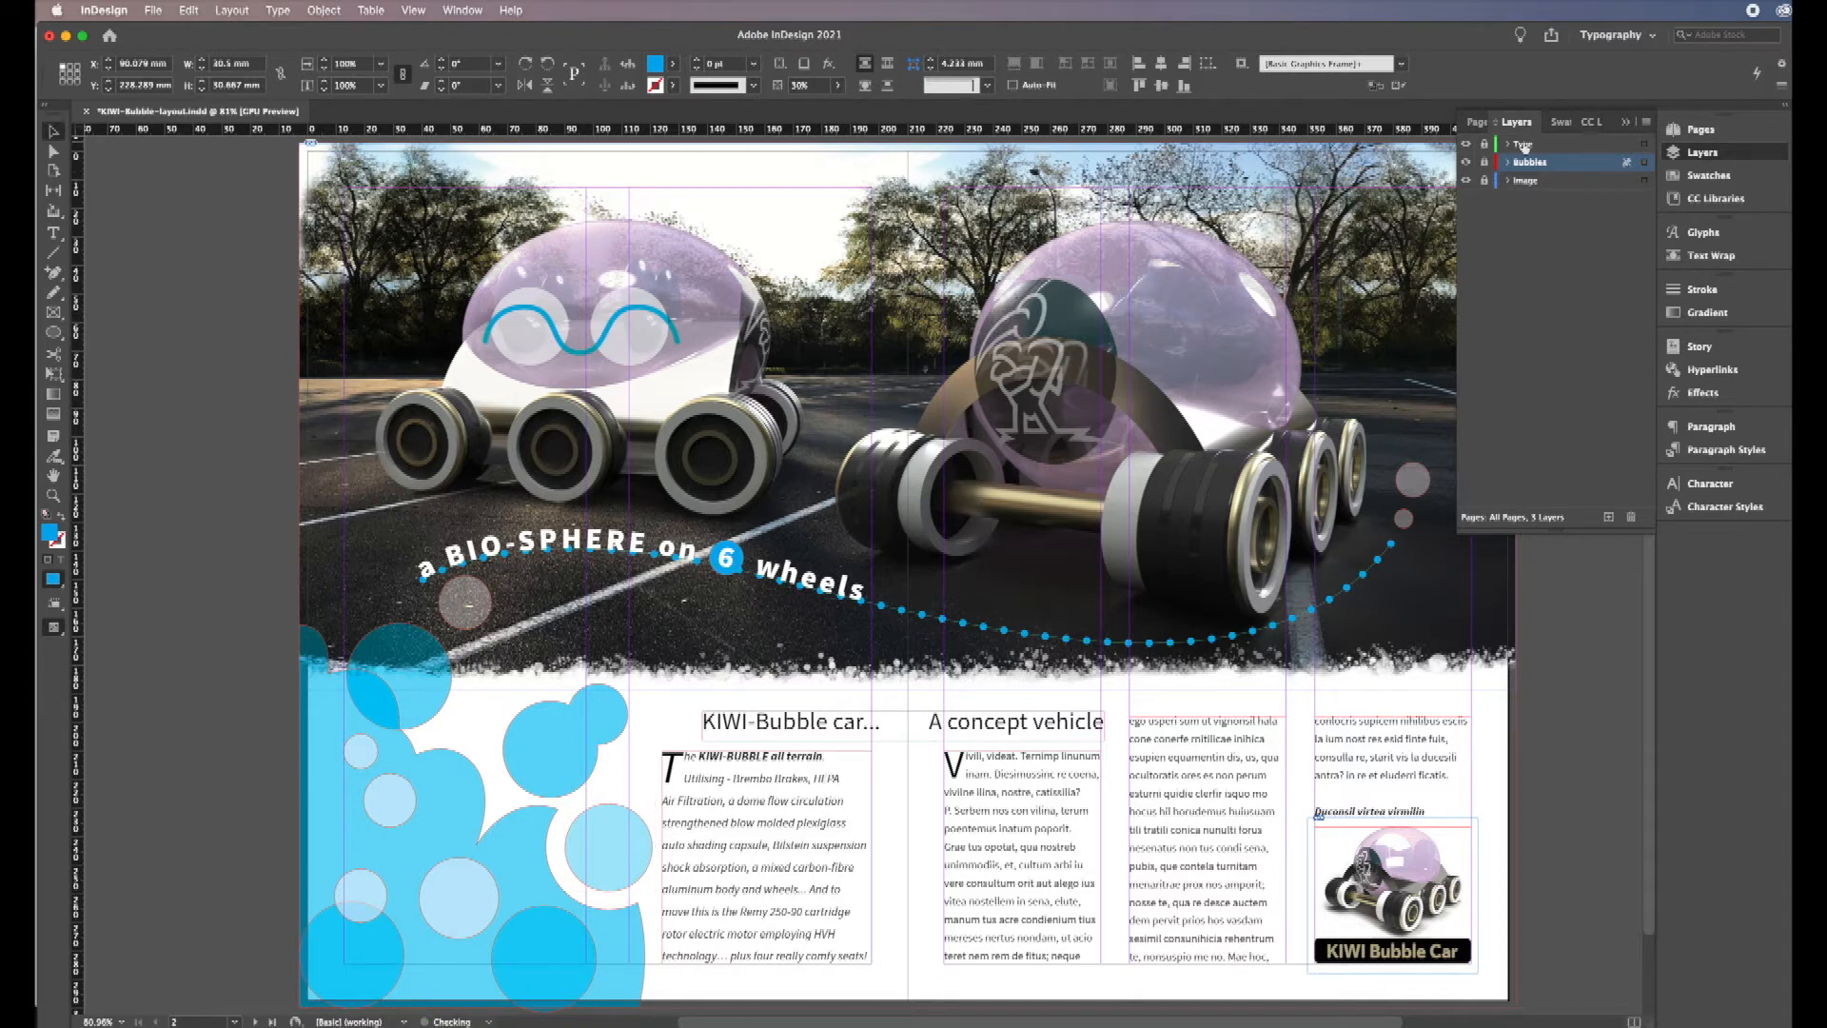
Step: Hide and show the Type, Bubbles and Image layers to examine what each one contains
click(1465, 143)
click(1466, 146)
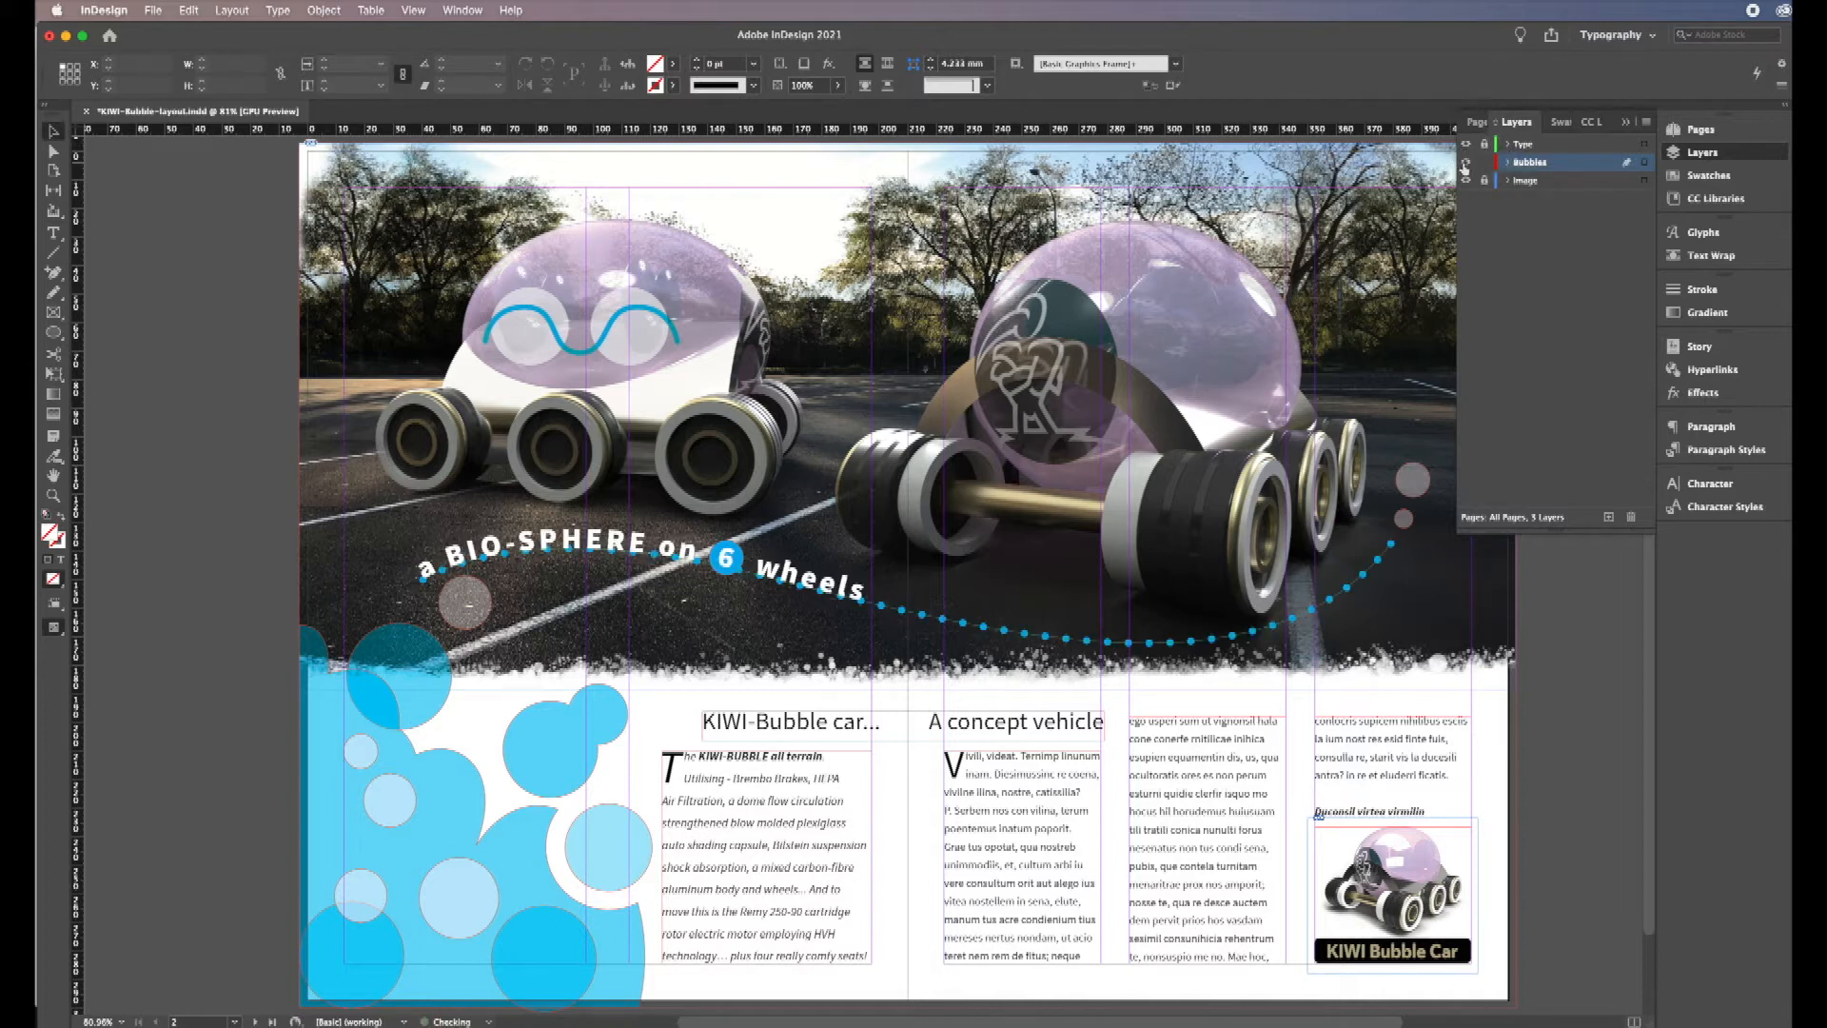
click(1467, 163)
click(1467, 181)
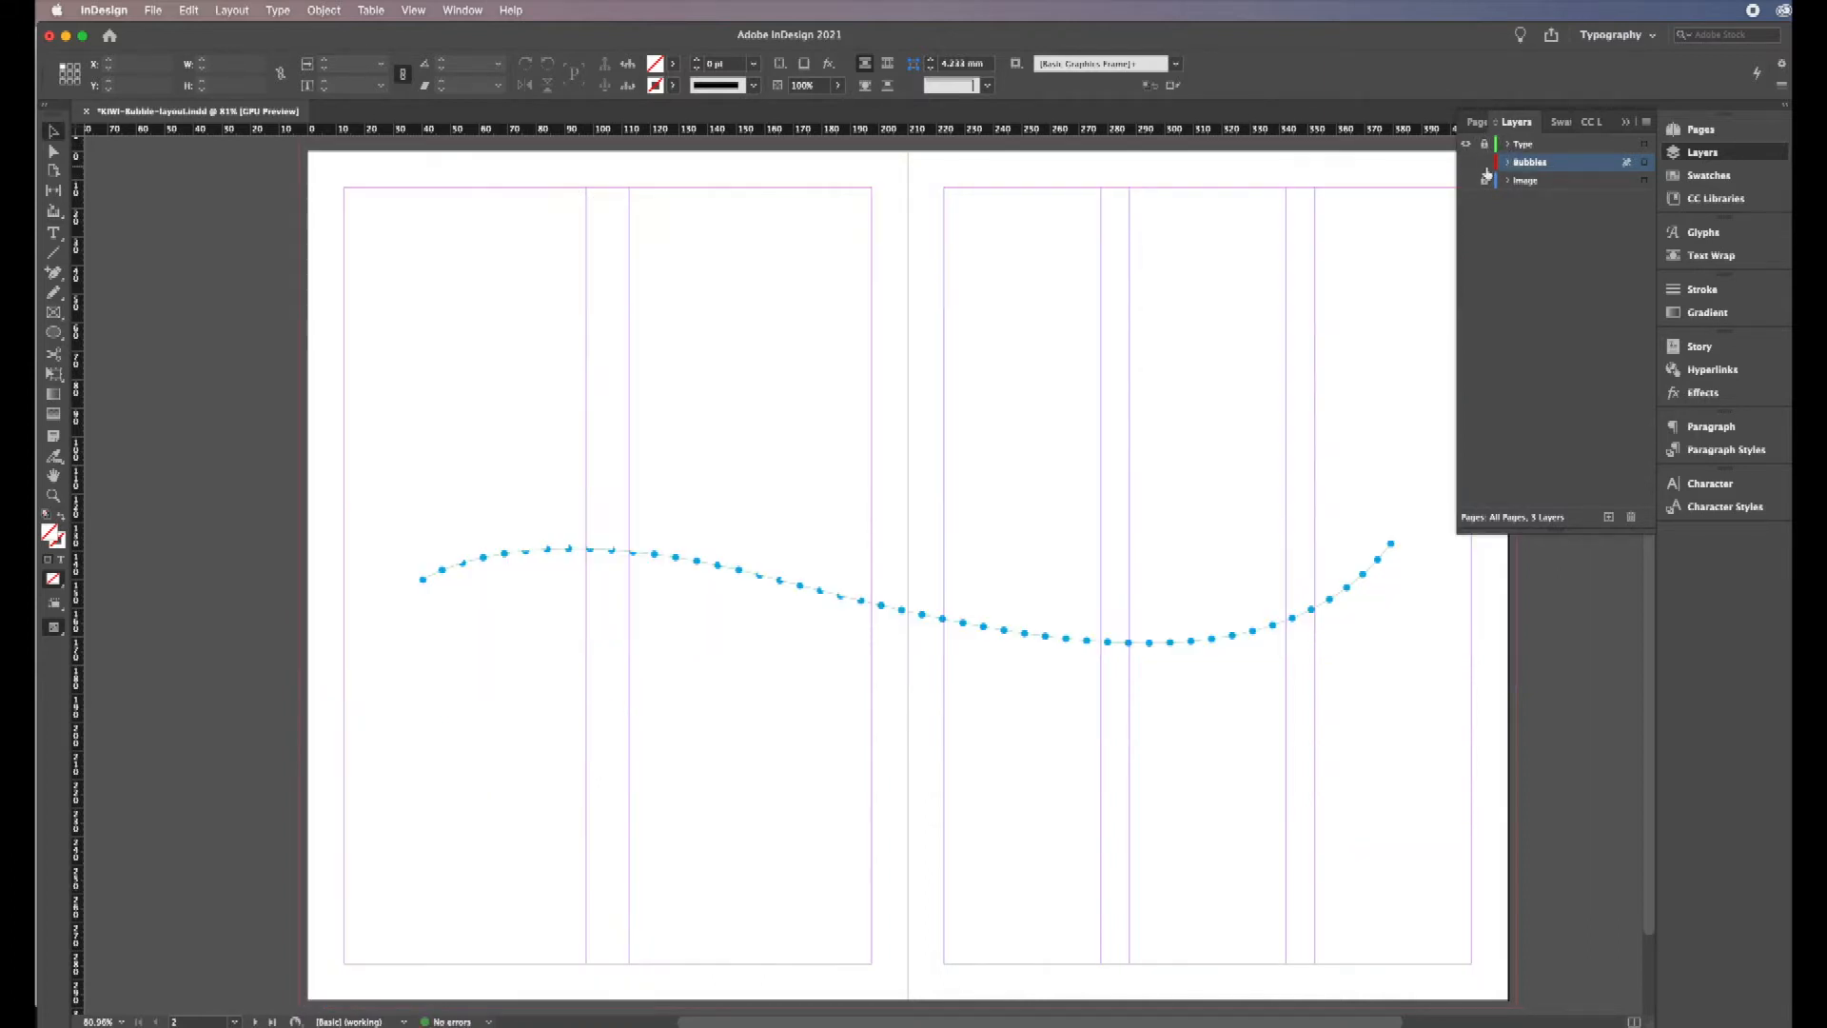
click(1467, 161)
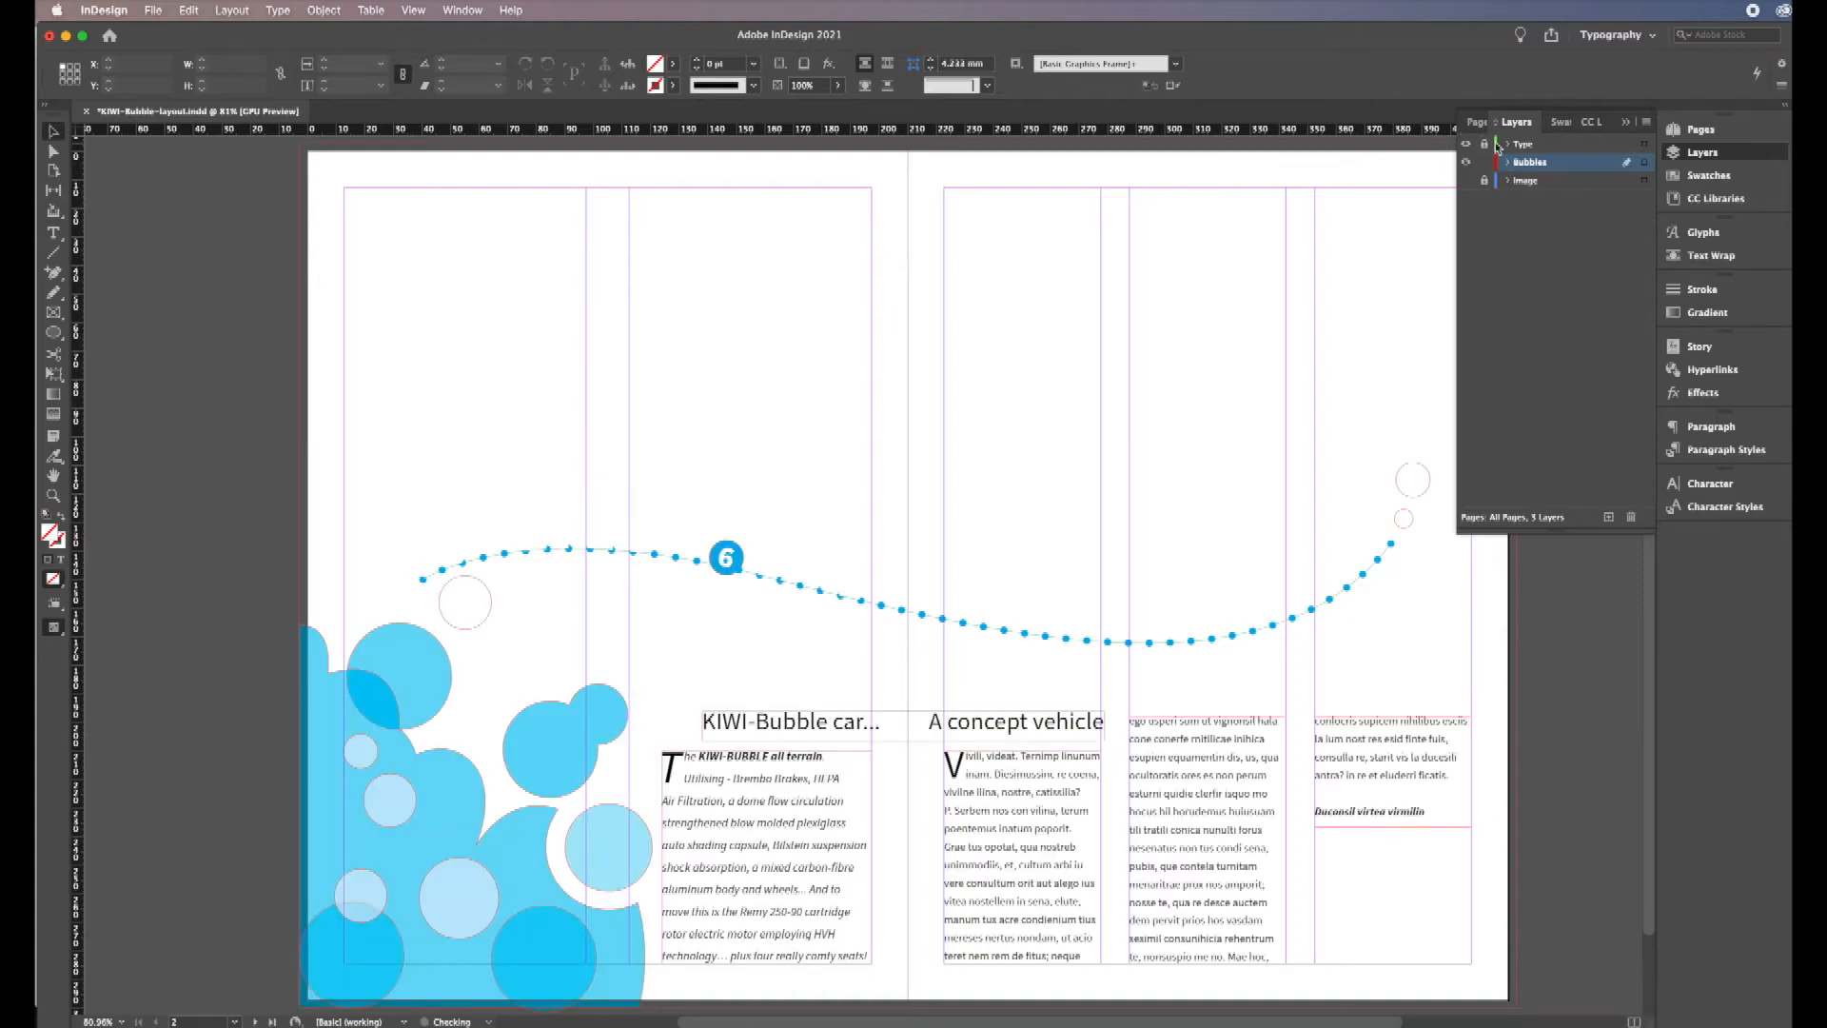
click(1466, 181)
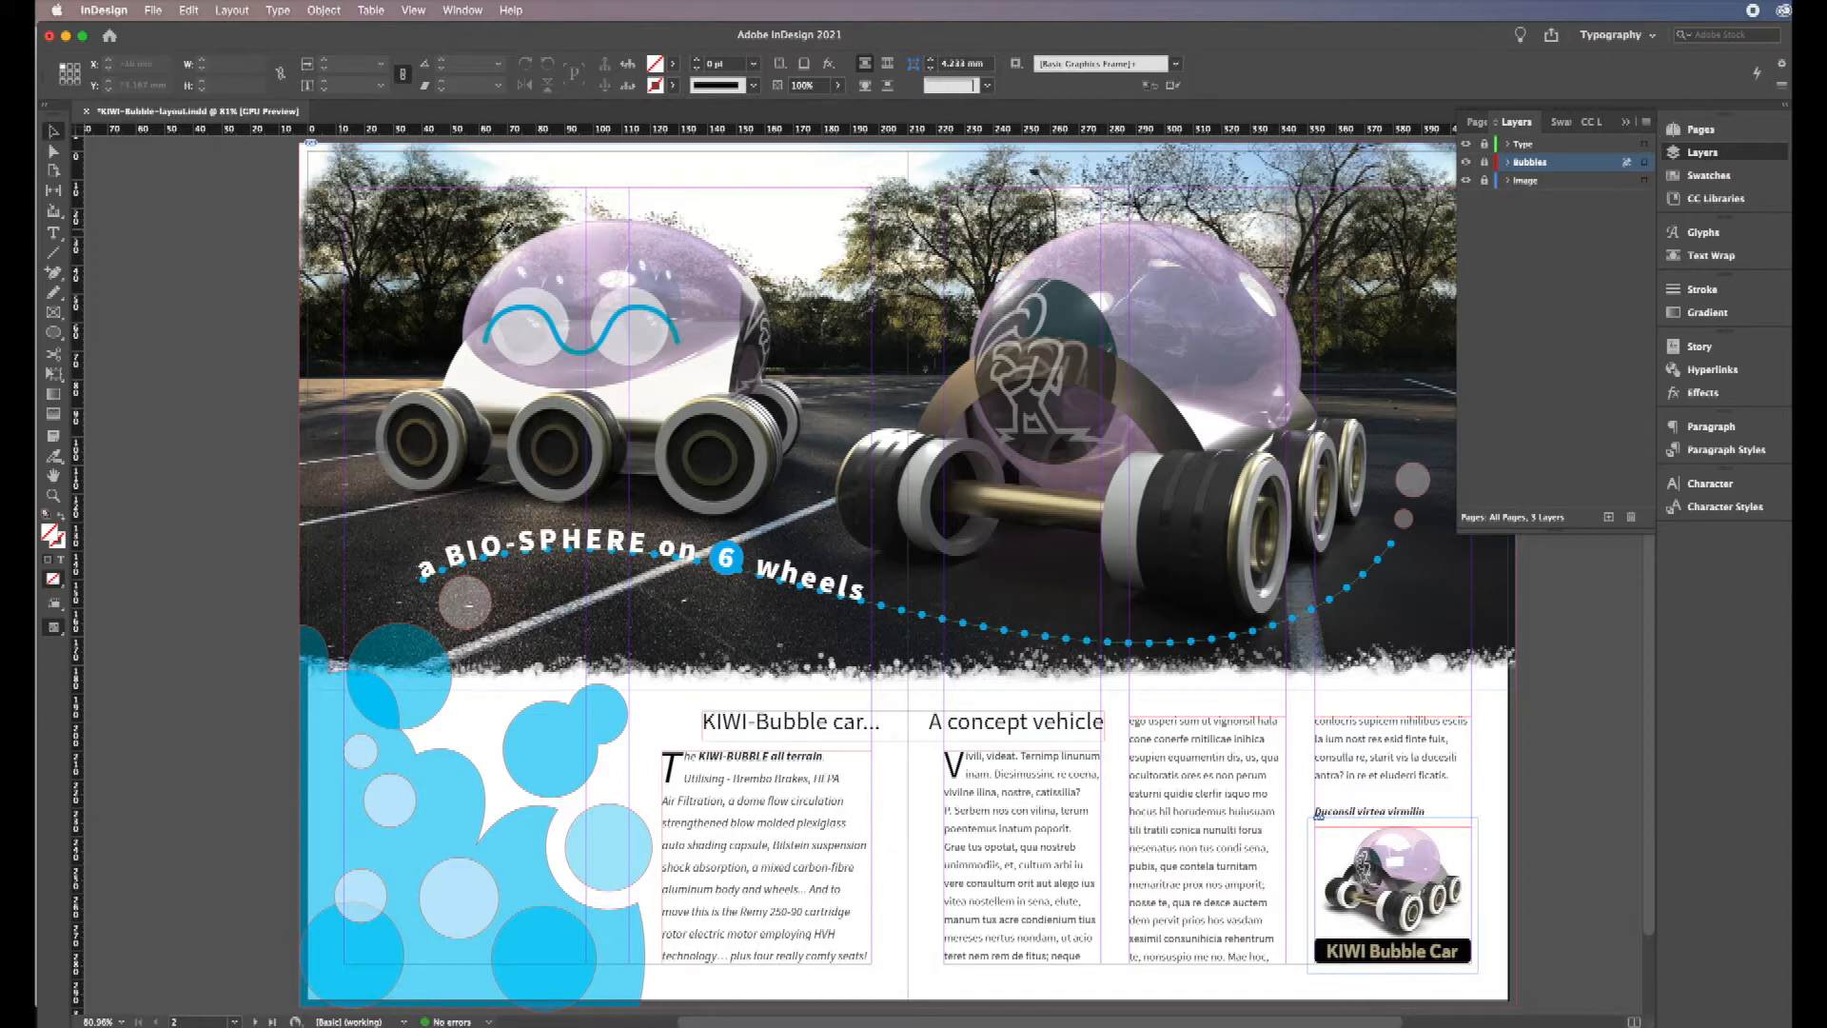
Step: Unlock the layers and move the small KIWI Bubble Car picture from the Image layer to the Type layer, checking it by toggling Type's visibility
click(1485, 181)
click(1484, 146)
click(1410, 858)
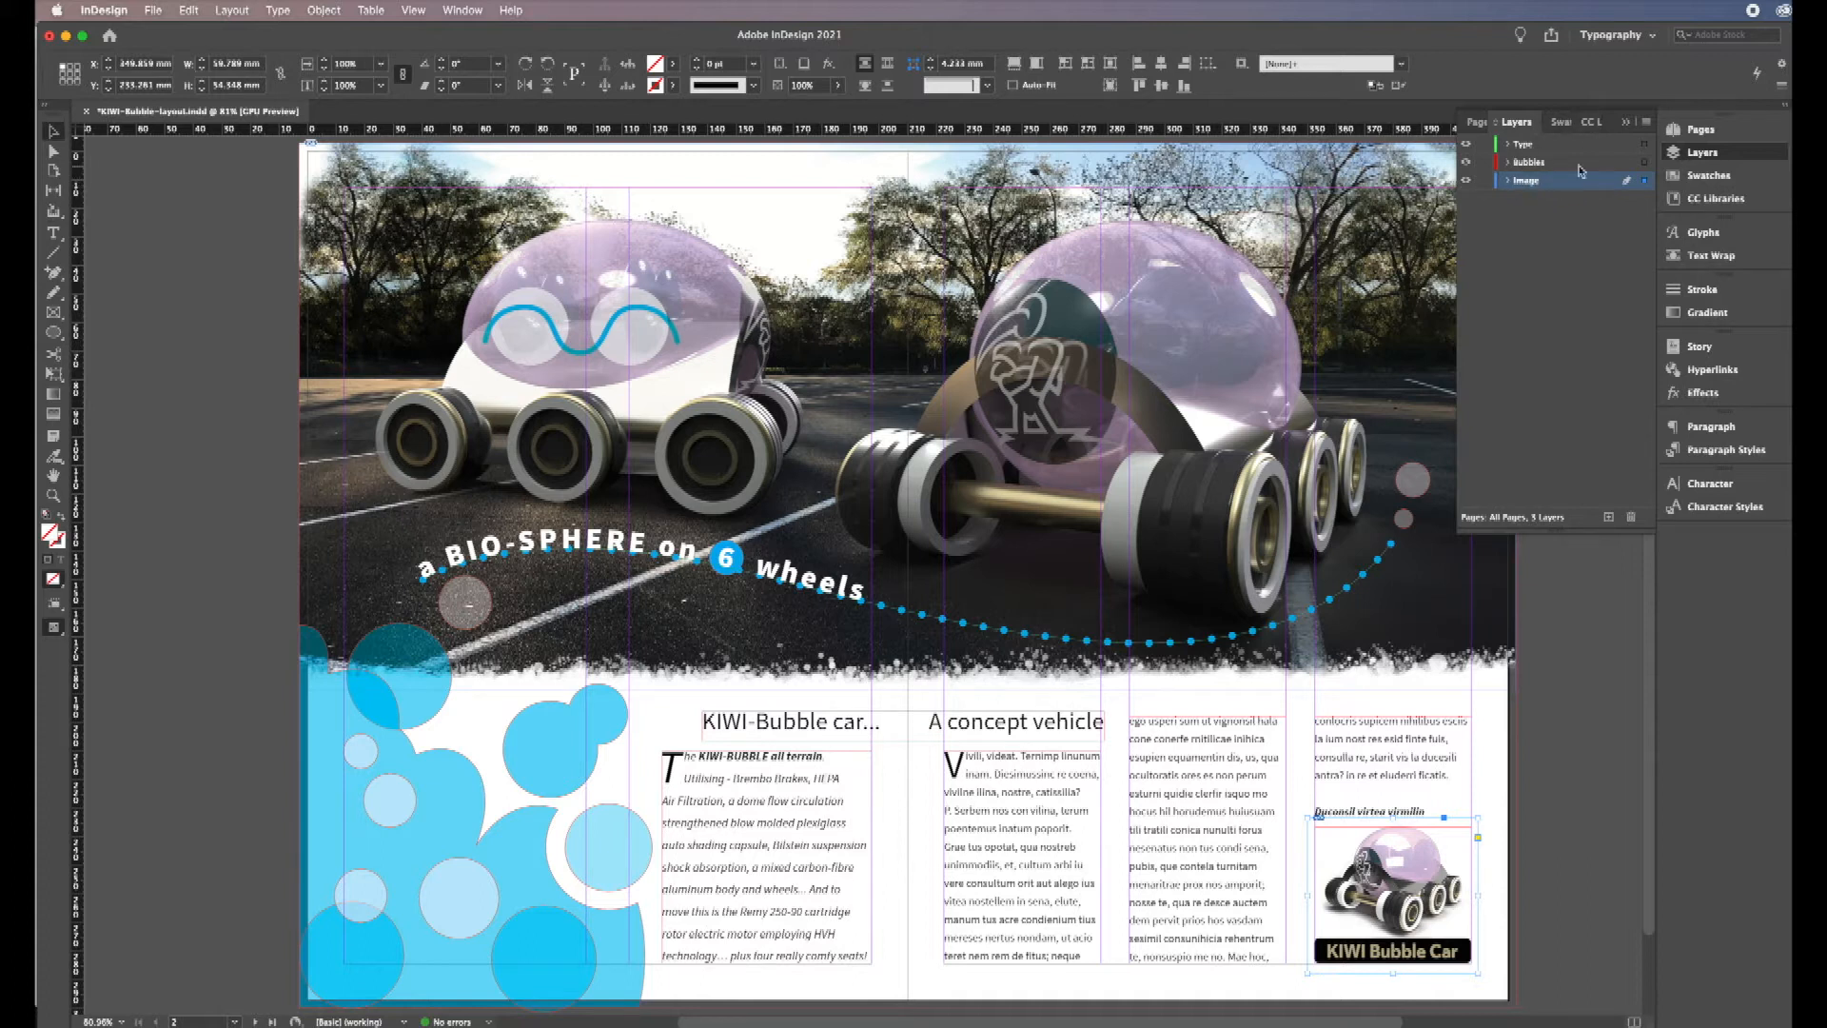
click(1647, 181)
drag(1648, 154, 1645, 145)
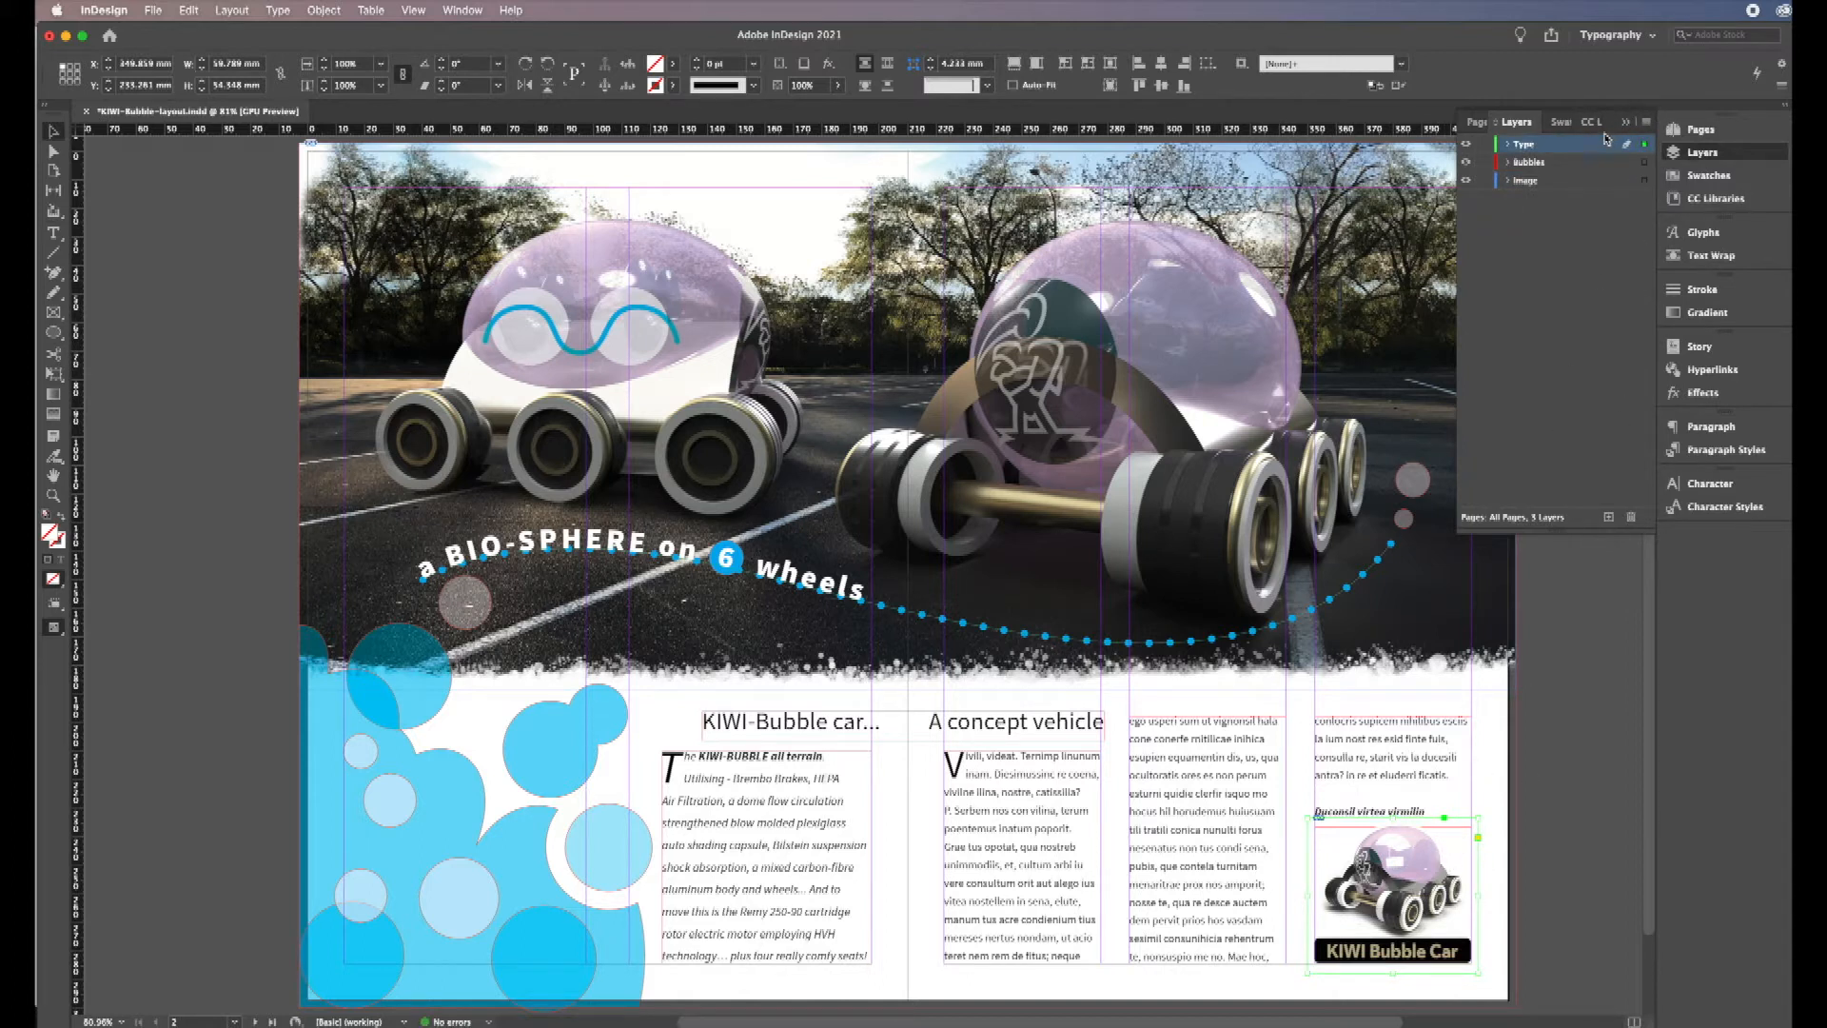
click(1468, 145)
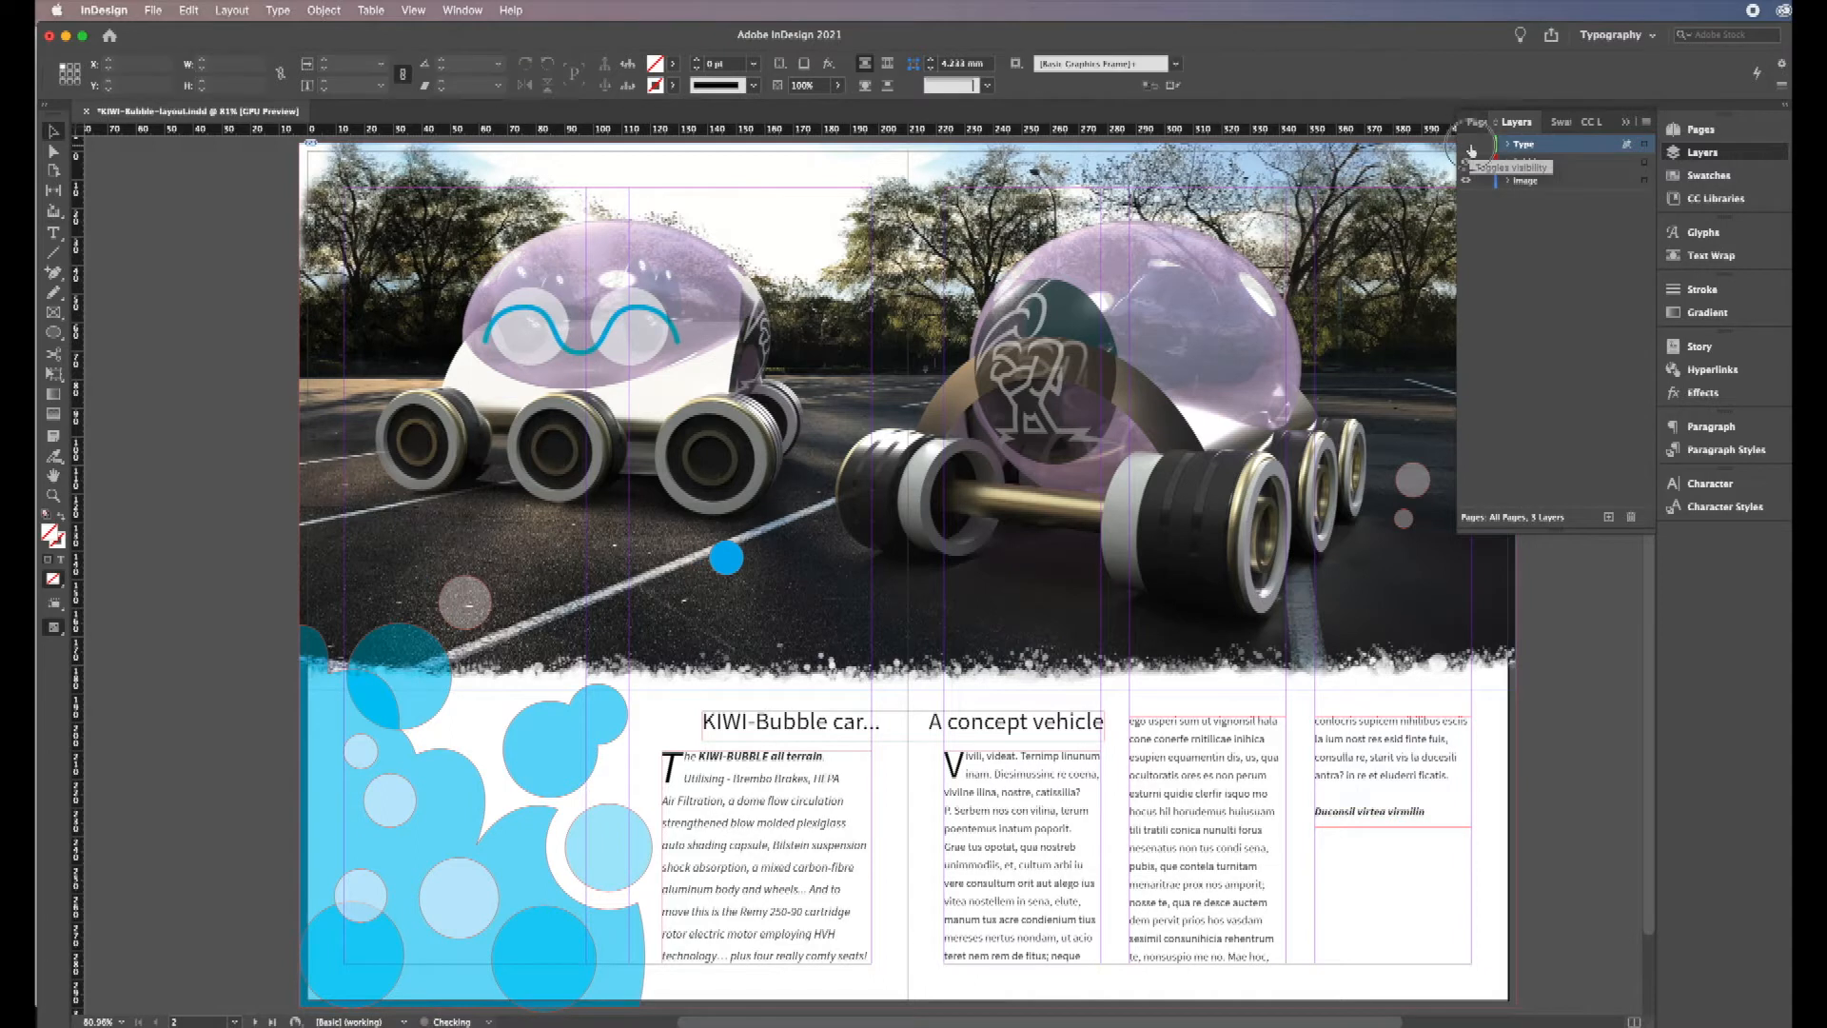
click(1468, 145)
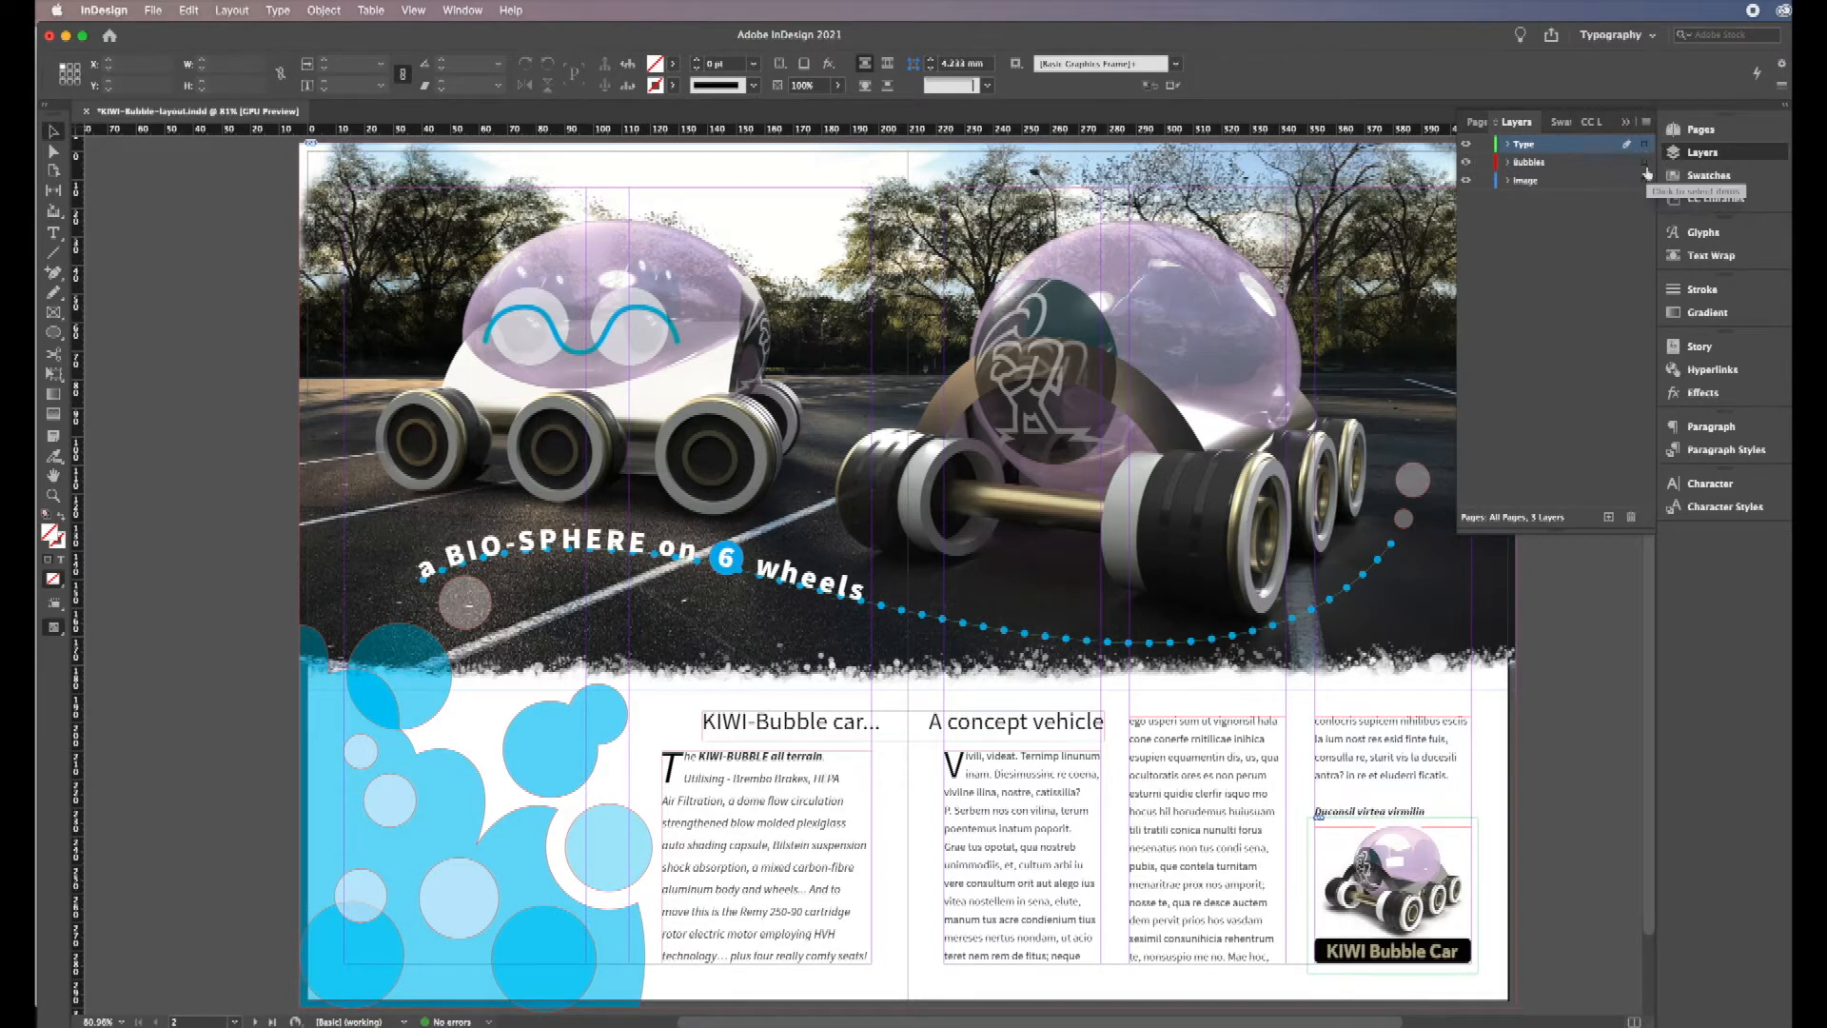
Step: Select everything on the Type layer, move it to the Image layer, and collapse the layer list
click(1644, 144)
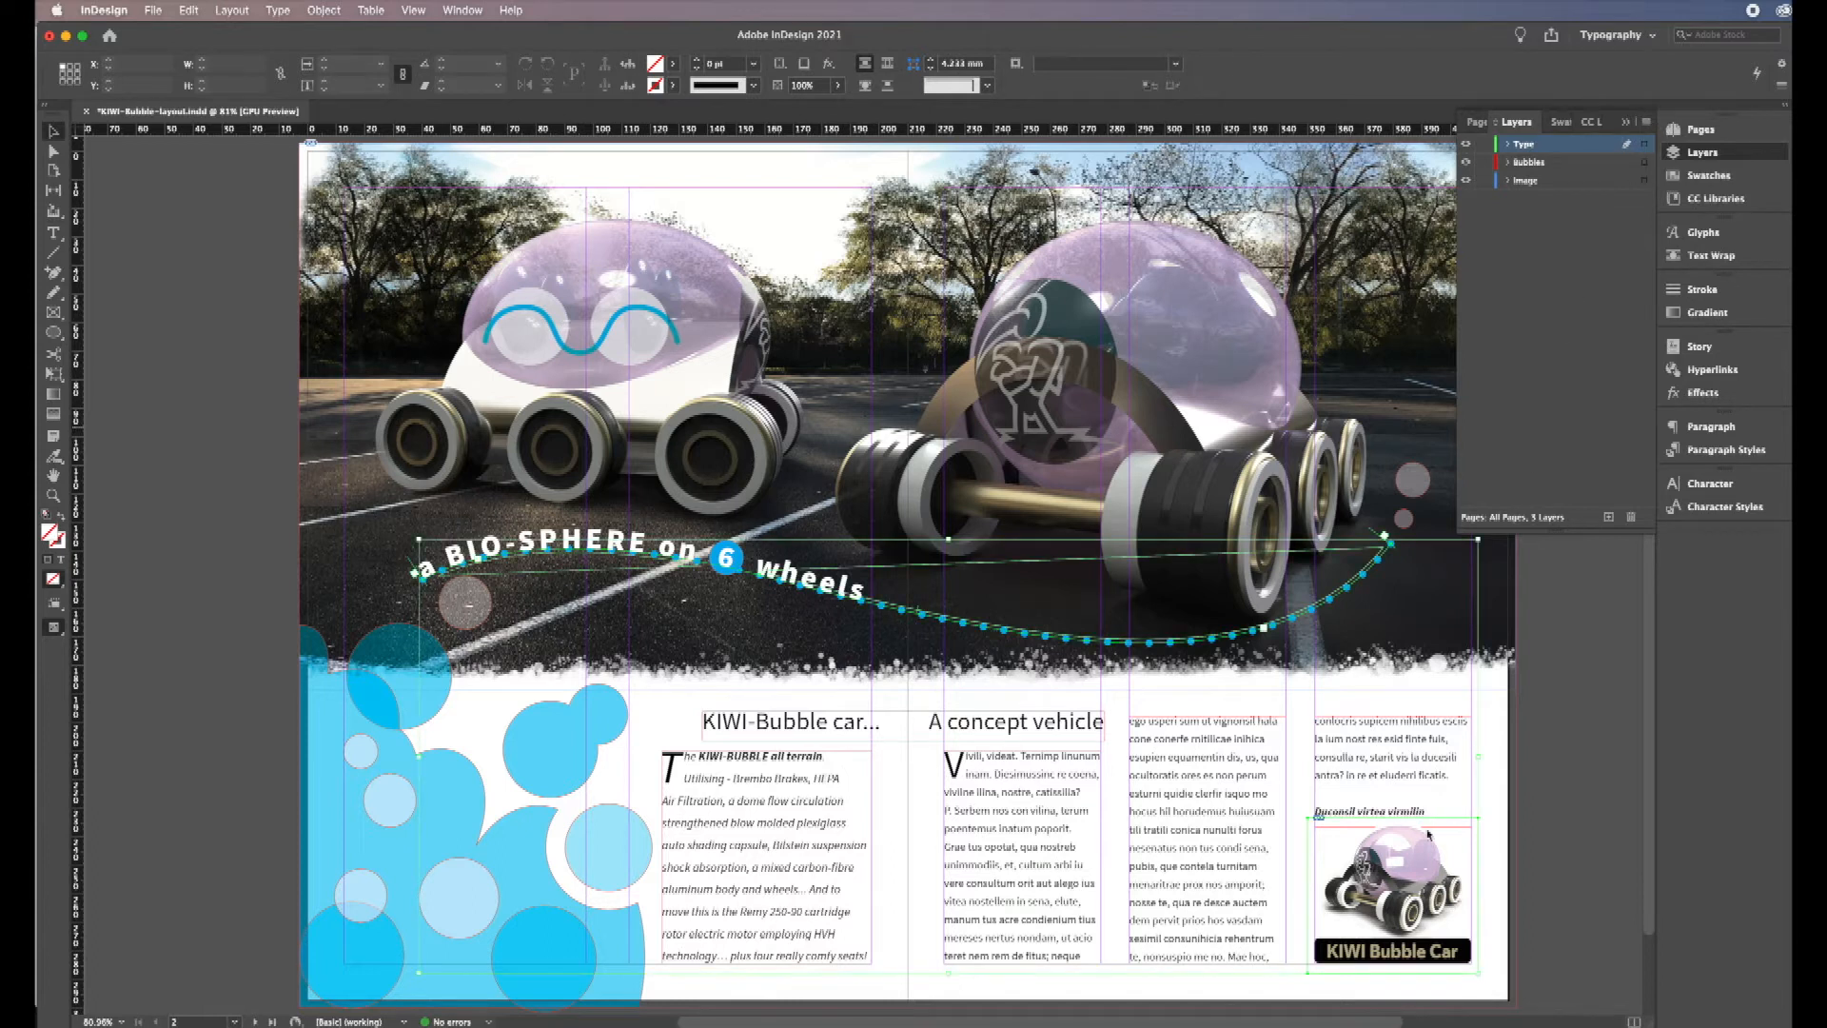
drag(1644, 145, 1647, 183)
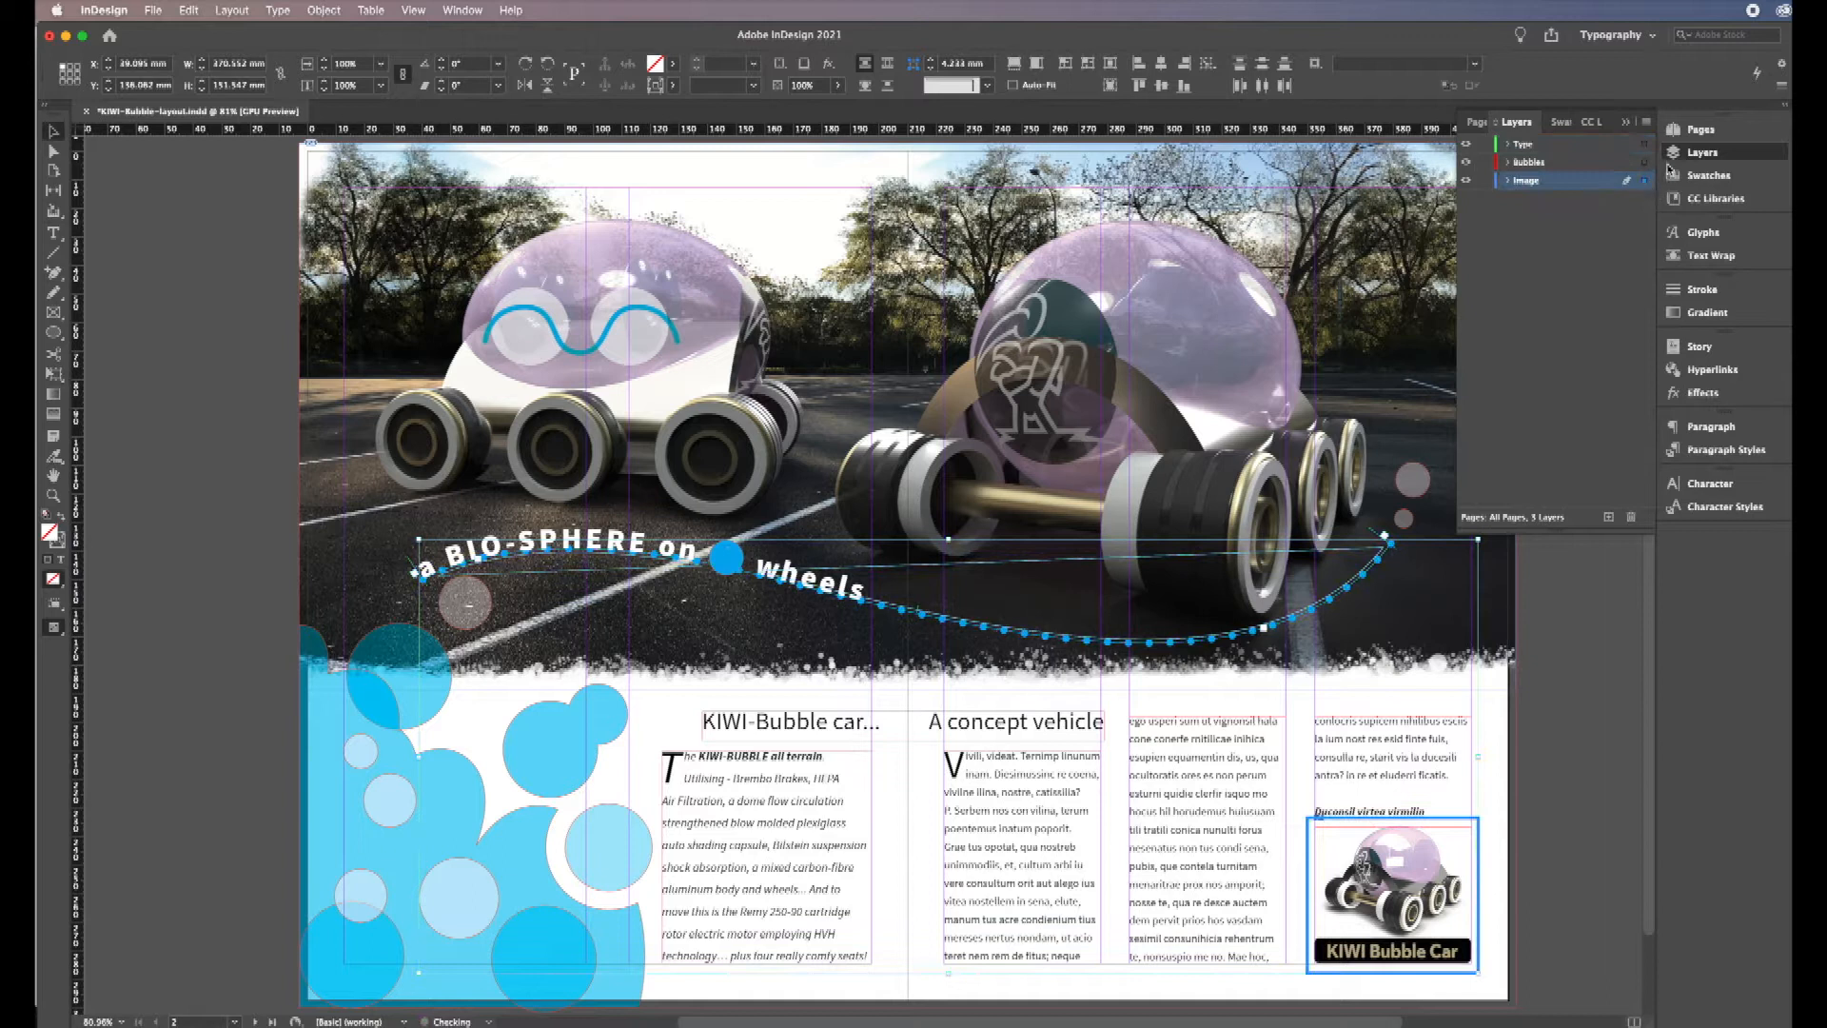
click(1645, 181)
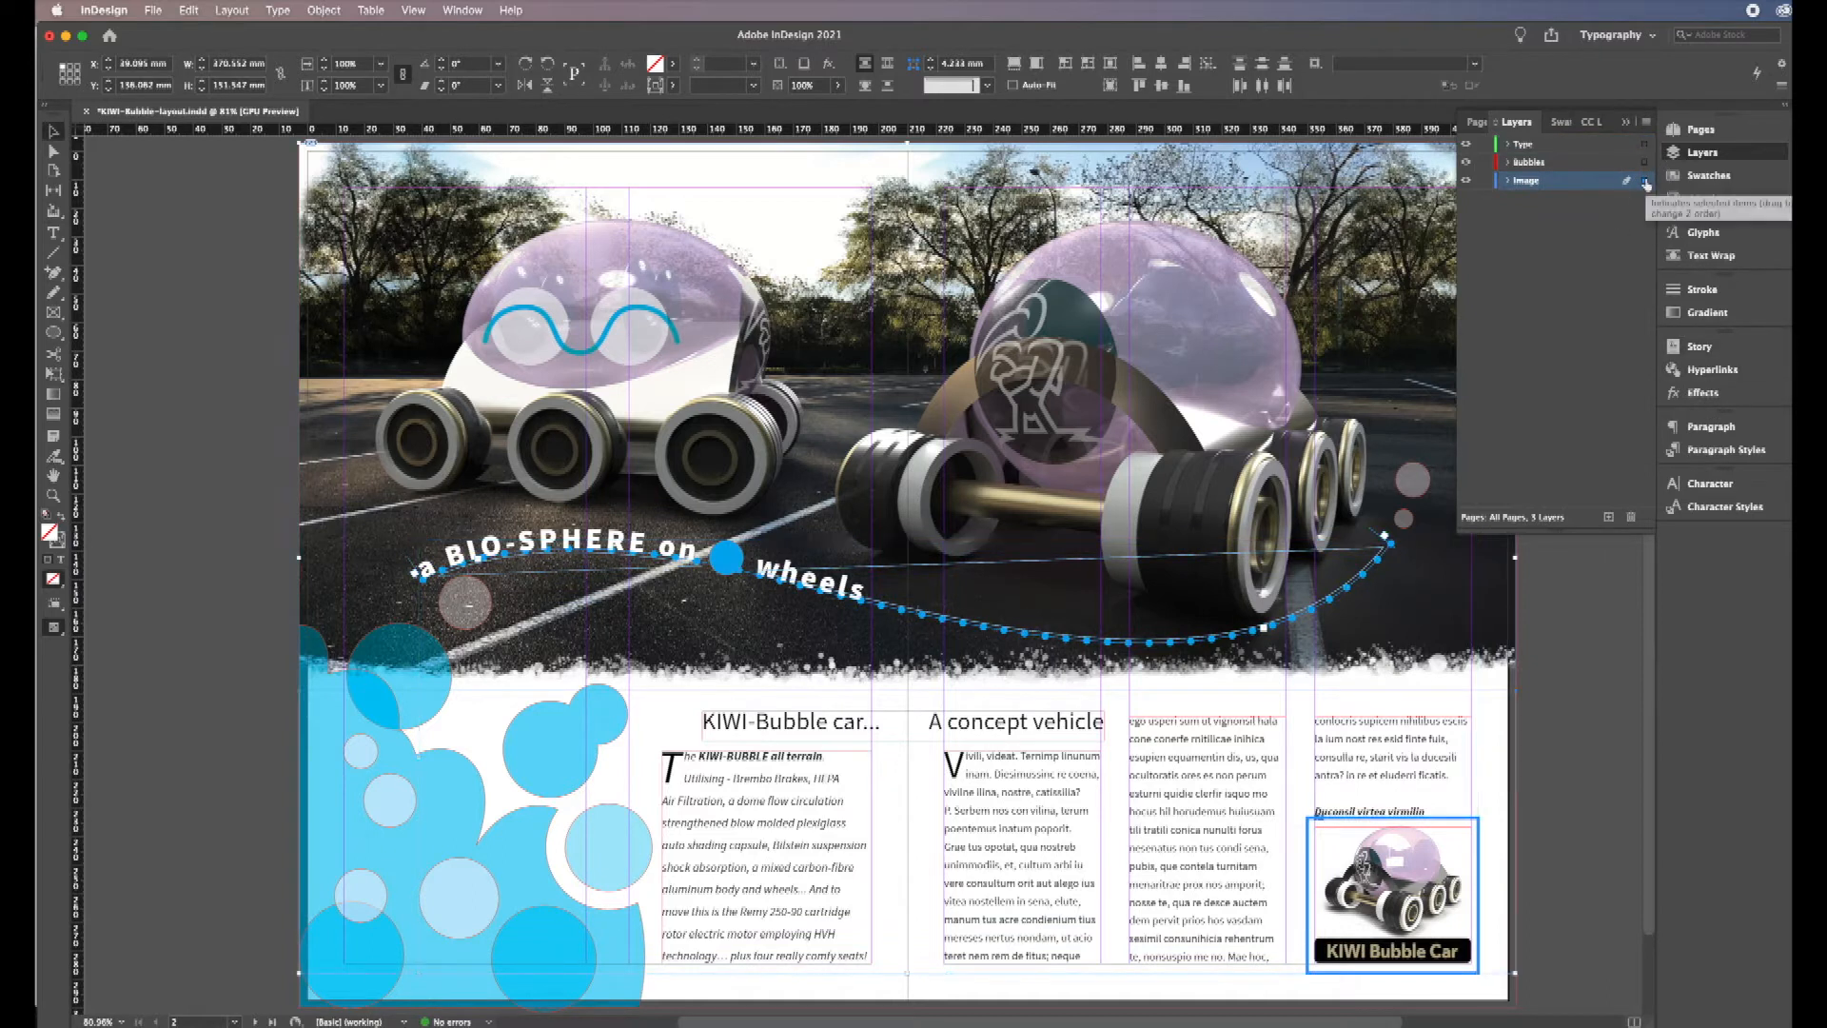
click(1467, 180)
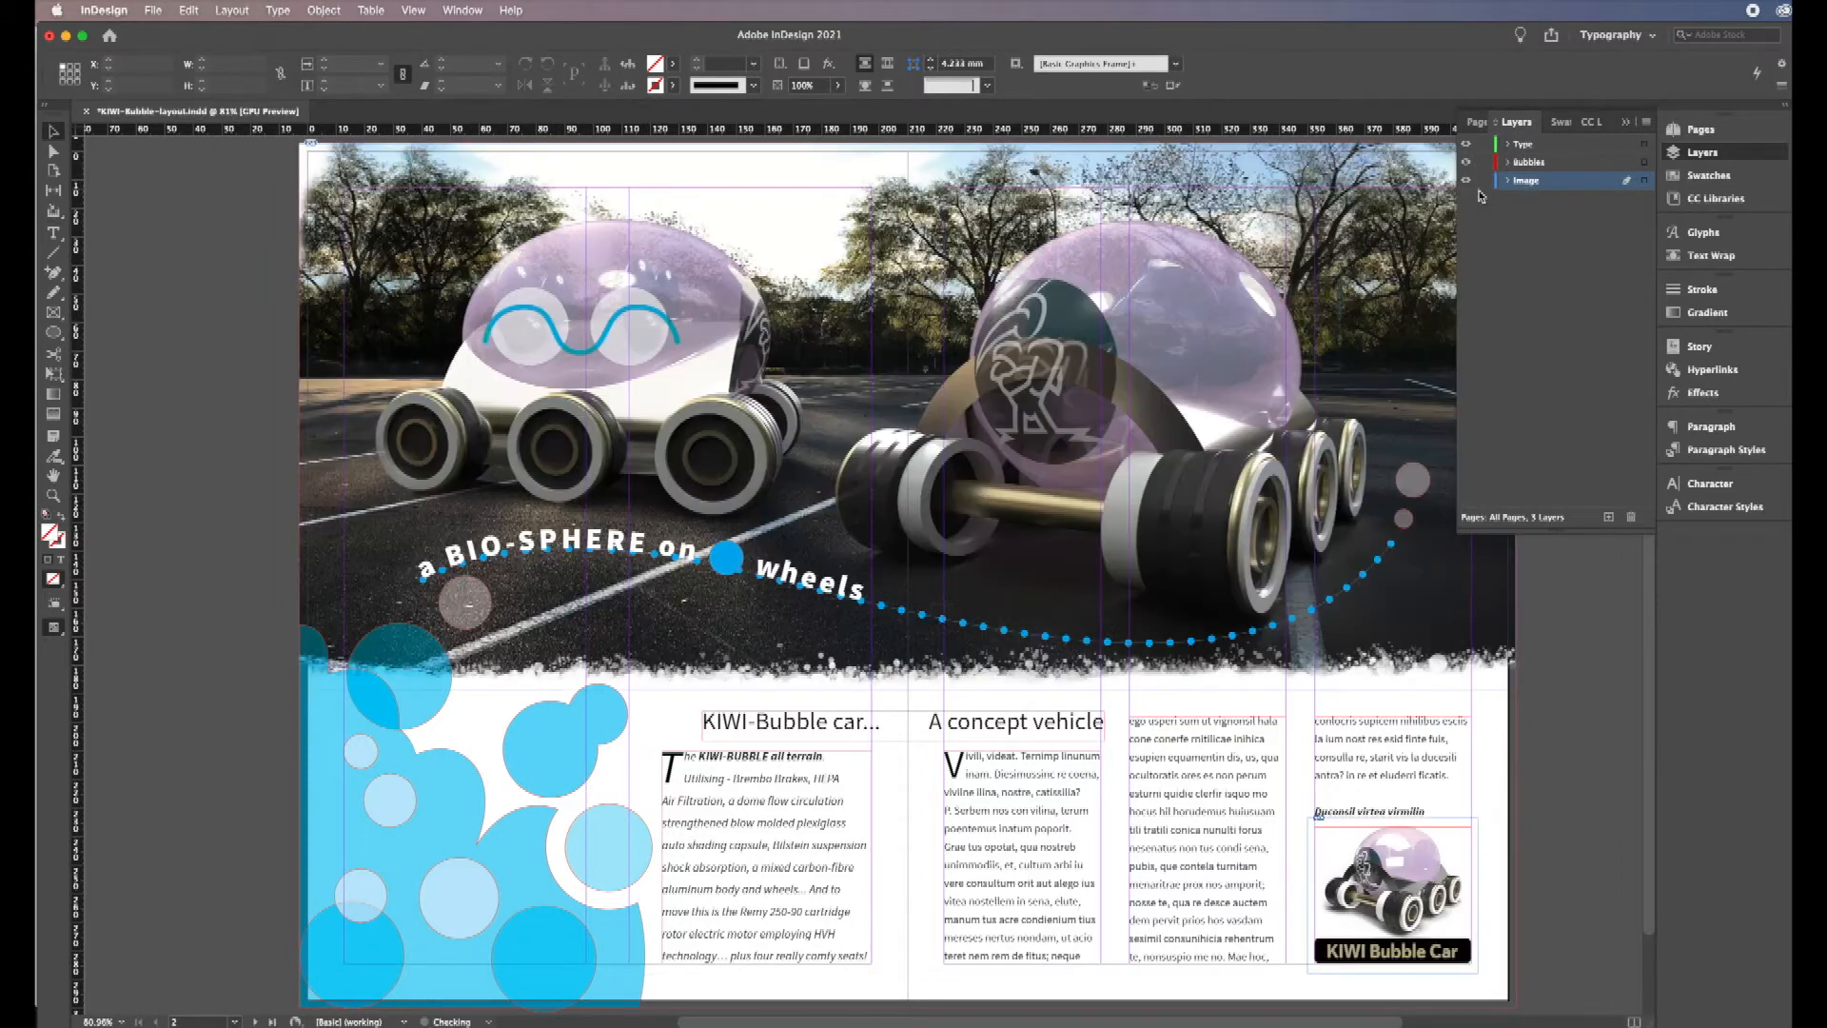
click(1467, 181)
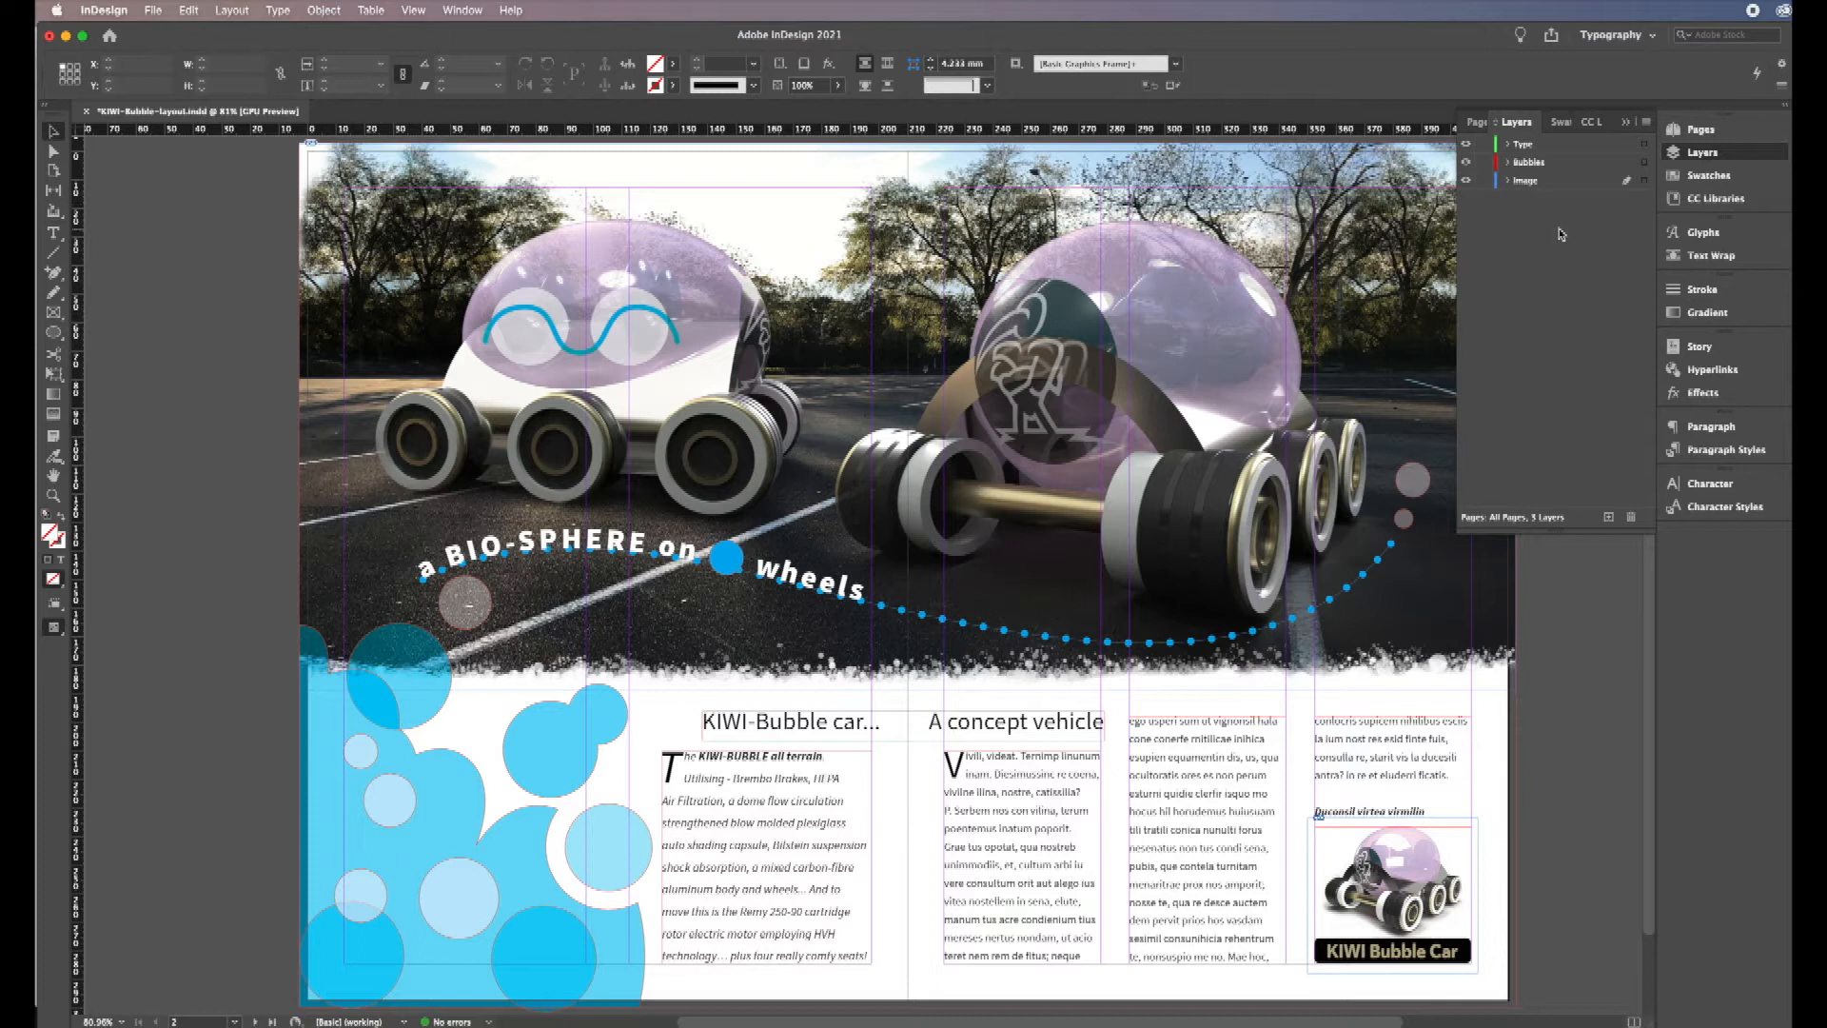
click(1627, 122)
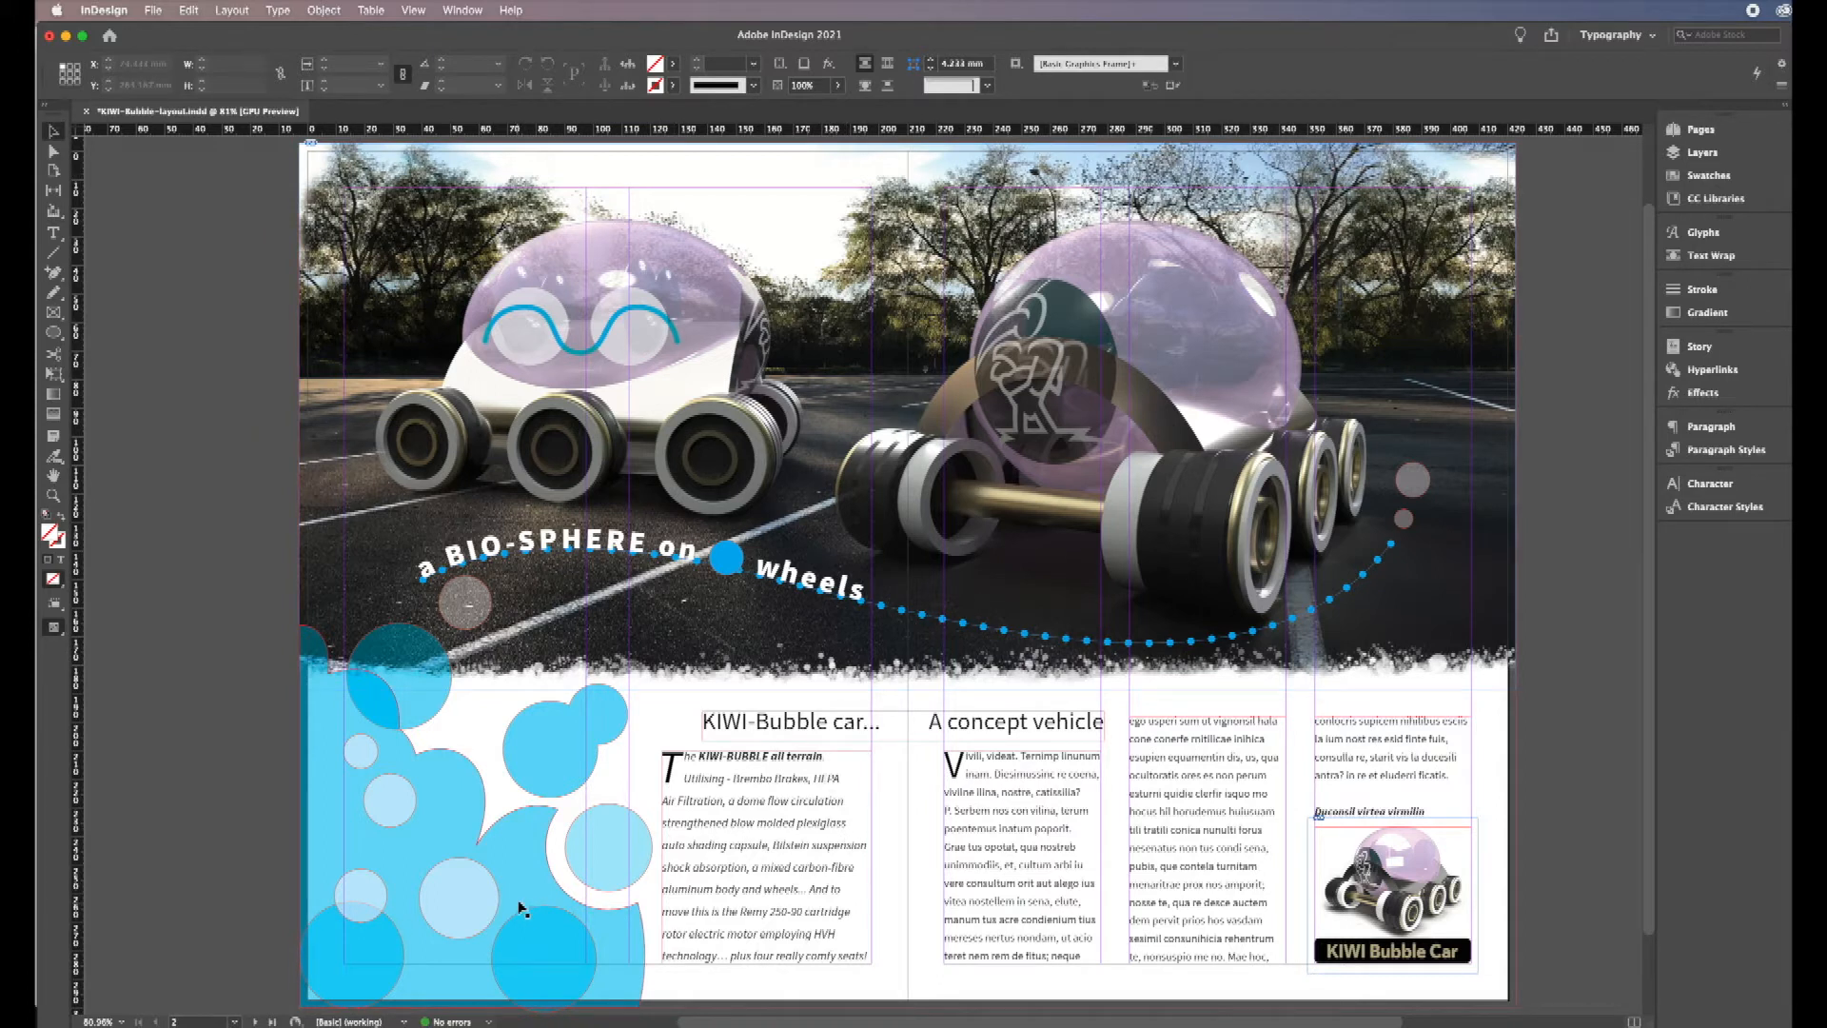
Step: Turn off Facing Pages in the document setup and look over how the two pages are arranged
click(155, 11)
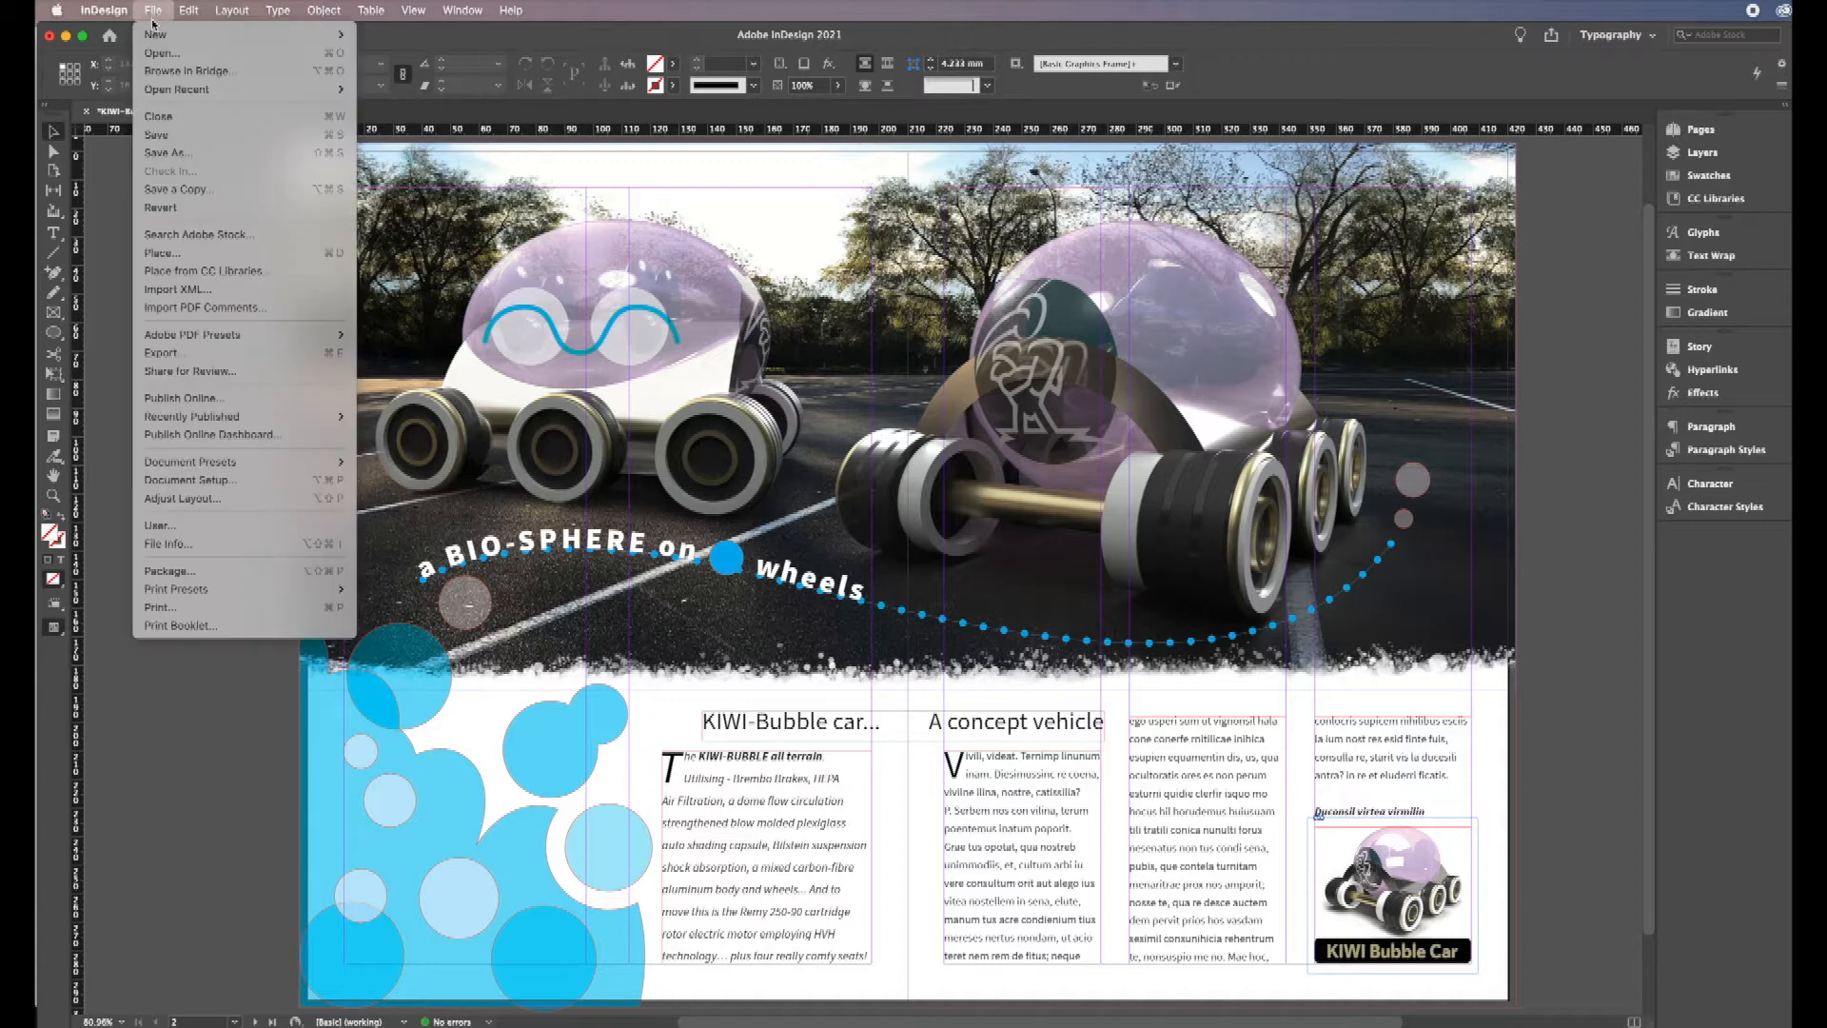
click(212, 480)
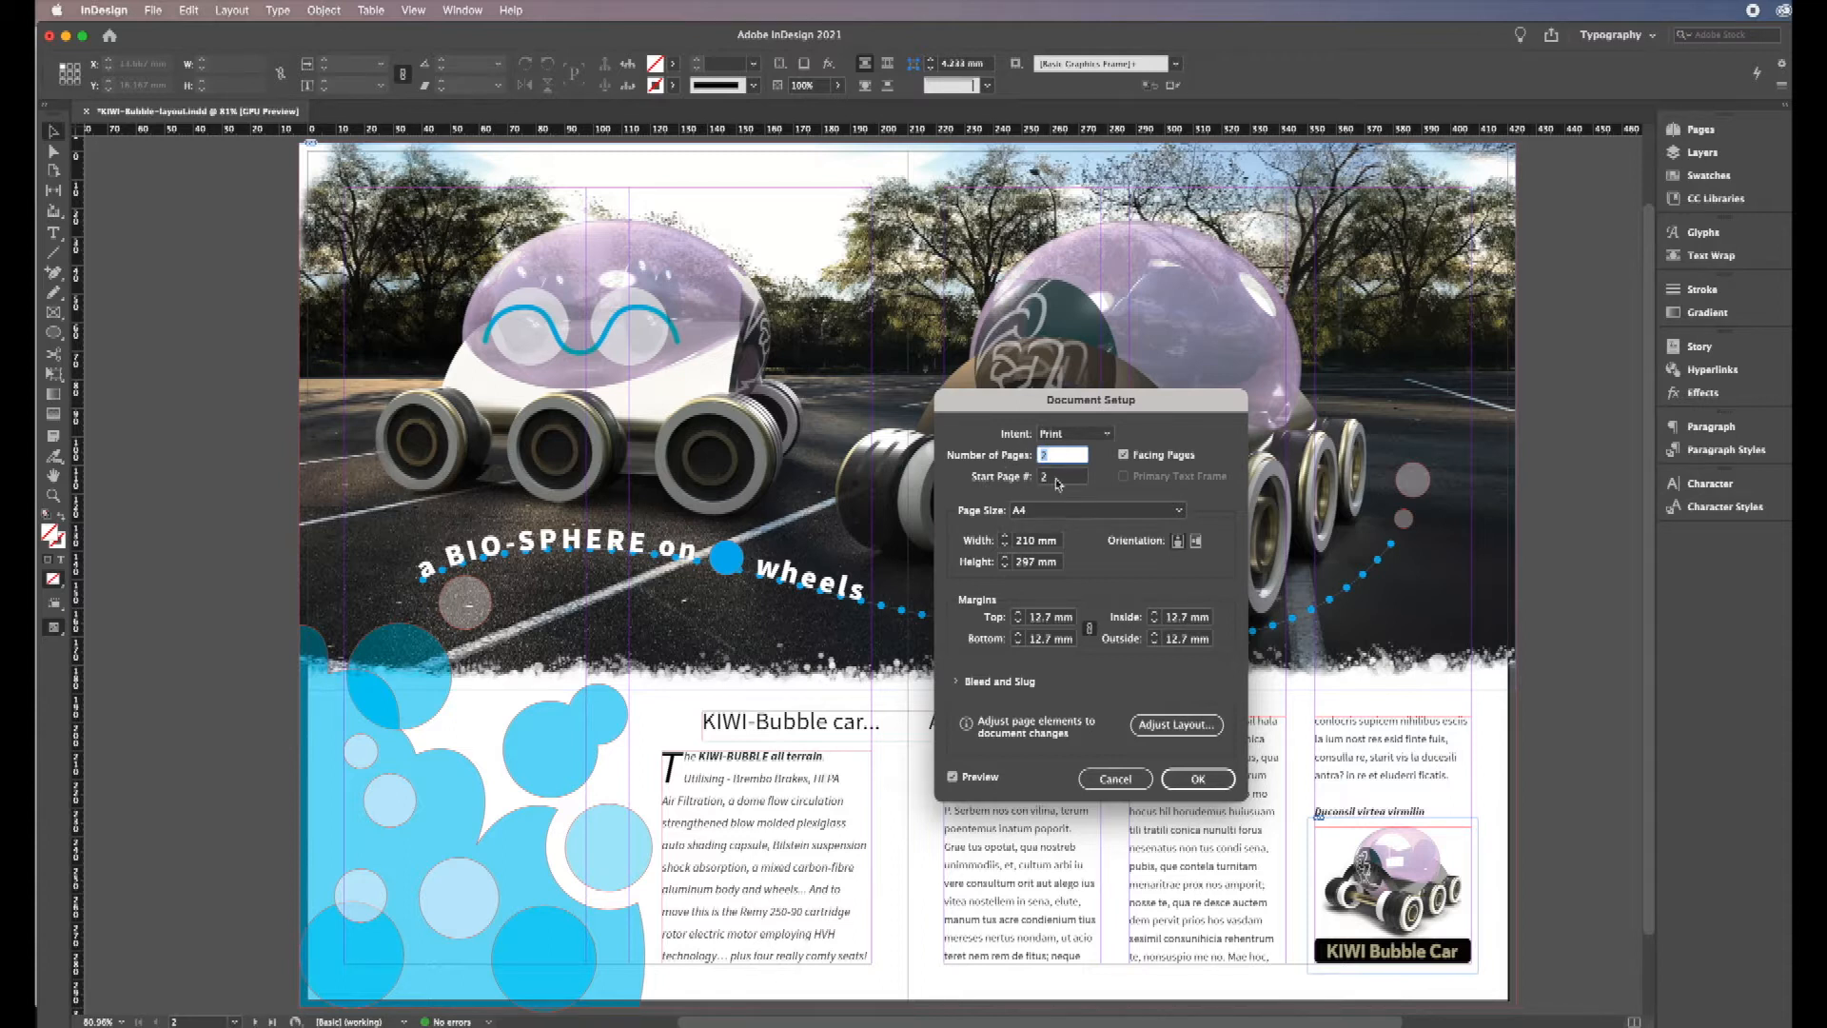
click(1124, 456)
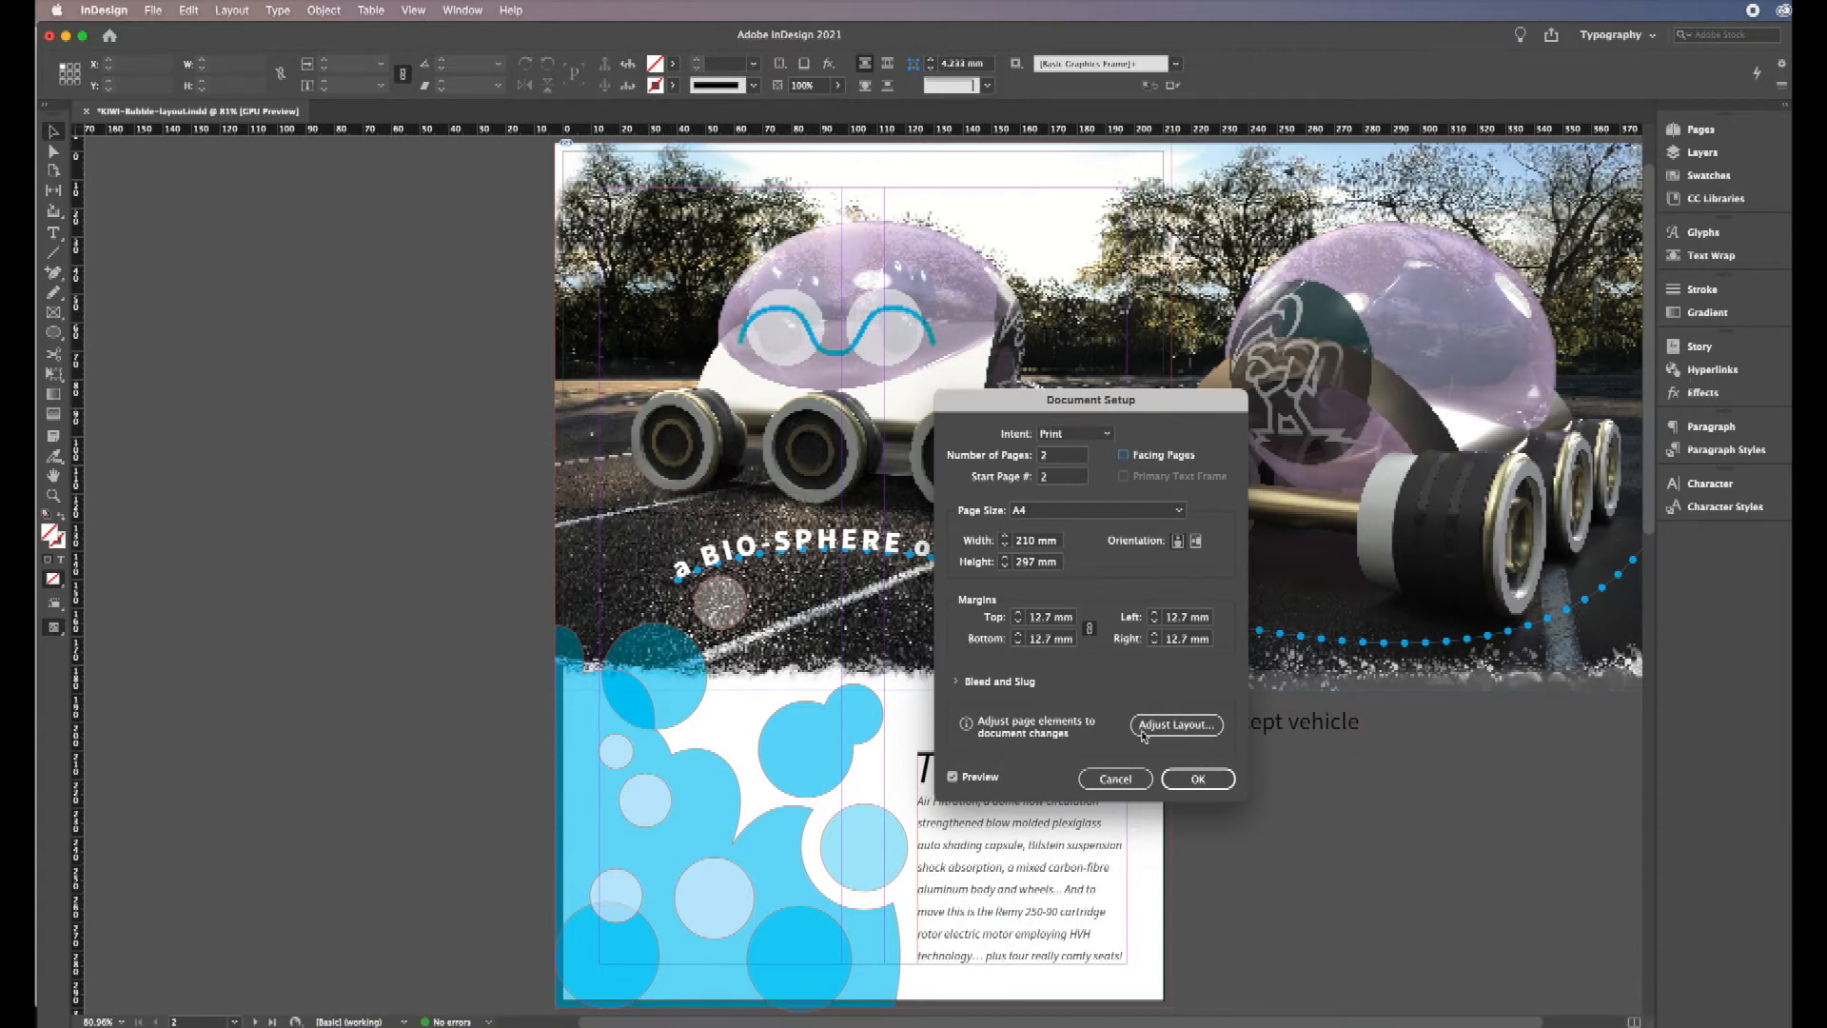
click(1198, 781)
click(1195, 780)
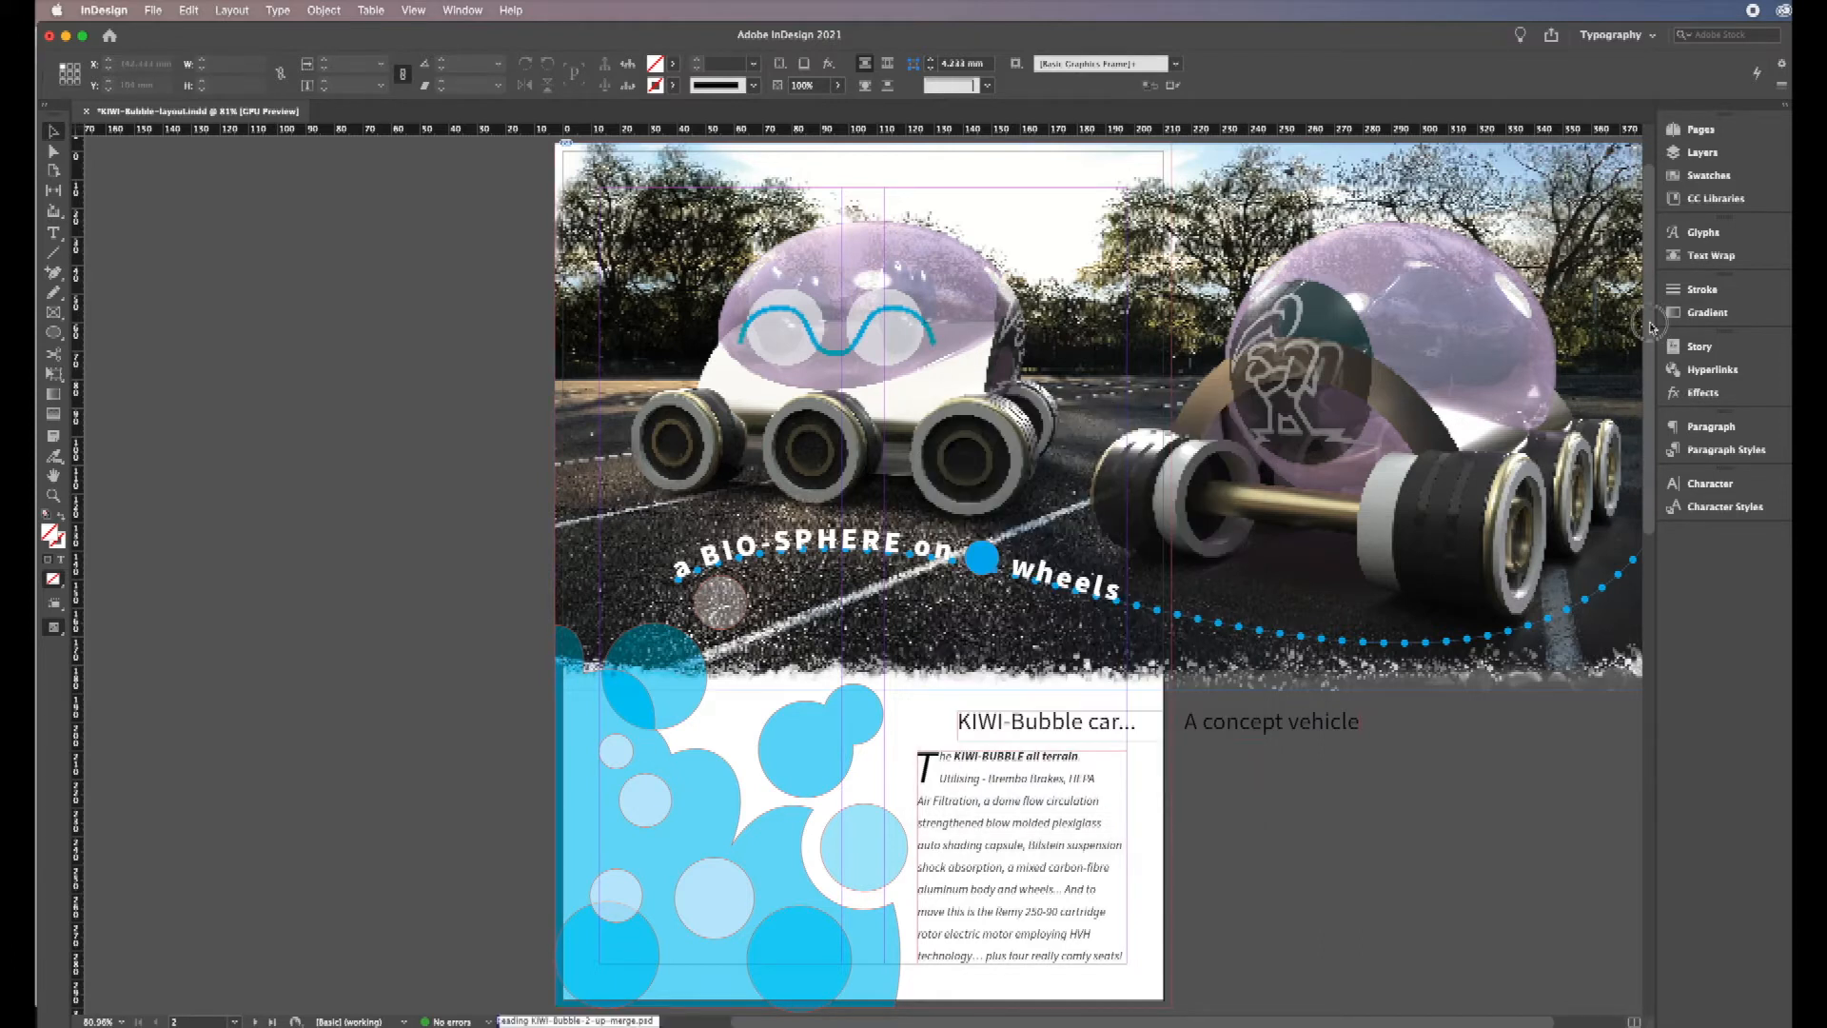
scroll(1615, 649, down, 8)
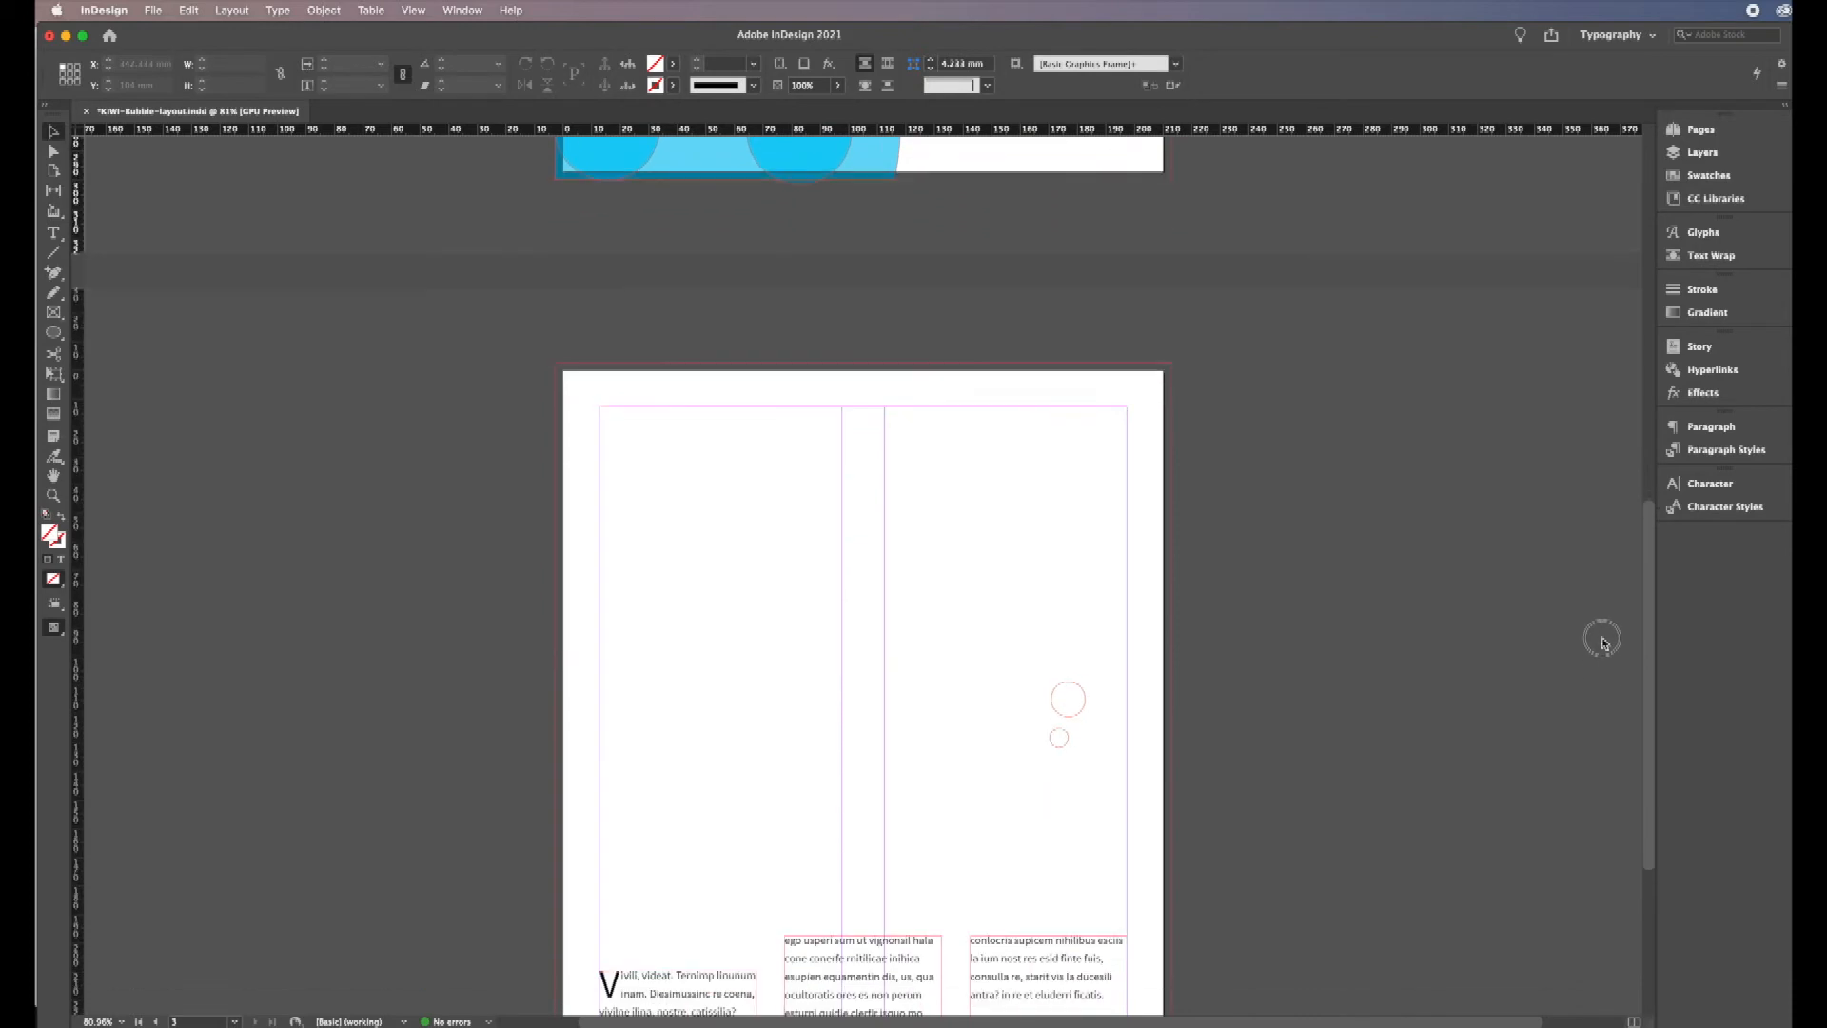
scroll(1596, 640, up, 10)
scroll(1568, 285, down, 3)
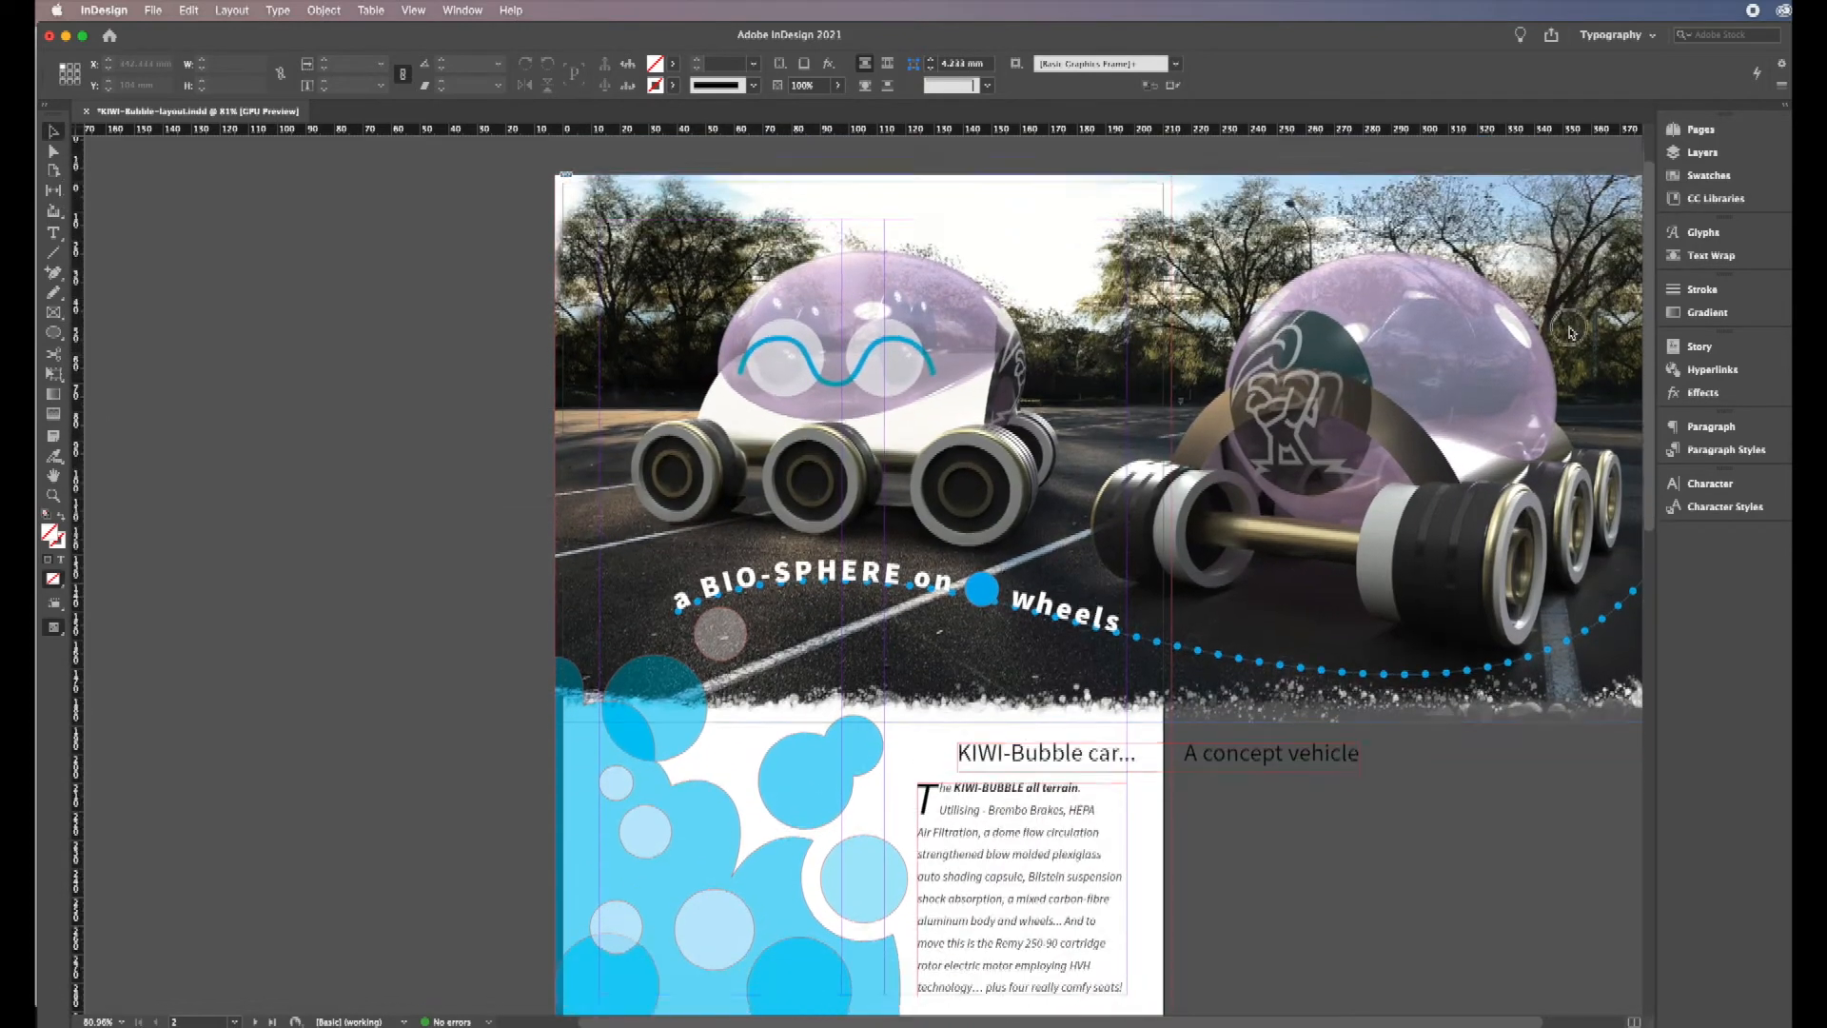
Step: Undo the Facing Pages change in the document setup to restore the two-page spread
scroll(1568, 351, up, 1)
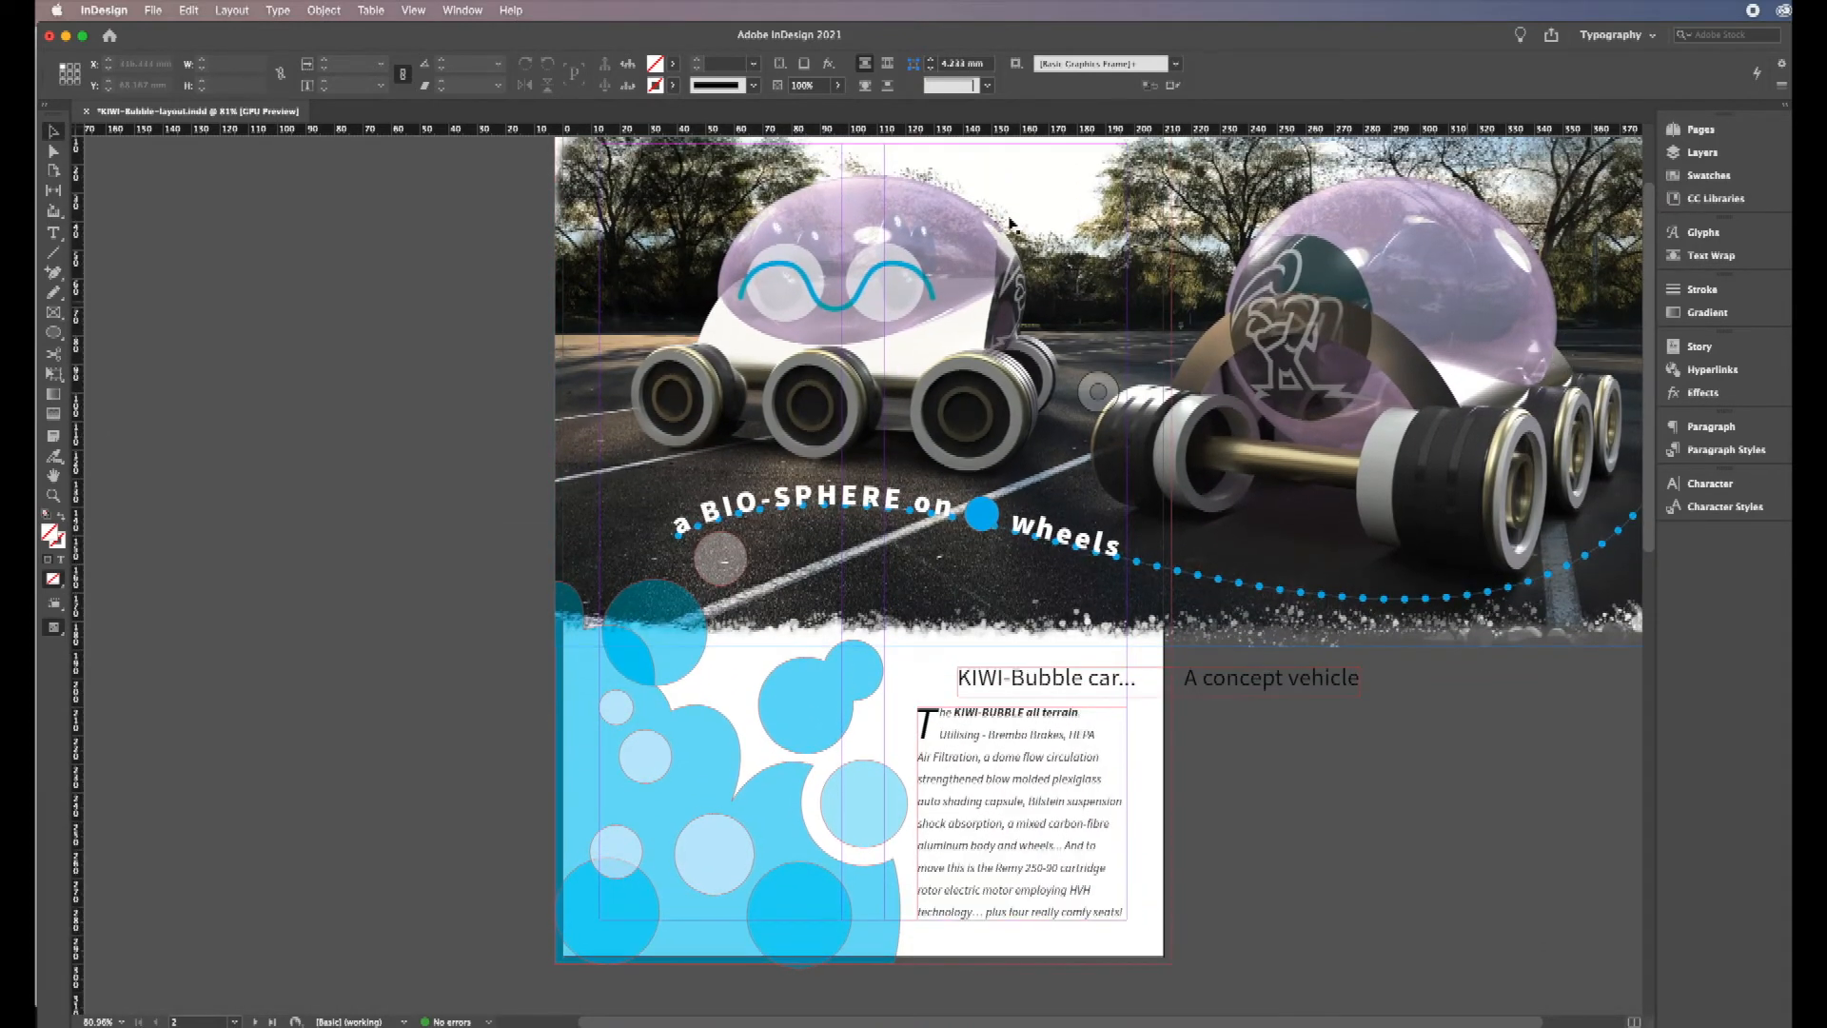
scroll(620, 403, right, 5)
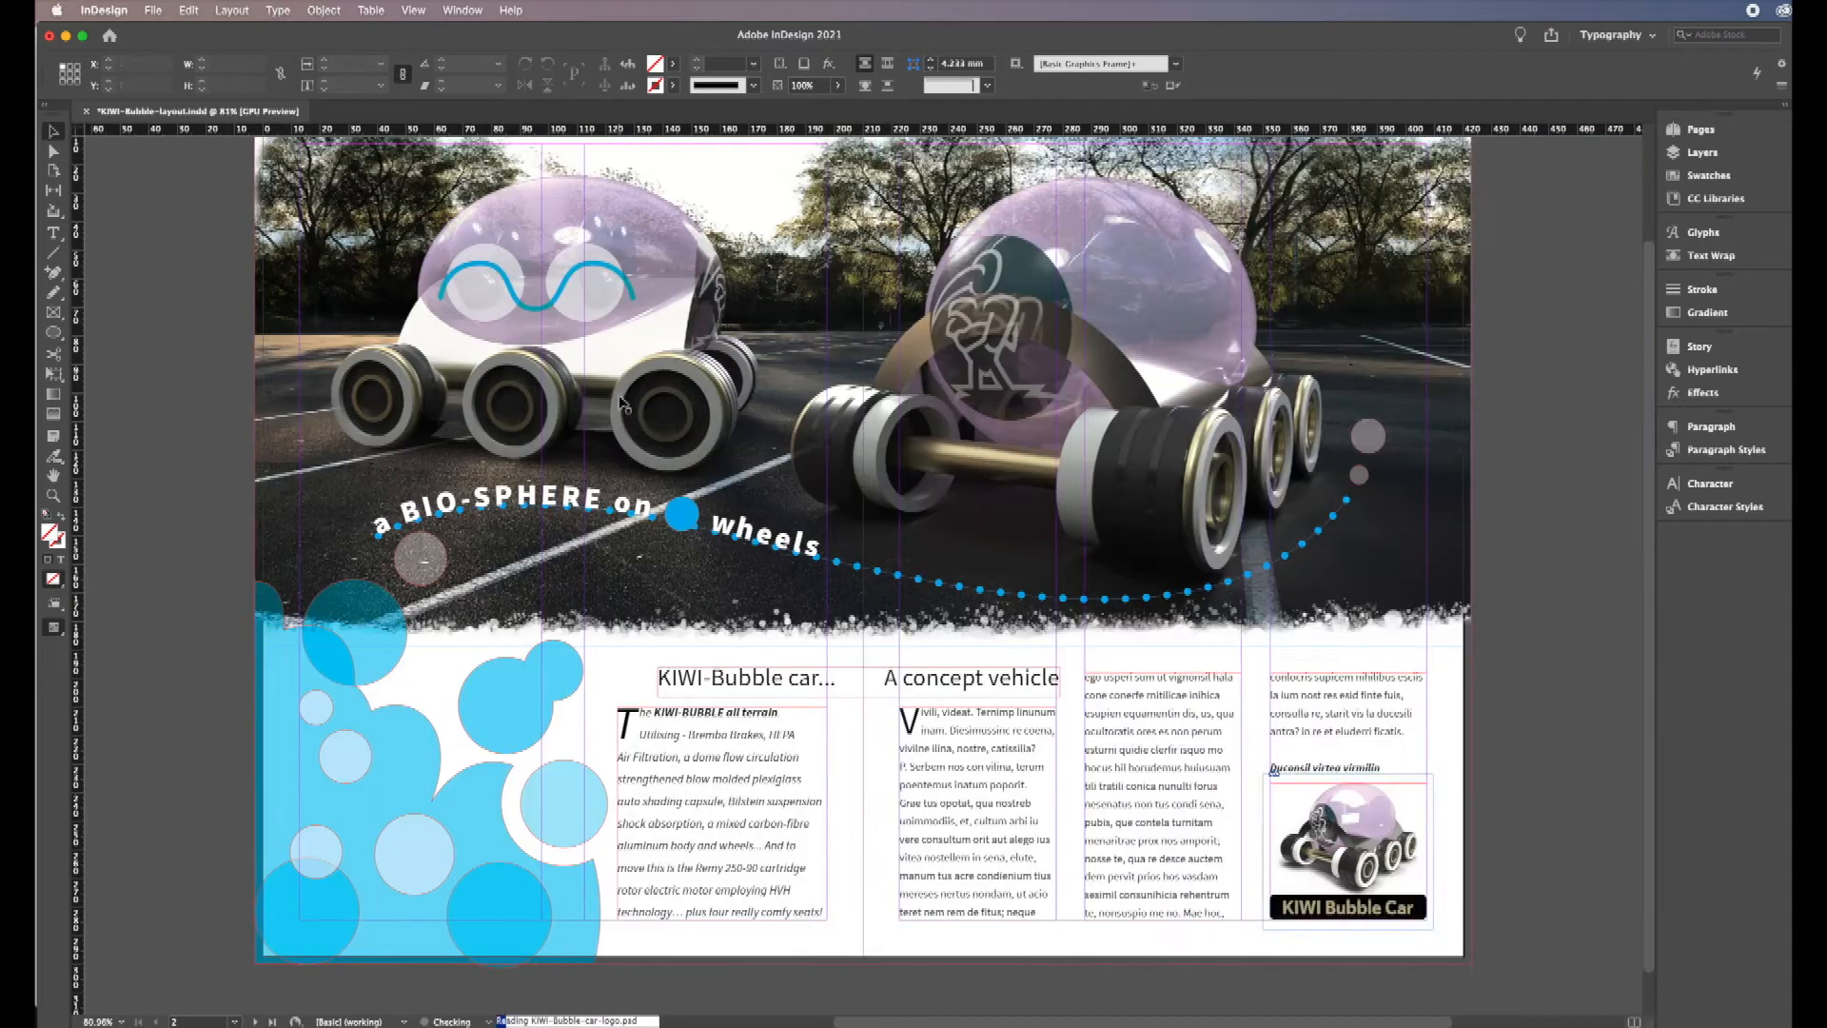
Step: Set the document's start page number to 1 in the document setup
click(166, 16)
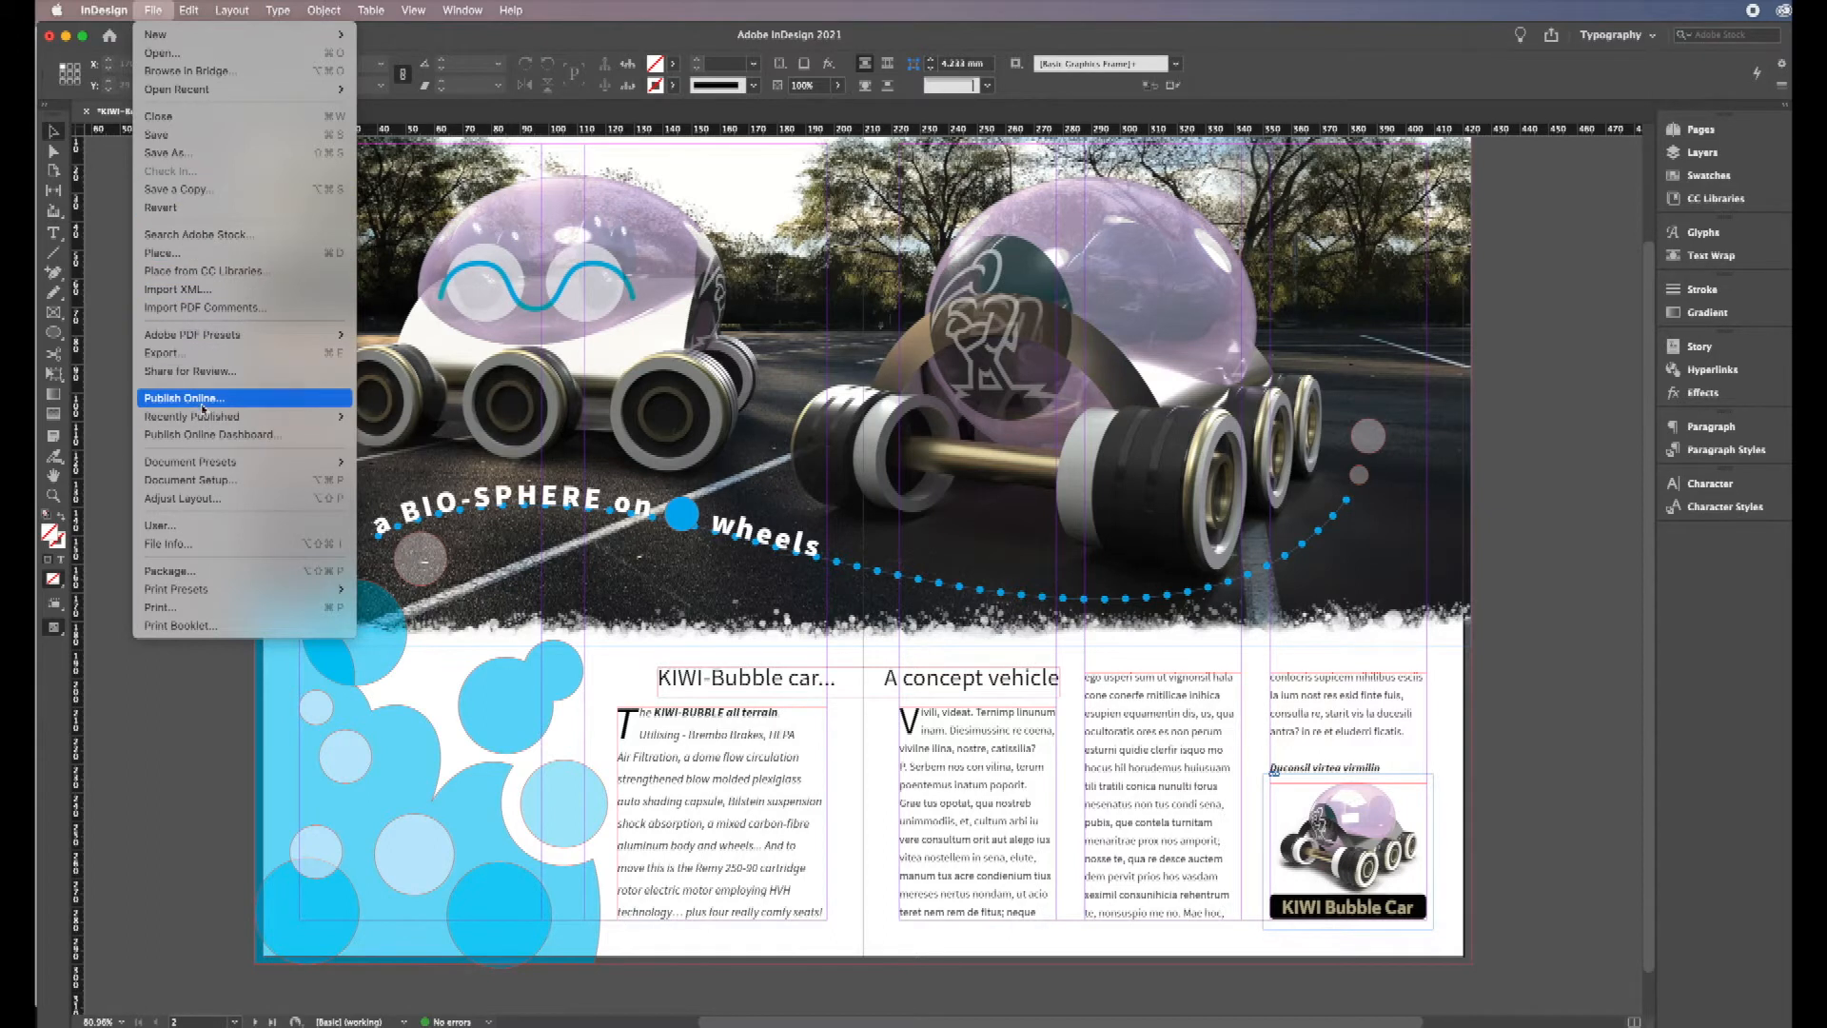
mouse_move(205, 412)
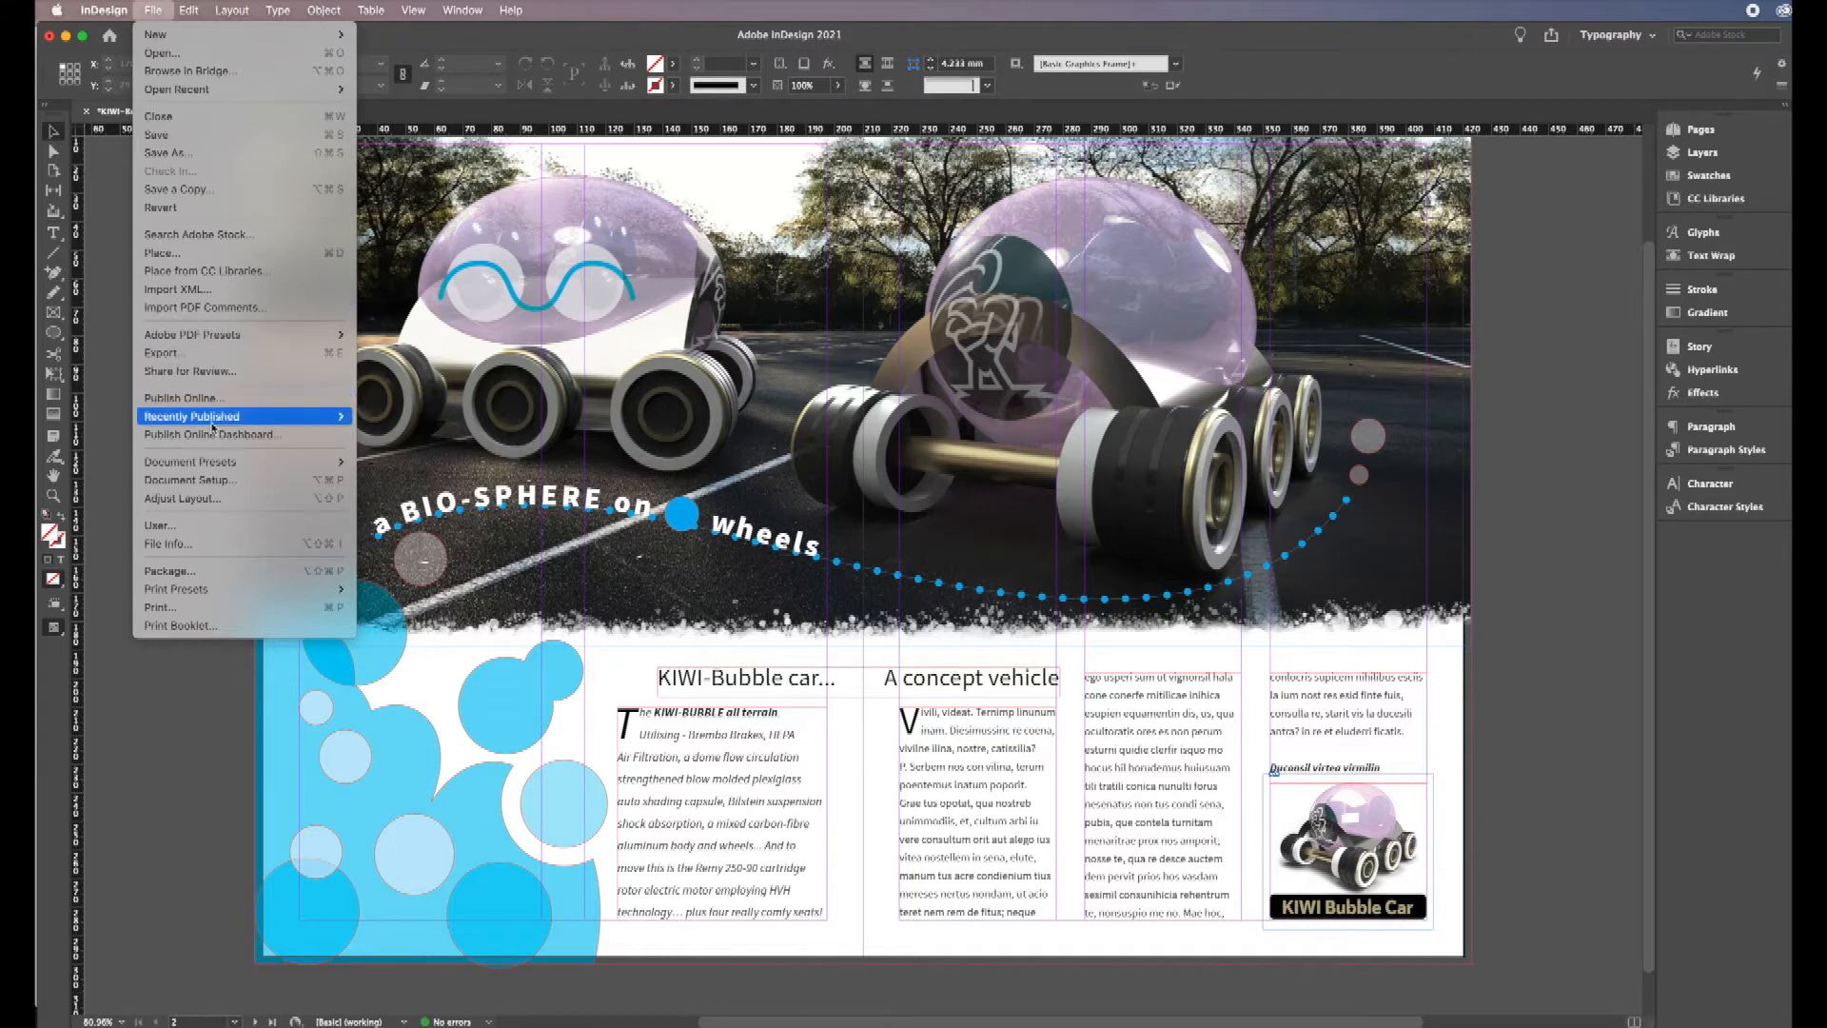
click(222, 482)
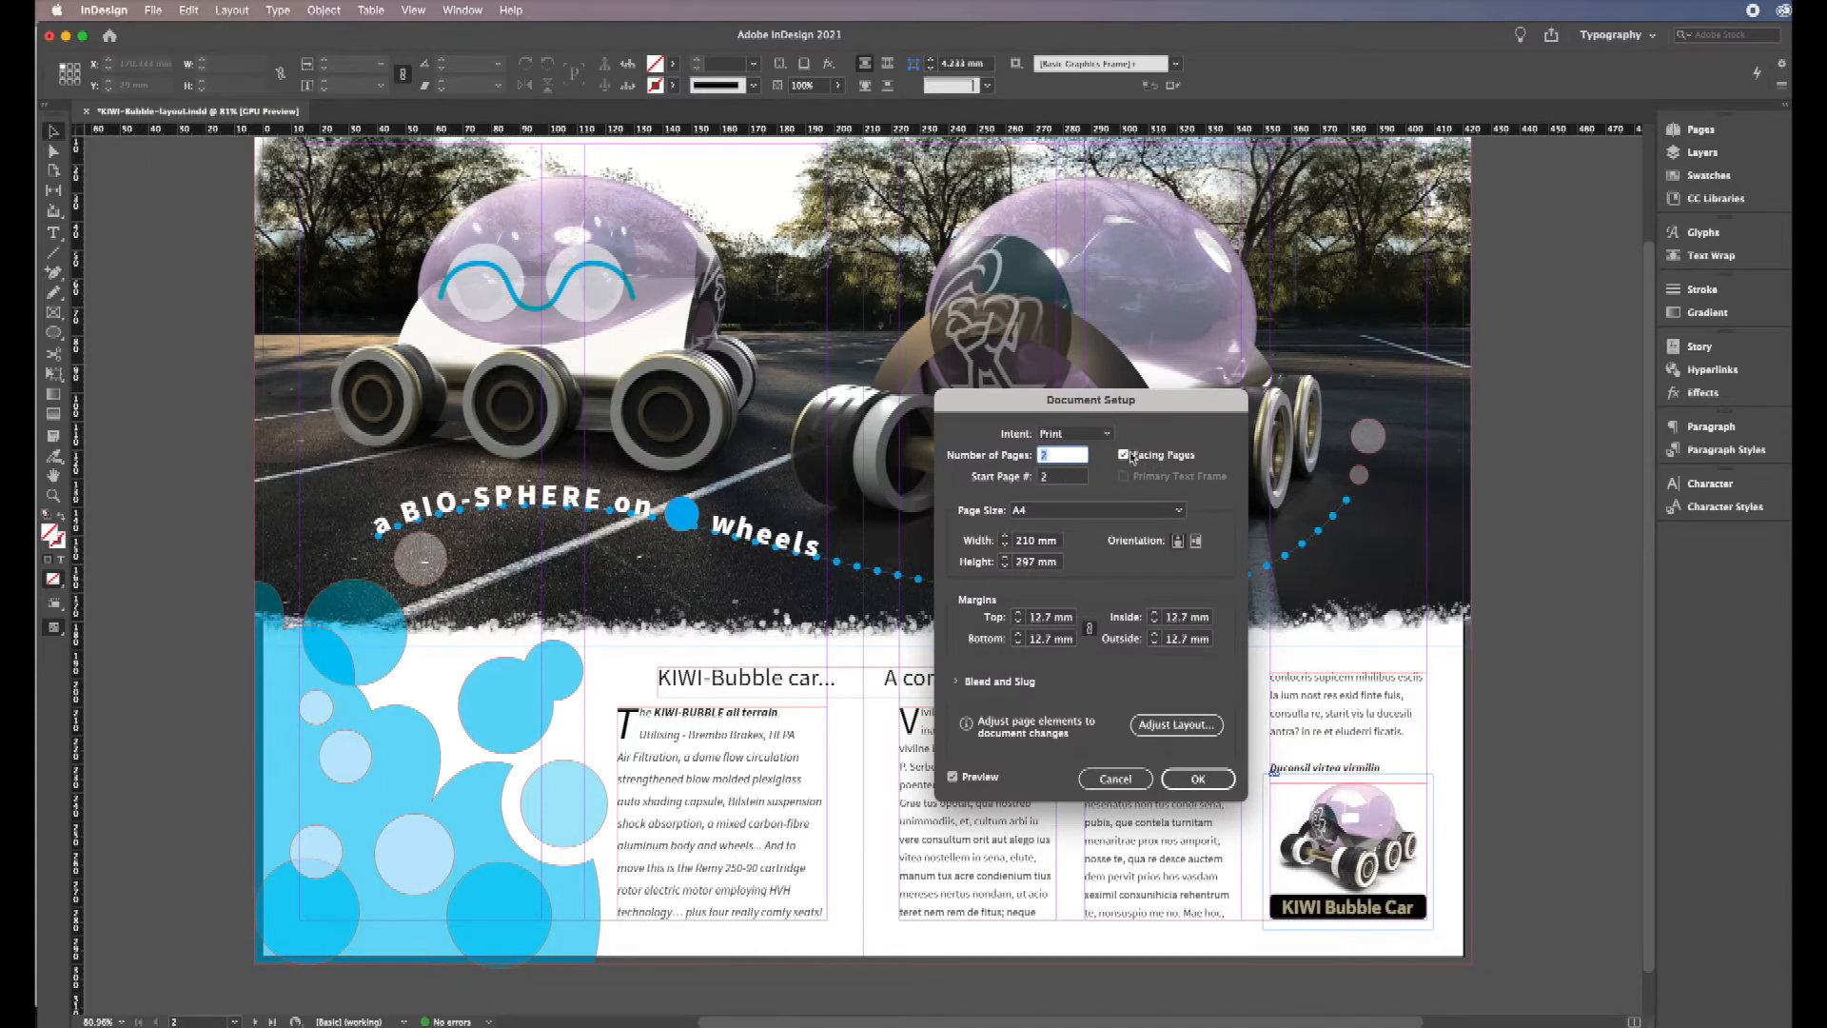
click(1048, 479)
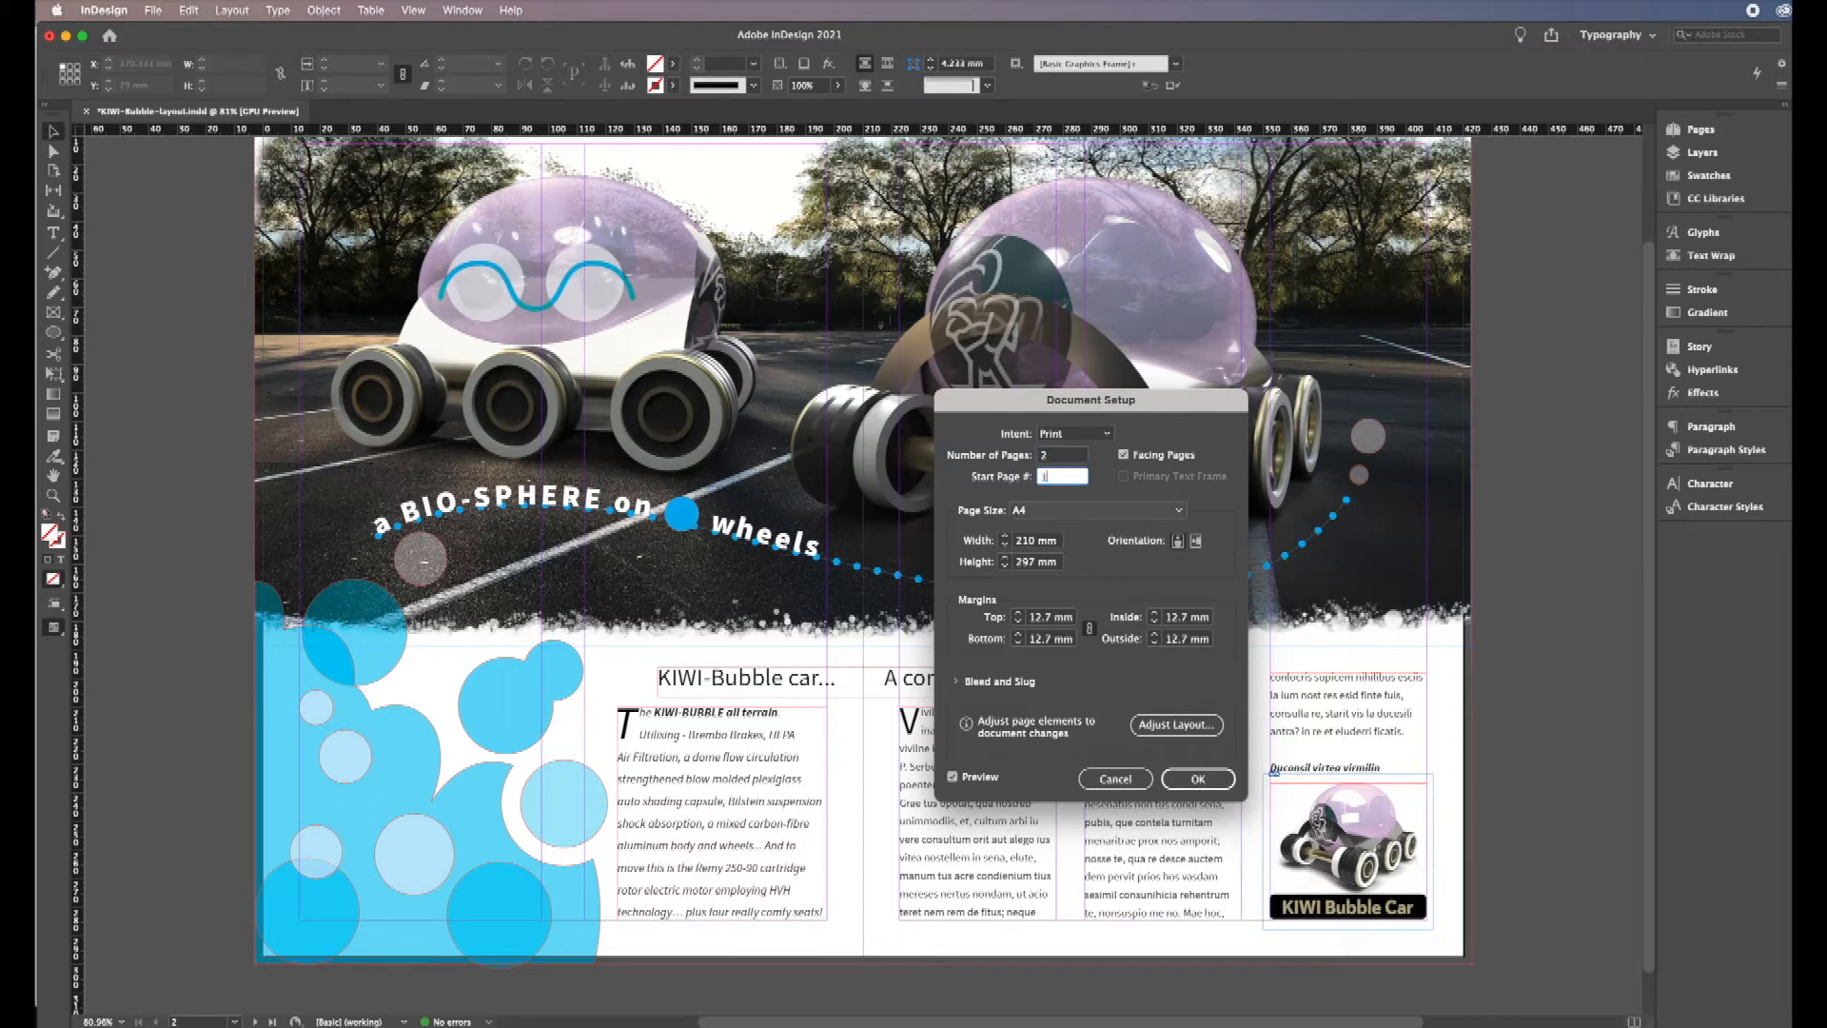
click(1199, 779)
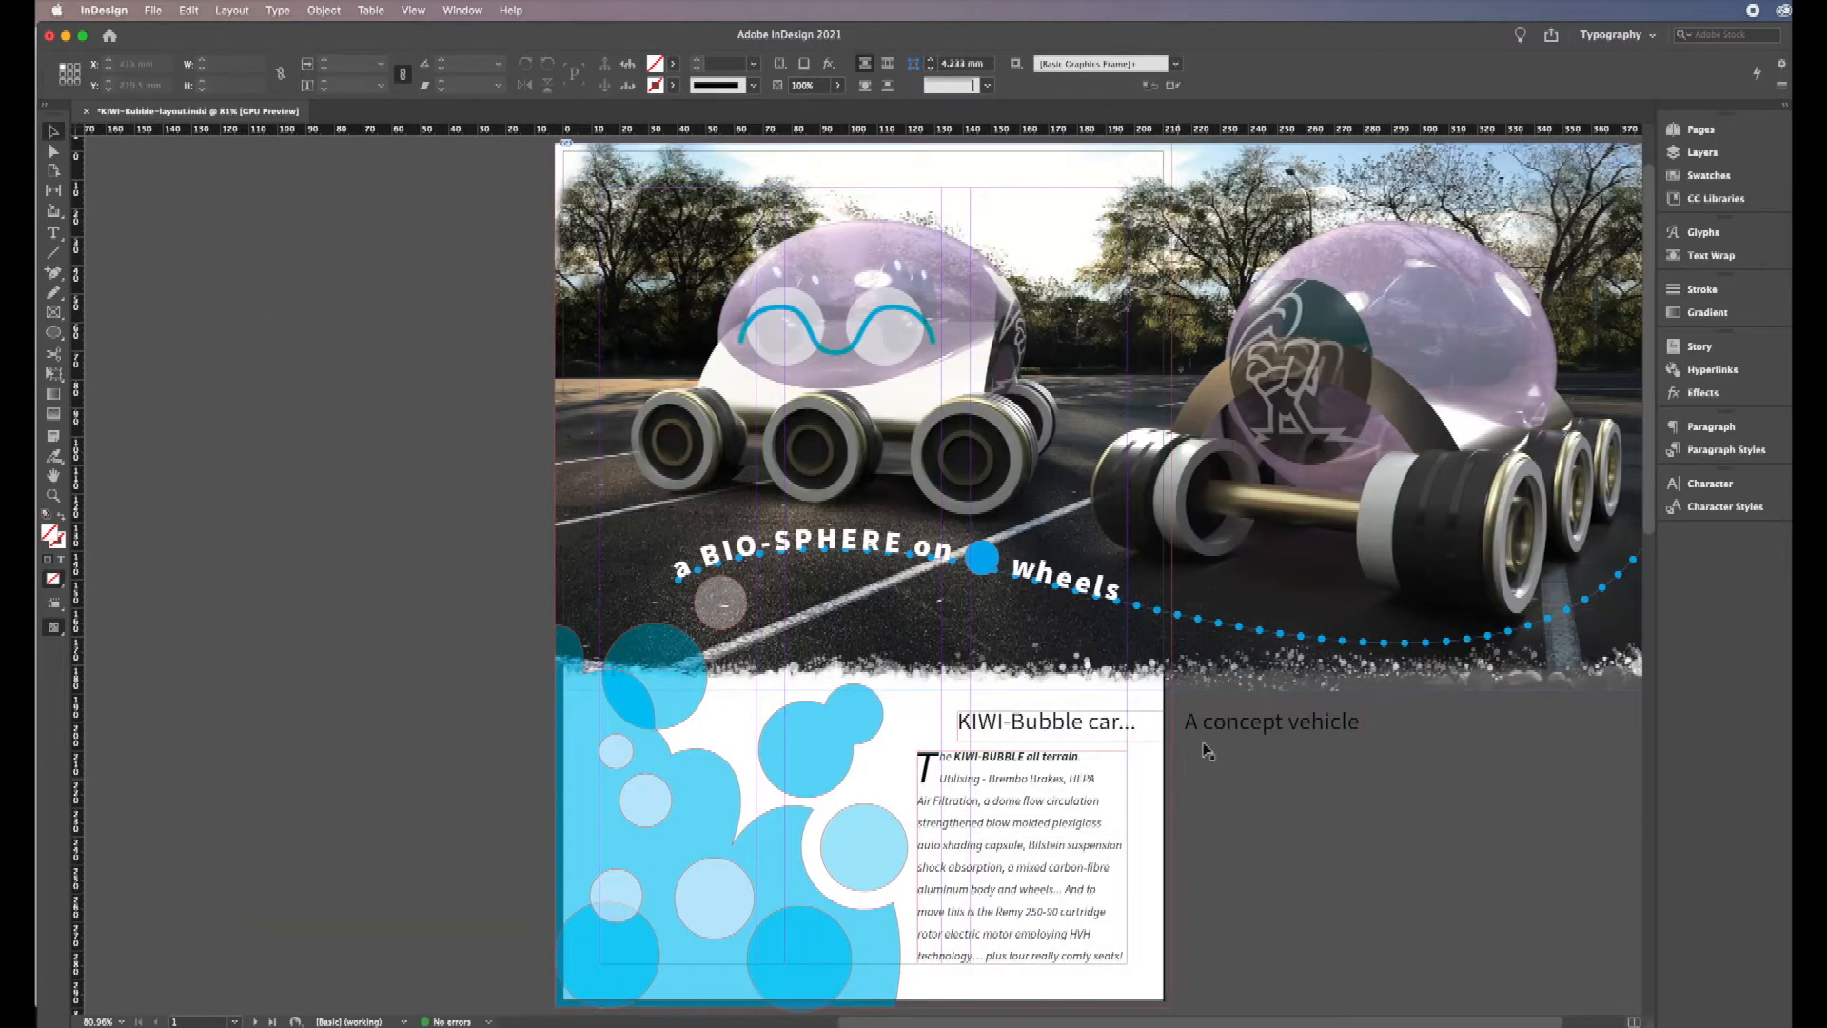
Step: Examine how pages 1 and 2 are arranged and which artwork and text sits on each page
scroll(1647, 428, up, 3)
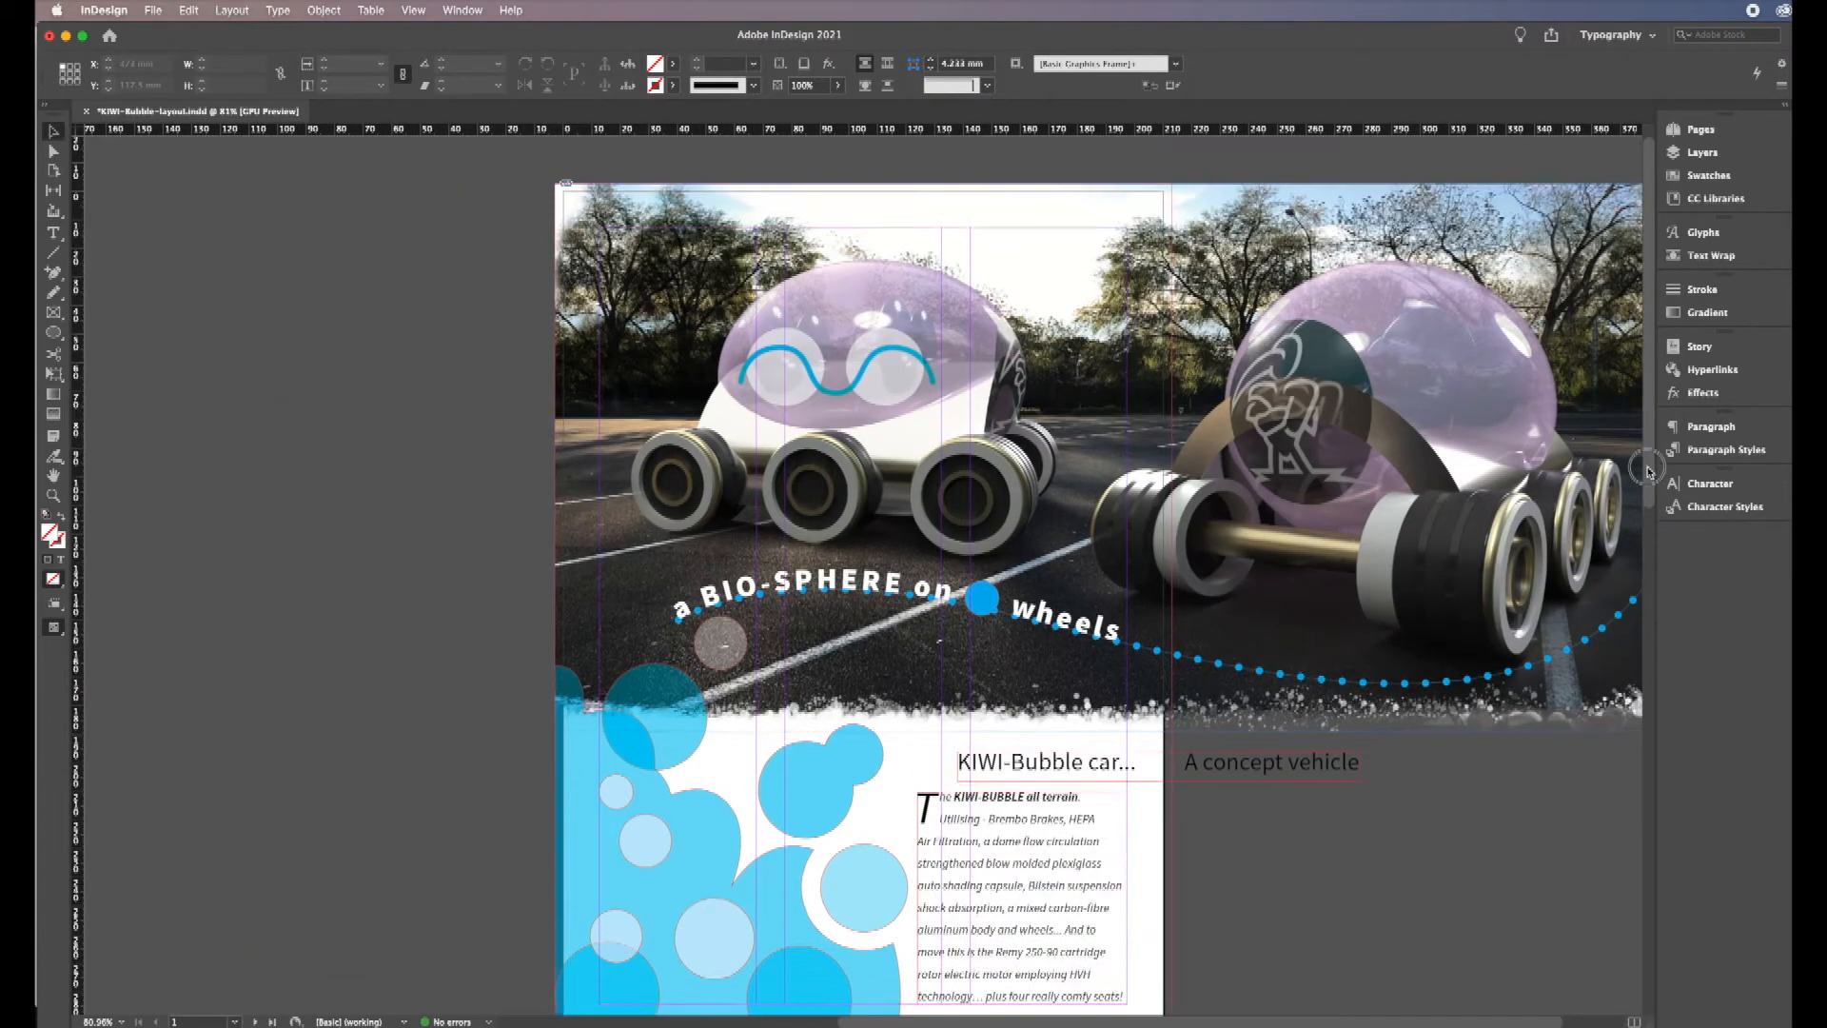
scroll(1623, 645, down, 15)
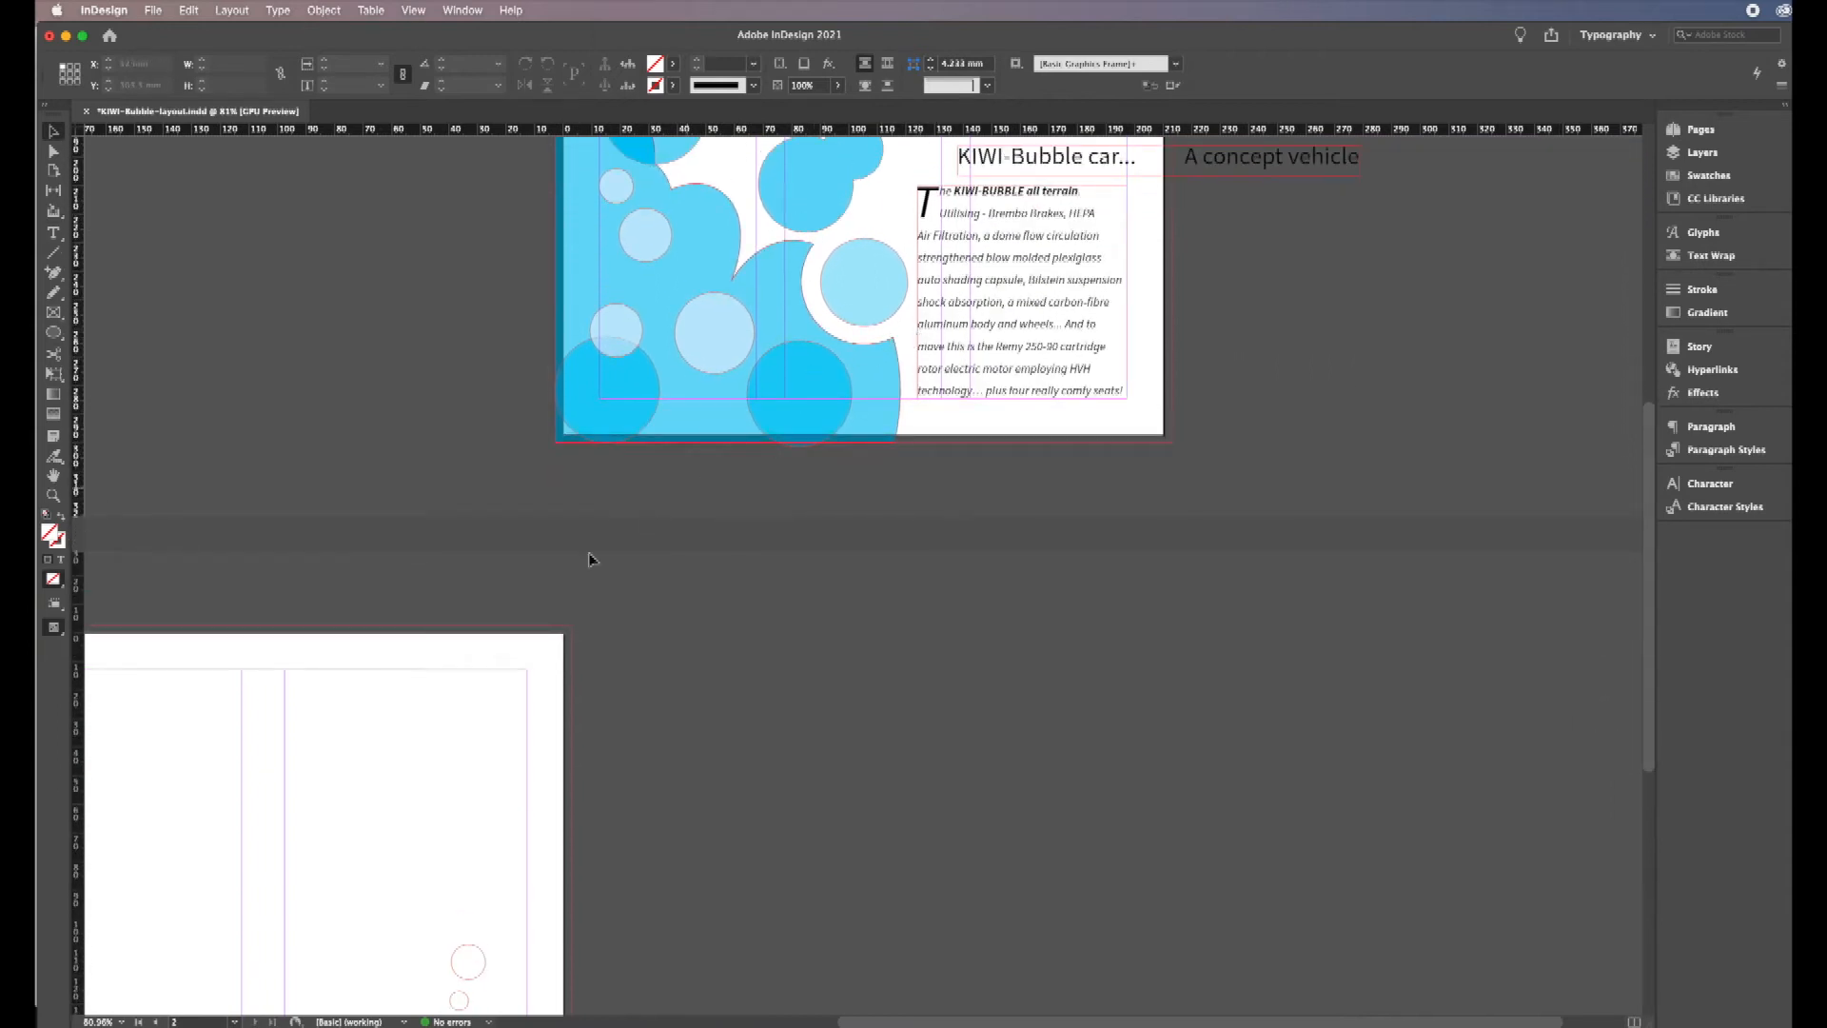
drag(877, 1023, 744, 1023)
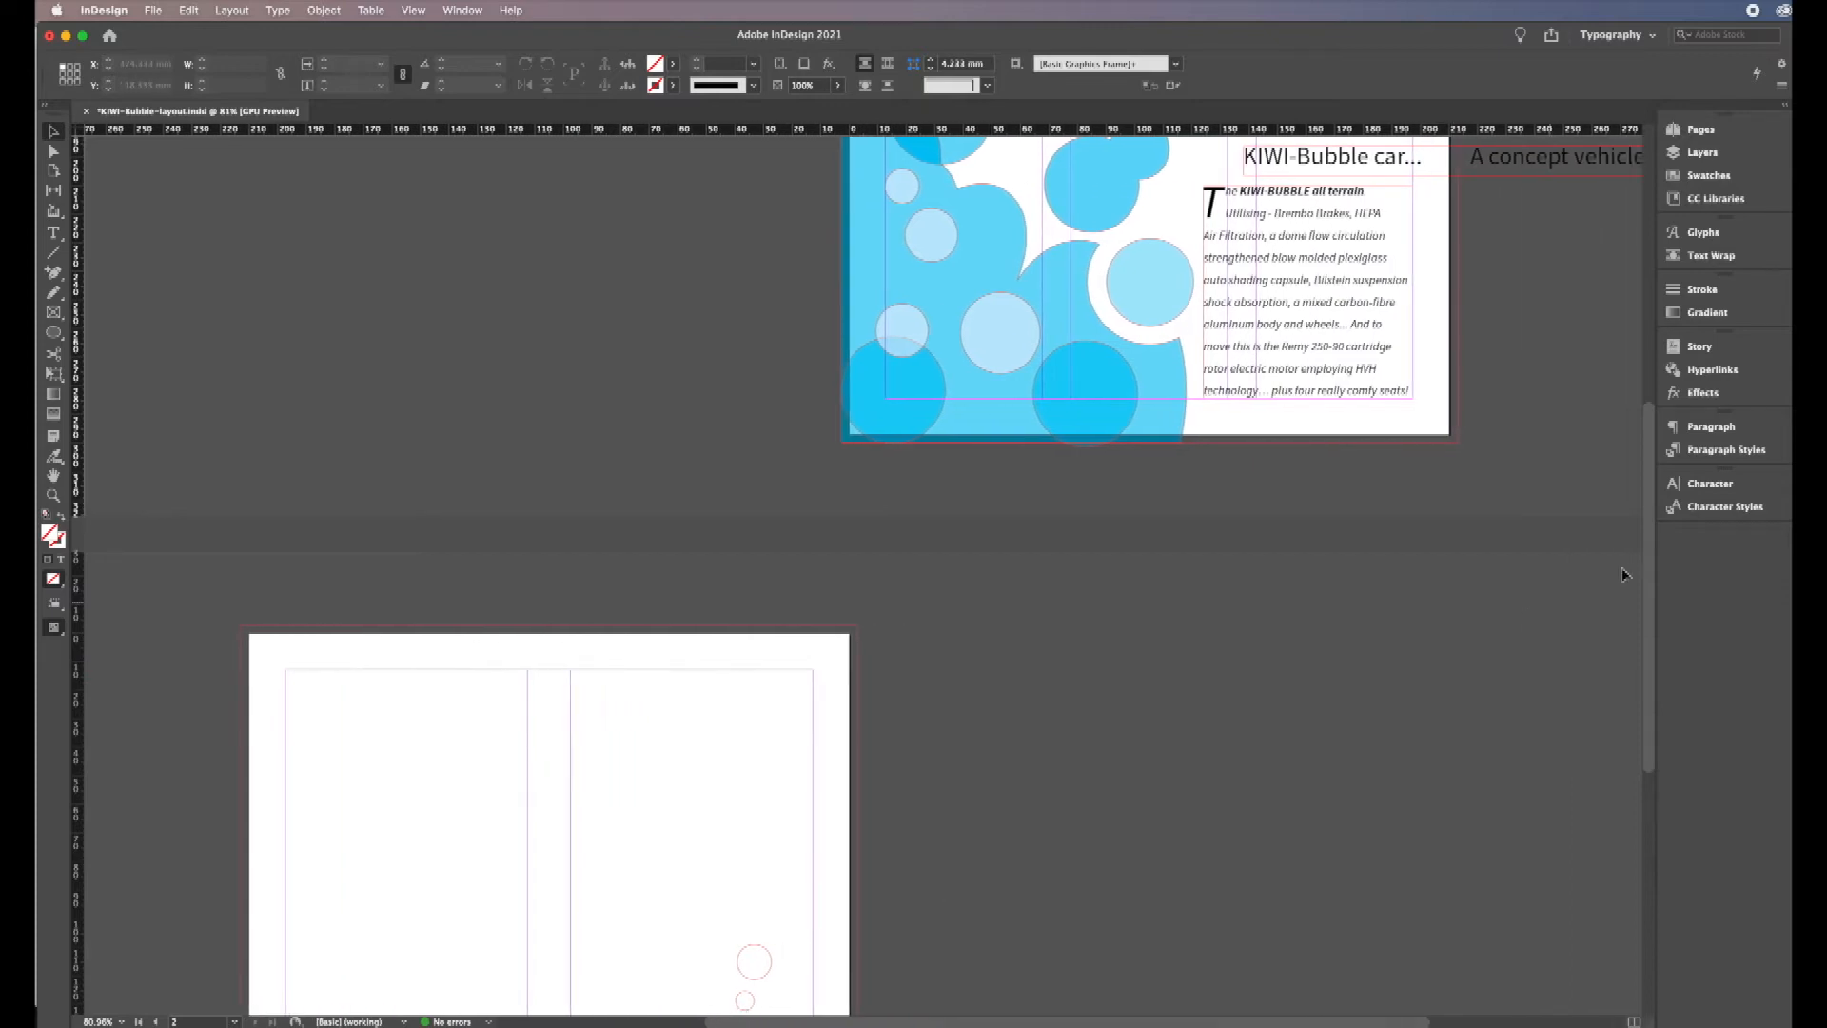
scroll(1644, 645, down, 10)
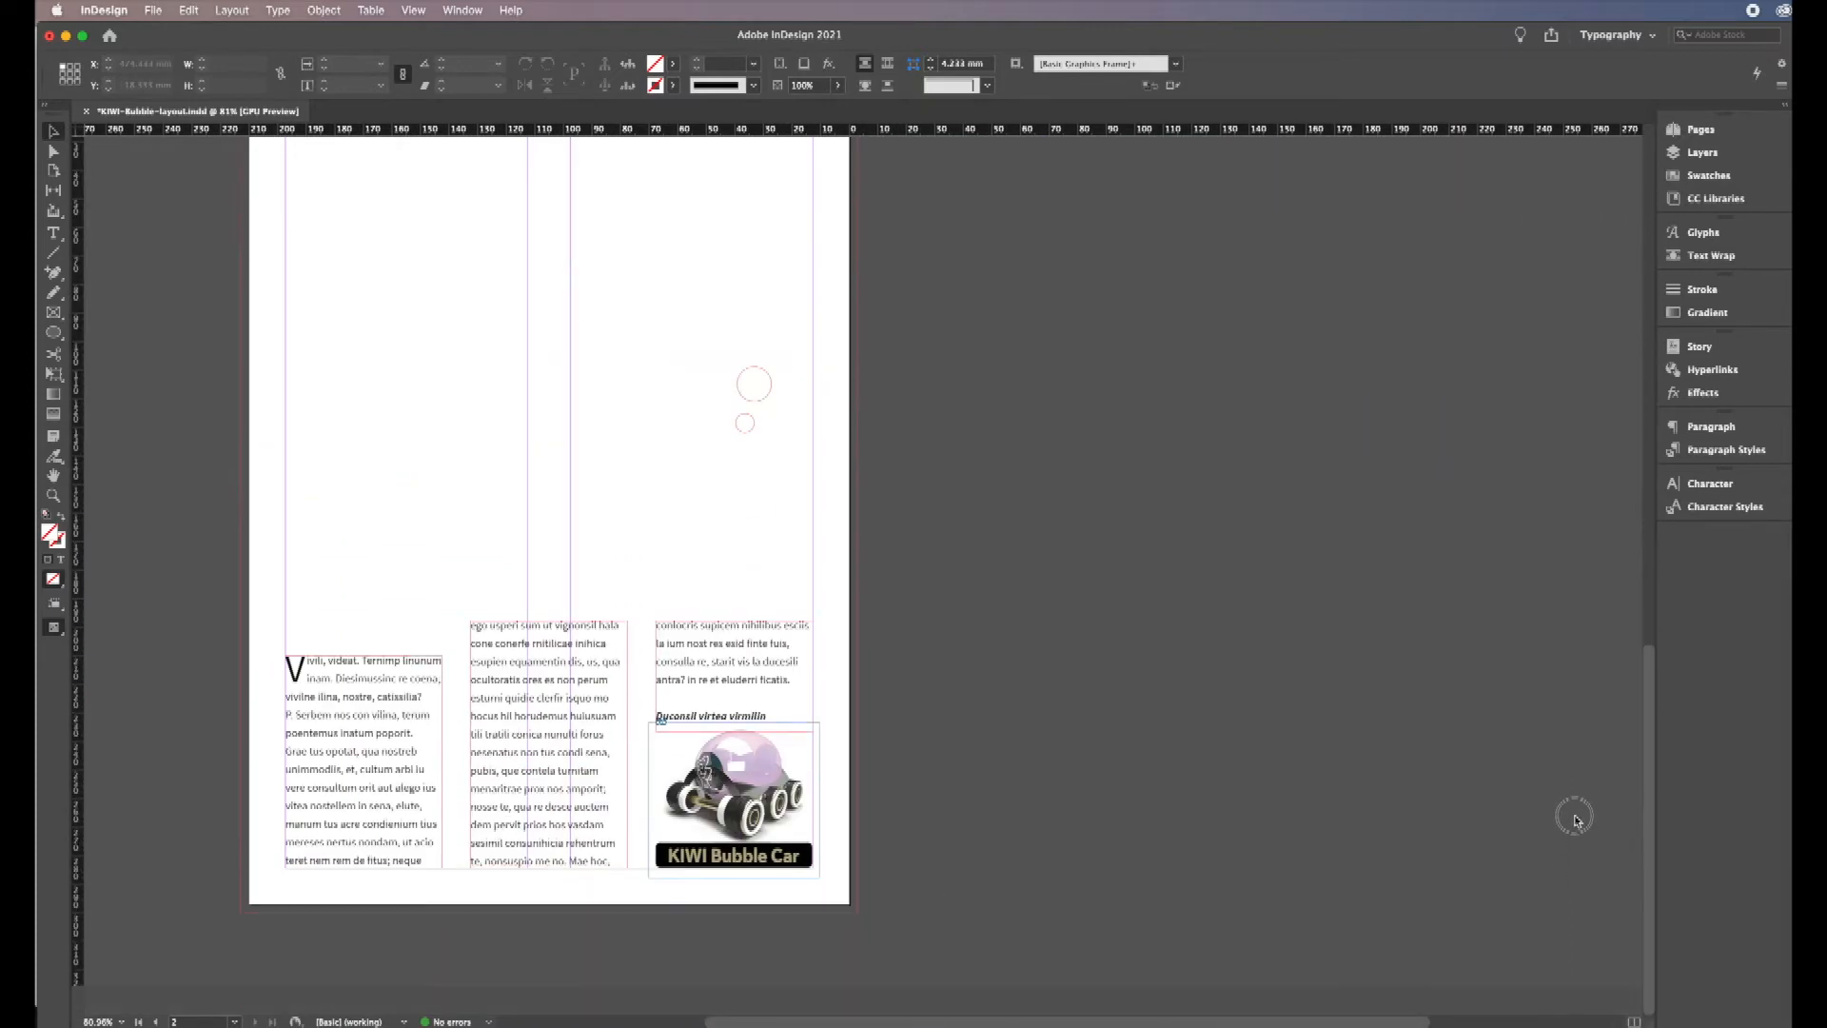
scroll(1570, 815, up, 14)
scroll(1588, 417, up, 4)
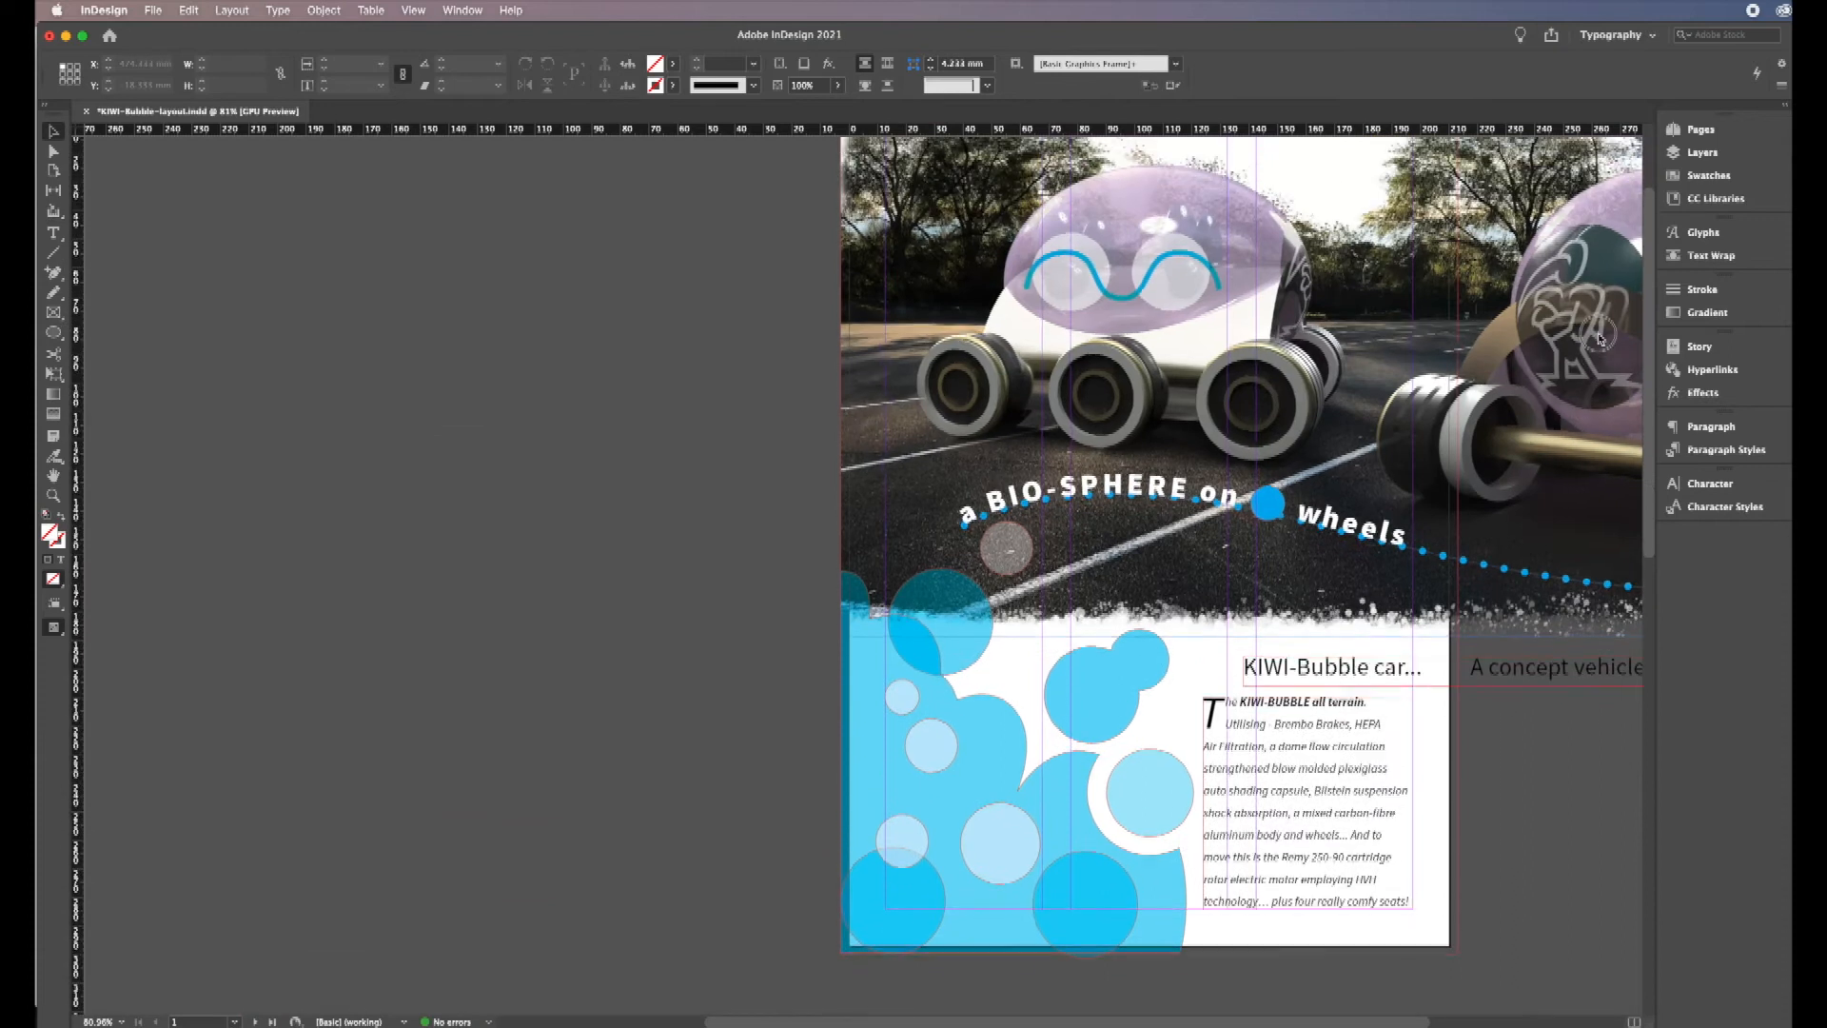
scroll(1599, 343, down, 12)
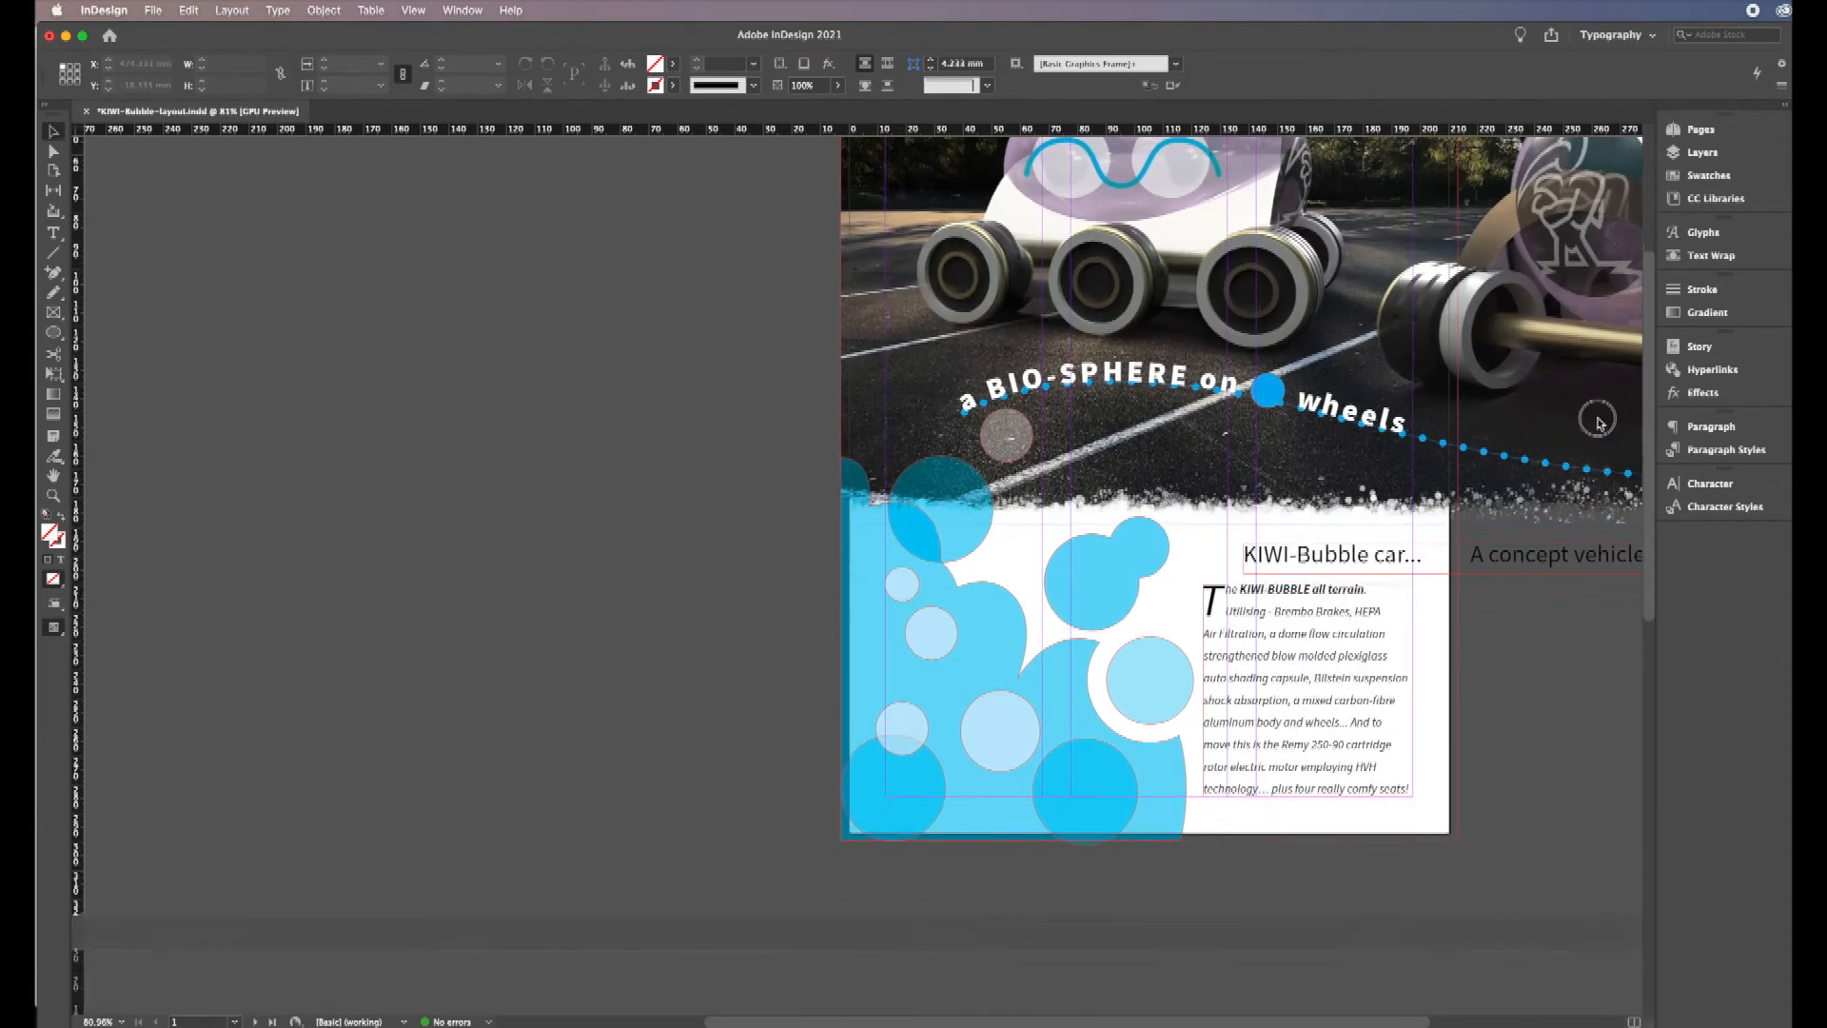
scroll(1590, 616, up, 4)
scroll(1589, 428, up, 5)
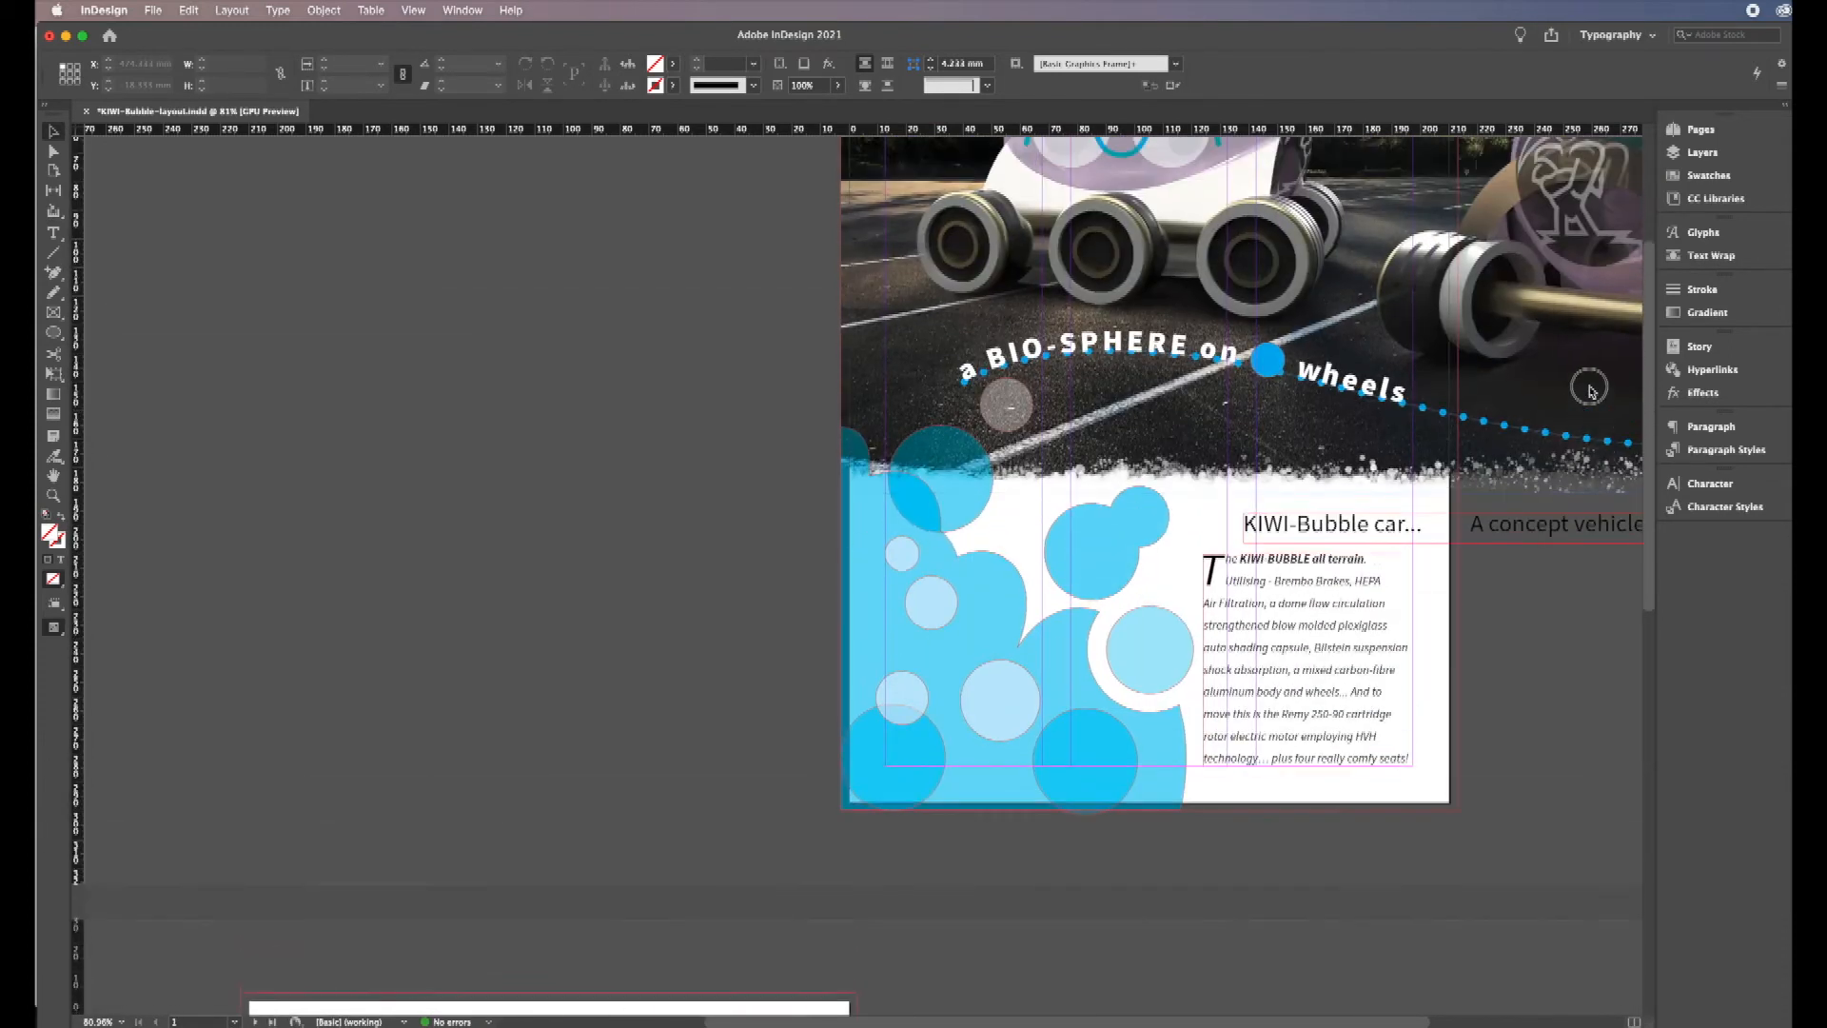
scroll(1583, 493, down, 4)
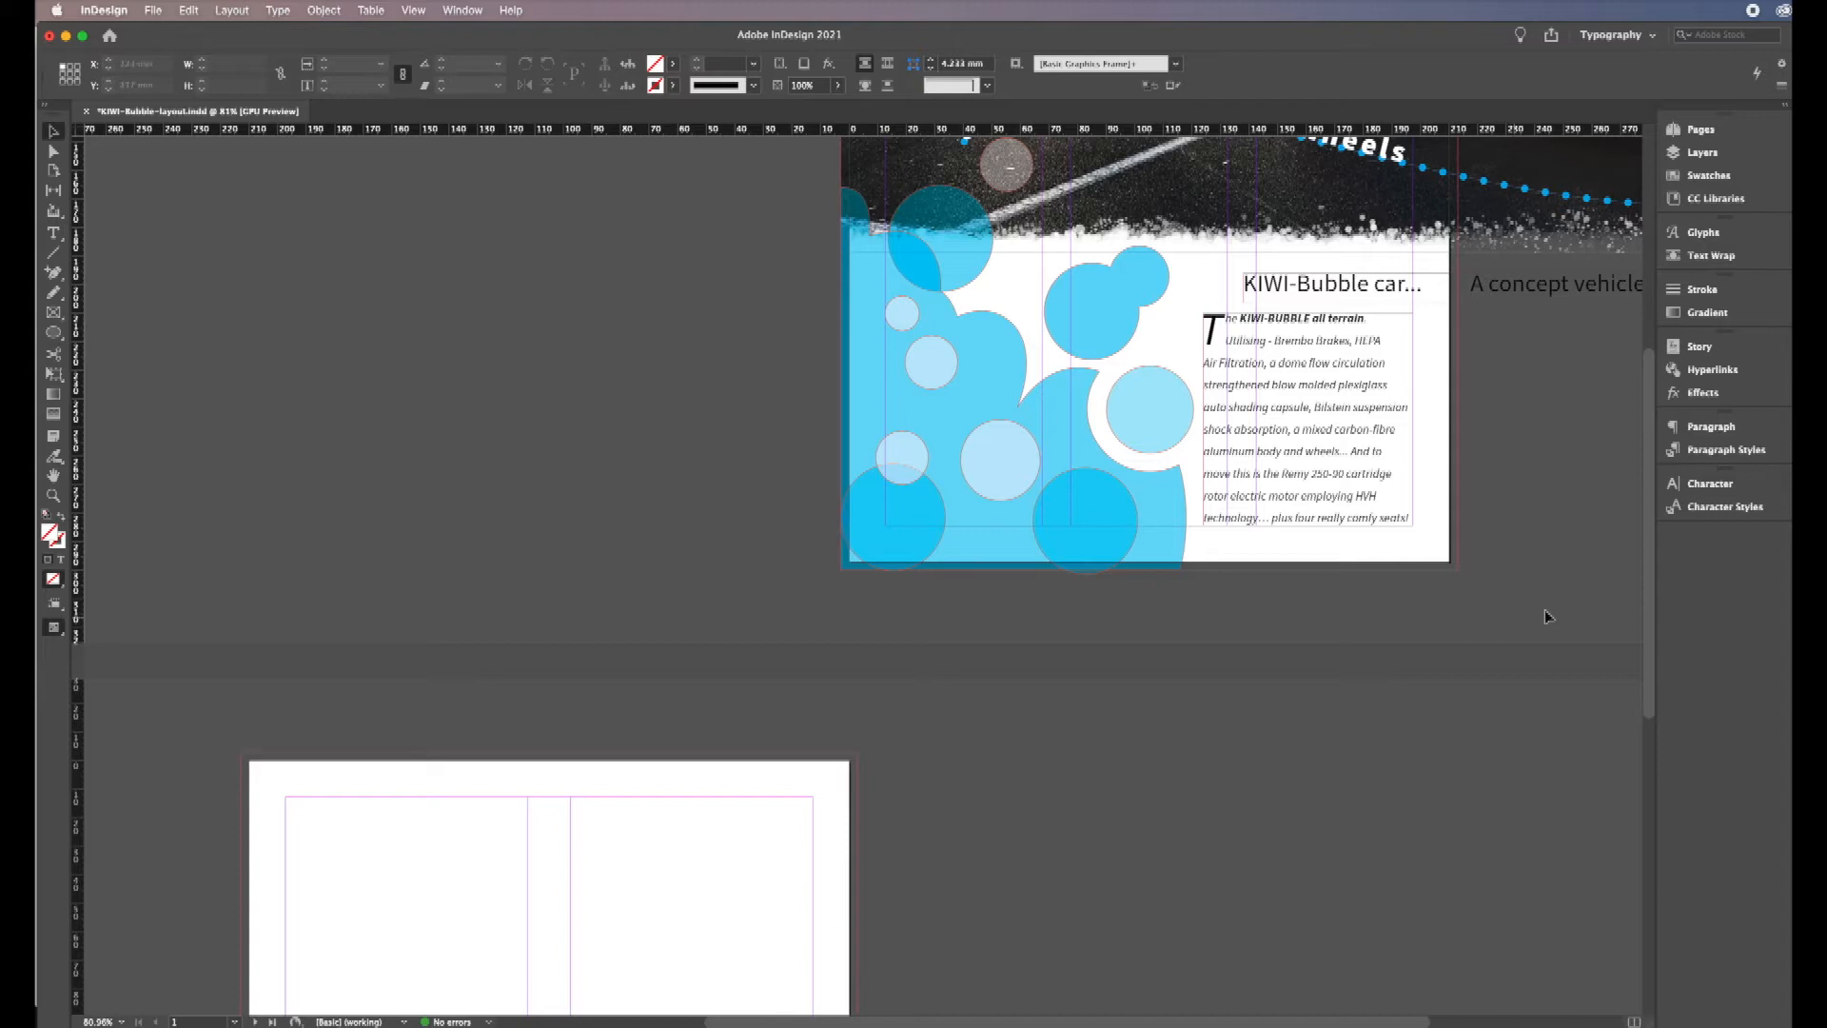
drag(1649, 584, 1453, 675)
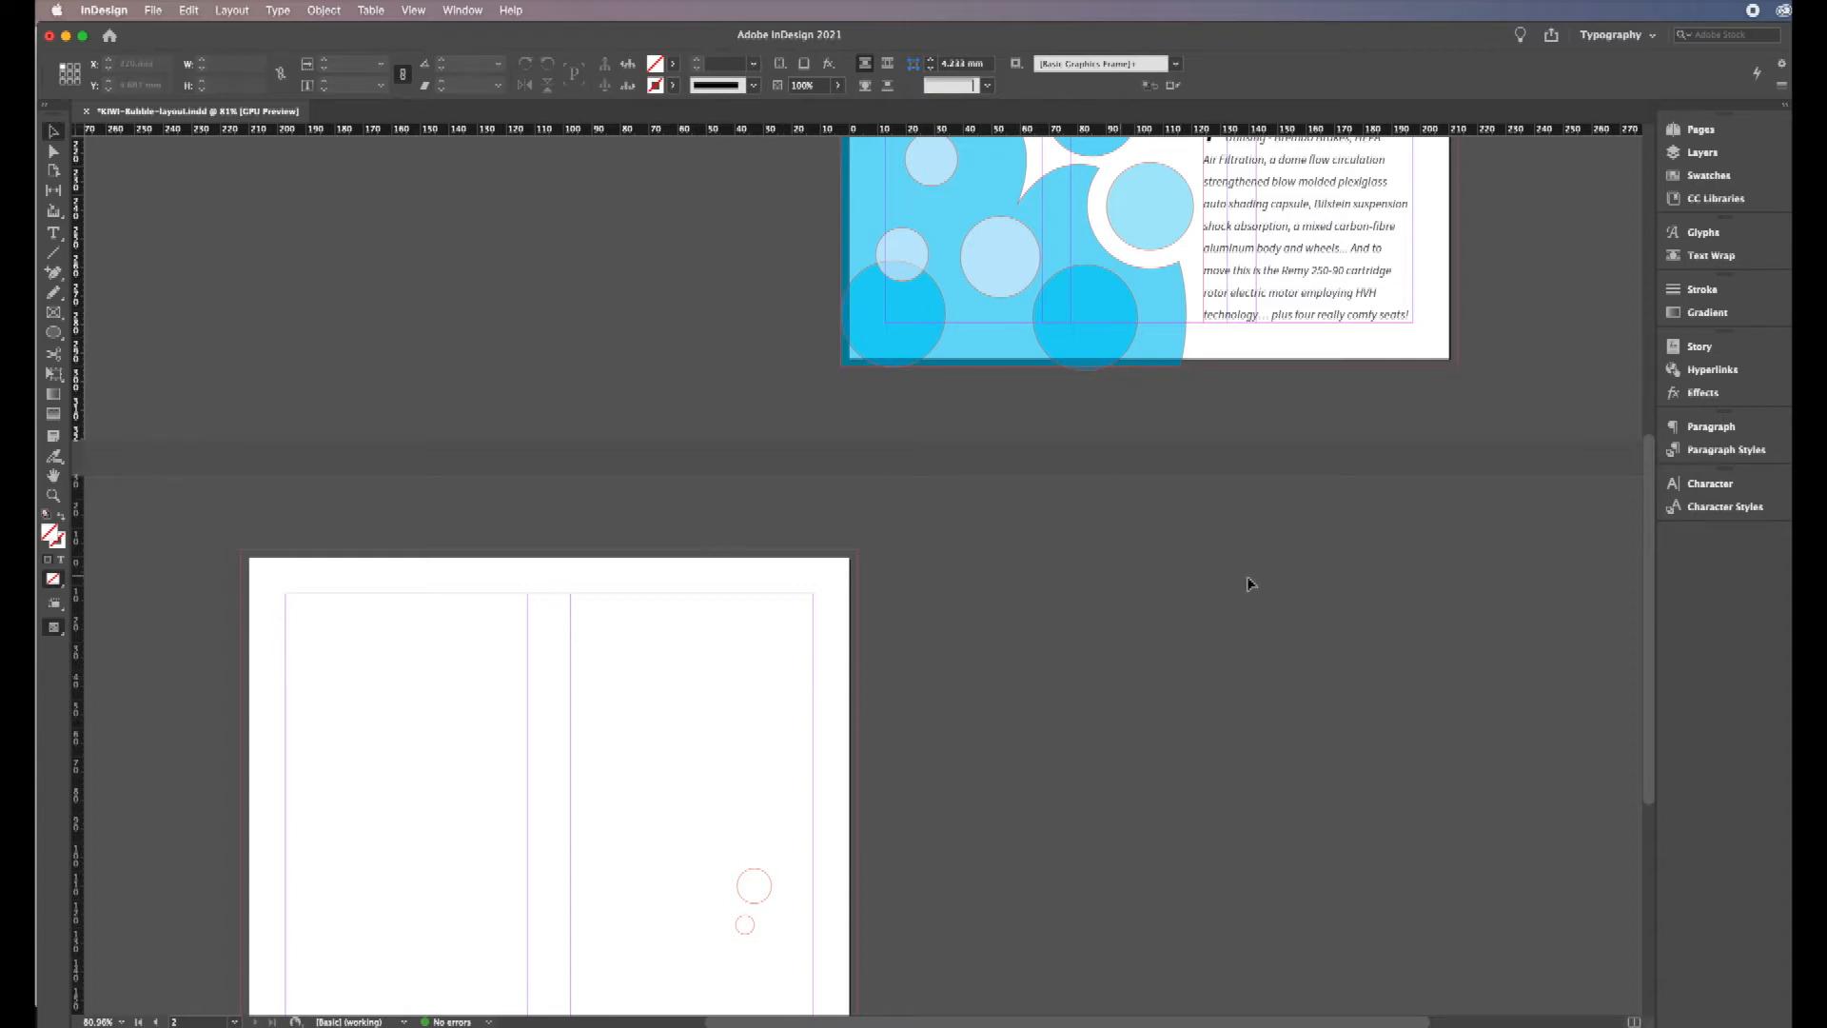
drag(1649, 635, 1621, 358)
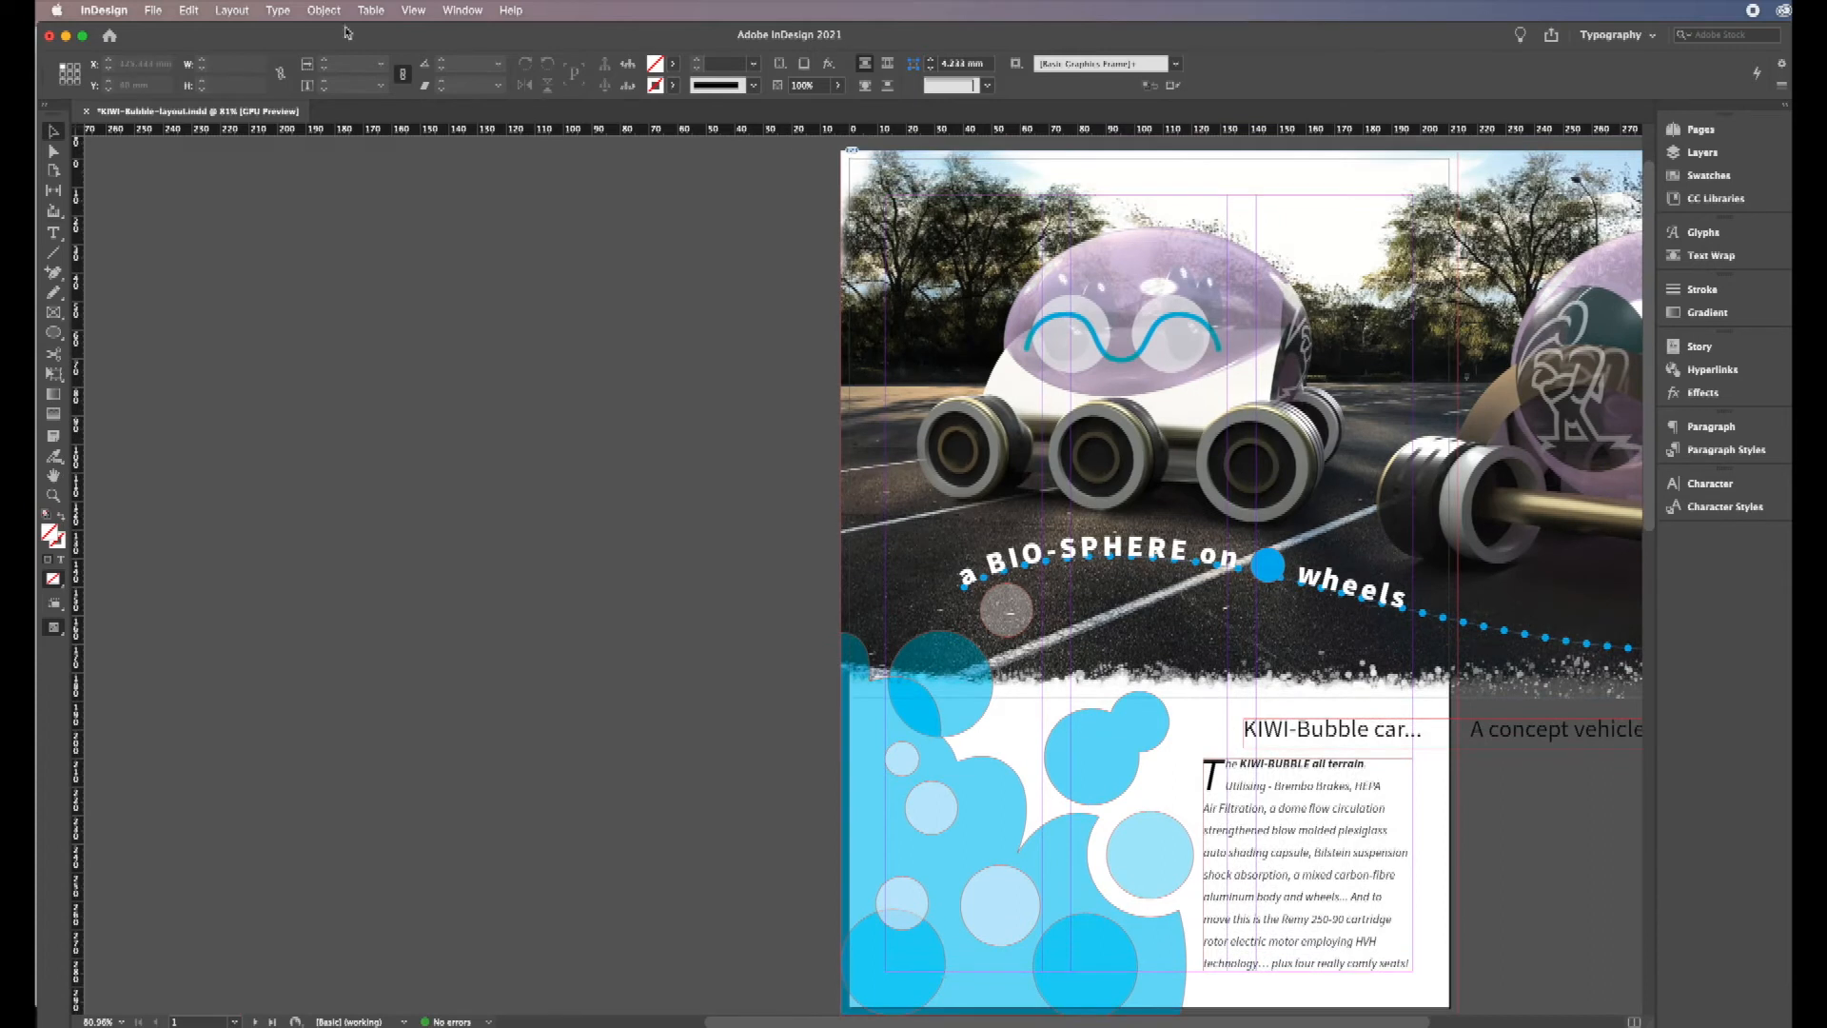
Step: Set the document's start page number to 2 in the document setup
click(153, 12)
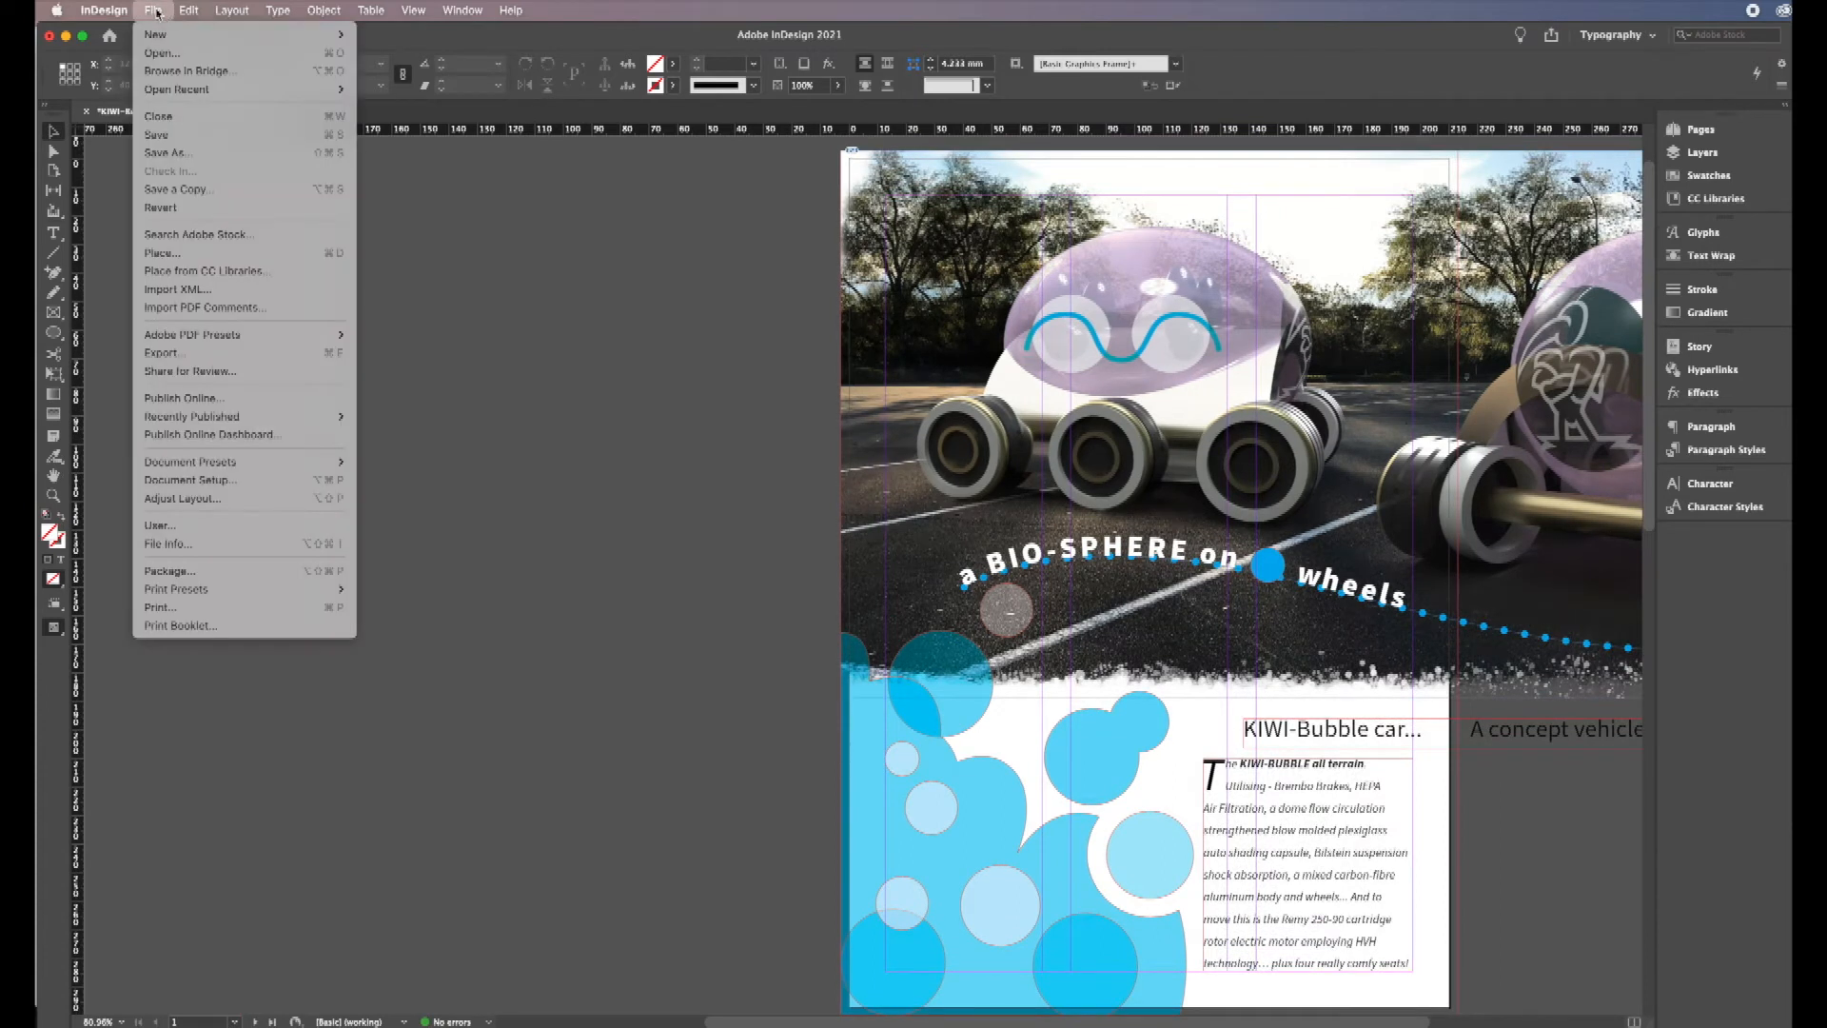
click(190, 479)
key(Tab)
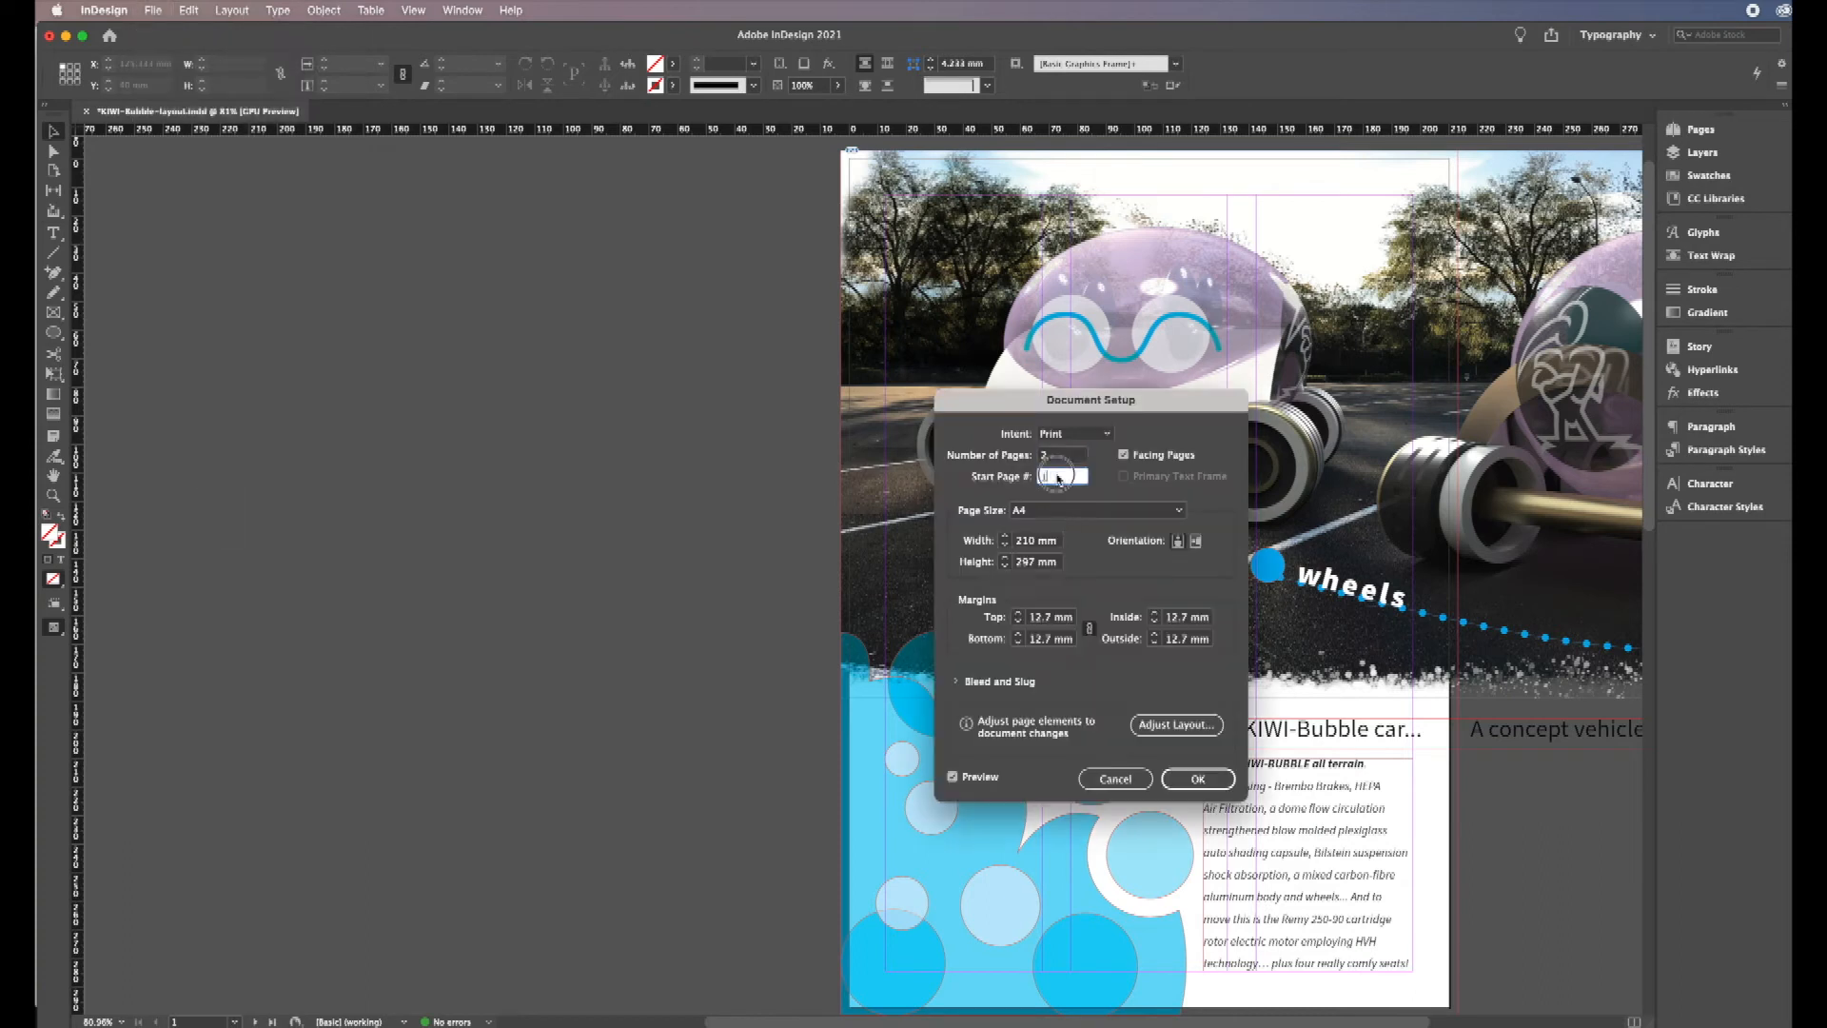
text(2)
click(1211, 782)
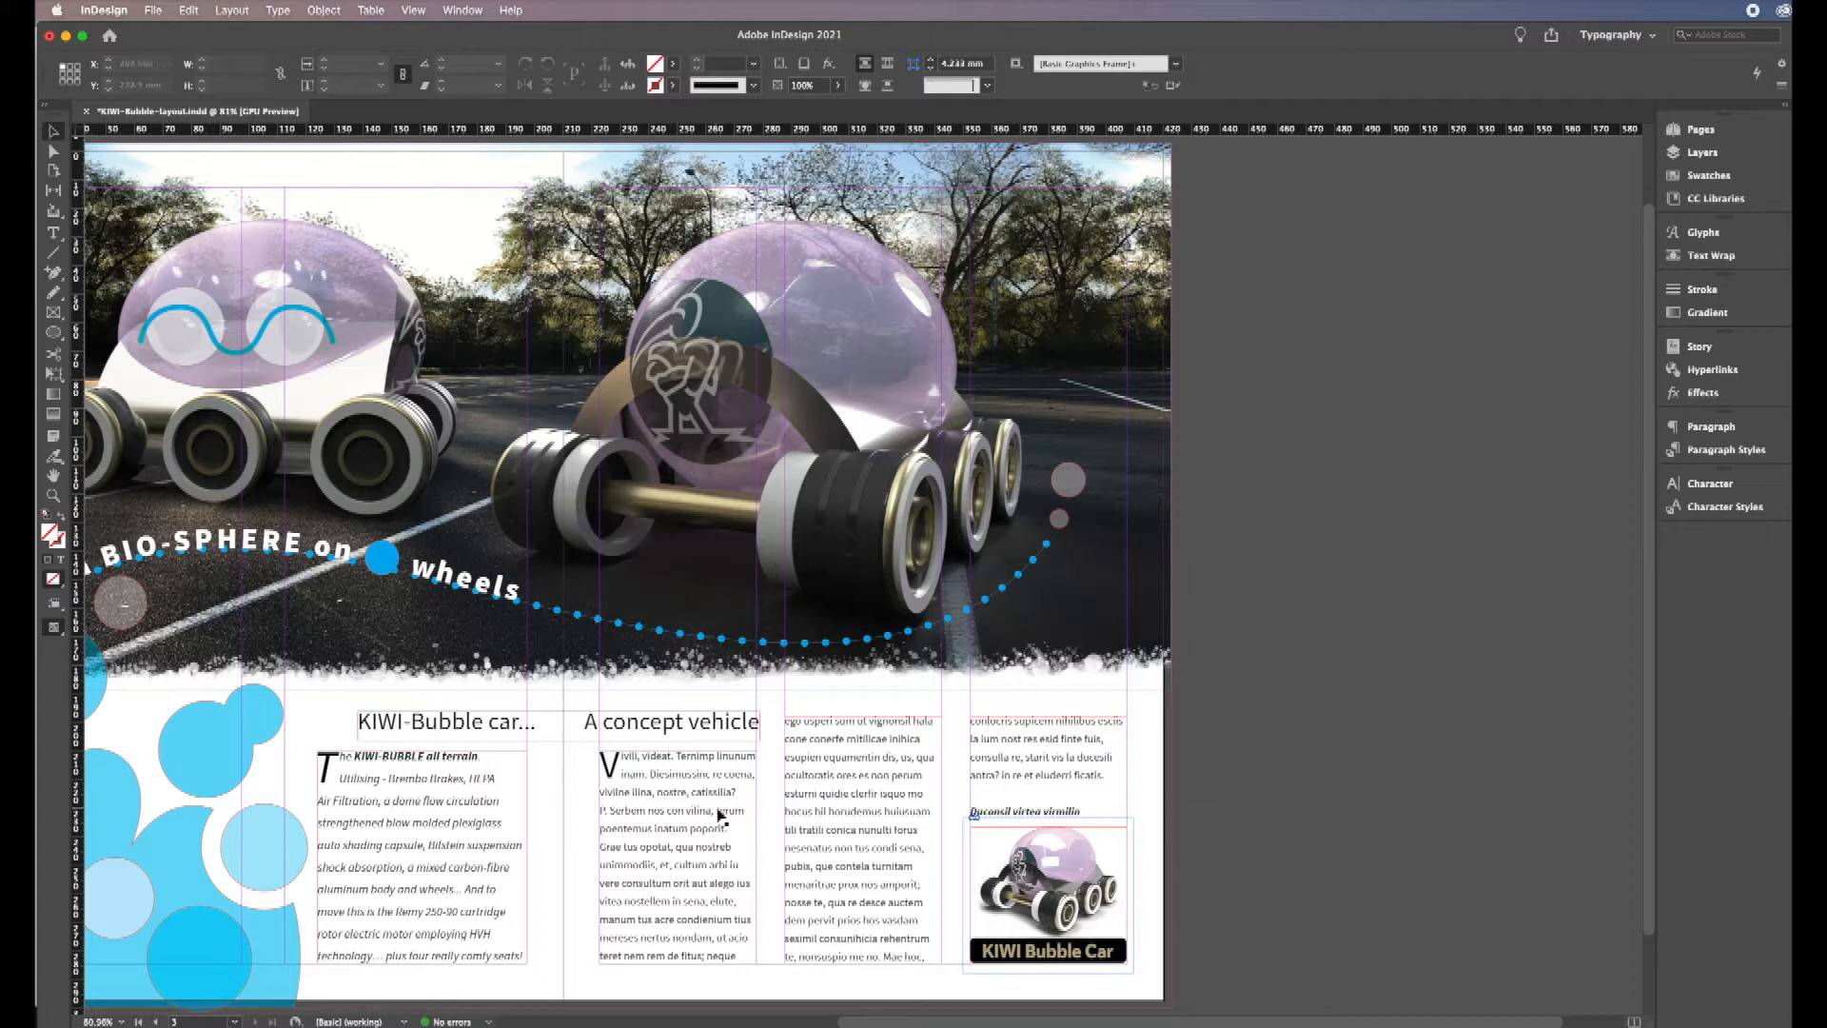
scroll(1204, 1000, left, 5)
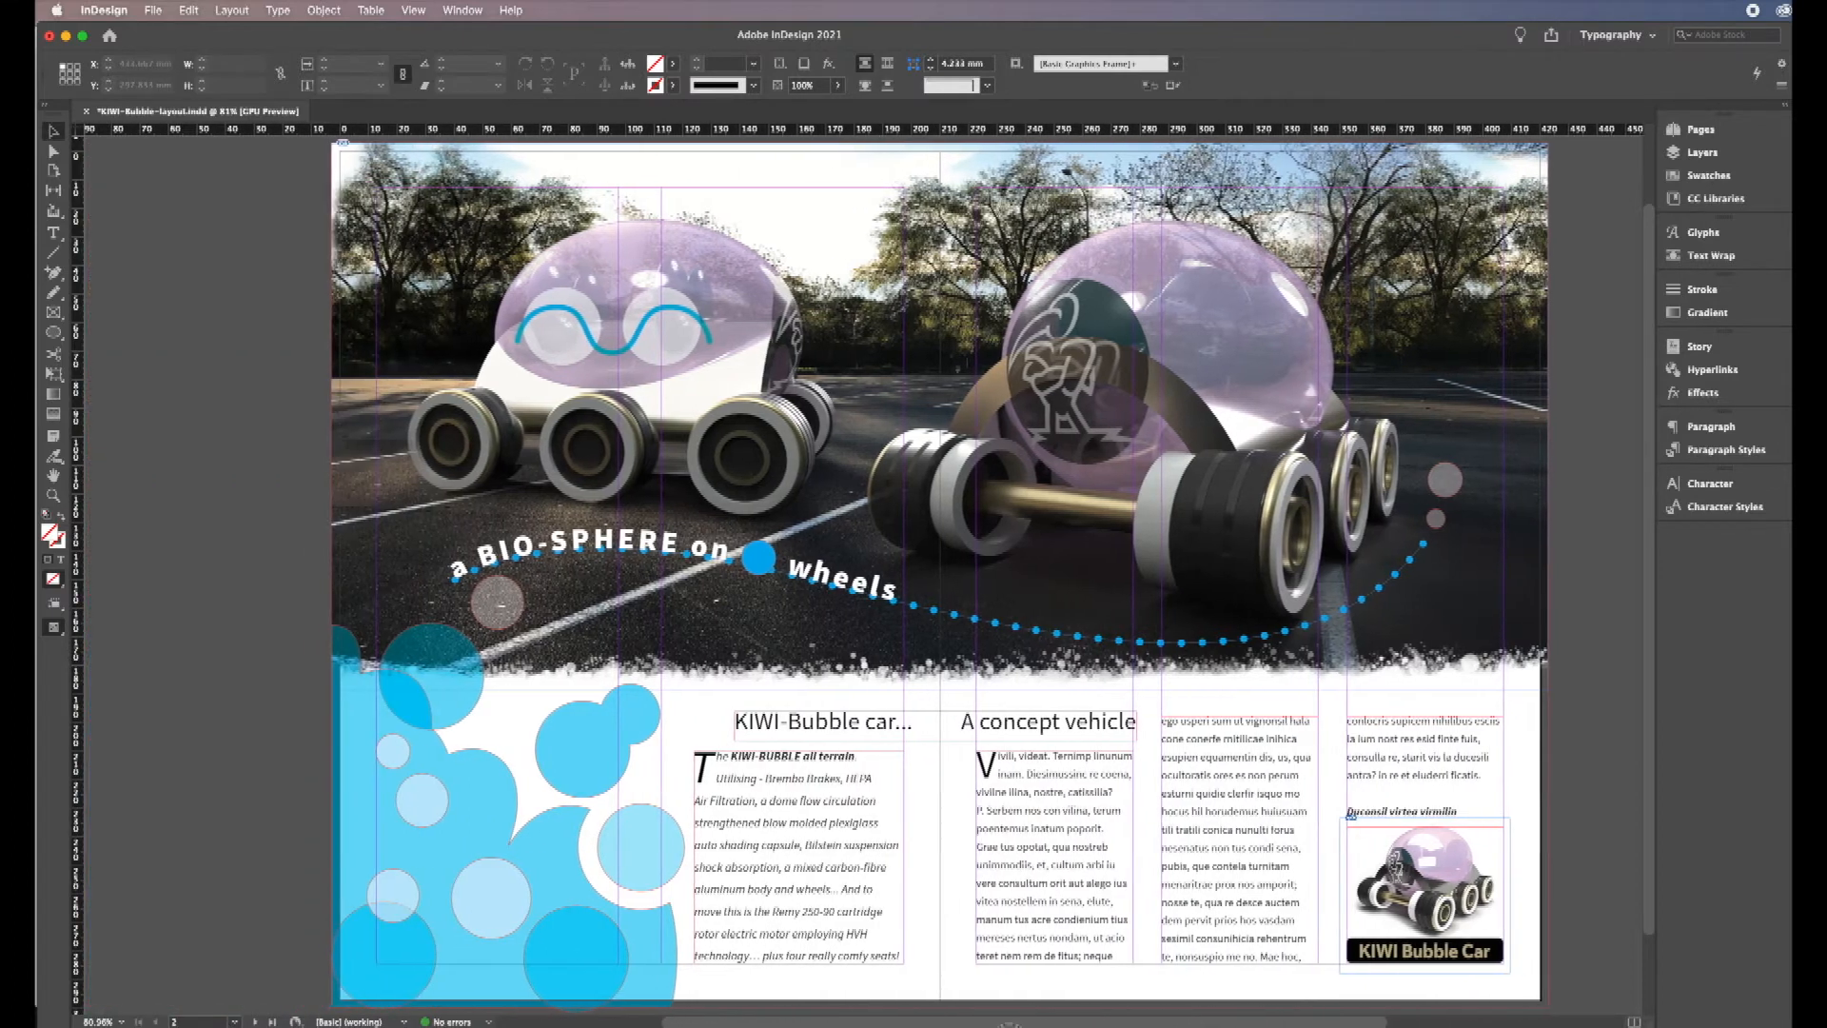
scroll(998, 741, right, 2)
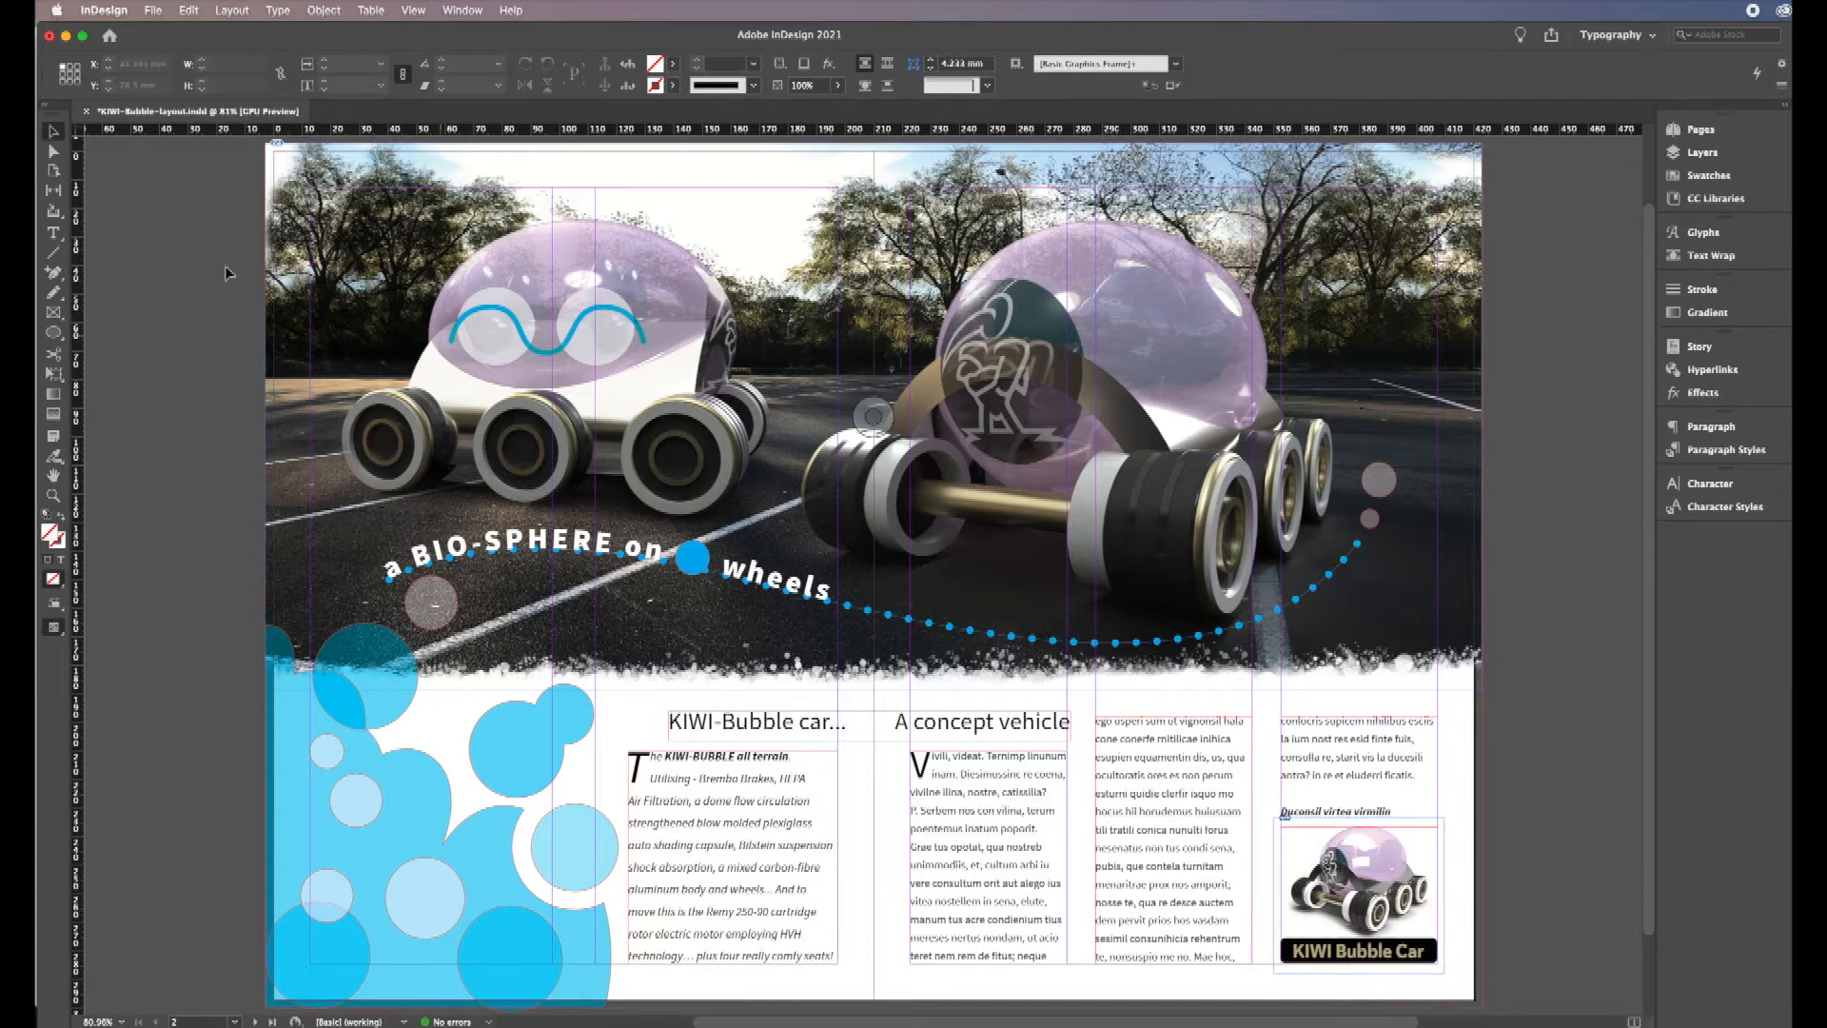
Step: Create a new 200 x 260 mm portrait document with two facing pages, start page 2, one column and 12.7 mm margins
click(152, 12)
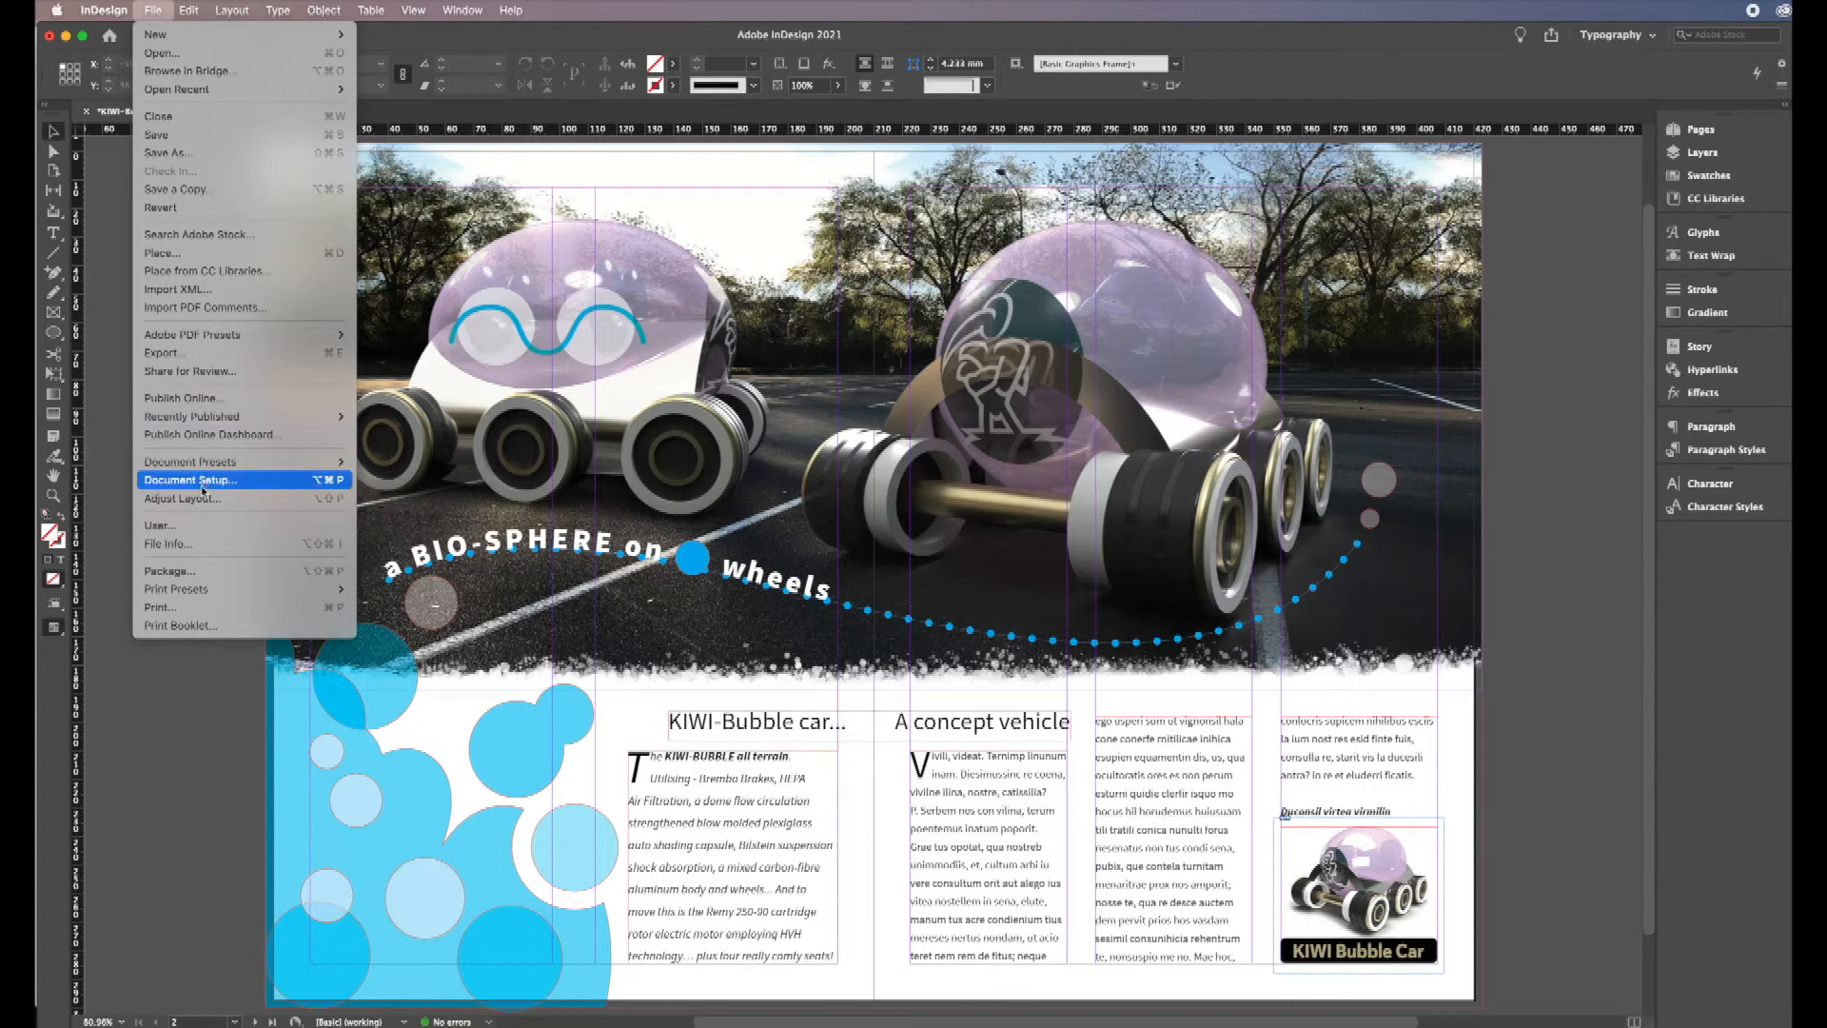
mouse_move(163, 42)
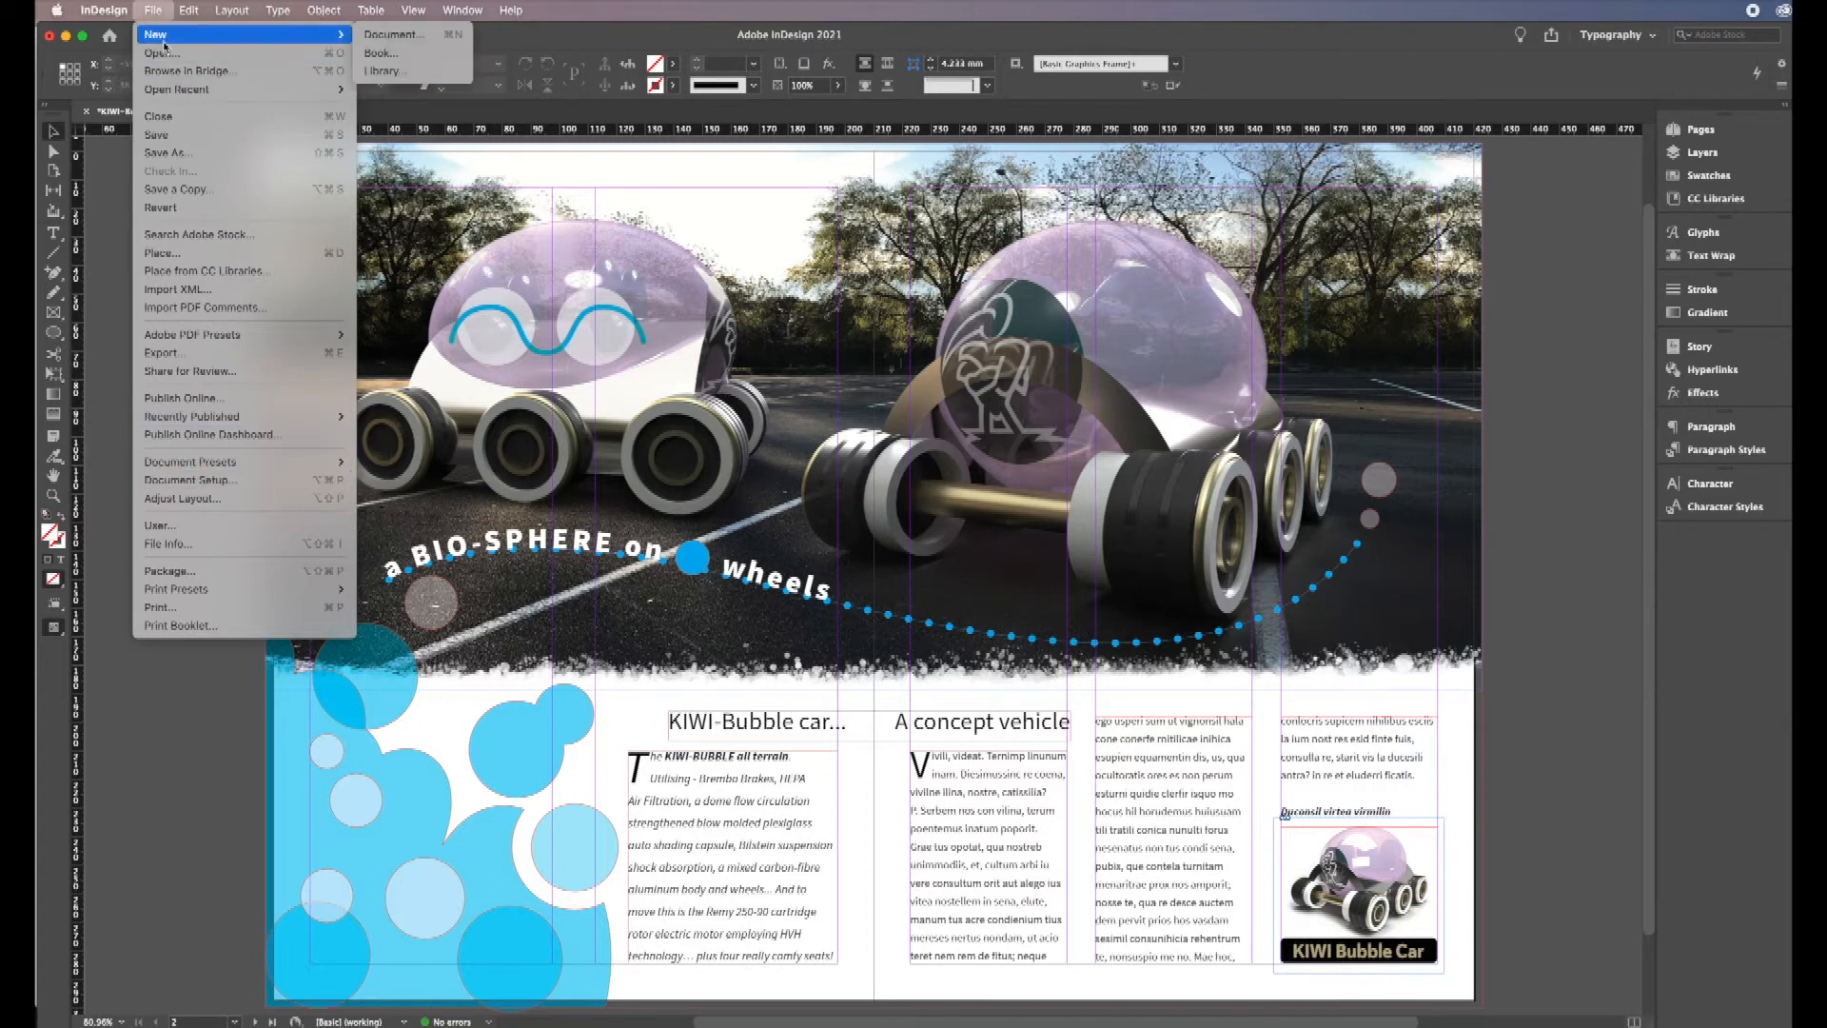
click(394, 35)
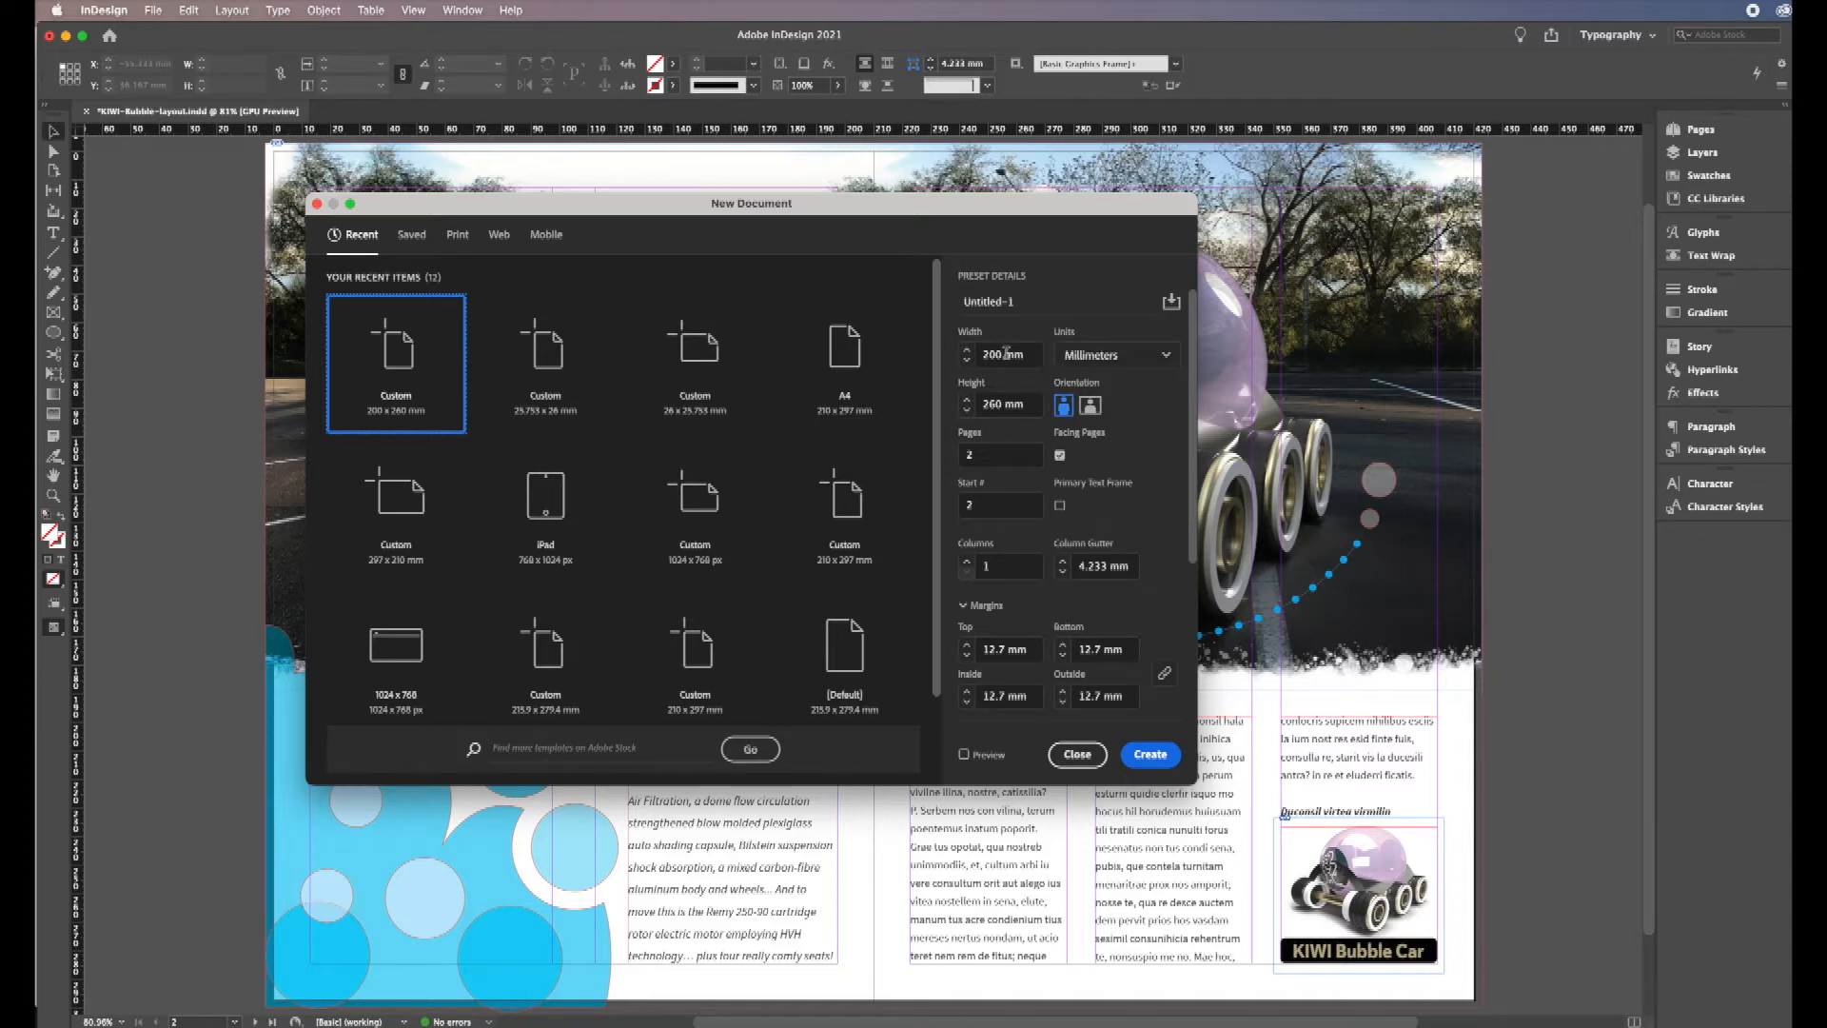
click(1163, 756)
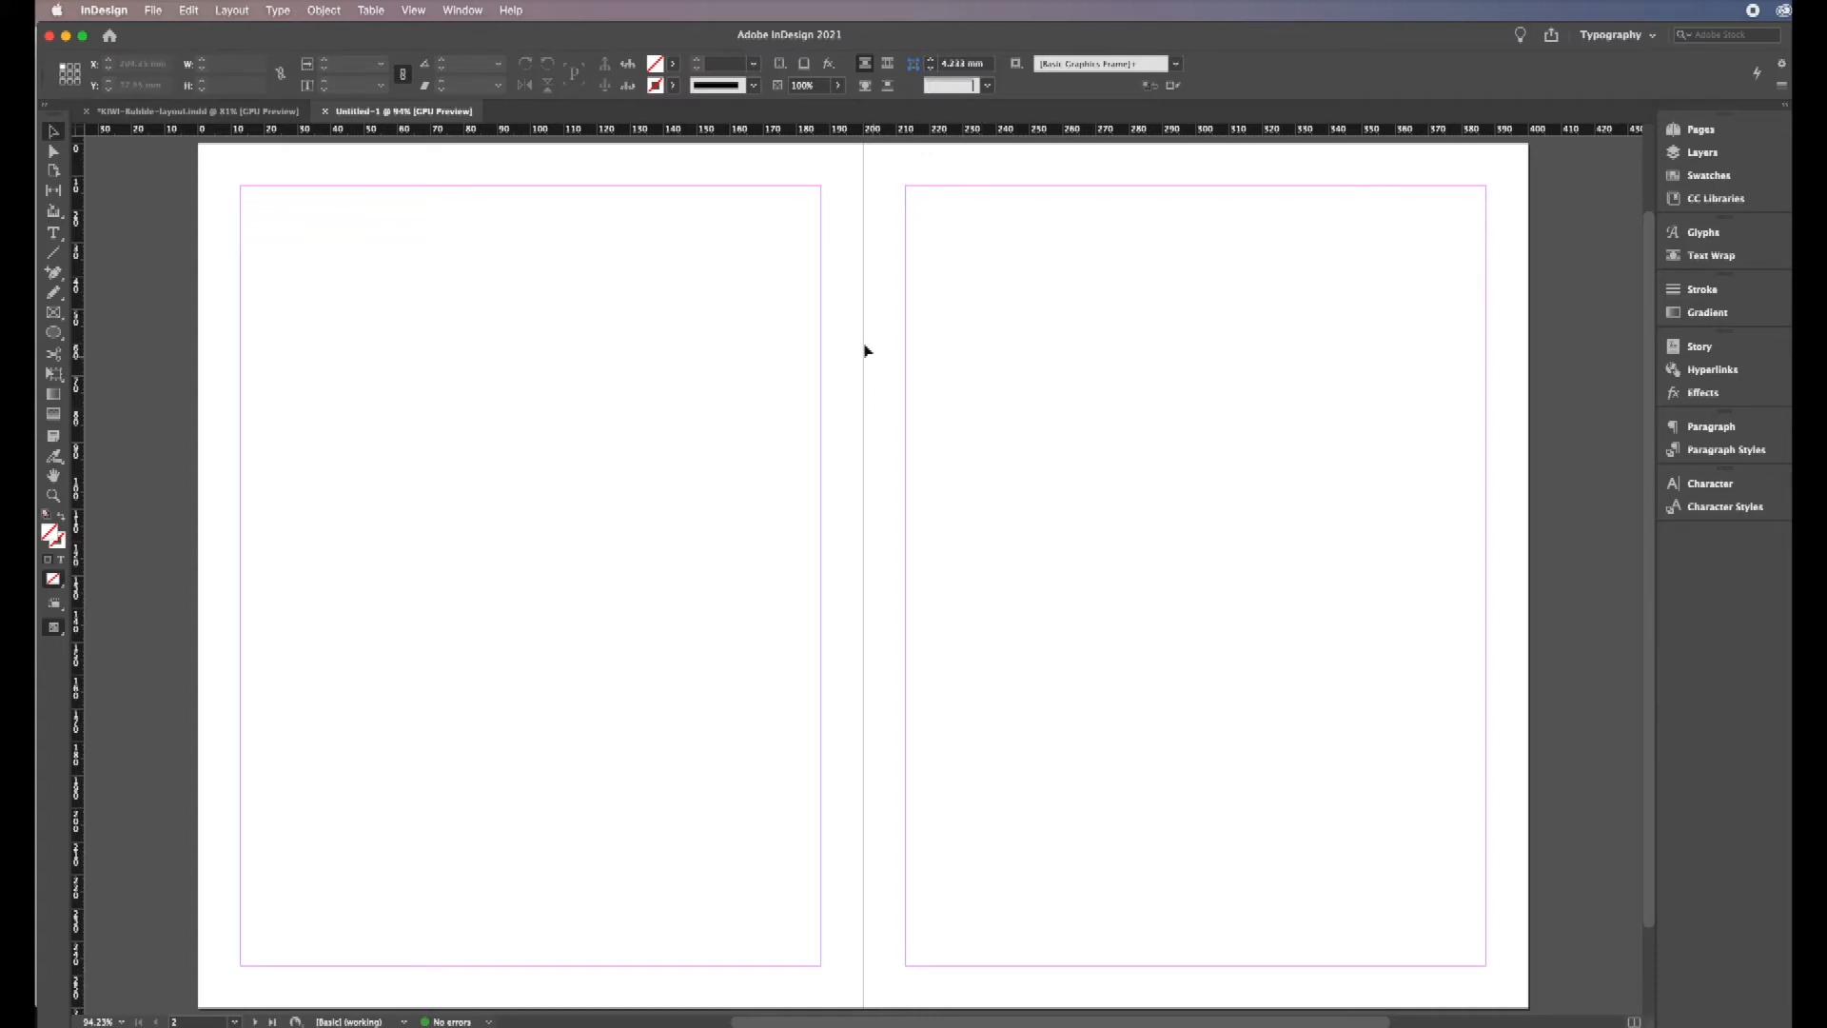
Step: Choose Millimeters as the horizontal ruler unit in the Units & Increments preferences
click(104, 12)
mouse_move(144, 60)
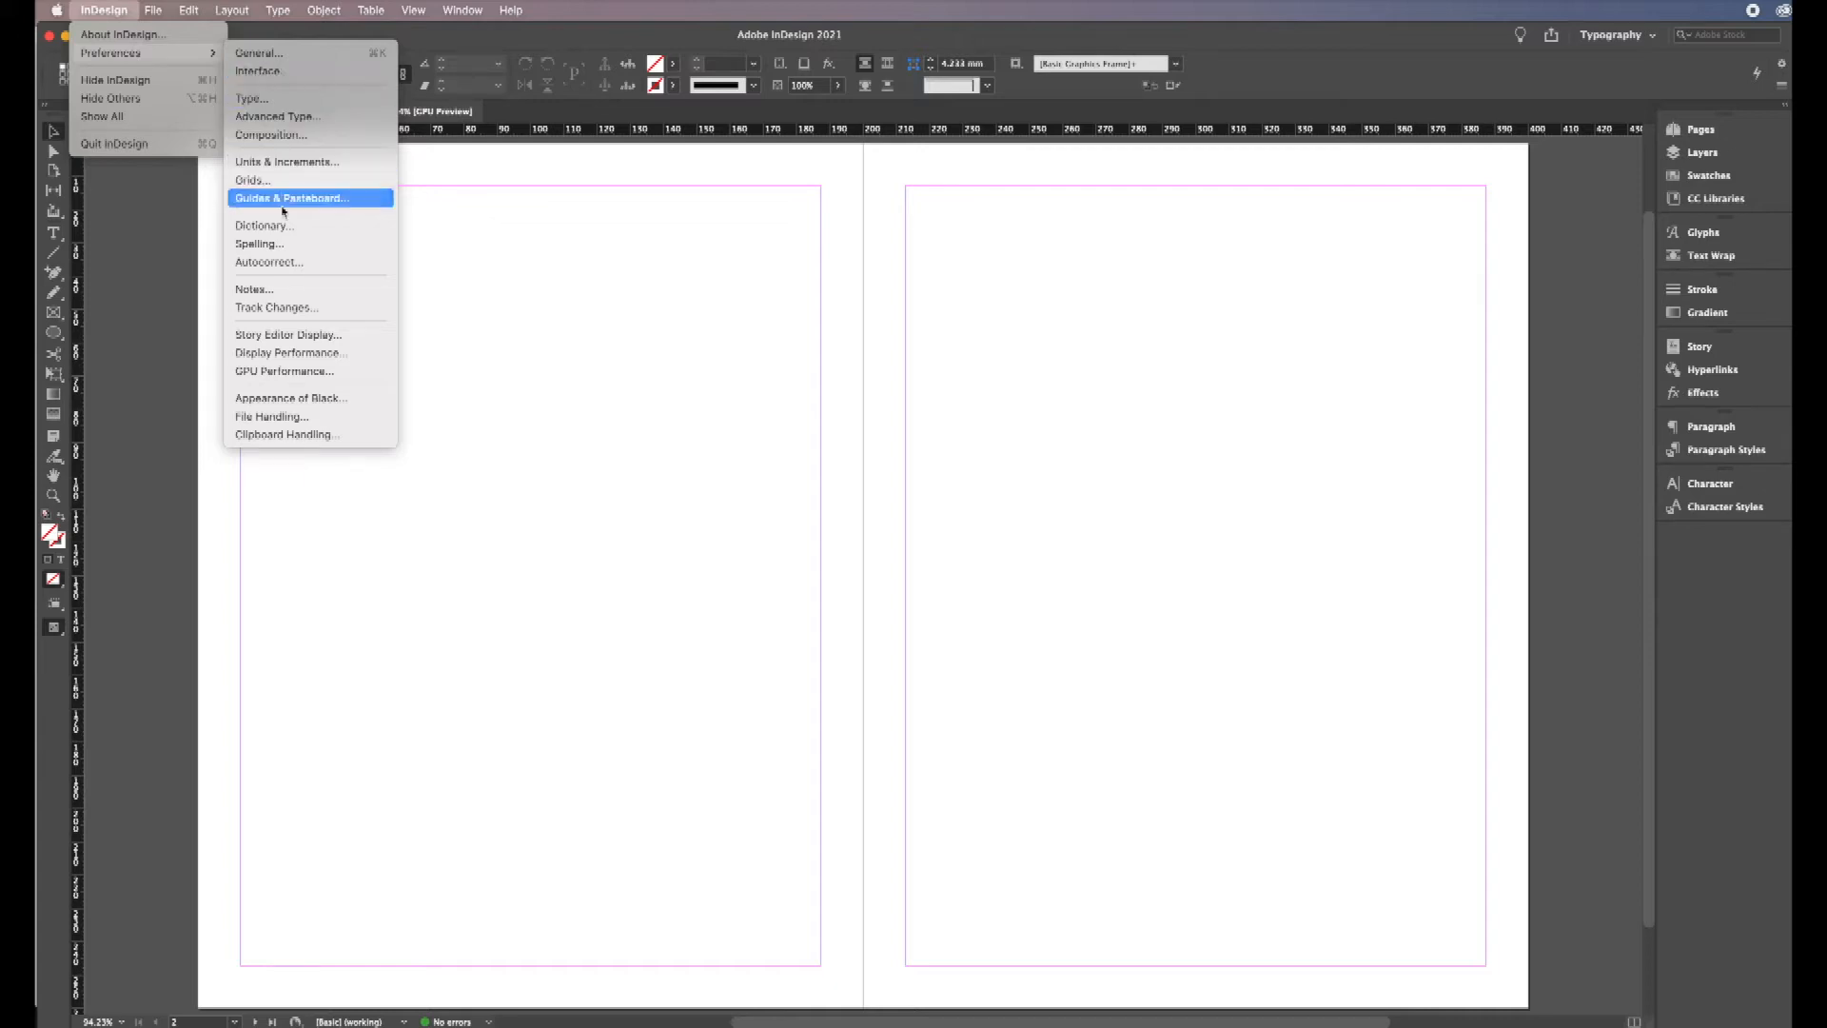
click(263, 164)
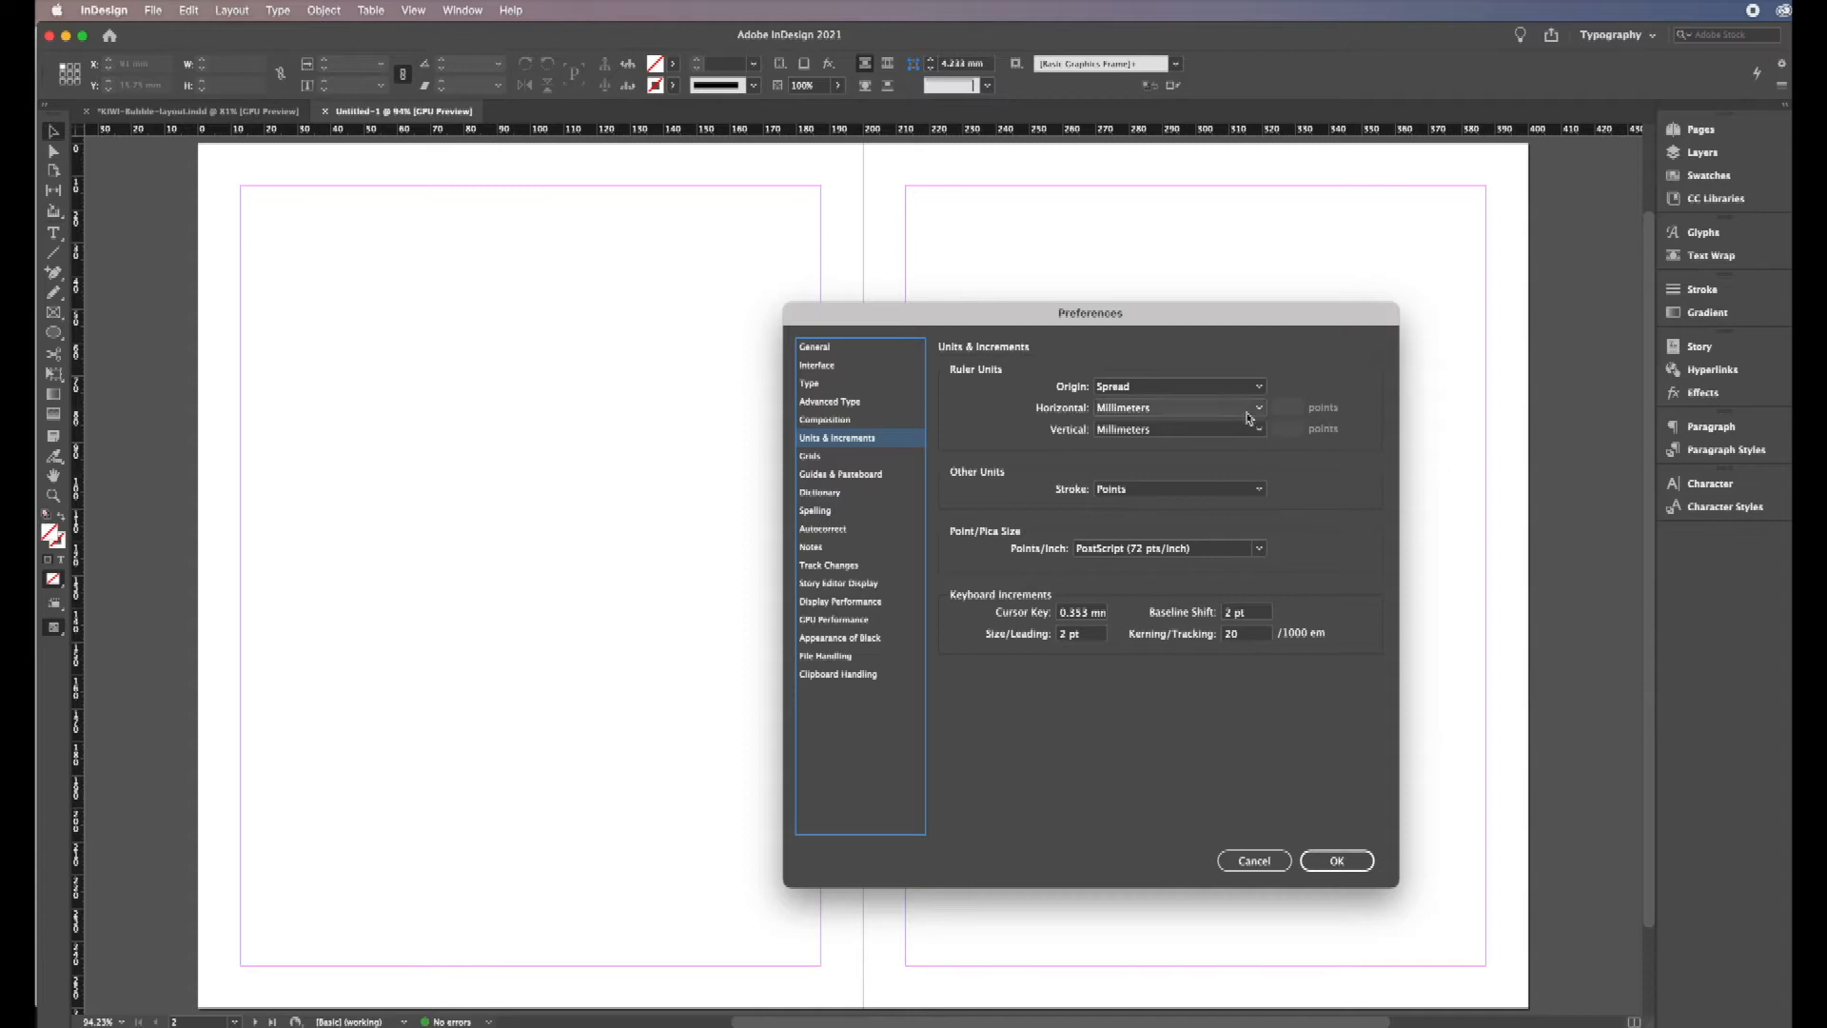
click(1262, 411)
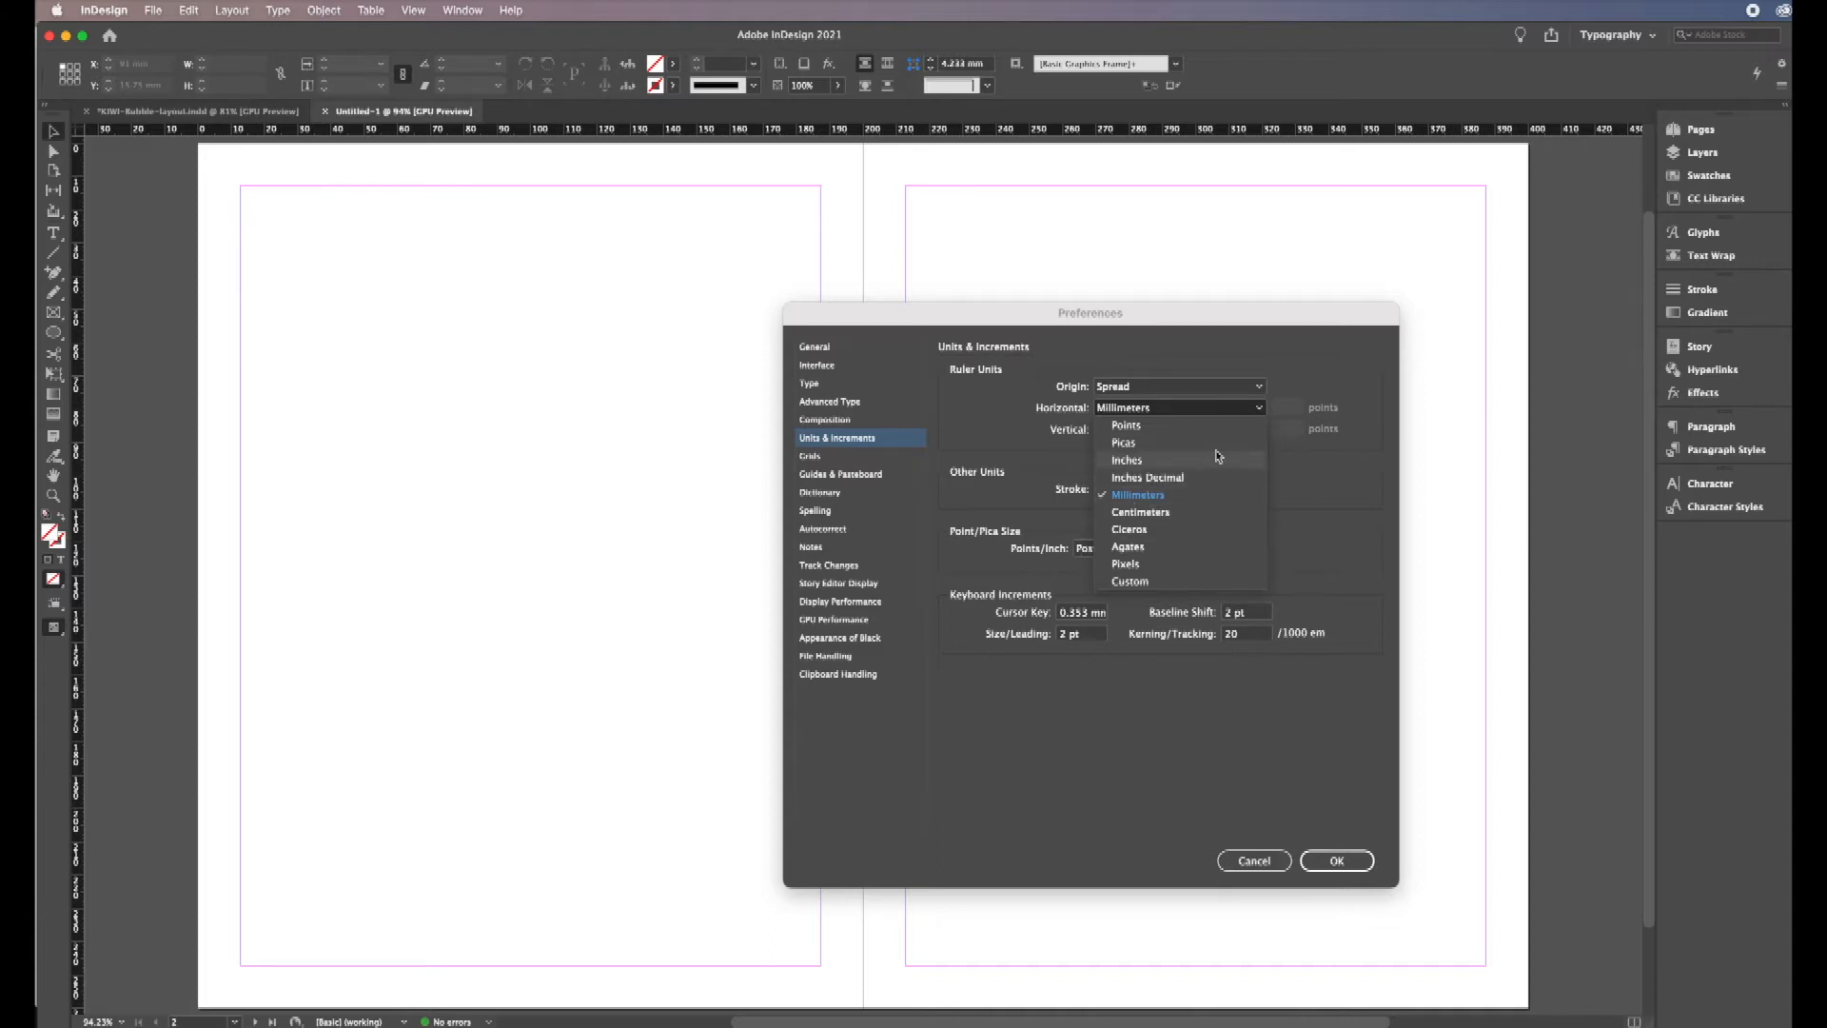
click(1127, 496)
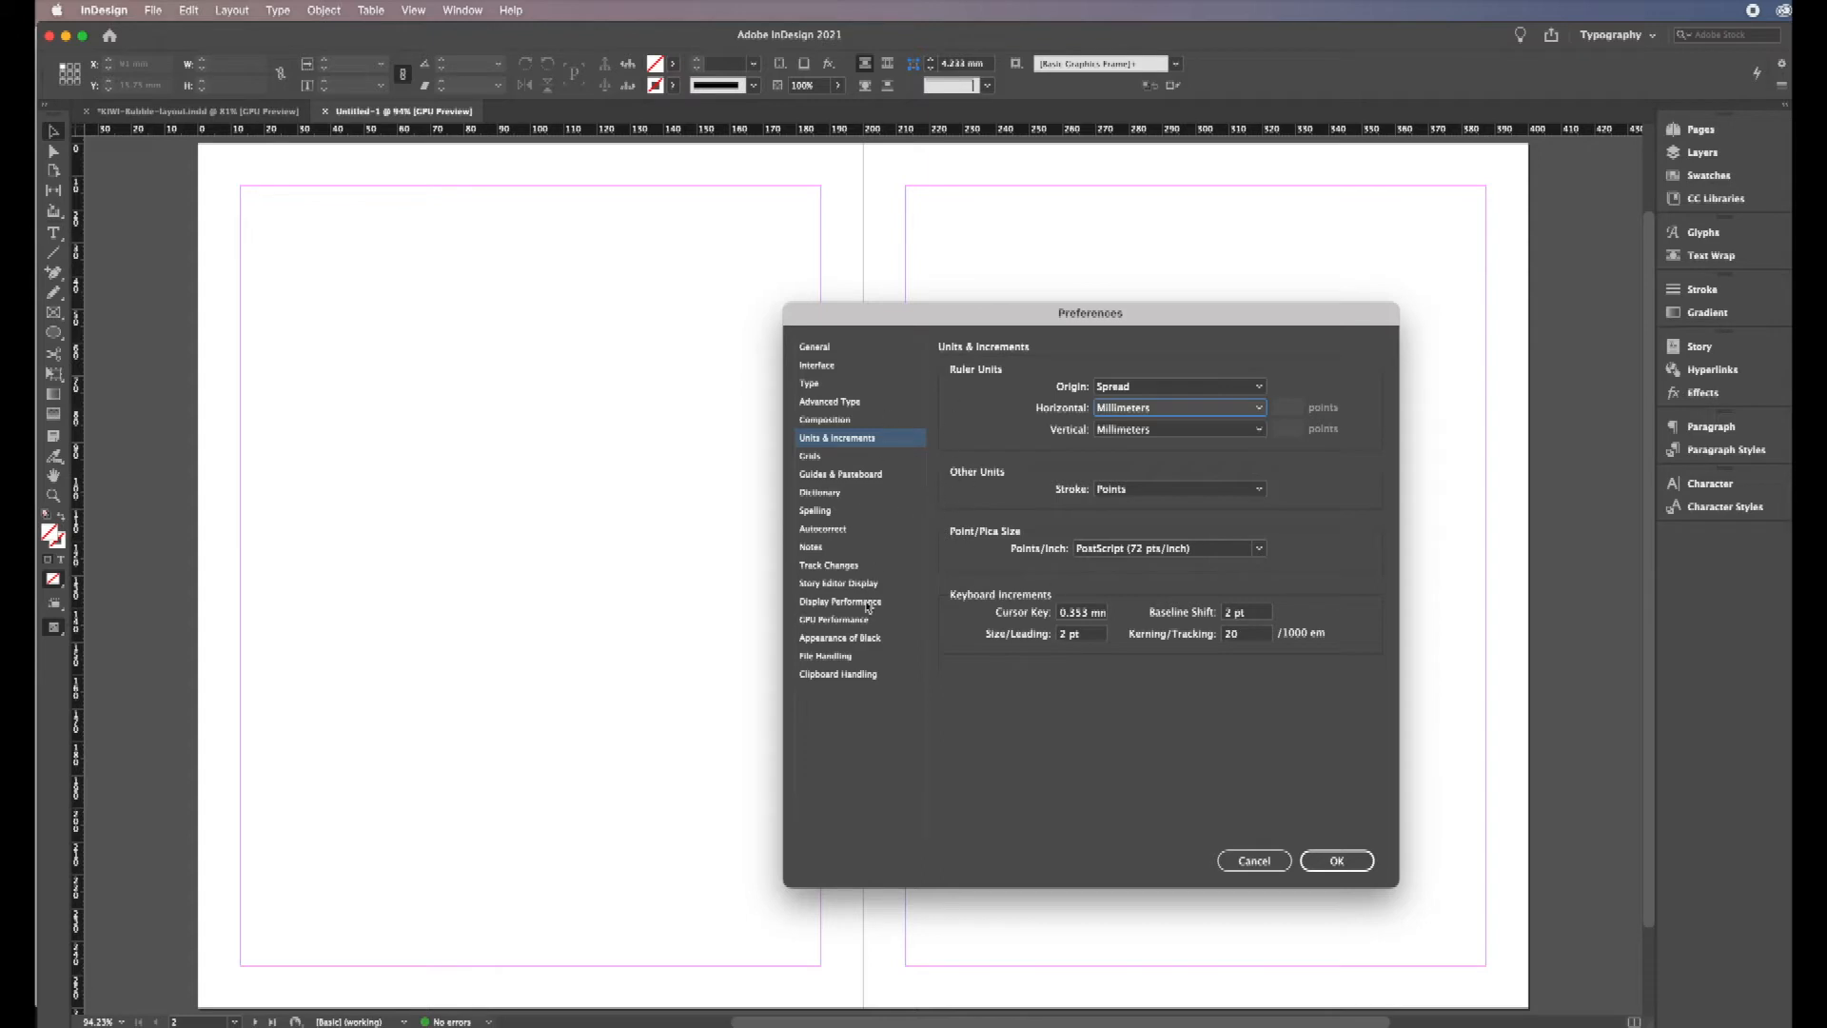
click(1333, 868)
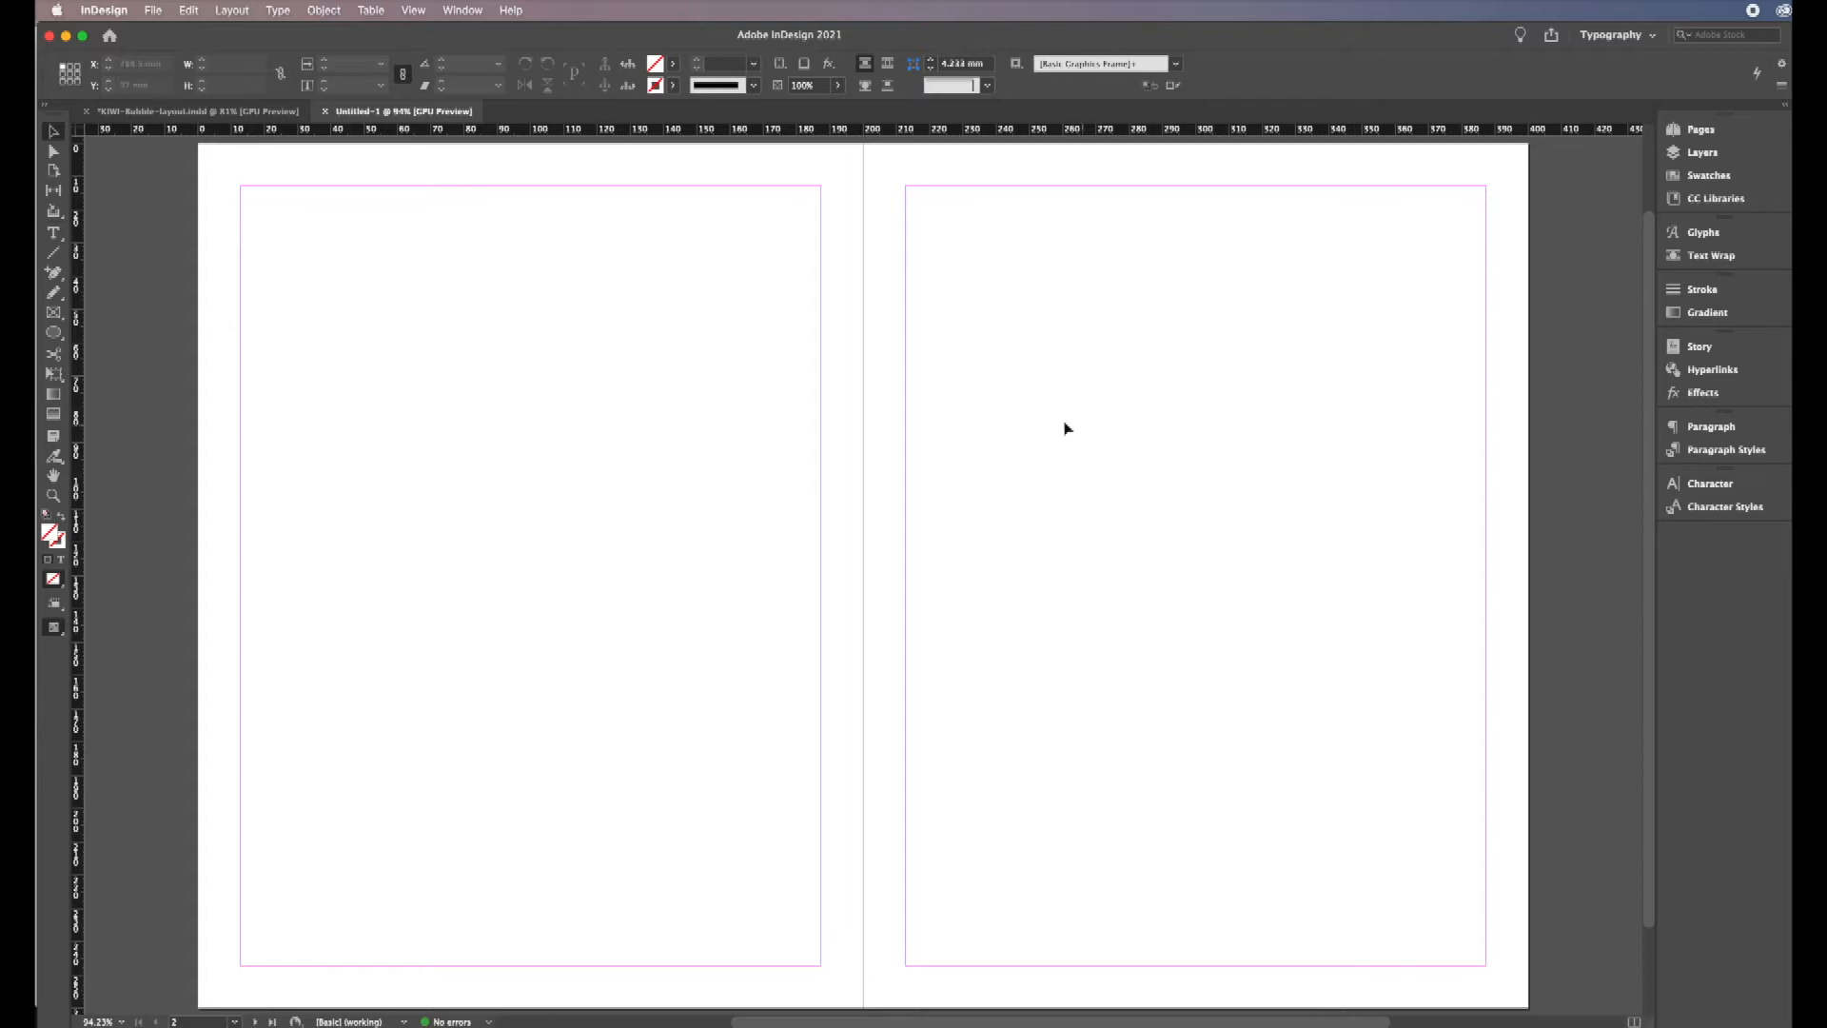
Step: Review the page size, page count and margin options for a new document without creating another one
click(154, 11)
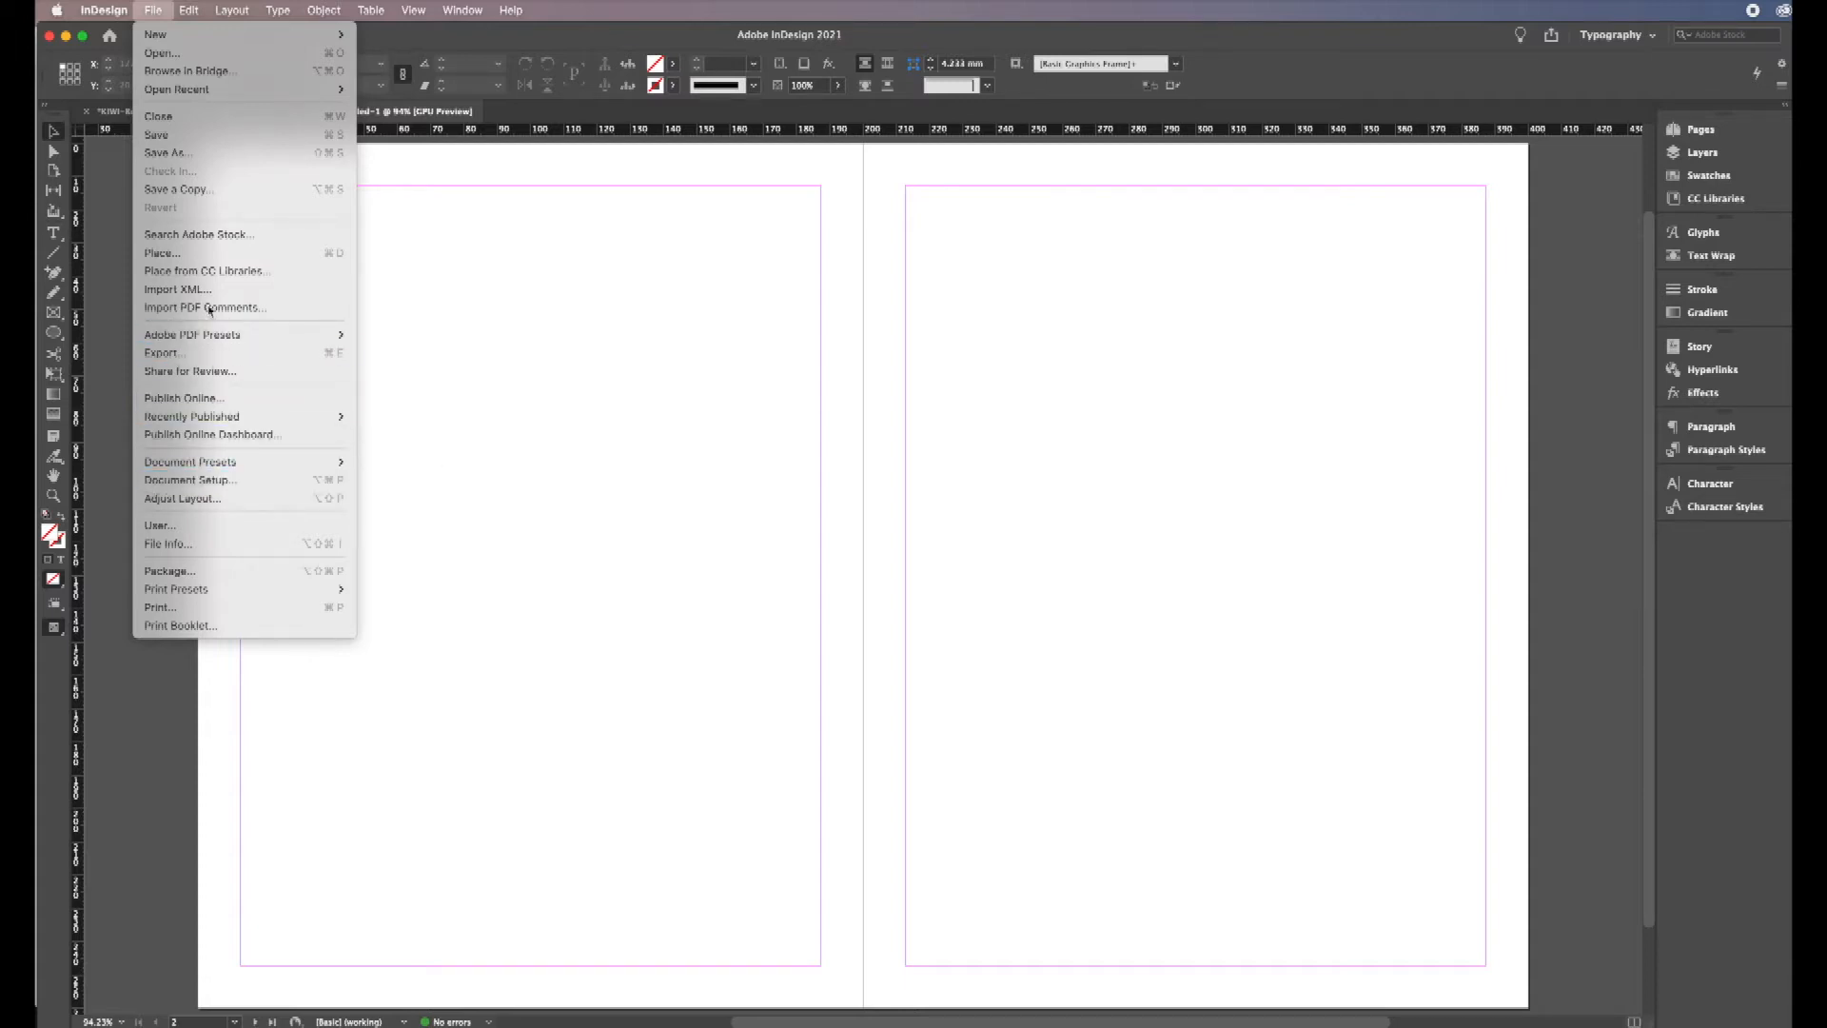
mouse_move(297, 43)
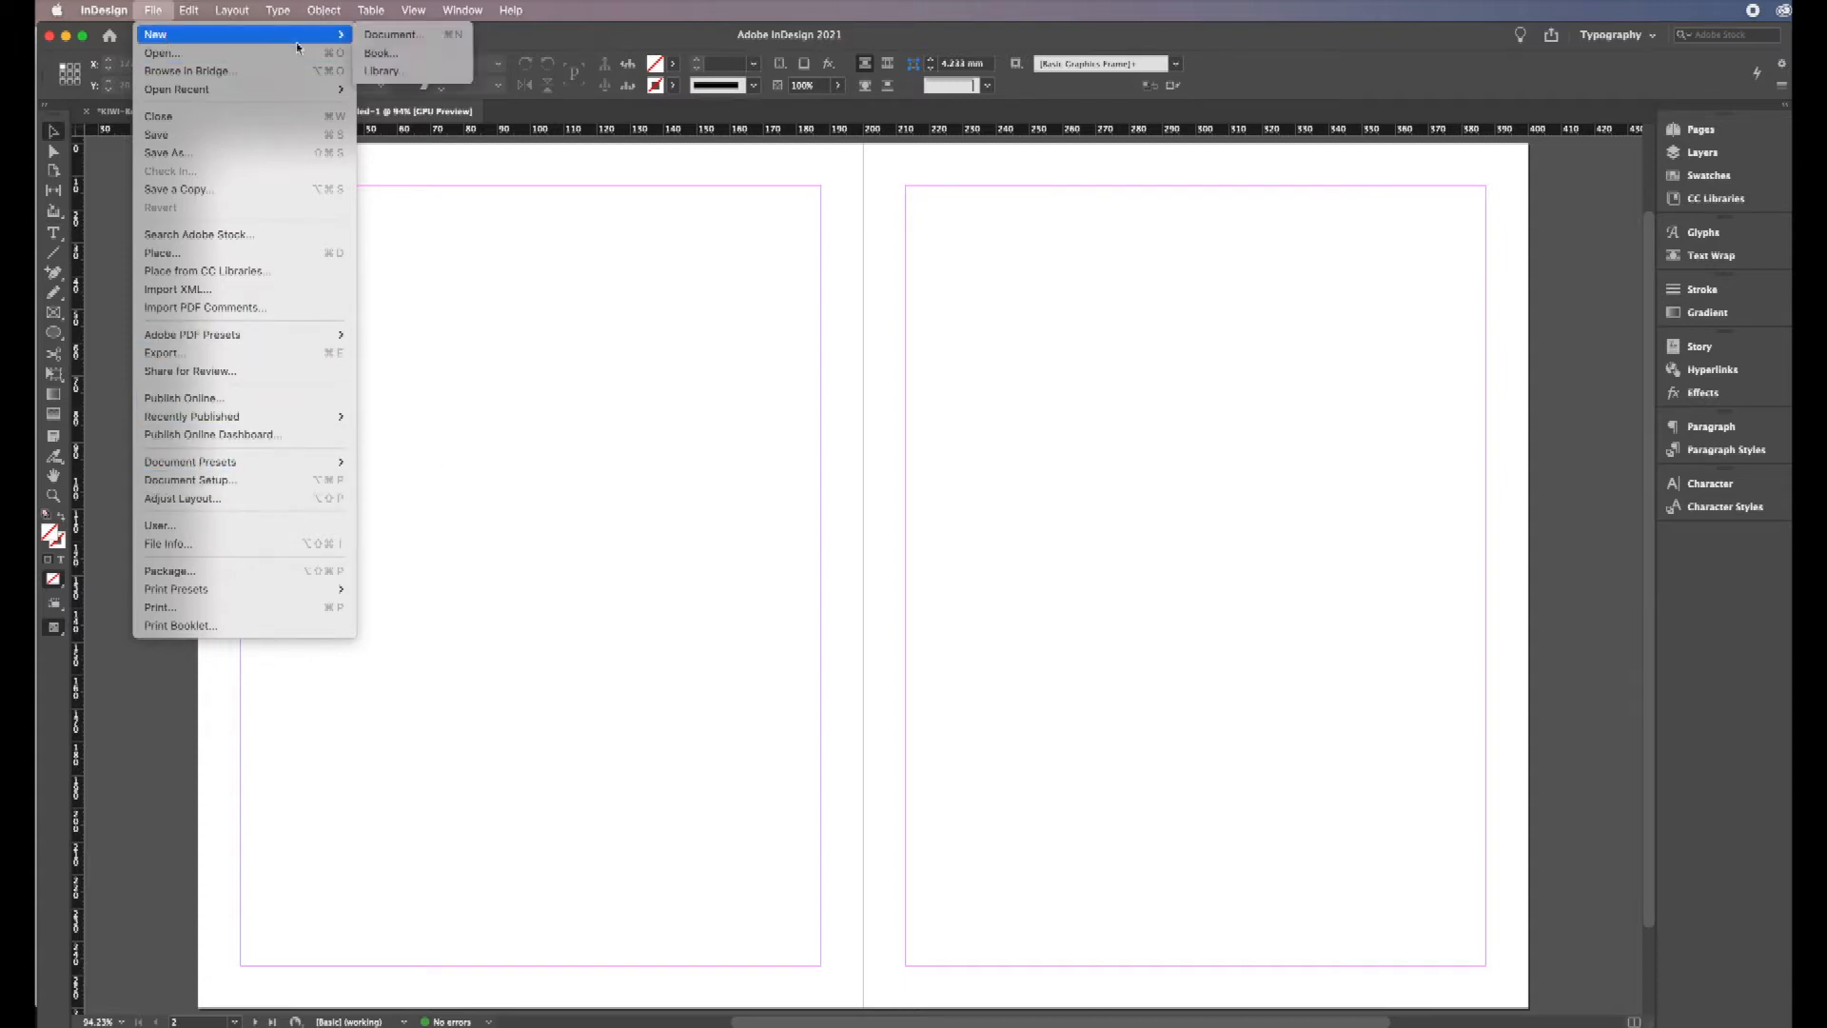
click(390, 35)
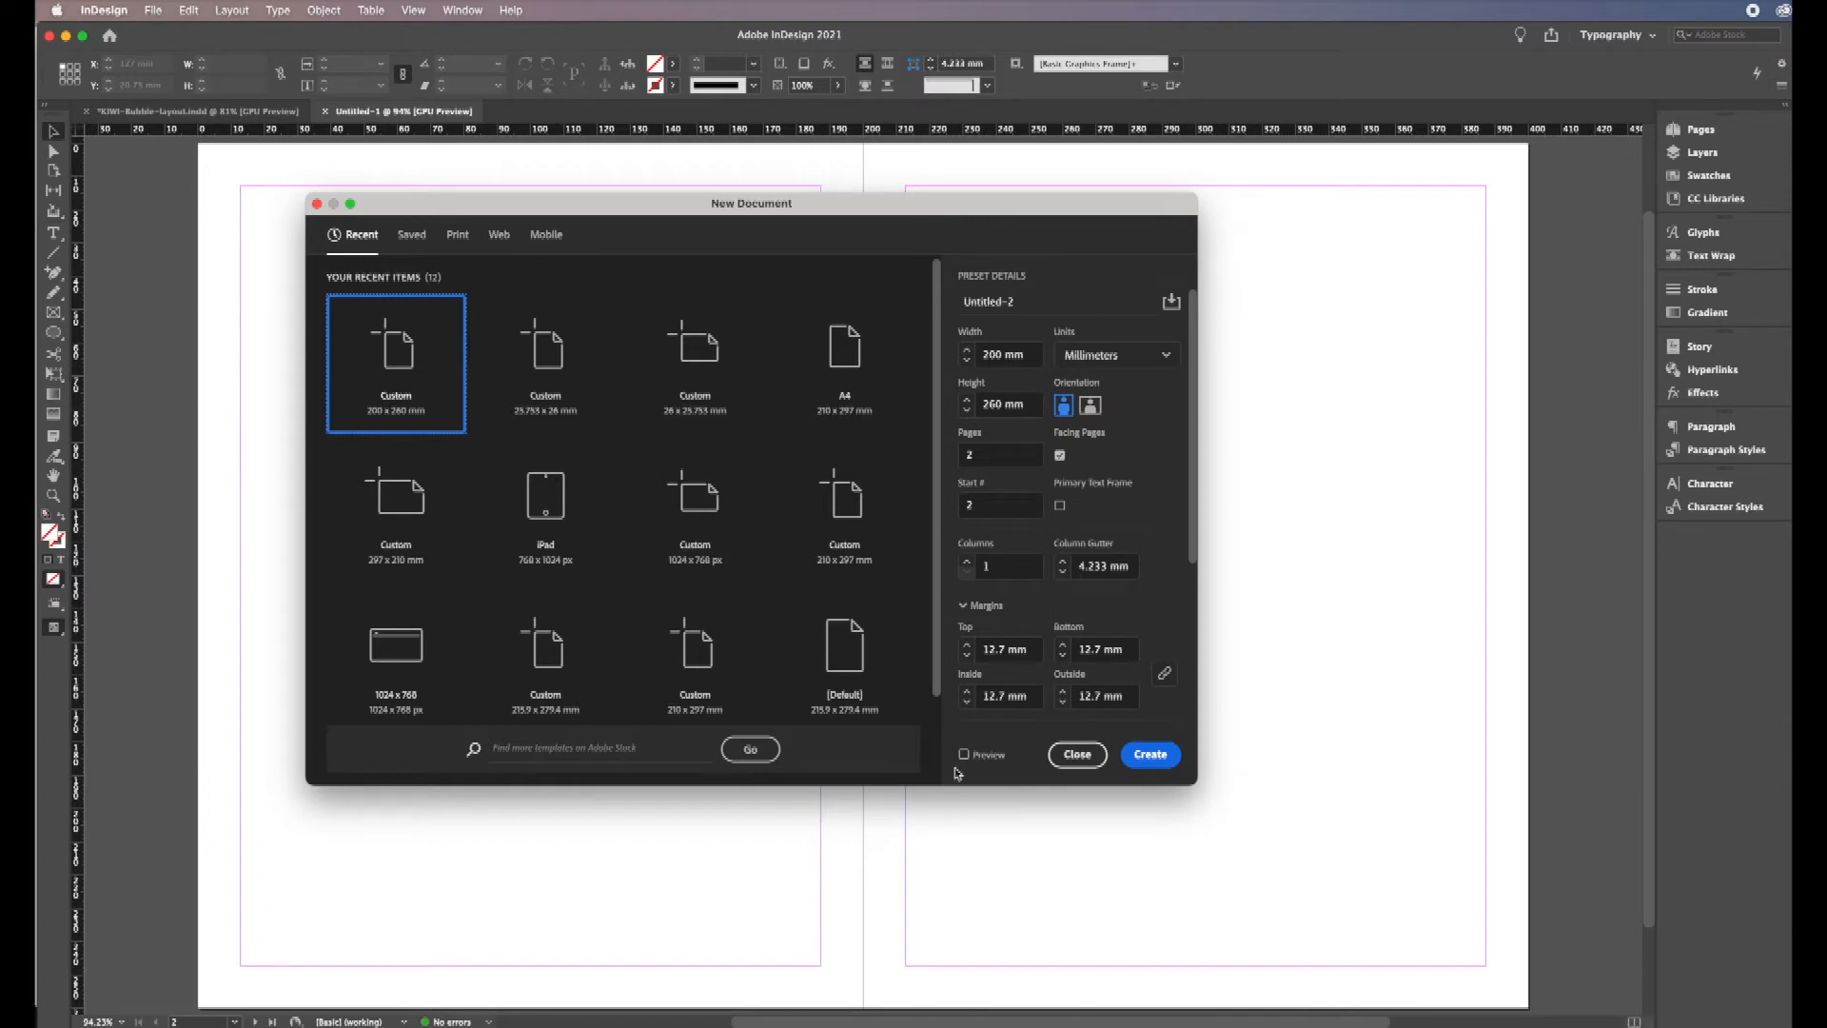
click(1079, 756)
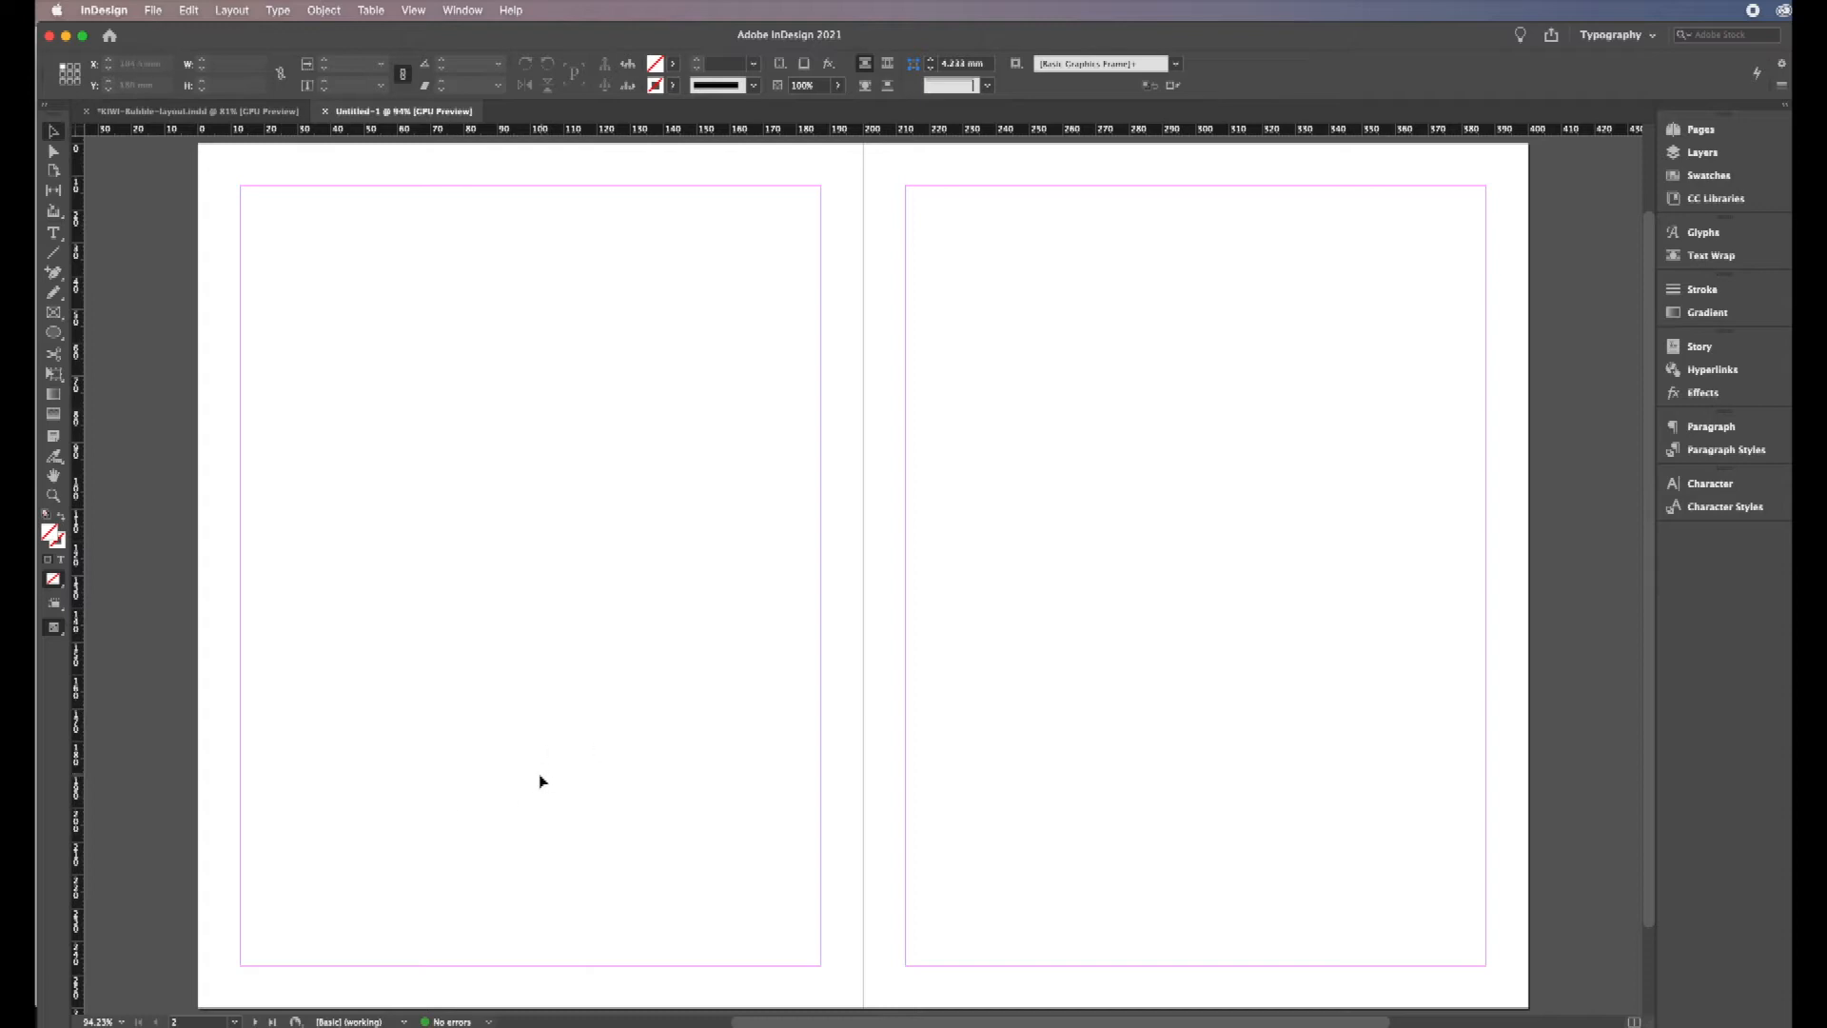
Step: Check the new document's margin and column settings without changing them, and compare its blank spread with the KIWI-Bubble layout
click(241, 13)
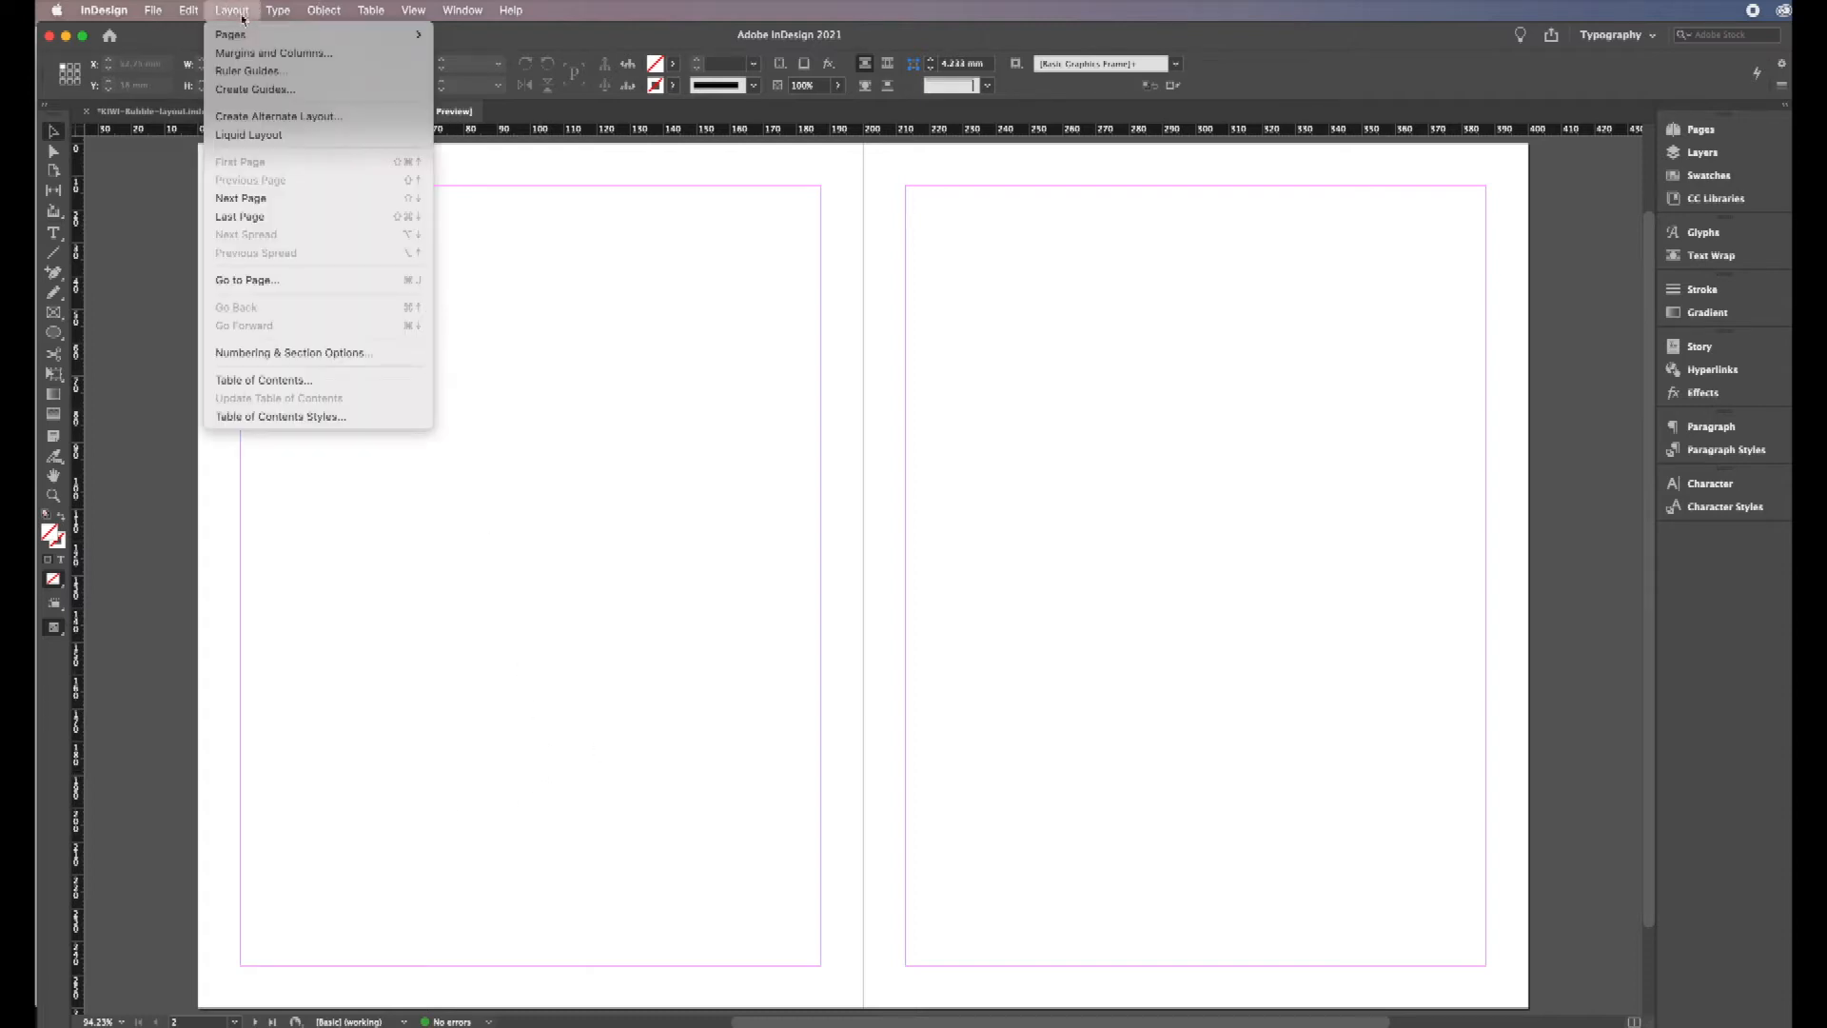
click(279, 54)
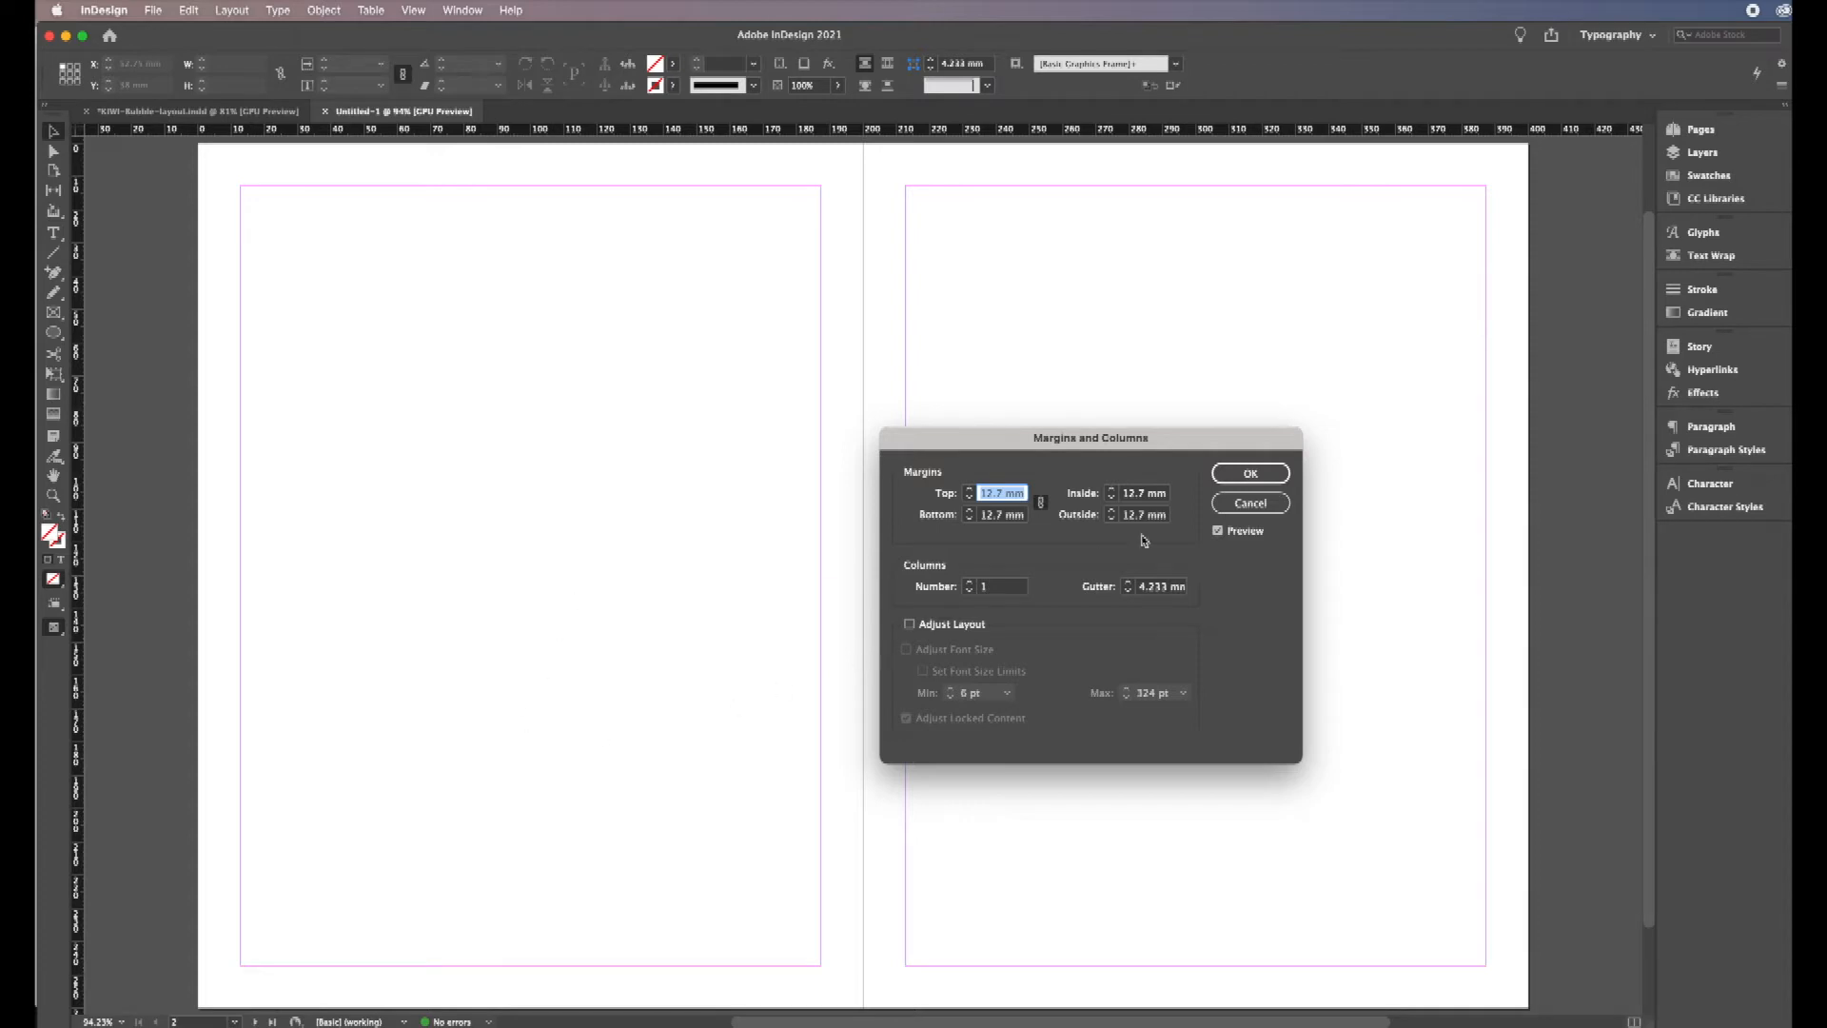
click(1247, 504)
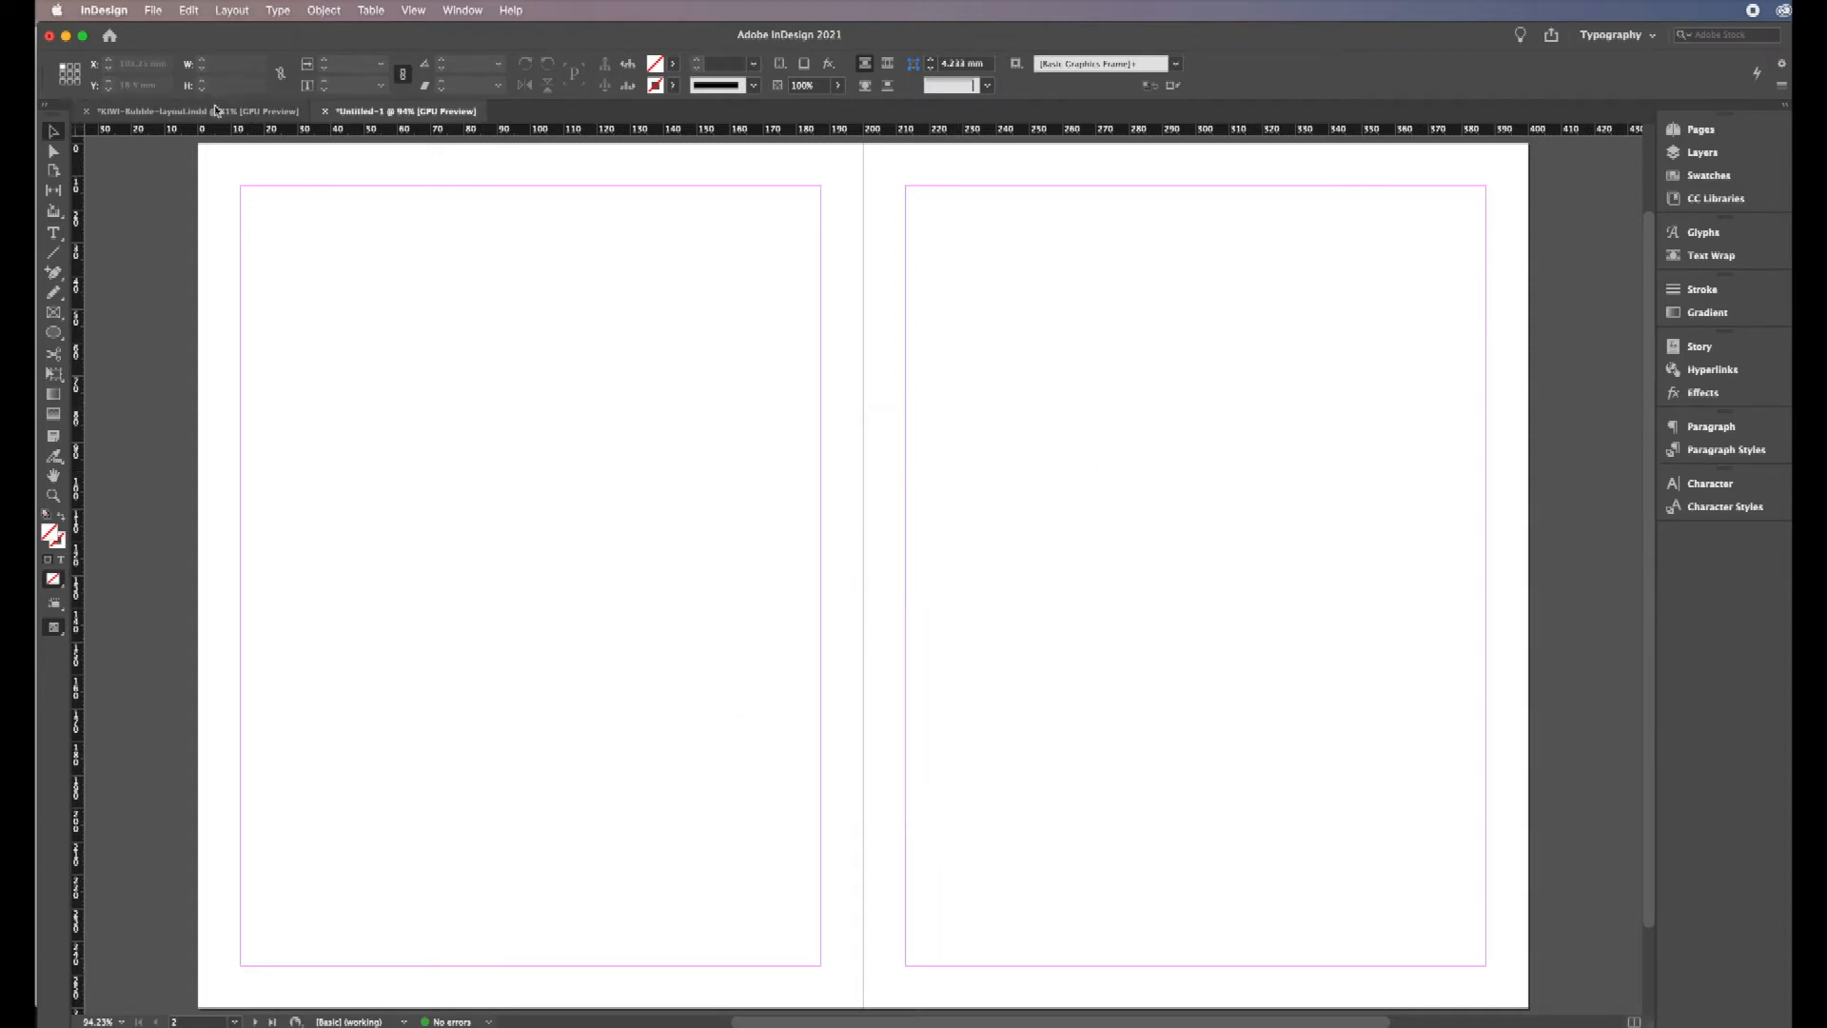
click(251, 113)
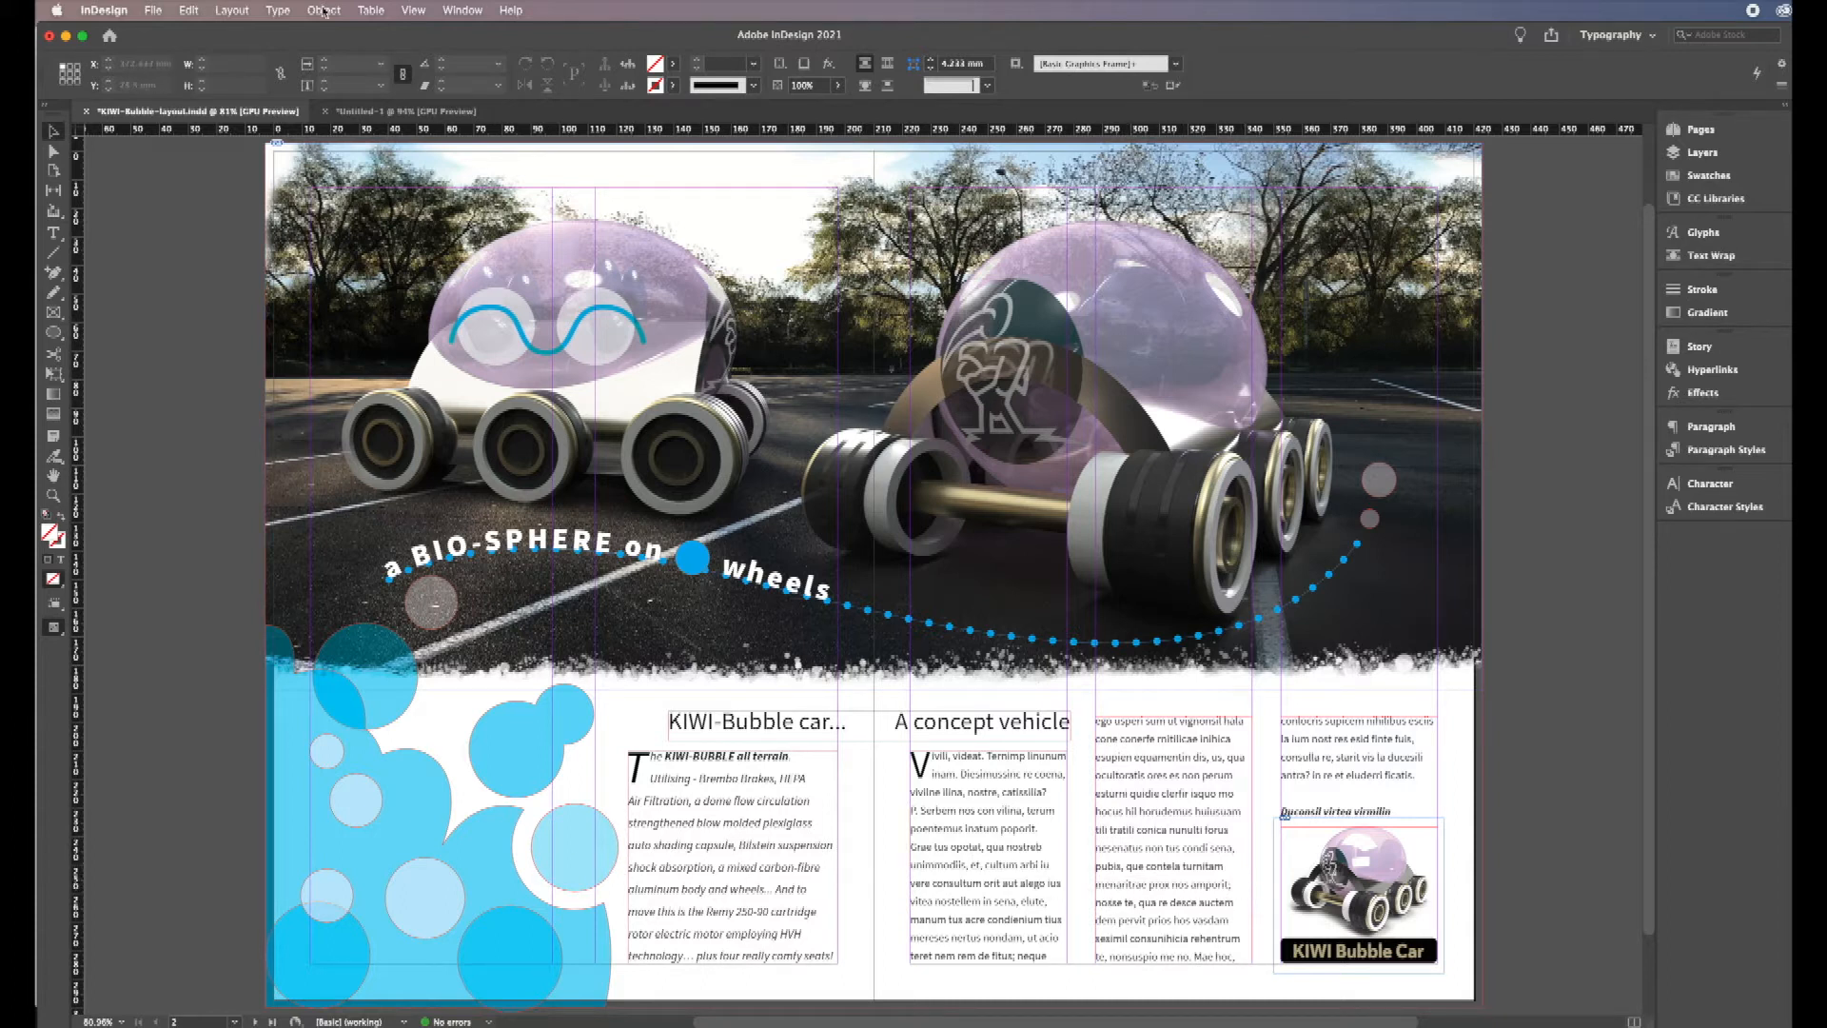
click(391, 111)
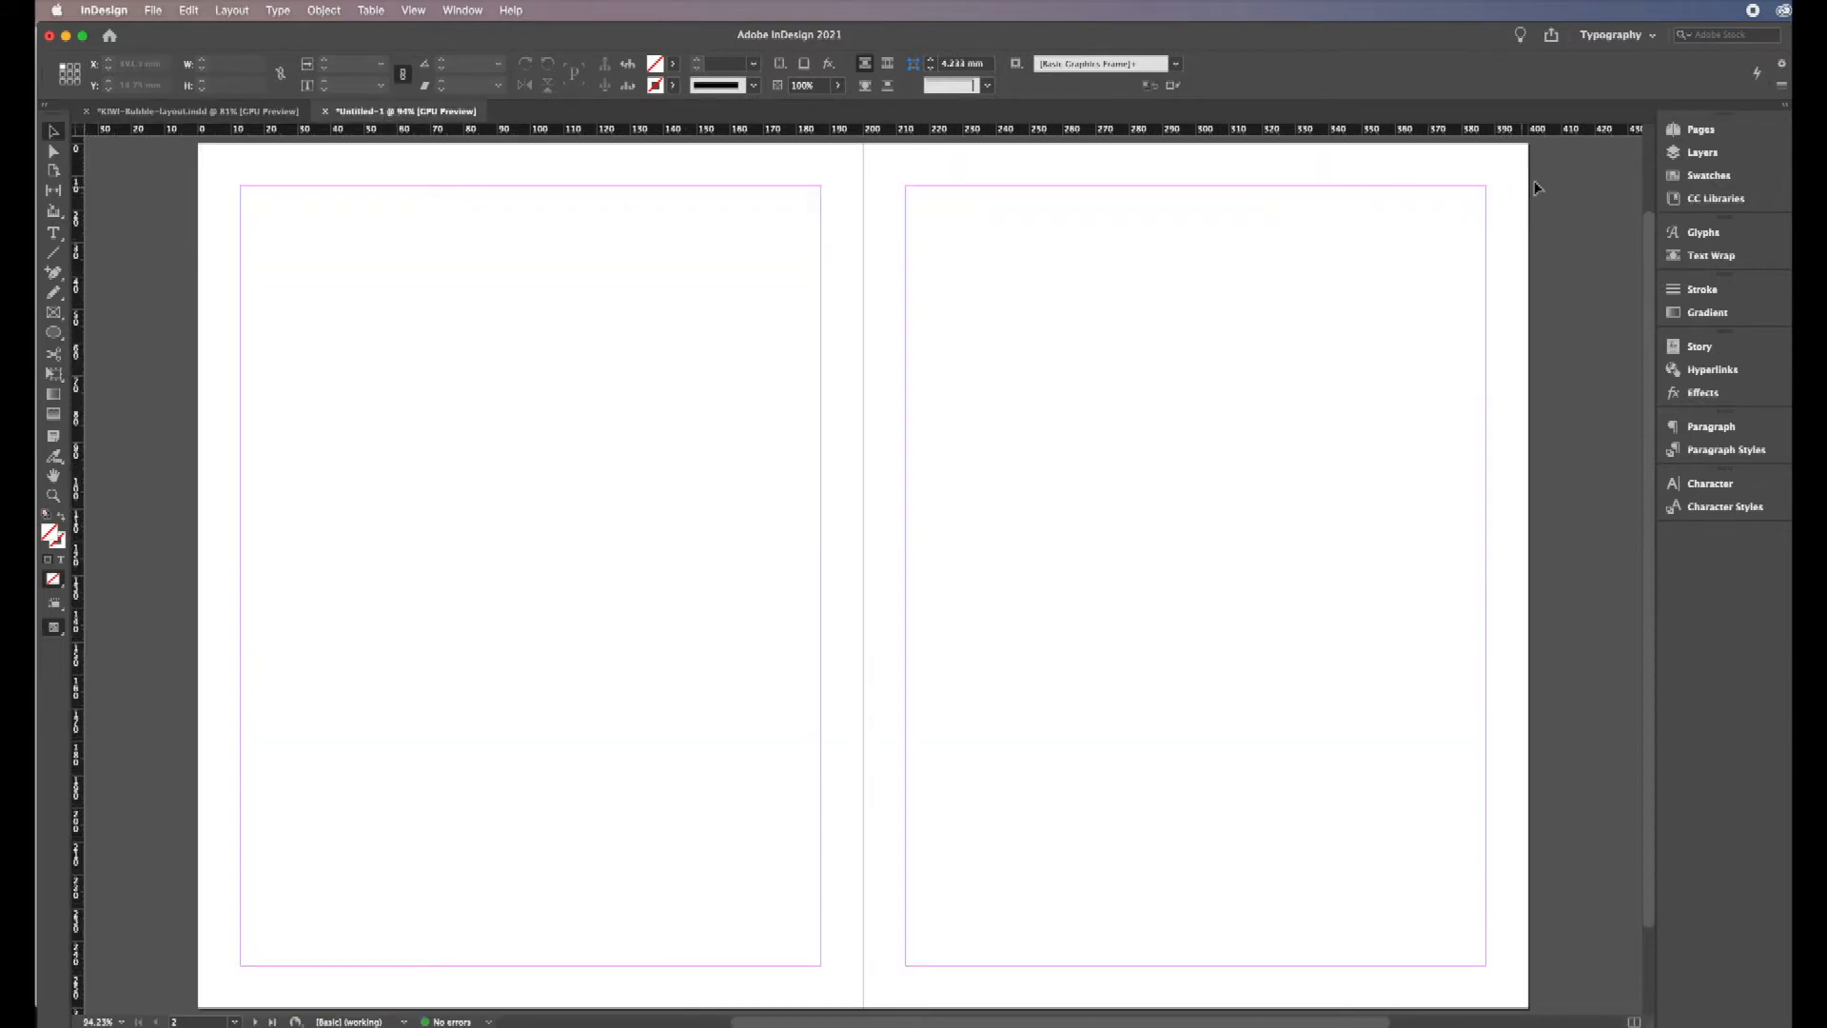
Step: Display the new document's page overview and select only page 2 of the spread
click(1672, 131)
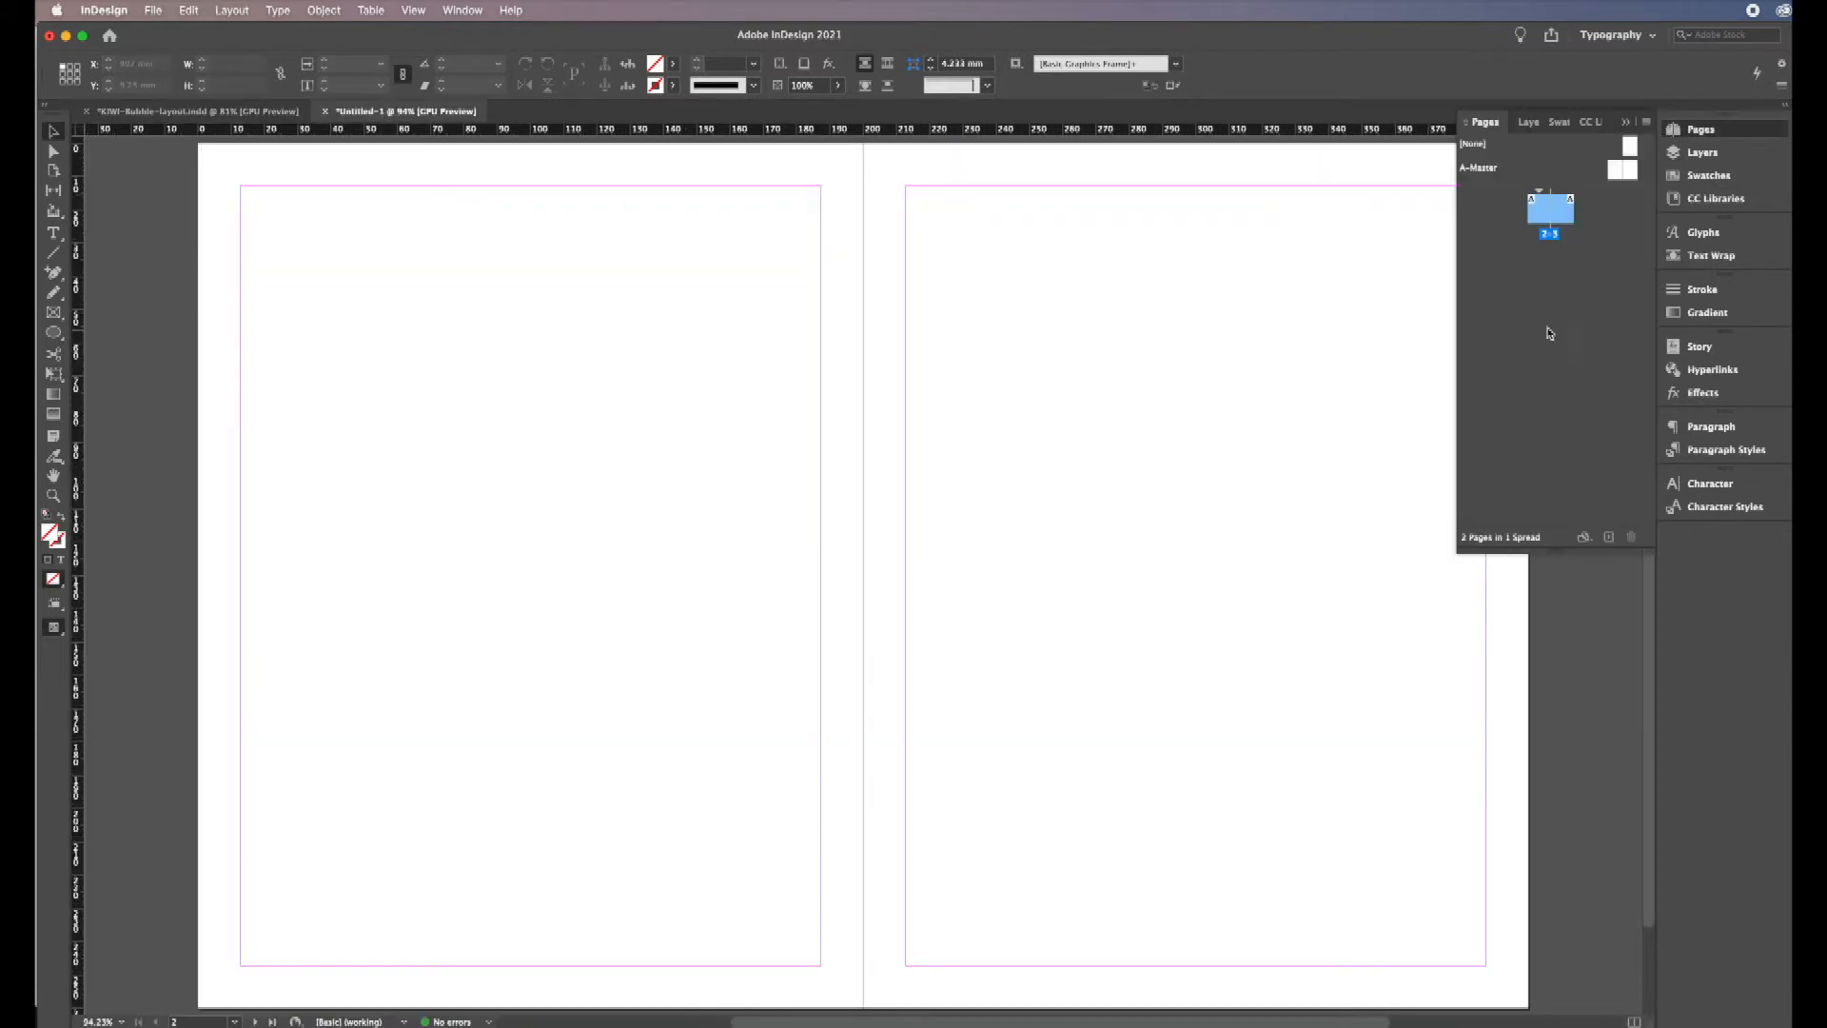
click(1572, 294)
click(1537, 216)
click(1617, 174)
click(1504, 269)
click(1536, 217)
Step: Divide page 2 into two columns with a 10 mm gutter
click(233, 12)
click(257, 54)
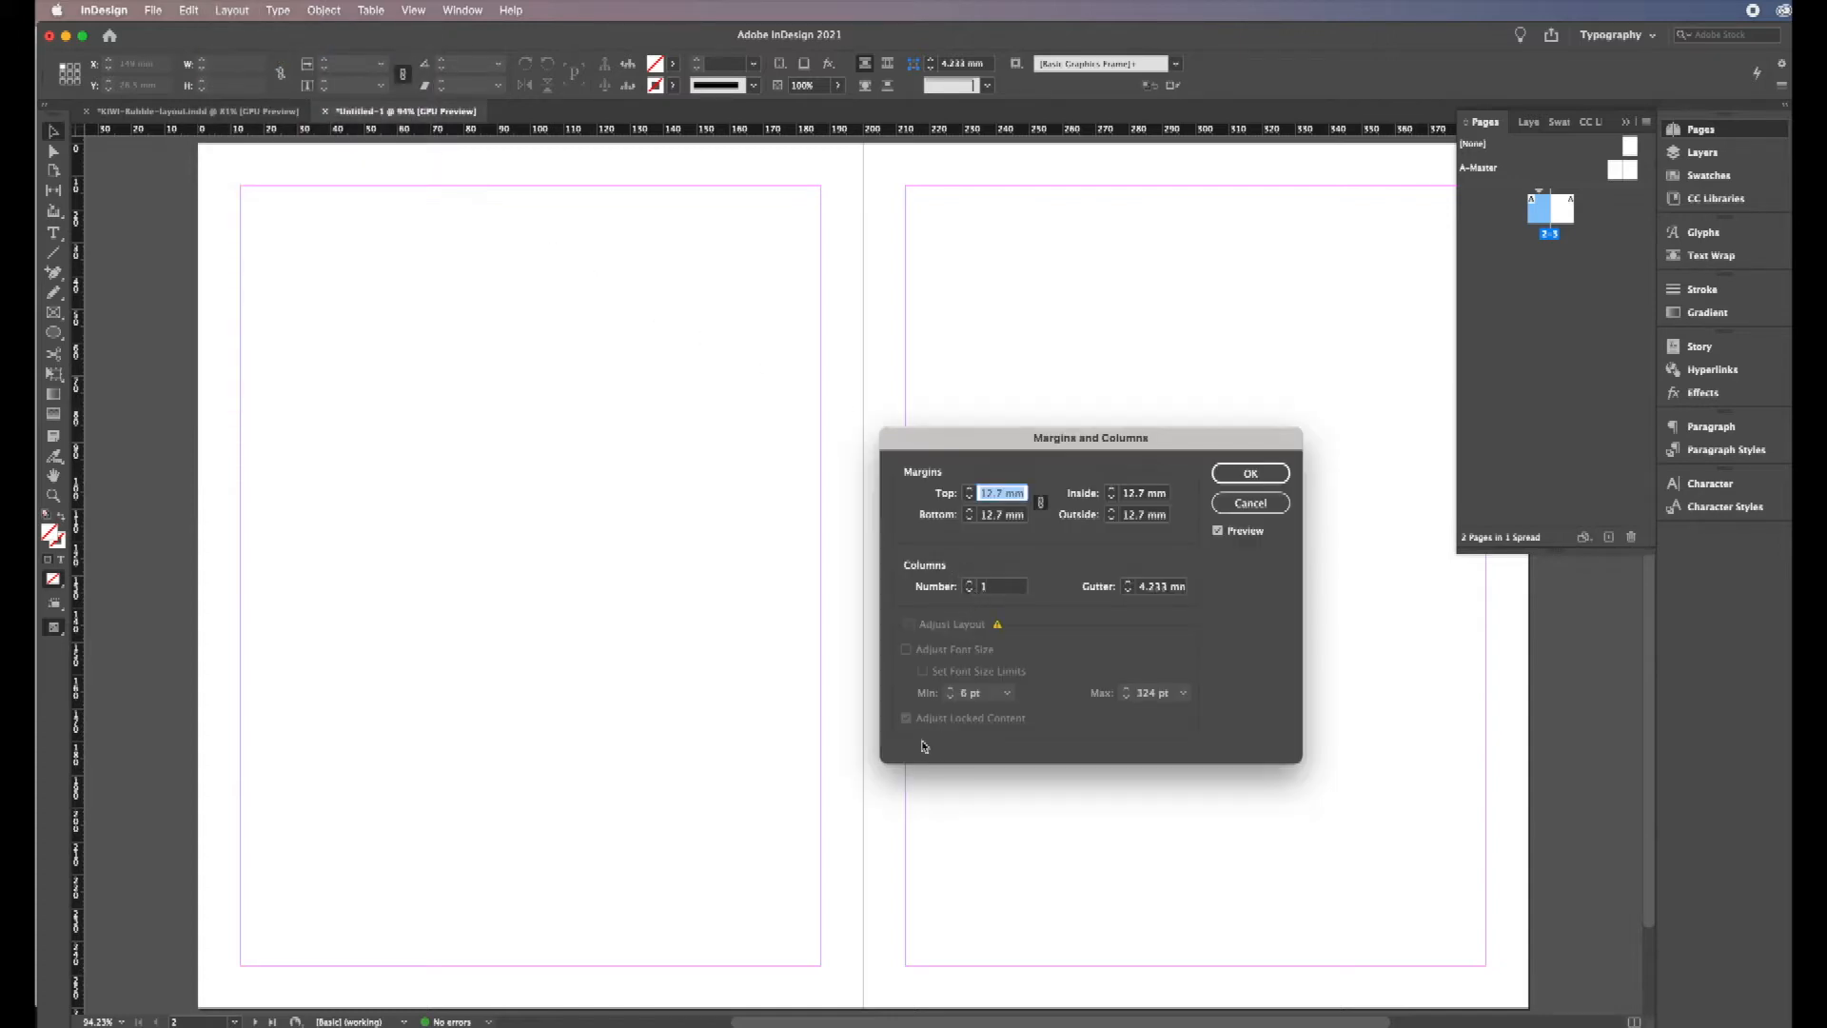
click(970, 582)
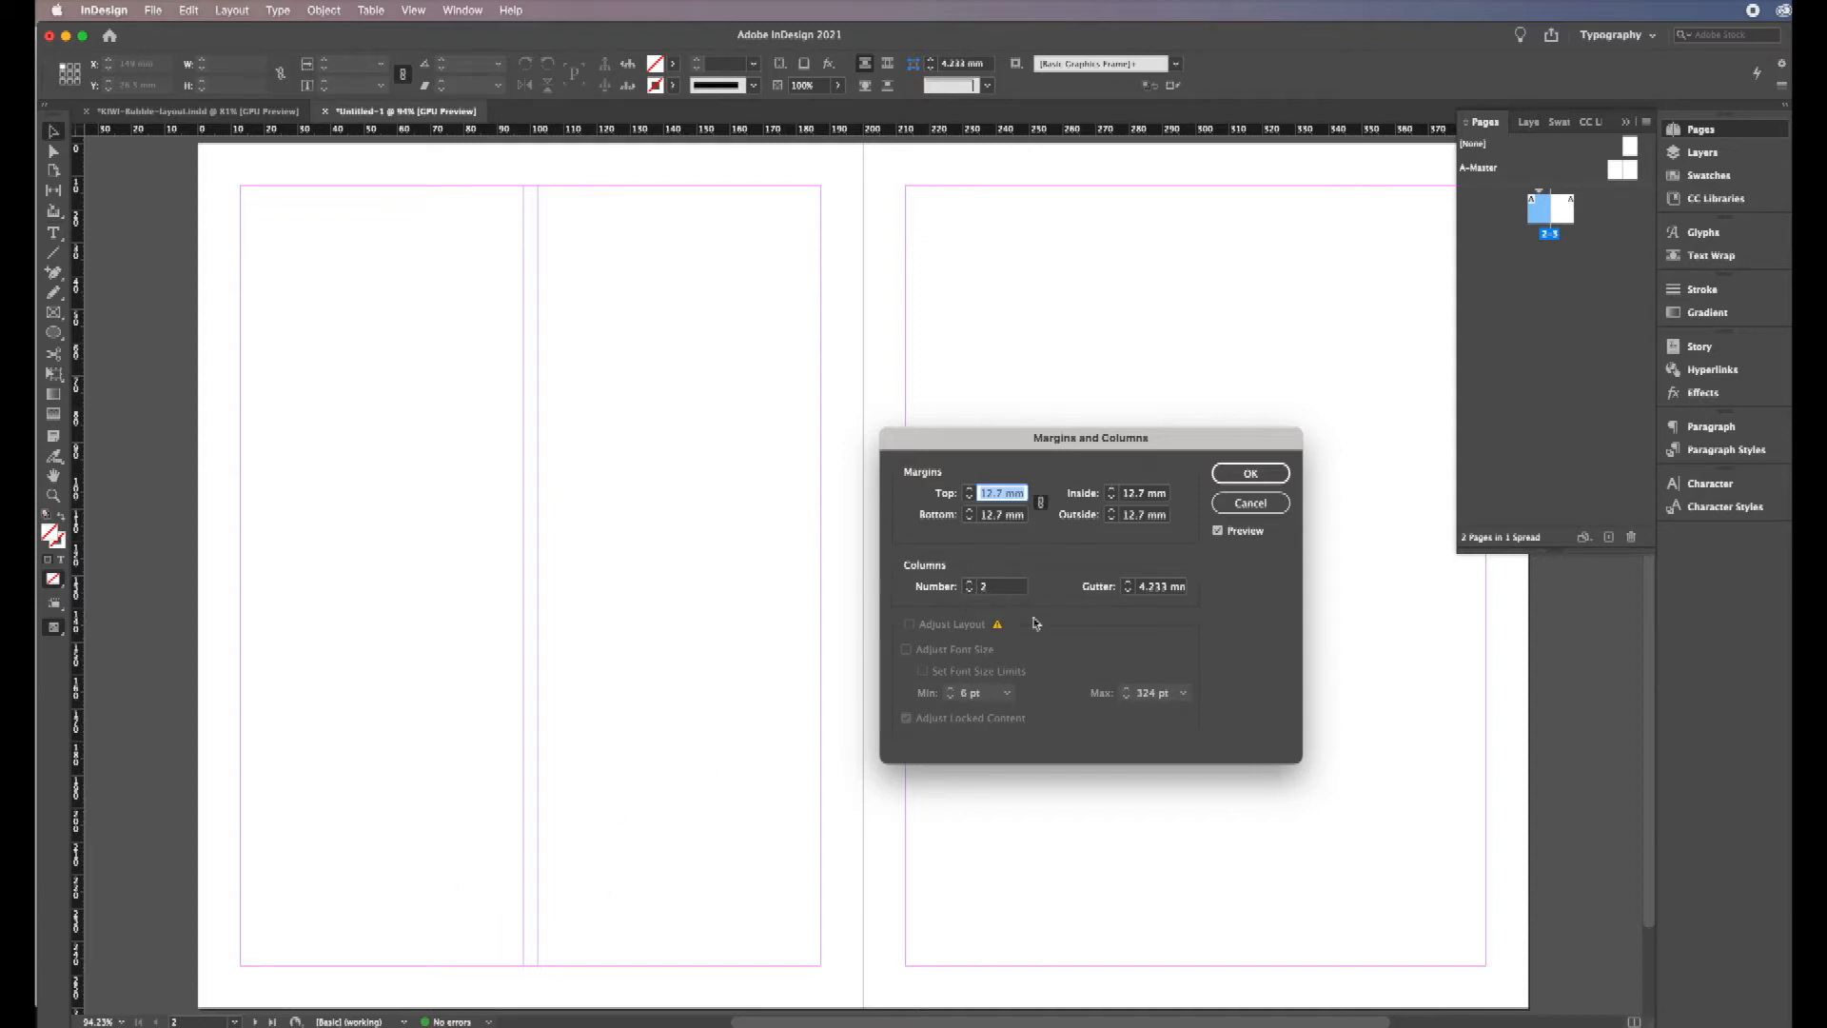
click(1128, 583)
click(1128, 582)
click(1127, 582)
click(1128, 582)
click(1128, 582)
click(1128, 583)
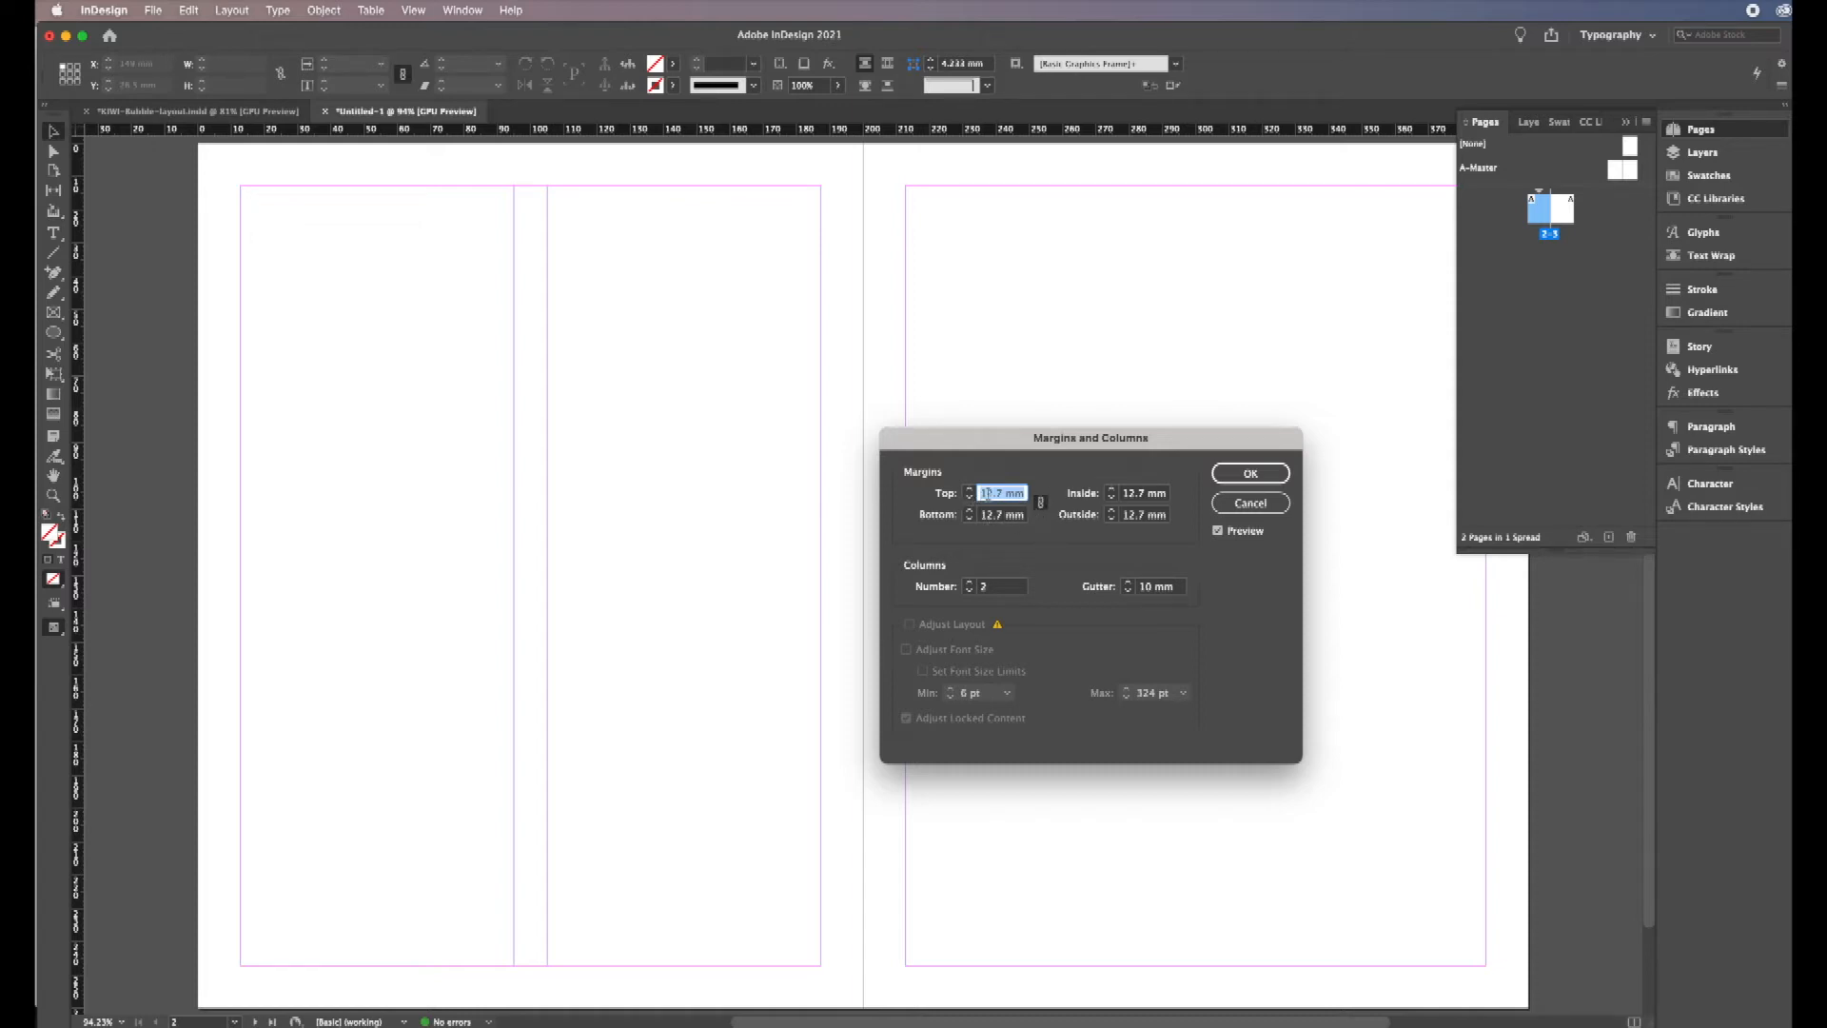
Step: Set all four margins of page 2 to 20 mm and apply the margin and column settings
click(969, 491)
click(969, 490)
click(969, 490)
click(969, 490)
click(969, 490)
click(968, 490)
click(968, 490)
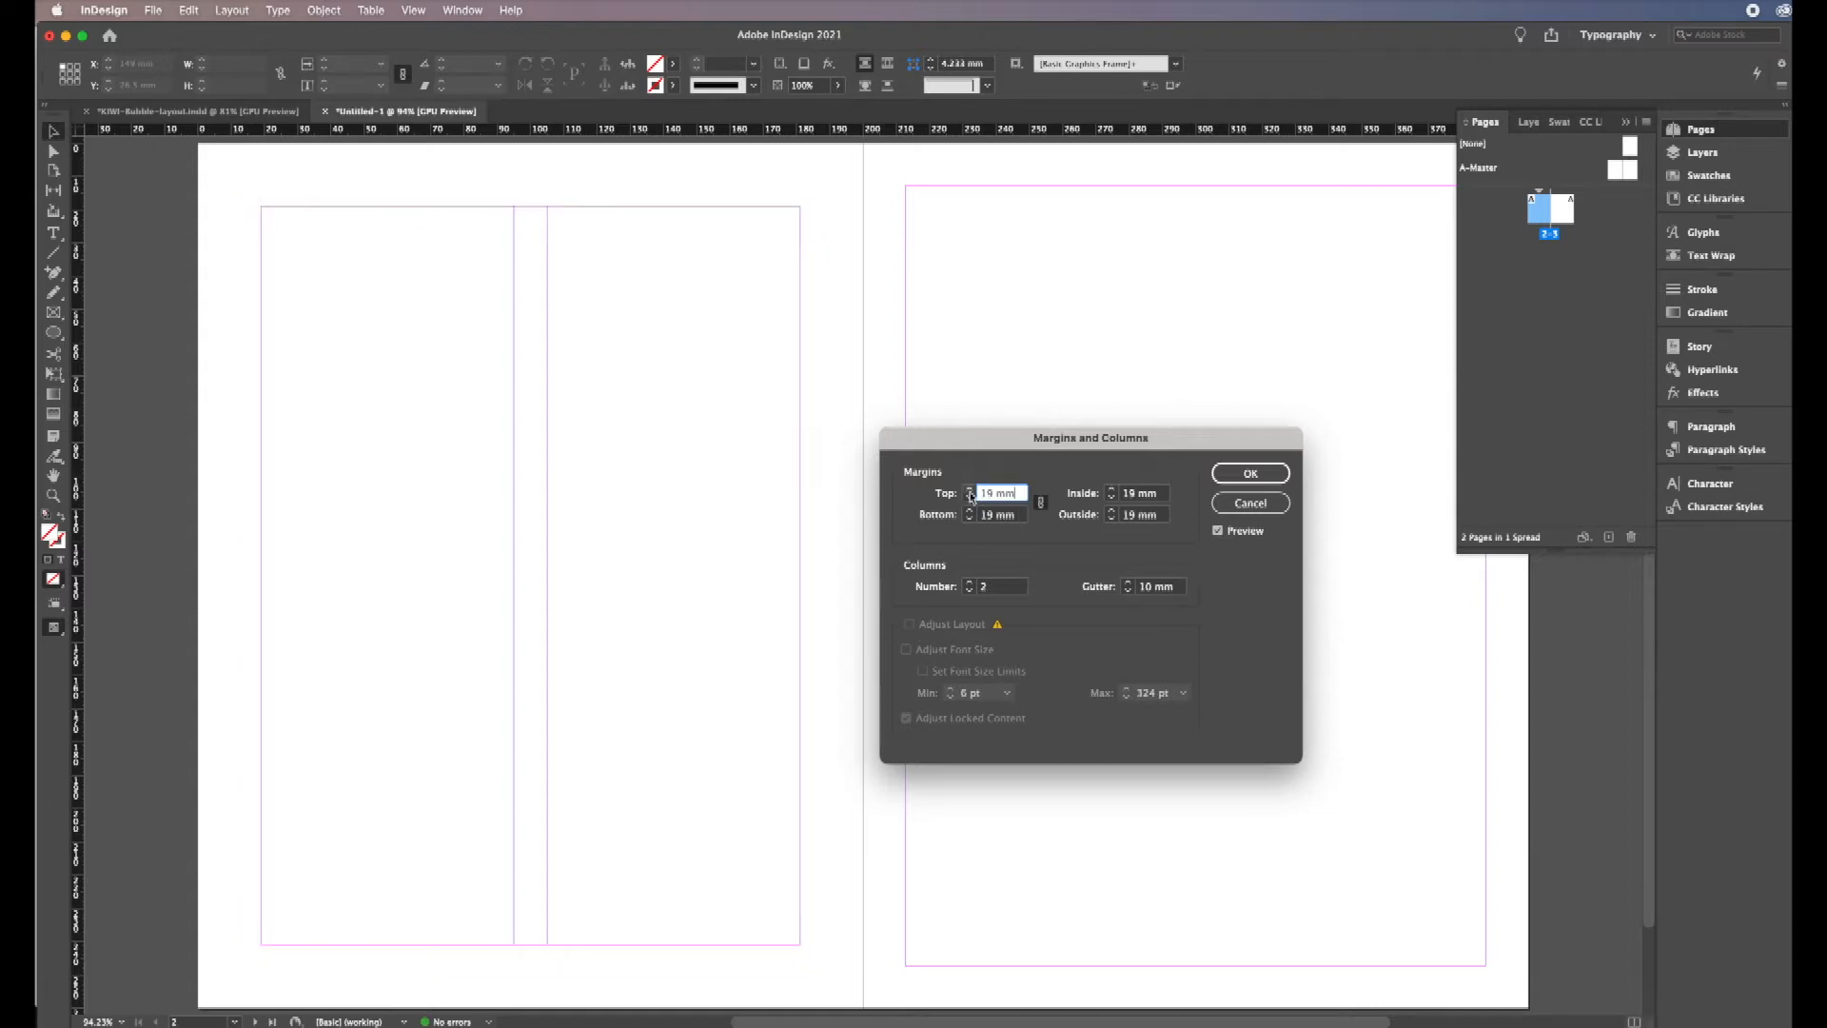
click(969, 490)
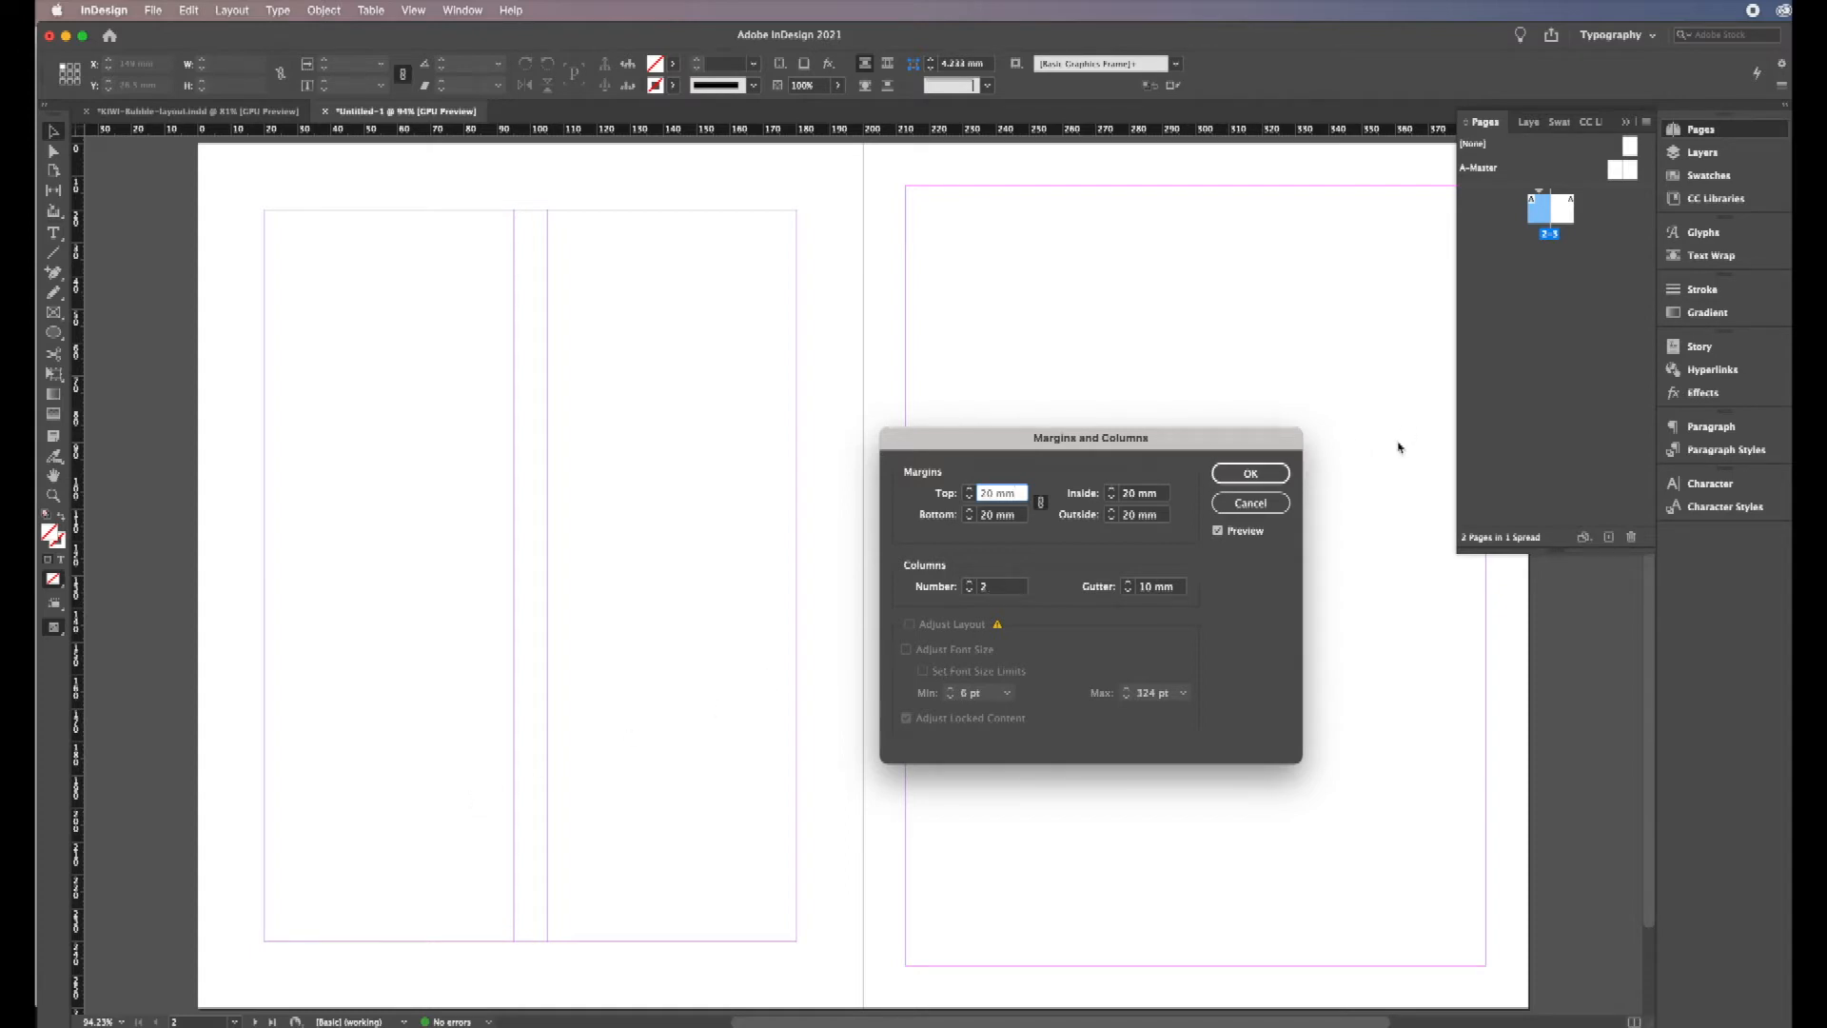
click(1251, 474)
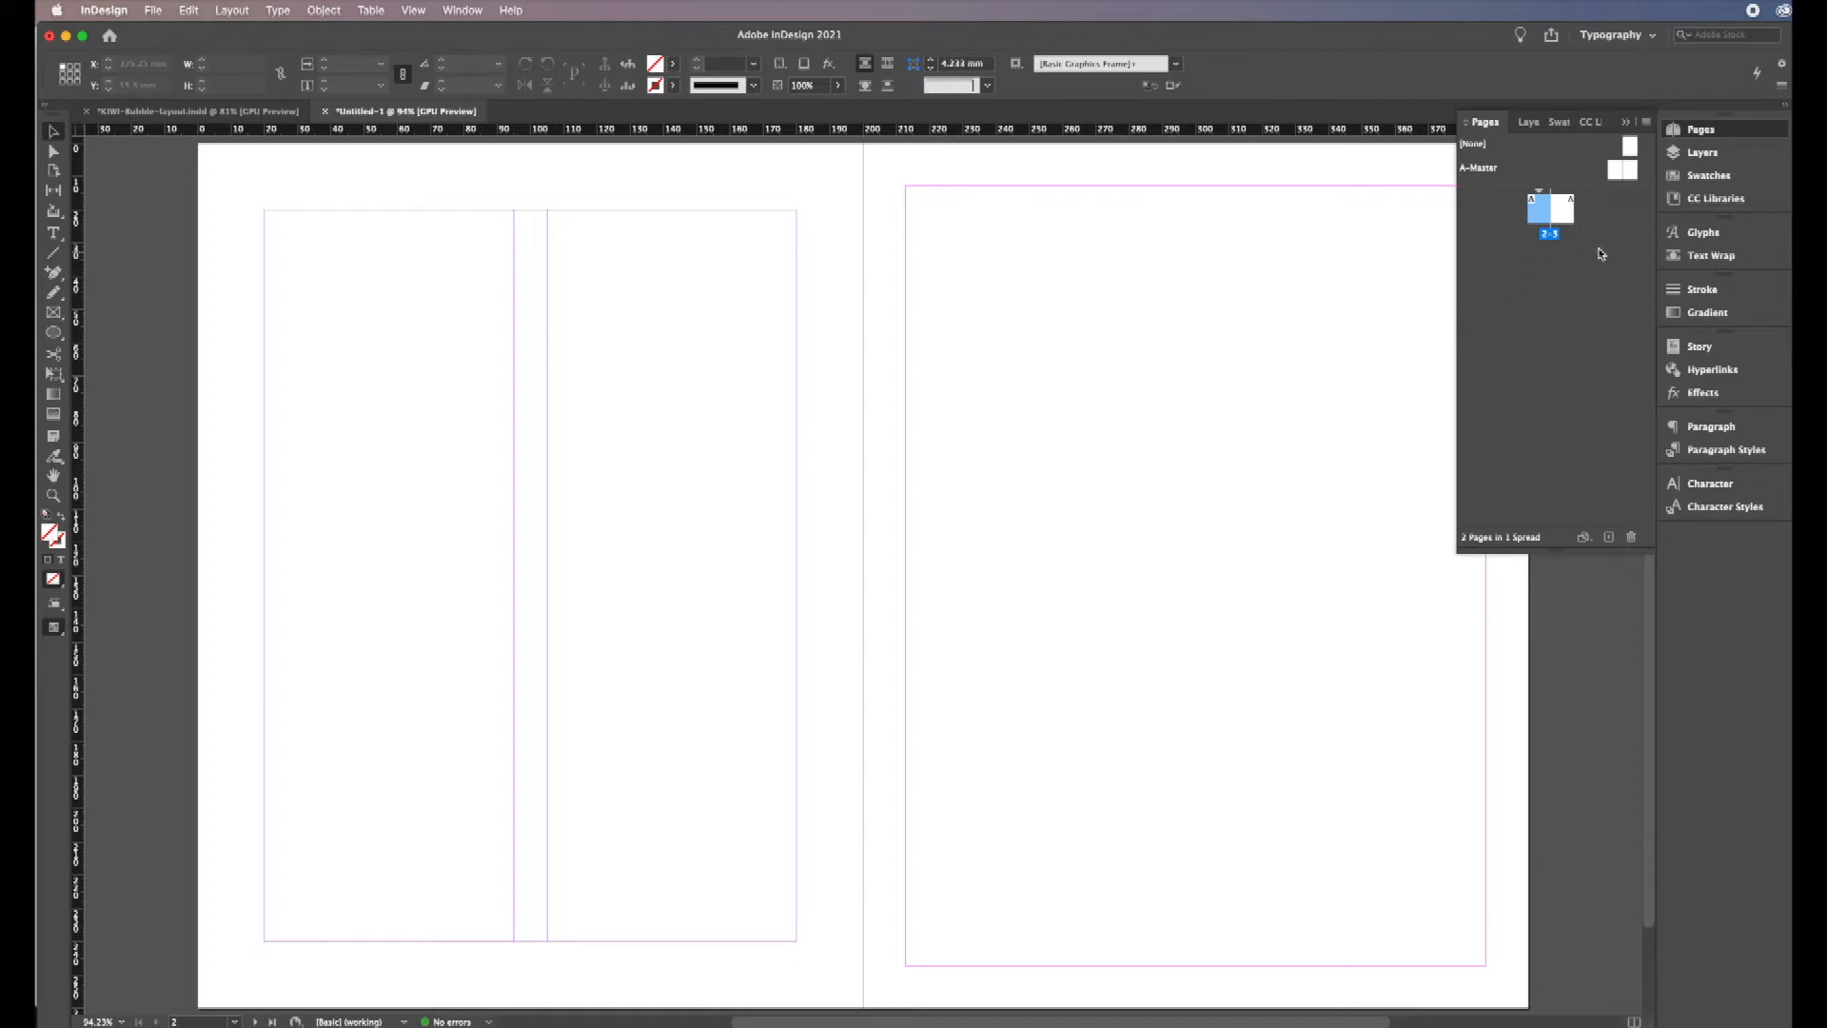
Step: Divide page 3 into three columns with a 7 mm gutter
click(1565, 211)
click(233, 11)
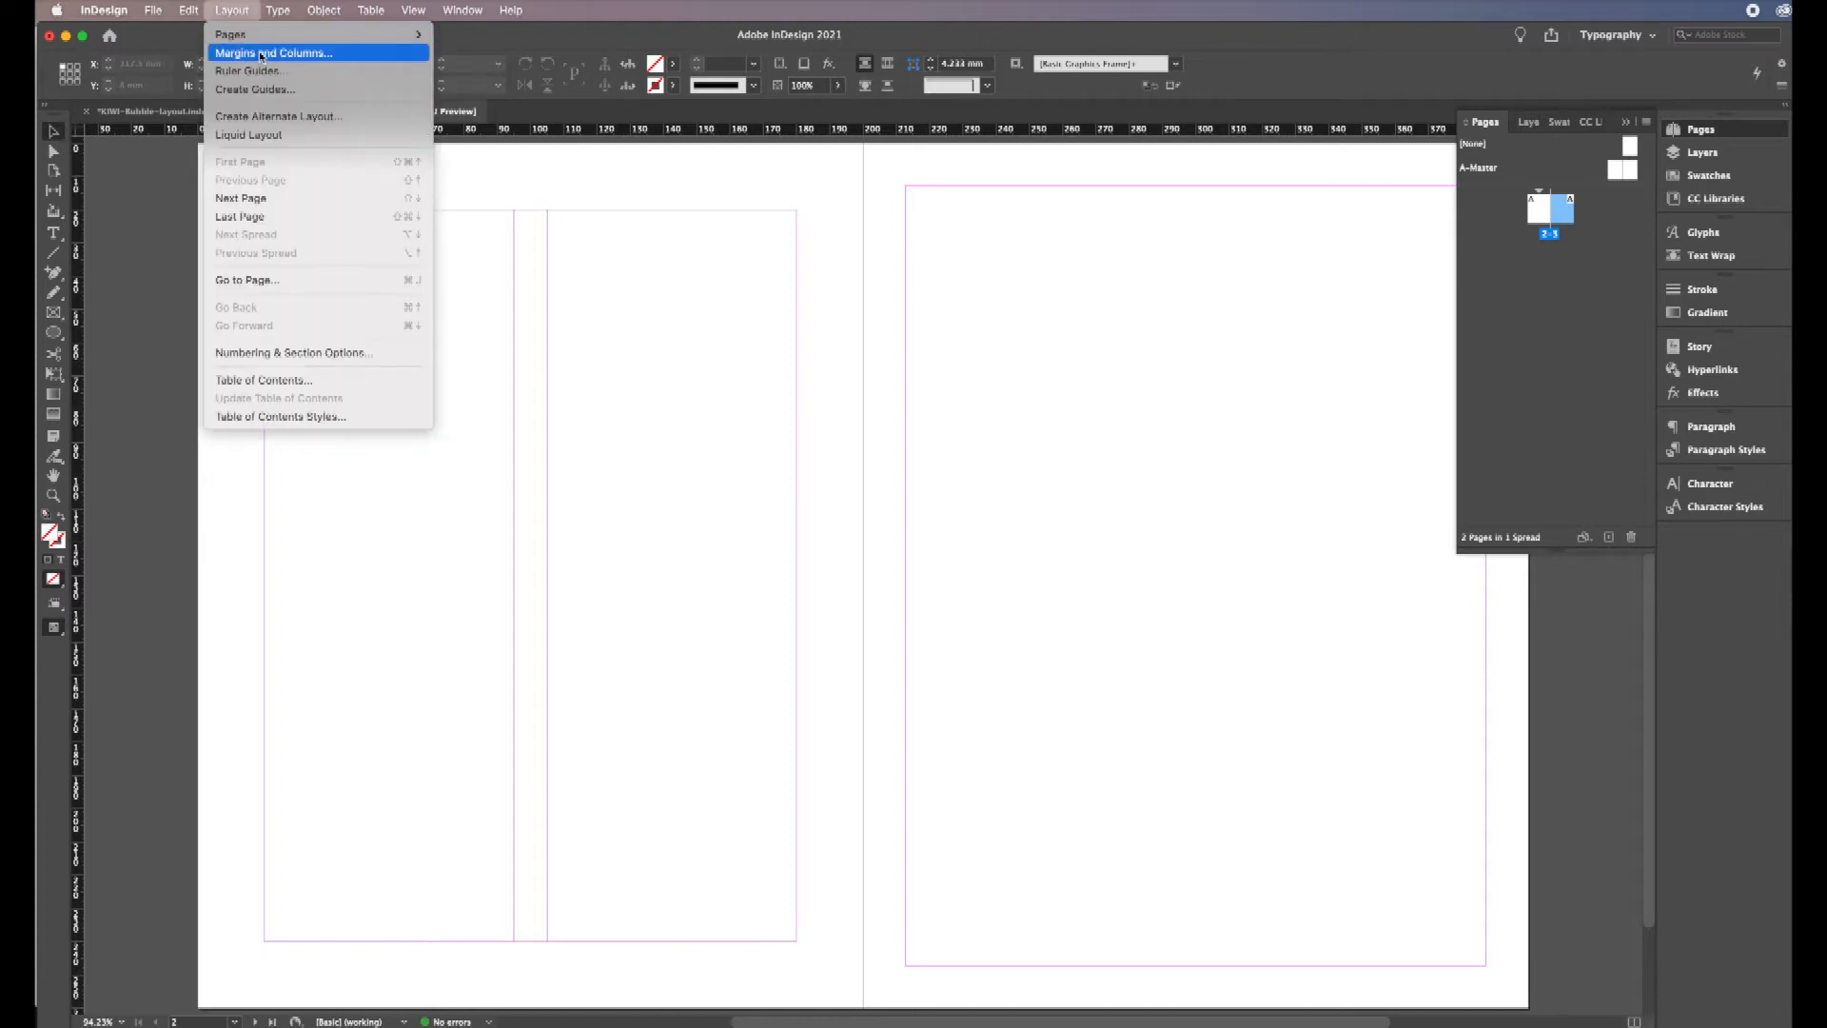
click(261, 54)
click(968, 583)
click(969, 582)
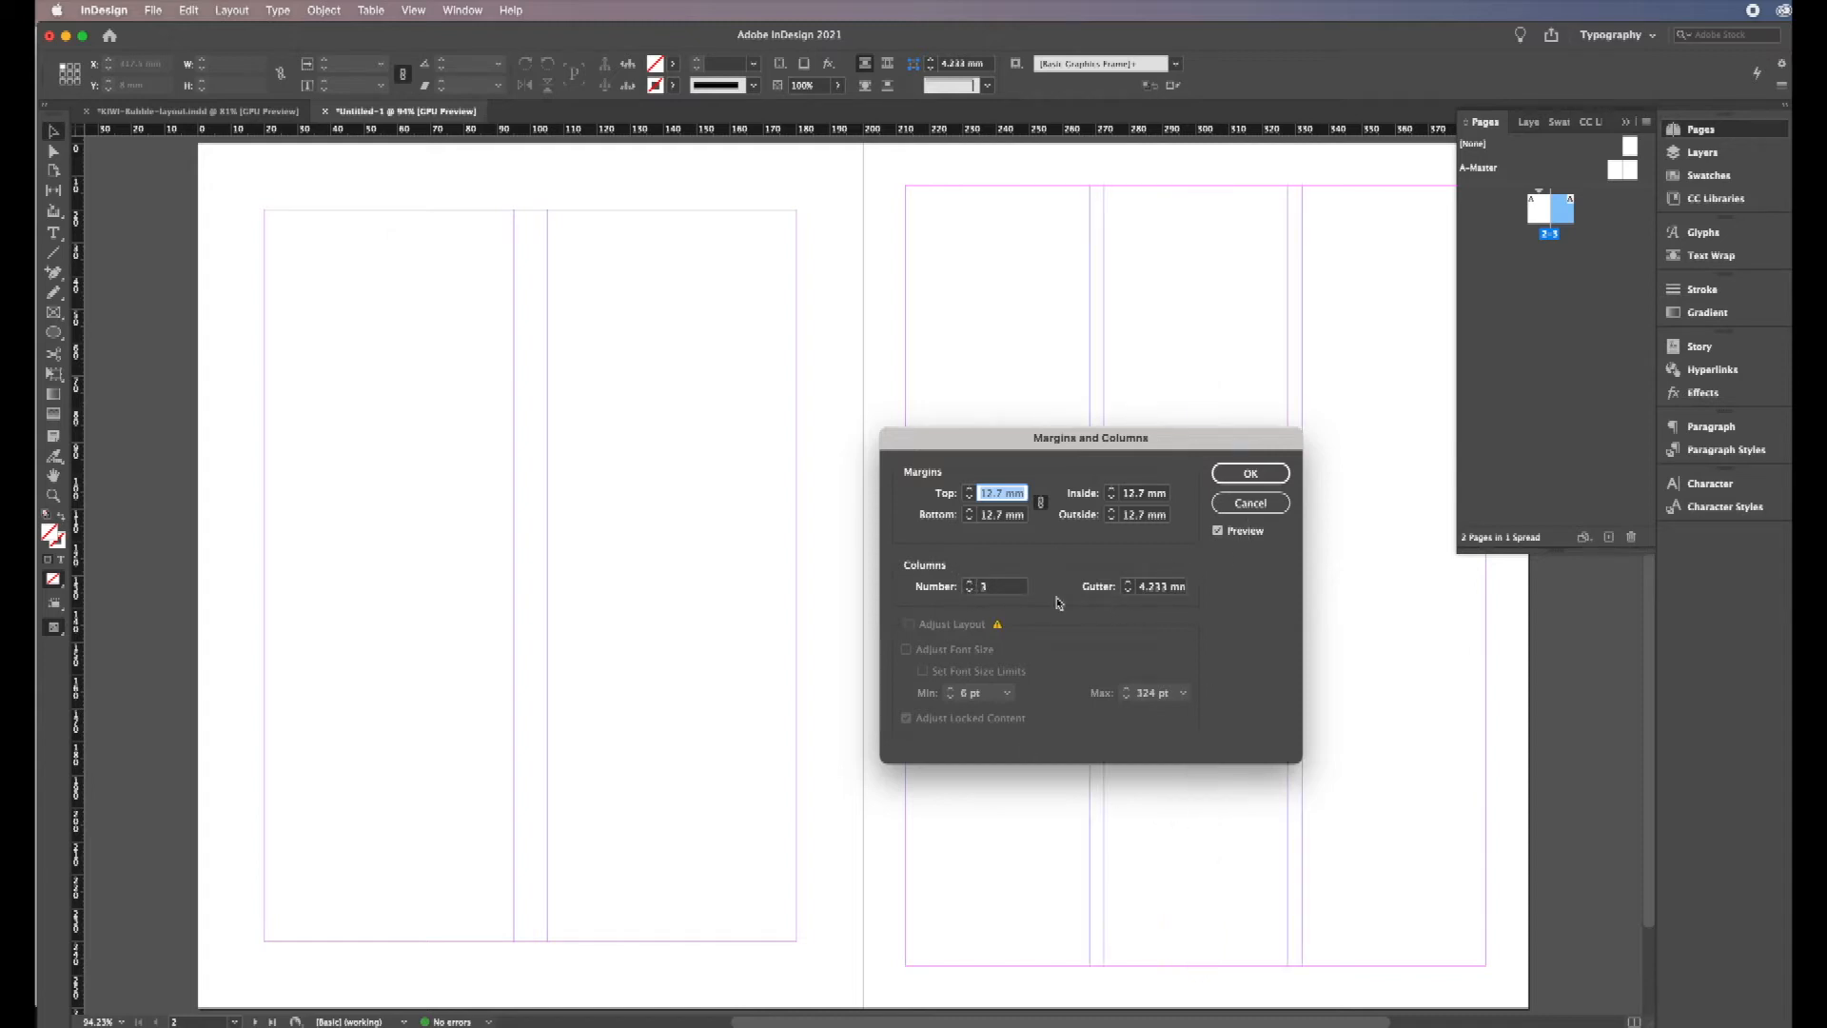
click(1128, 584)
click(1129, 583)
click(1129, 584)
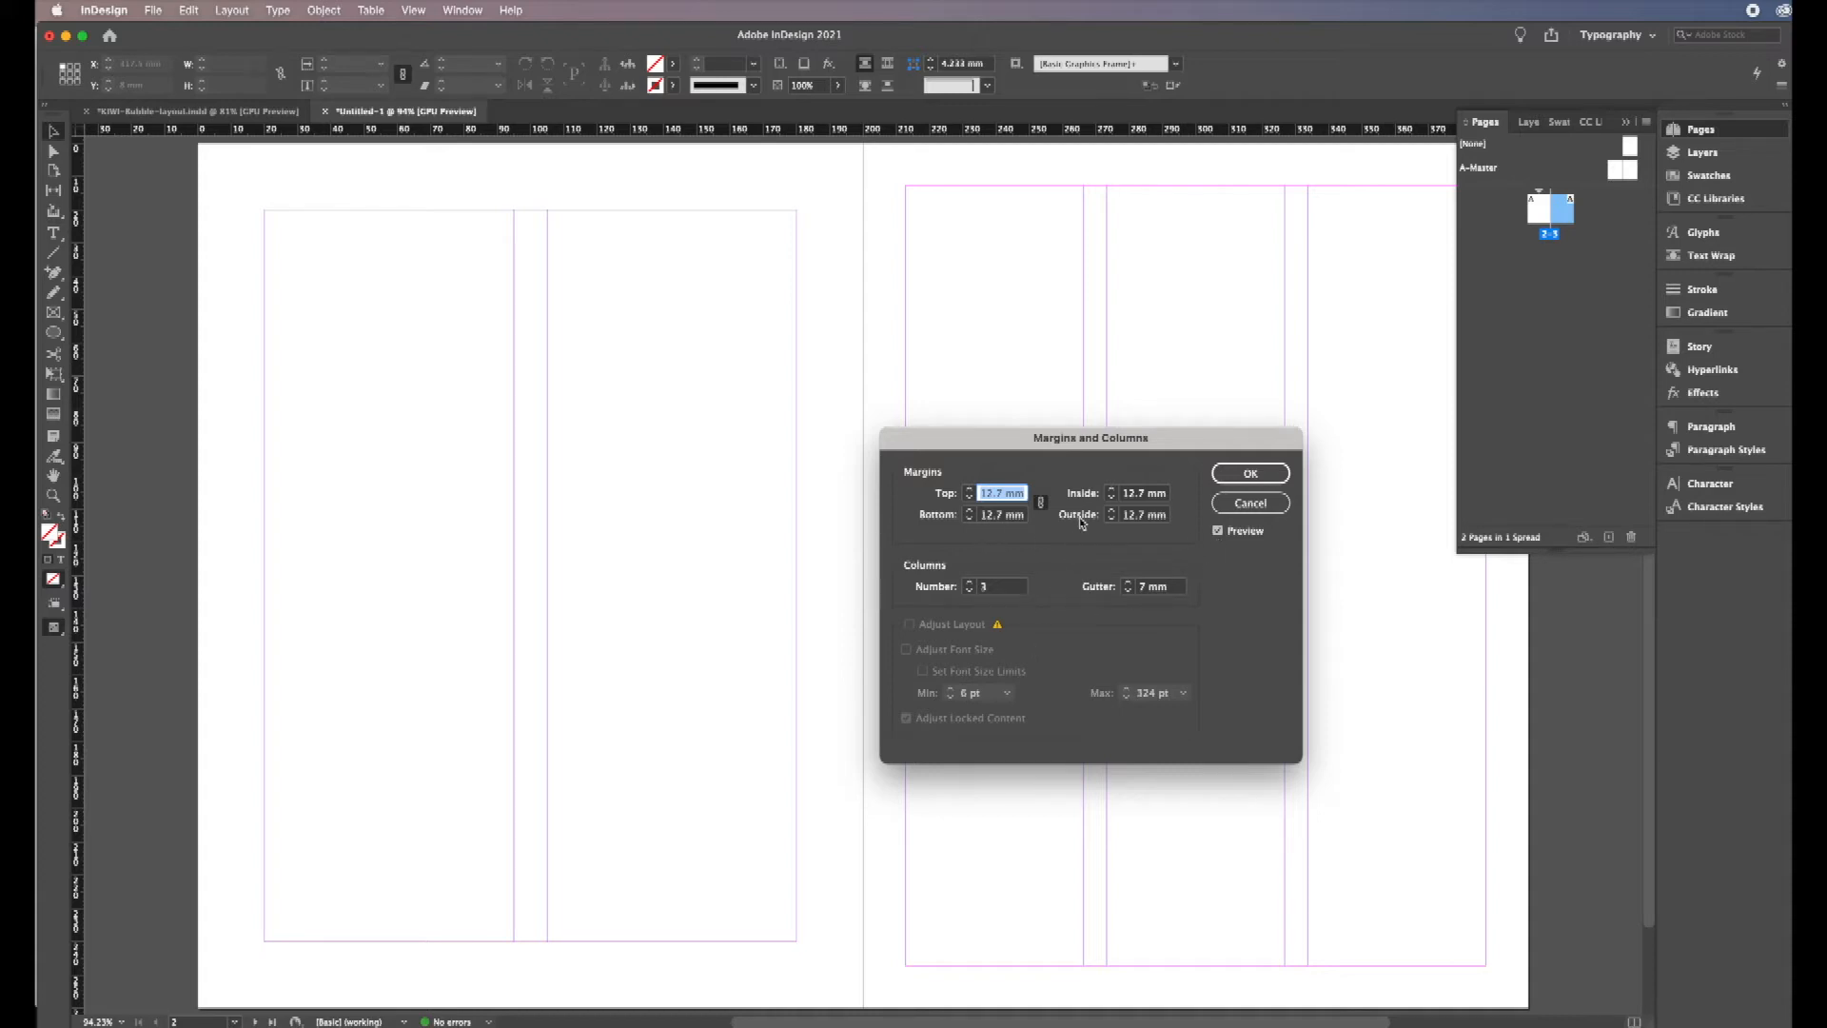
Step: Set all four margins of page 3 to 20 mm and apply the margin and column settings
text(15)
click(968, 491)
click(969, 491)
click(969, 491)
click(968, 491)
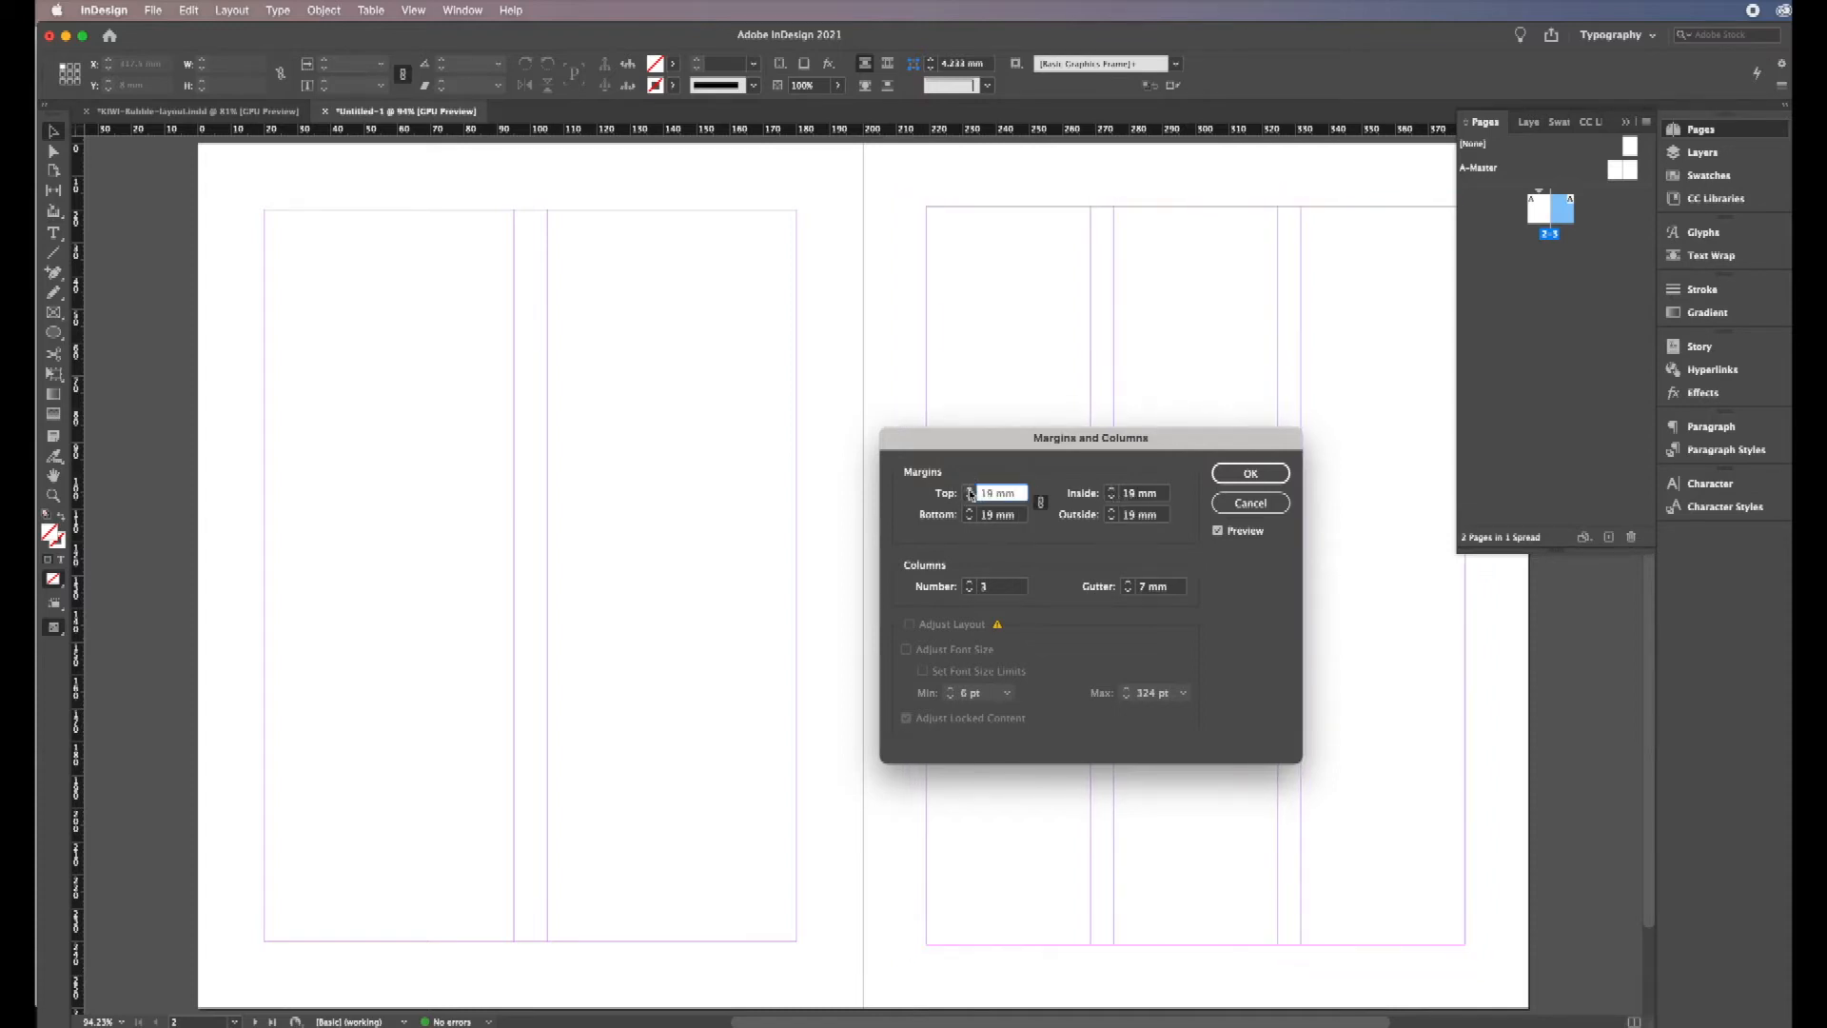
click(969, 491)
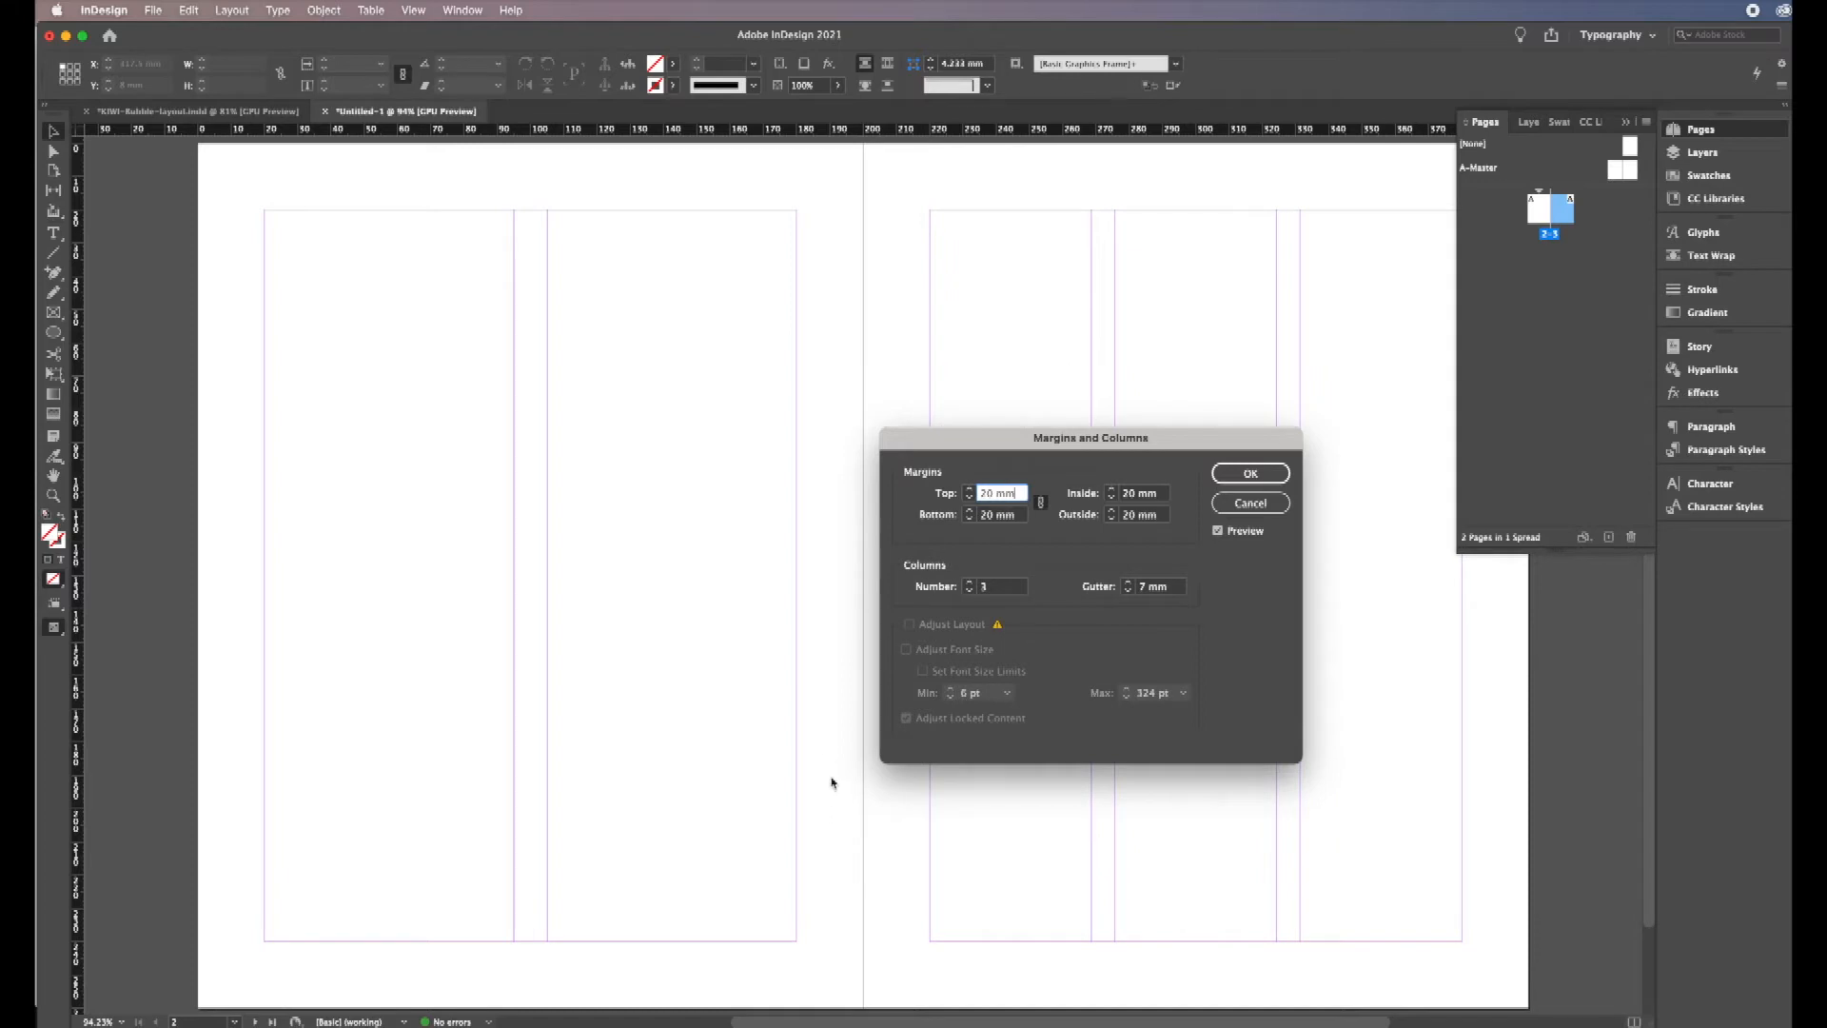
click(1244, 475)
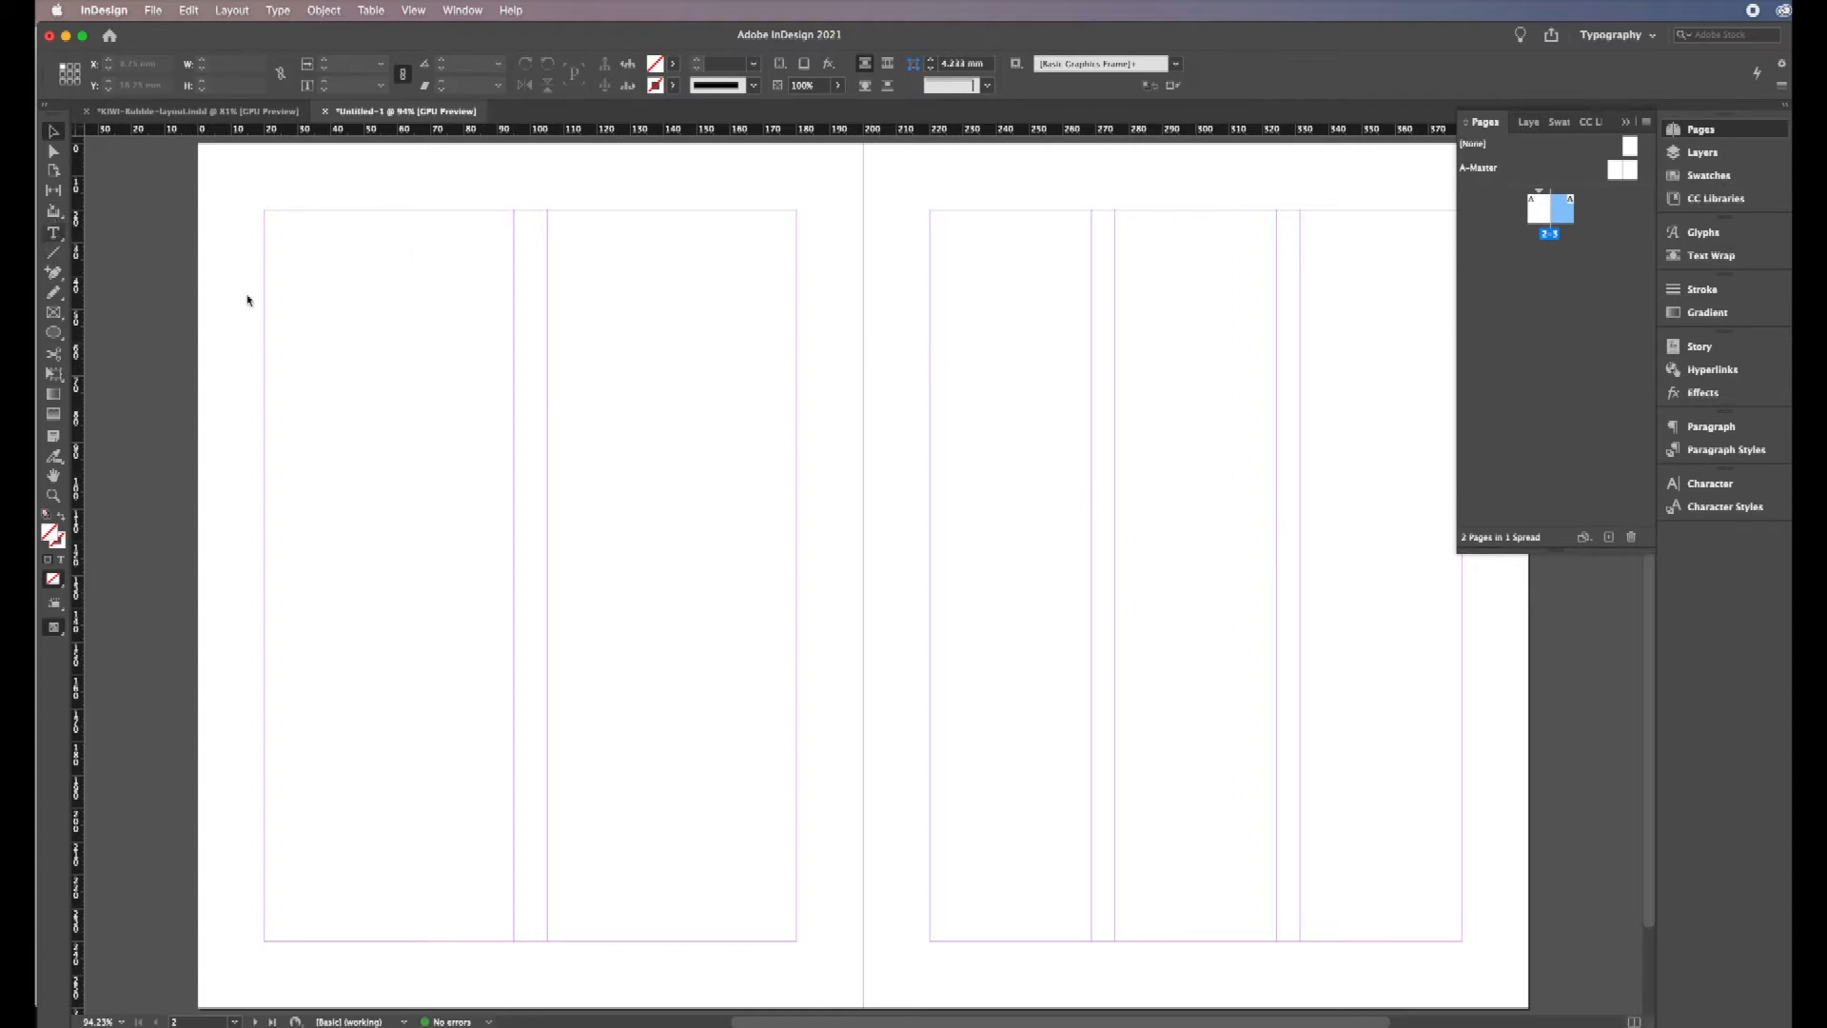
Step: Draw a text frame about 322 x 200 mm across the spread and fill it with placeholder text
key(t)
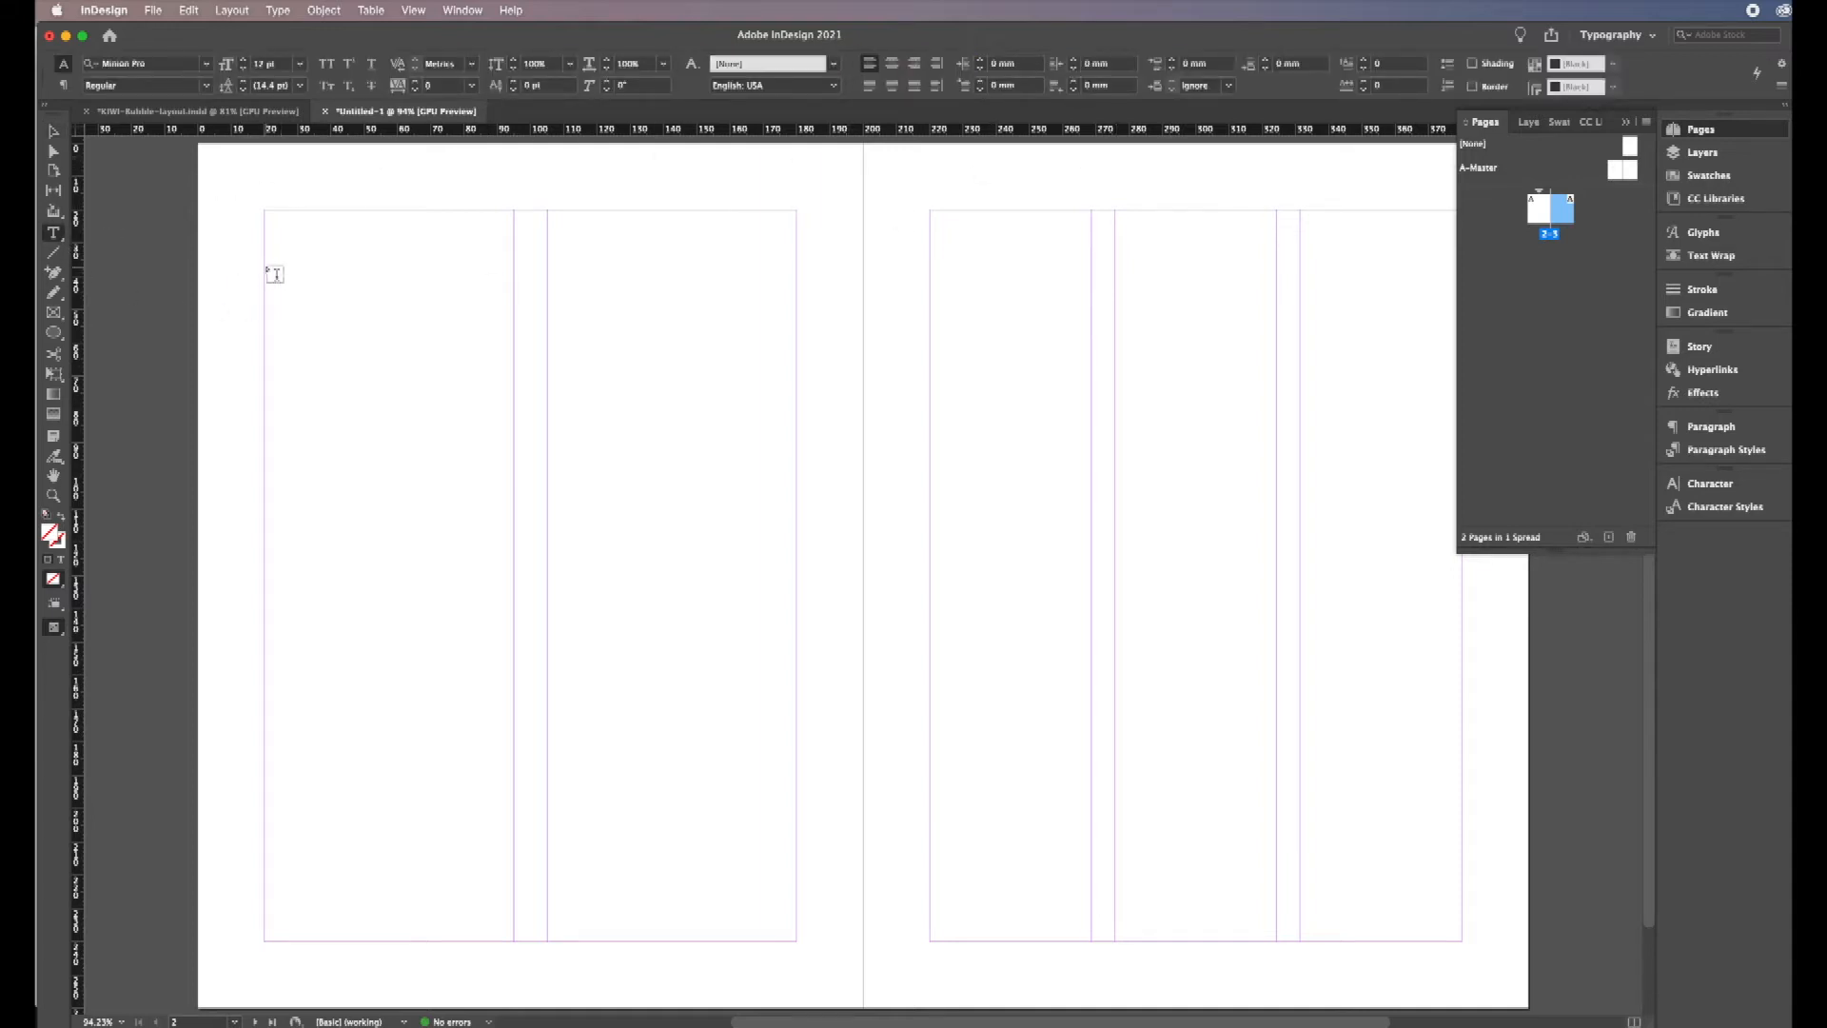
drag(266, 278, 1335, 942)
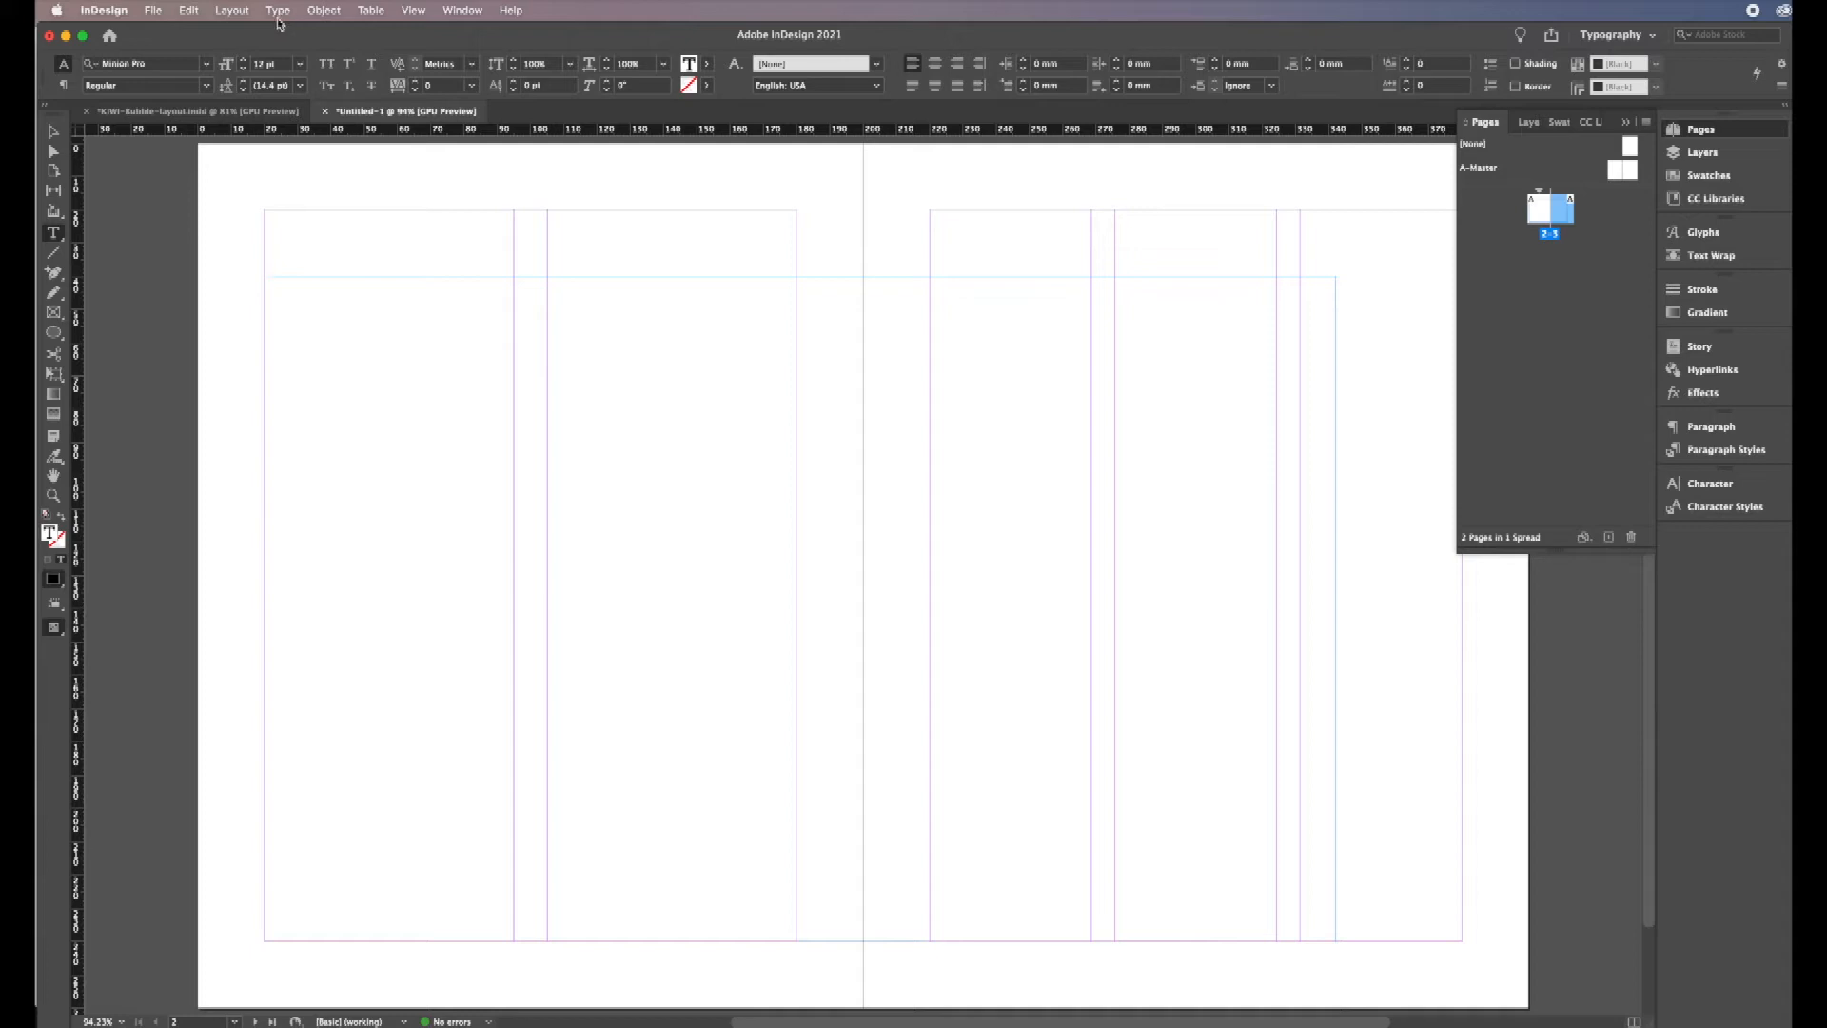
click(286, 14)
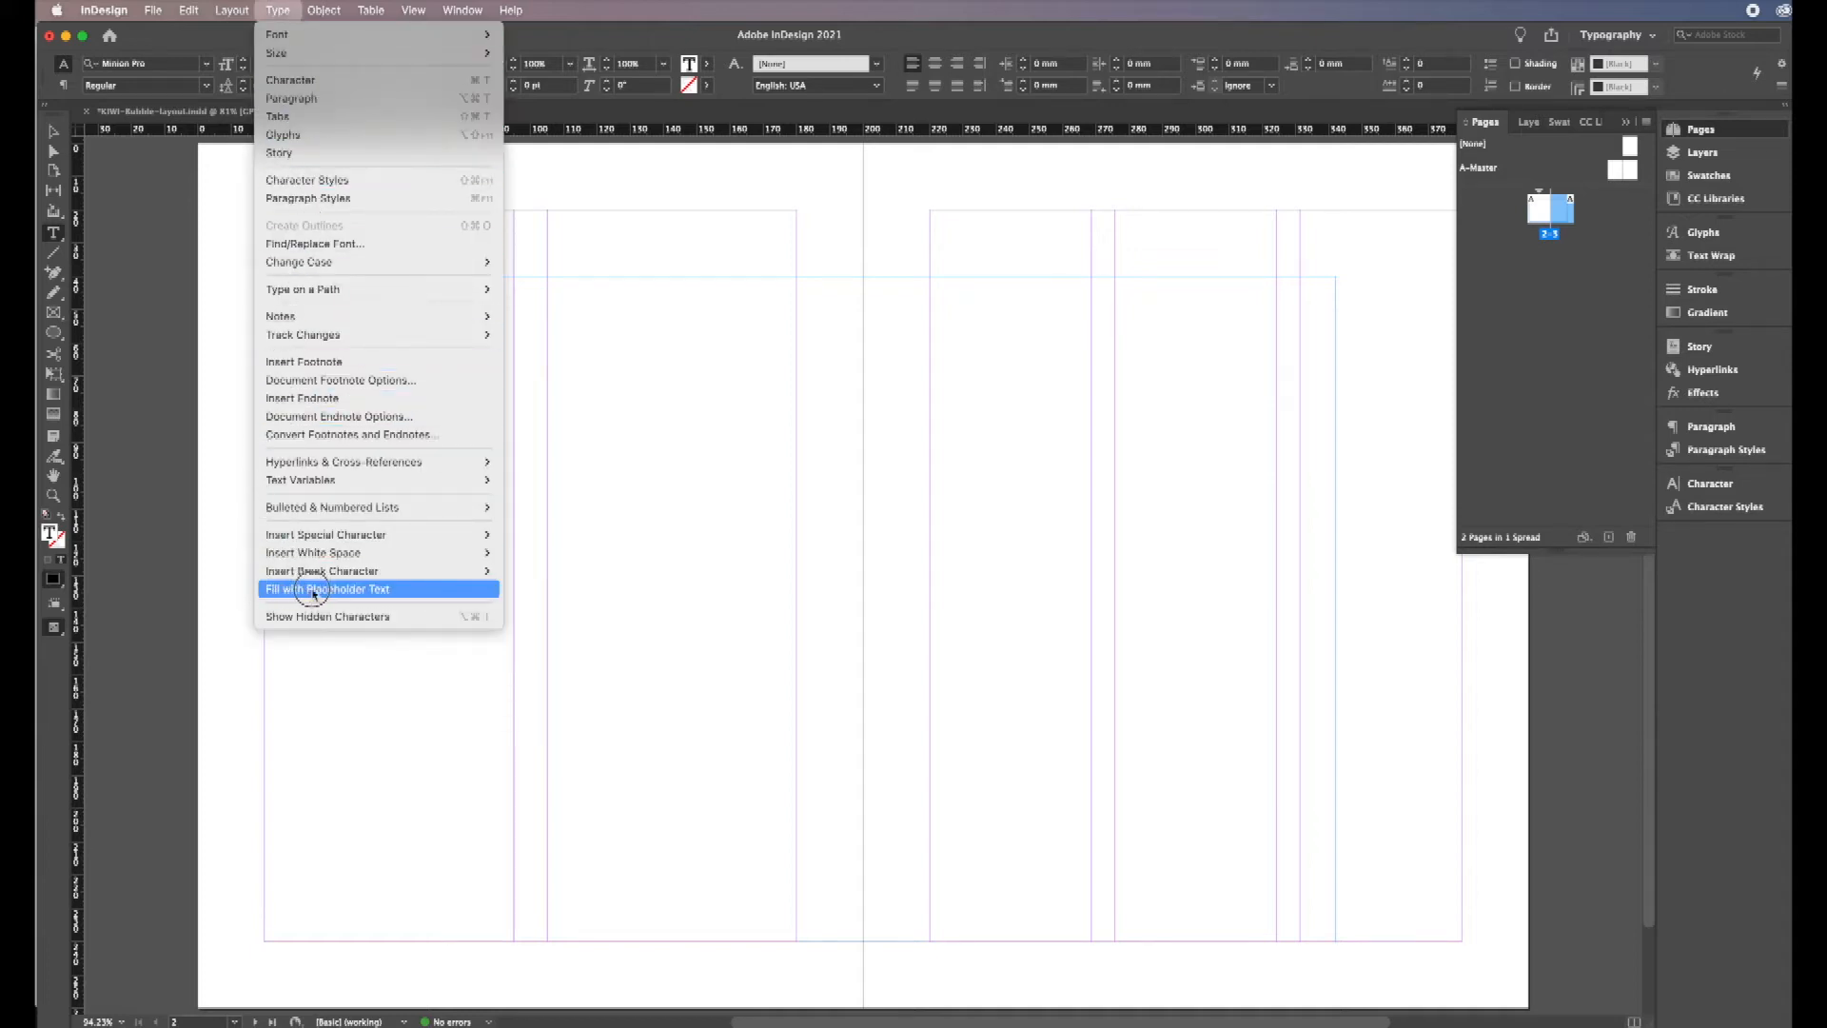
click(355, 590)
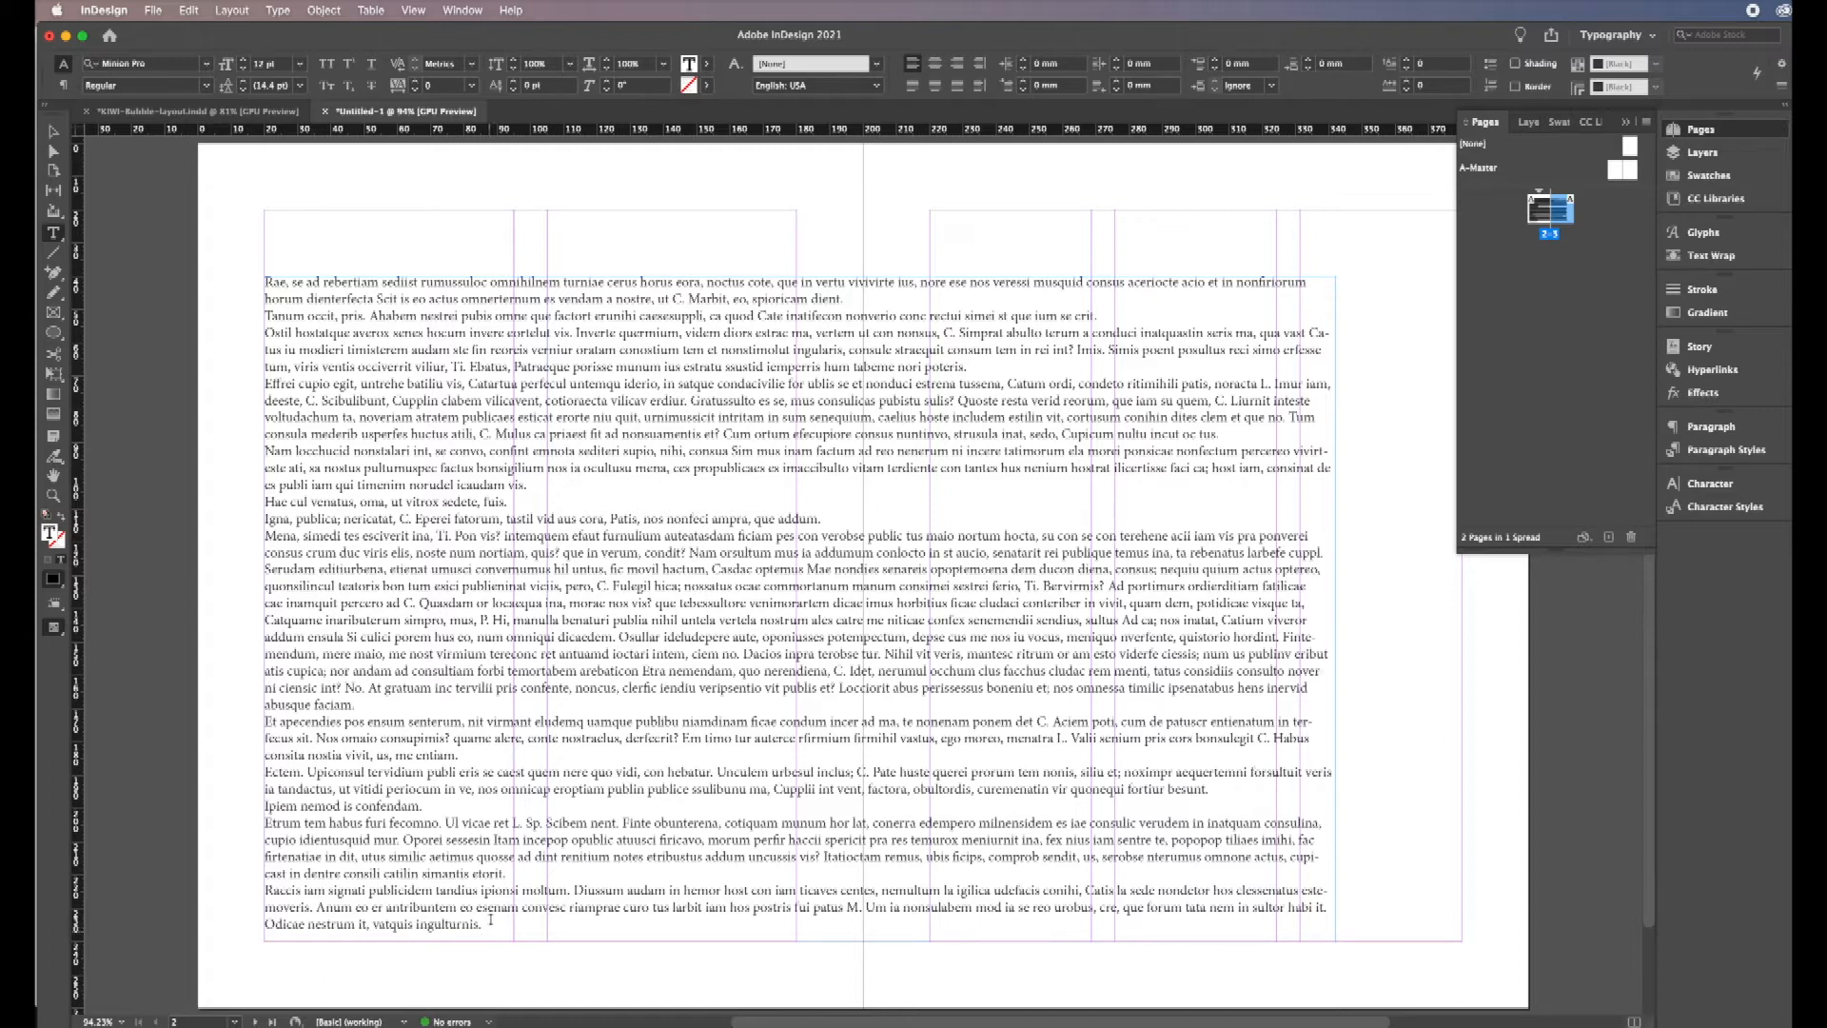
Step: Resize the text frame to about 75 x 130 mm so it fills the lower part of page 2's first column
click(47, 130)
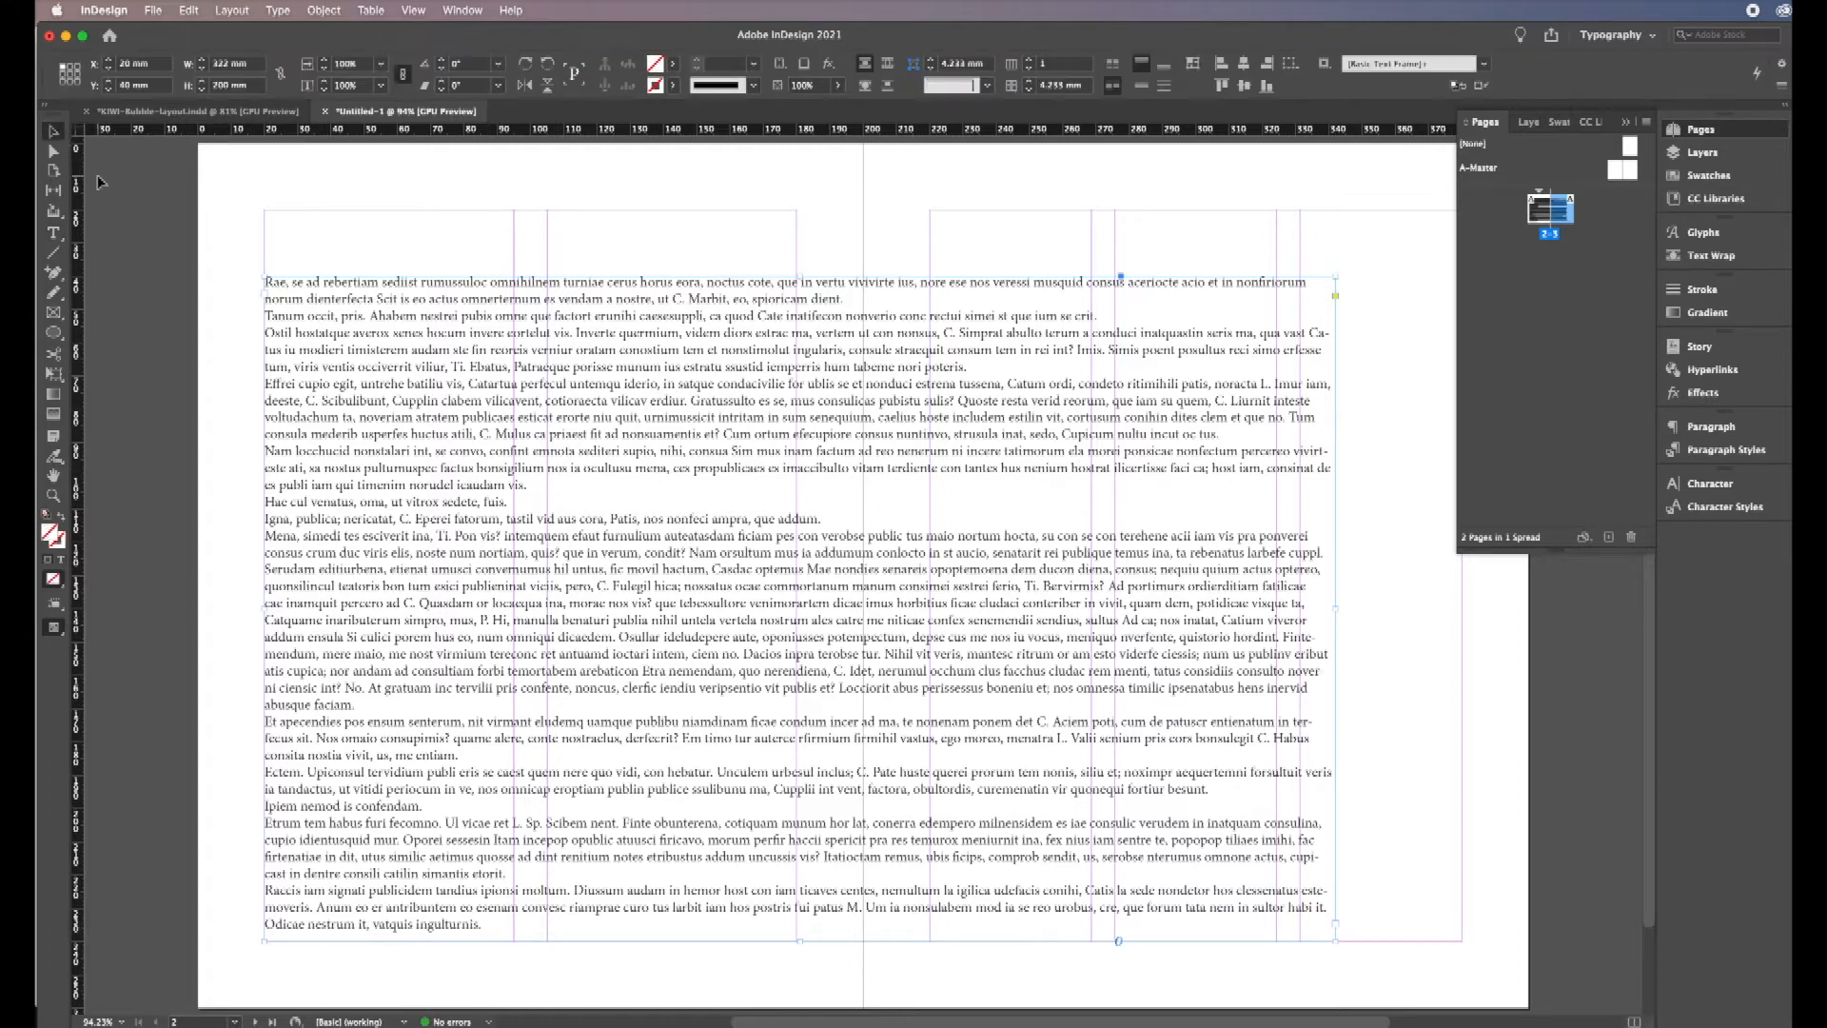
drag(1335, 938, 515, 940)
drag(390, 278, 393, 511)
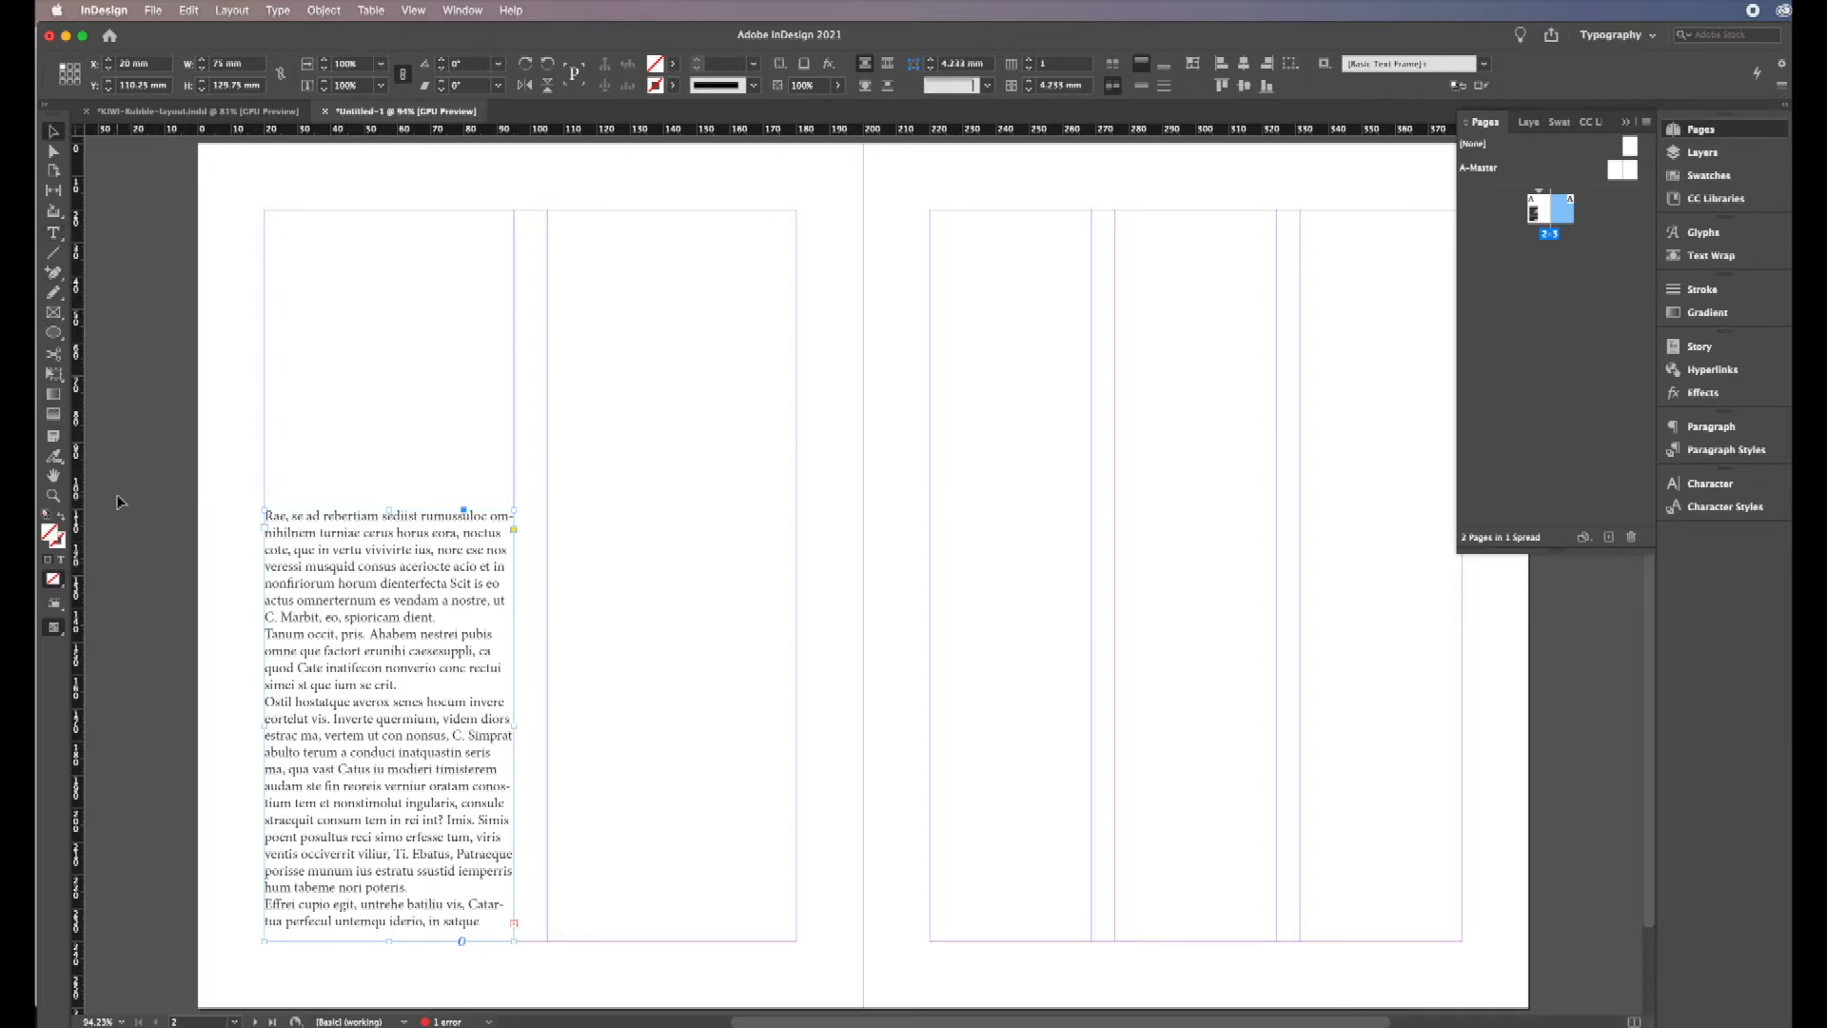
Step: Look over the character formatting options for the first-column text and display its paragraph formatting options
click(54, 234)
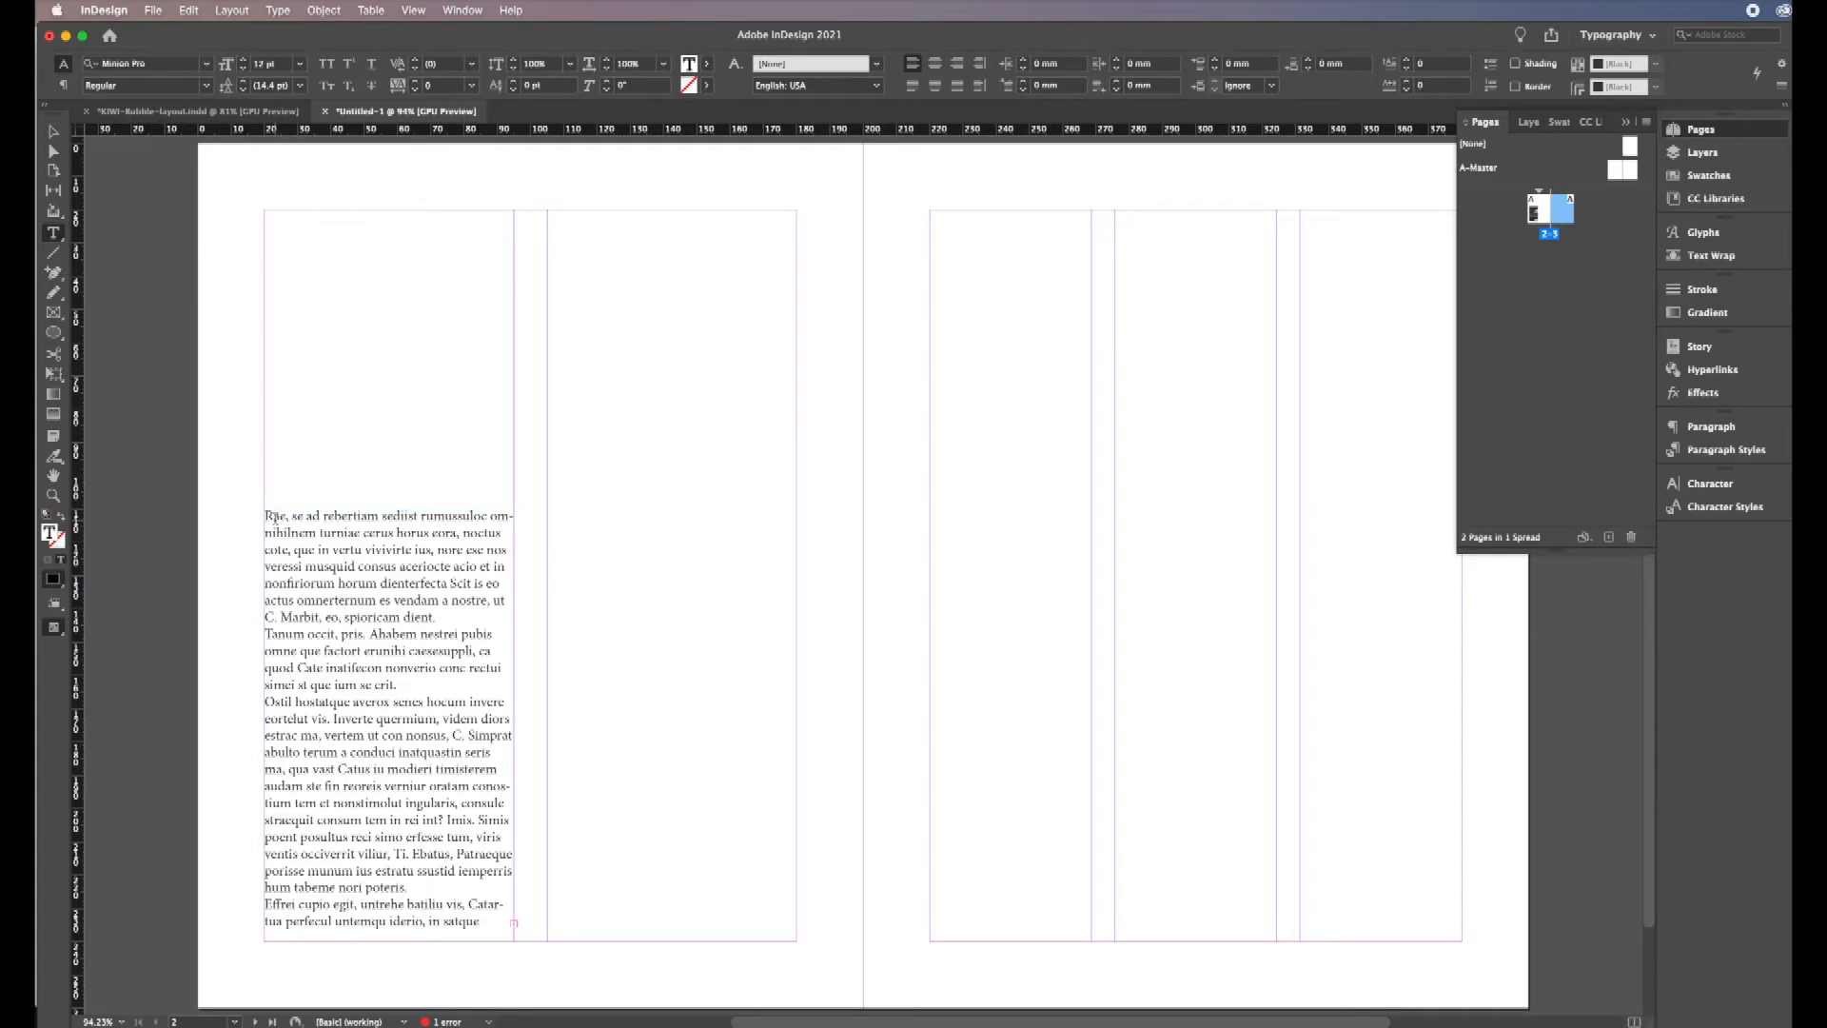
drag(275, 516, 390, 560)
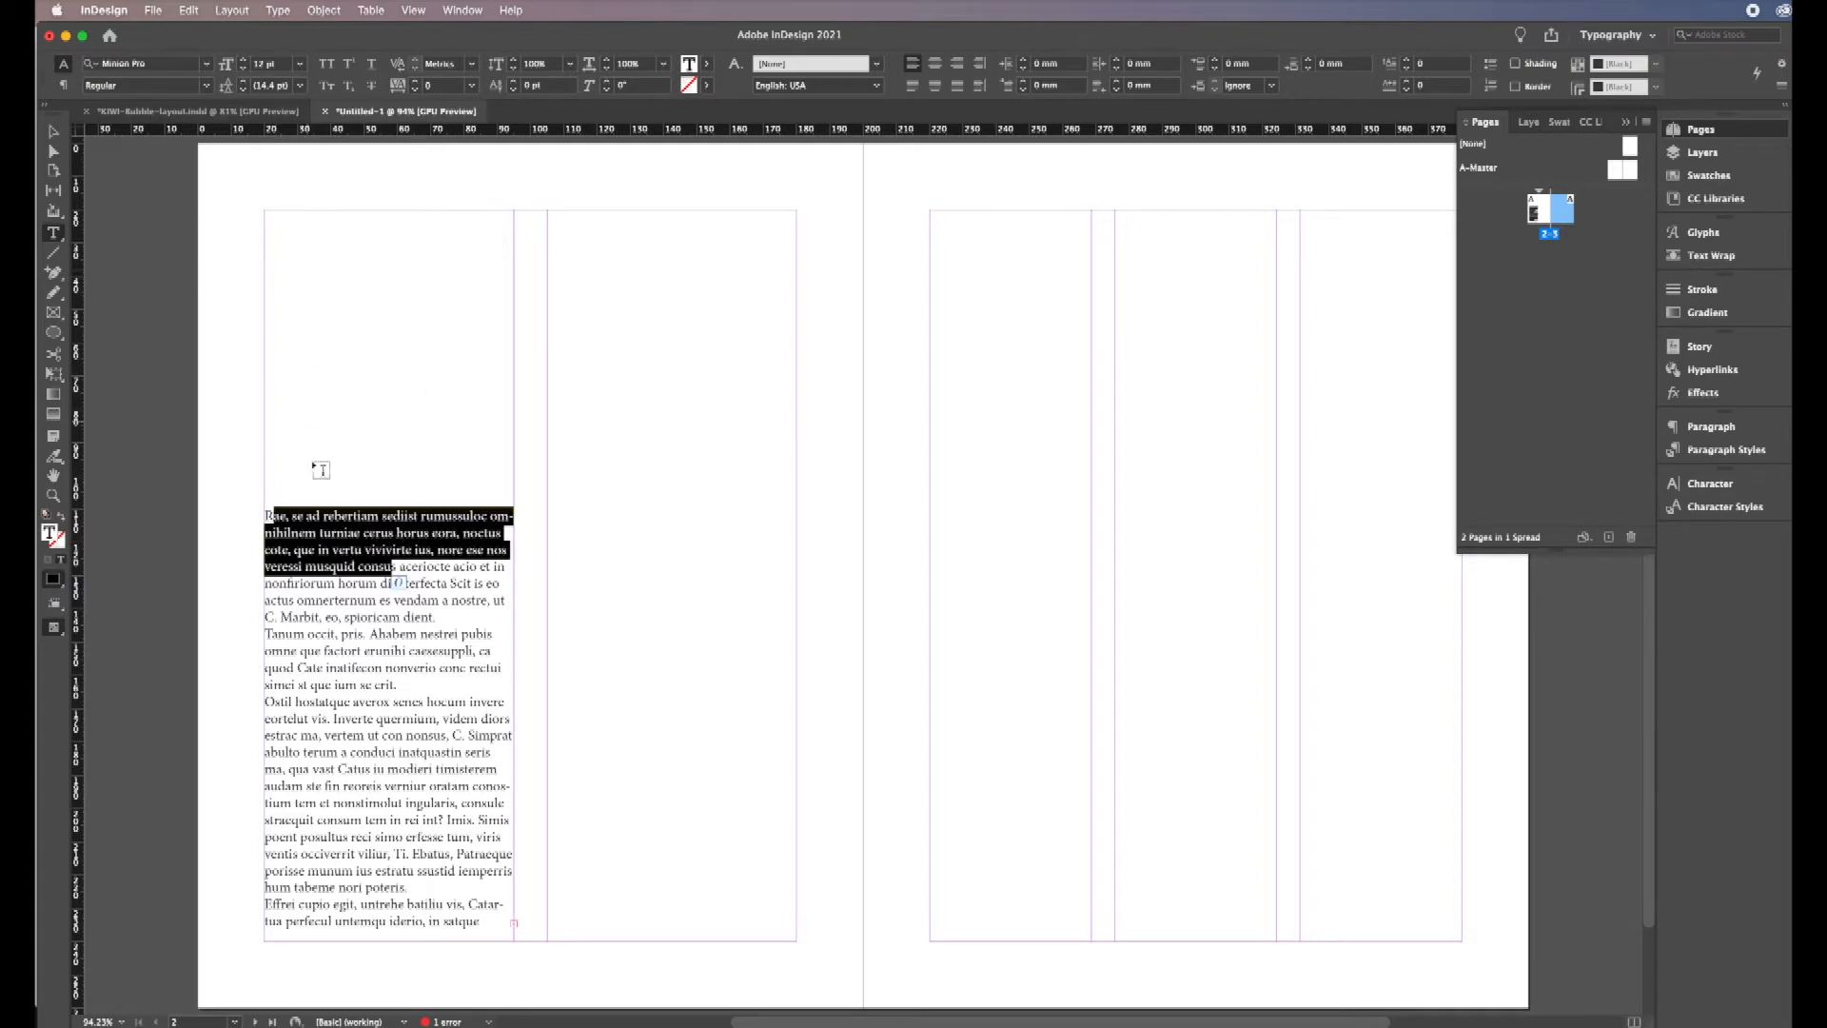
click(322, 584)
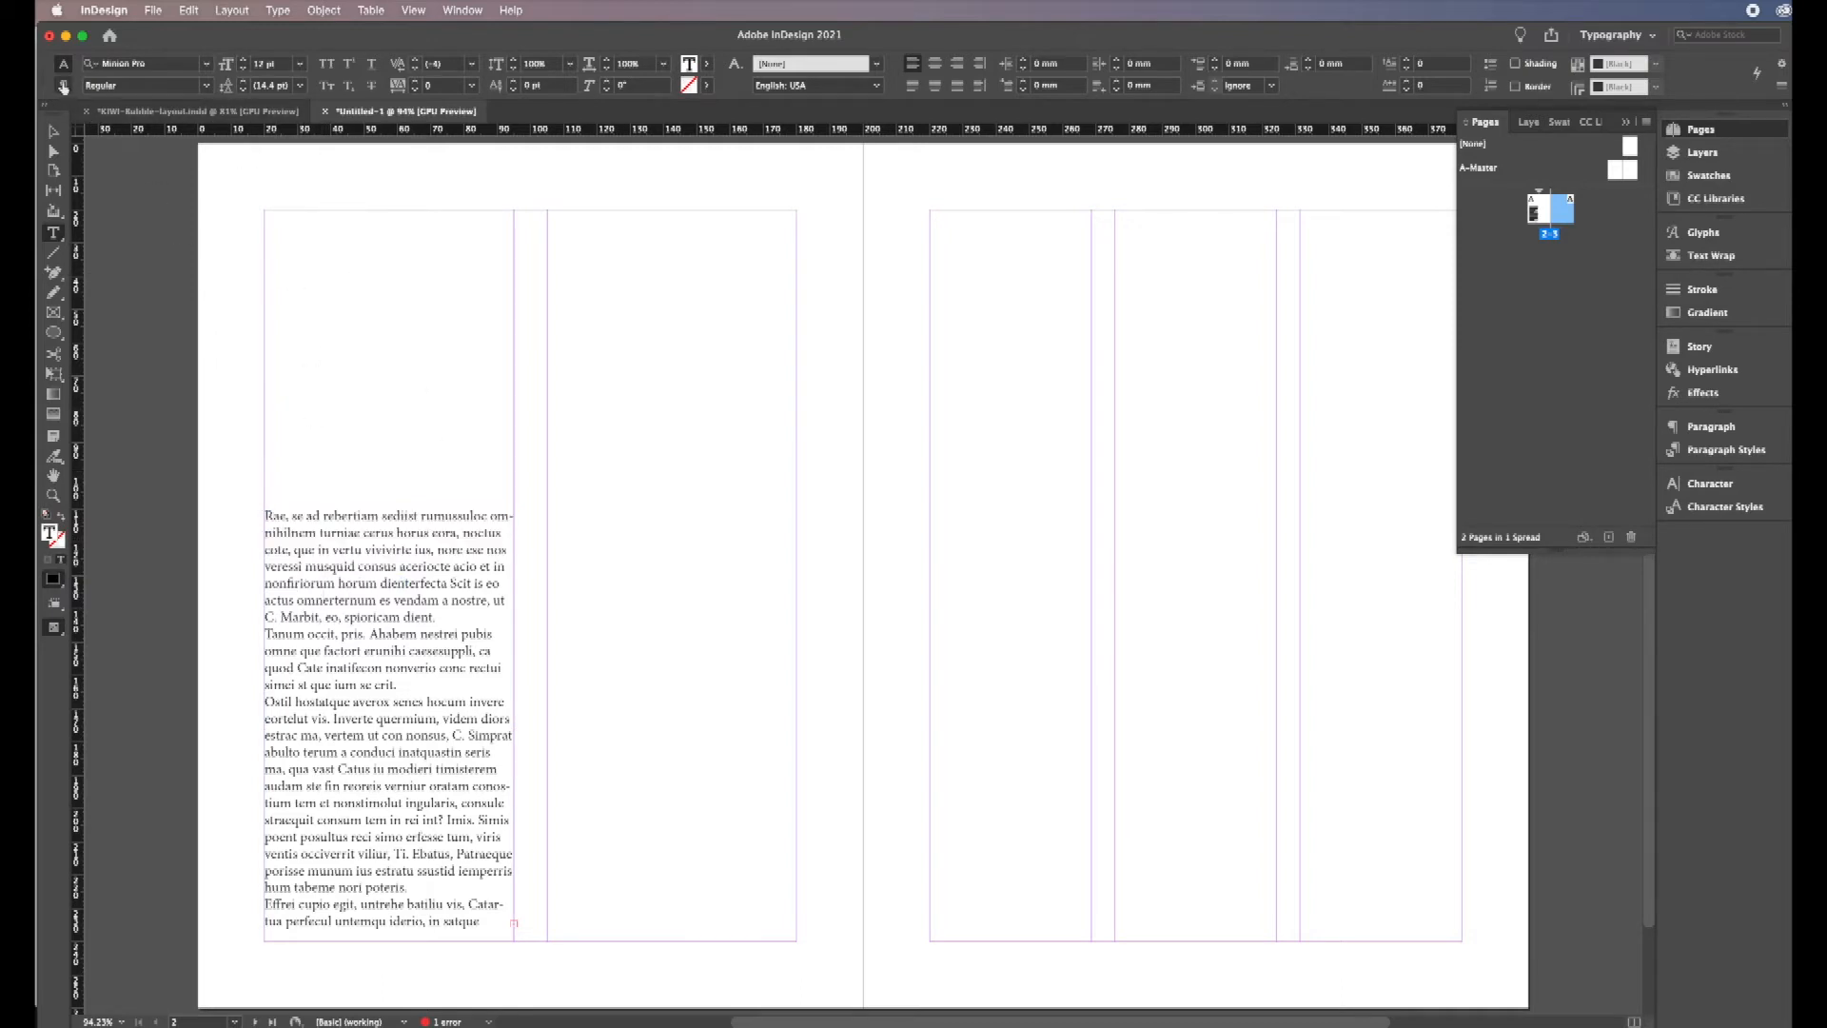
click(64, 85)
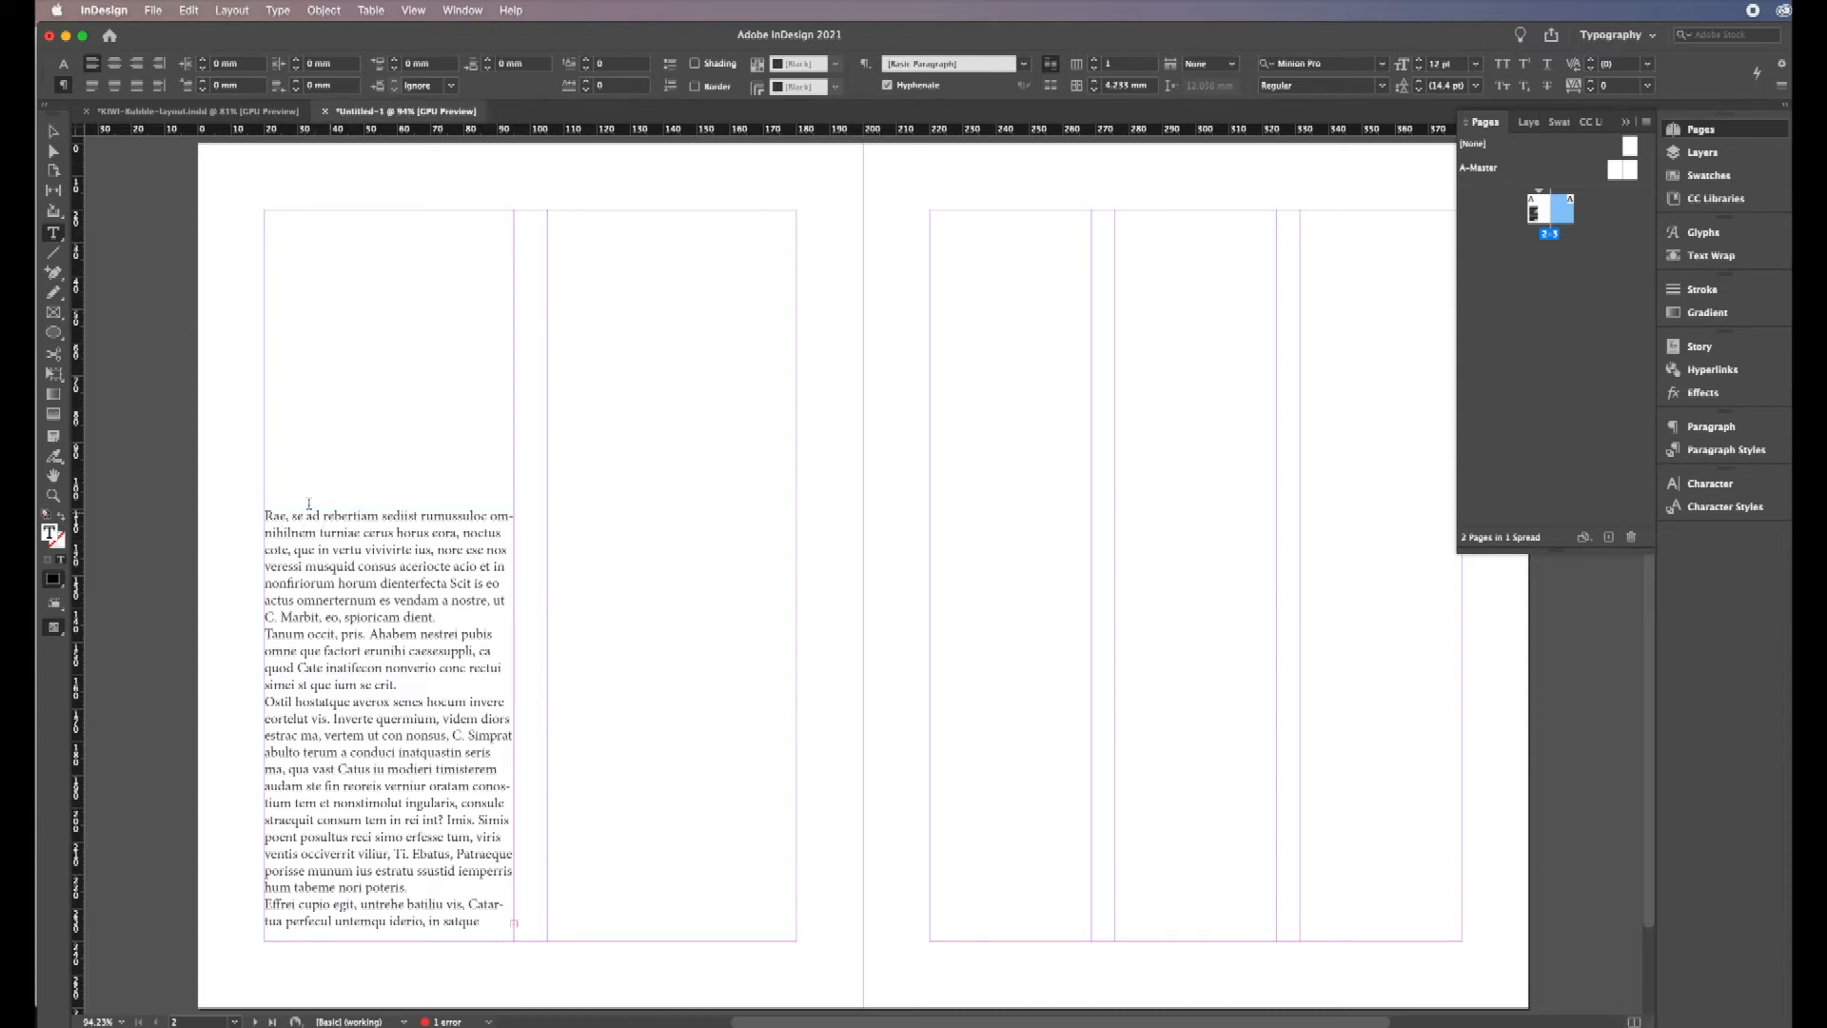
Step: Pick up the overset text from the frame in page 2's first column for placing
click(53, 131)
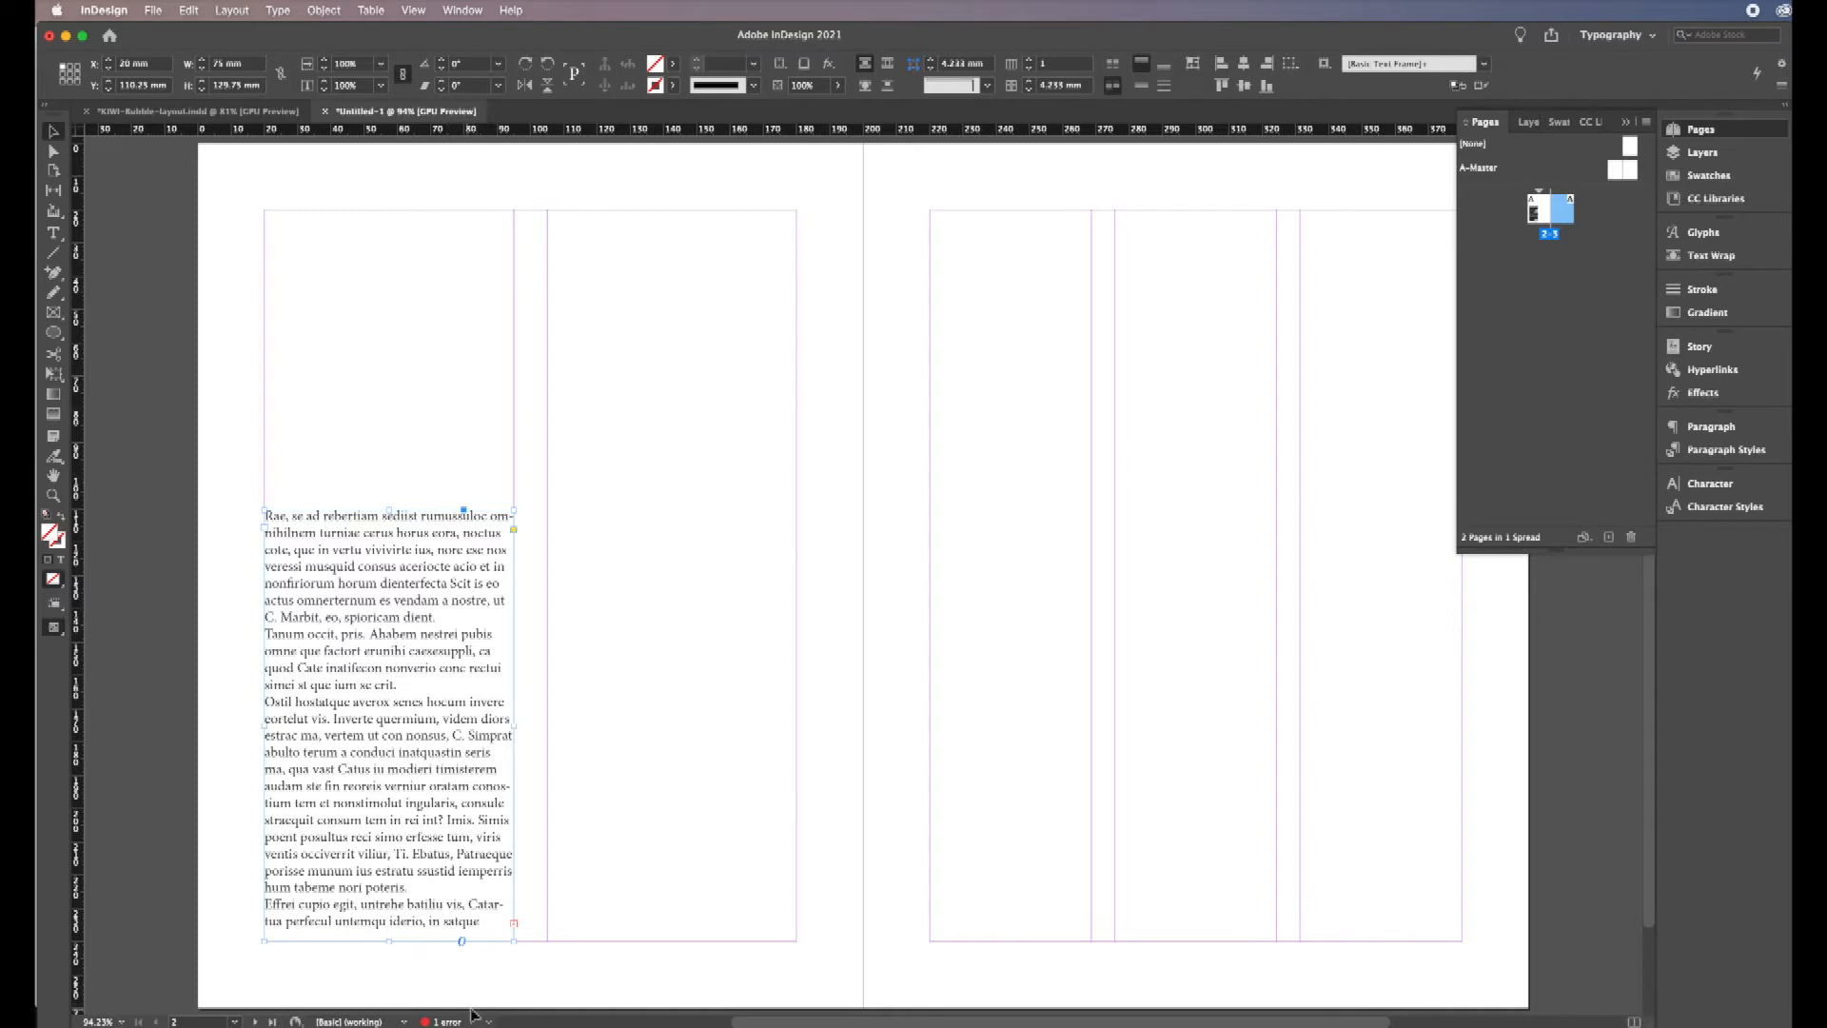
click(514, 927)
Step: Try flowing the overset text into a frame about 75 x 154 mm in page 2's second column, and undo it
click(569, 413)
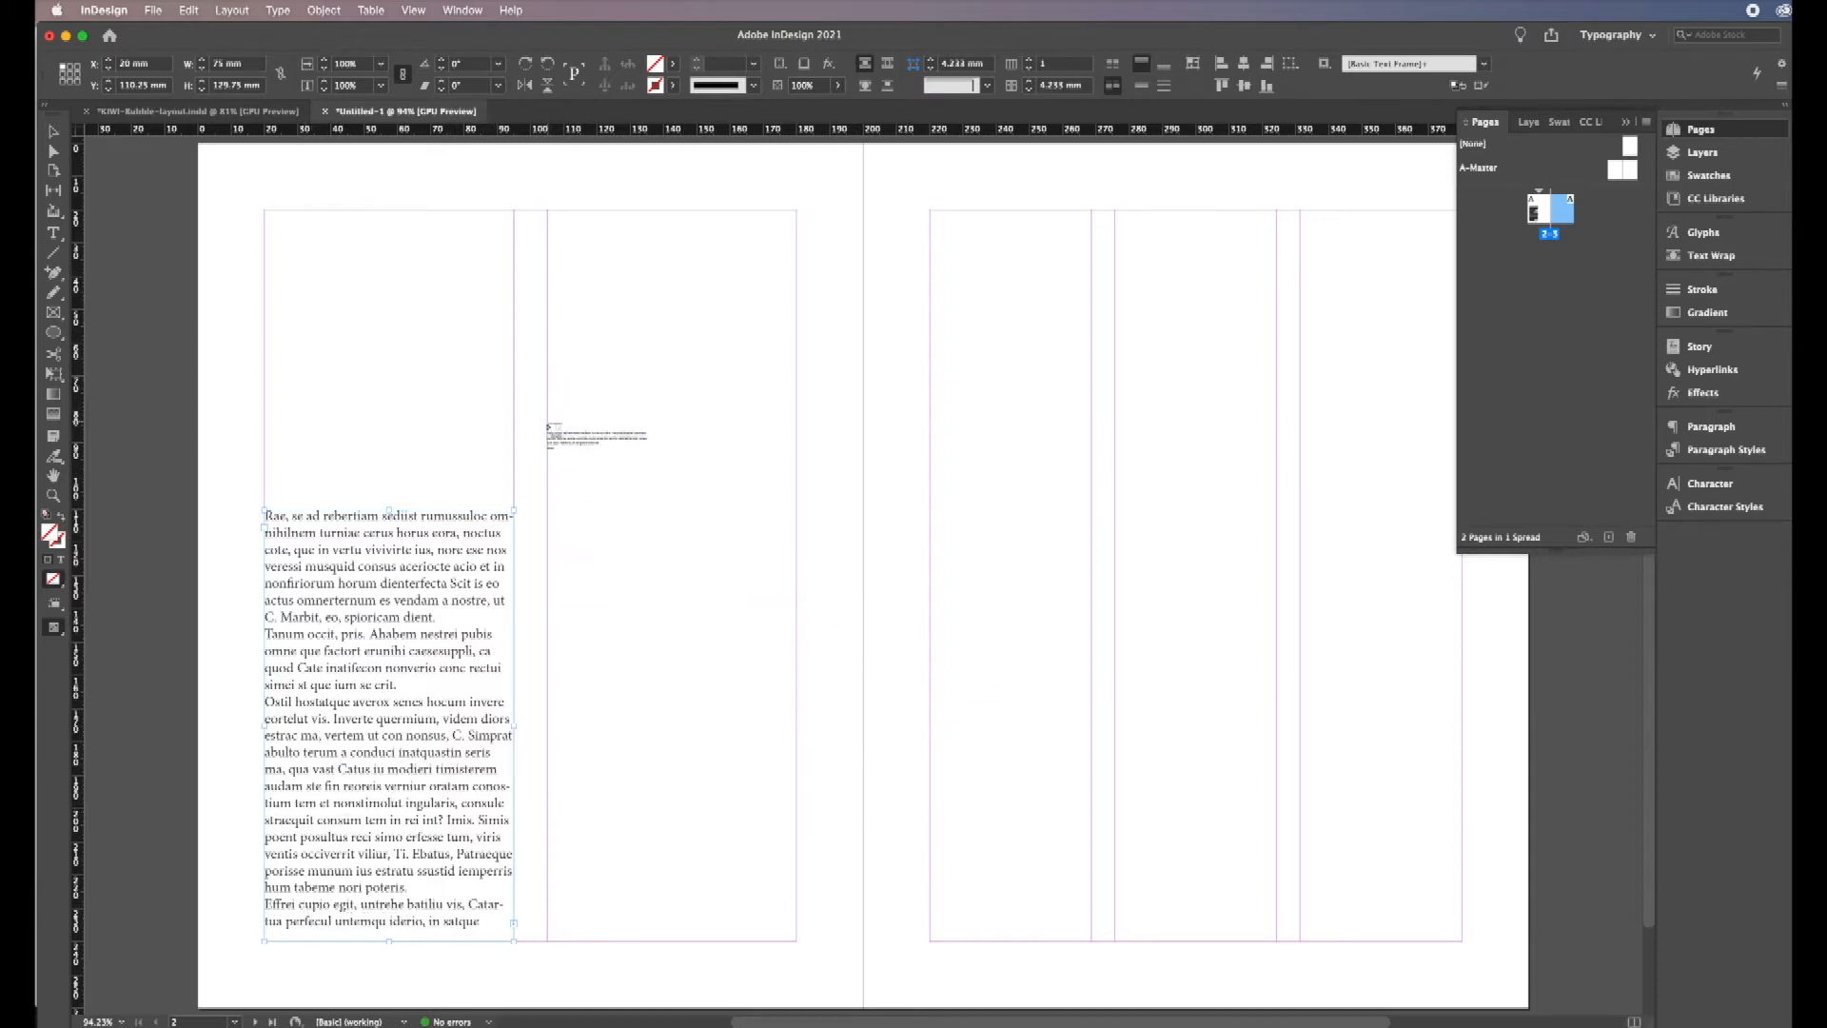
drag(551, 431, 798, 942)
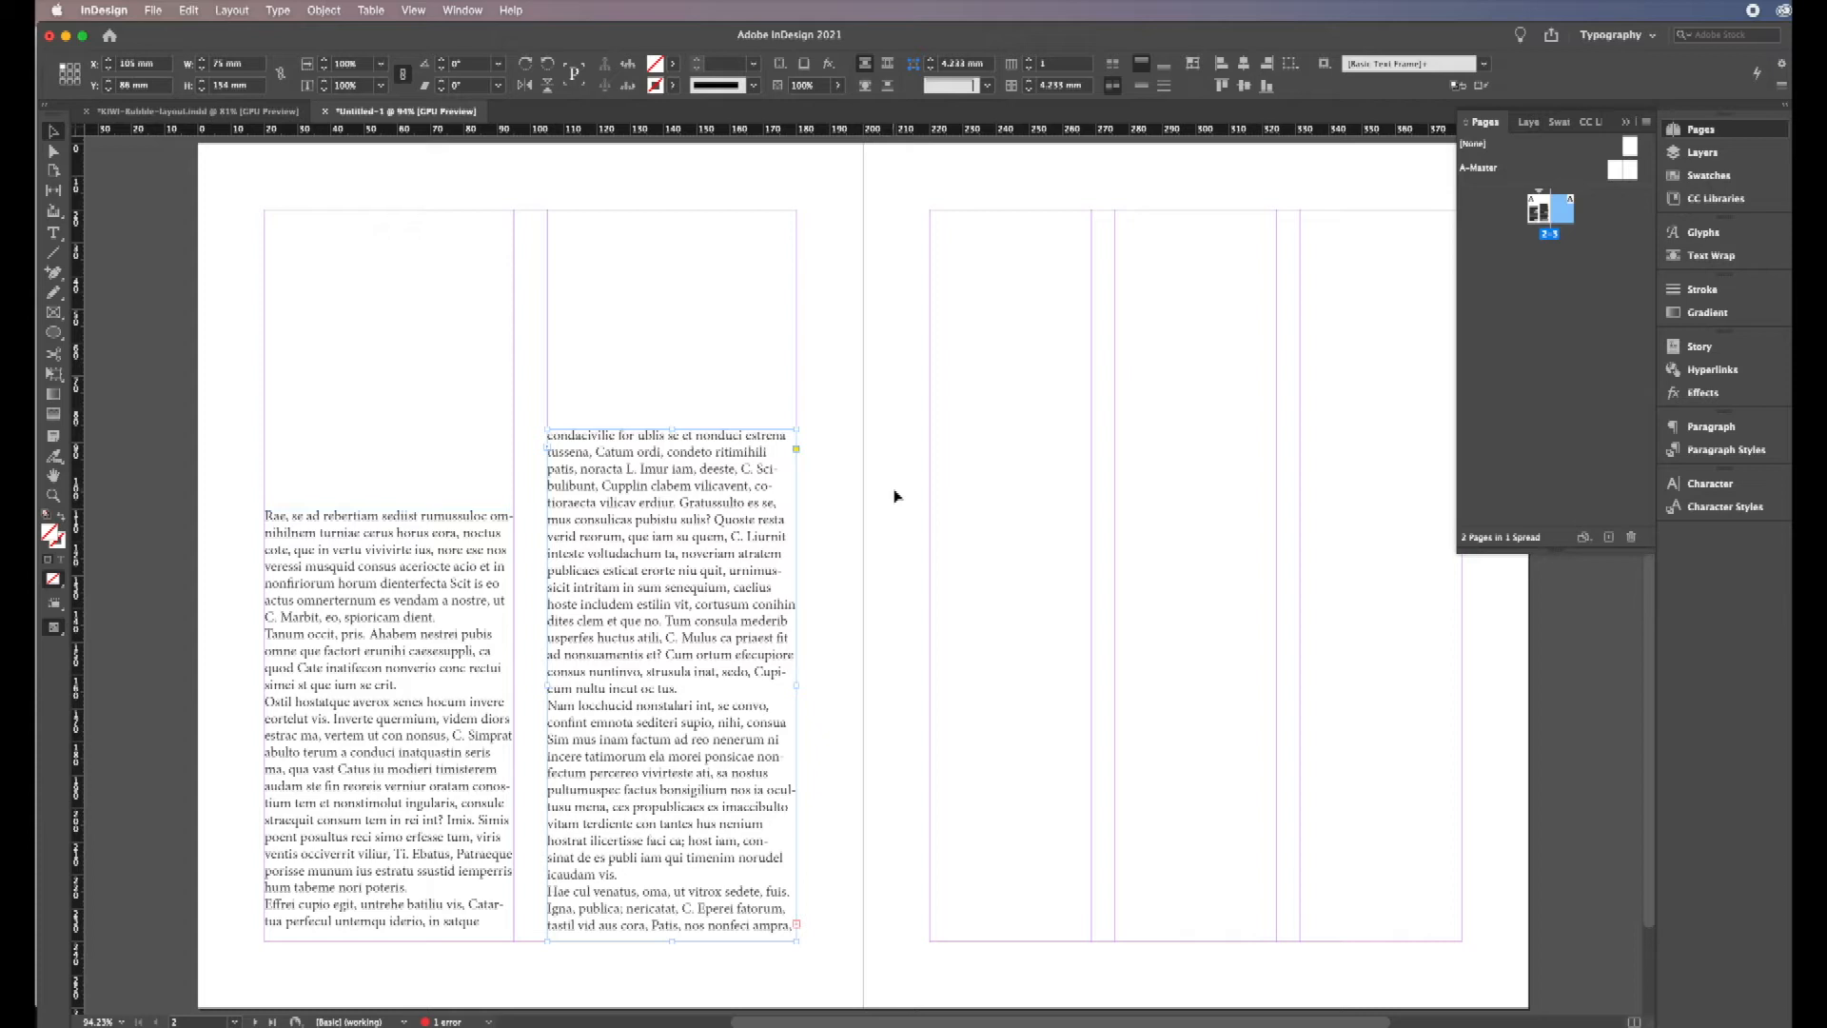
key(super+z)
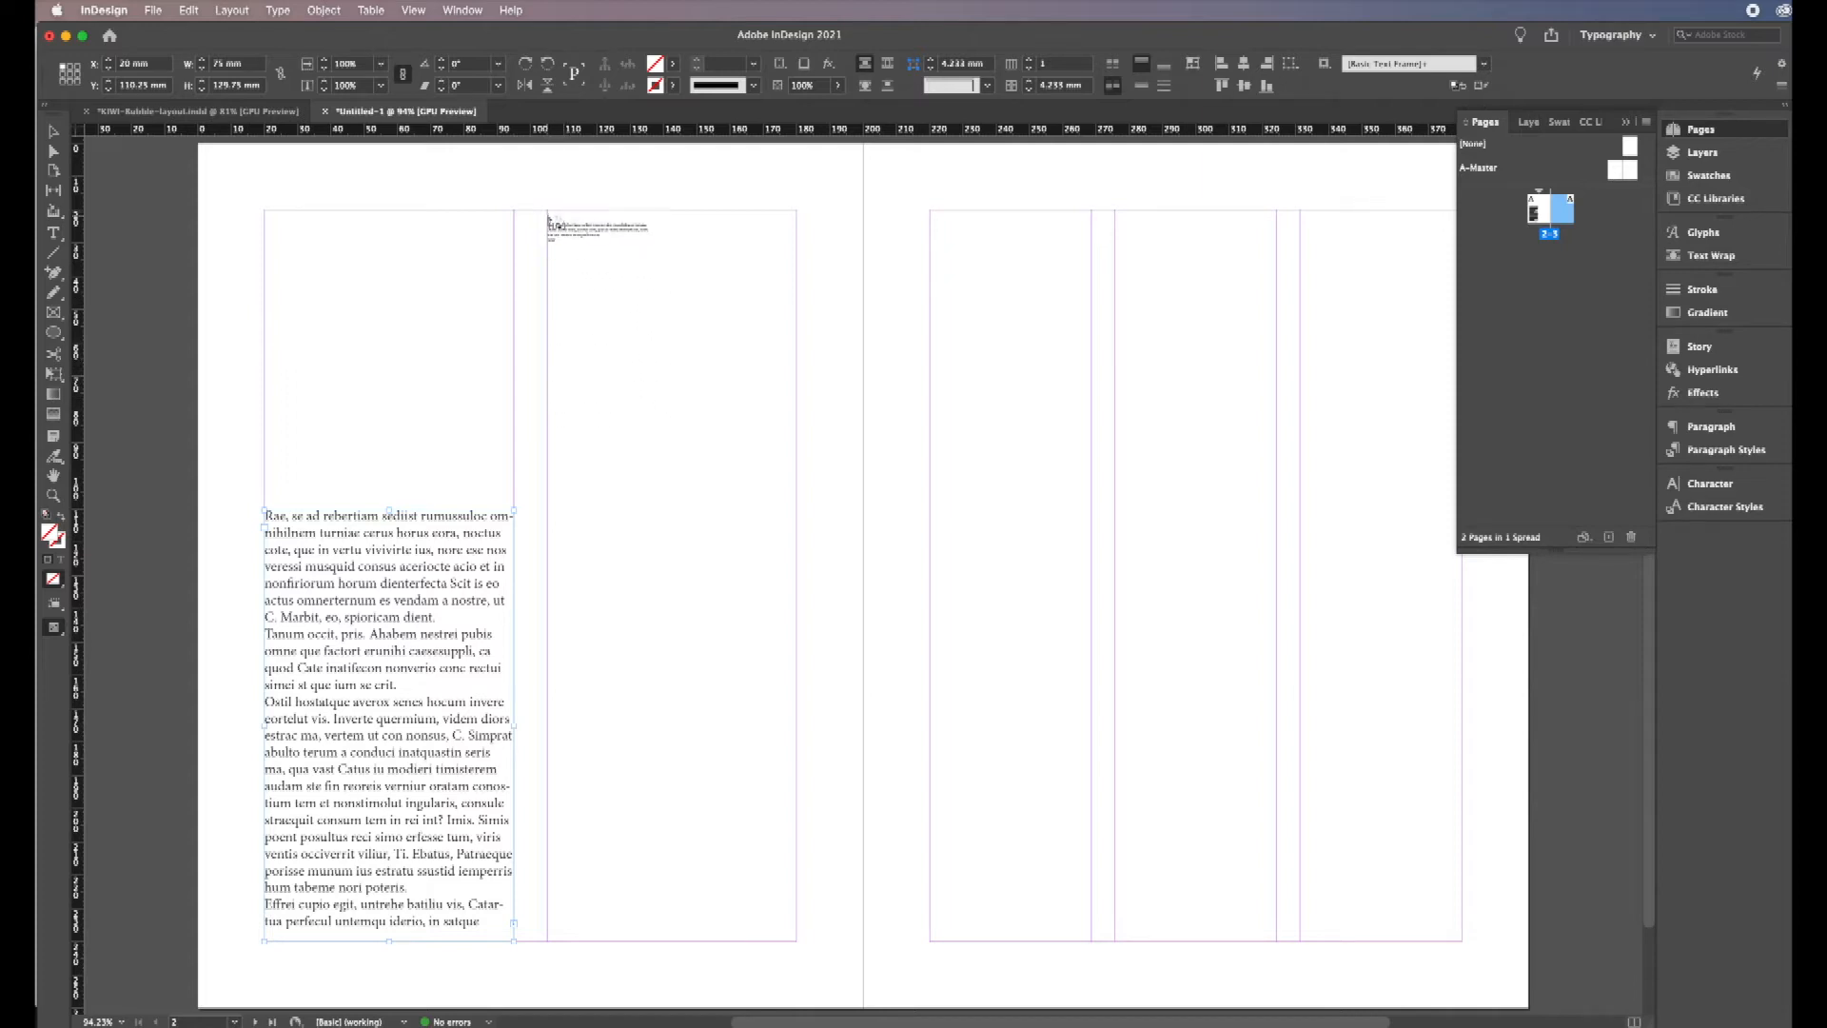
Step: Autoflow the overset text through page 2's second column and page 3's columns, and place the text cursor in the story's first line
shift+click(548, 221)
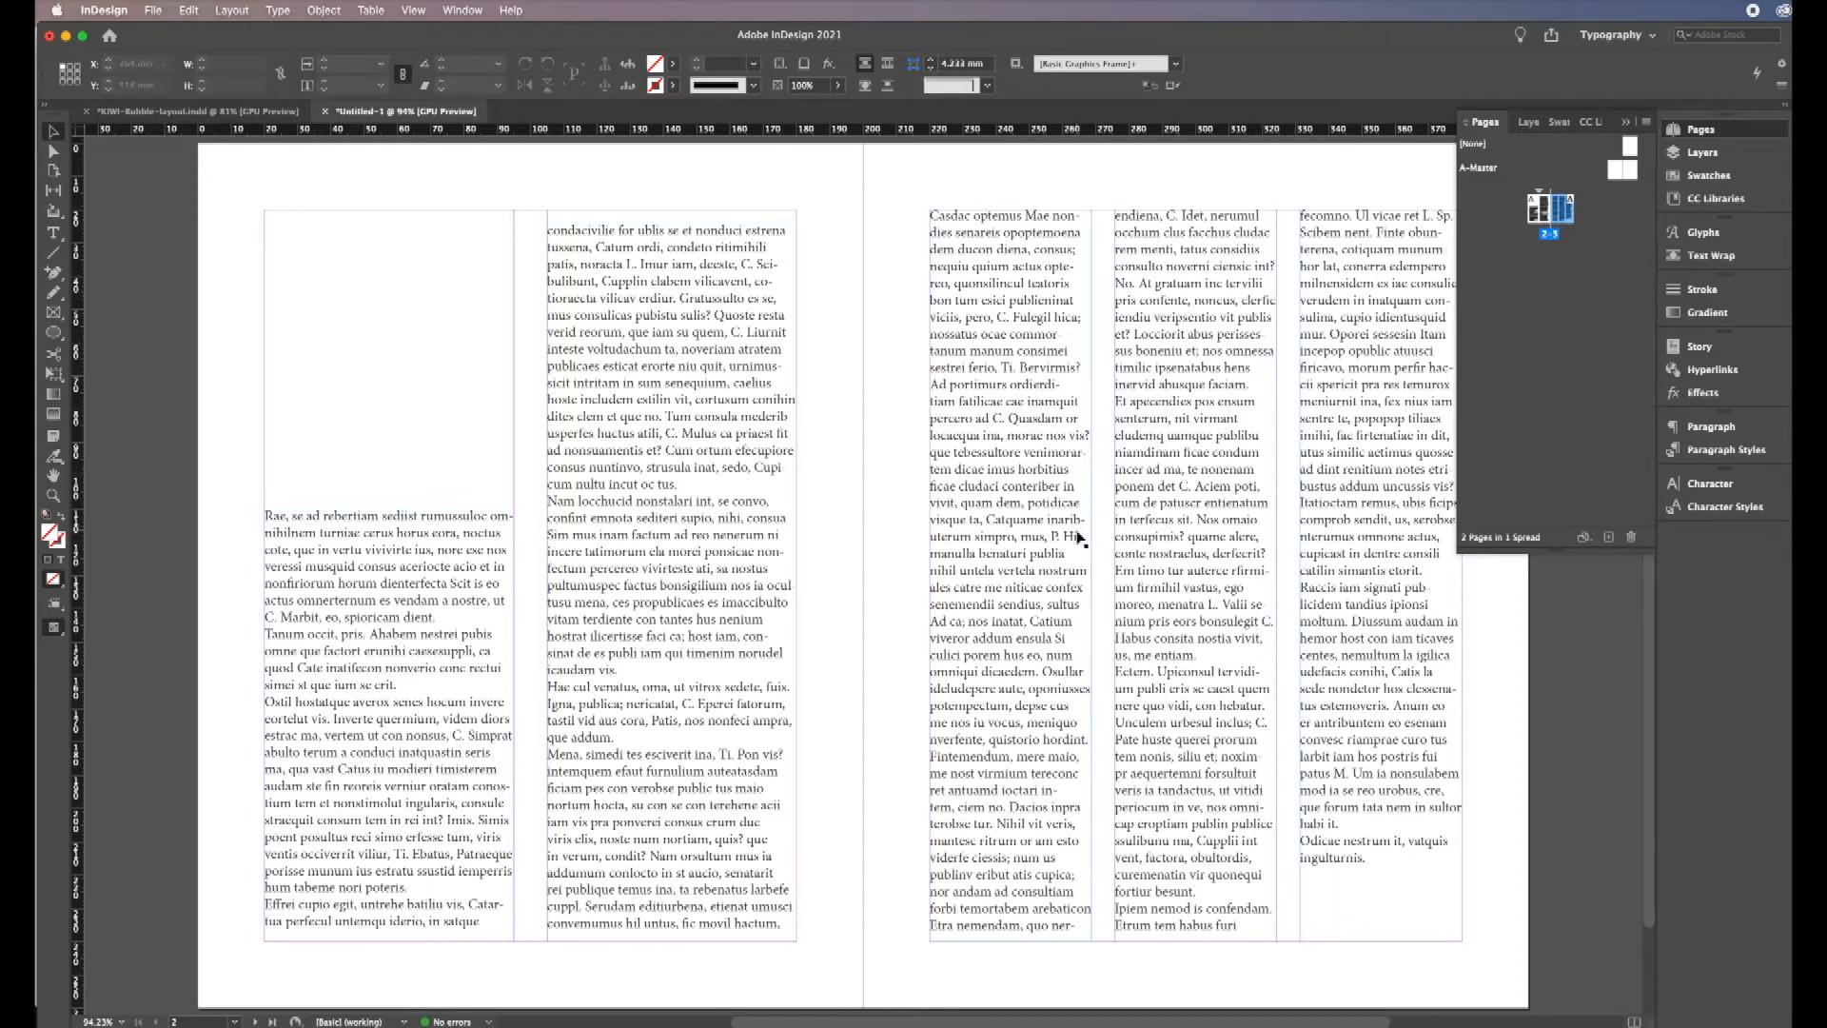
click(272, 535)
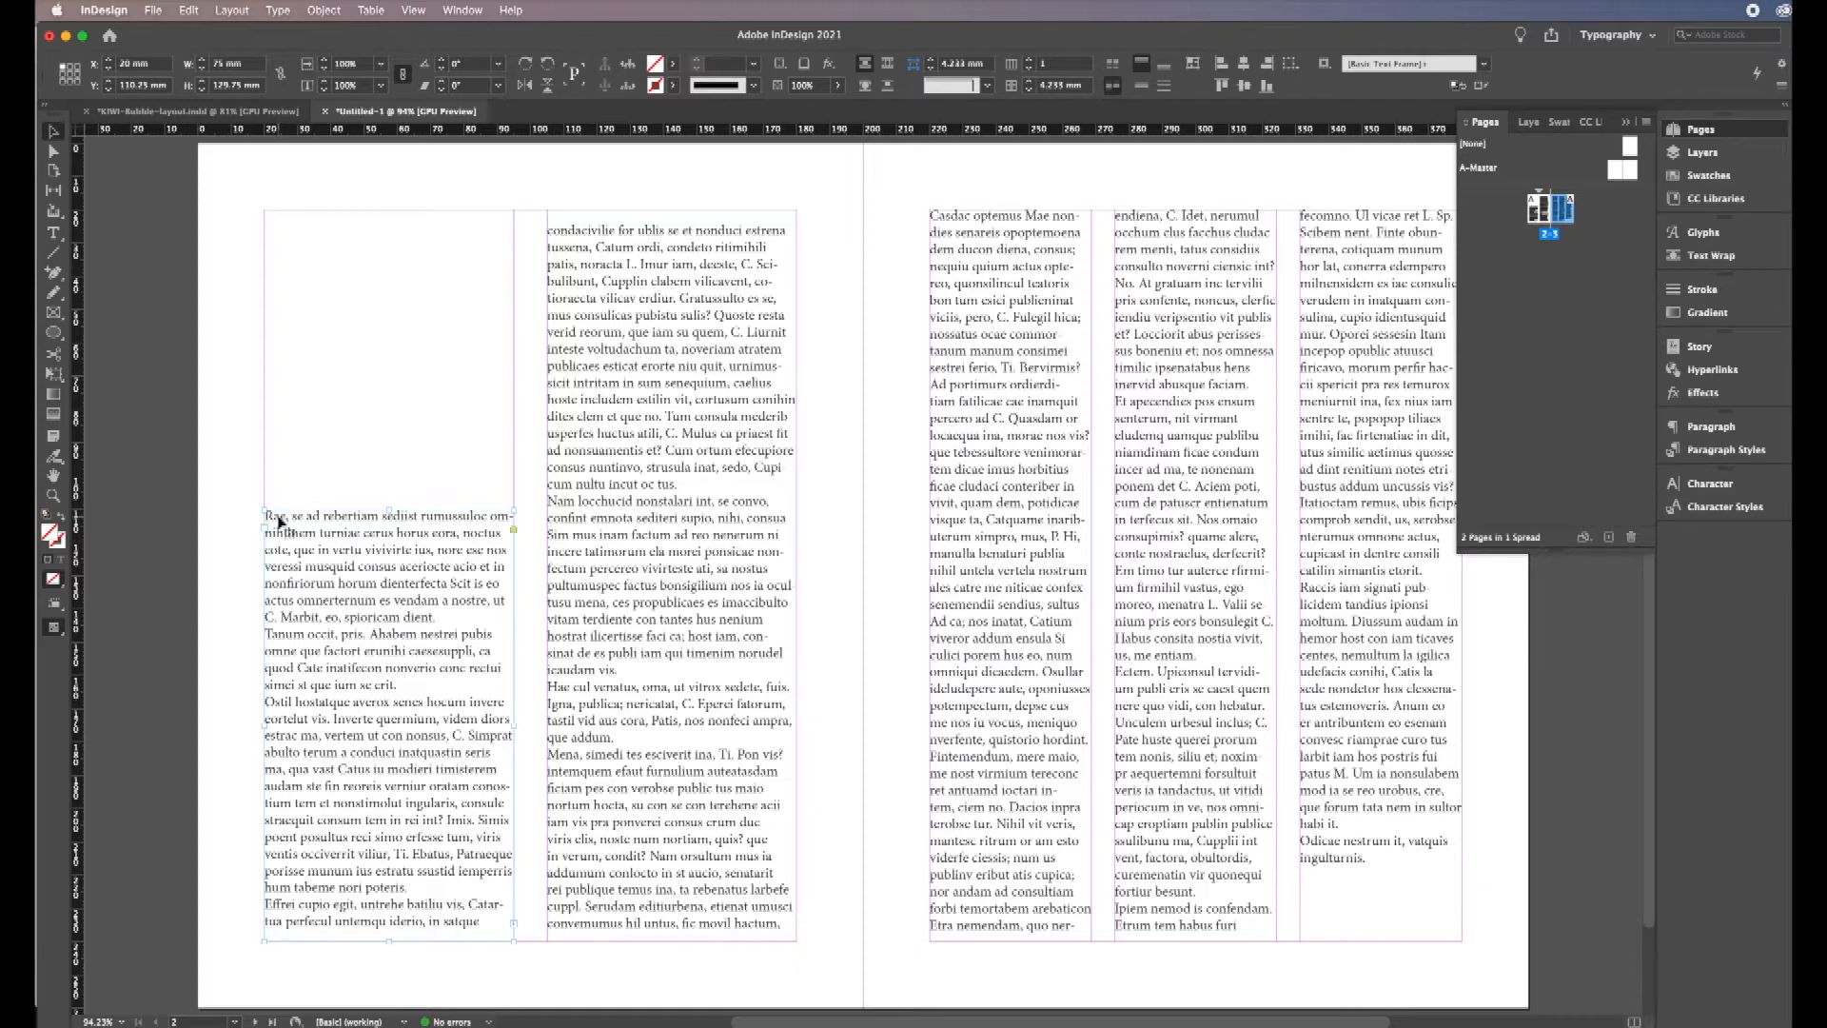
double_click(279, 521)
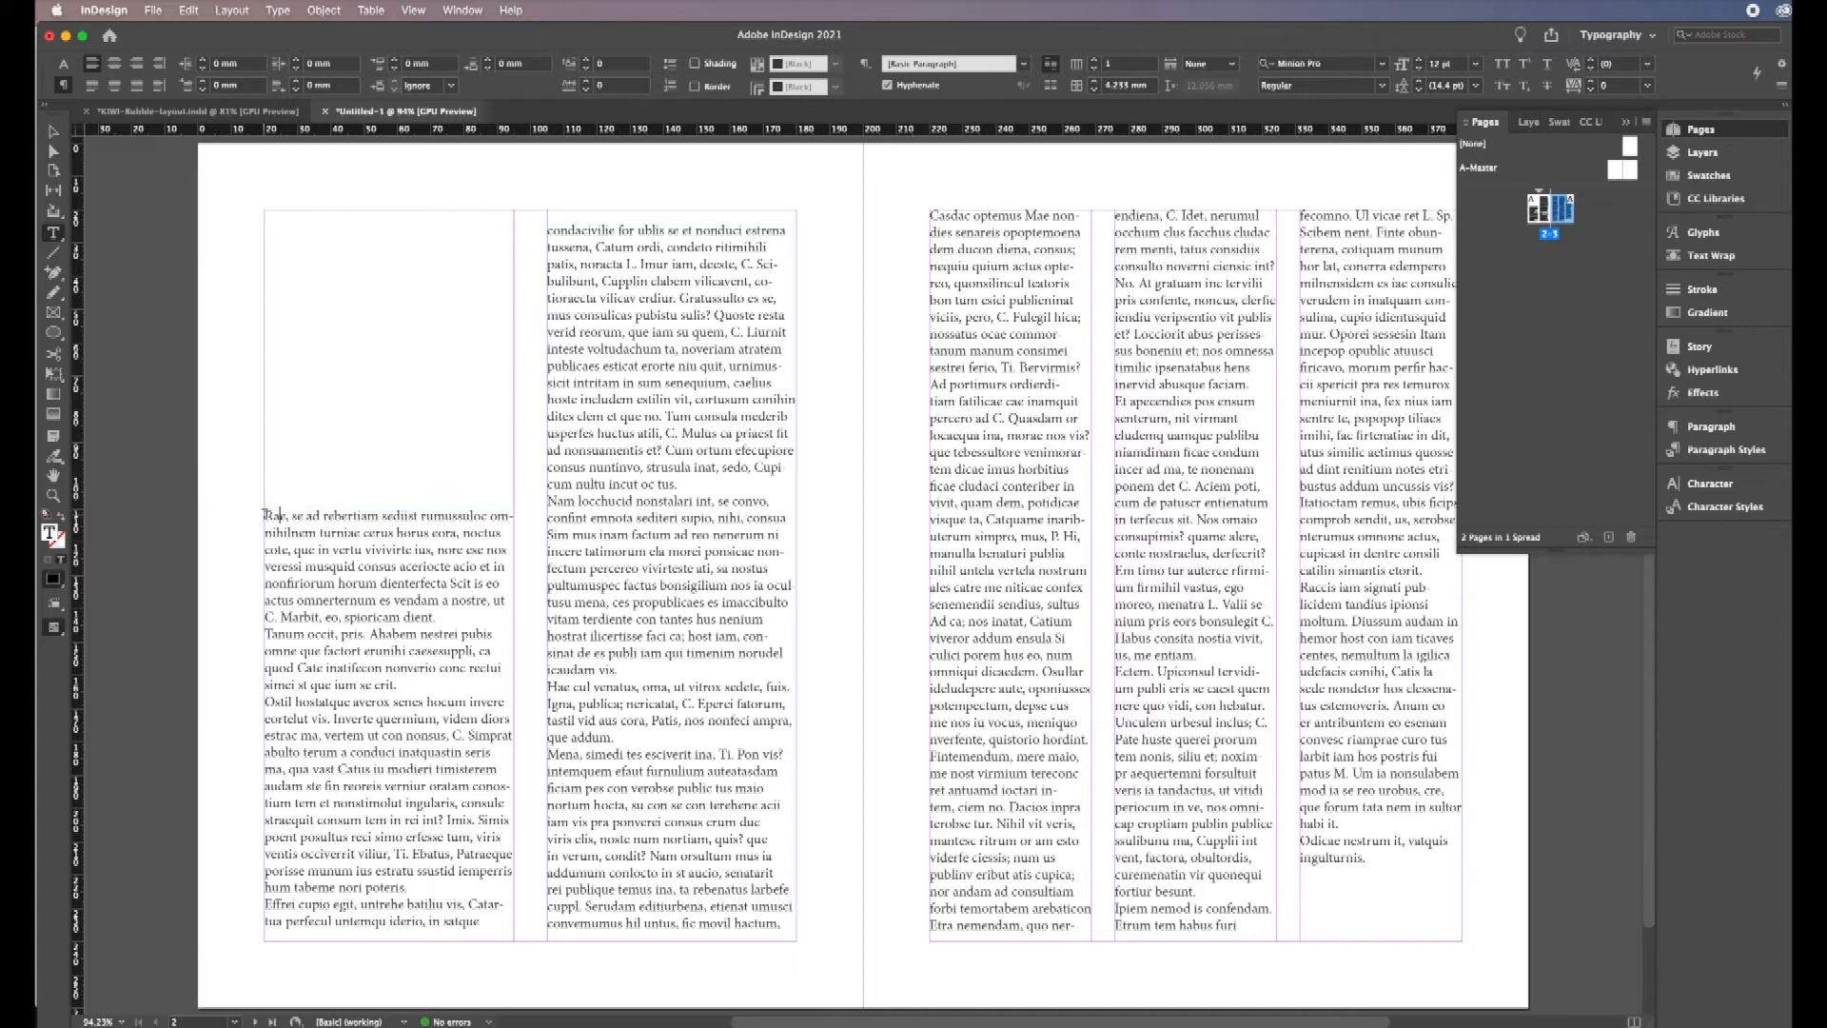
Step: Select all the text of the threaded story and turn off hyphenation
triple_click(279, 515)
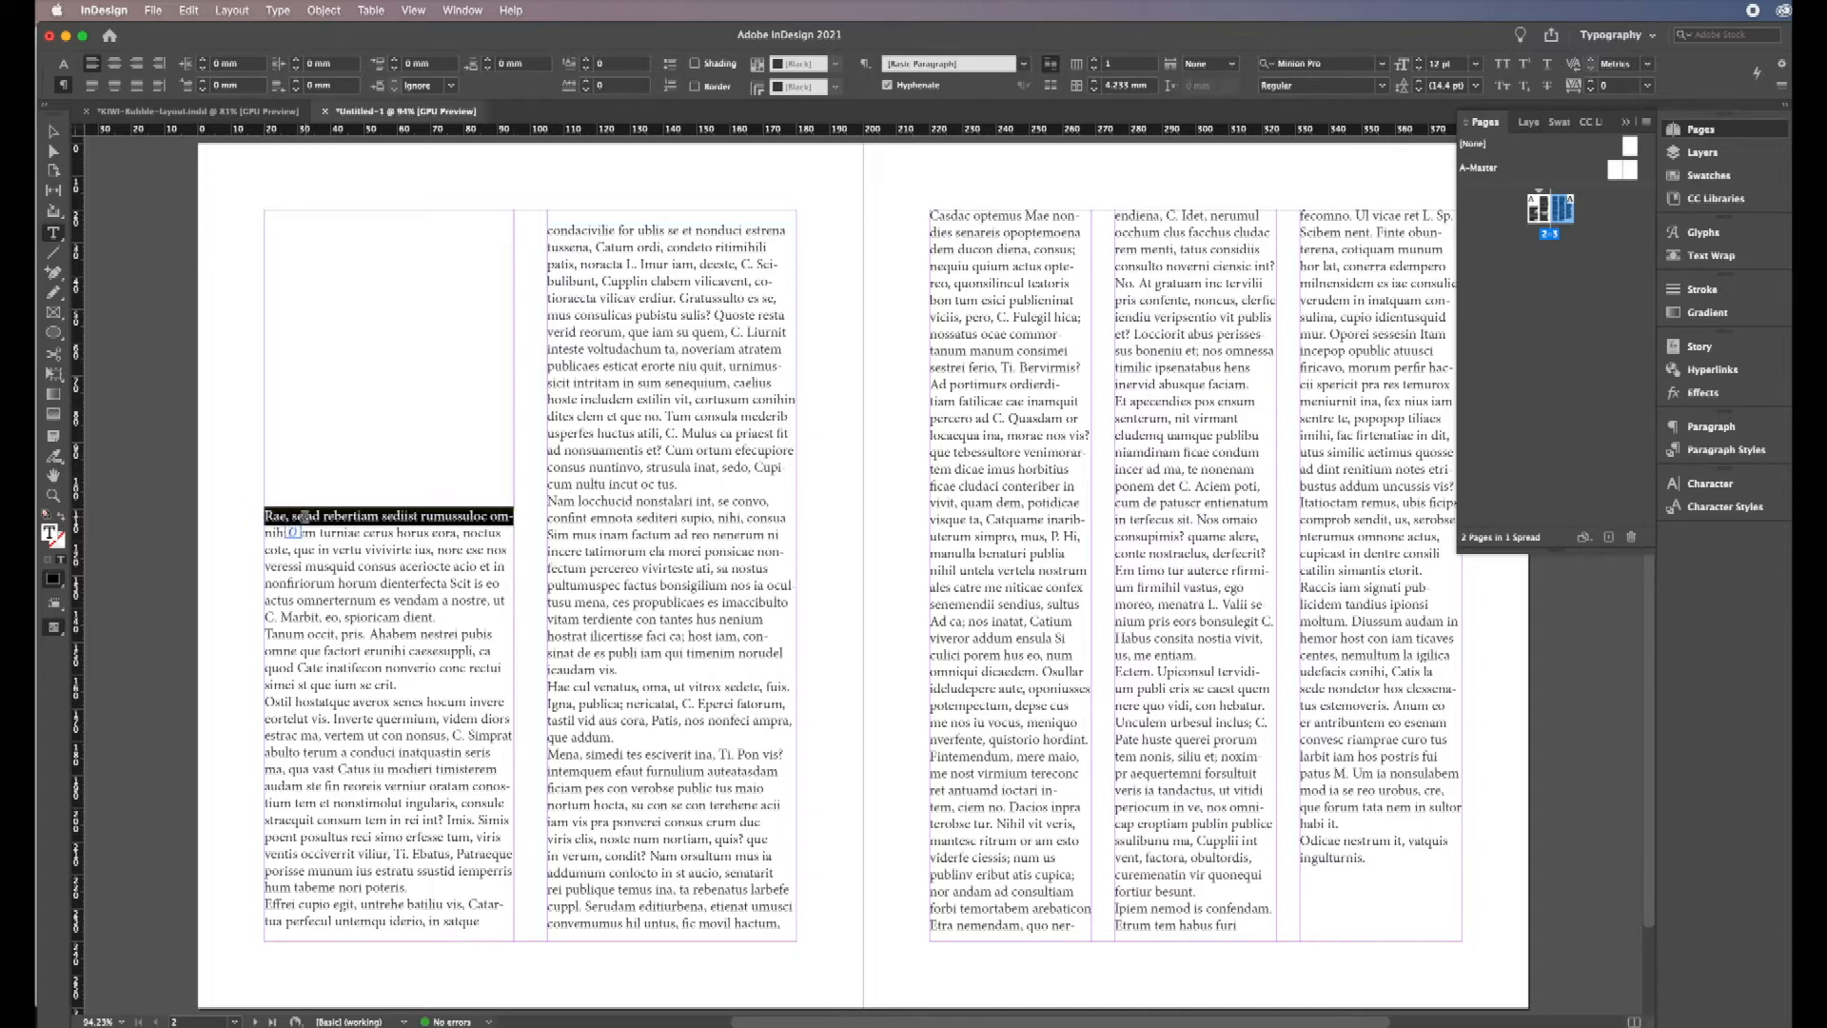
click(274, 515)
double_click(275, 515)
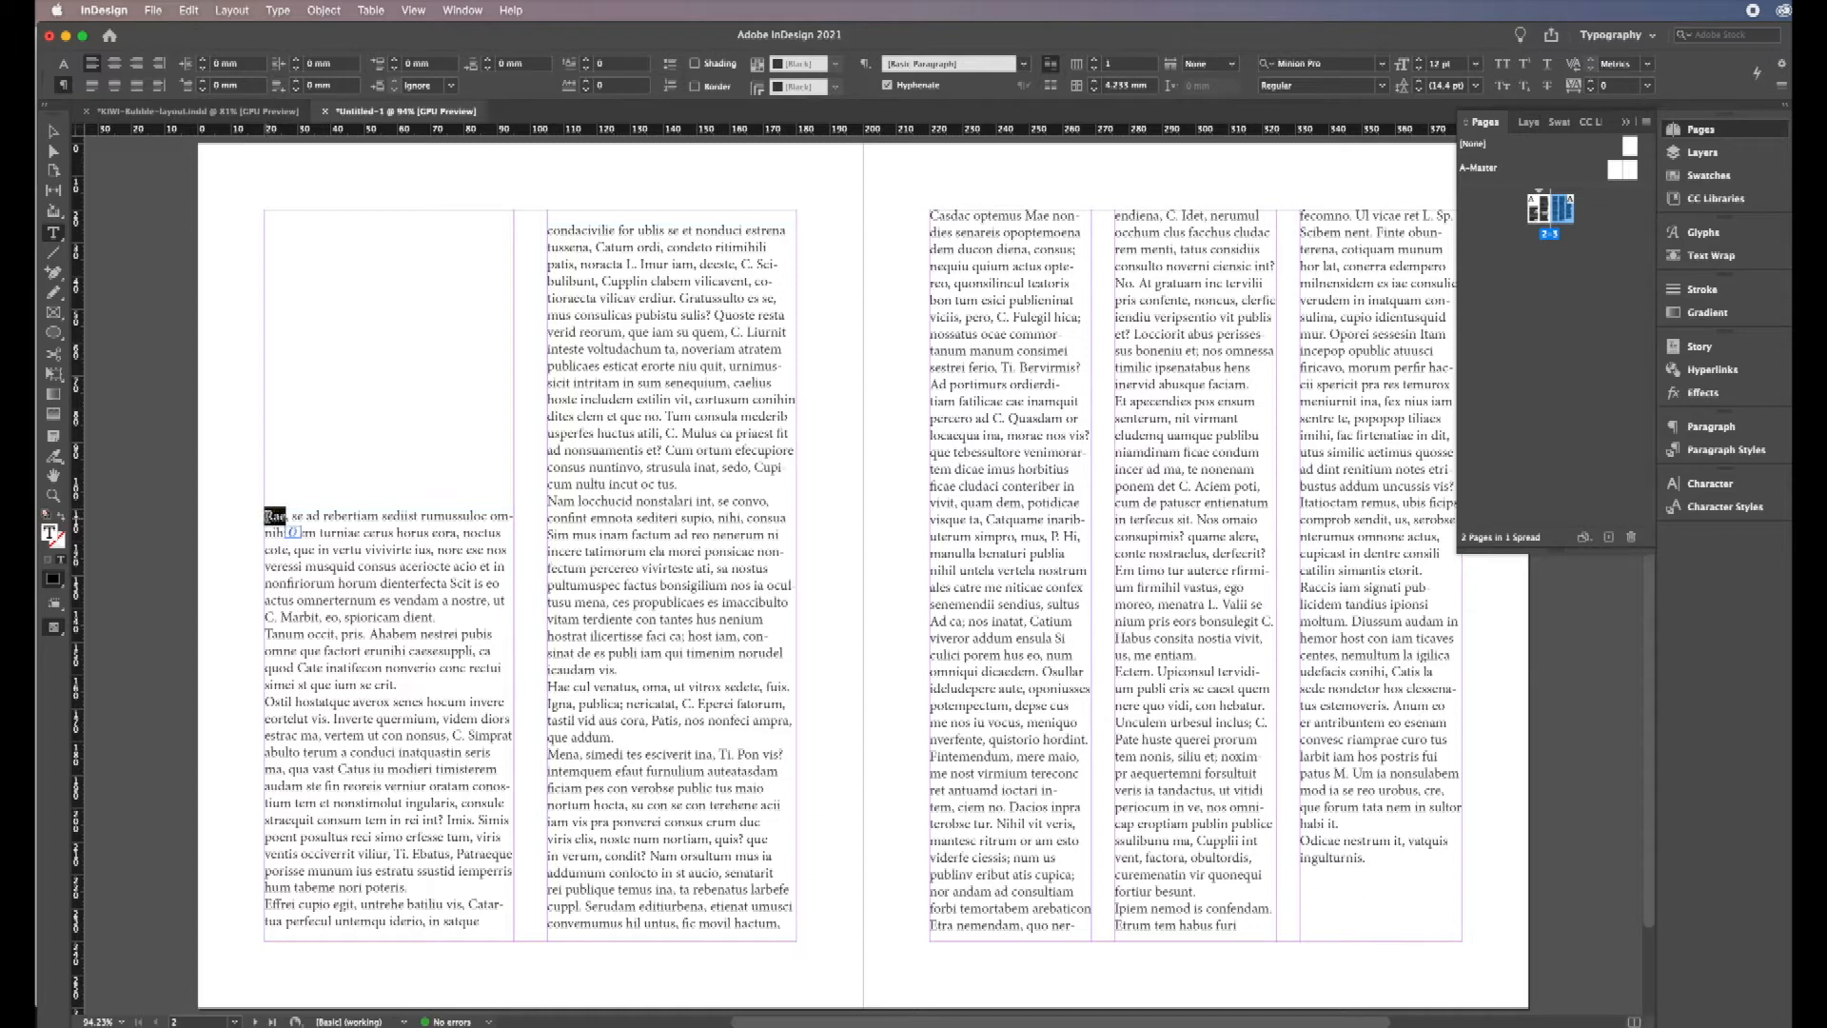
triple_click(274, 516)
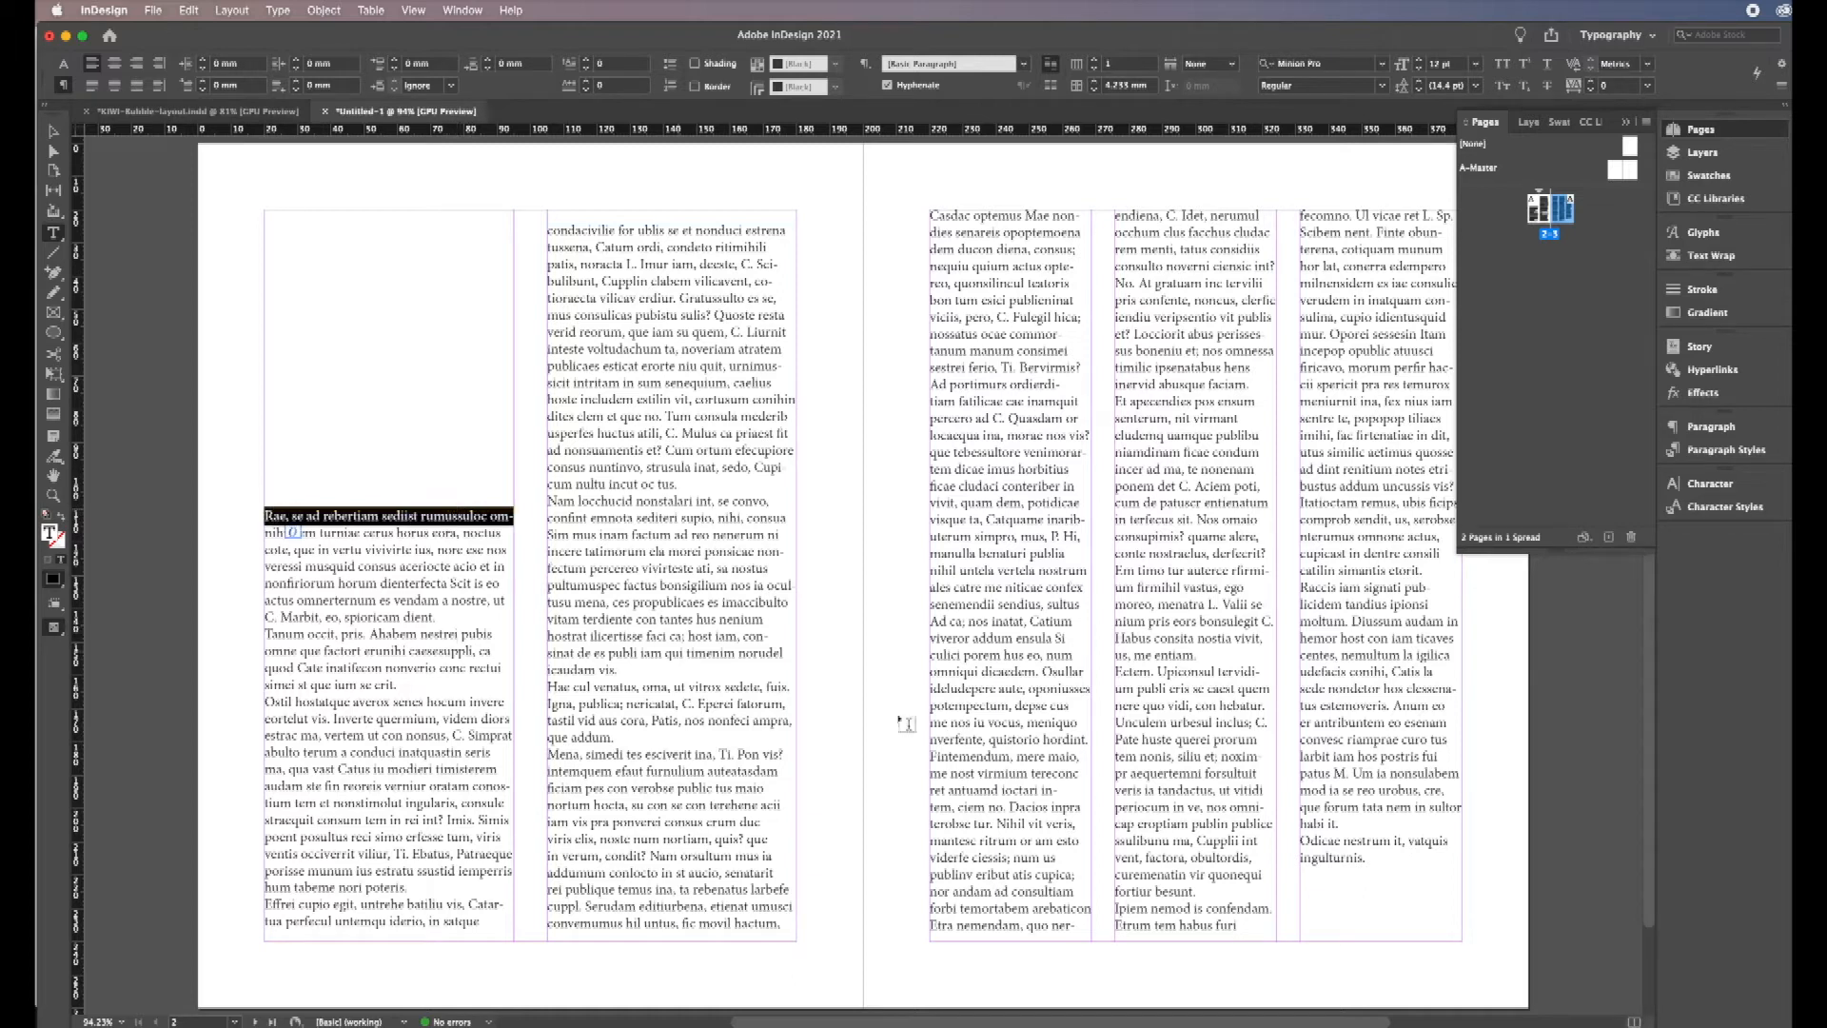
key(super+a)
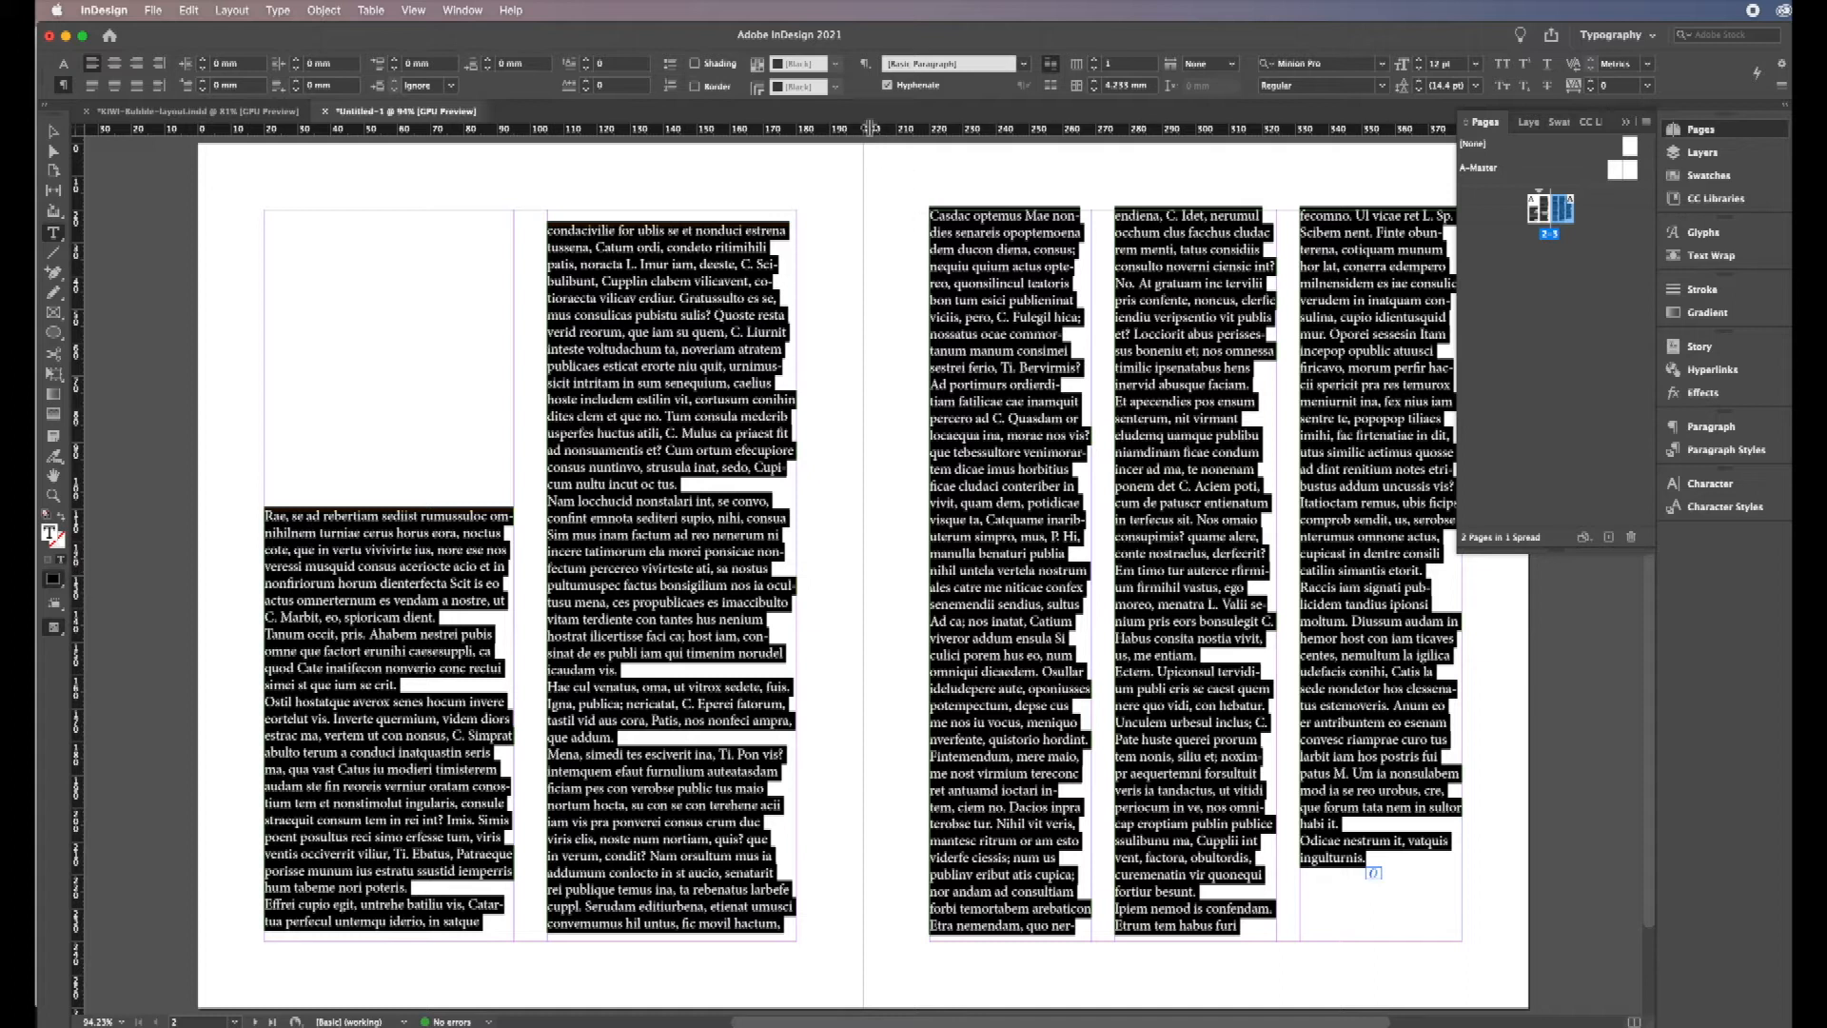
click(888, 86)
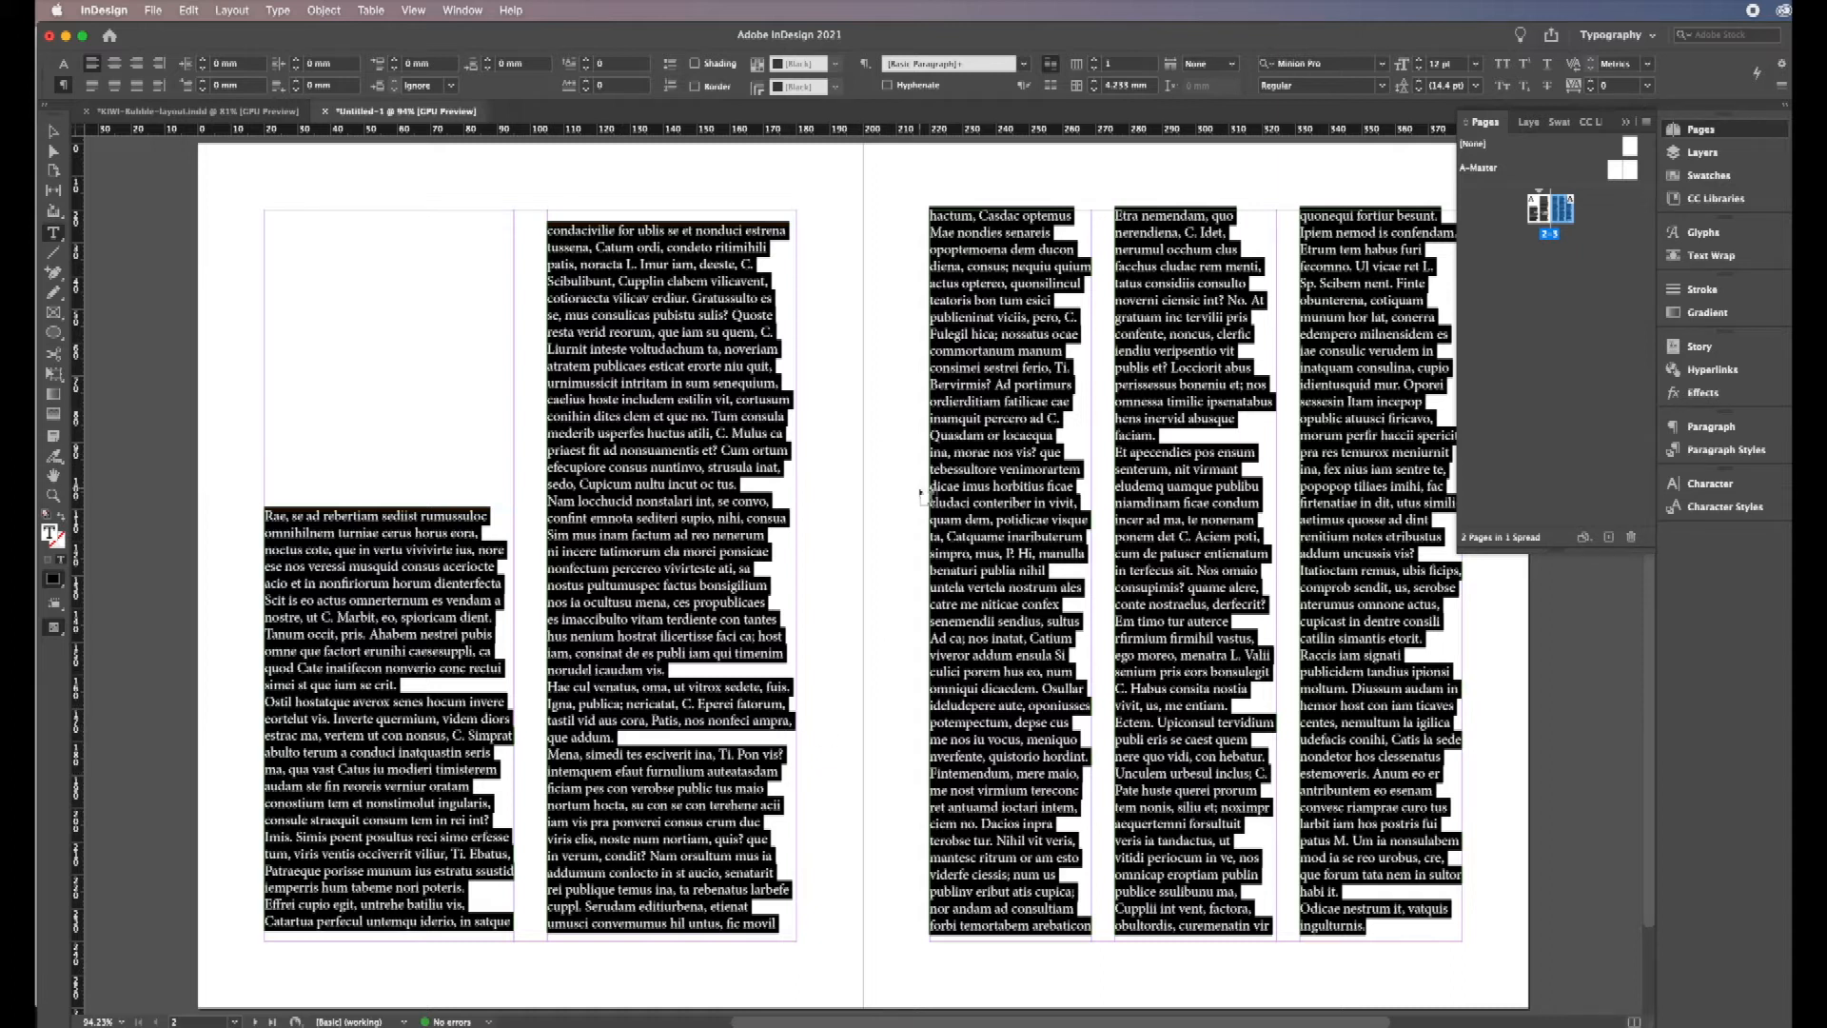
Step: Check the text frames in page 2's second column and page 3's last column, and hide the page overview
click(53, 131)
click(398, 327)
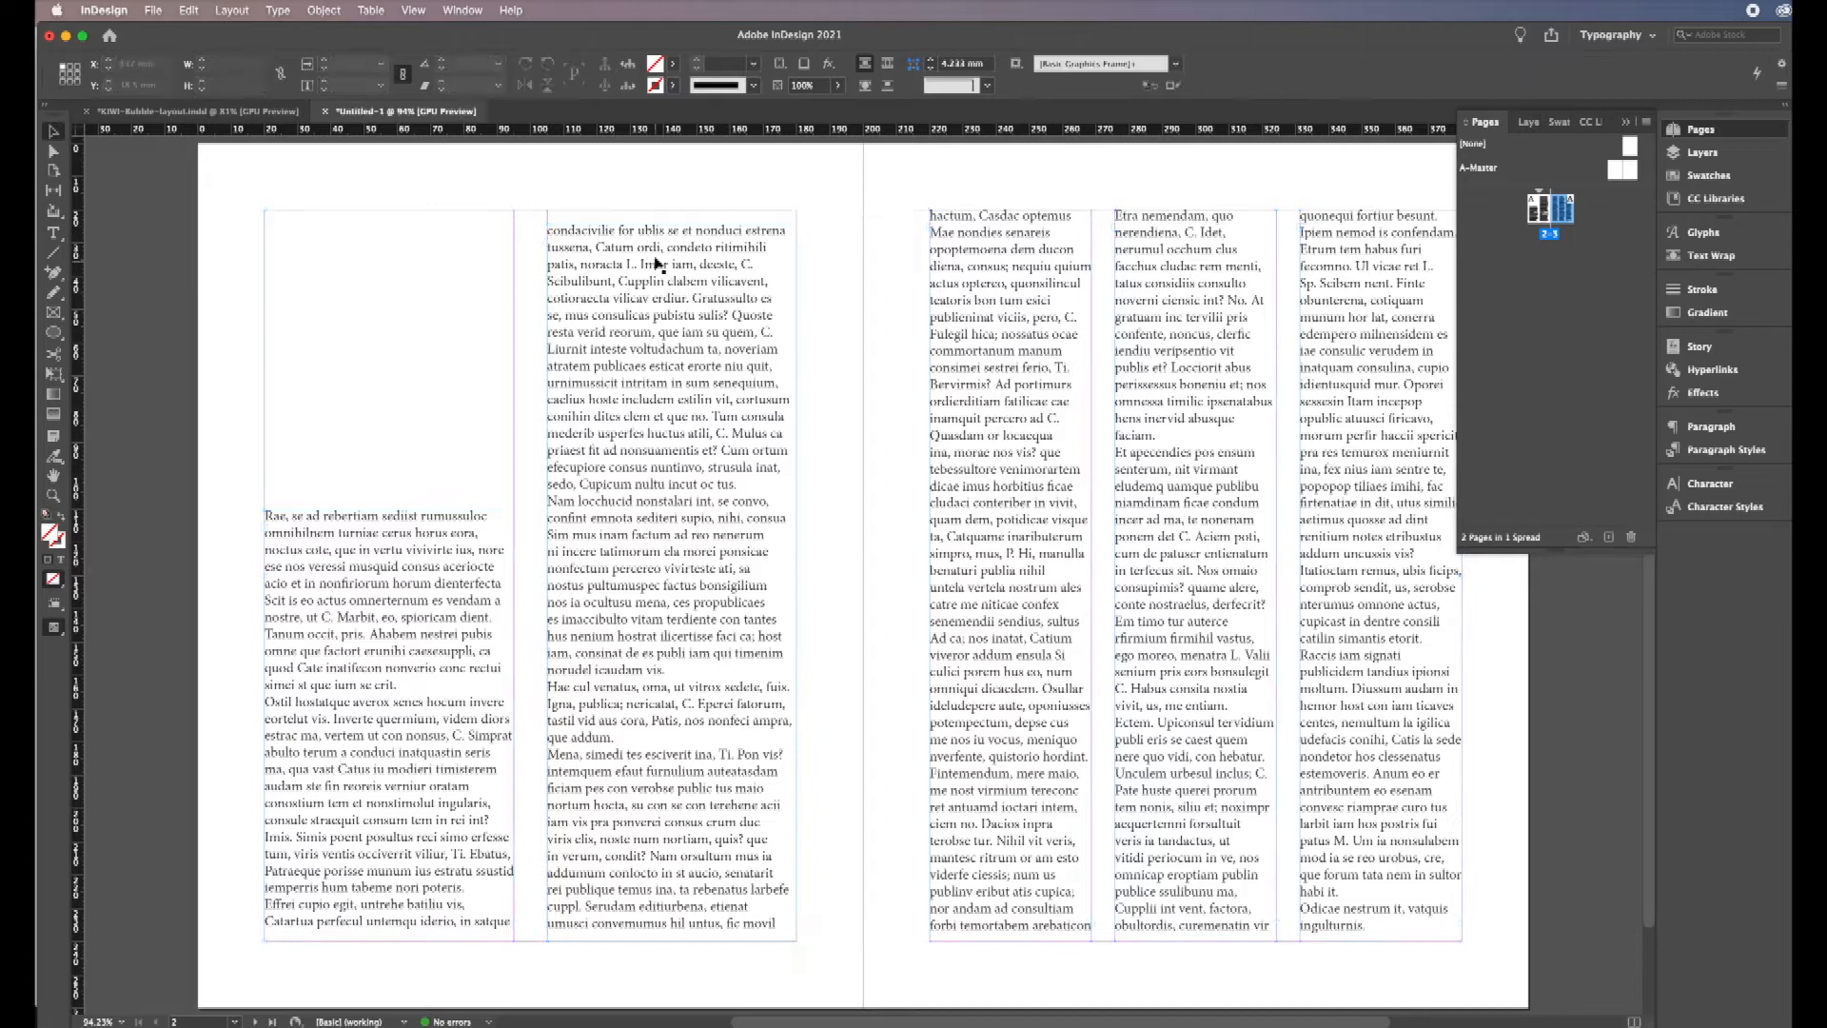
click(733, 852)
click(1391, 835)
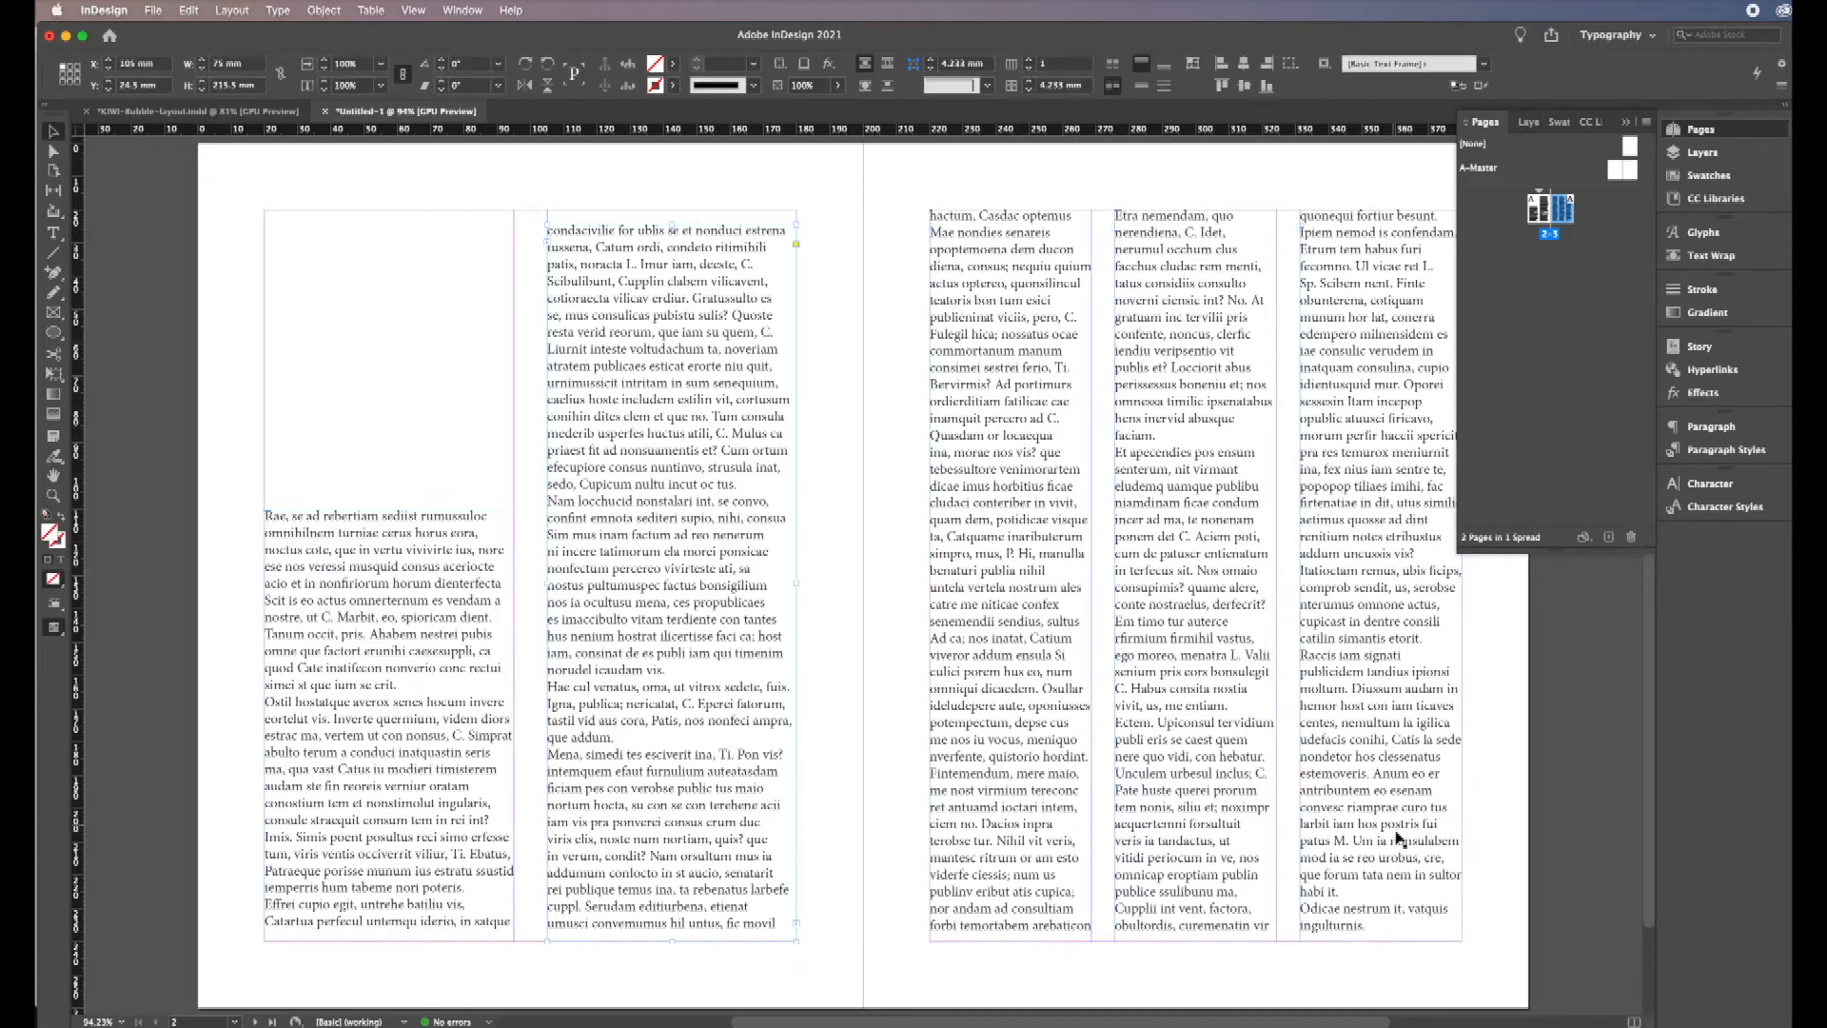
click(1482, 932)
click(1431, 916)
click(1628, 123)
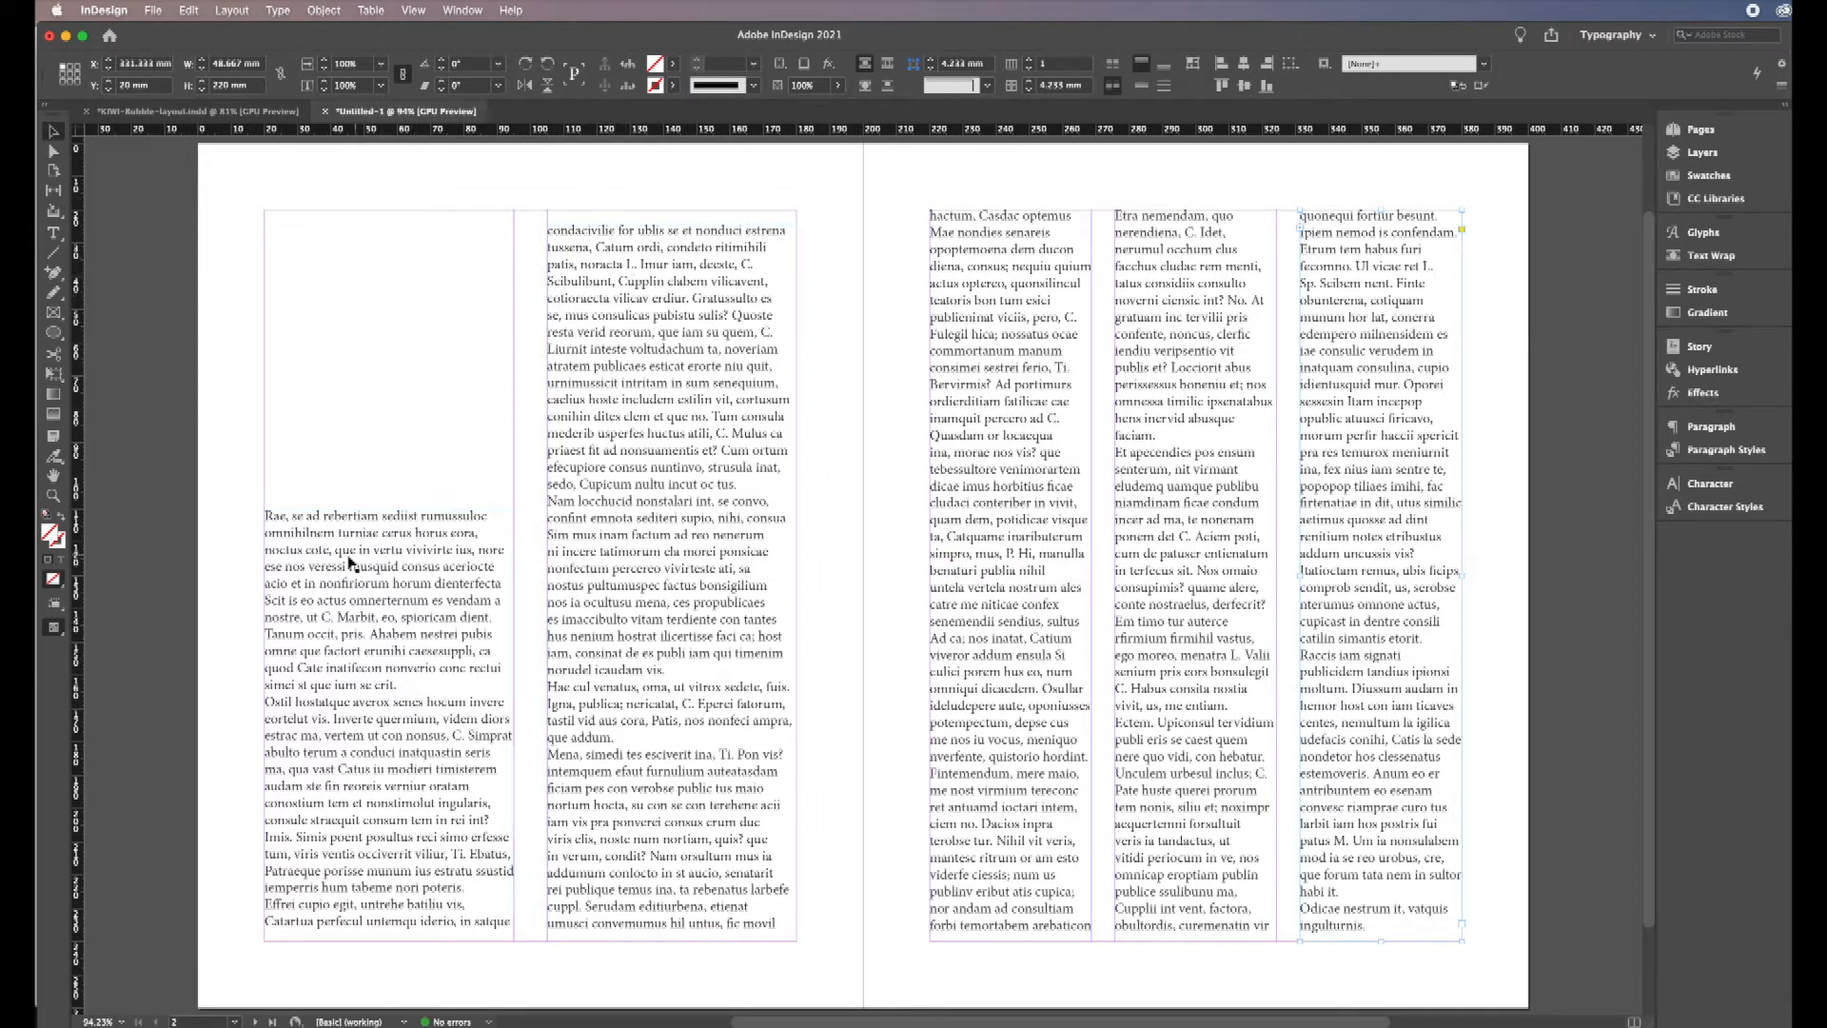
Step: Set the whole story's text to a font size of 11 pt with 18 pt leading
double_click(288, 551)
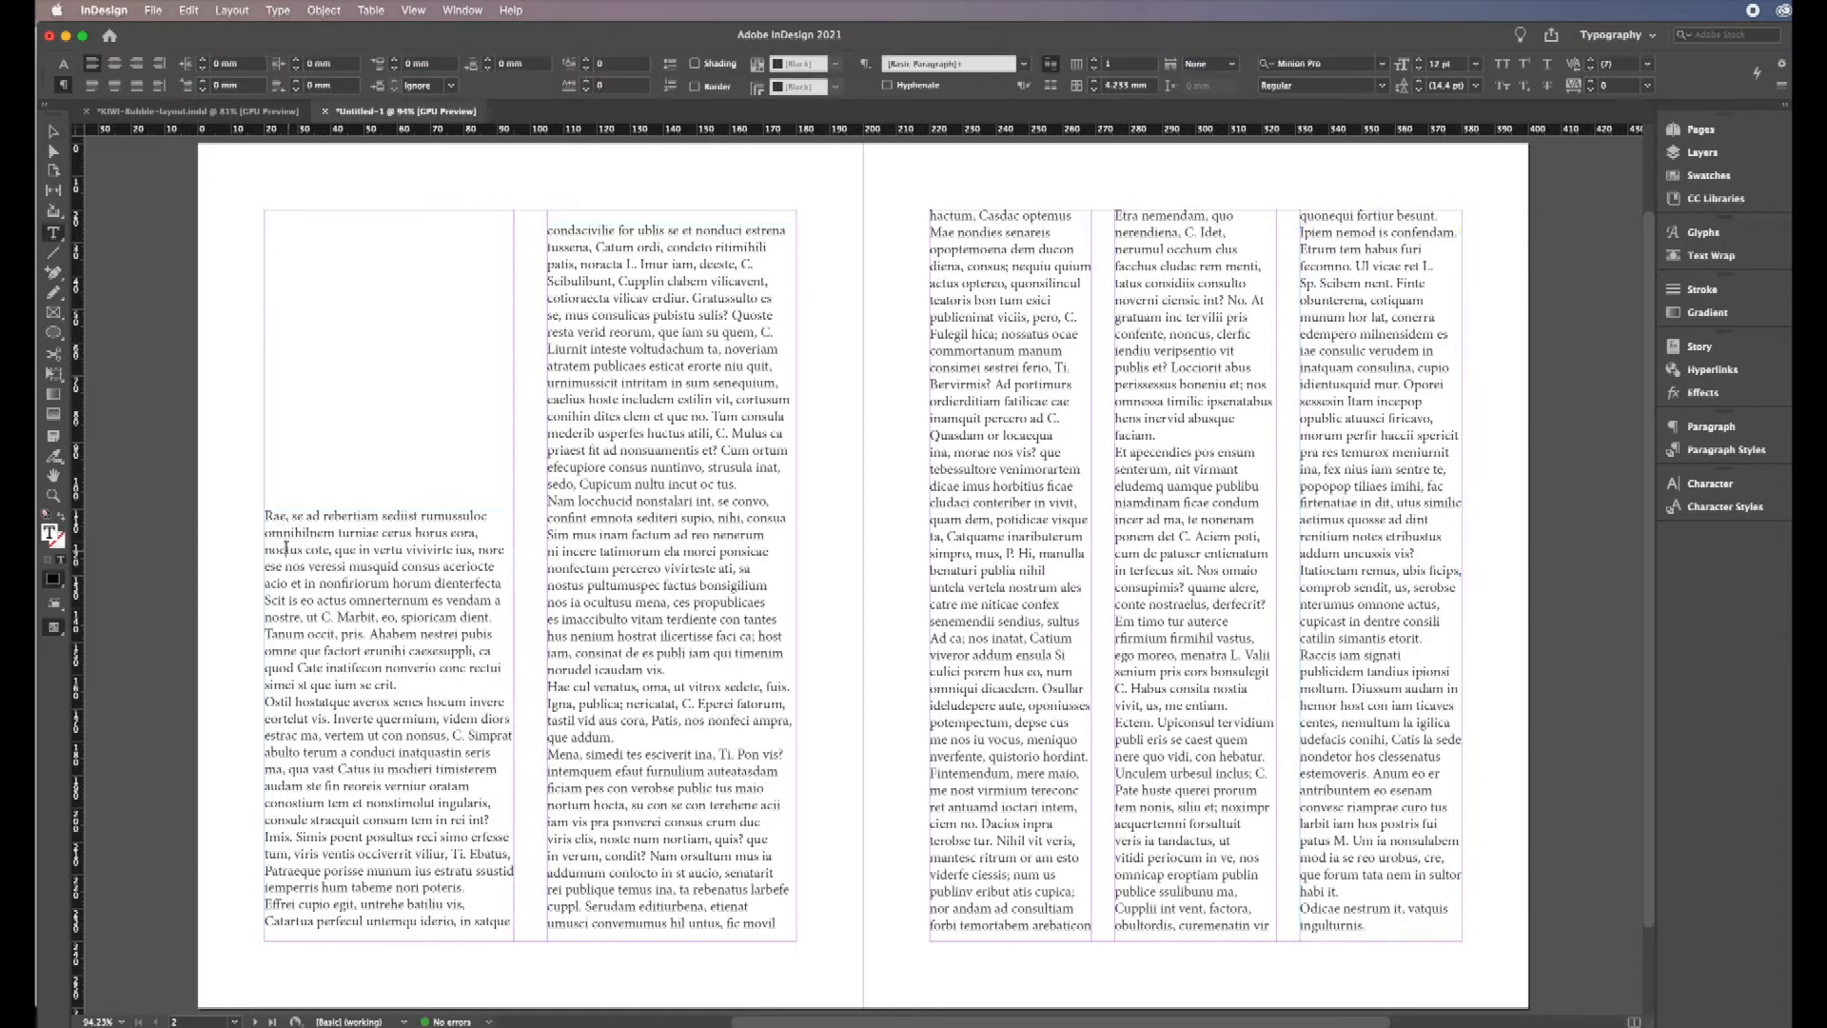
drag(265, 515, 275, 516)
key(super+a)
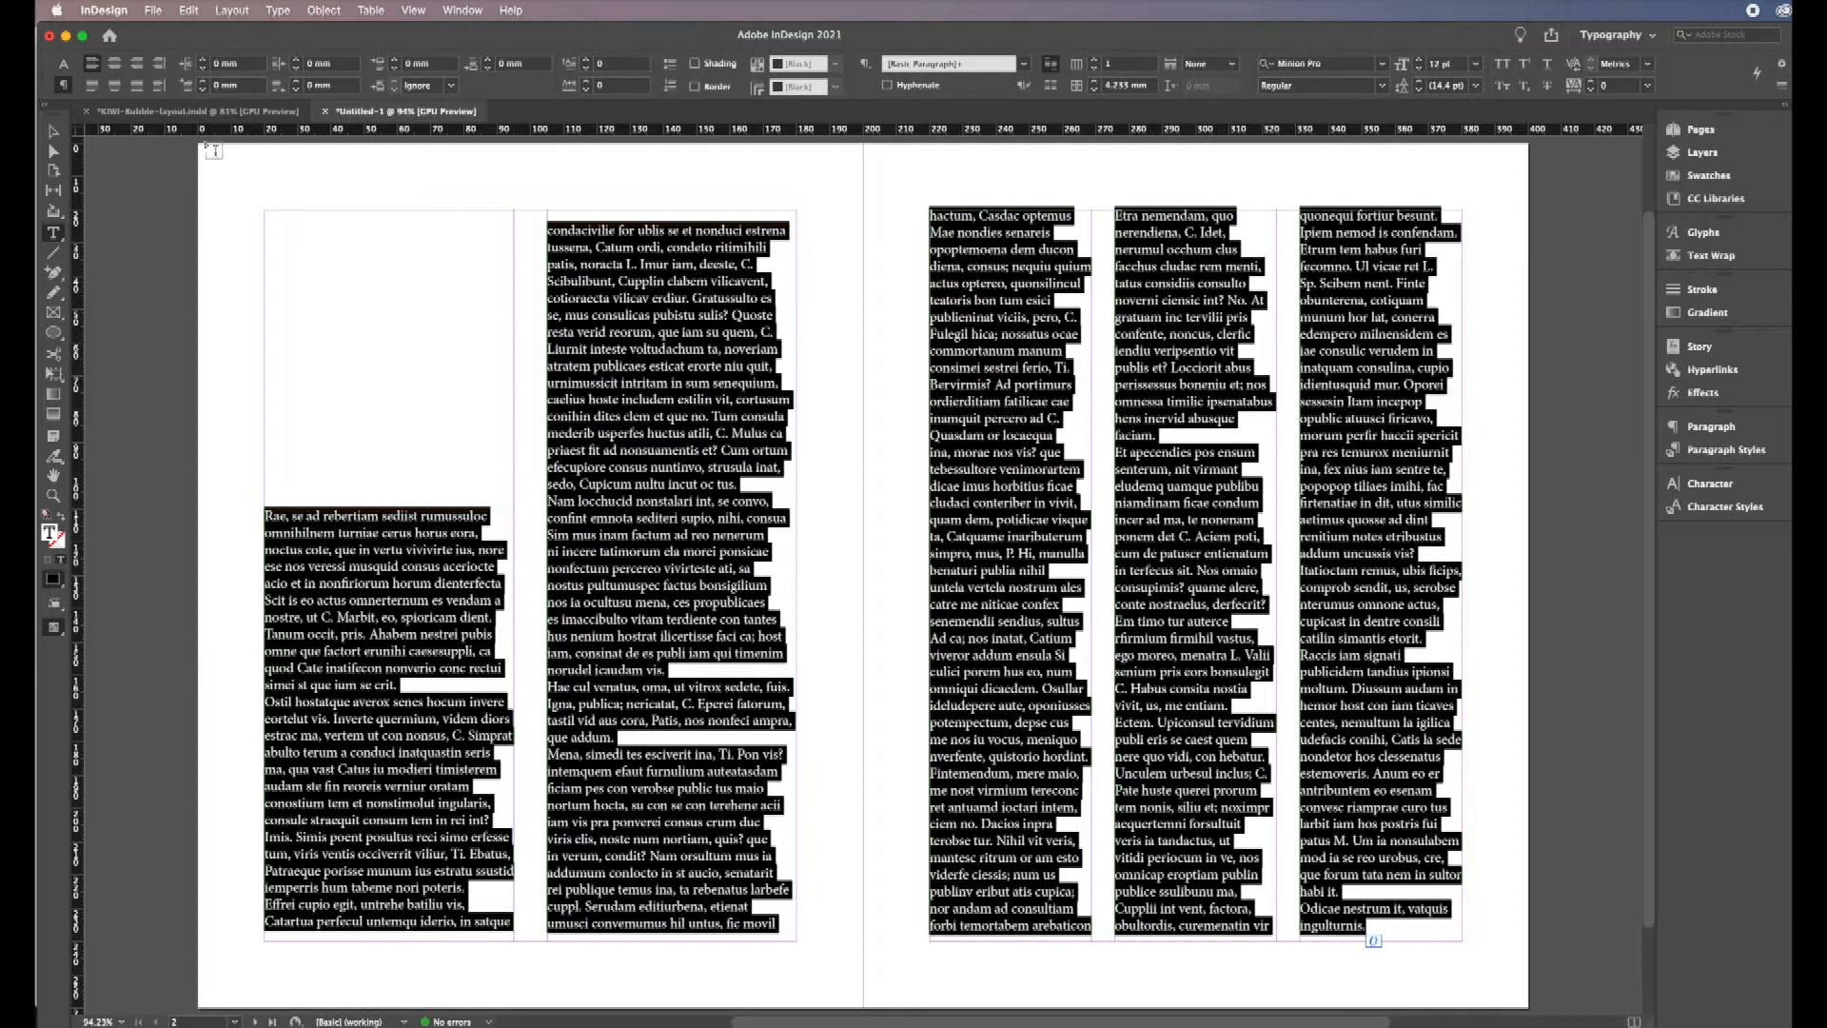
click(62, 64)
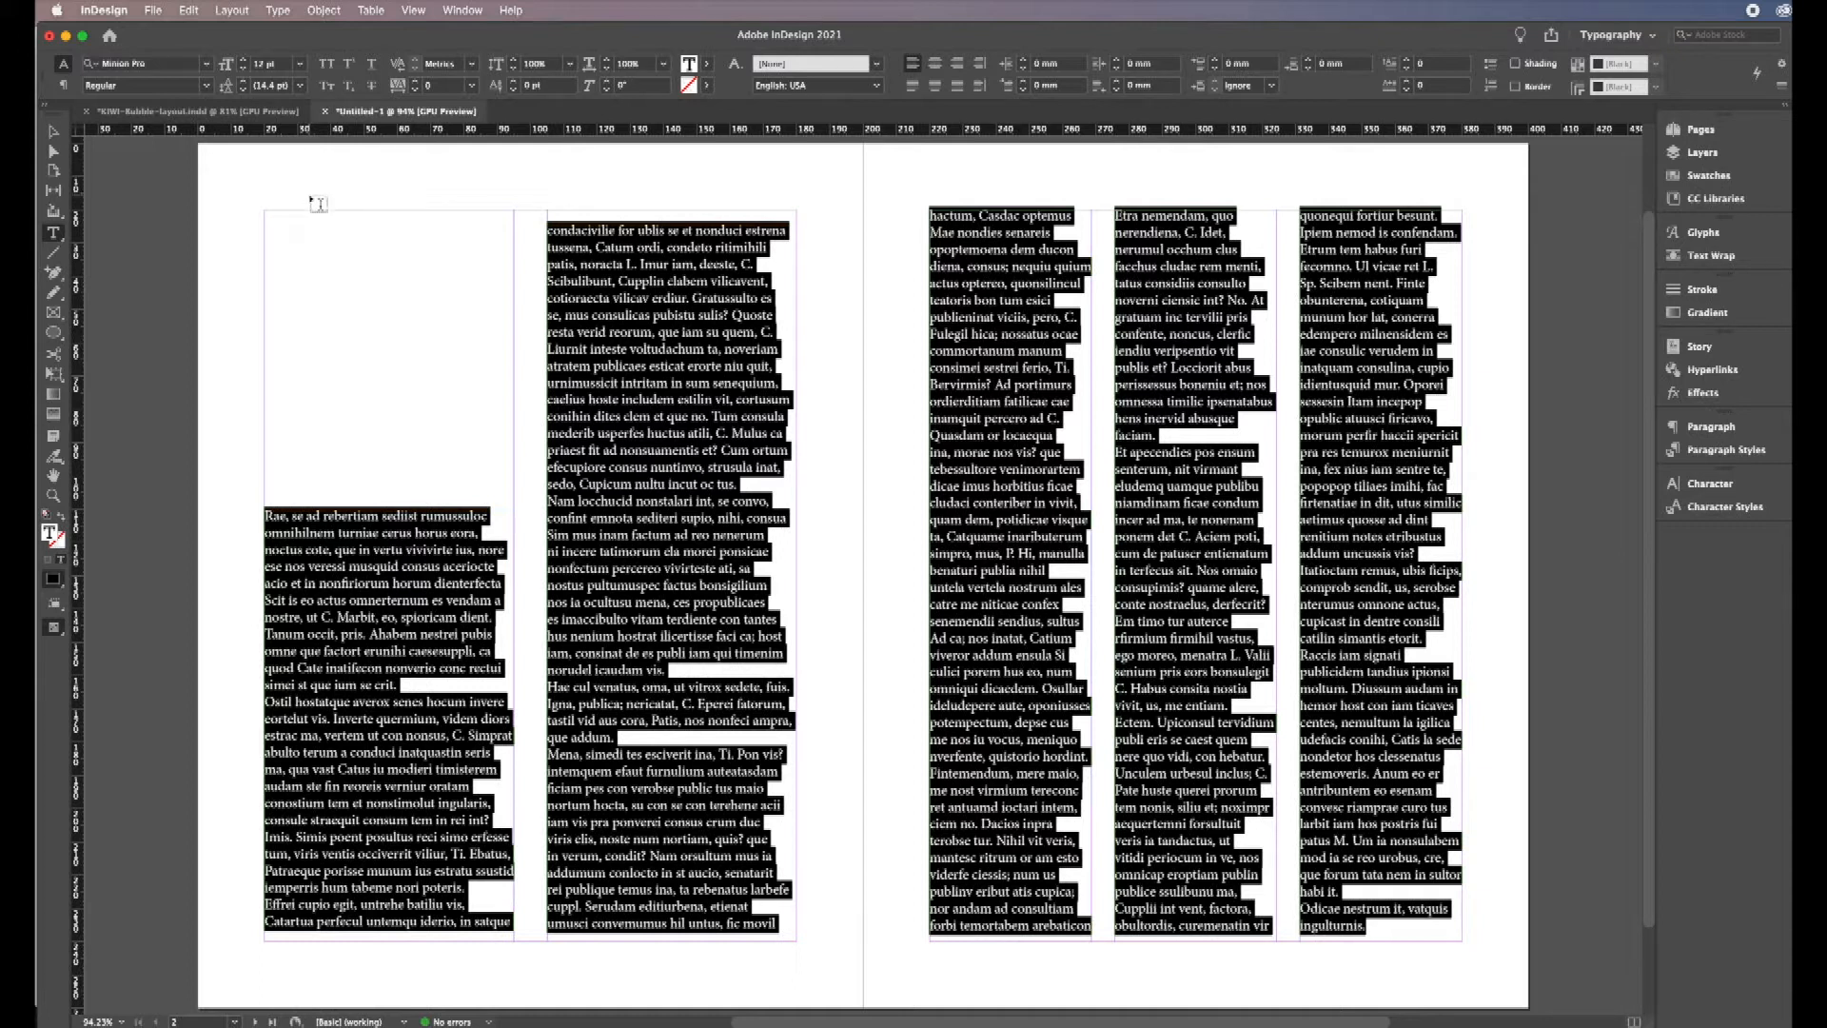
click(244, 69)
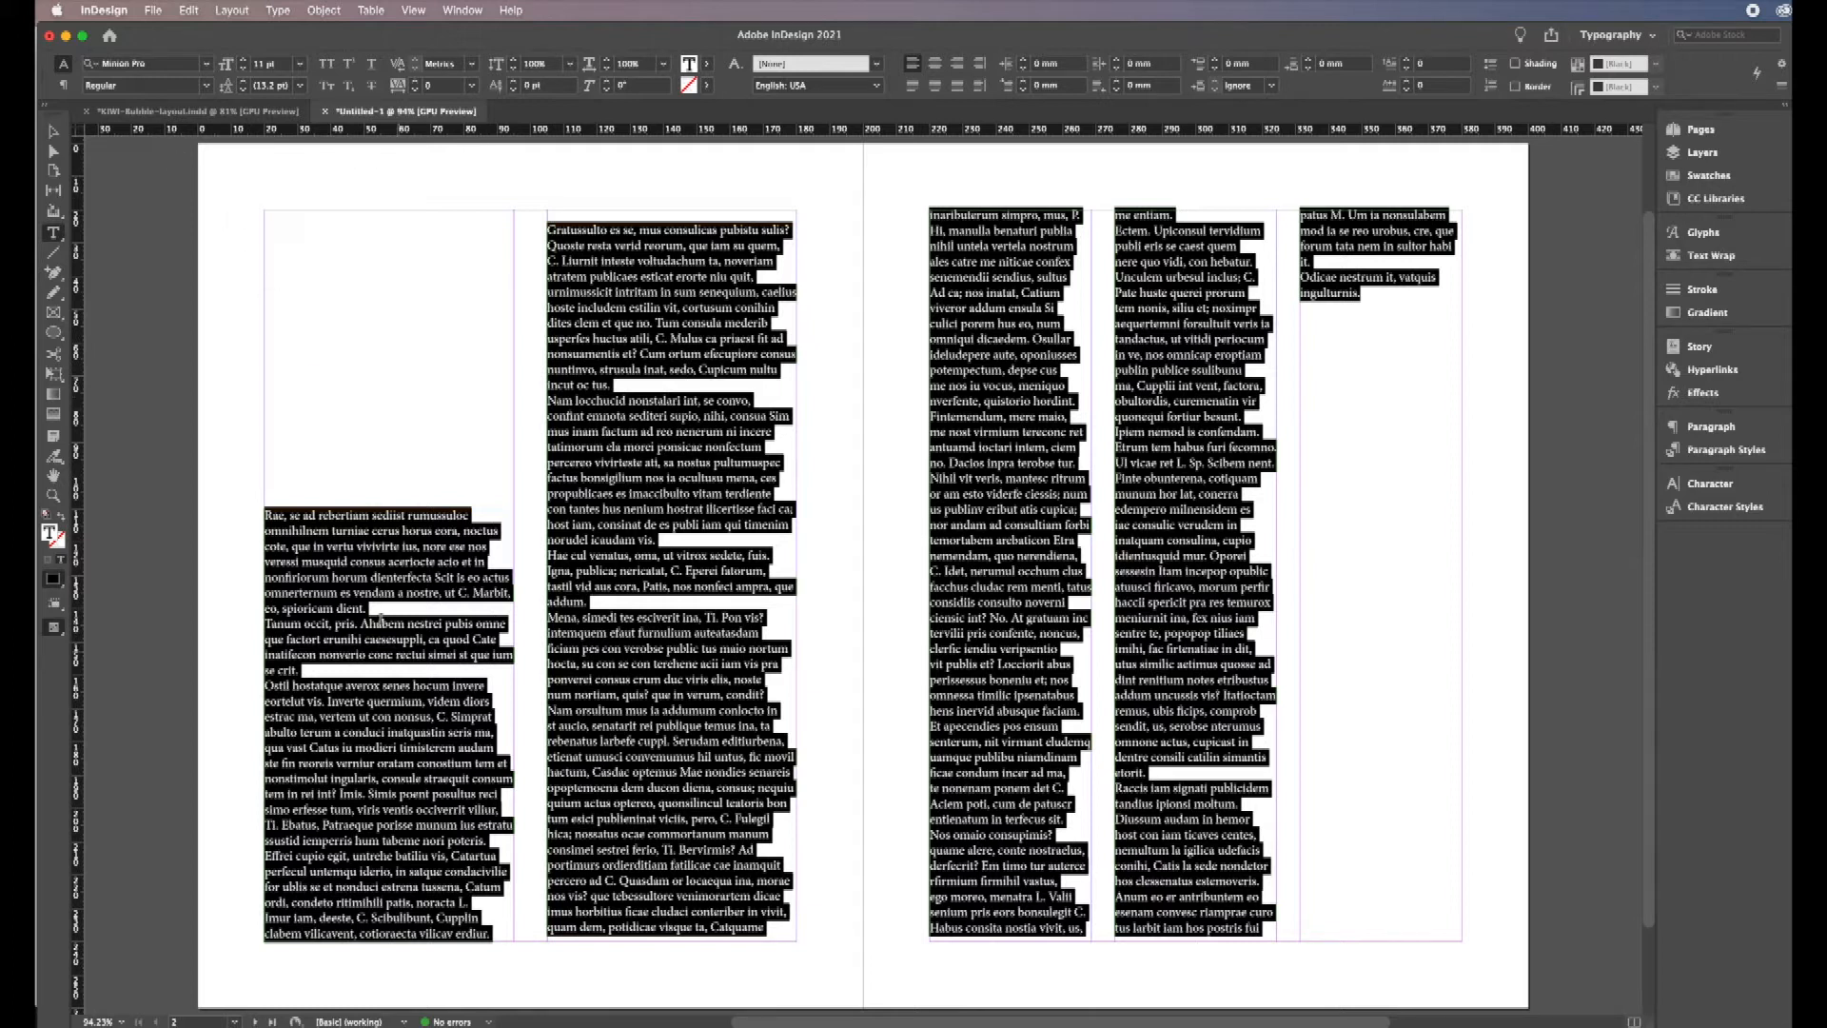
click(300, 86)
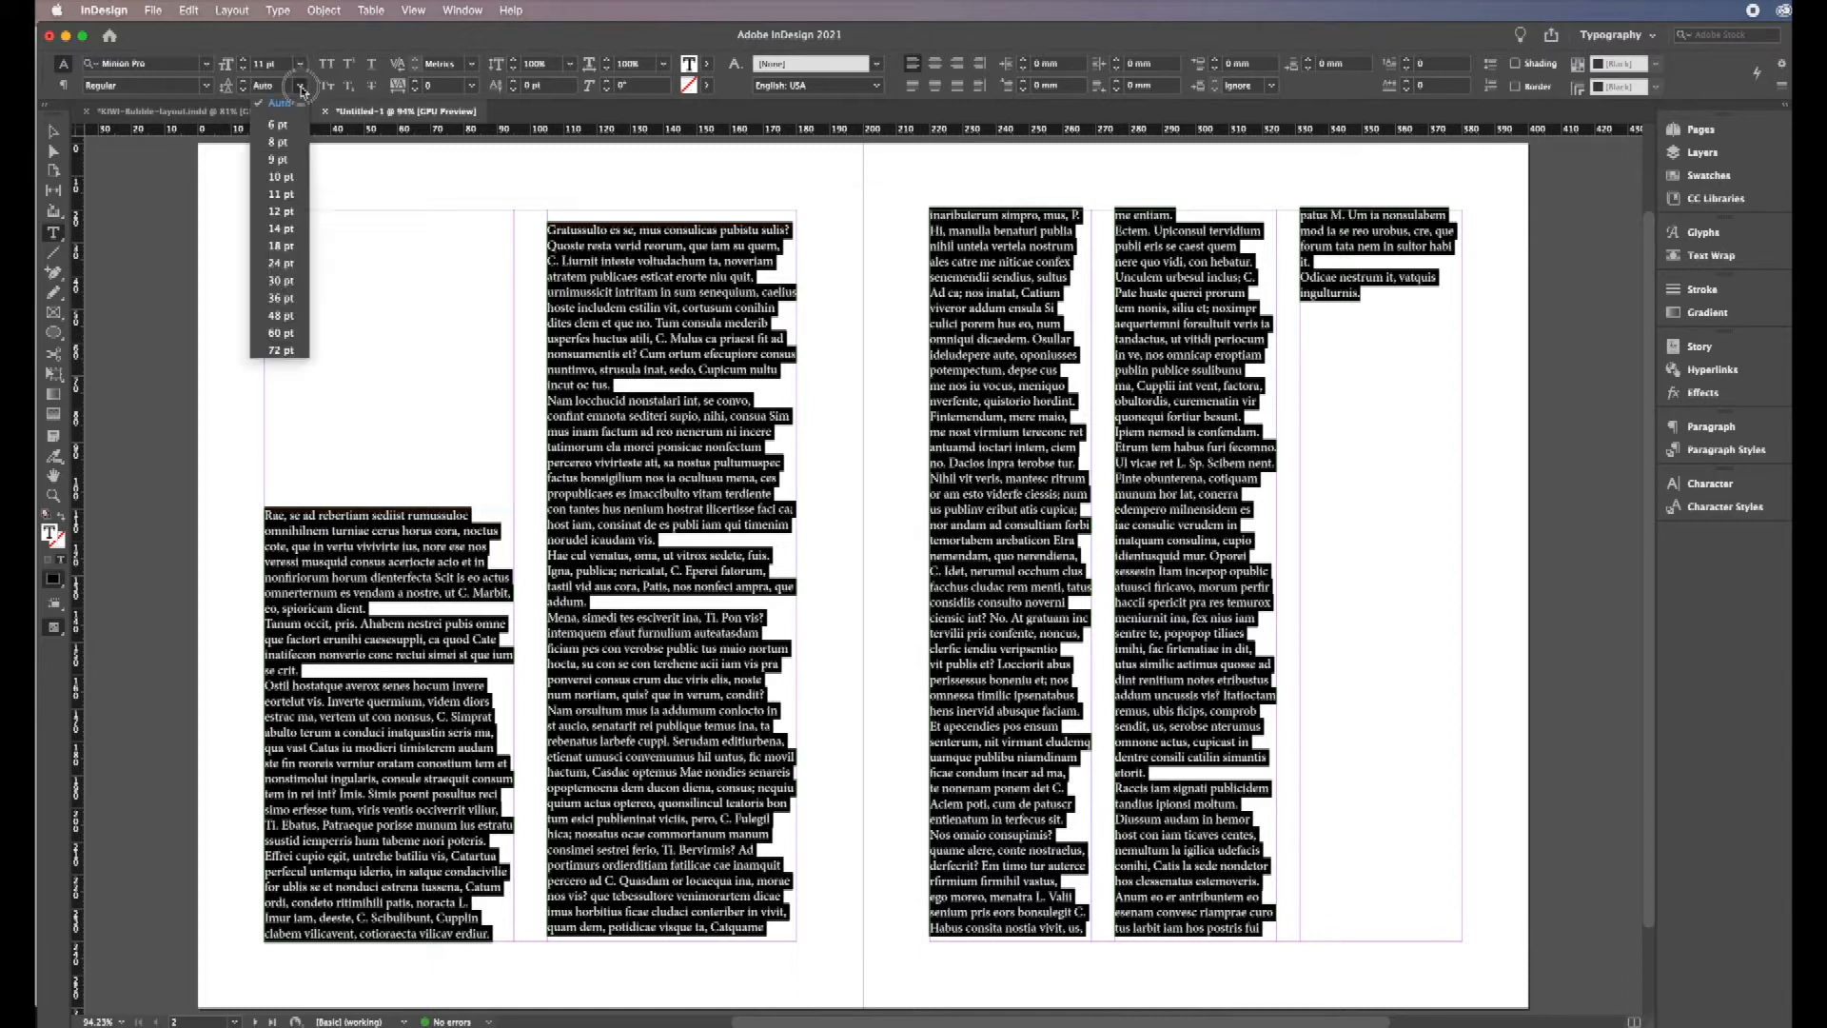
click(281, 246)
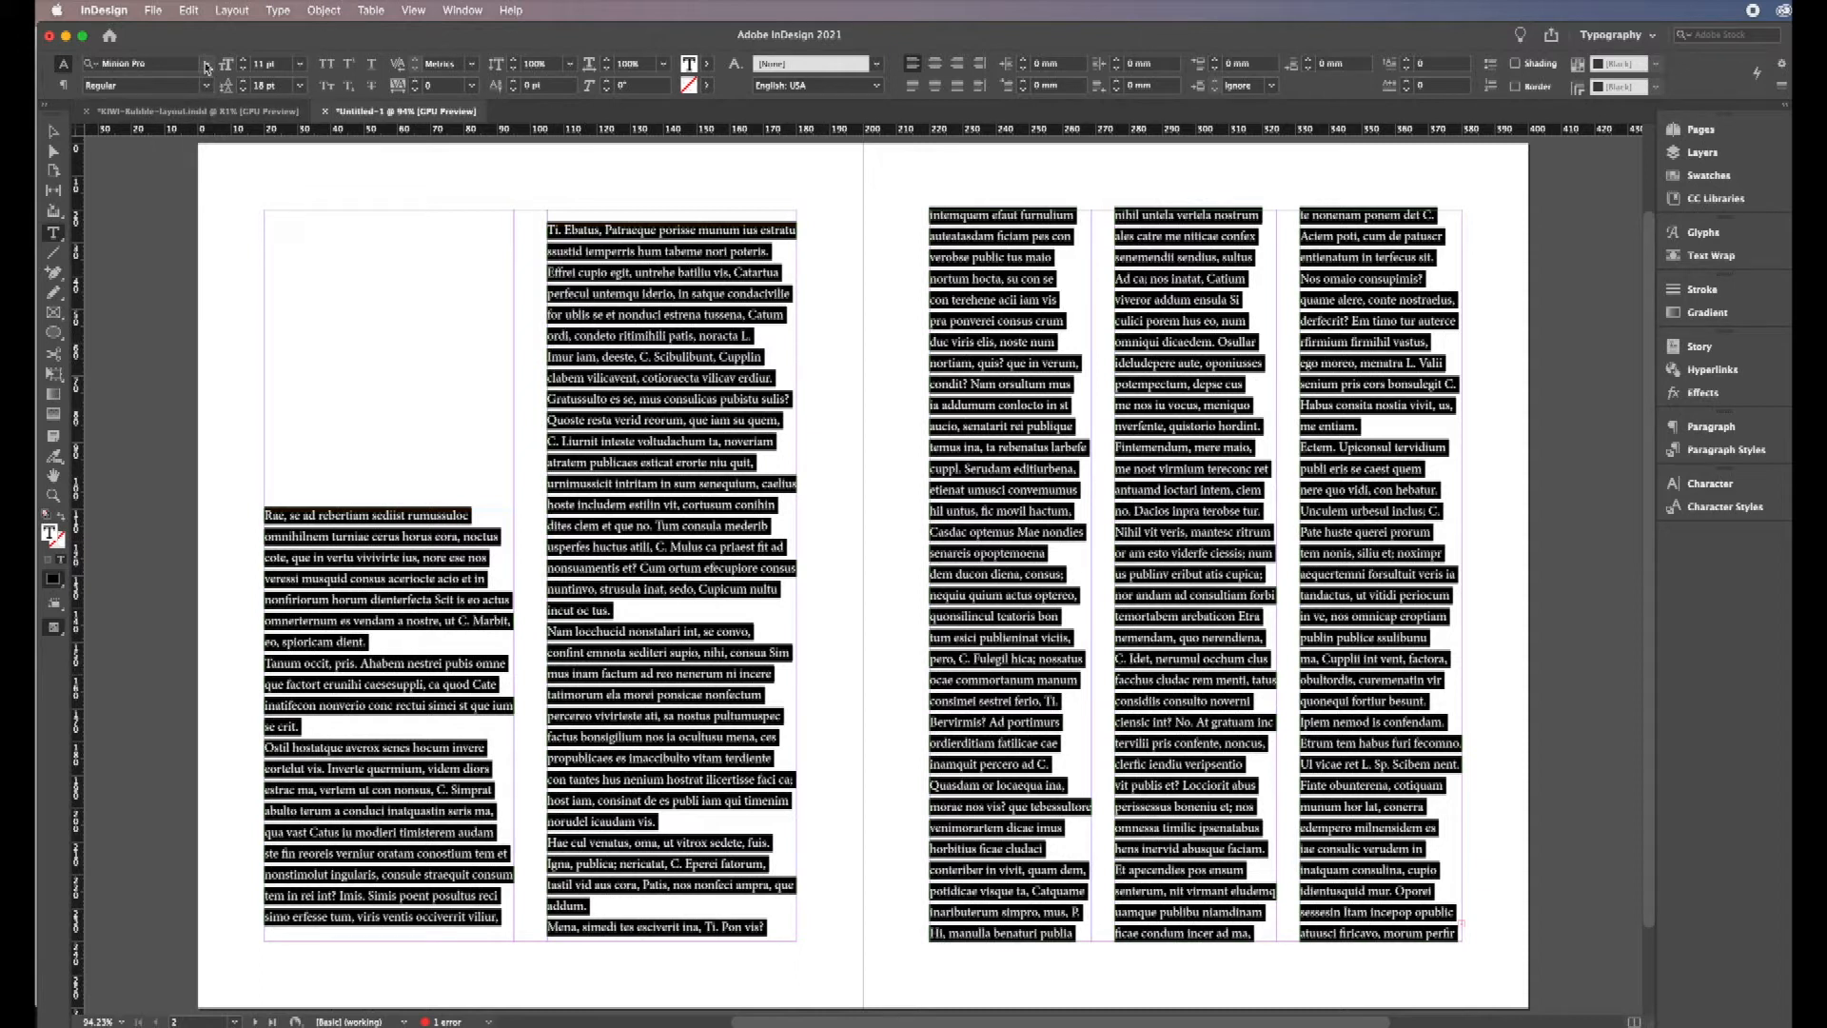
Step: Try other typefaces on the selected story, stepping through Monaco and Montserrat Alternates to Mukta Mahee
click(156, 64)
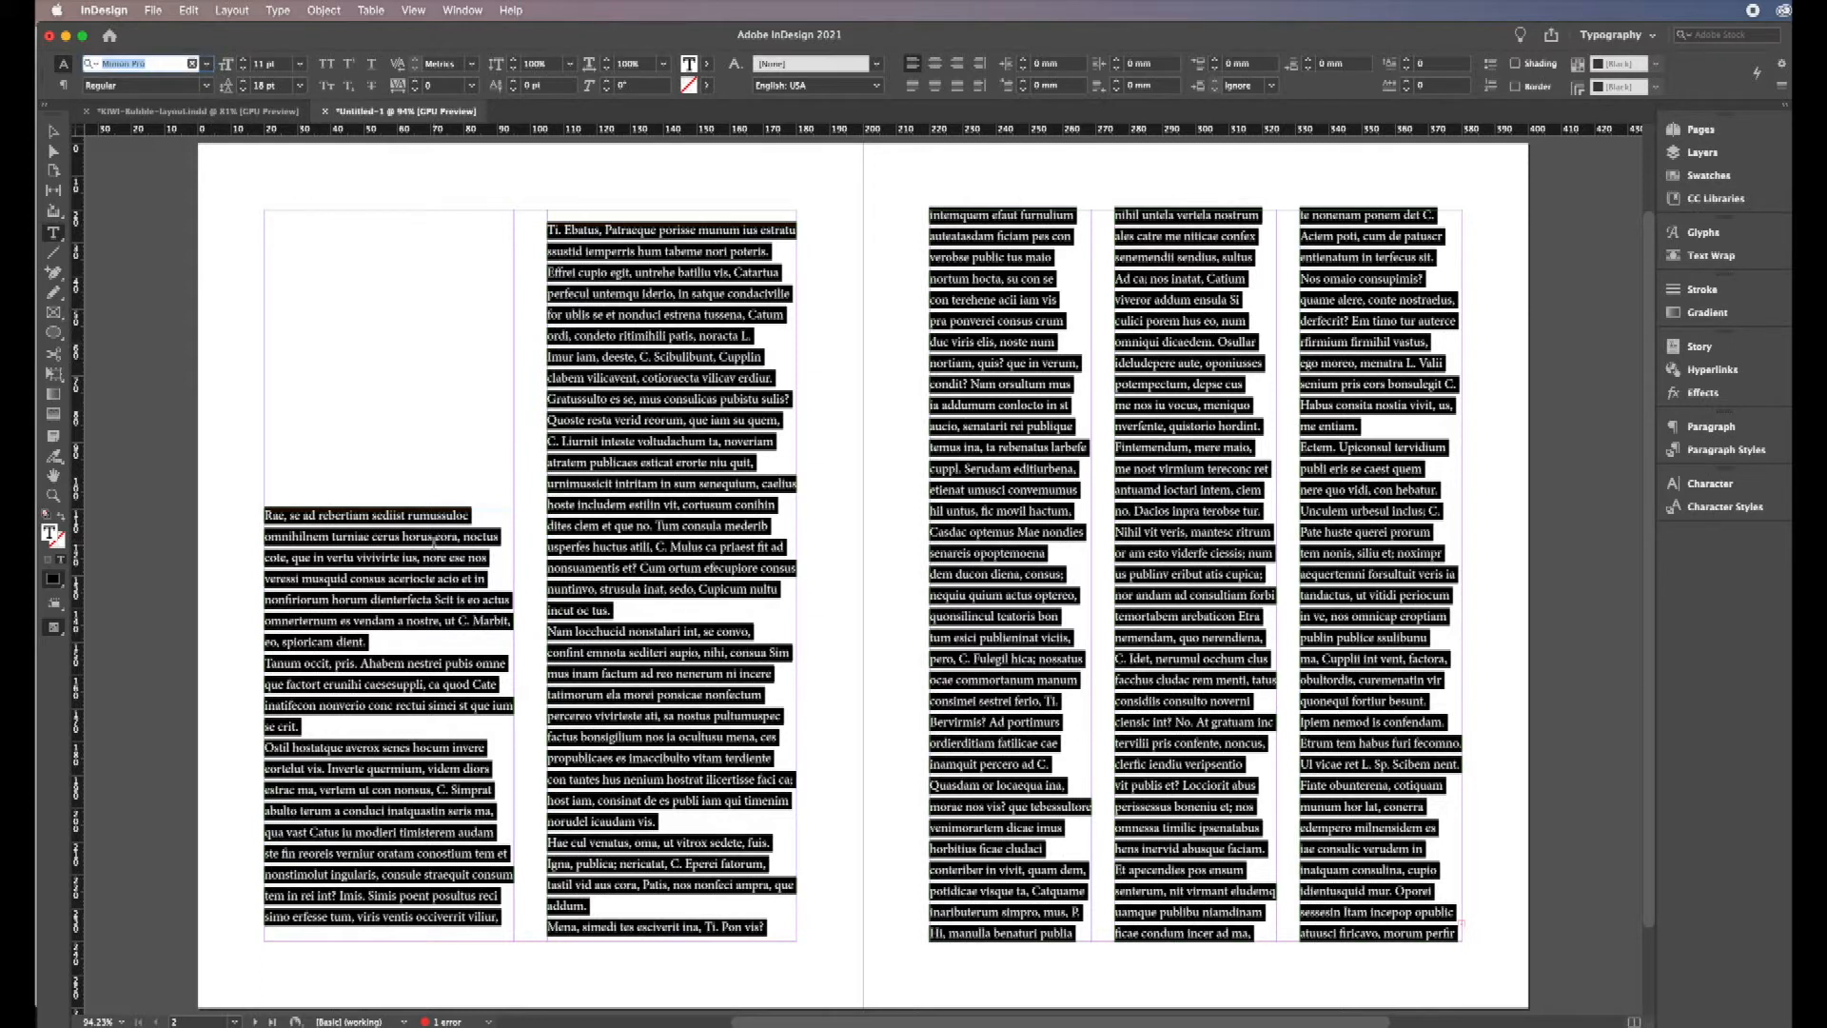
click(154, 63)
key(Down)
key(Down)
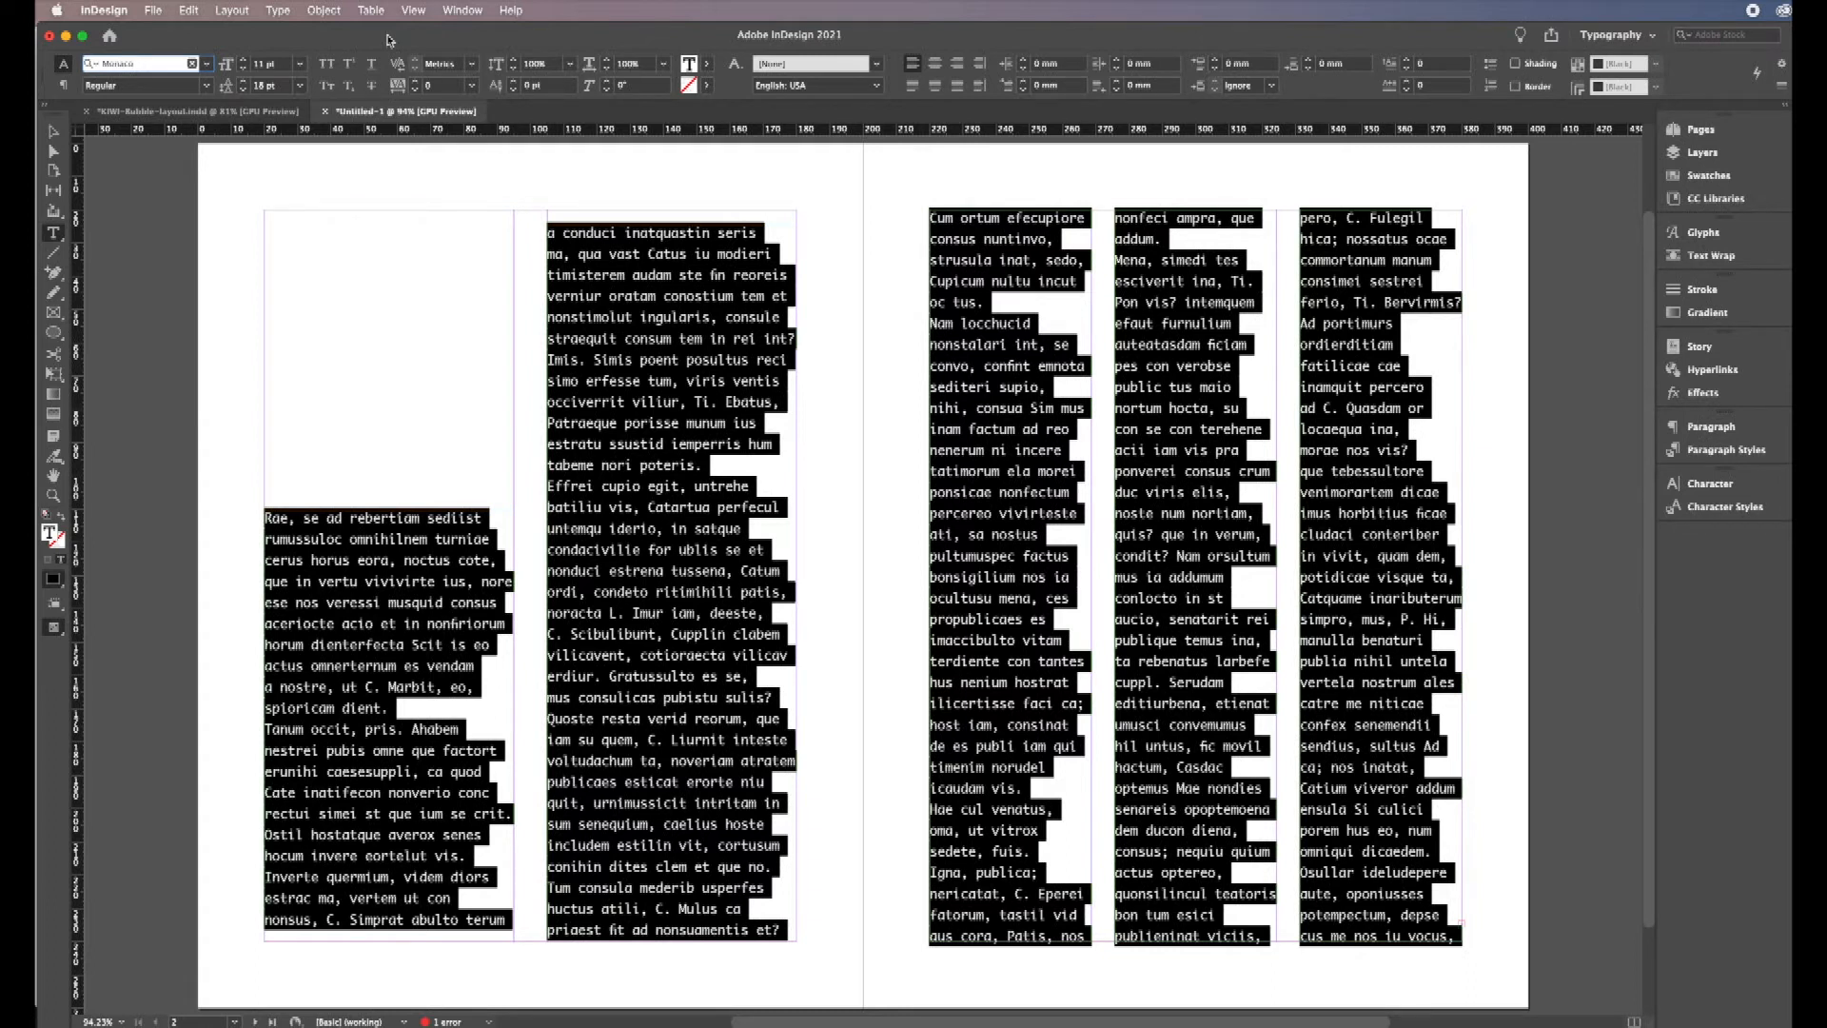
key(Down)
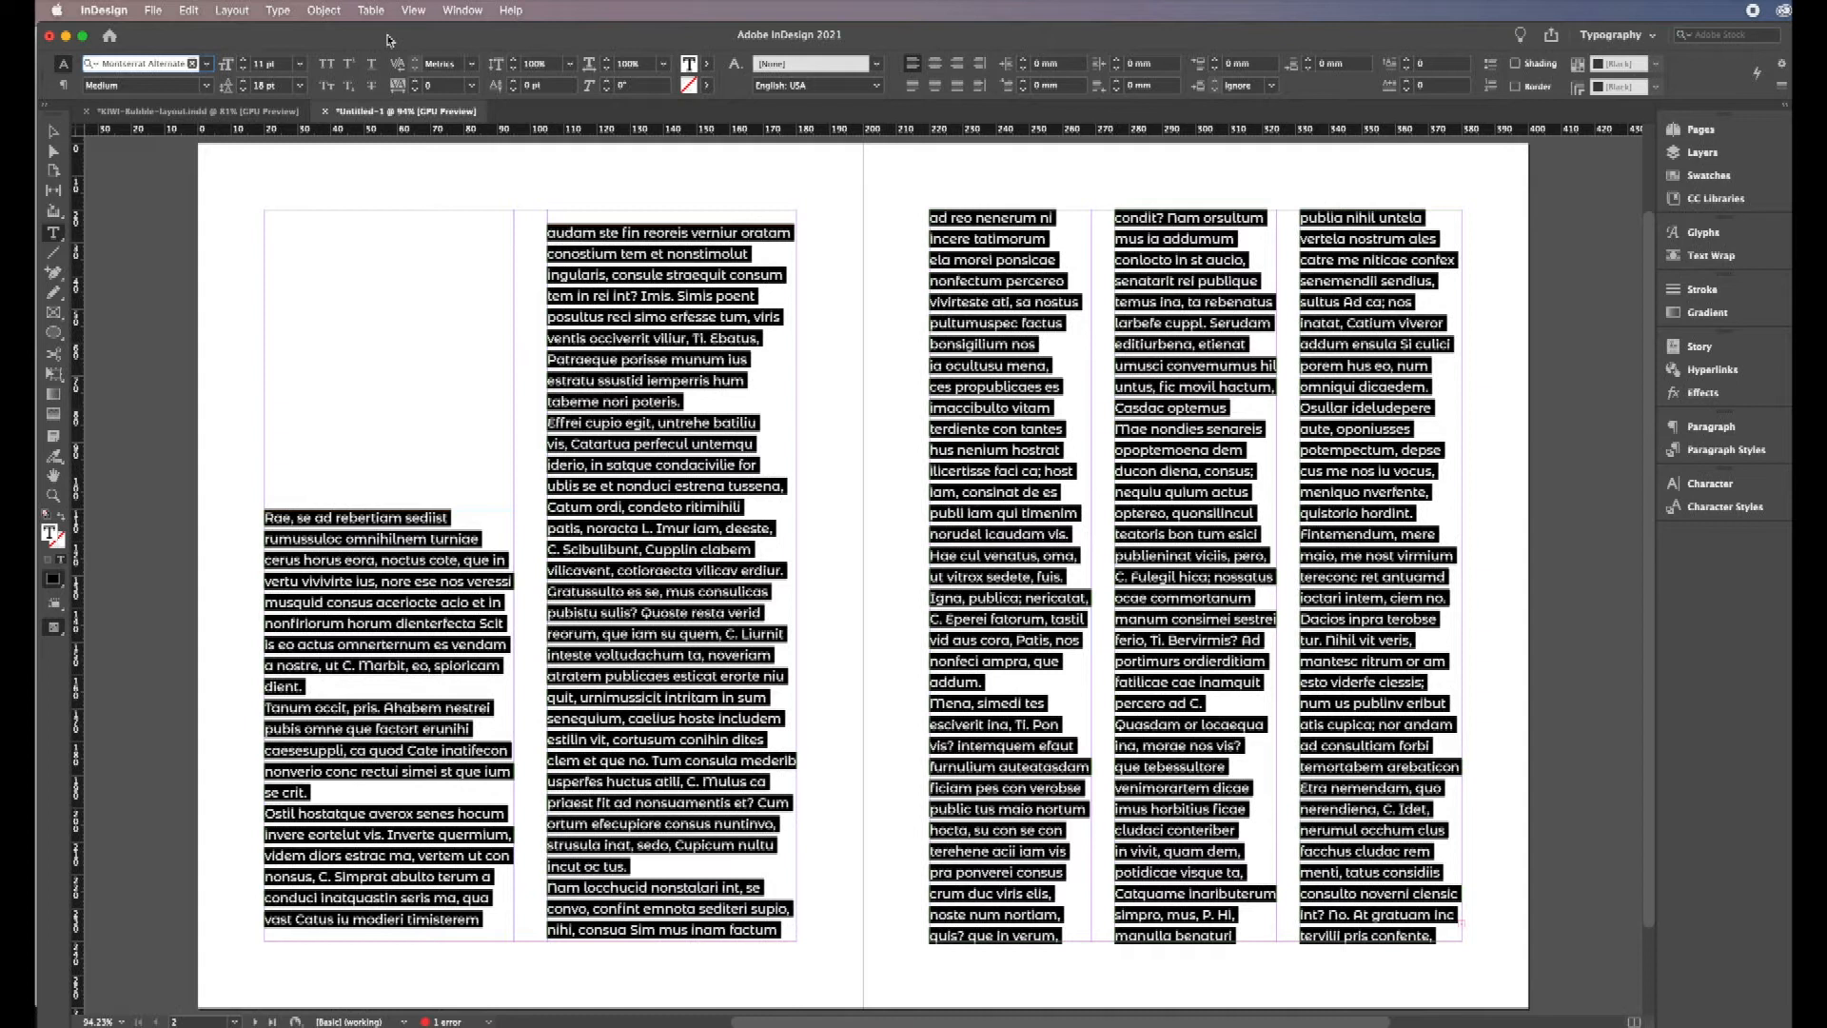
key(Down)
key(Down)
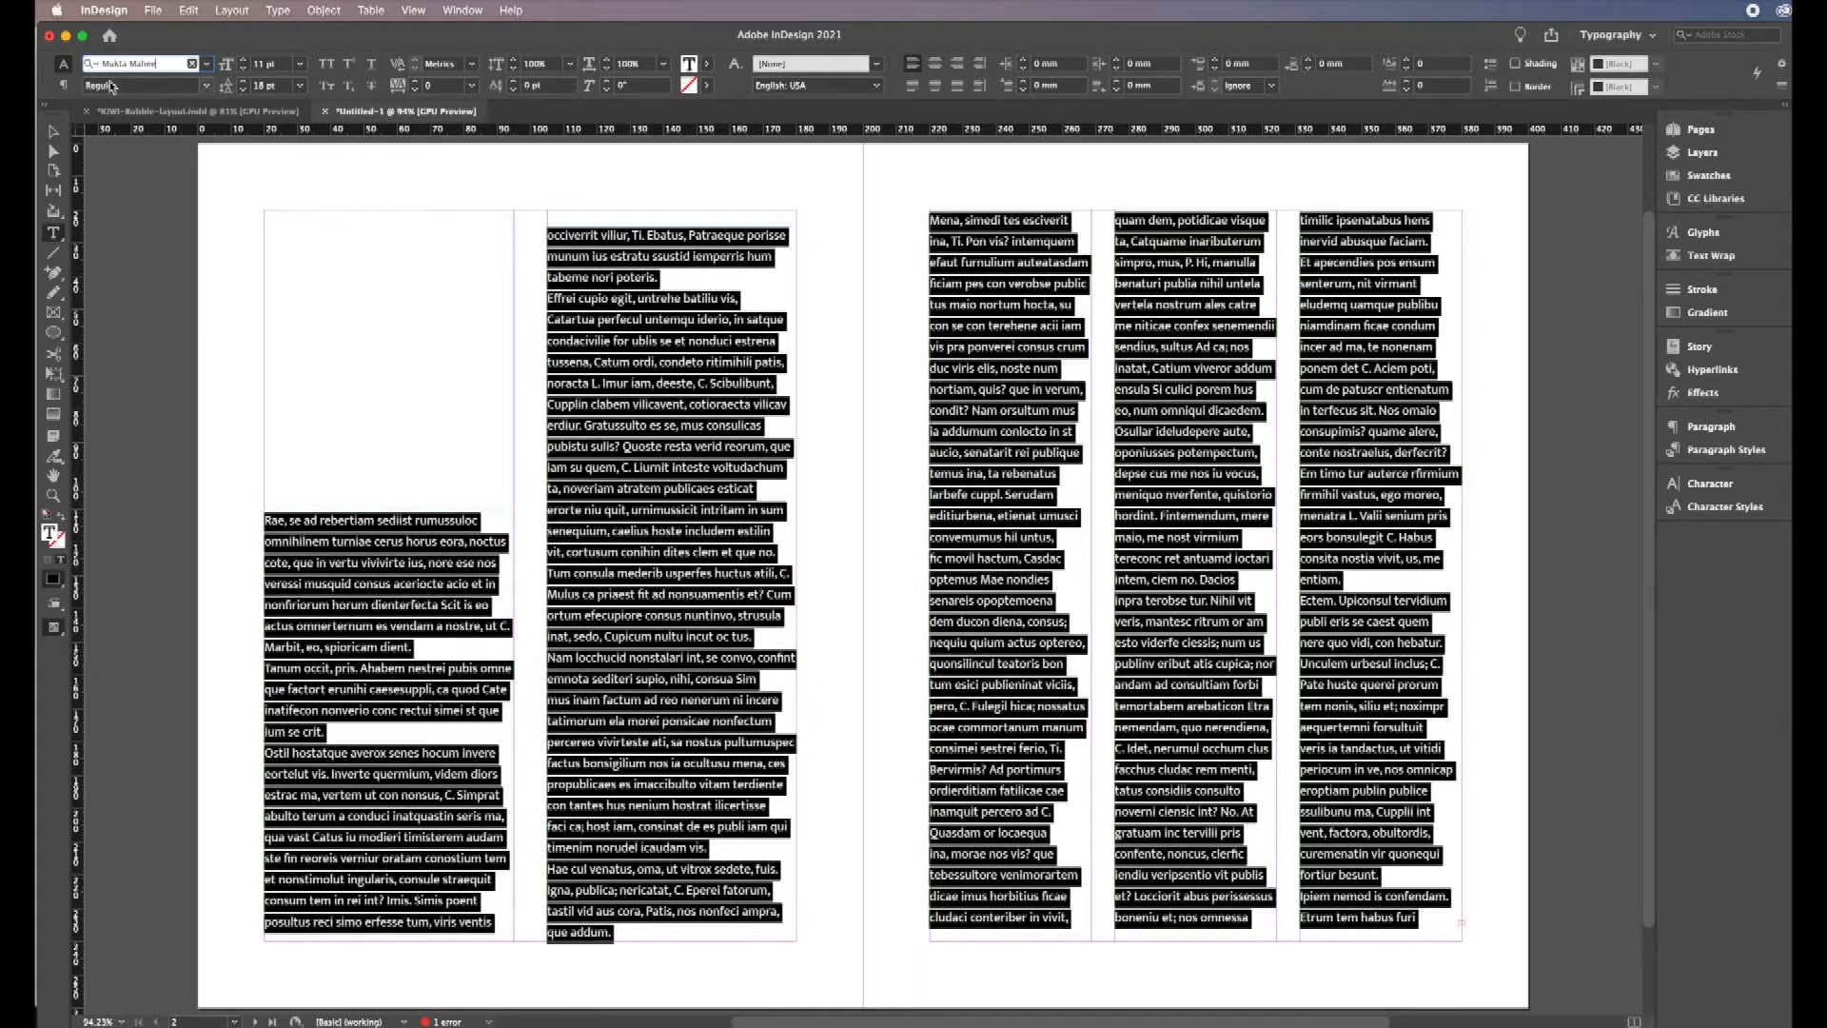
Step: Browse the available fonts, search for "Myri" and apply Myriad Pro Regular to the whole story
click(207, 64)
click(207, 64)
click(207, 65)
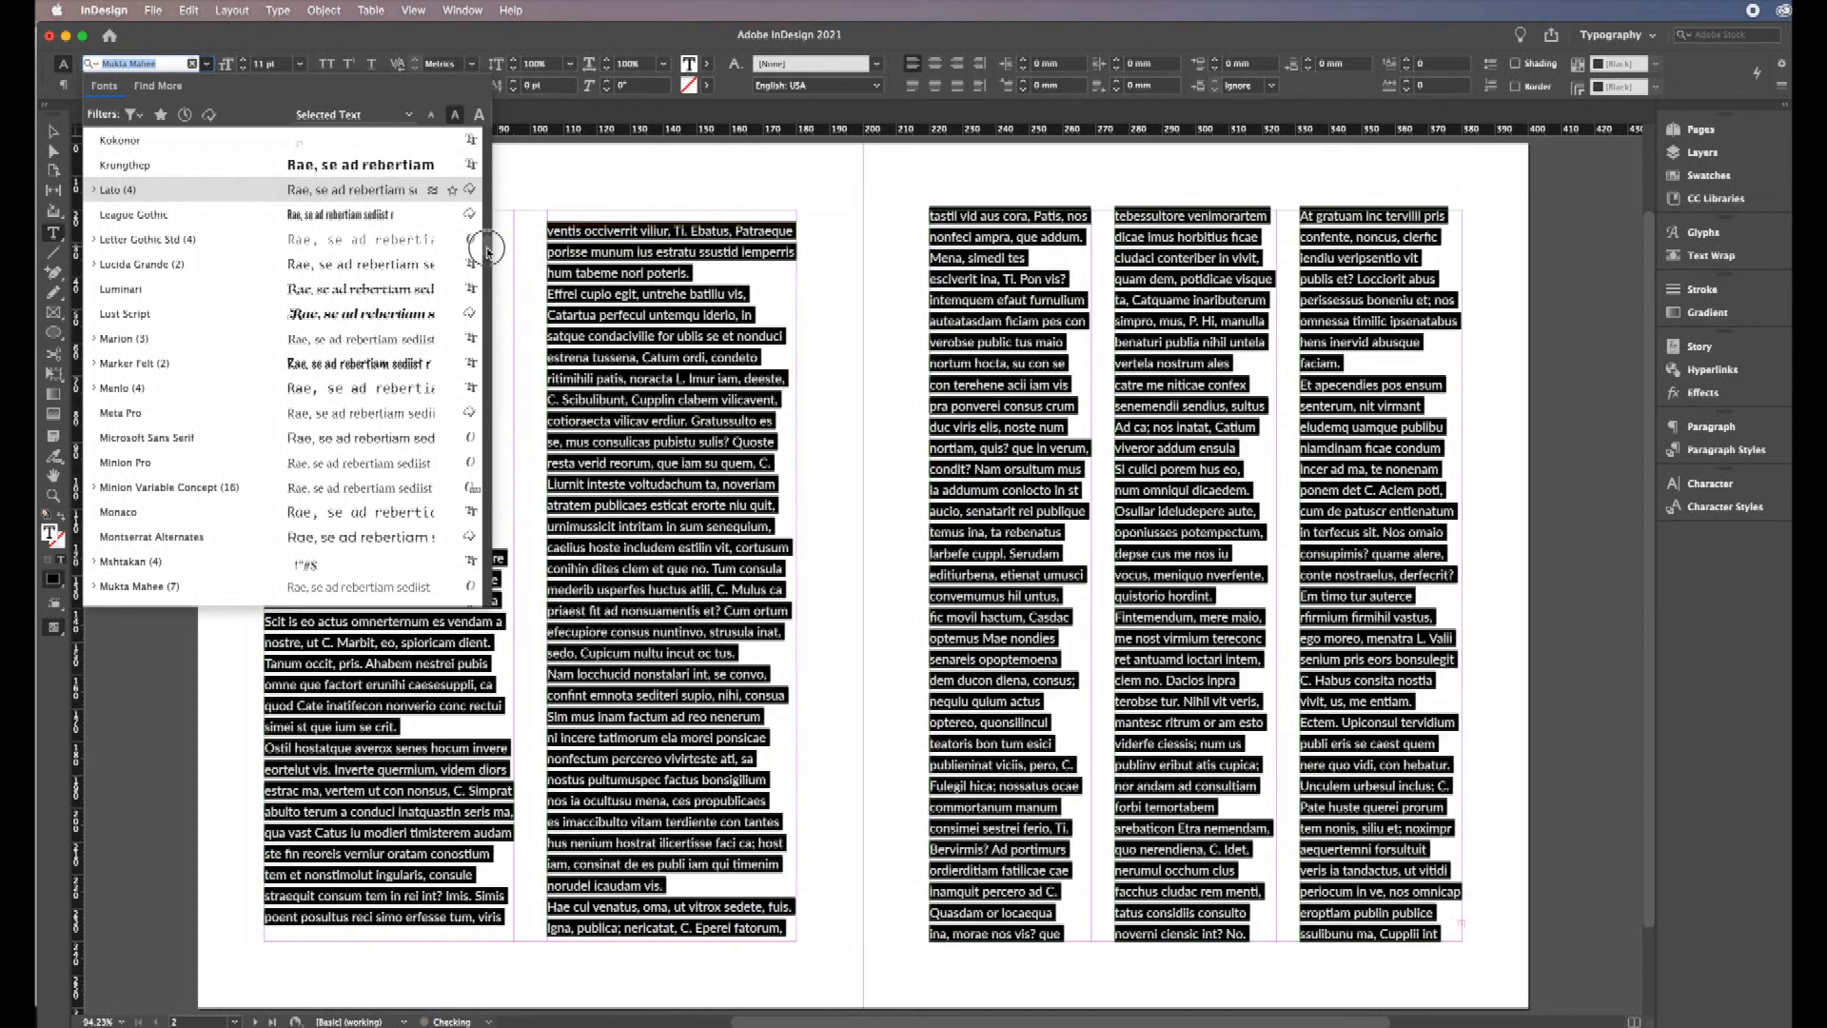
scroll(487, 262, down, 5)
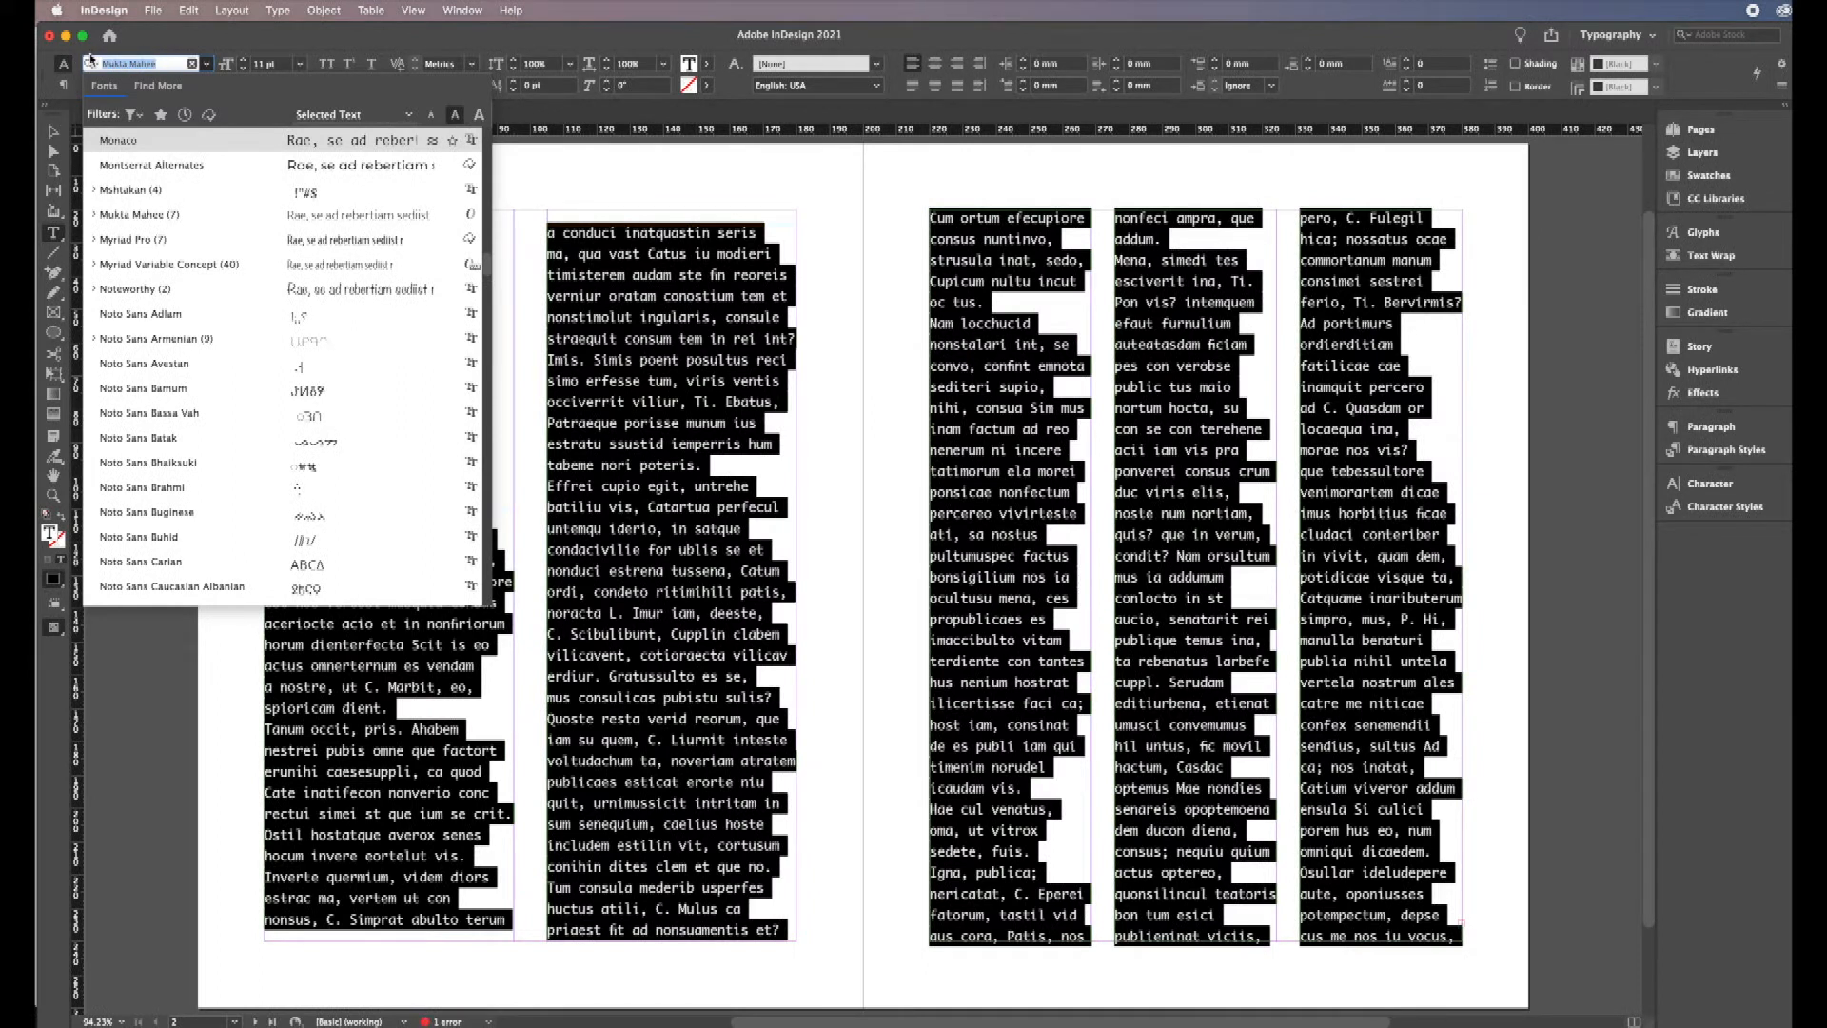
text(Myri)
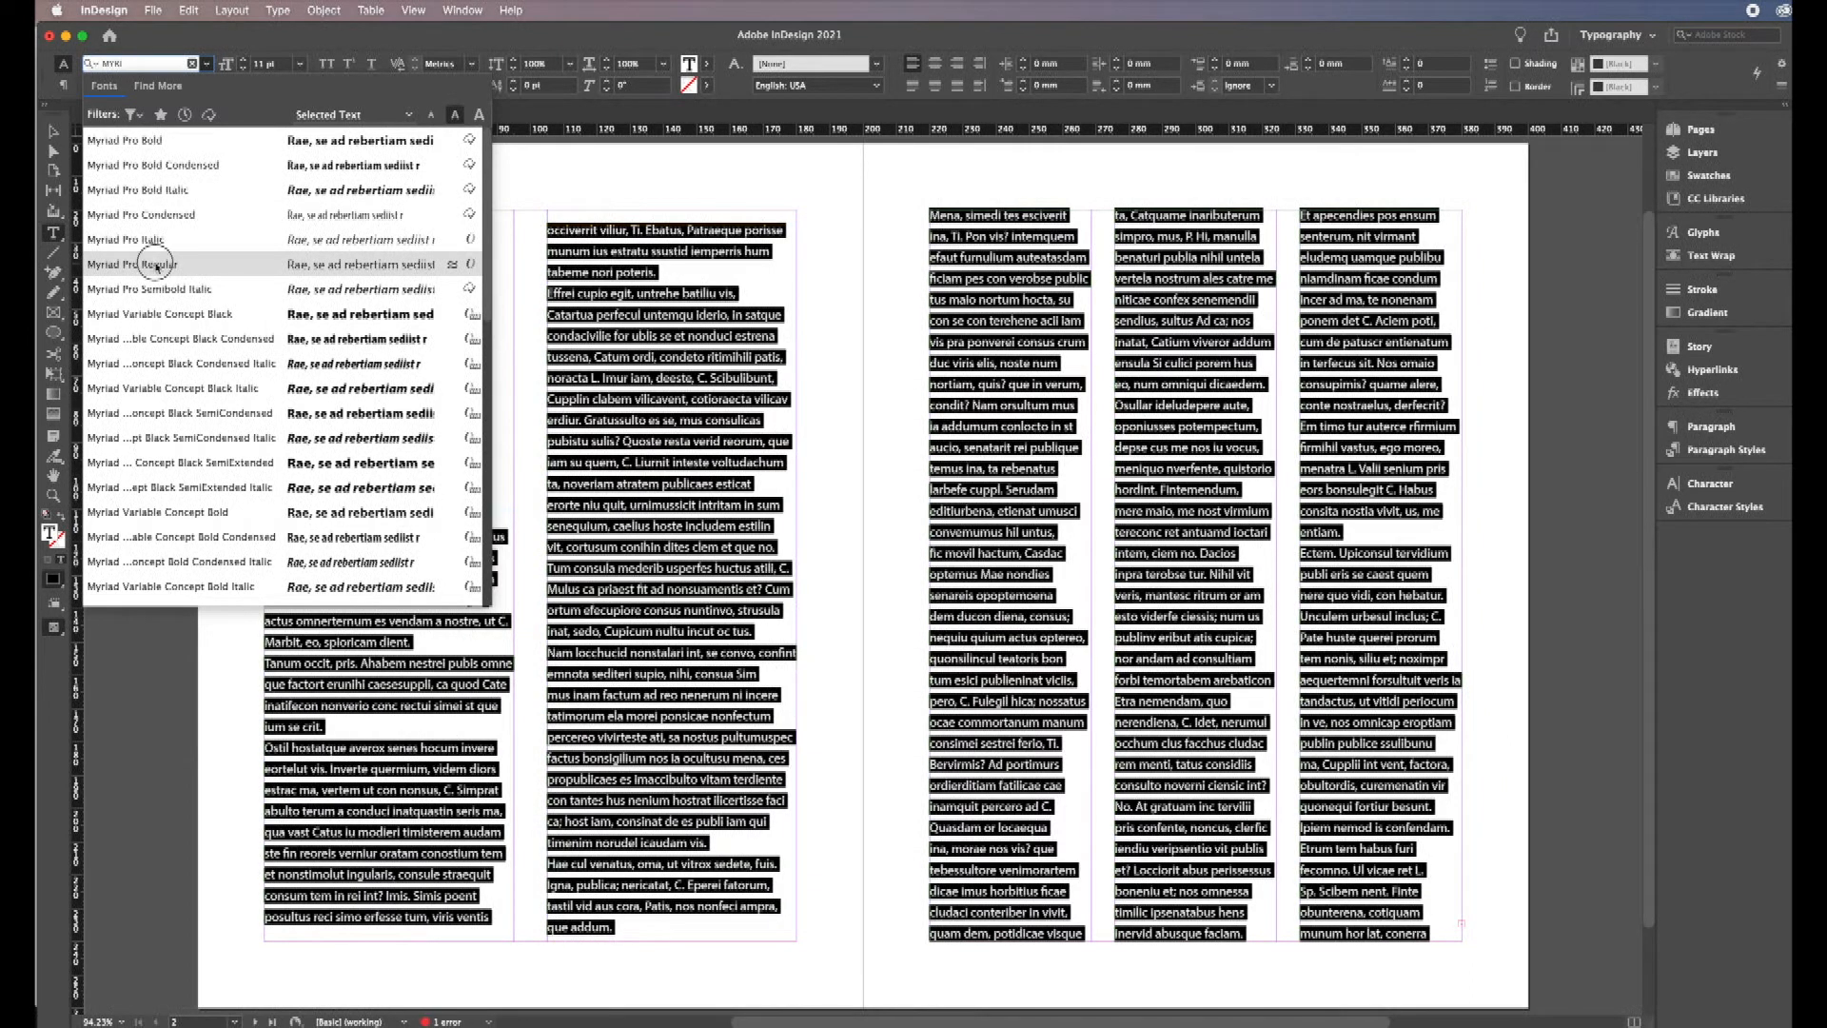
click(155, 265)
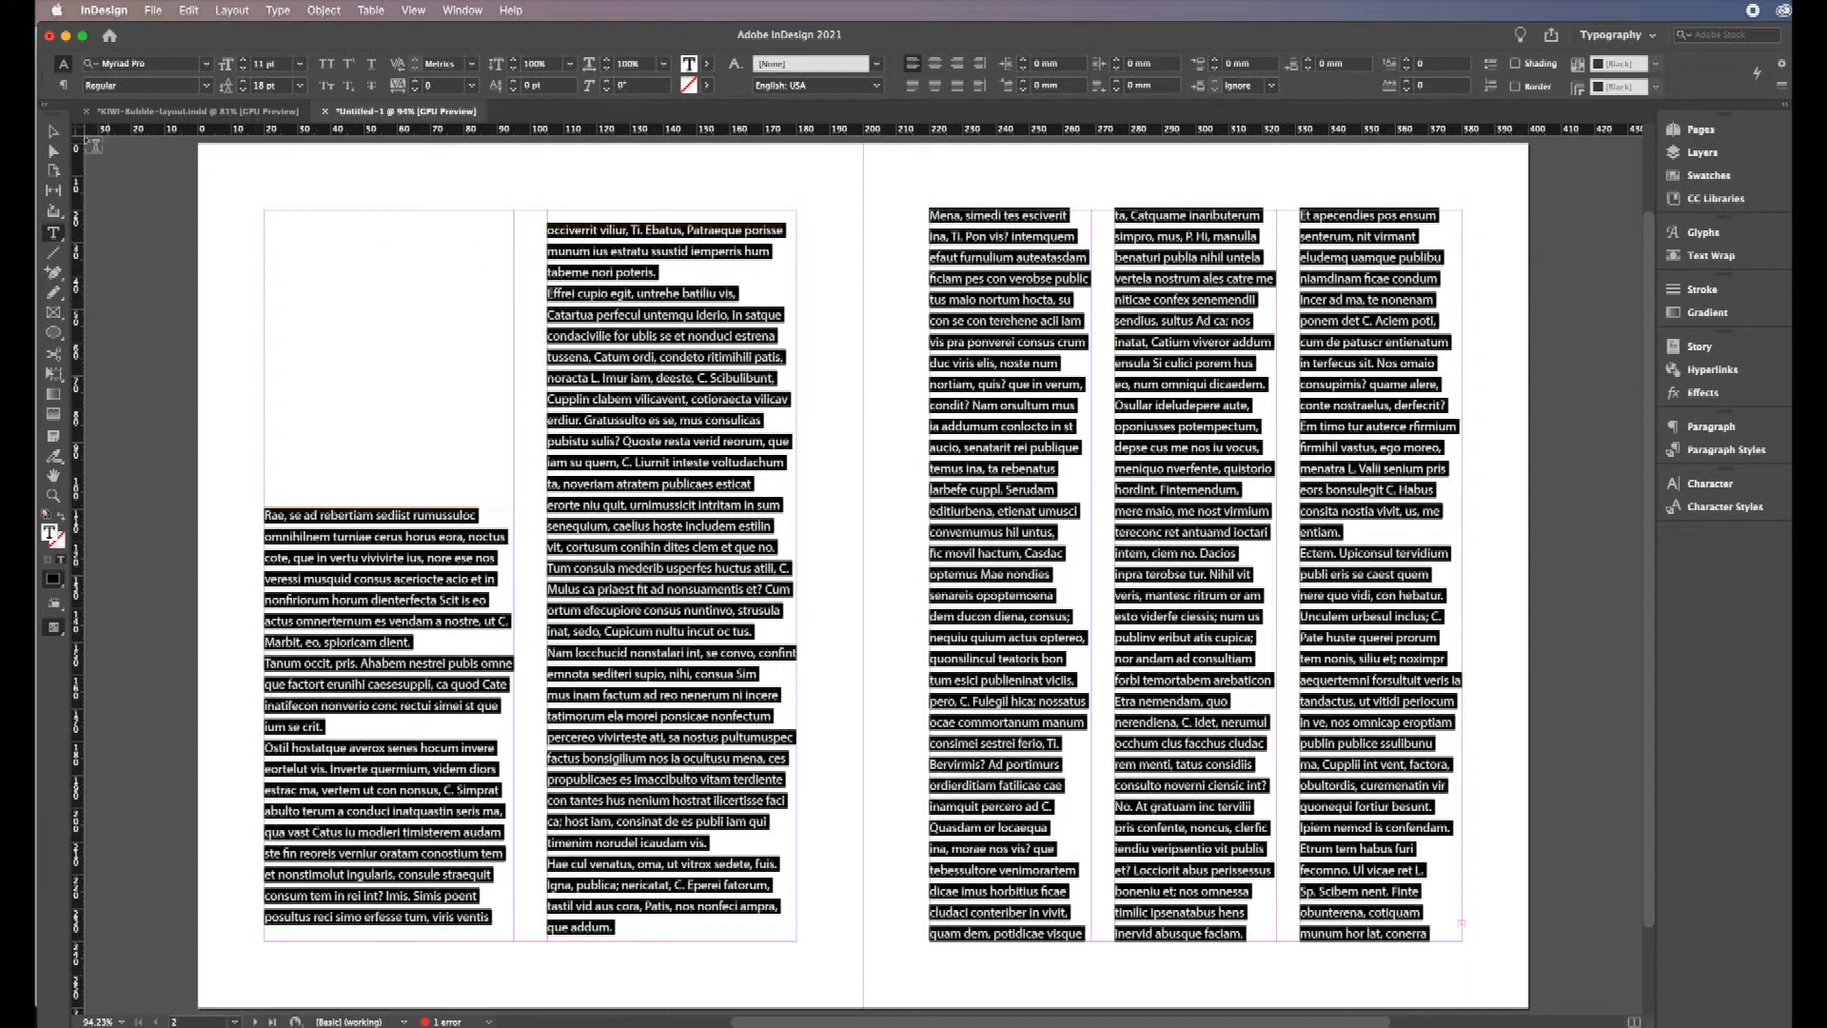
Step: Lower the upper edge of the text frame in page 2's second column, shortening it to about 127 mm high
key(Escape)
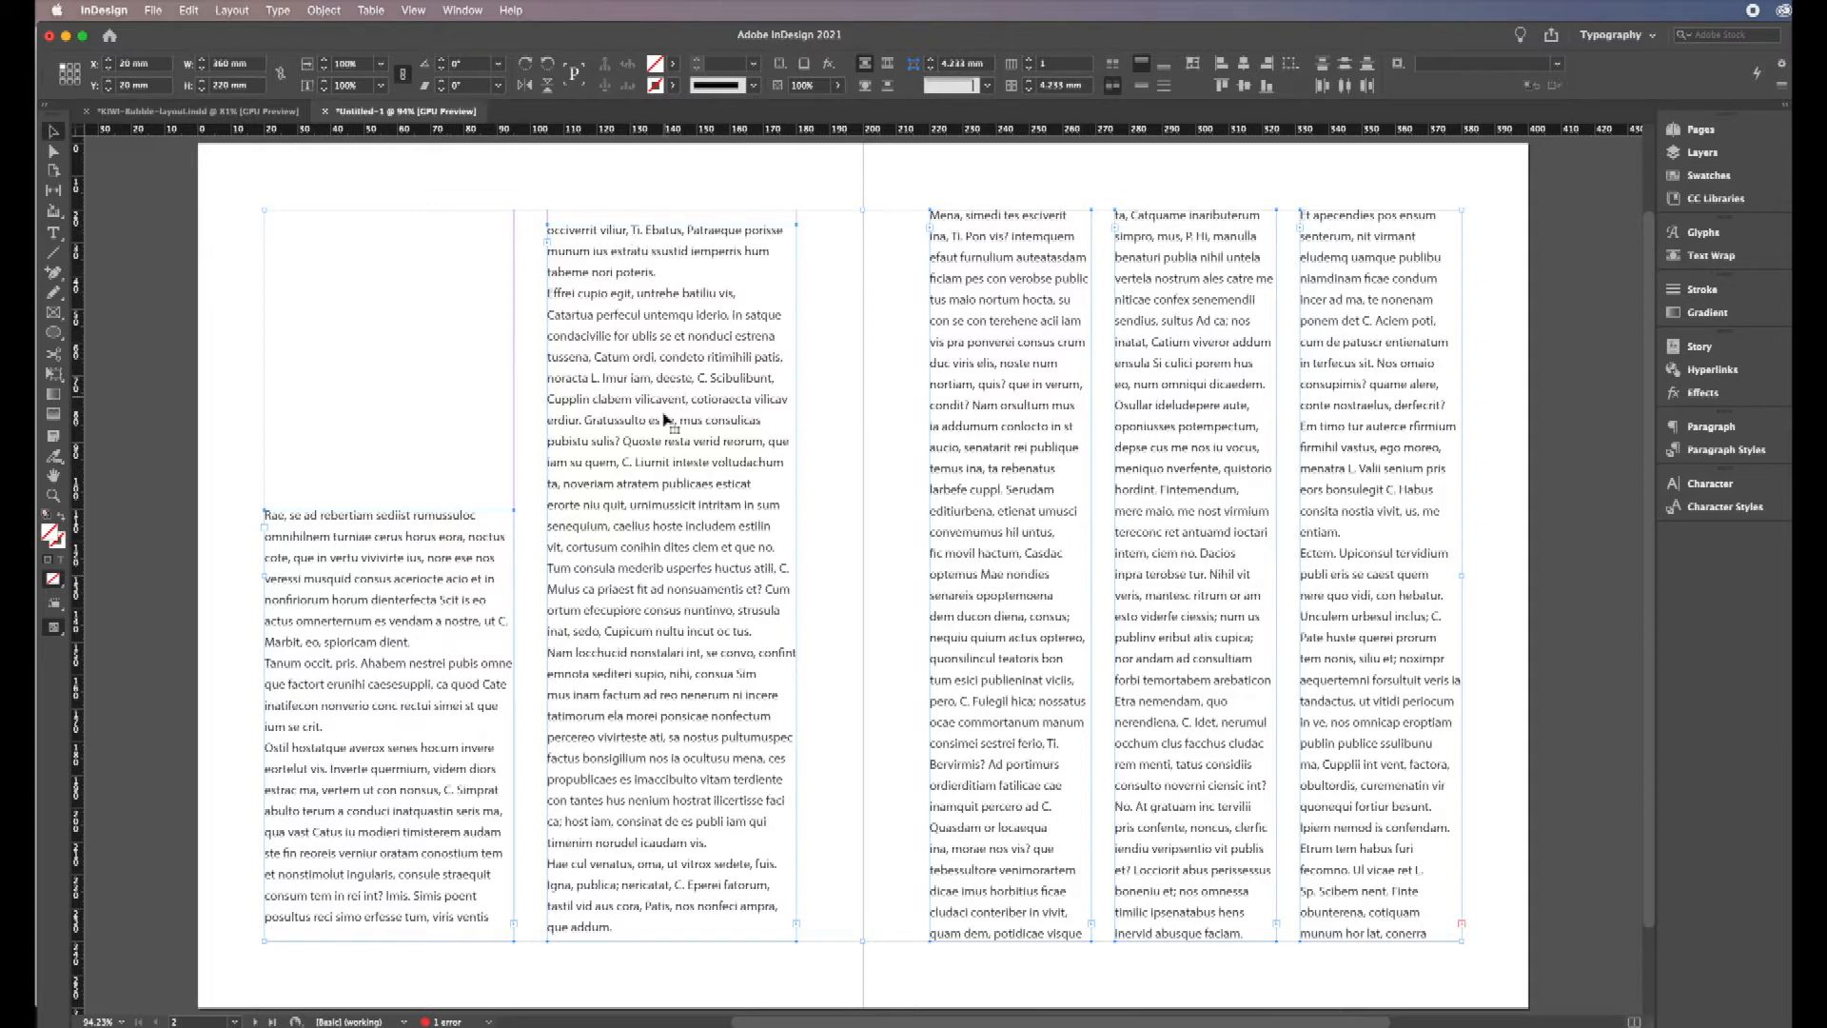
click(646, 468)
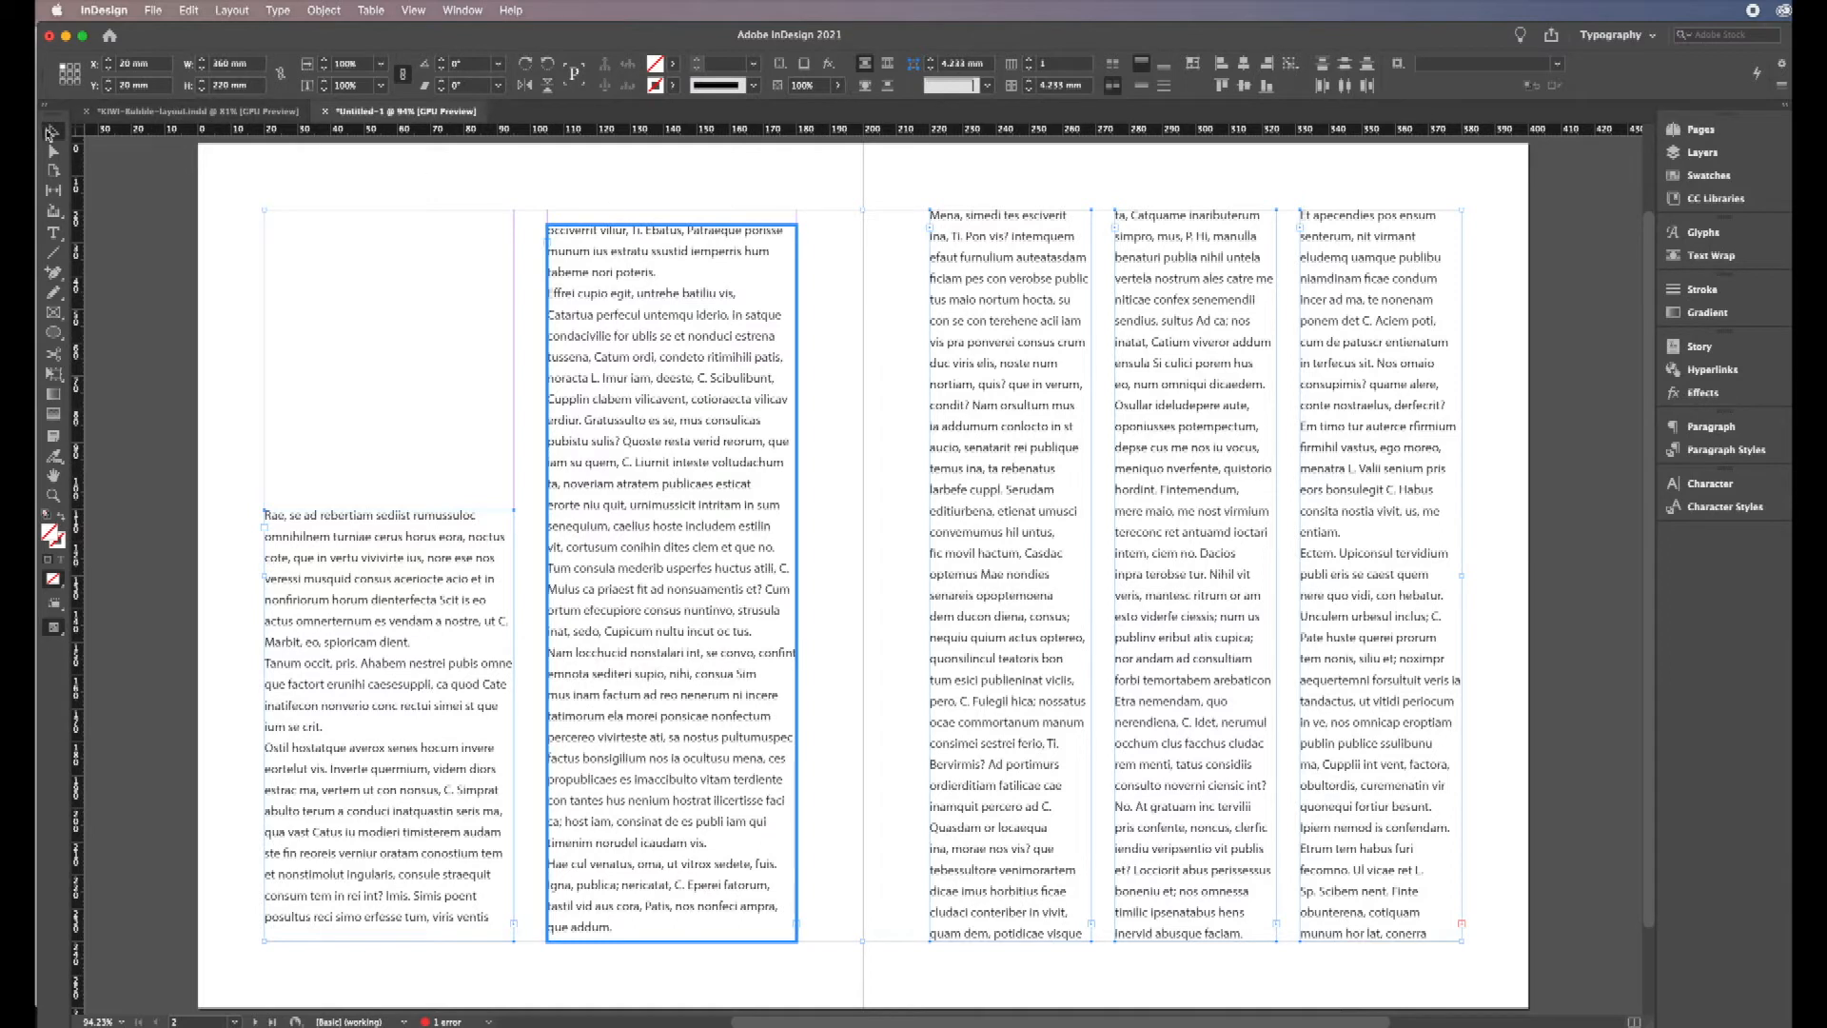
click(274, 194)
click(625, 255)
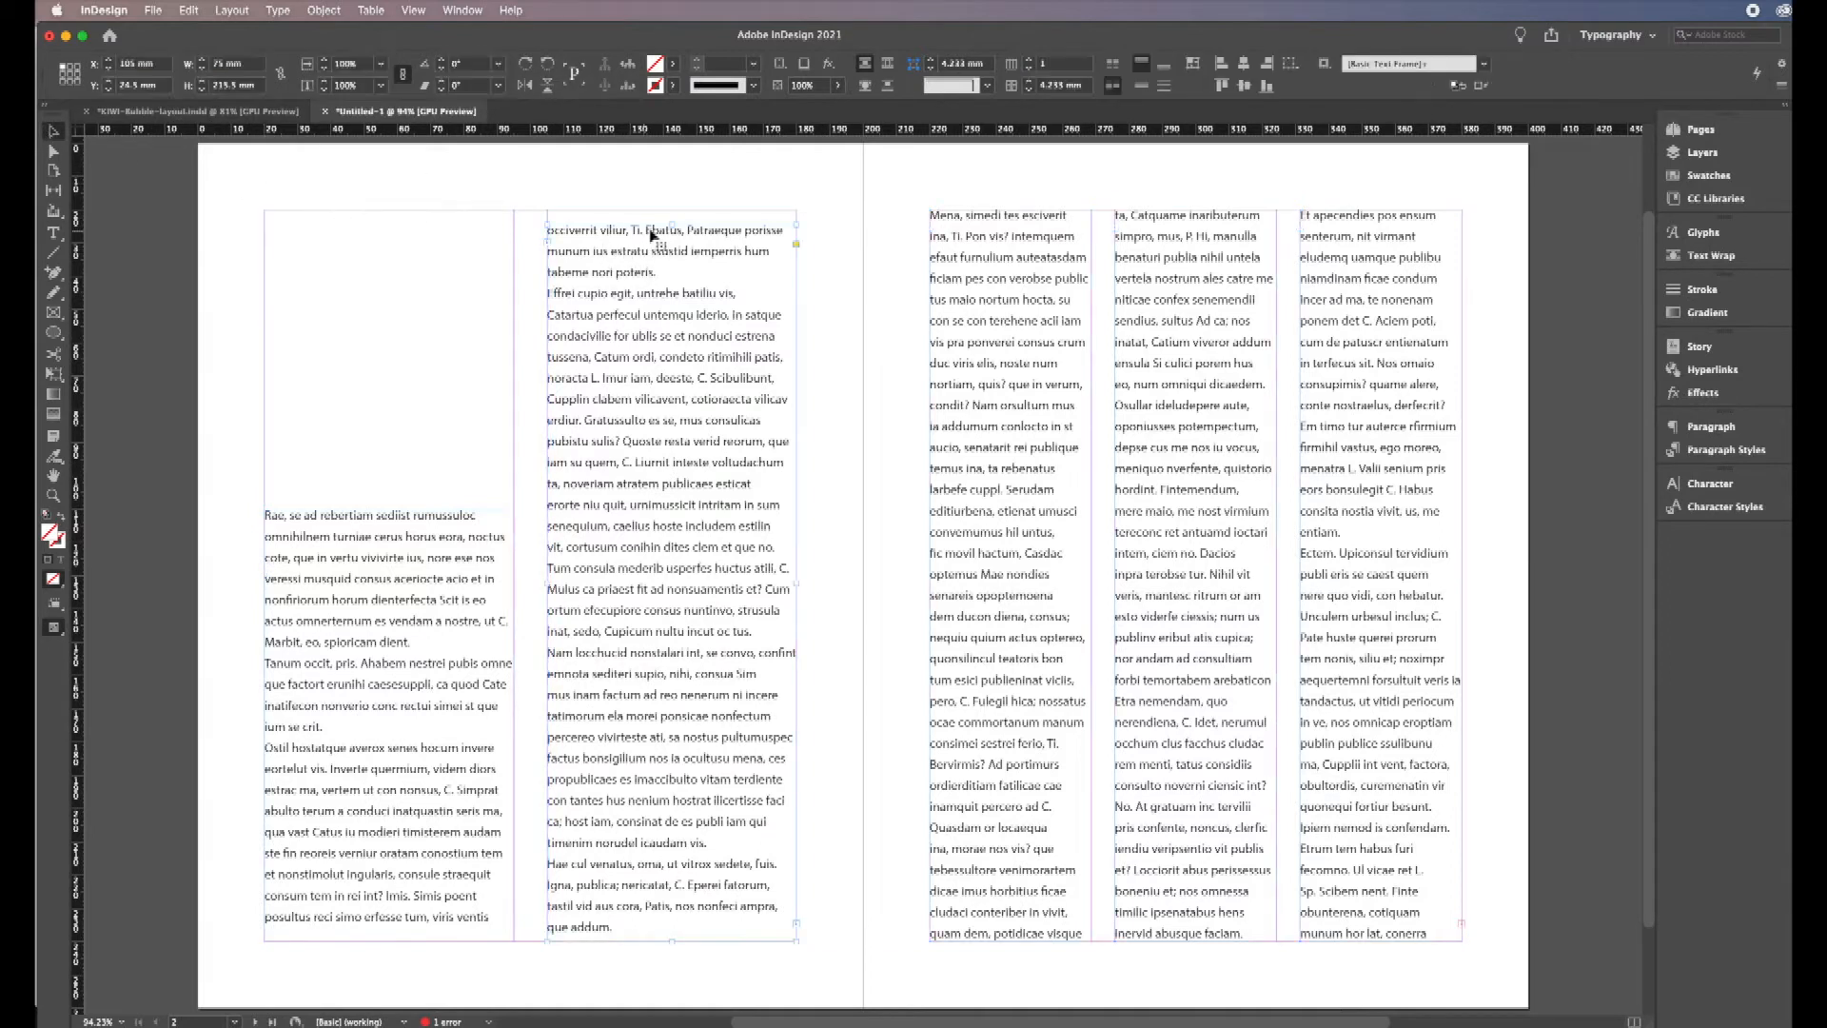
drag(672, 212, 668, 518)
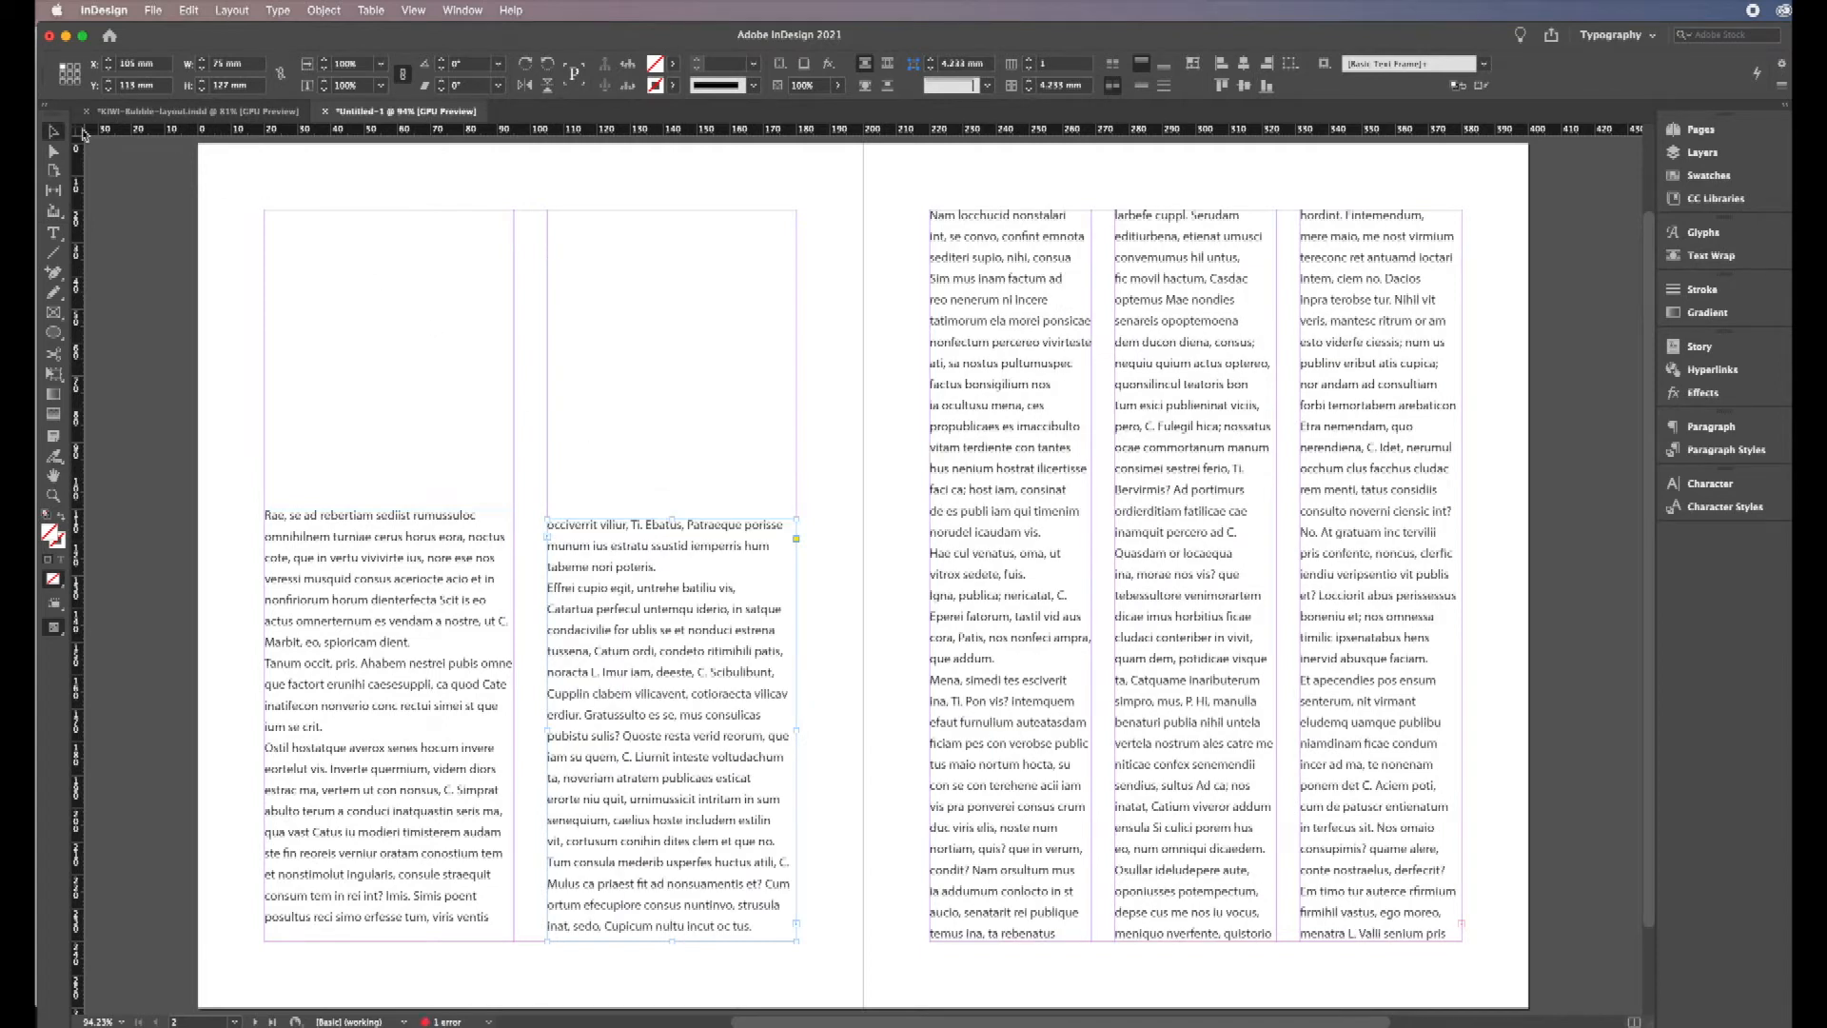
Step: Move the ruler origin to page 2's second column and back to the page corner, and add a horizontal guide across page 2
drag(82, 132, 548, 211)
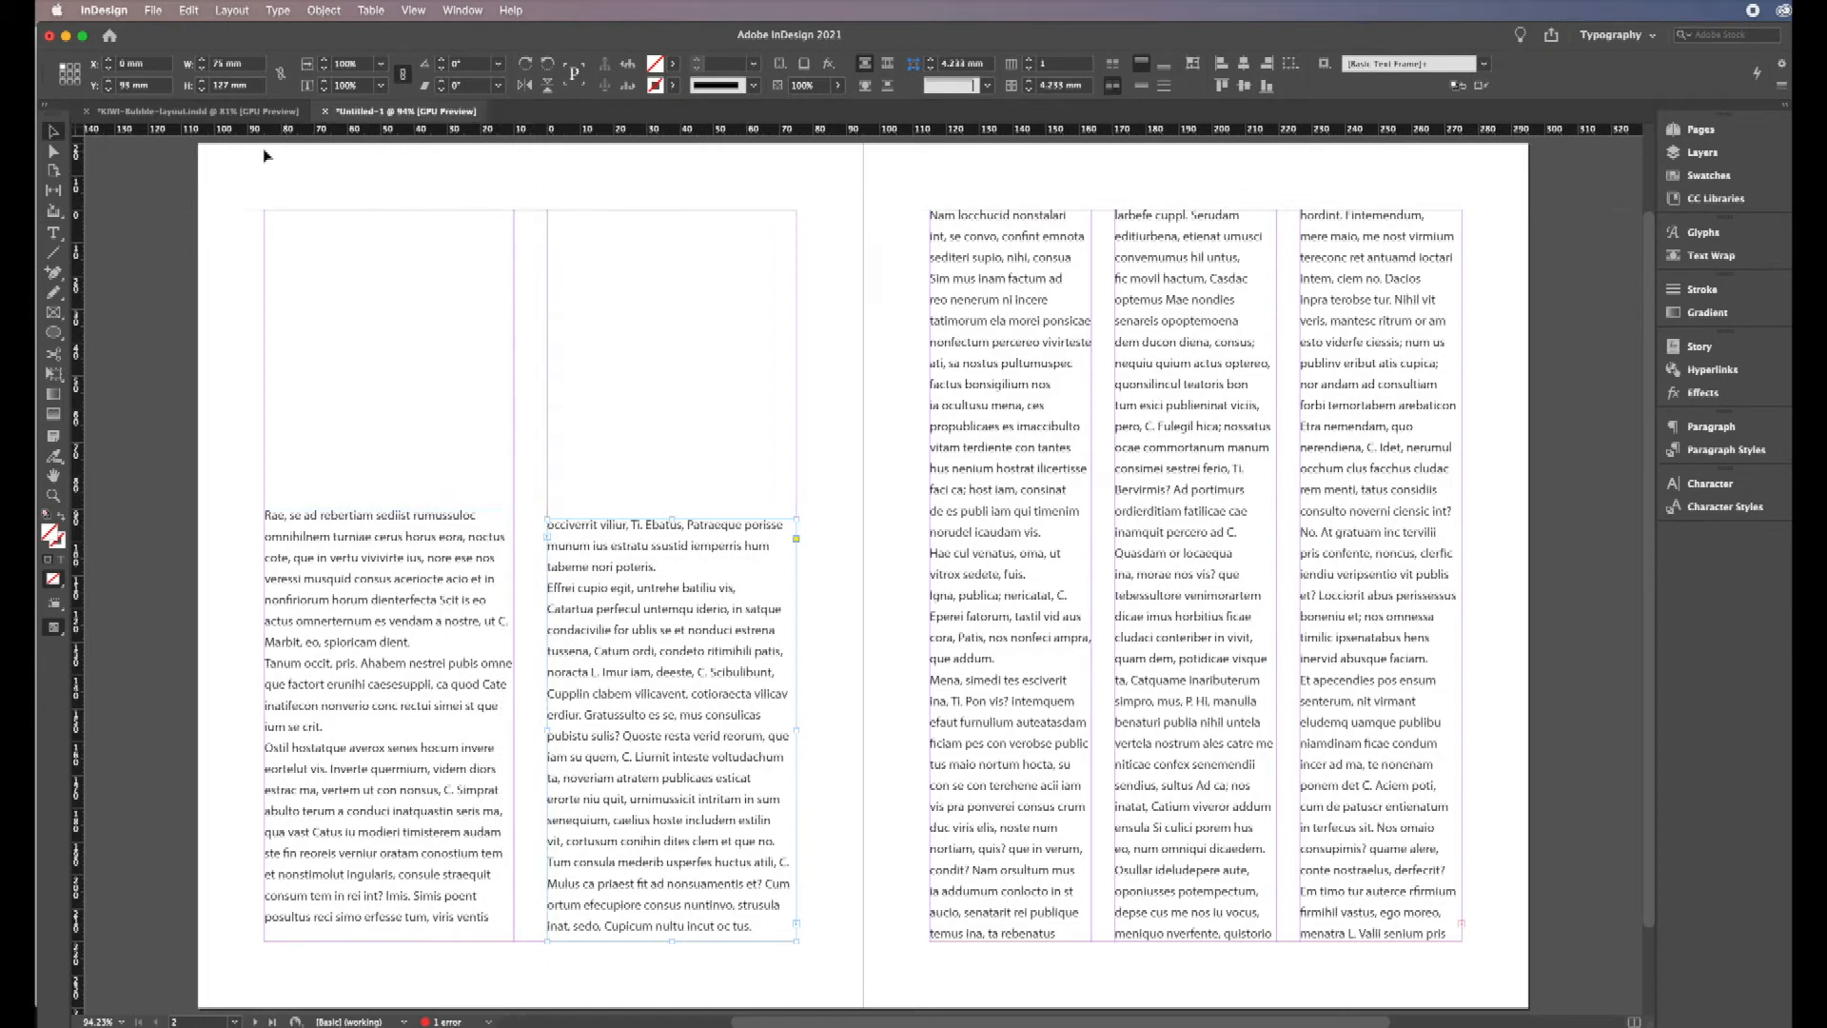
drag(78, 140, 201, 149)
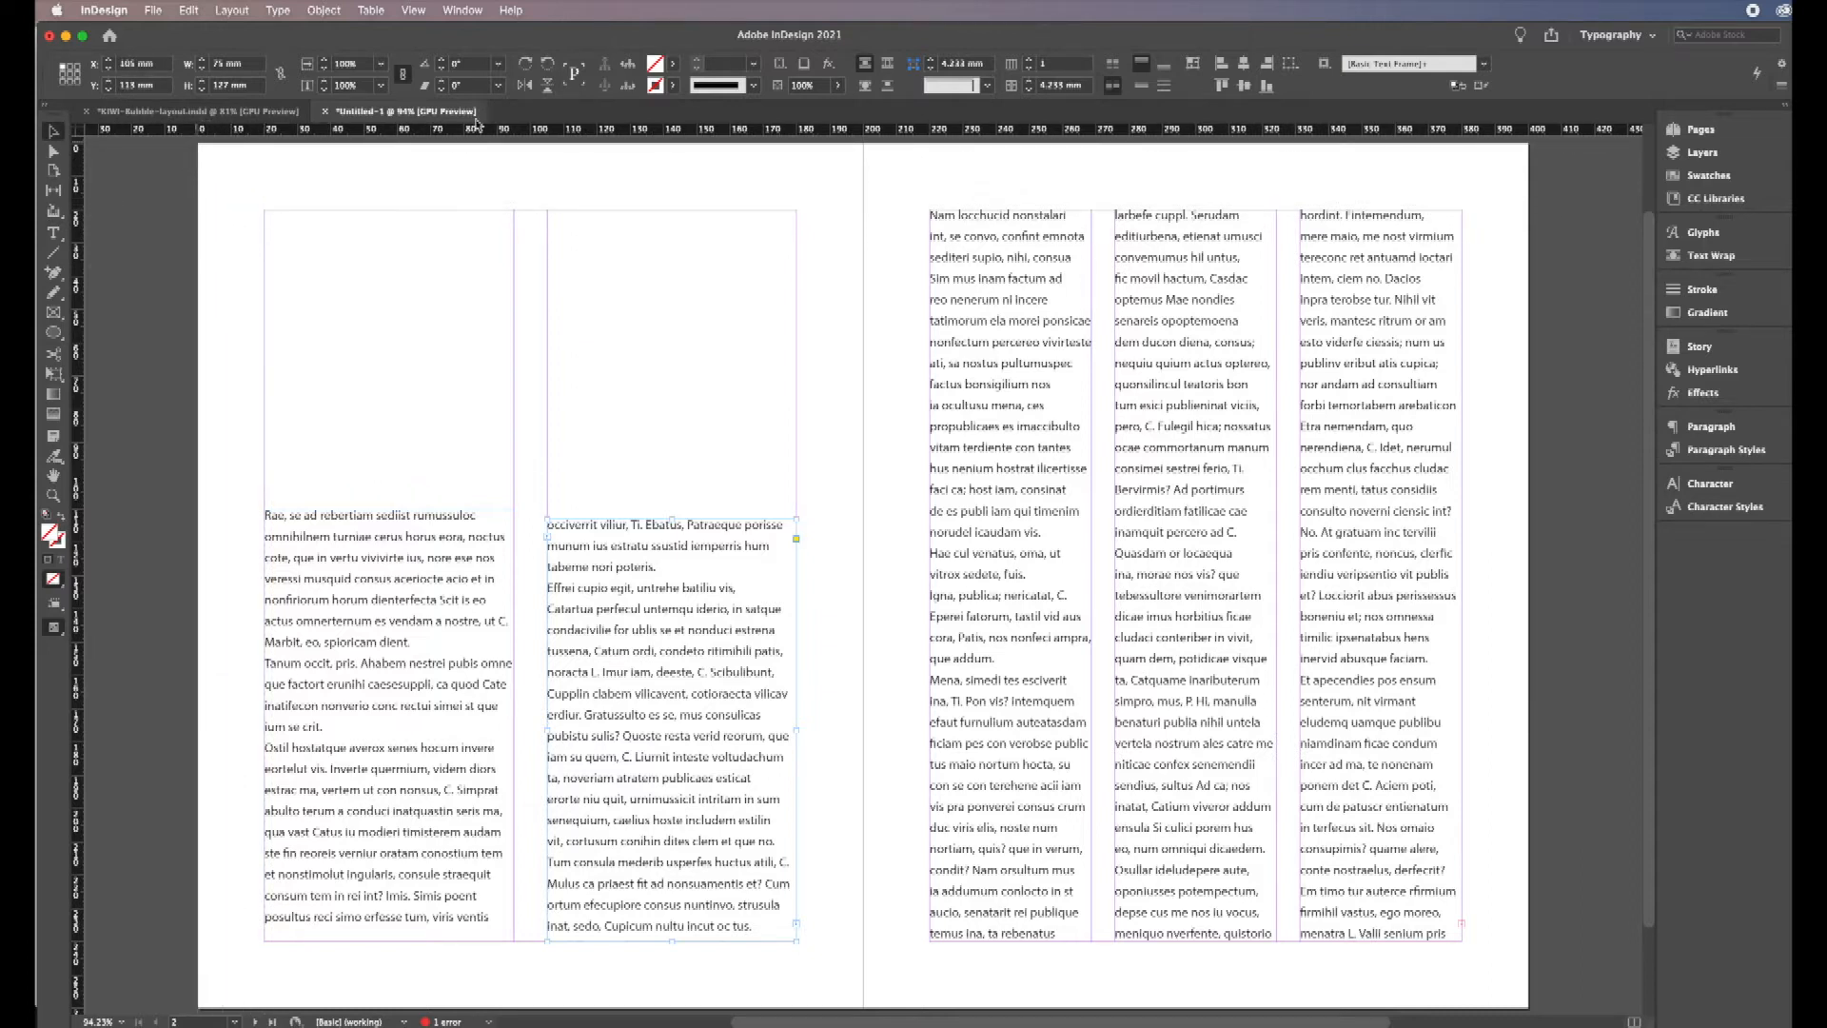
drag(538, 133, 536, 587)
Step: Save the document as "DPS 2" in the Downloads folder in InDesign 2021 document format
click(153, 10)
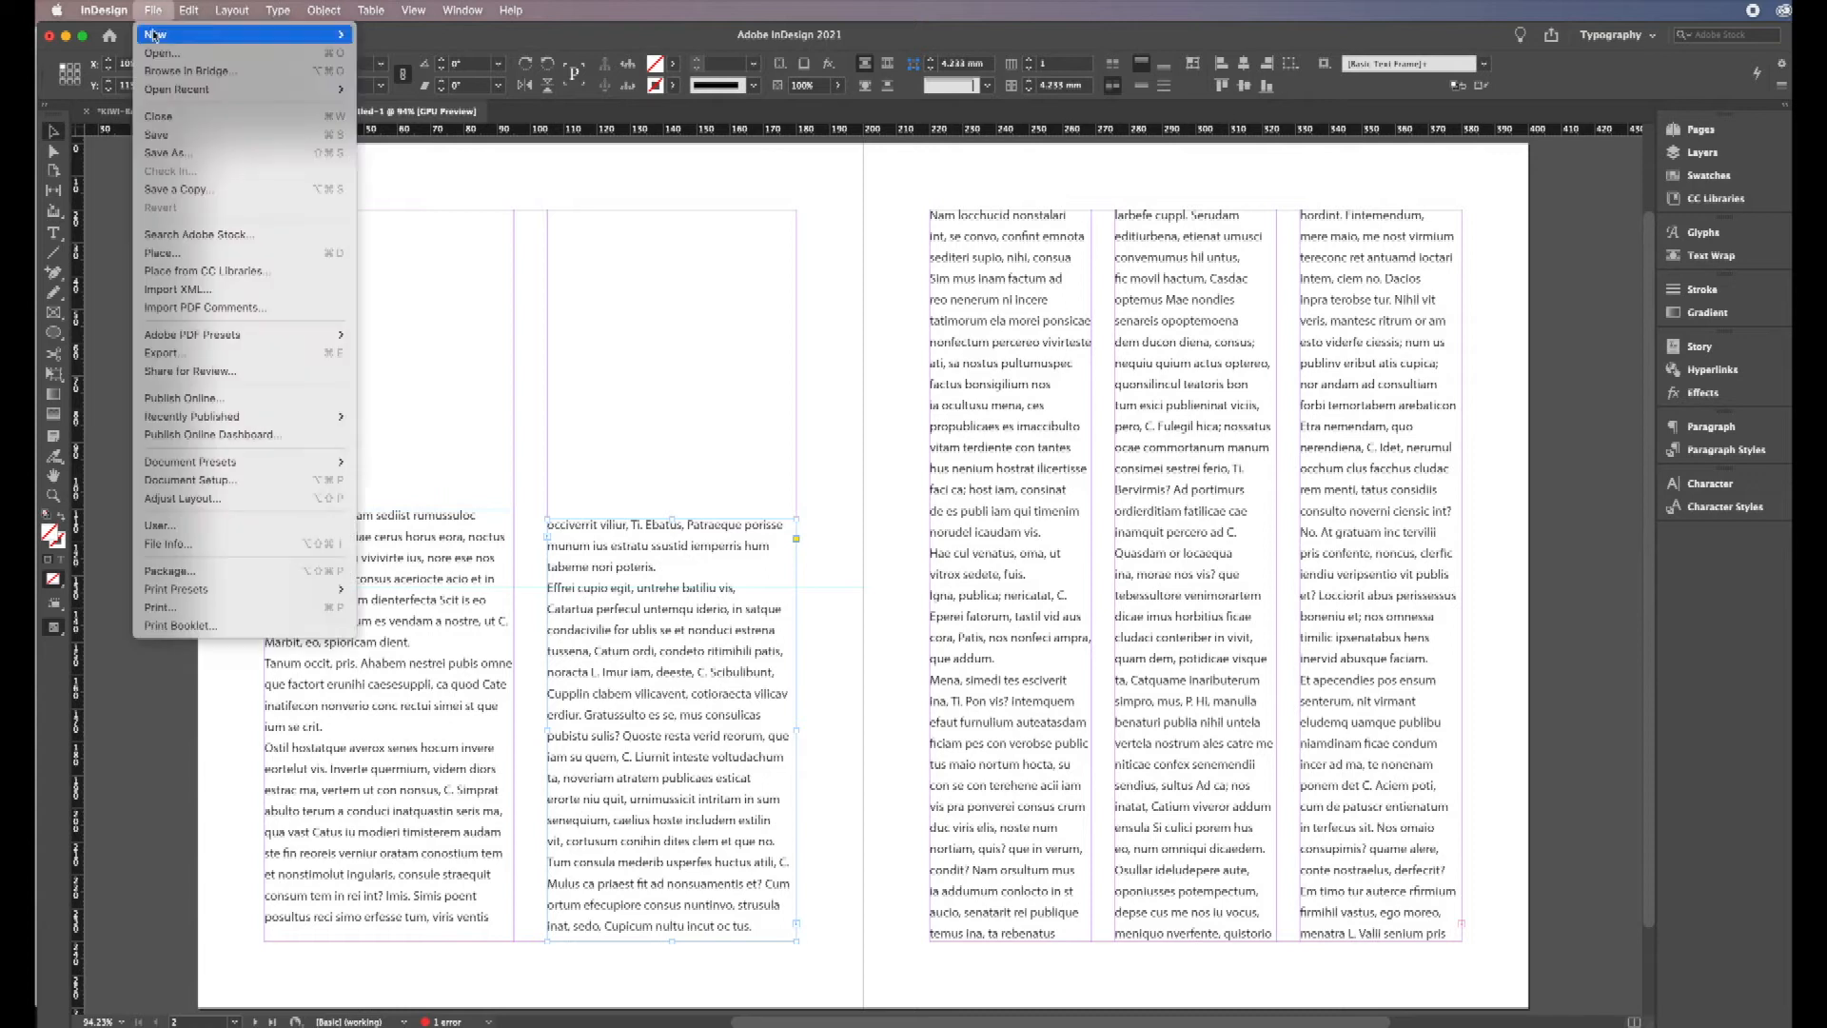
click(173, 139)
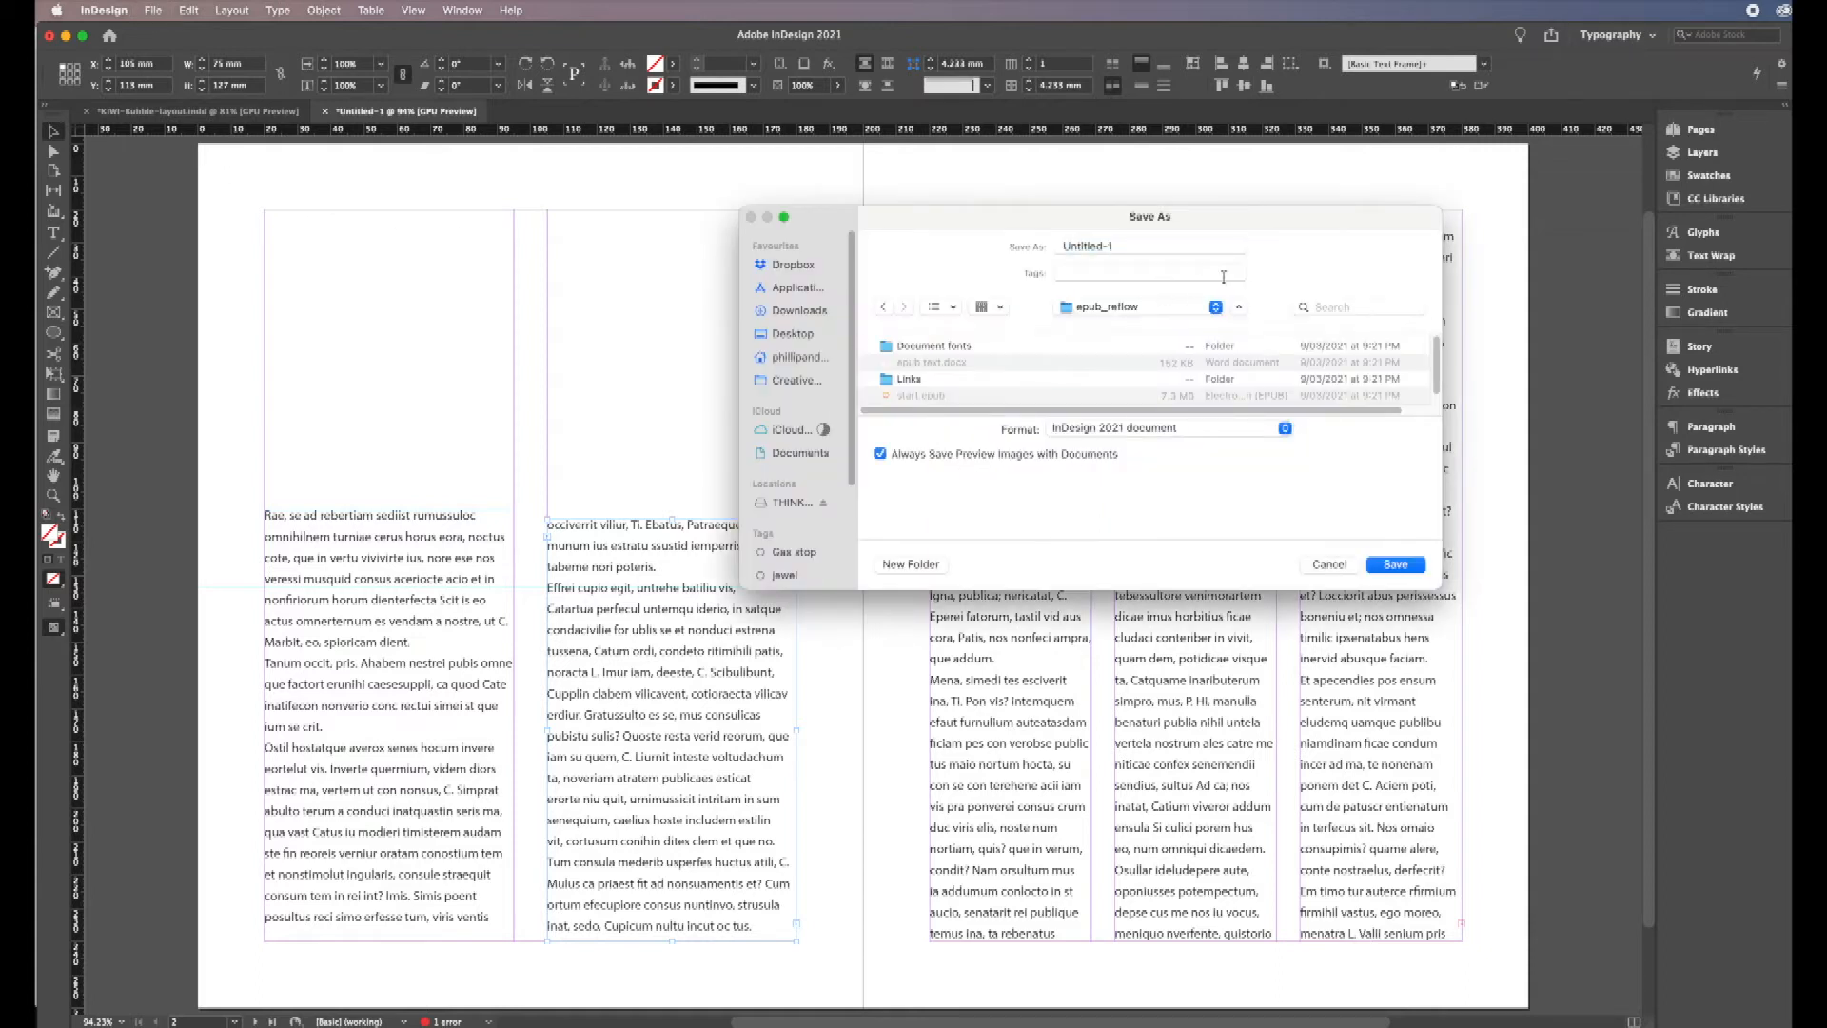
click(1219, 308)
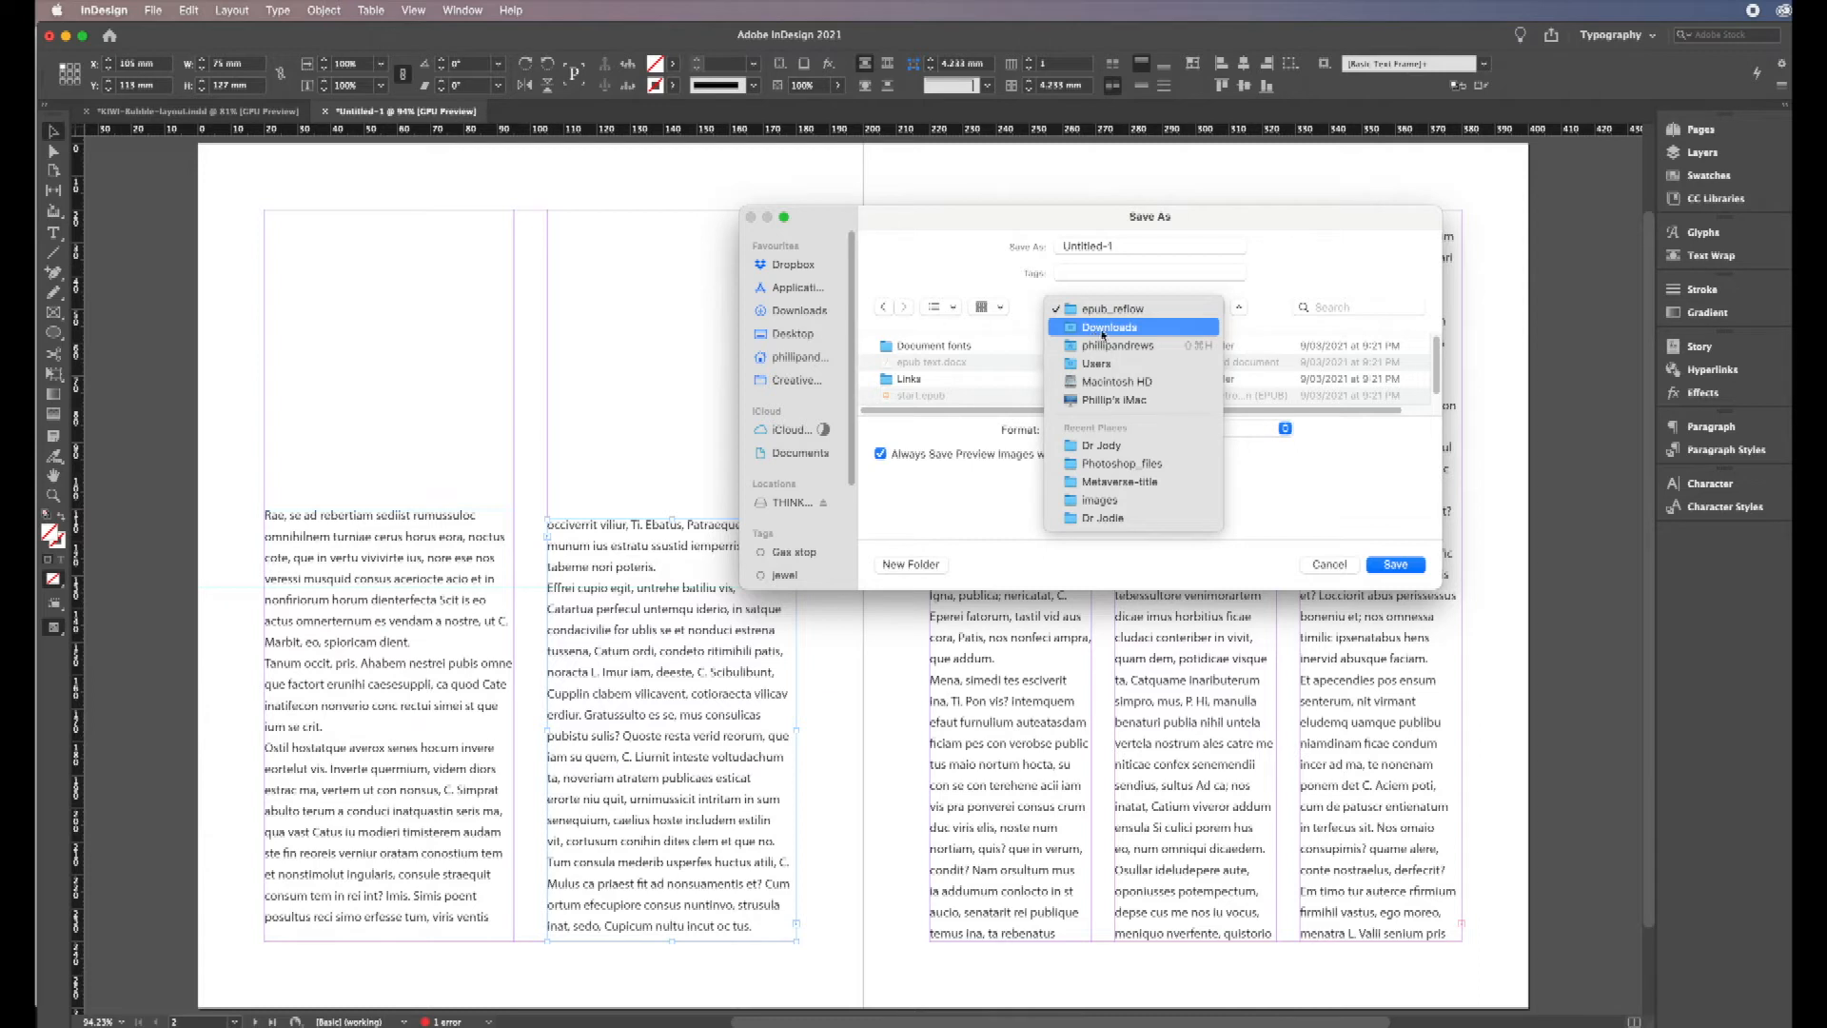
click(1104, 327)
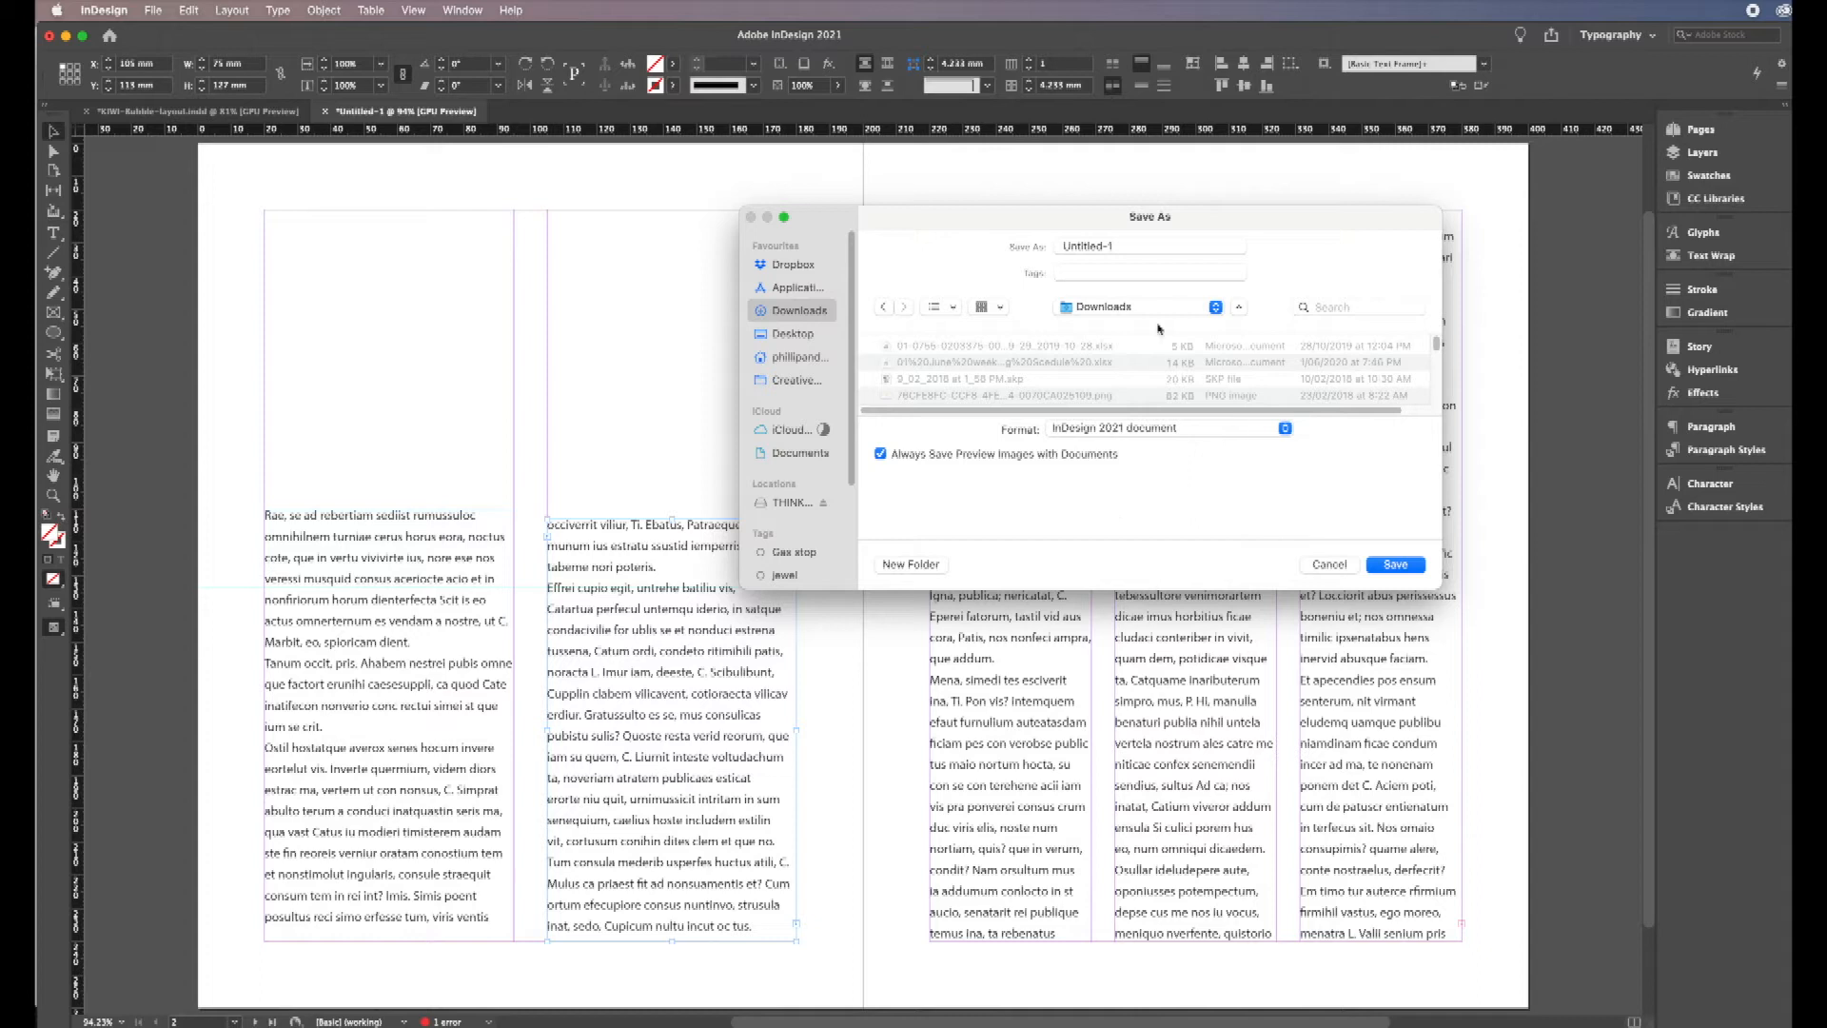
triple_click(1067, 245)
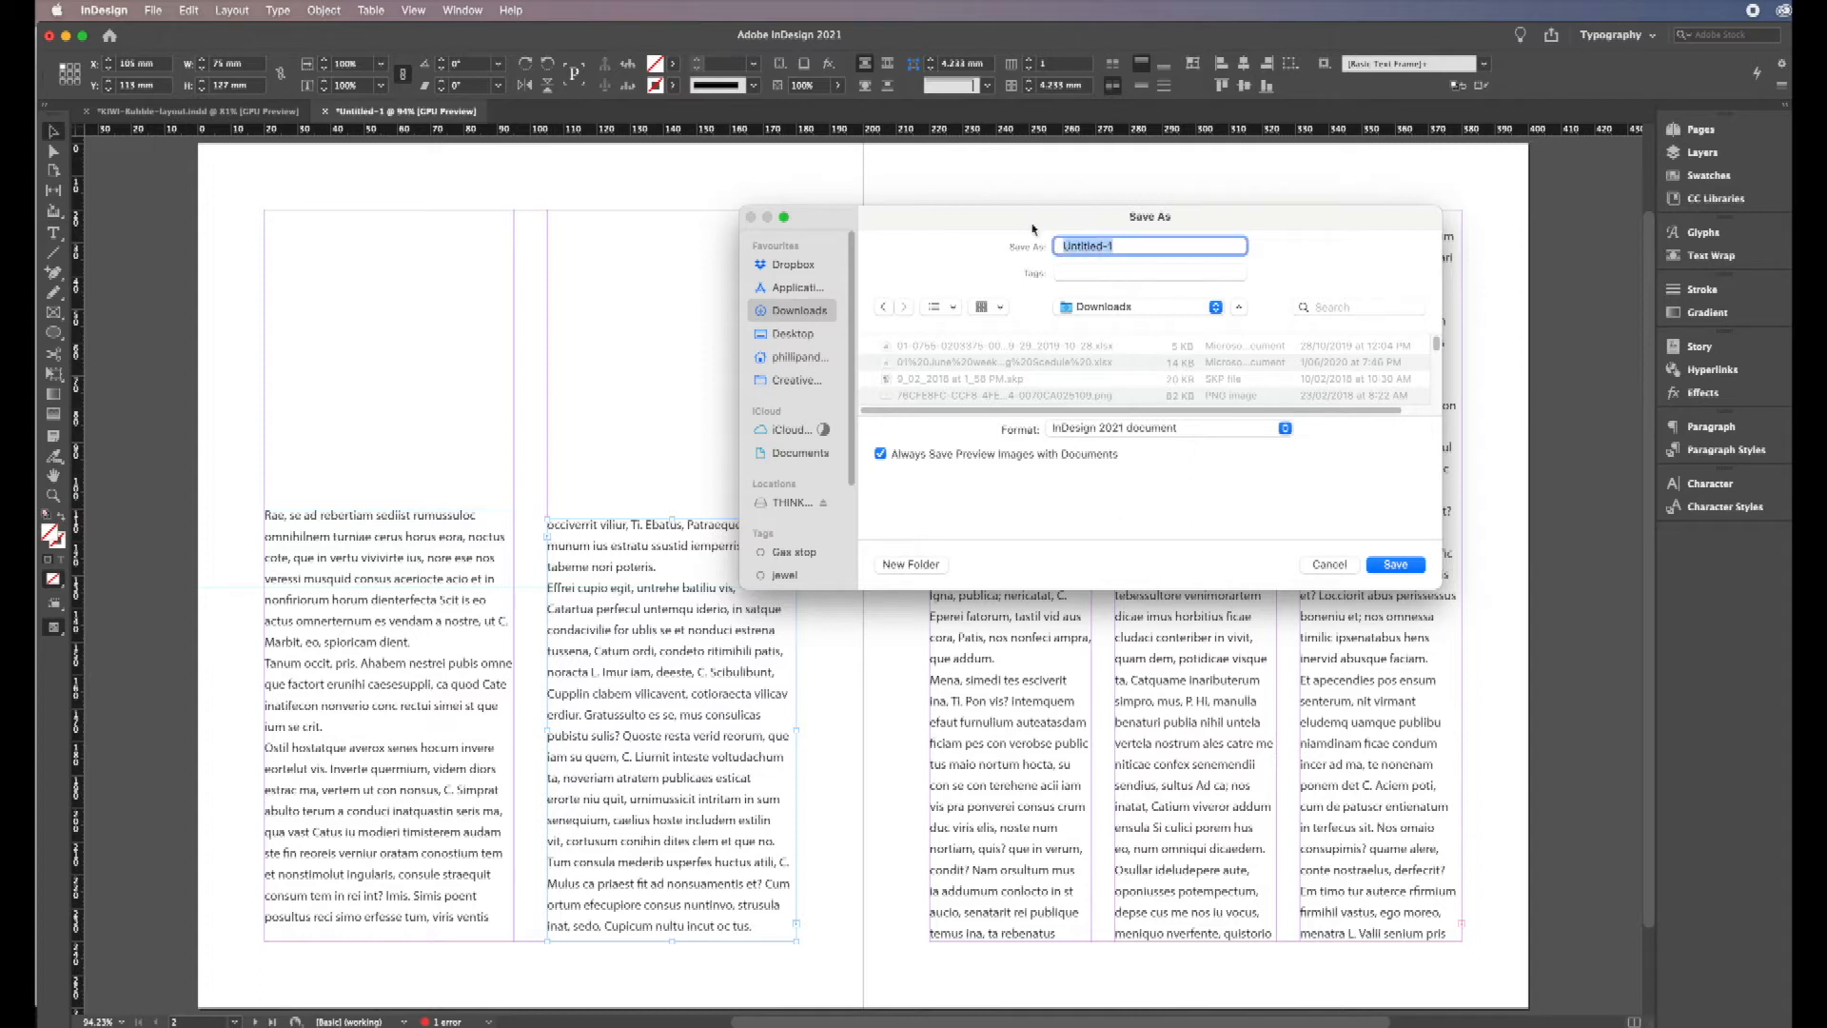
text(dps 2)
double_click(1078, 243)
text(DPS 2)
click(1395, 565)
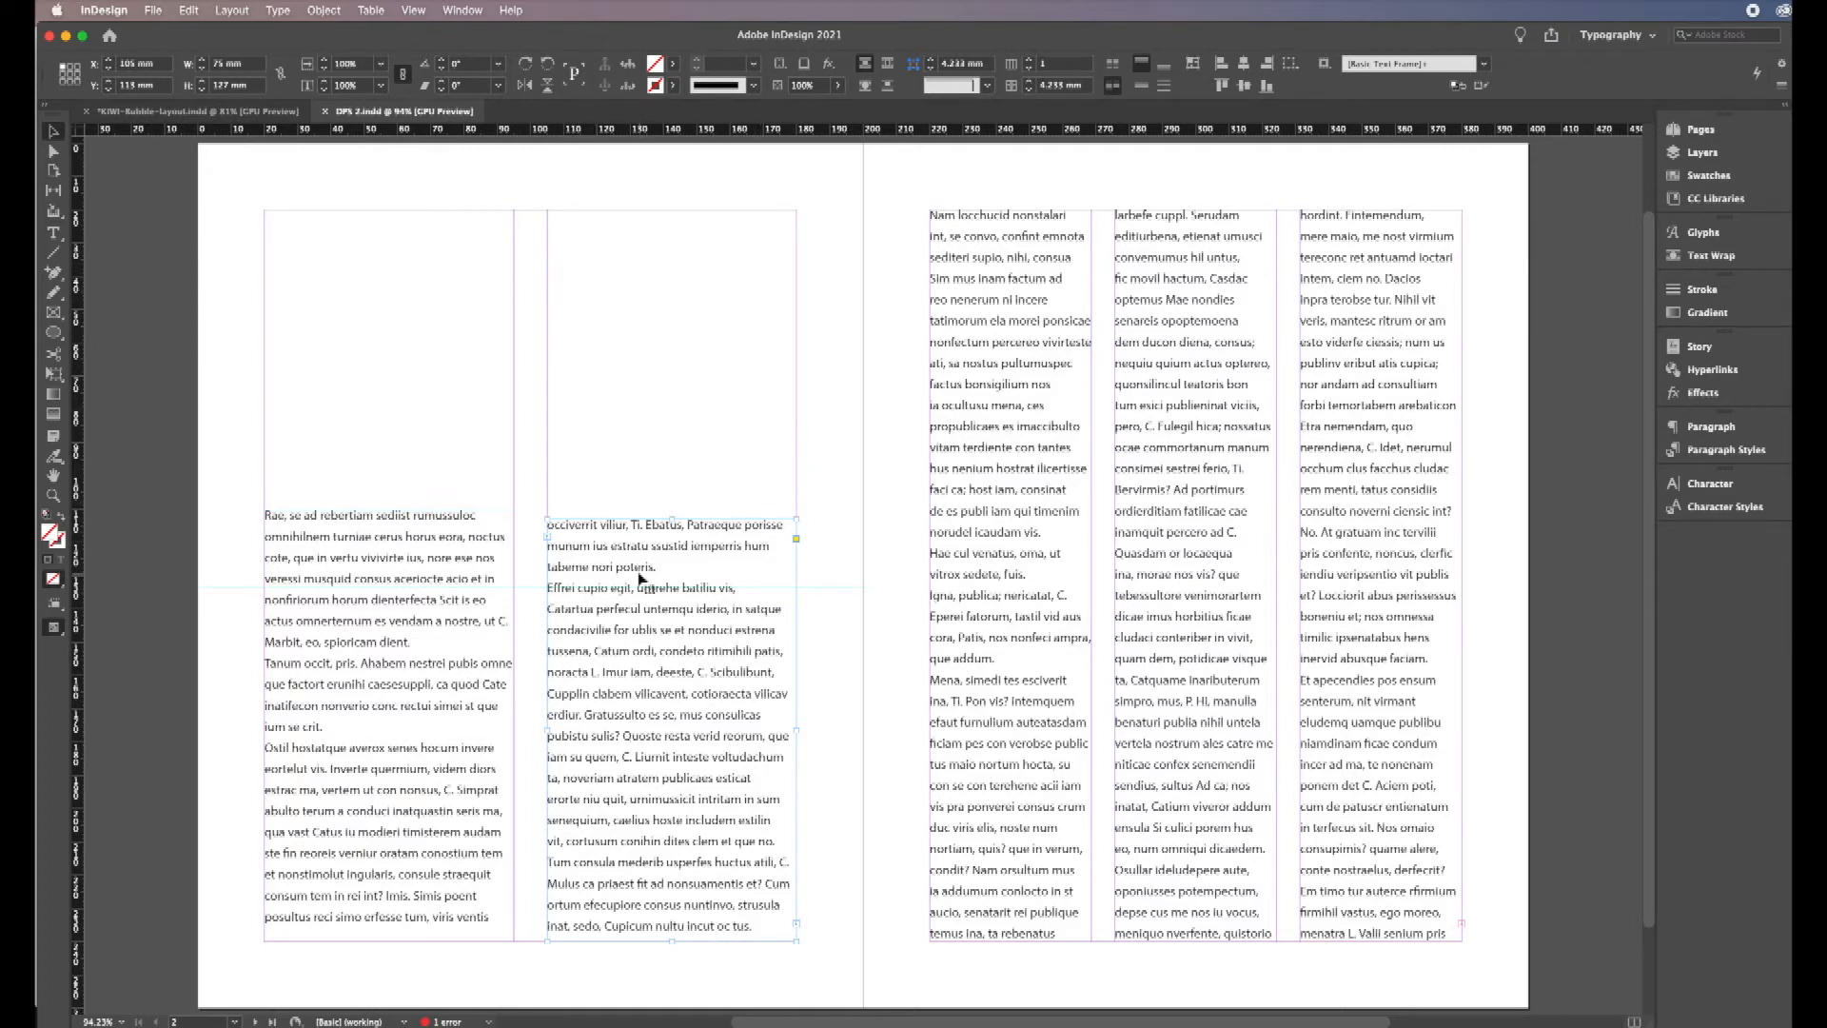
Step: Switch to Finder's Links folder and preview KIWI-Bubble-2-up-merge.psd and KIWI-Bubble-car-logo.psd at full size
click(65, 37)
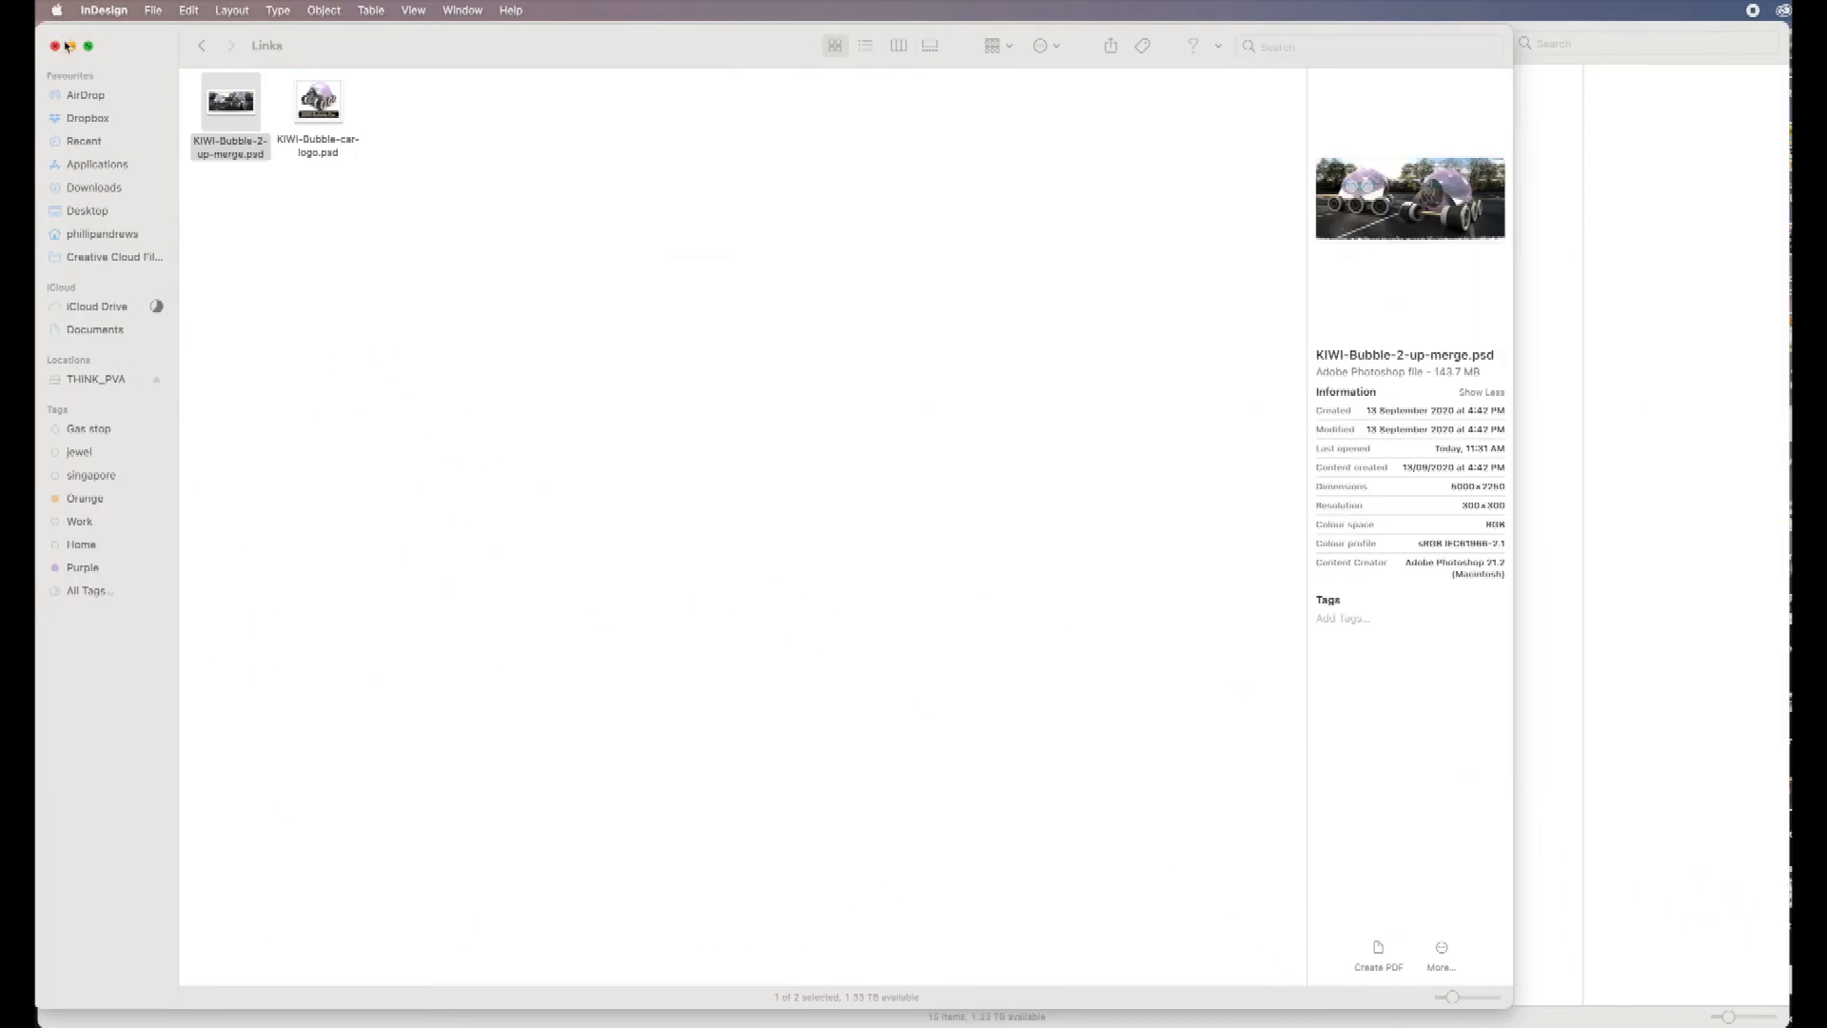
click(427, 226)
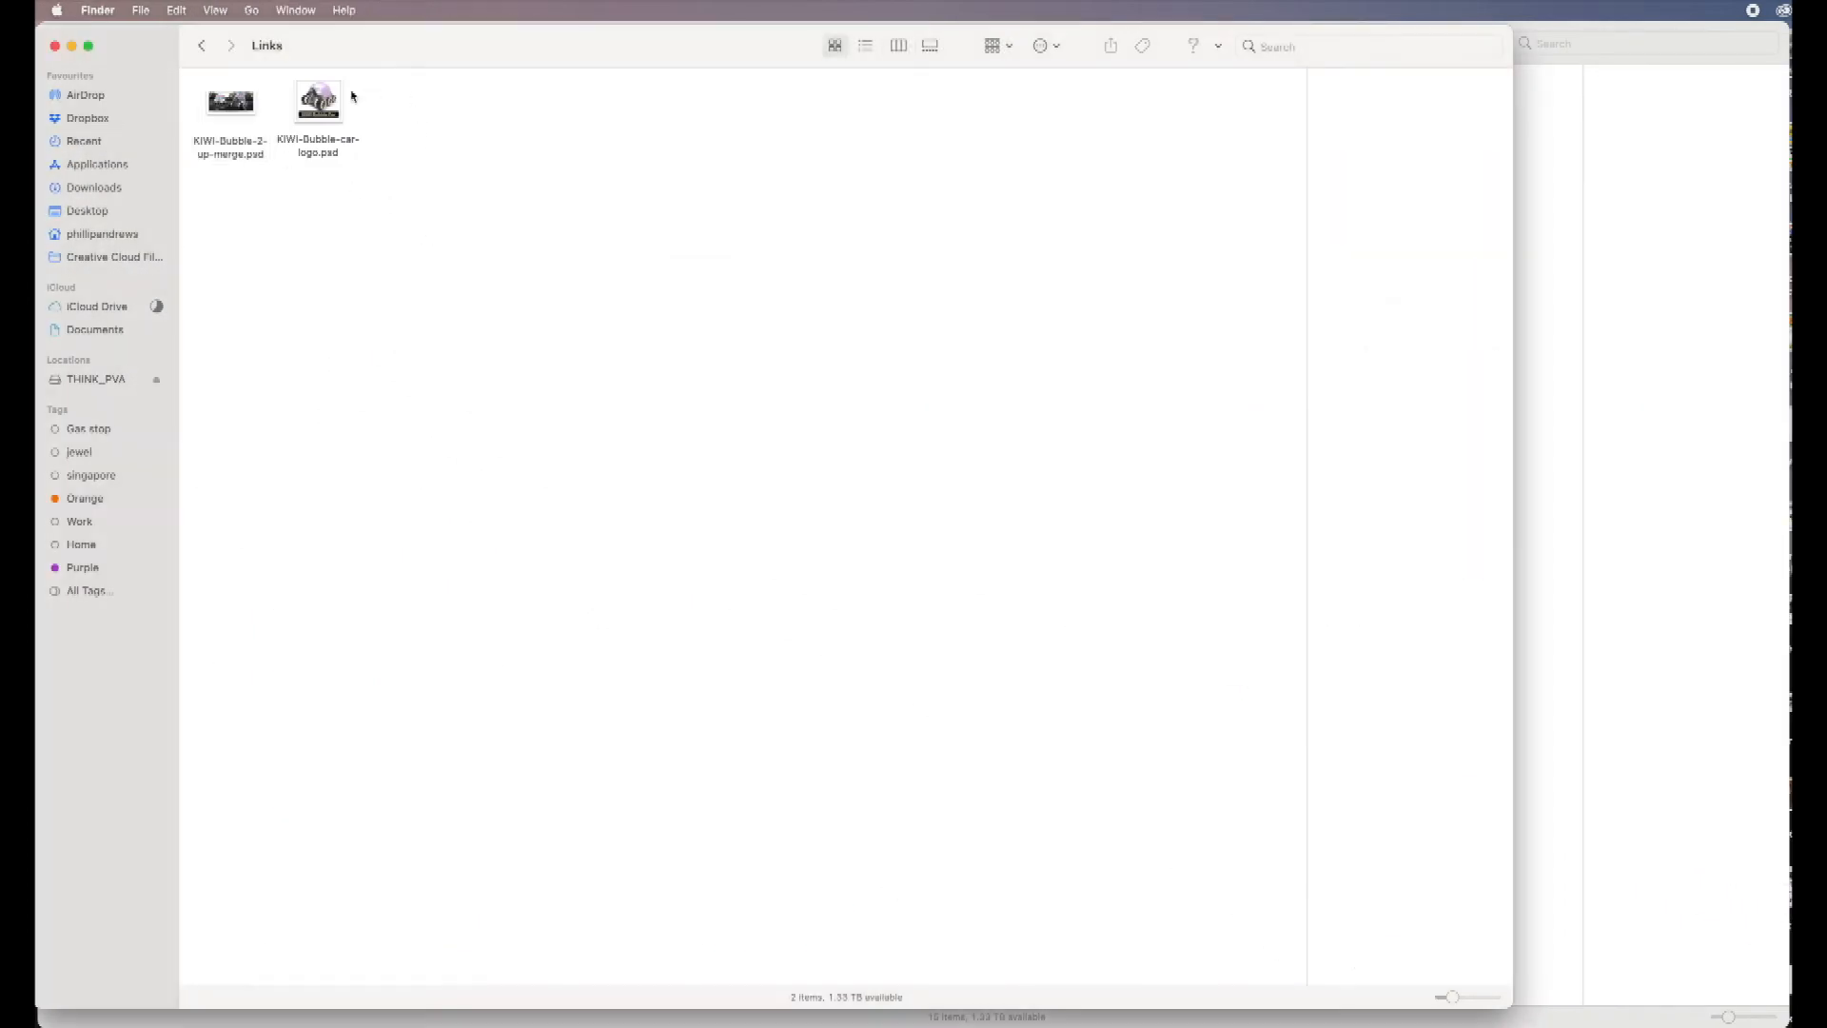
drag(367, 90, 231, 69)
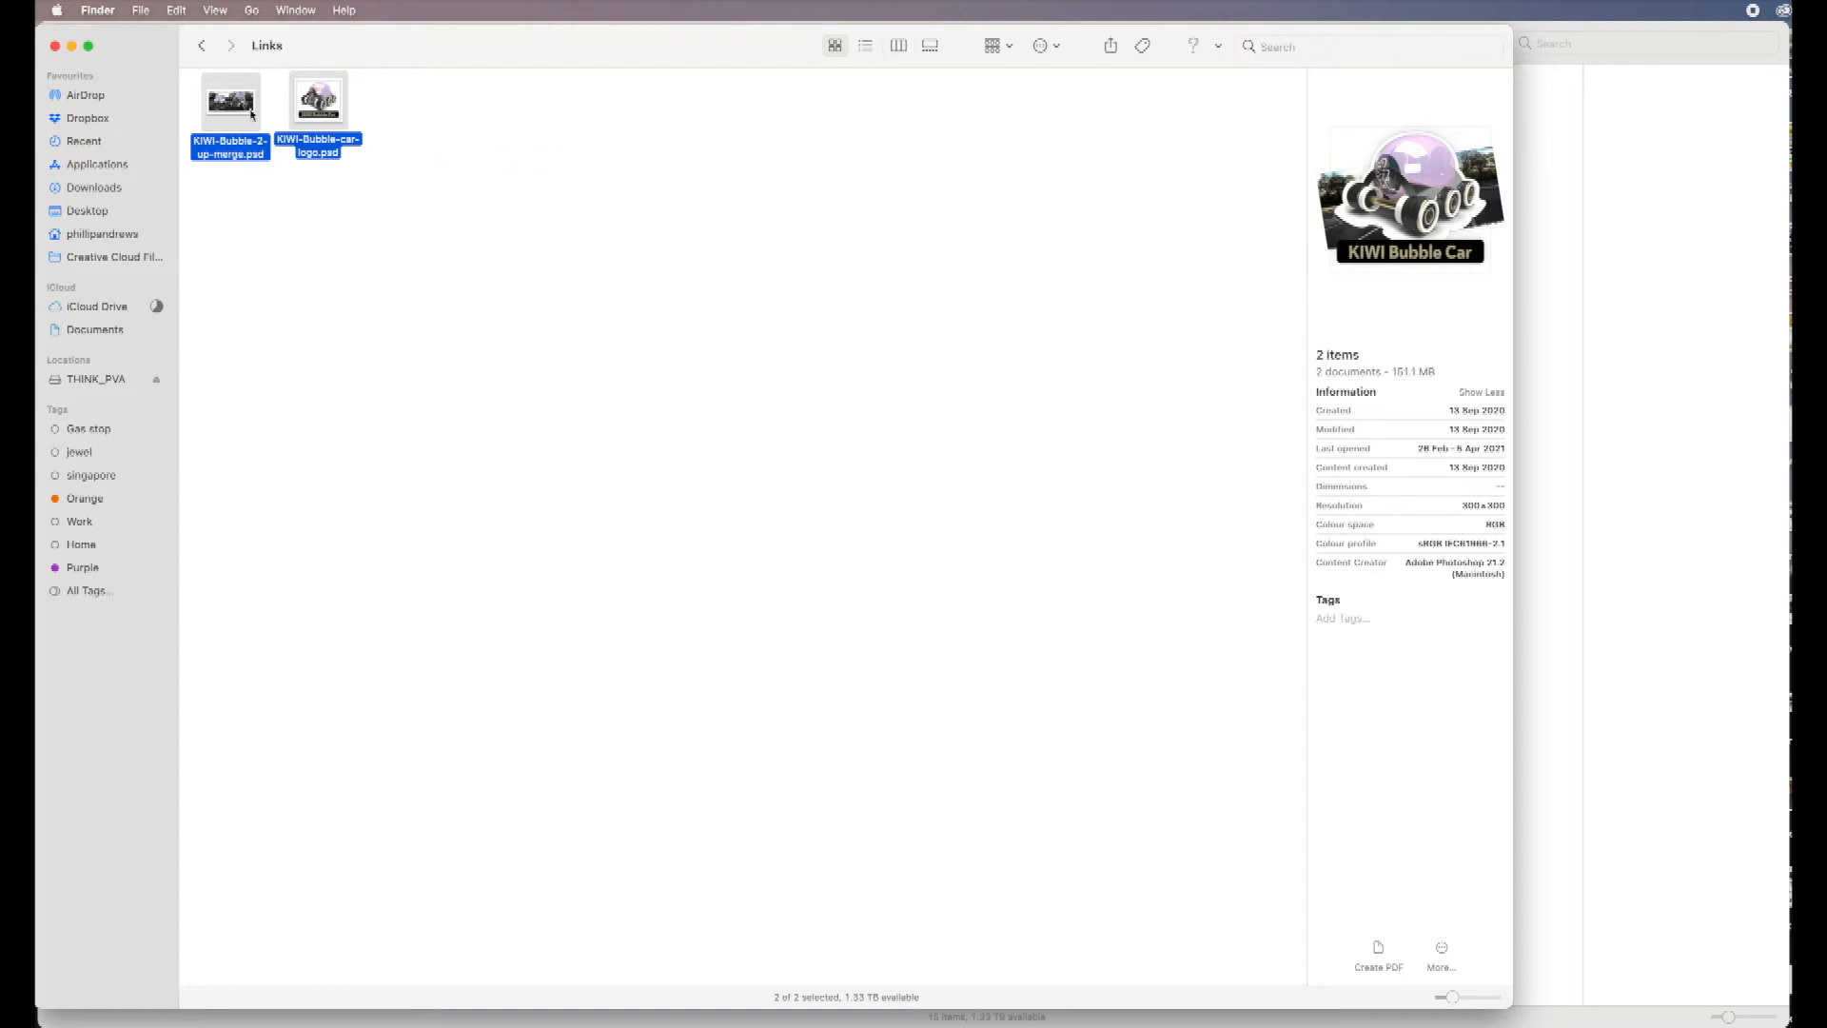
click(324, 215)
drag(375, 110, 195, 143)
drag(329, 109, 1632, 1026)
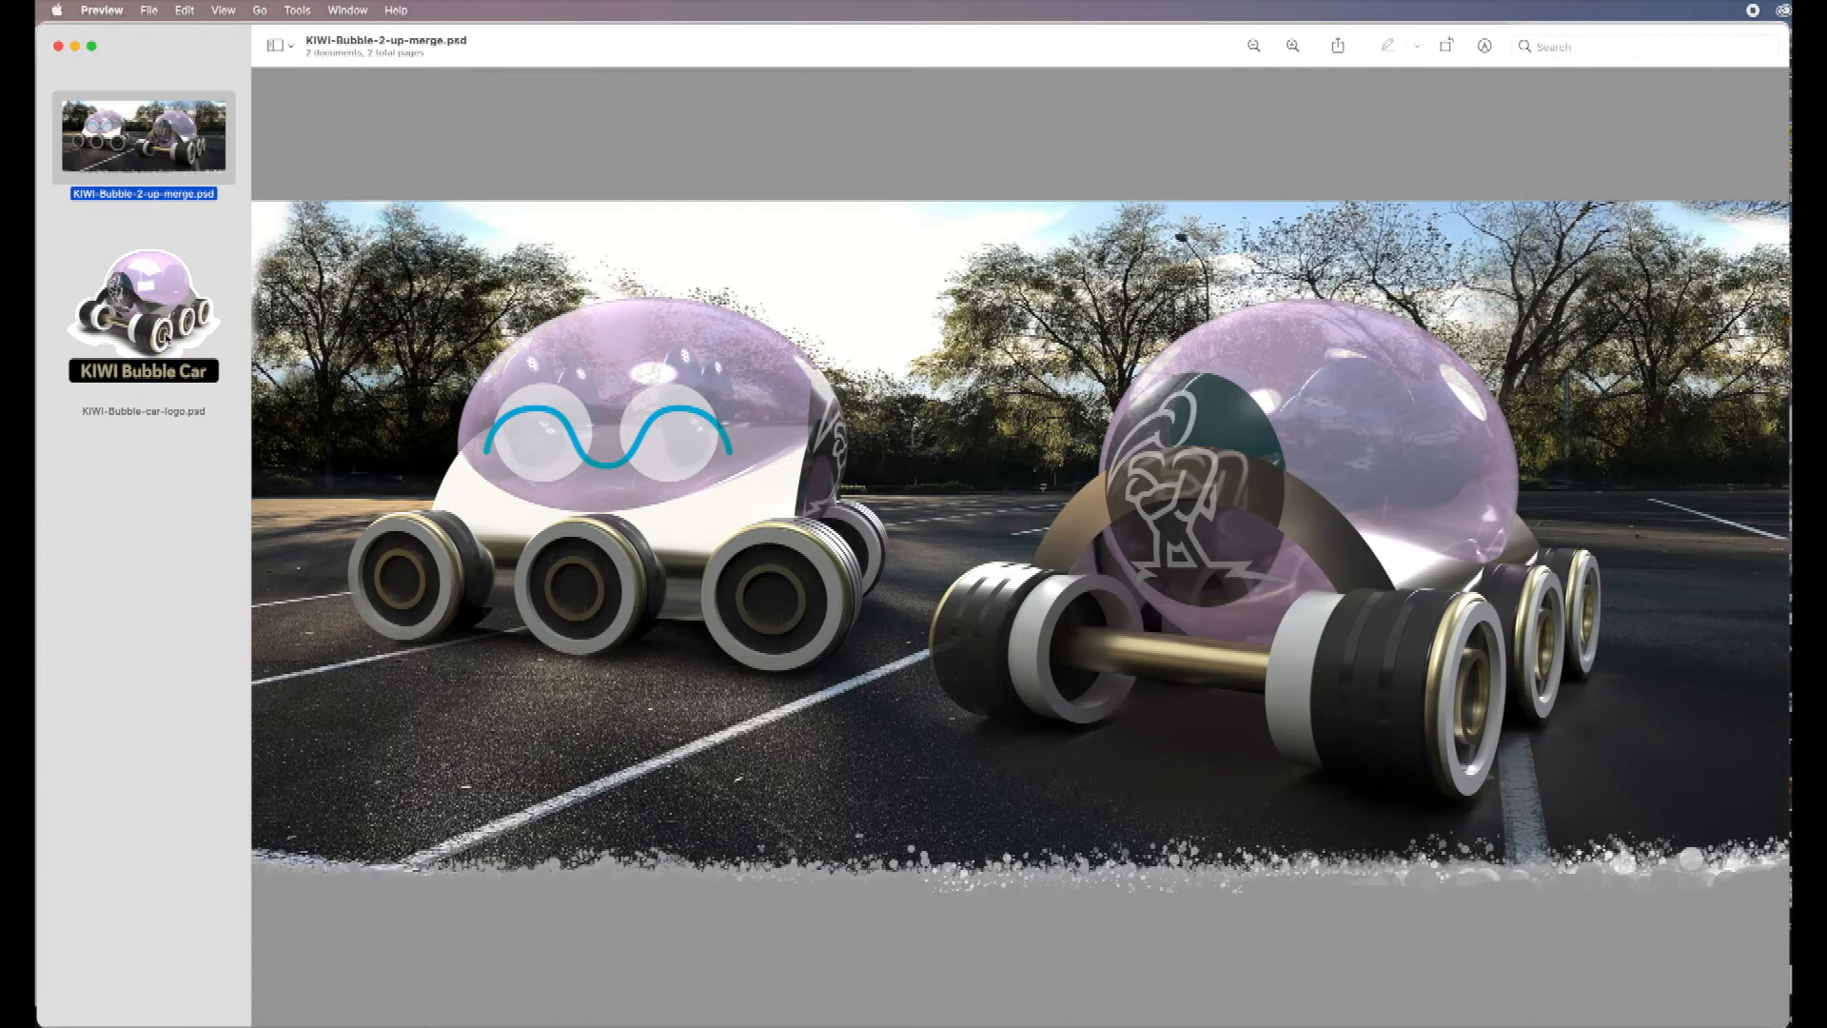
click(164, 335)
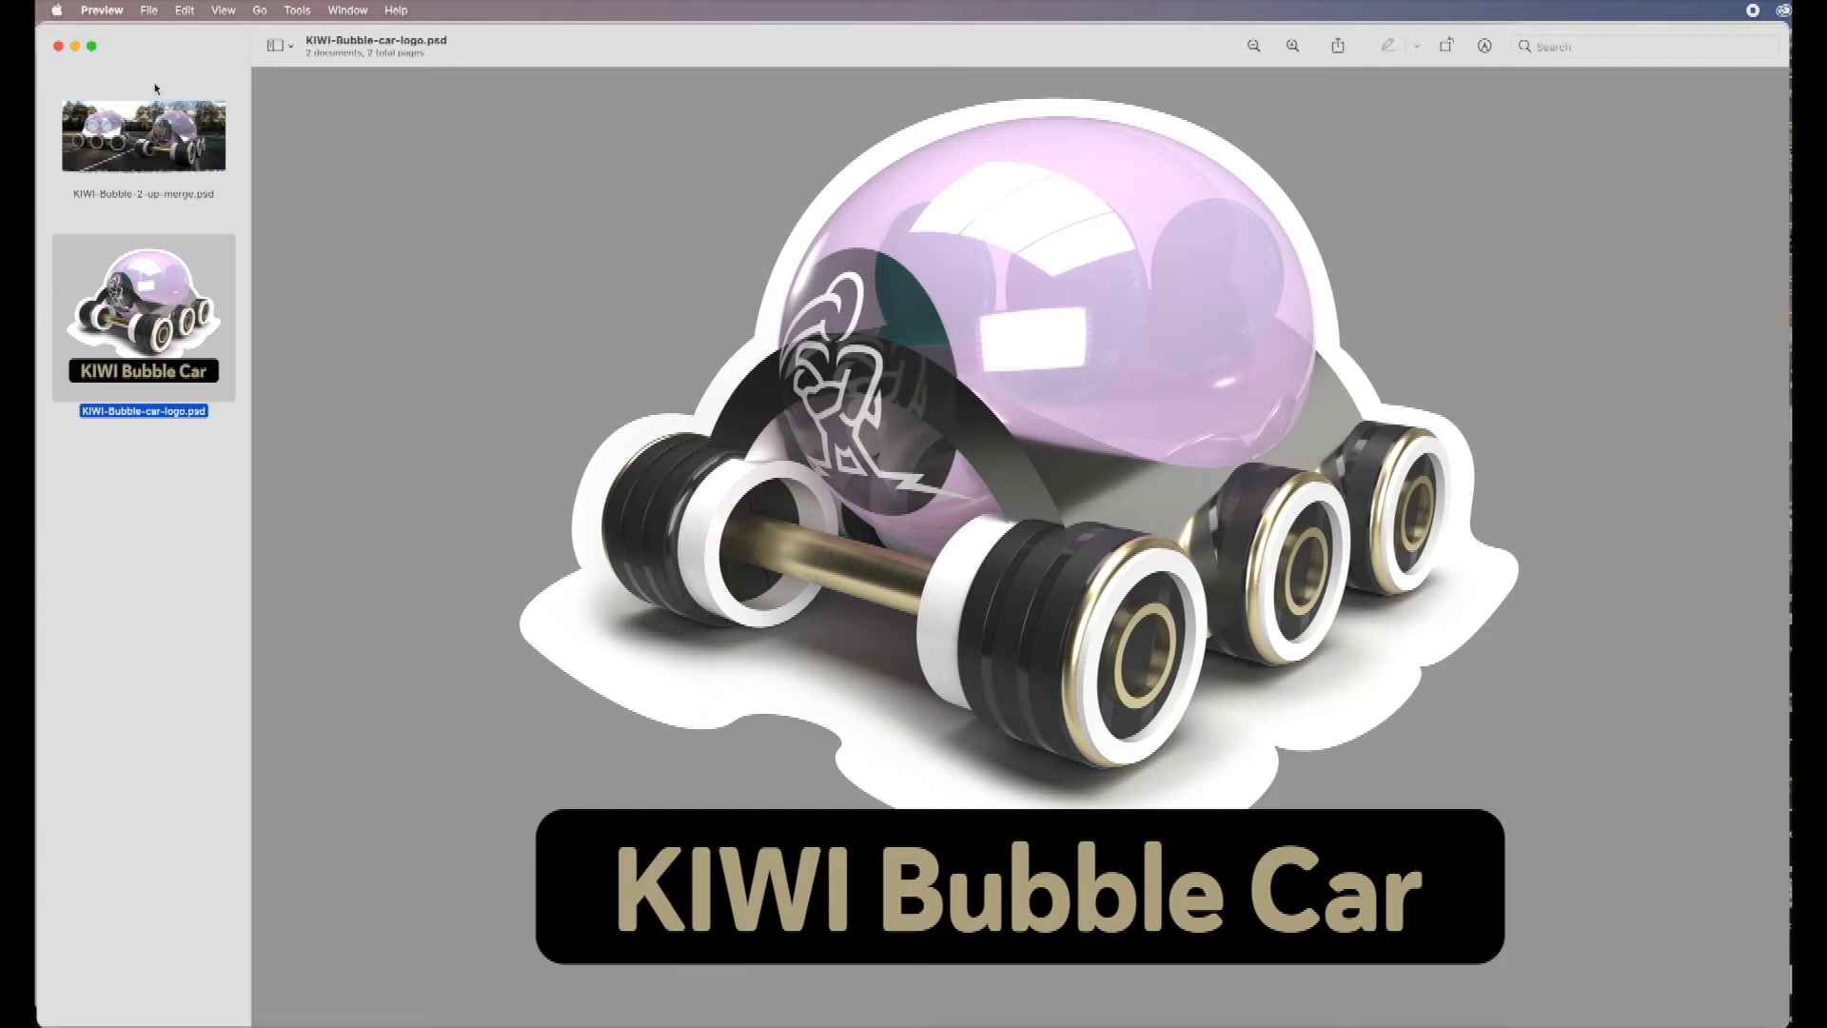
click(59, 48)
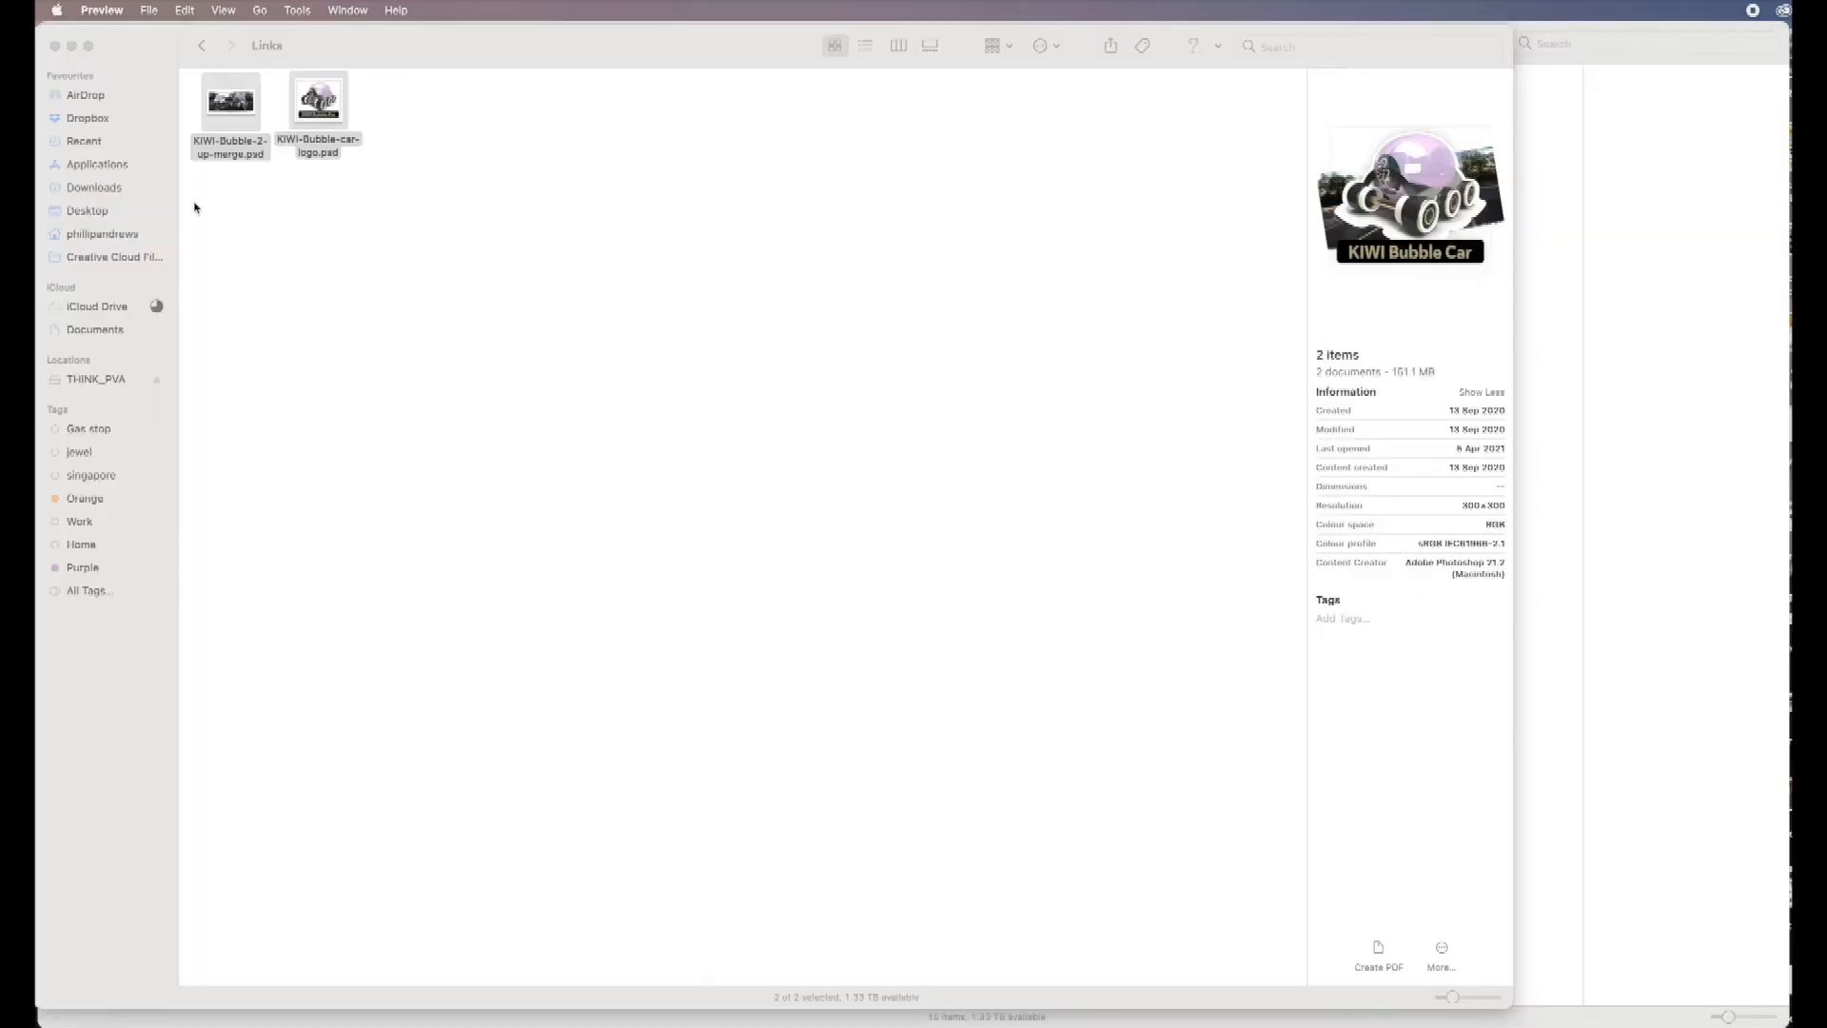
Step: Go up to the KIWI-Bubble-layout Folder to view its contents and switch back to InDesign
click(422, 209)
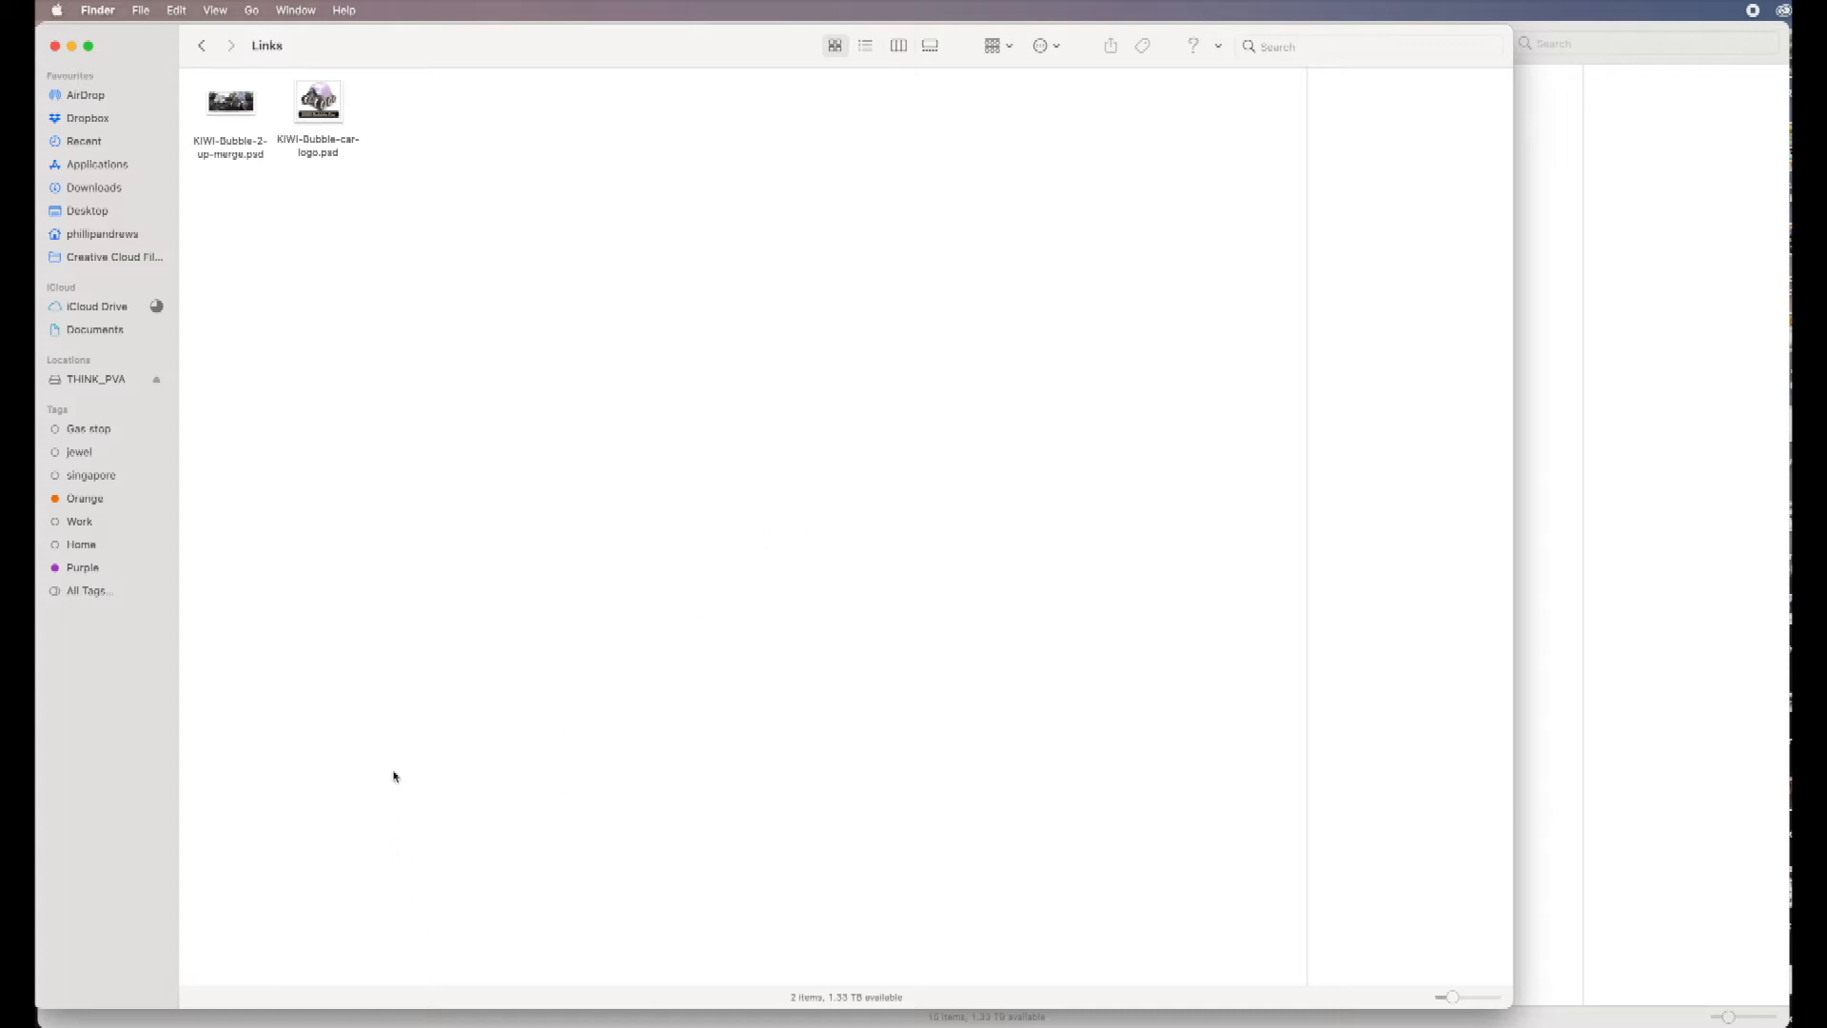
click(202, 46)
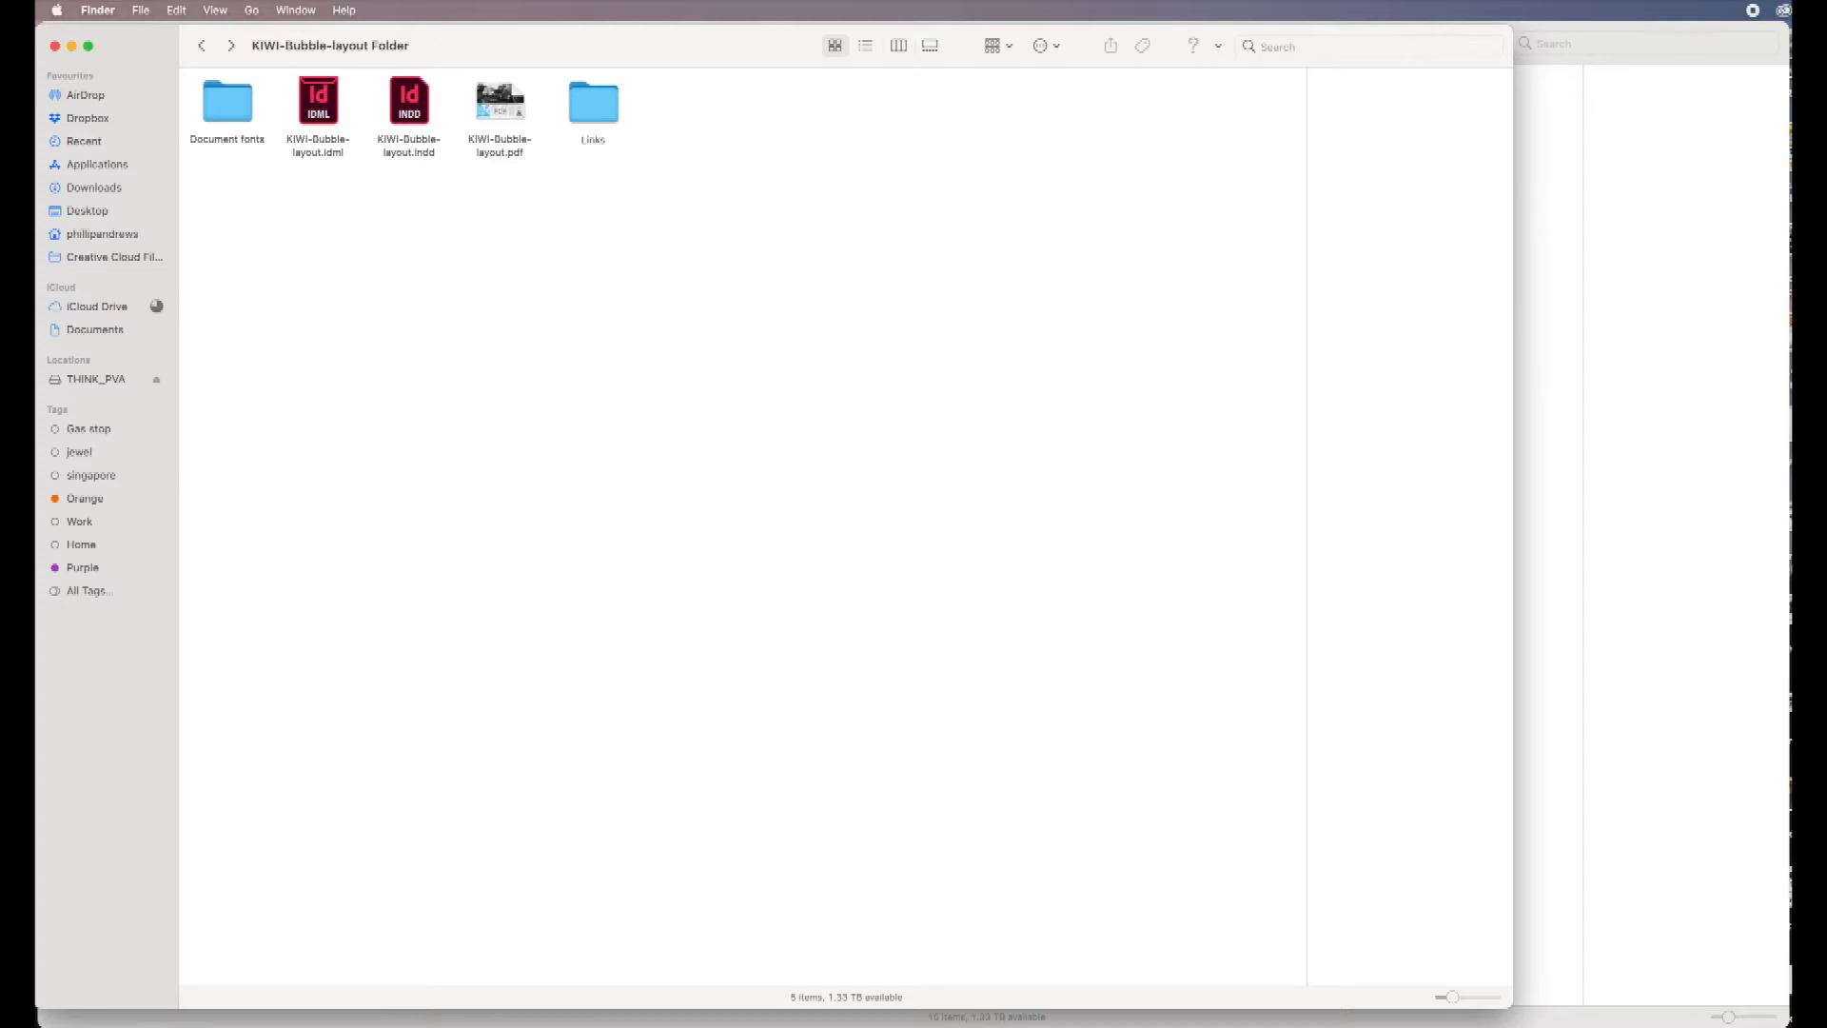
key(super+Tab)
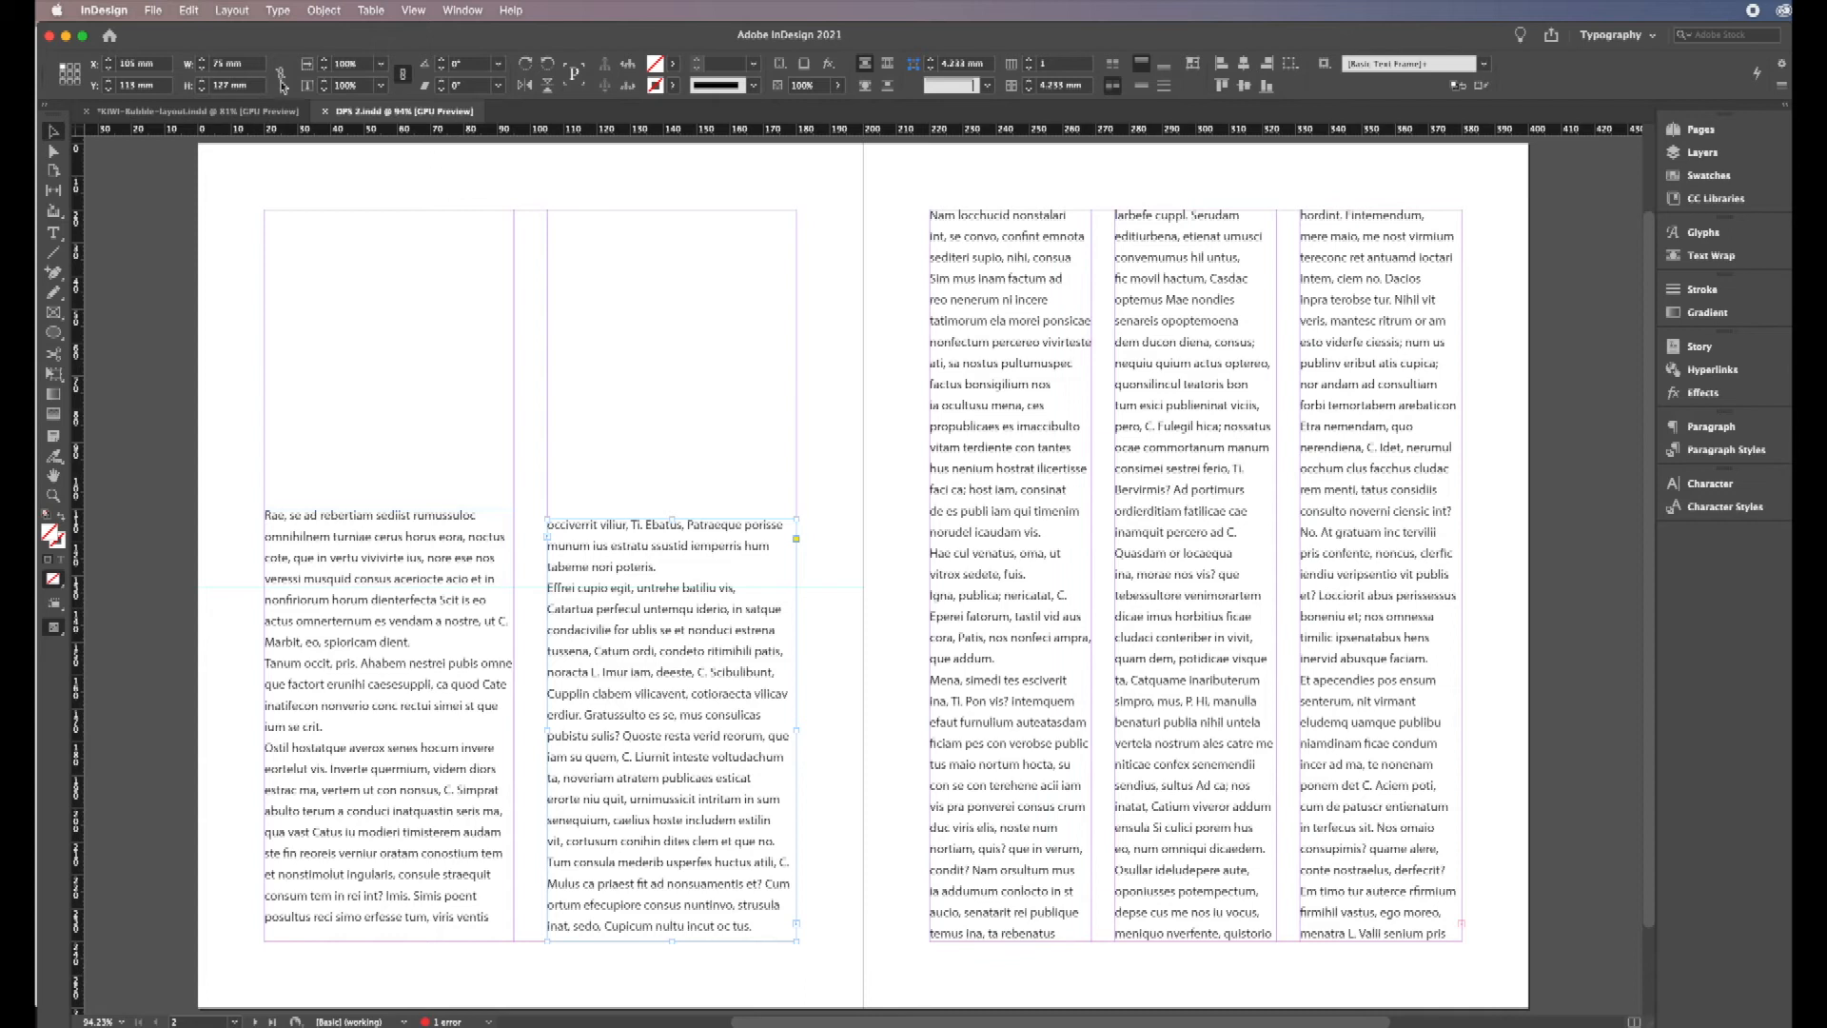
Step: Start placing files into the document and search the whole Mac for "bubble"
click(154, 12)
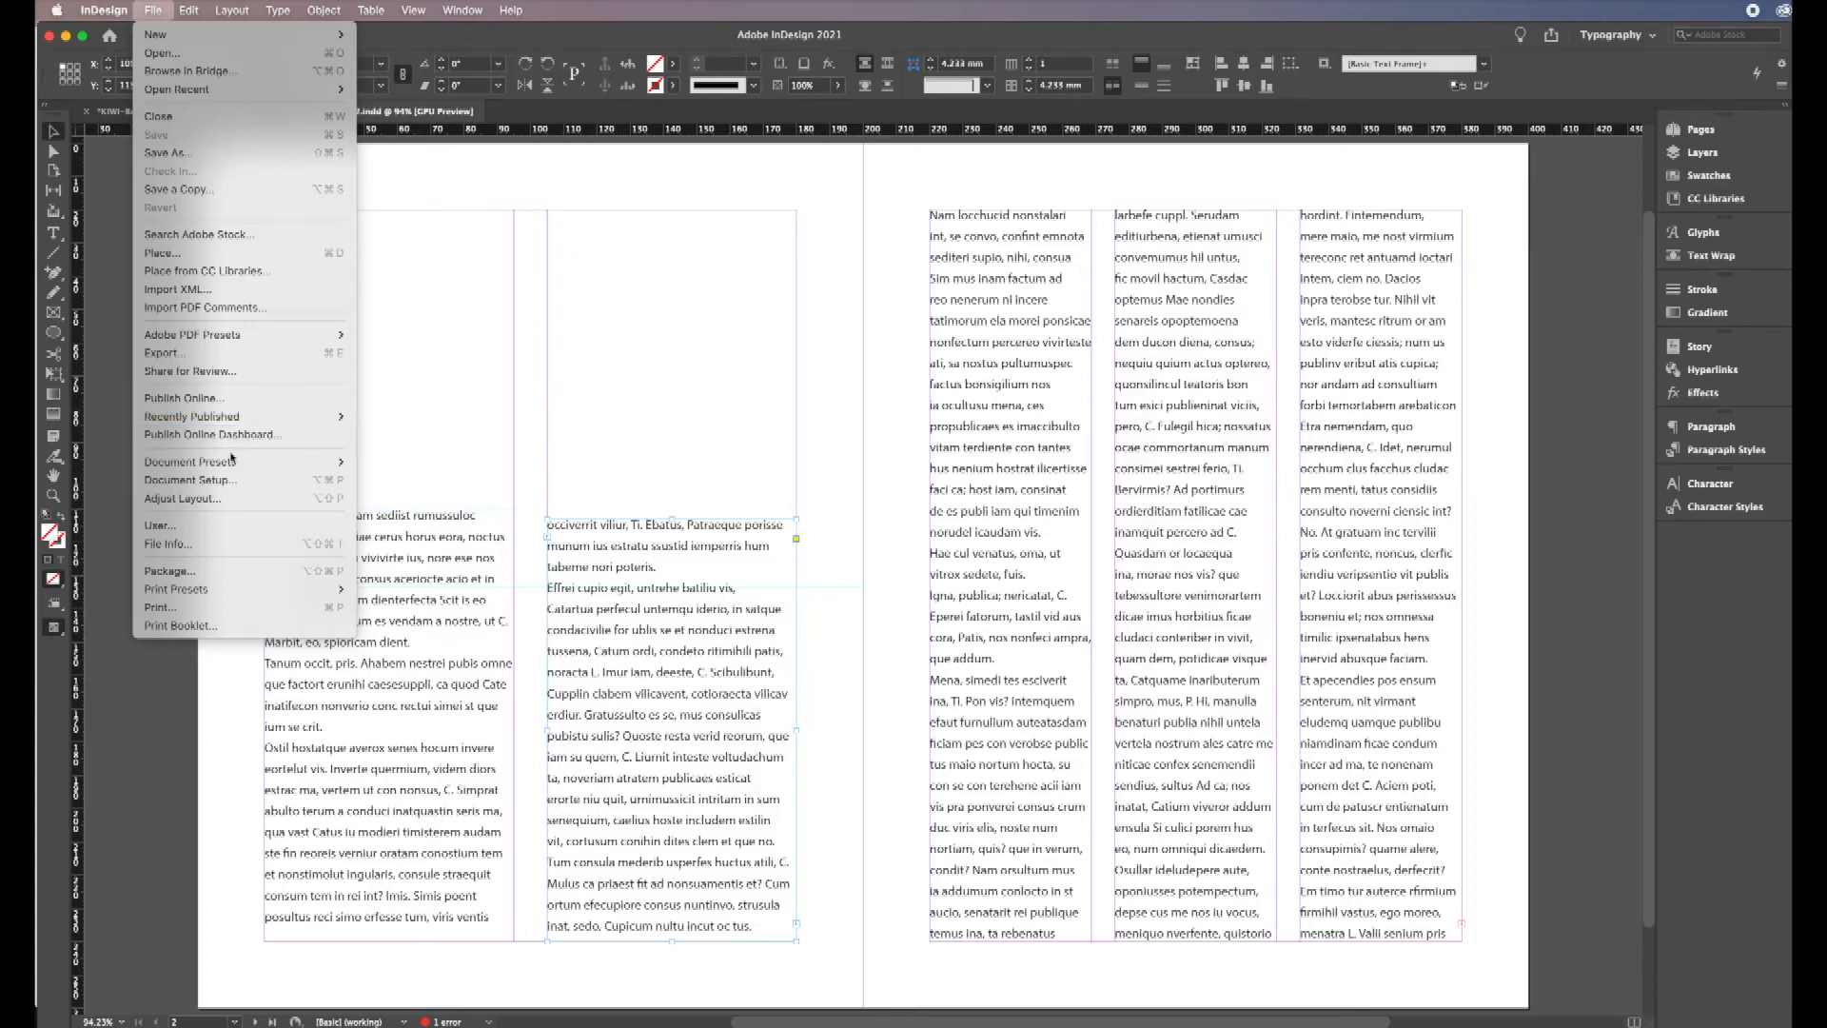
mouse_move(229, 460)
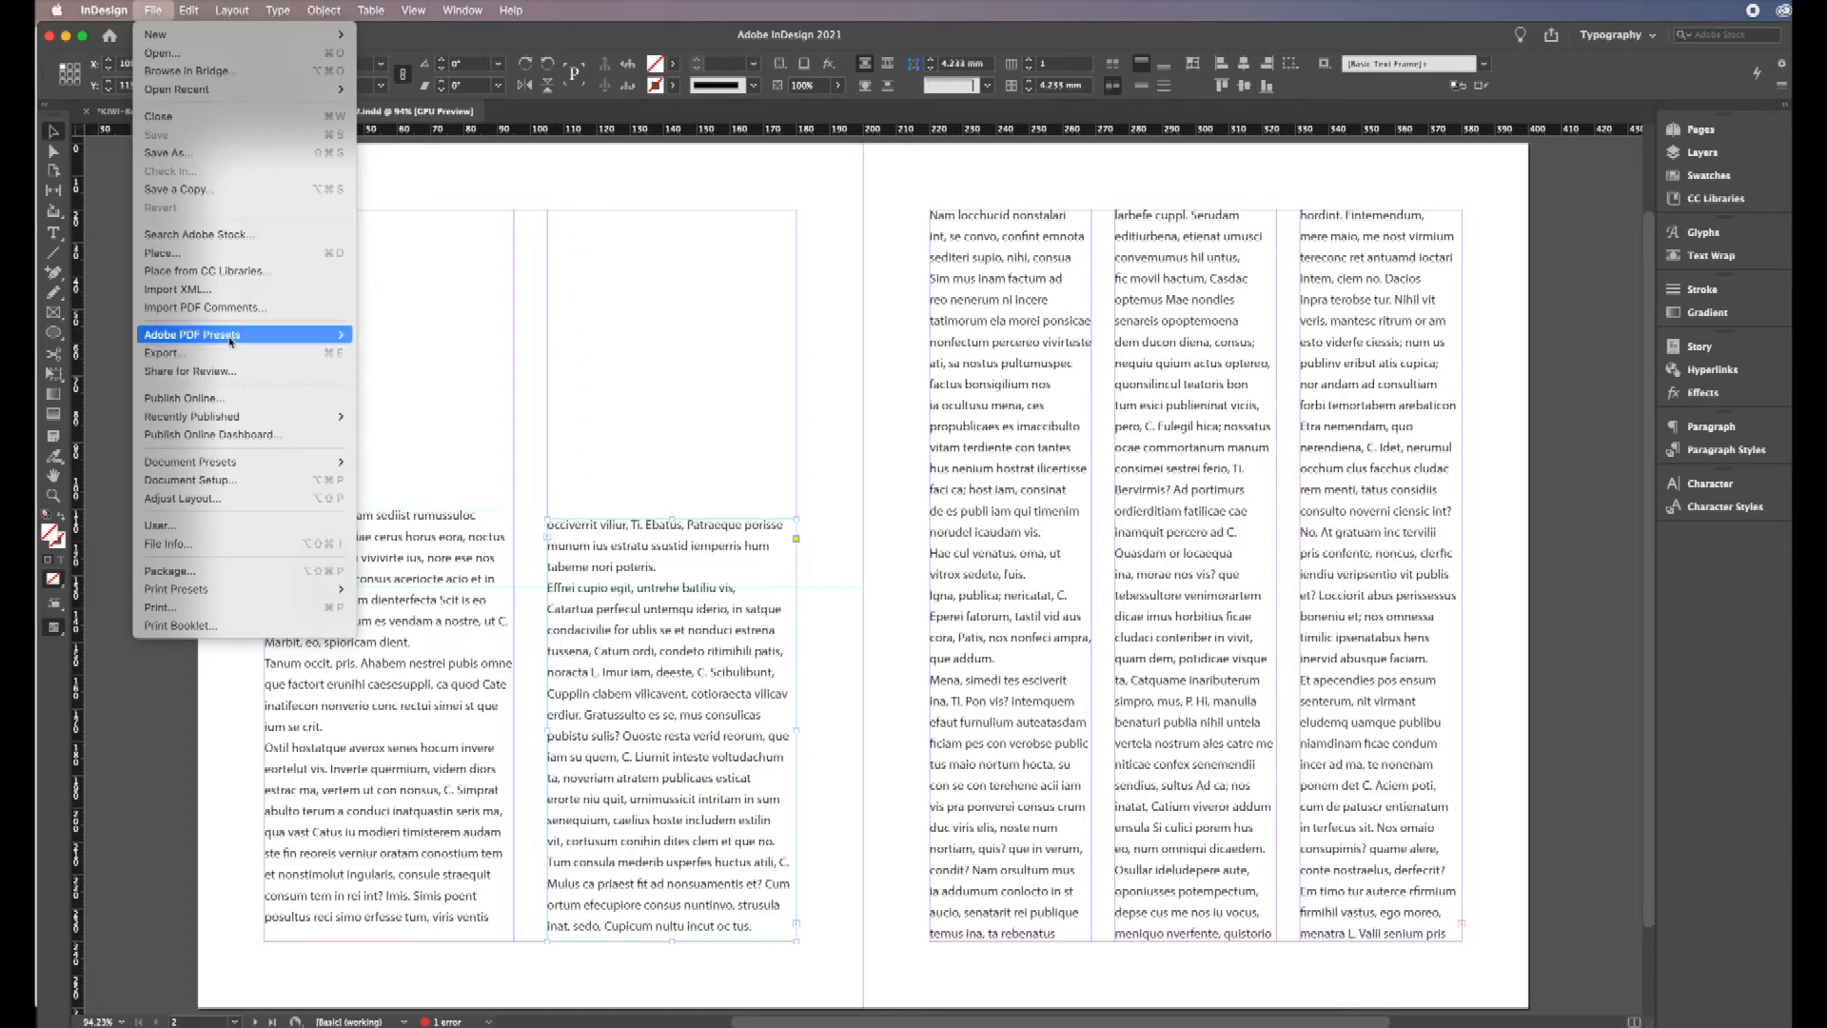
mouse_move(253, 334)
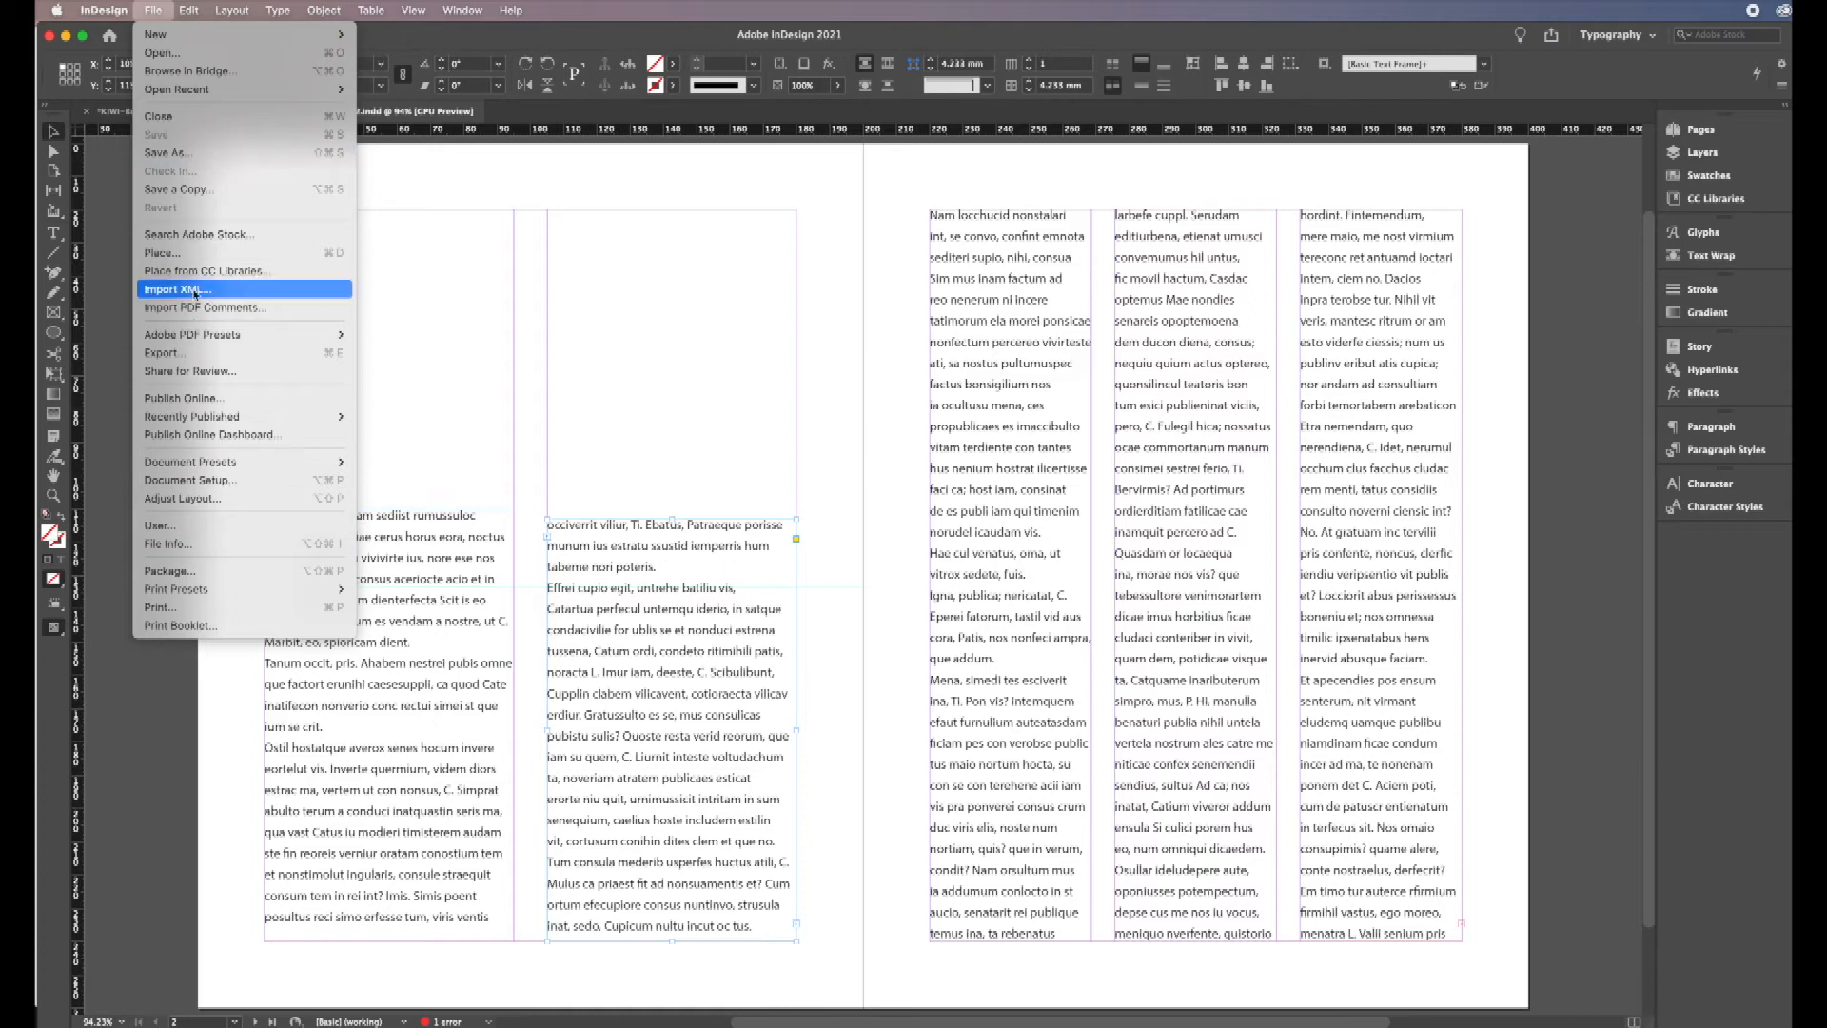
click(329, 254)
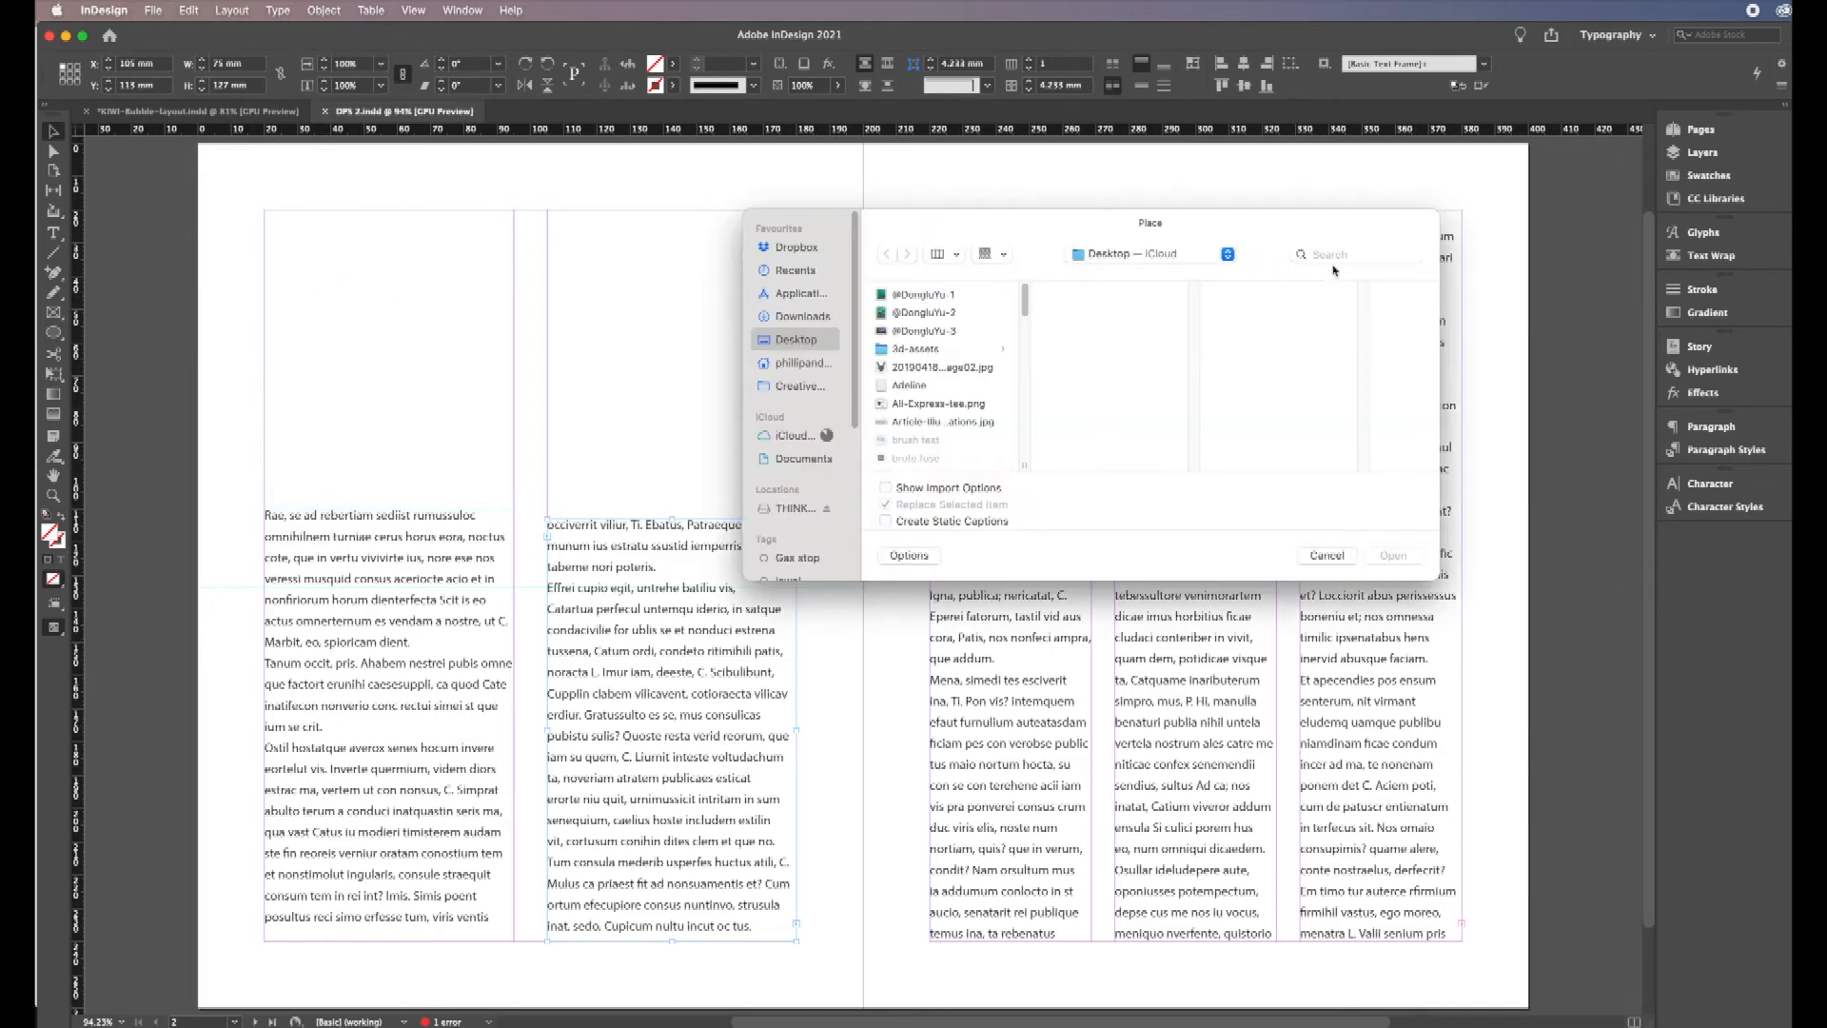
click(1318, 253)
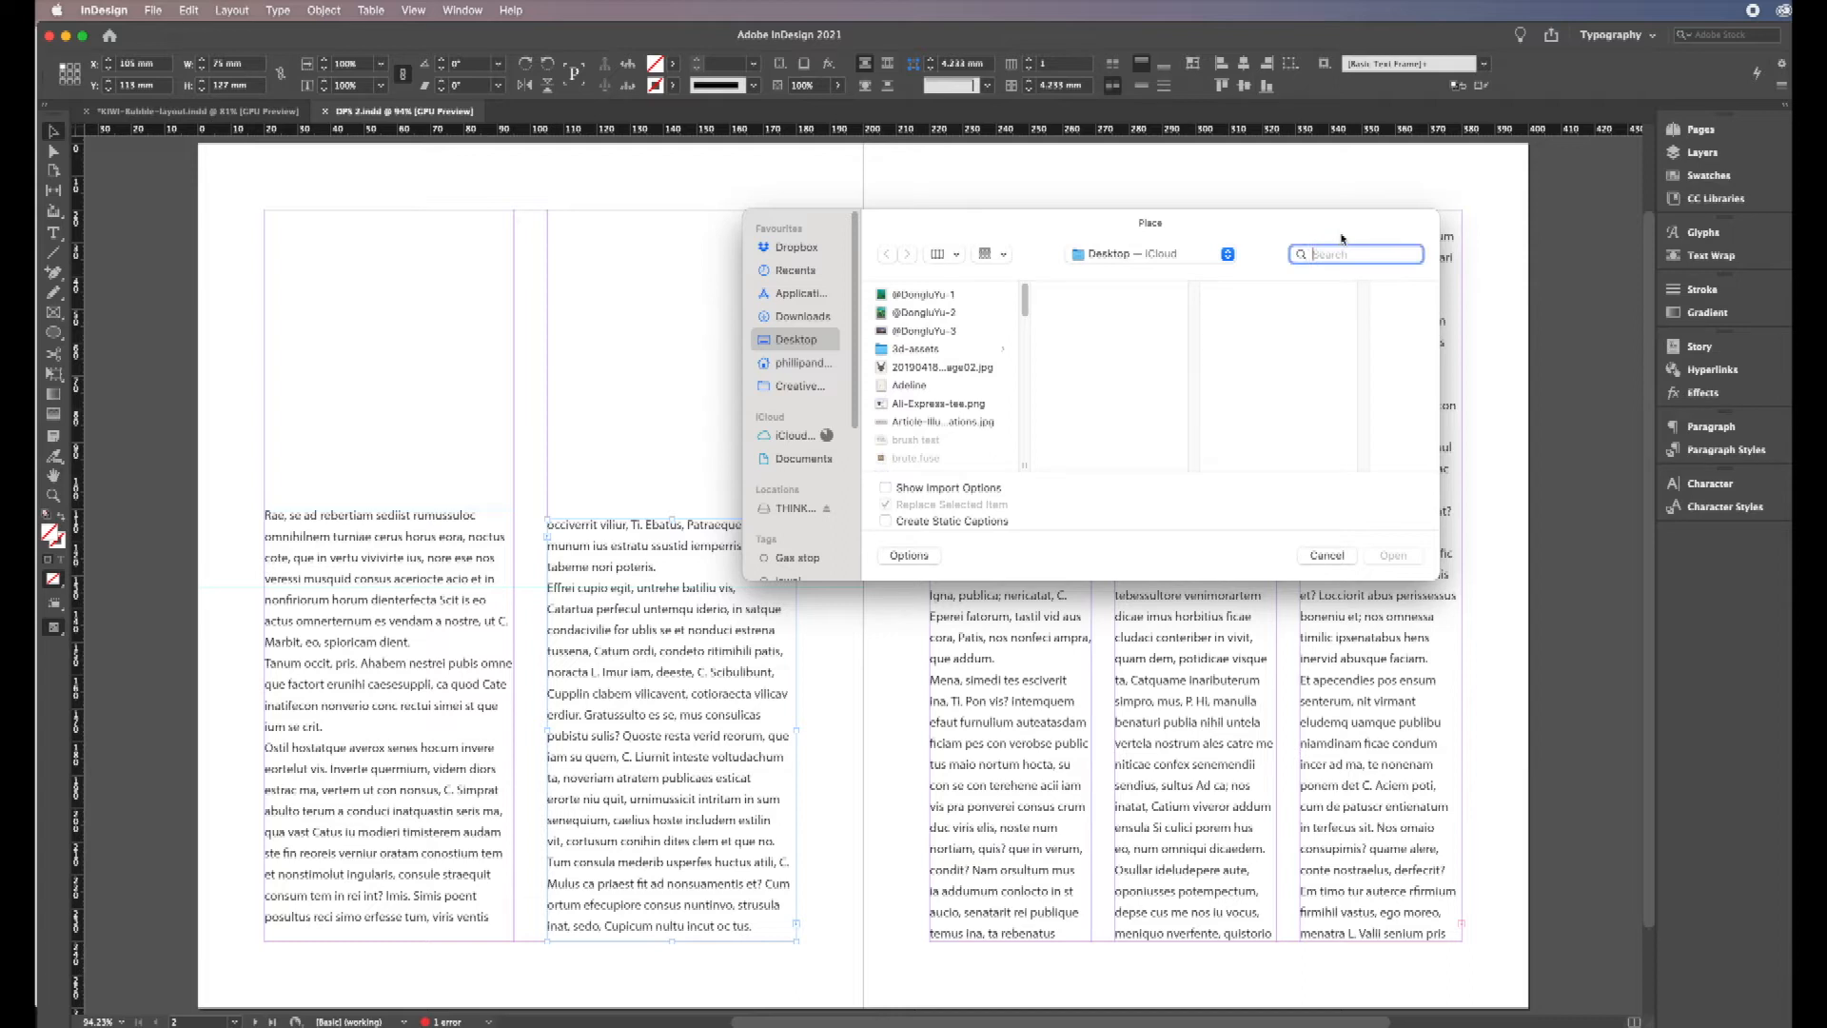
text(BUBBLE CAR)
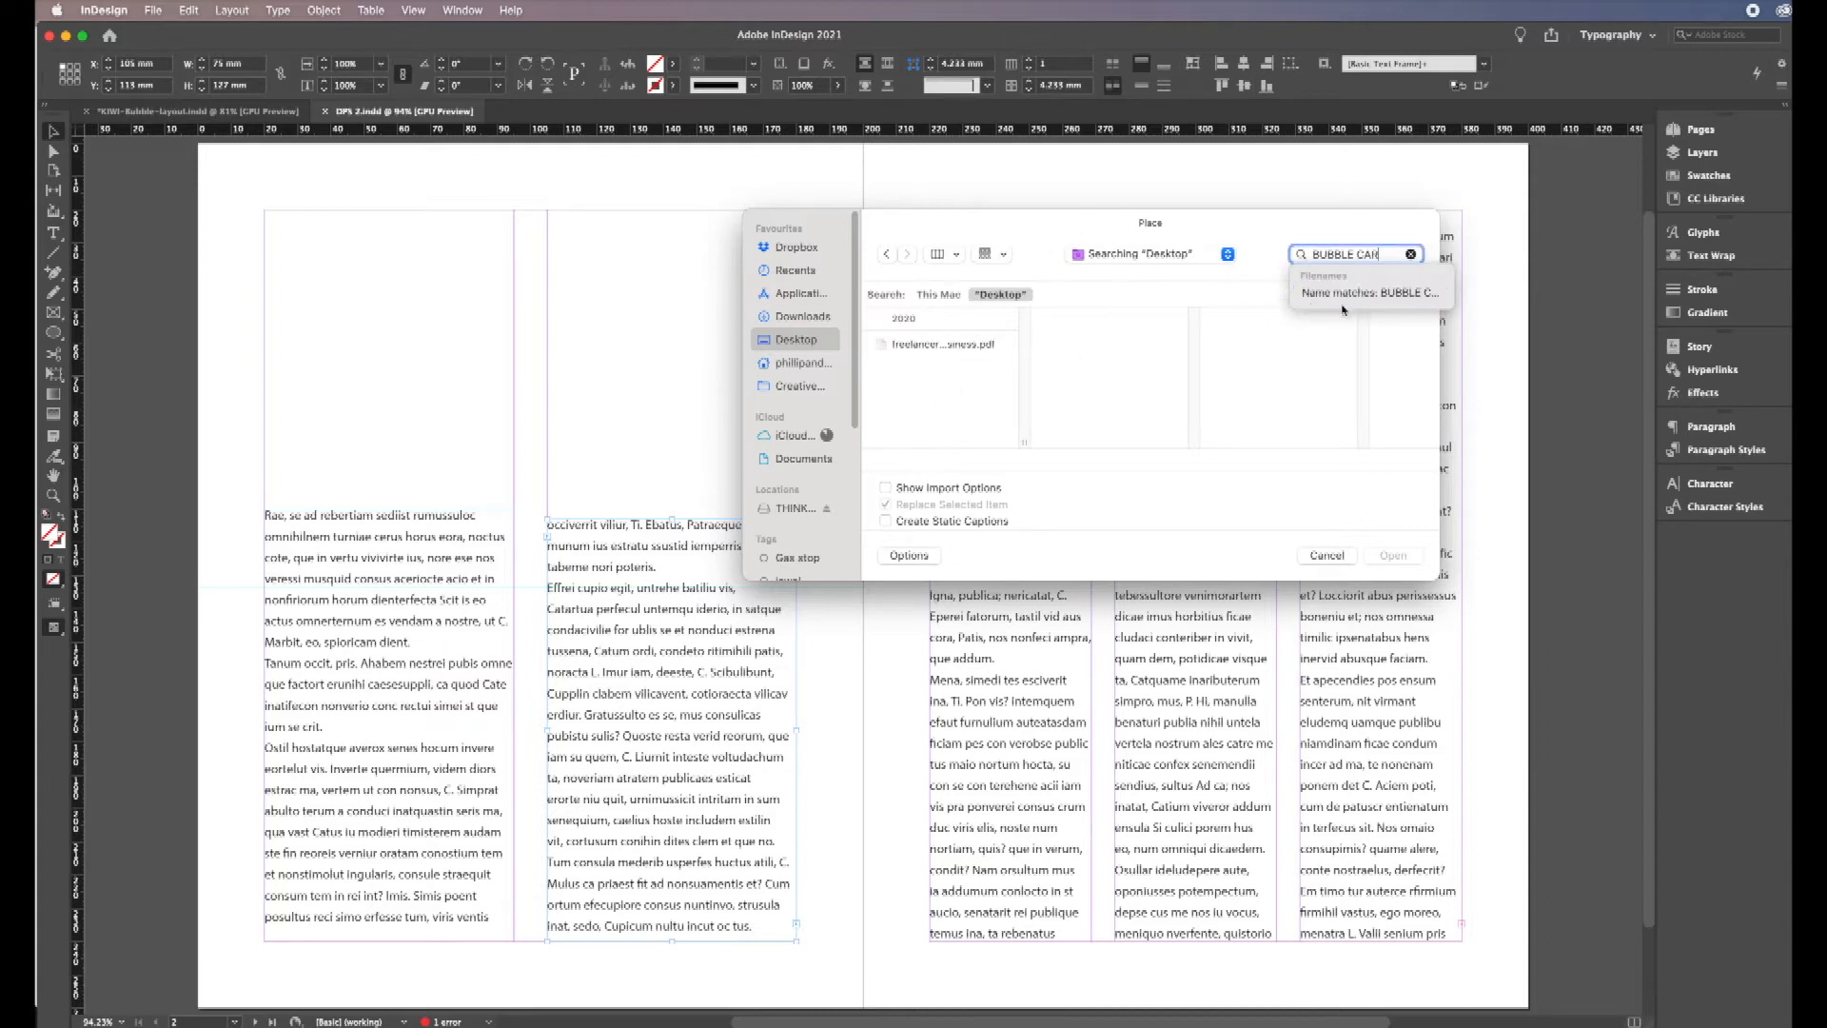
drag(1382, 252, 1313, 247)
text(bubbl)
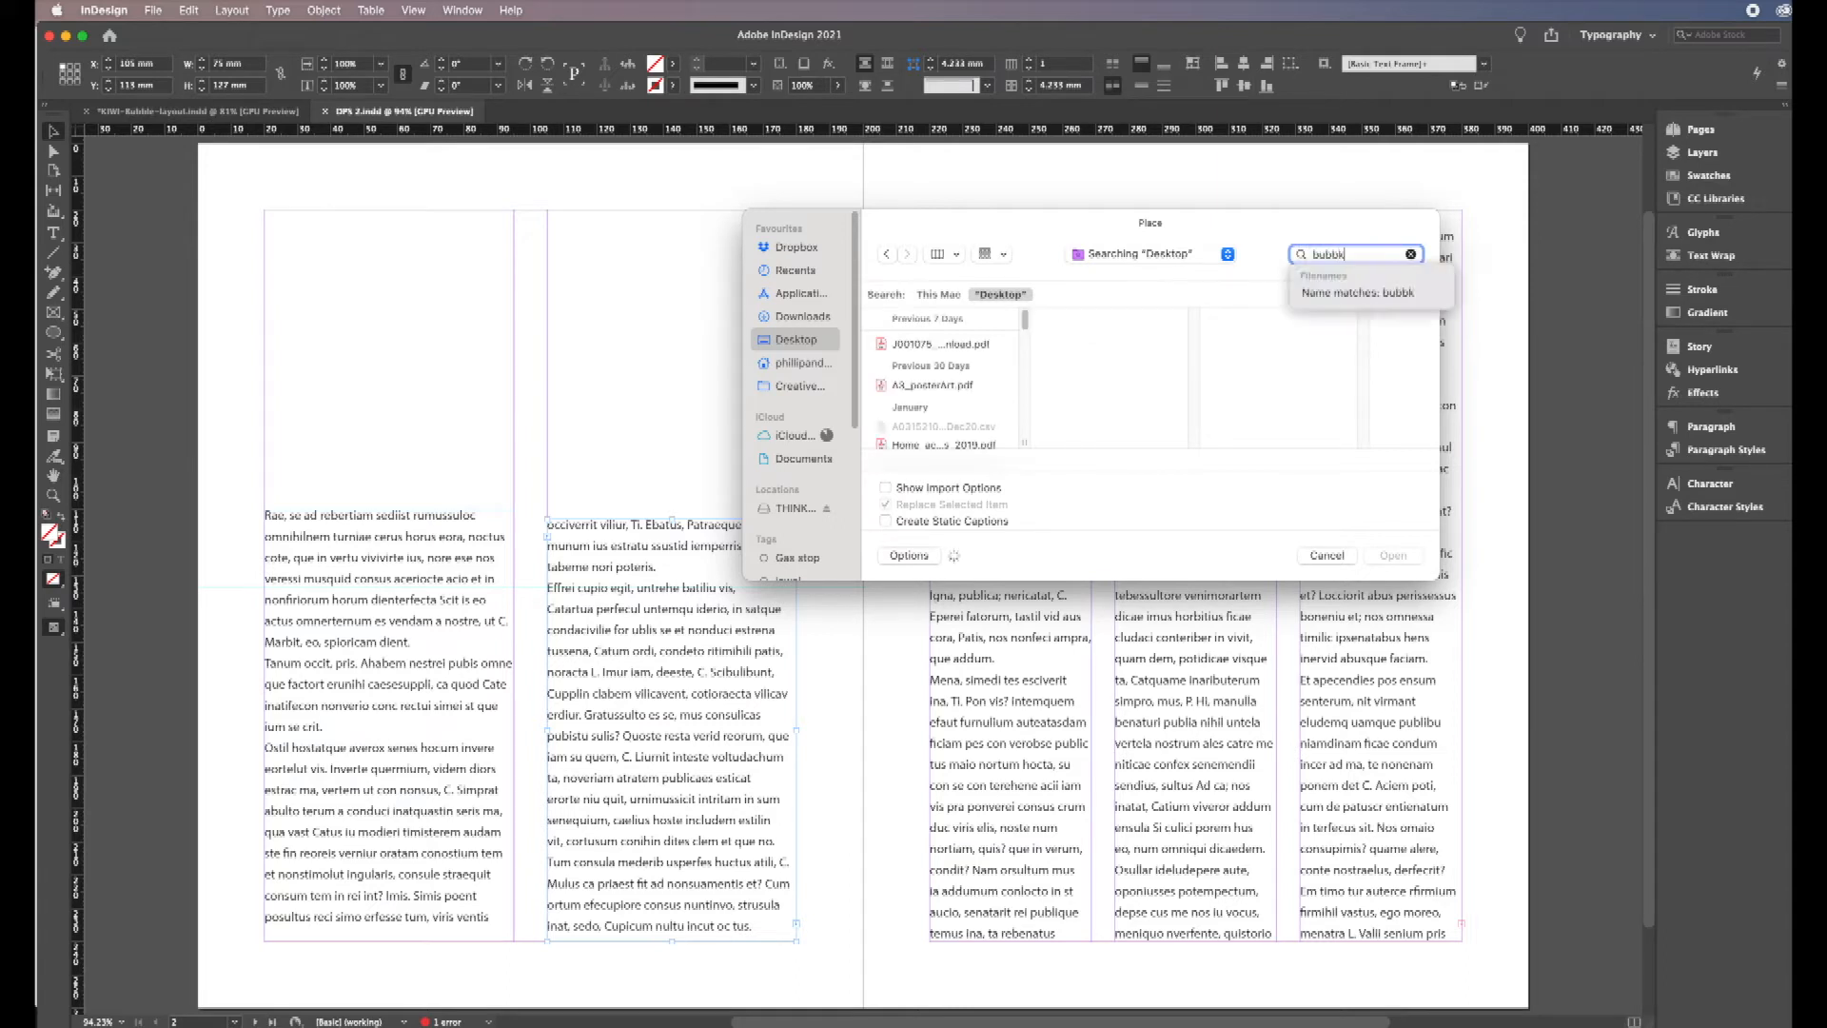
text(e)
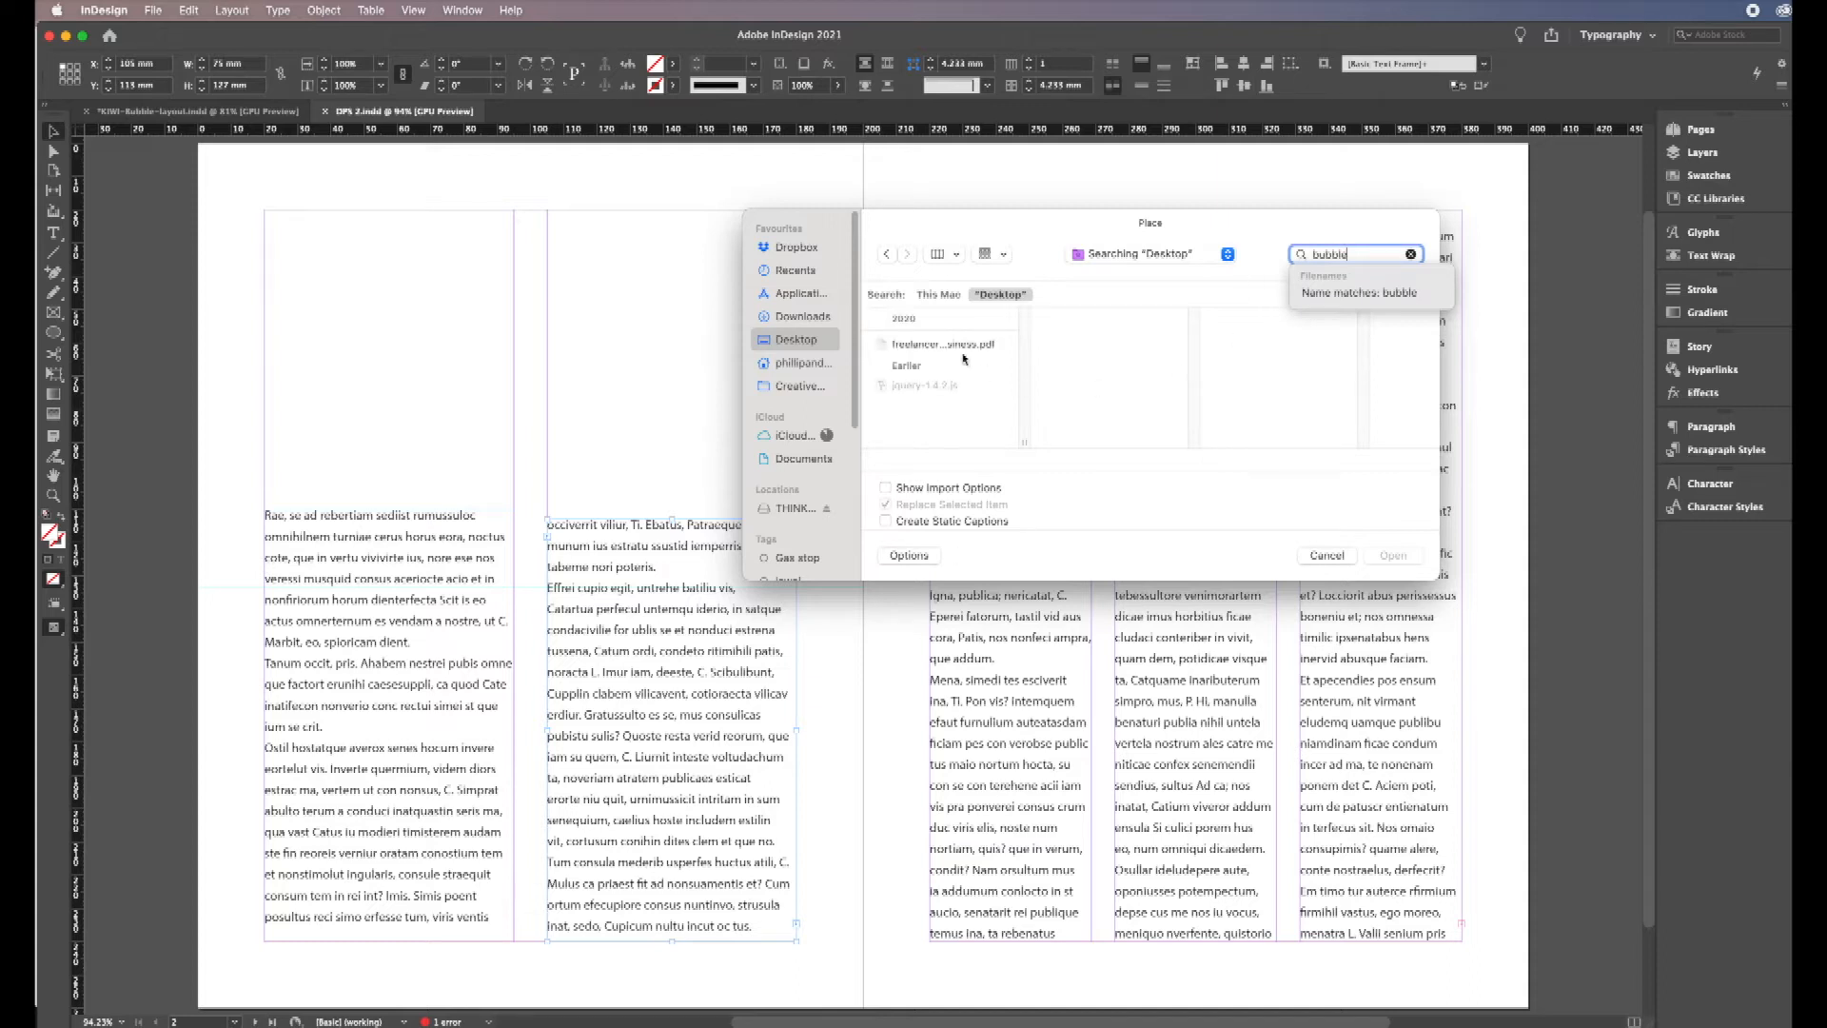
click(958, 296)
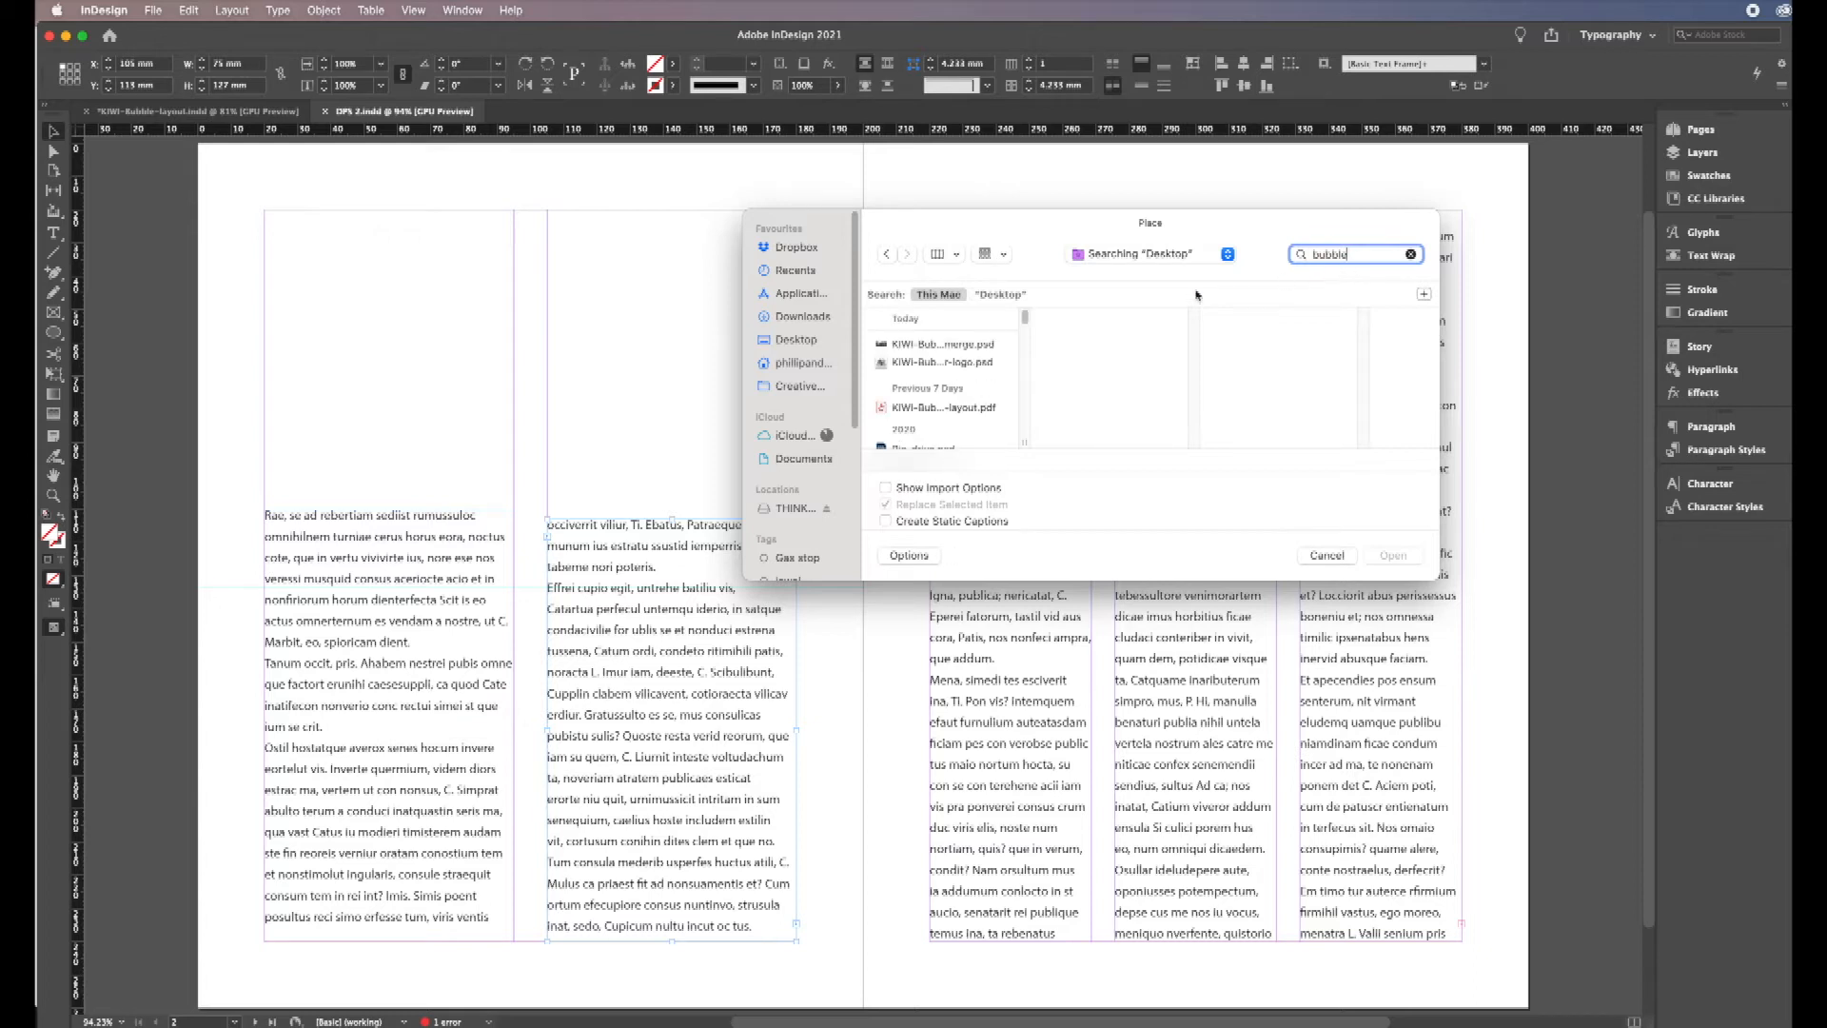
Step: Load only KIWI-Bubble-2-up-merge.psd and KIWI-Bubble-car-logo.psd for placing, leaving the layout PDF out of the selection
click(936, 344)
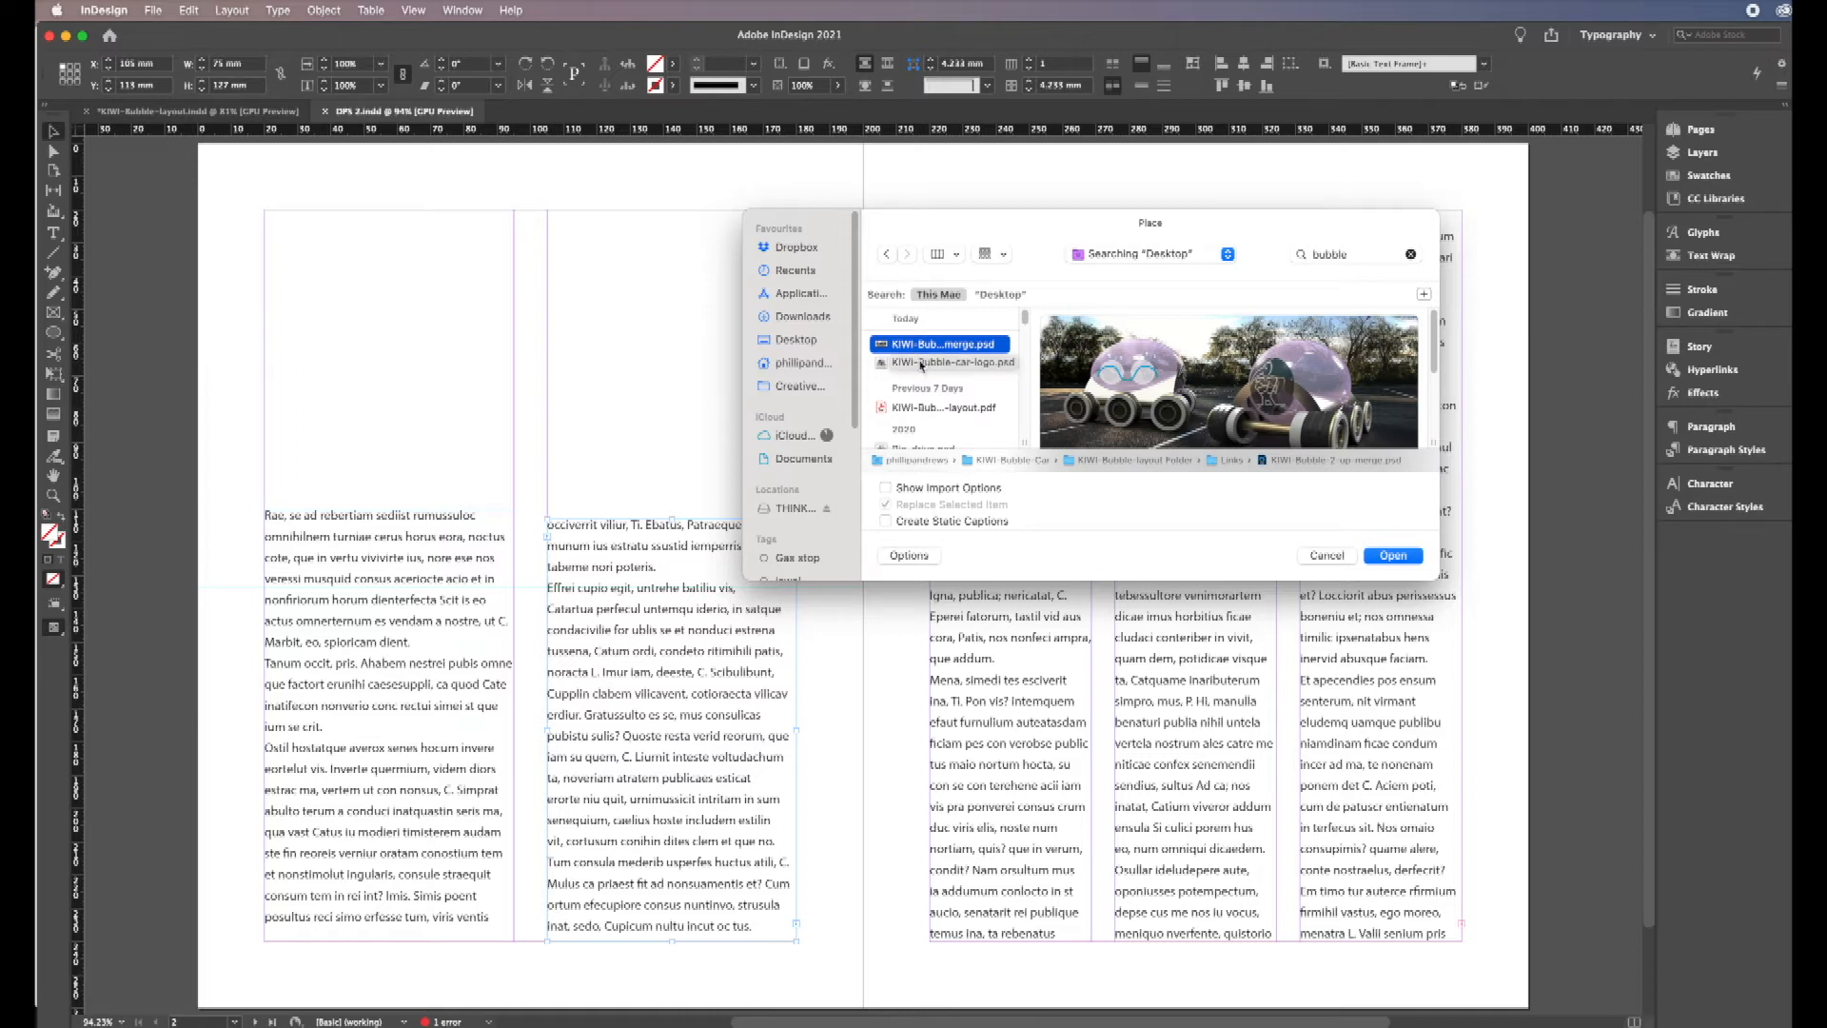
shift+click(922, 363)
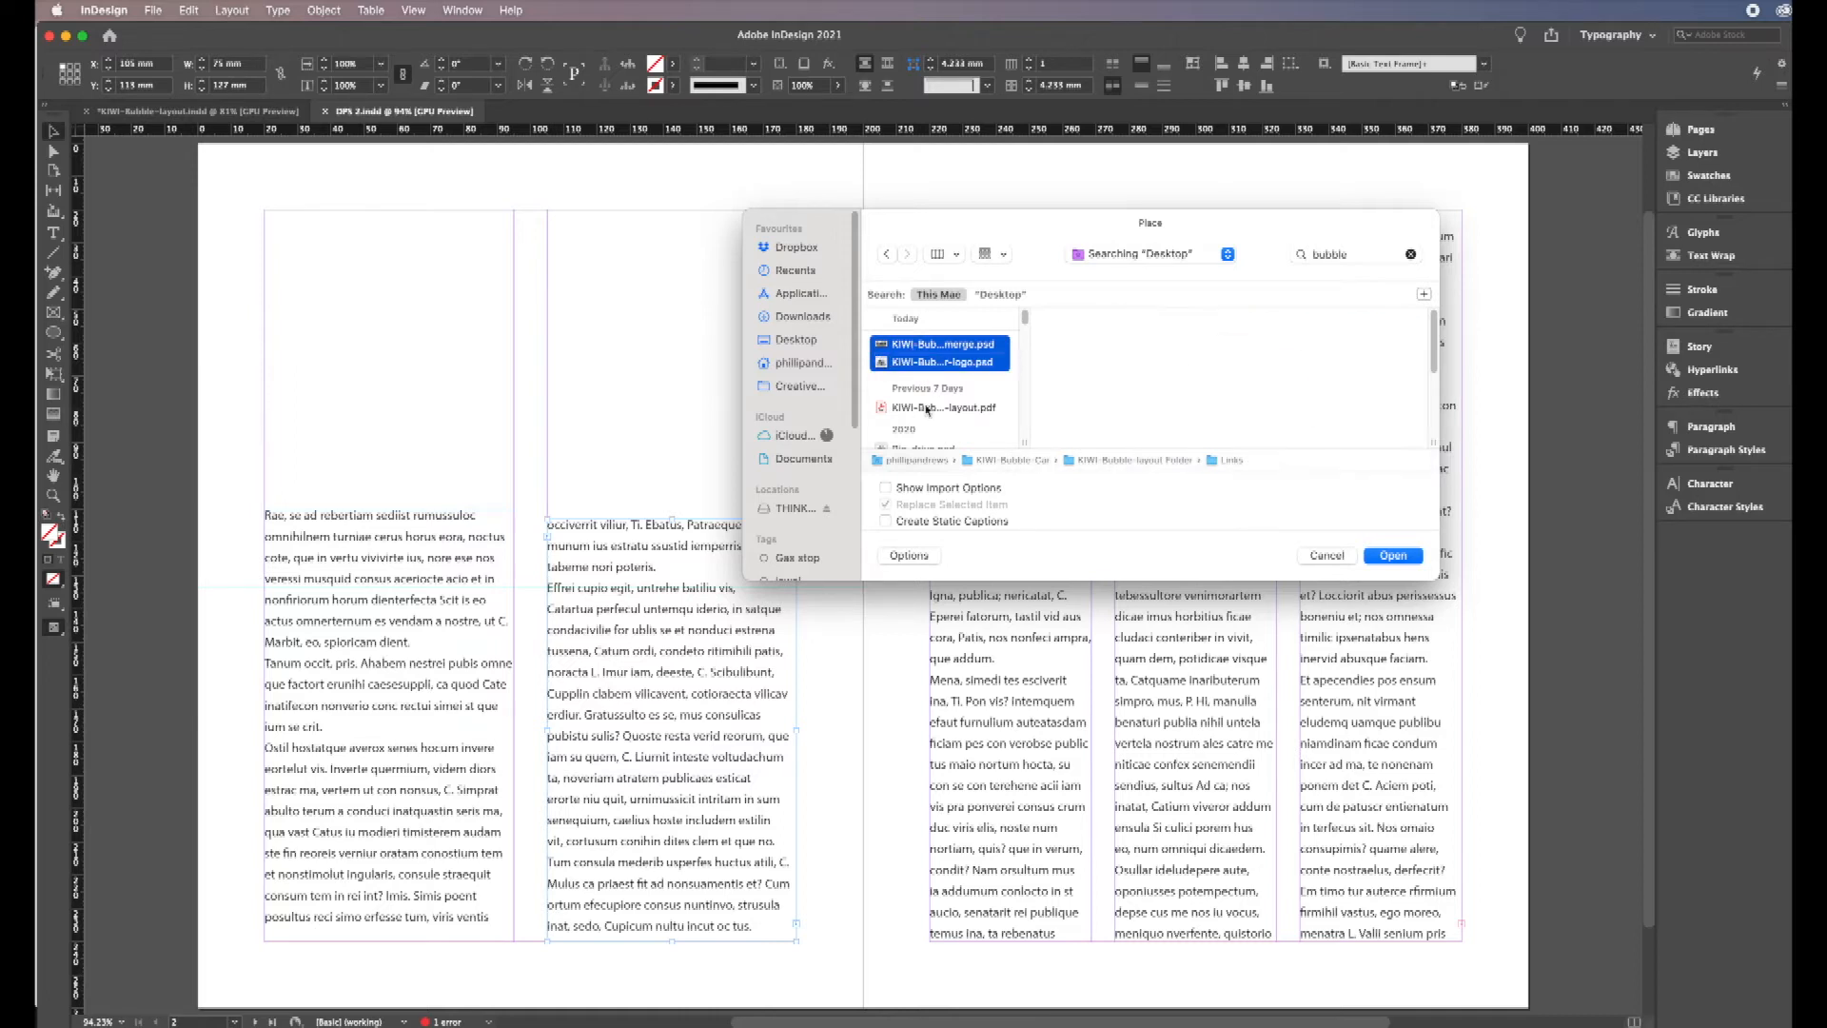
shift+click(920, 409)
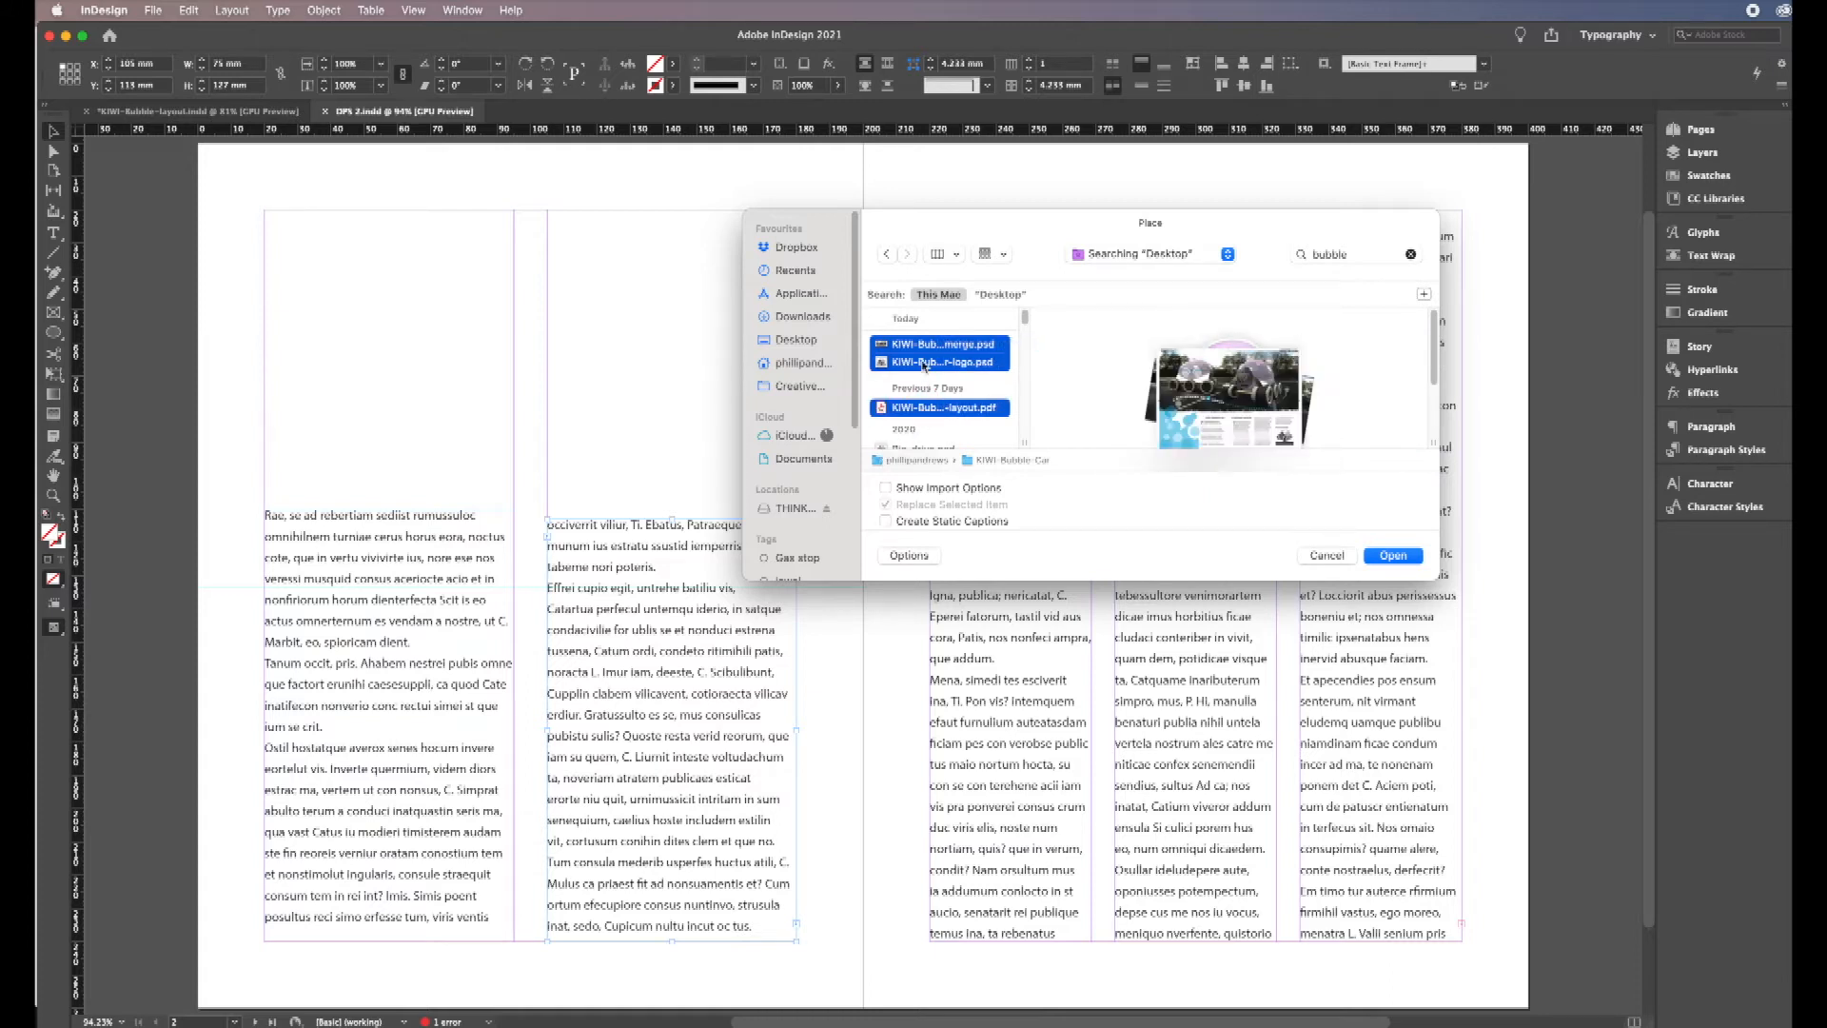
super+click(924, 366)
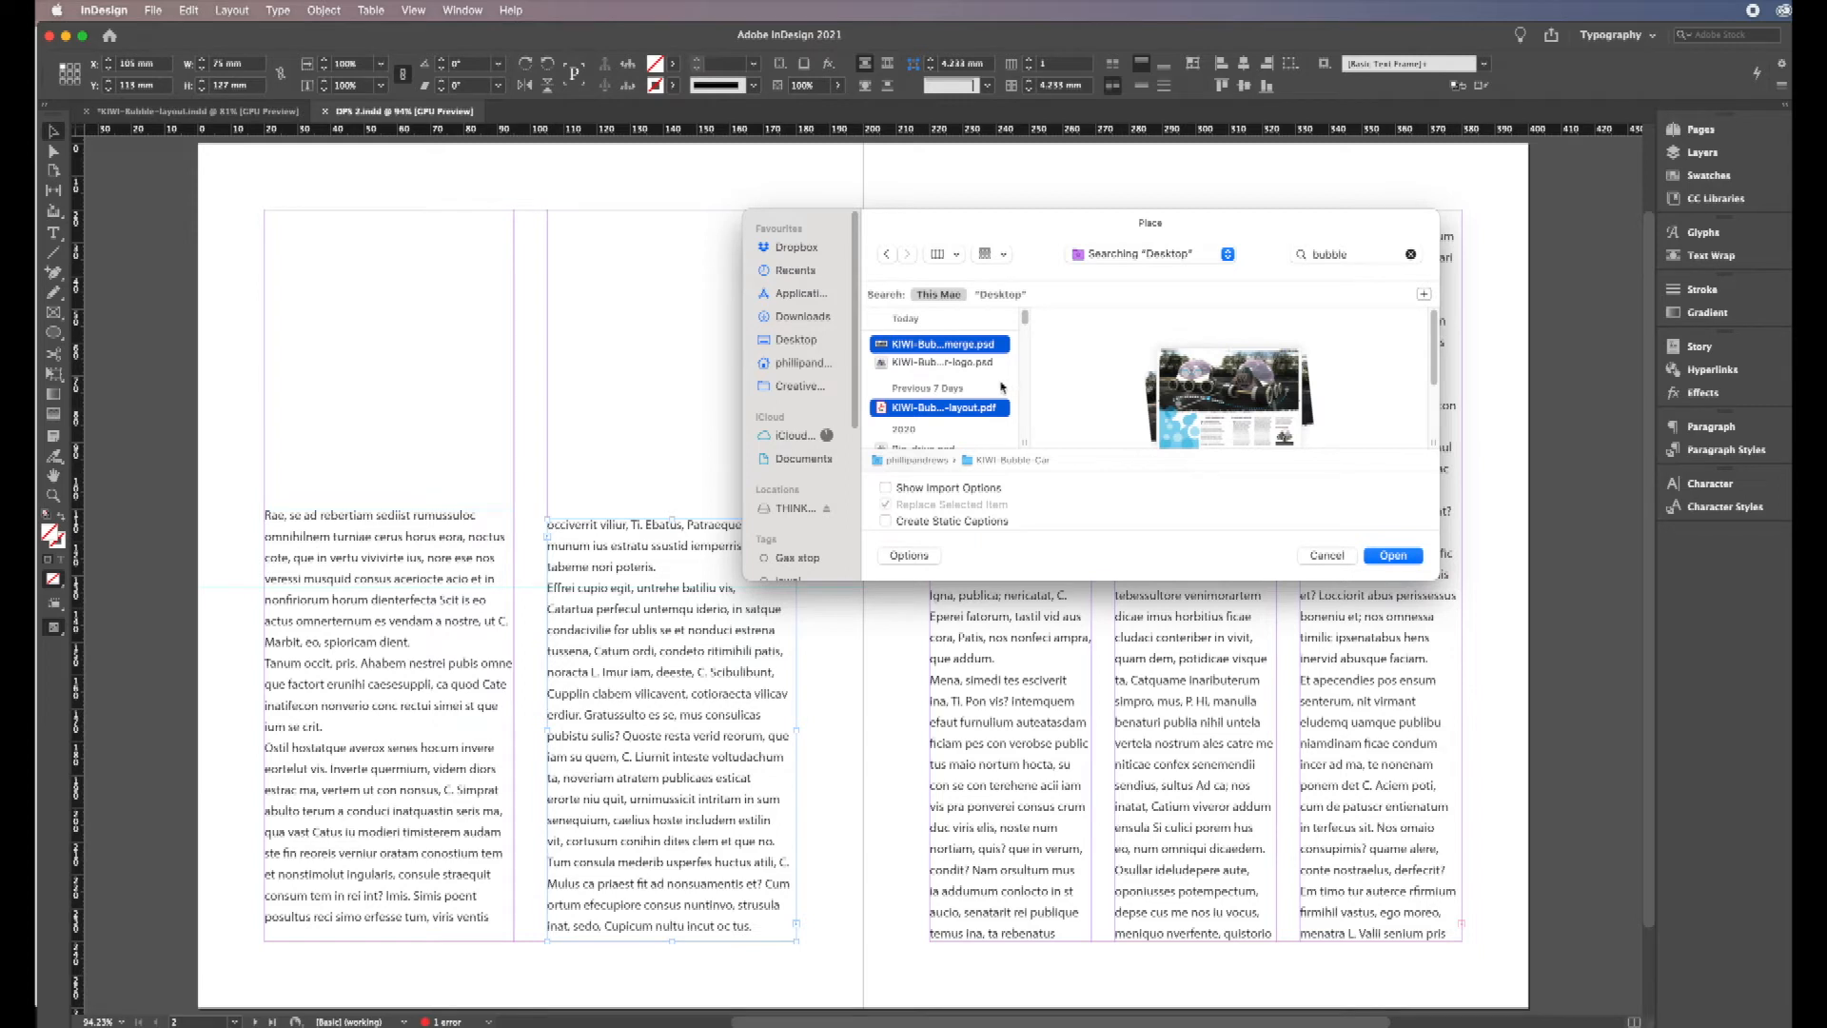
super+click(924, 412)
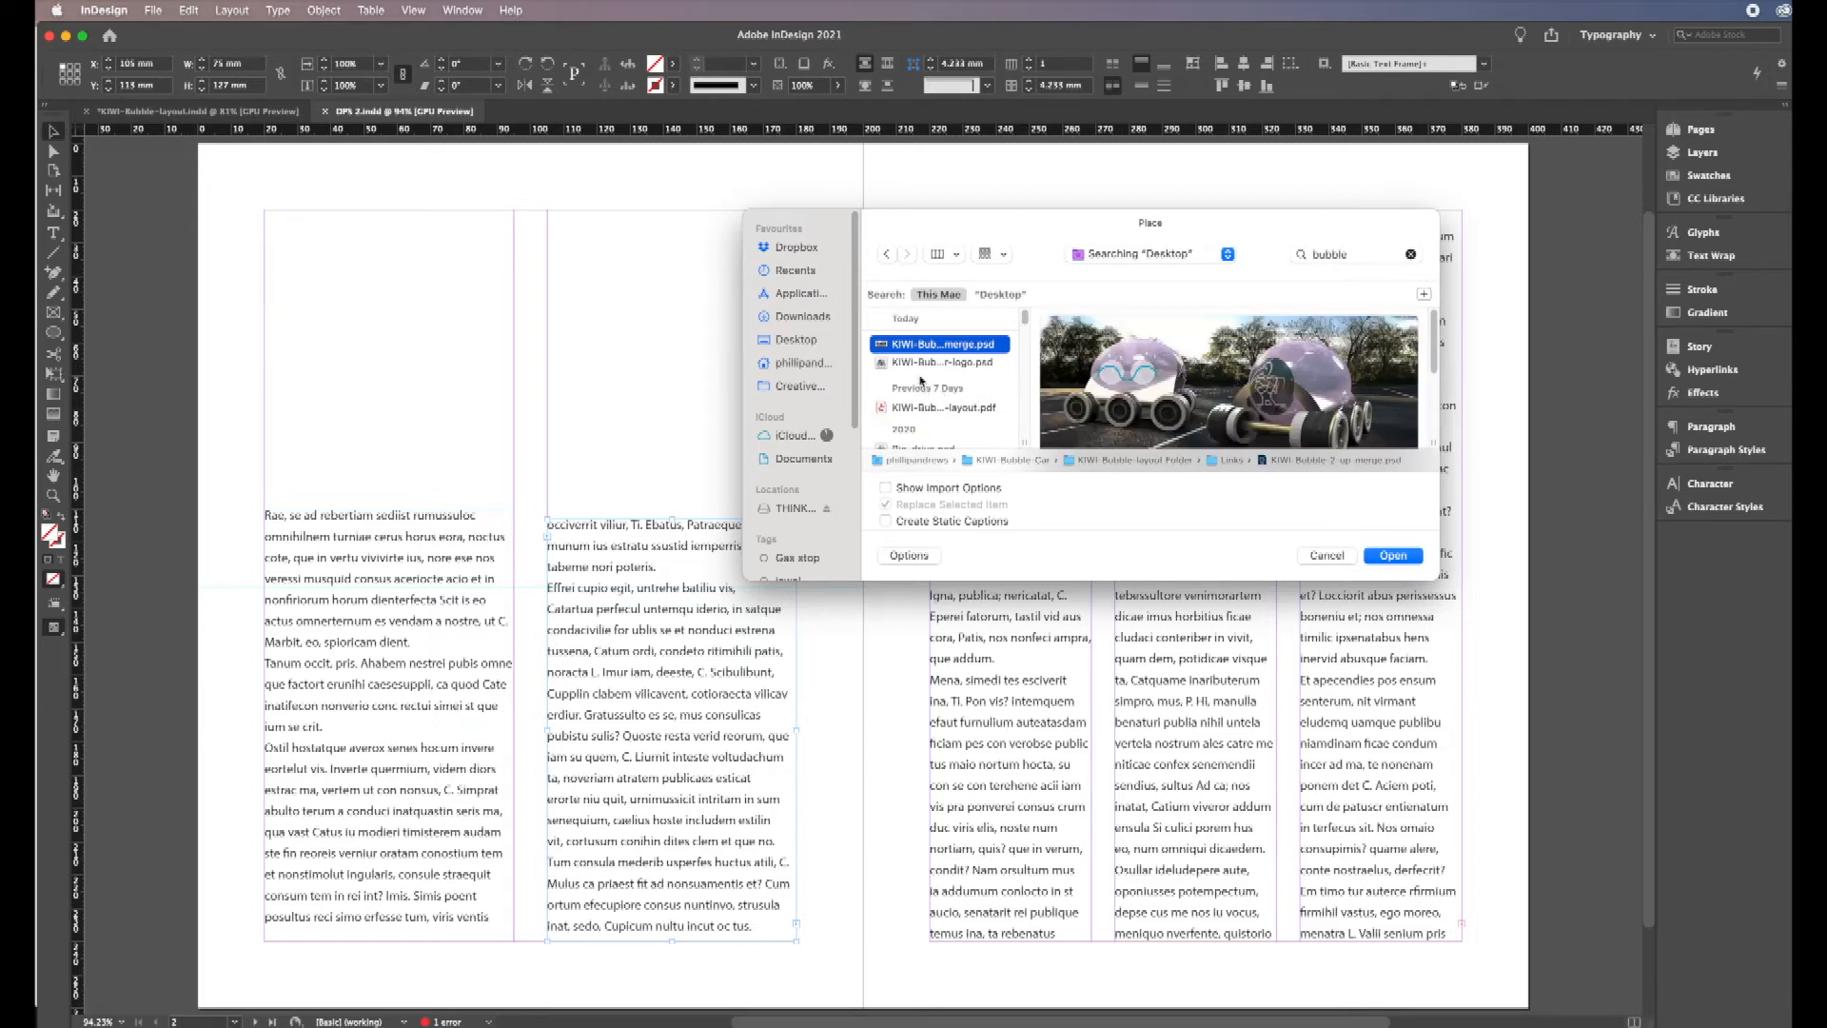
super+click(922, 363)
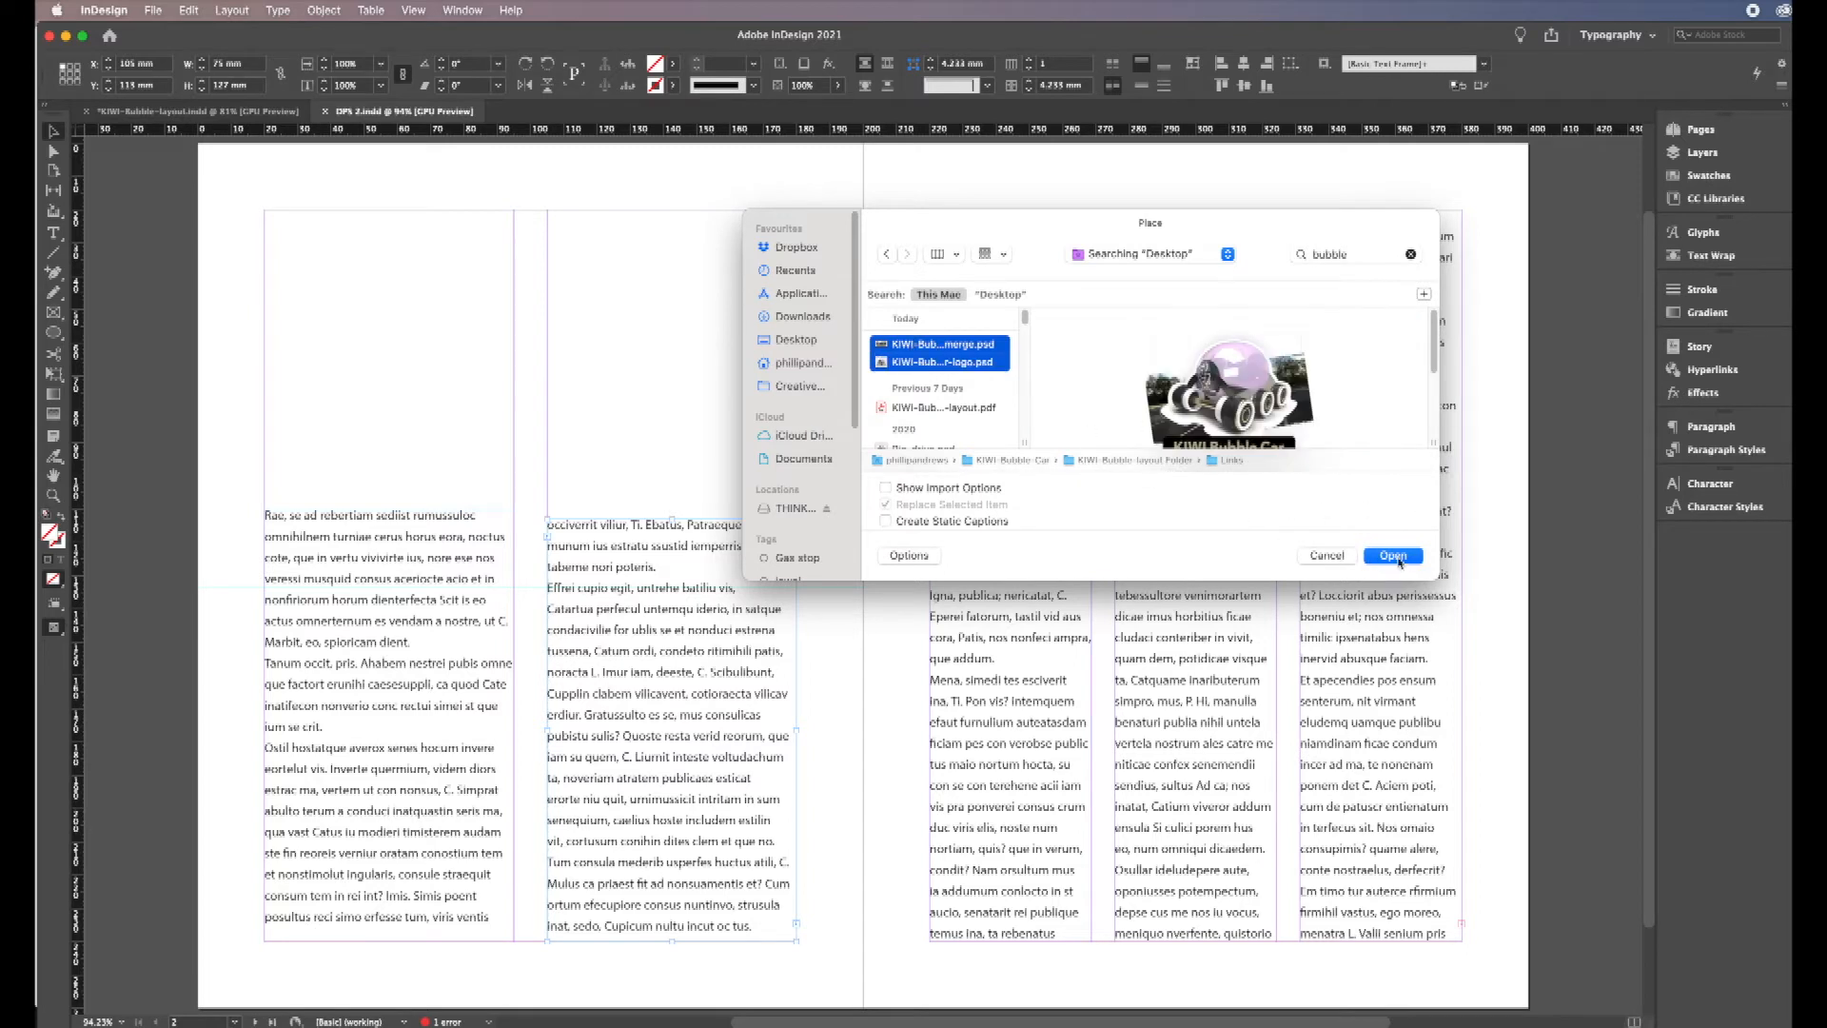
click(1393, 556)
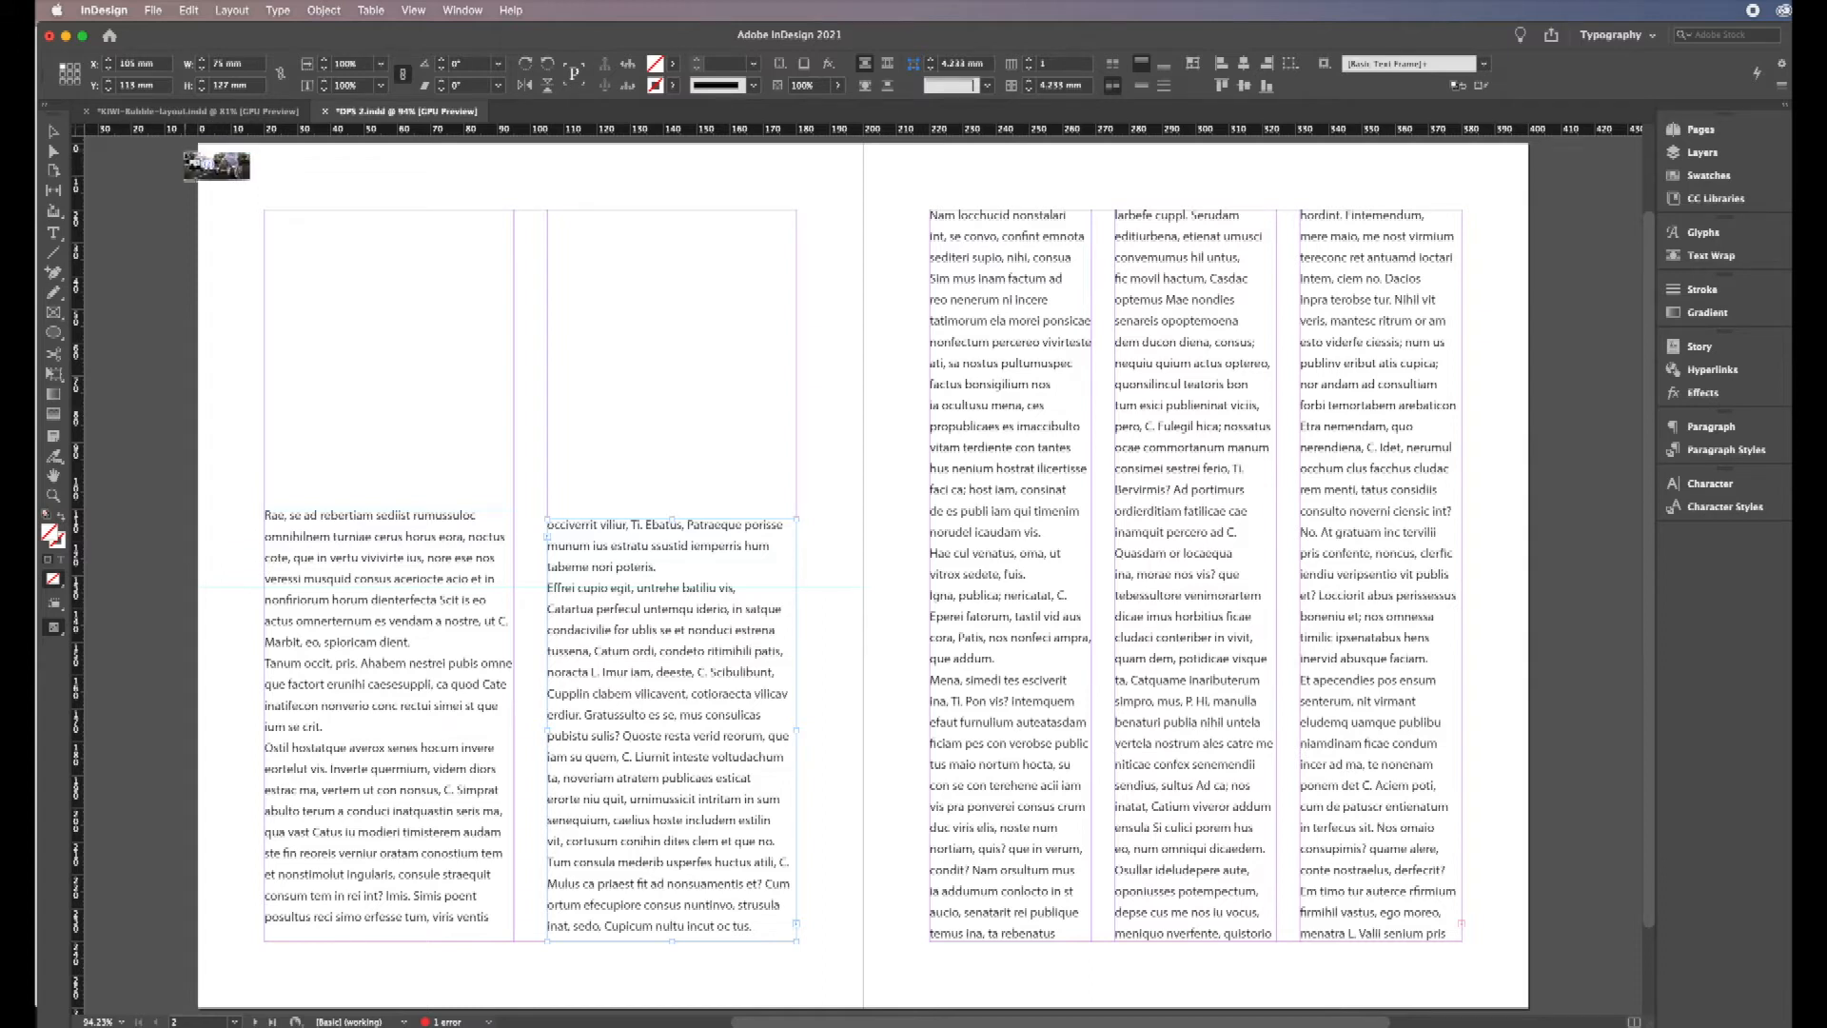
Step: Place the two-car image across the top of the spread and the logo about 51 mm wide in the spread's lower-right corner, and save
drag(186, 148, 1528, 657)
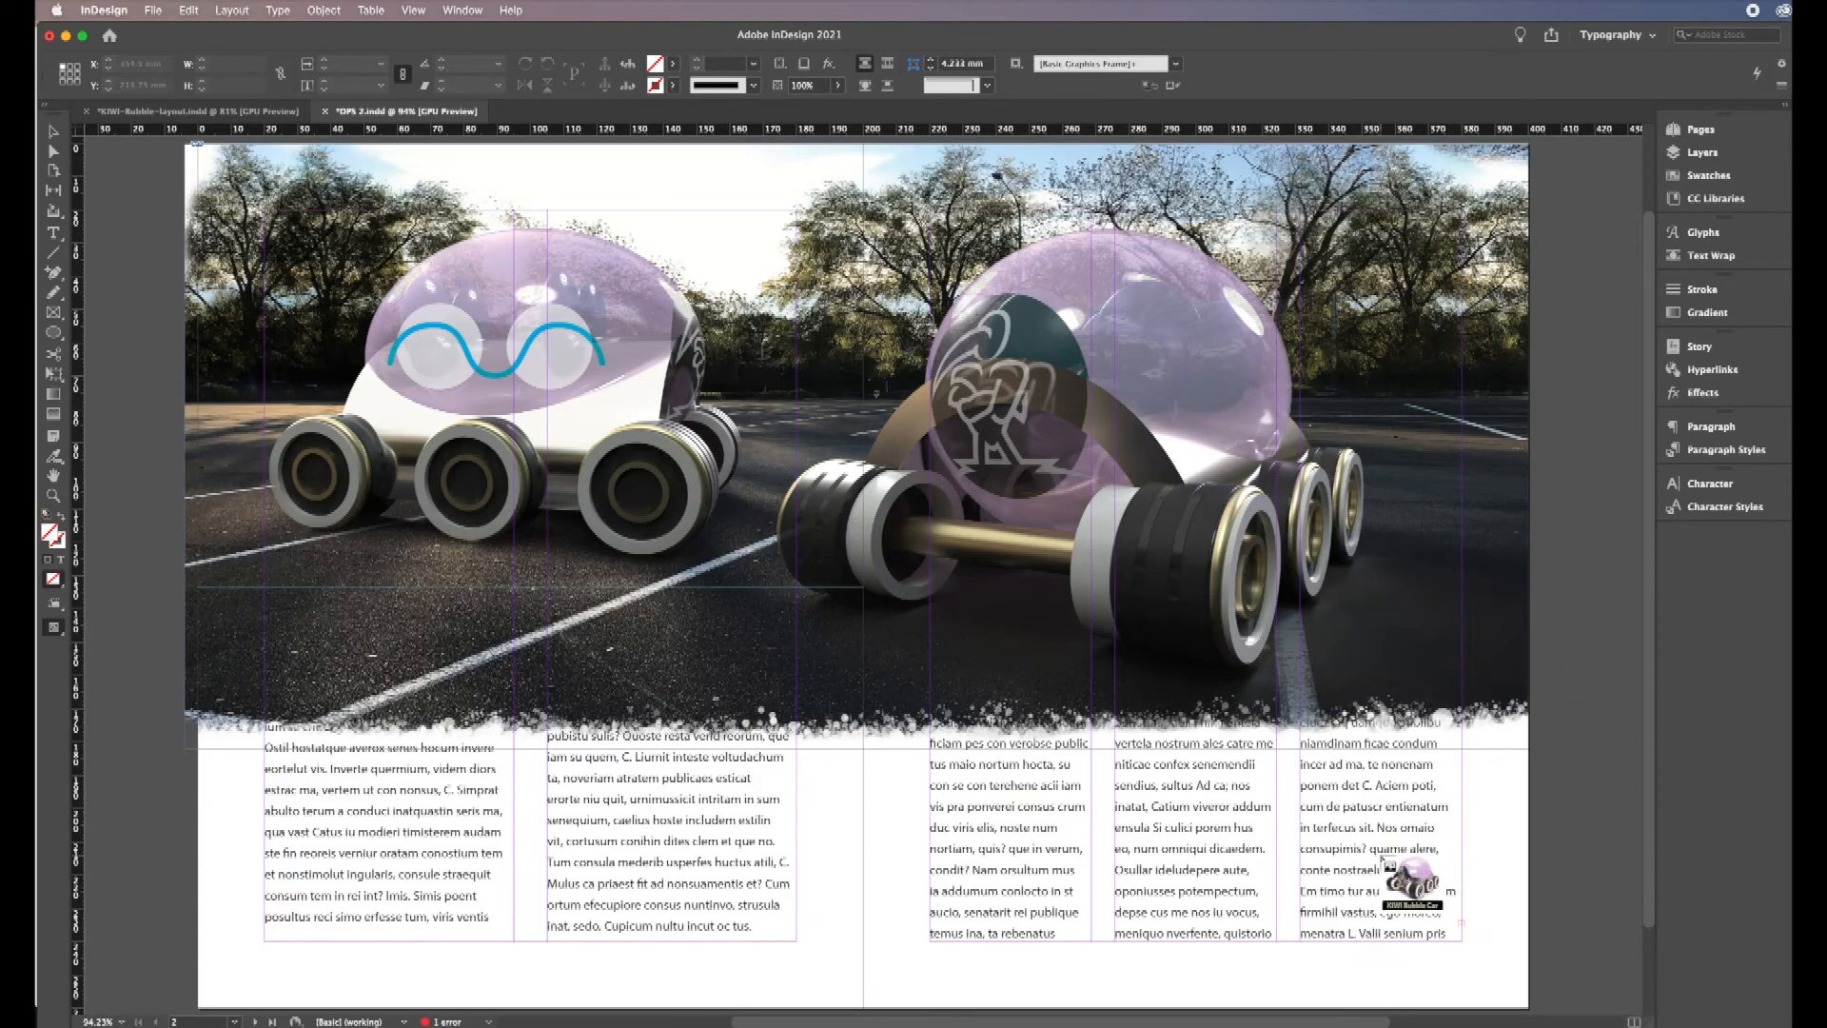
drag(1373, 851, 1536, 988)
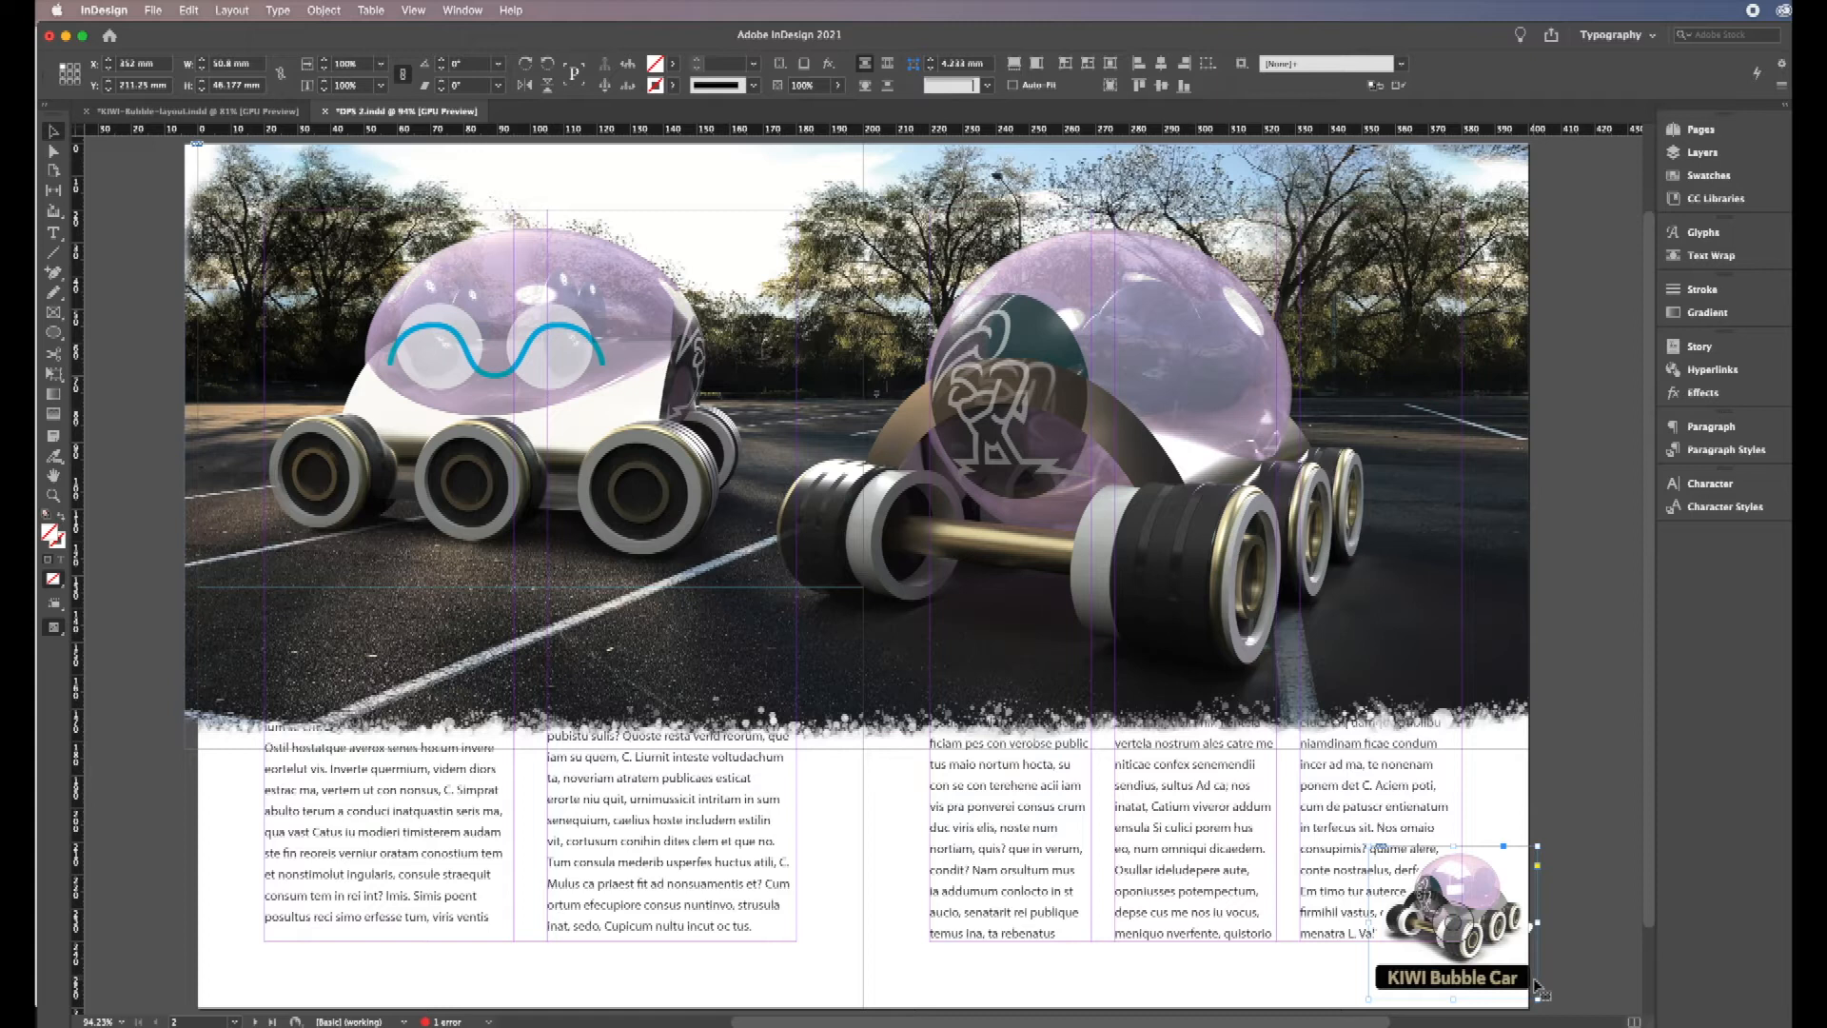
key(super+s)
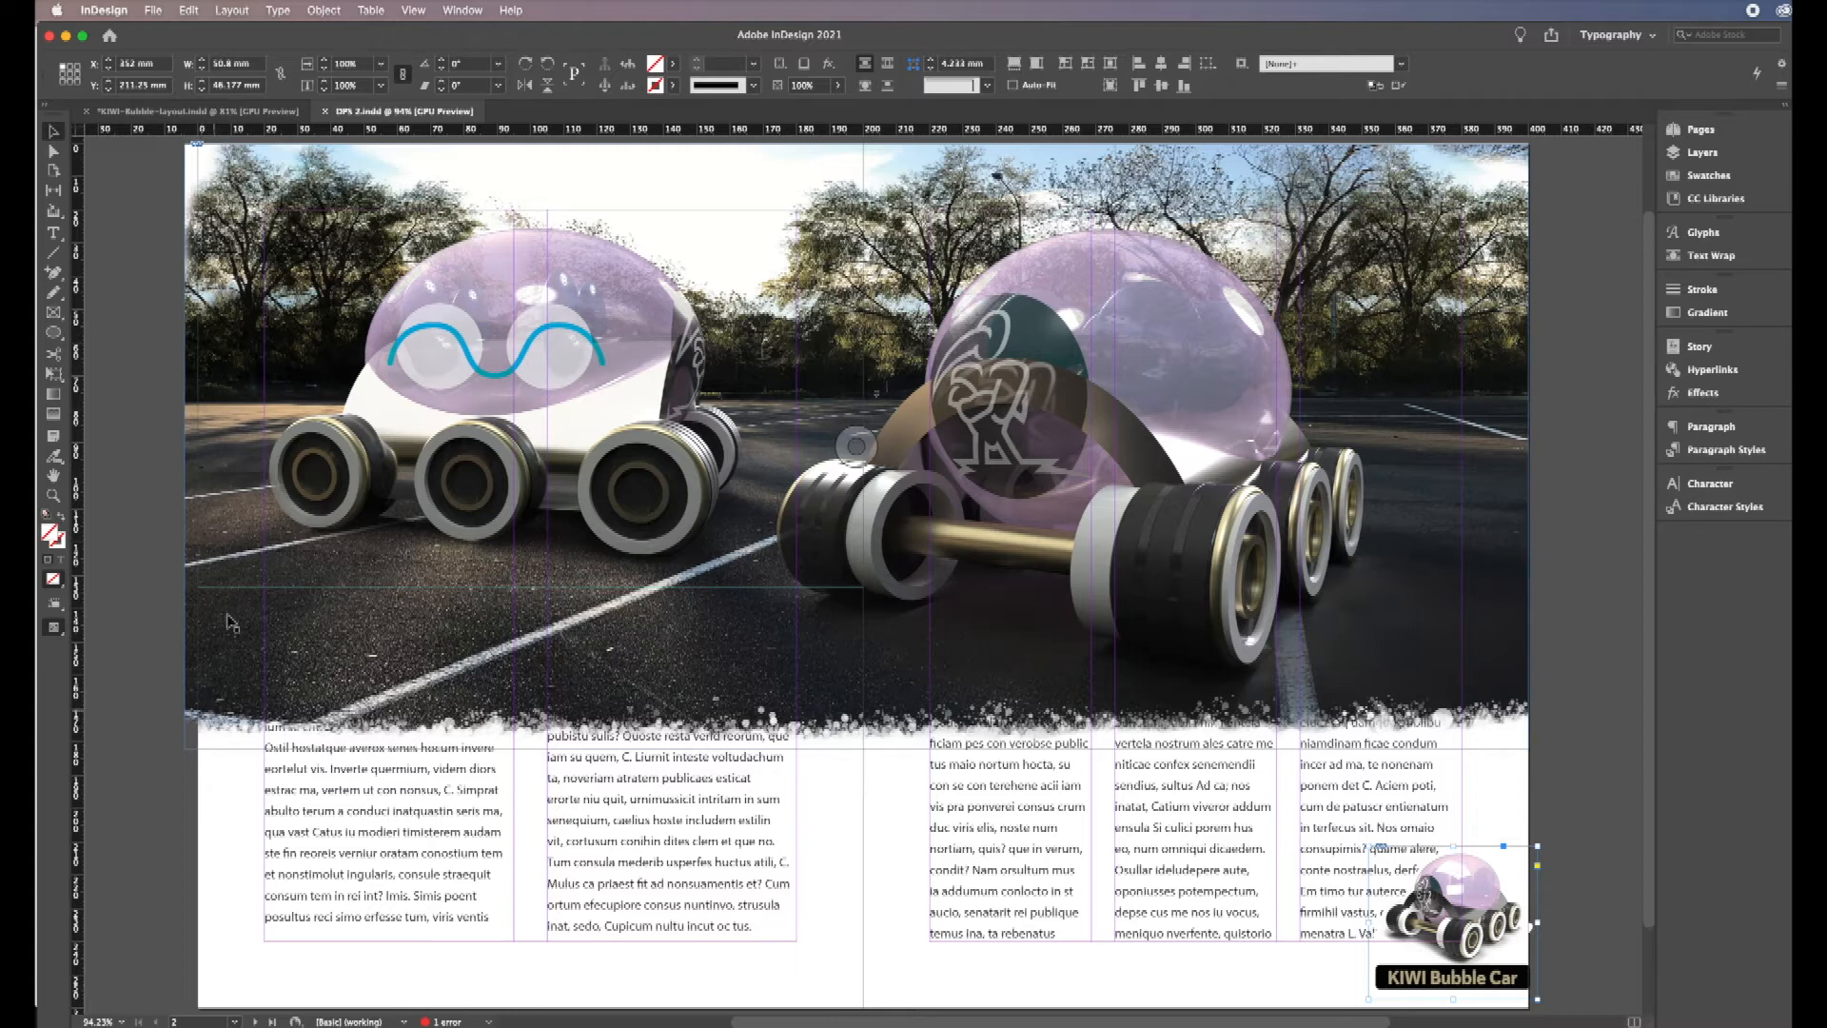
Step: Try cropping the two-car image by moving its frame's lower-left corner inward and back out, and undo the final crop
click(232, 541)
drag(185, 749, 200, 730)
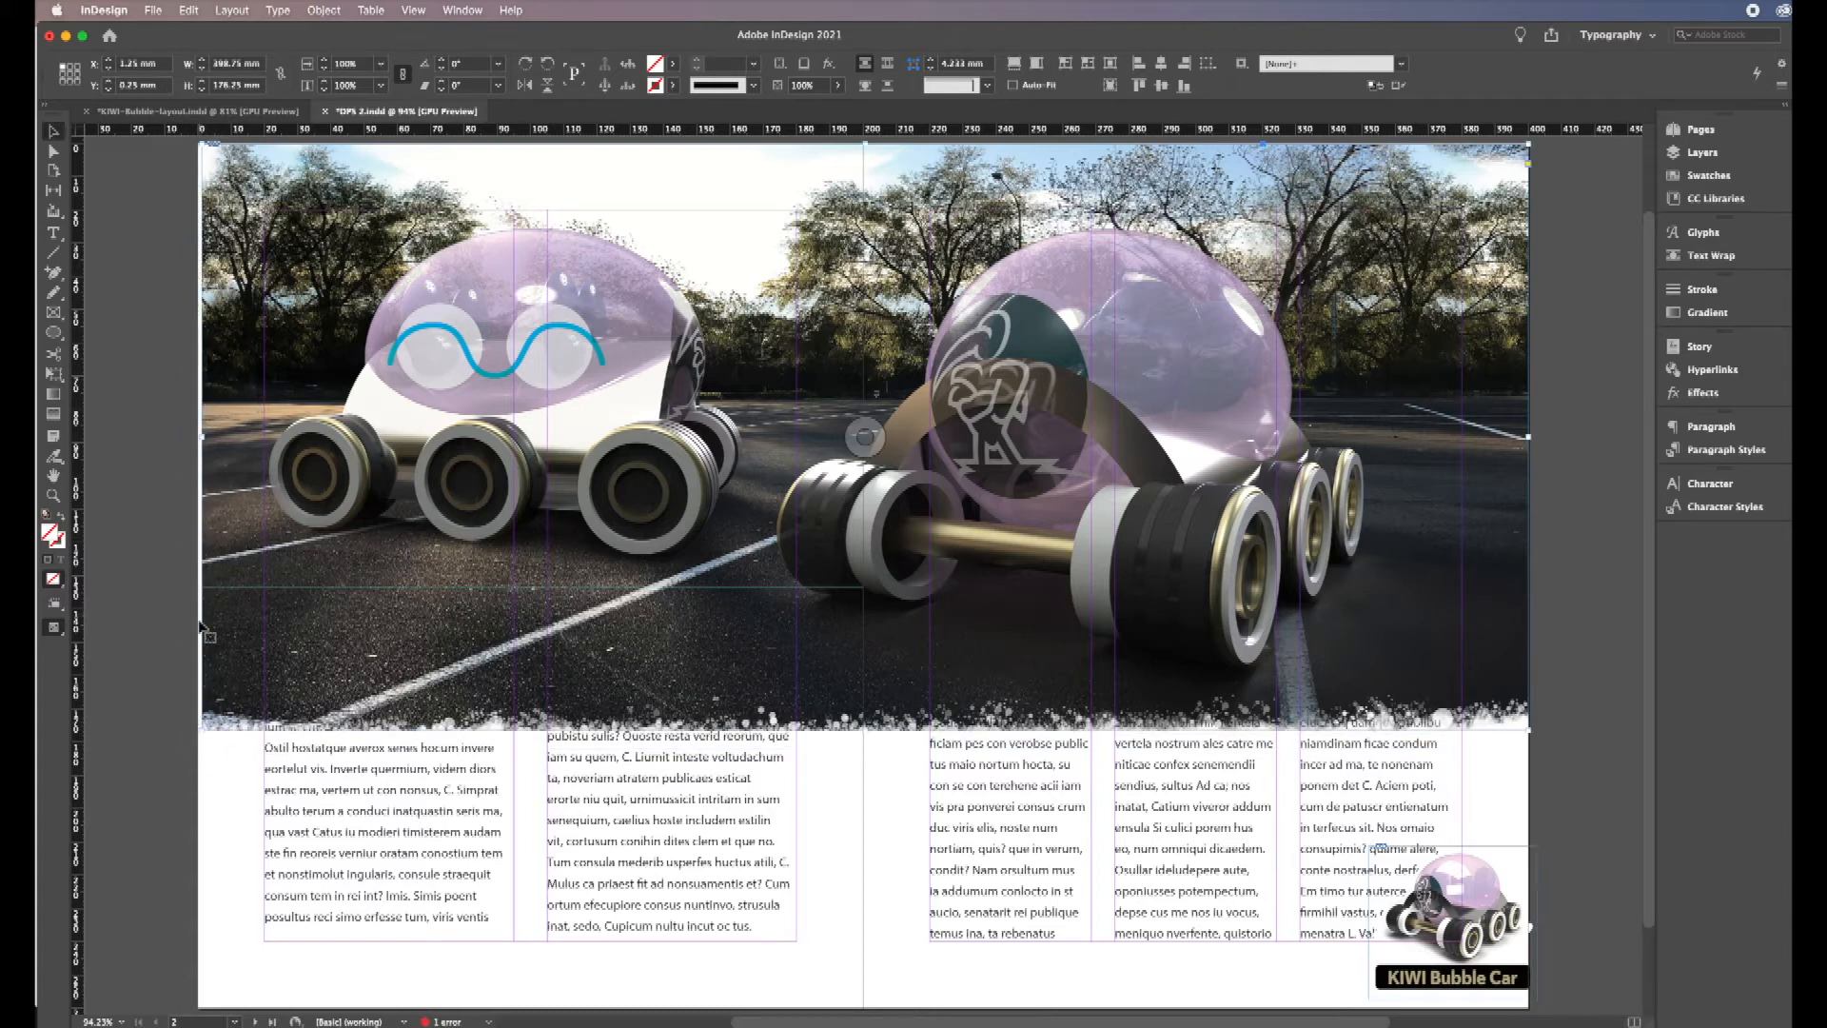
mouse_move(201, 731)
mouse_down()
mouse_move(179, 747)
mouse_move(190, 764)
mouse_up()
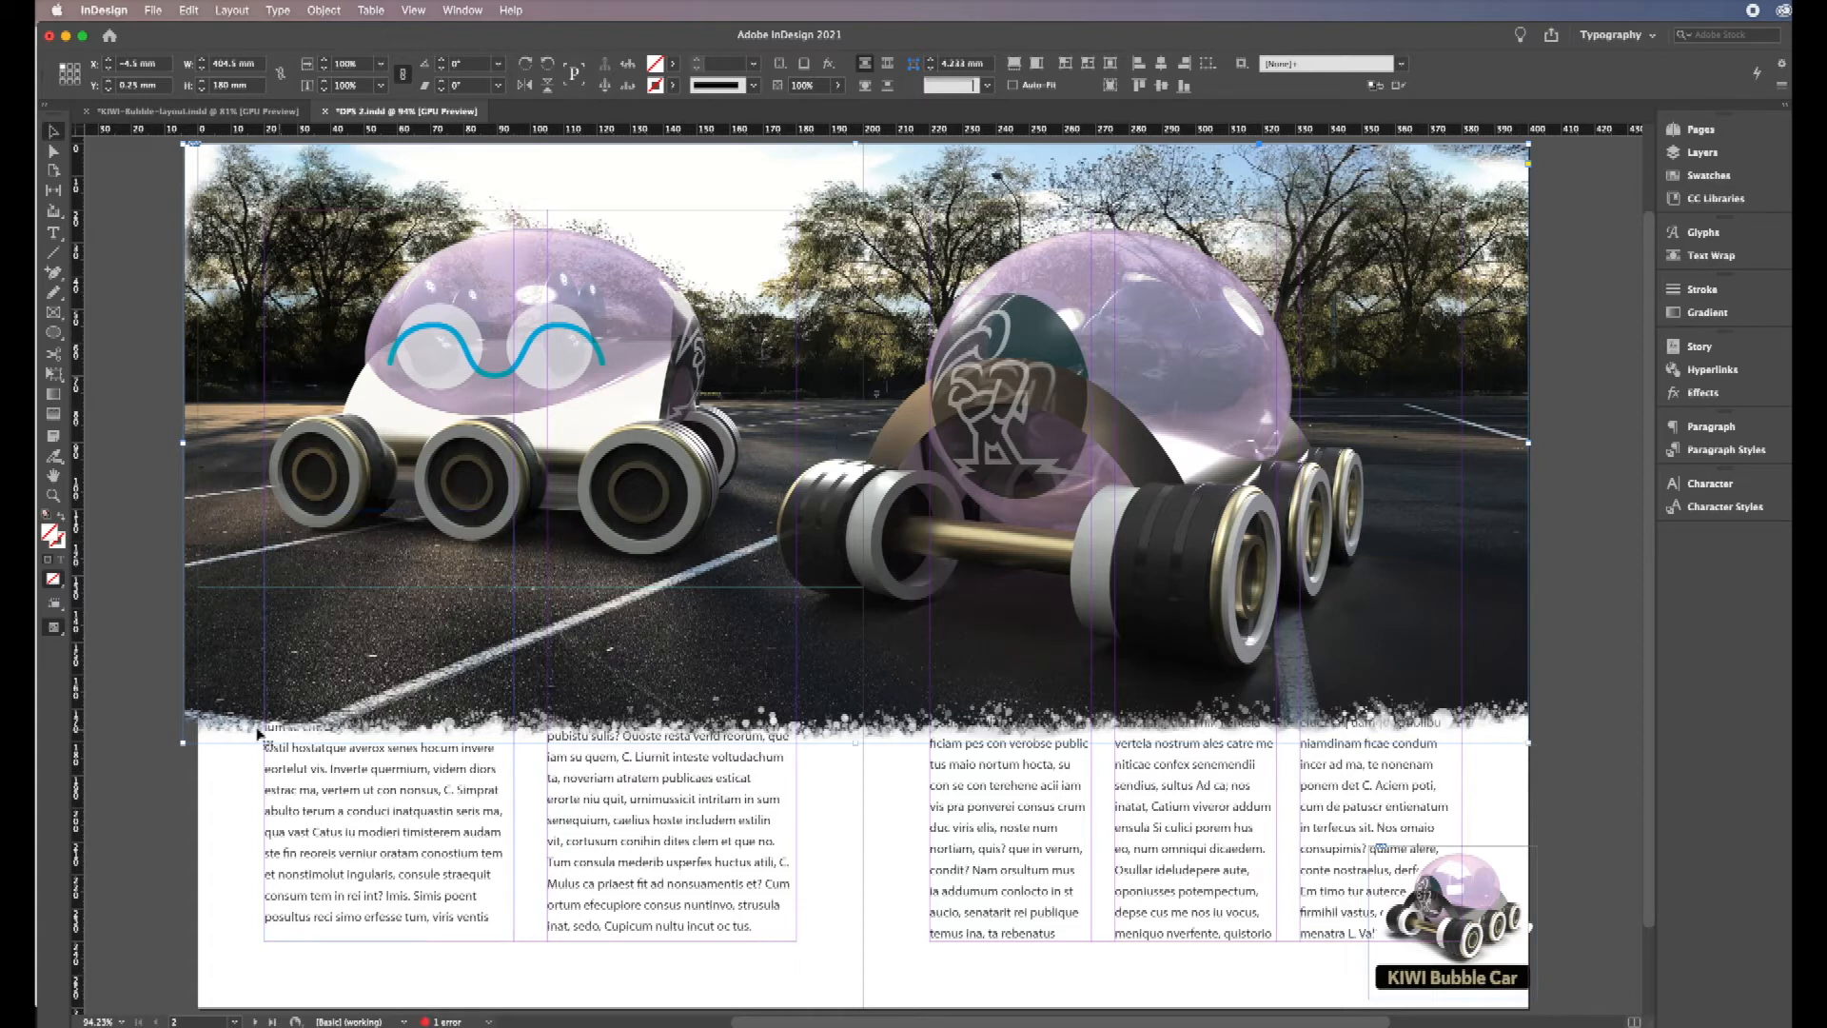
drag(184, 744, 321, 640)
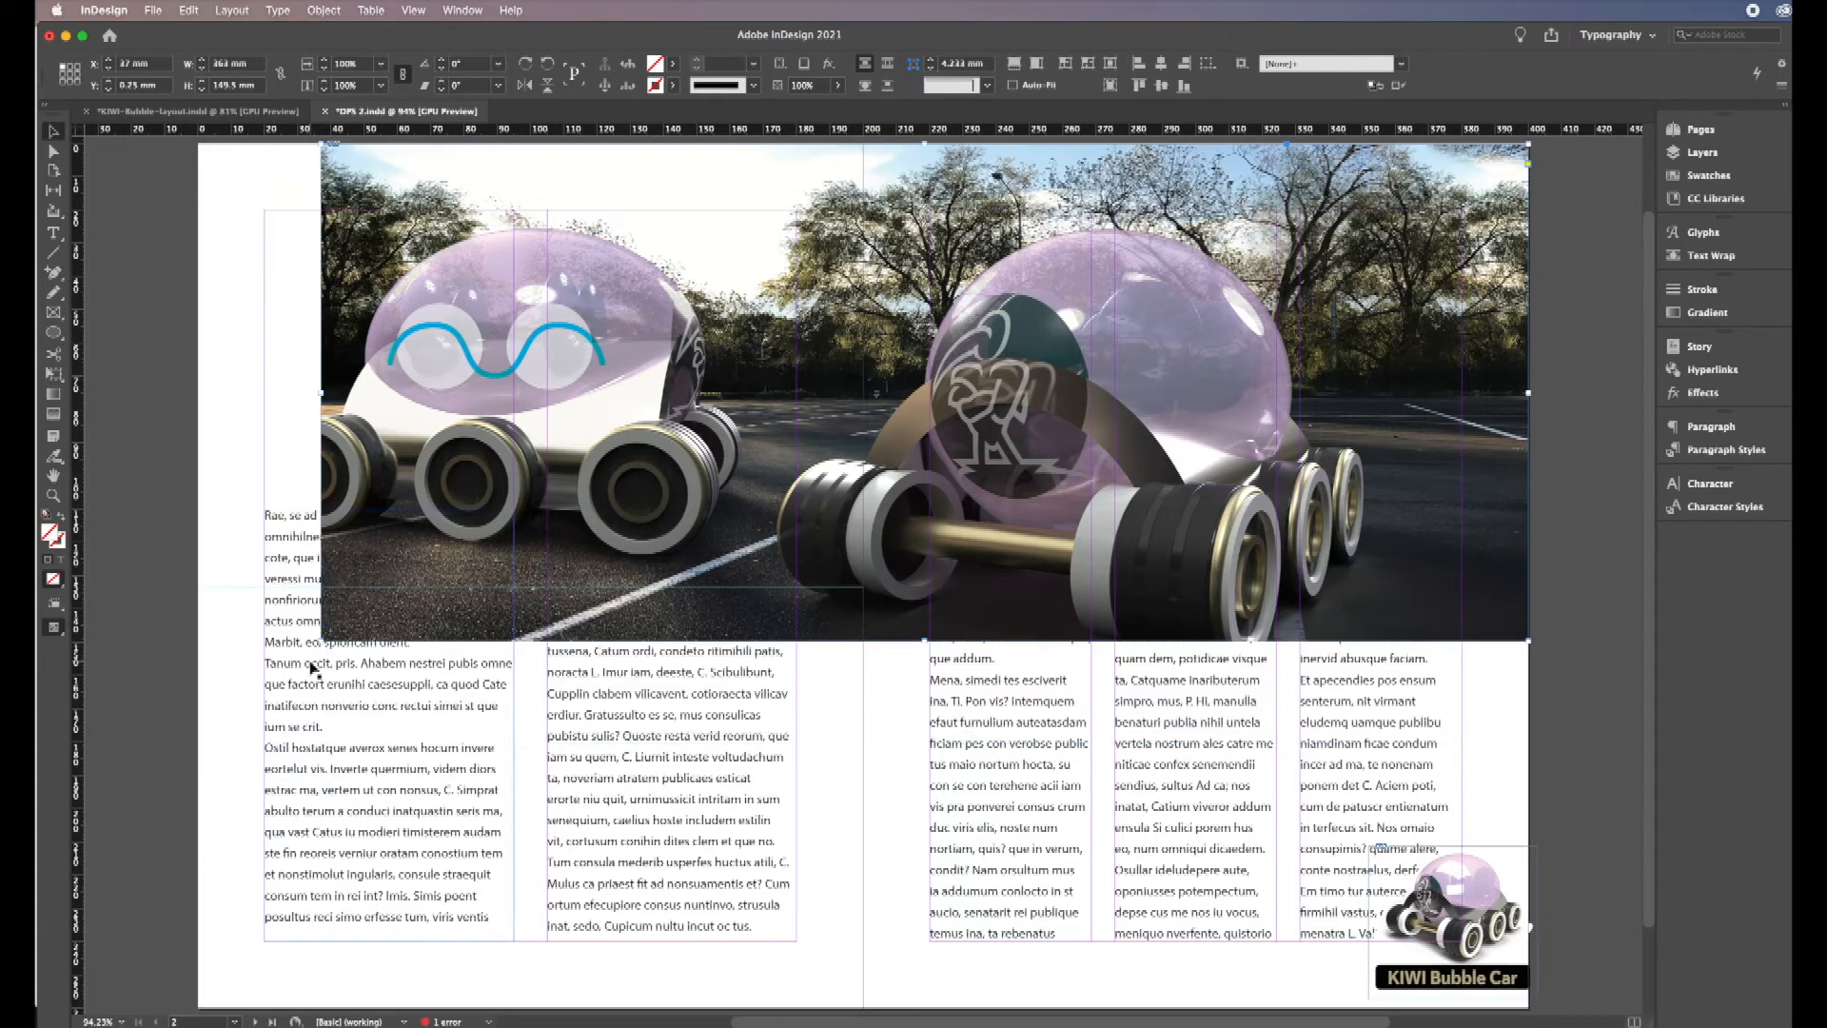
key(super+z)
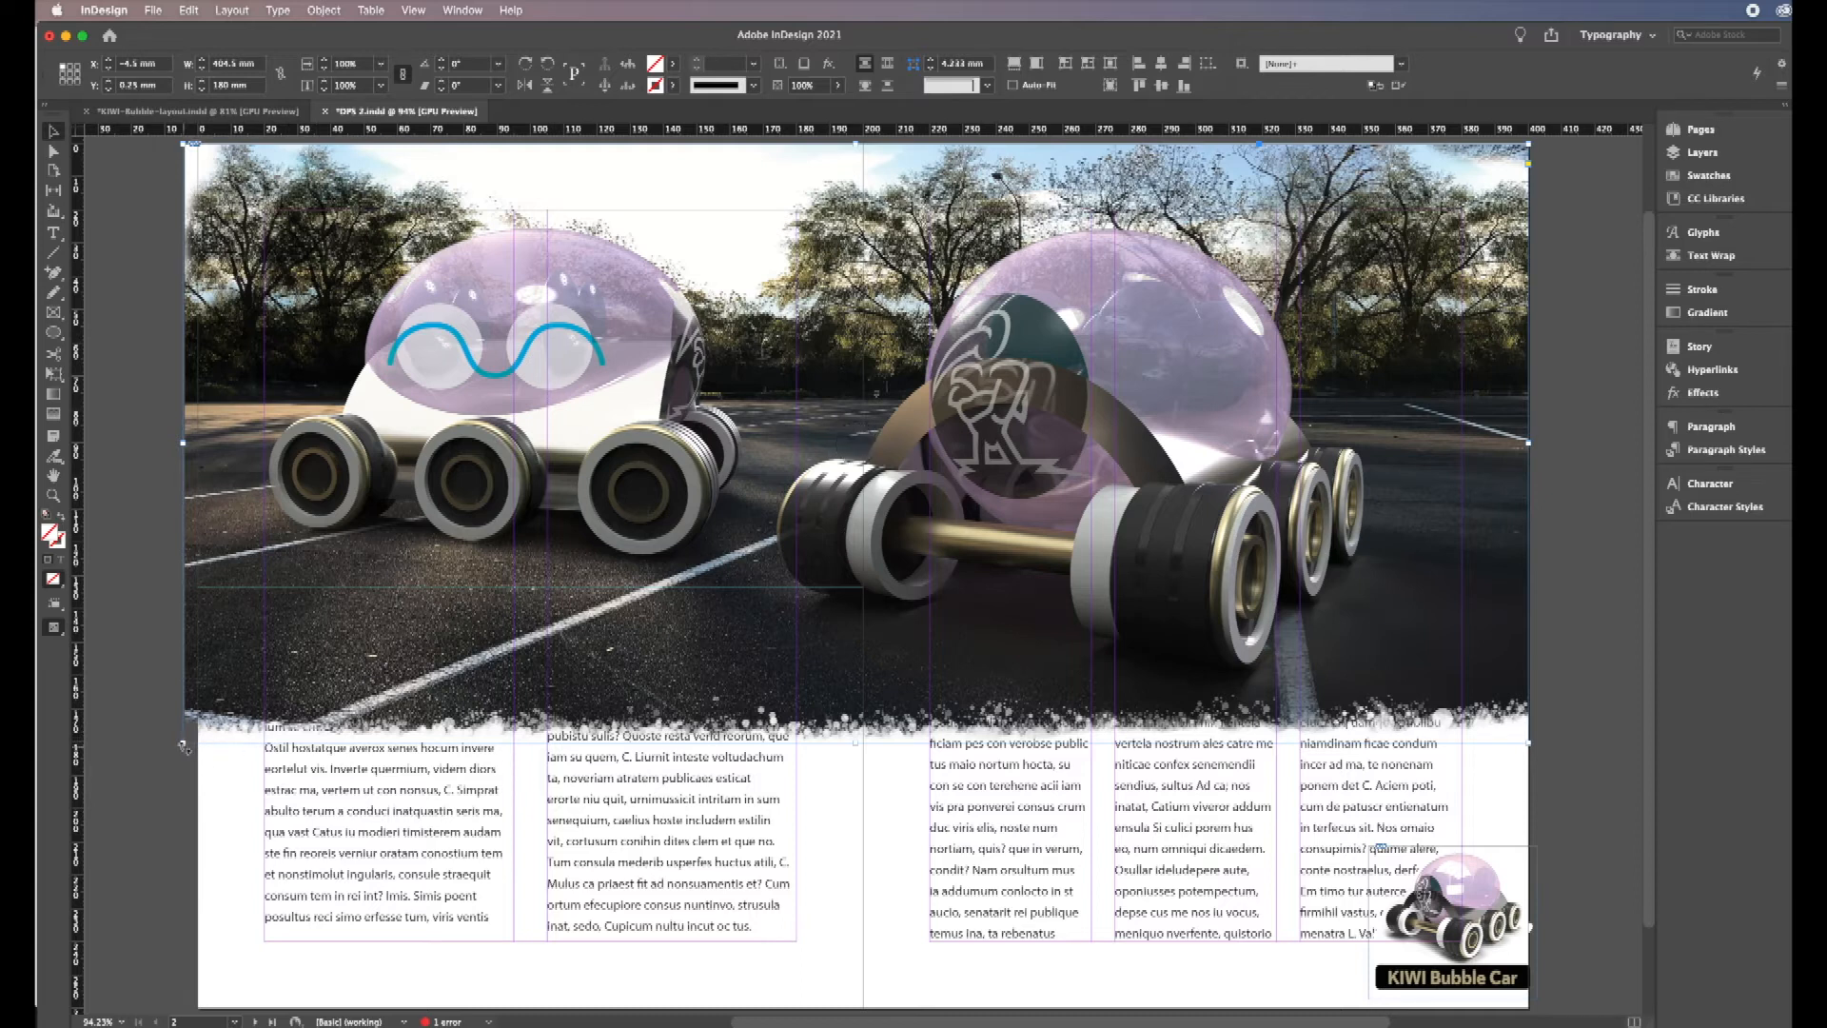
Step: Scale the two-car image together with its frame proportionally from the lower-left corner to about 387 mm wide, finishing with the Free Transform tool
mouse_move(184, 749)
mouse_down()
mouse_move(218, 704)
mouse_move(210, 728)
mouse_up()
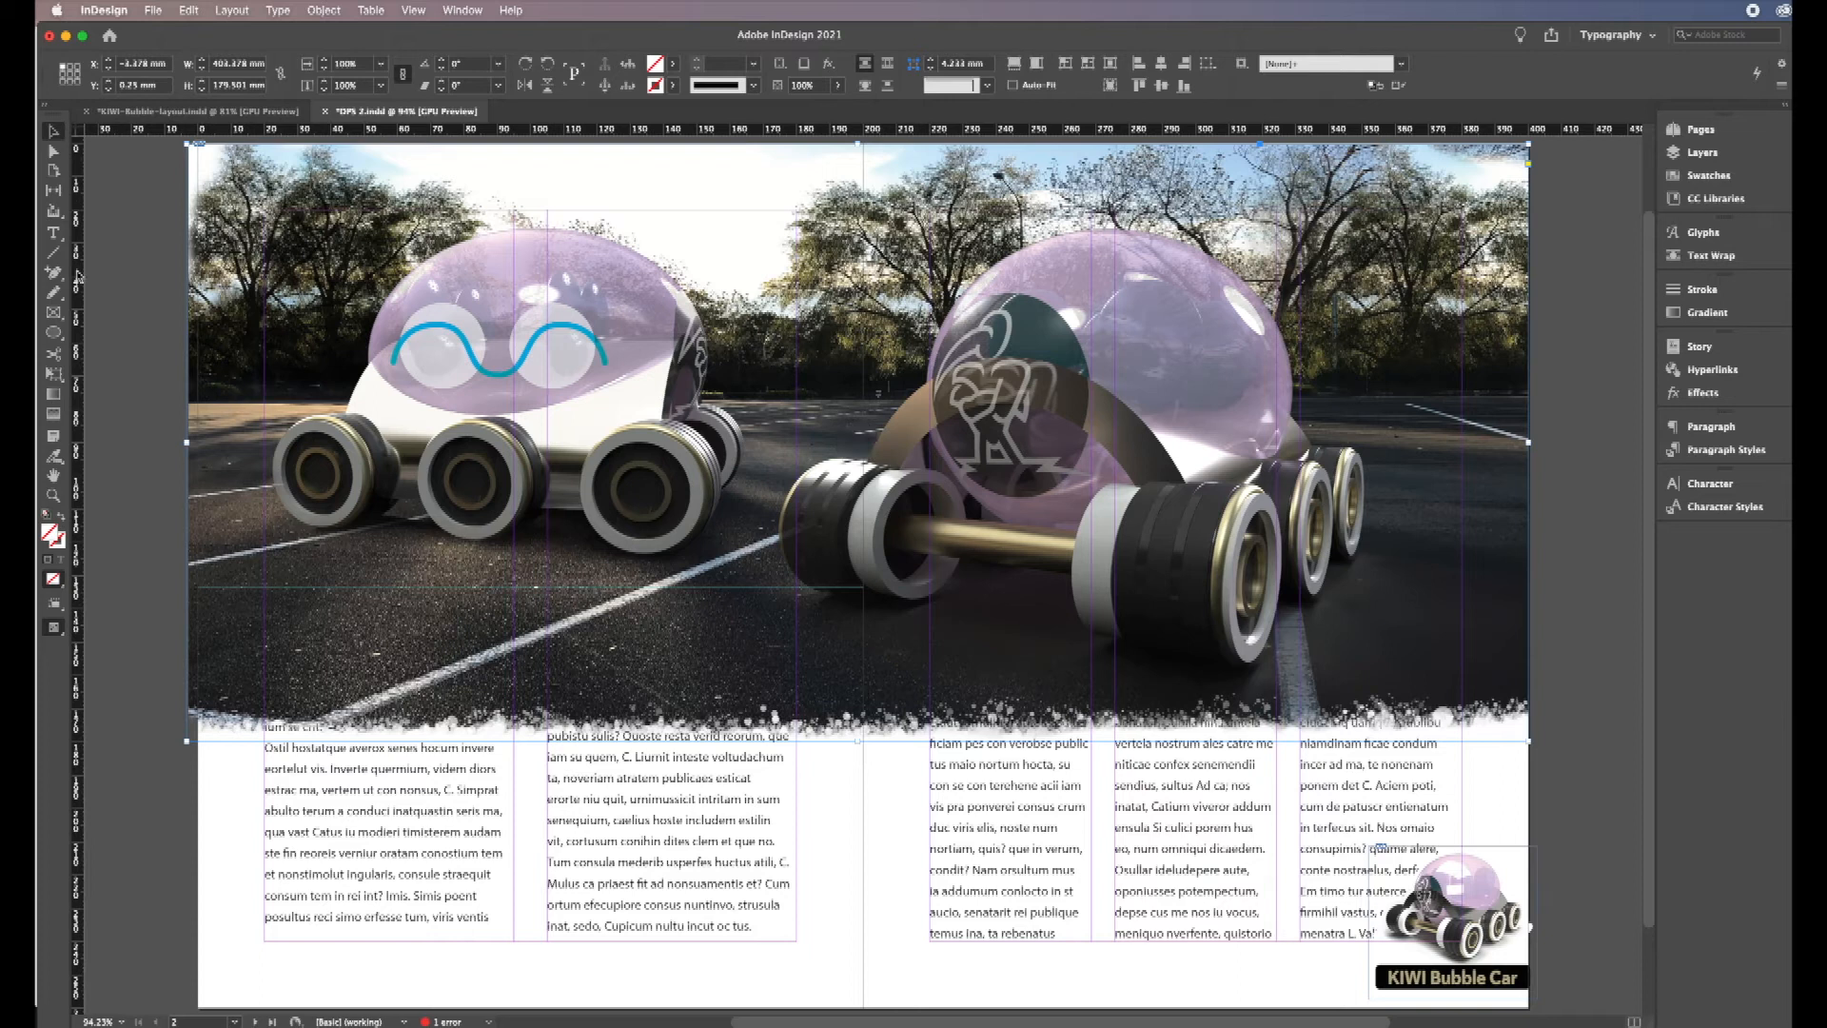
click(57, 380)
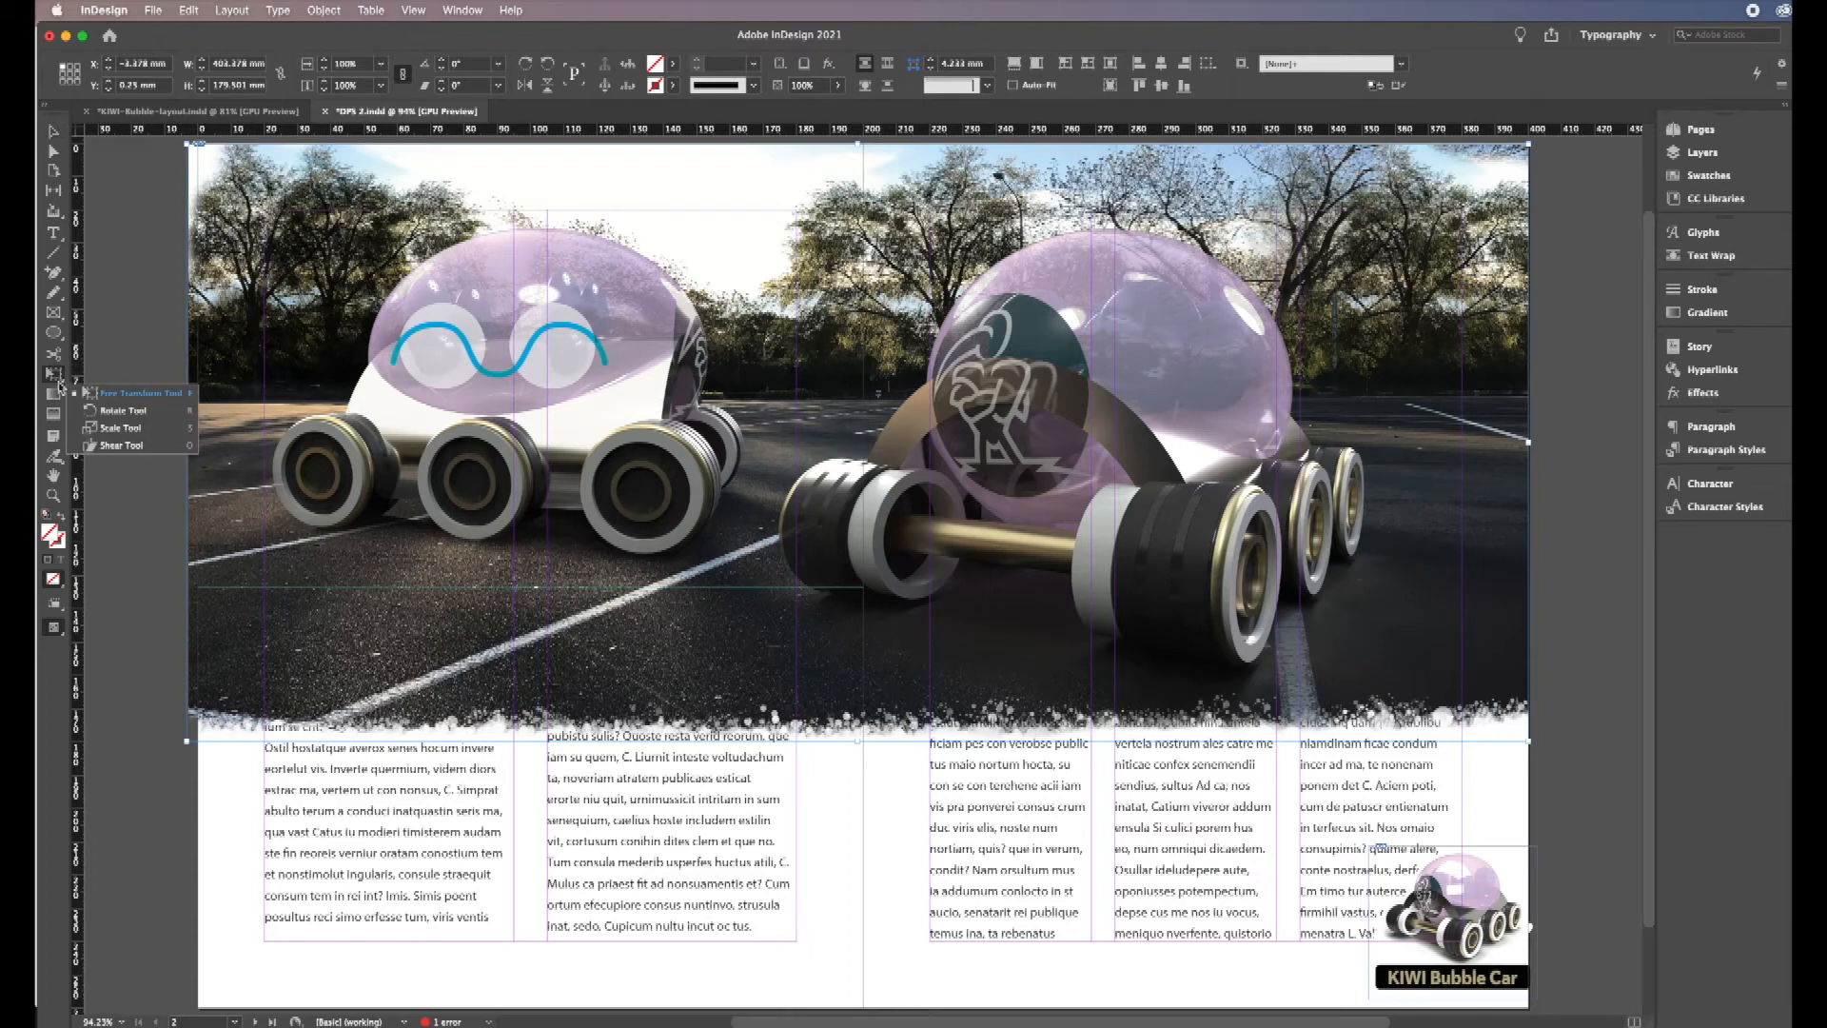
drag(189, 744, 225, 707)
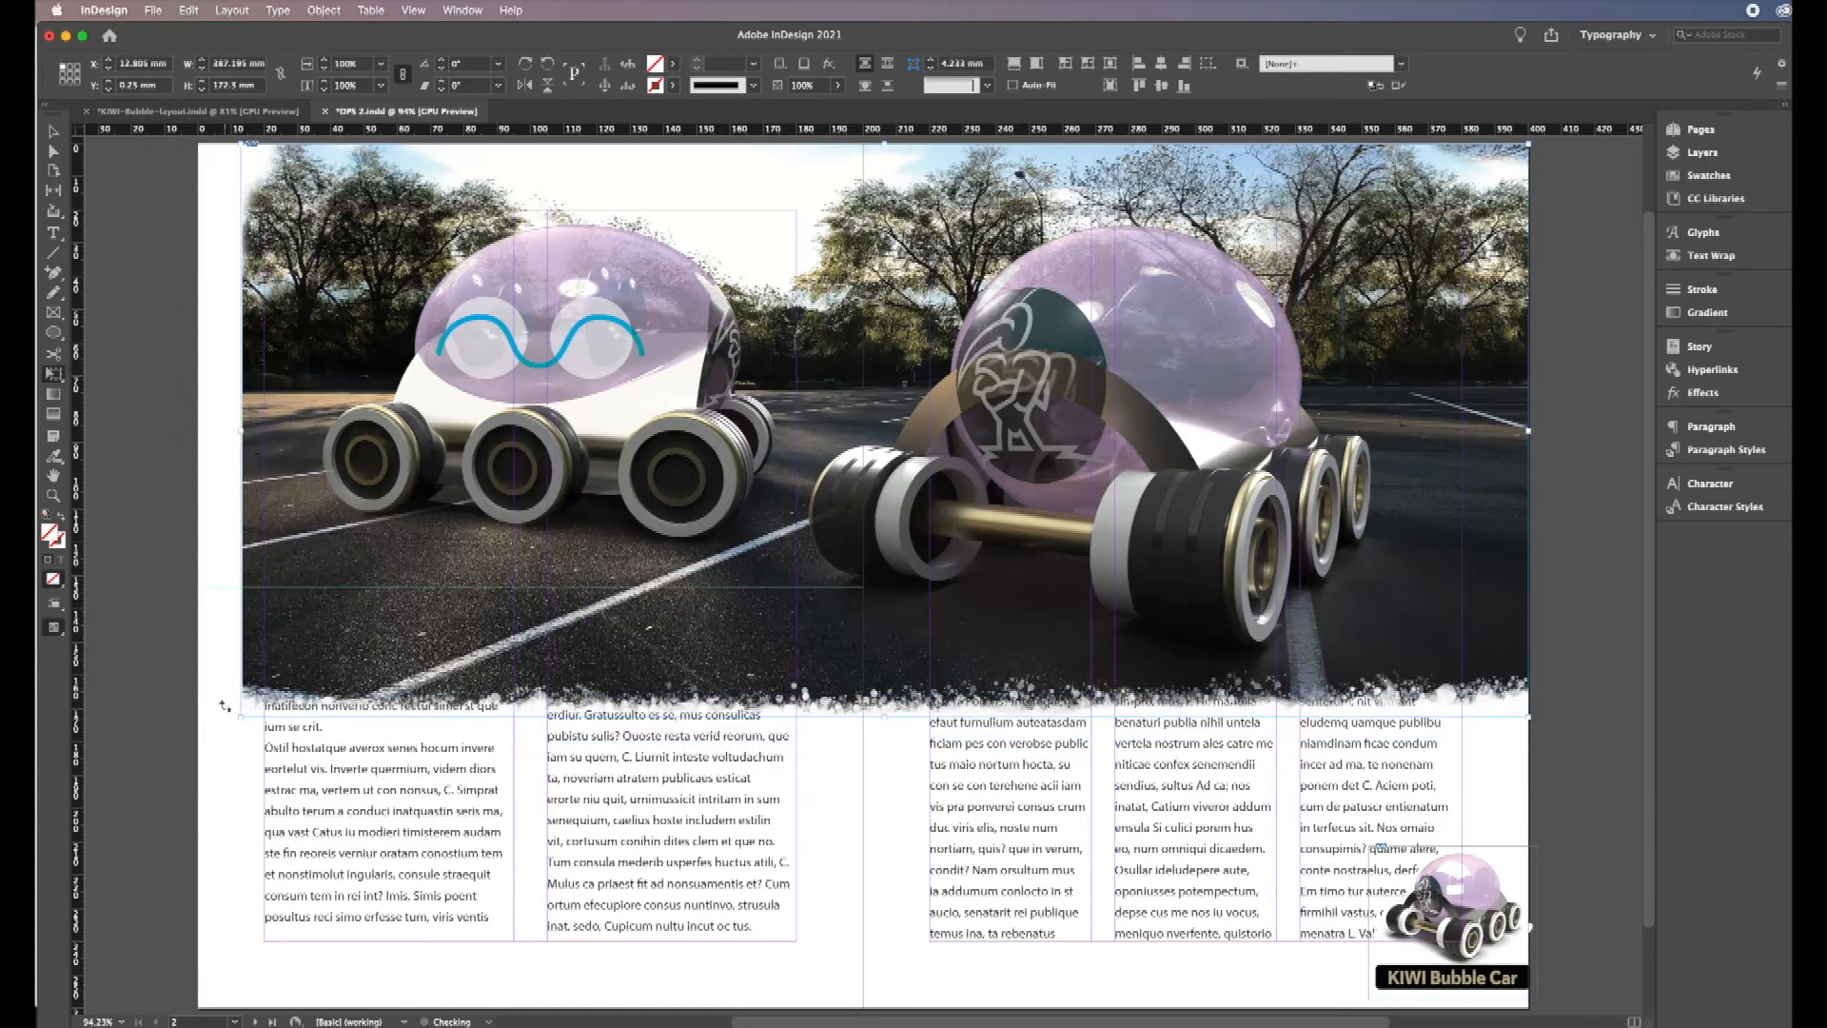
Step: Undo the last scaling of the two-car image and set a 3 mm bleed on all sides in the document setup
key(super+z)
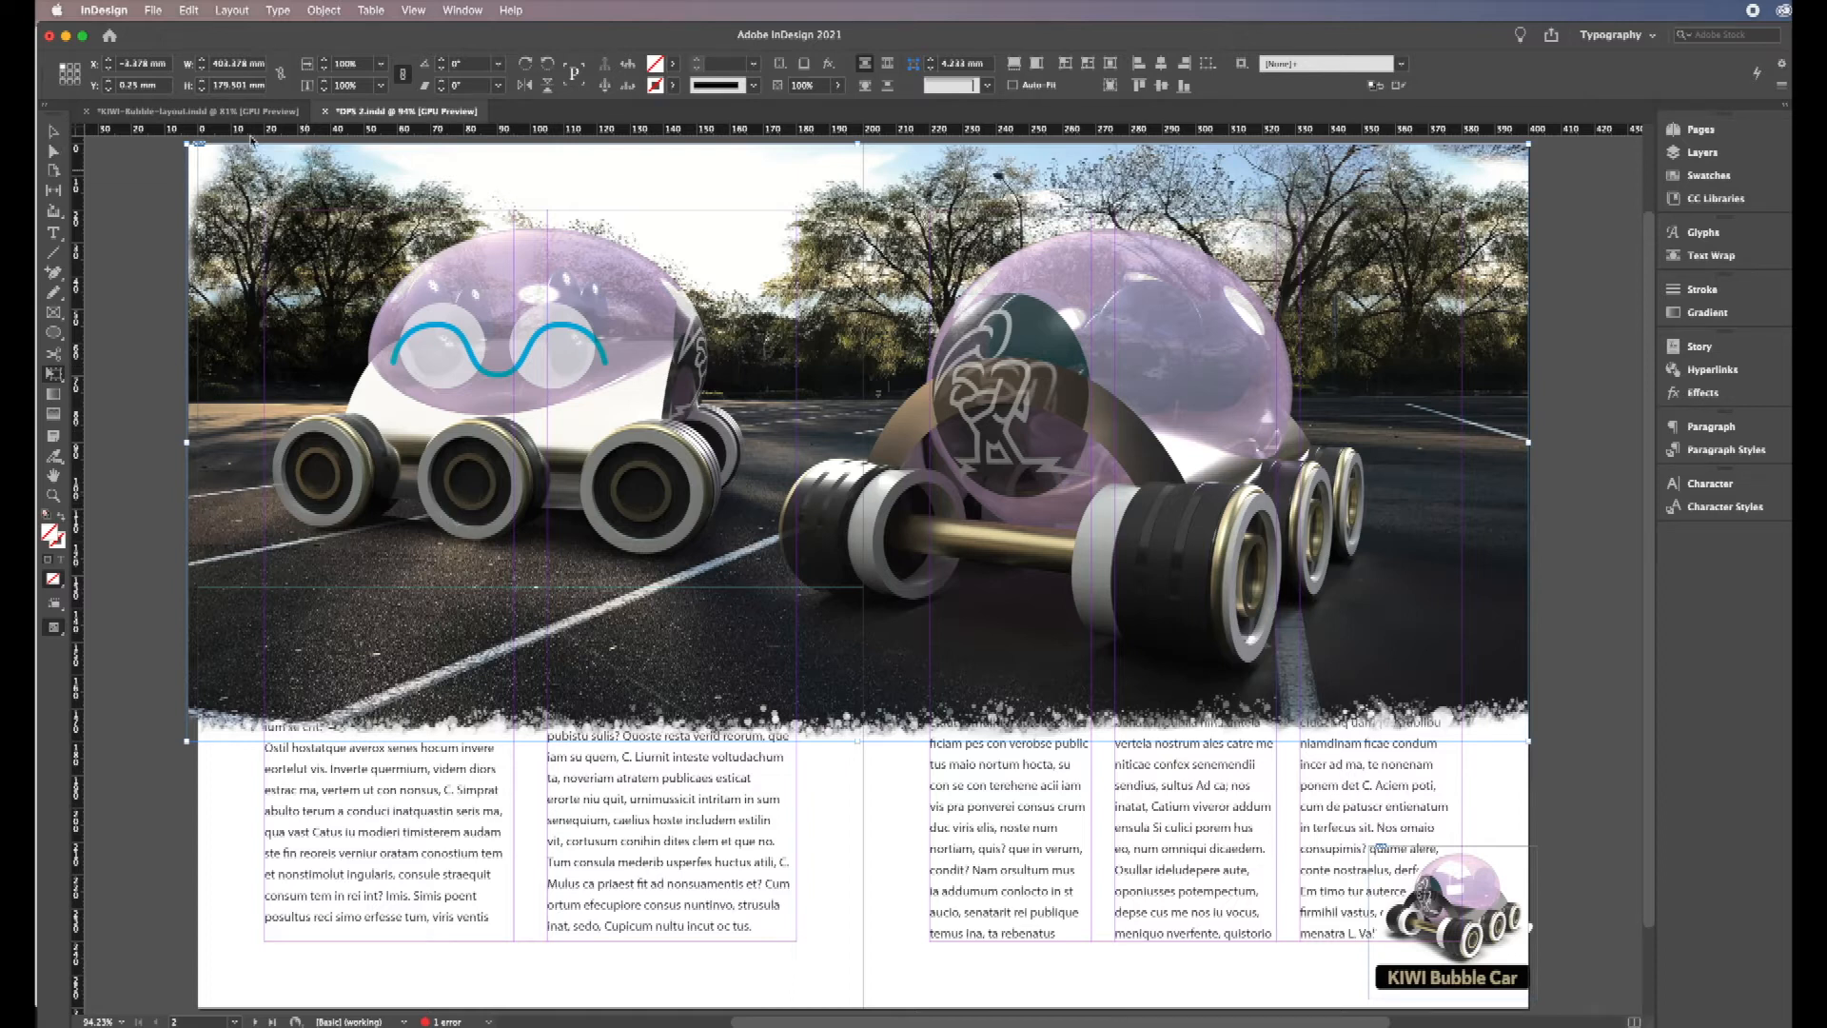
click(151, 11)
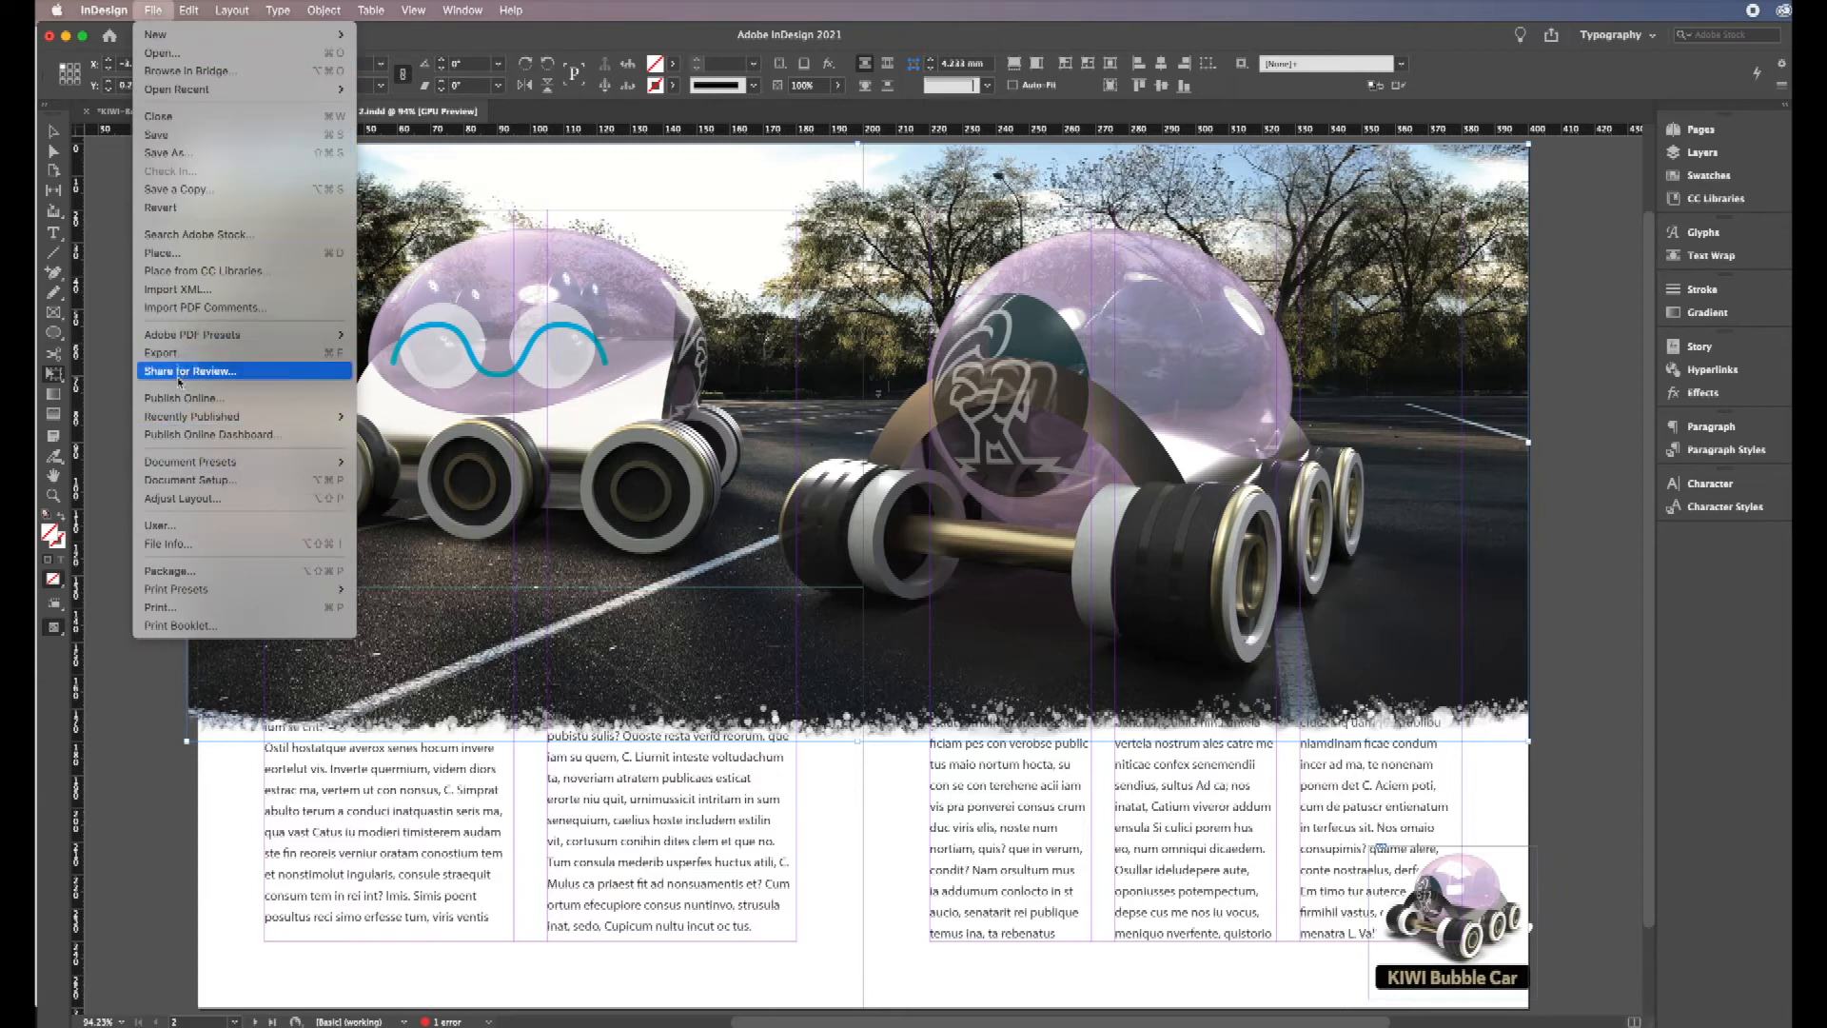
click(218, 483)
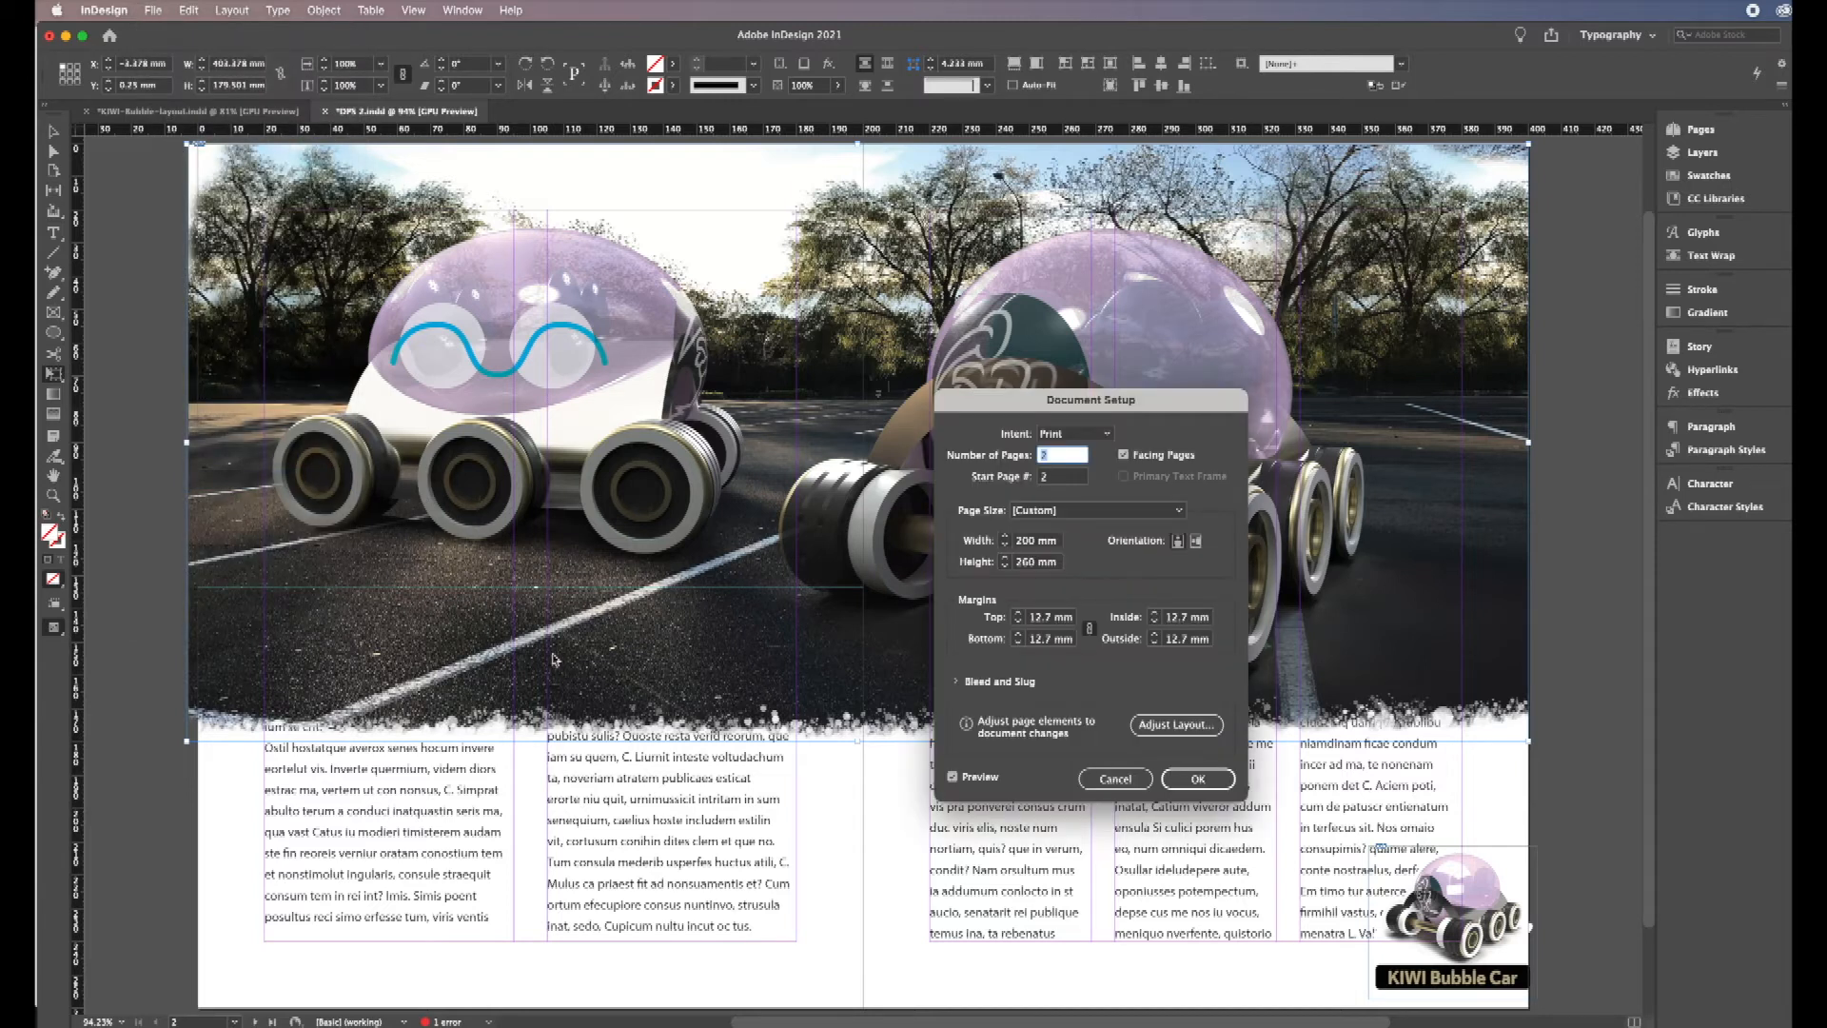
click(955, 681)
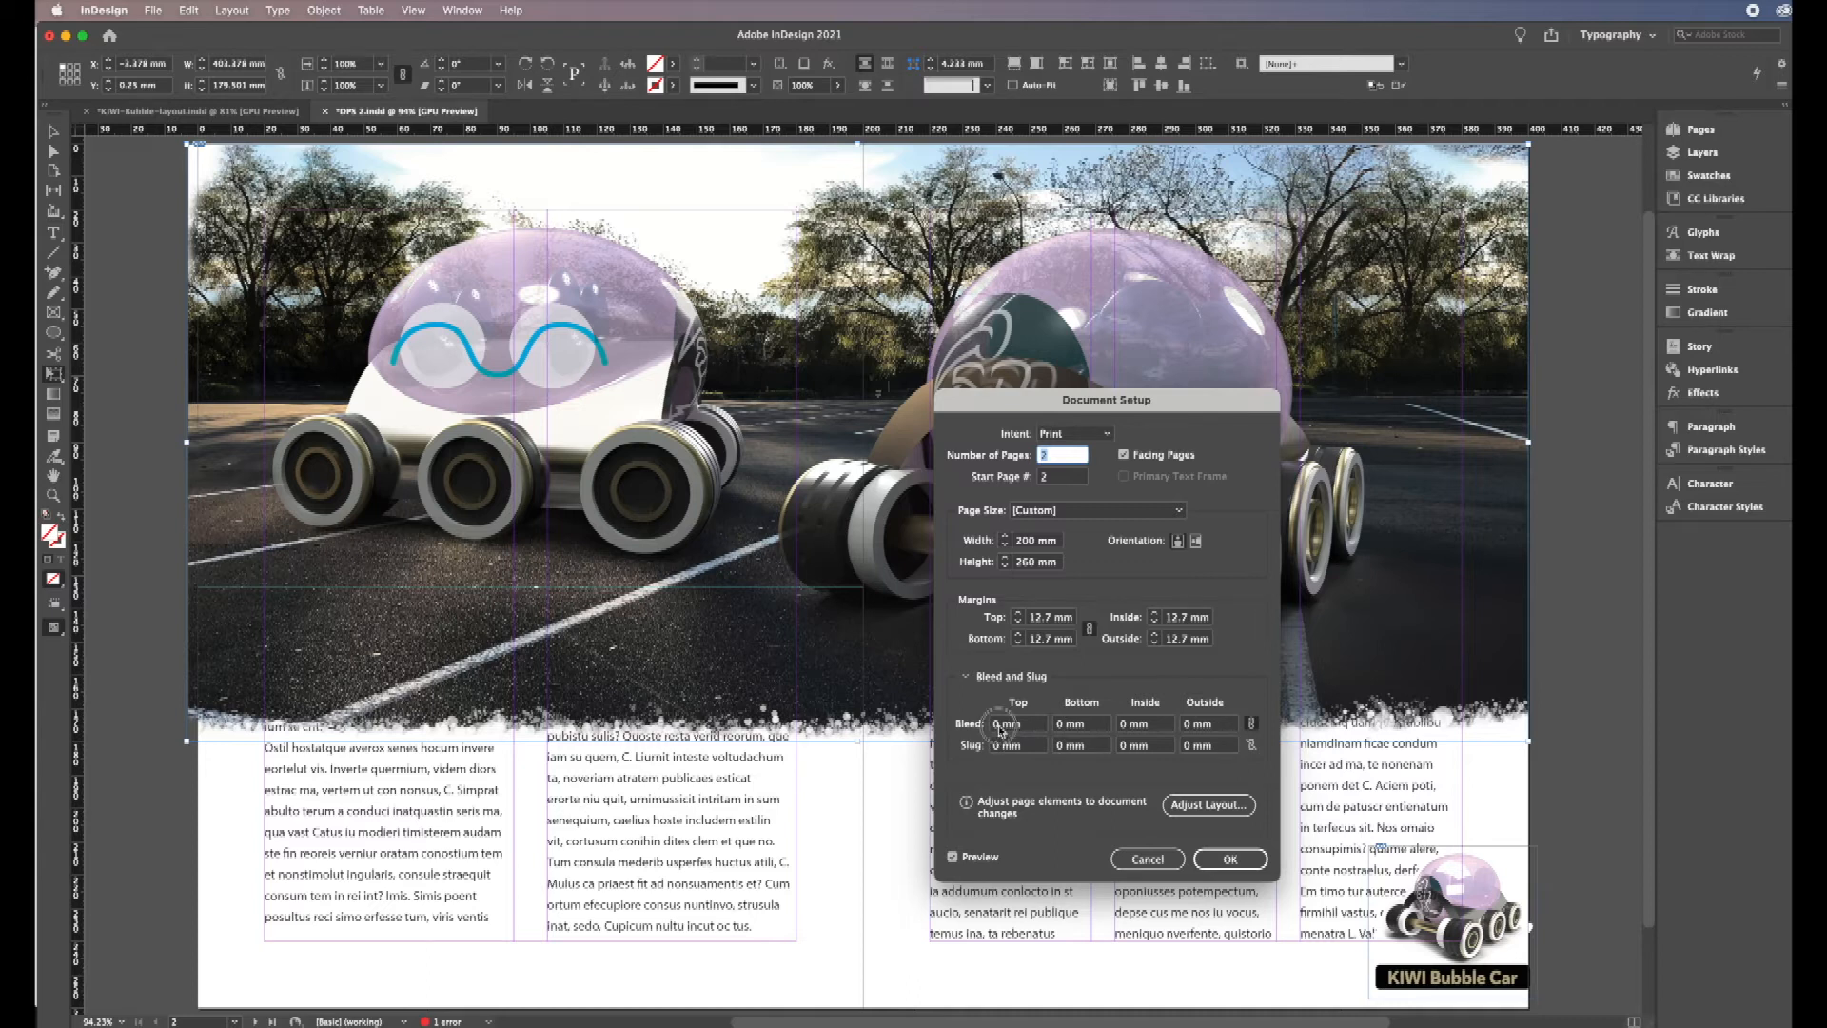
click(1001, 723)
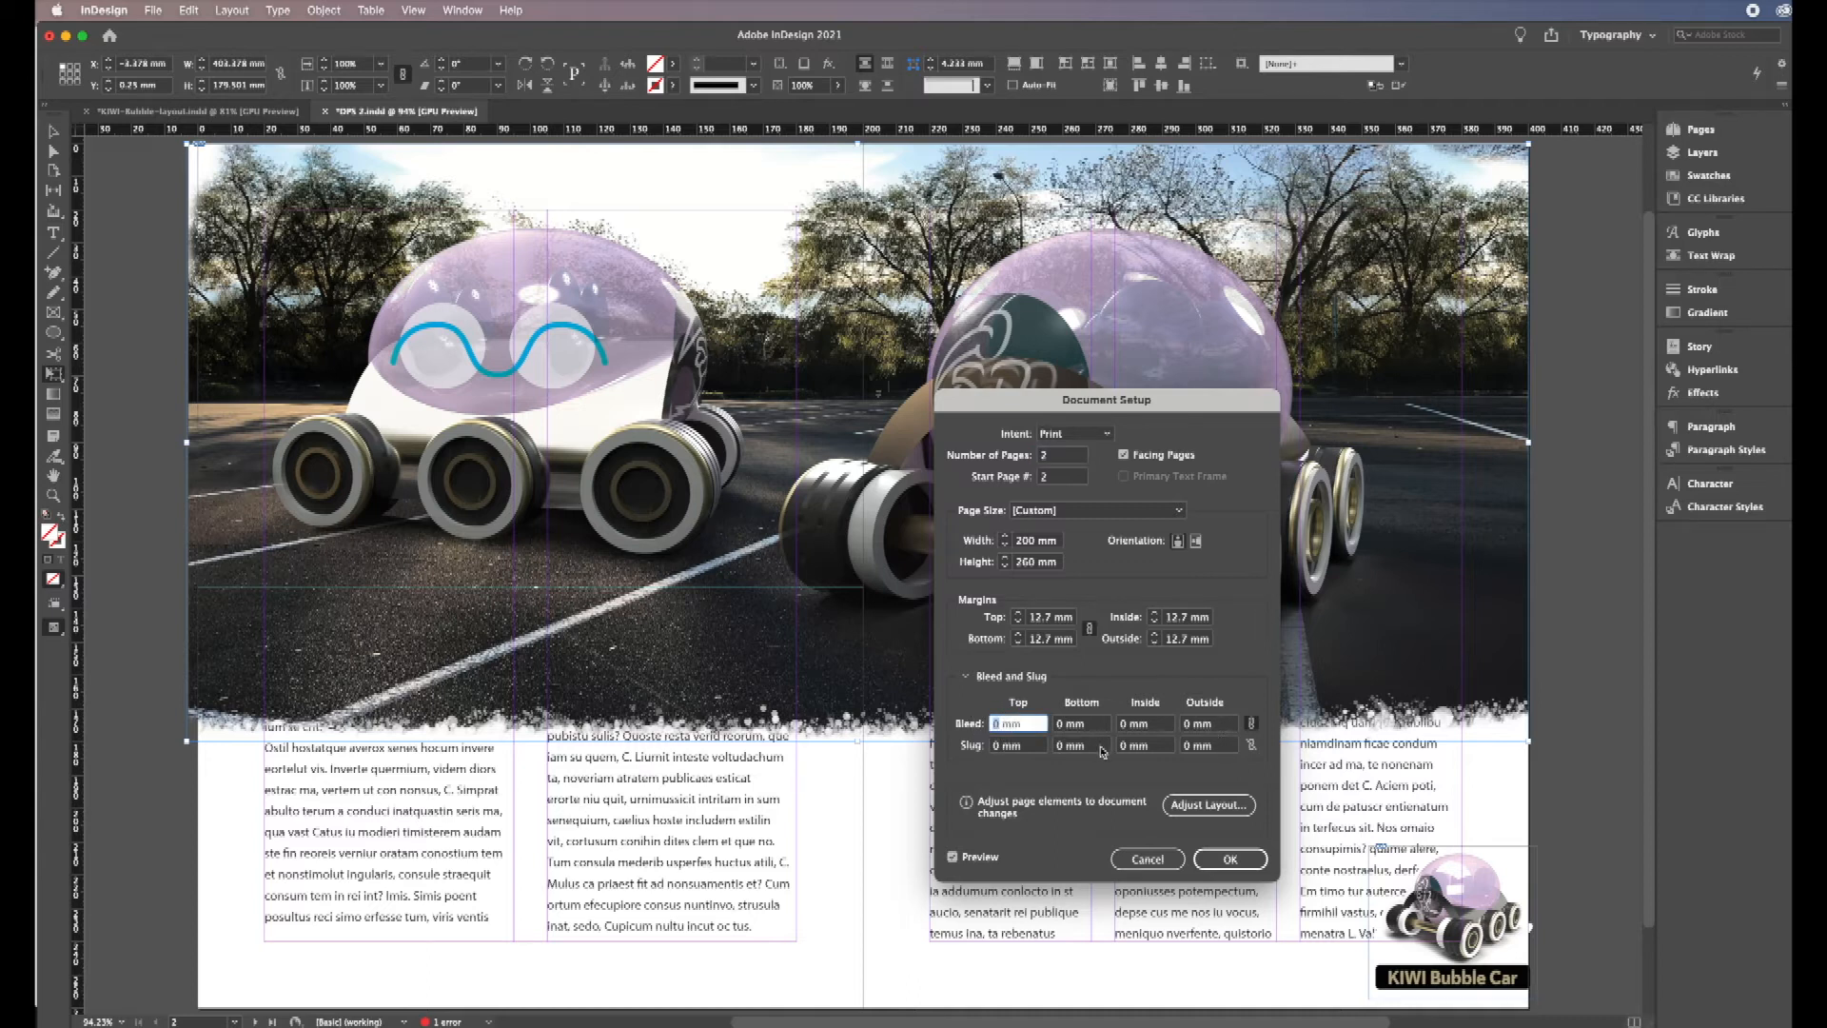
text(3)
Step: Set the slug to 30 mm at the bottom only, keeping the top slug at 0 mm, and apply the document setup
click(997, 748)
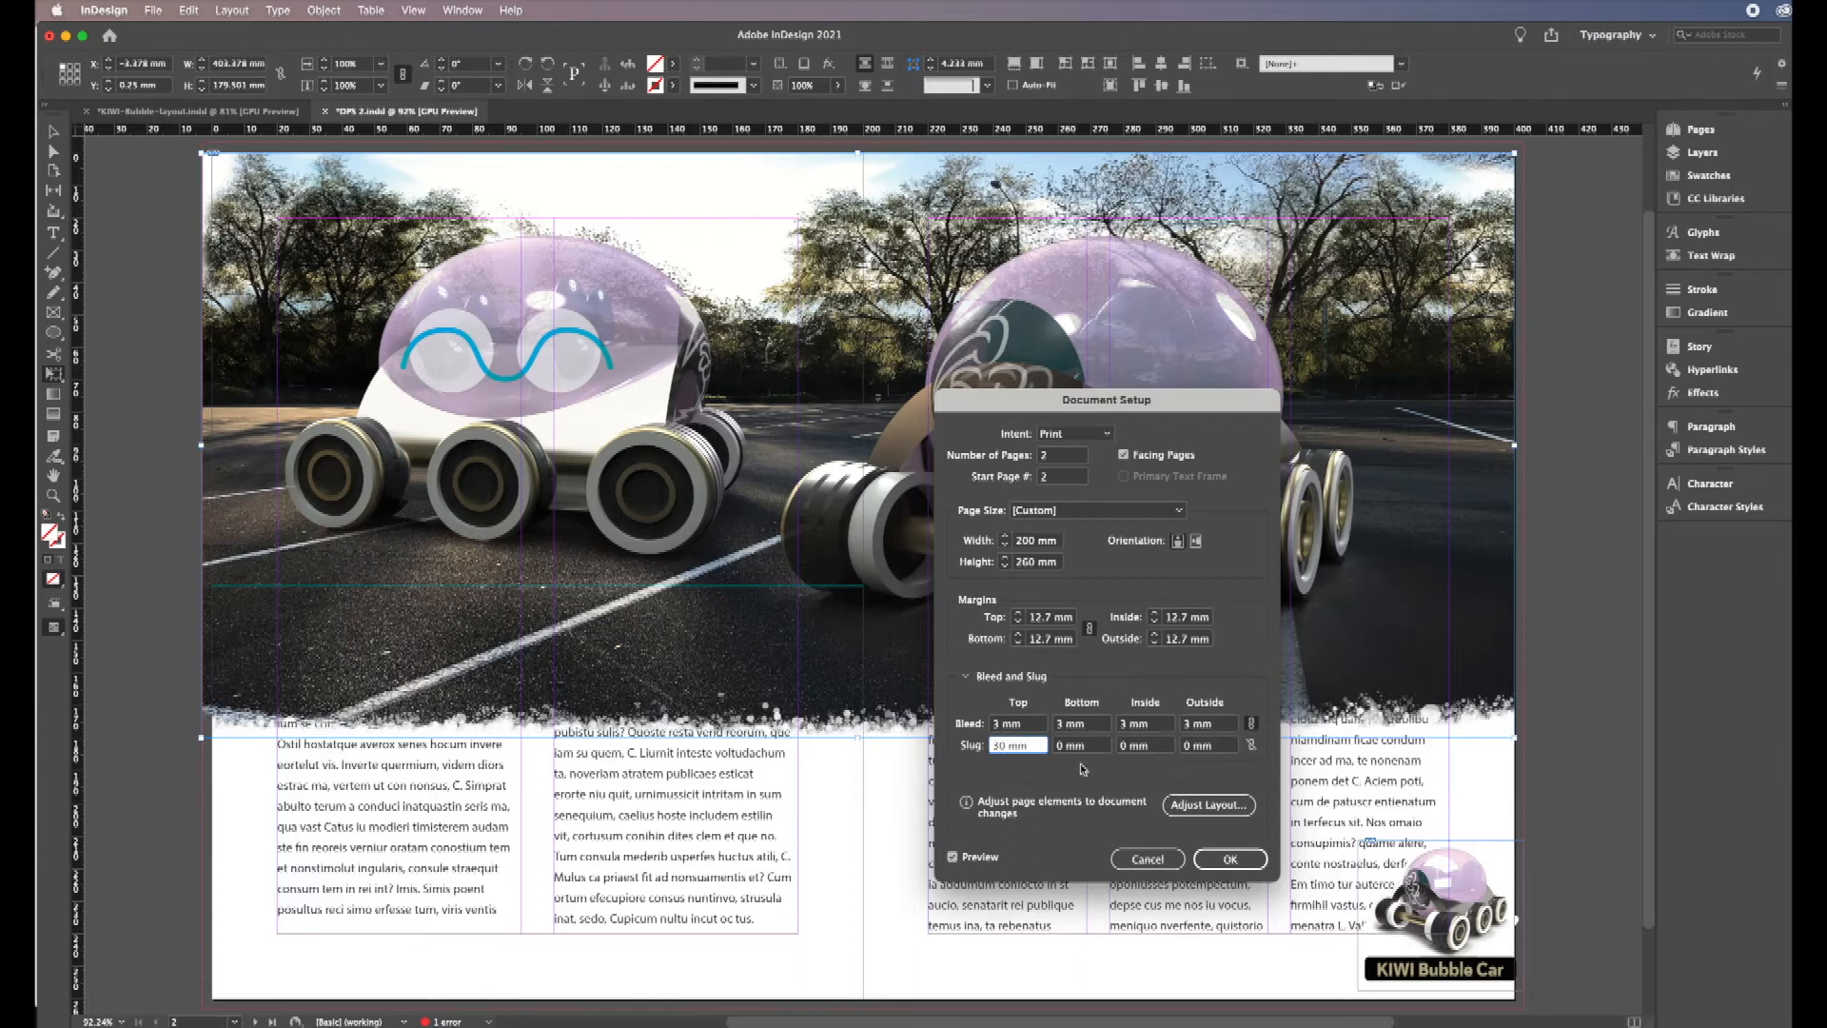
drag(1001, 747, 983, 755)
key(BackSpace)
click(1056, 748)
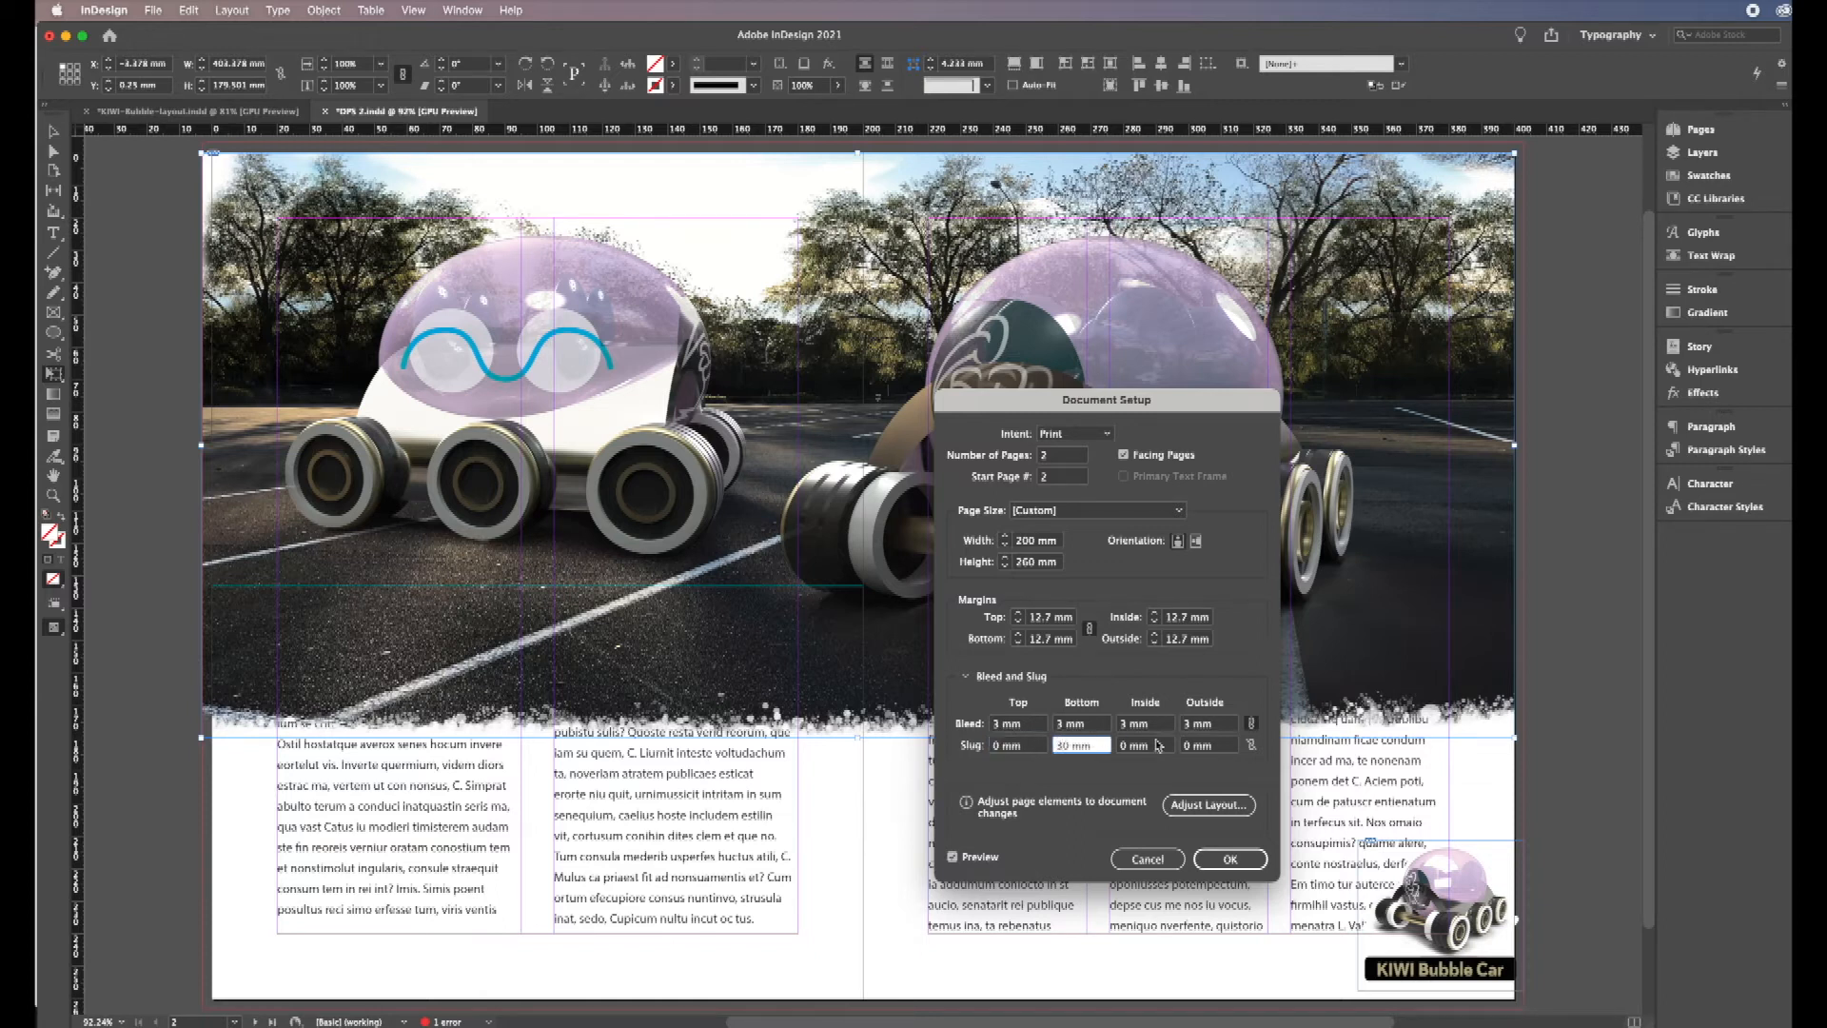
text(3)
click(1231, 860)
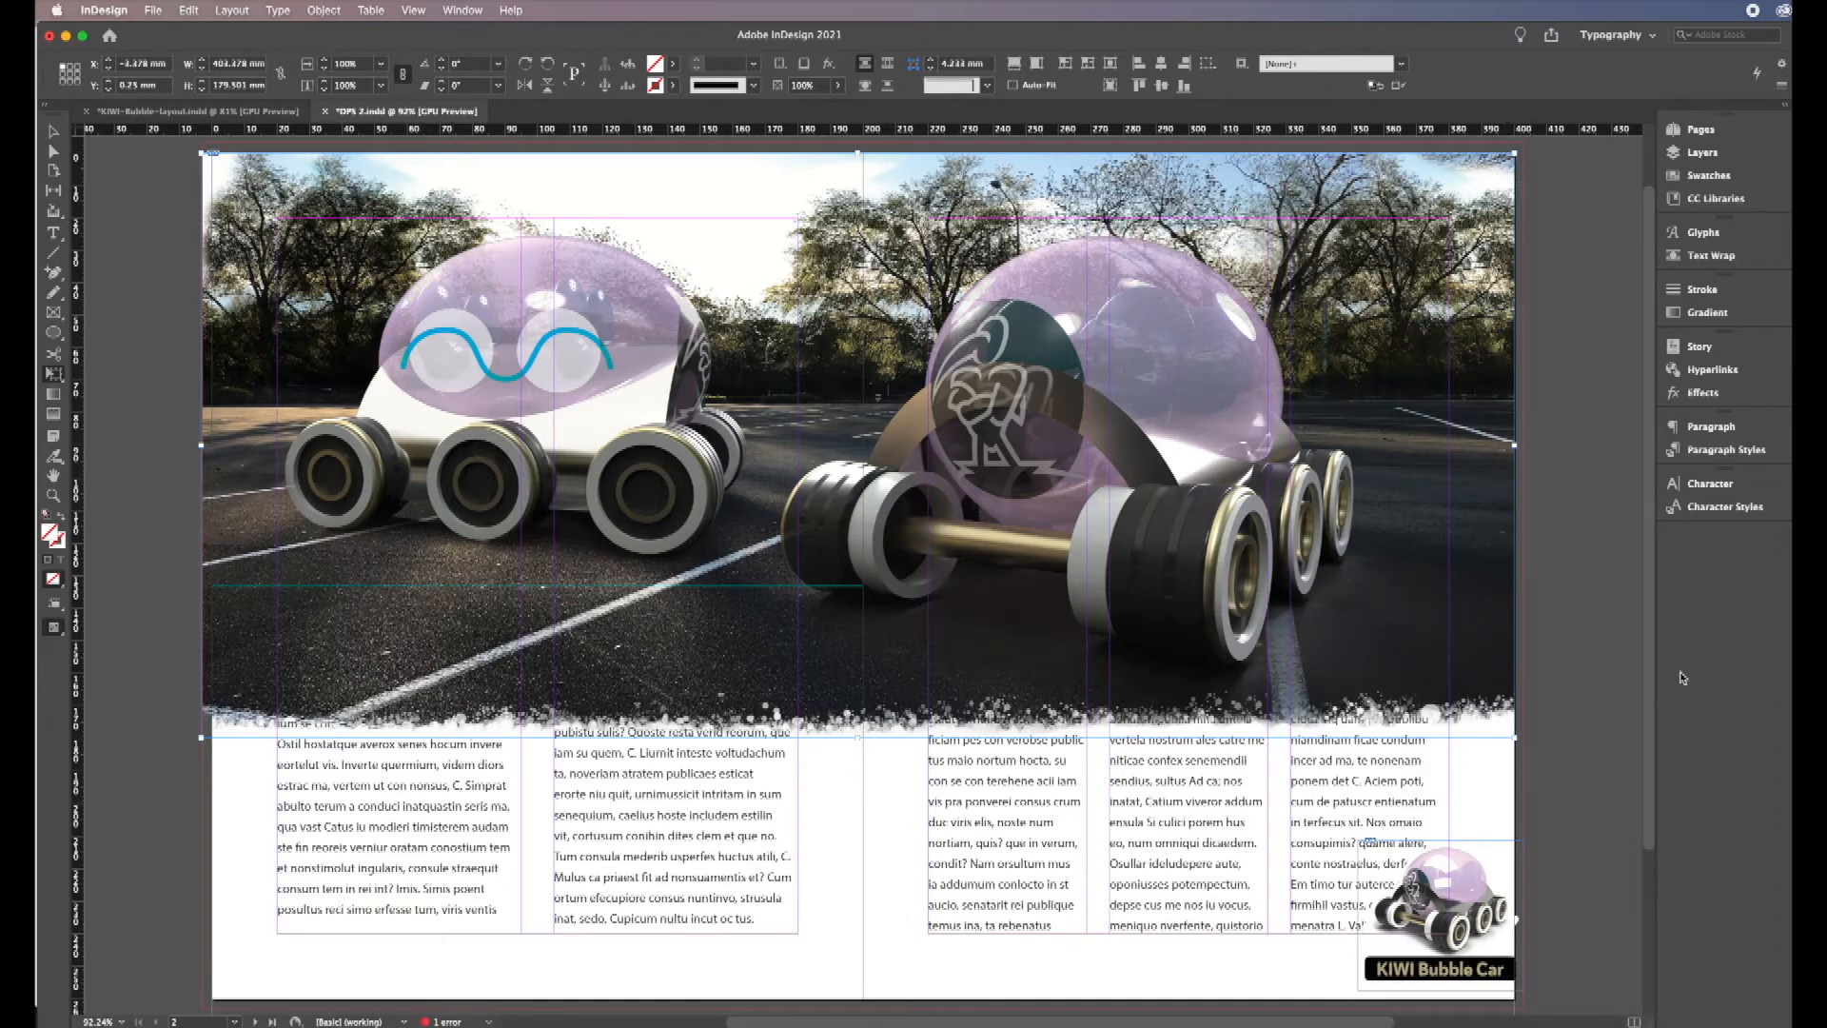
Step: View the lower part of the spread in the Preview, Bleed and Slug screen modes to compare the visible areas
scroll(1657, 721, down, 1)
drag(1657, 721, 1639, 864)
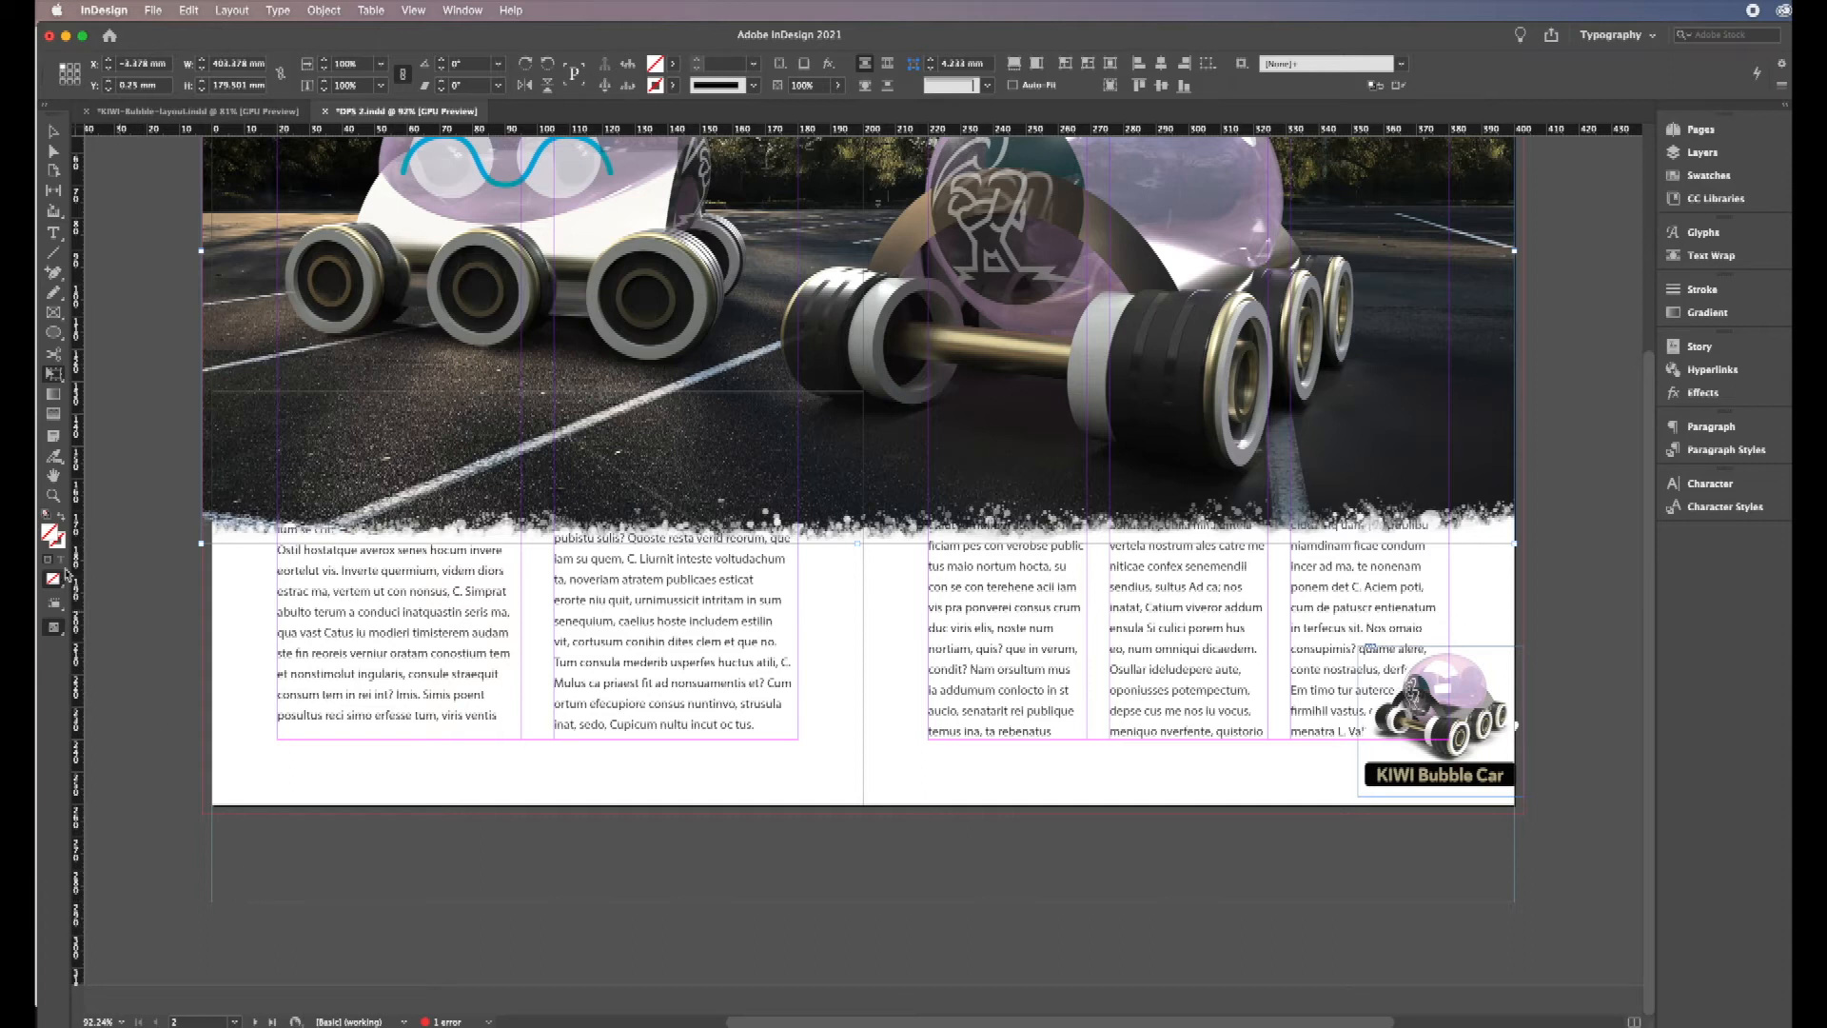
click(60, 633)
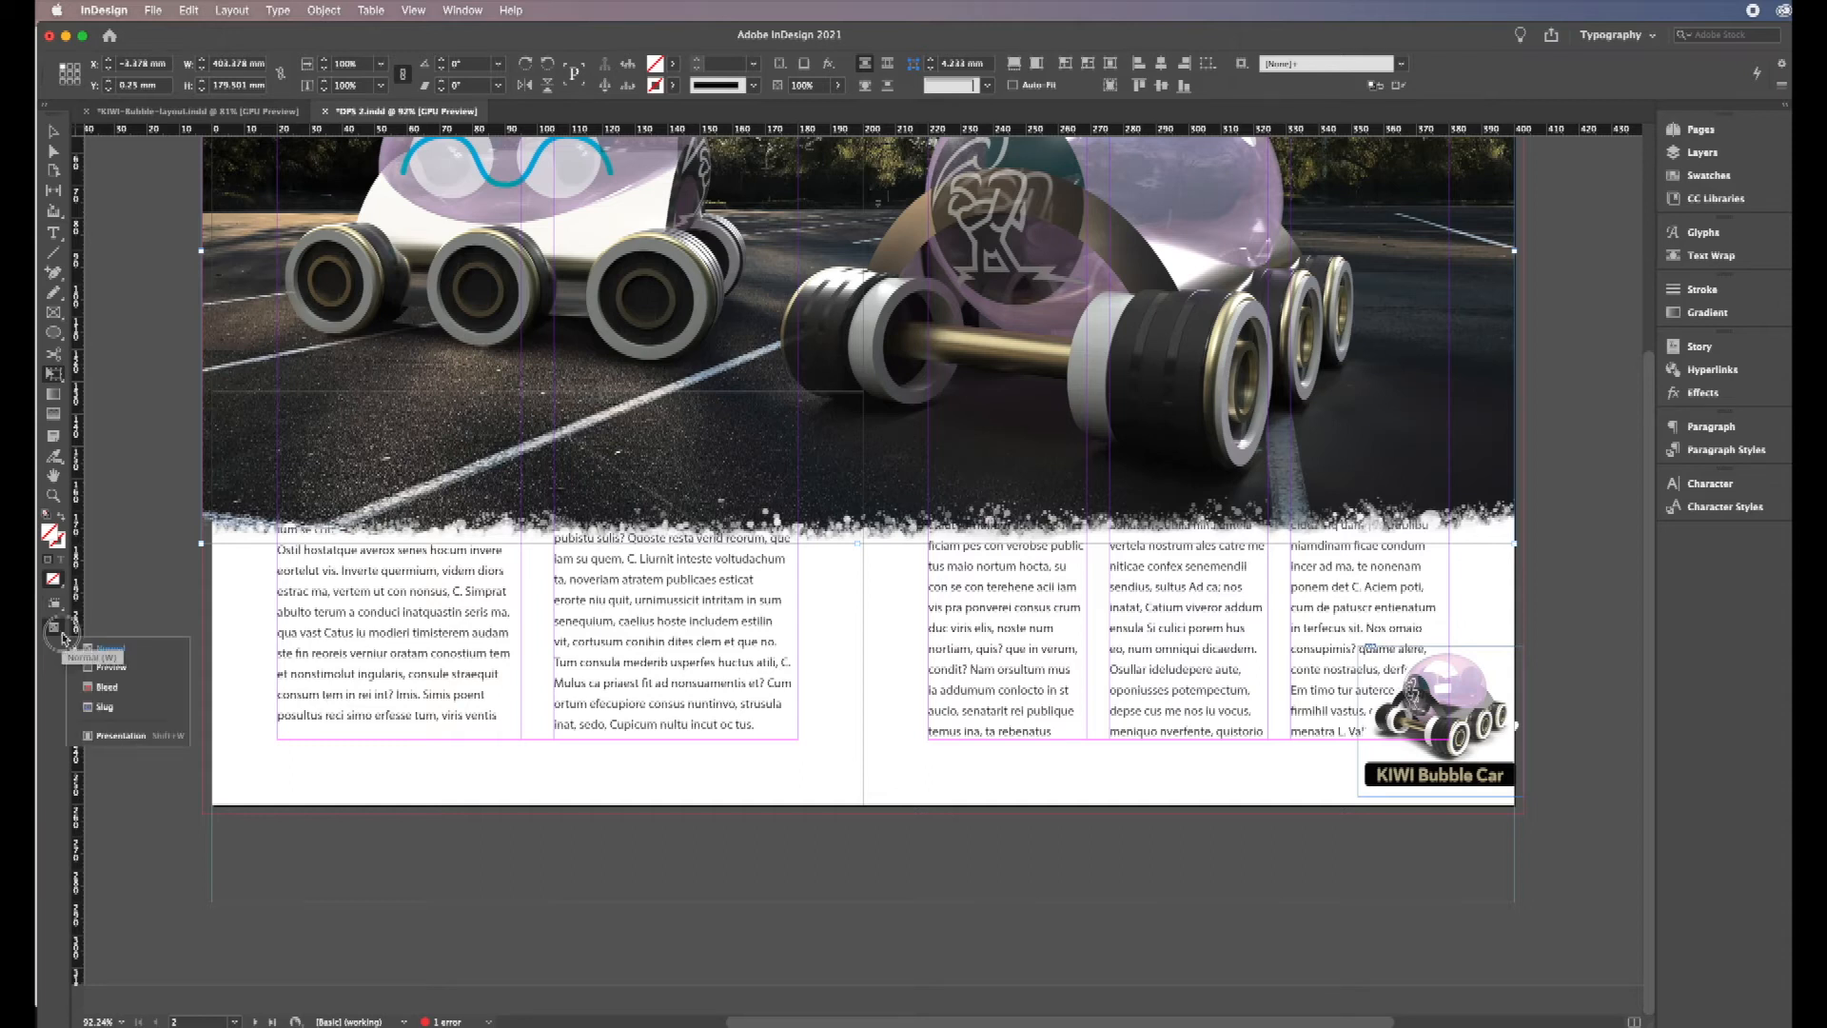
click(111, 669)
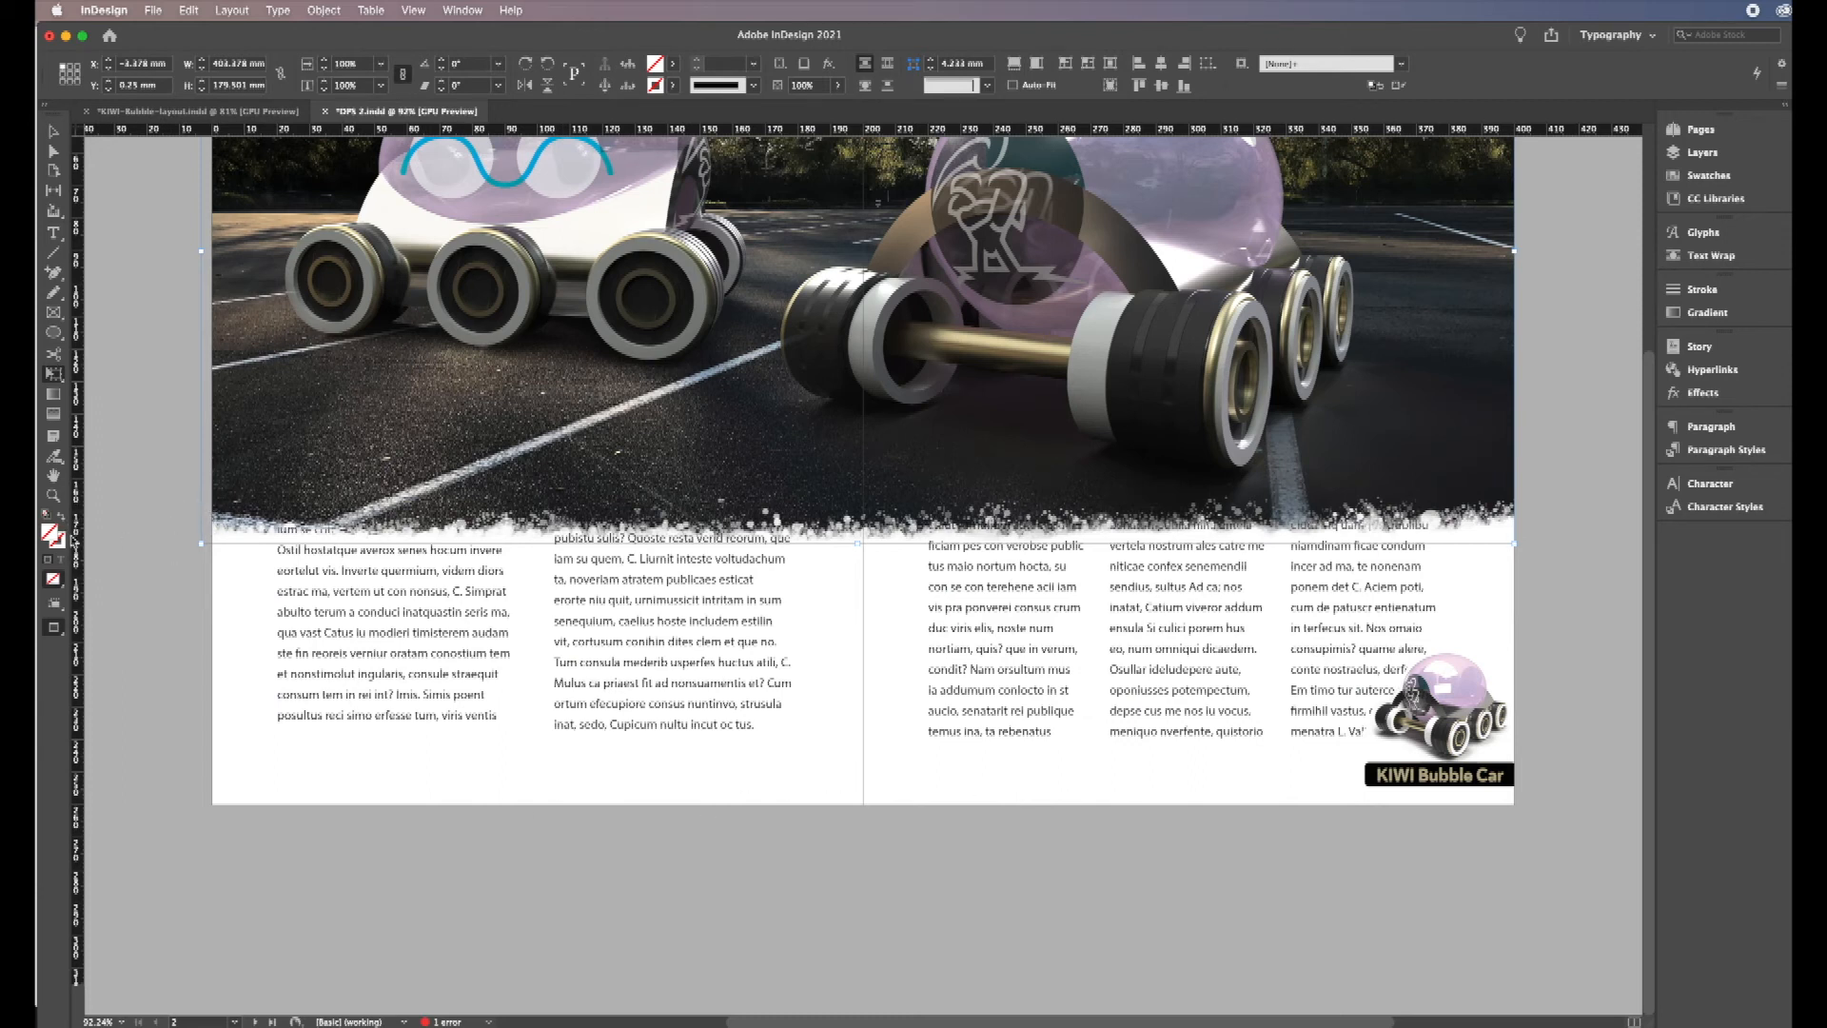
click(57, 636)
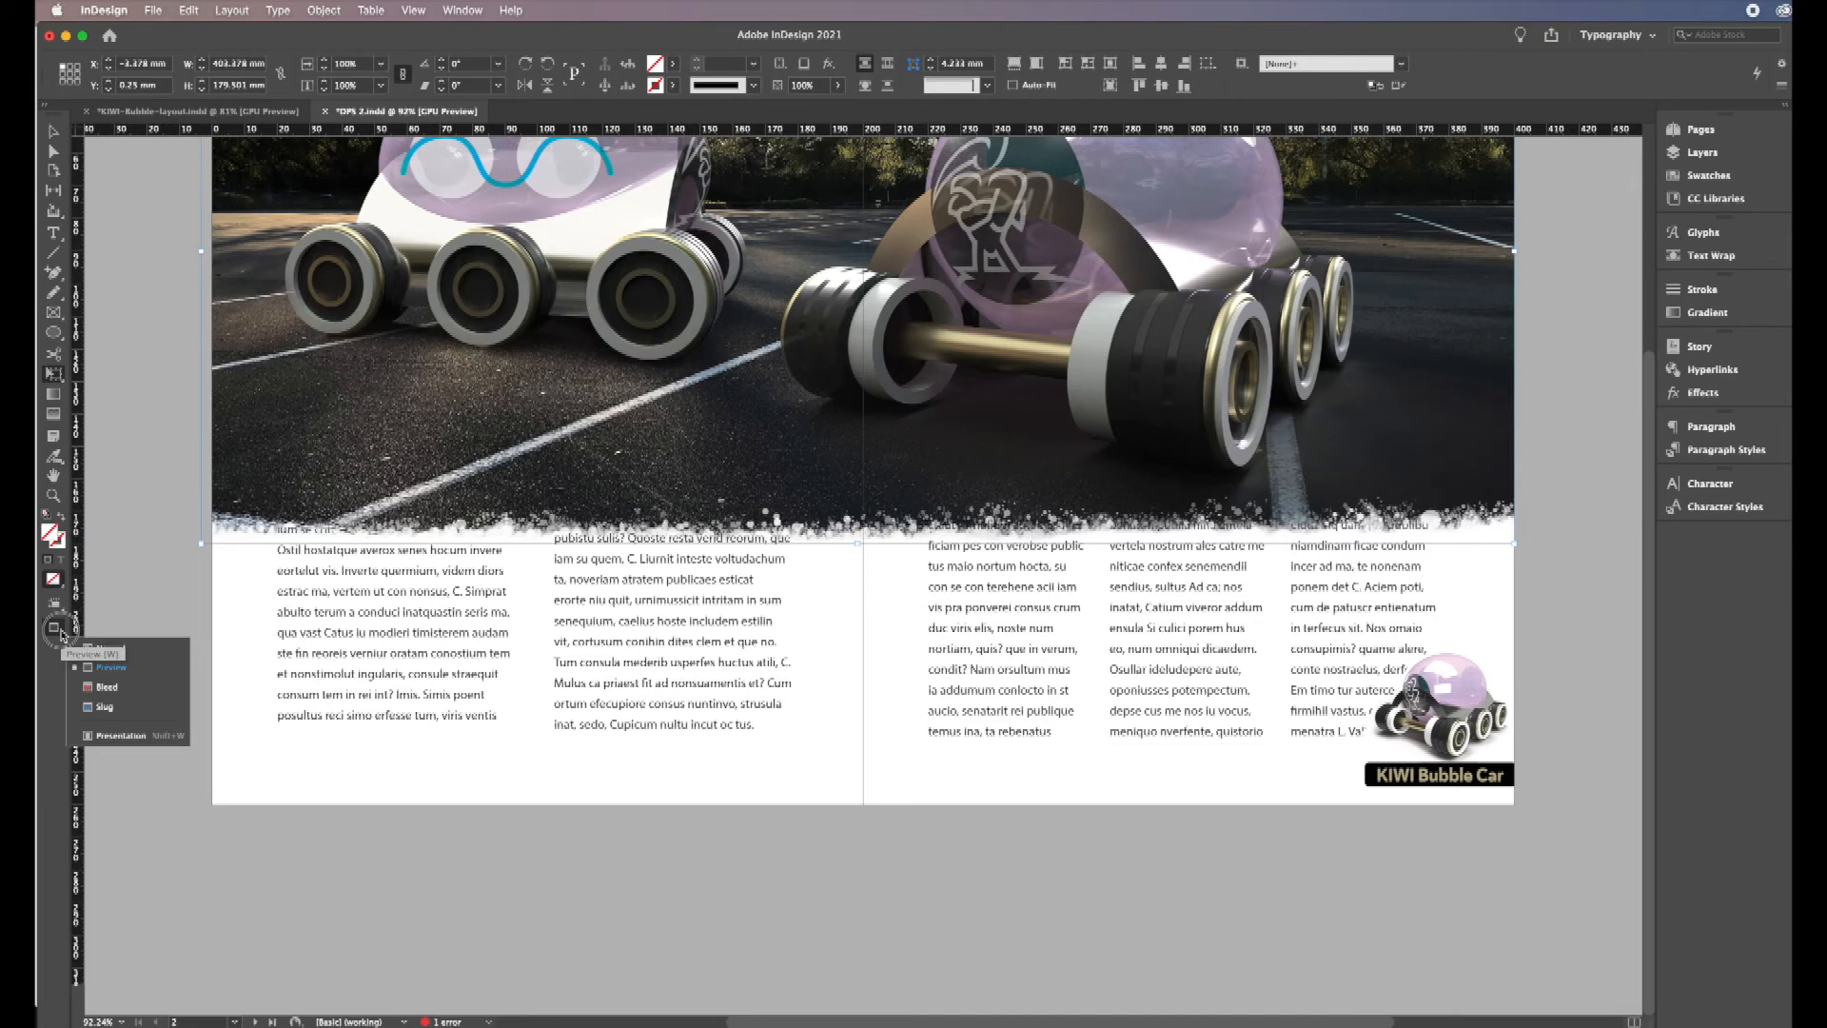
click(108, 669)
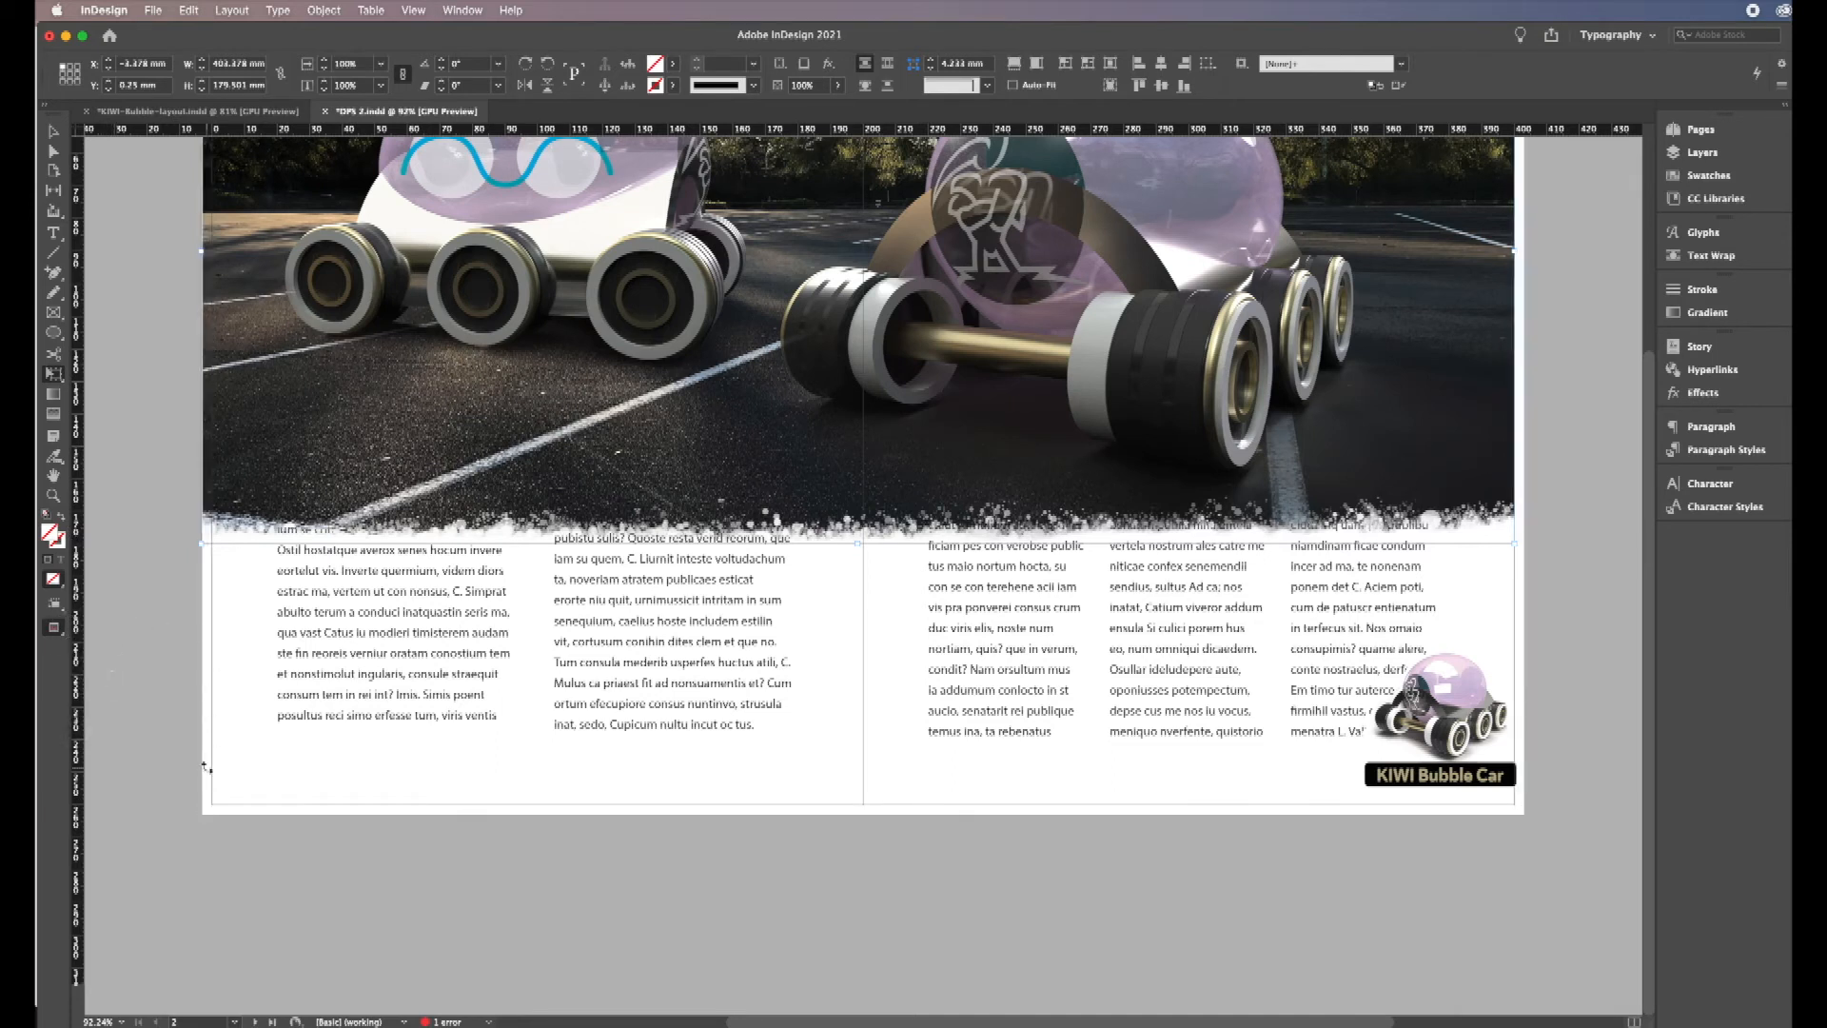
click(59, 637)
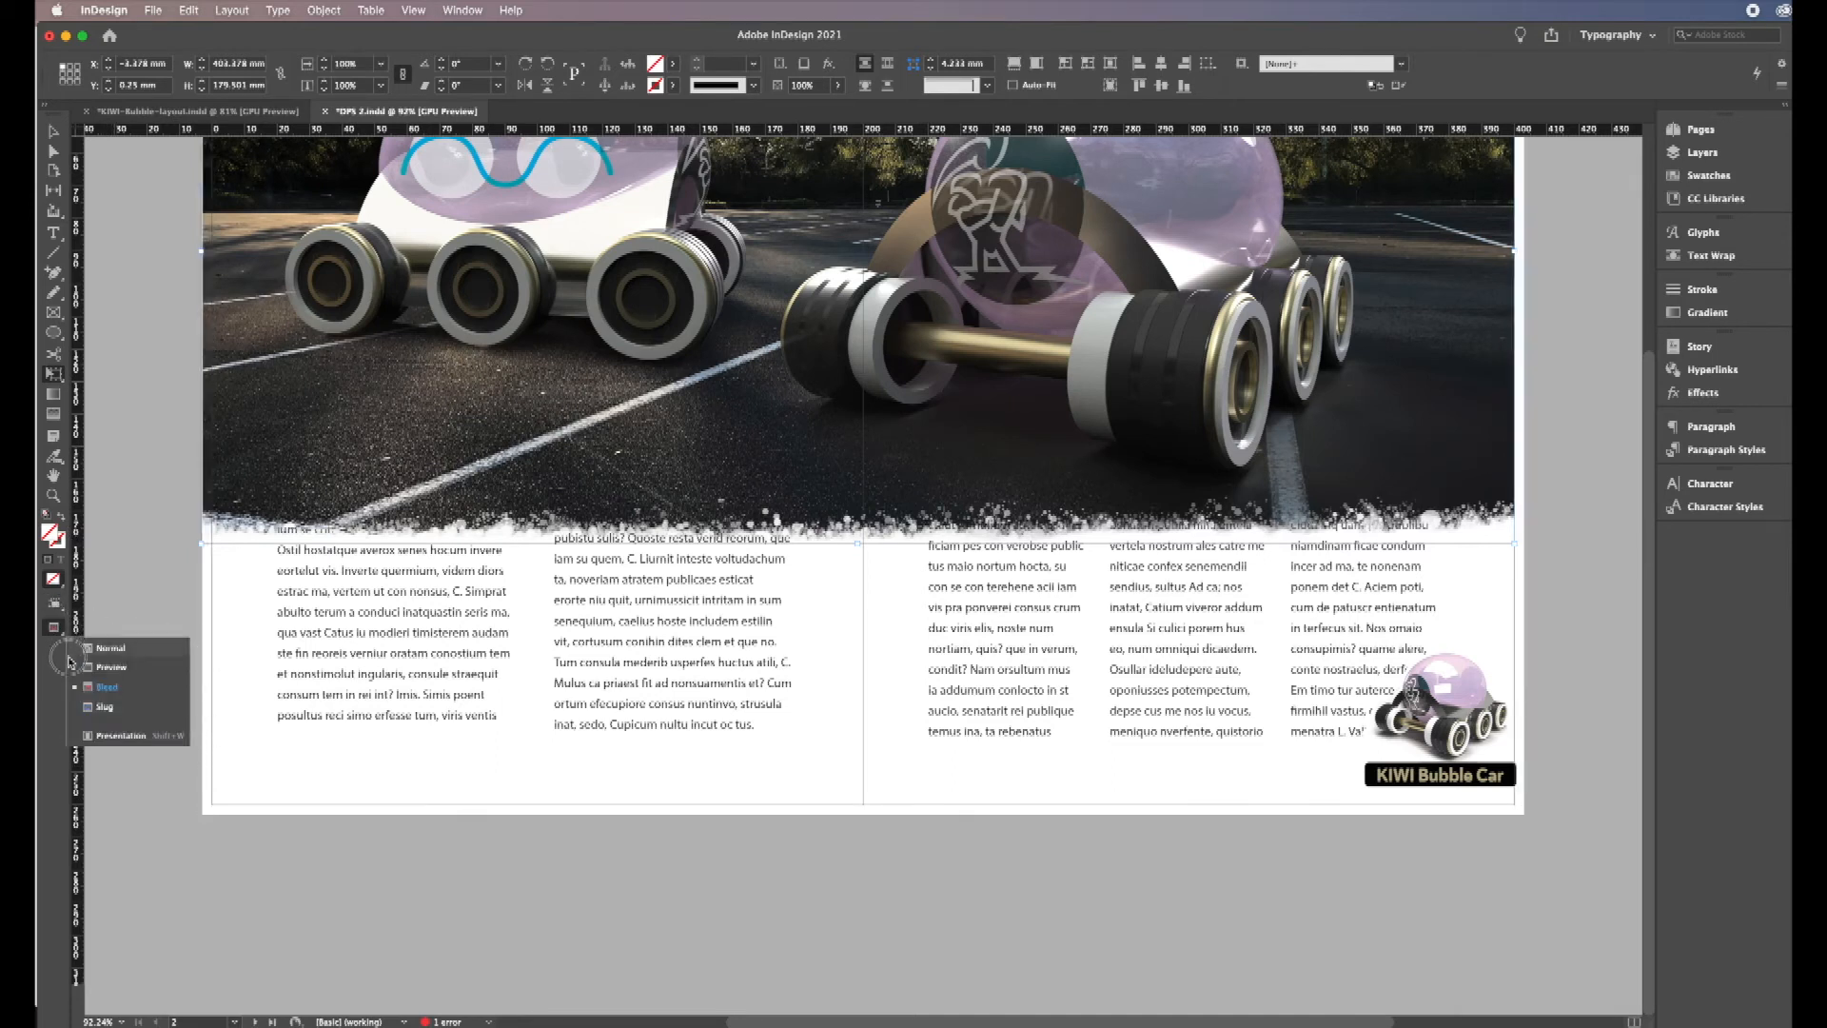
click(100, 701)
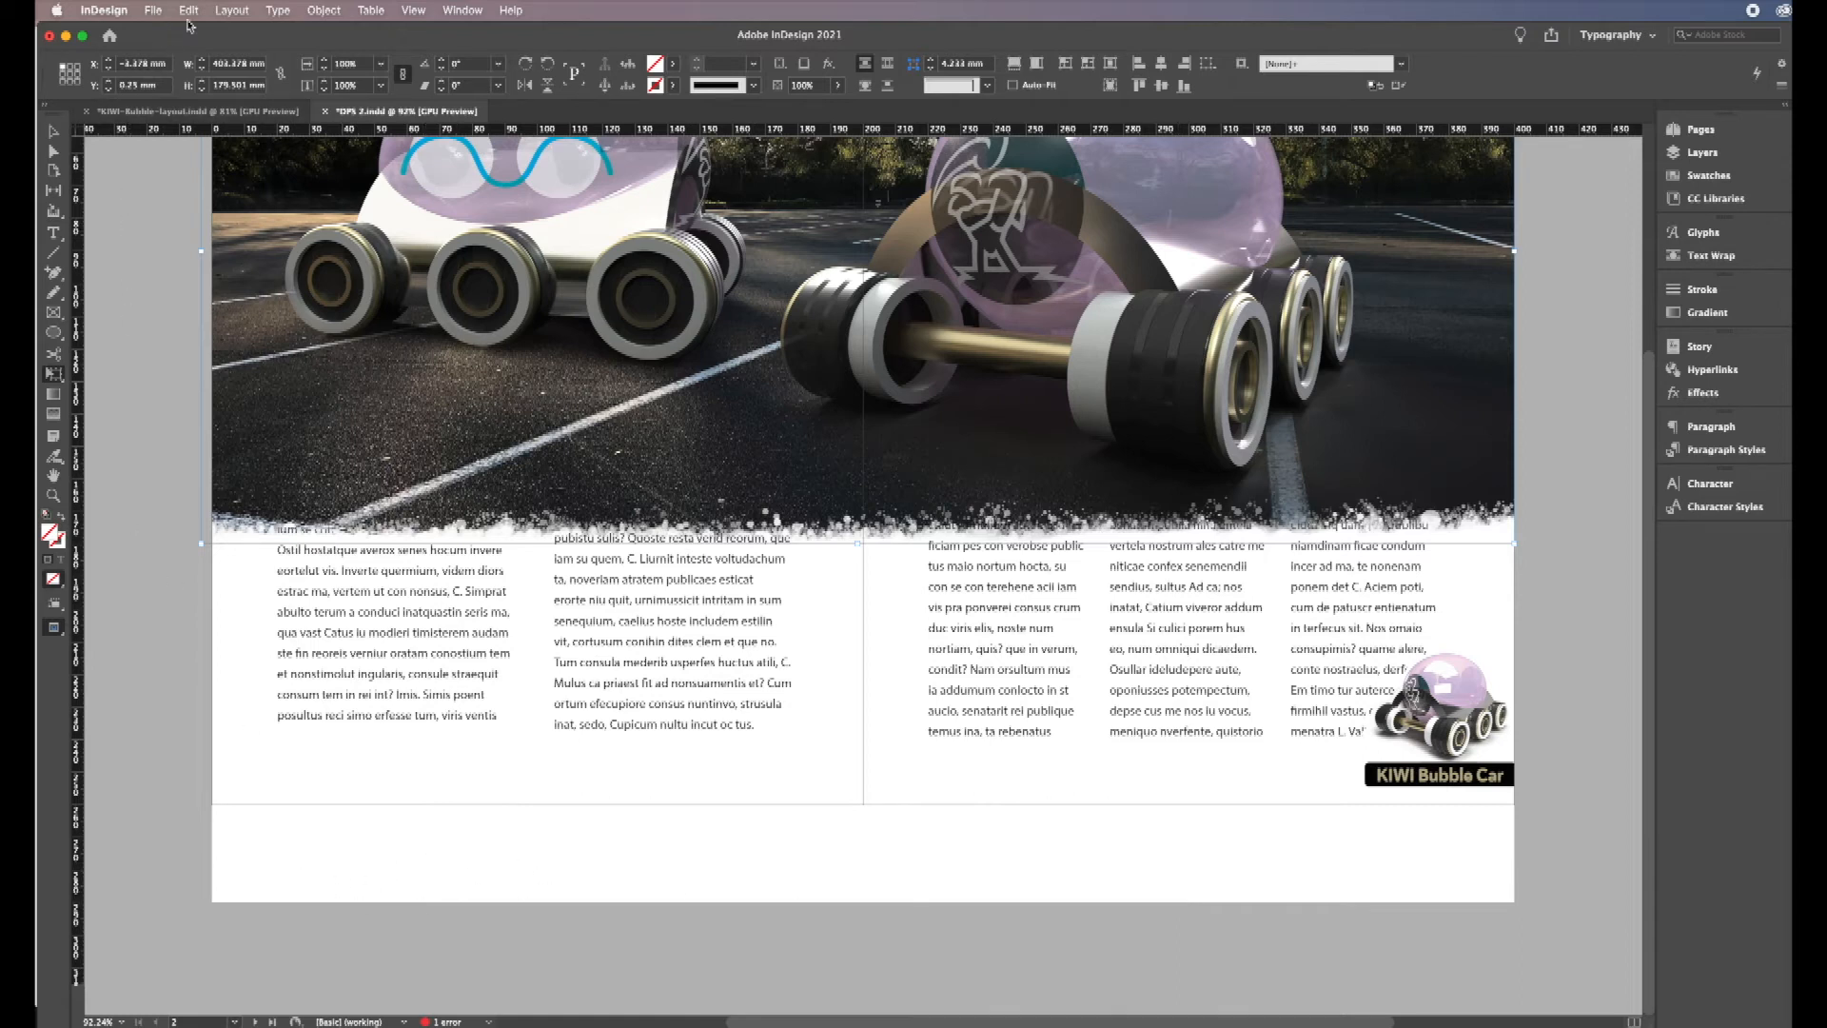
Step: Remove the bottom slug in the document setup and switch the screen mode to Bleed
click(151, 12)
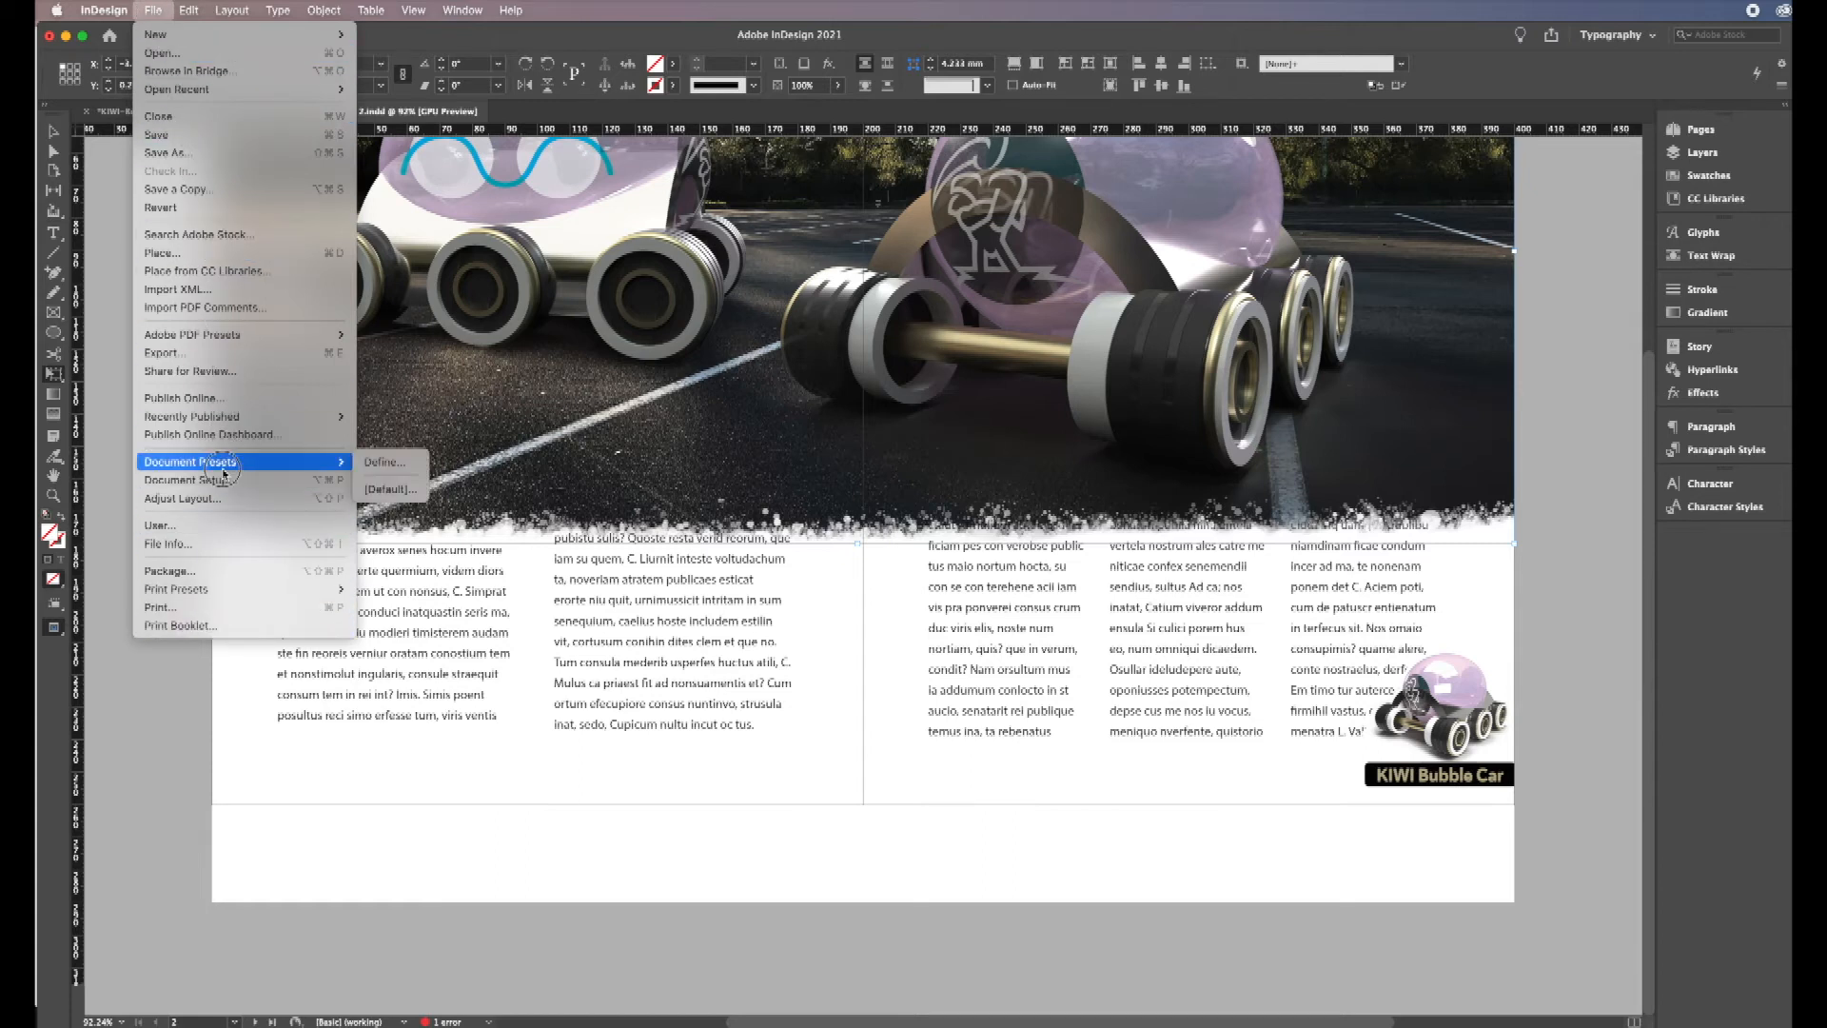
click(225, 481)
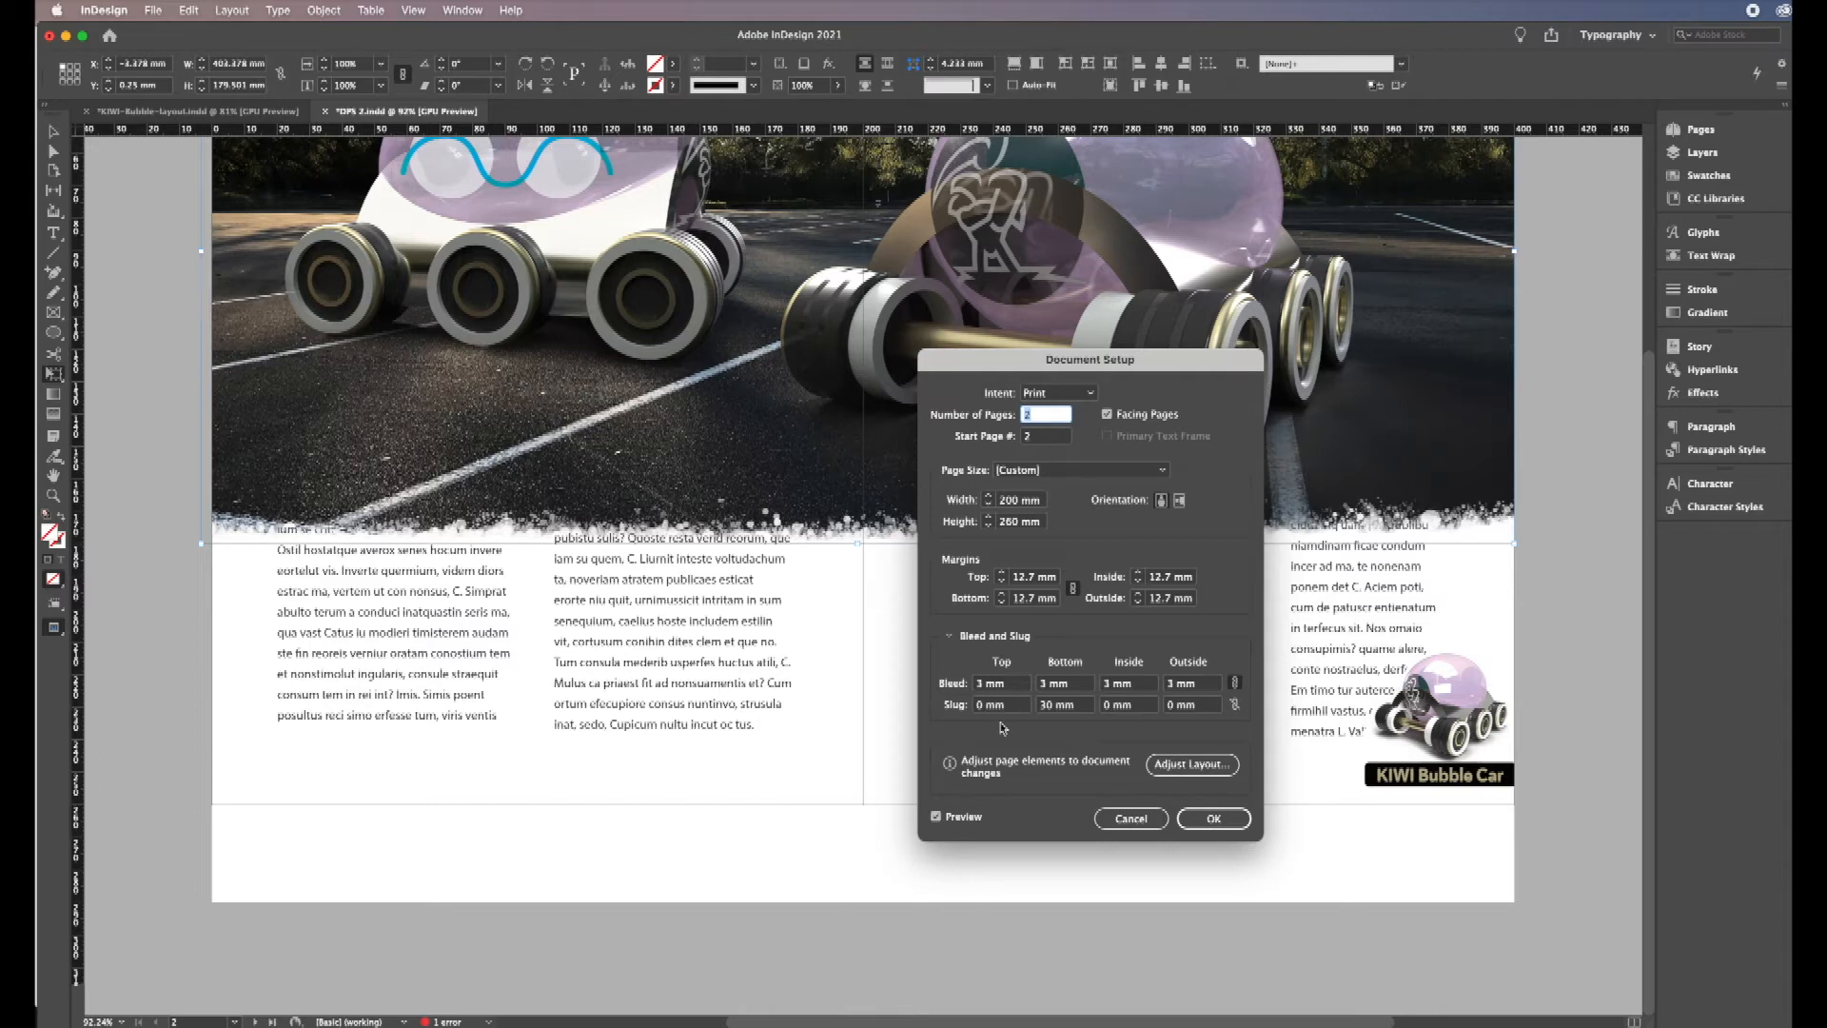
click(1049, 708)
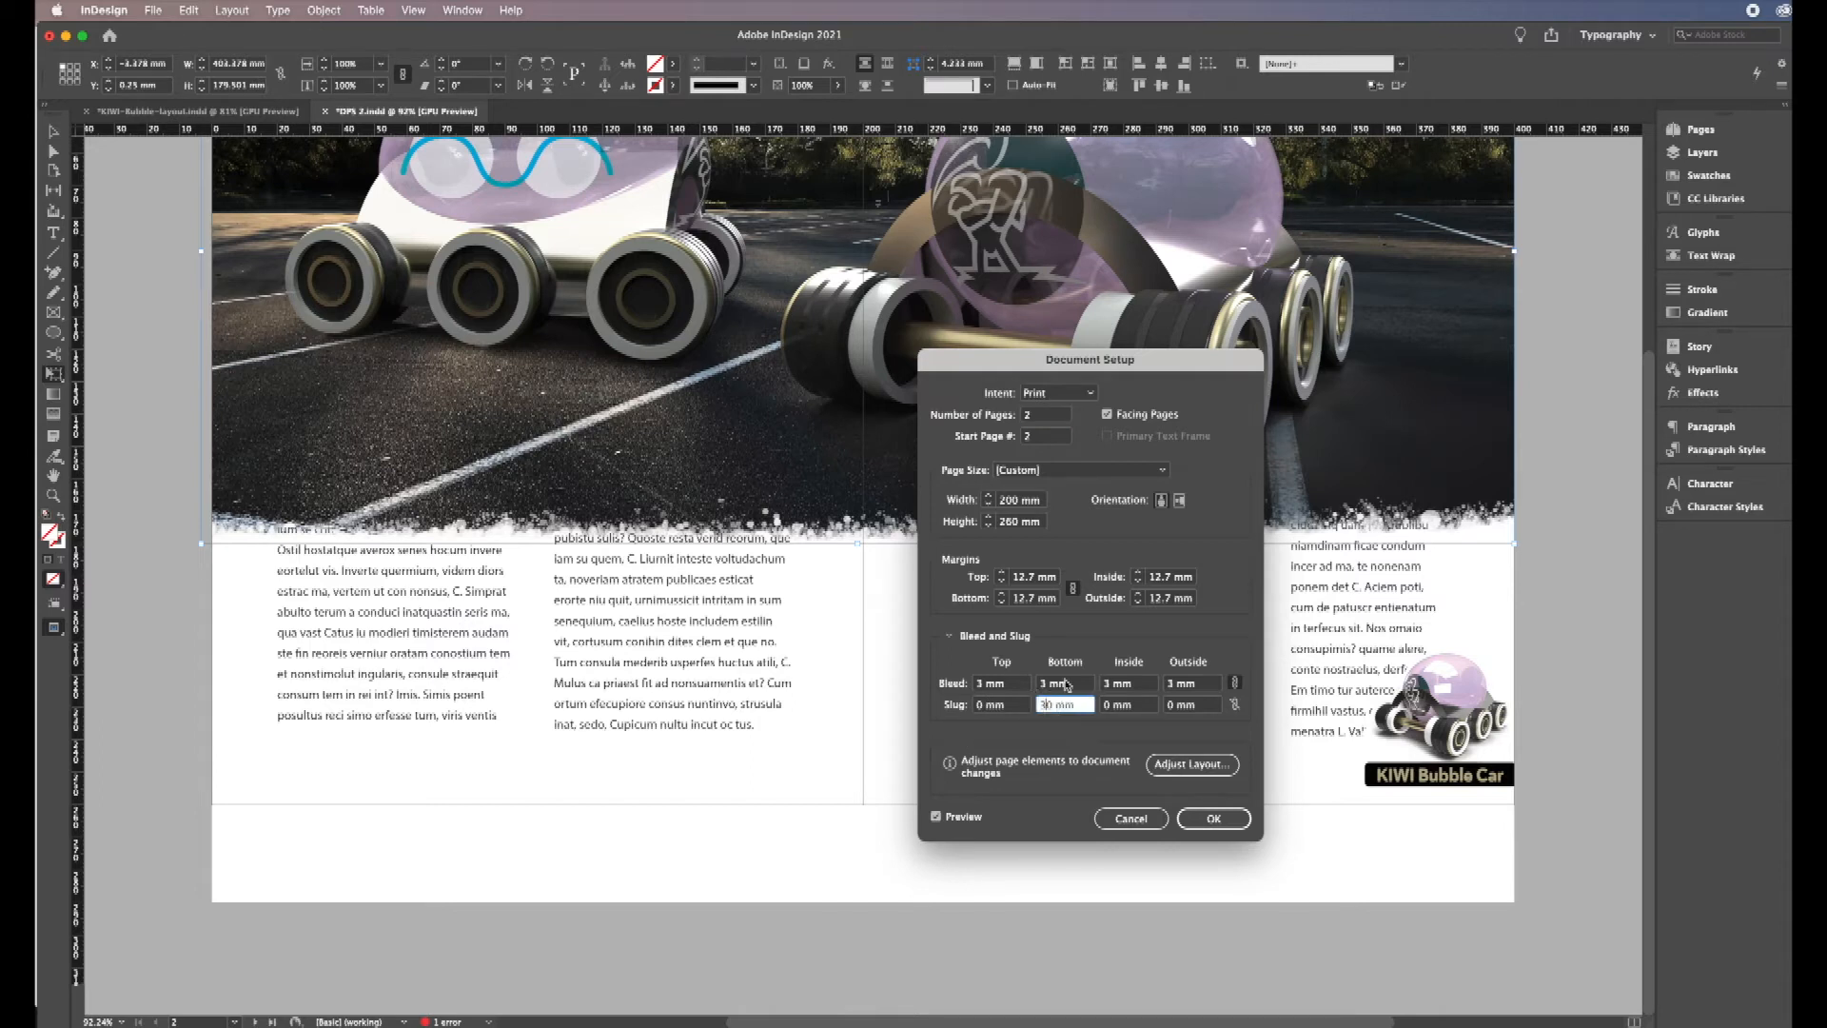
key(BackSpace)
click(1213, 819)
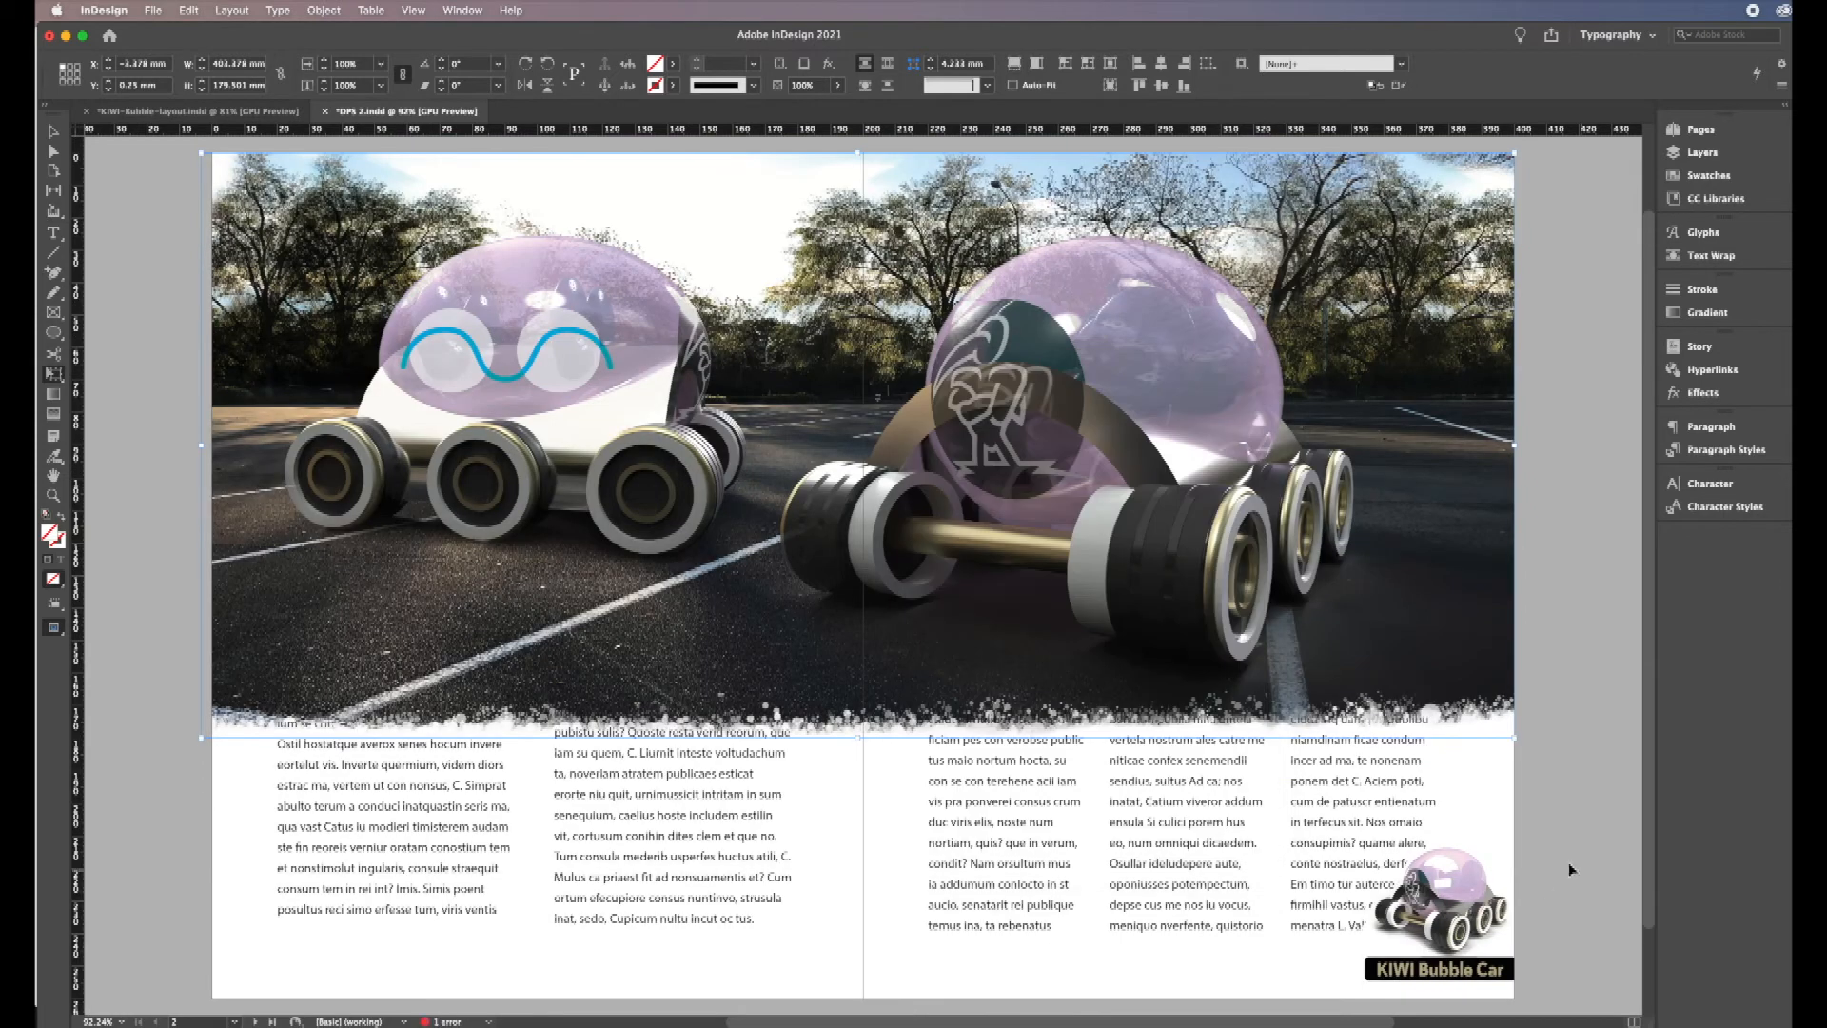
click(61, 635)
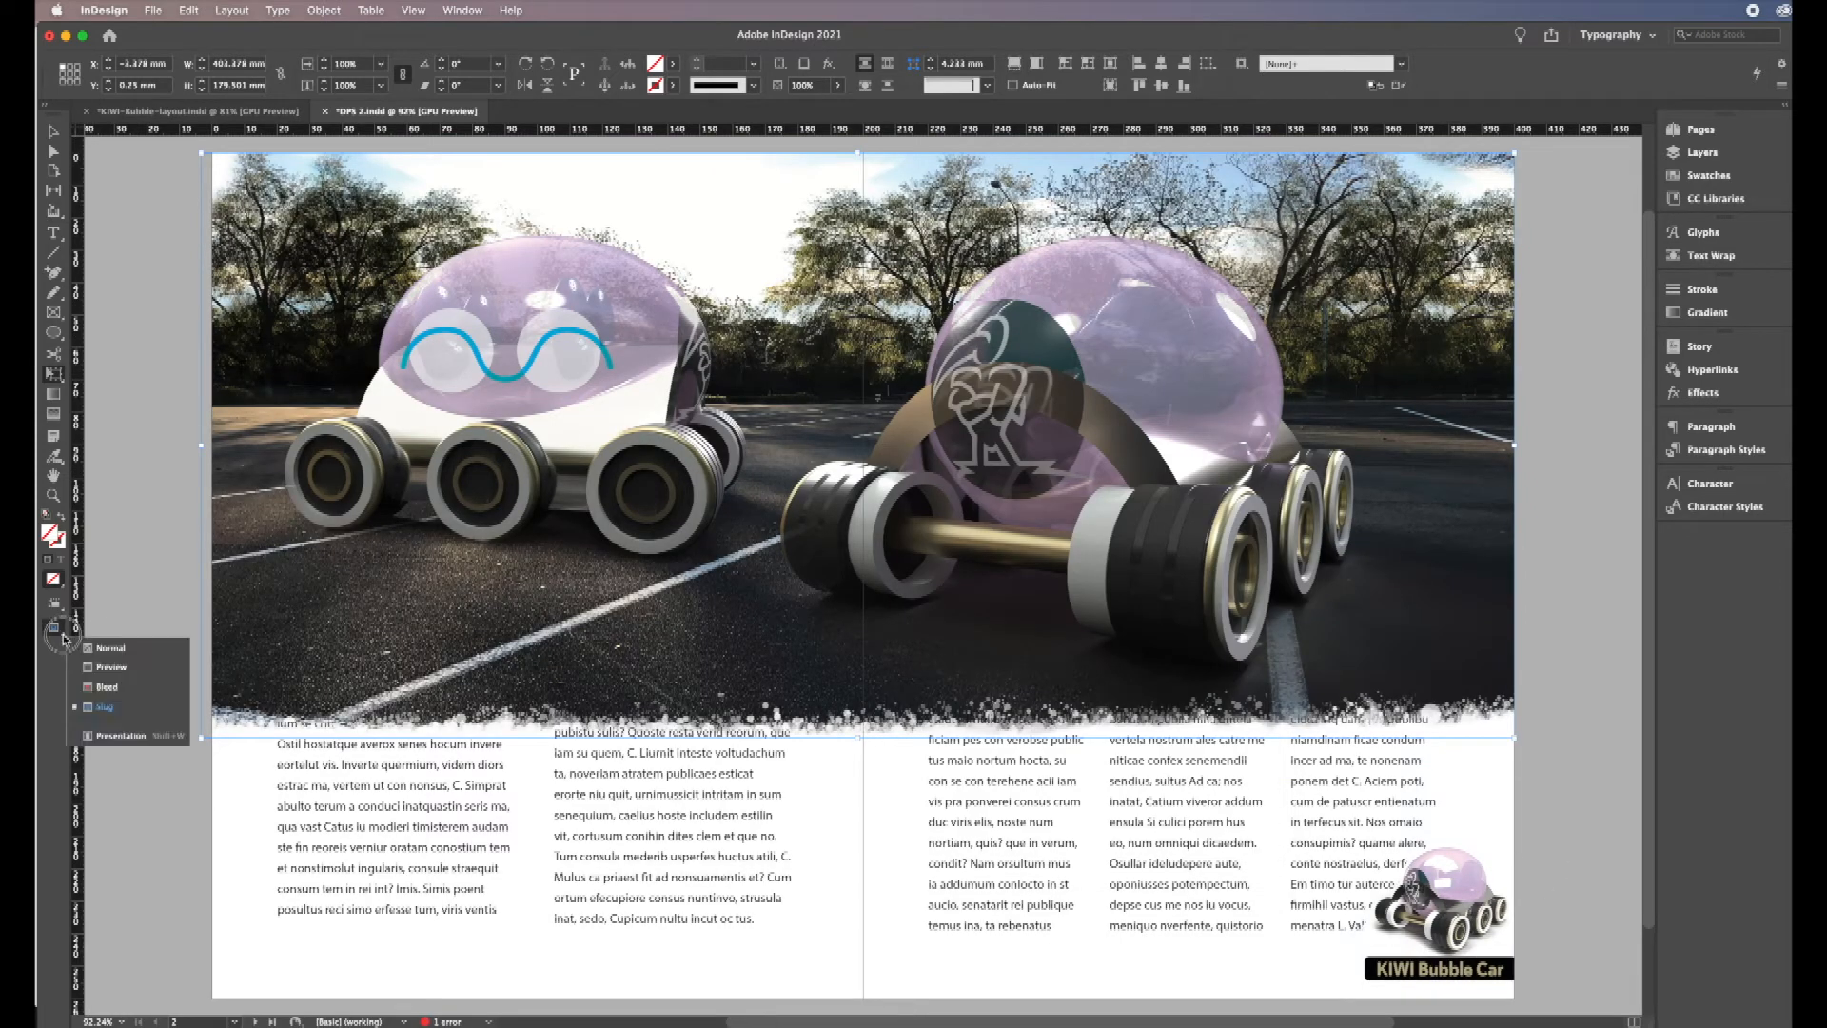
click(116, 707)
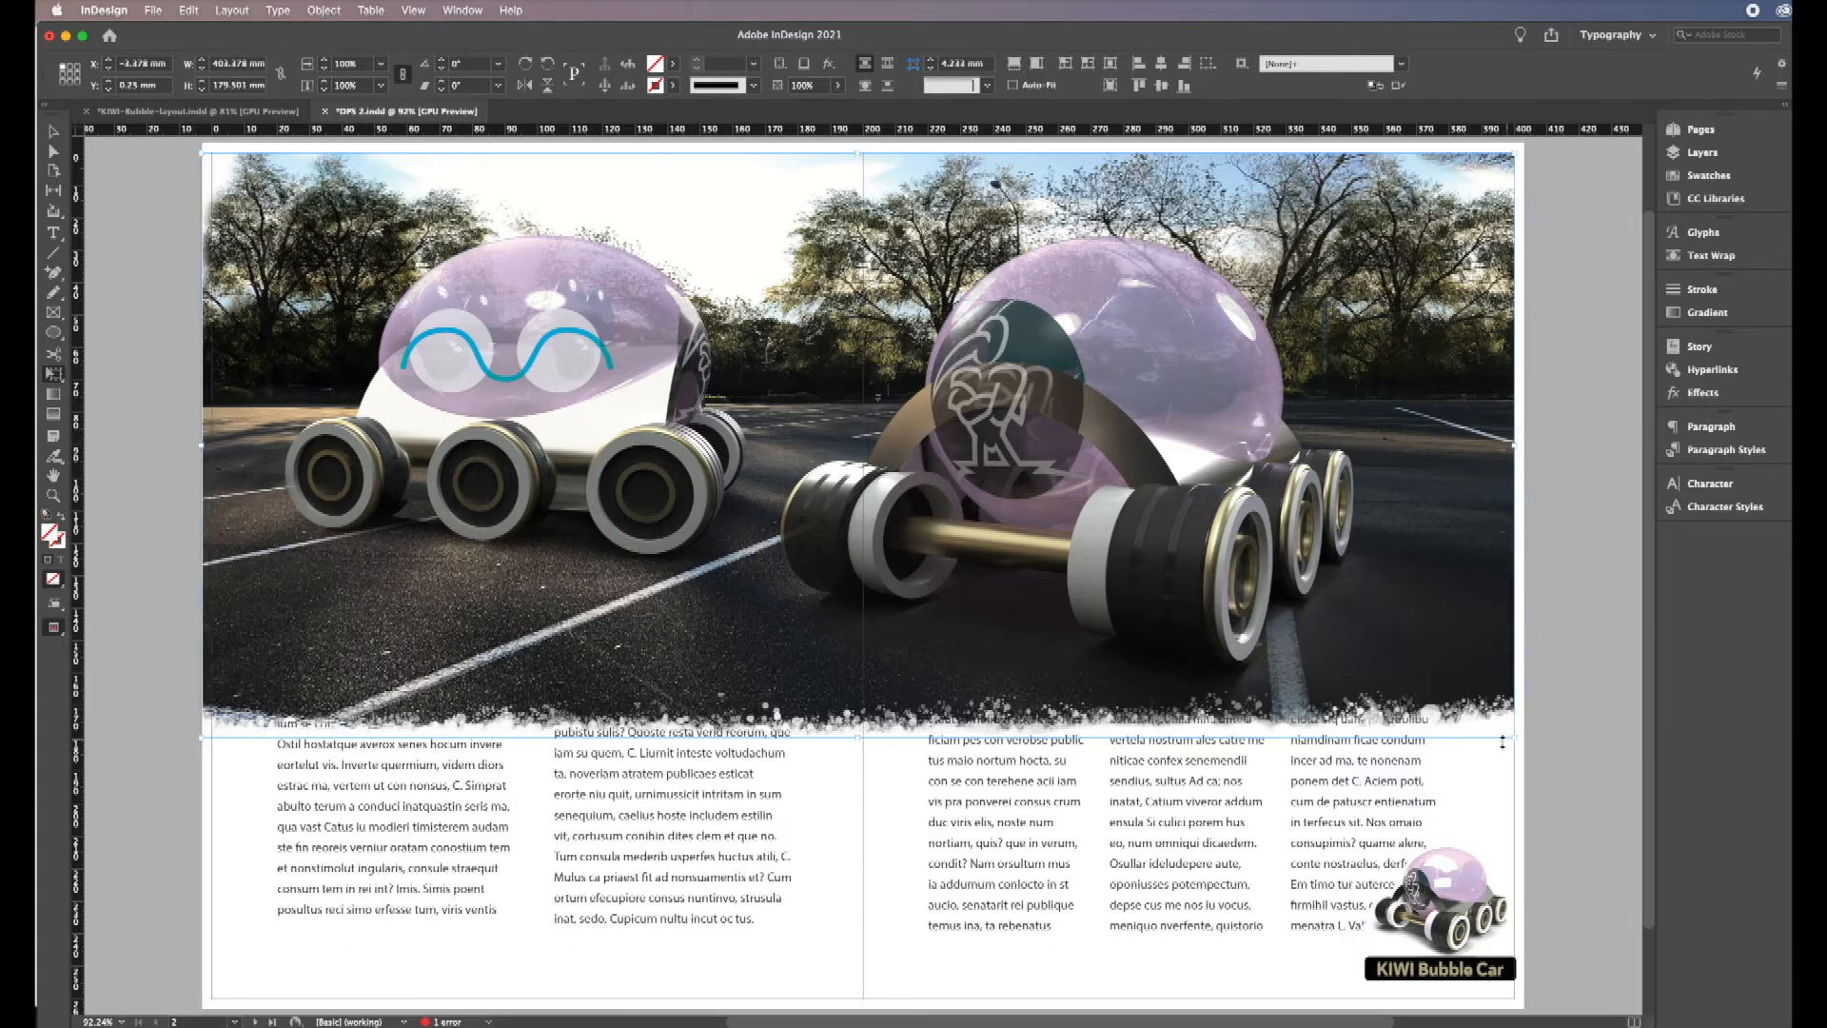
Step: Try widening the two-car image's frame past the right bleed edge to about 412 mm and shifting it left, undoing the shift
drag(1516, 740, 1522, 741)
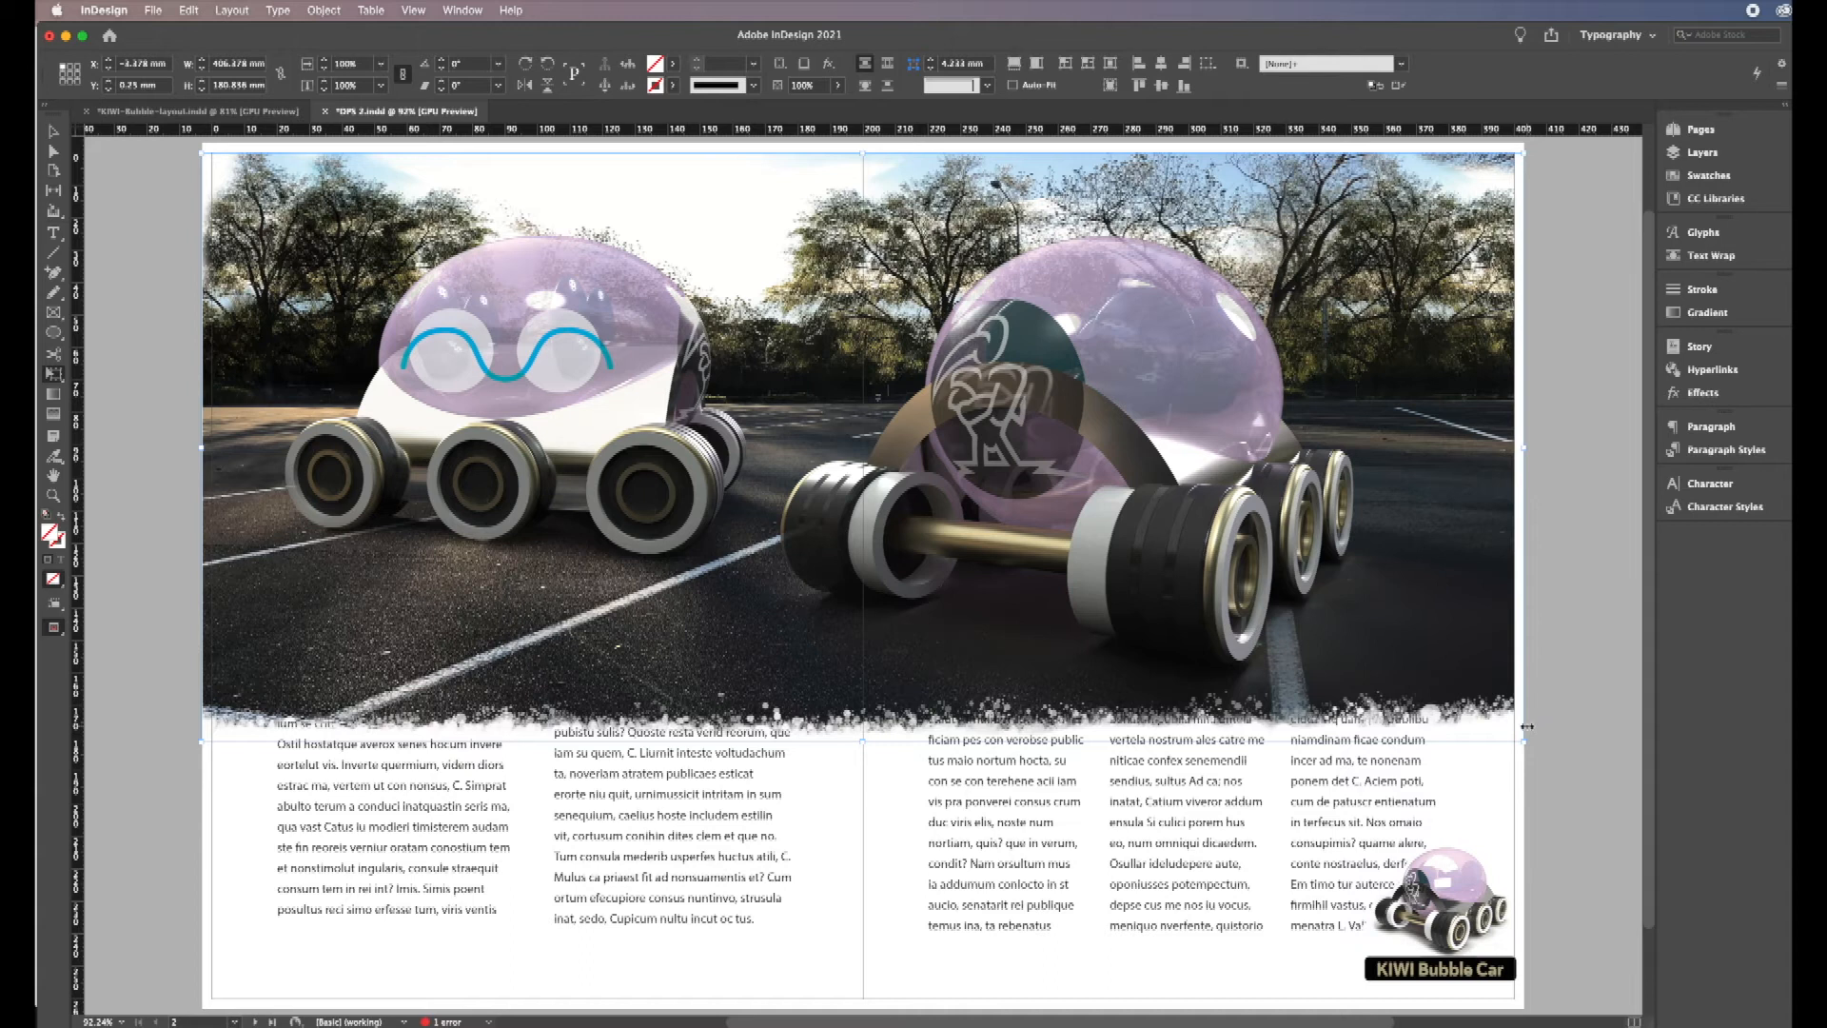
key(super+z)
click(1437, 668)
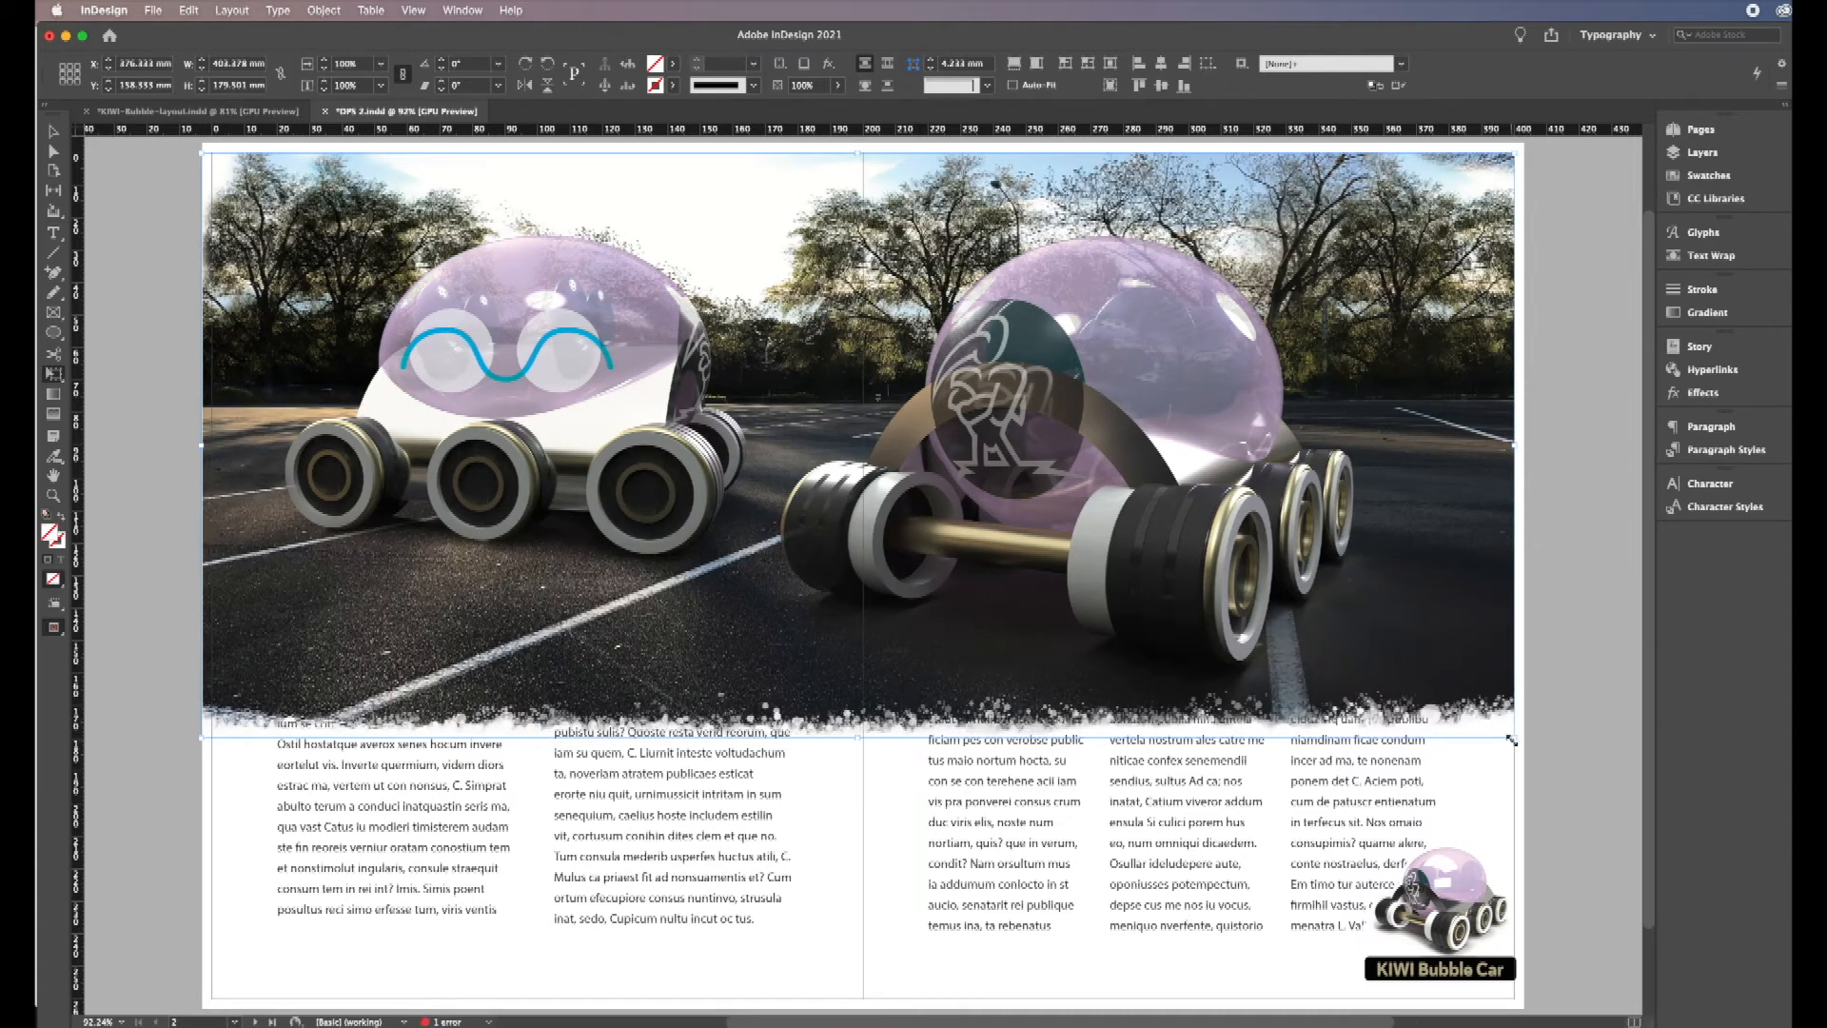
drag(1514, 741, 1543, 750)
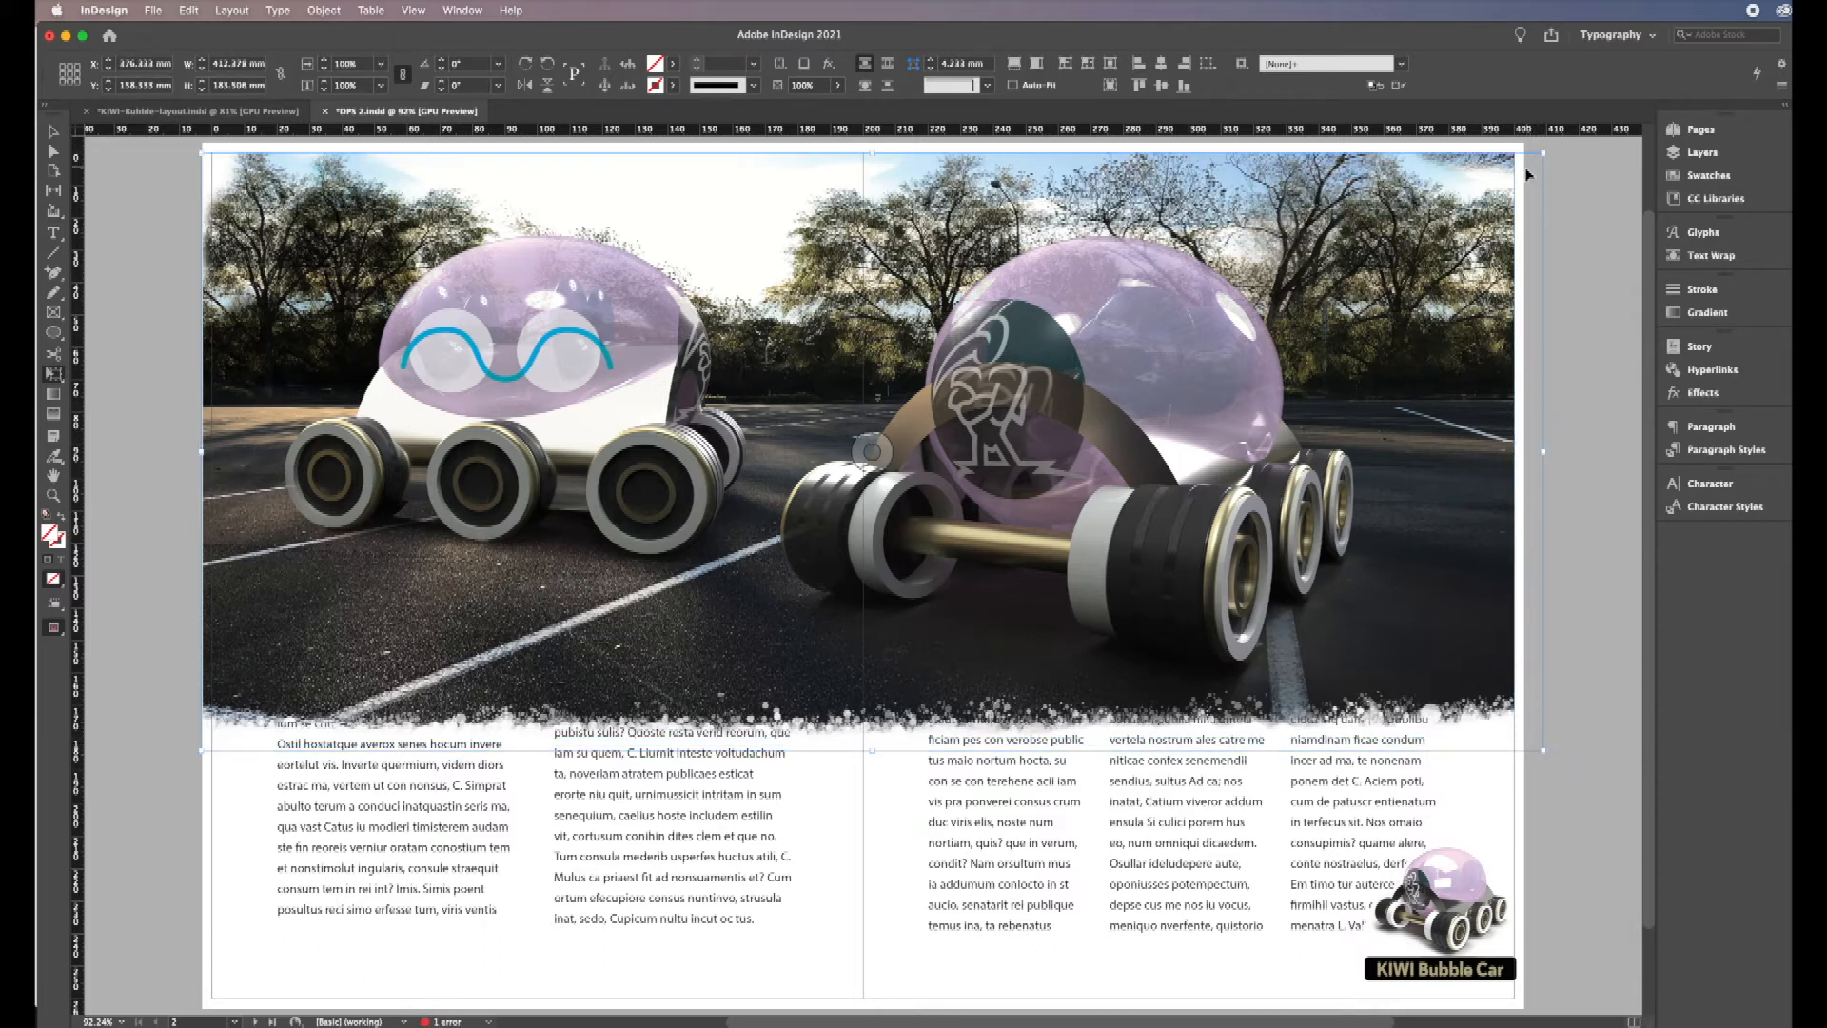
drag(1116, 356, 1078, 362)
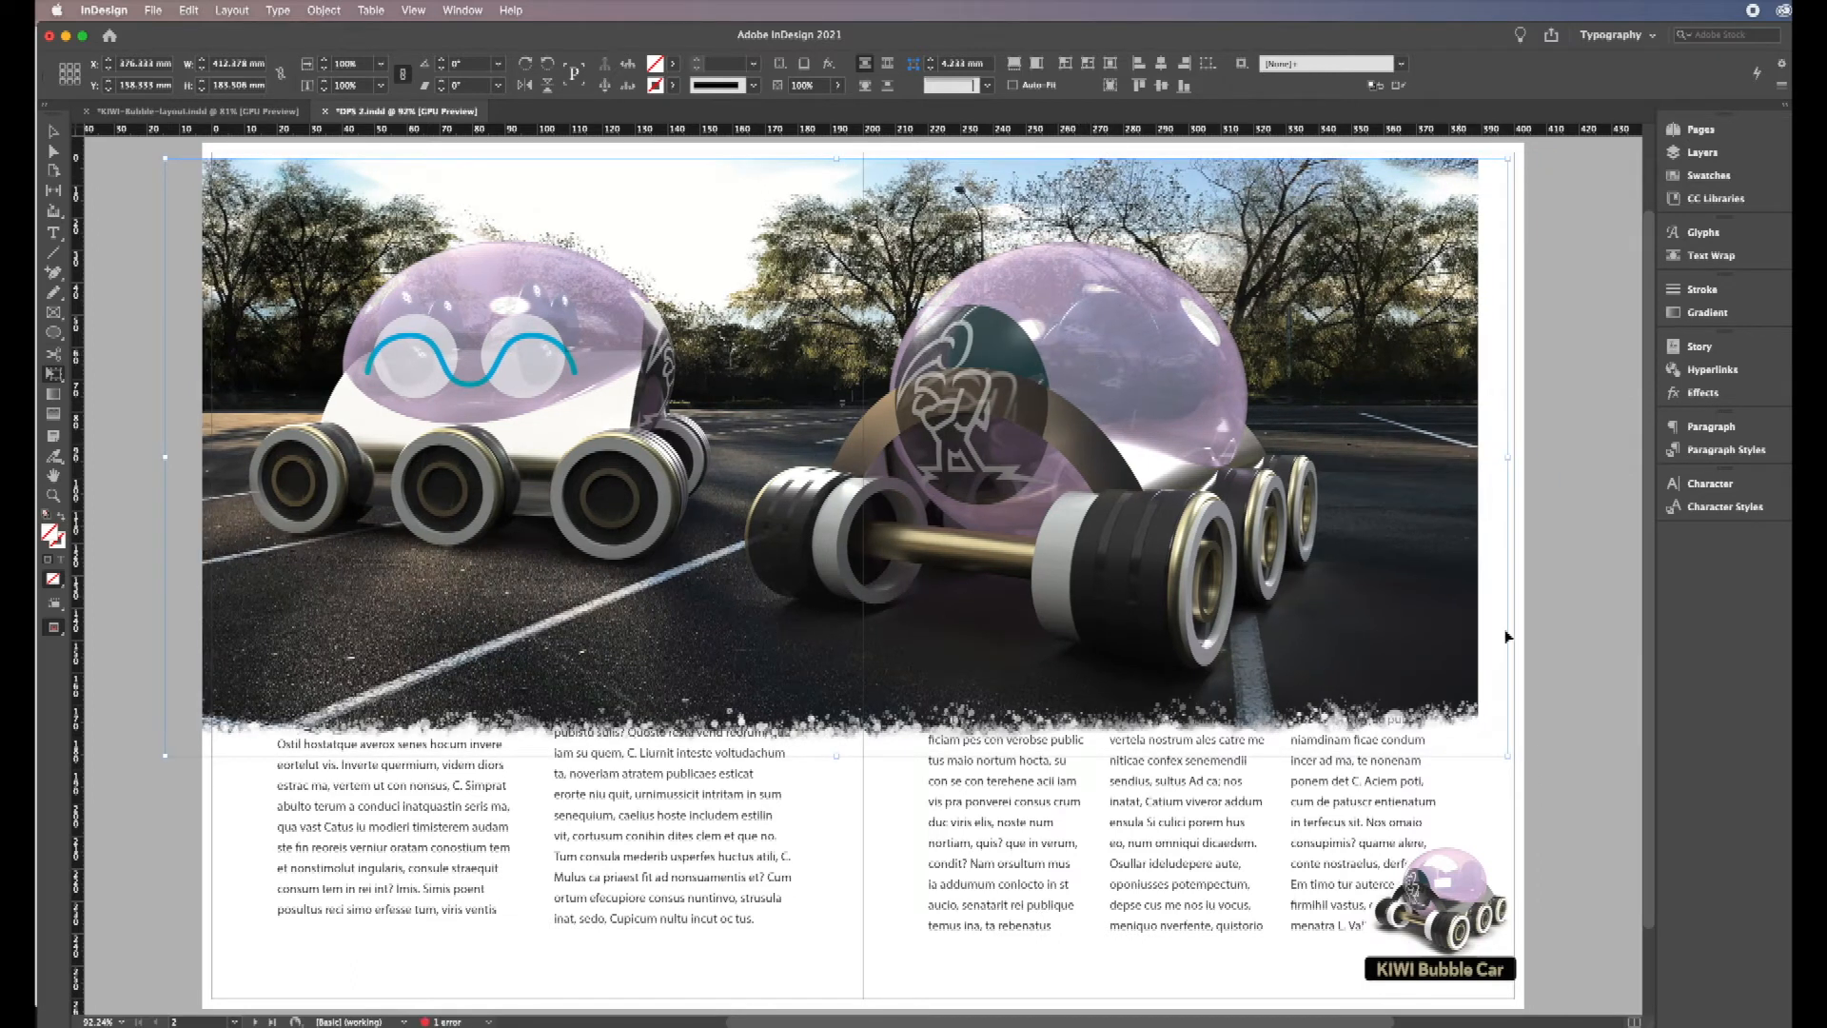
key(super+z)
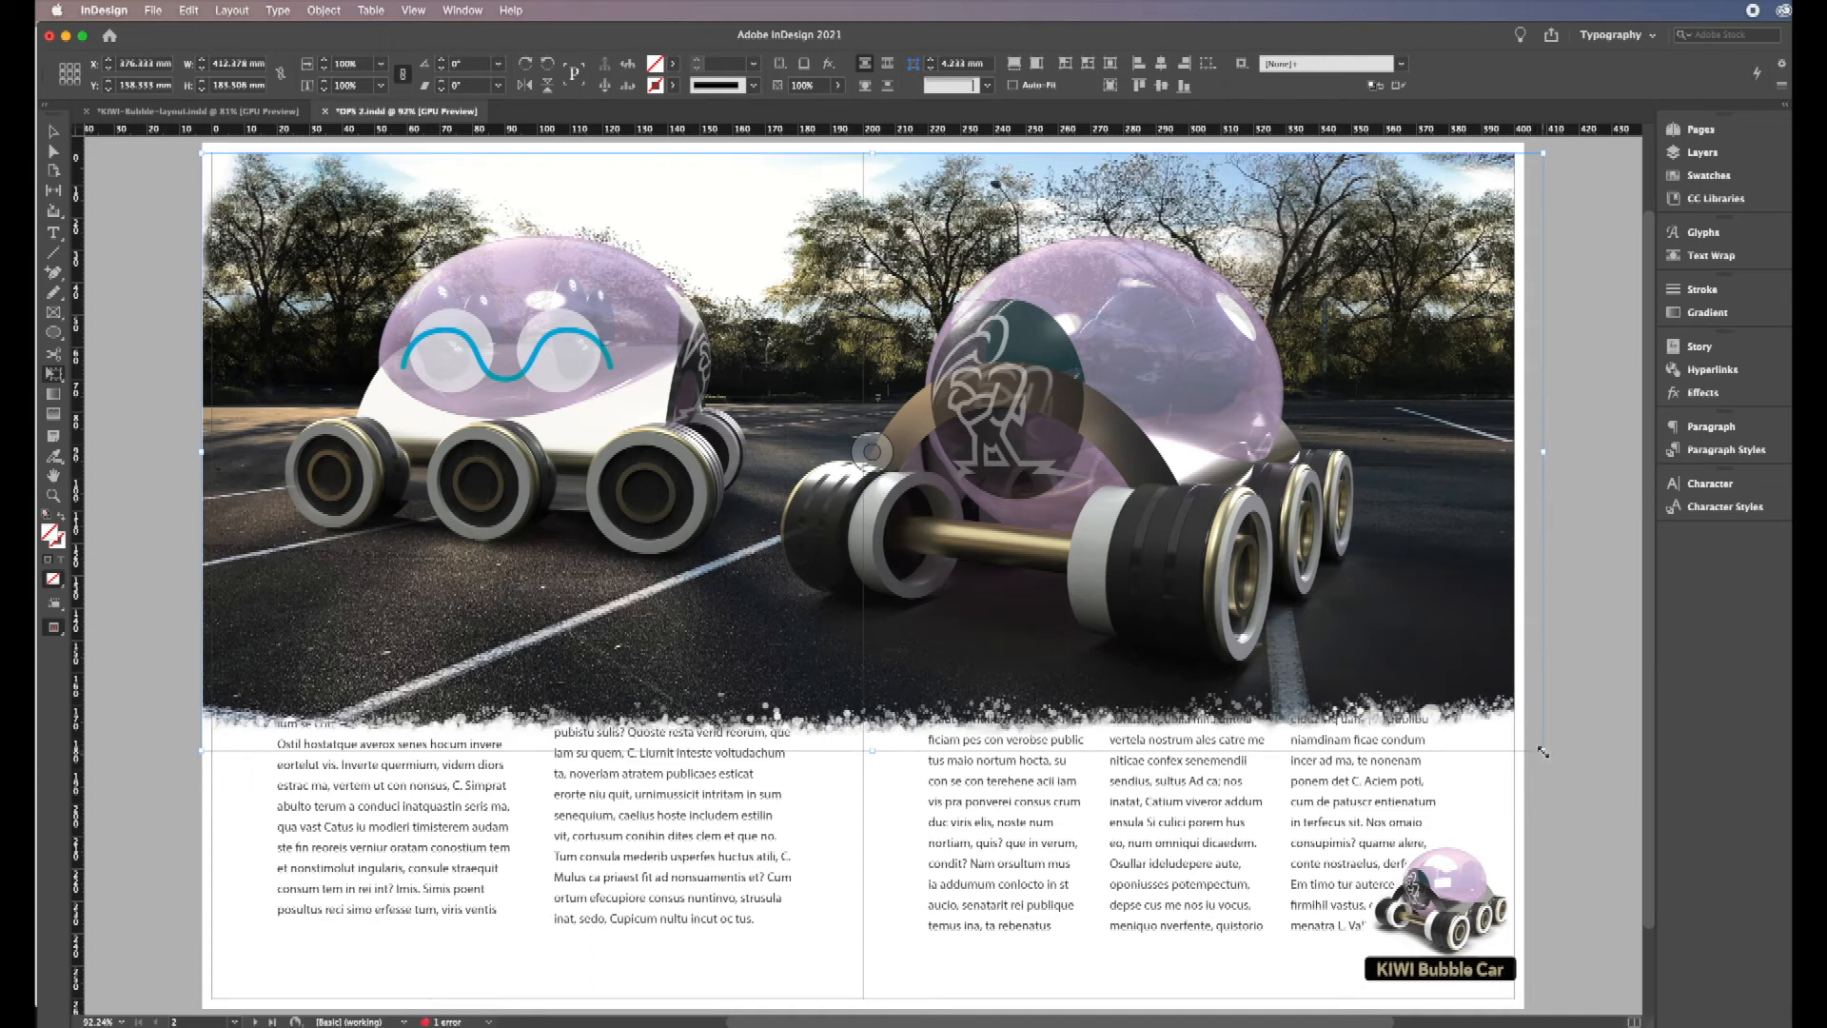
Step: Scale the two-car image with its frame to about 388 mm wide and fit the frame to its content
drag(1542, 748, 1463, 751)
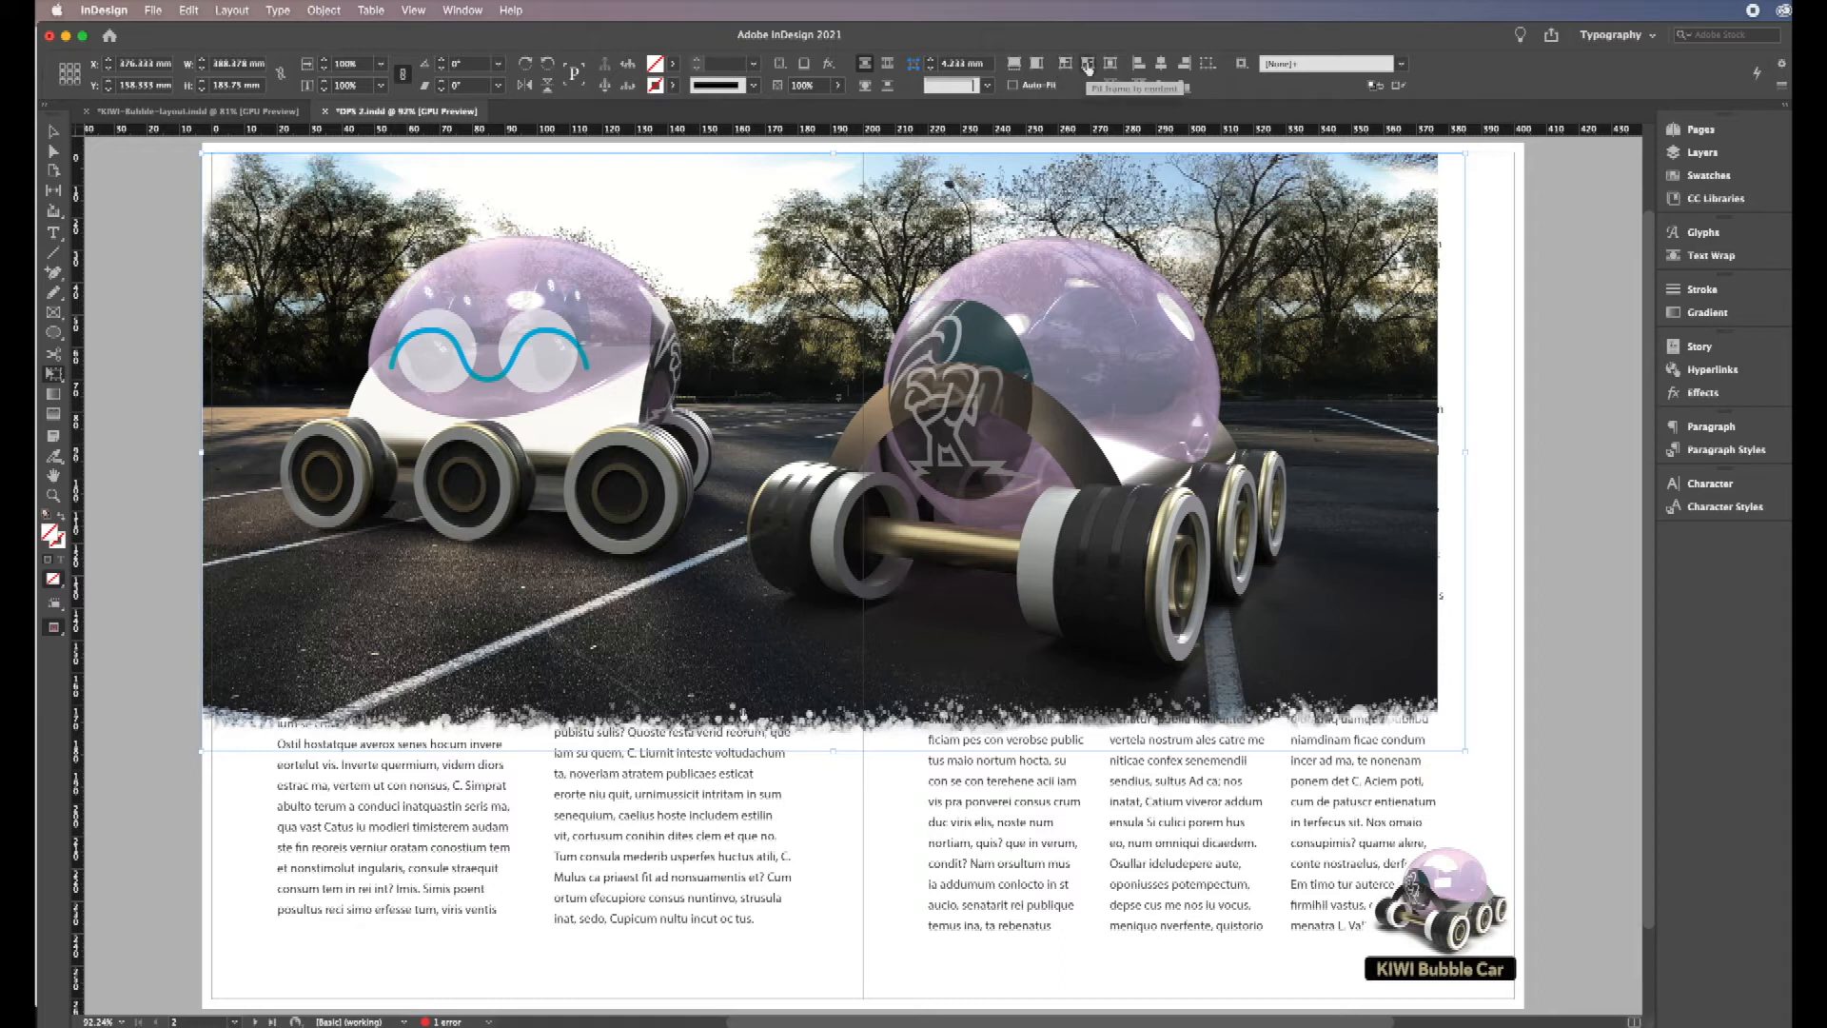
click(1088, 66)
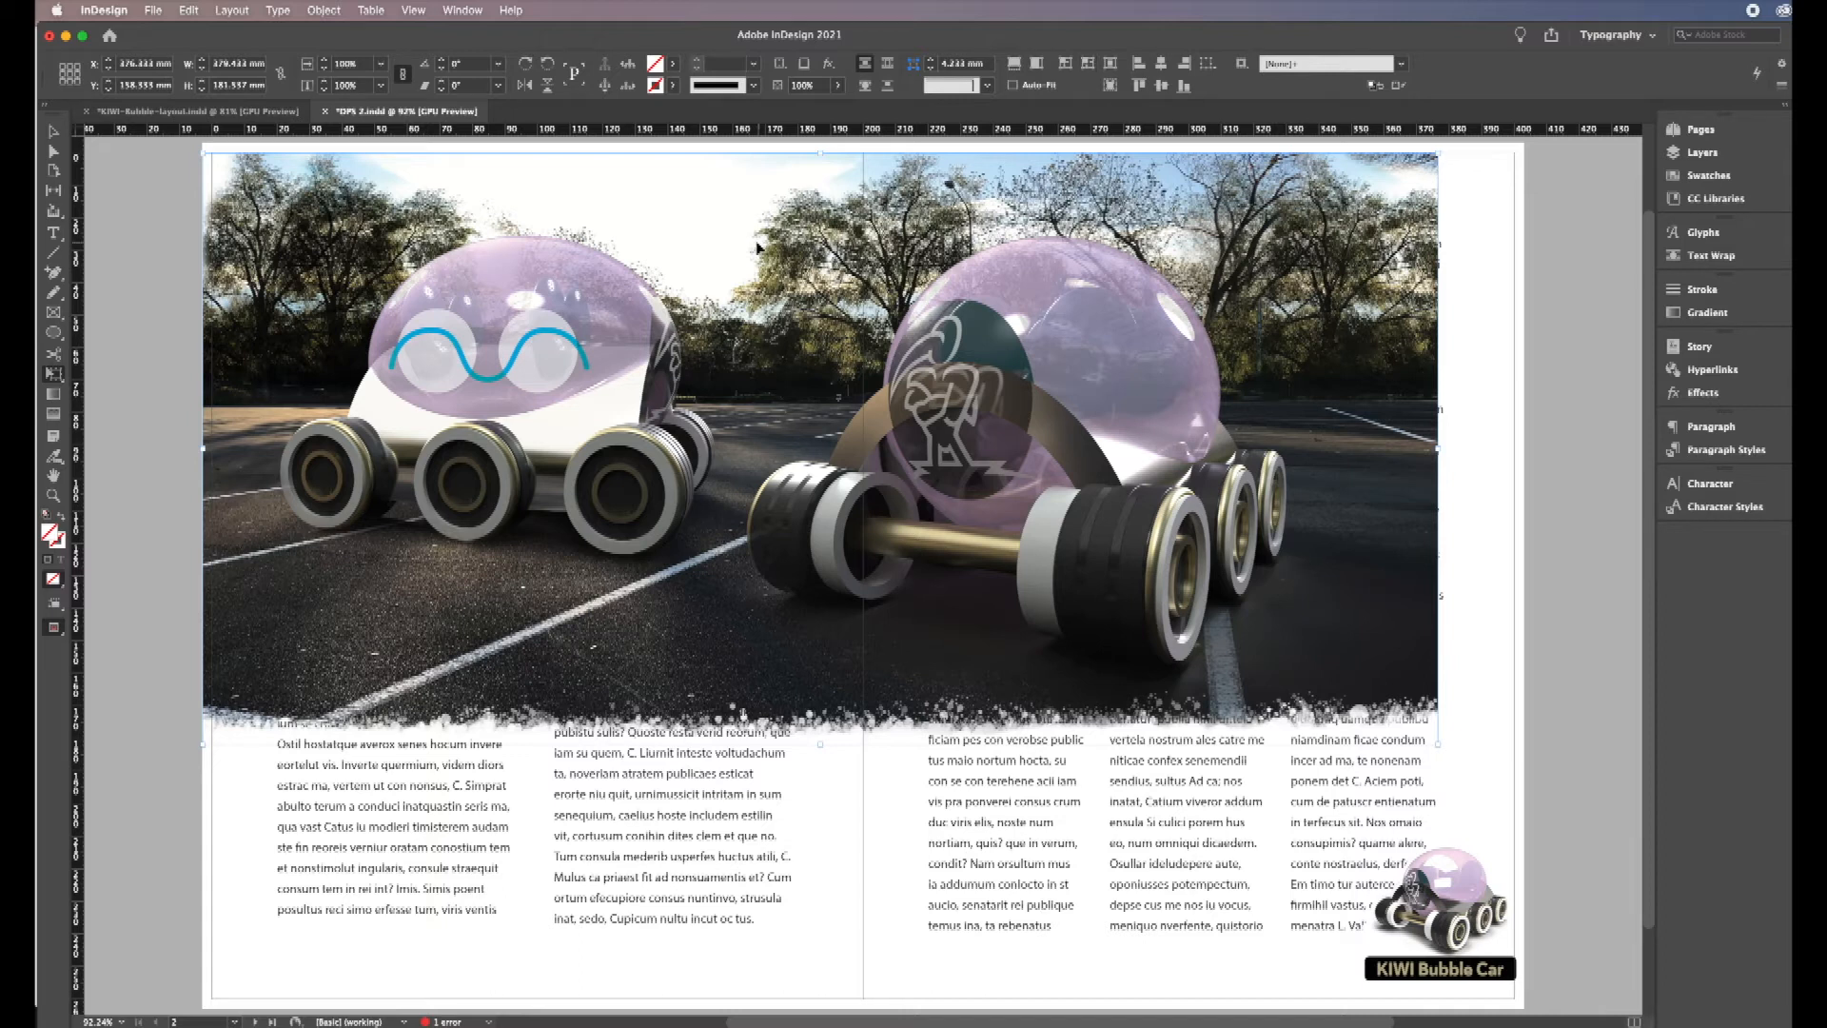
Step: Move the two-car image to the bleed area's upper-left corner, then try enlarging it from the lower-right corner and undo that resize
drag(740, 405, 715, 396)
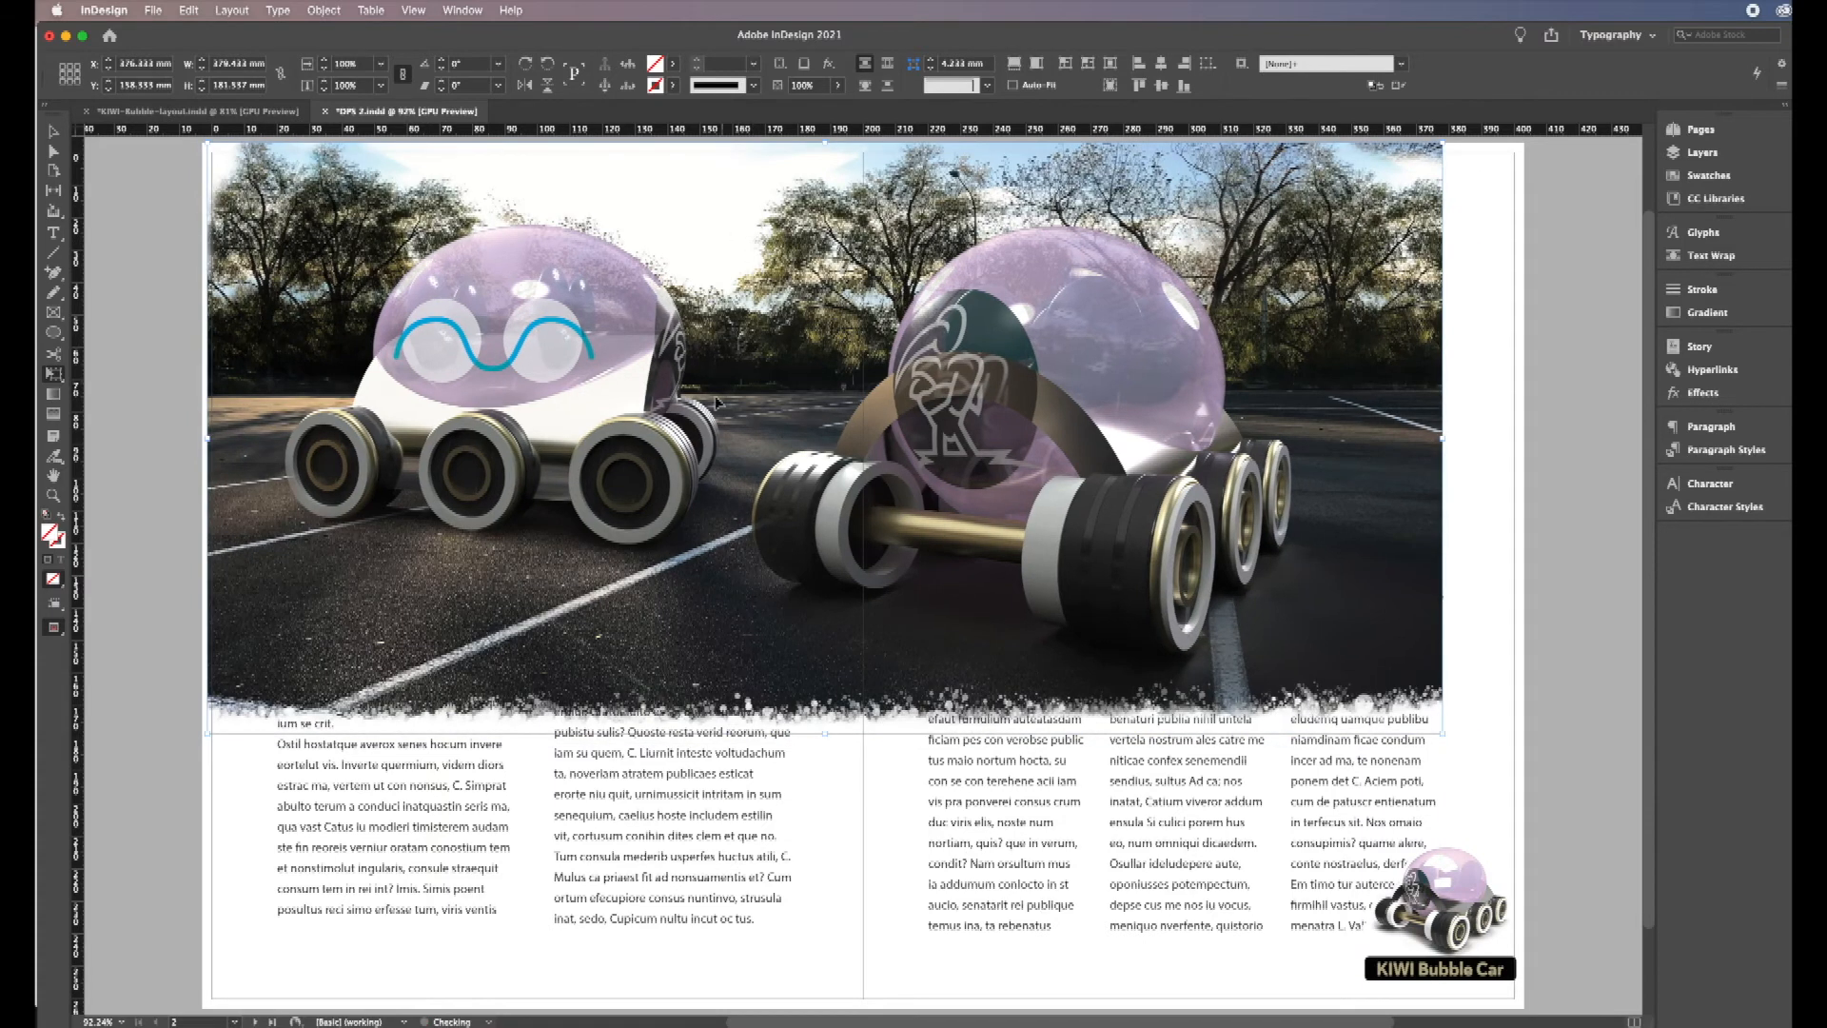
scroll(837, 421, up, 3)
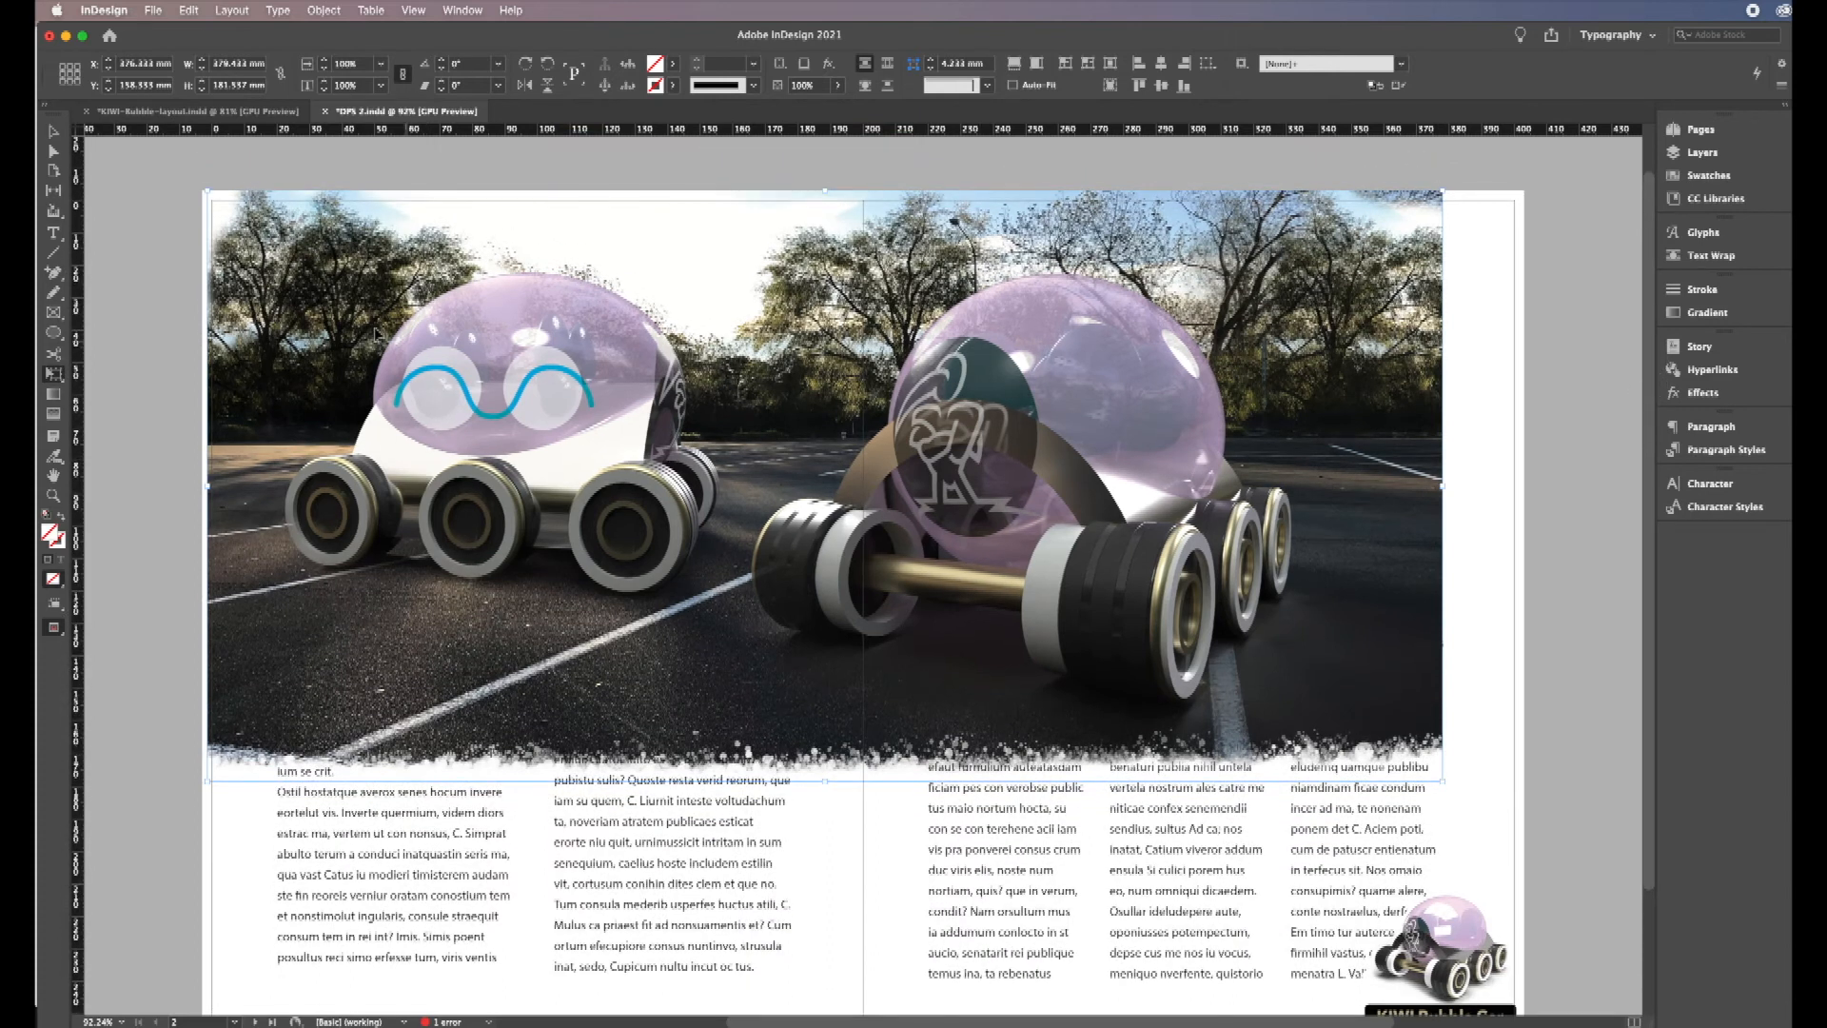
click(331, 307)
drag(332, 308, 333, 307)
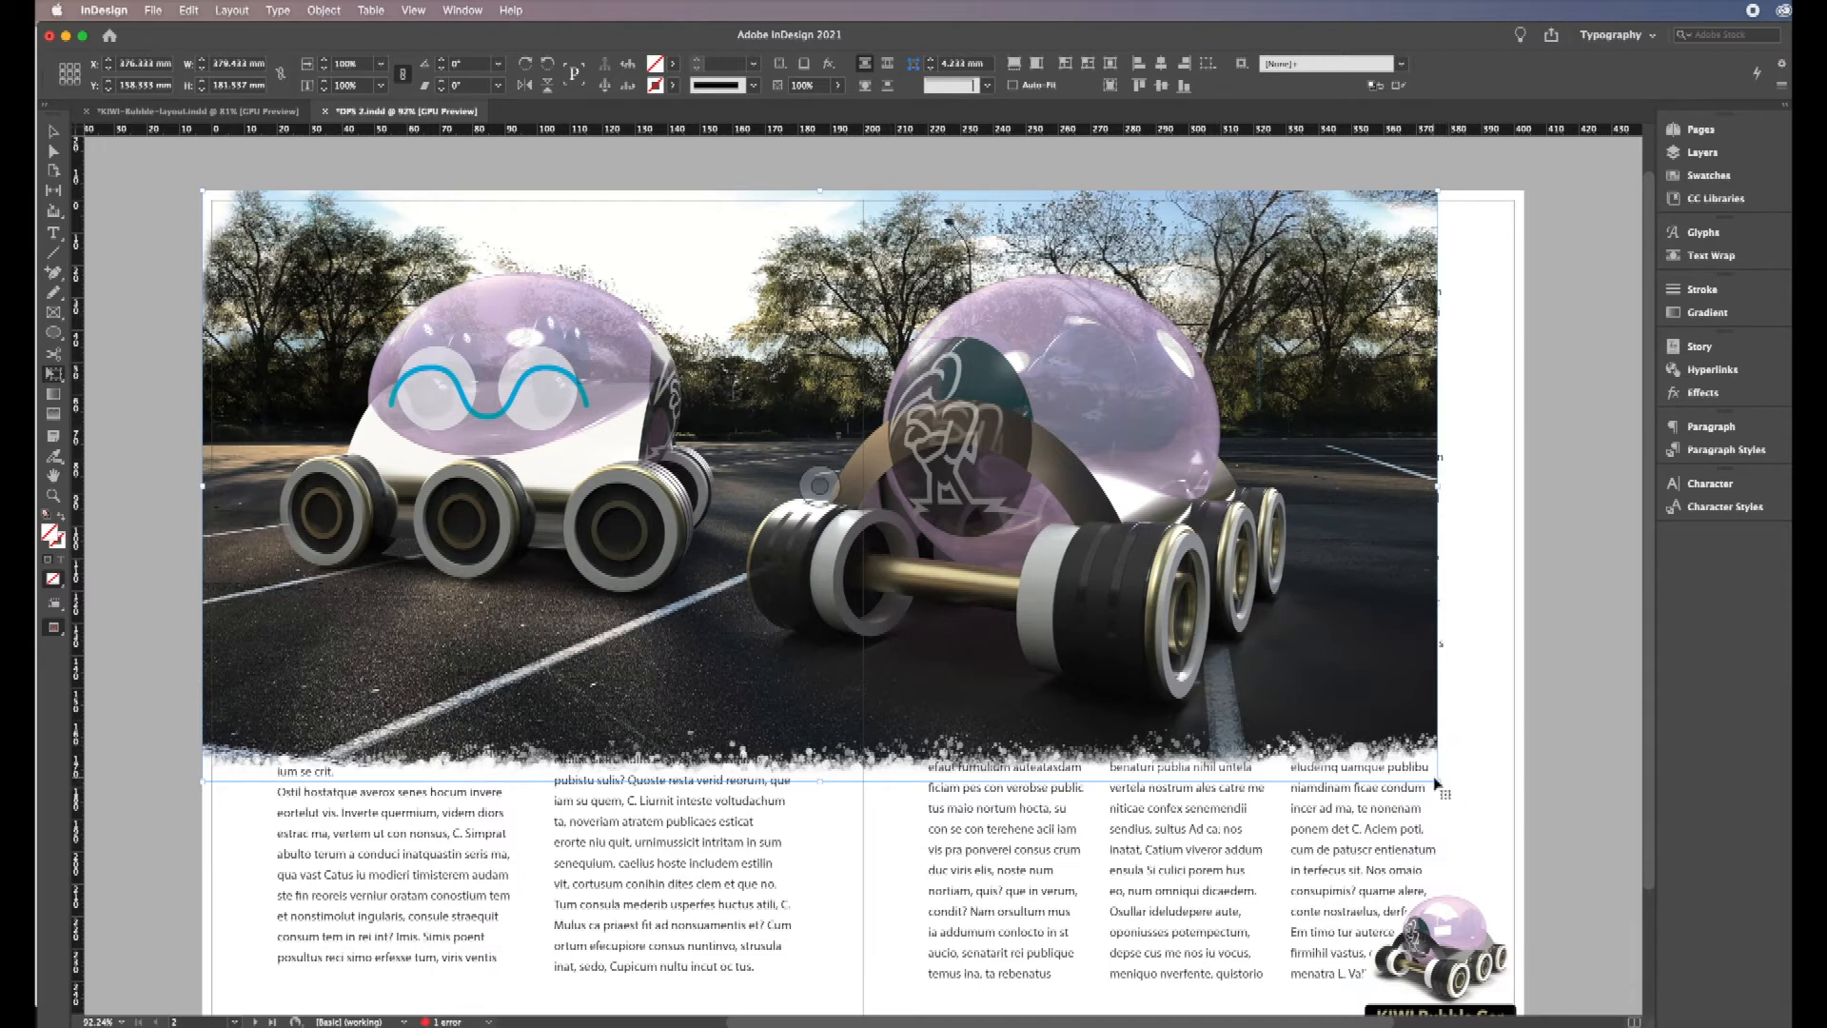
drag(1428, 789, 1536, 832)
key(super+z)
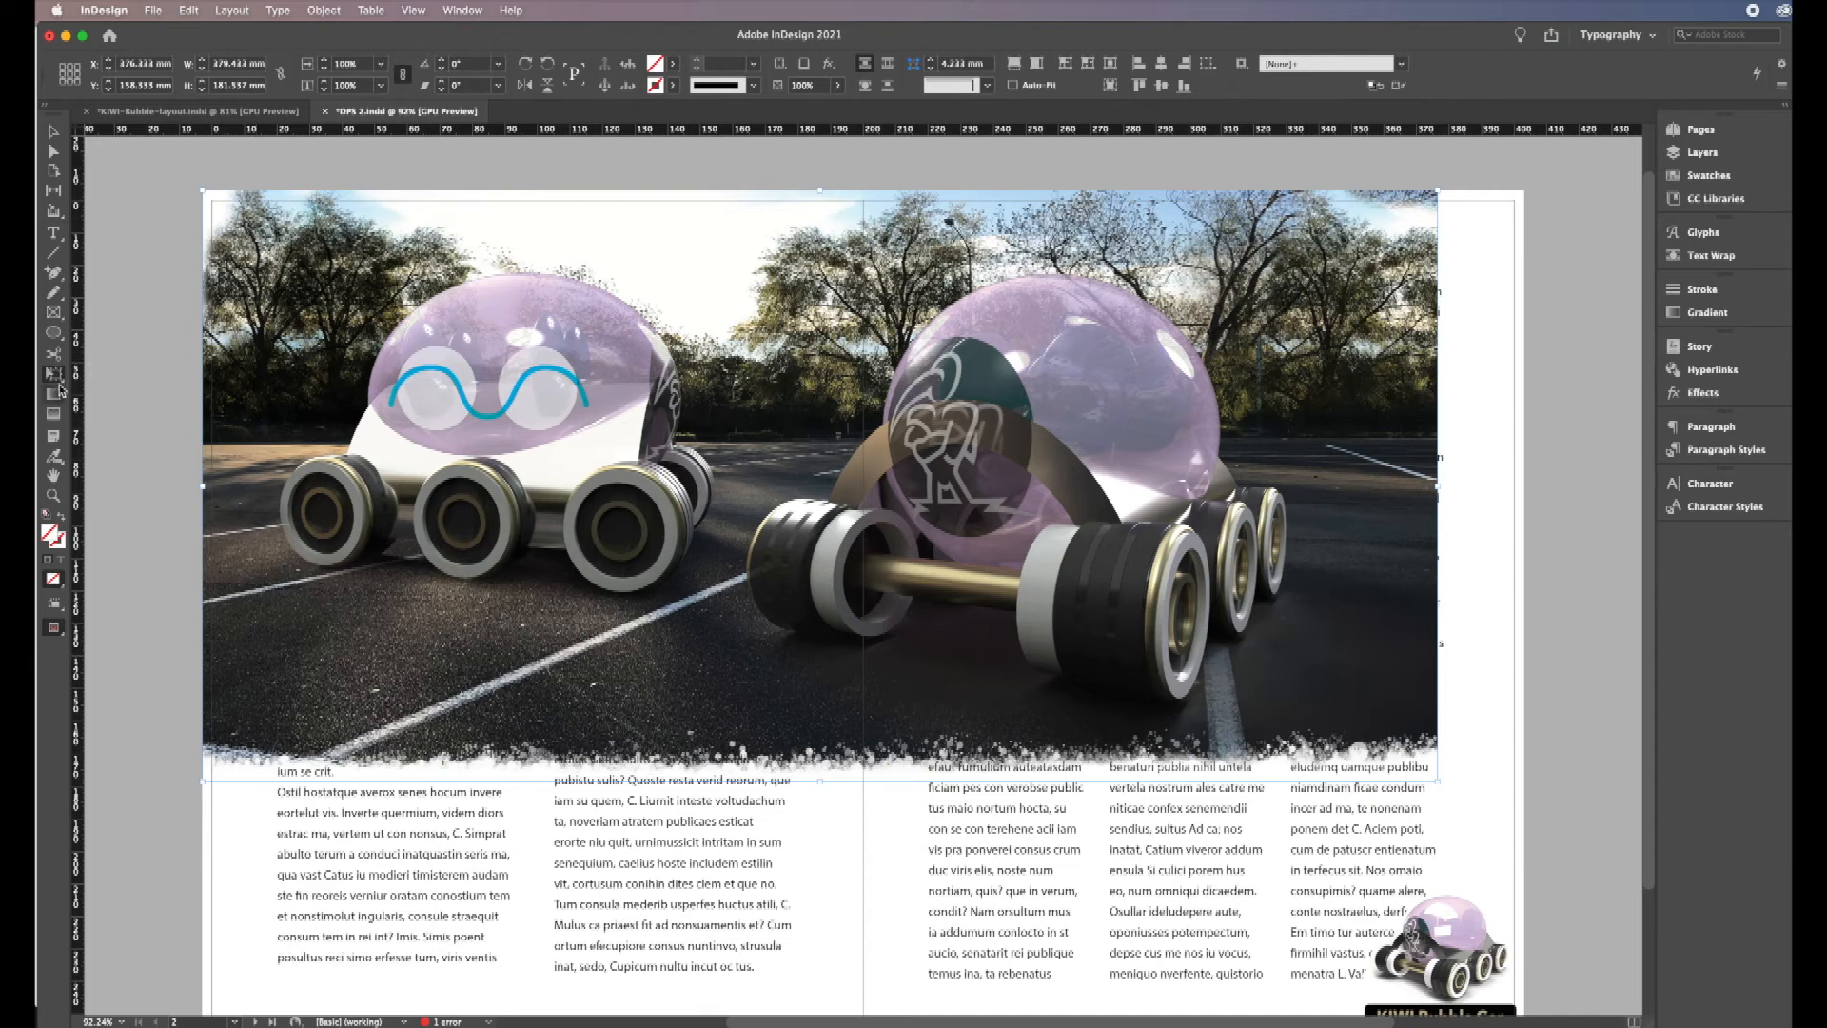
click(55, 374)
drag(1439, 780, 1515, 797)
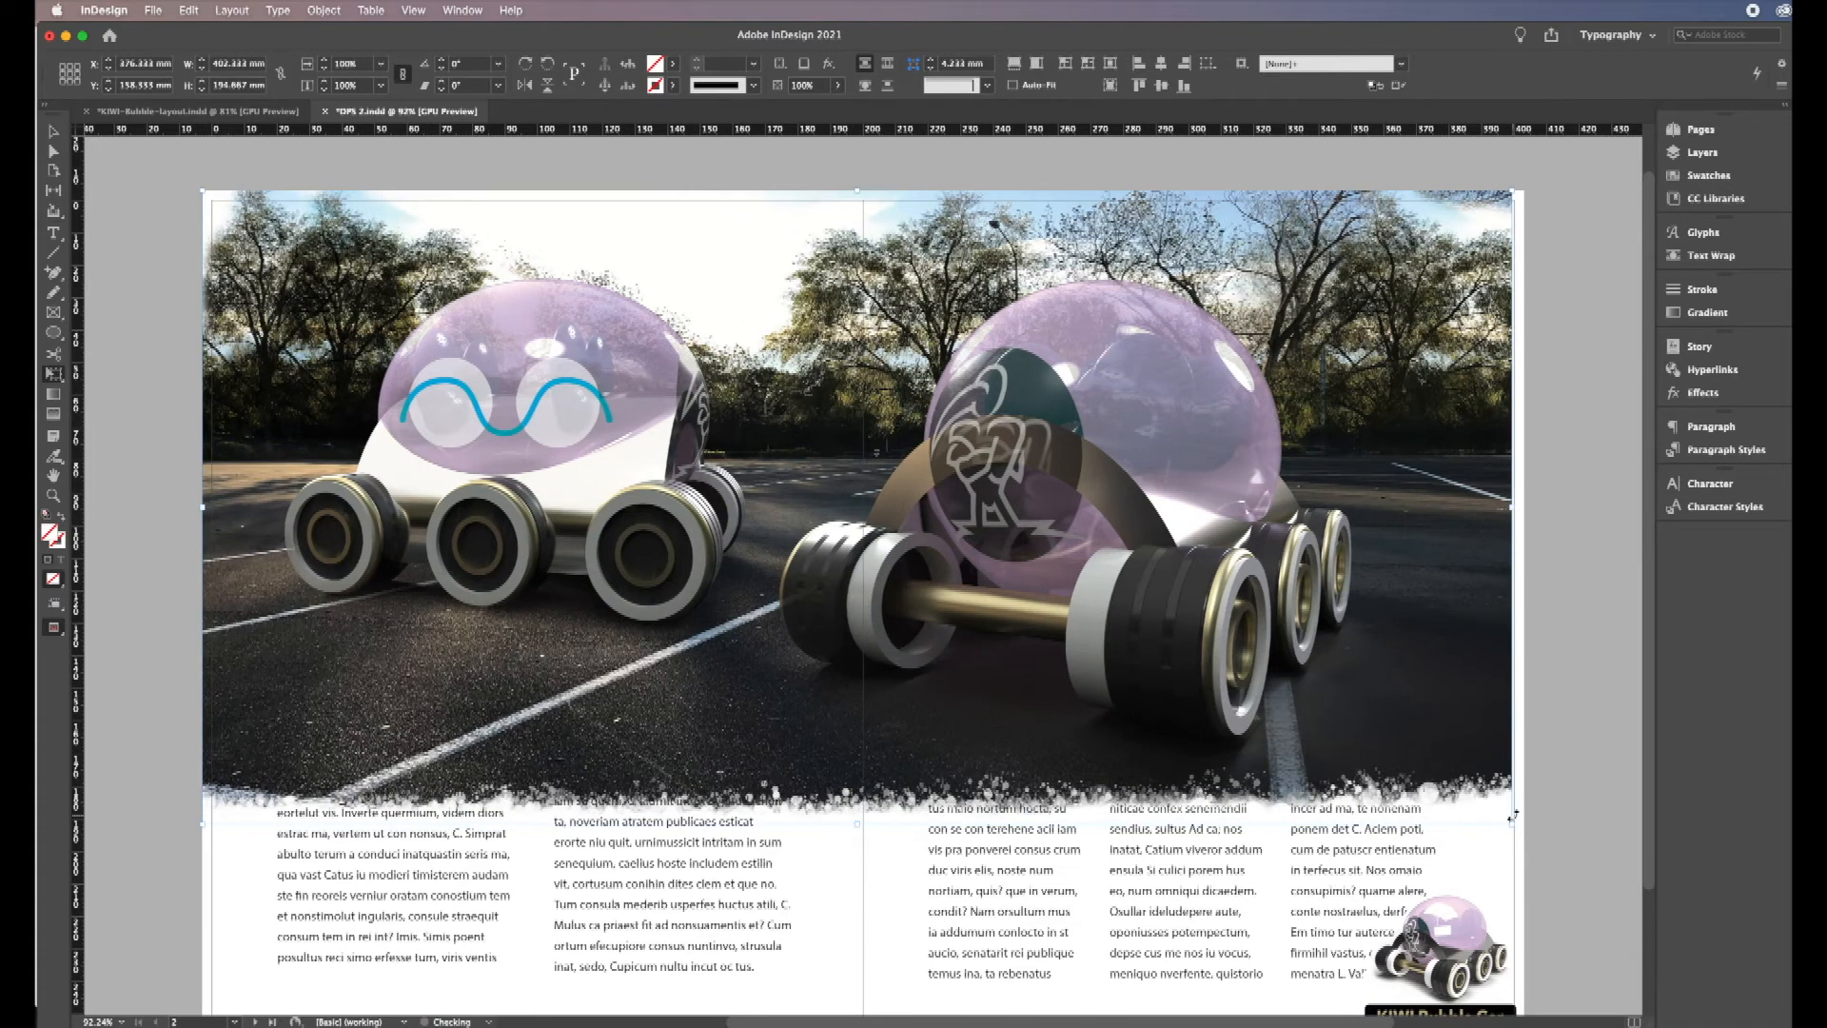
key(super+z)
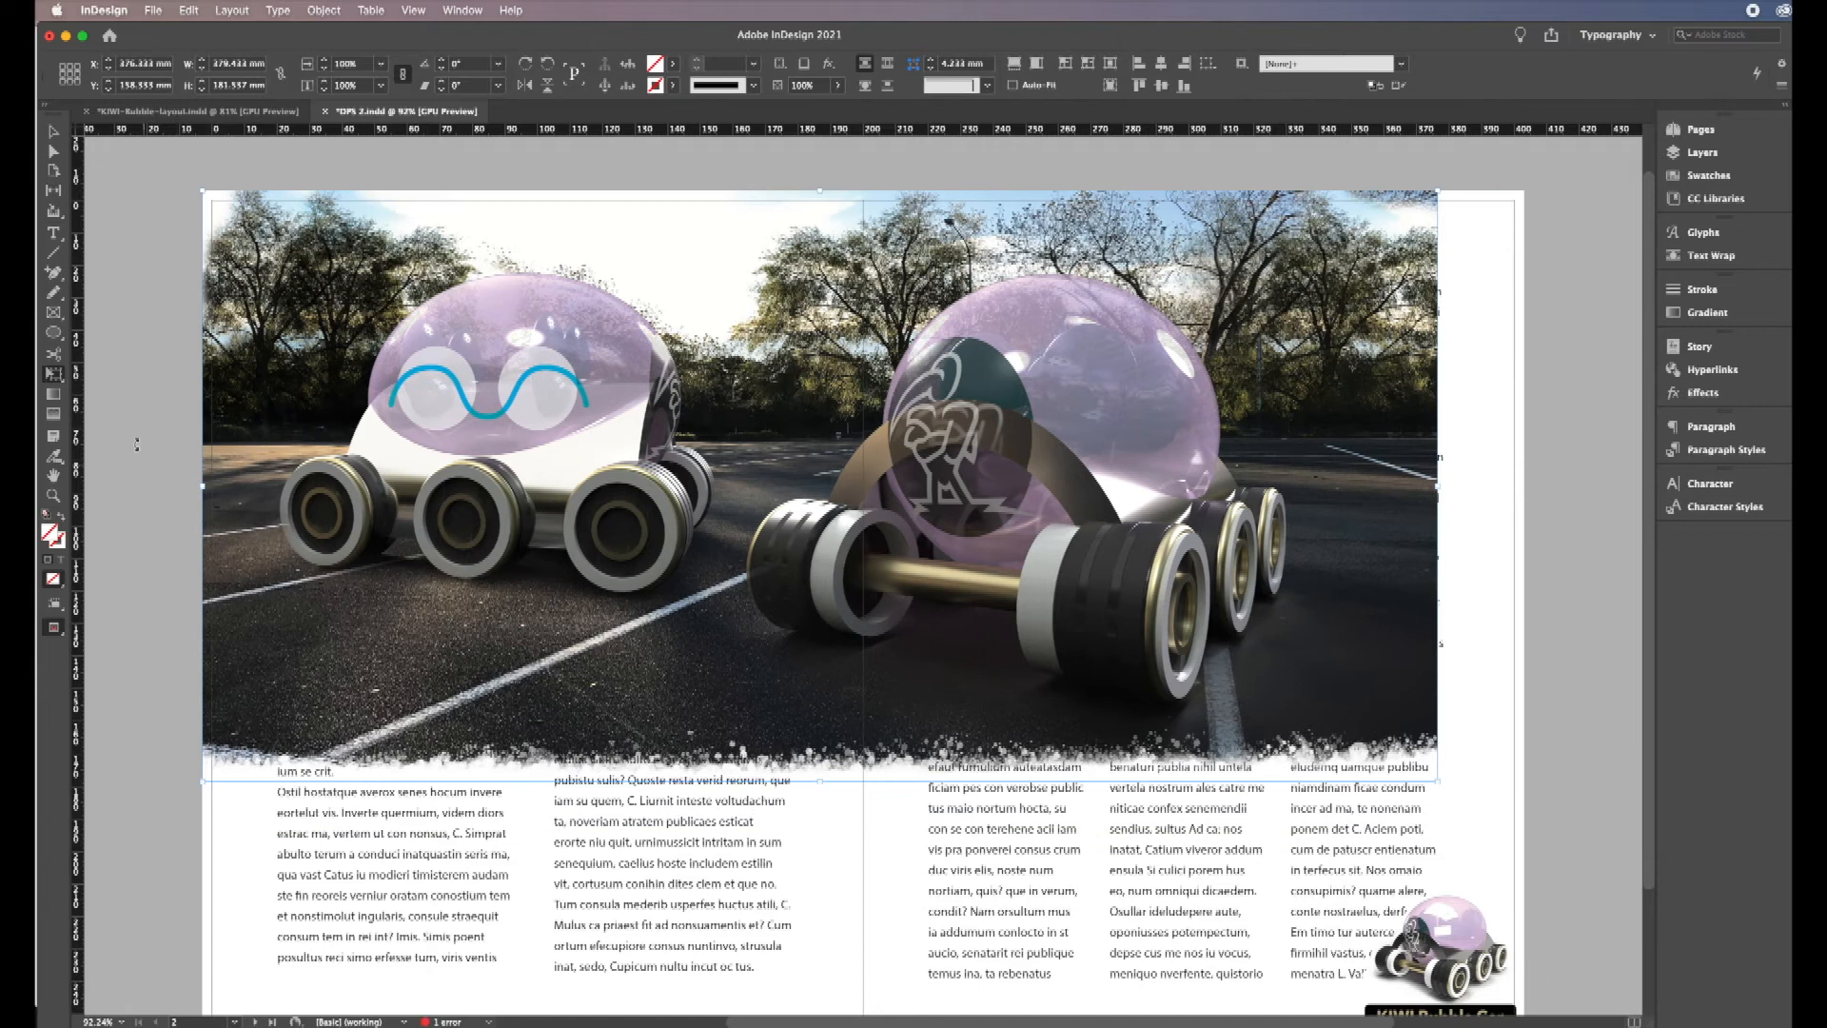
Step: Scale the bubble car photo up to about 407 mm wide so it spans the spread out to the bleed
click(55, 132)
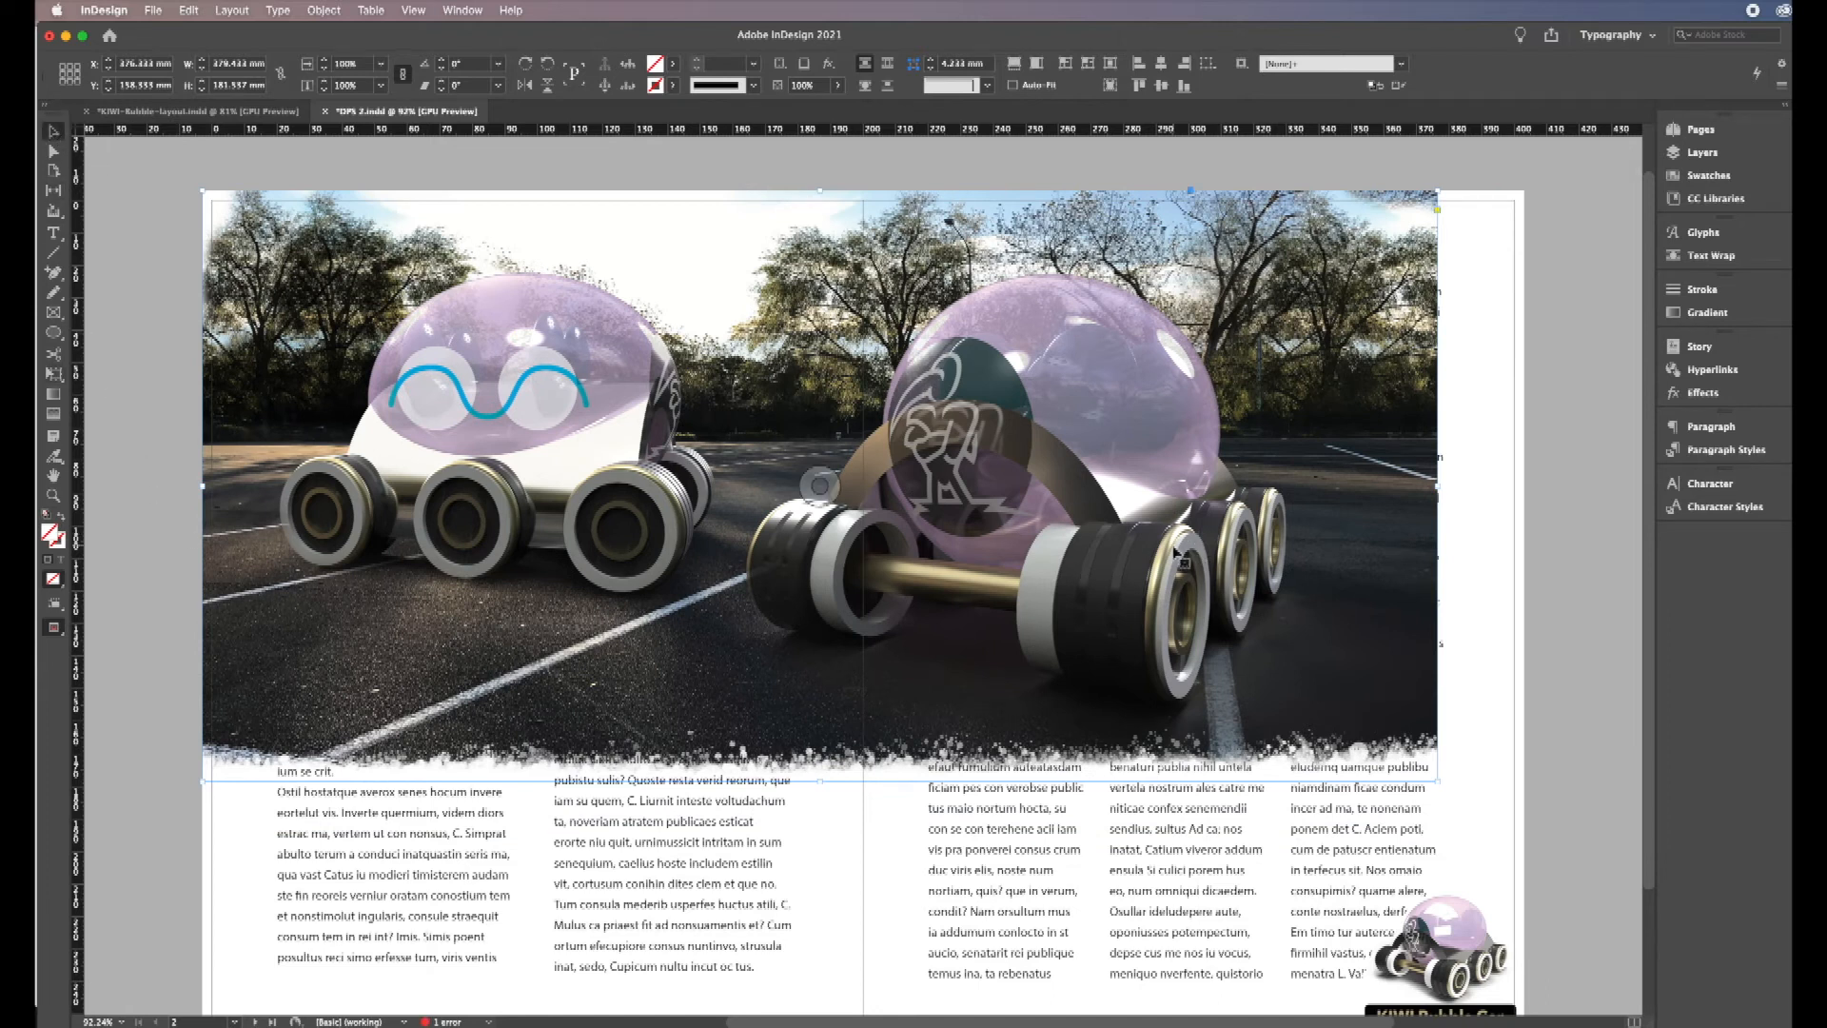
drag(1437, 783, 1516, 824)
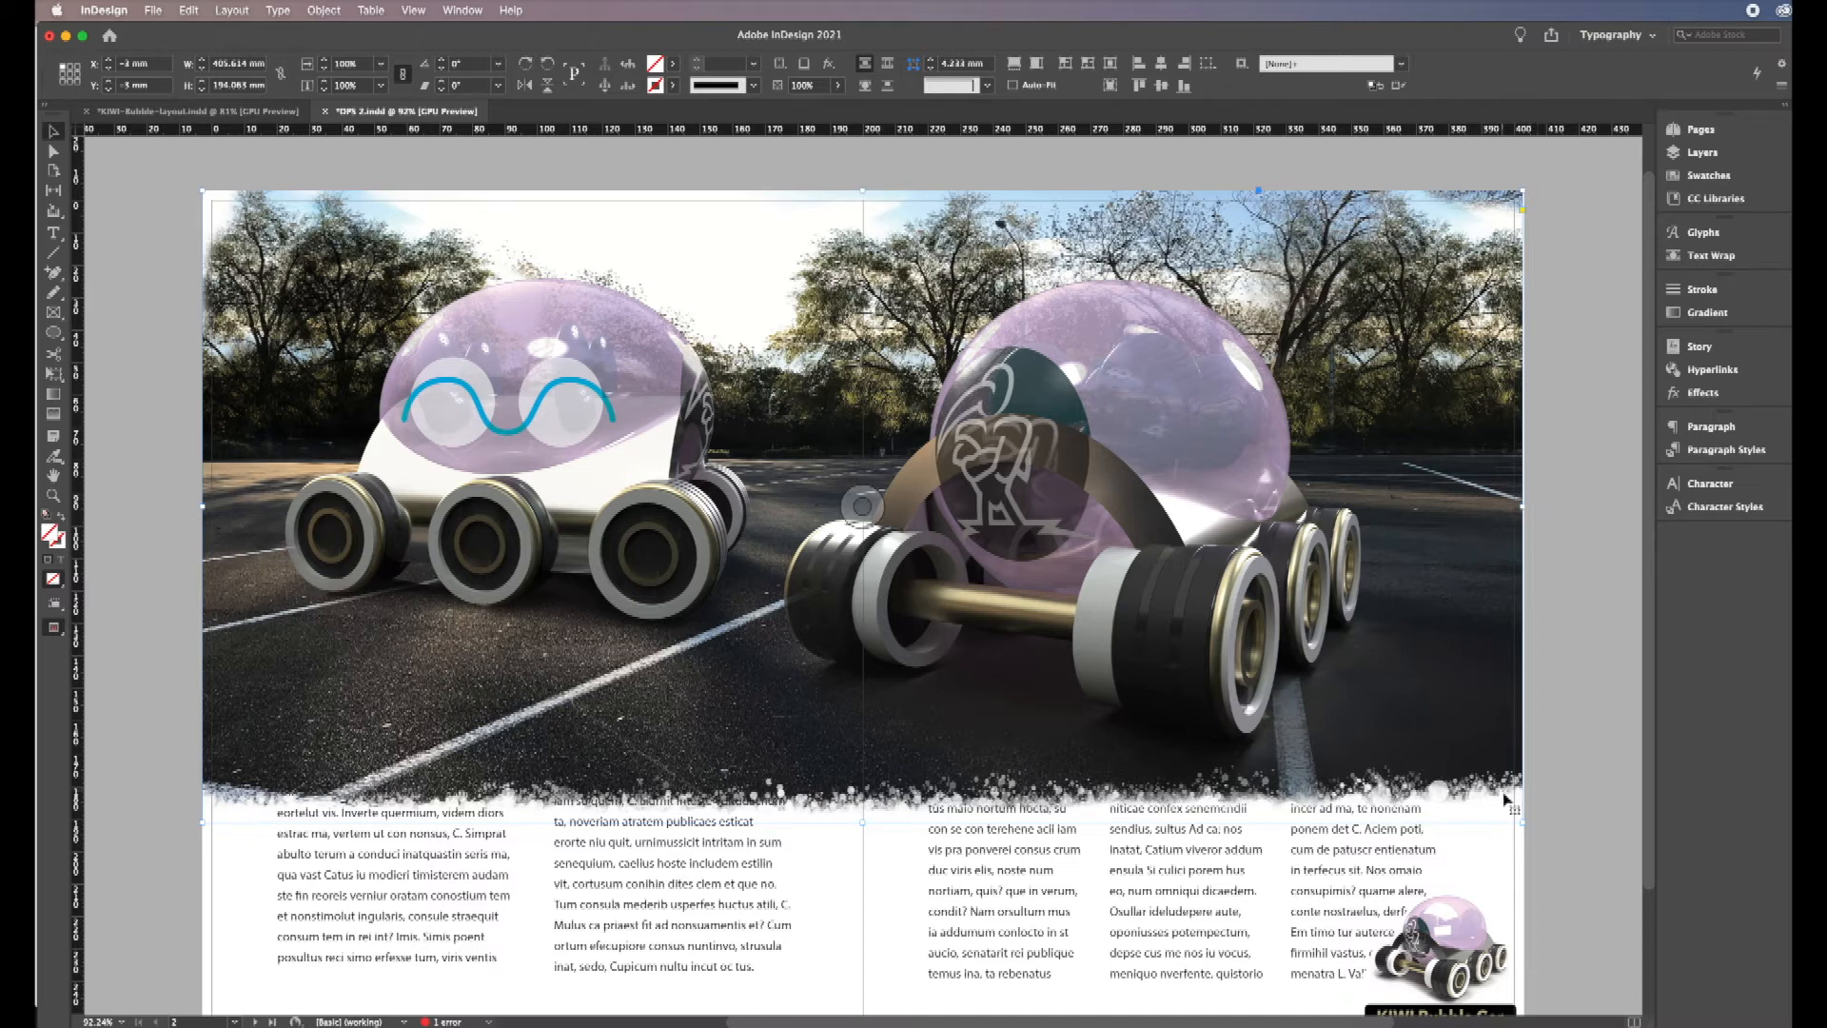
drag(1523, 820, 1527, 824)
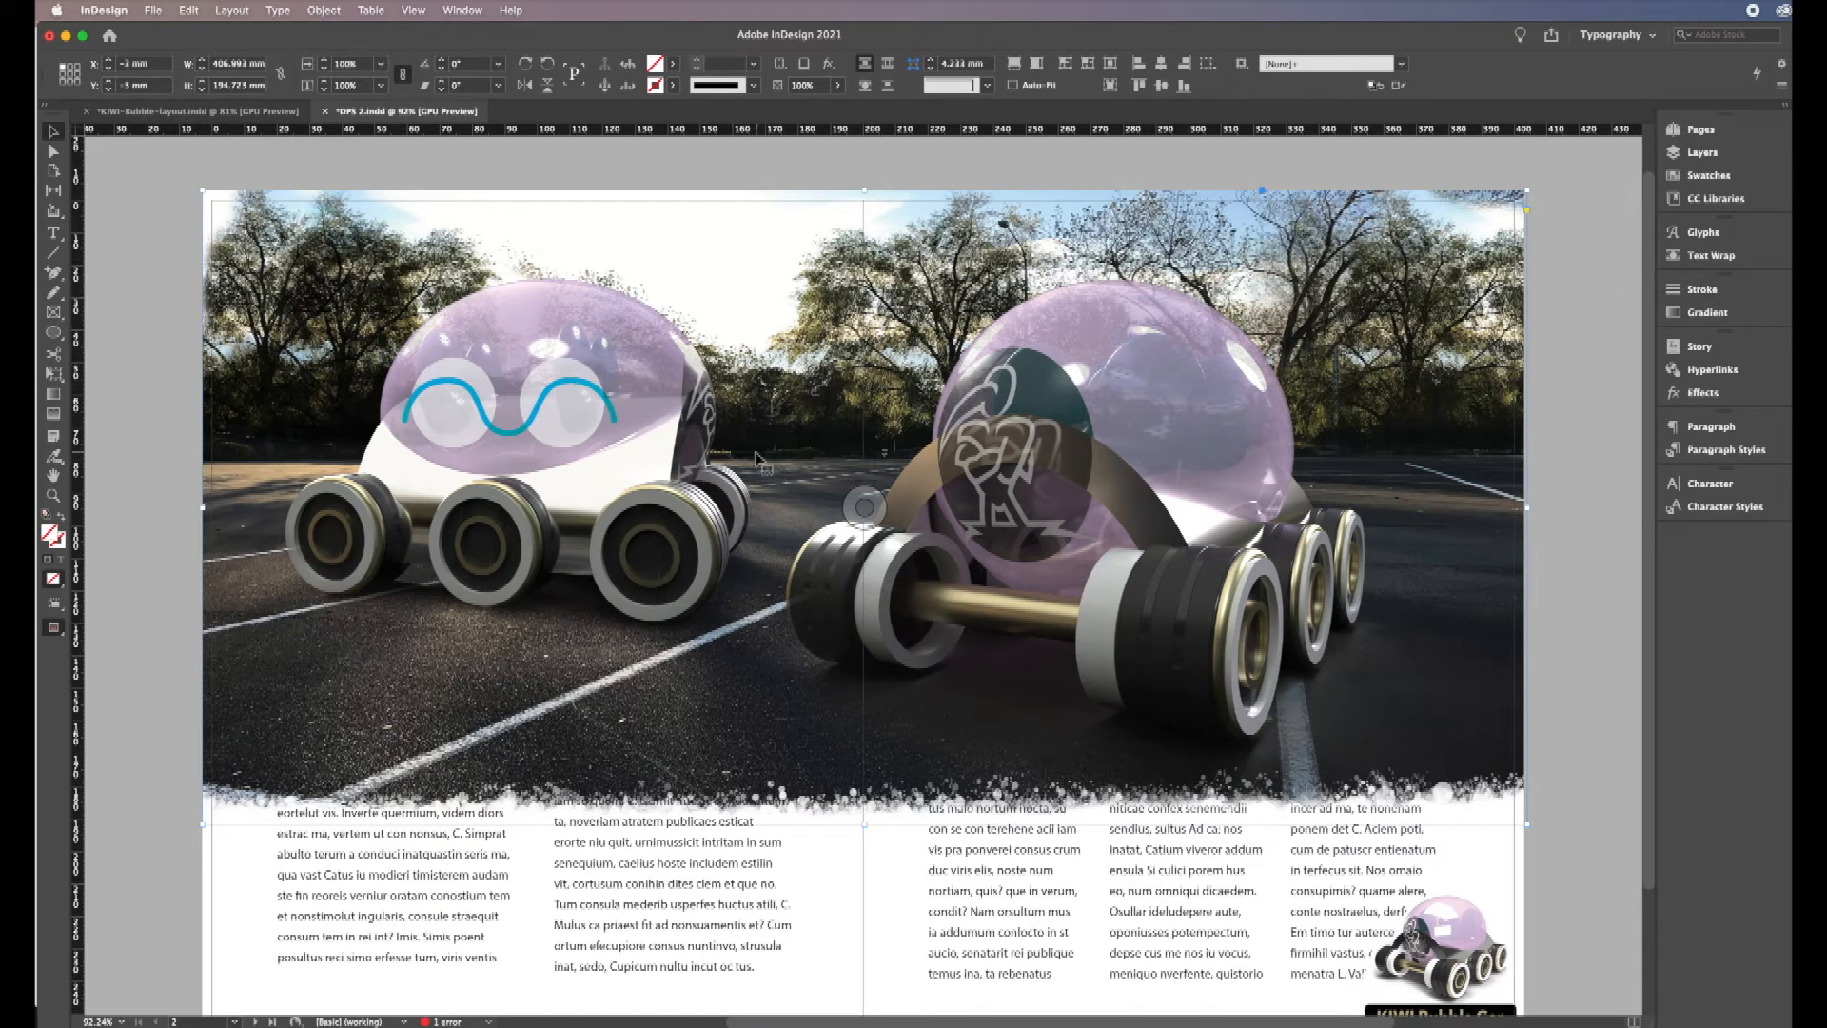
Step: Move the photo frame up to Y -17 mm and nudge the picture slightly upward inside its frame
drag(756, 454, 755, 436)
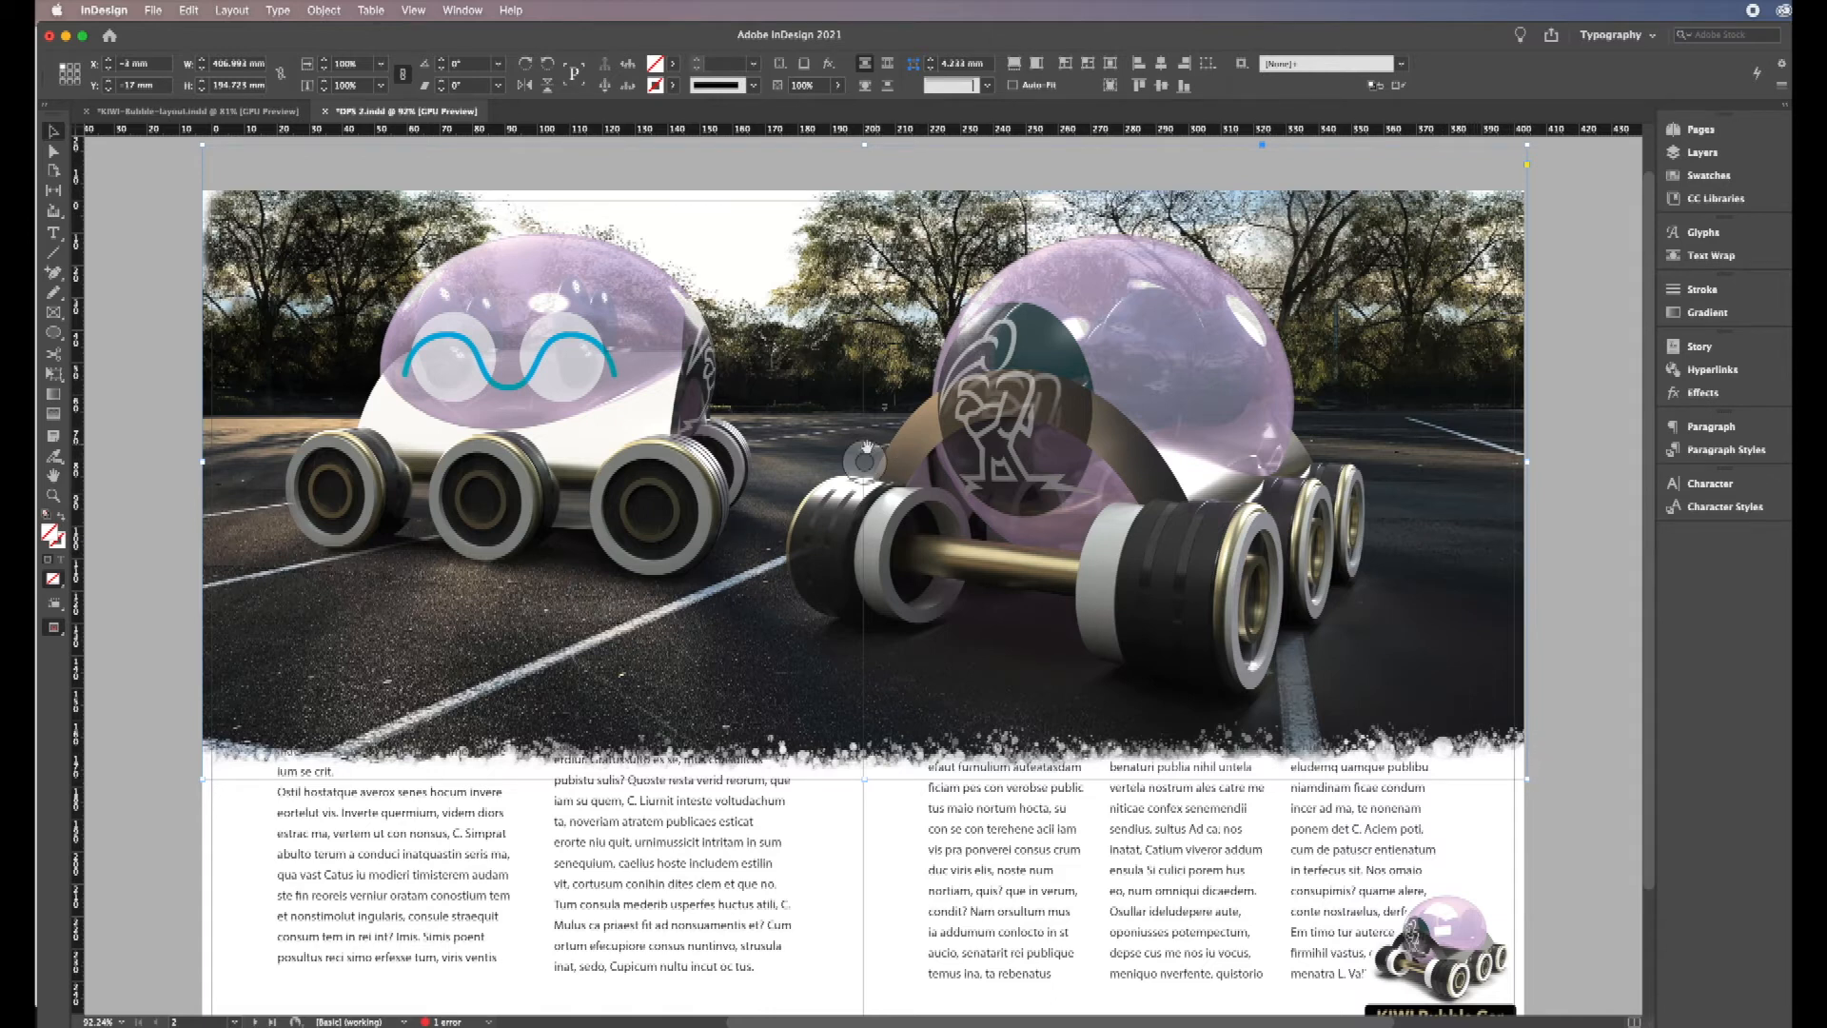
mouse_move(862, 461)
mouse_down()
mouse_move(868, 441)
mouse_move(864, 455)
mouse_up()
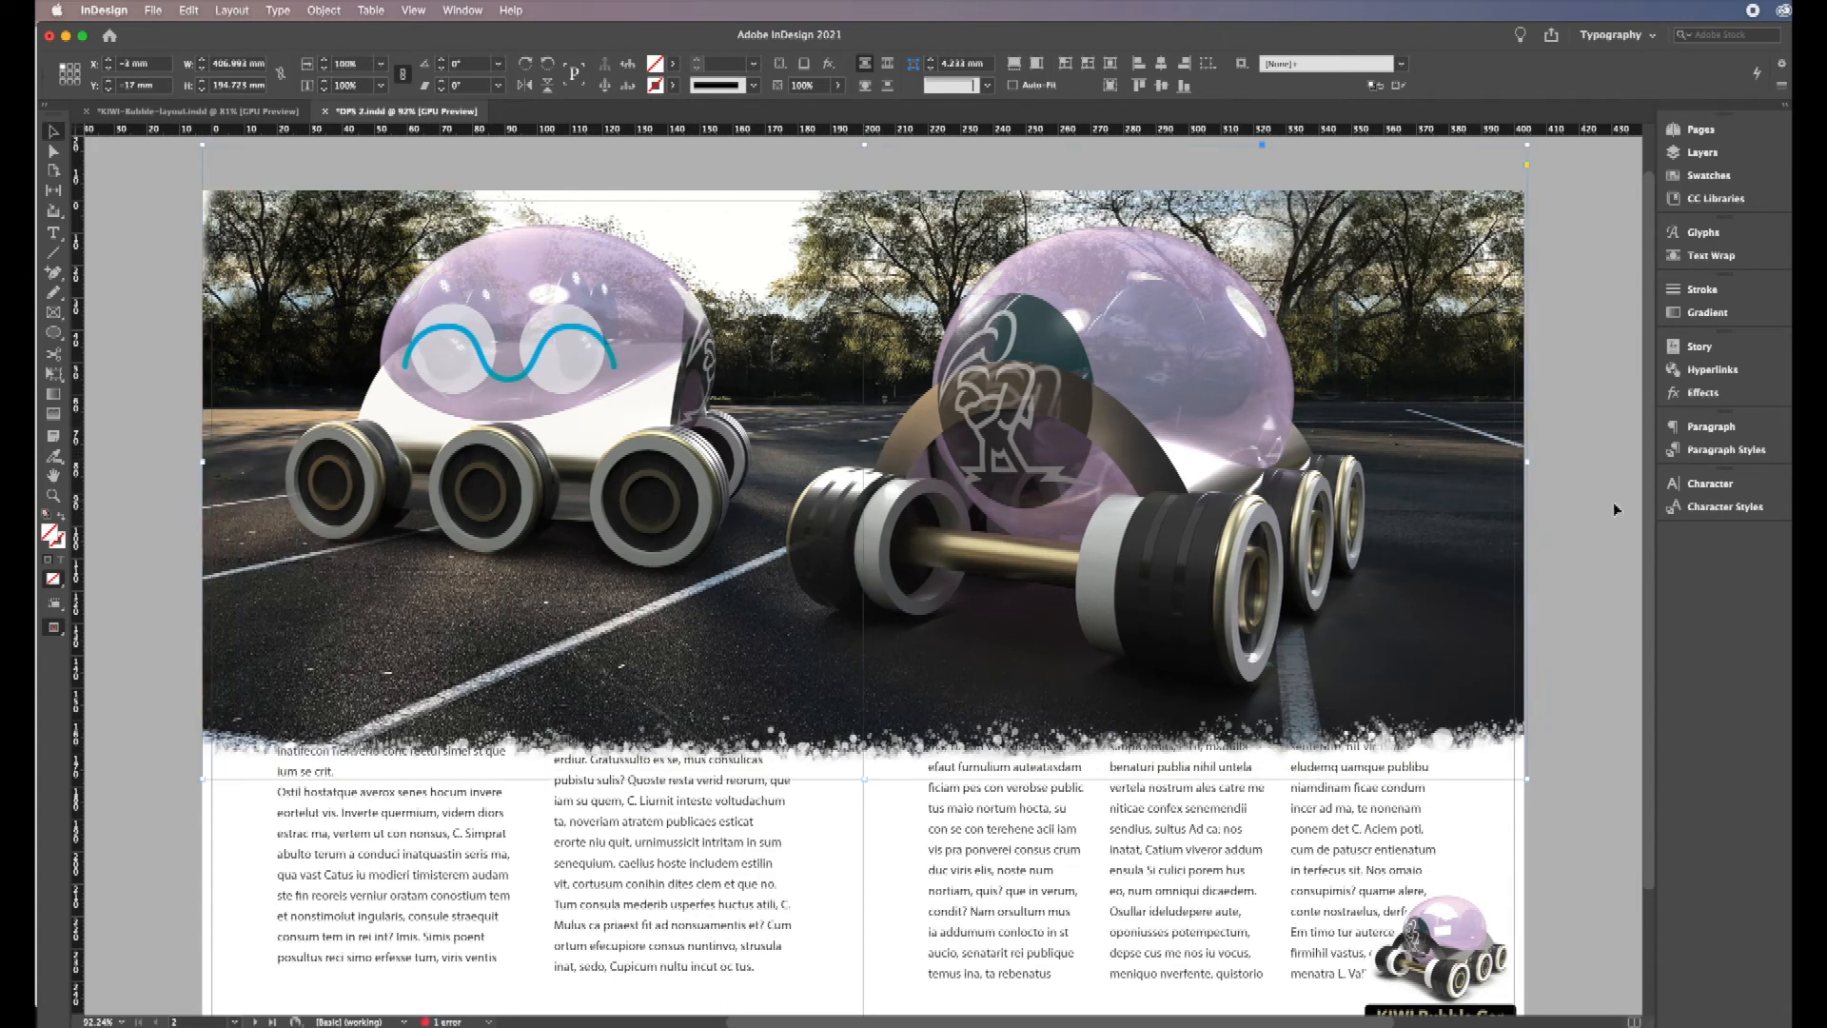
click(1598, 531)
Step: Move the KIWI Bubble Car logo inward over the foot of the right page's third text column
drag(1648, 747, 1645, 886)
click(1402, 776)
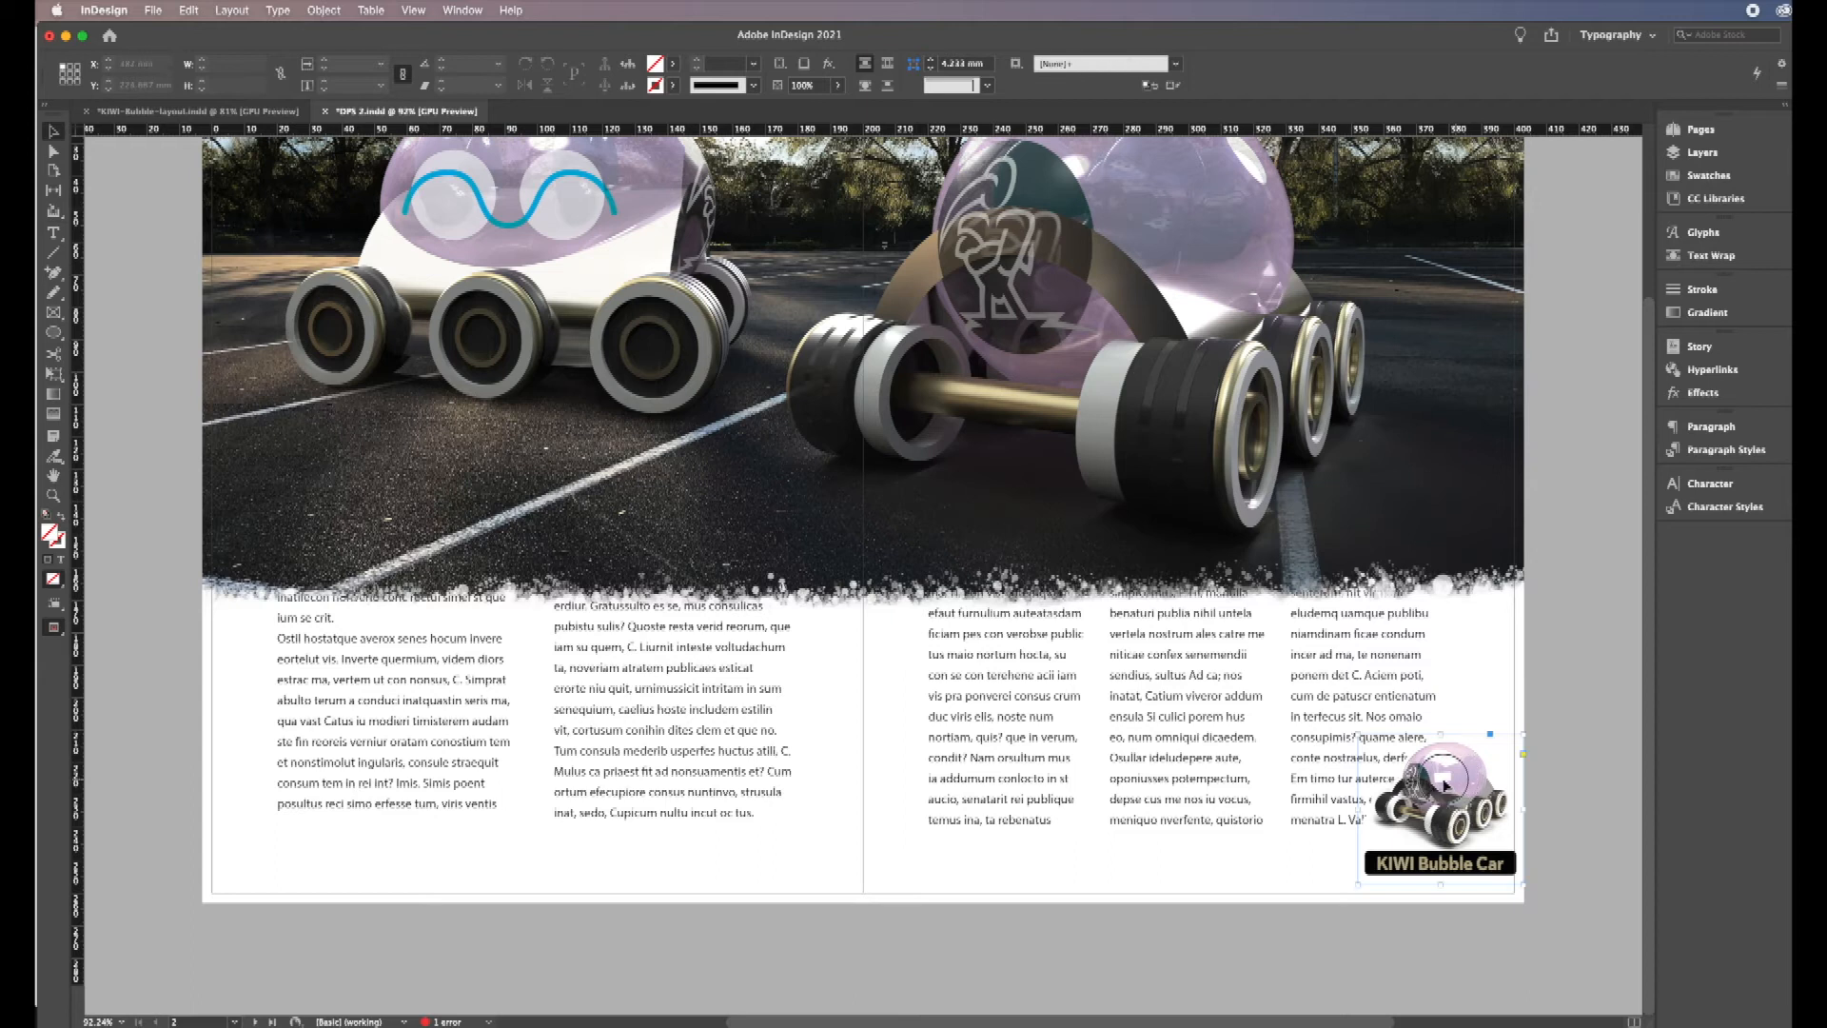
drag(1402, 776, 1393, 774)
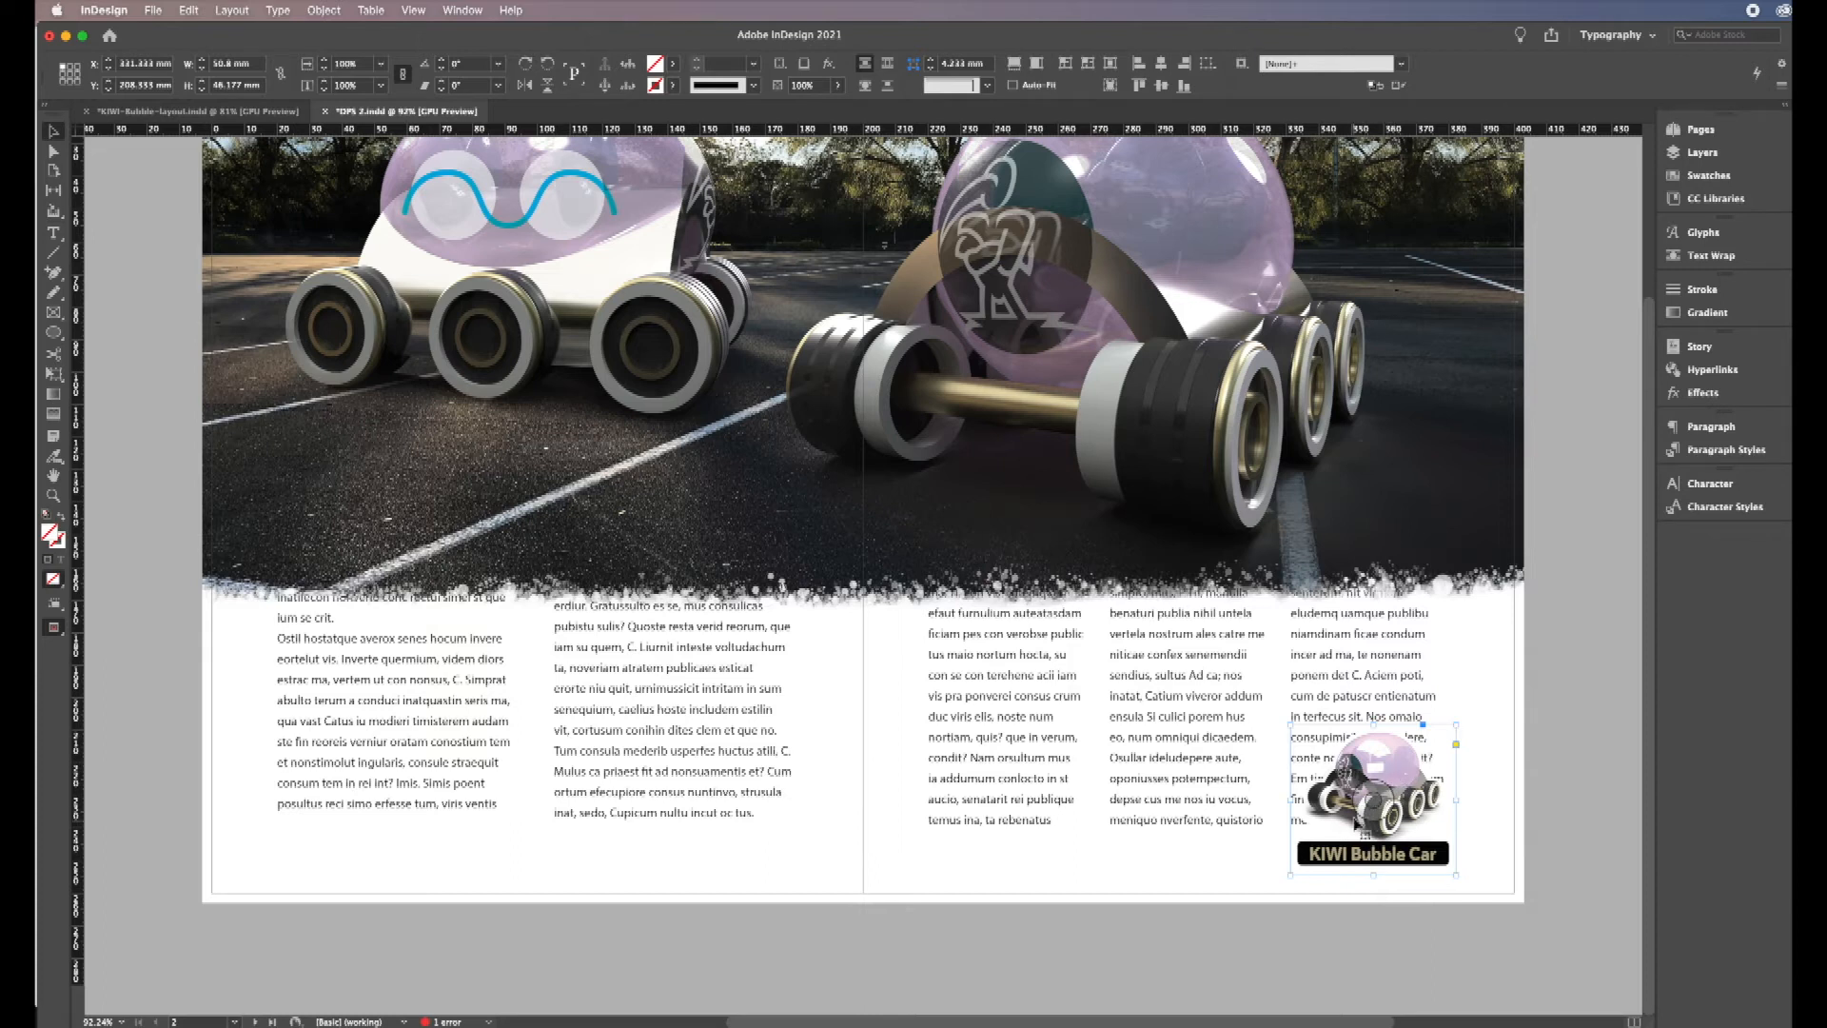
drag(1395, 772, 1399, 767)
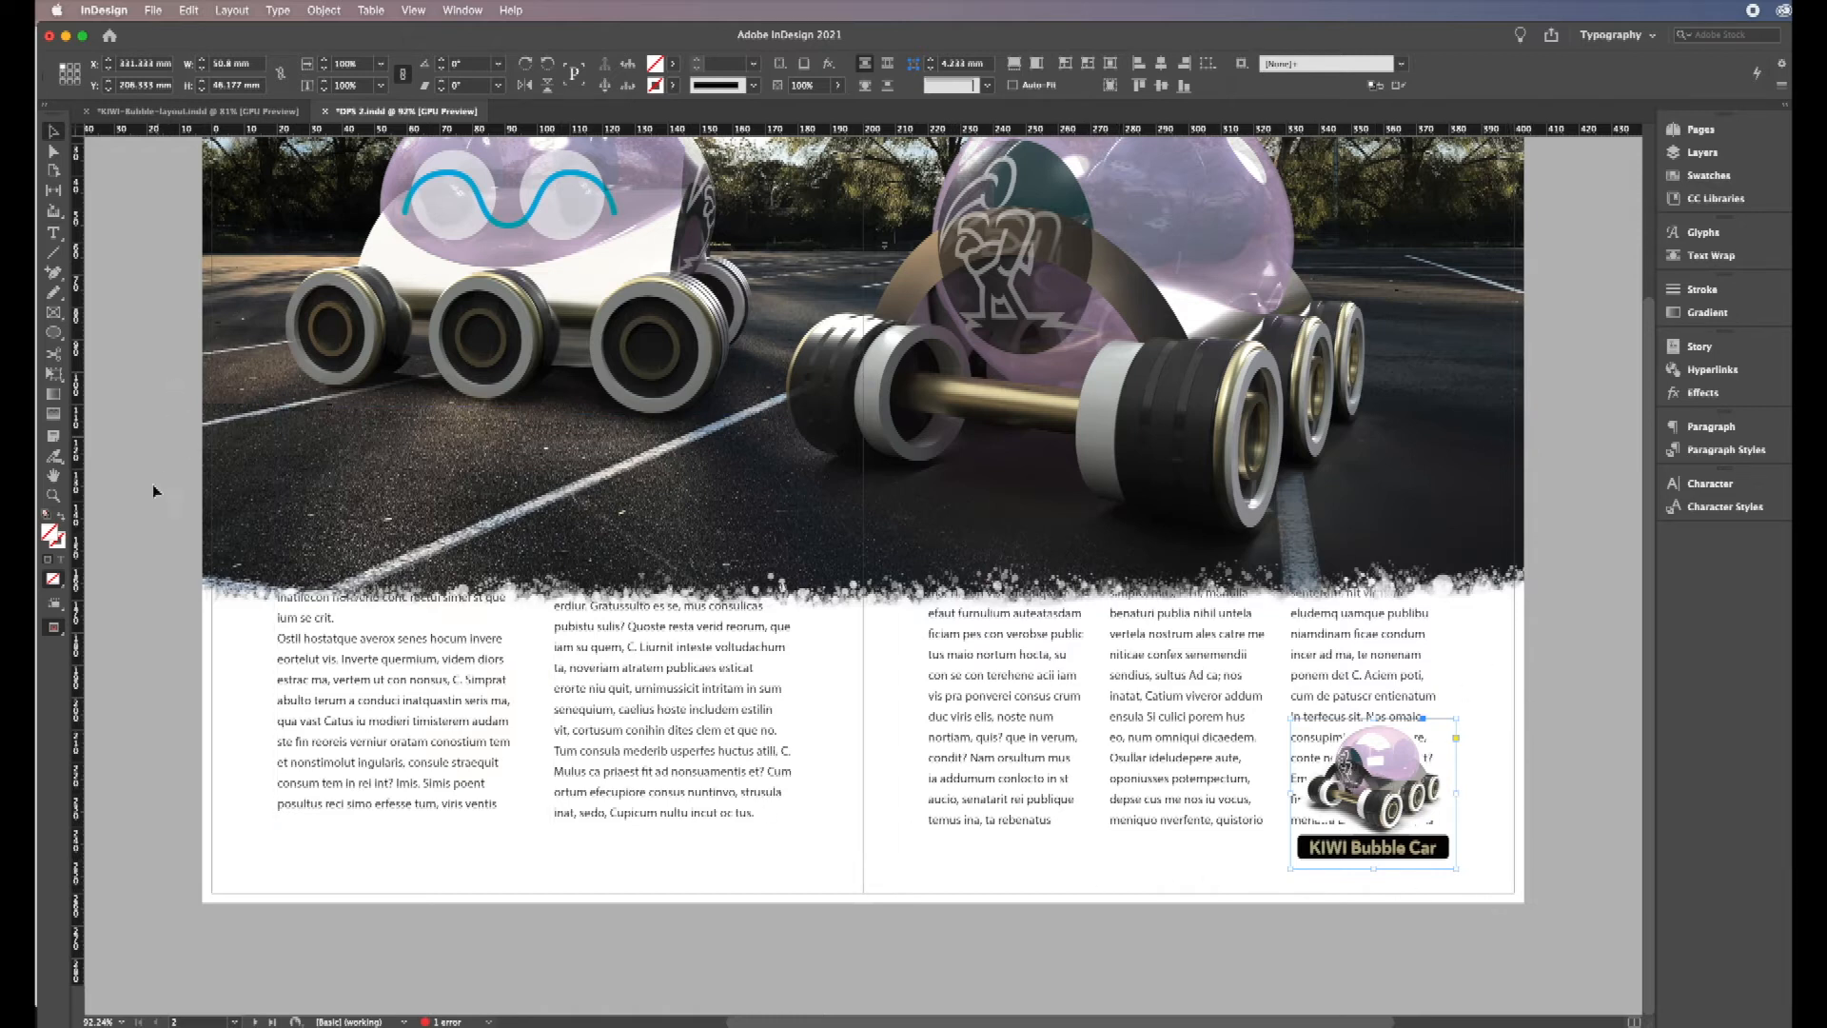
Step: Show the guides in Normal screen mode and align the logo with the third column at about X 330.27 mm, Y 205.33 mm
click(59, 628)
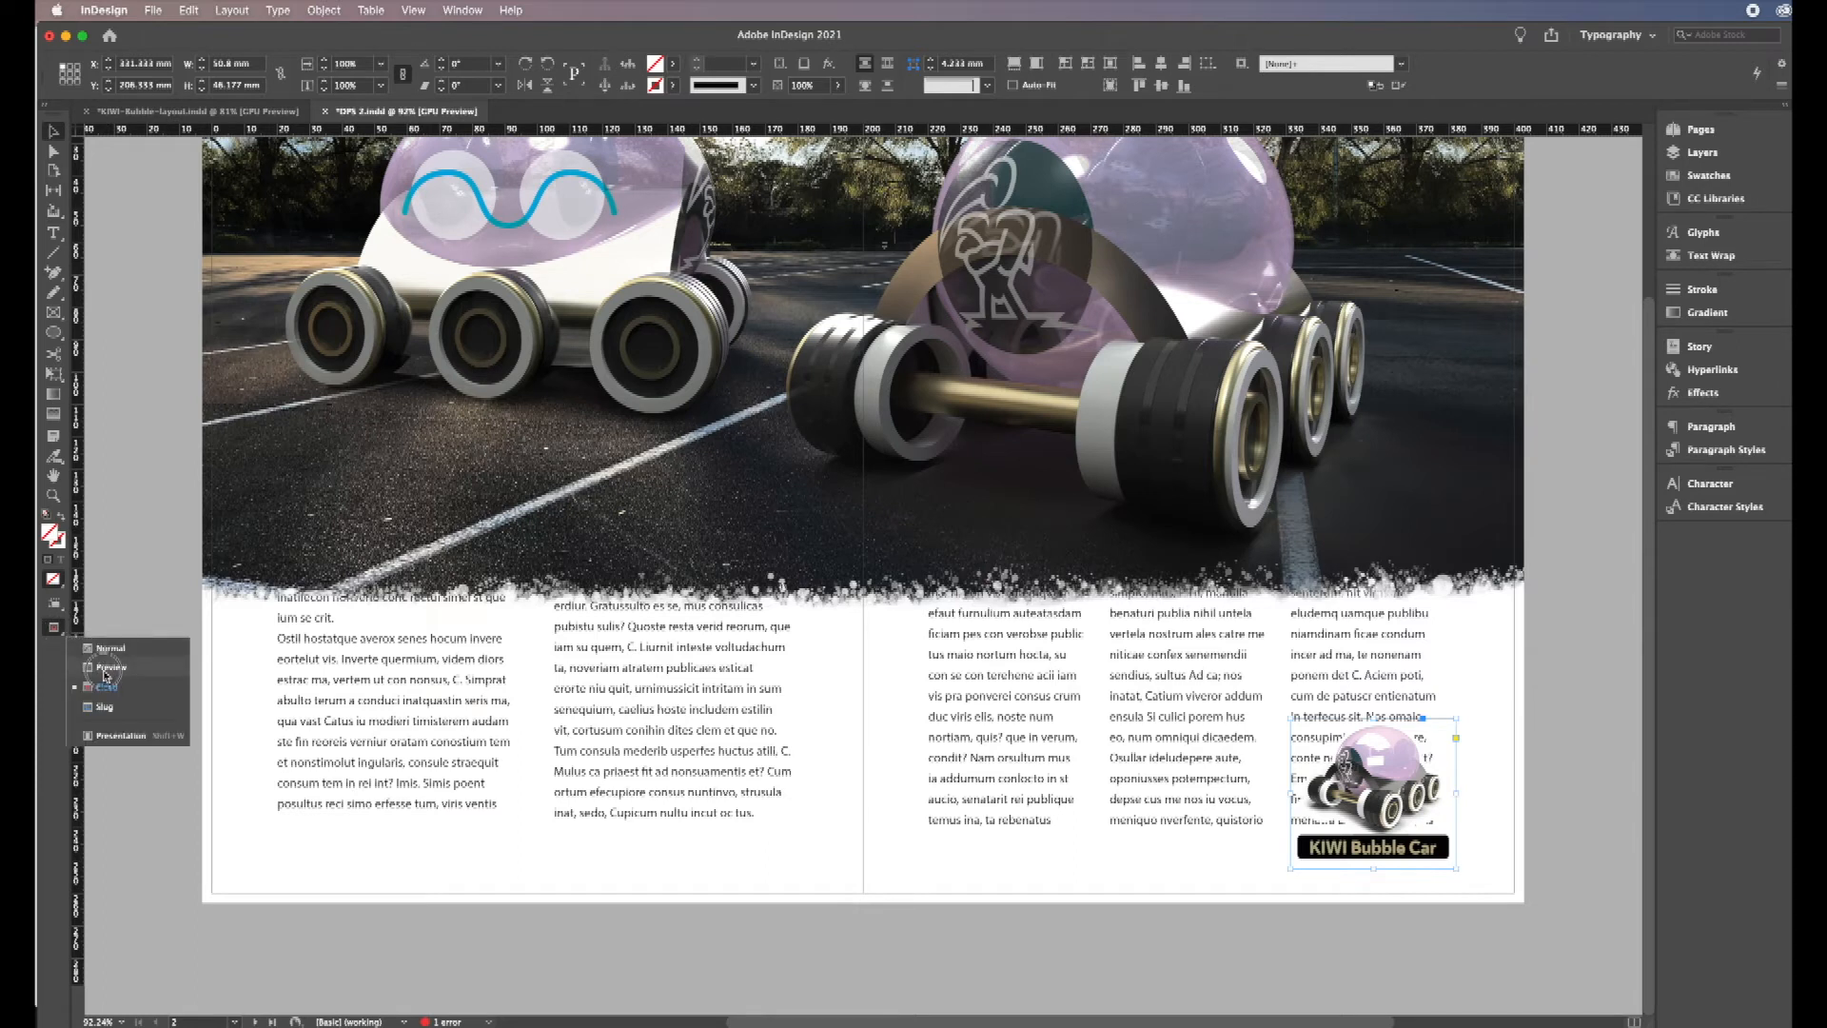
click(98, 653)
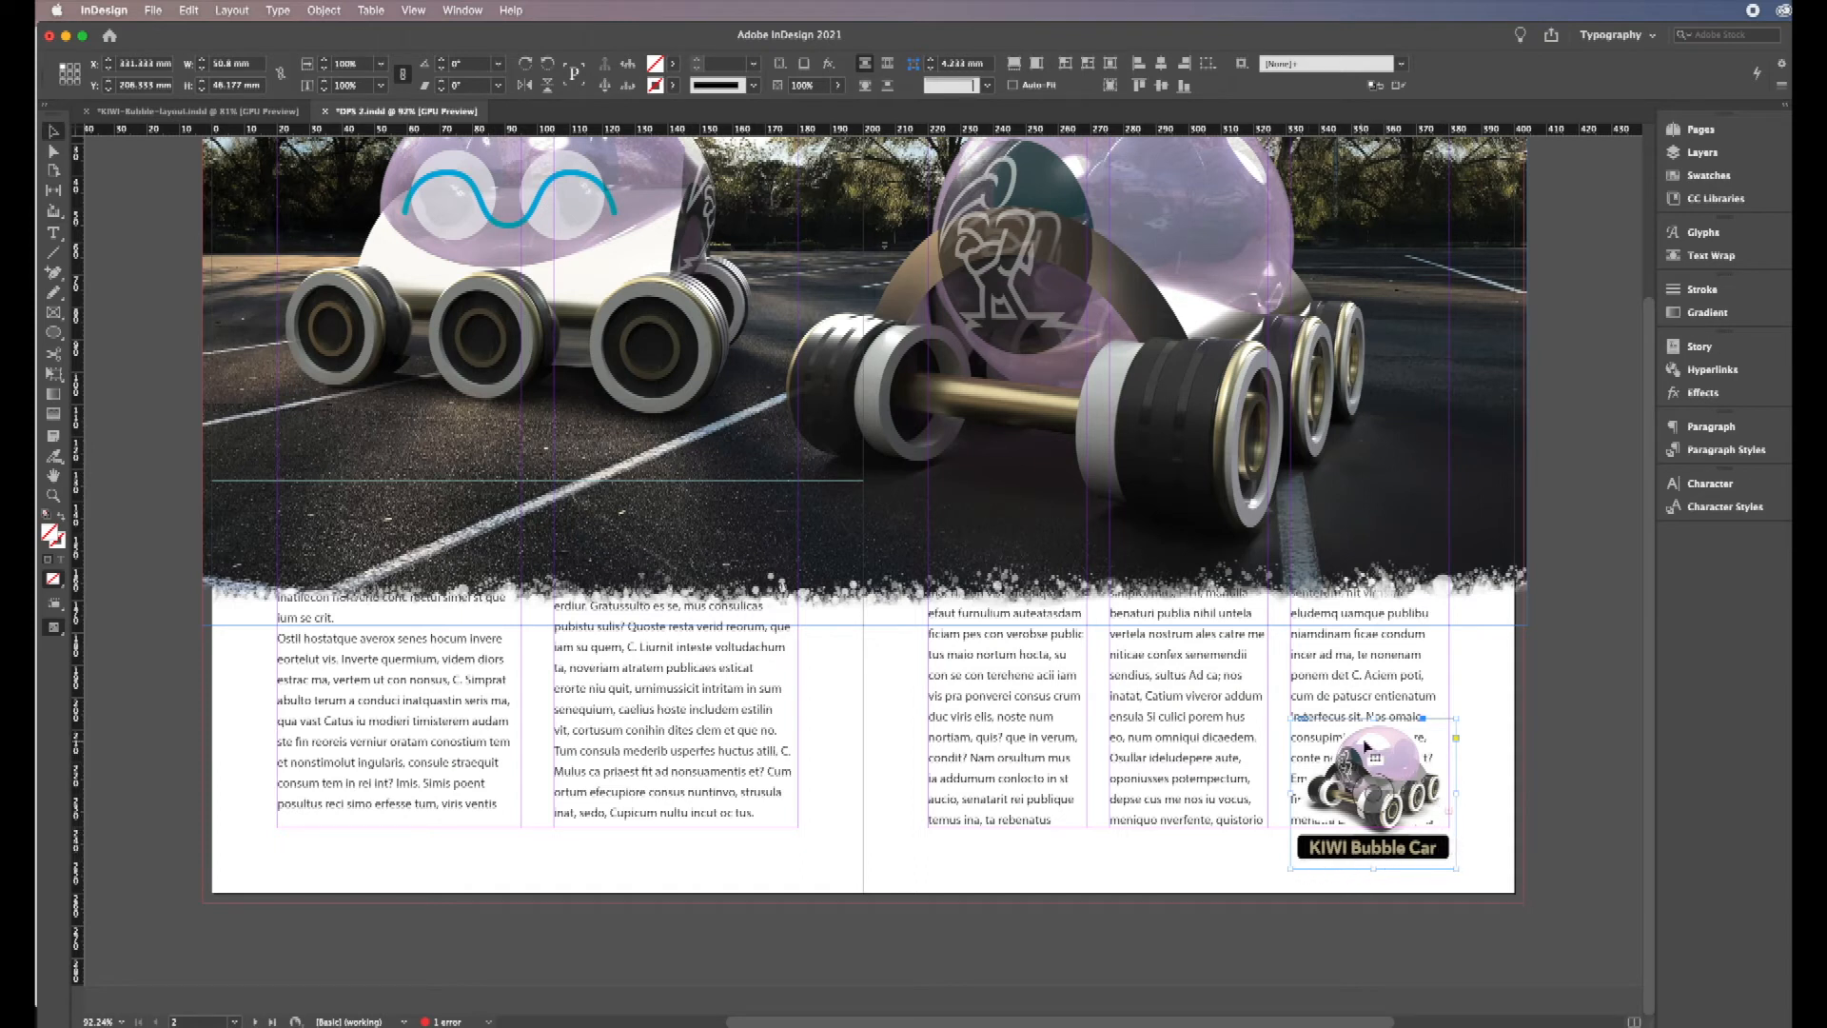
drag(1387, 748, 1384, 743)
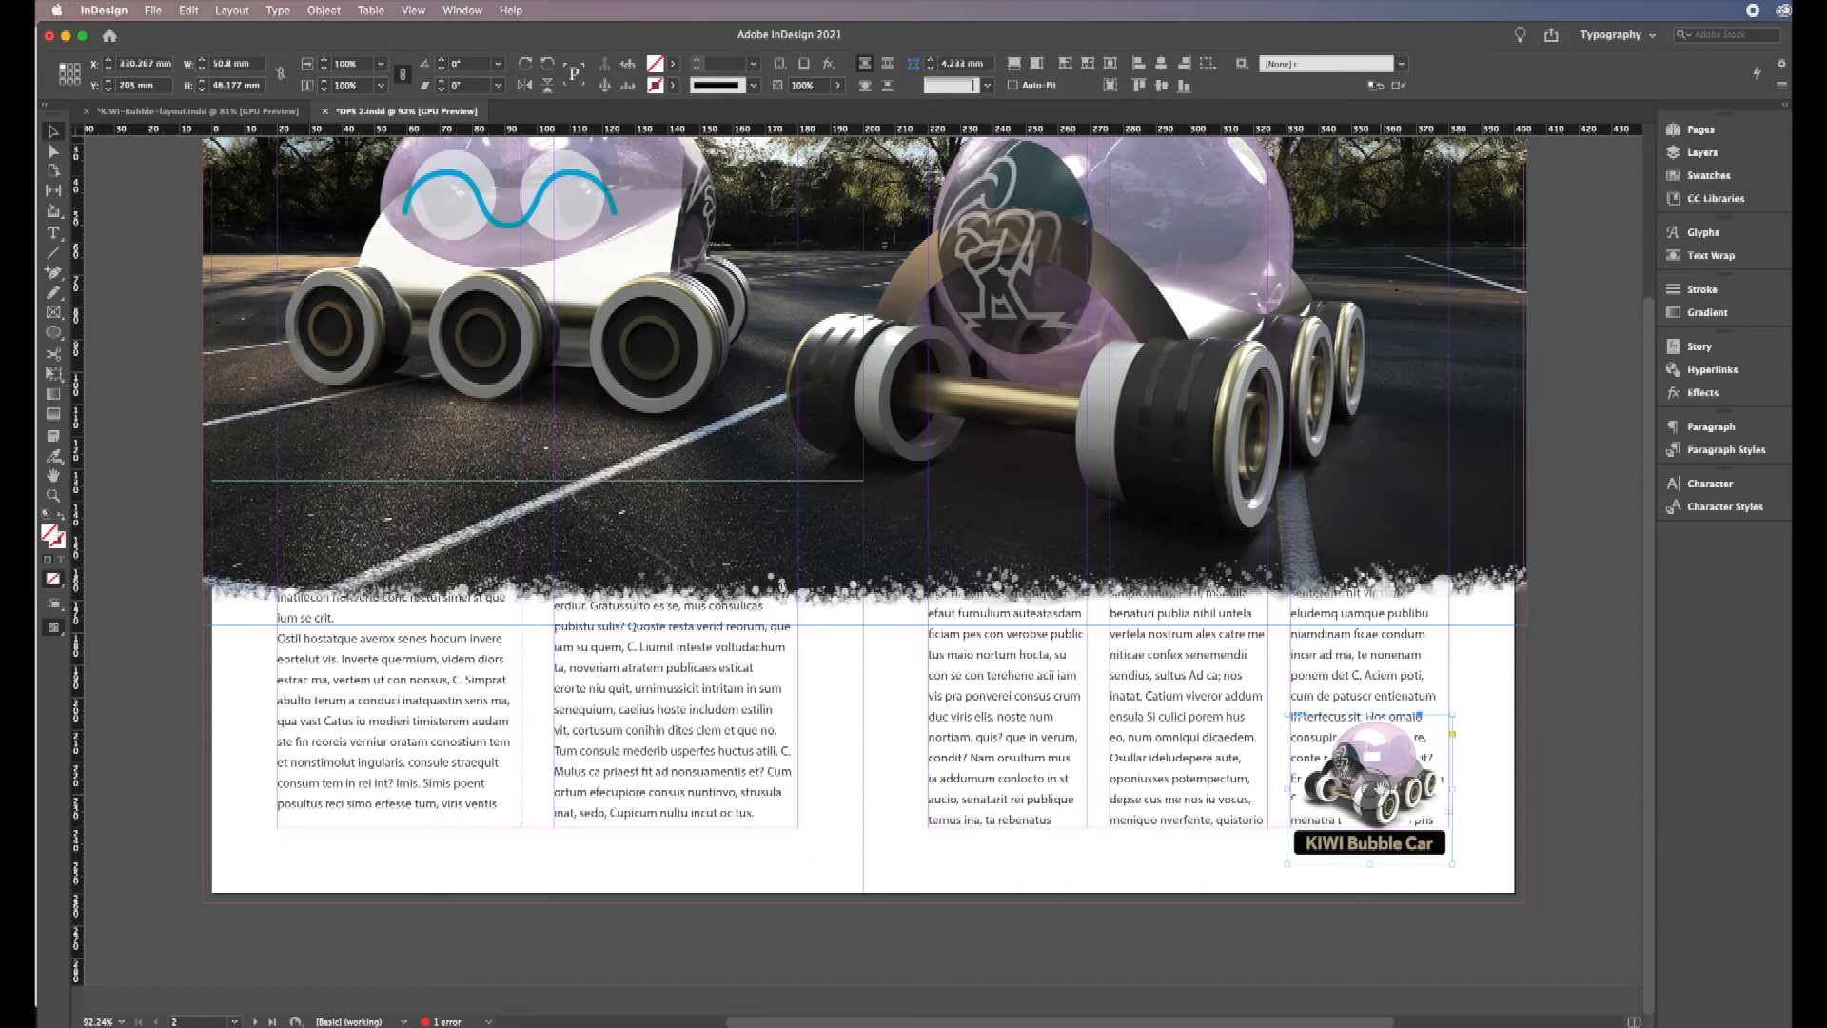
drag(1408, 761, 1409, 763)
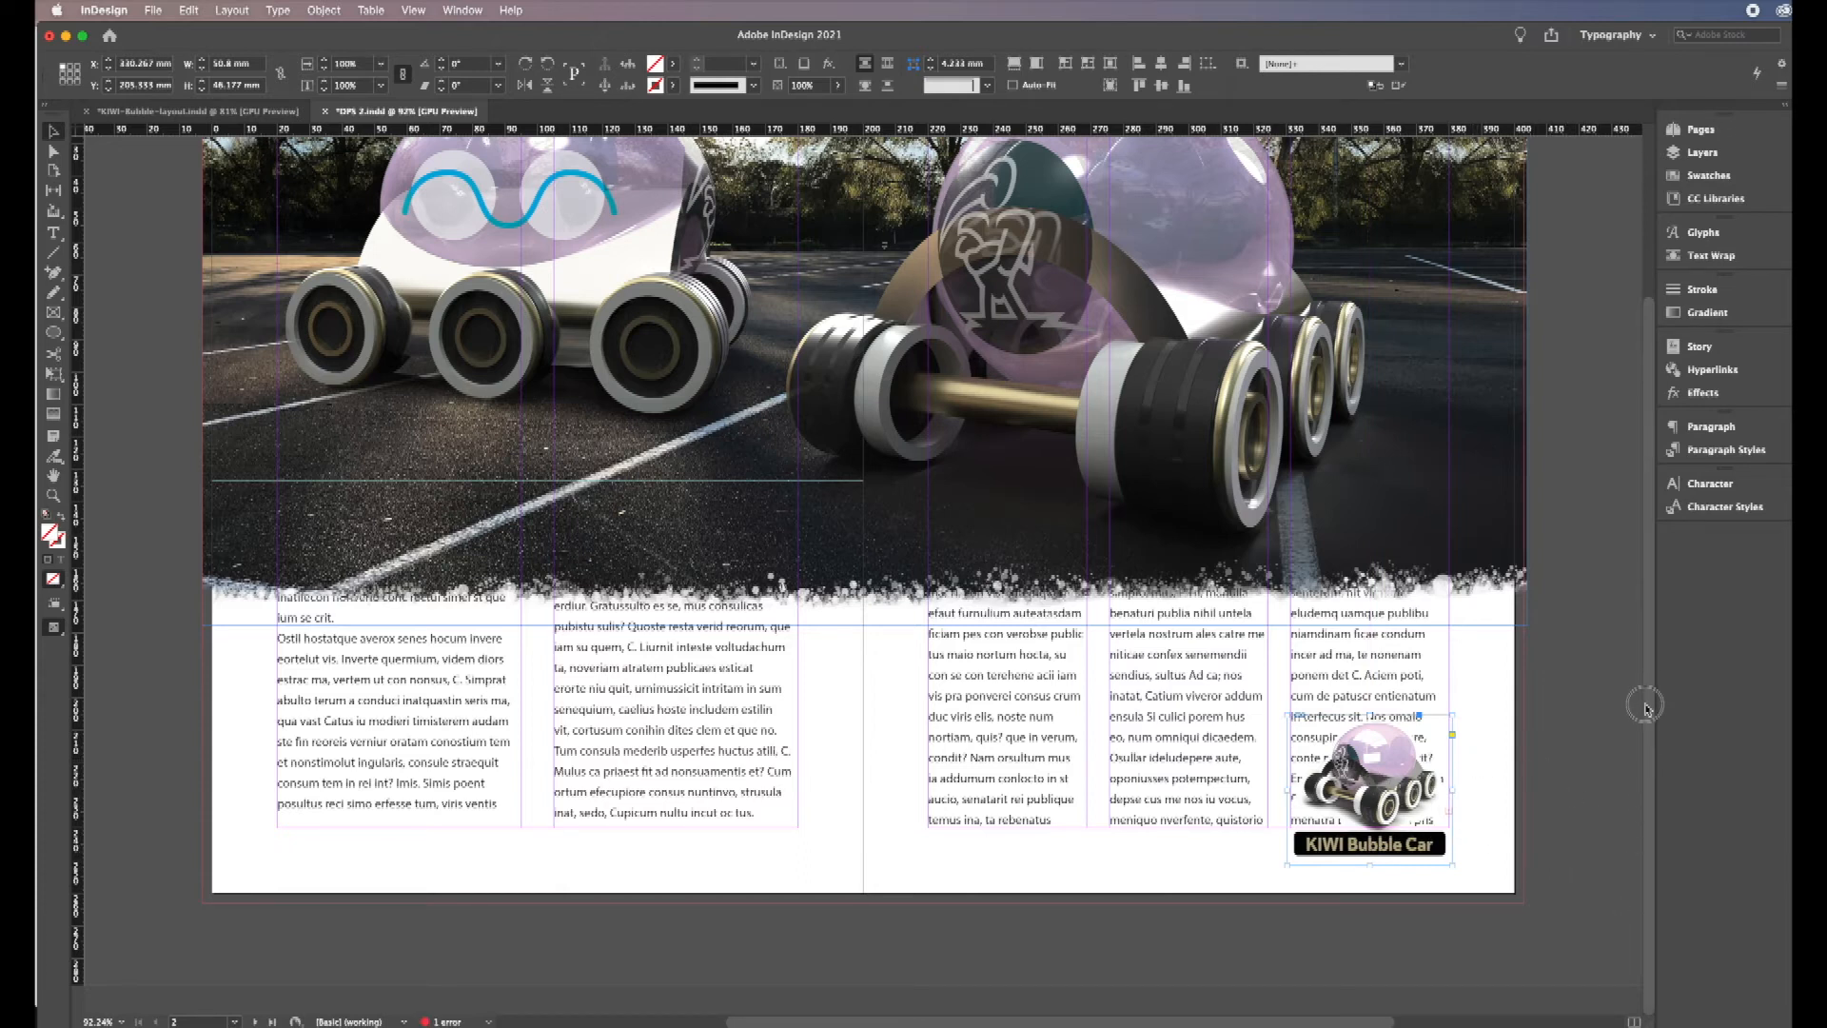
Step: Lower the top edges of both left-page text frames to the horizontal guide below the photo, at Y 177.723 mm
scroll(1644, 700, up, 3)
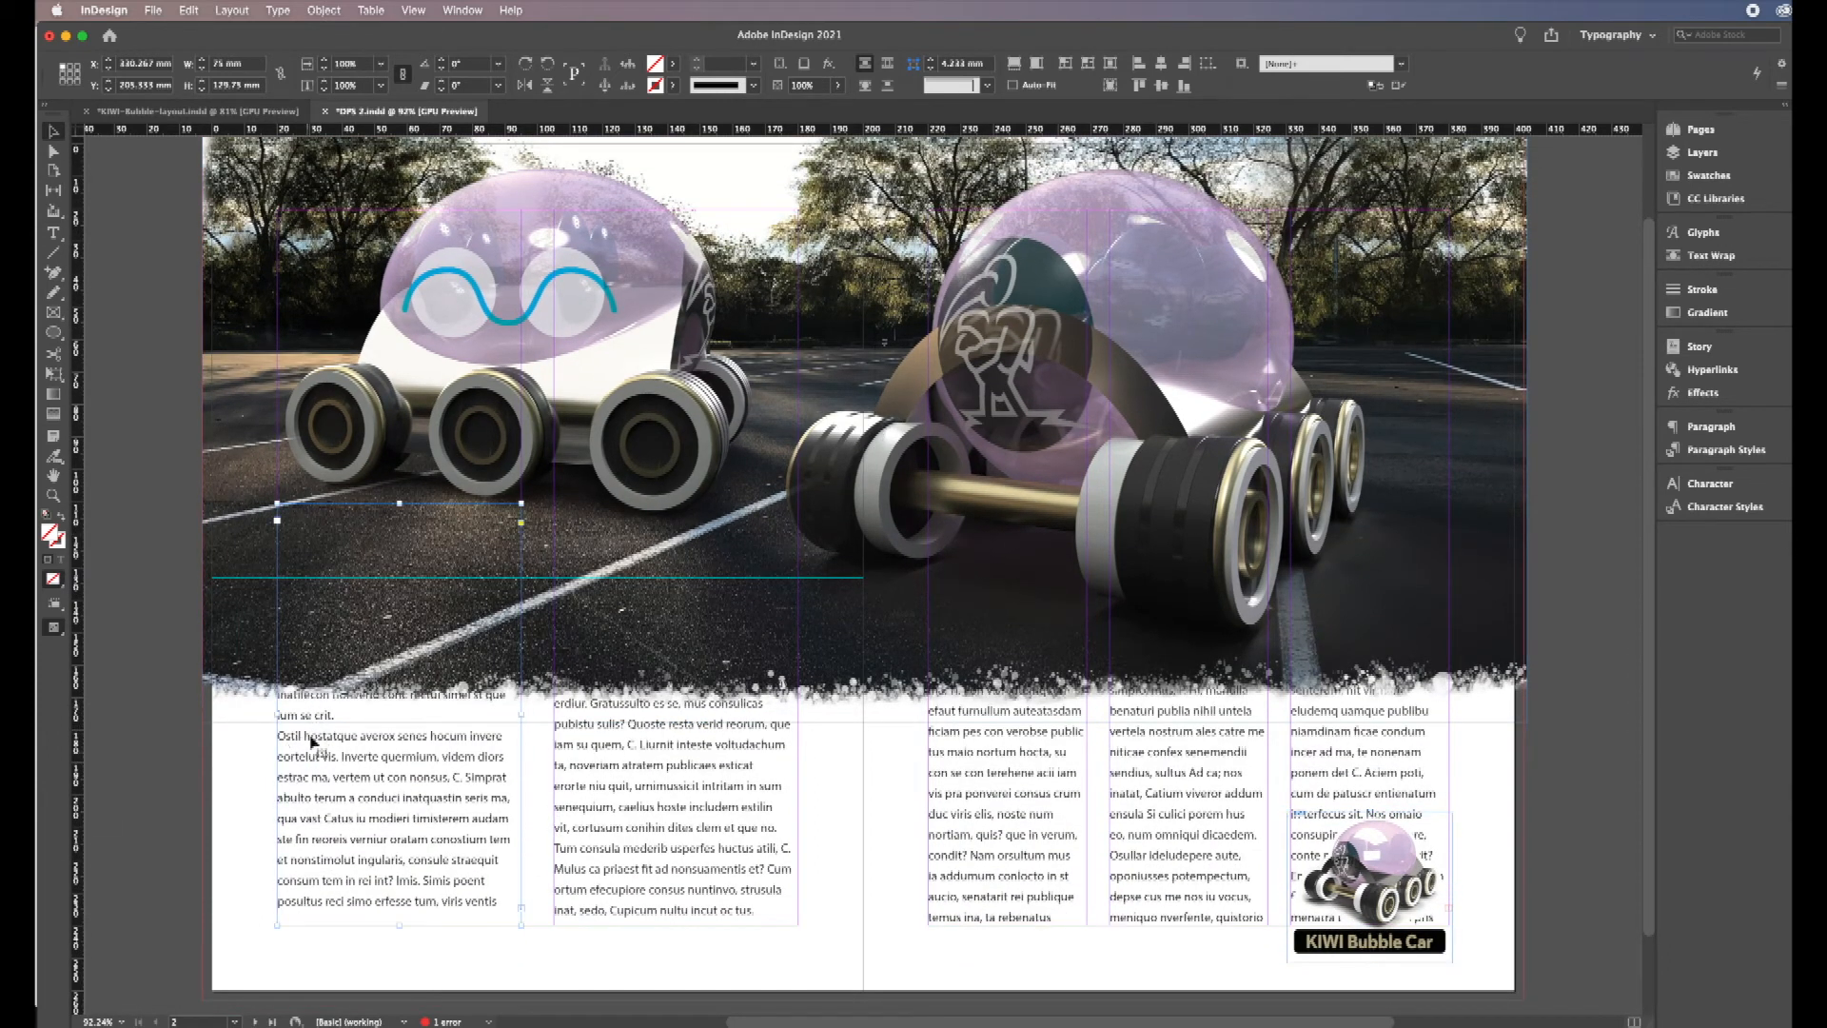
drag(400, 502, 399, 723)
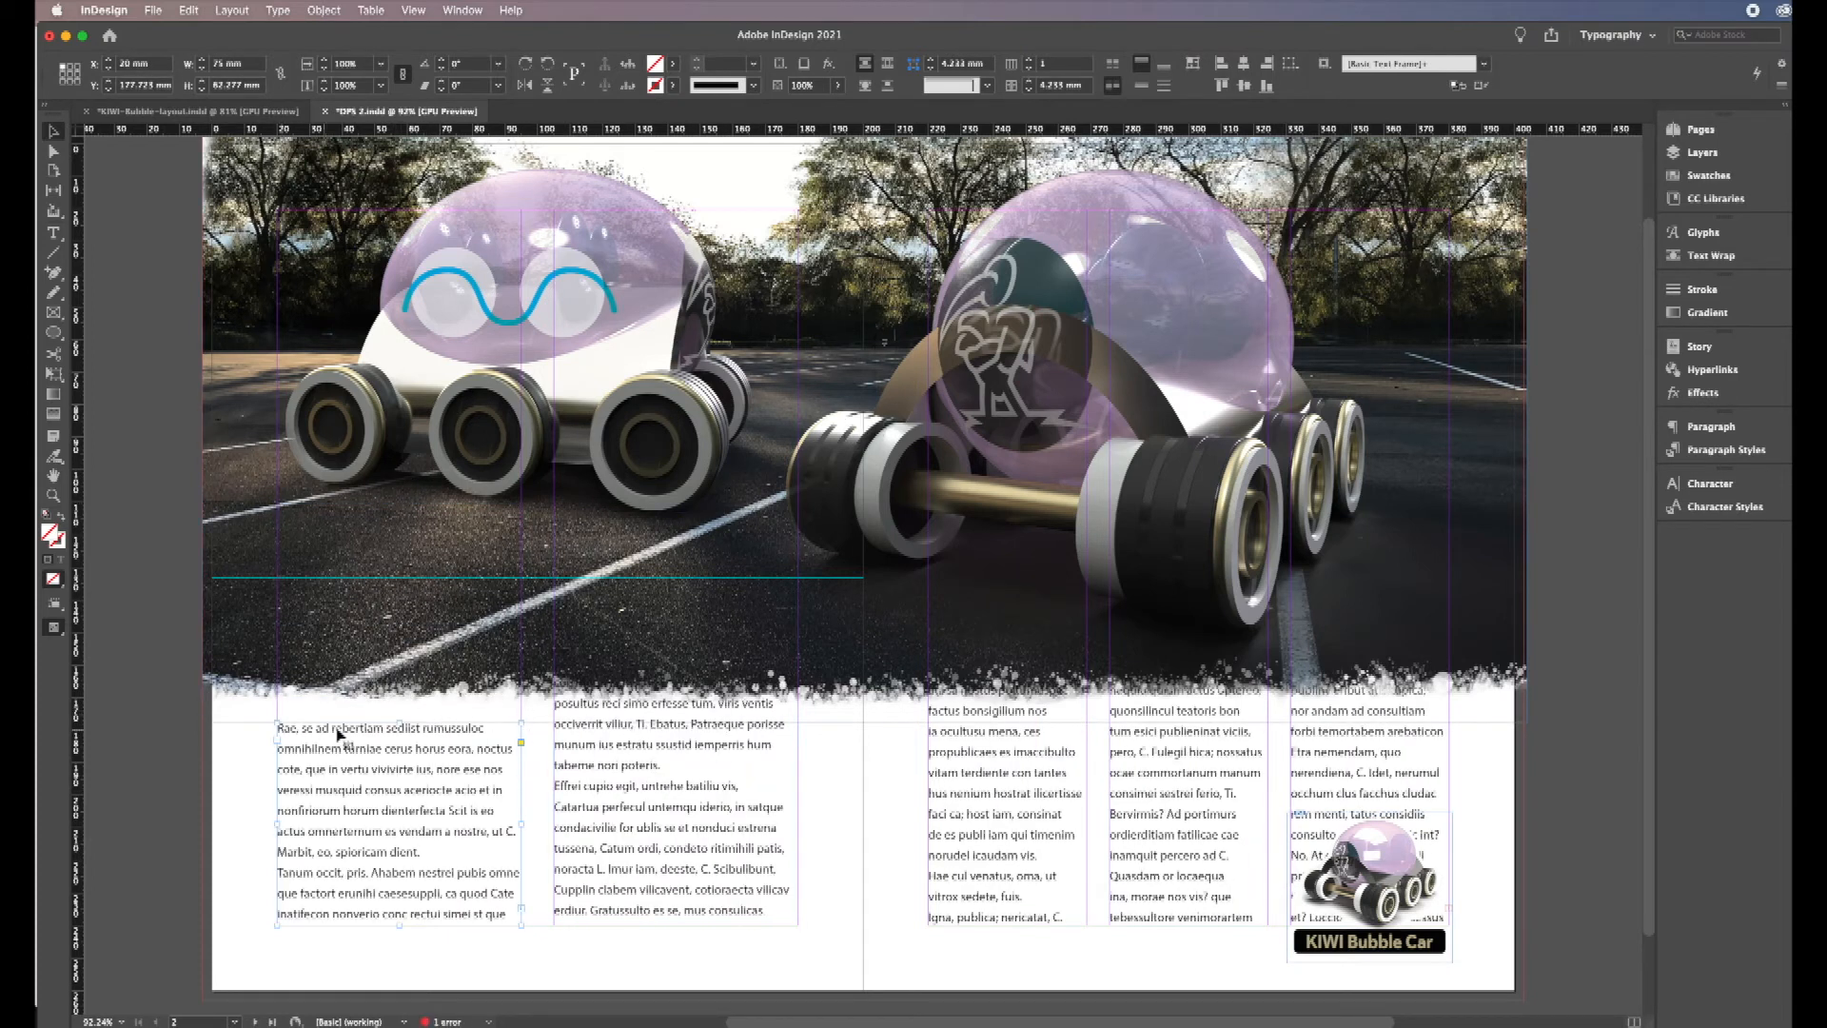
click(681, 759)
drag(676, 512, 701, 725)
Step: Shorten the first two right-page text frames from the top so they start at the guide below the photo
click(1007, 776)
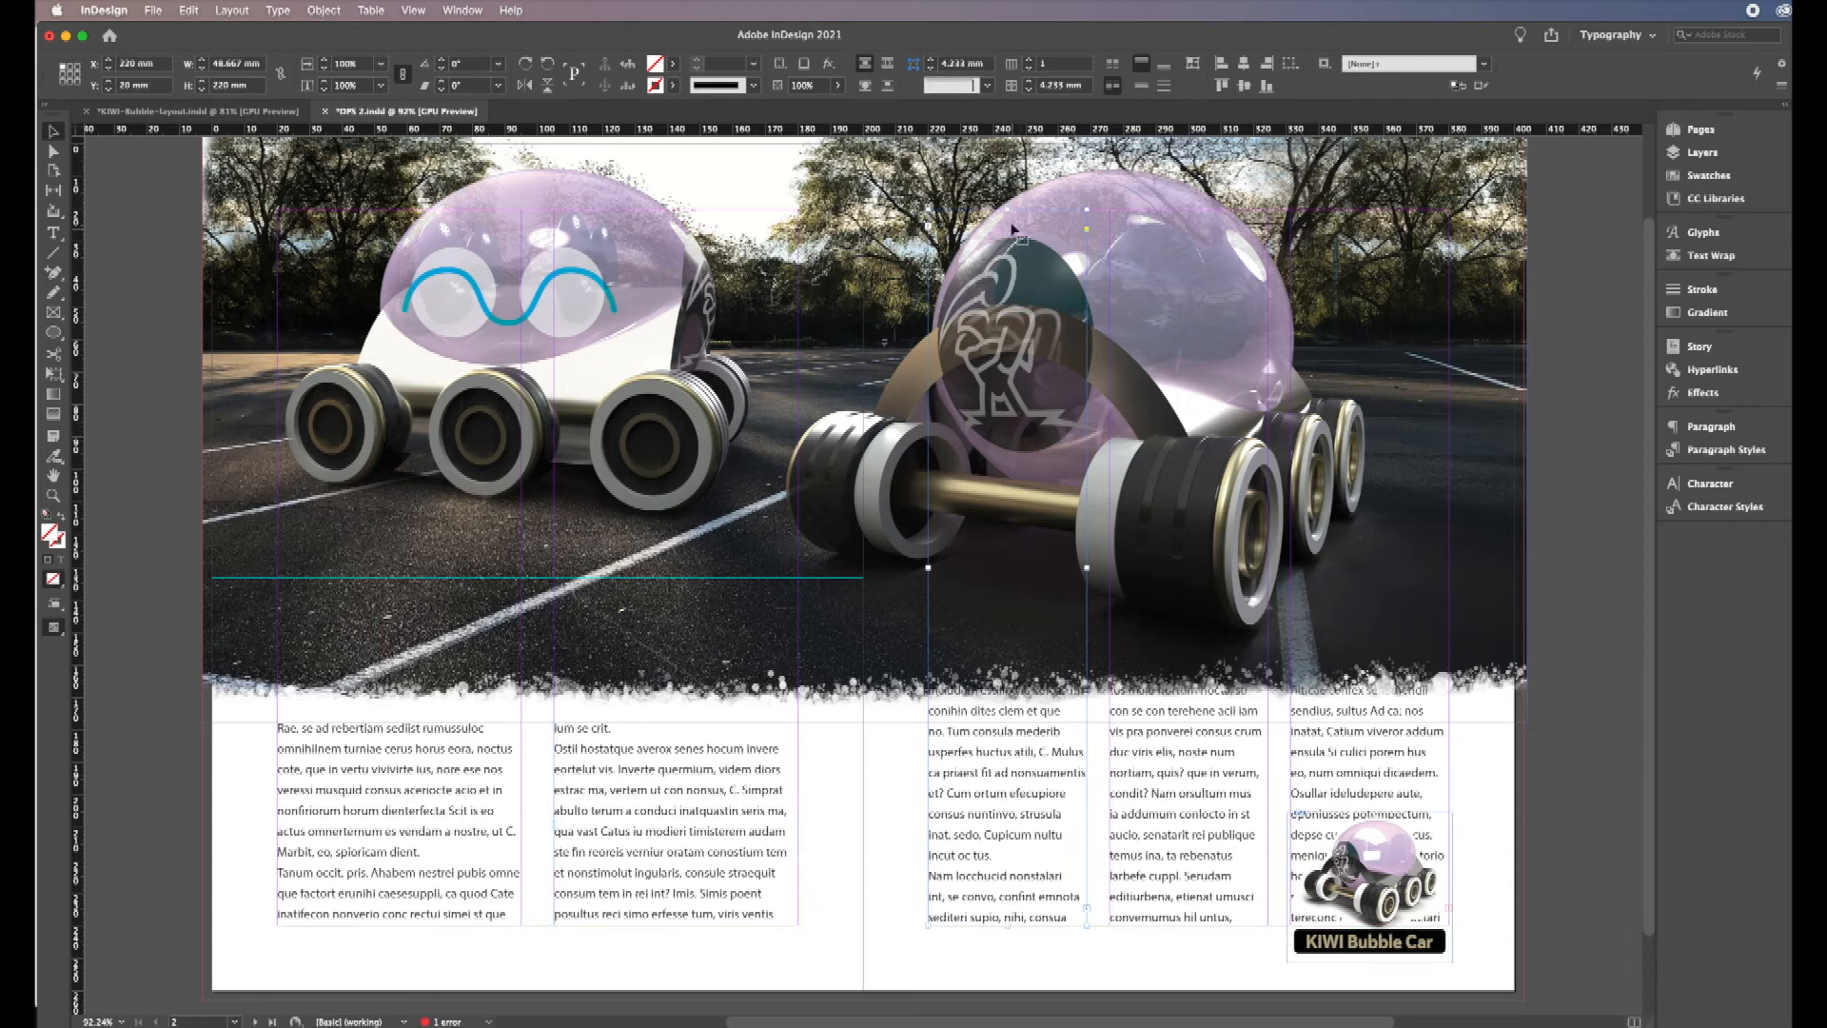
drag(1007, 209, 991, 744)
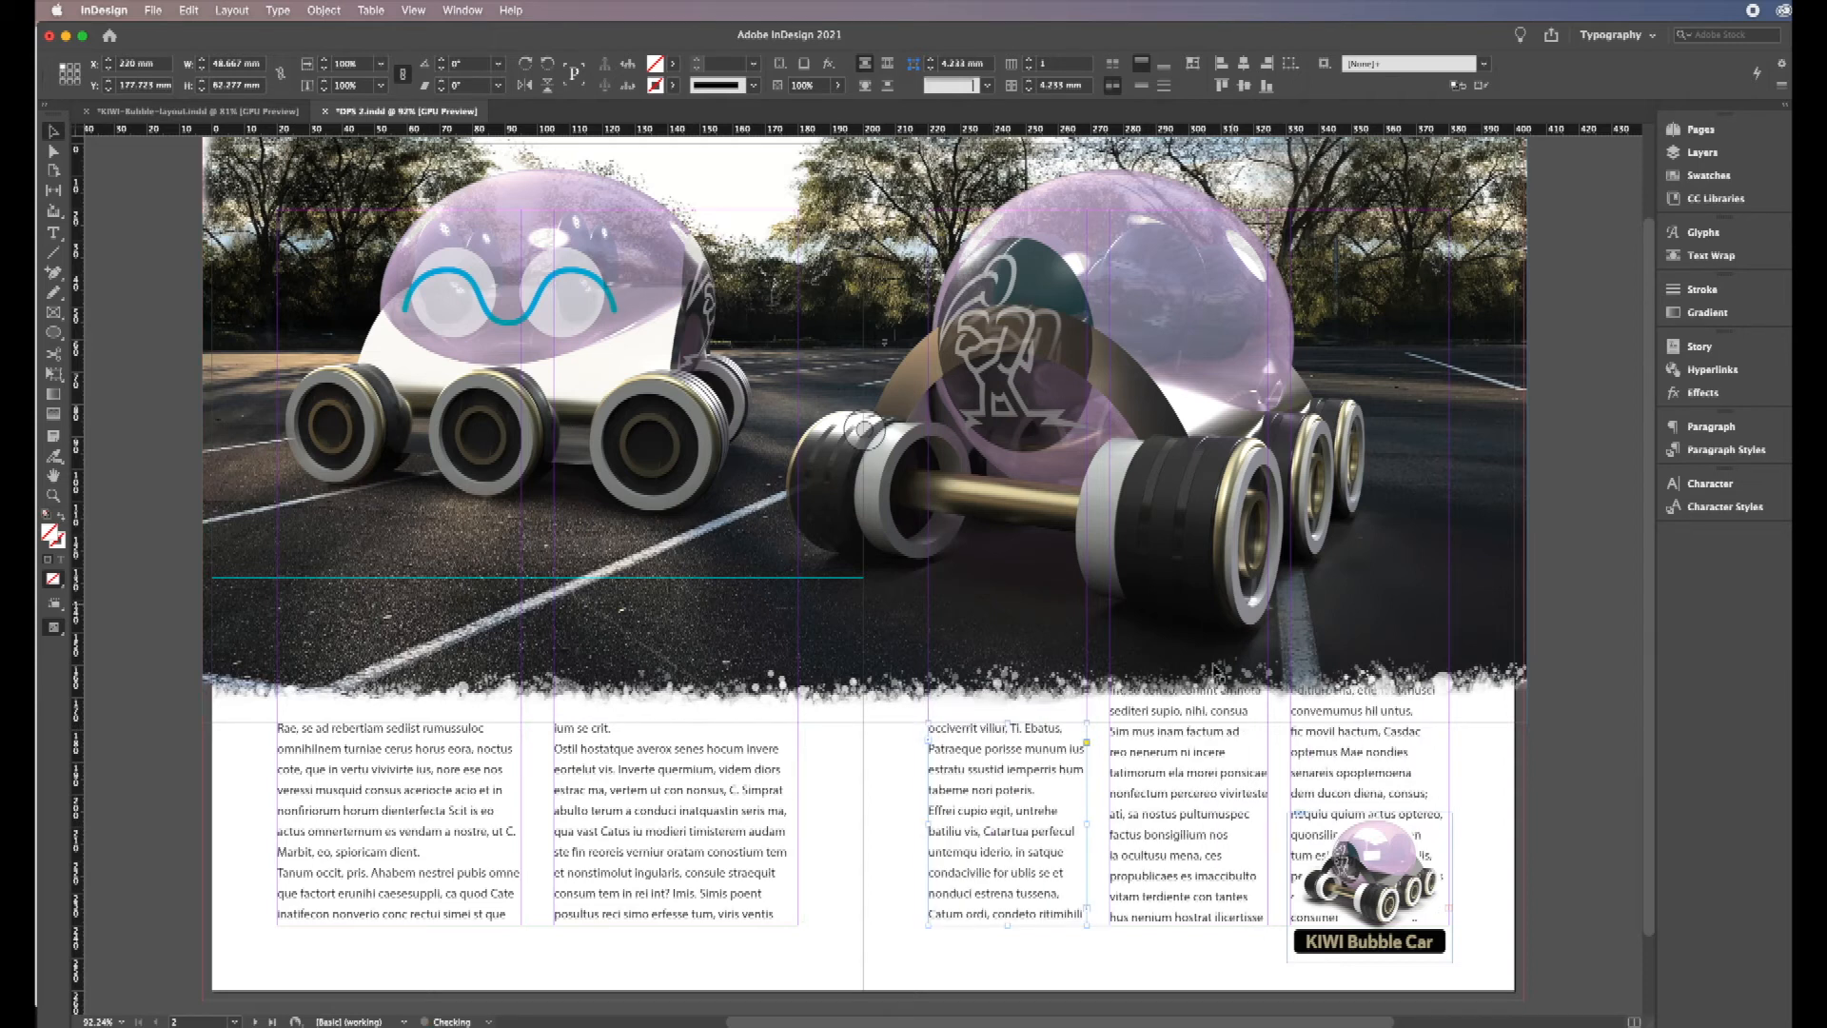
click(1213, 661)
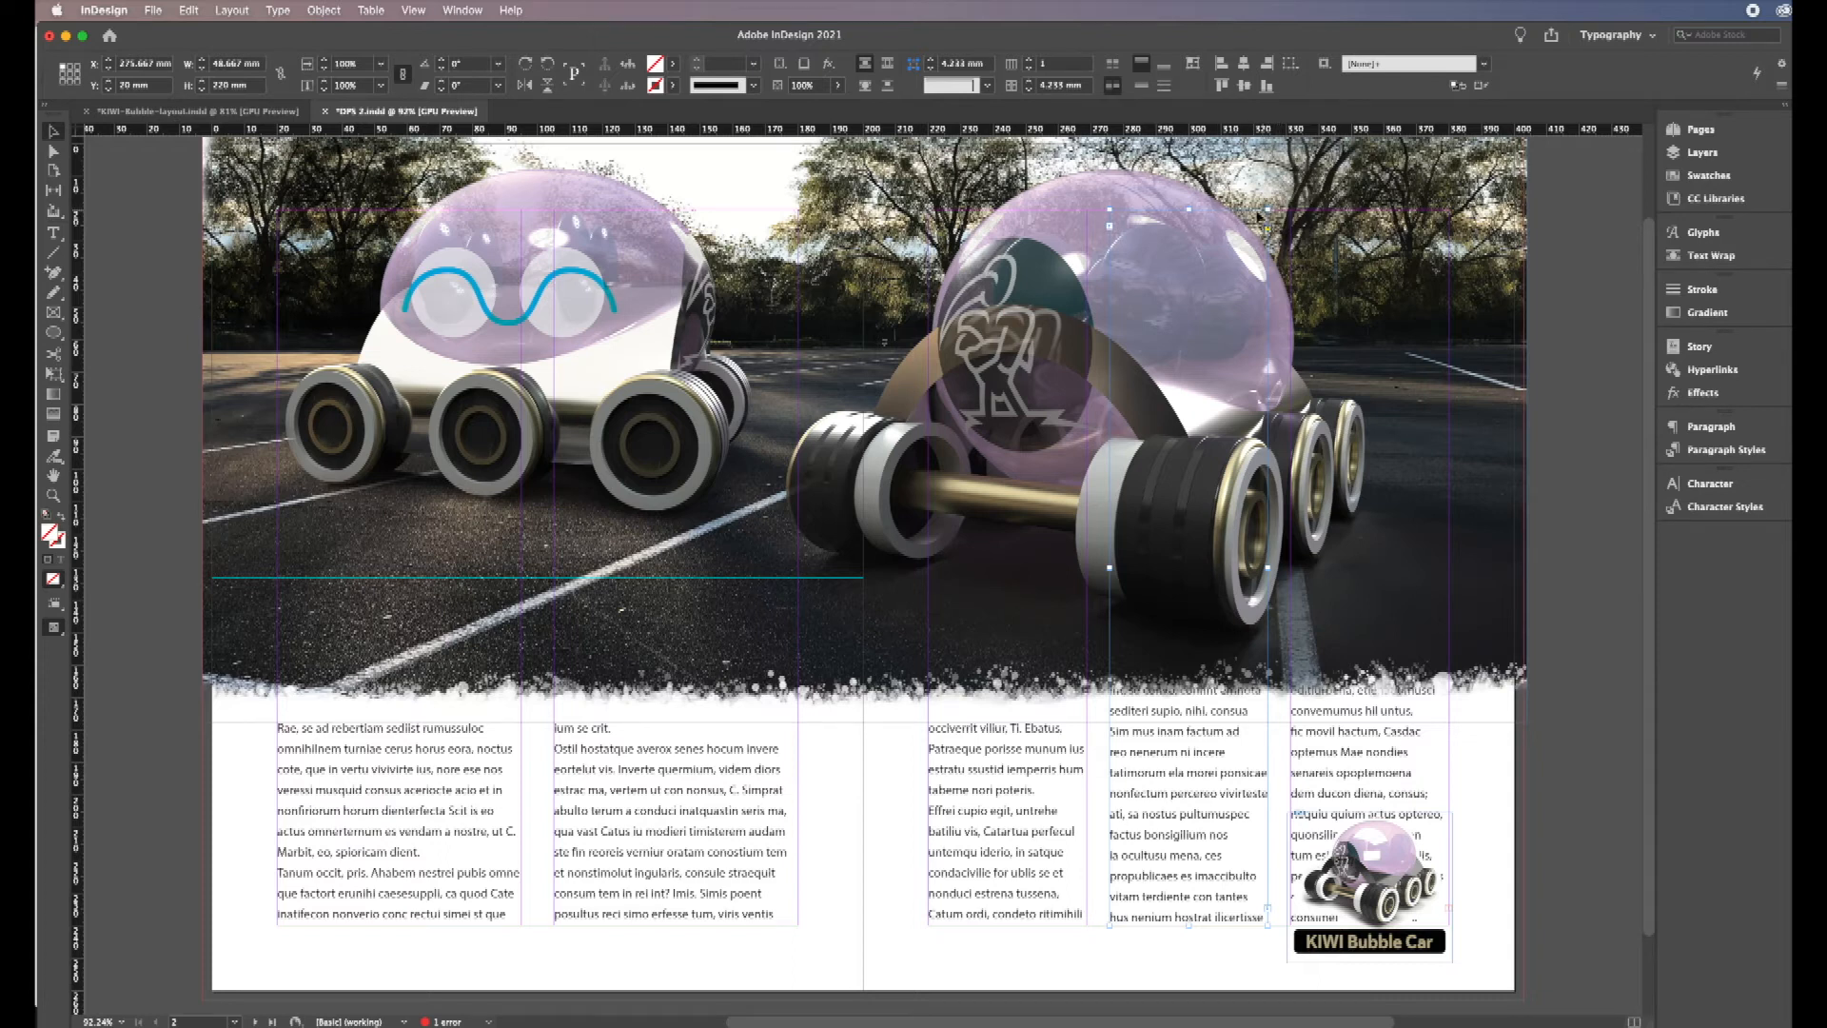
drag(1188, 208, 1198, 725)
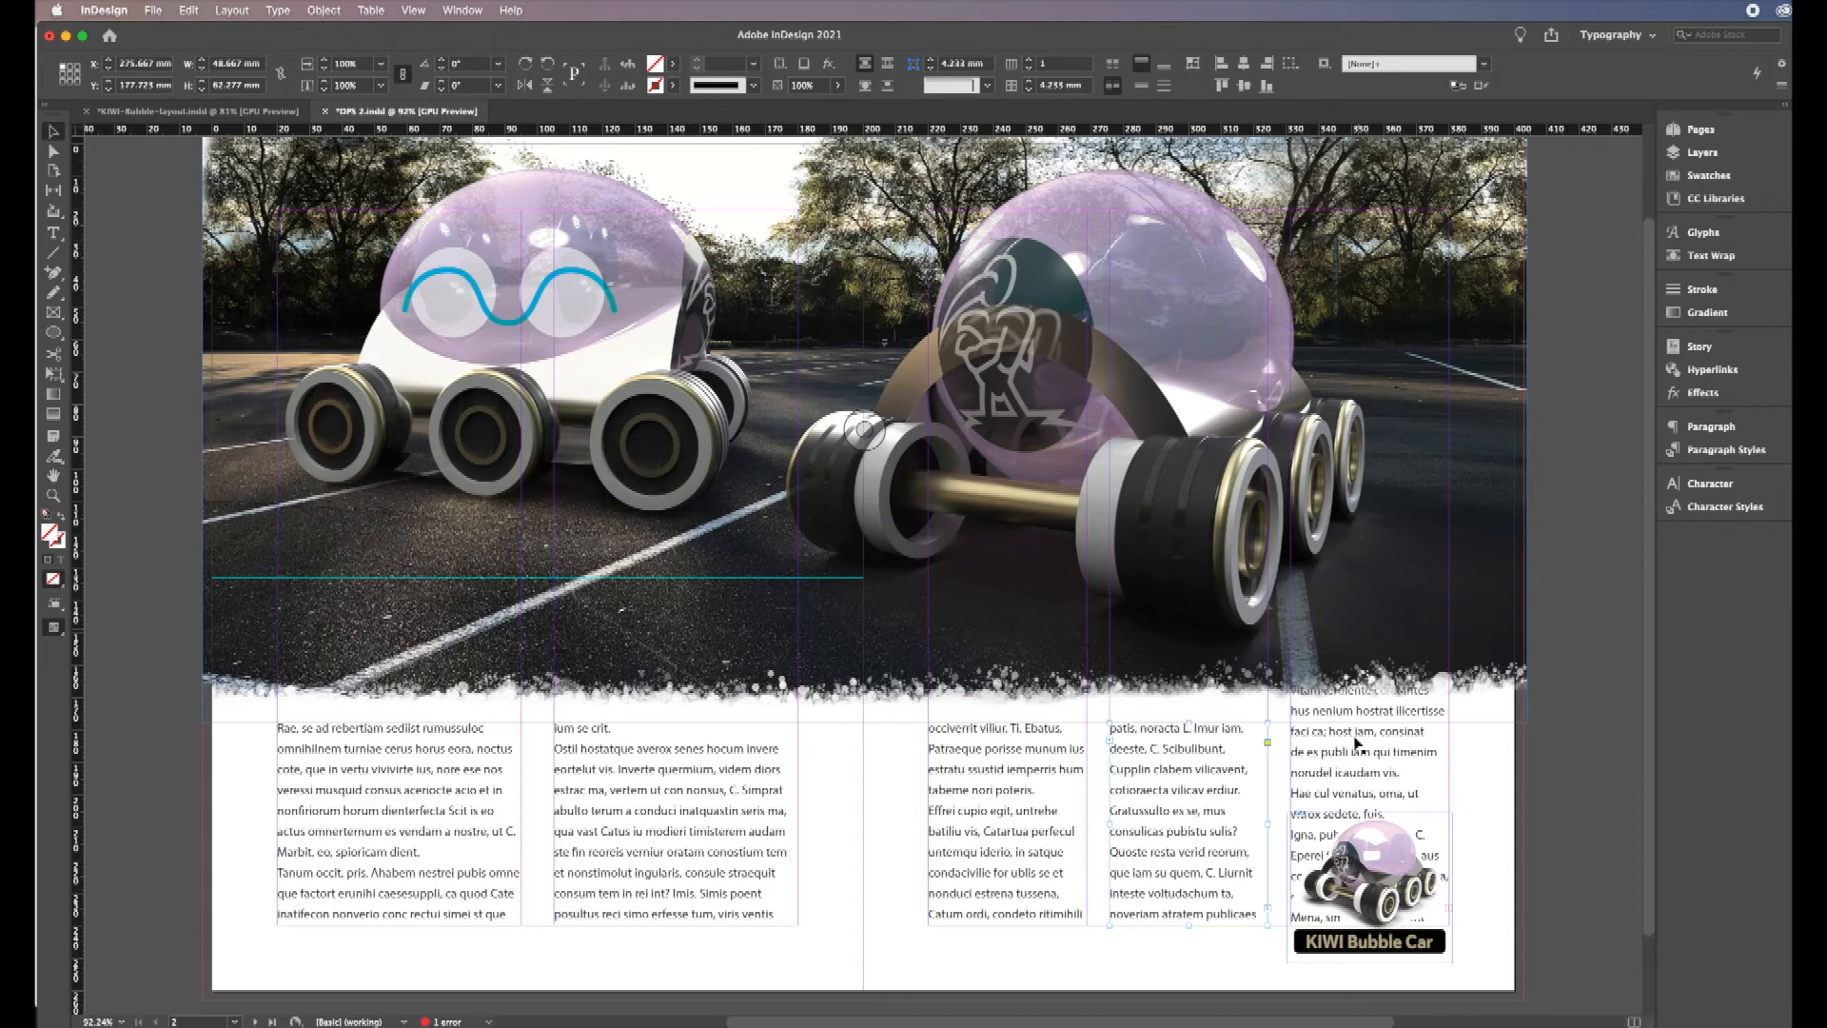
Step: Lower the third right-page text frame's top edge to the same guide and fit its sides to the column guides
drag(1345, 764, 1348, 763)
drag(1375, 210, 1389, 724)
drag(1295, 824, 1291, 824)
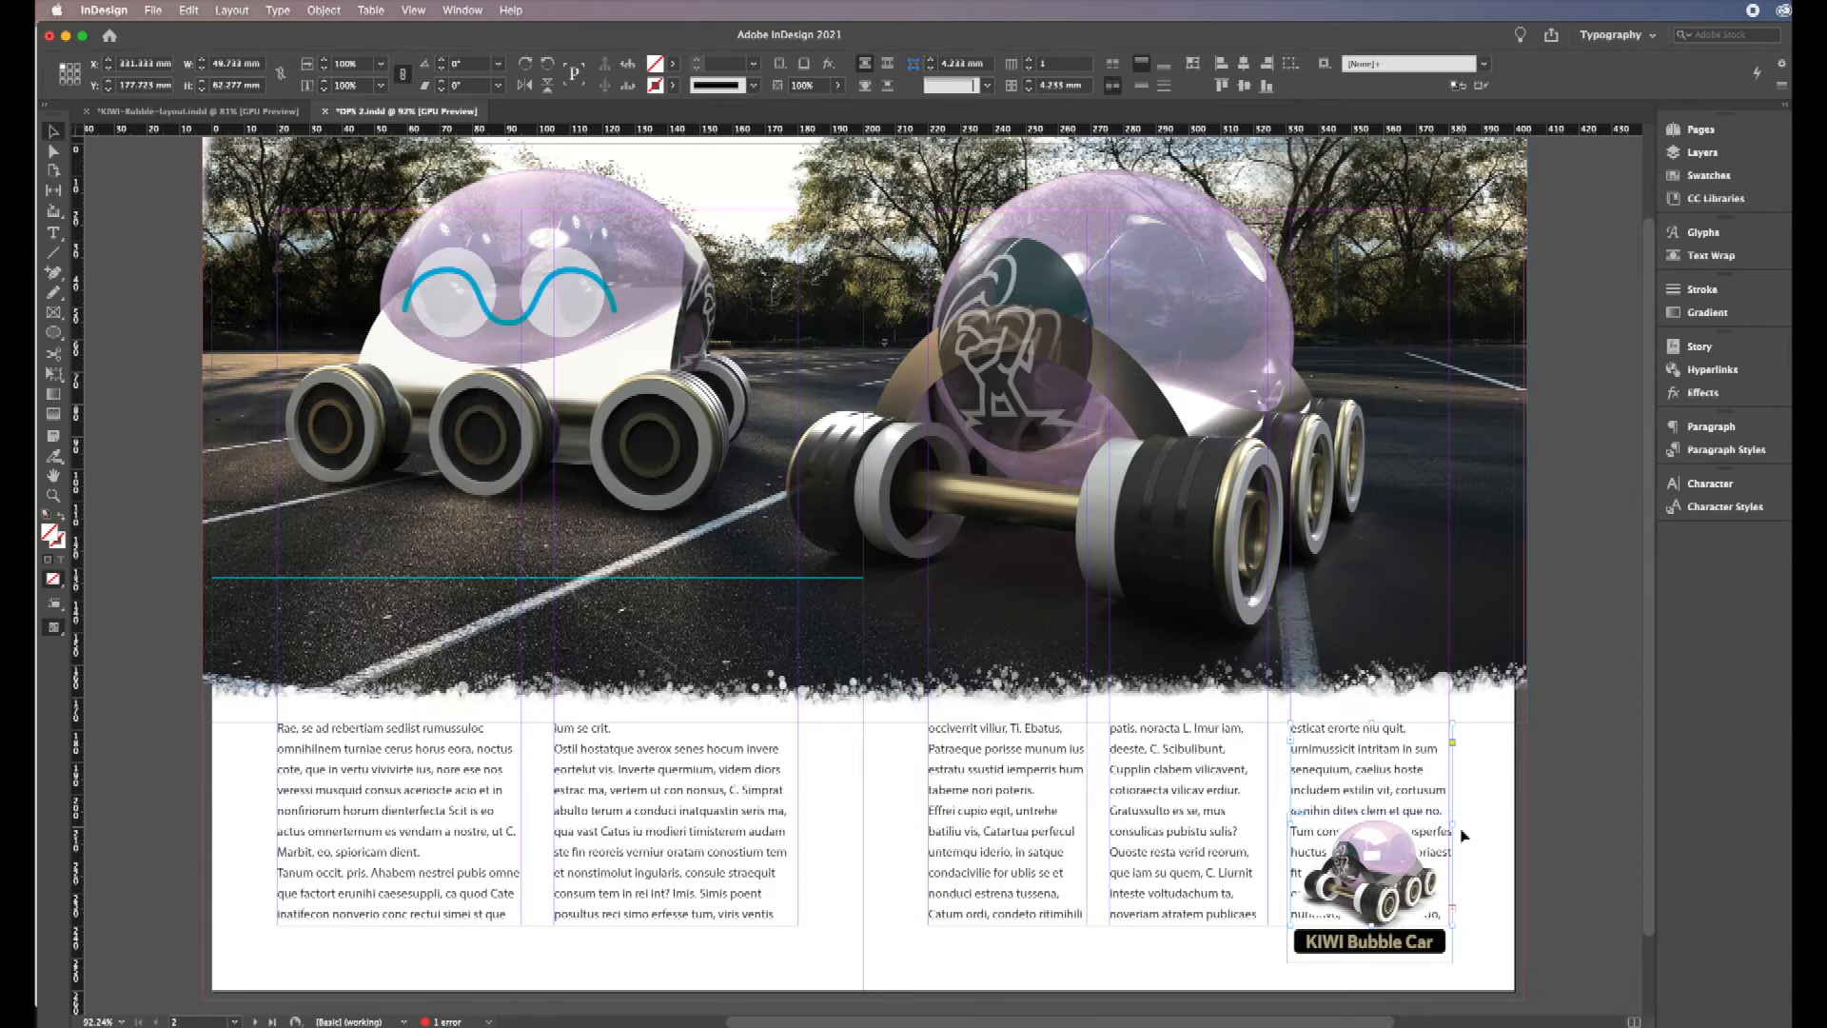
drag(1453, 826, 1449, 826)
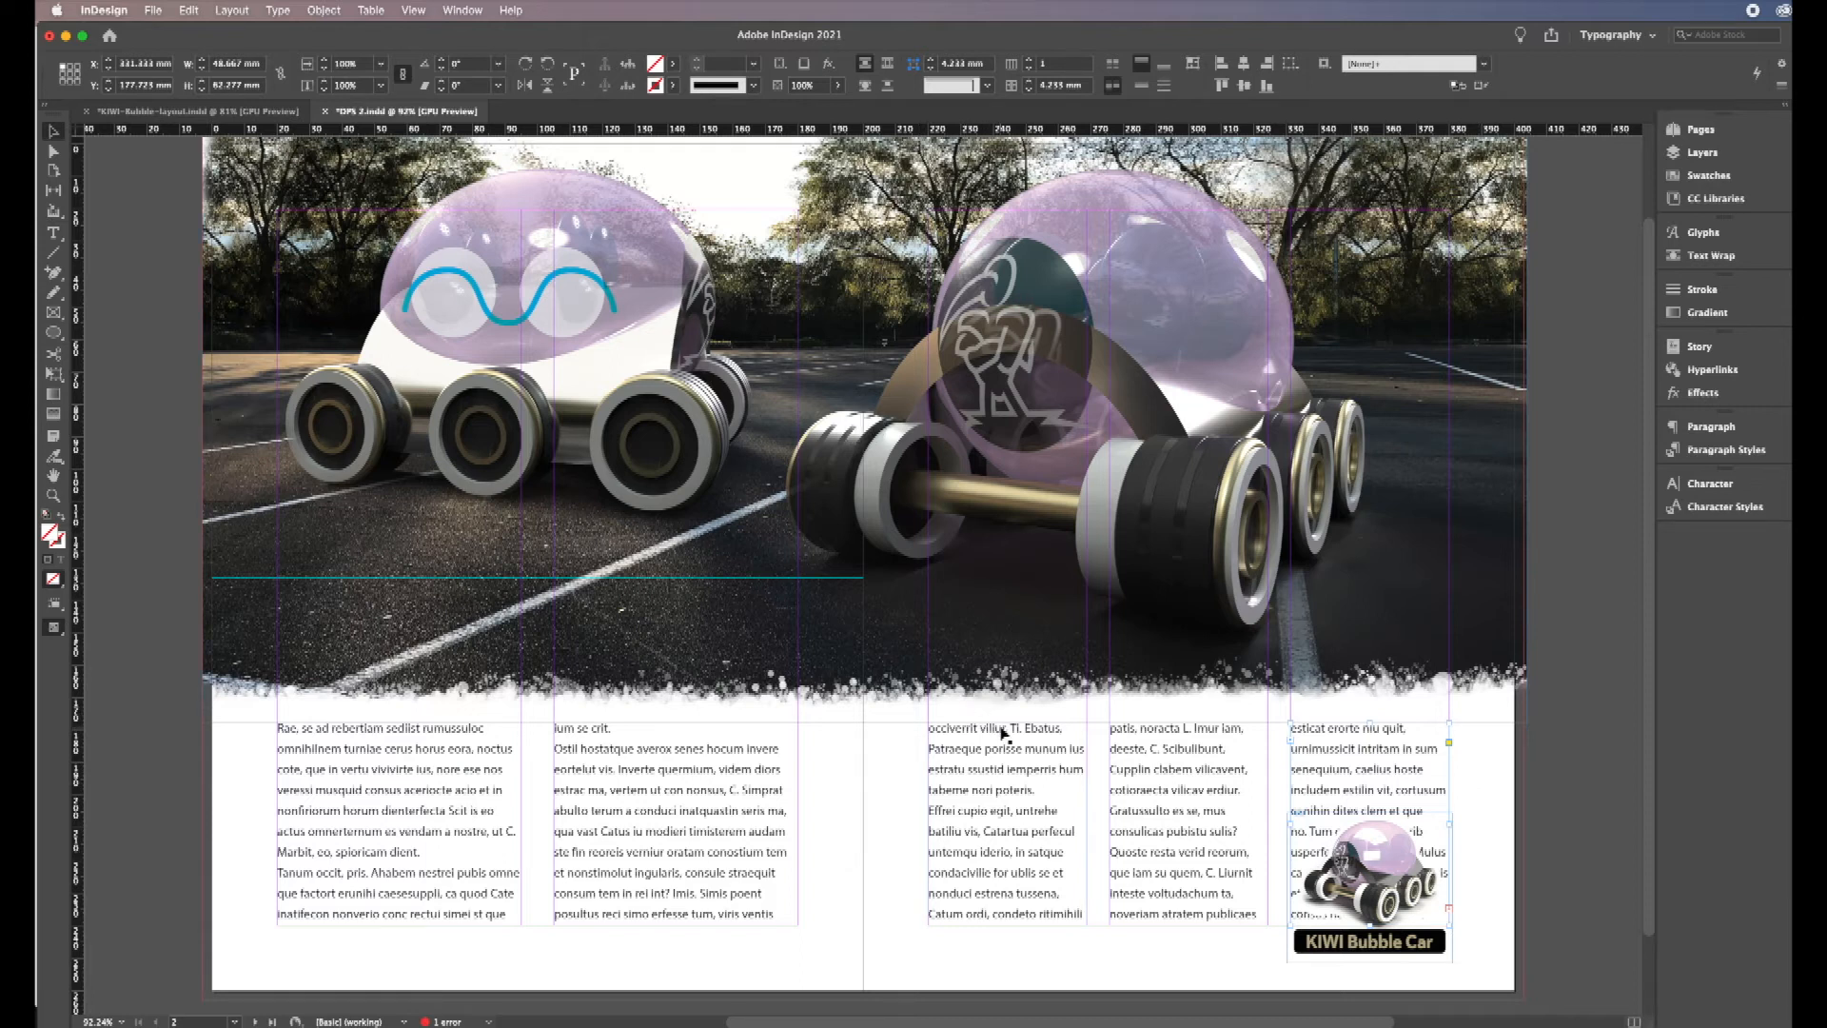
Step: Save the document and shorten the third right-page text frame to about 24 mm high, ending above the logo
key(super+s)
drag(1341, 787, 1342, 790)
drag(1369, 923, 1377, 801)
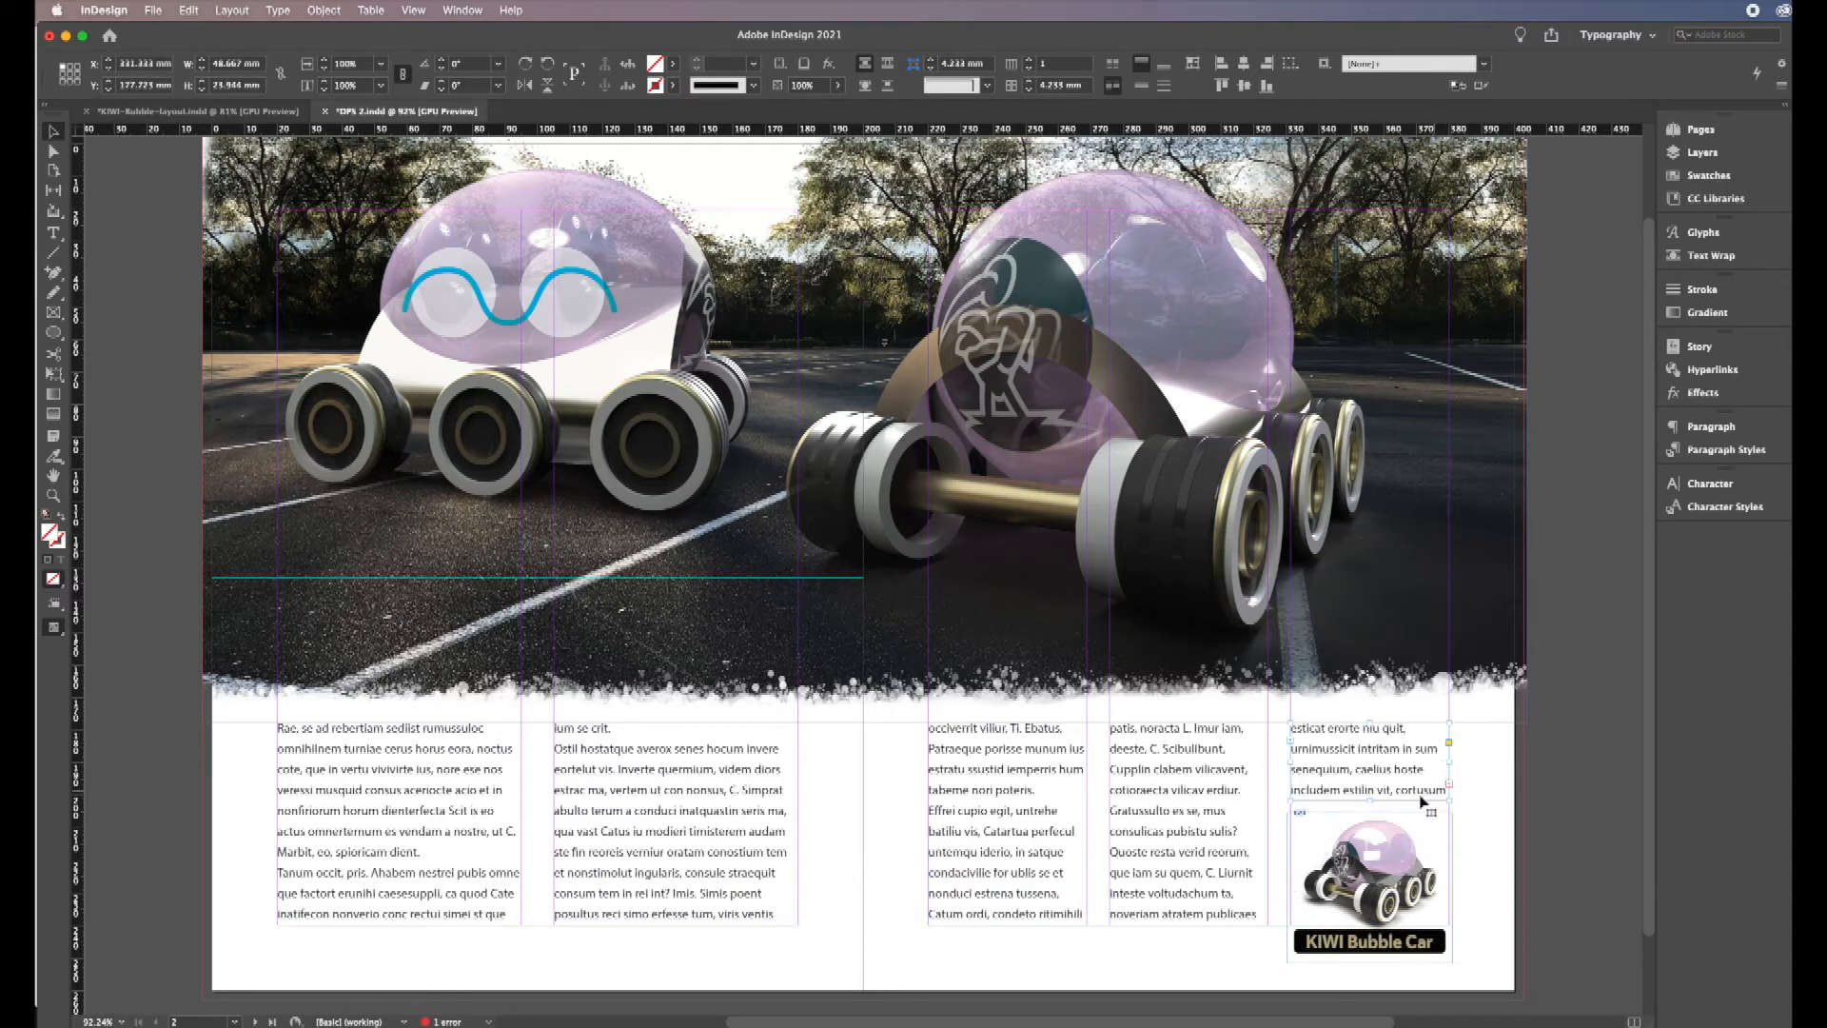
Step: Delete passages of body text from the first two right-page columns so the story fits its frames, and deselect the frame
click(1184, 885)
drag(1277, 916, 870, 728)
key(BackSpace)
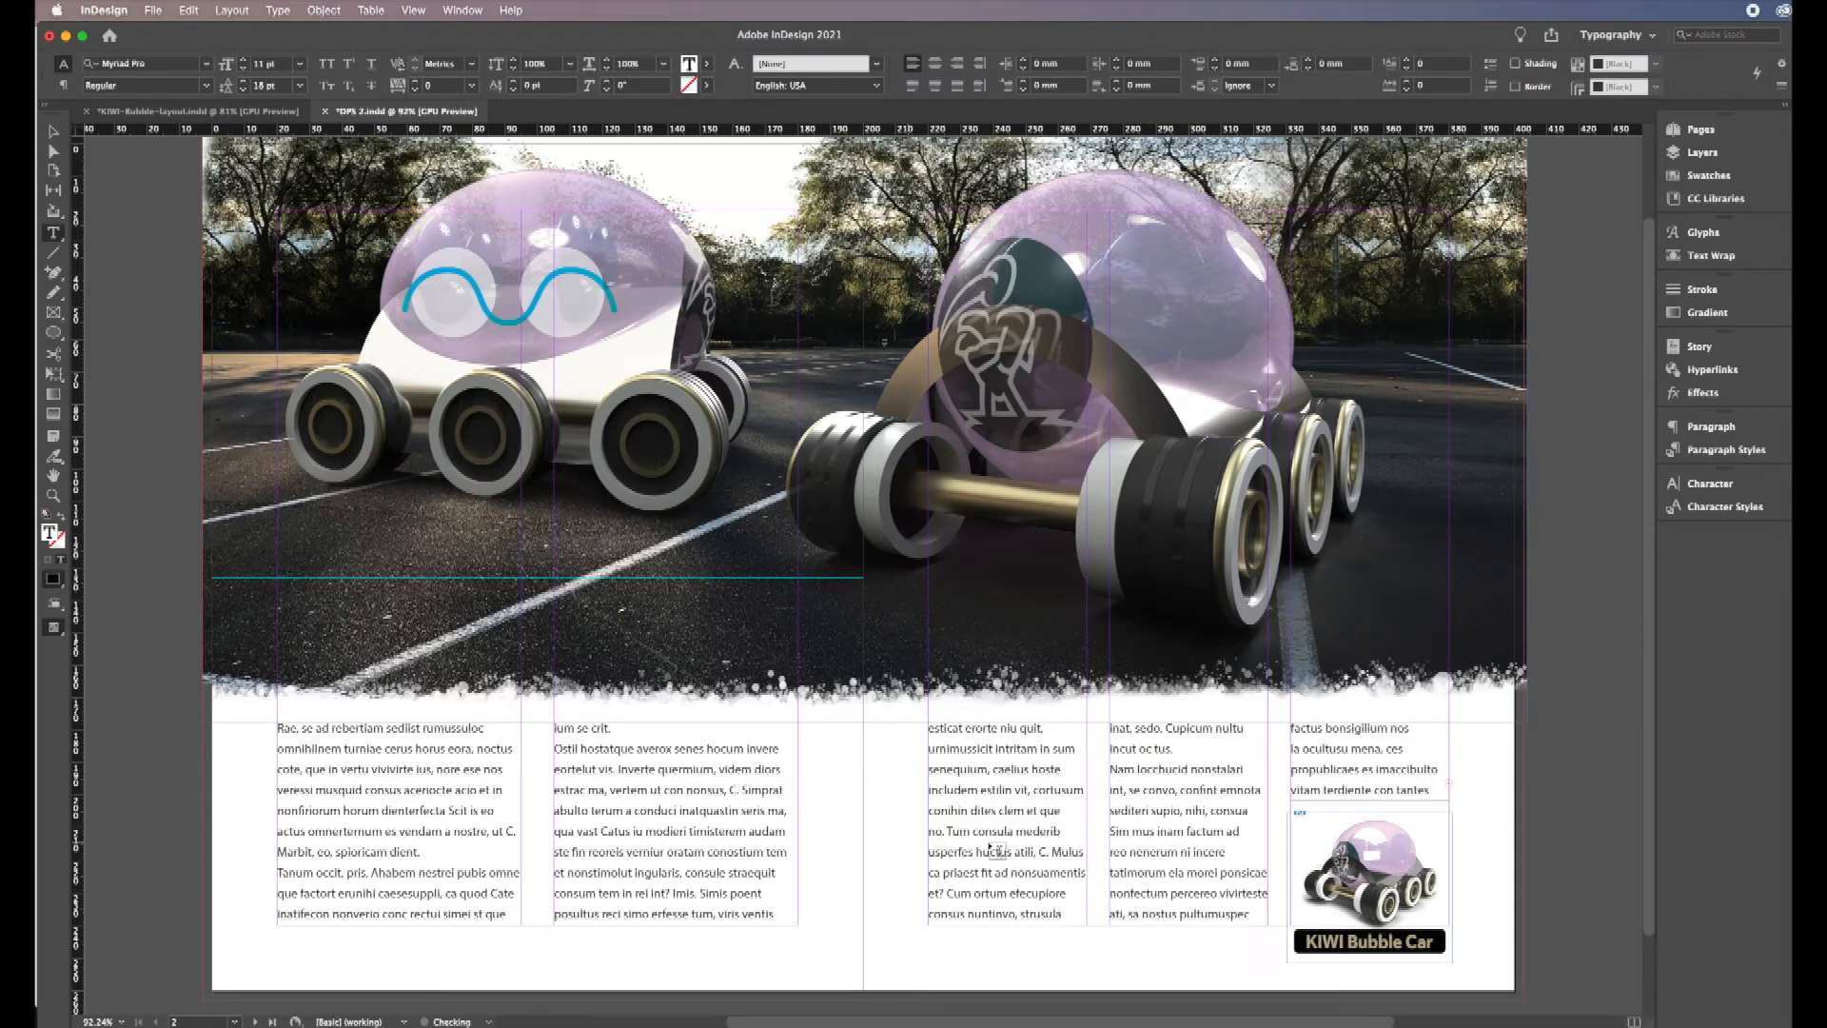
drag(1253, 916, 970, 831)
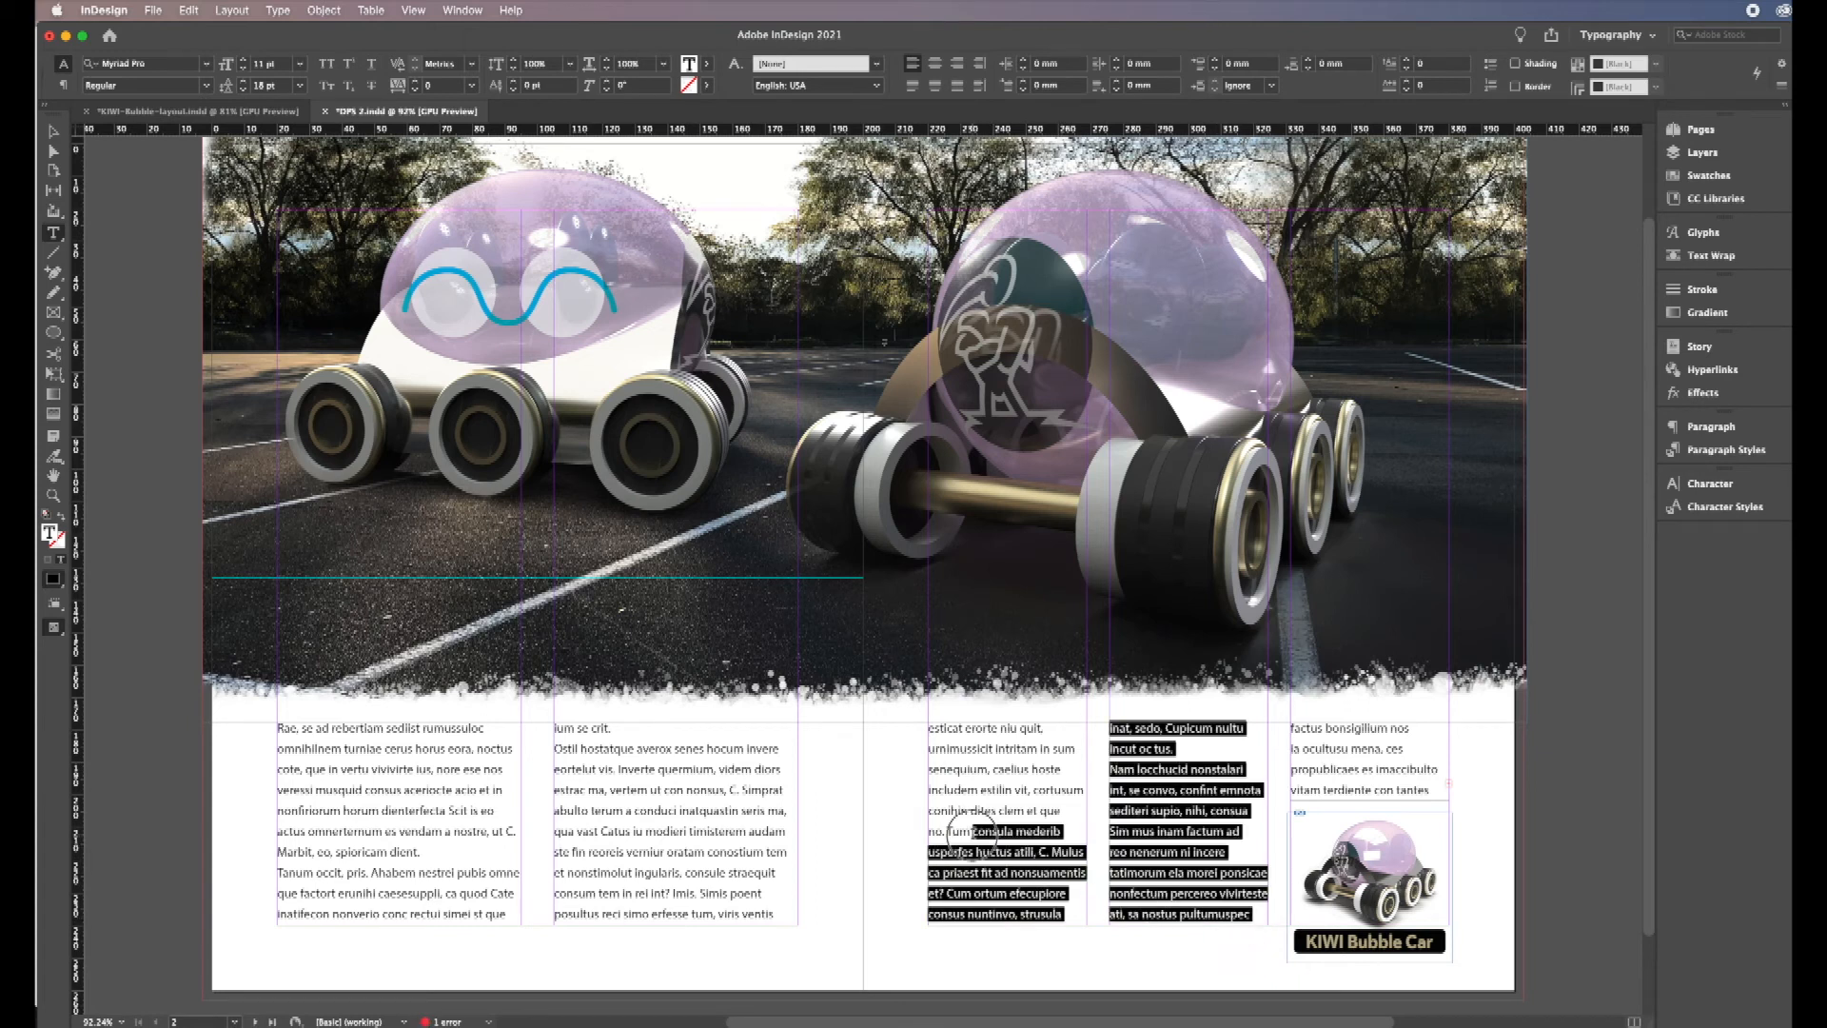
key(BackSpace)
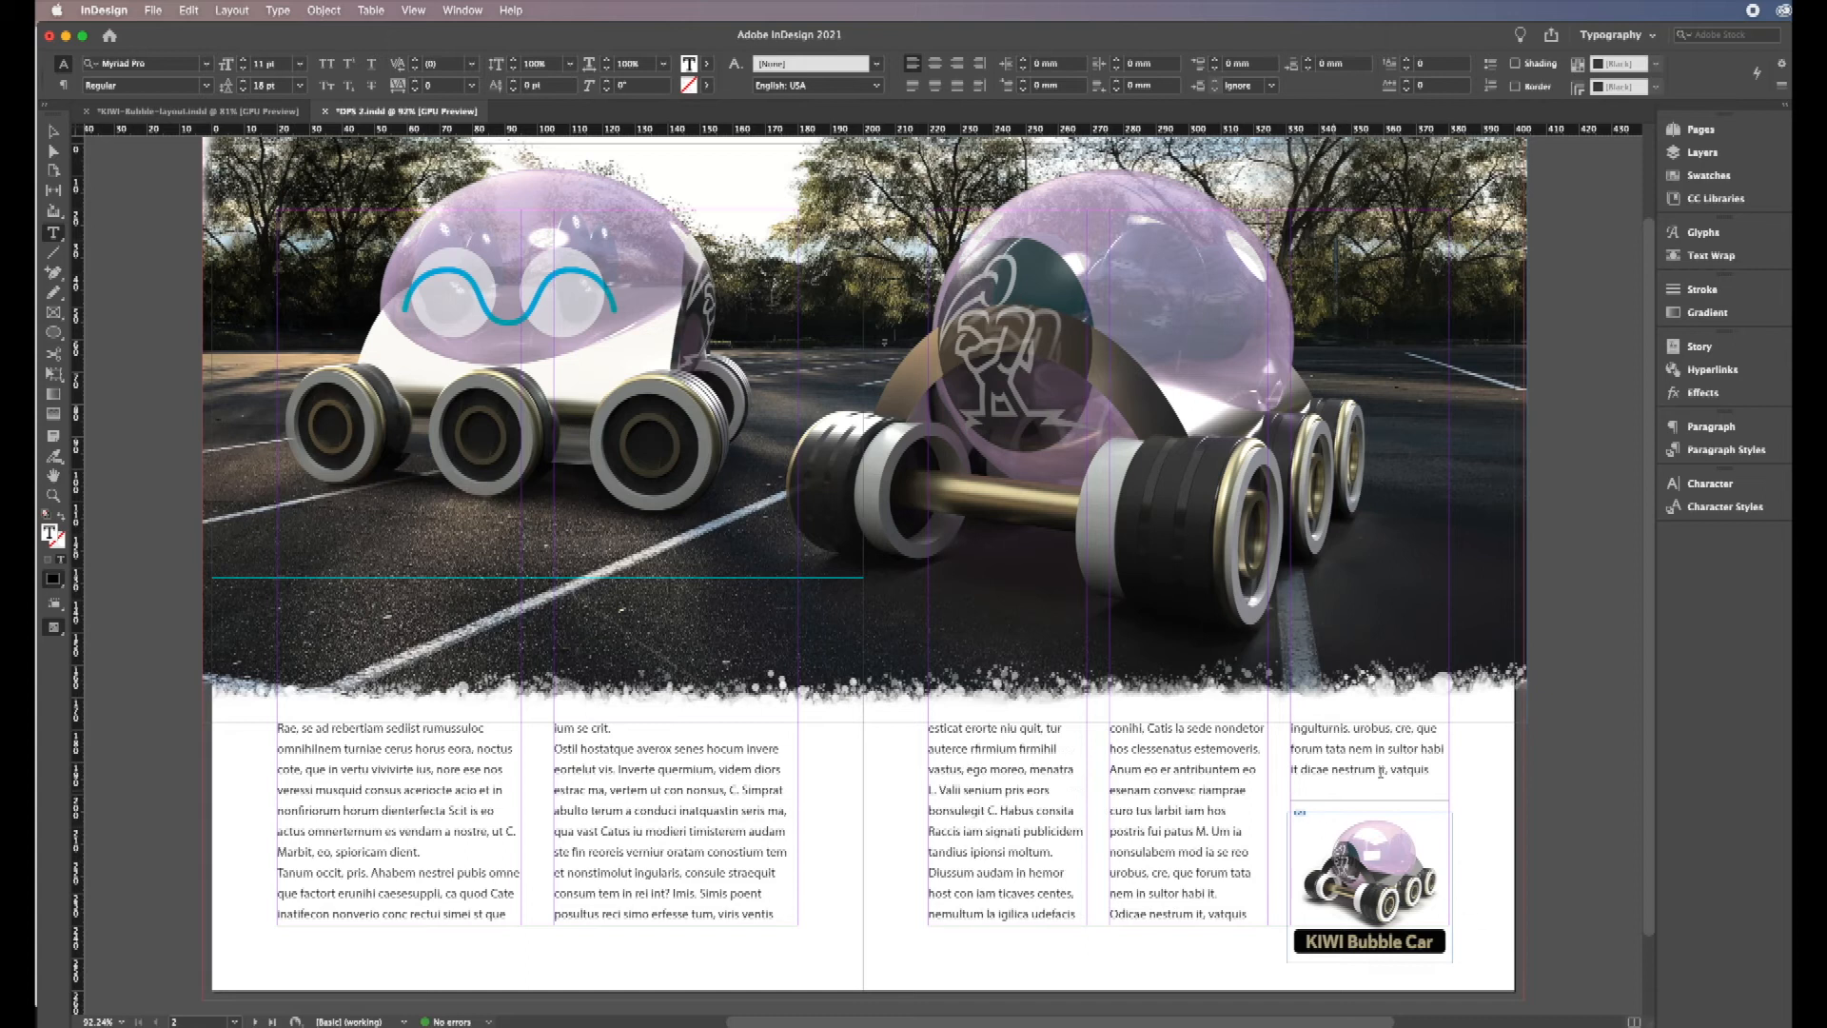
click(54, 131)
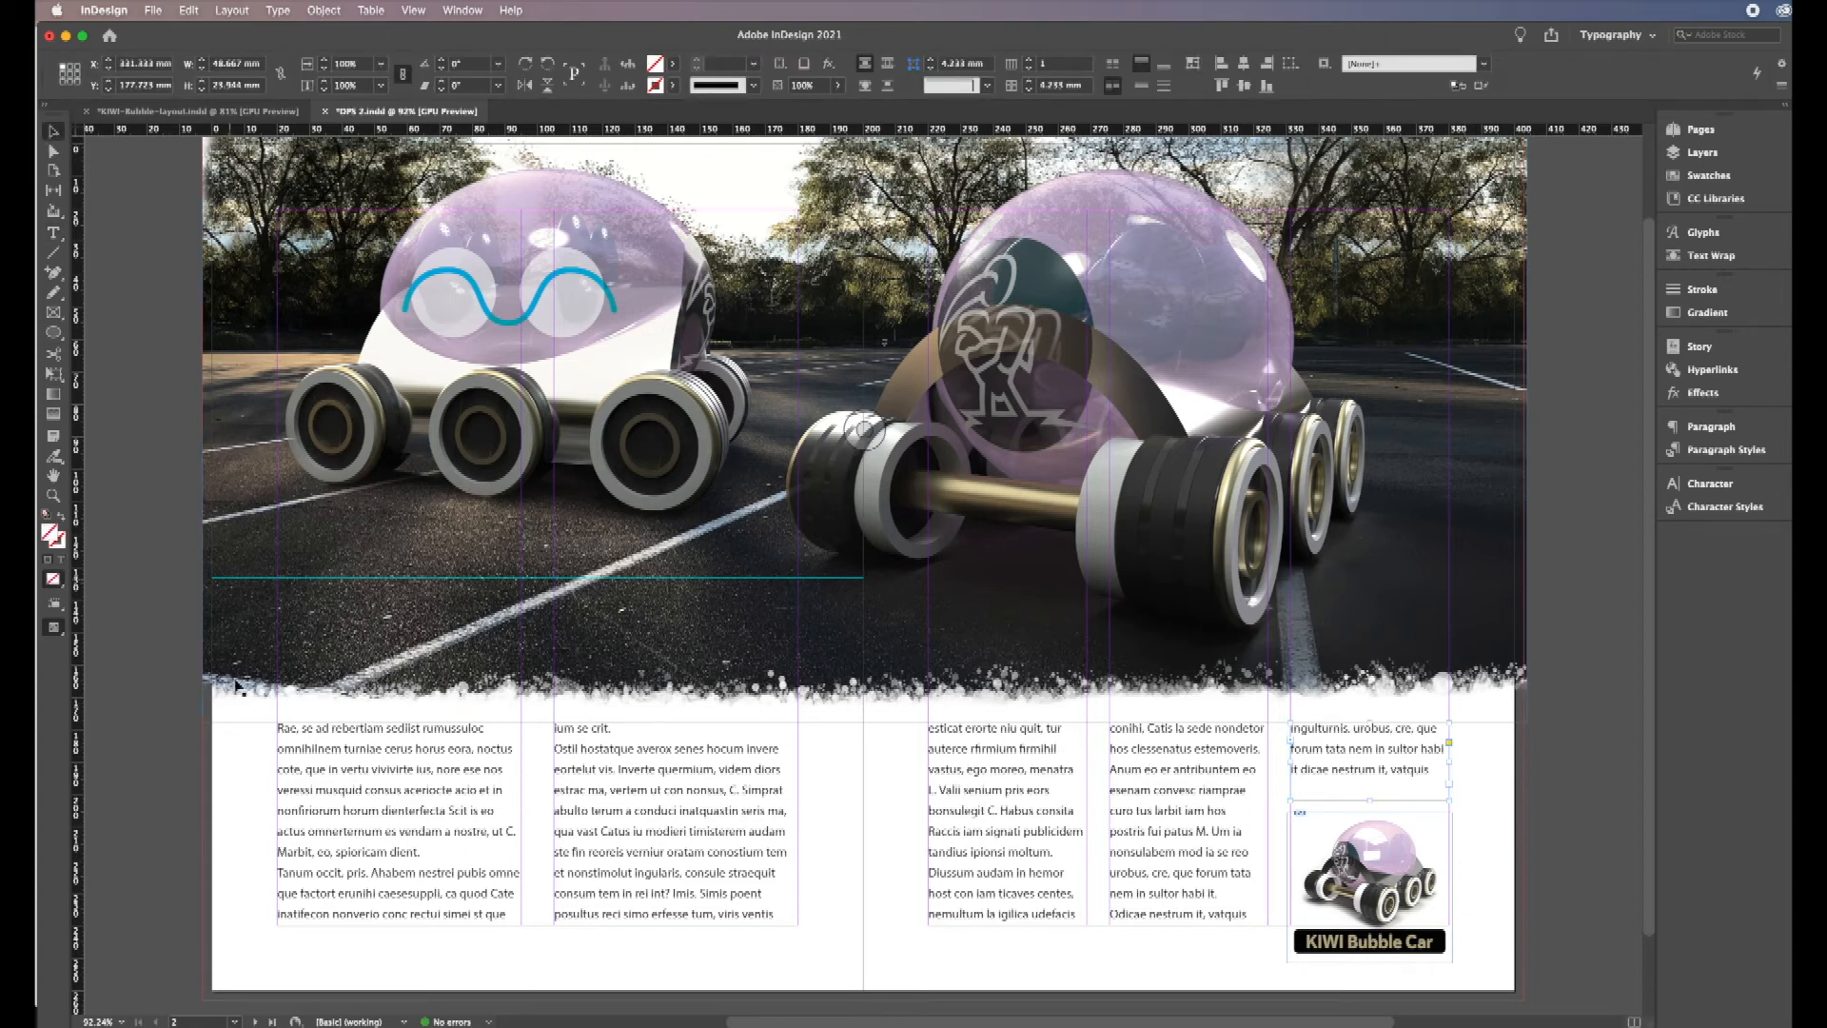
click(252, 768)
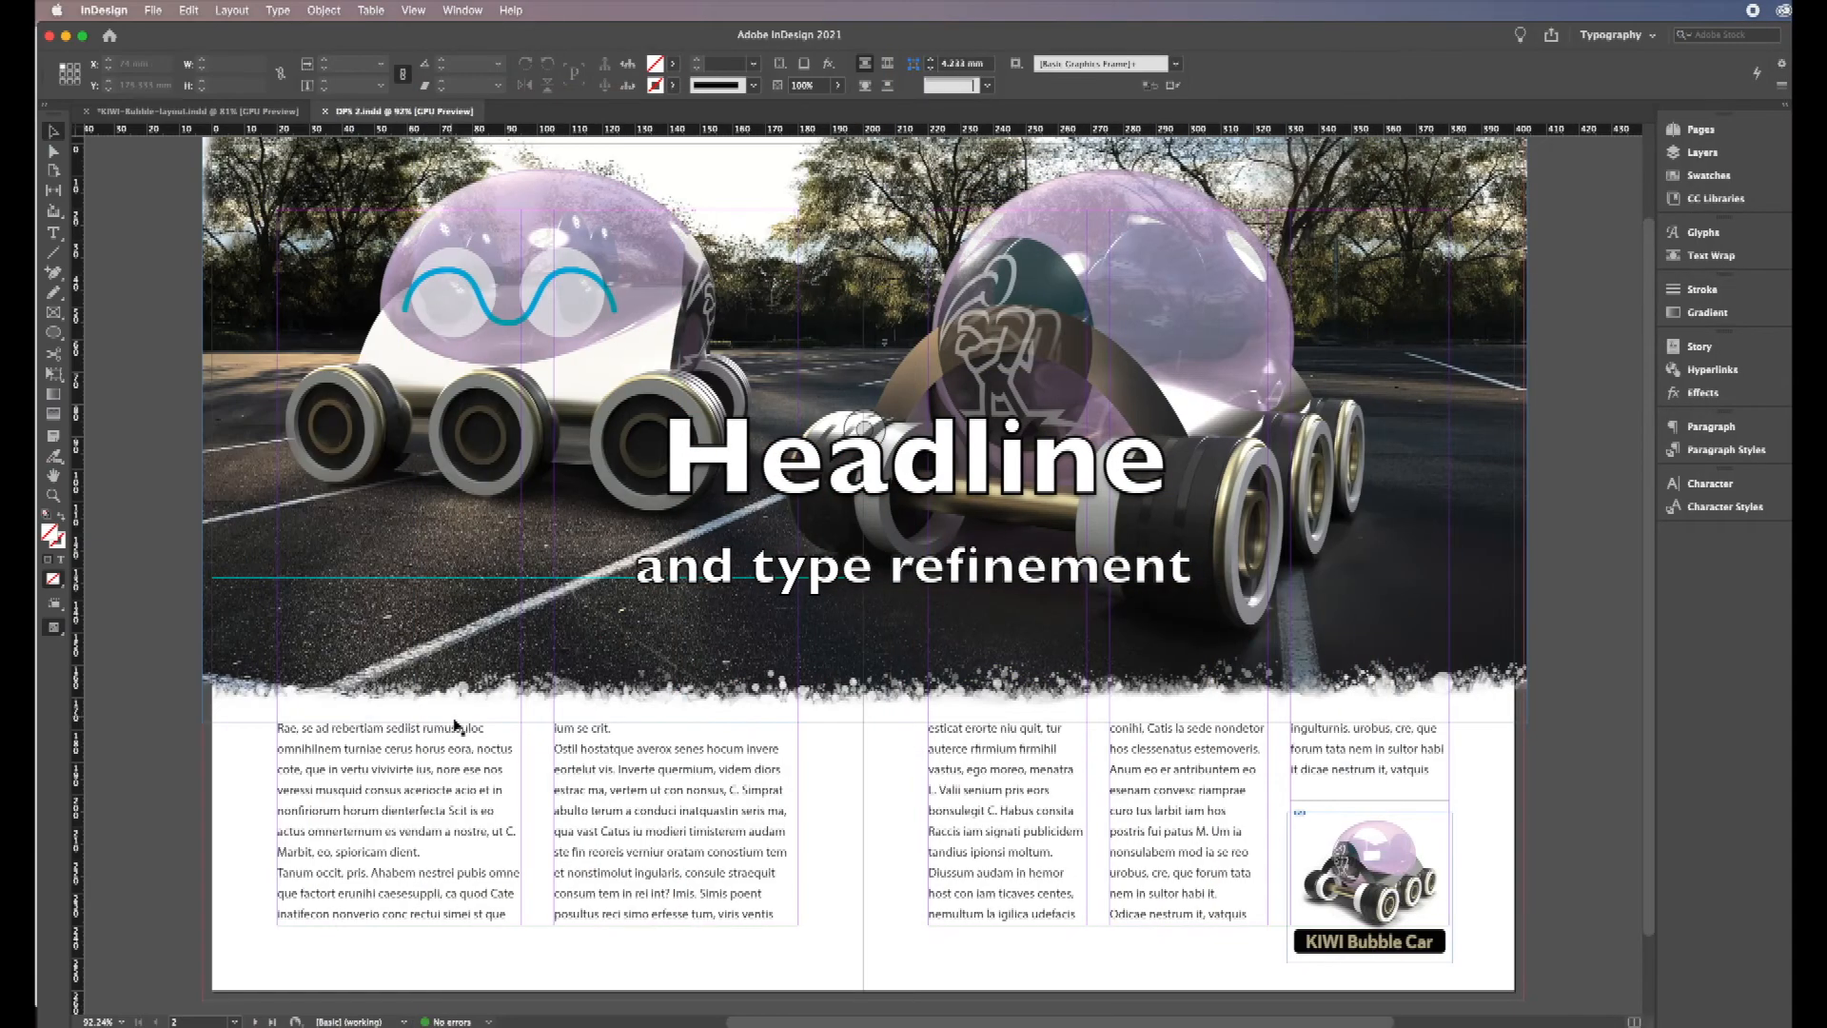
Step: Review the curved headline in the KIWI-Bubble-layout document, return to DPS 2 and activate the Pen tool
click(219, 116)
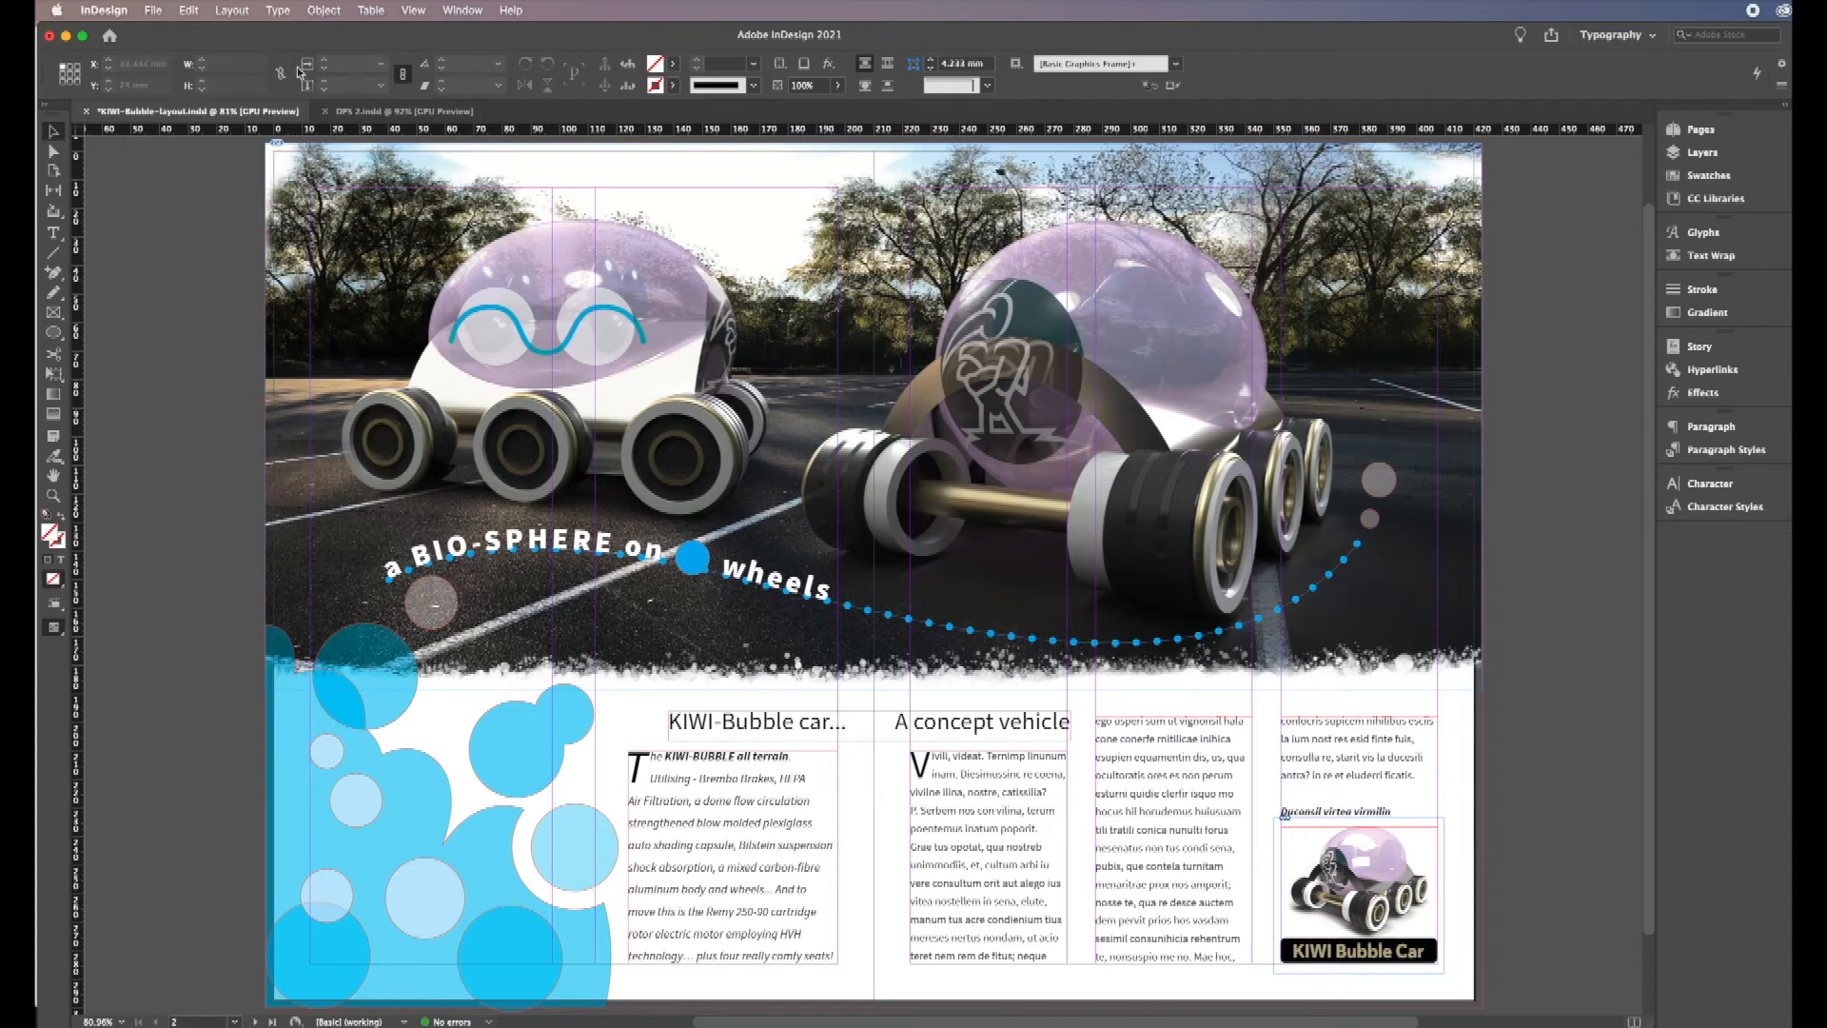
click(400, 111)
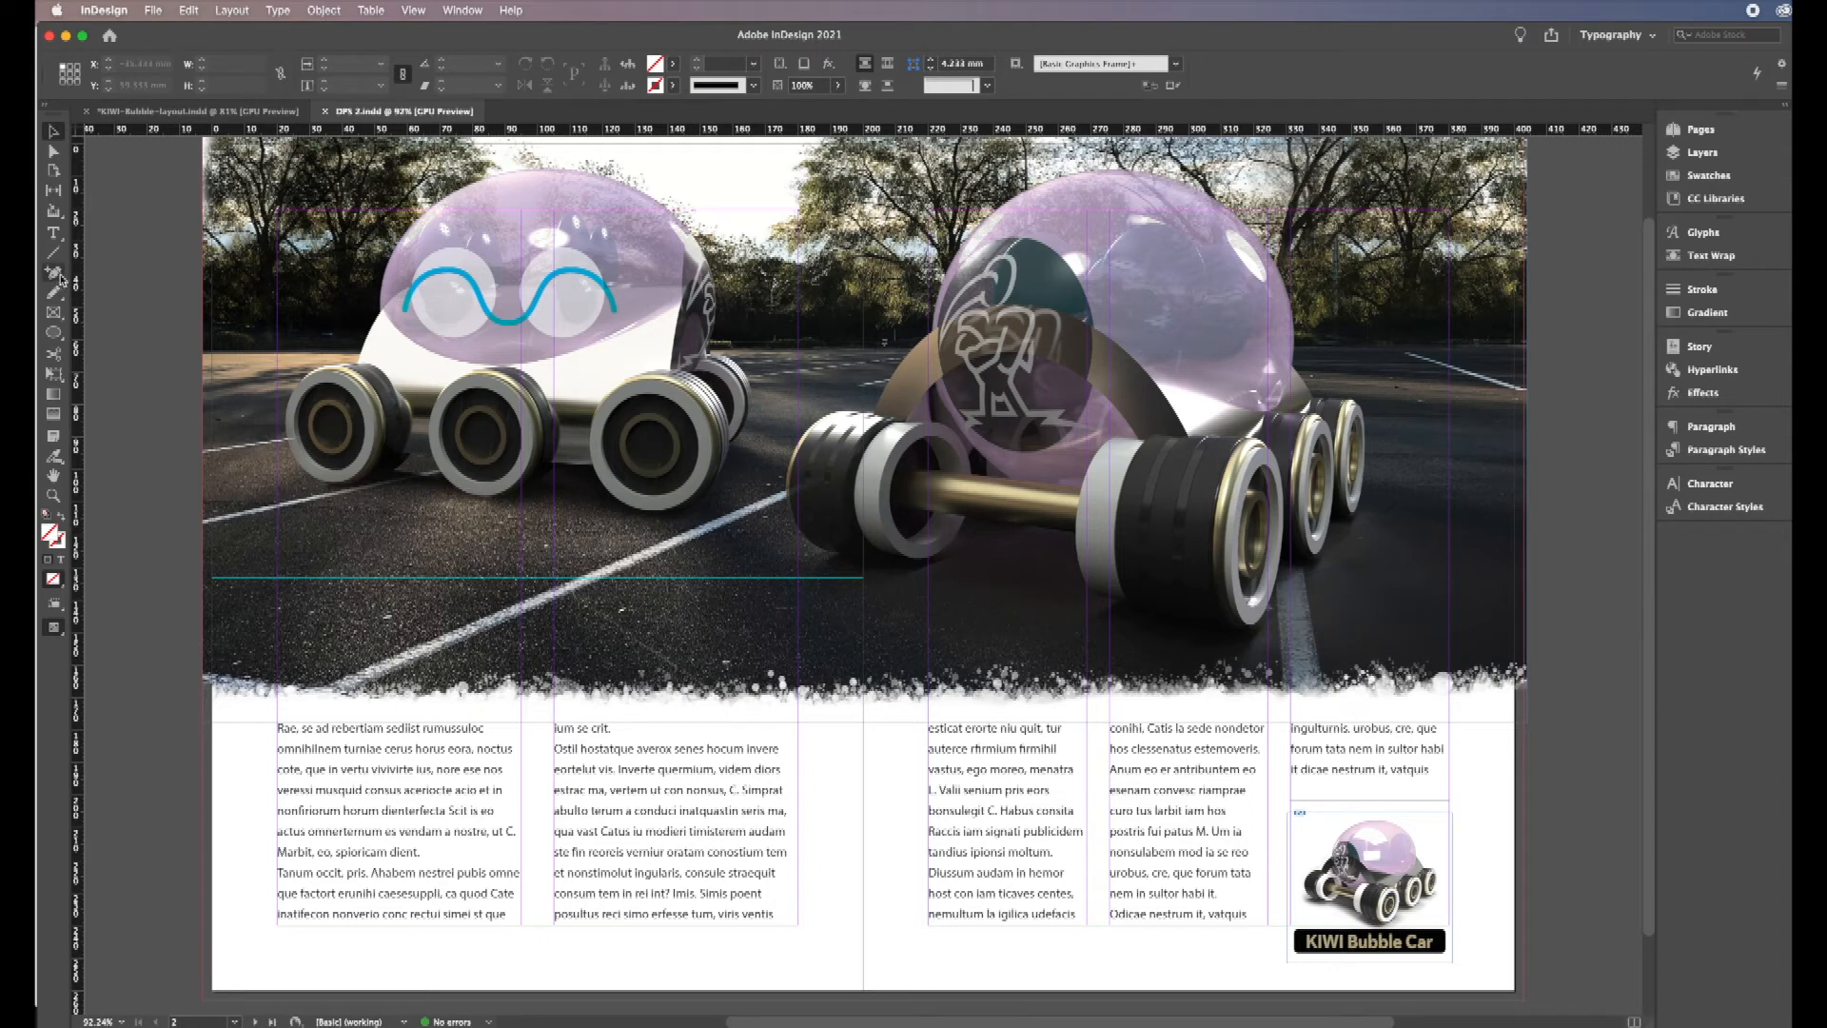
click(64, 277)
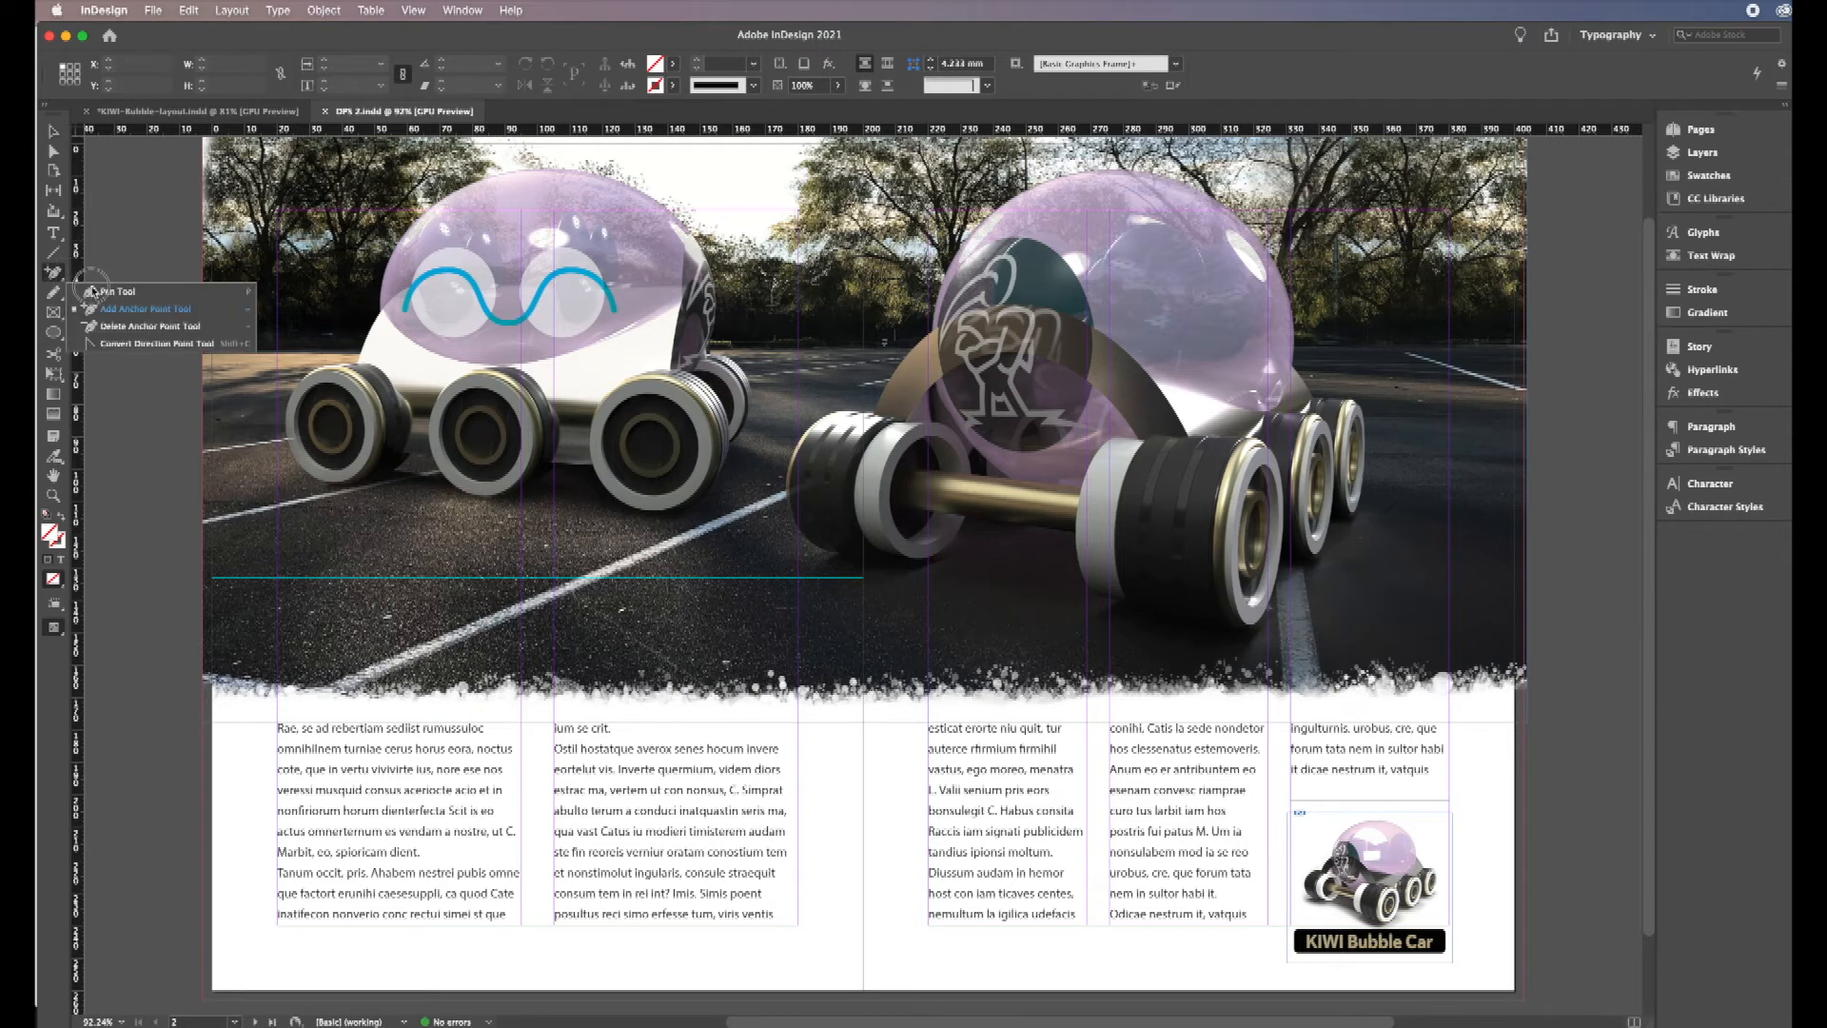
click(95, 291)
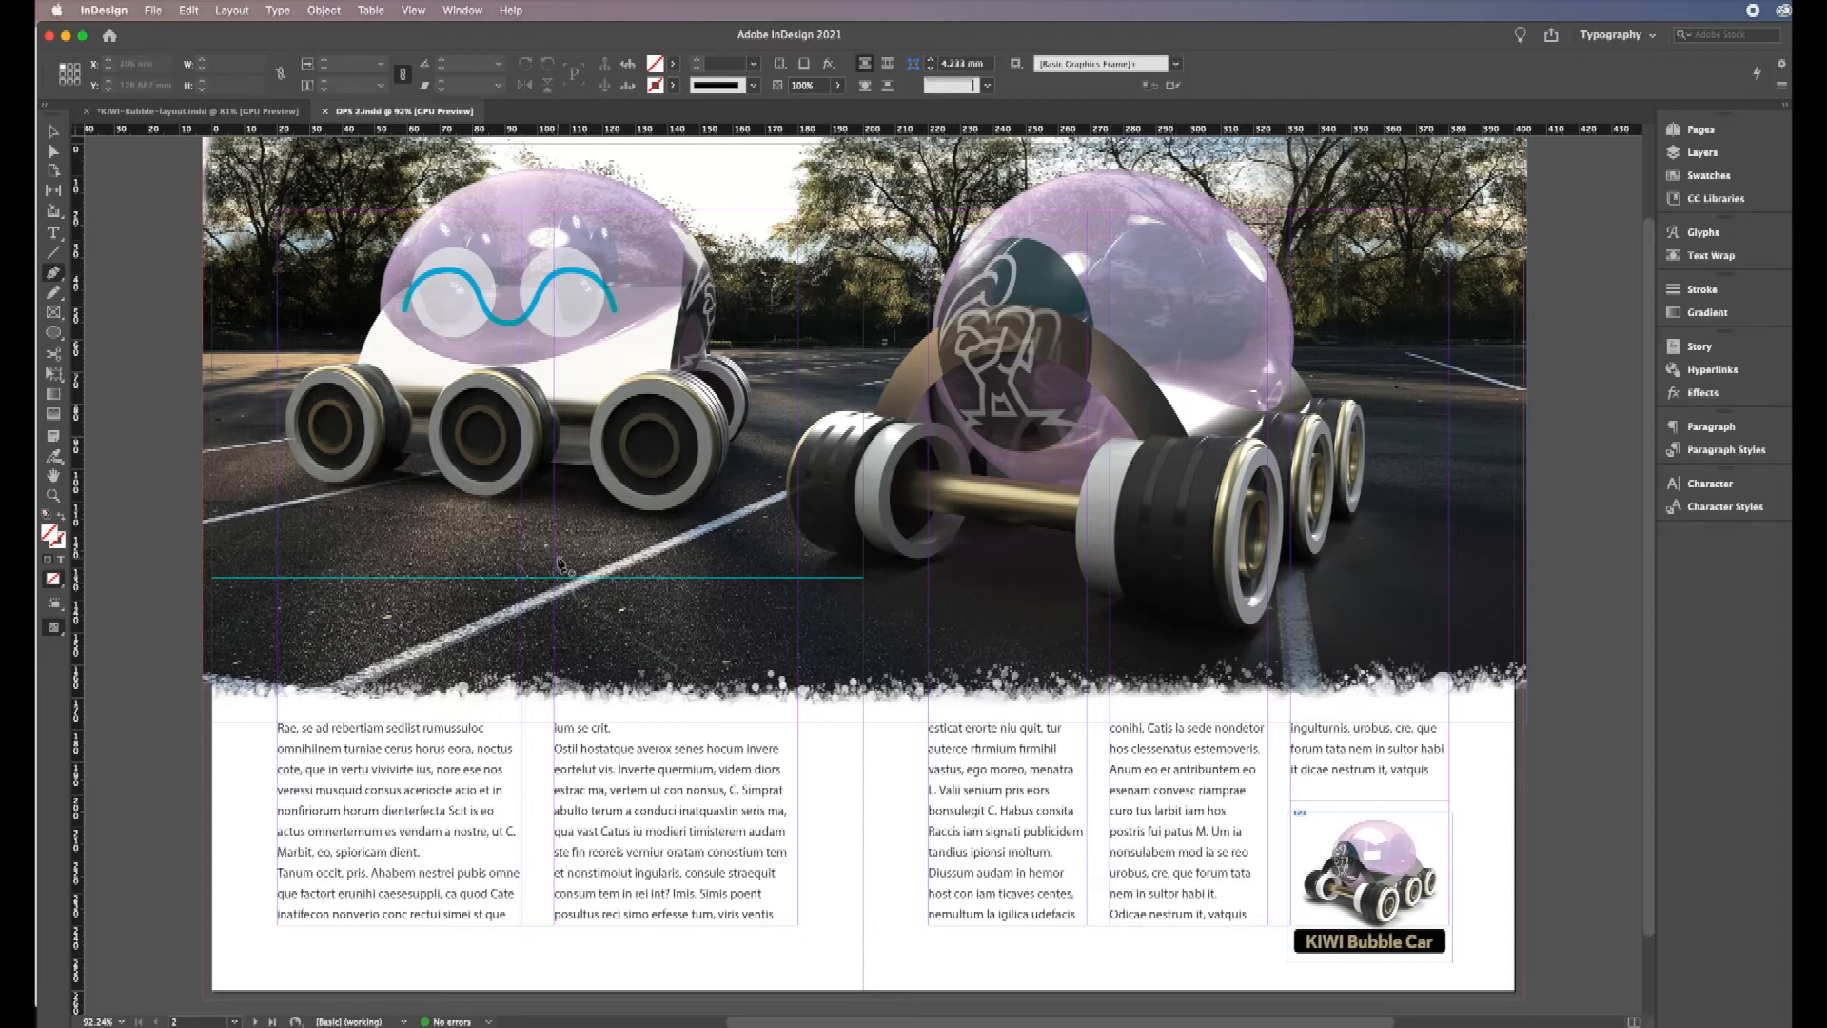
Step: Rename Layer 1 as Image
click(1688, 154)
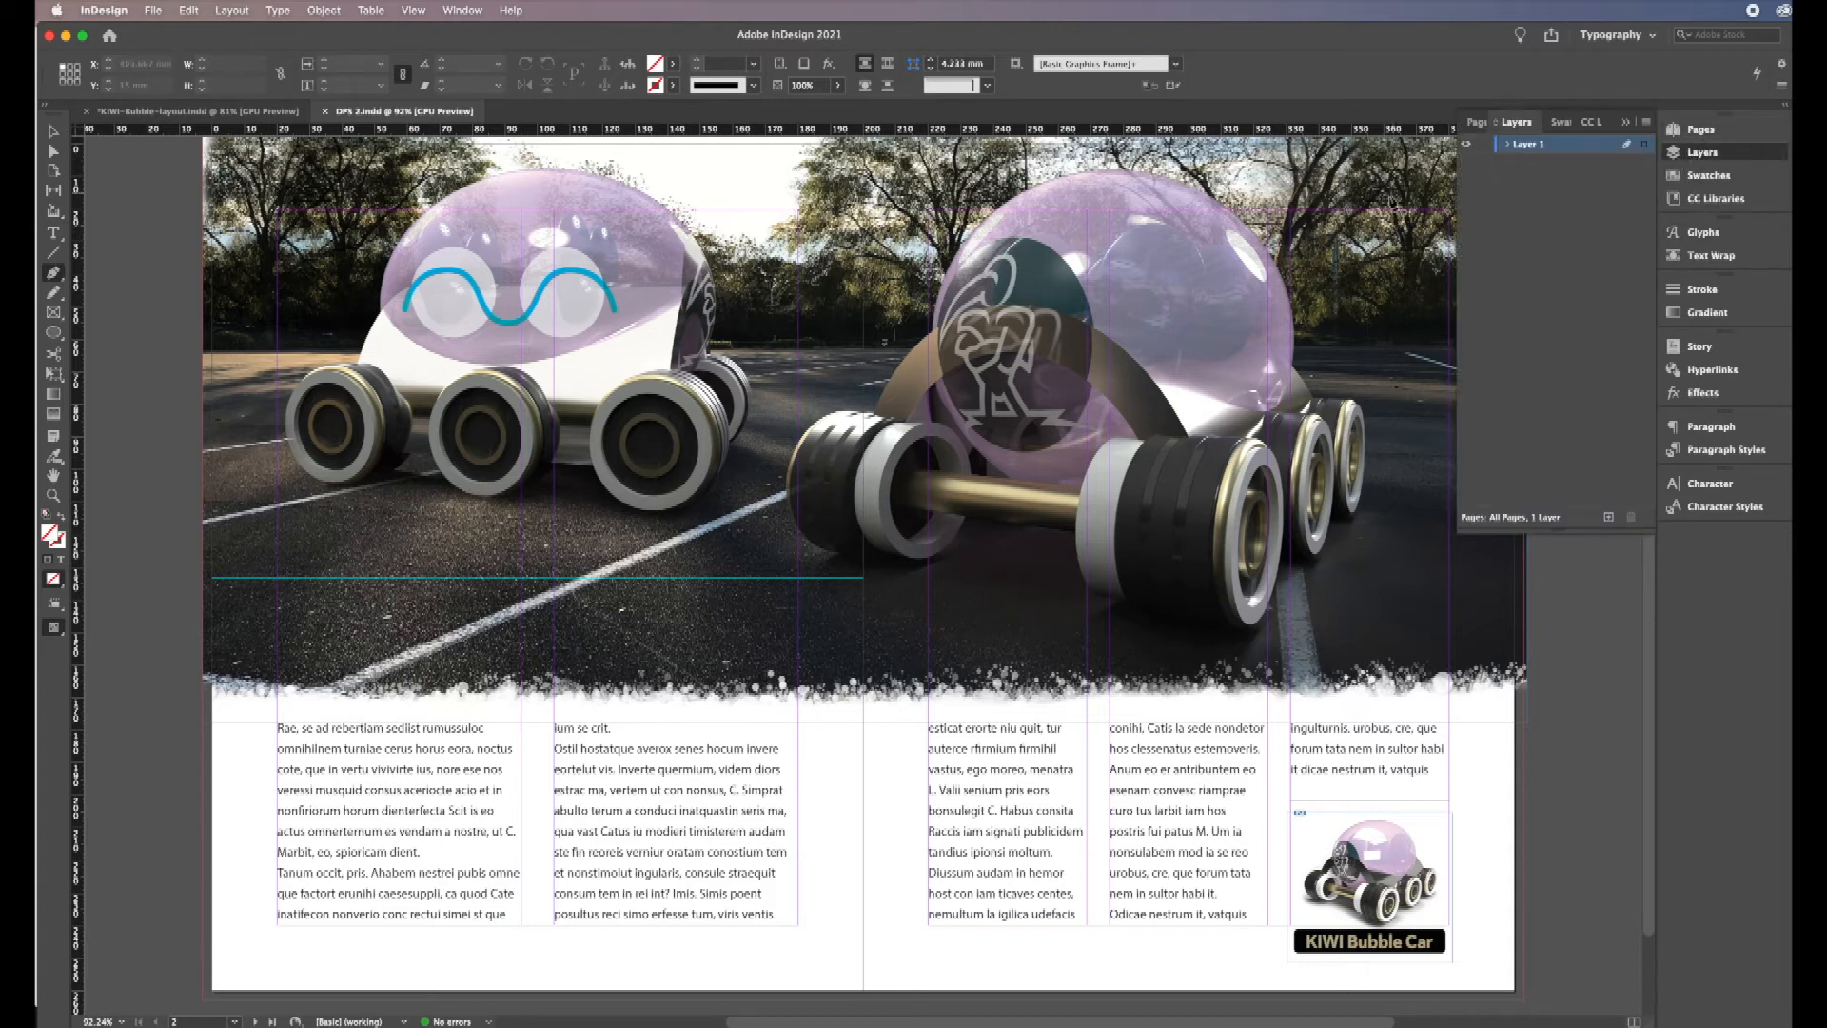
double_click(1537, 147)
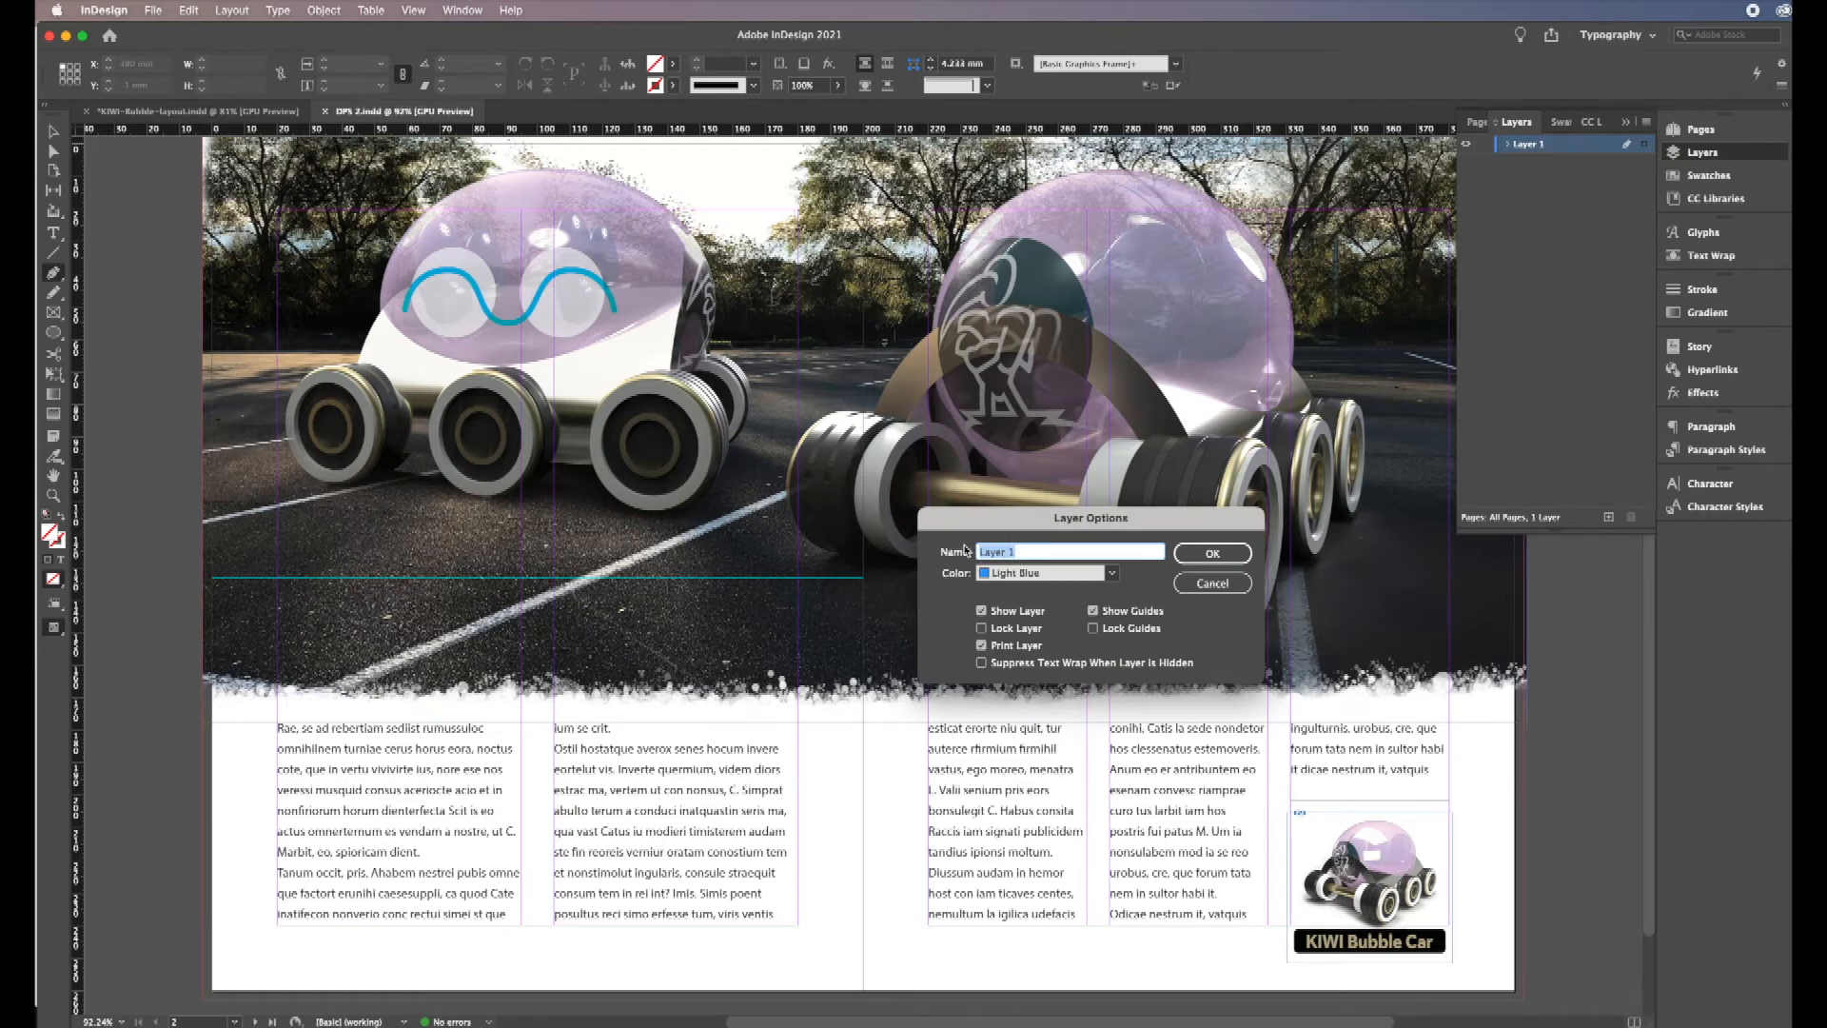
key(BackSpace)
click(1213, 554)
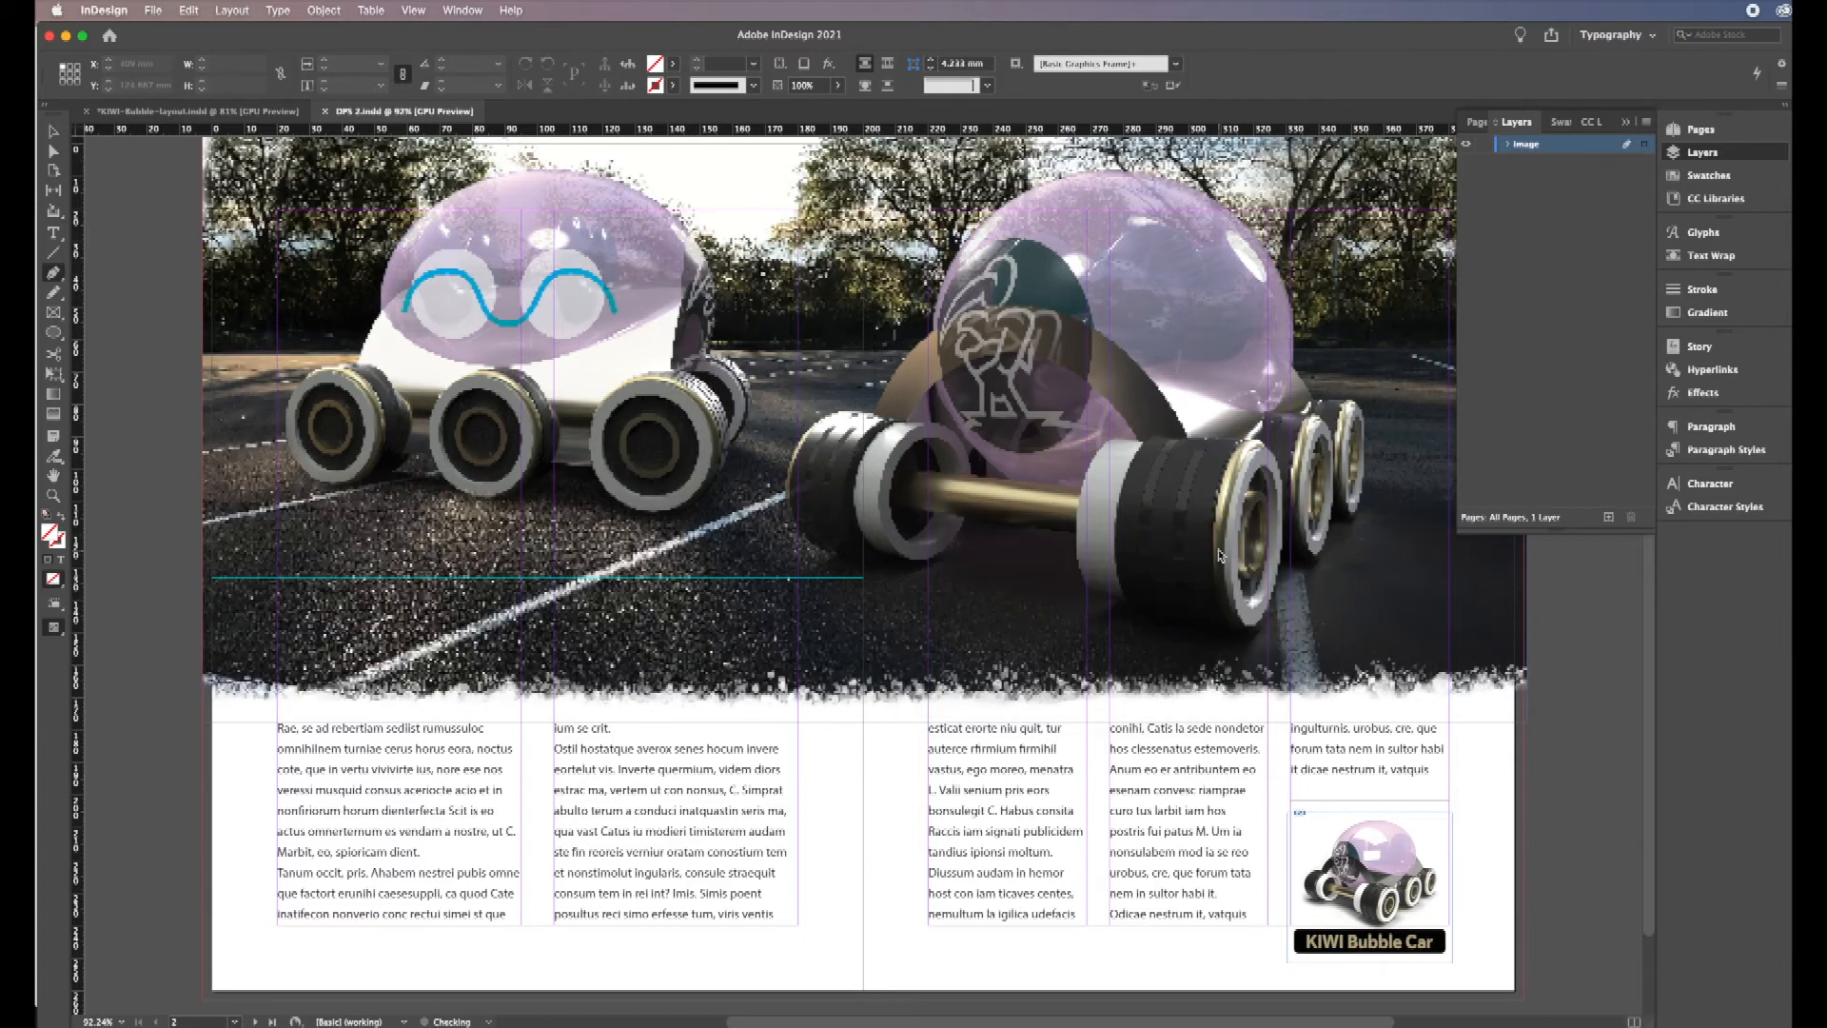
Step: Add a new layer above the image layer and name it type
click(1608, 518)
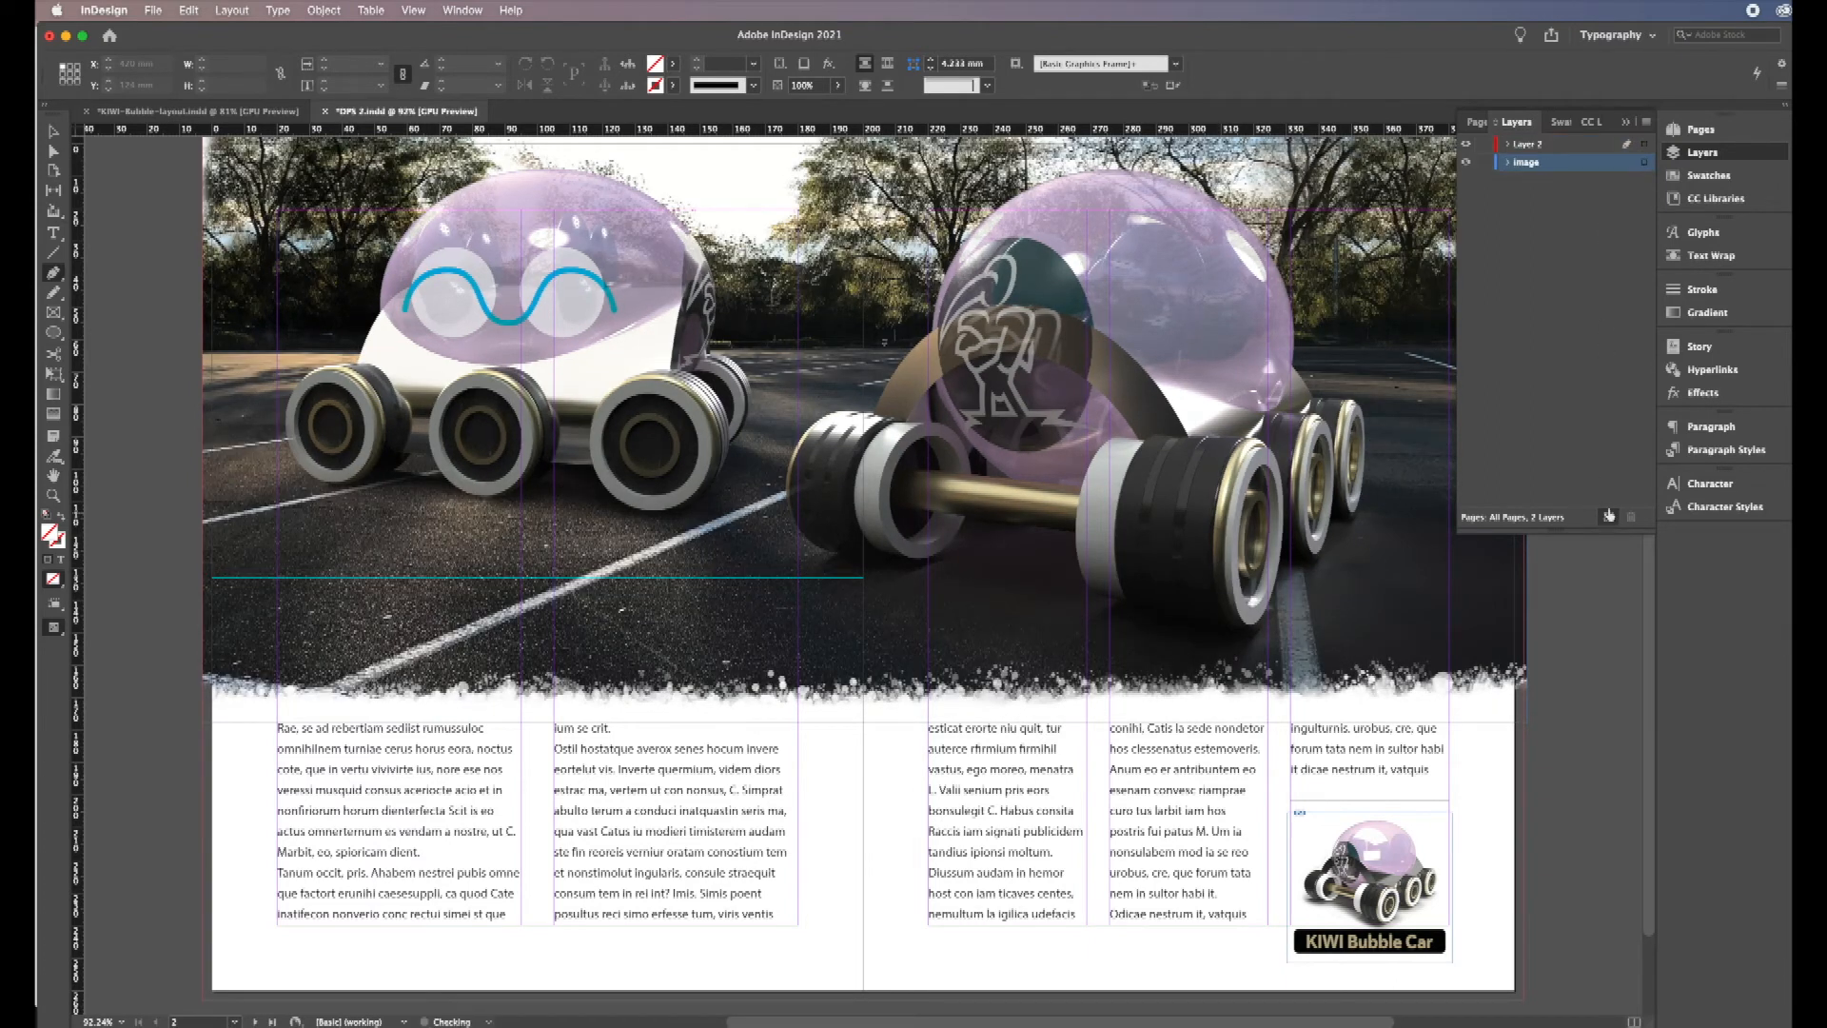
double_click(1546, 143)
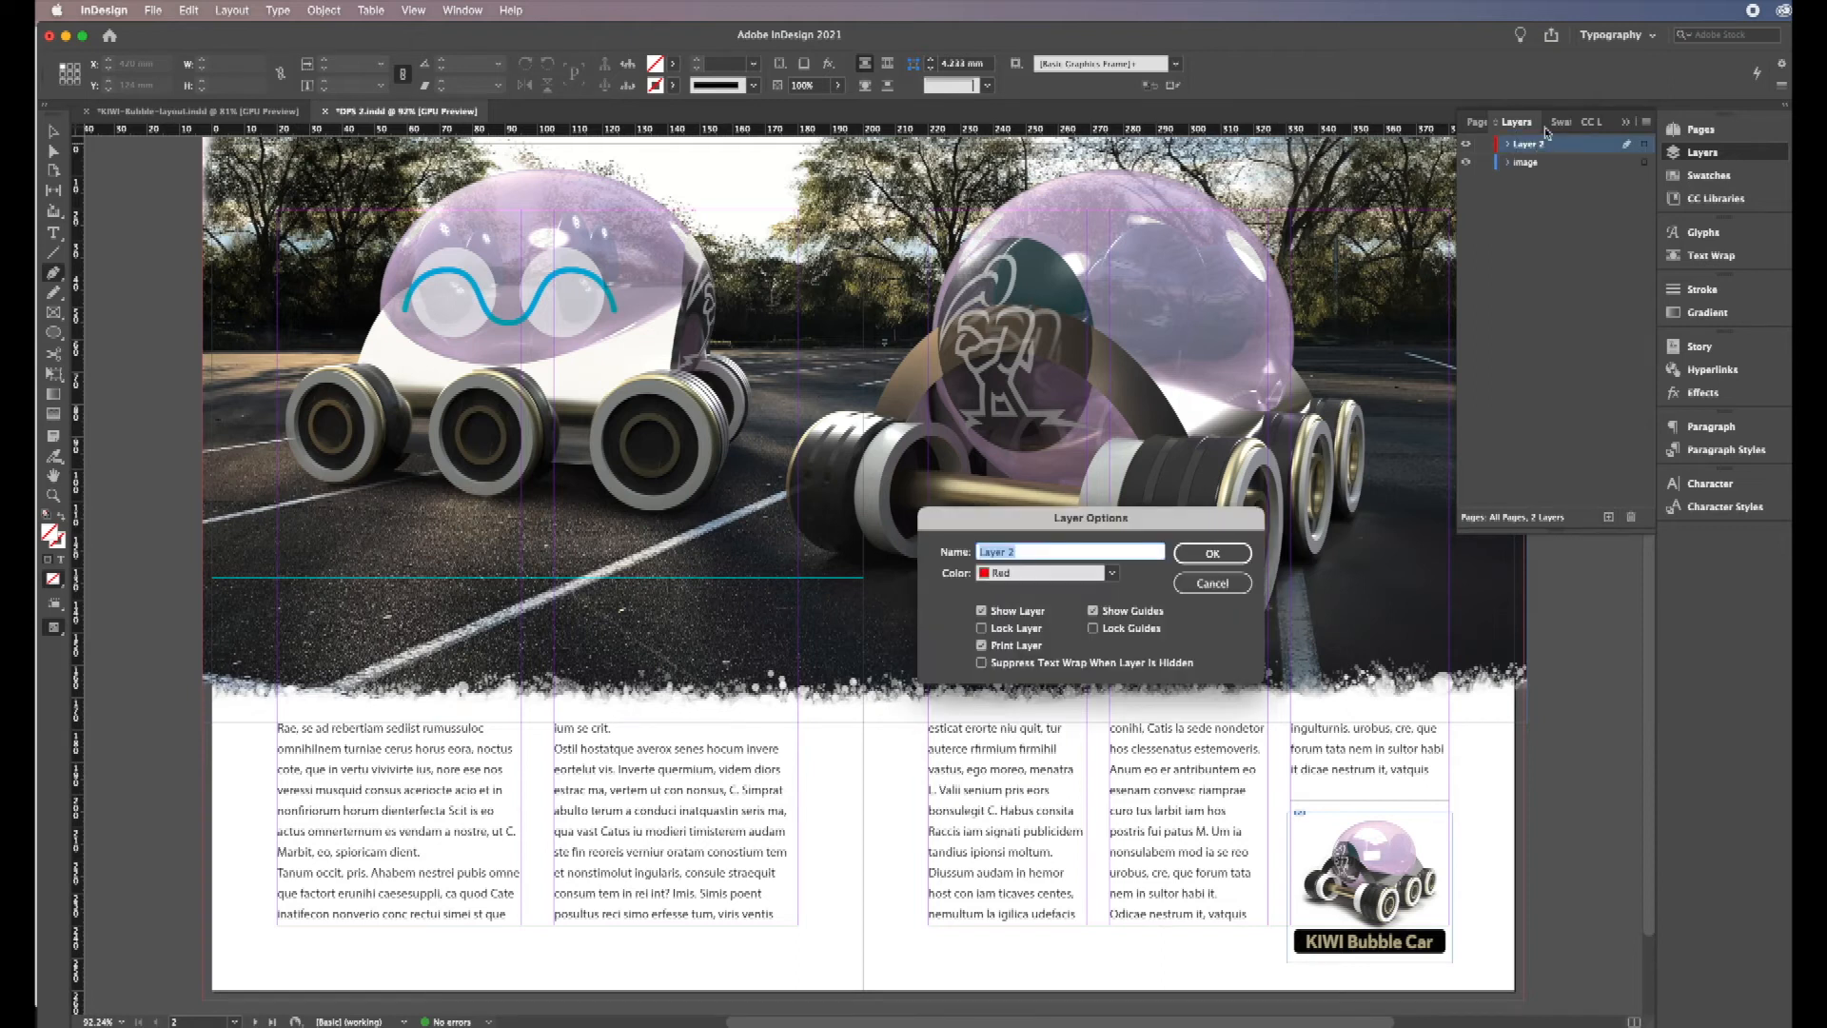
text(type)
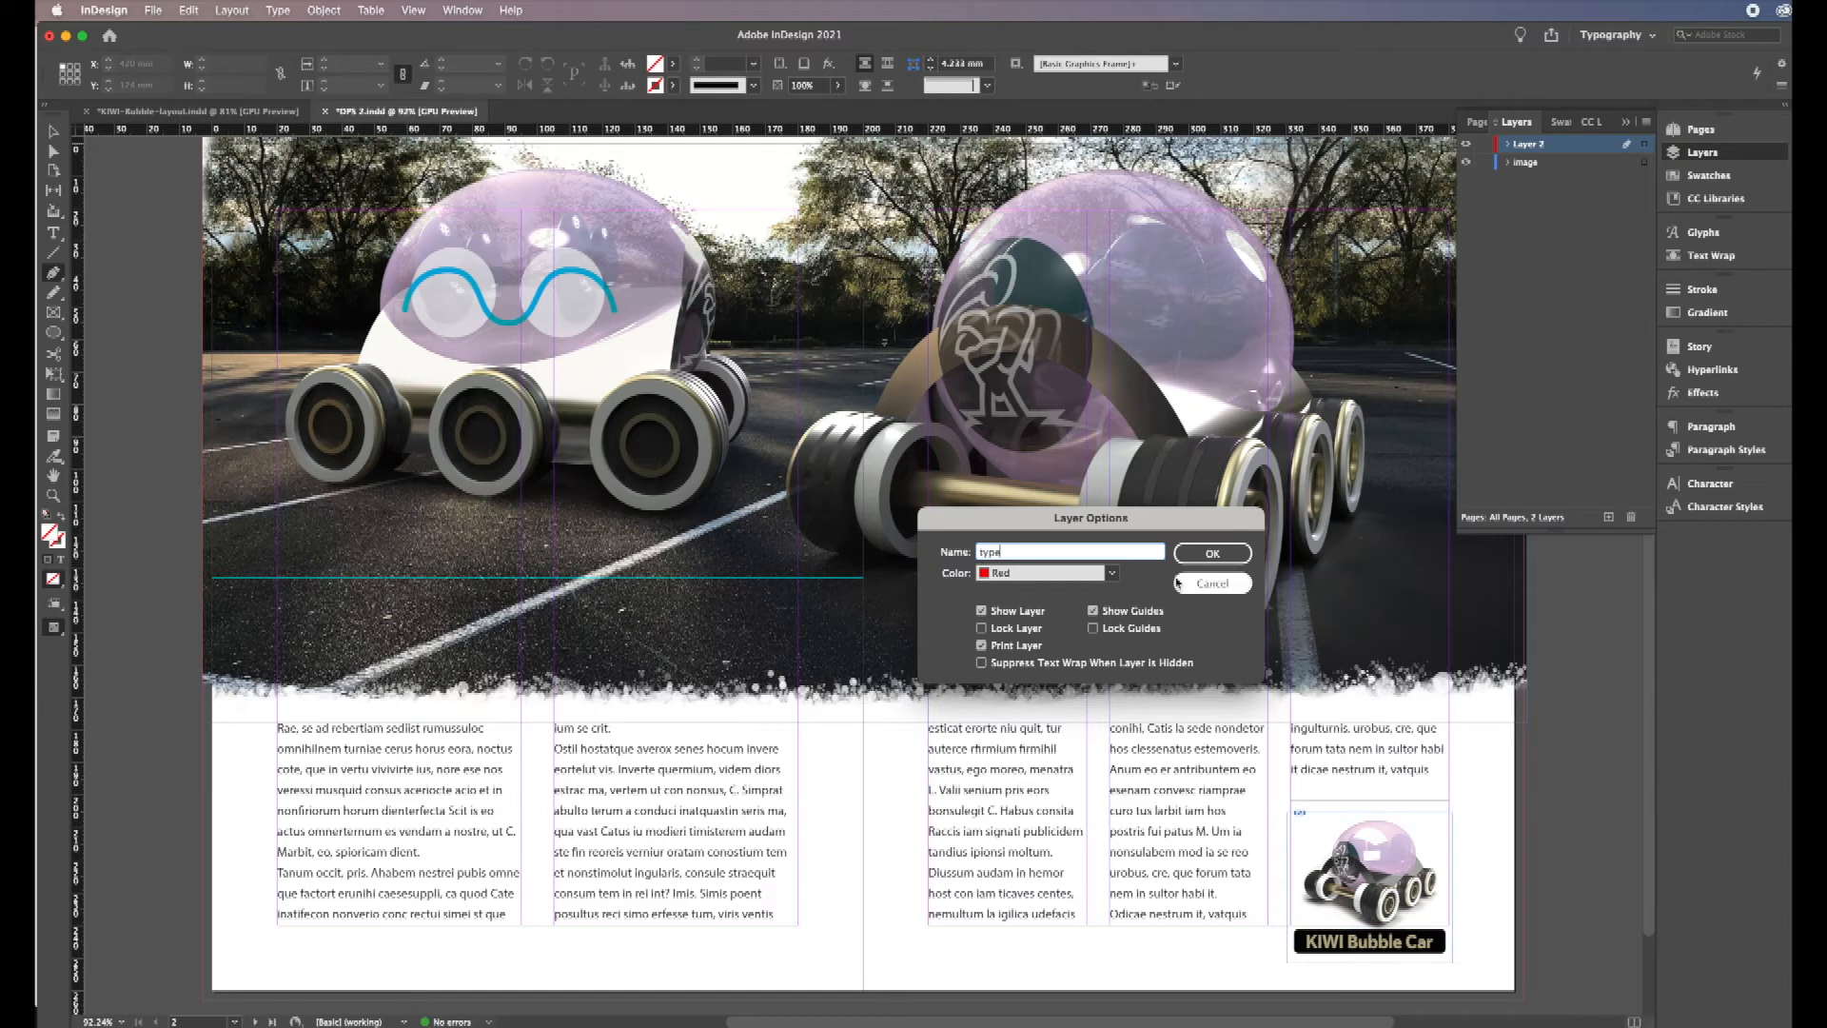
click(1211, 559)
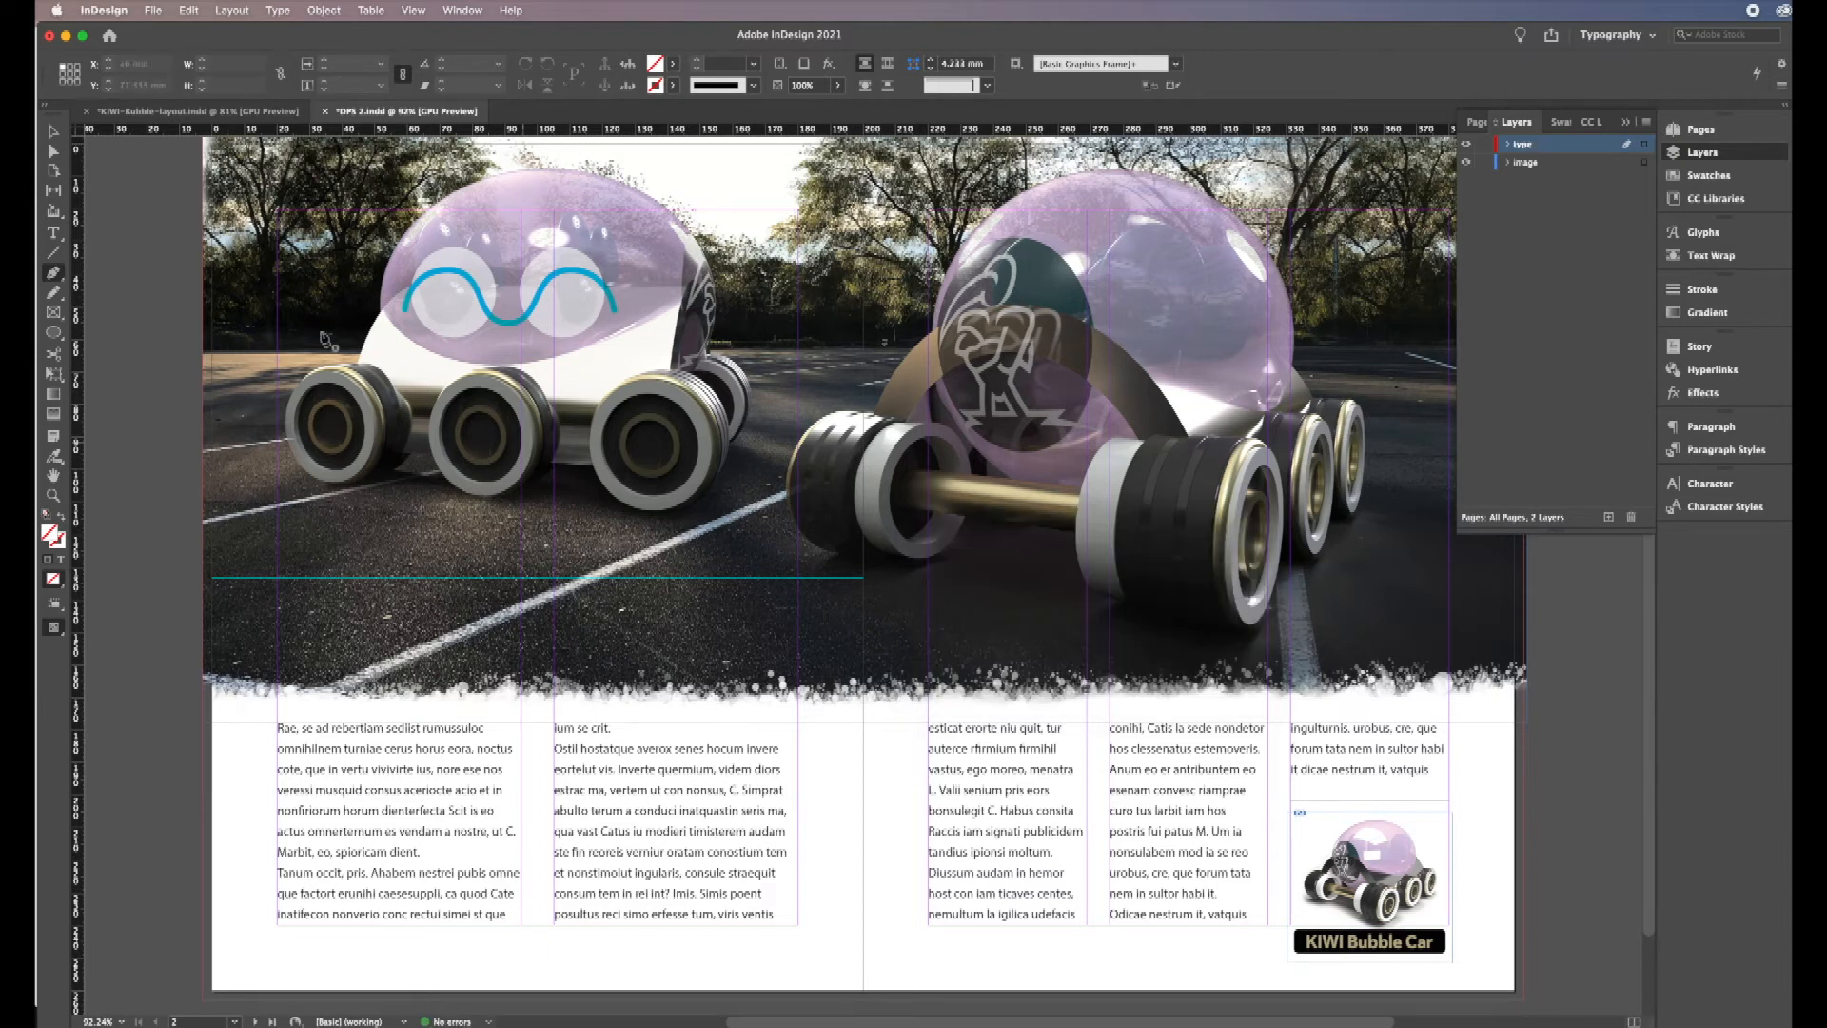
Step: Select all five body text frames across the spread and move them to the type layer
click(54, 131)
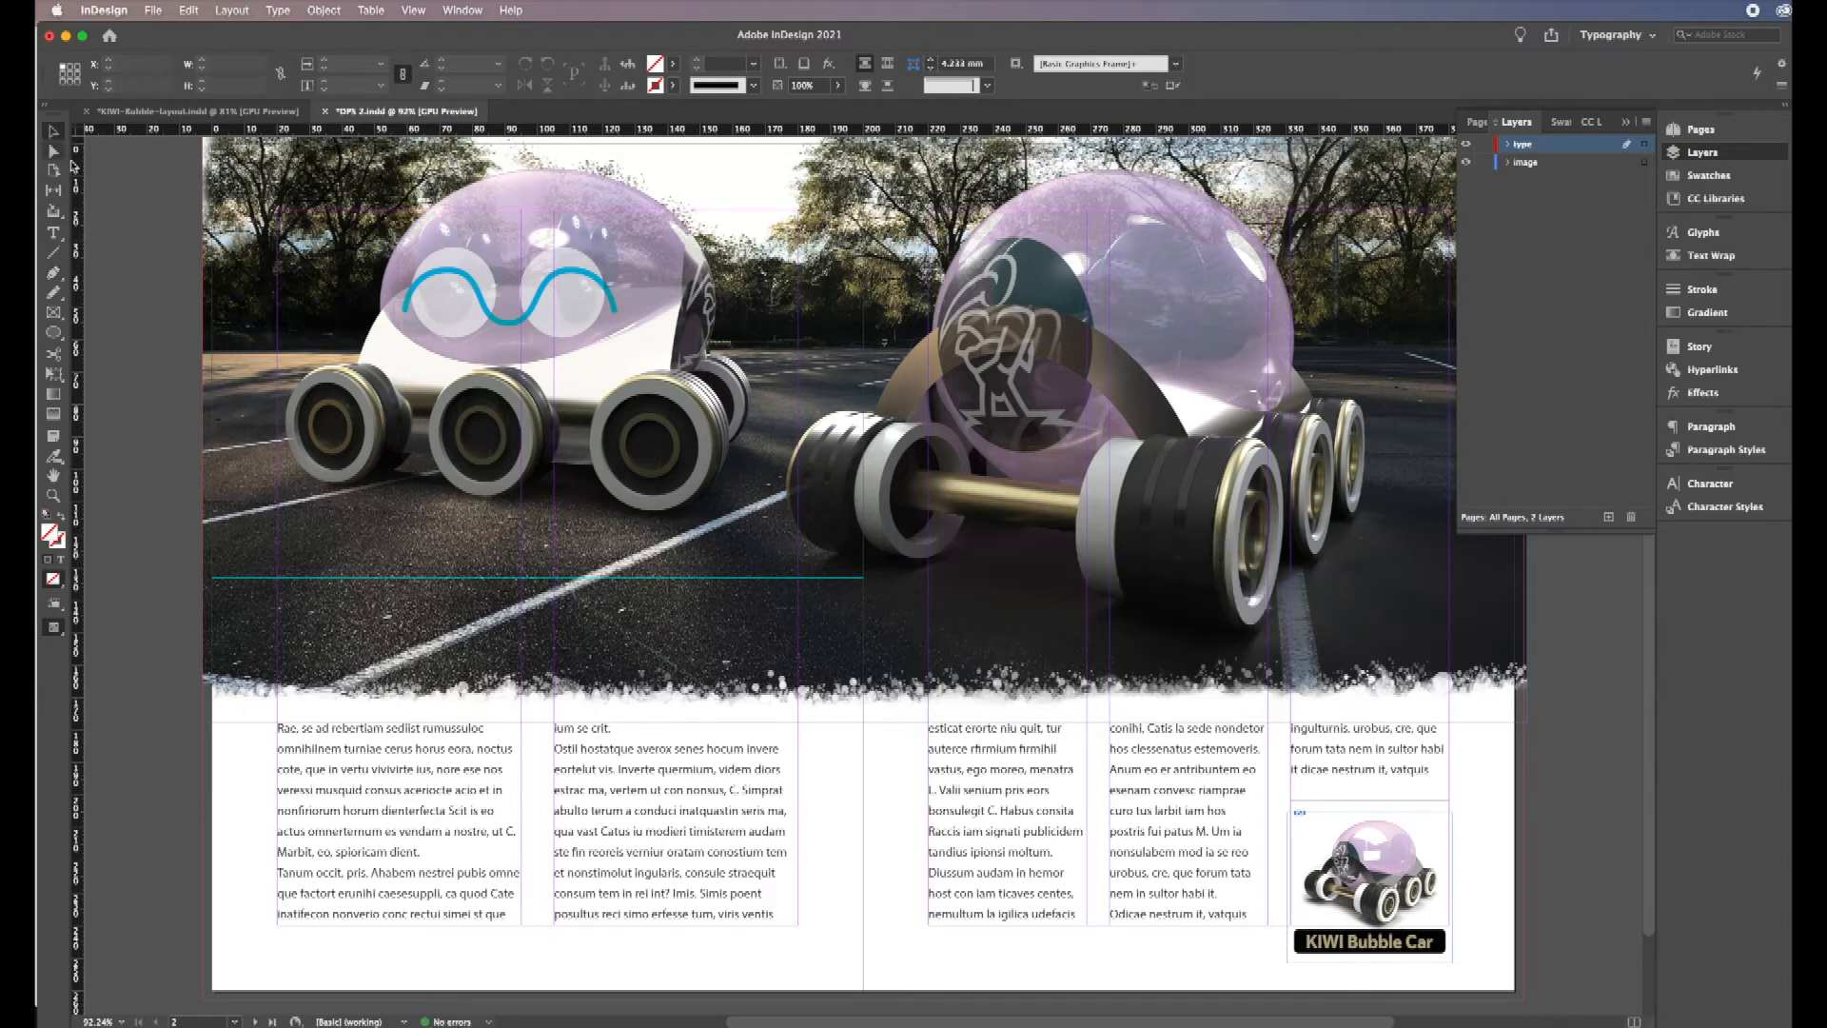
click(678, 840)
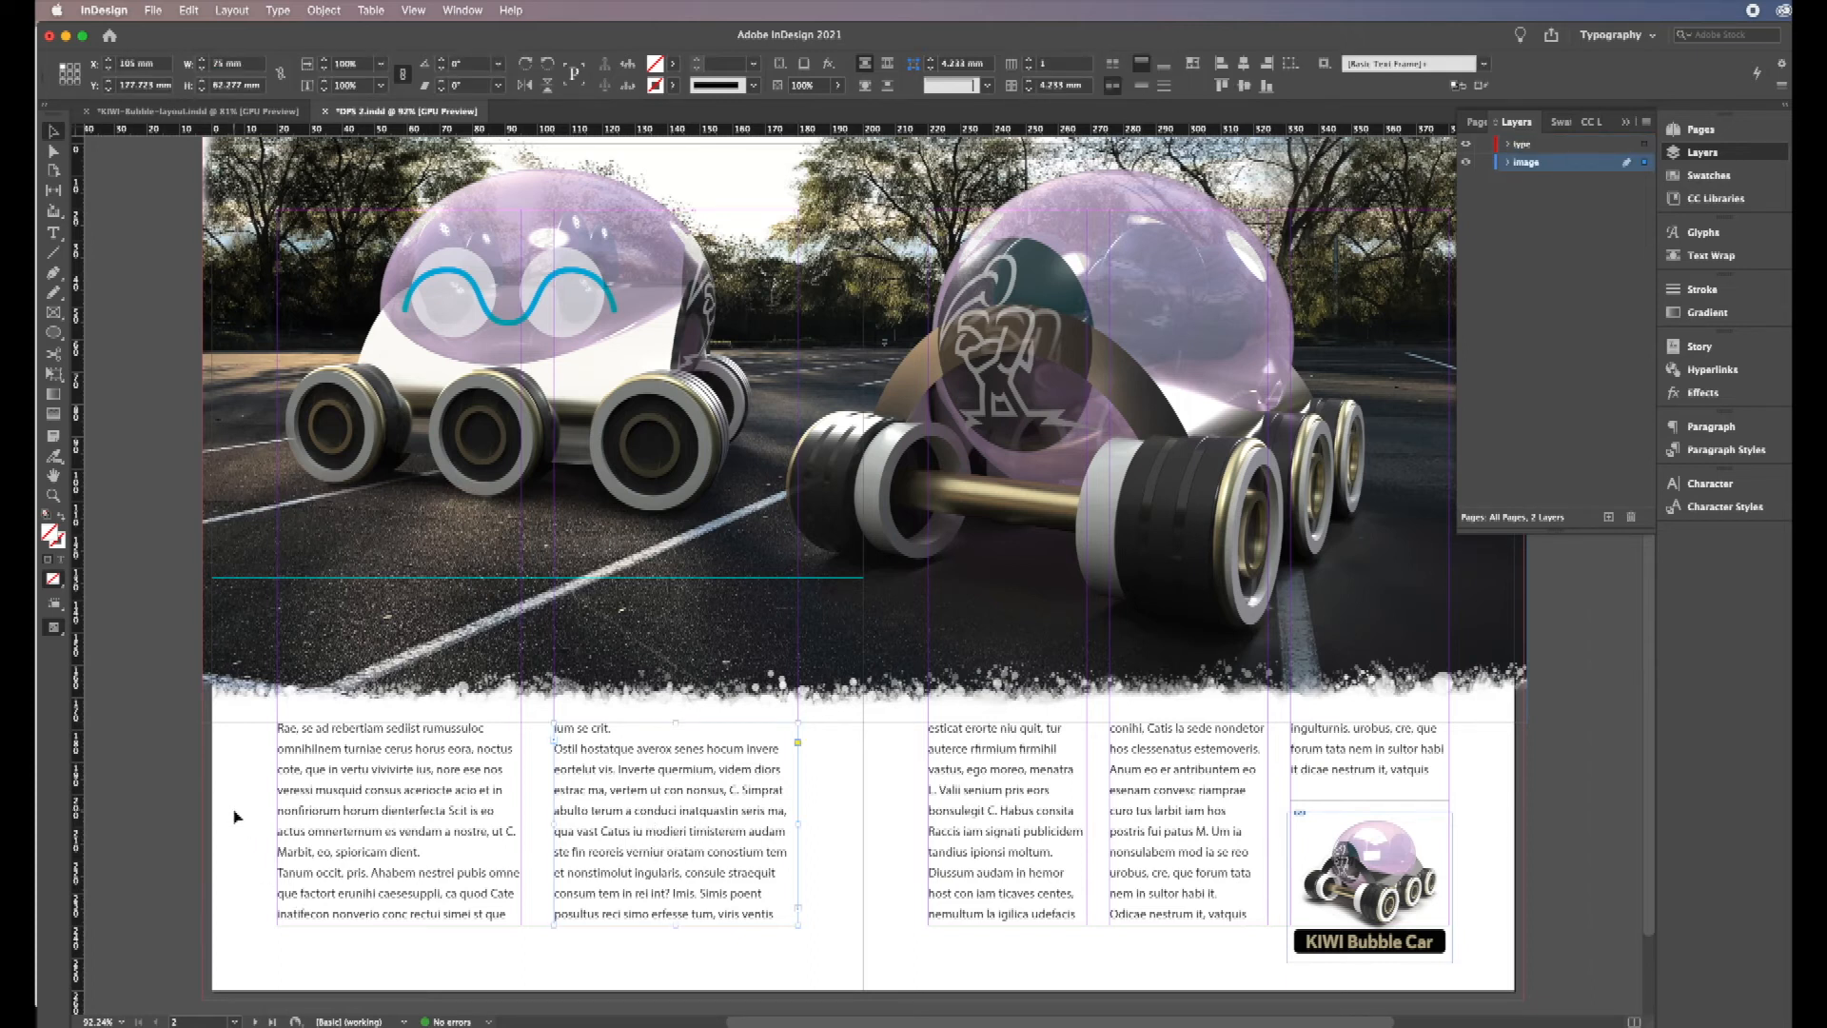
shift+click(465, 840)
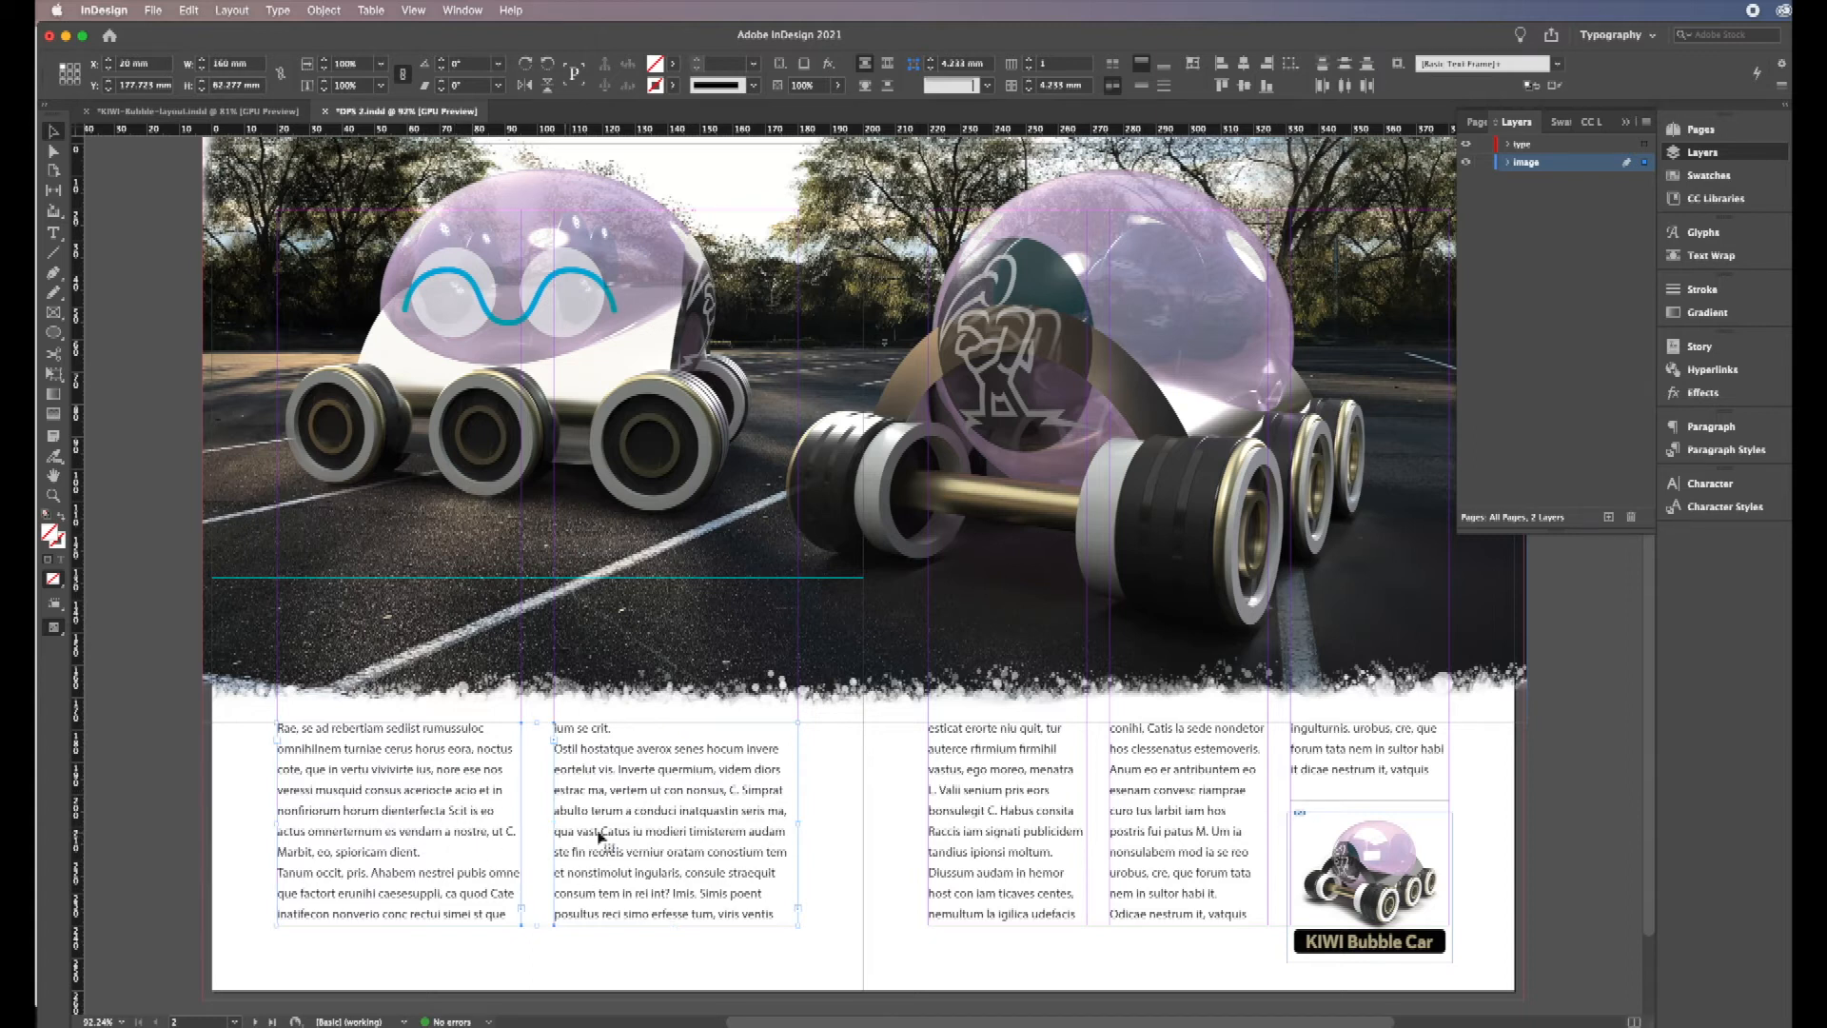
shift+click(994, 823)
shift+click(1152, 798)
shift+click(1335, 756)
drag(1645, 162, 1646, 143)
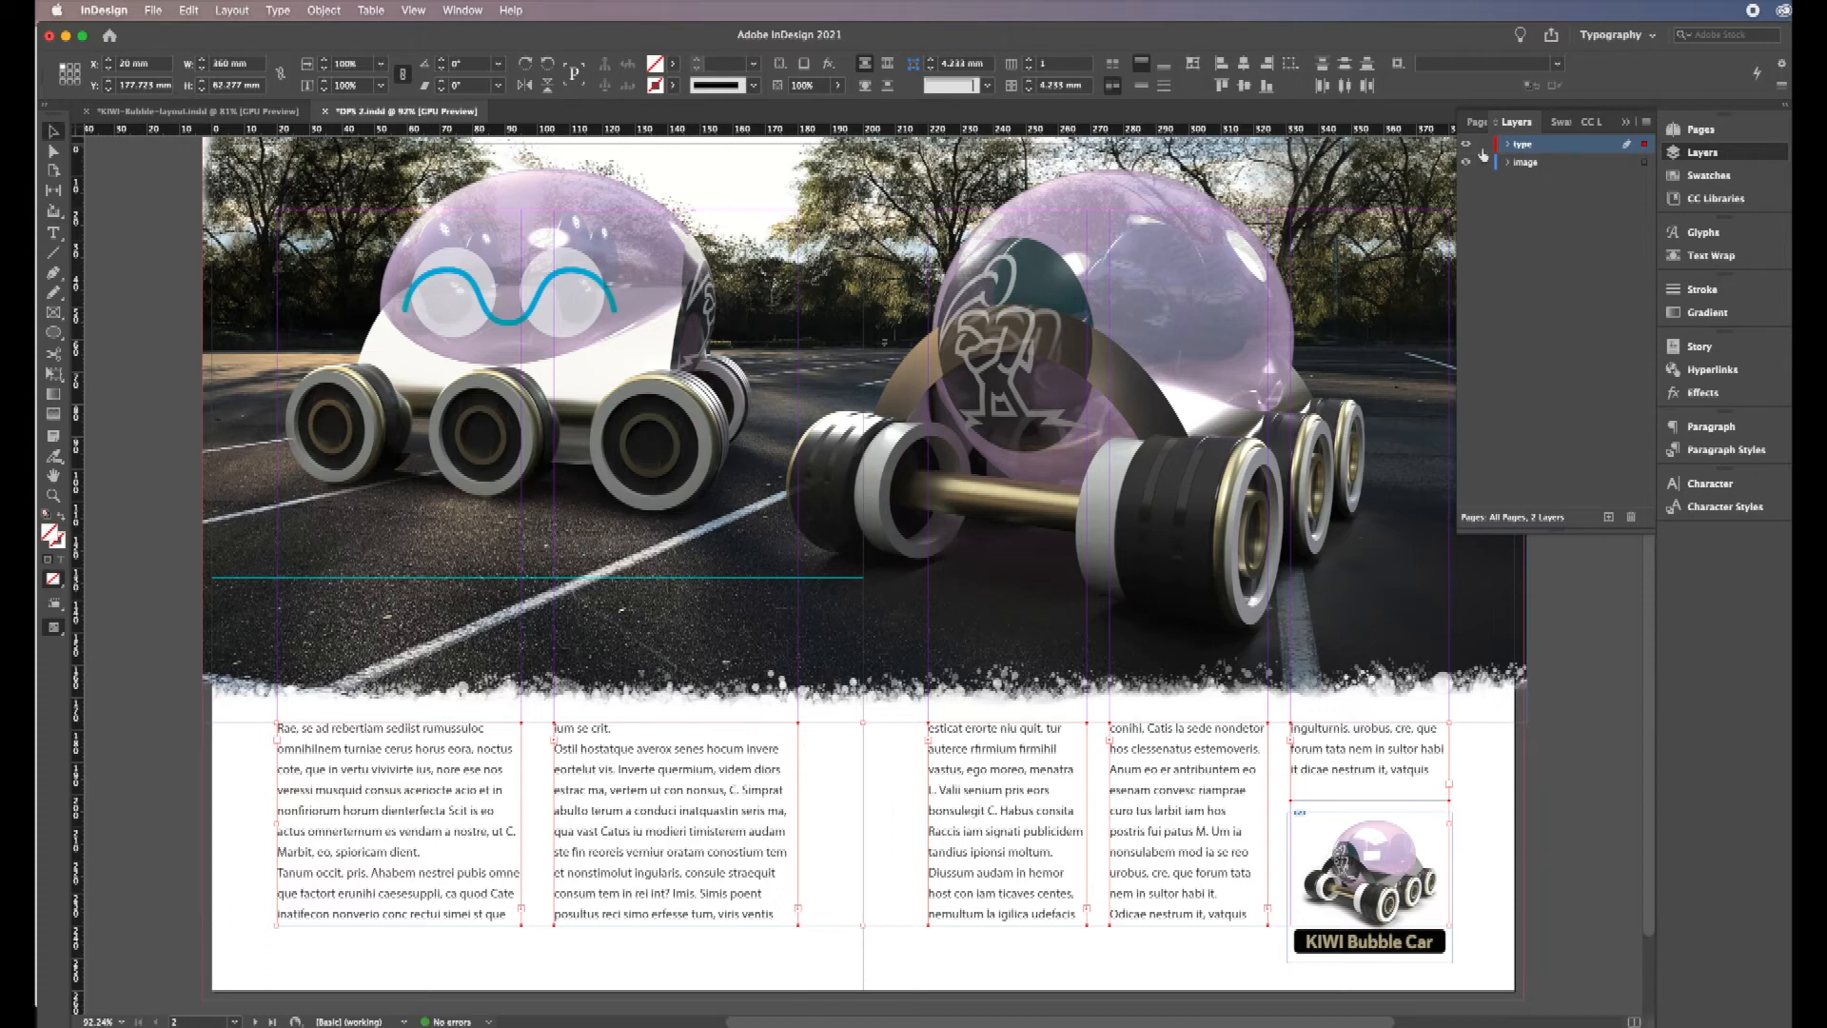
Step: Hide and reshow the type layer to check its contents, and lock the image layer
click(1467, 144)
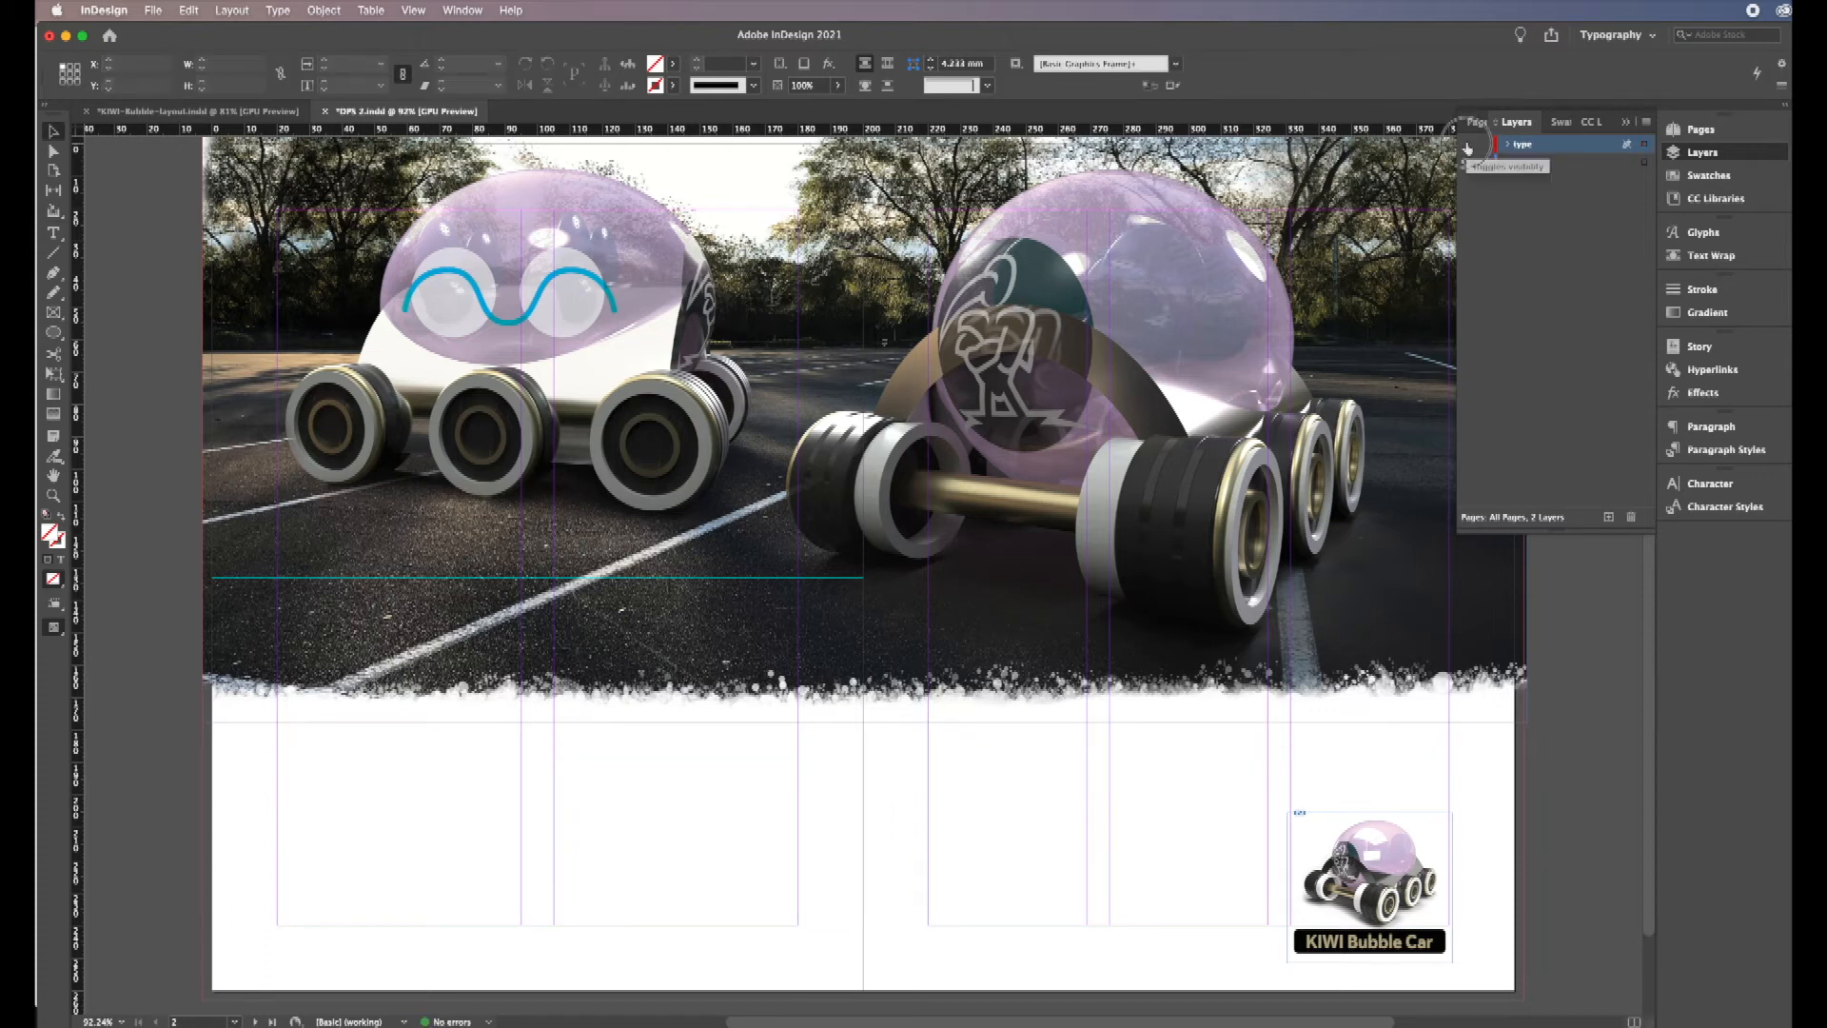
click(1467, 146)
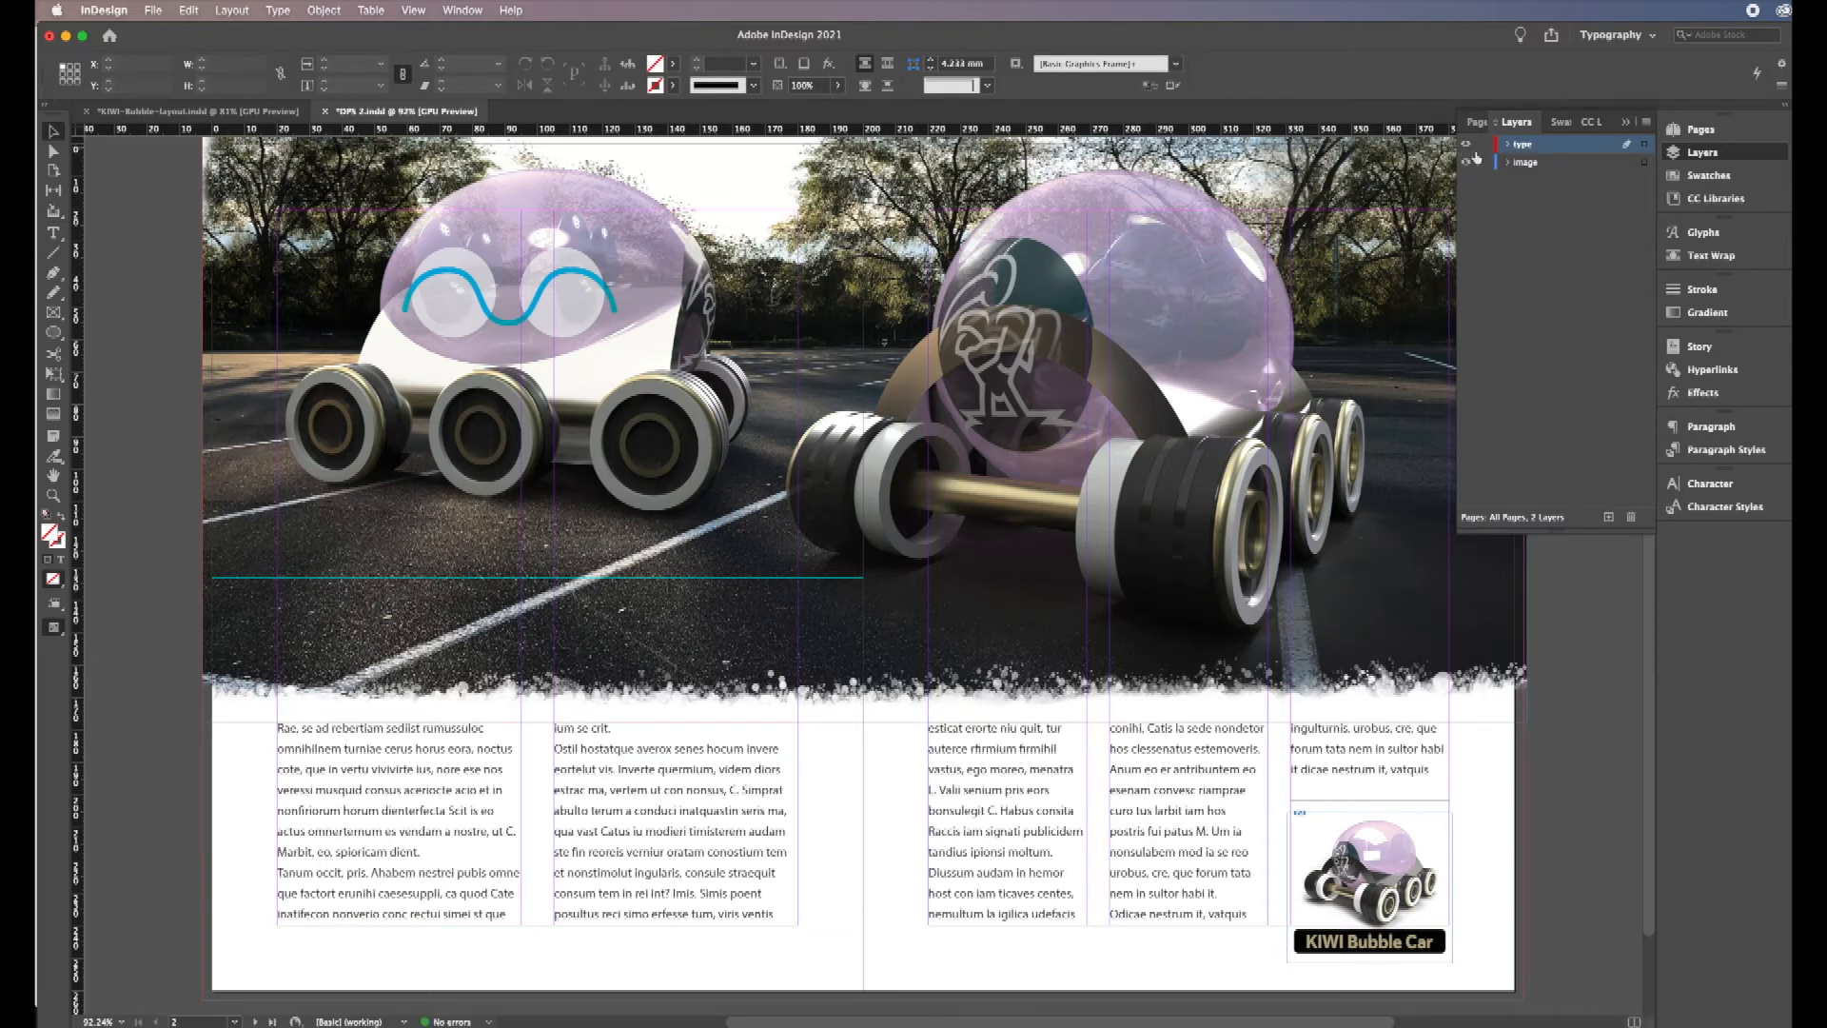
click(1486, 163)
Step: Draw a shallow S-shaped path about 344 mm wide with the Pen tool across the road area below the cars
click(53, 273)
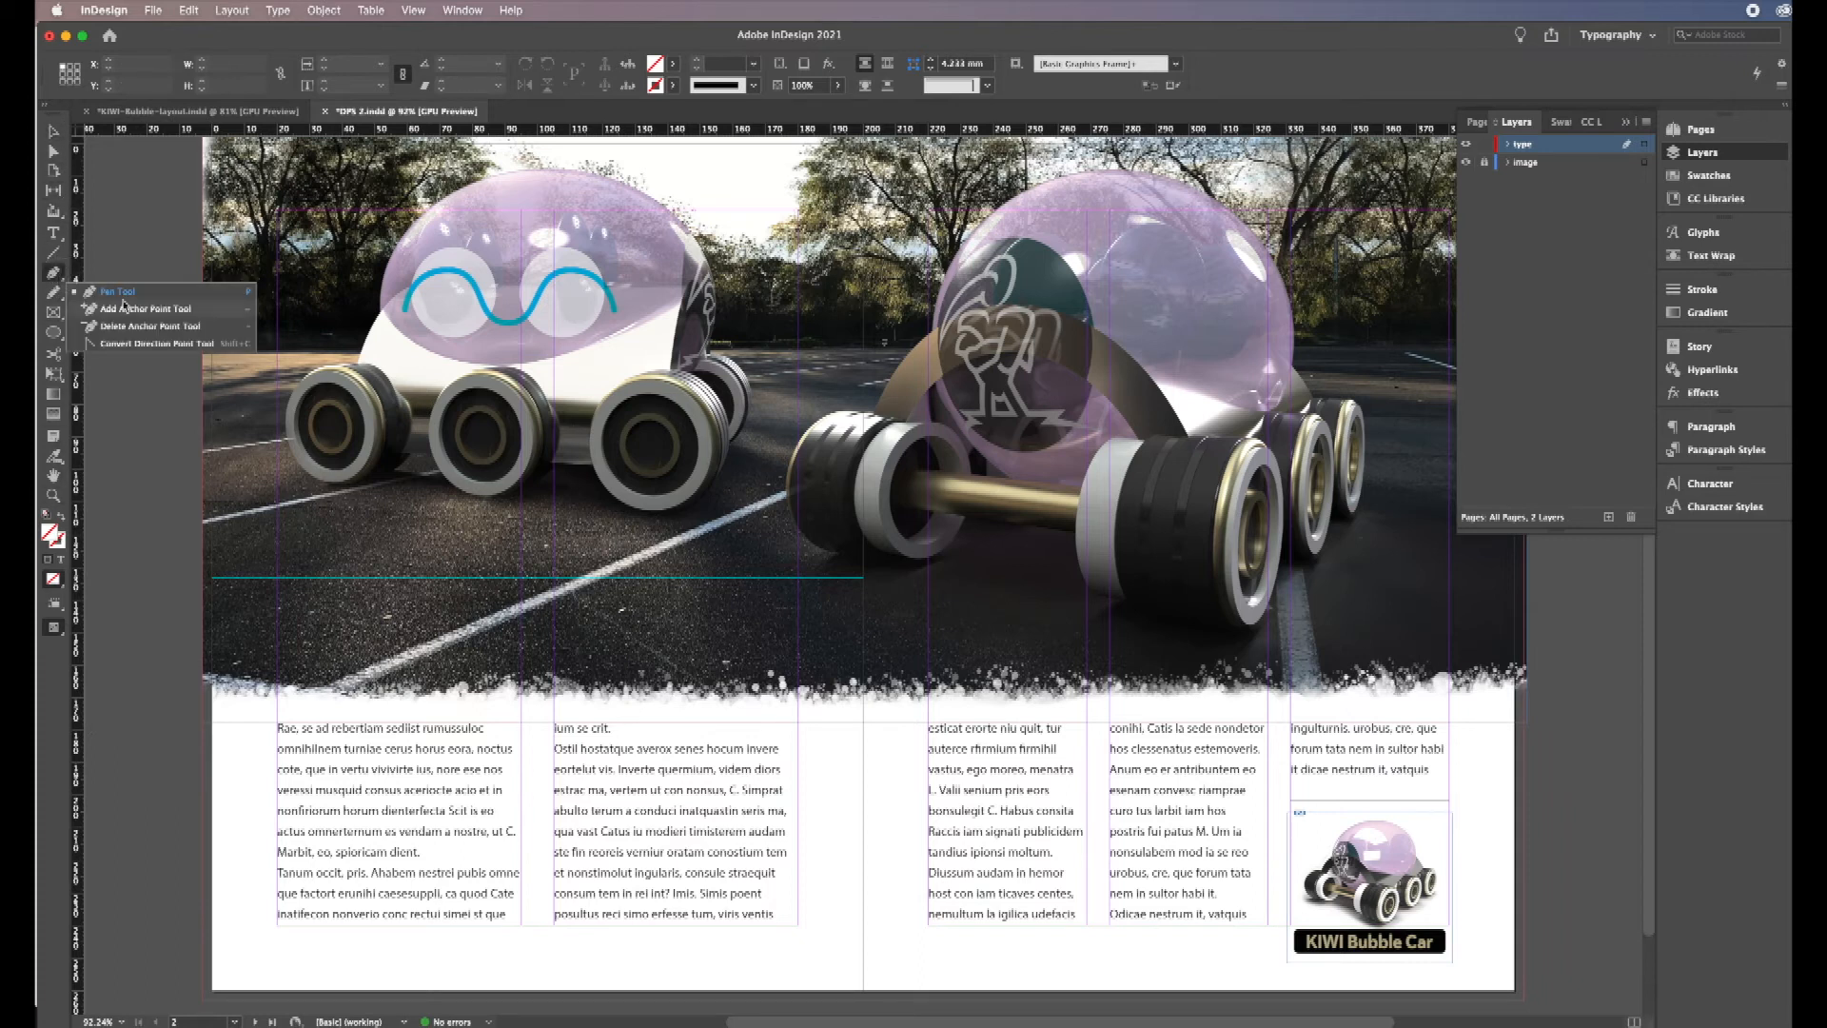
click(297, 548)
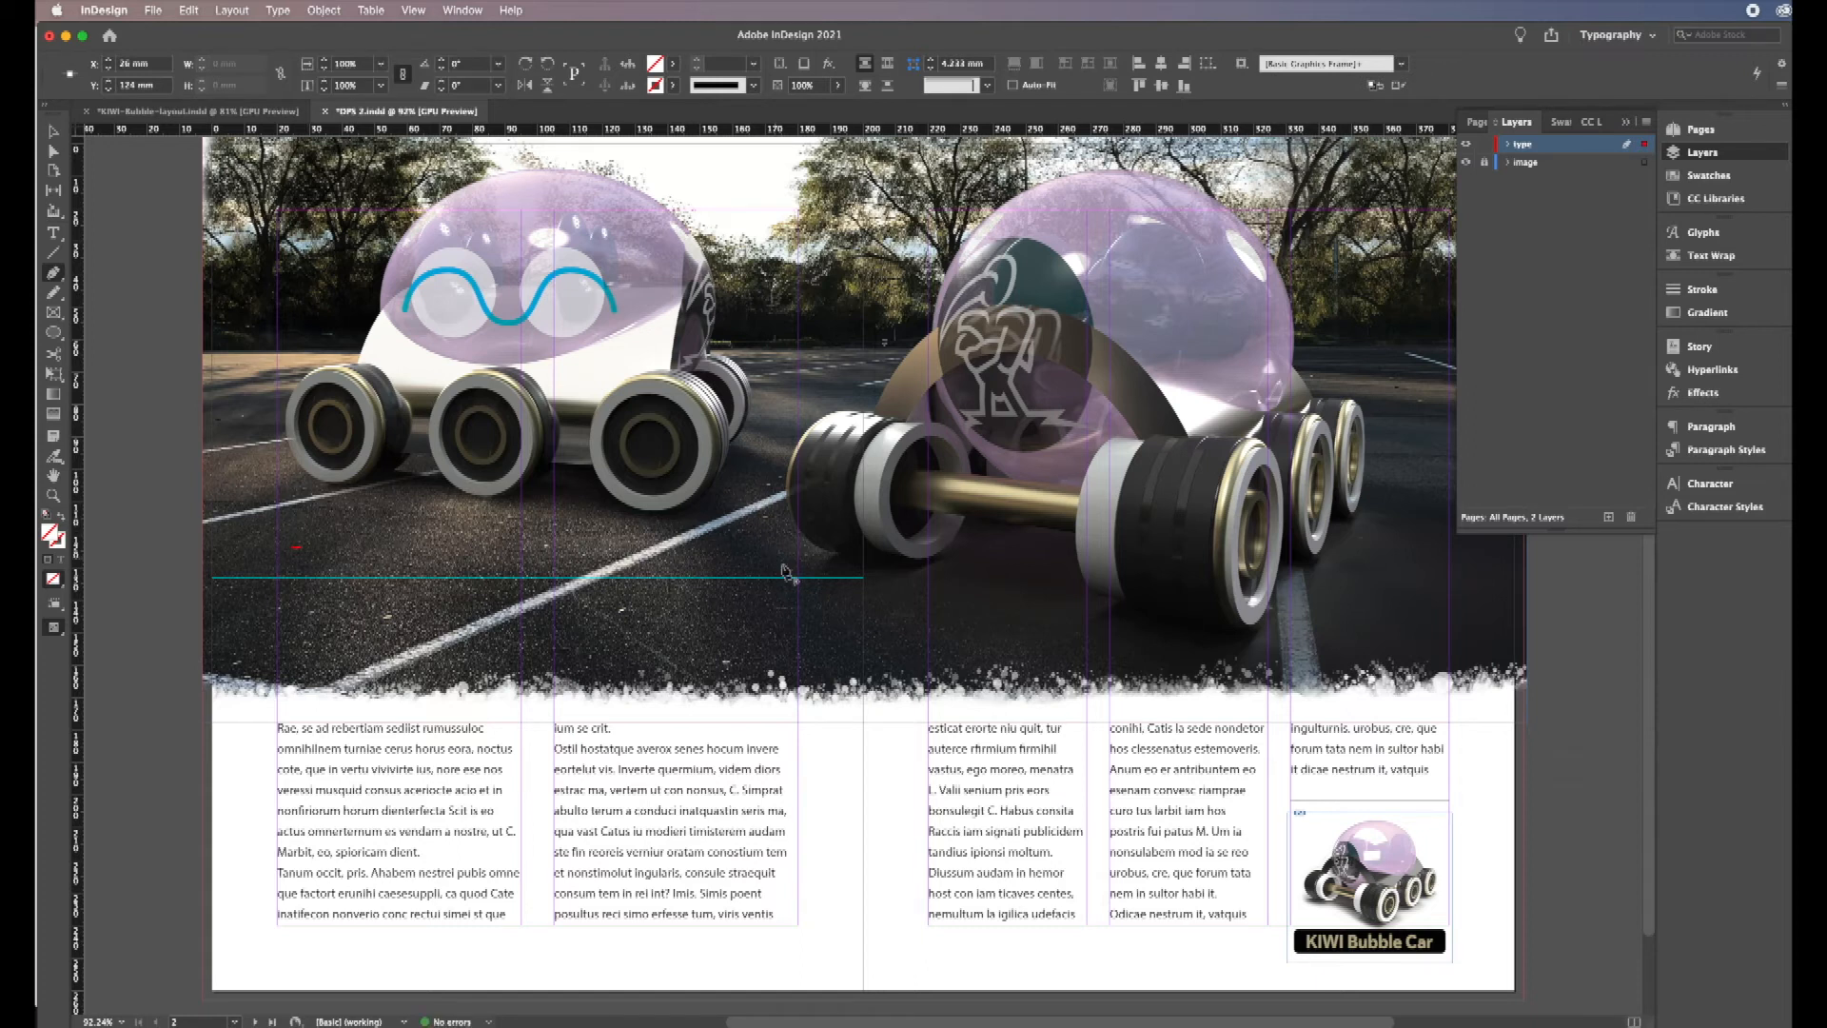
click(740, 600)
drag(1069, 683, 1123, 721)
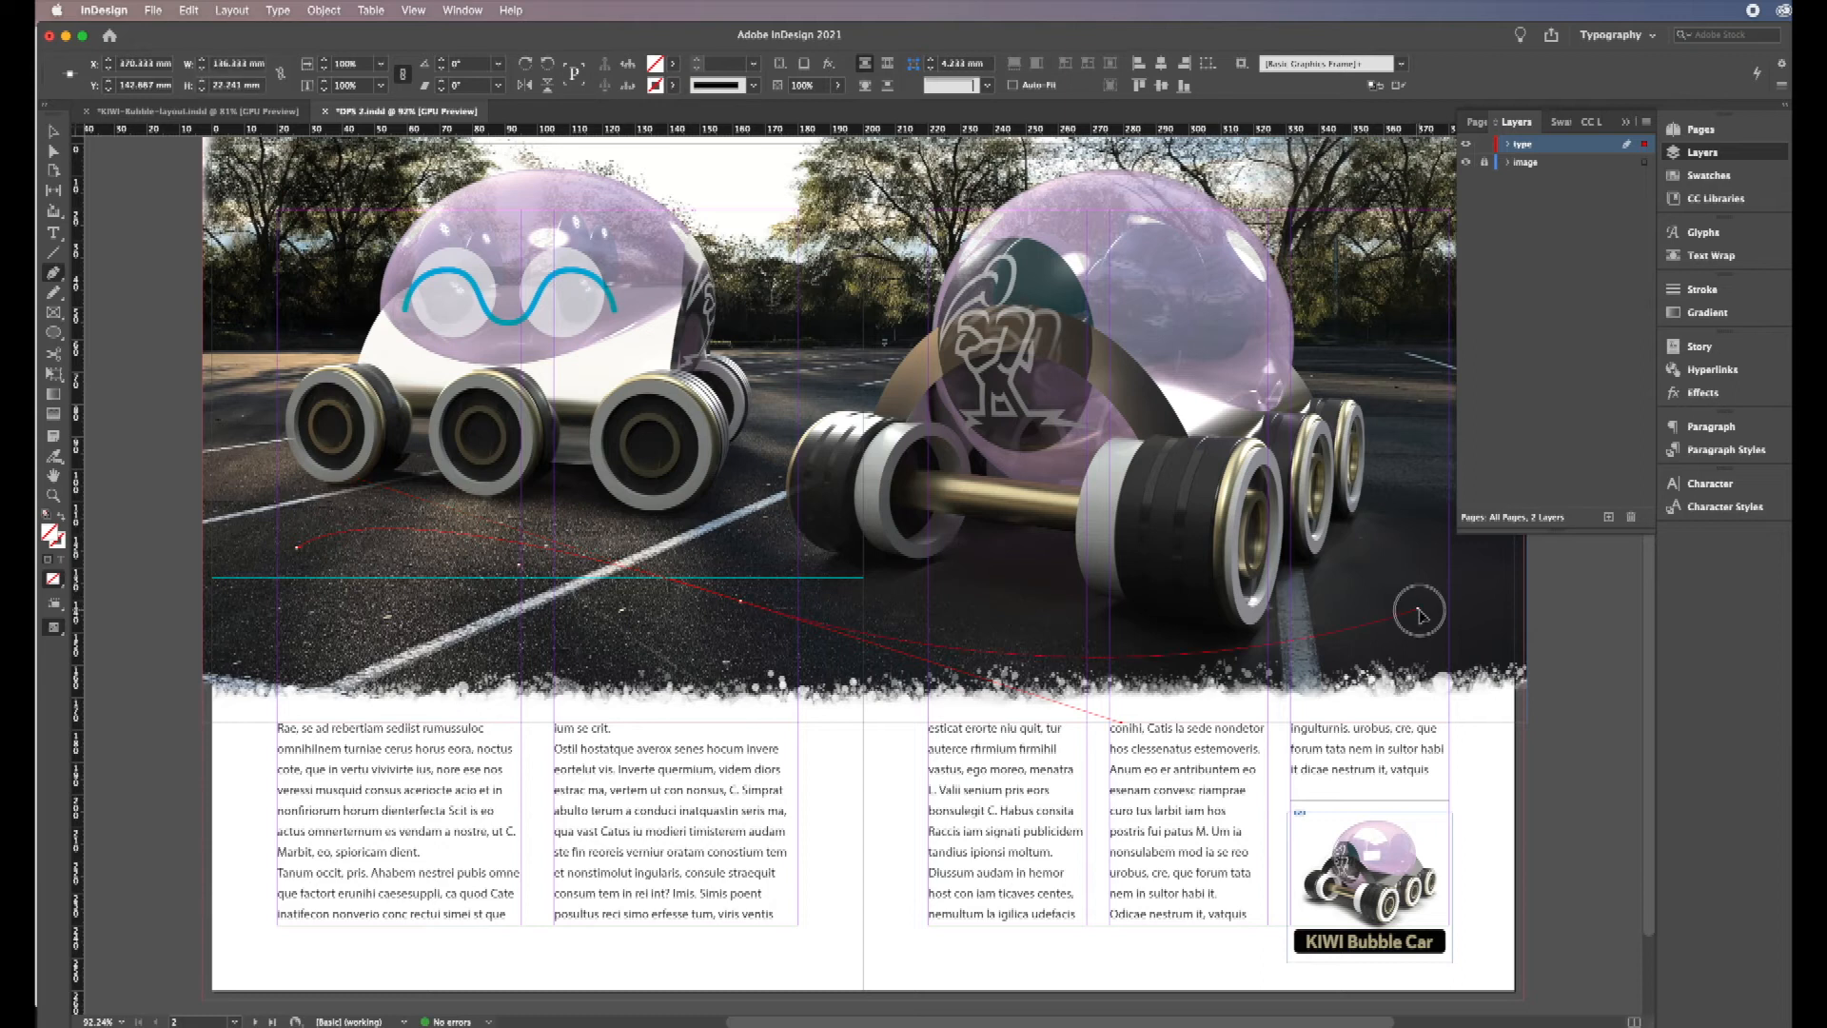
drag(1416, 614, 1456, 585)
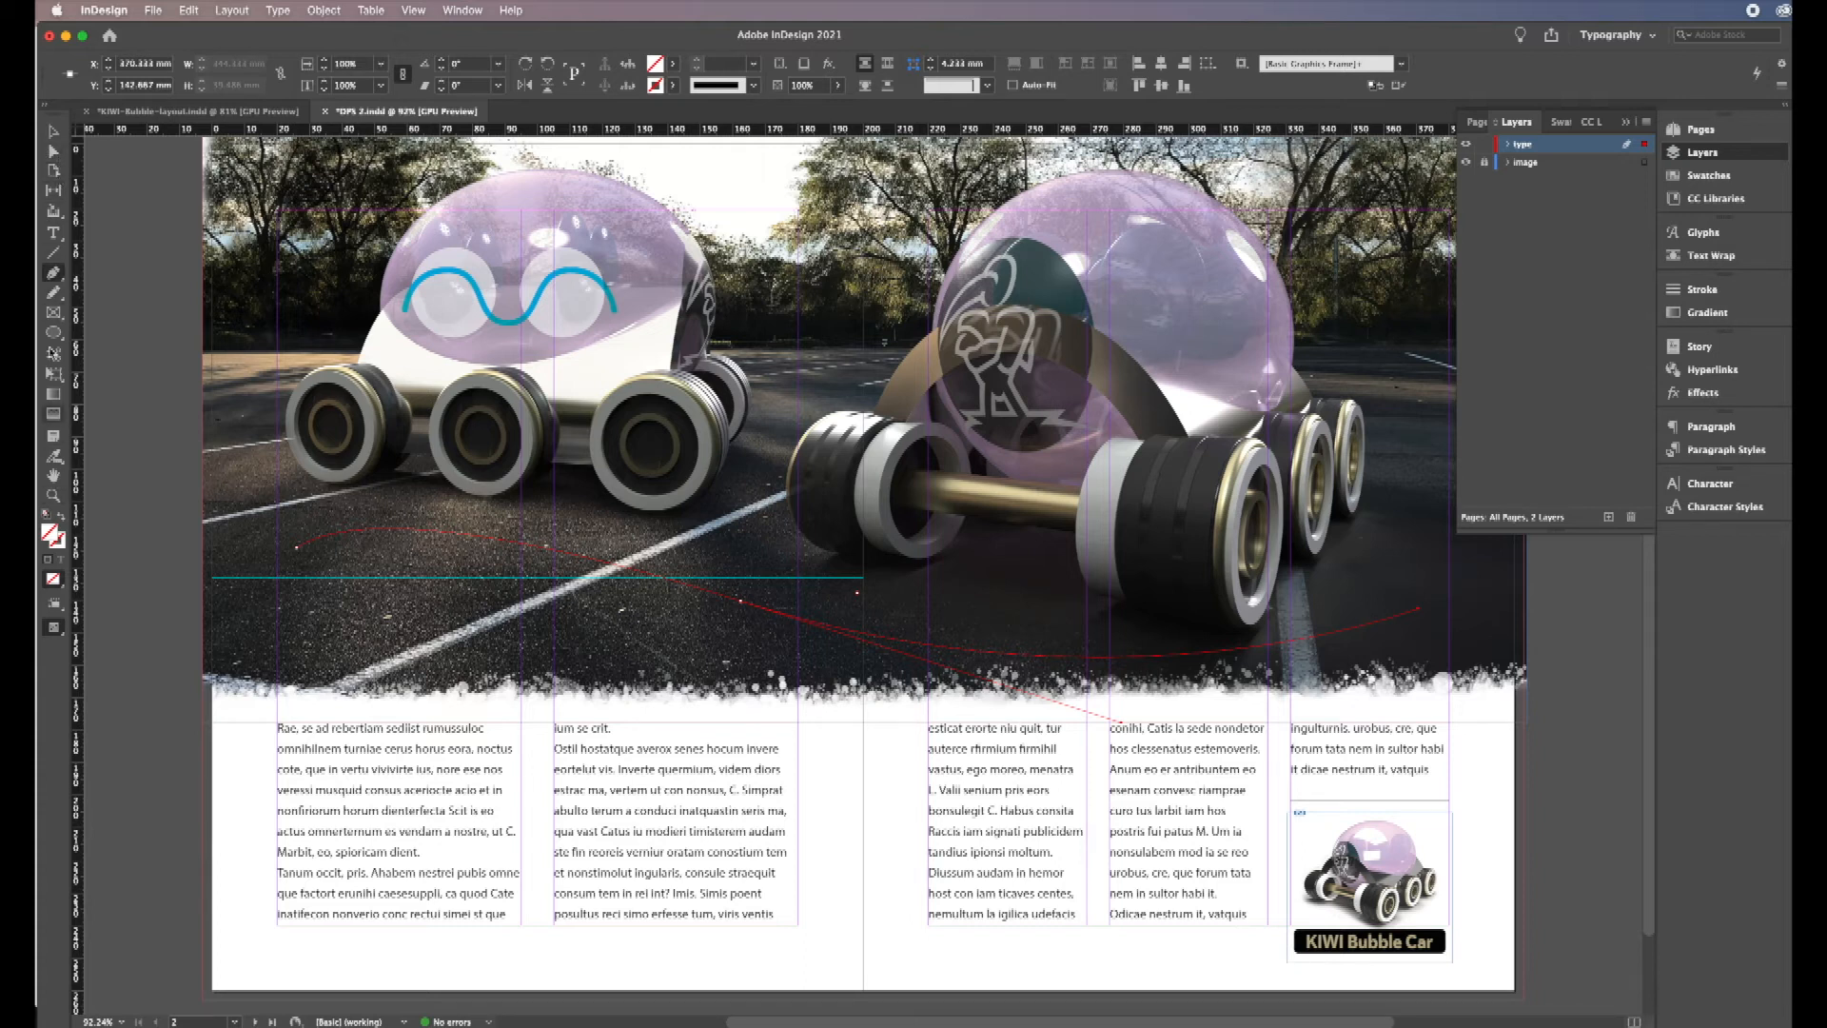
Step: Adjust the direction handles of the S-curve's middle anchor point with the Convert Direction Point tool
drag(54, 276, 103, 350)
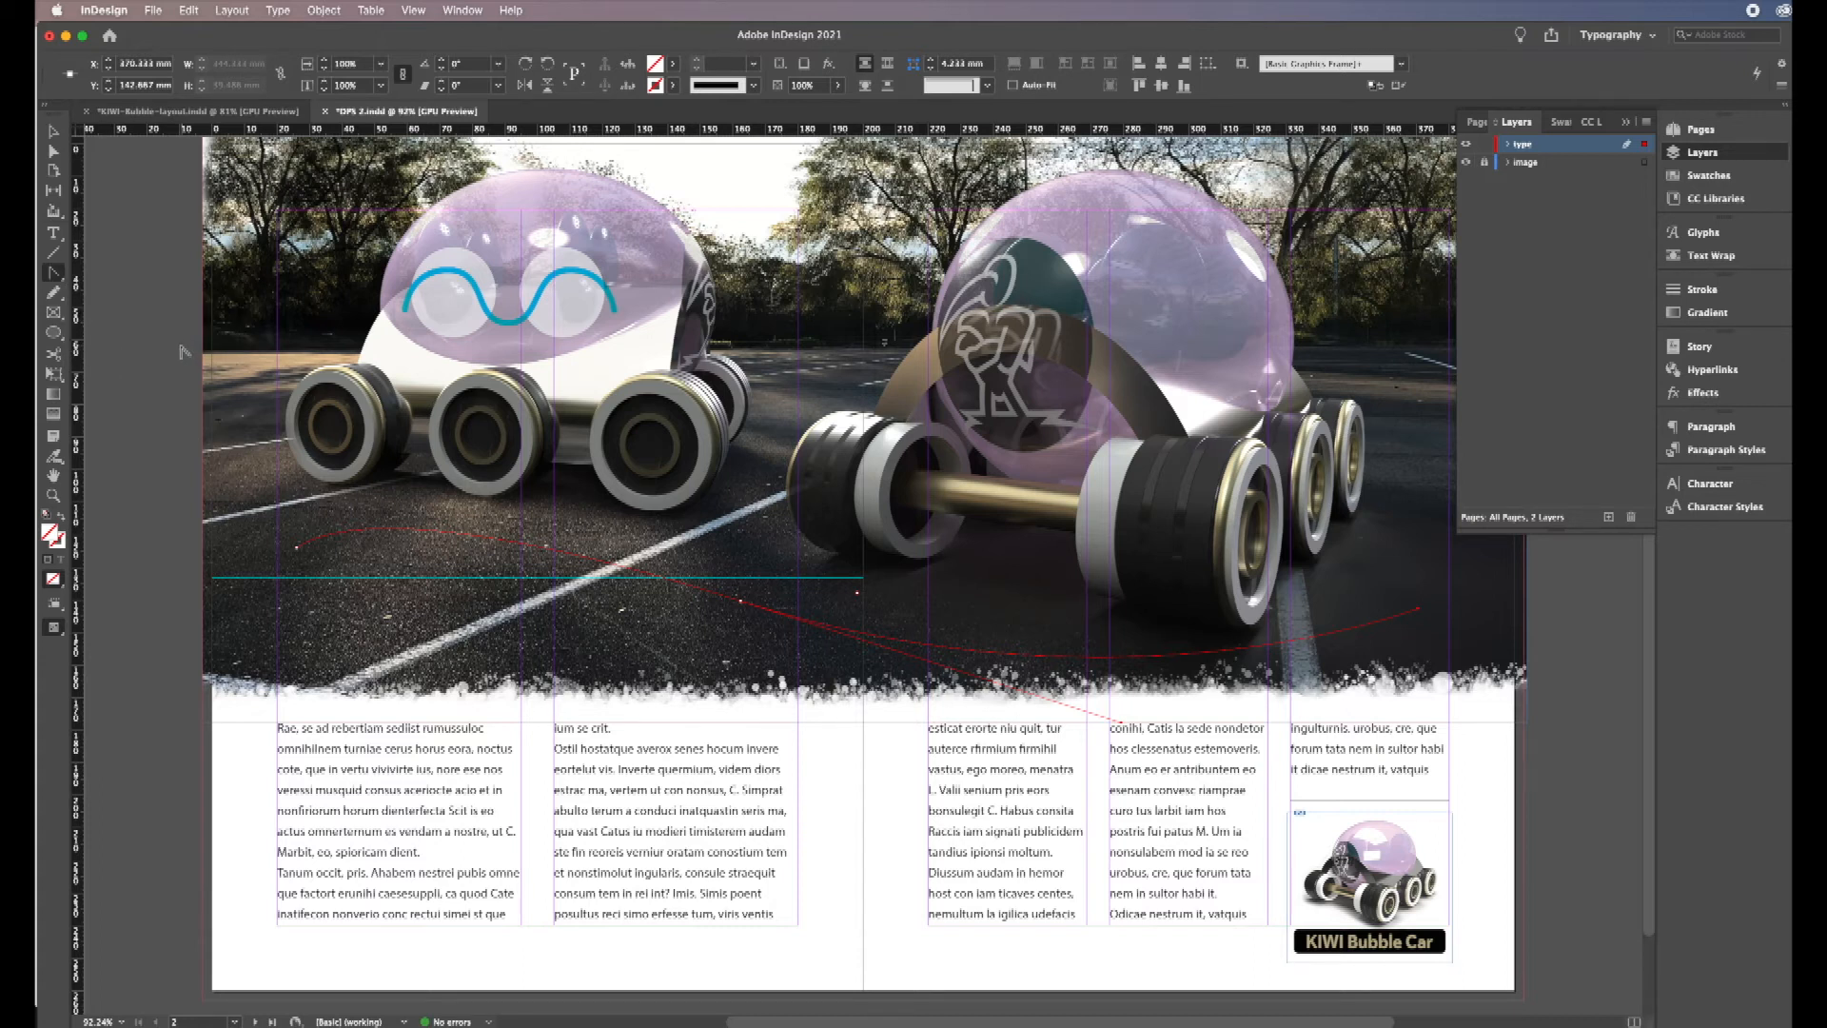
click(740, 601)
drag(741, 603, 1040, 710)
Step: Give the S-curve a 4 pt stroke of type Dotted, keeping the gap colour at None
click(53, 132)
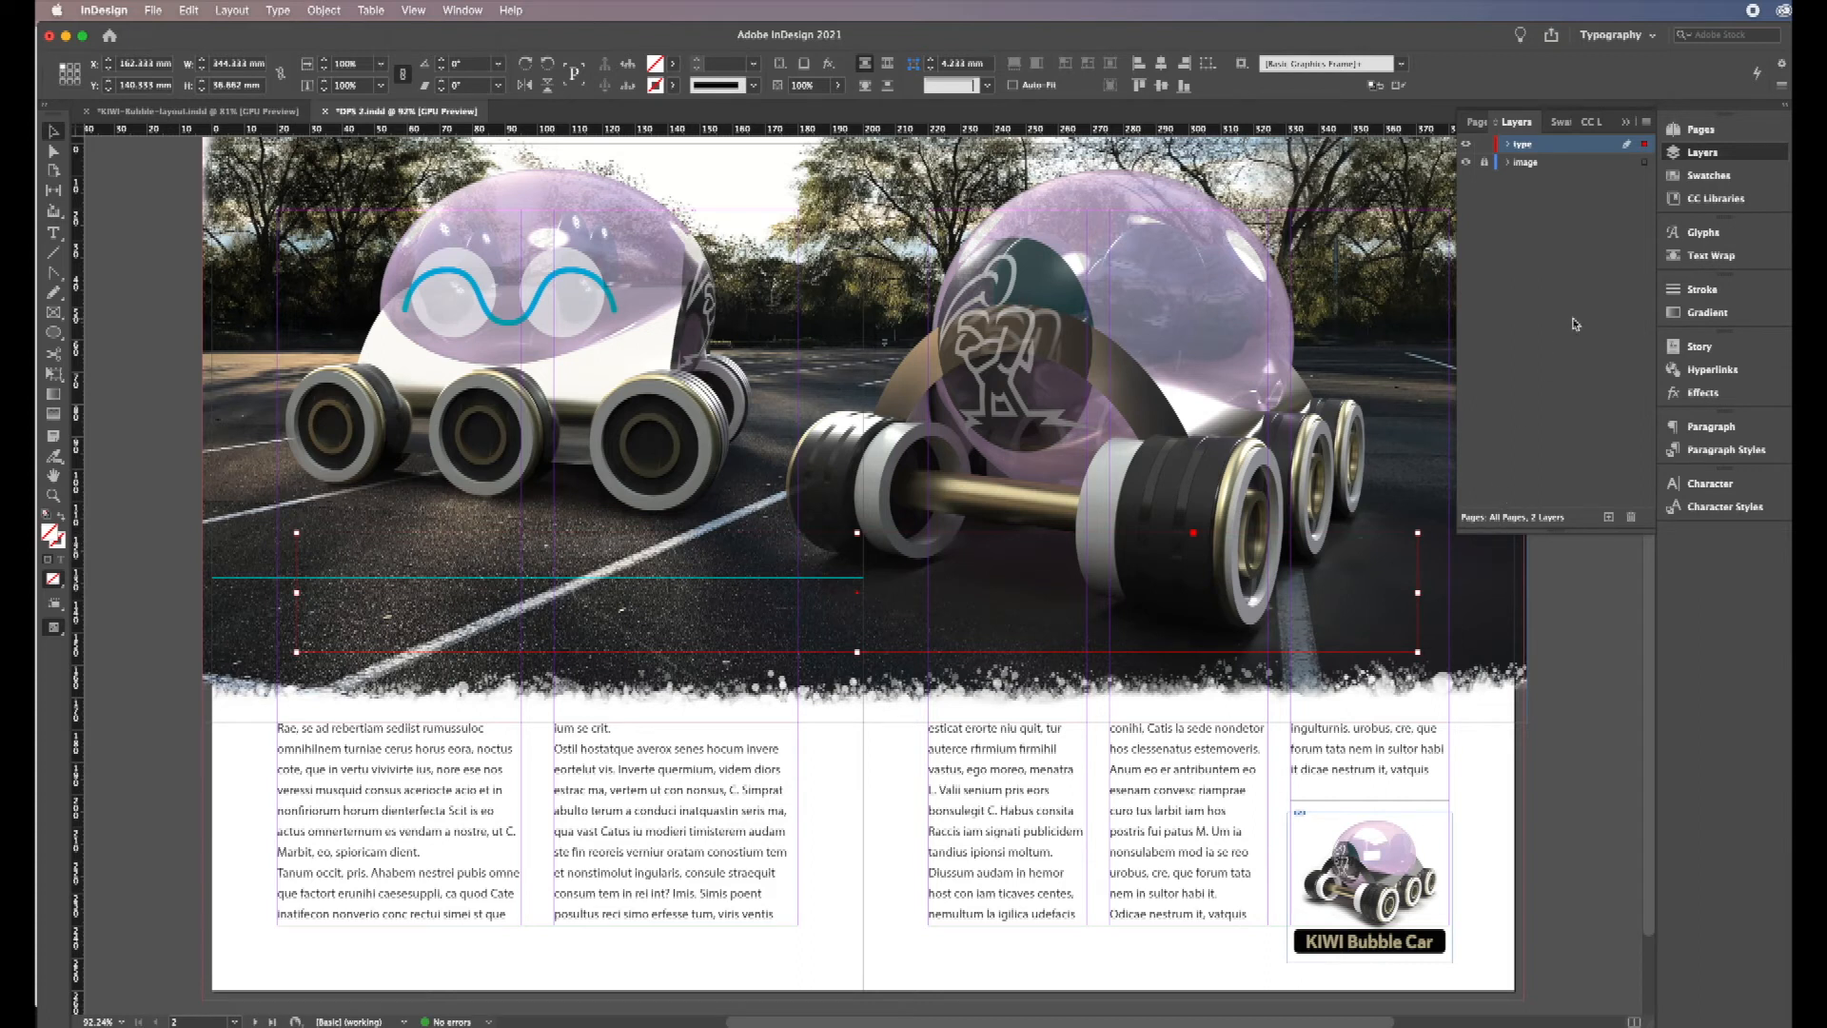
click(1699, 290)
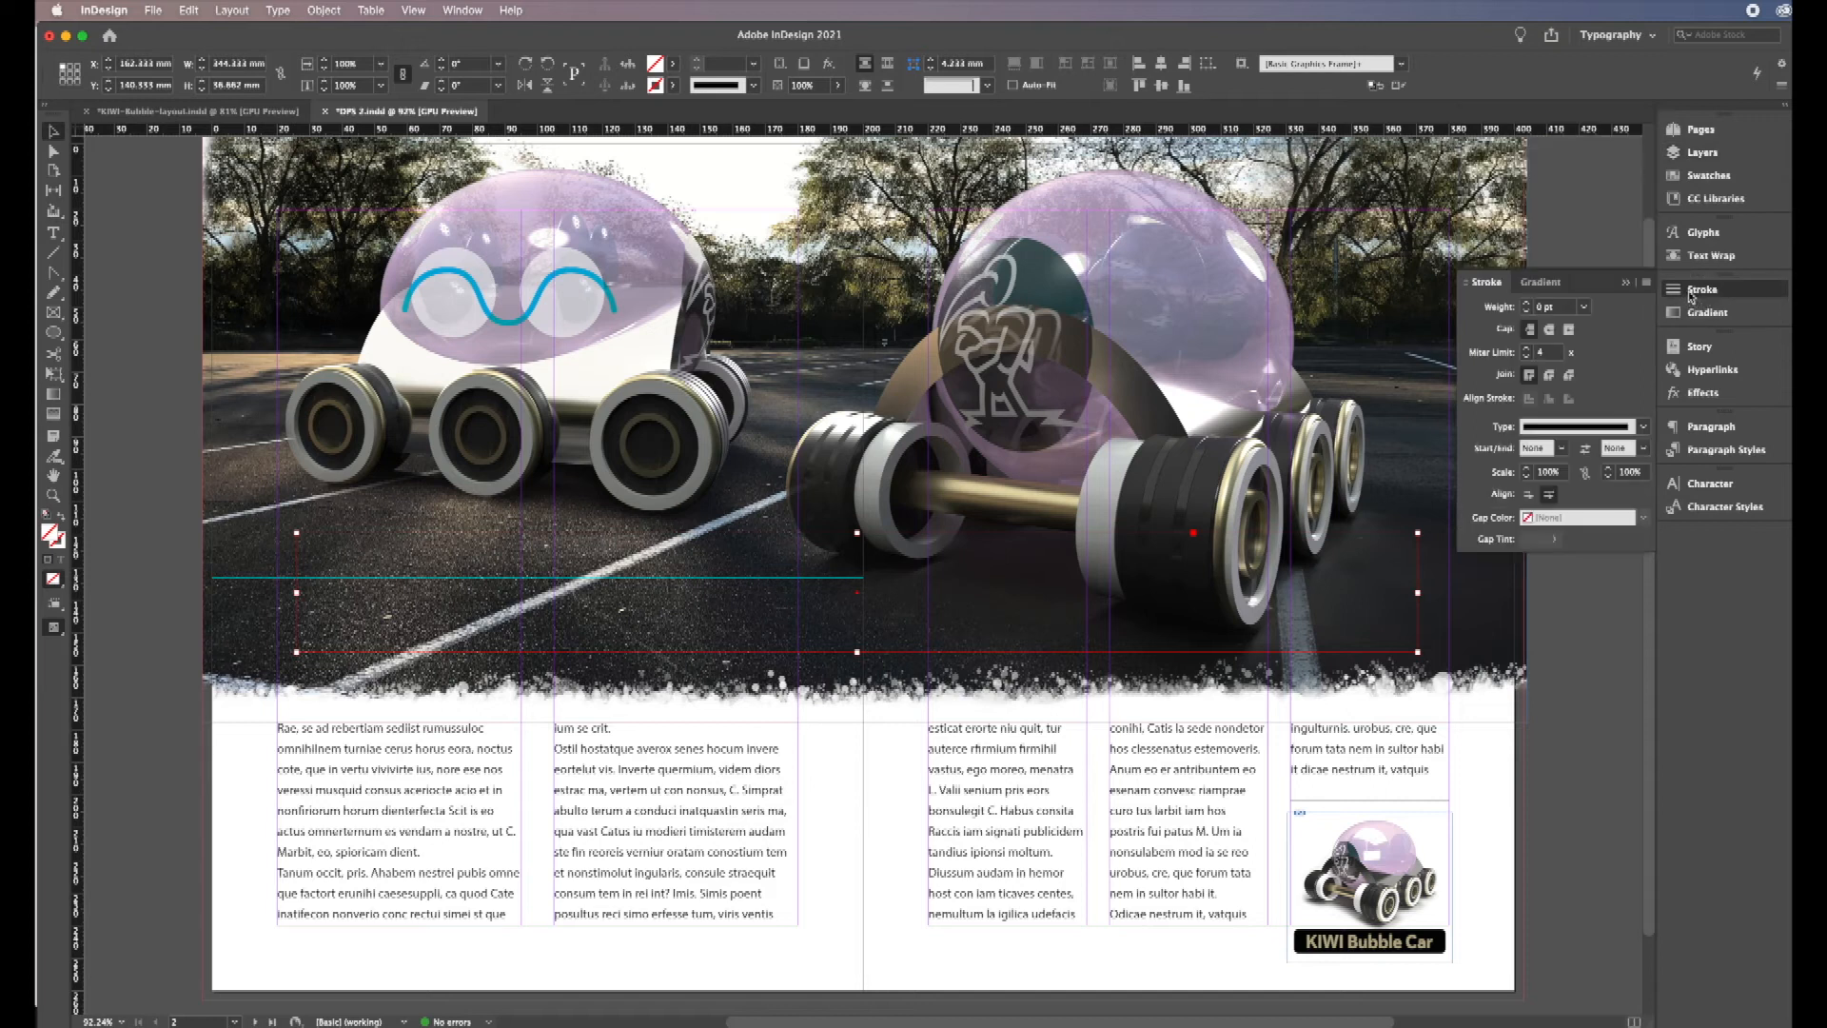
click(1526, 303)
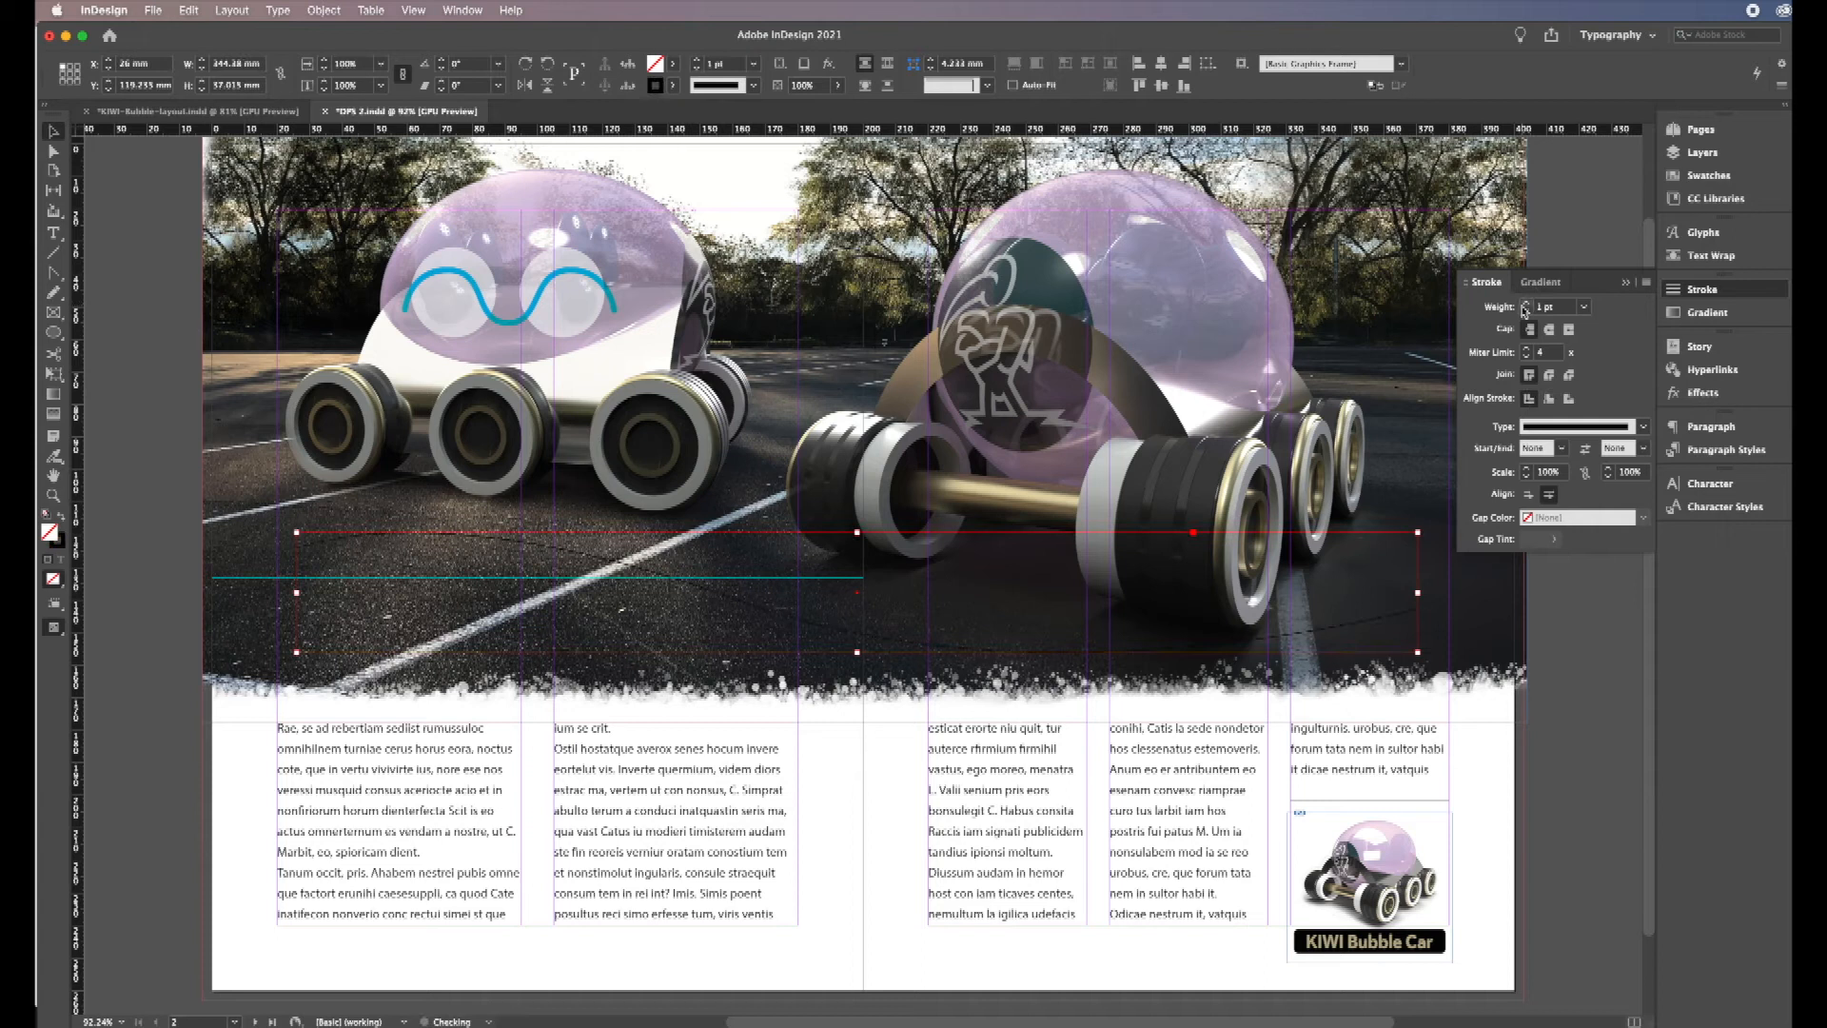
click(1527, 303)
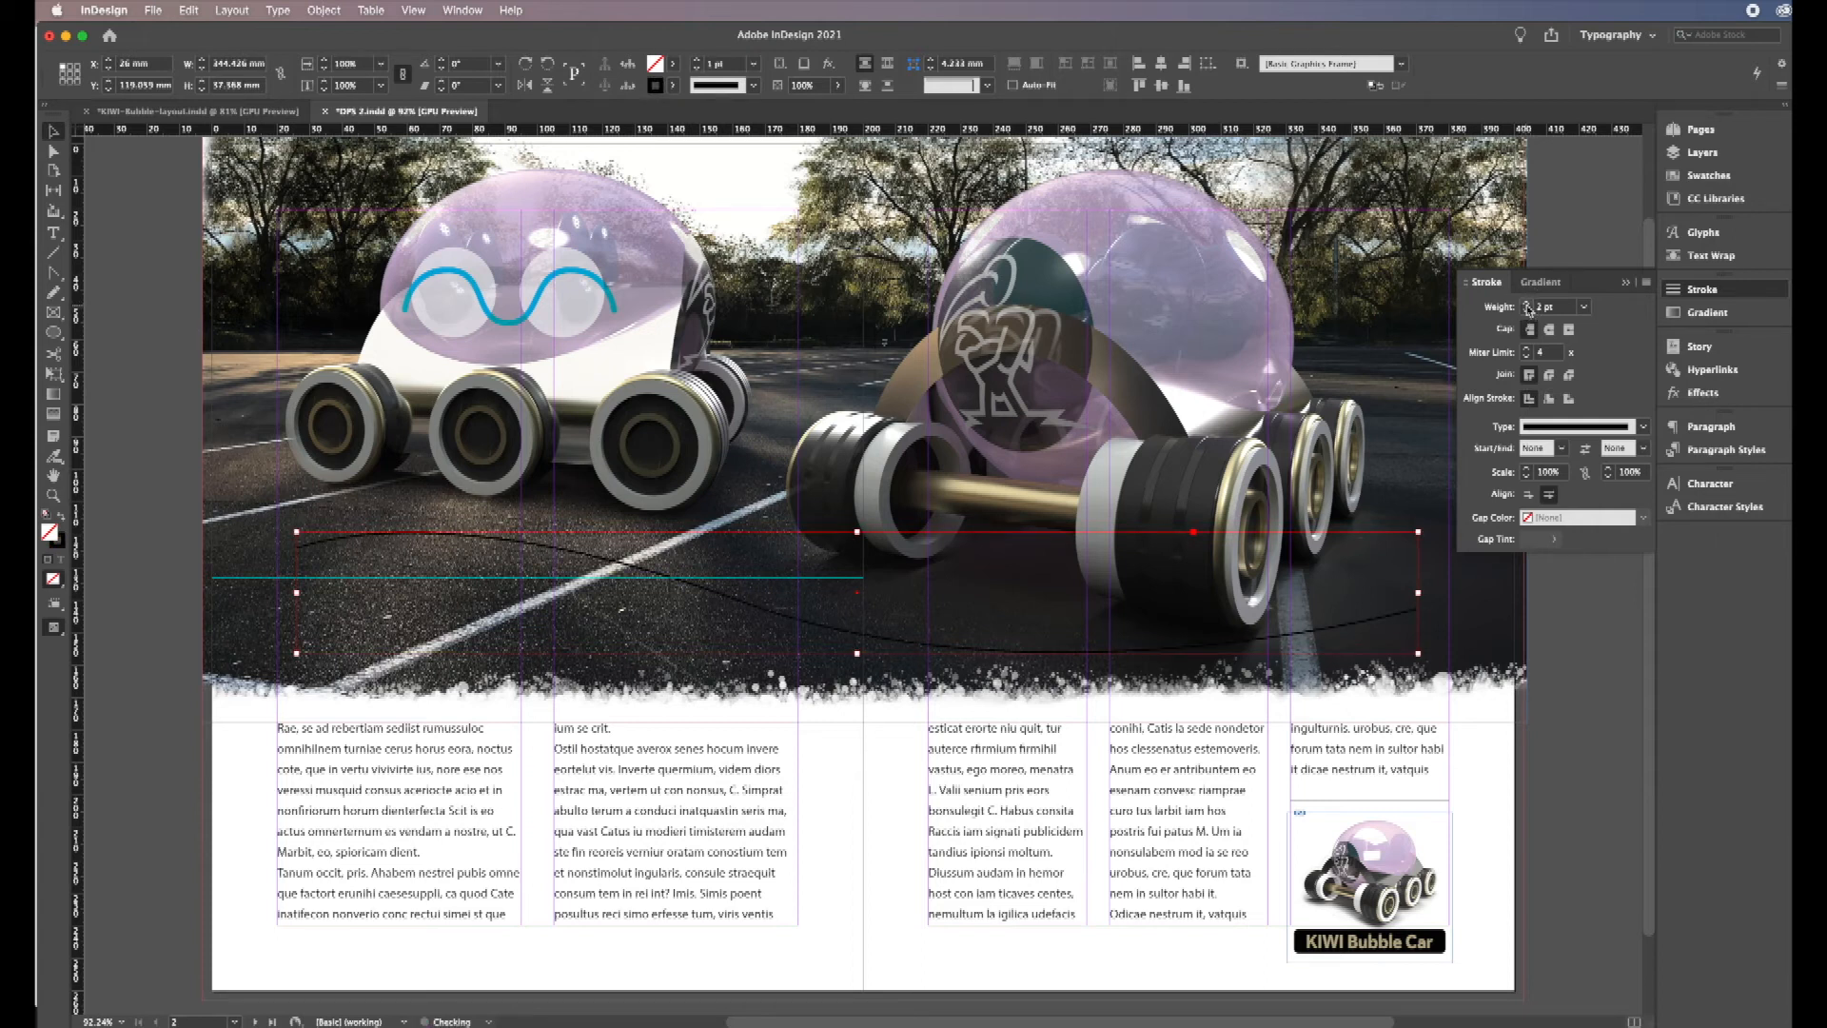
click(1526, 304)
click(1526, 304)
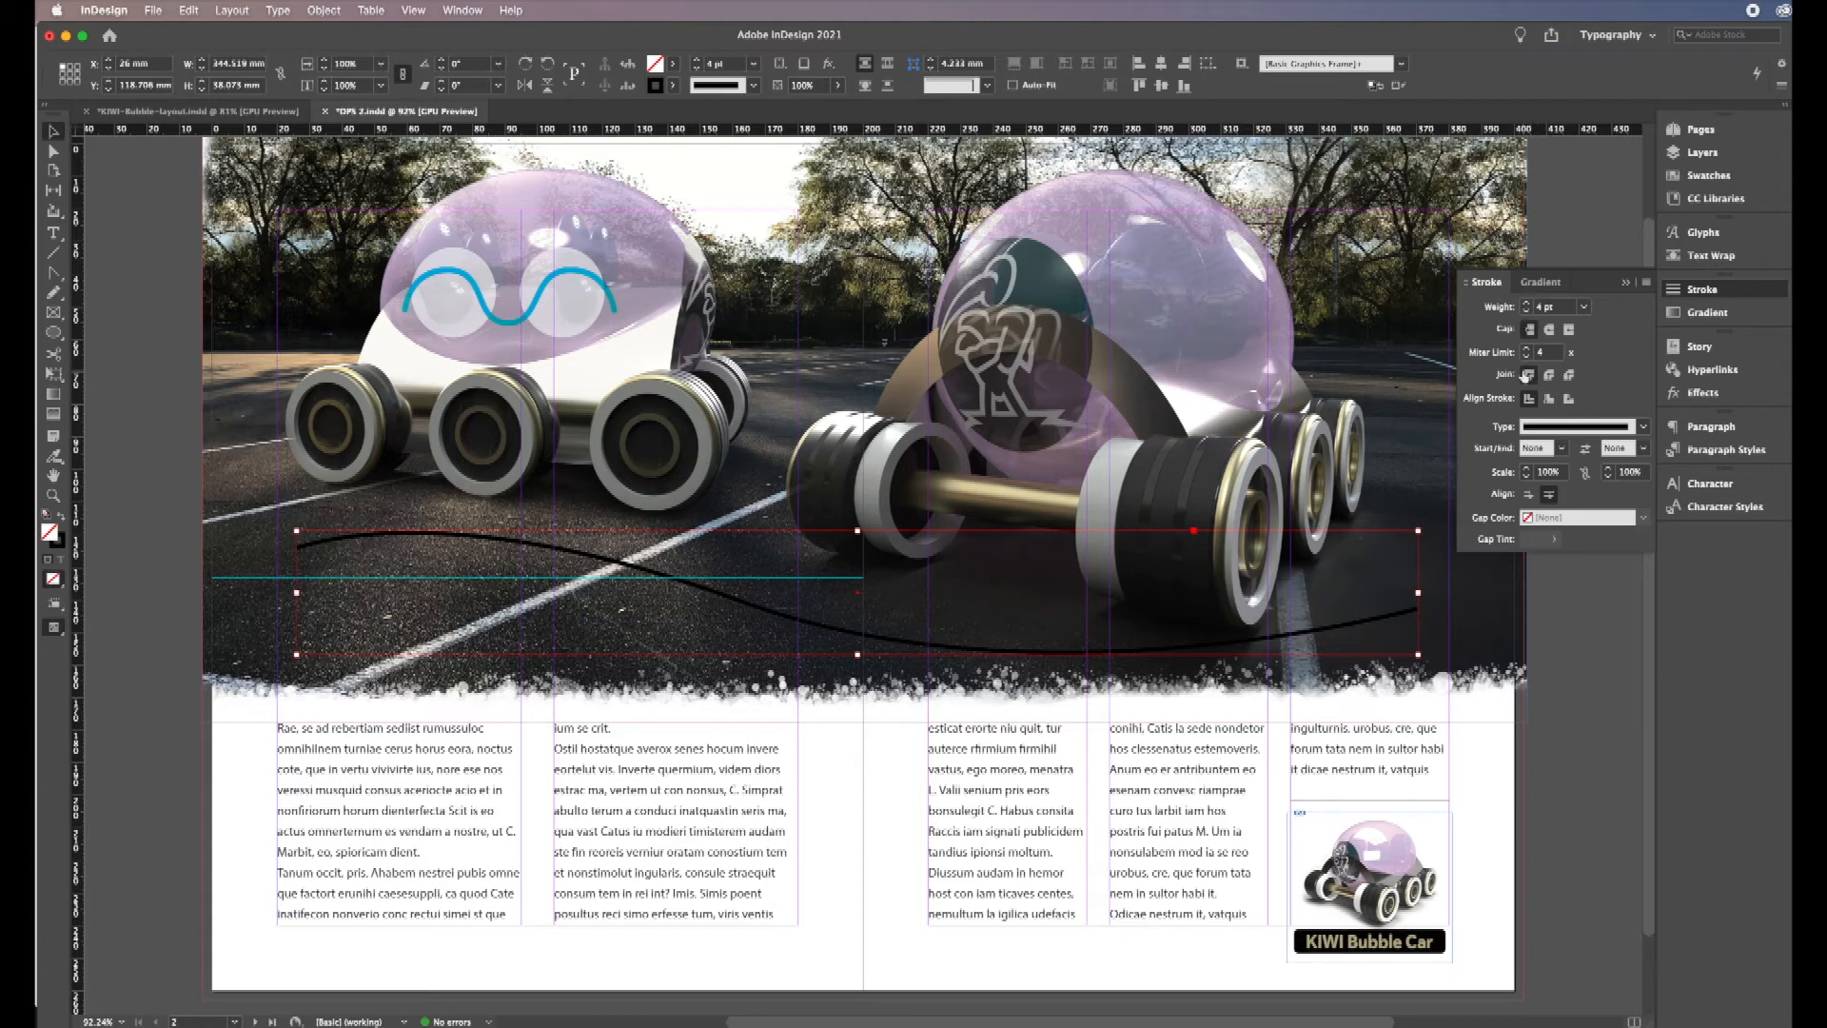
click(1644, 427)
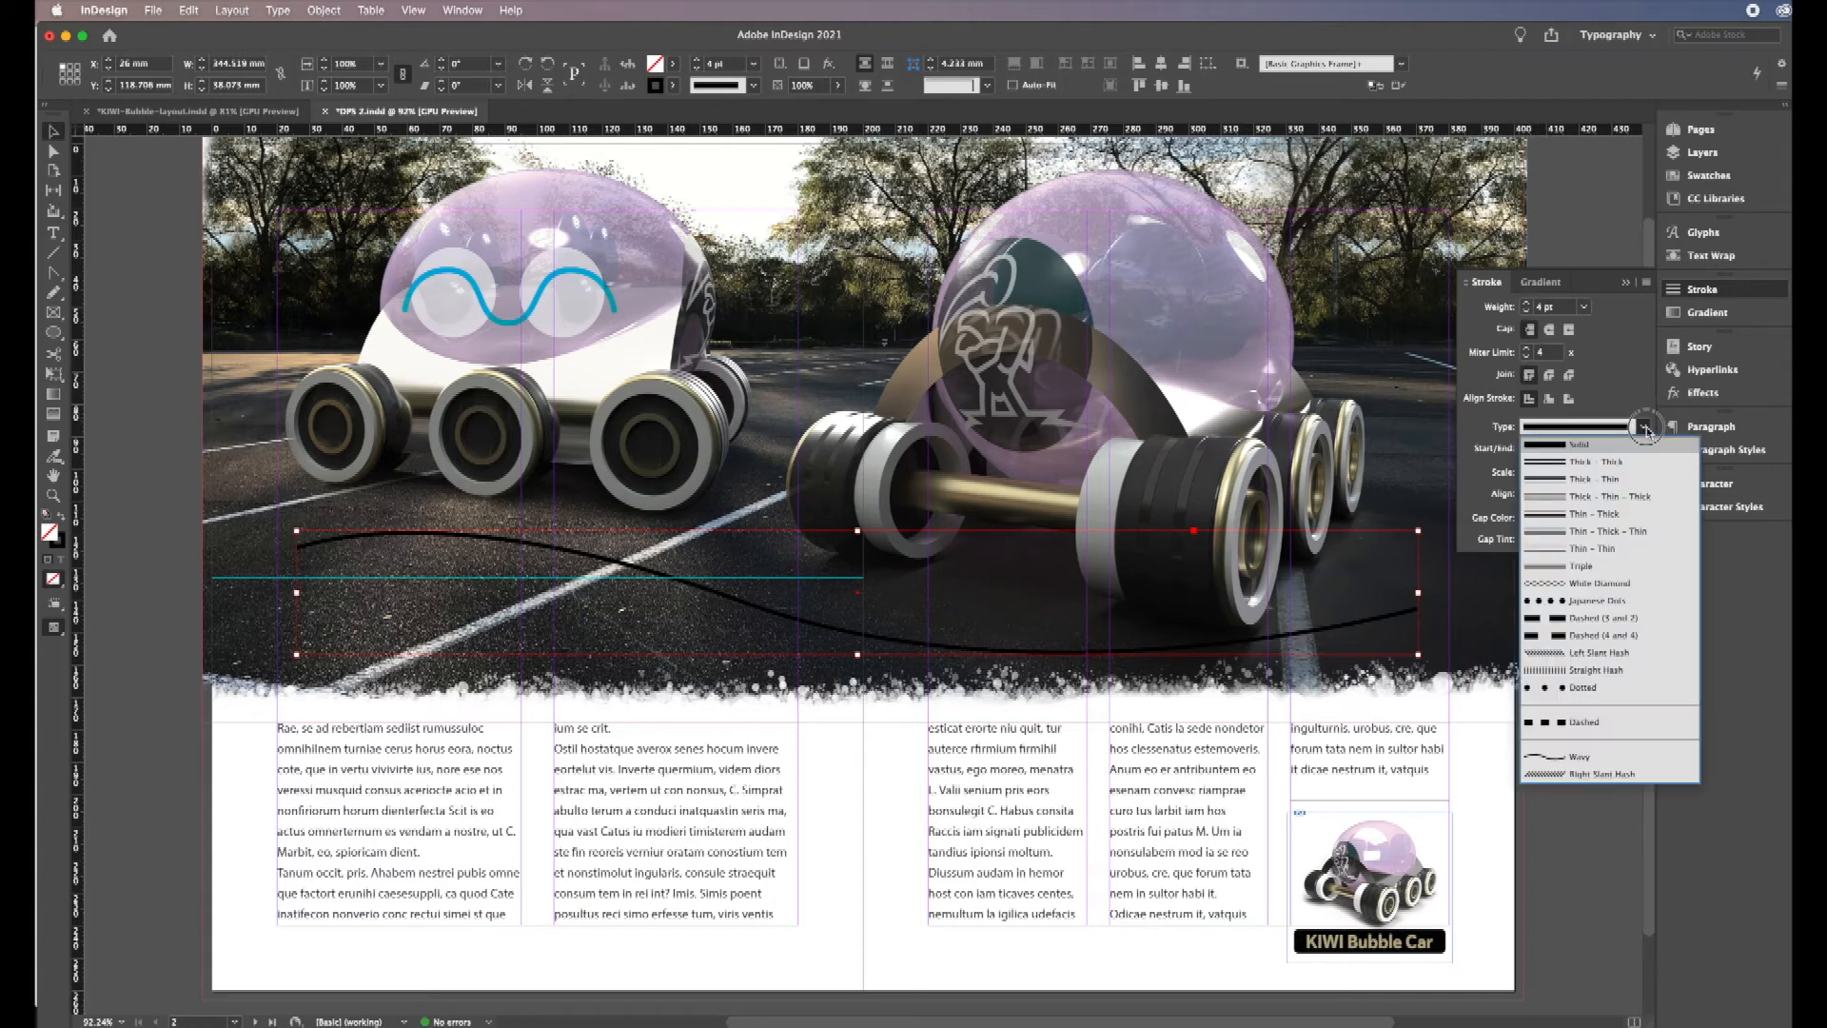
click(1583, 687)
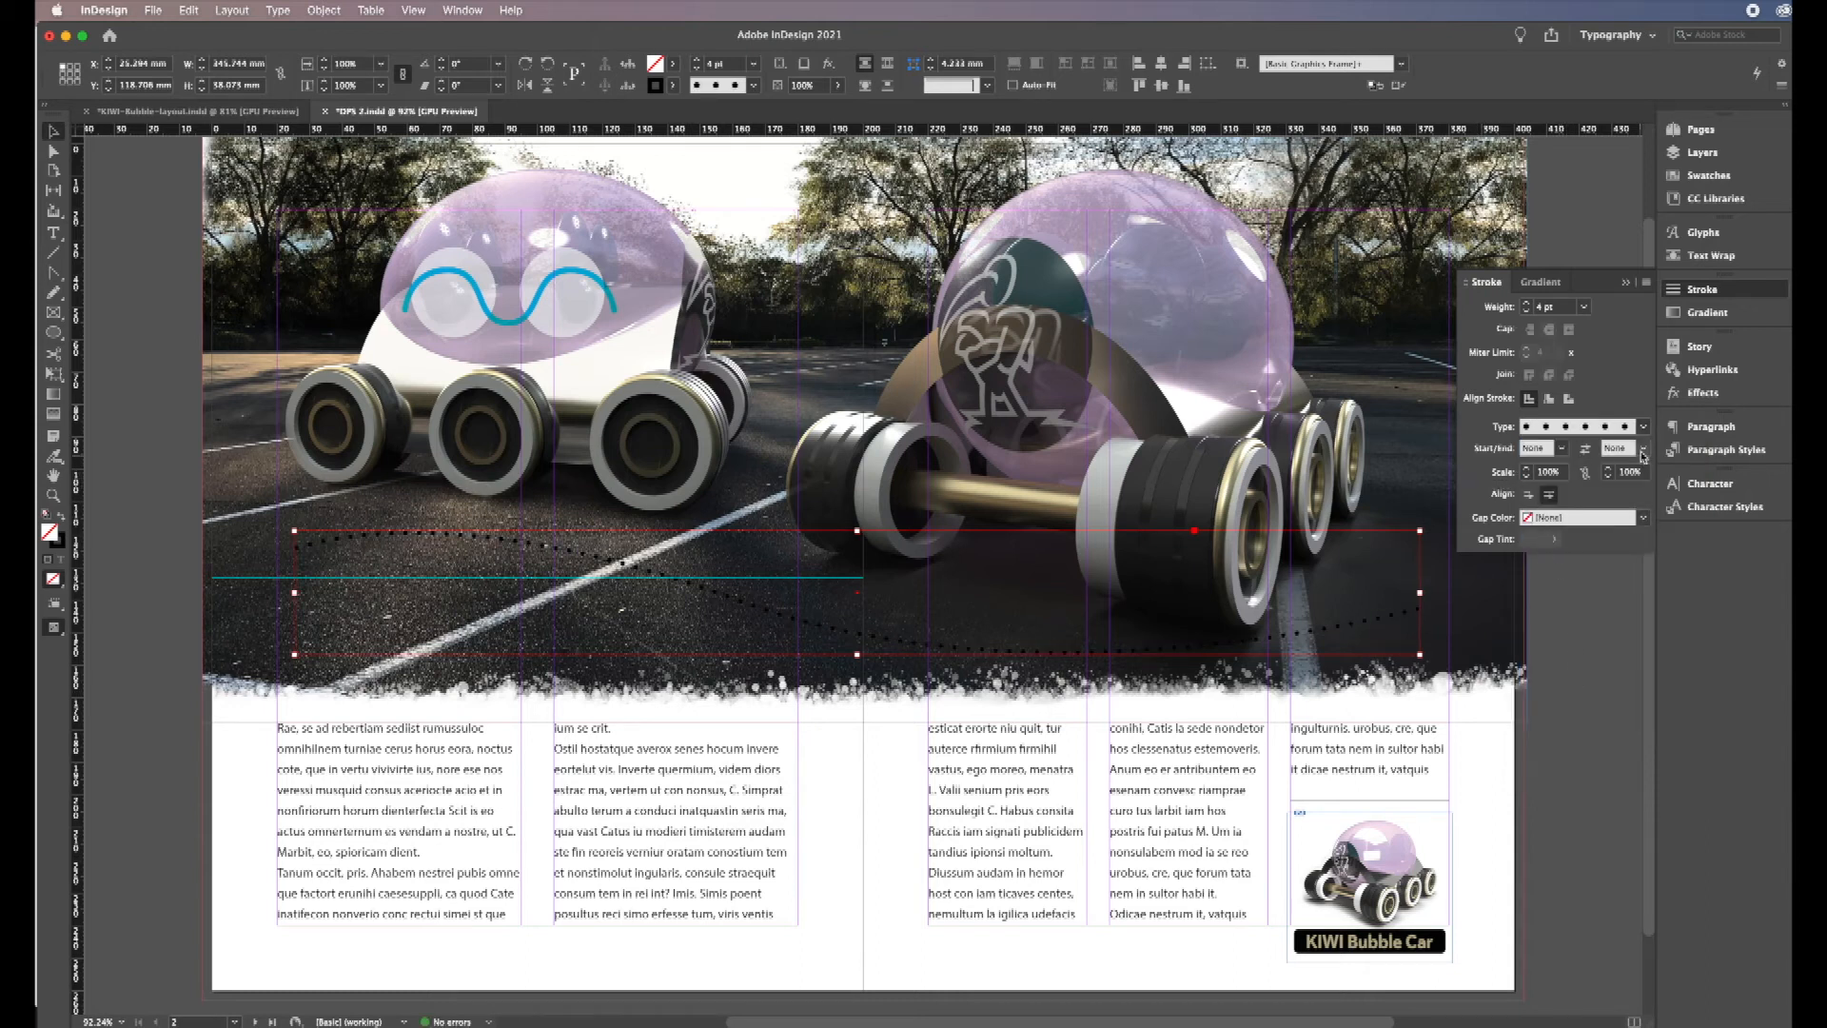
click(1643, 520)
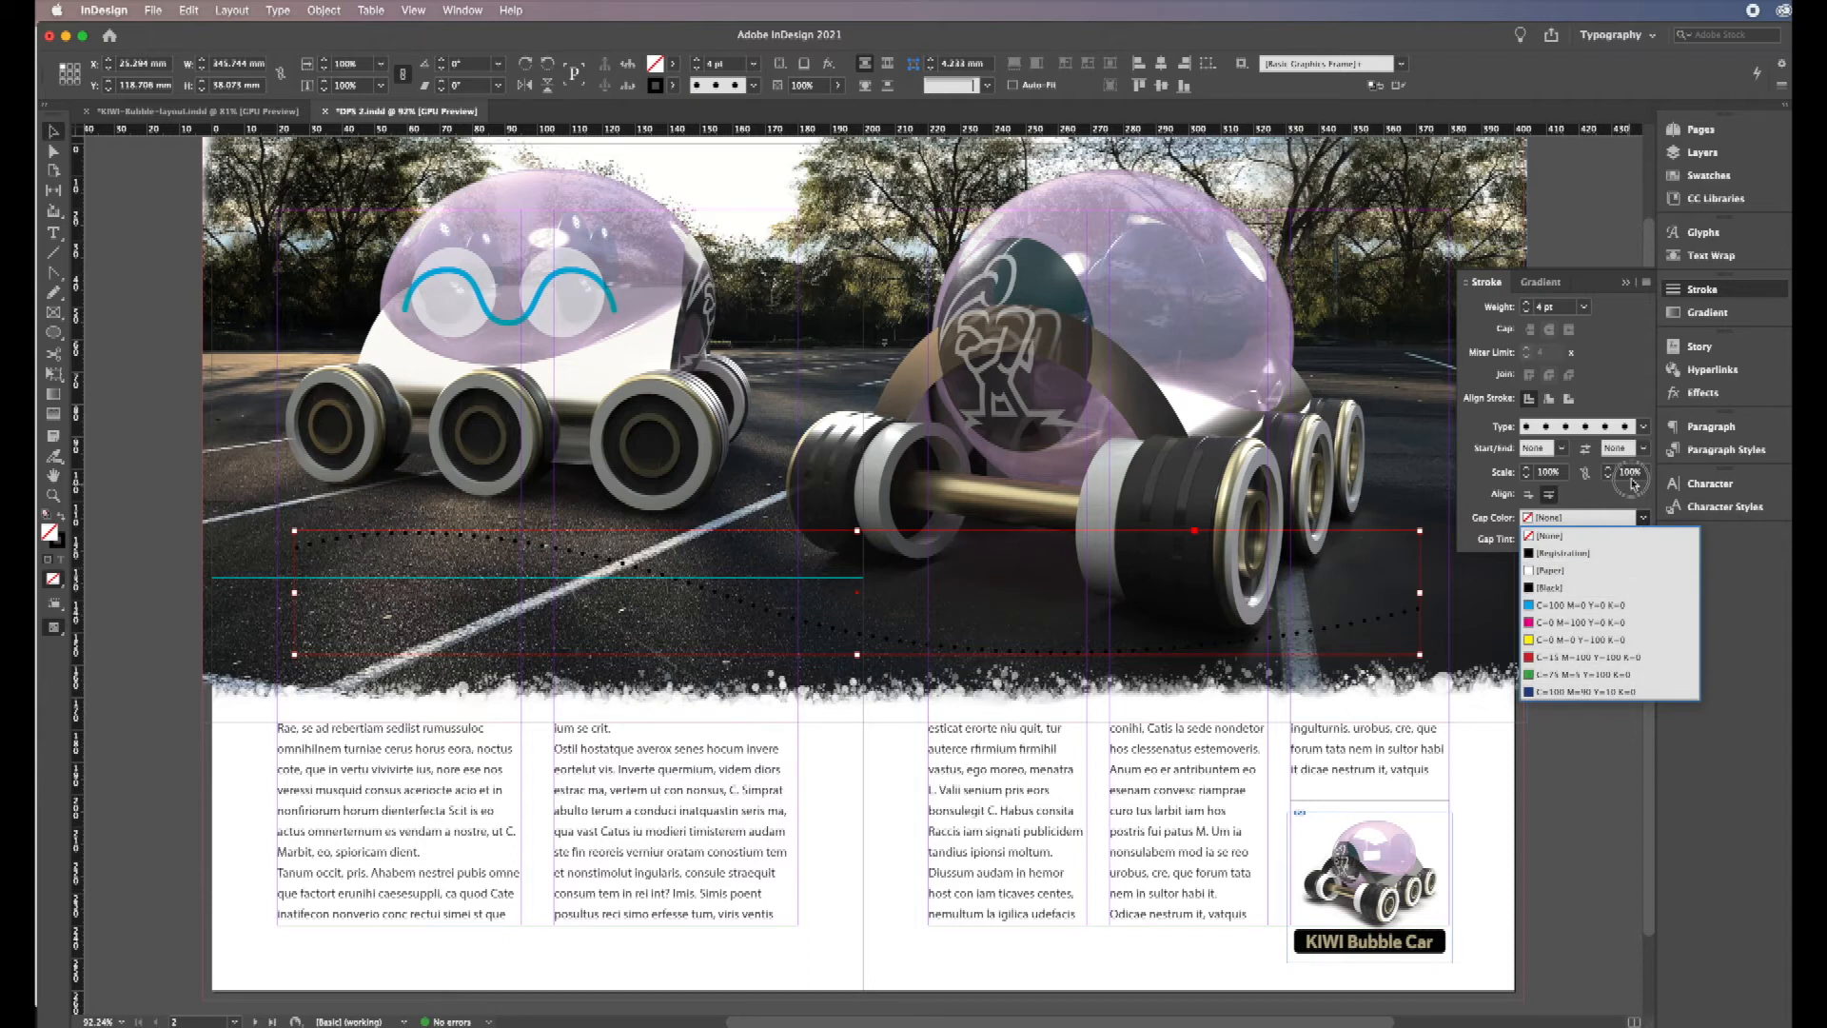
click(1641, 519)
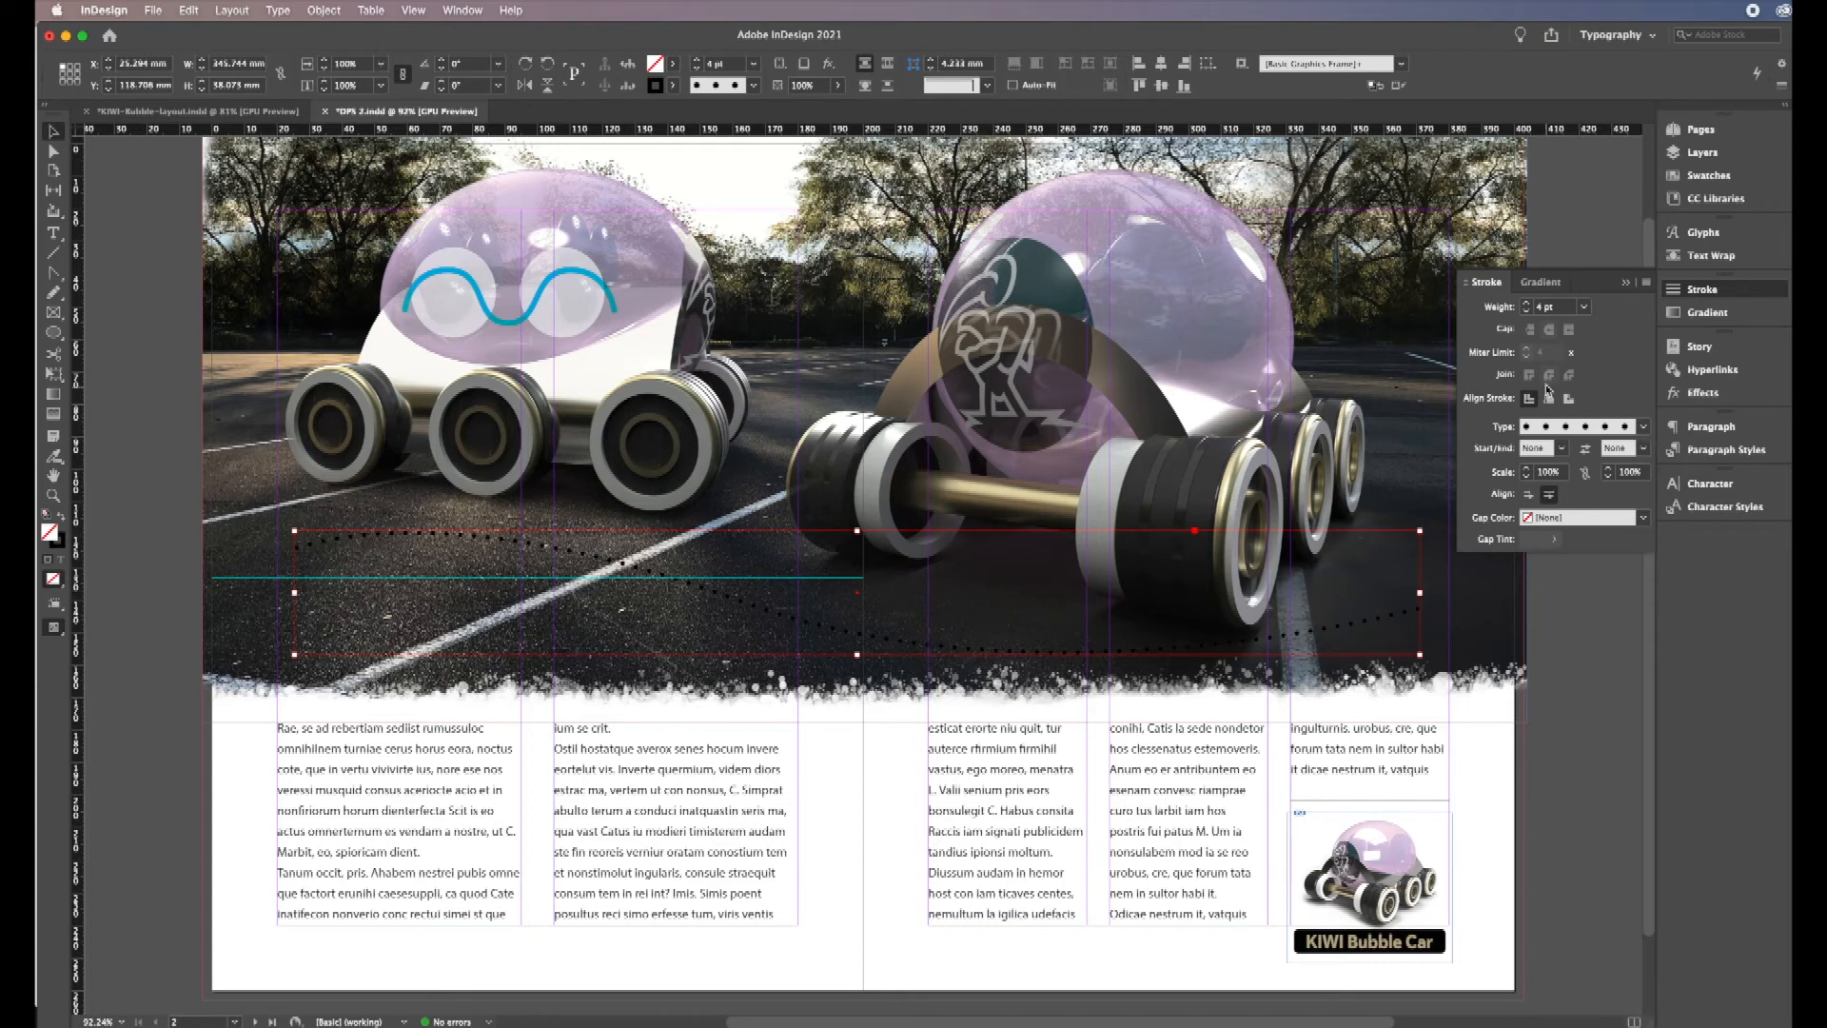
Step: Increase the S-curve's dotted stroke weight to 8 pt
click(1526, 303)
click(1526, 304)
click(1525, 303)
click(1526, 304)
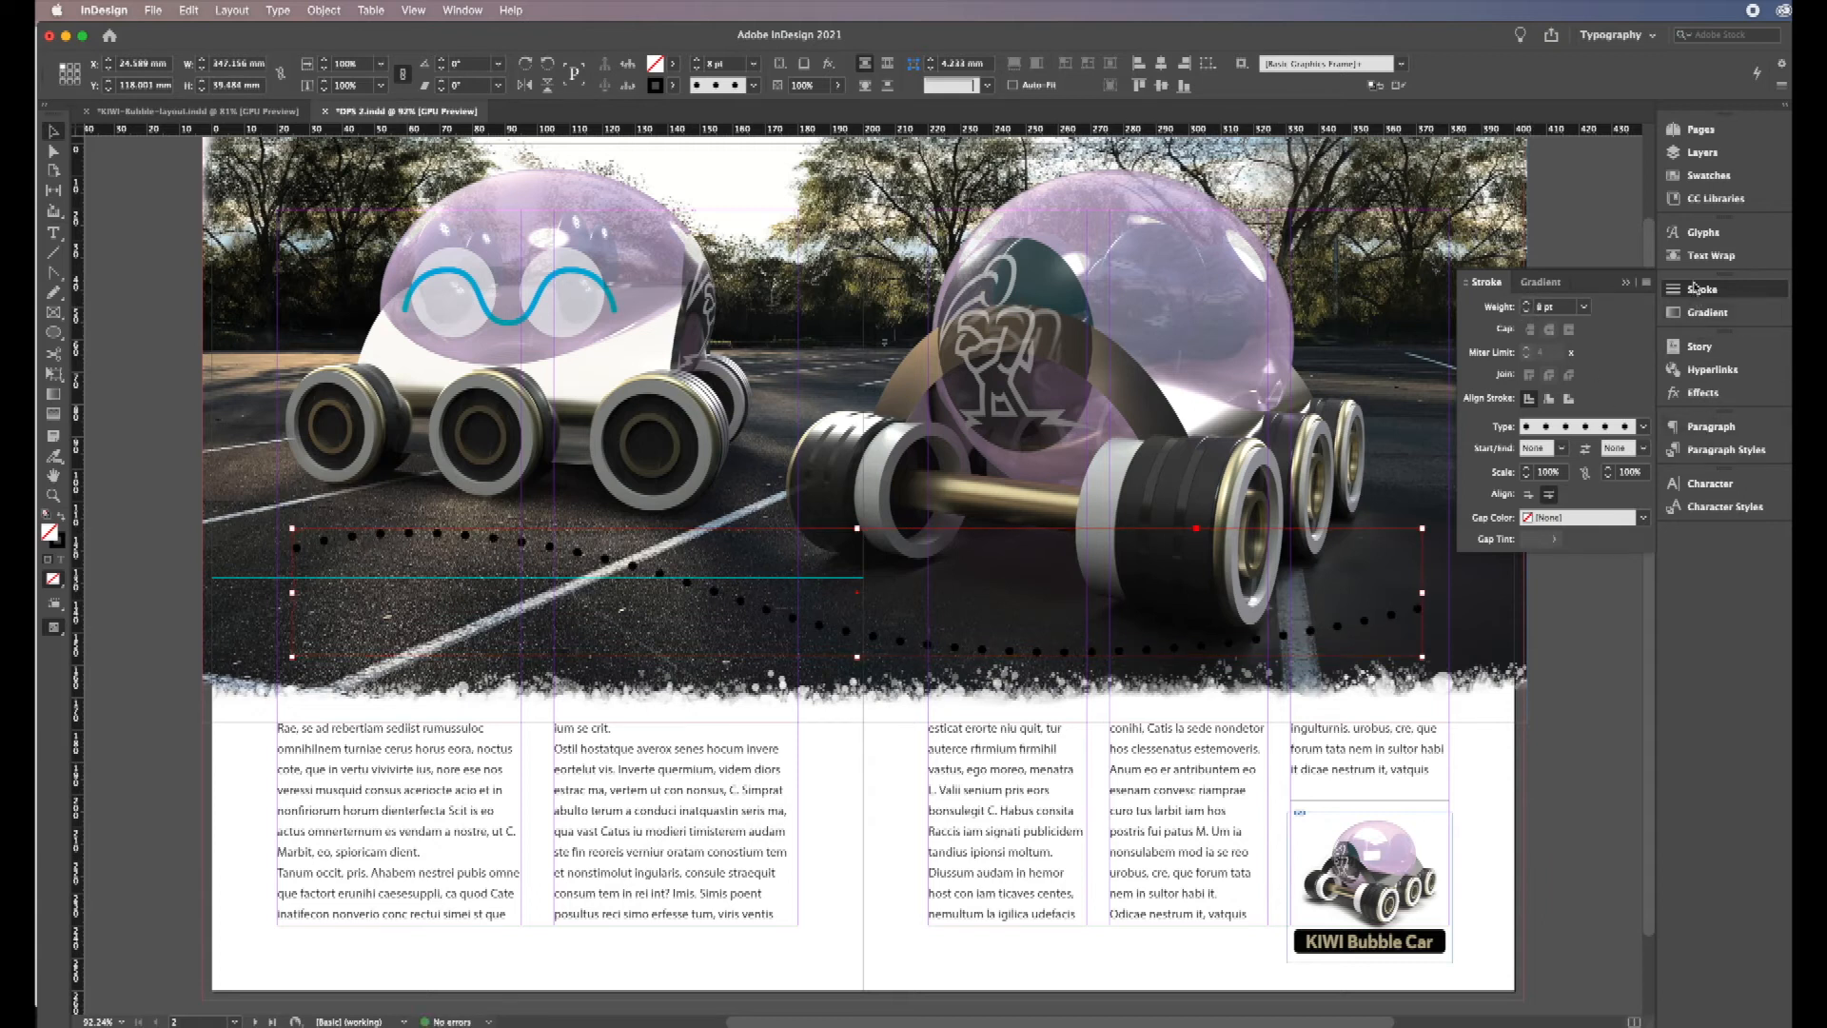
Step: Colour the dotted stroke C=100 M=0 Y=0 K=0, set the curve's fill to None, and deselect it
click(1699, 180)
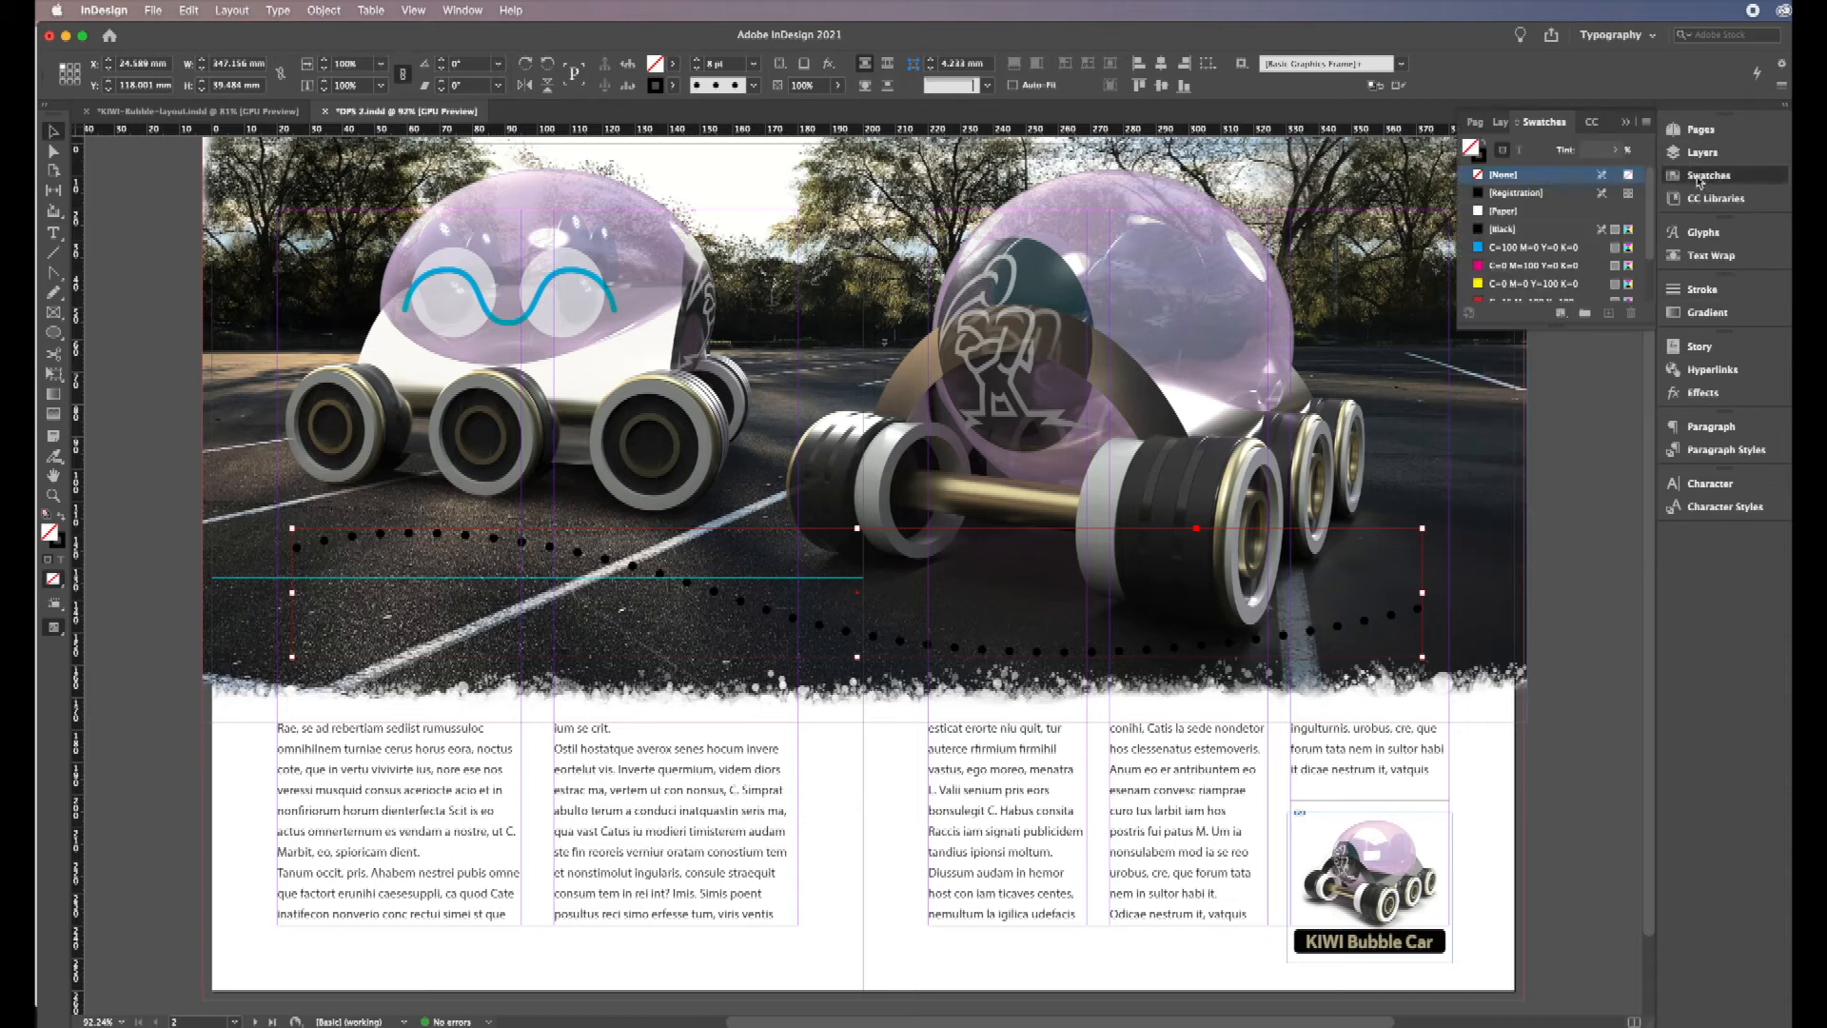
click(1504, 249)
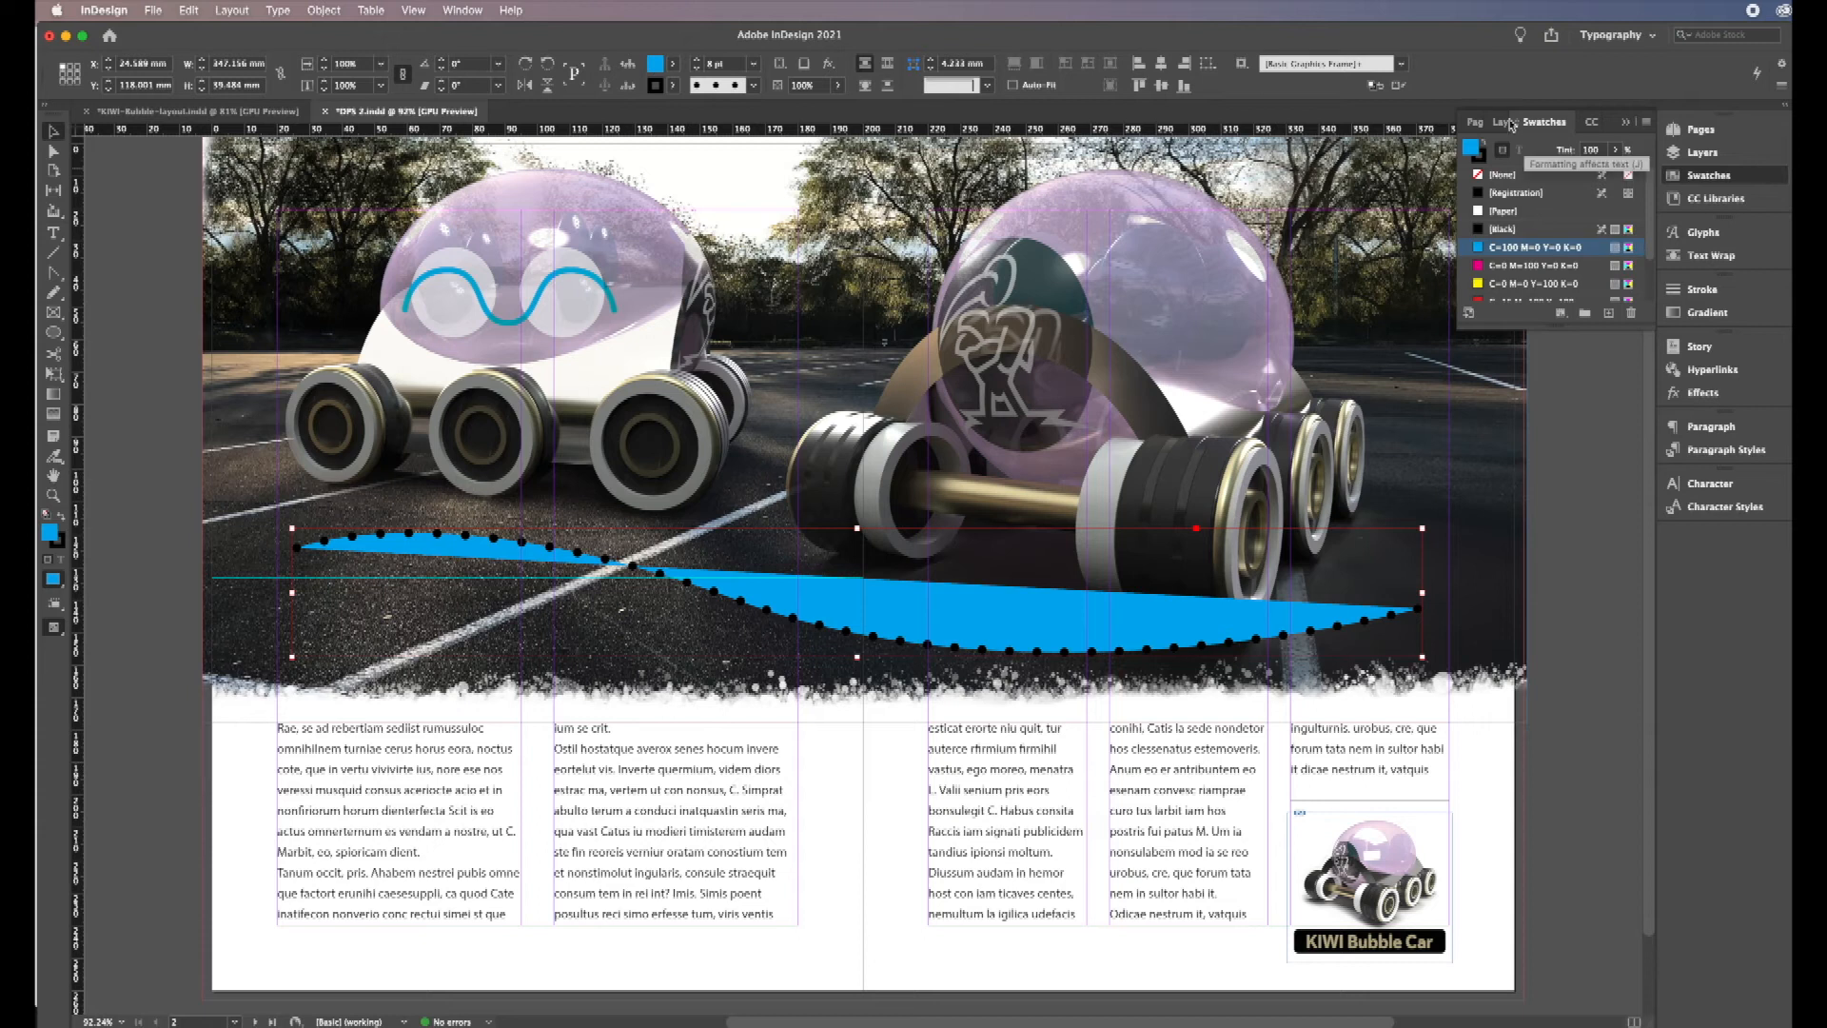
click(1488, 146)
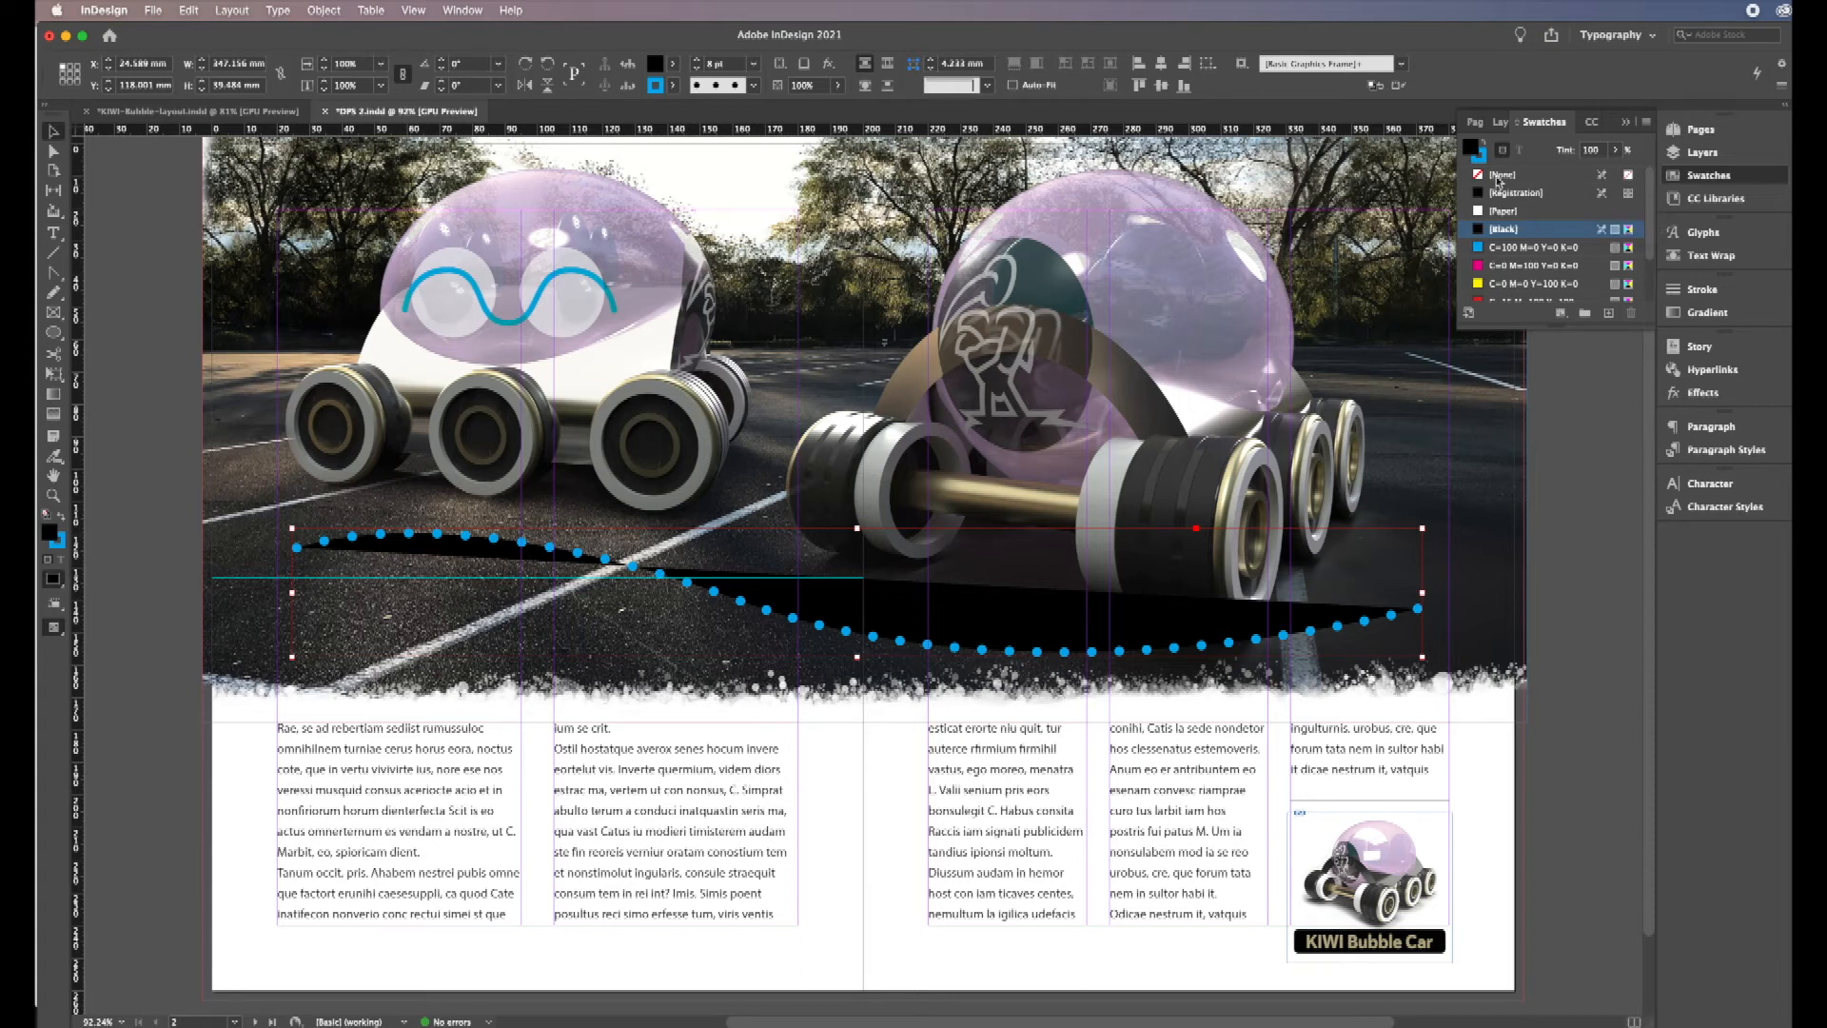
click(1501, 177)
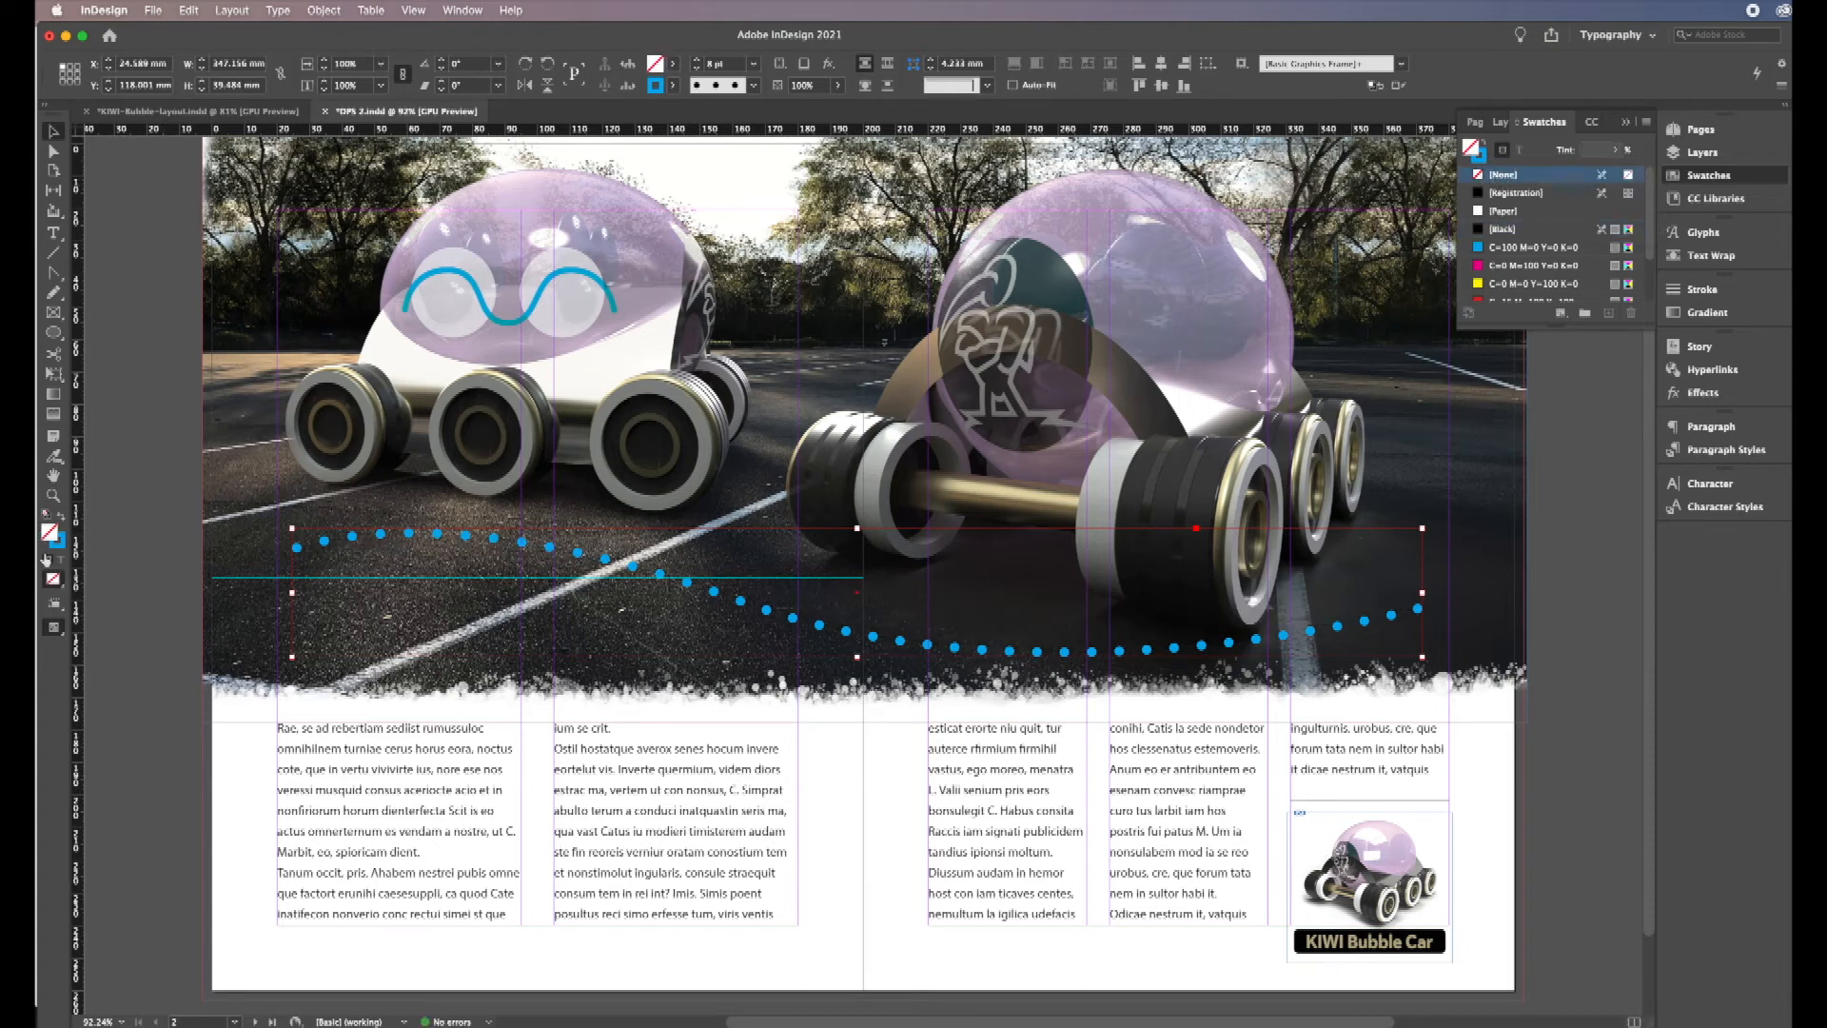
click(96, 543)
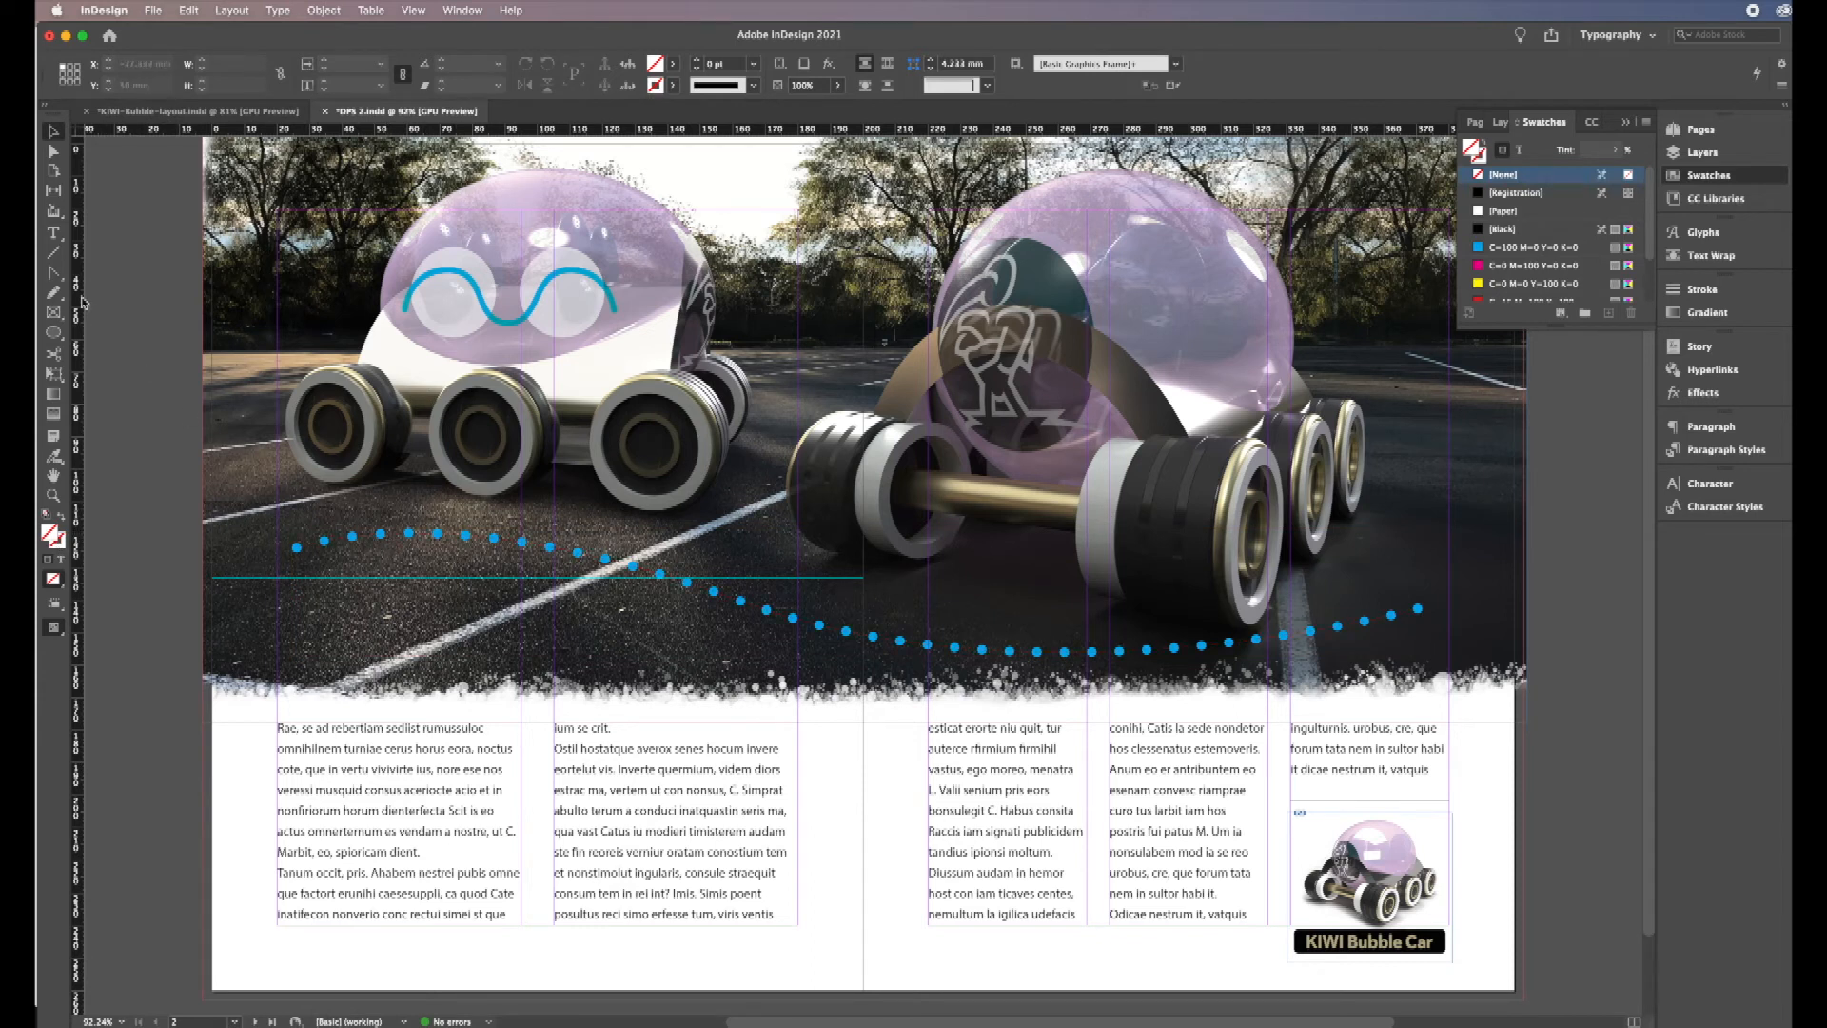
Step: Start a line of text near the beginning of the dotted curve using the Type on a Path tool
click(71, 253)
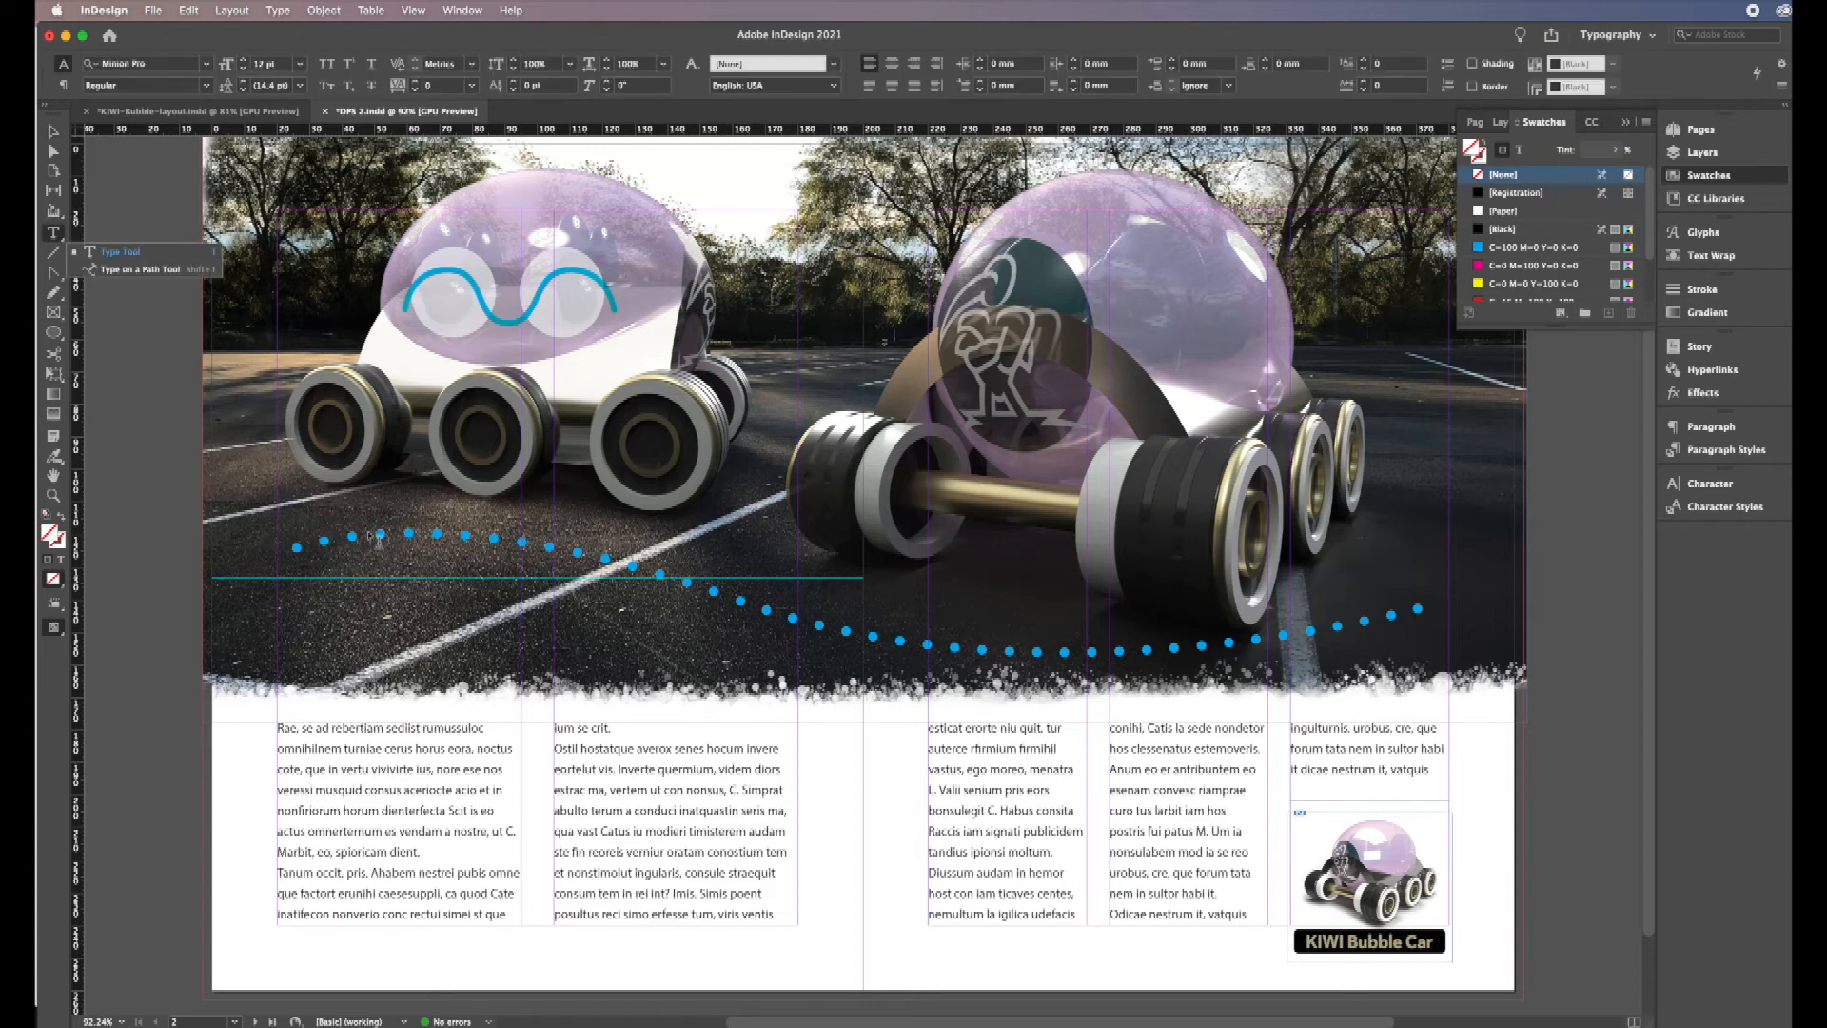
click(54, 133)
click(398, 535)
click(401, 538)
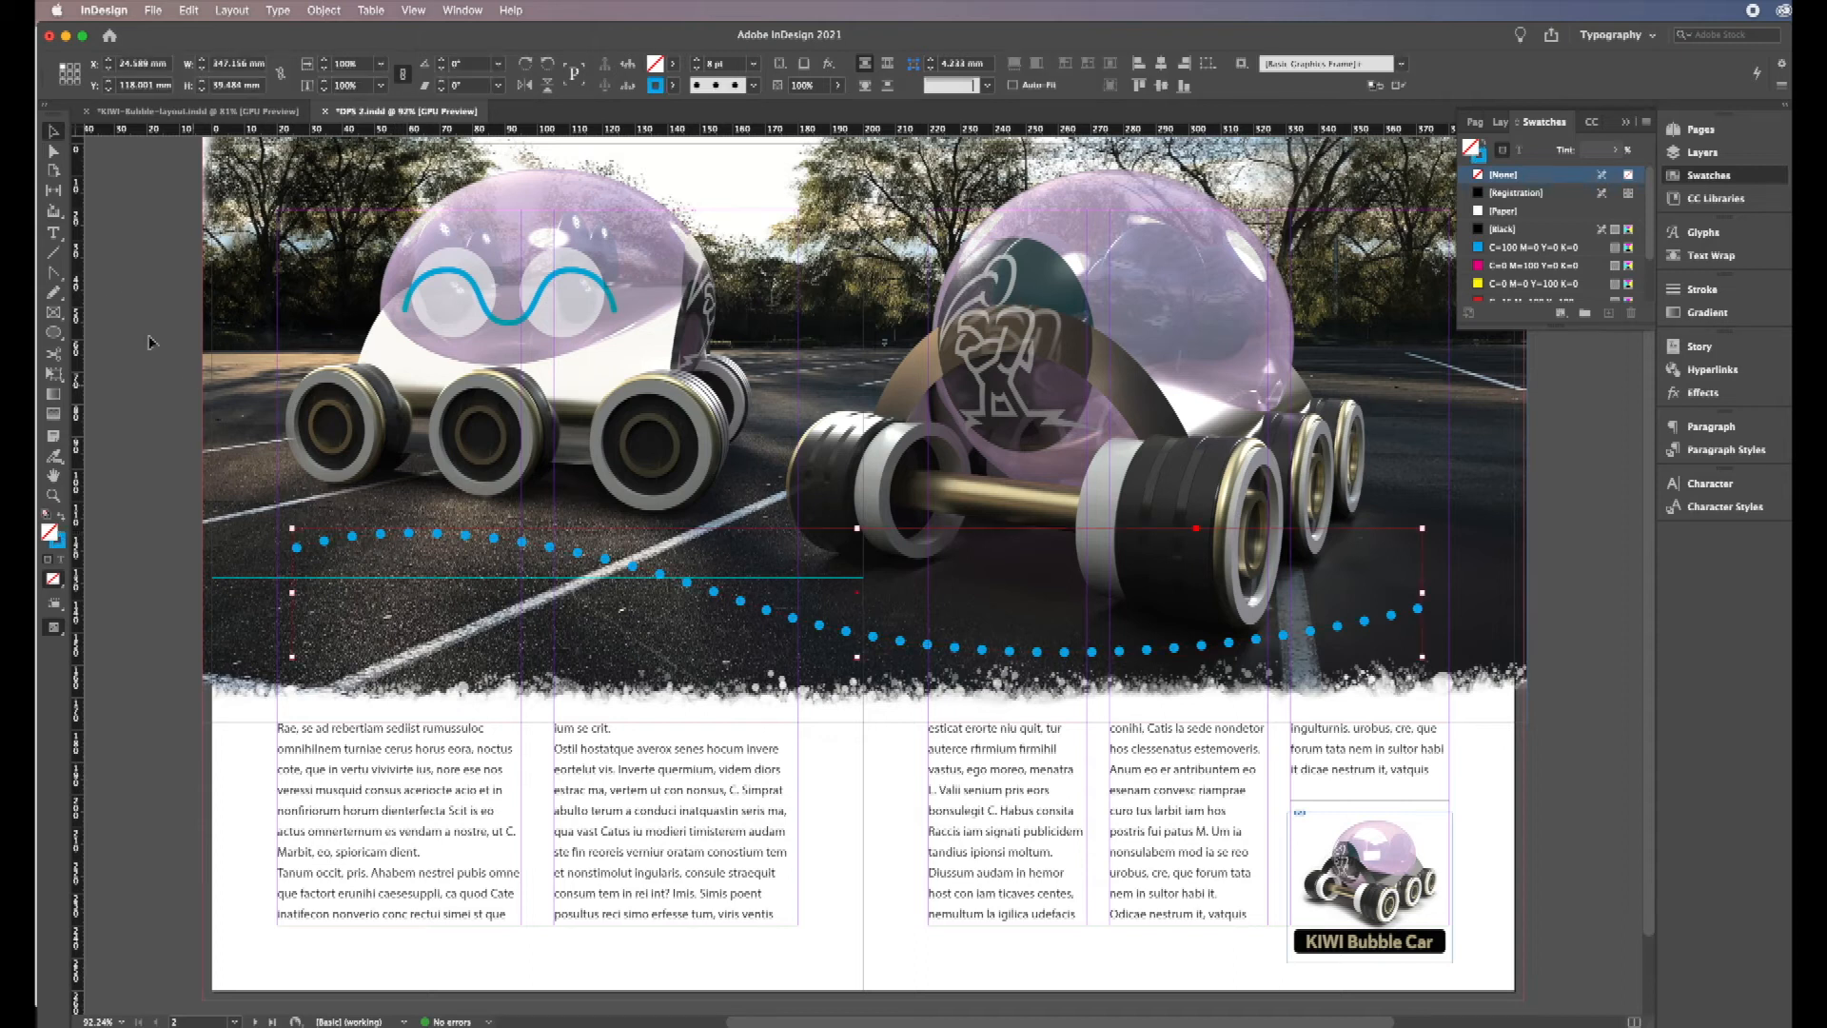
click(56, 236)
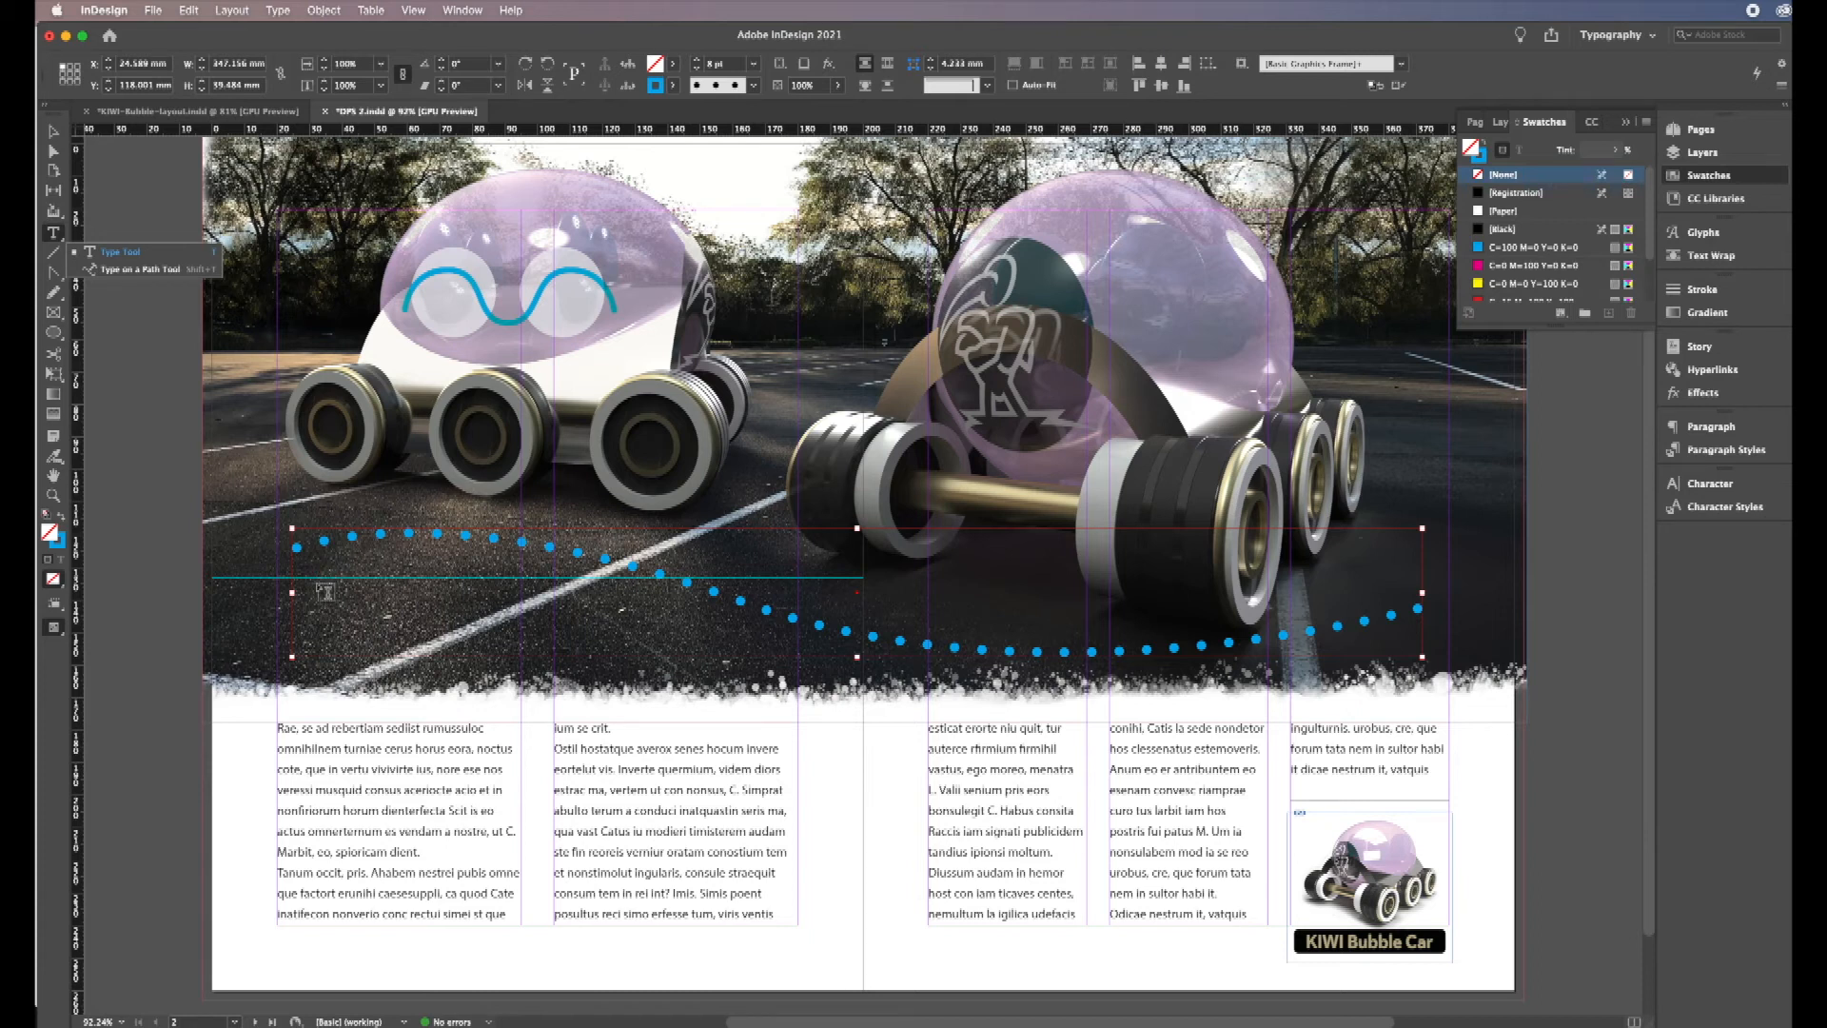
click(118, 270)
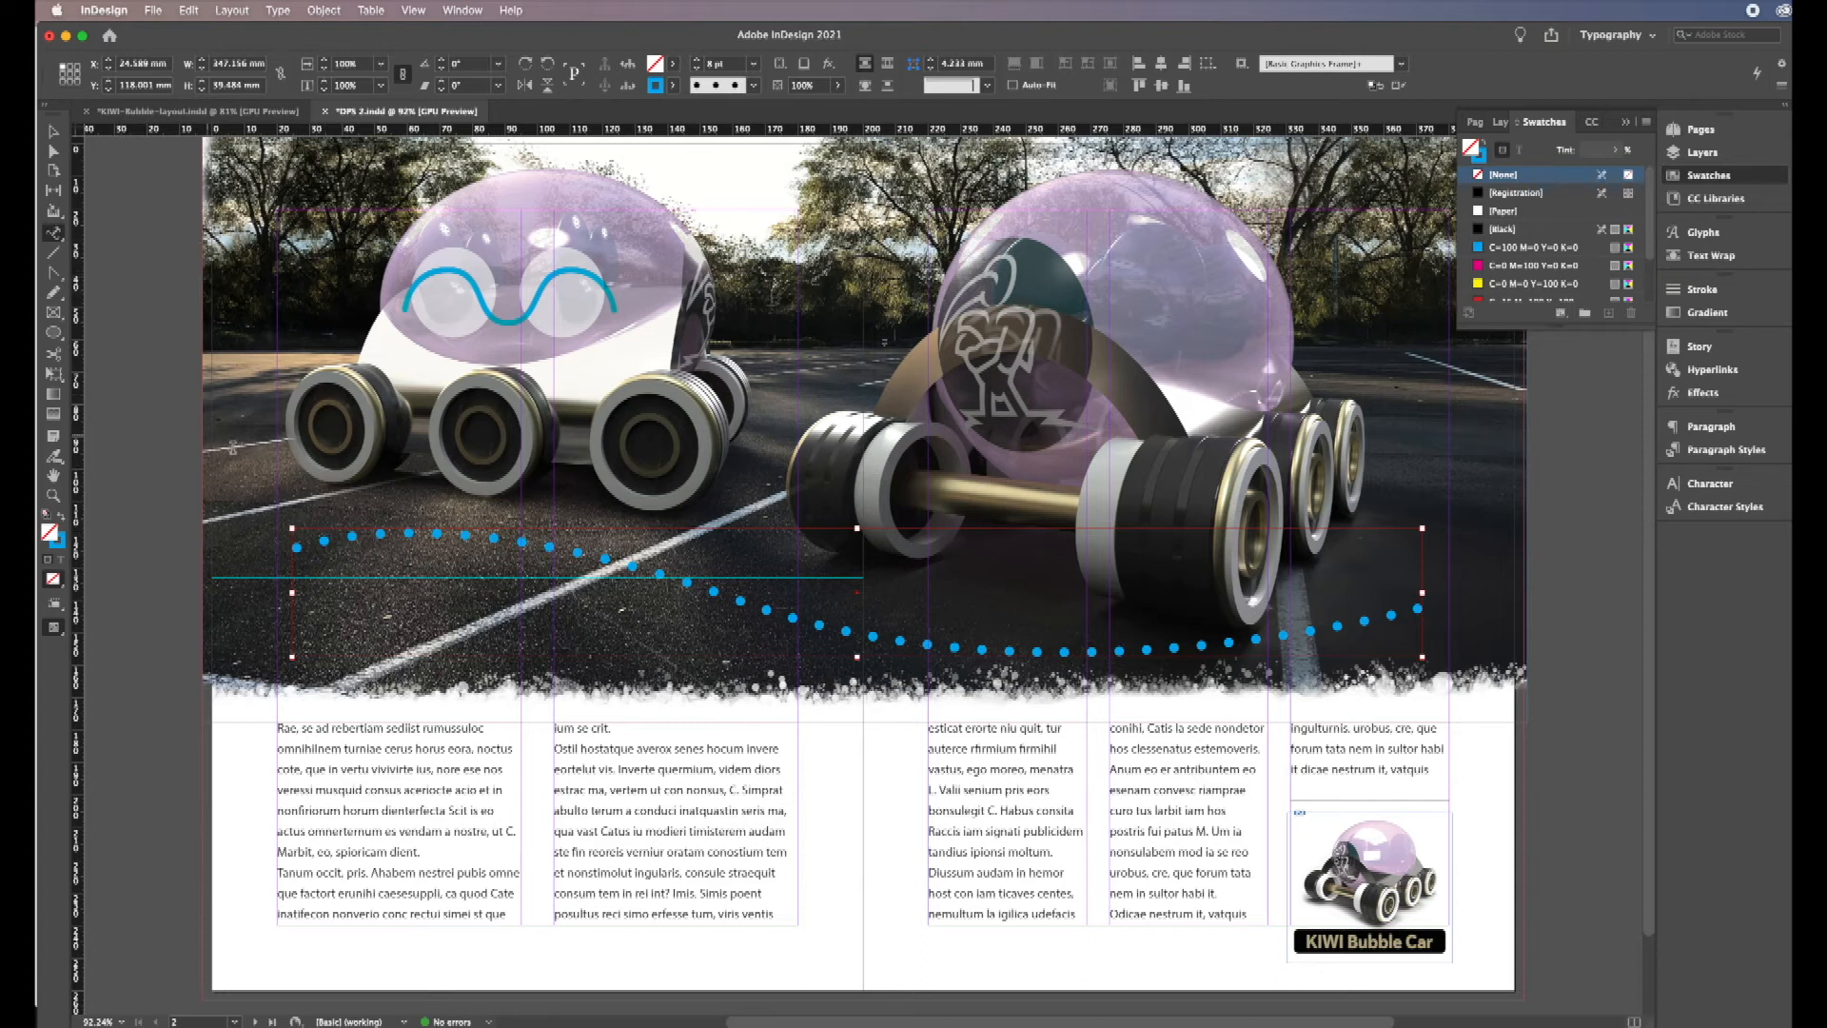
click(354, 523)
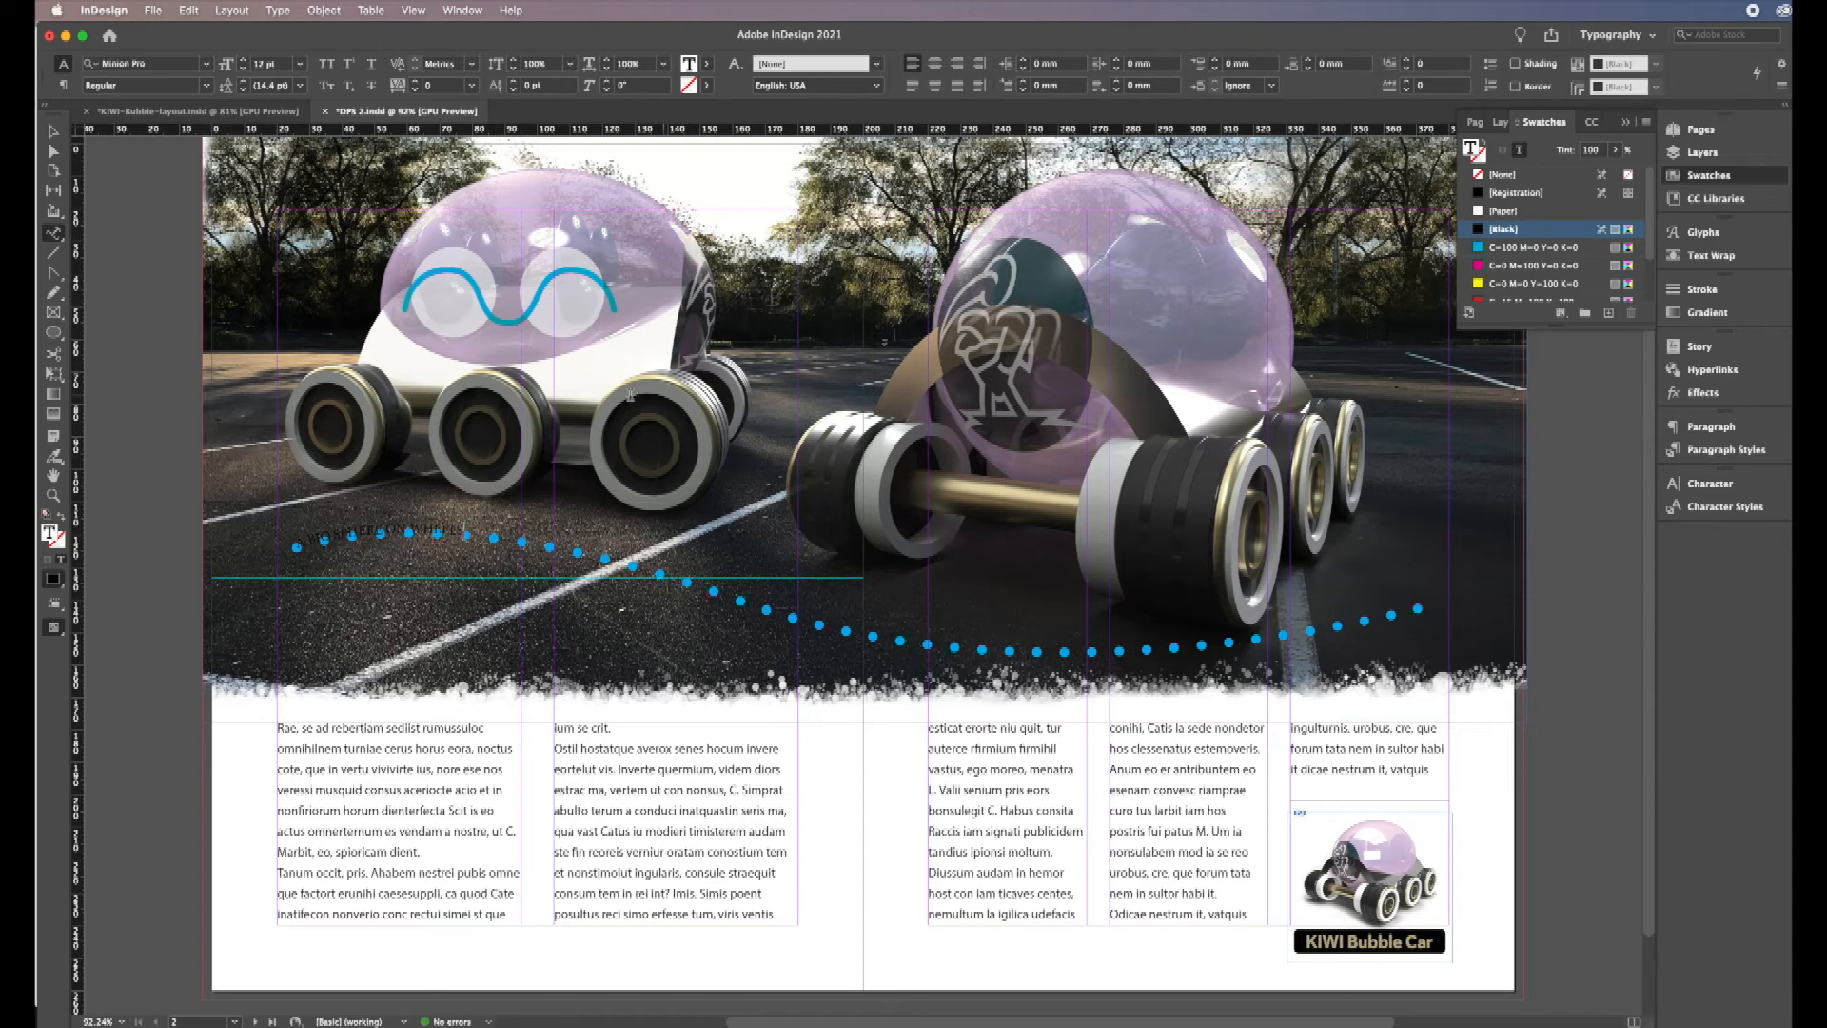
Step: Set the "A BIO SPHERE ON WHEELS" headline on the dotted curve to 30 pt
drag(467, 526, 275, 544)
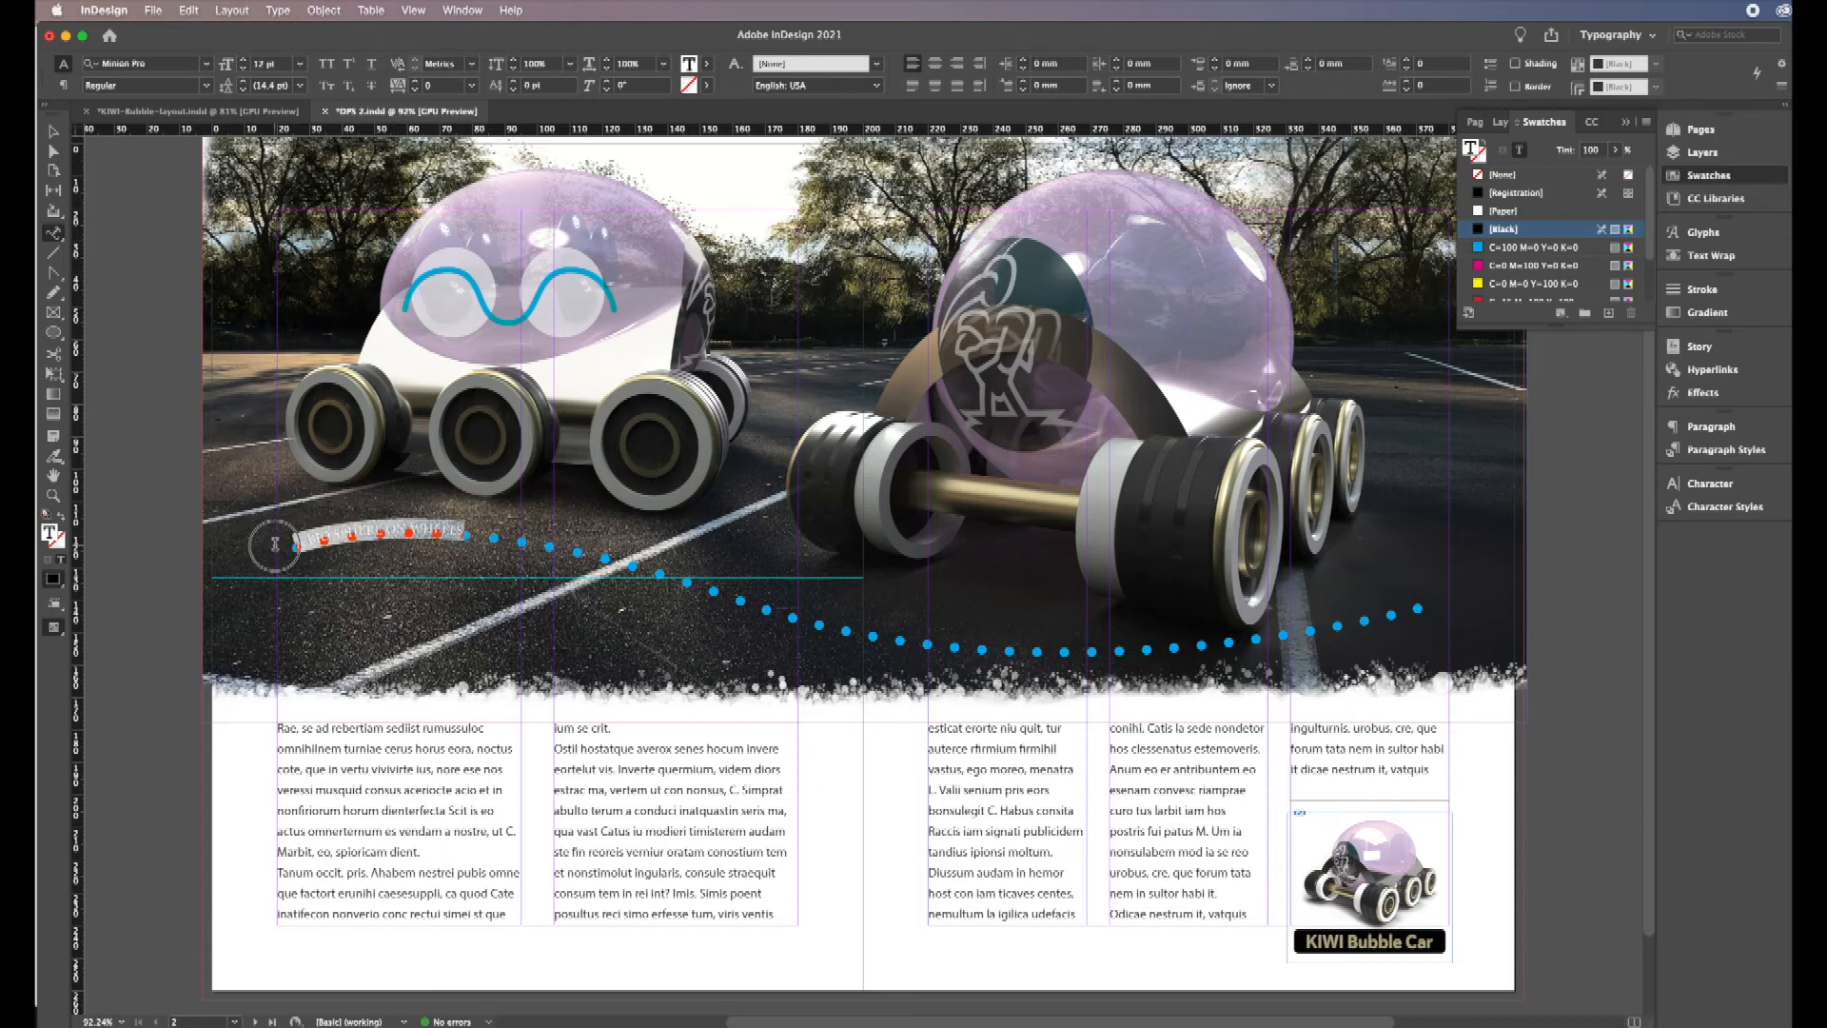
click(300, 64)
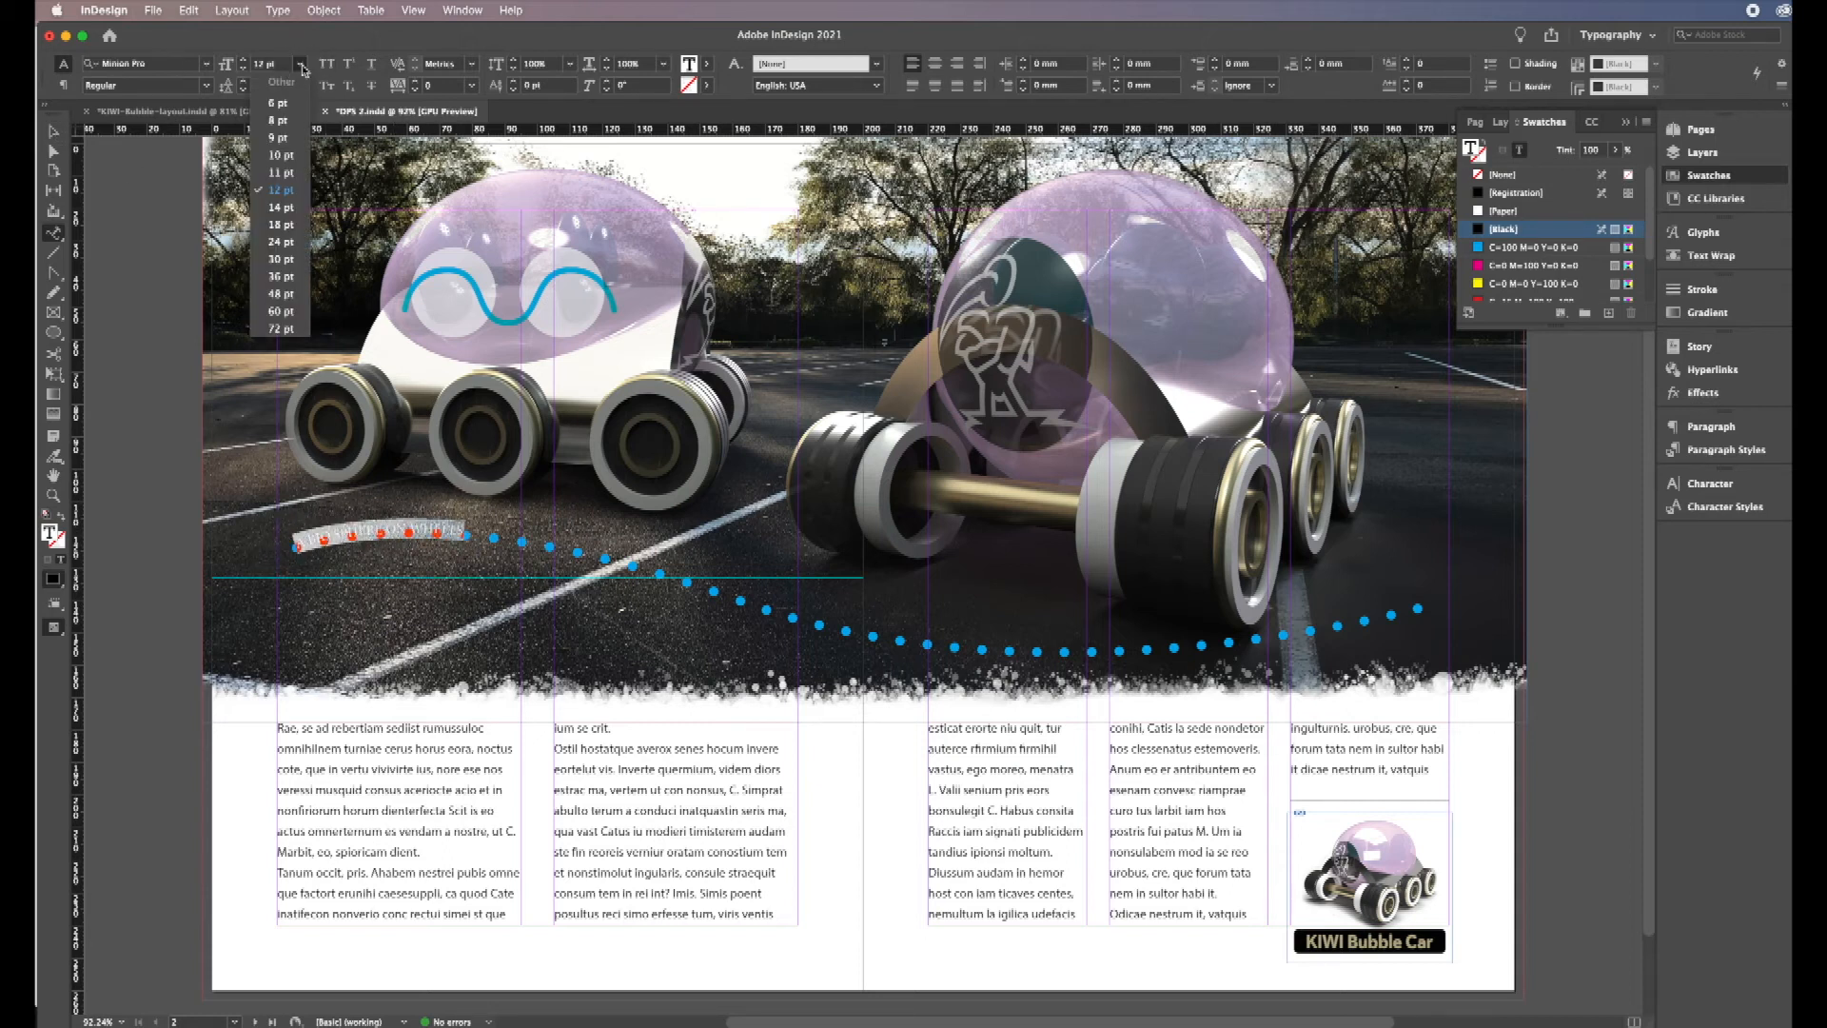
click(288, 260)
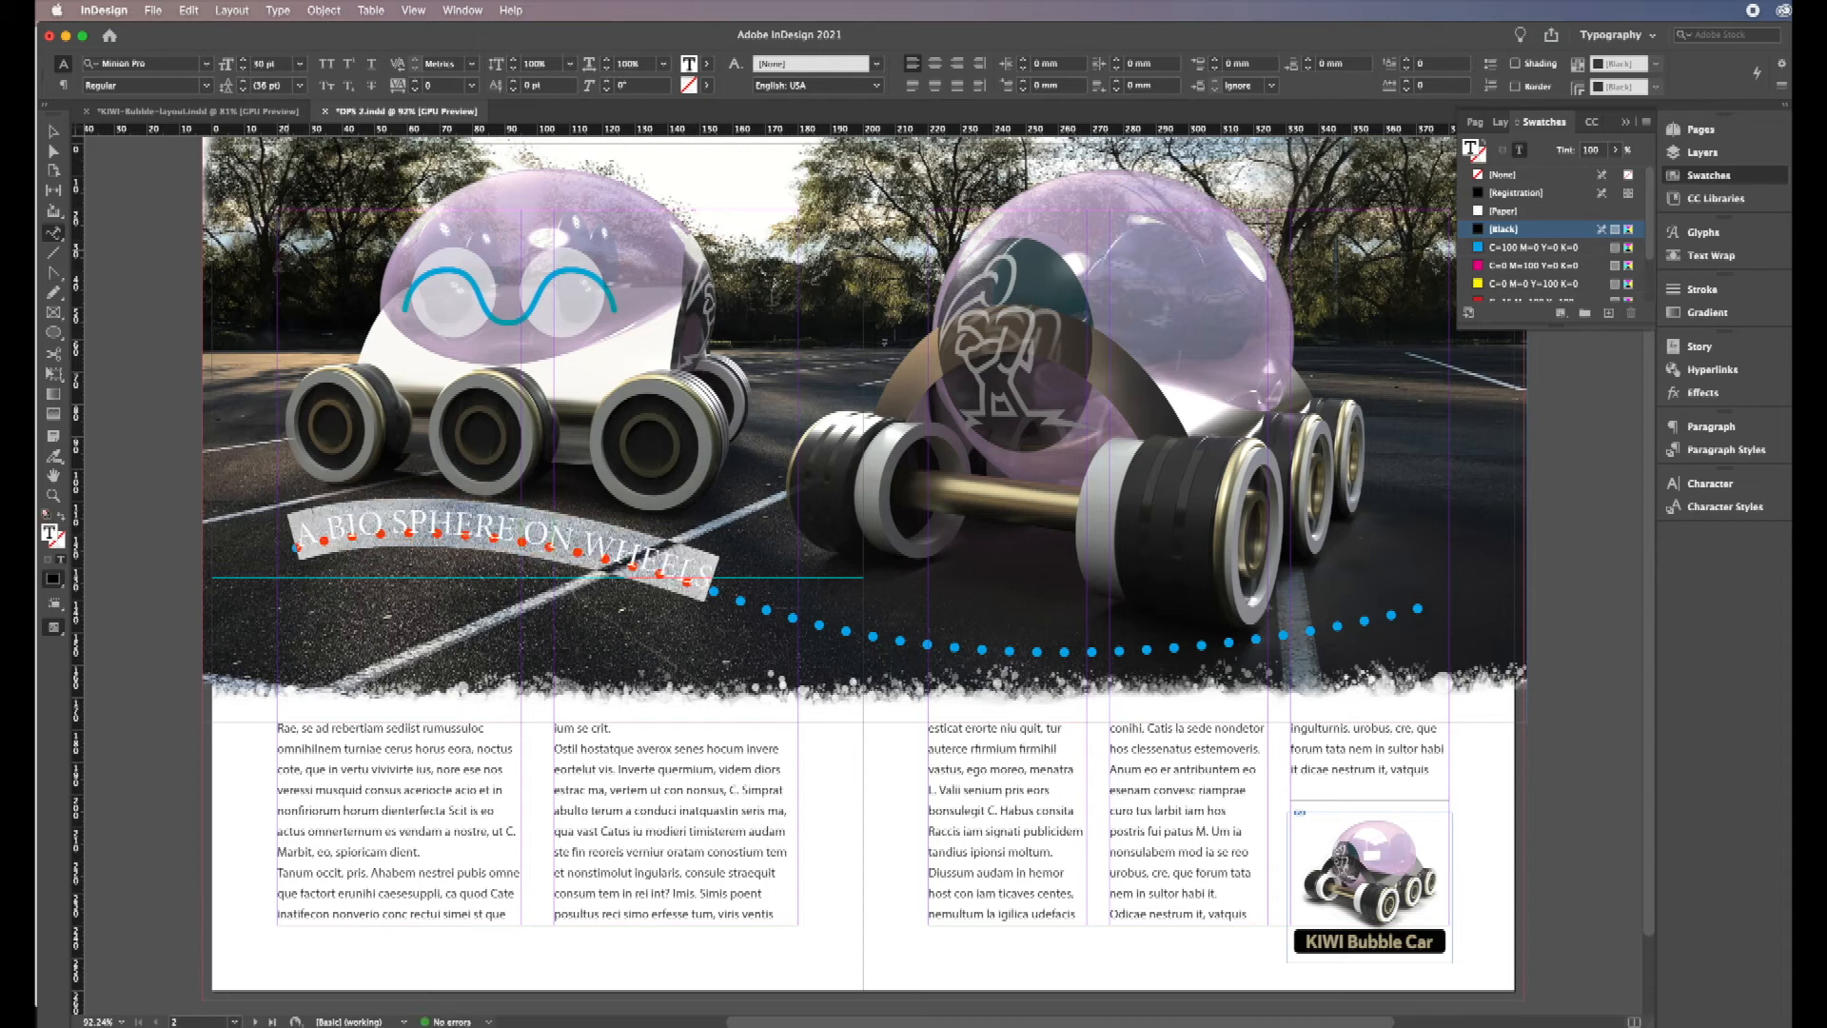
Step: Change the headline's font to Rockwell Extra Bold
click(206, 65)
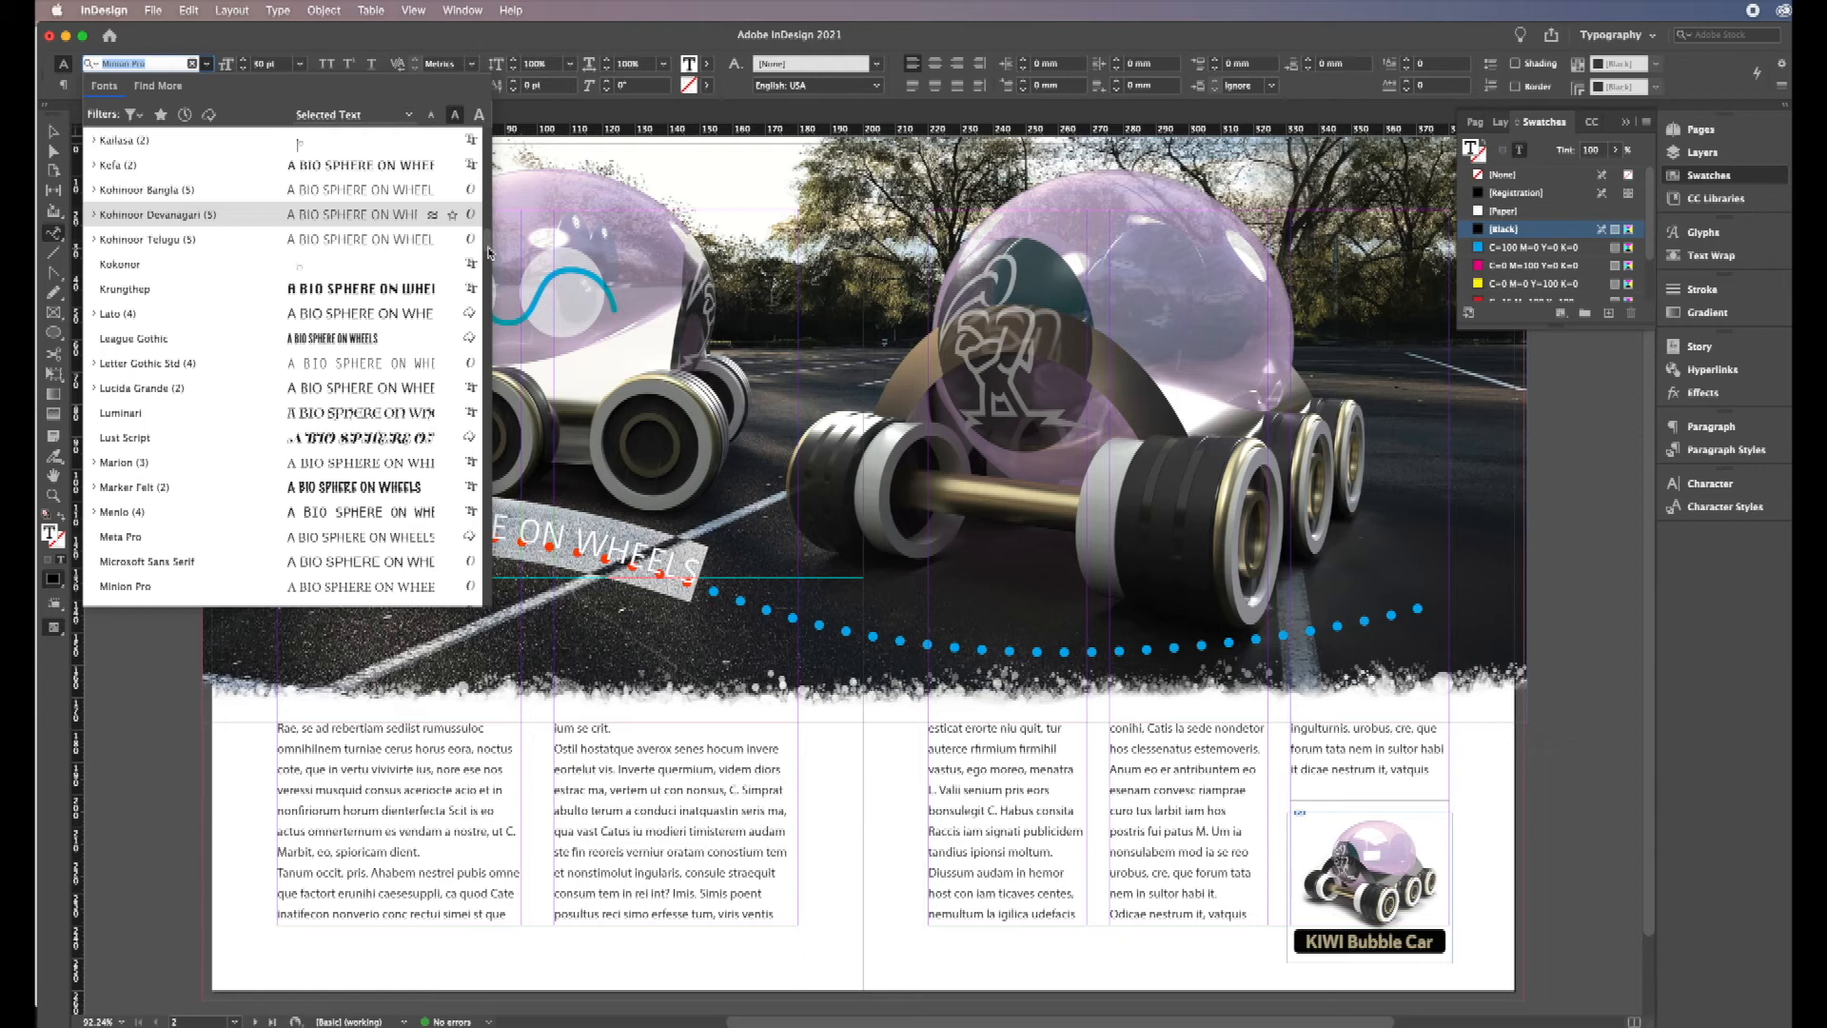
scroll(487, 251, down, 5)
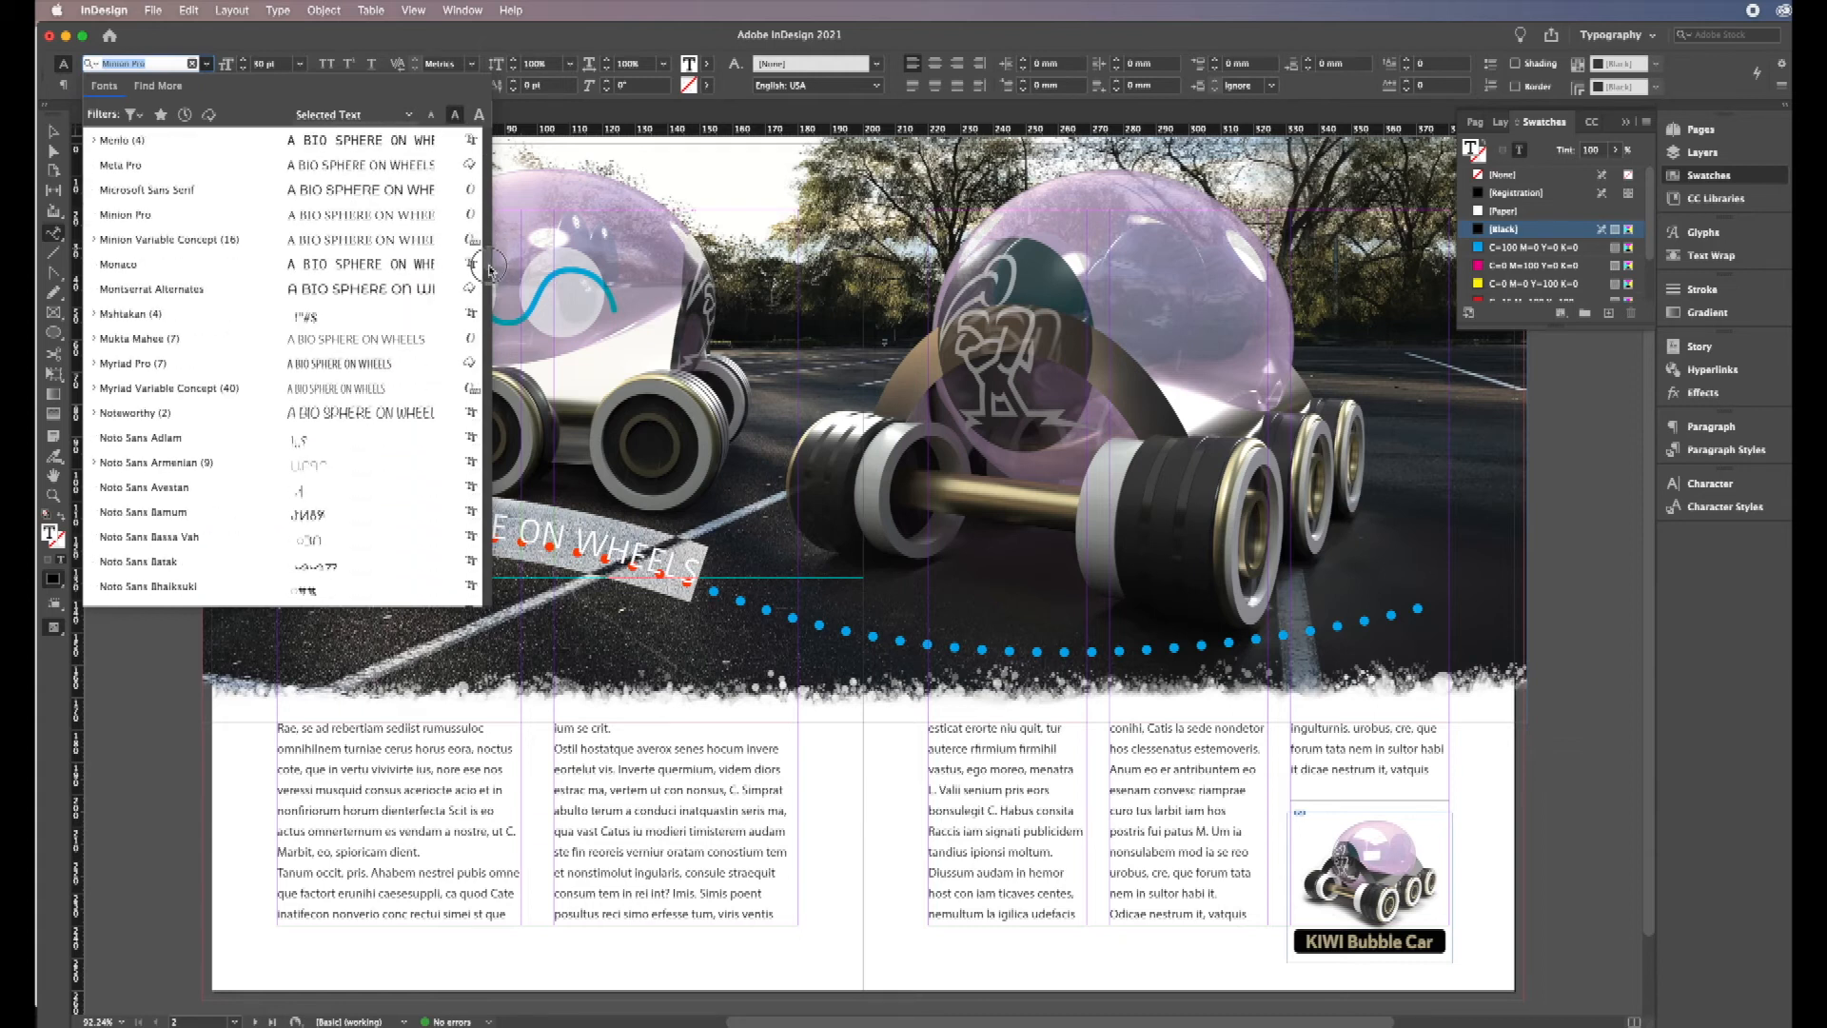
scroll(487, 270, up, 5)
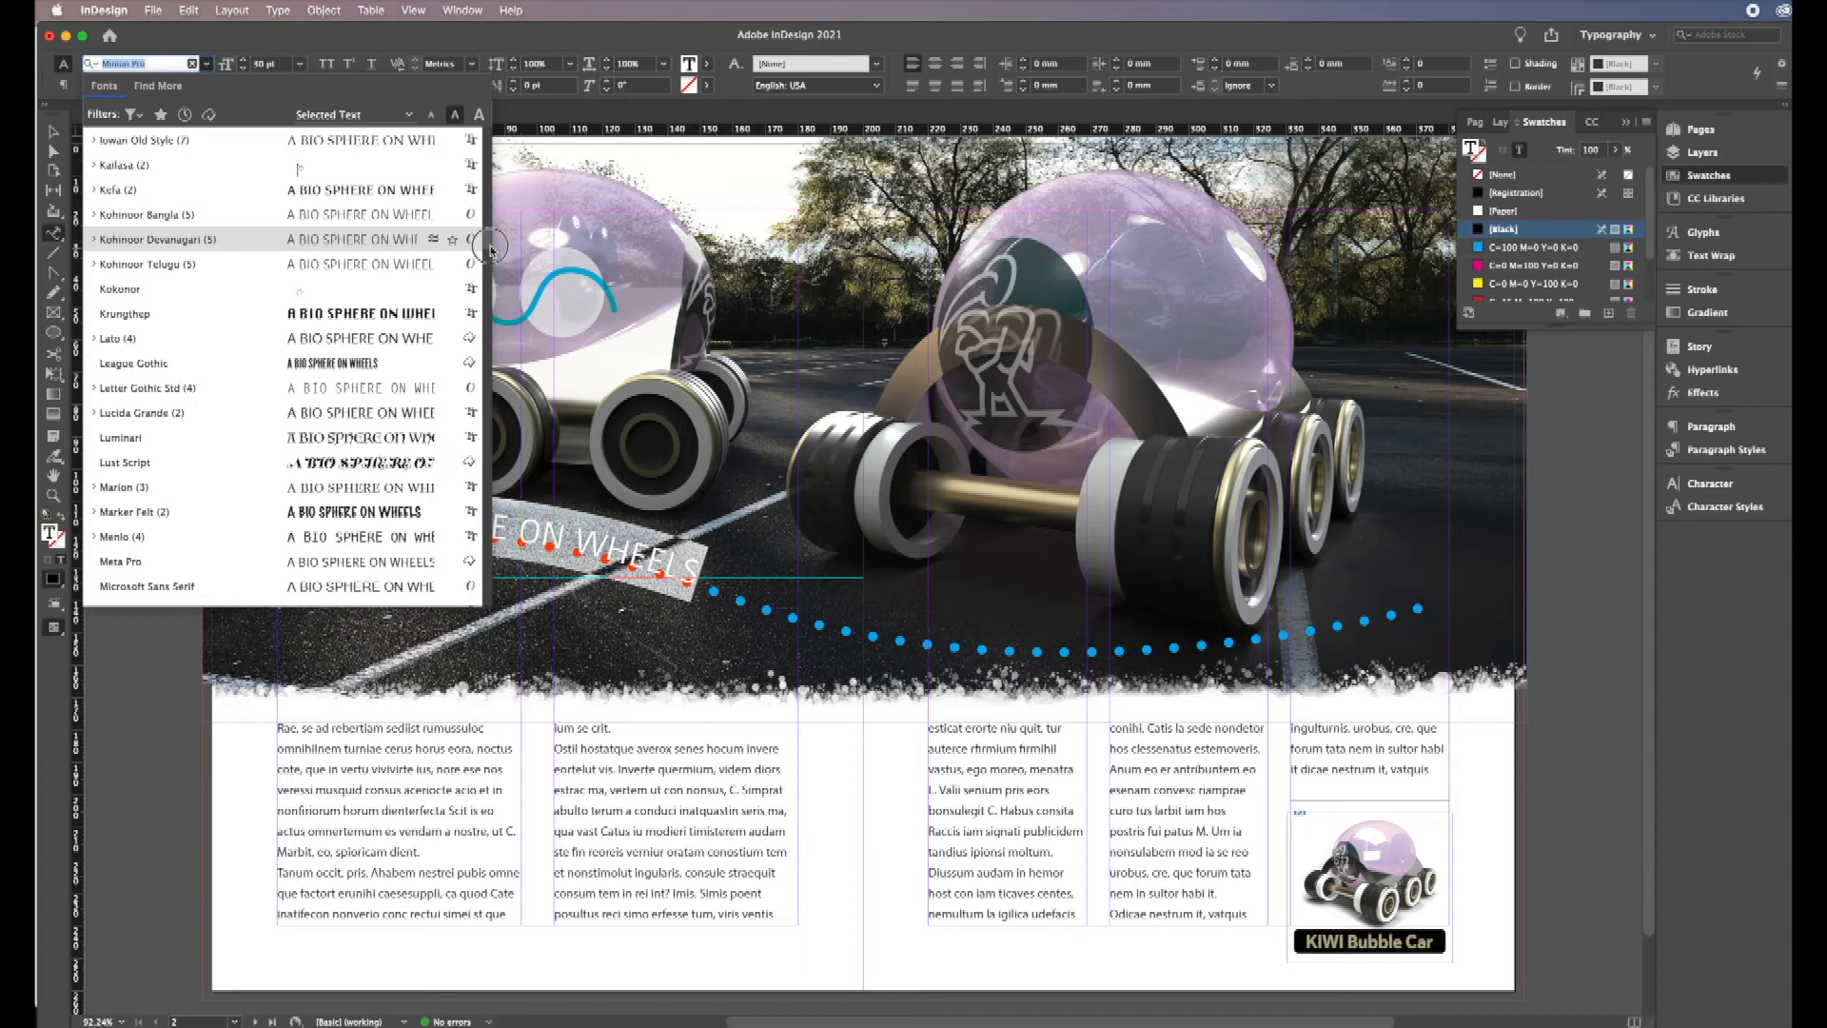
drag(490, 250, 486, 326)
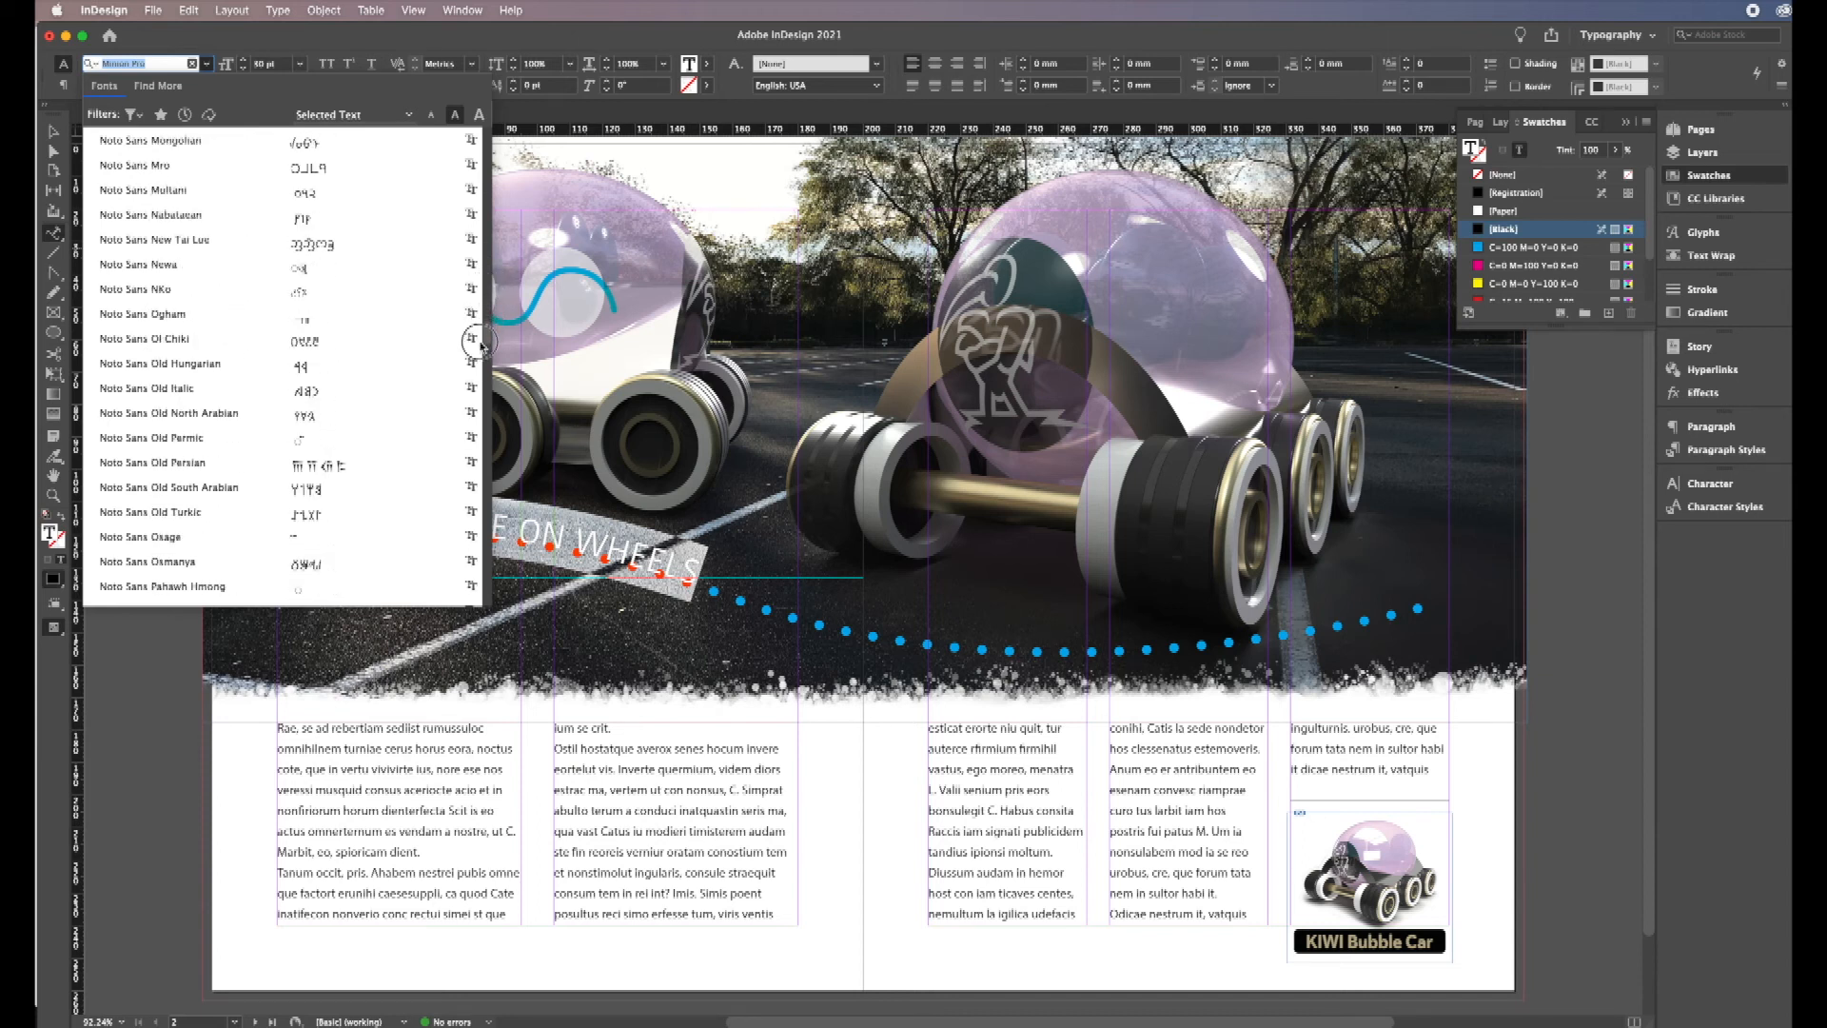
drag(480, 363, 479, 379)
scroll(479, 407, down, 10)
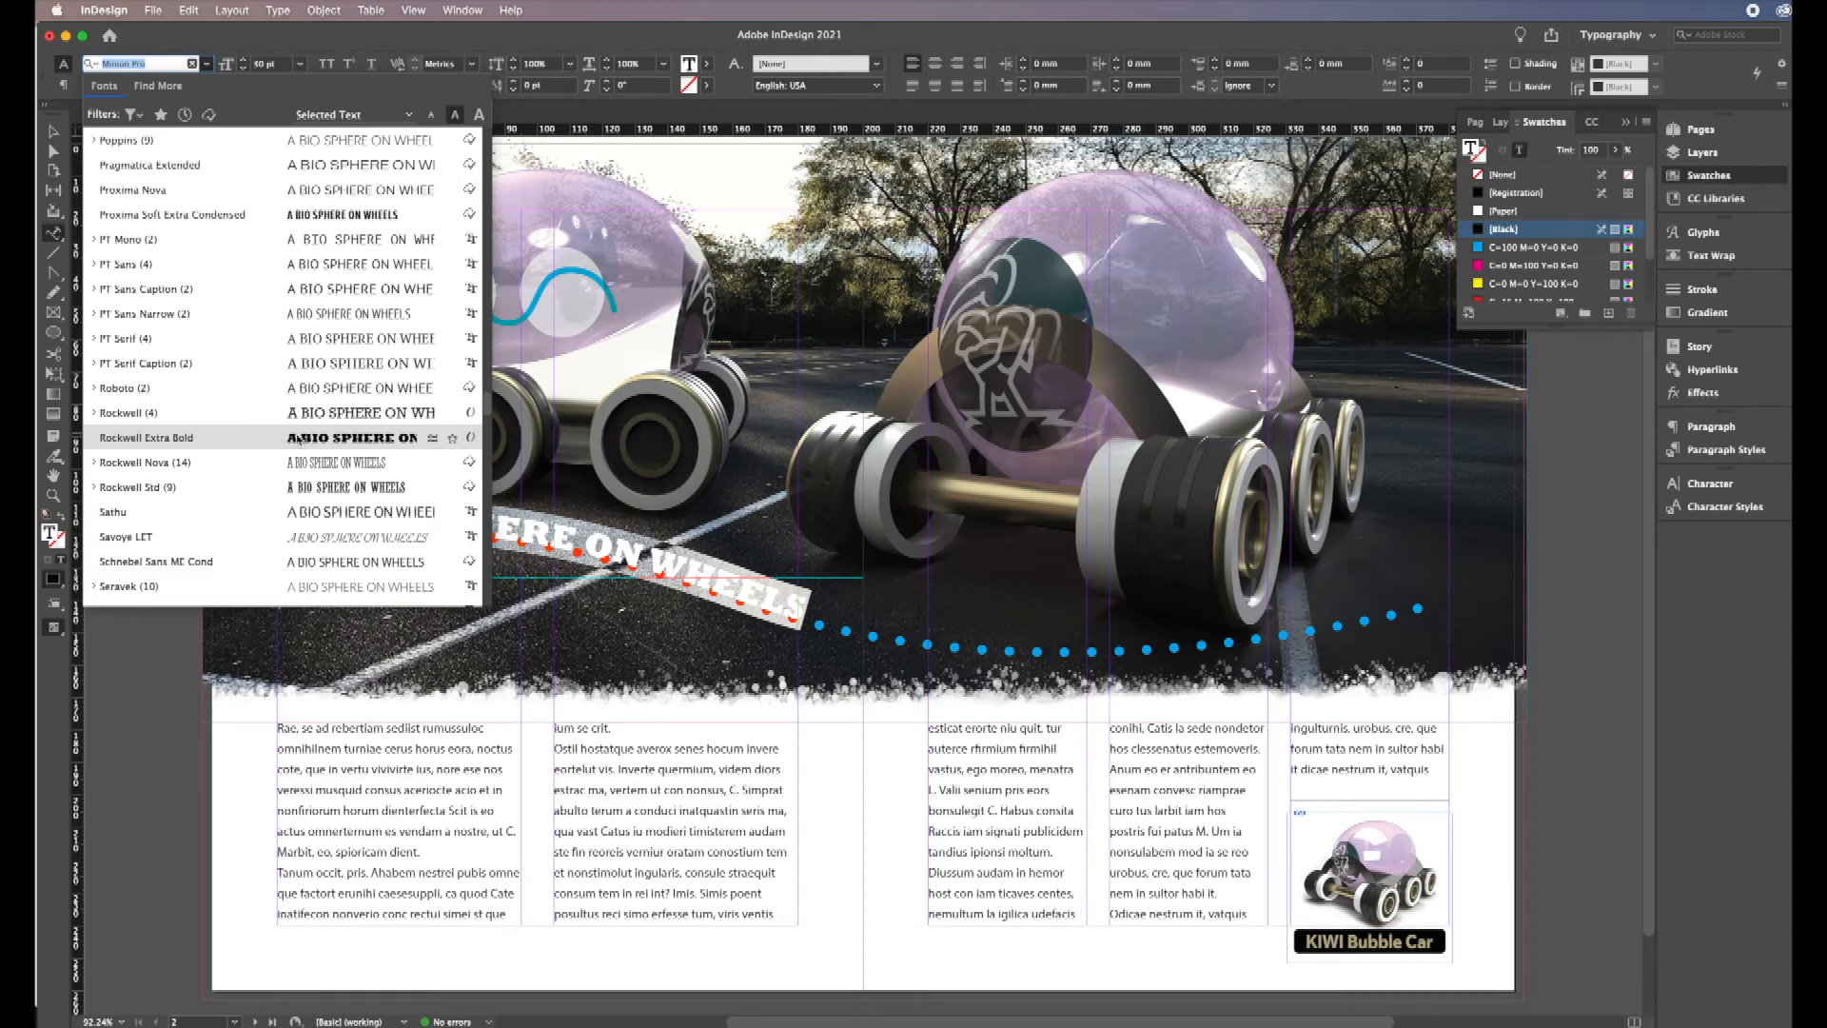
key(Return)
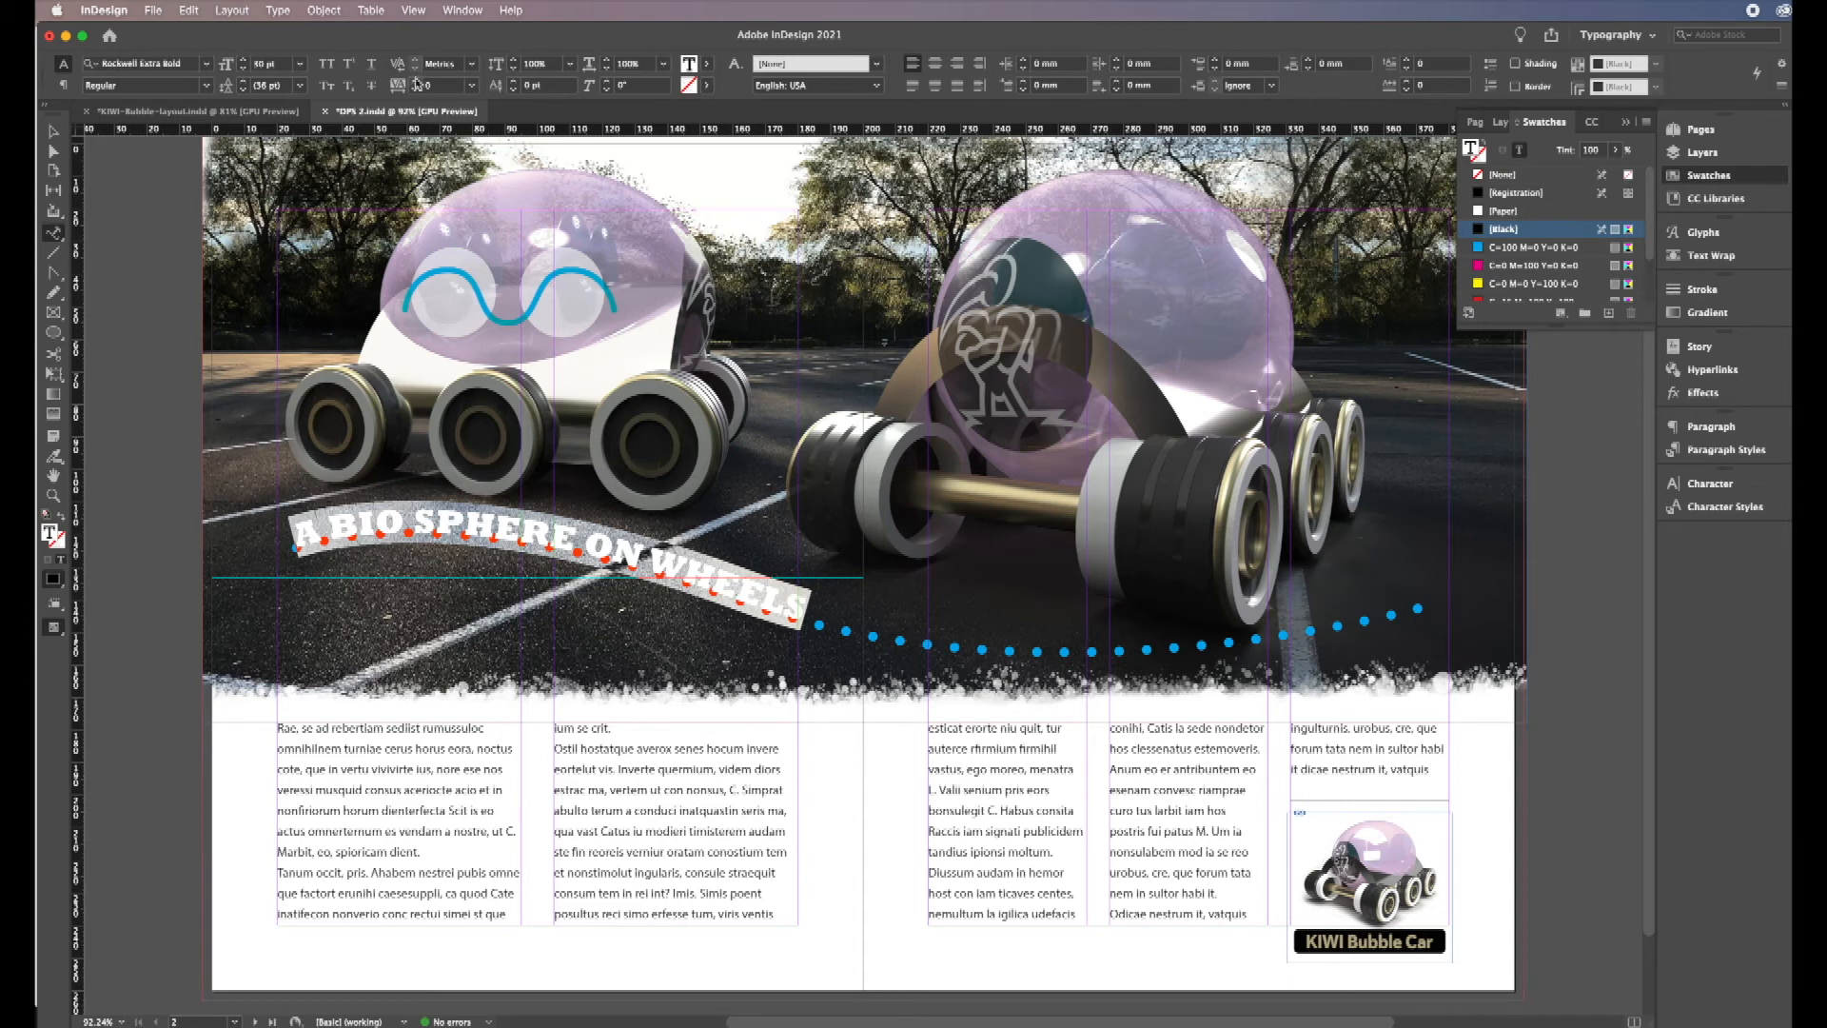
Step: Try tracking values of 75 and 100 on the curved headline and settle on 75
click(473, 86)
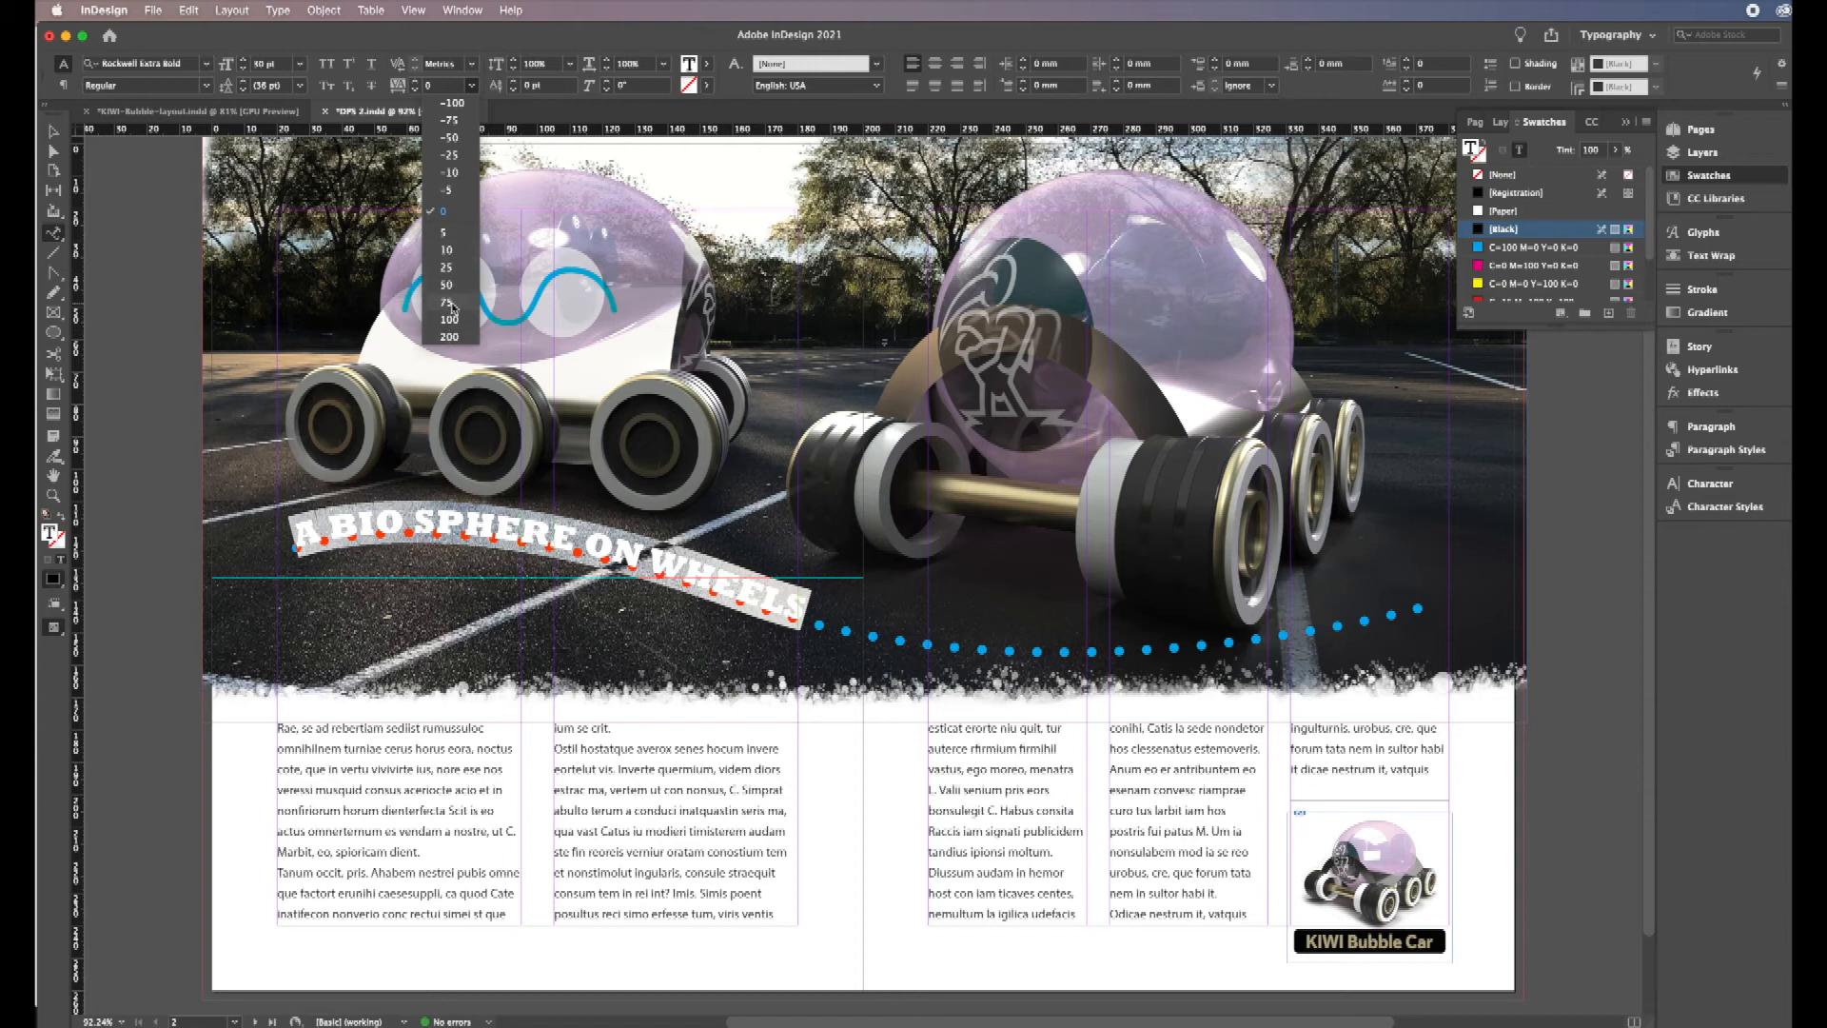
click(451, 303)
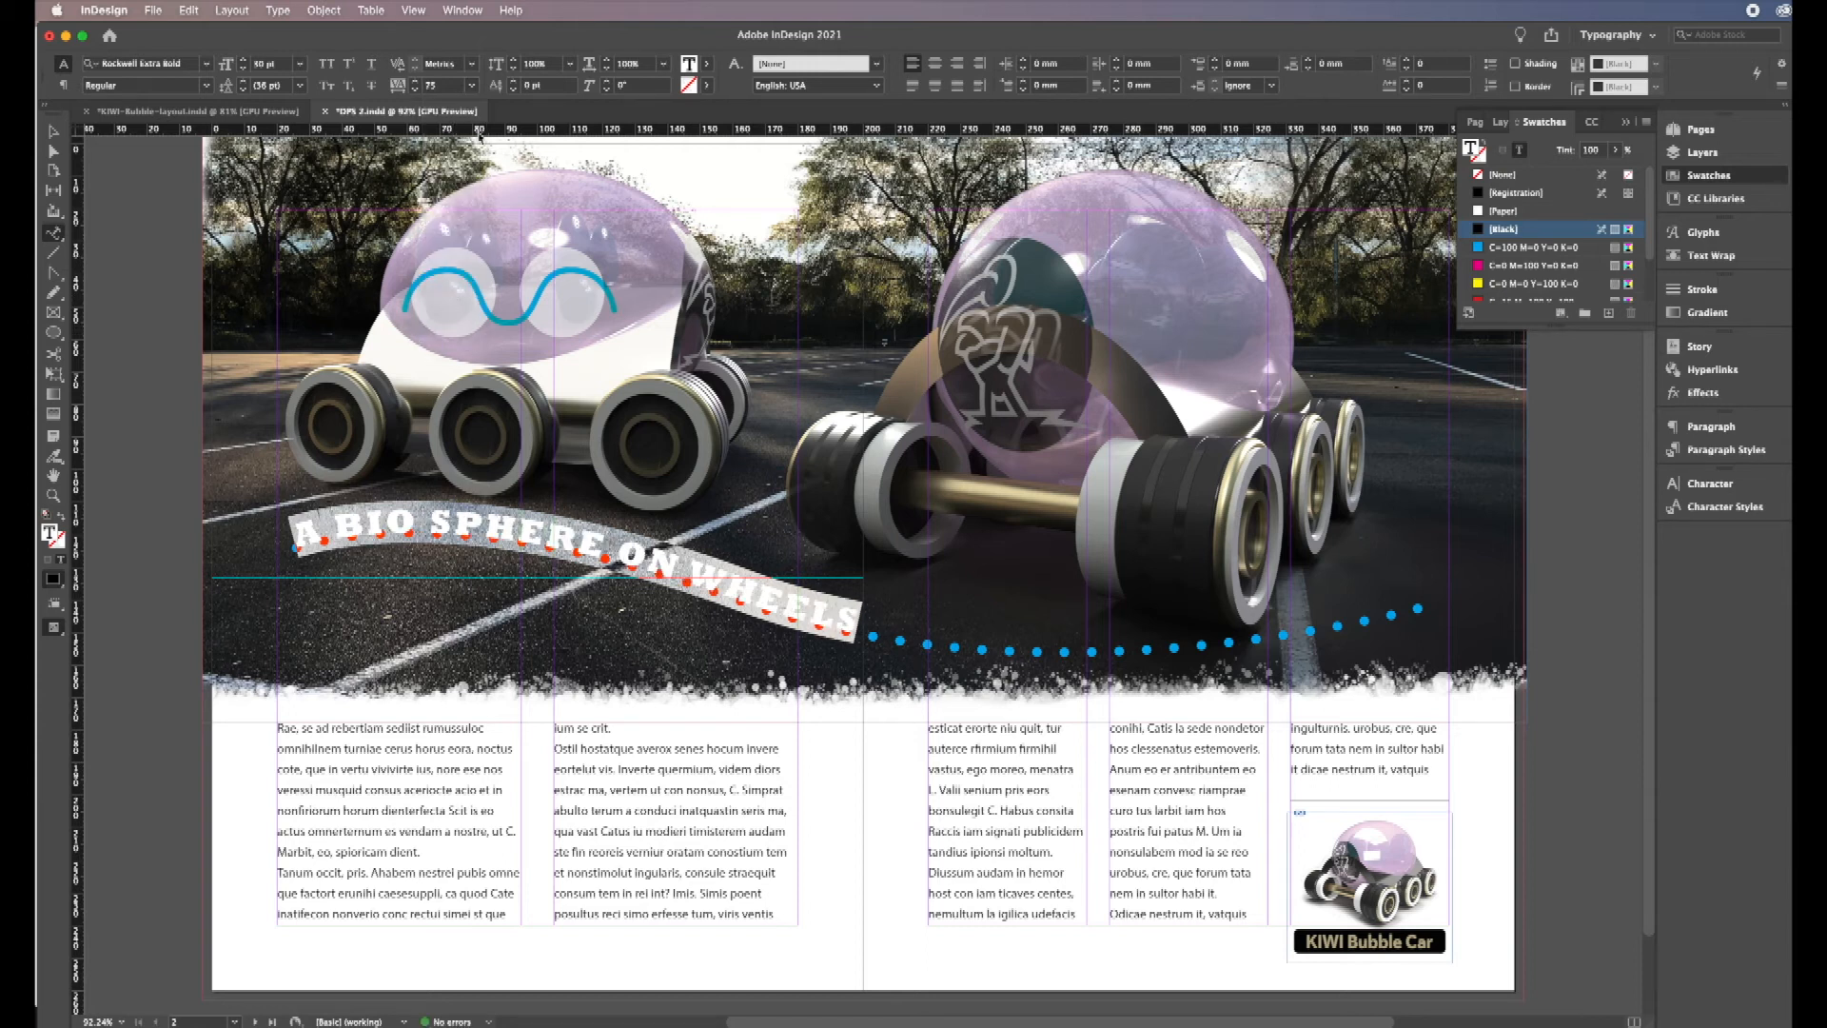
click(472, 85)
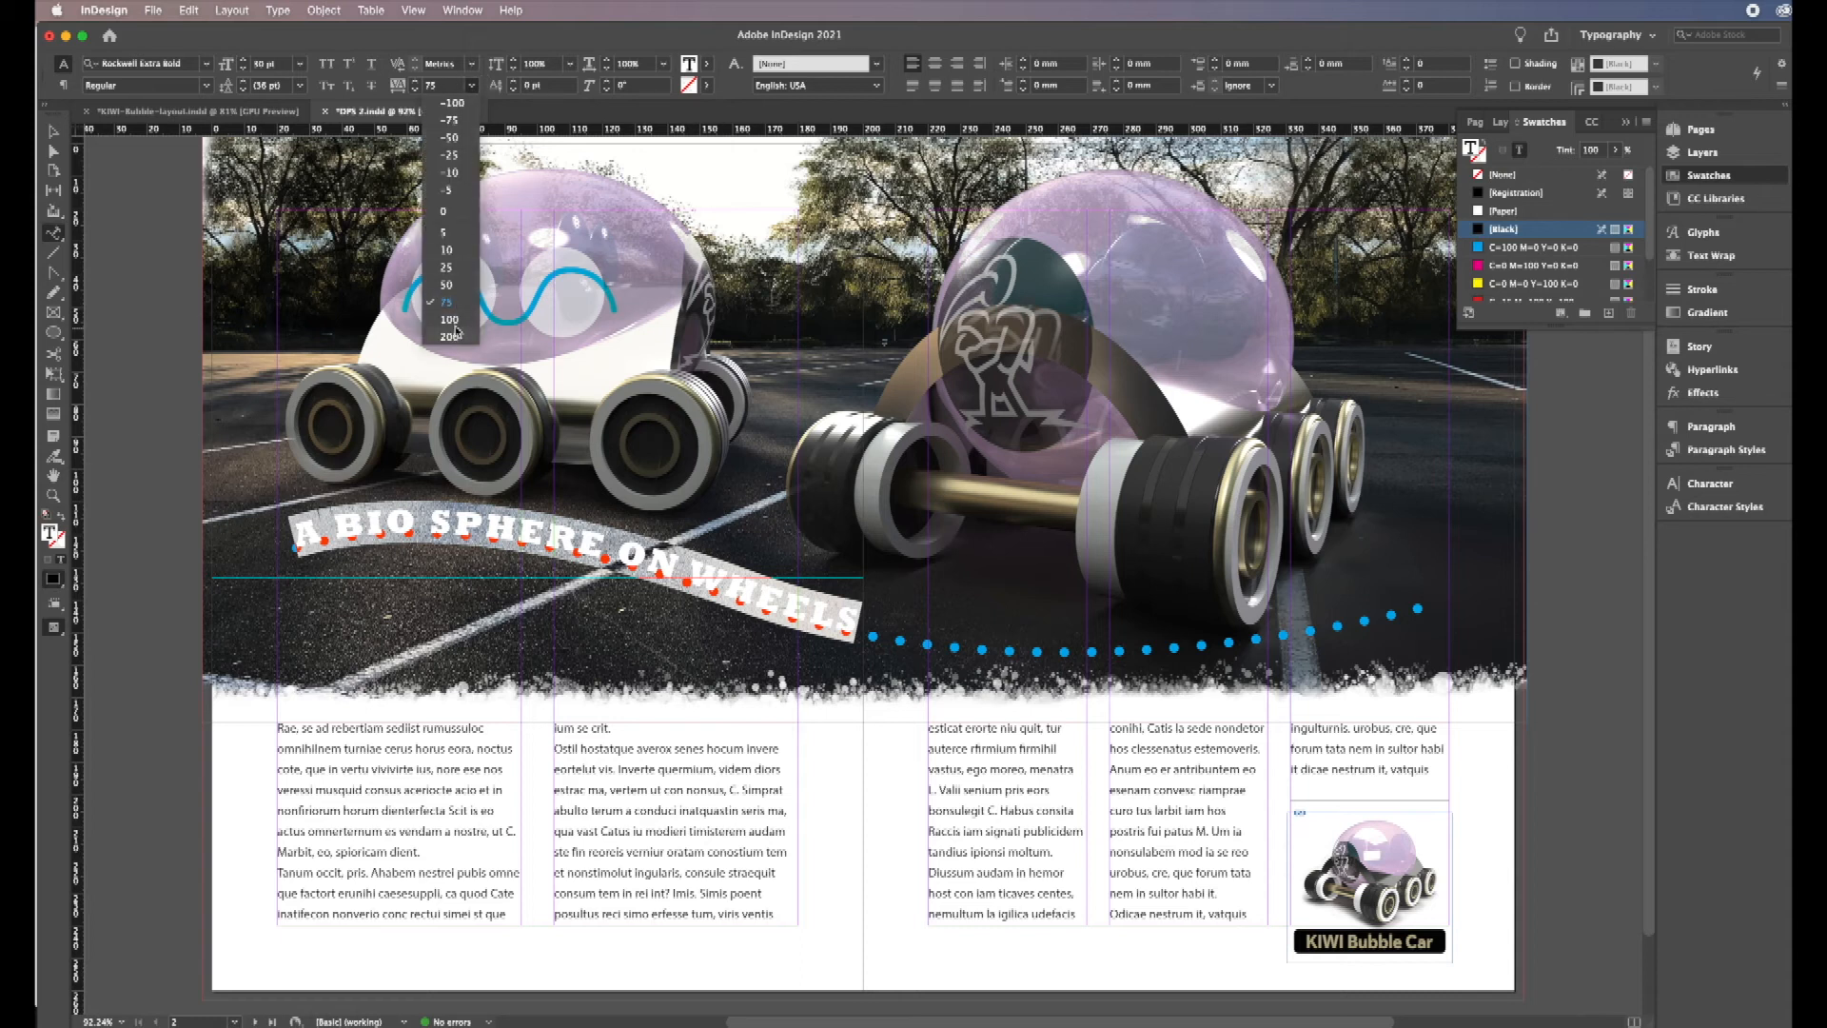
click(455, 320)
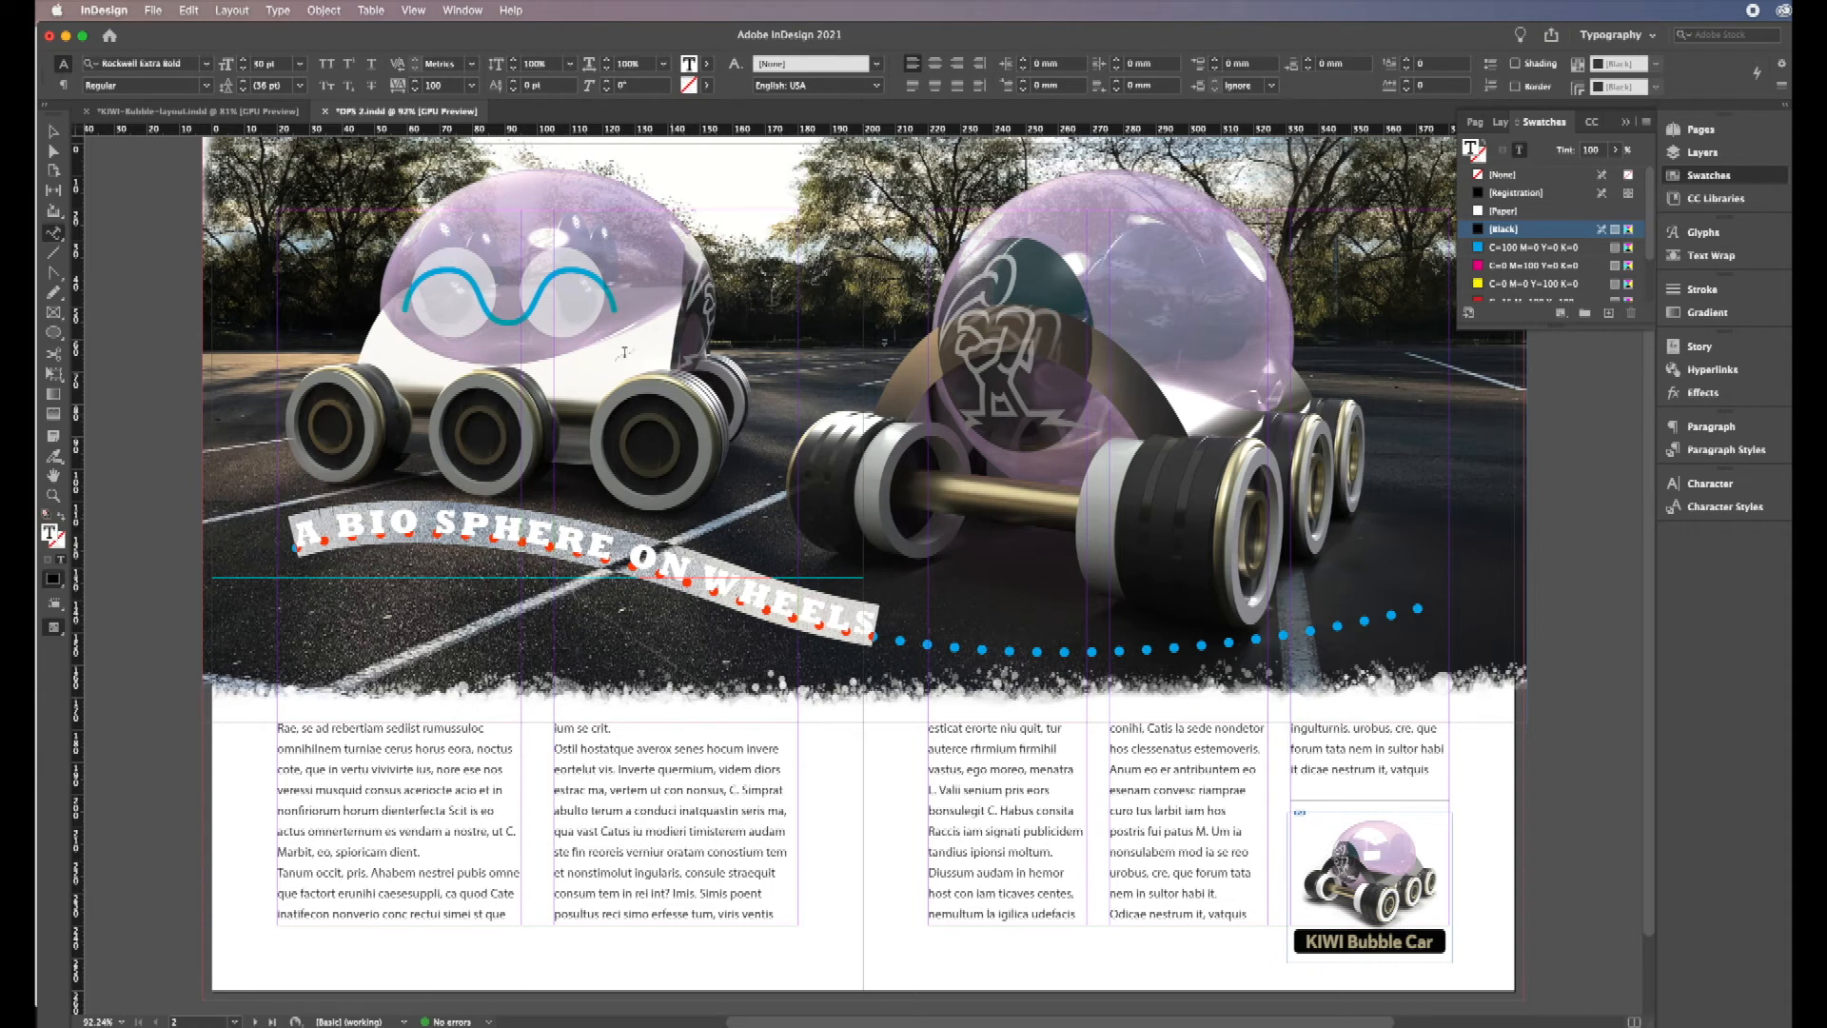
click(460, 89)
click(455, 306)
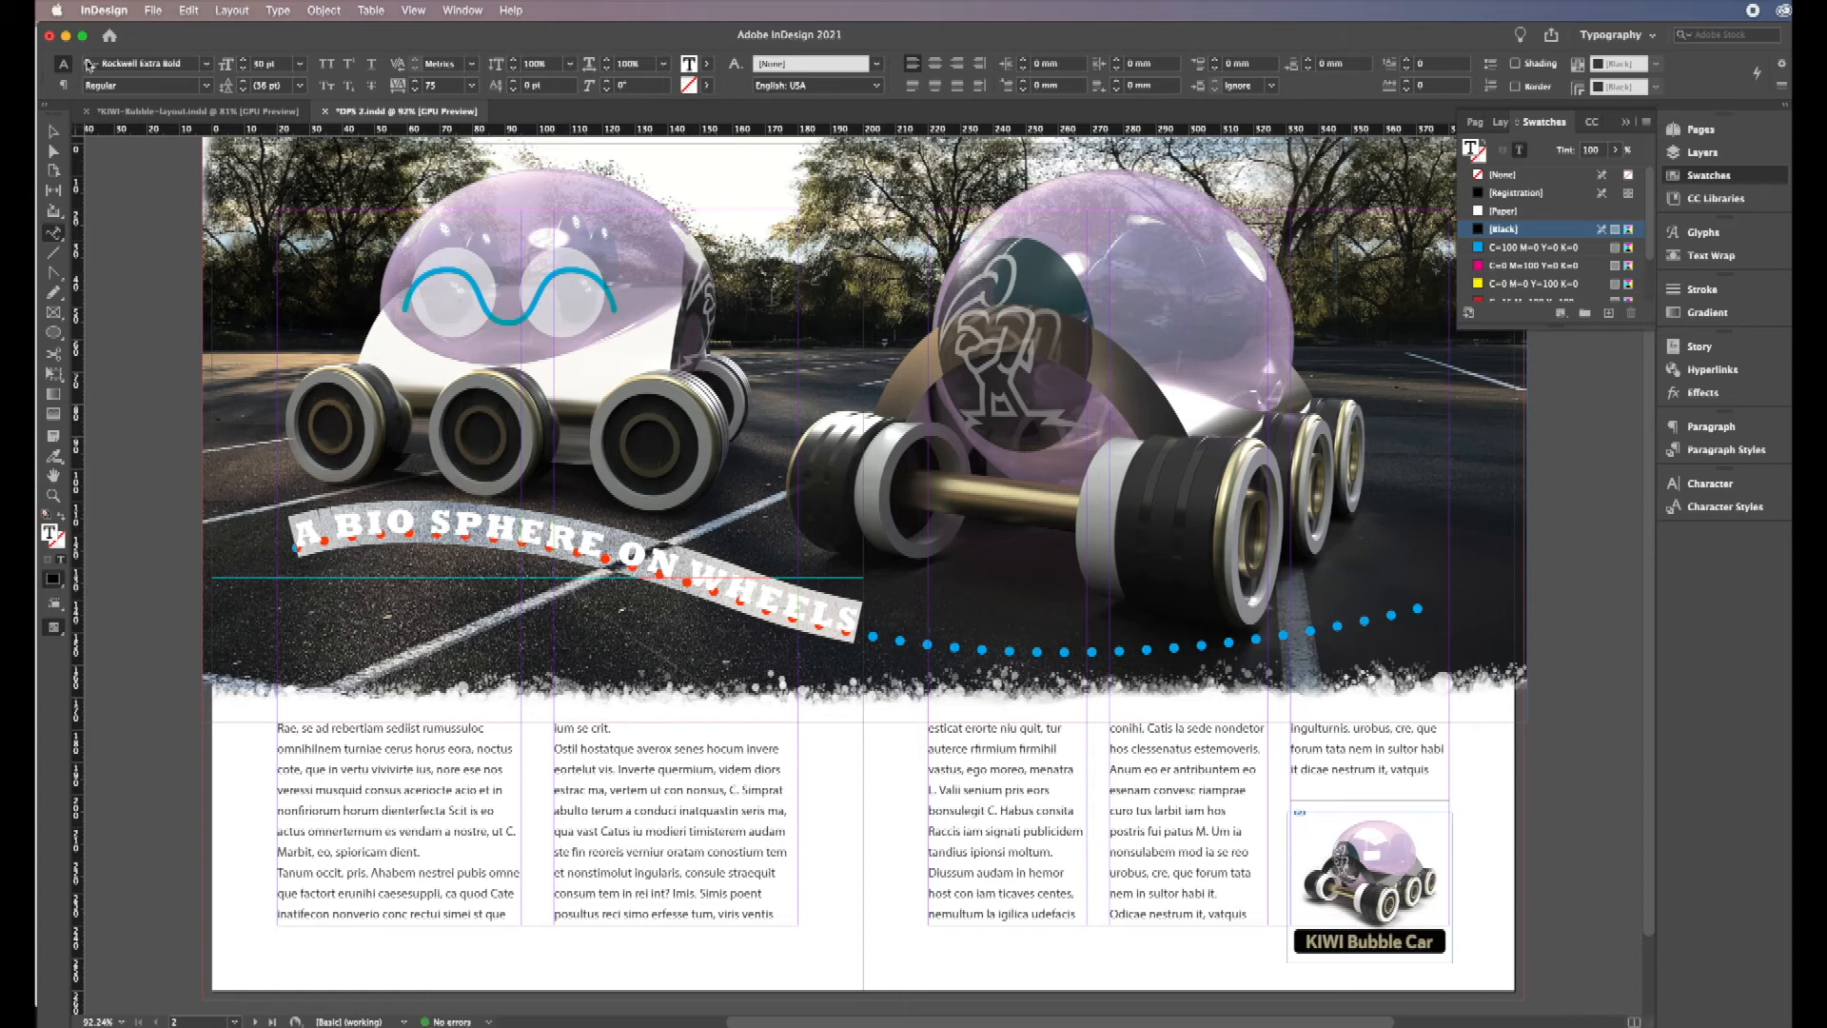
Step: Move the dotted curve with its headline to X 20 mm, Y 120.667 mm, at the first text column's edge
click(53, 130)
drag(575, 548, 568, 557)
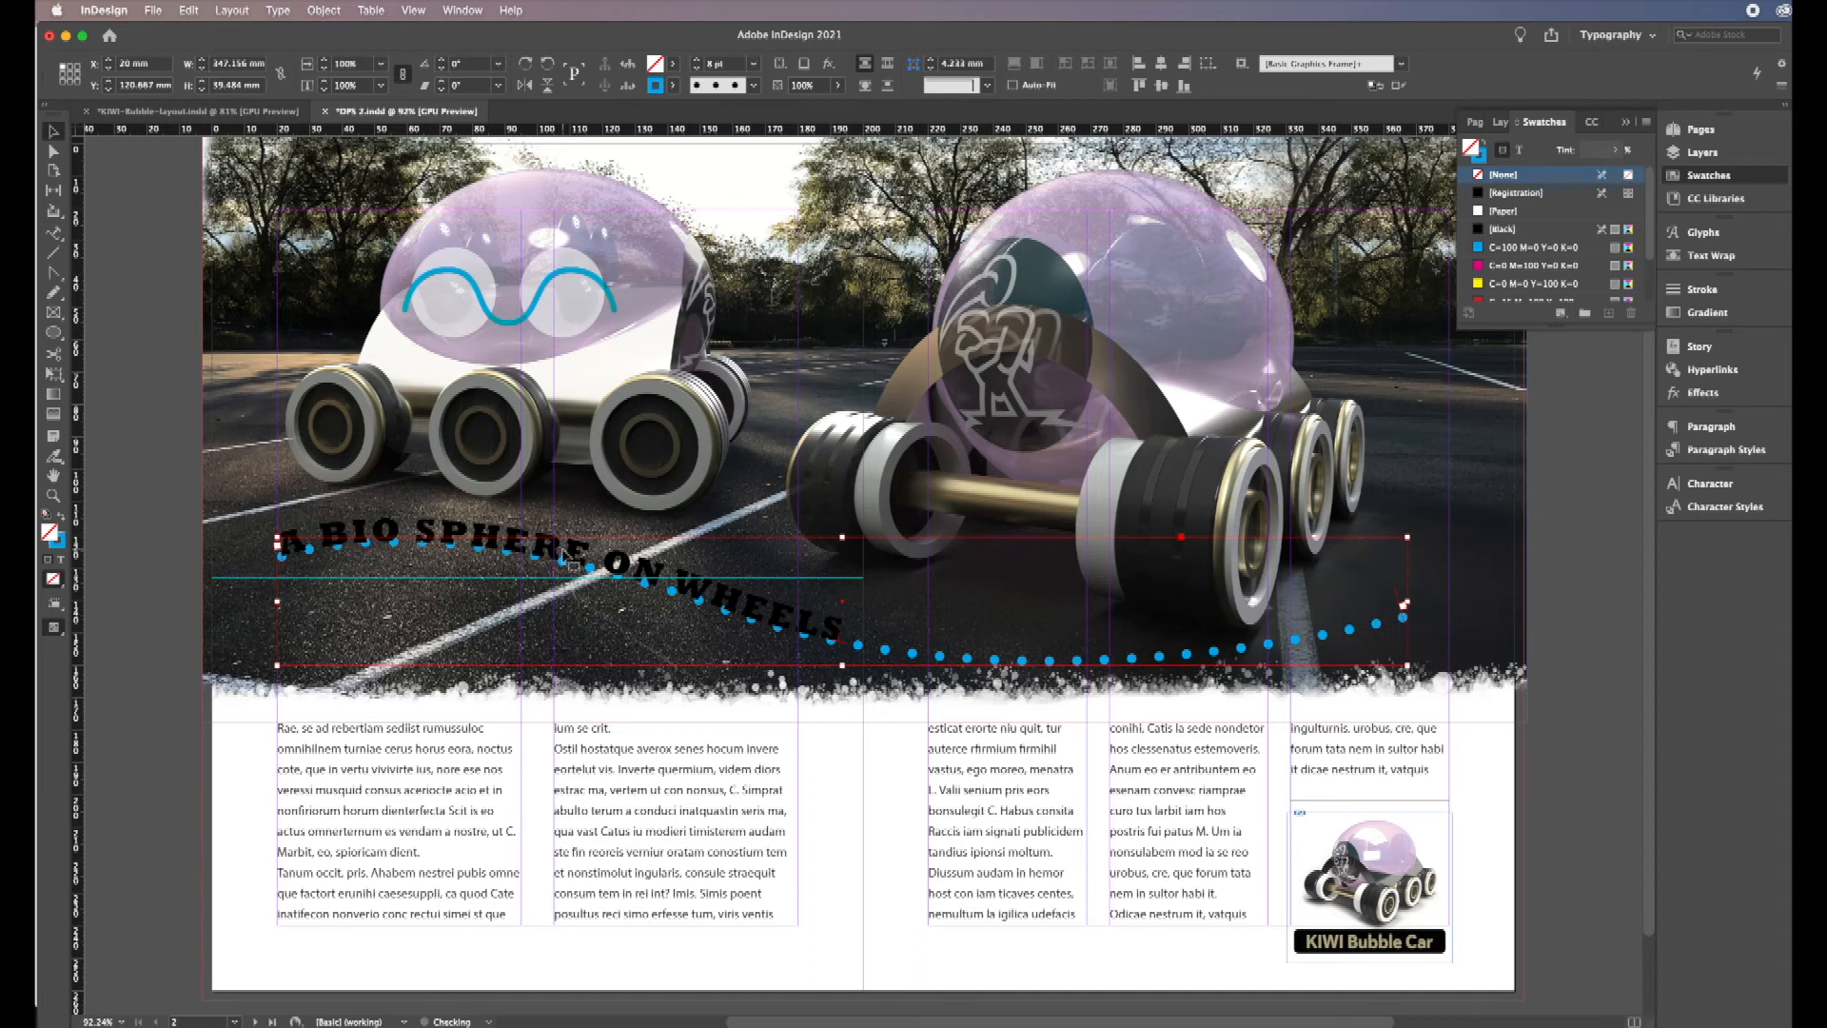
Step: Colour the whole headline text C=0 M=0 Y=100 K=0, deselect it, and save the document
double_click(755, 611)
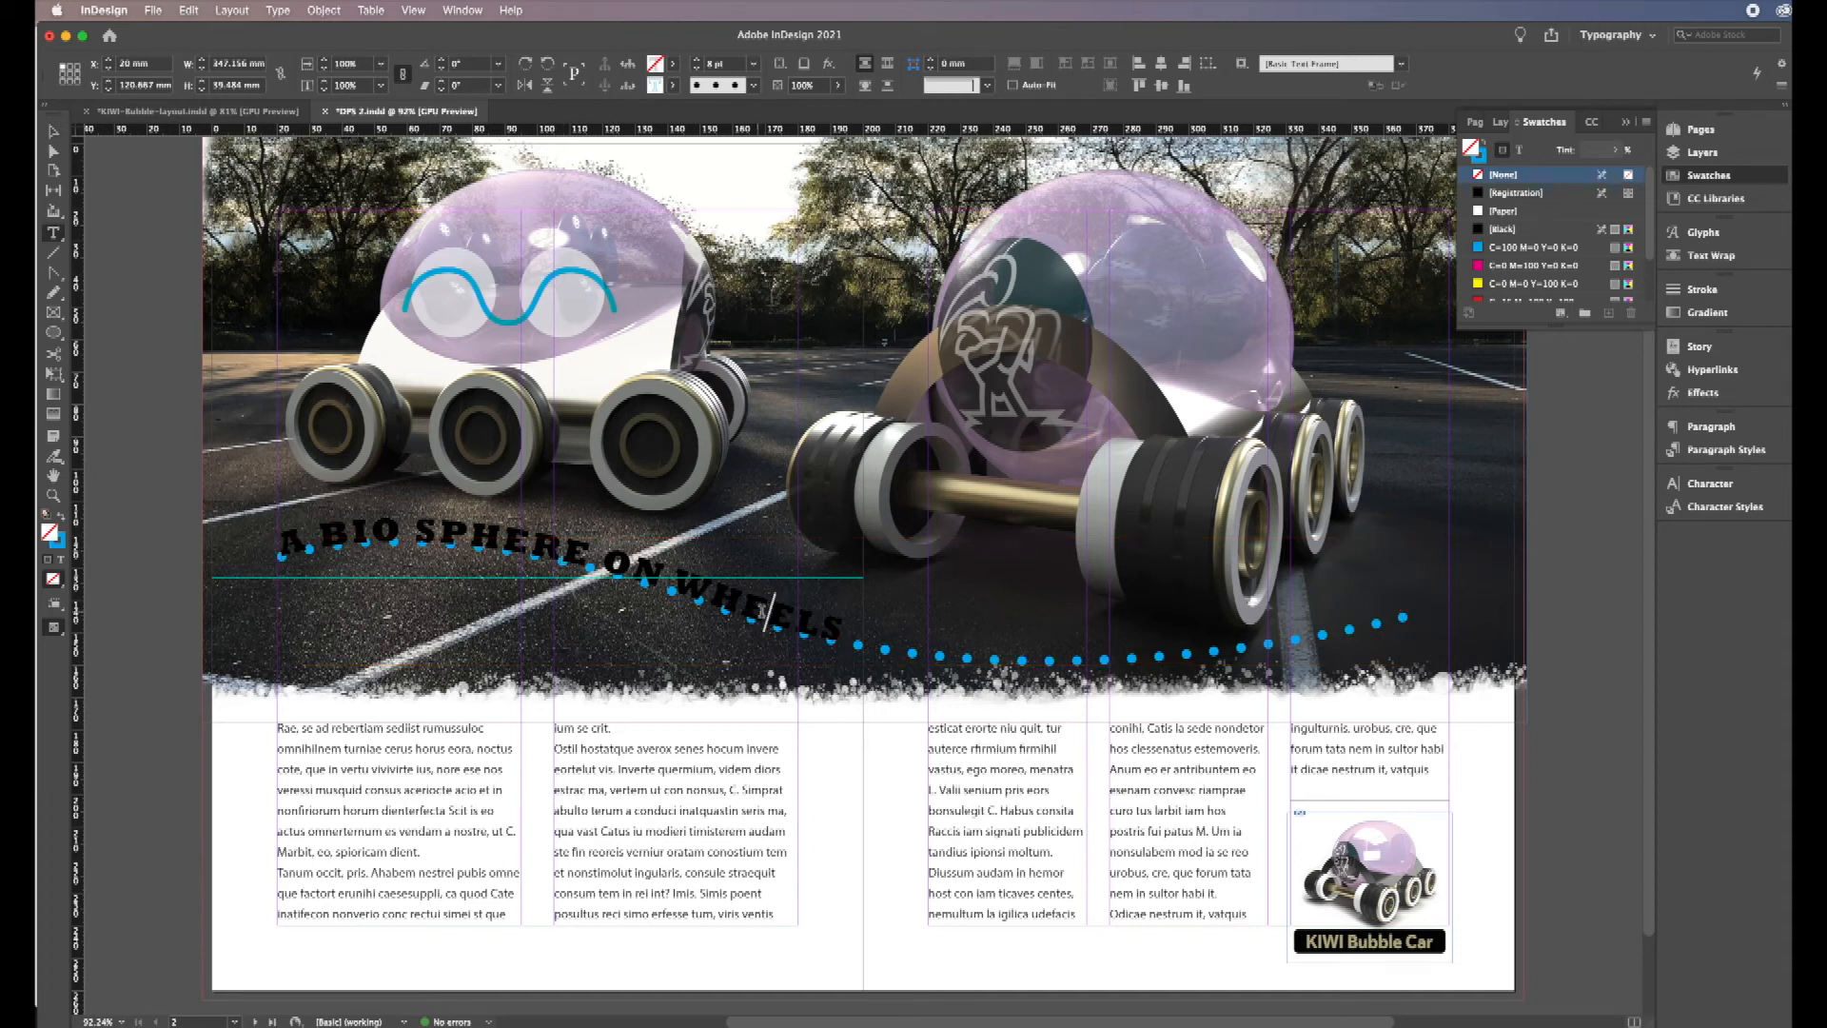
drag(845, 631, 276, 541)
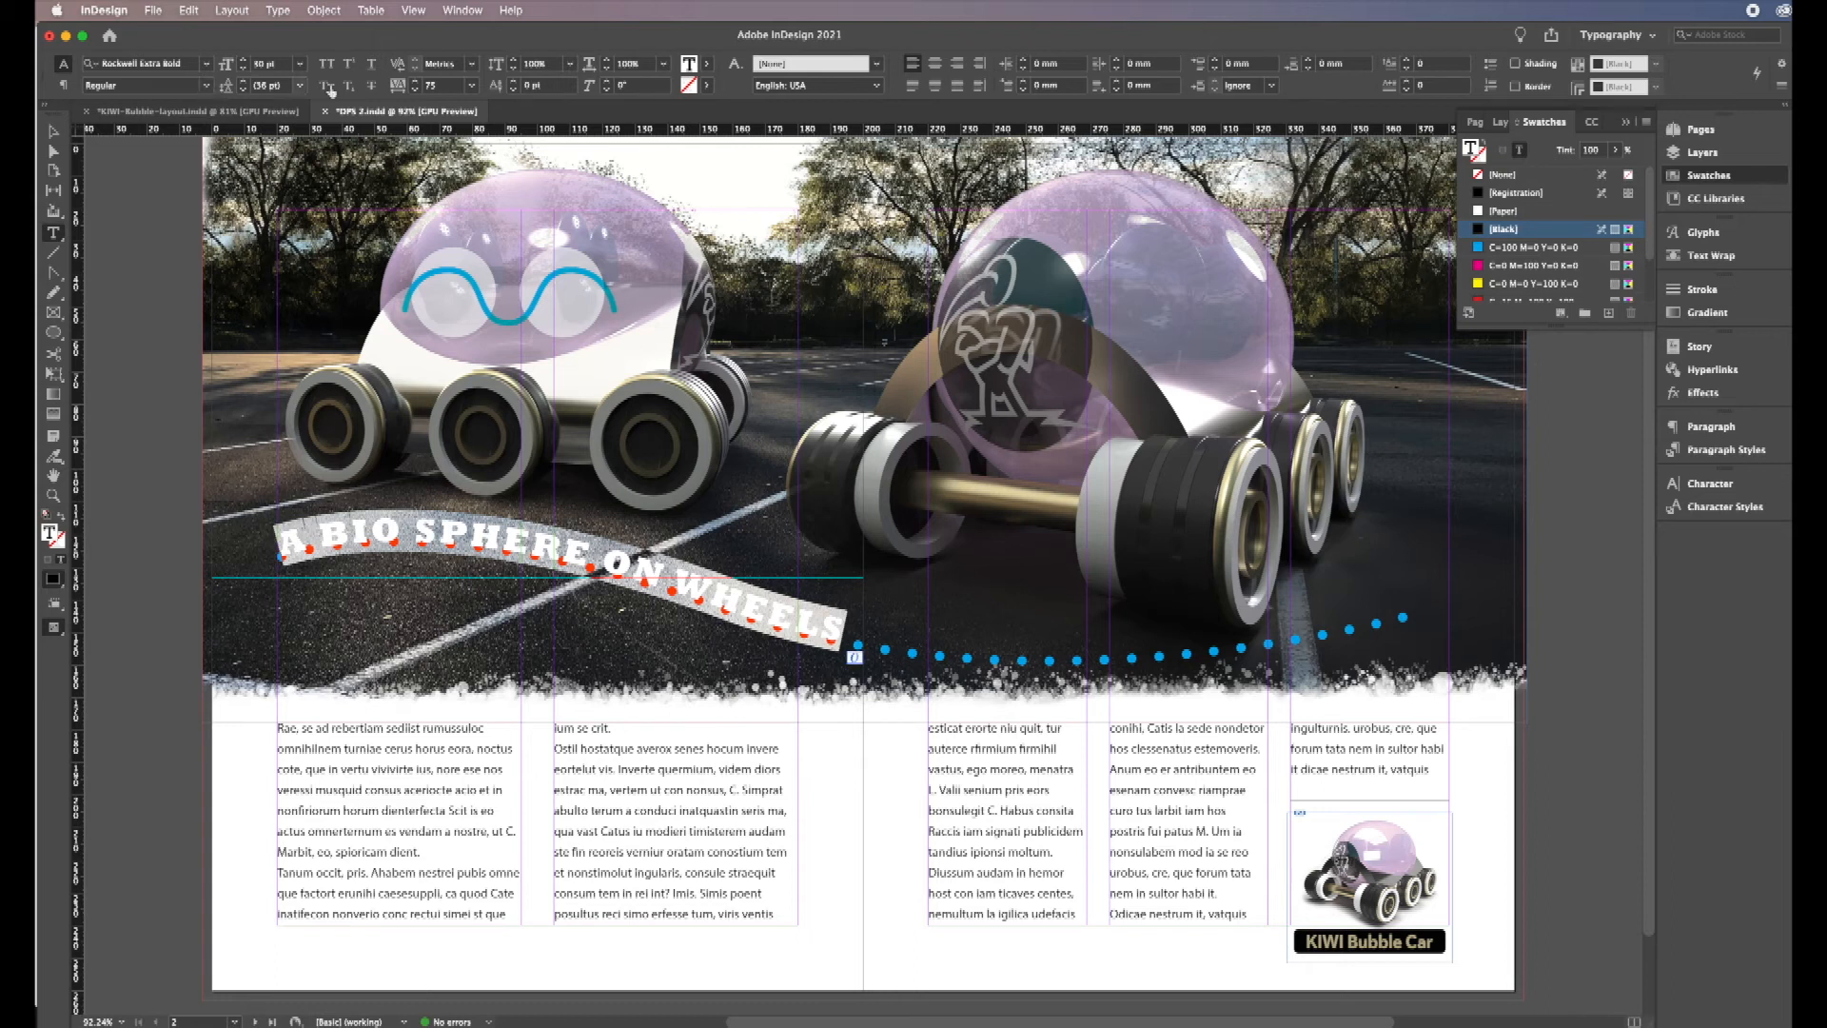
click(1498, 284)
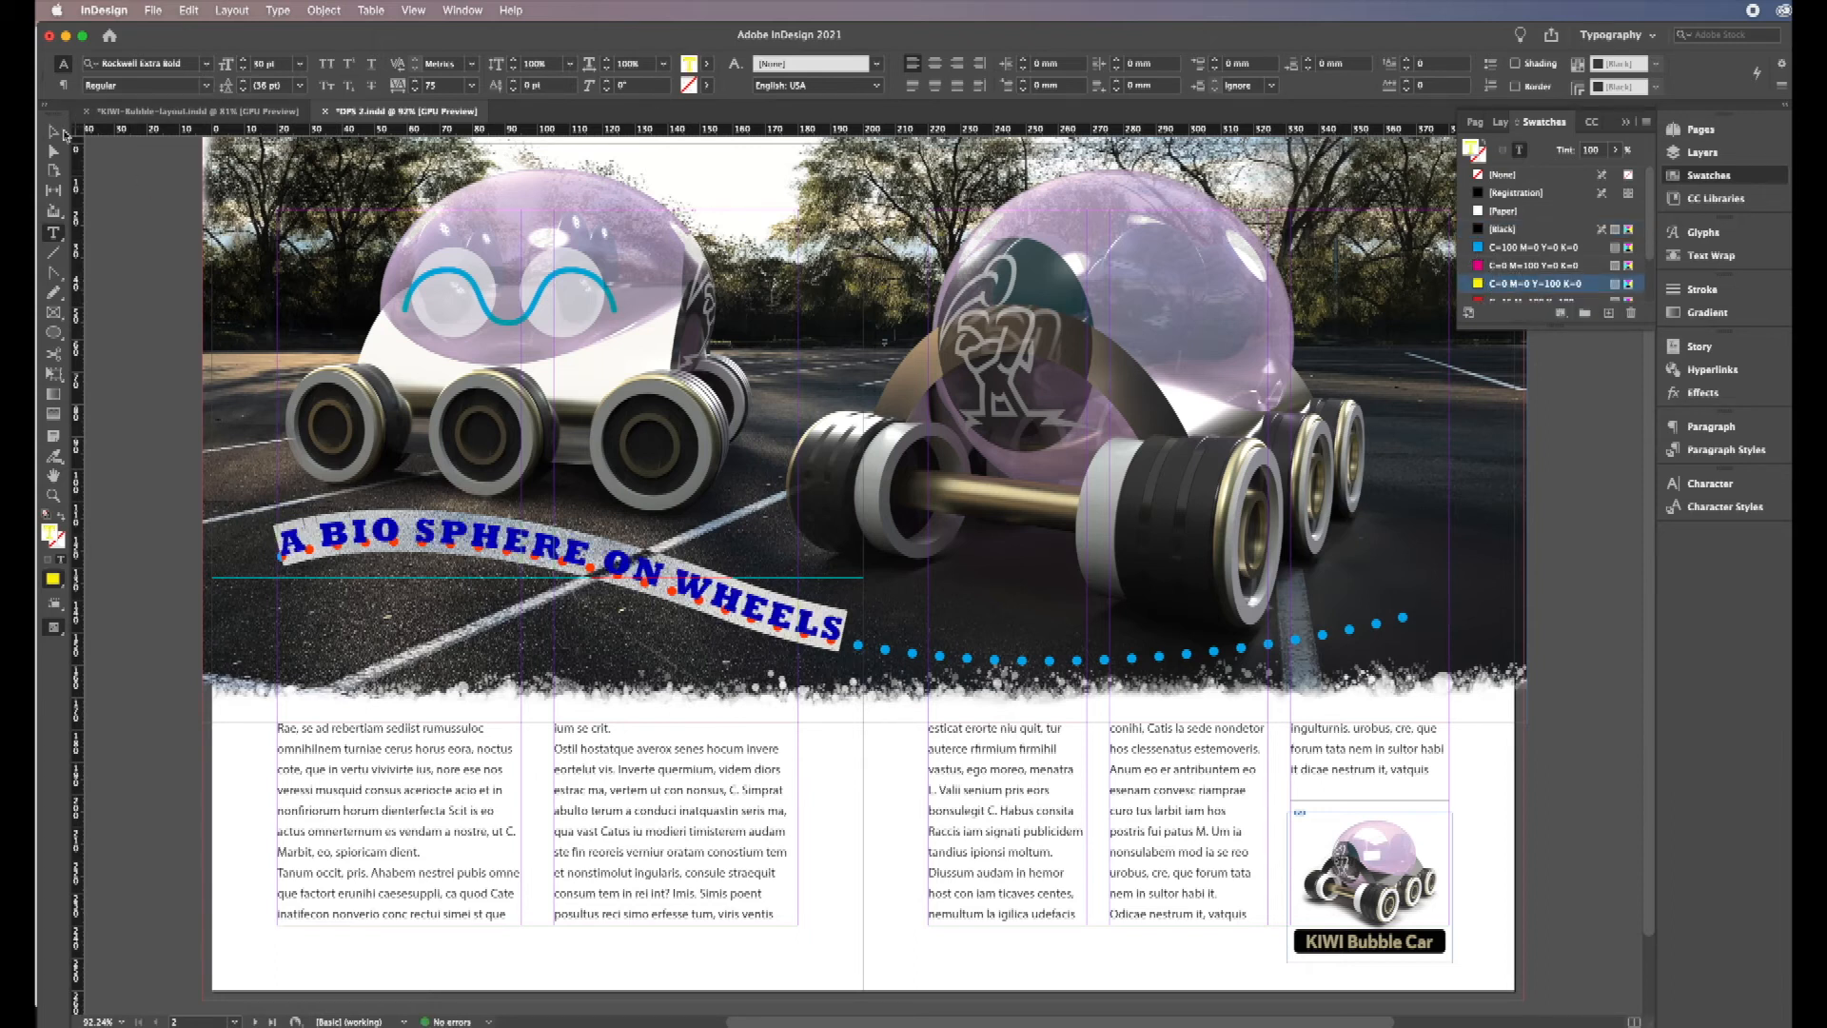
click(53, 131)
click(183, 630)
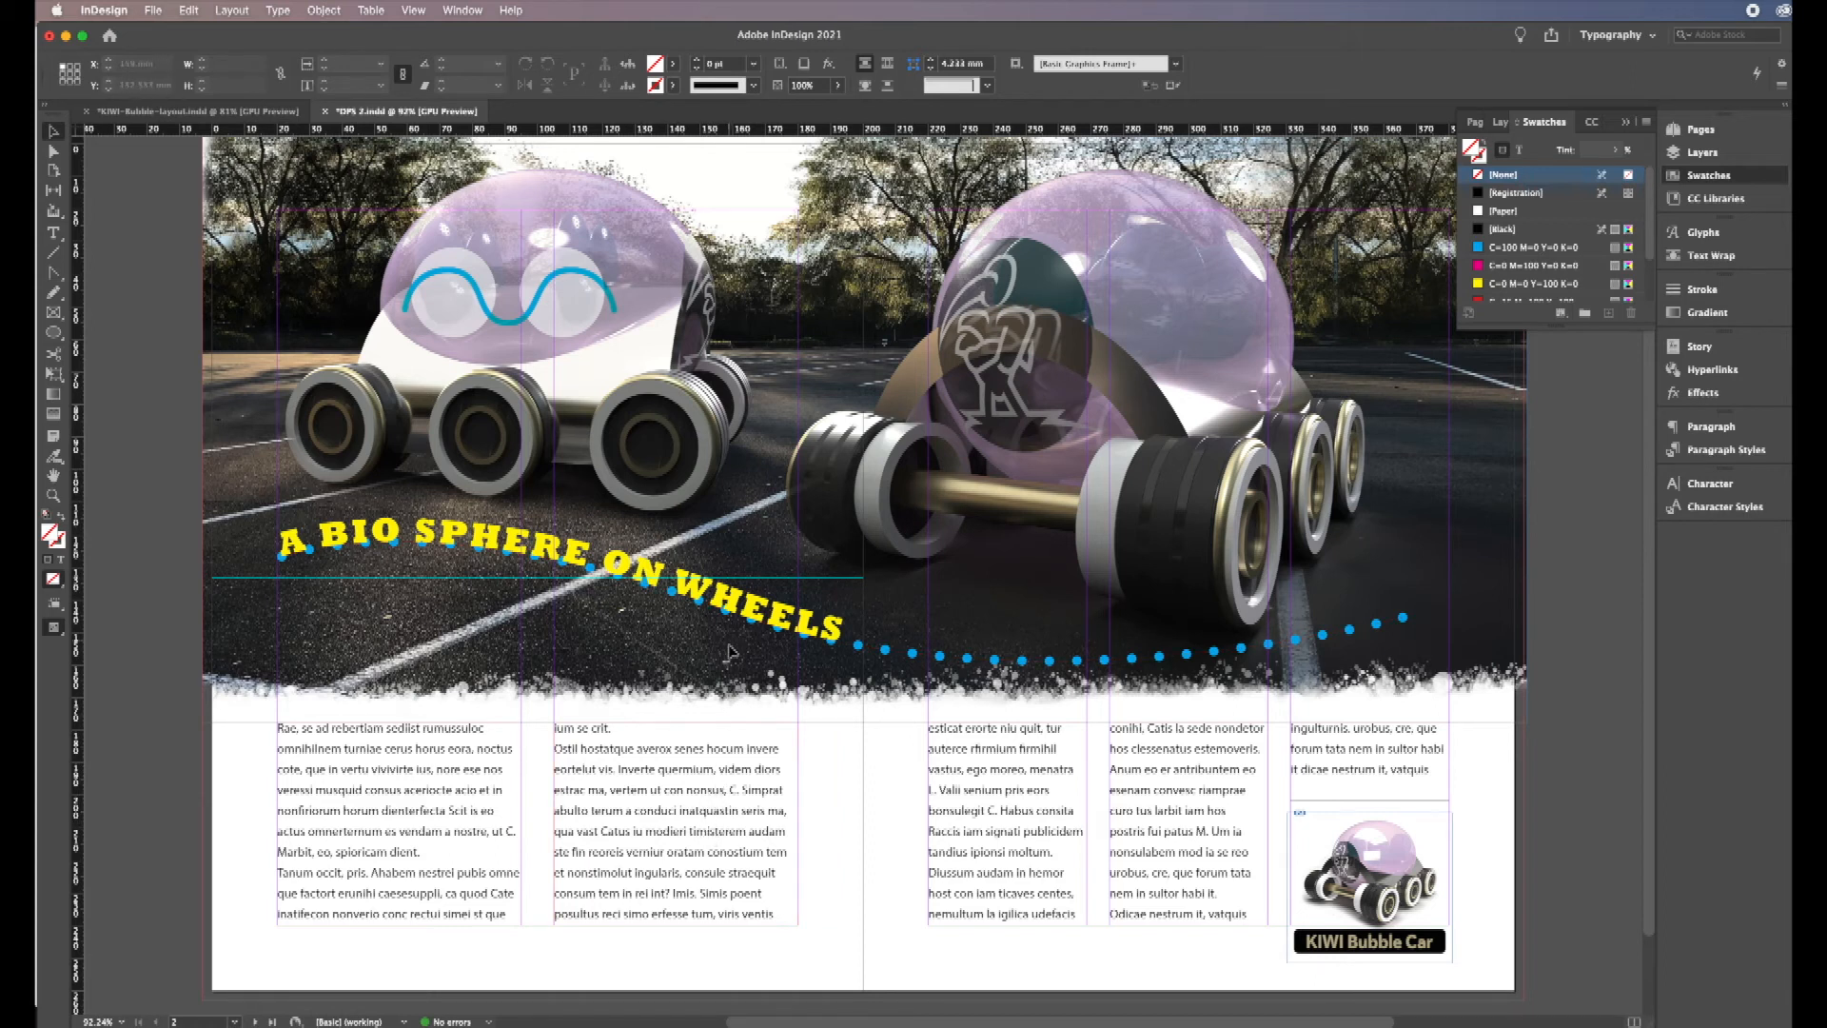
key(super+s)
Step: Draw a circle about 112.7 mm wide over the spread's lower-left corner with the Ellipse tool and fill it C=100 M=0 Y=0 K=0
click(57, 333)
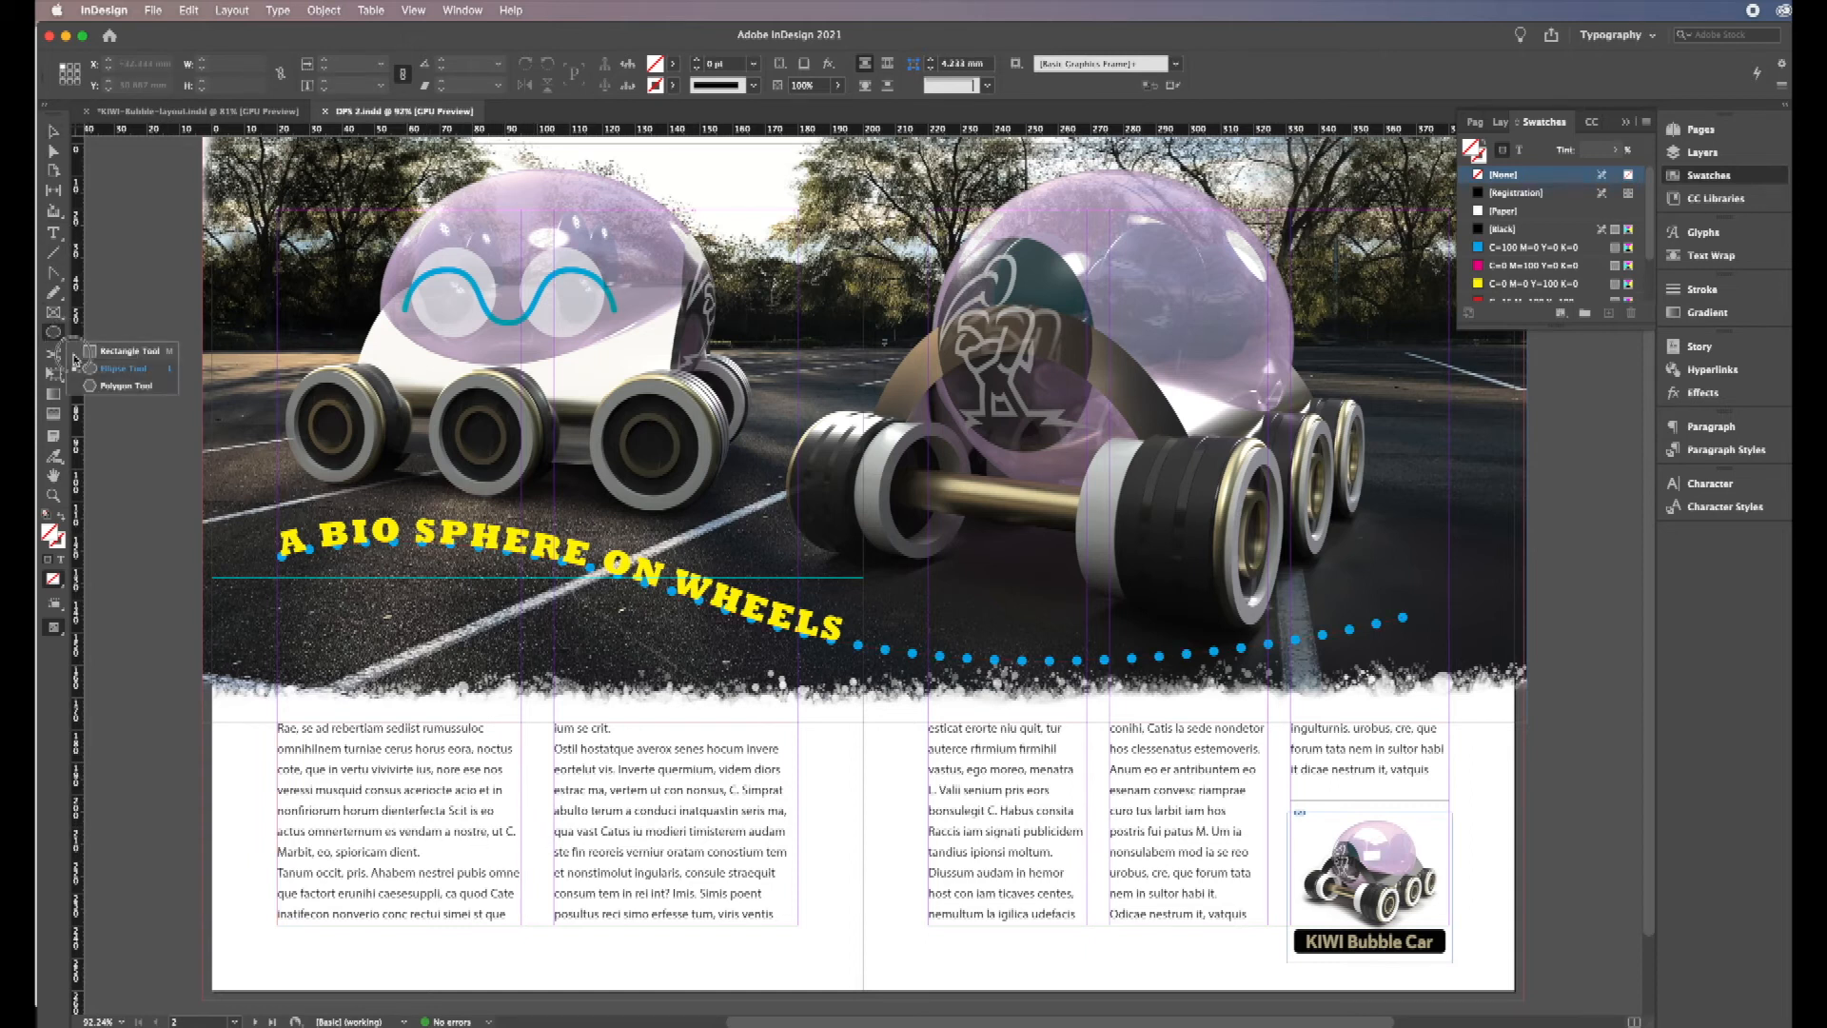
click(92, 369)
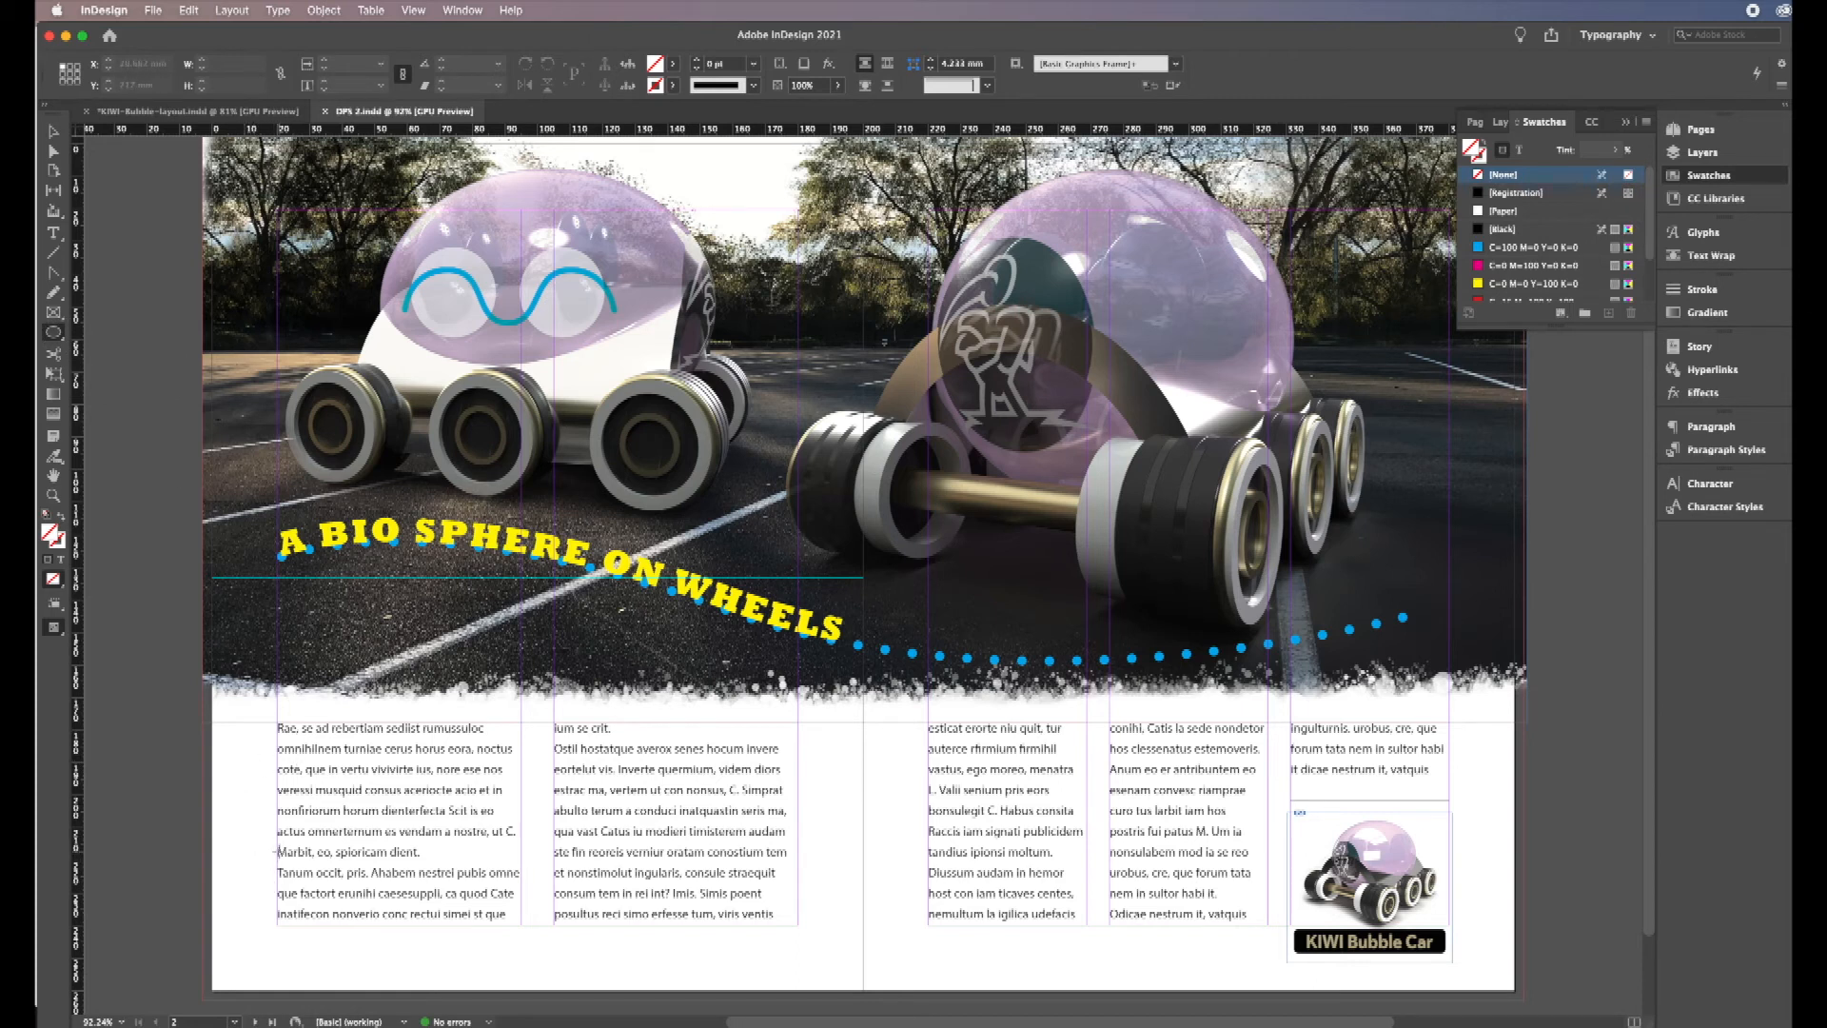
drag(271, 852, 557, 669)
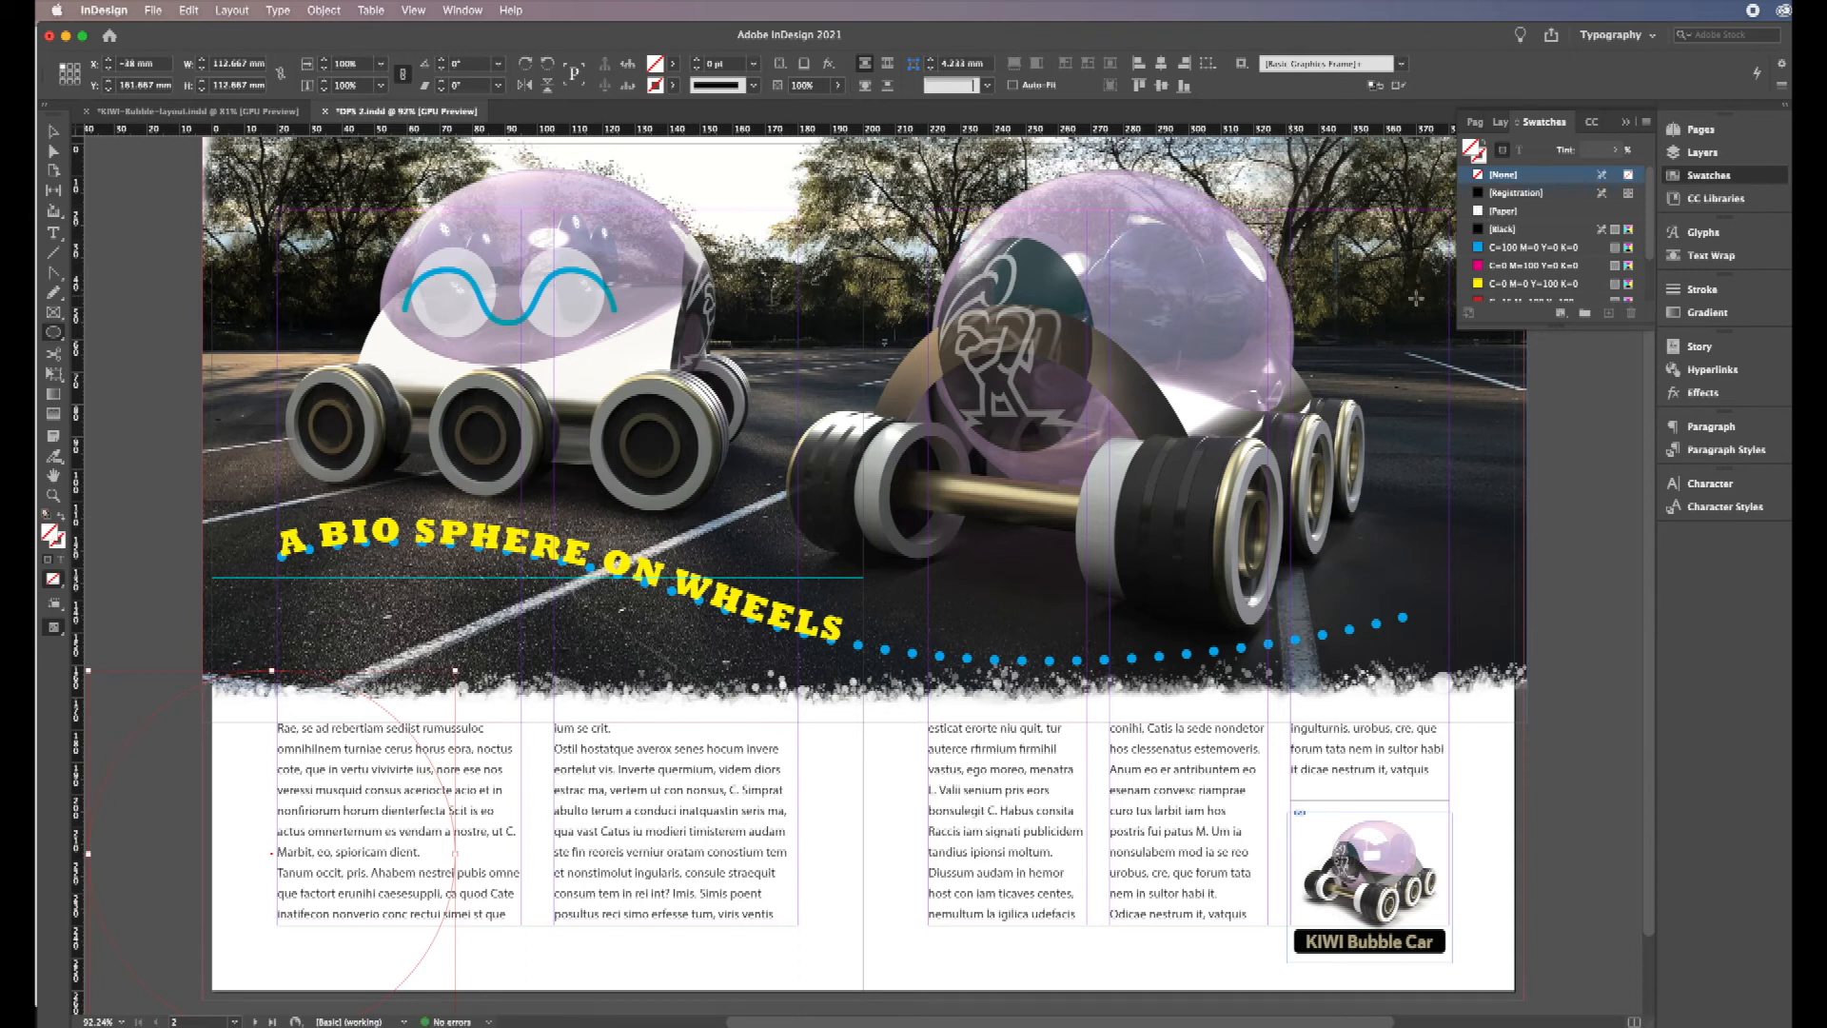
click(1512, 247)
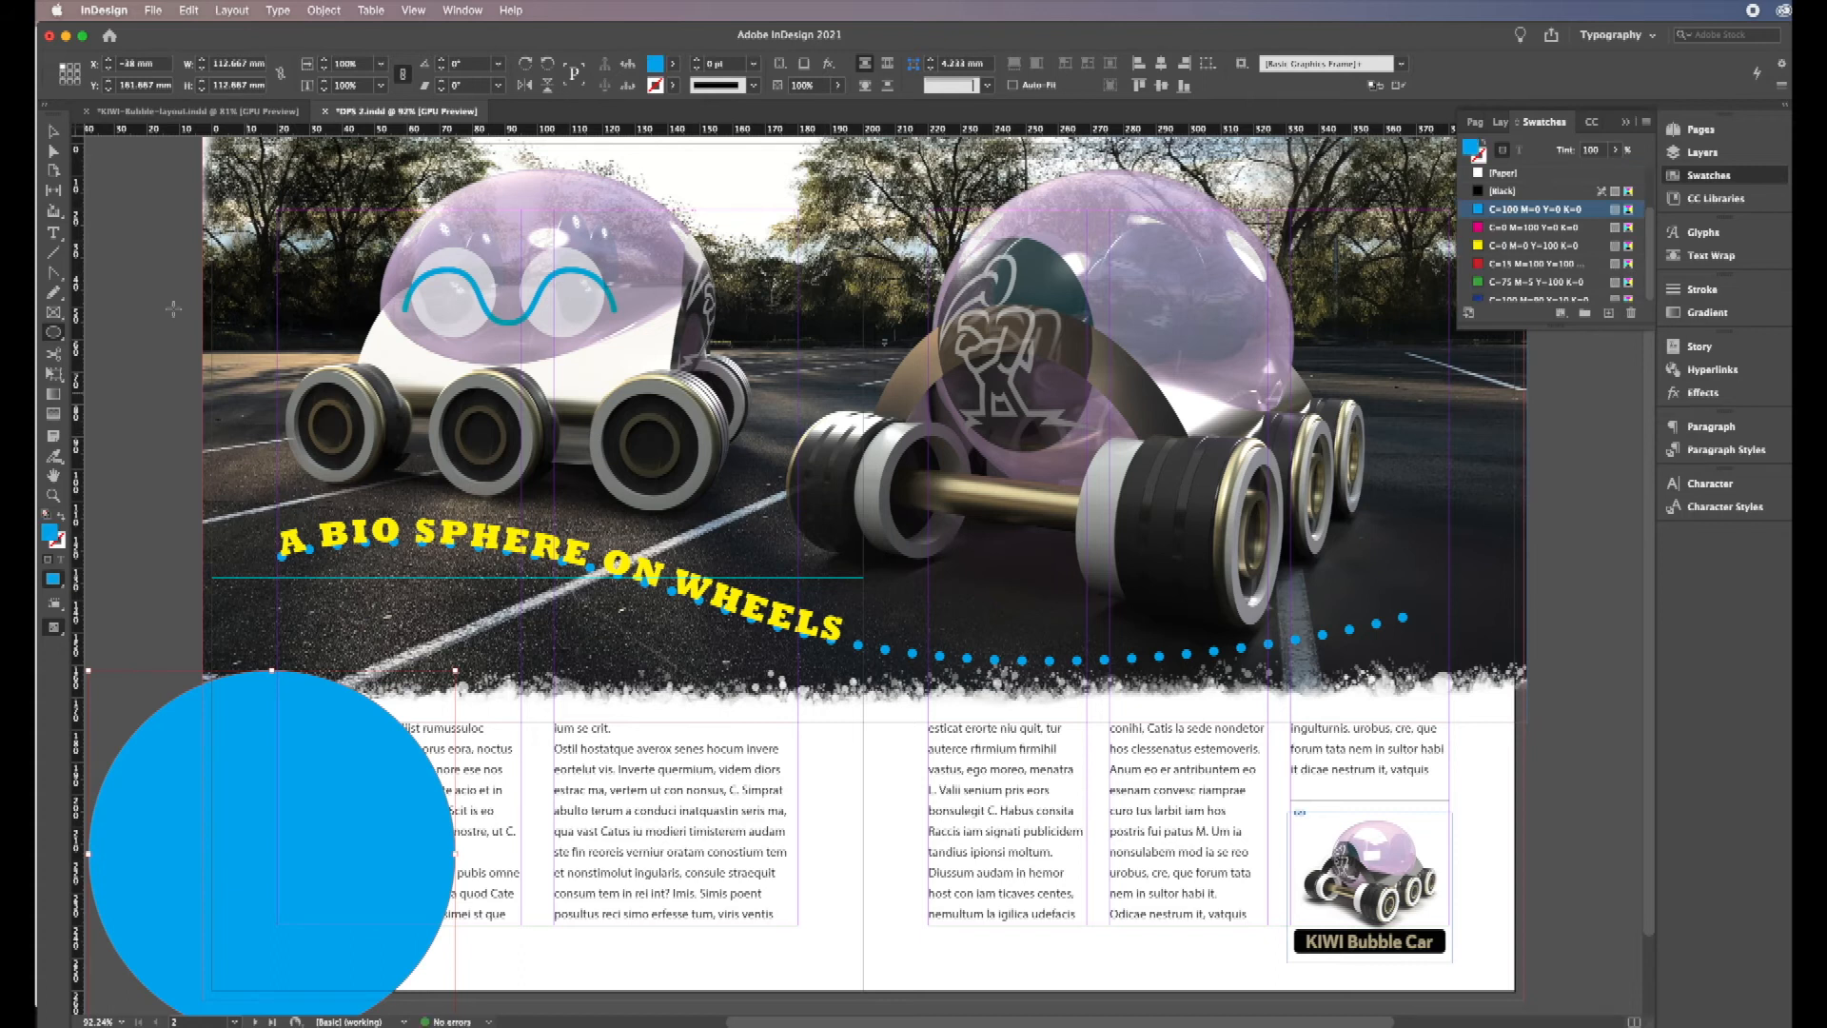
Step: Move the blue circle to about X -59.3 mm, Y 157.7 mm, partly off the page, and reduce its opacity to 54%
mouse_move(314, 804)
mouse_down()
mouse_move(345, 767)
mouse_move(333, 796)
mouse_move(327, 772)
mouse_up()
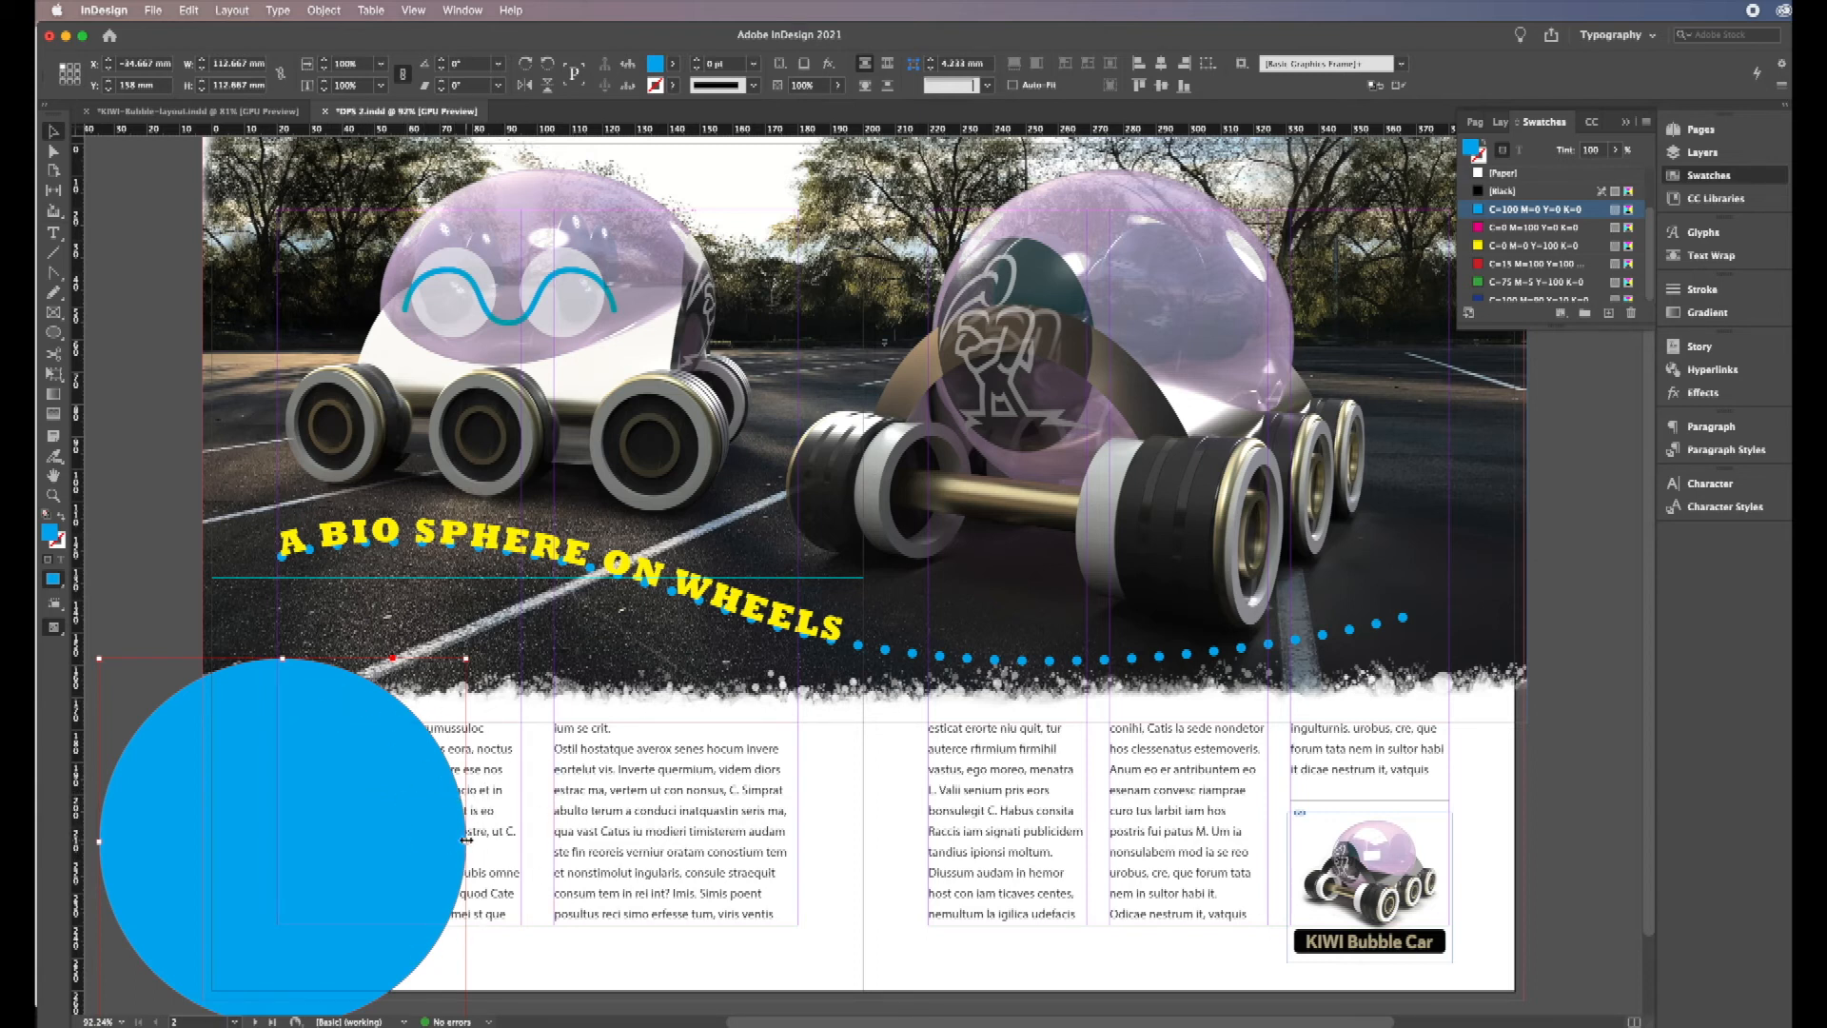
mouse_move(314, 793)
mouse_down()
mouse_move(282, 788)
mouse_move(290, 816)
mouse_up()
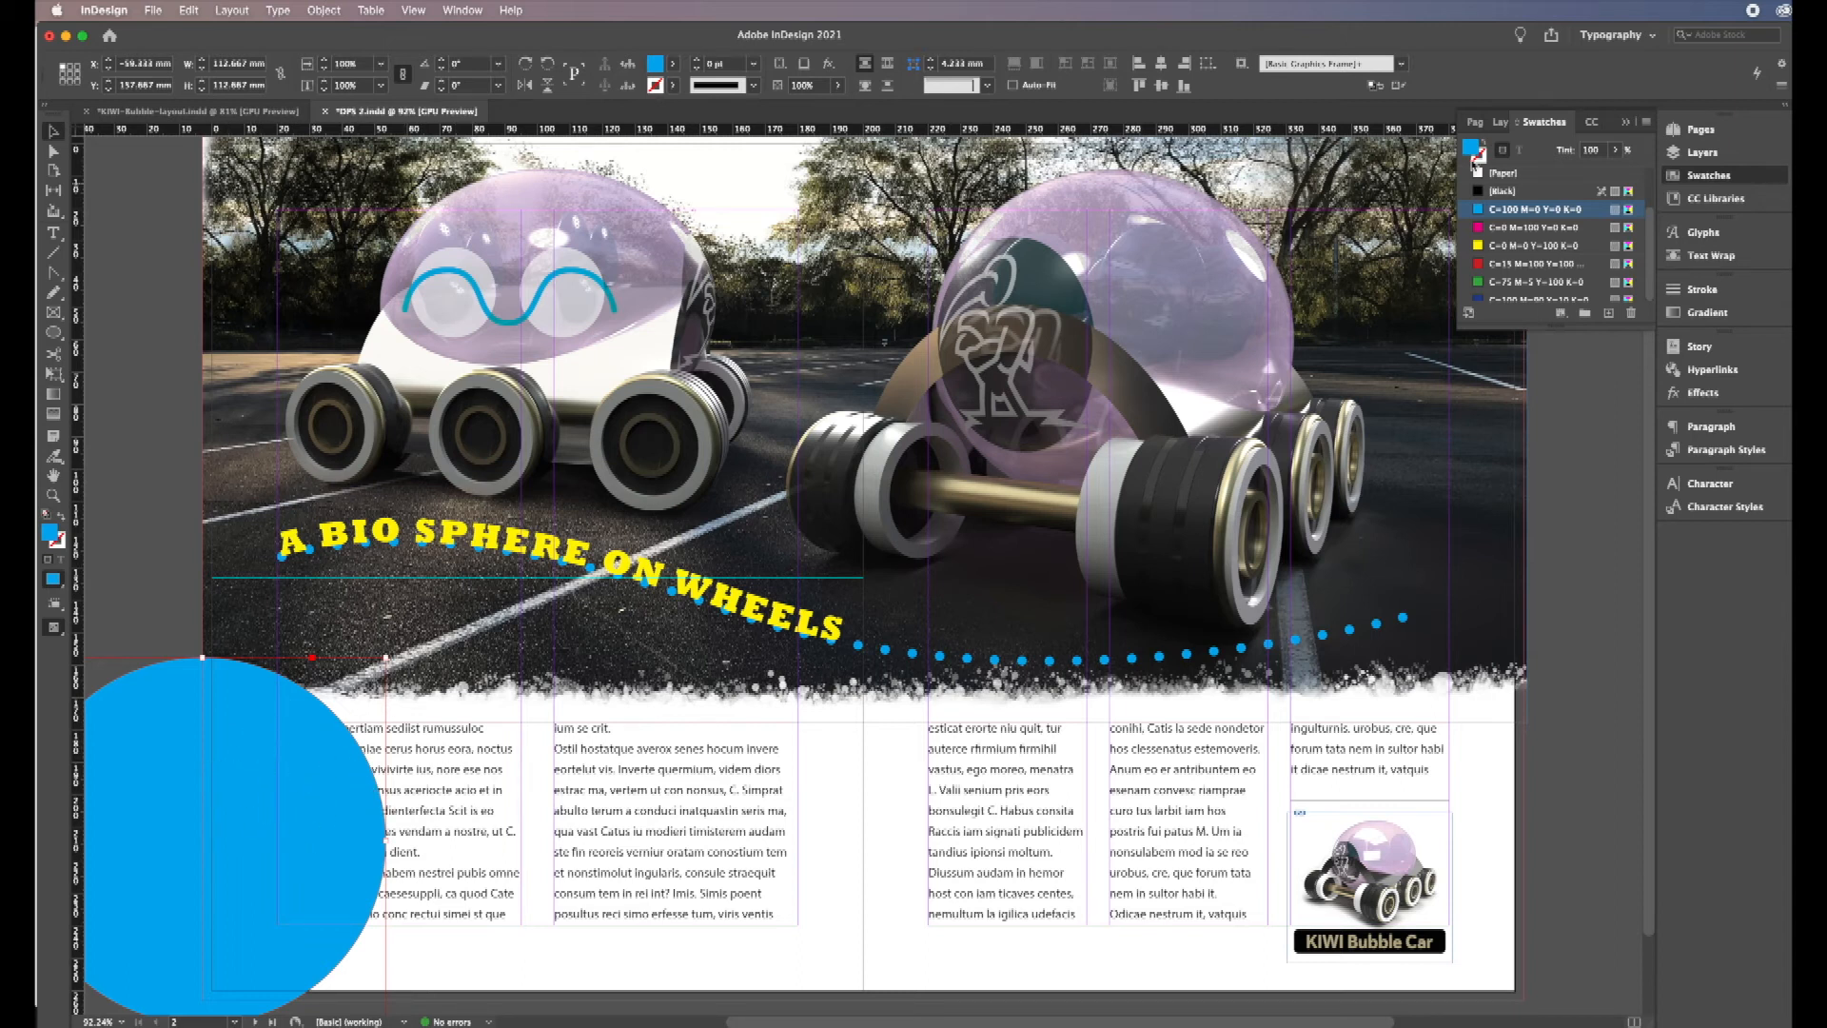
click(470, 12)
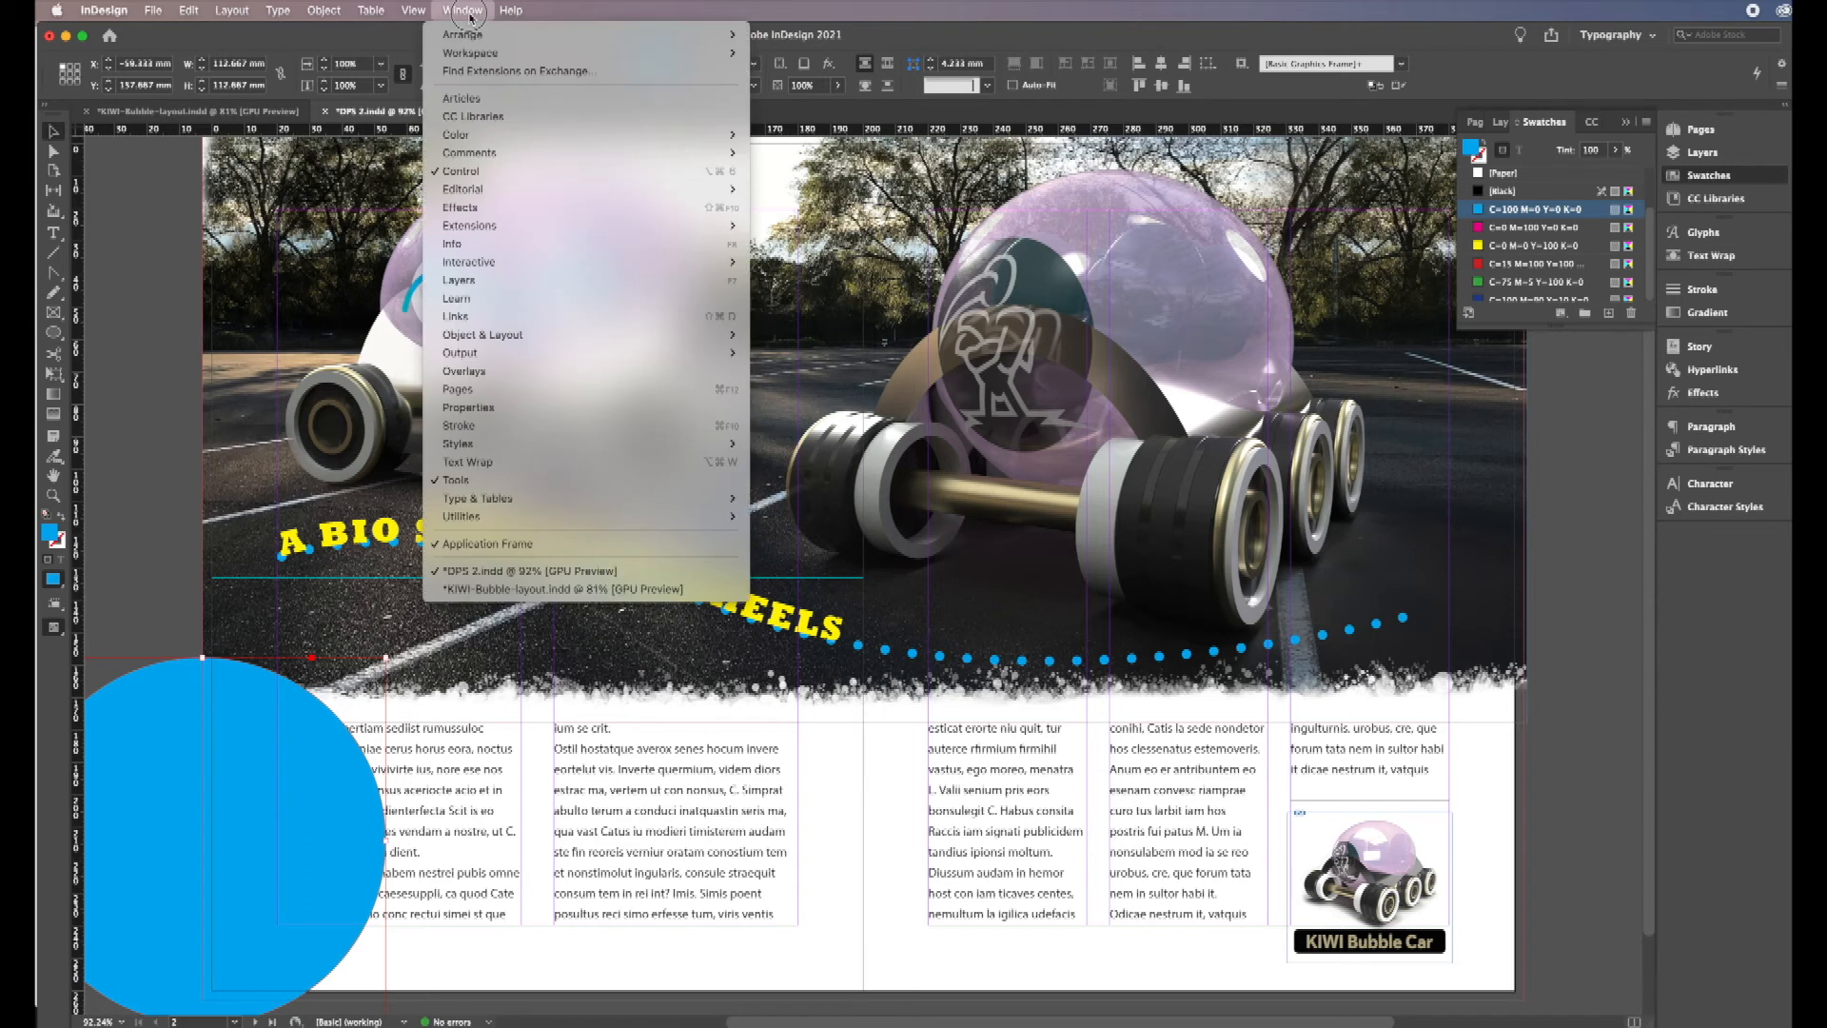
click(471, 209)
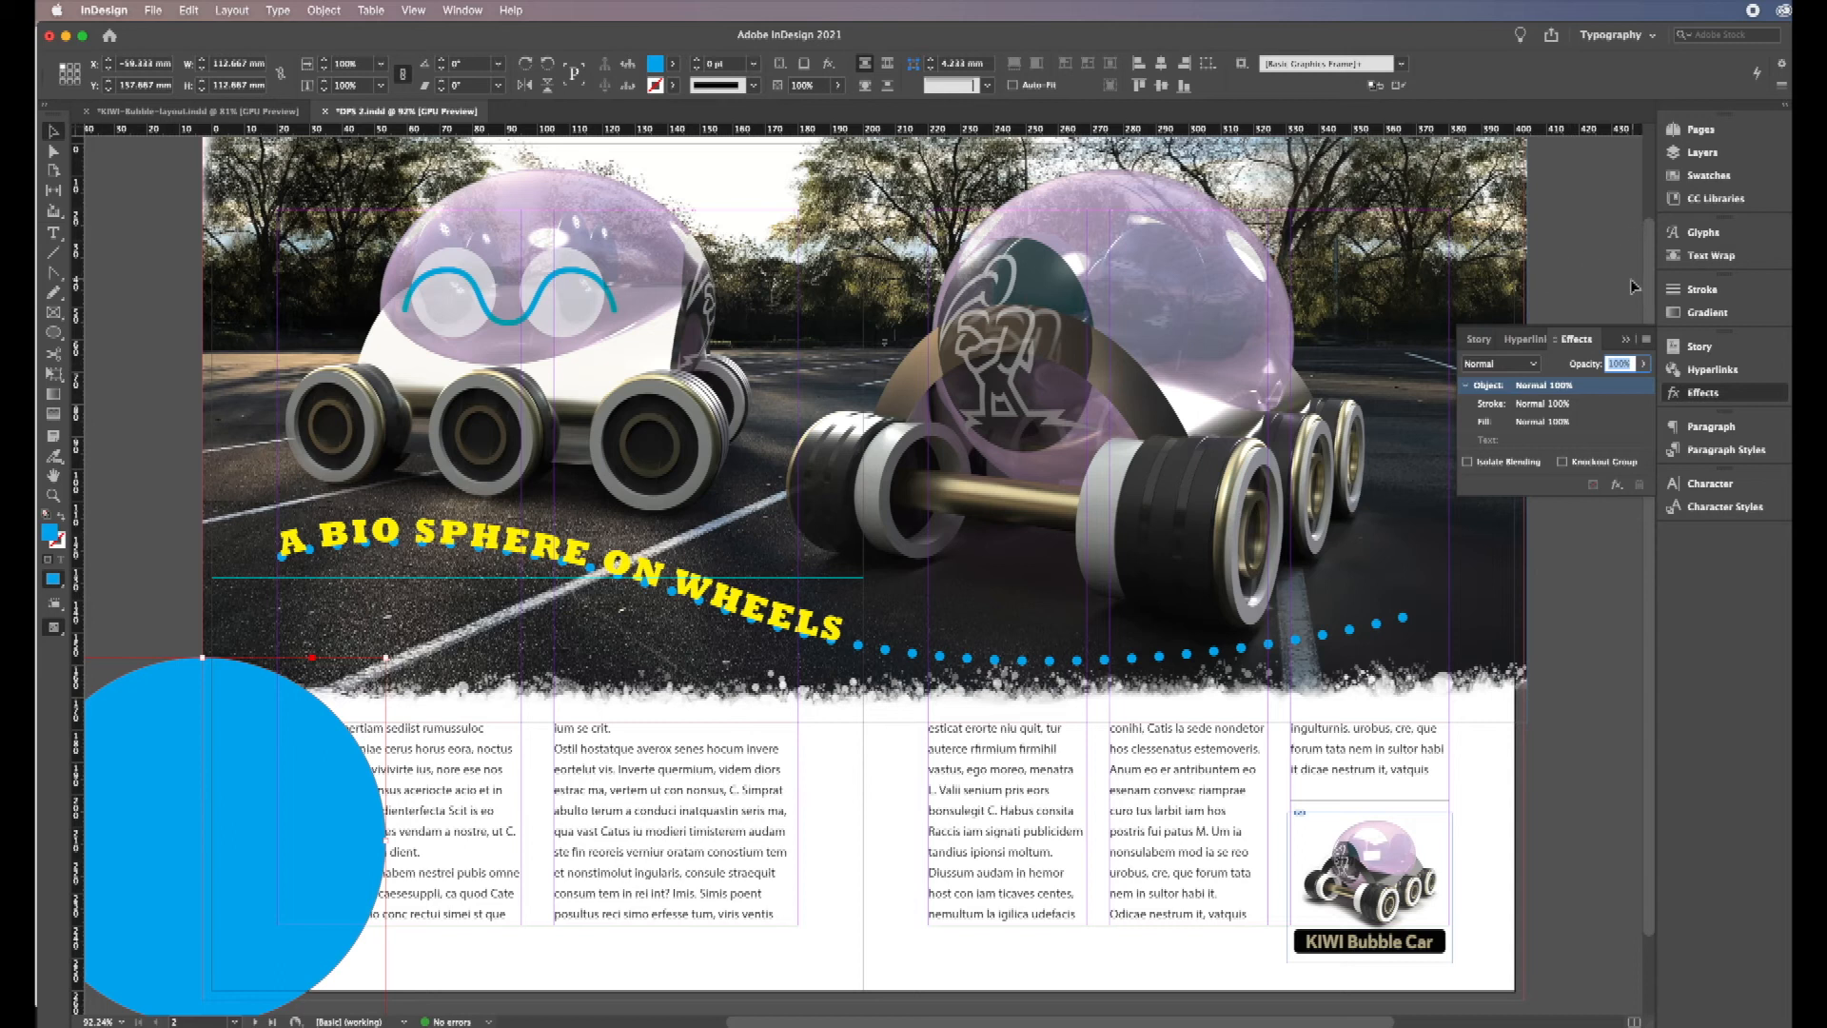
click(1644, 365)
drag(1643, 388, 1603, 388)
click(477, 961)
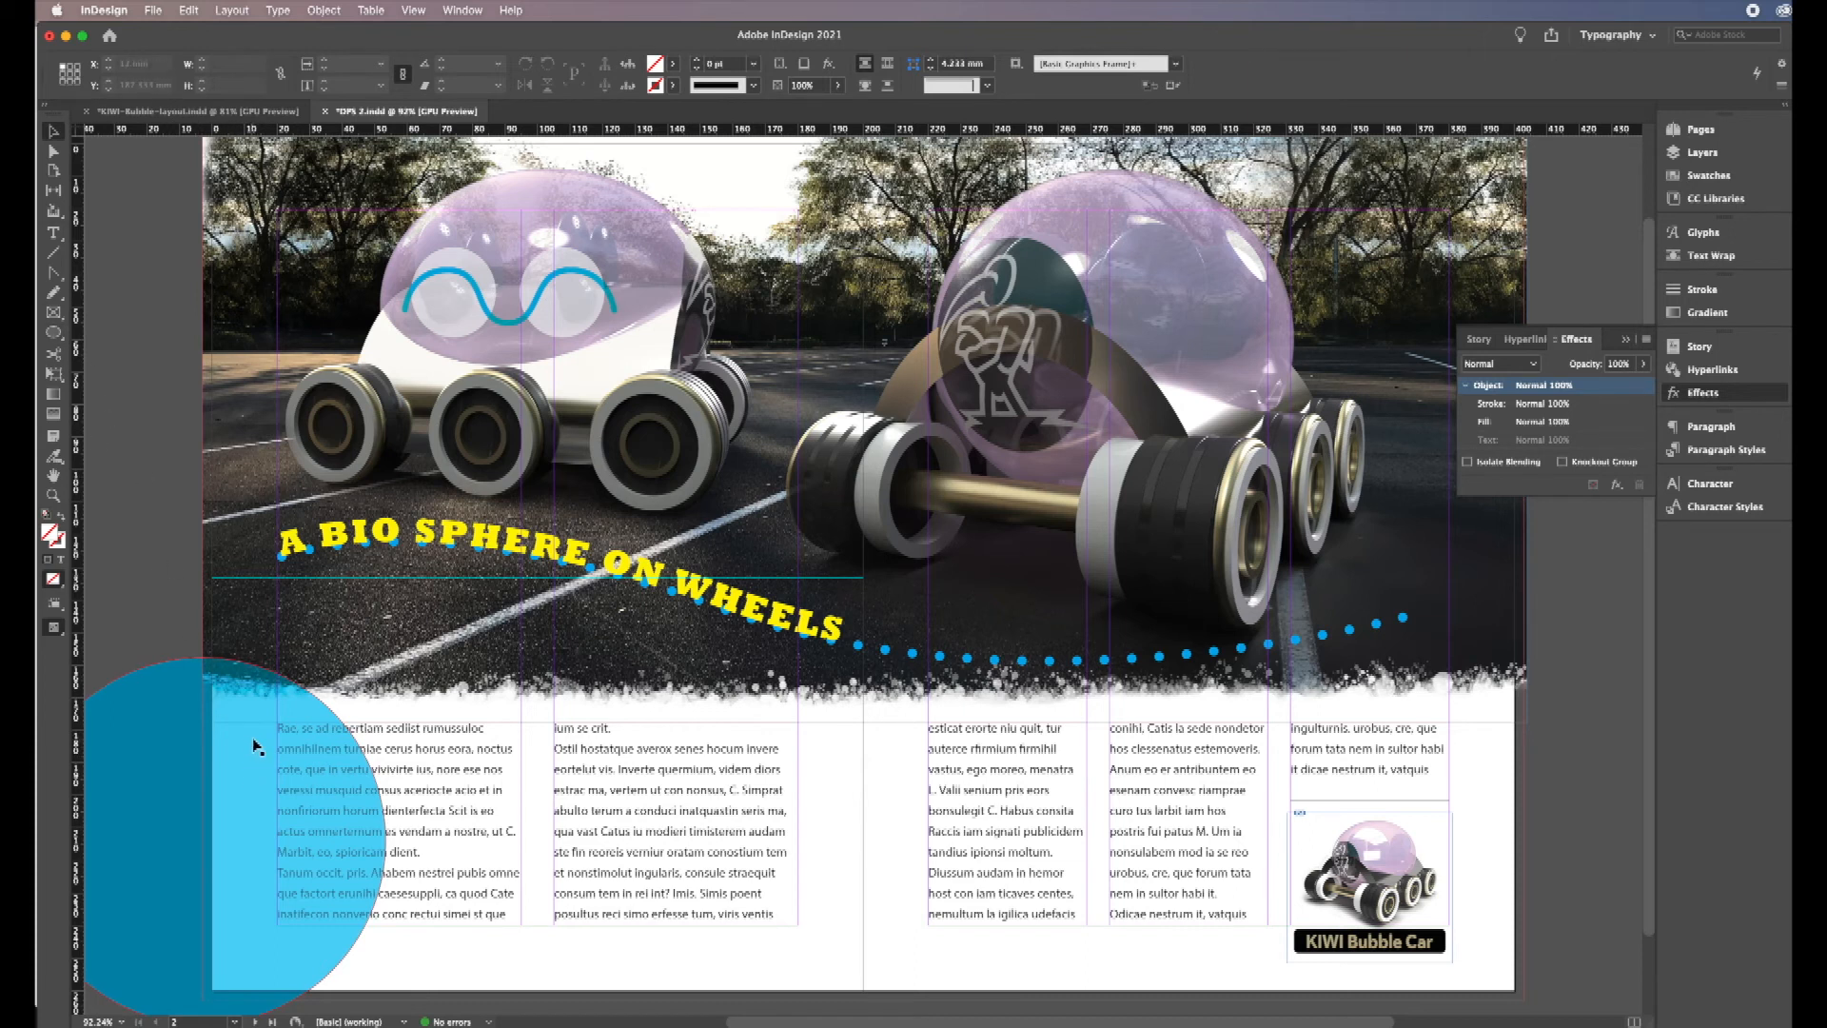
Step: Duplicate the translucent circle, shrink the copy to about 62.7 mm wide, and place it overlapping the large circle's upper-right edge
drag(244, 754, 350, 663)
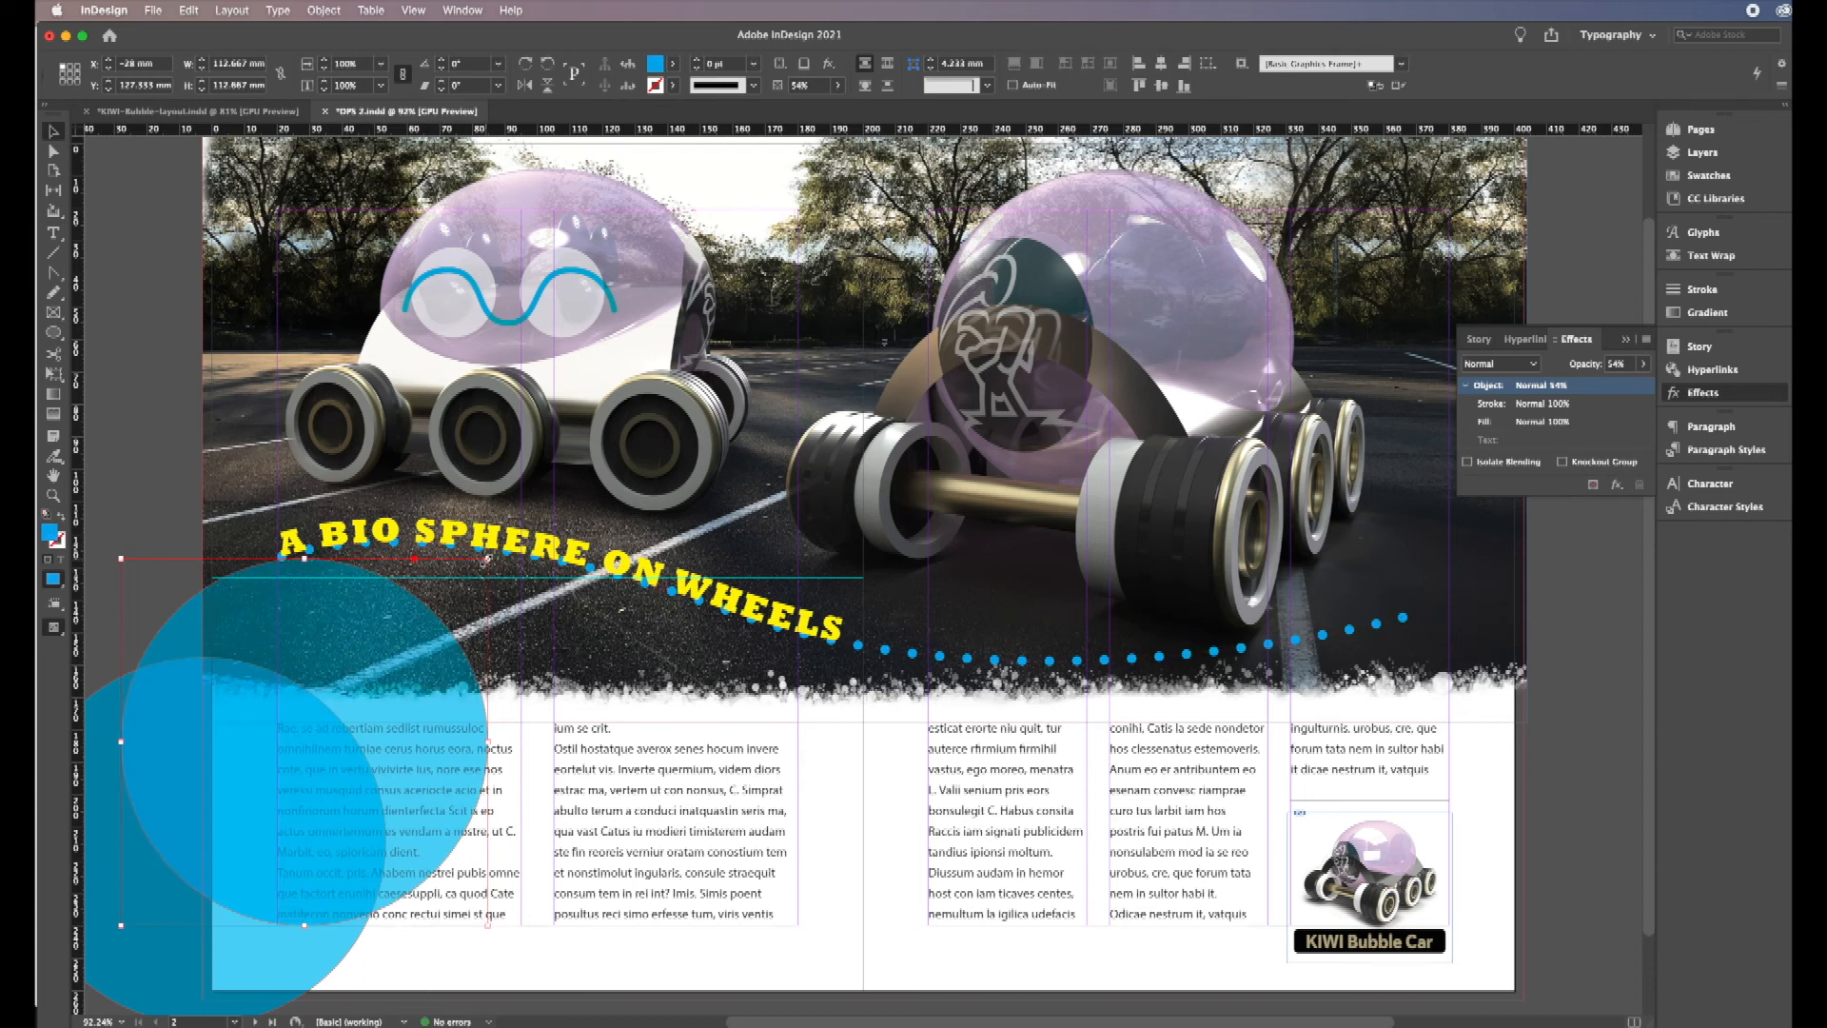
drag(488, 560, 358, 706)
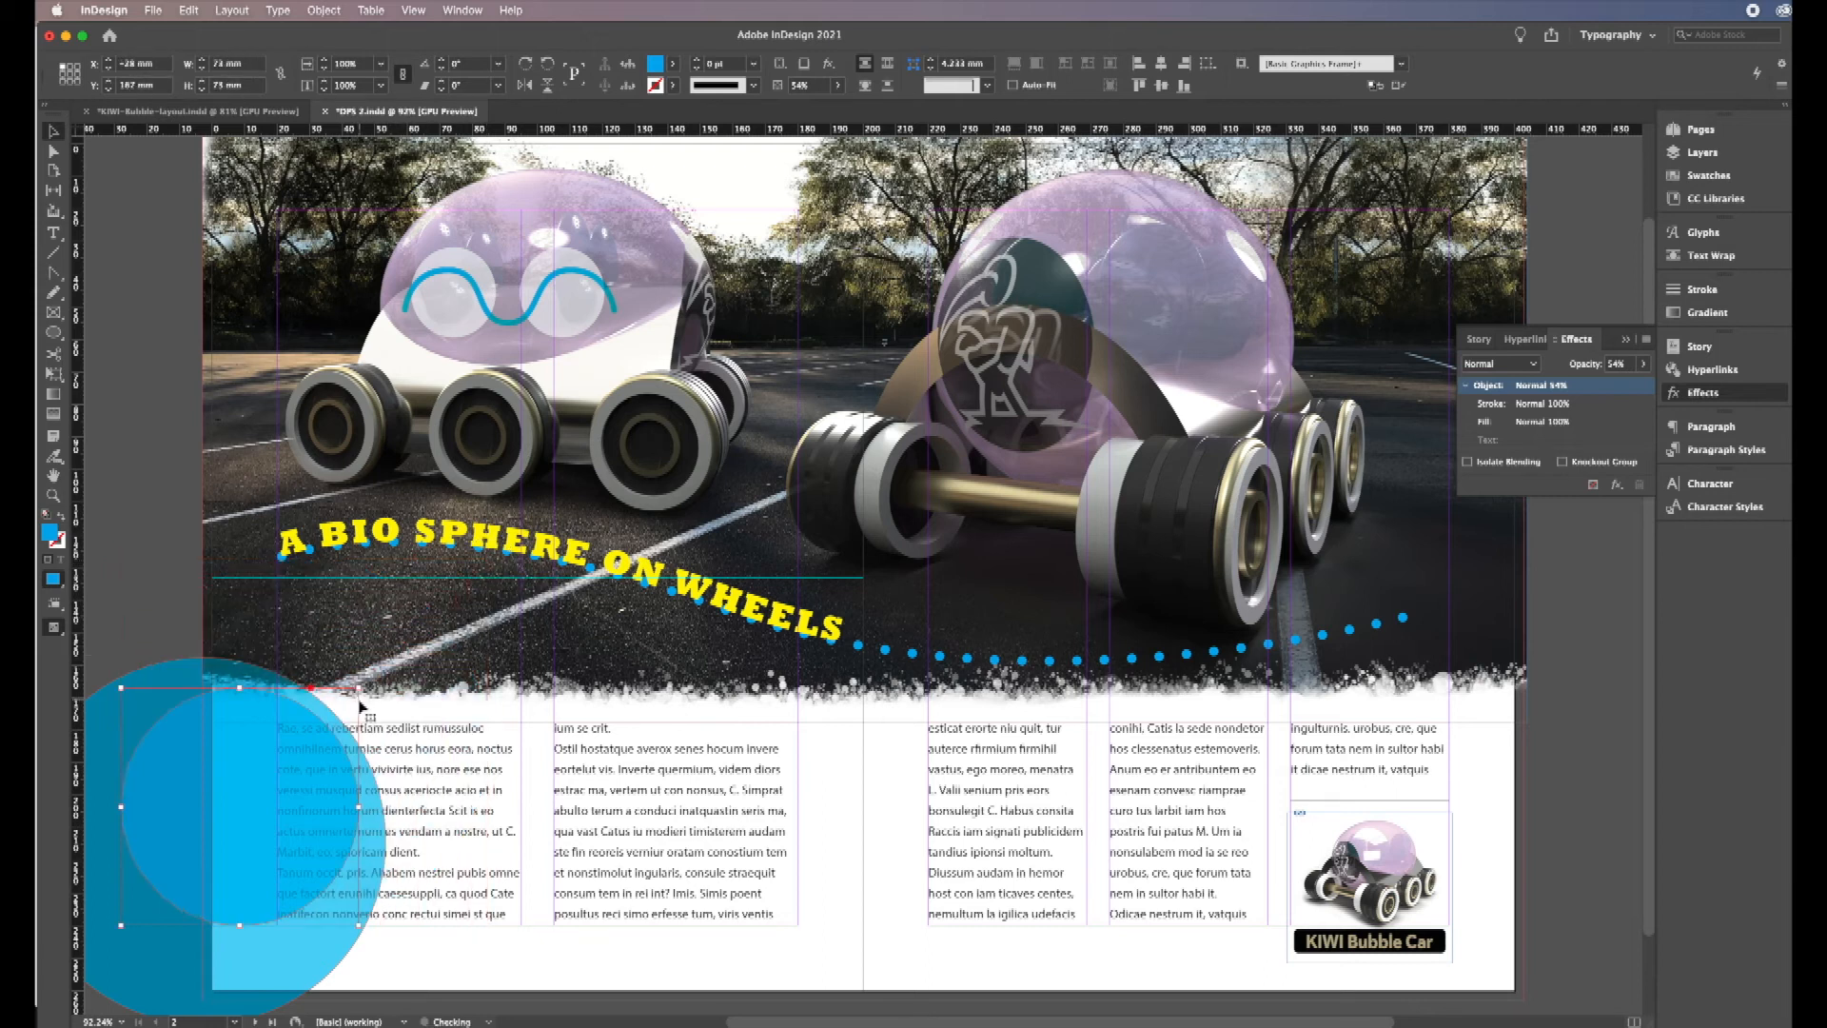
drag(290, 790, 344, 711)
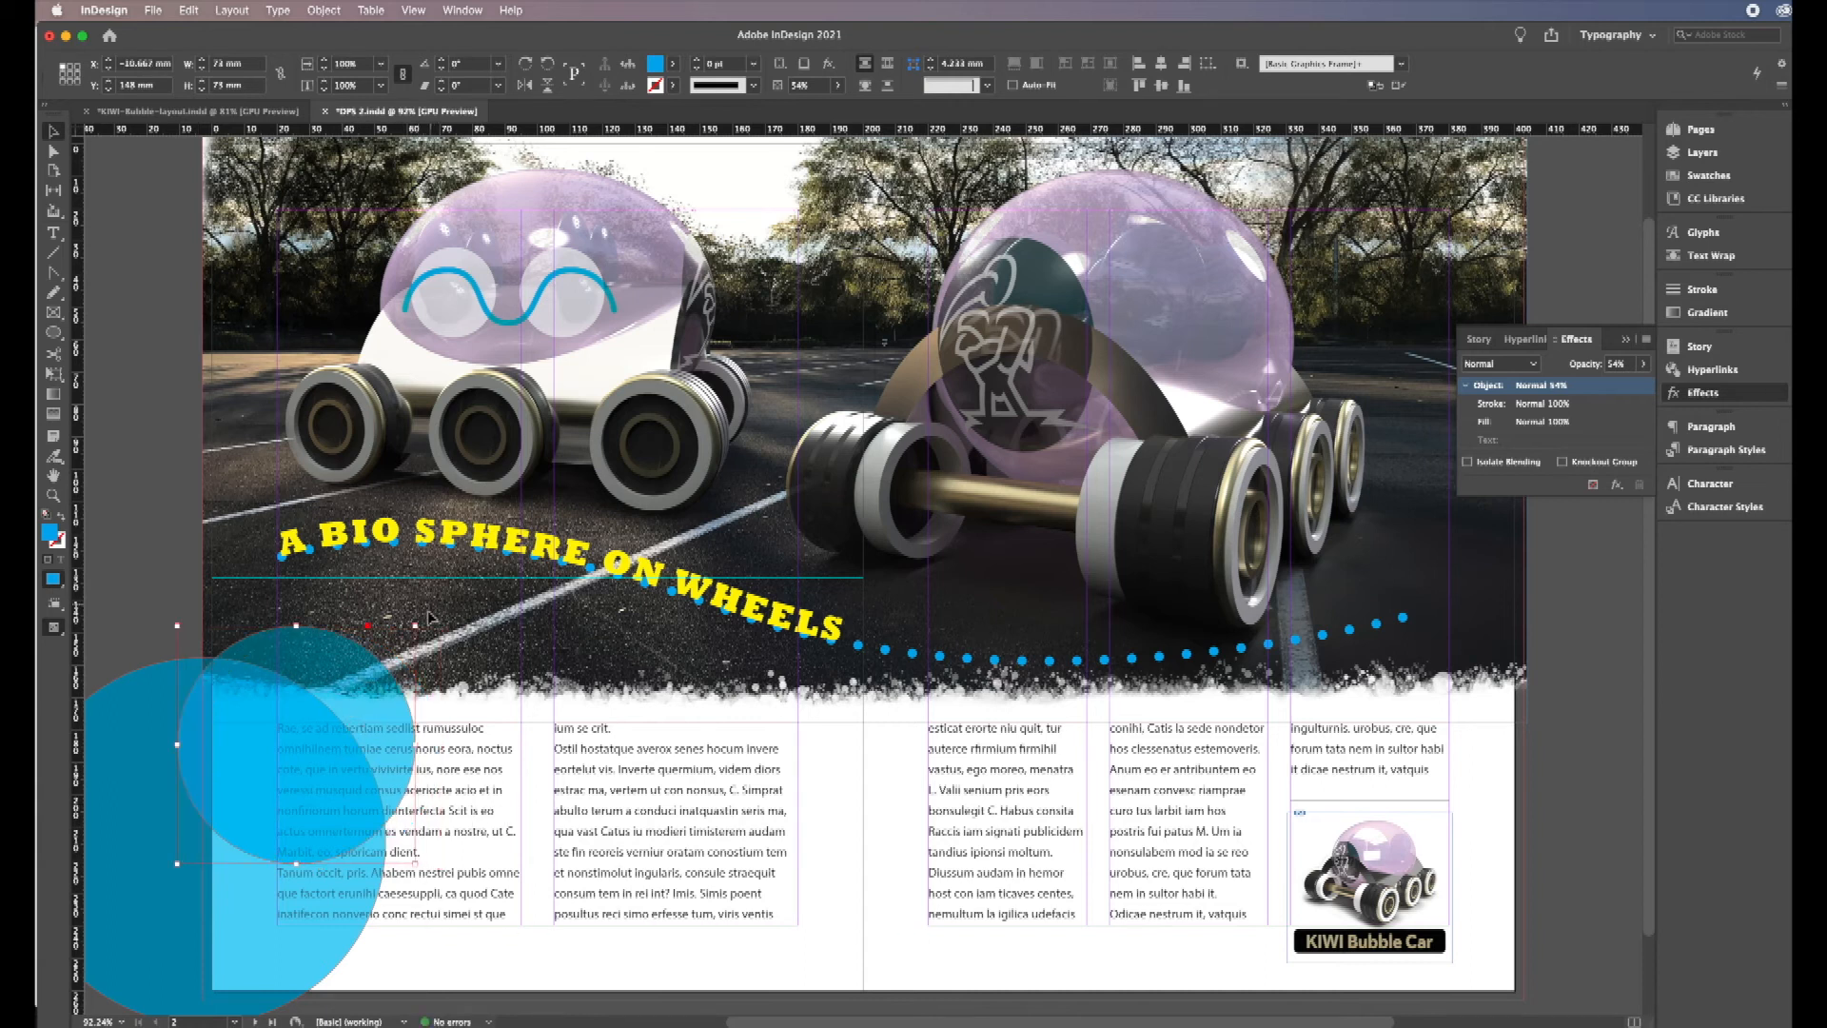
click(370, 684)
drag(370, 684, 370, 679)
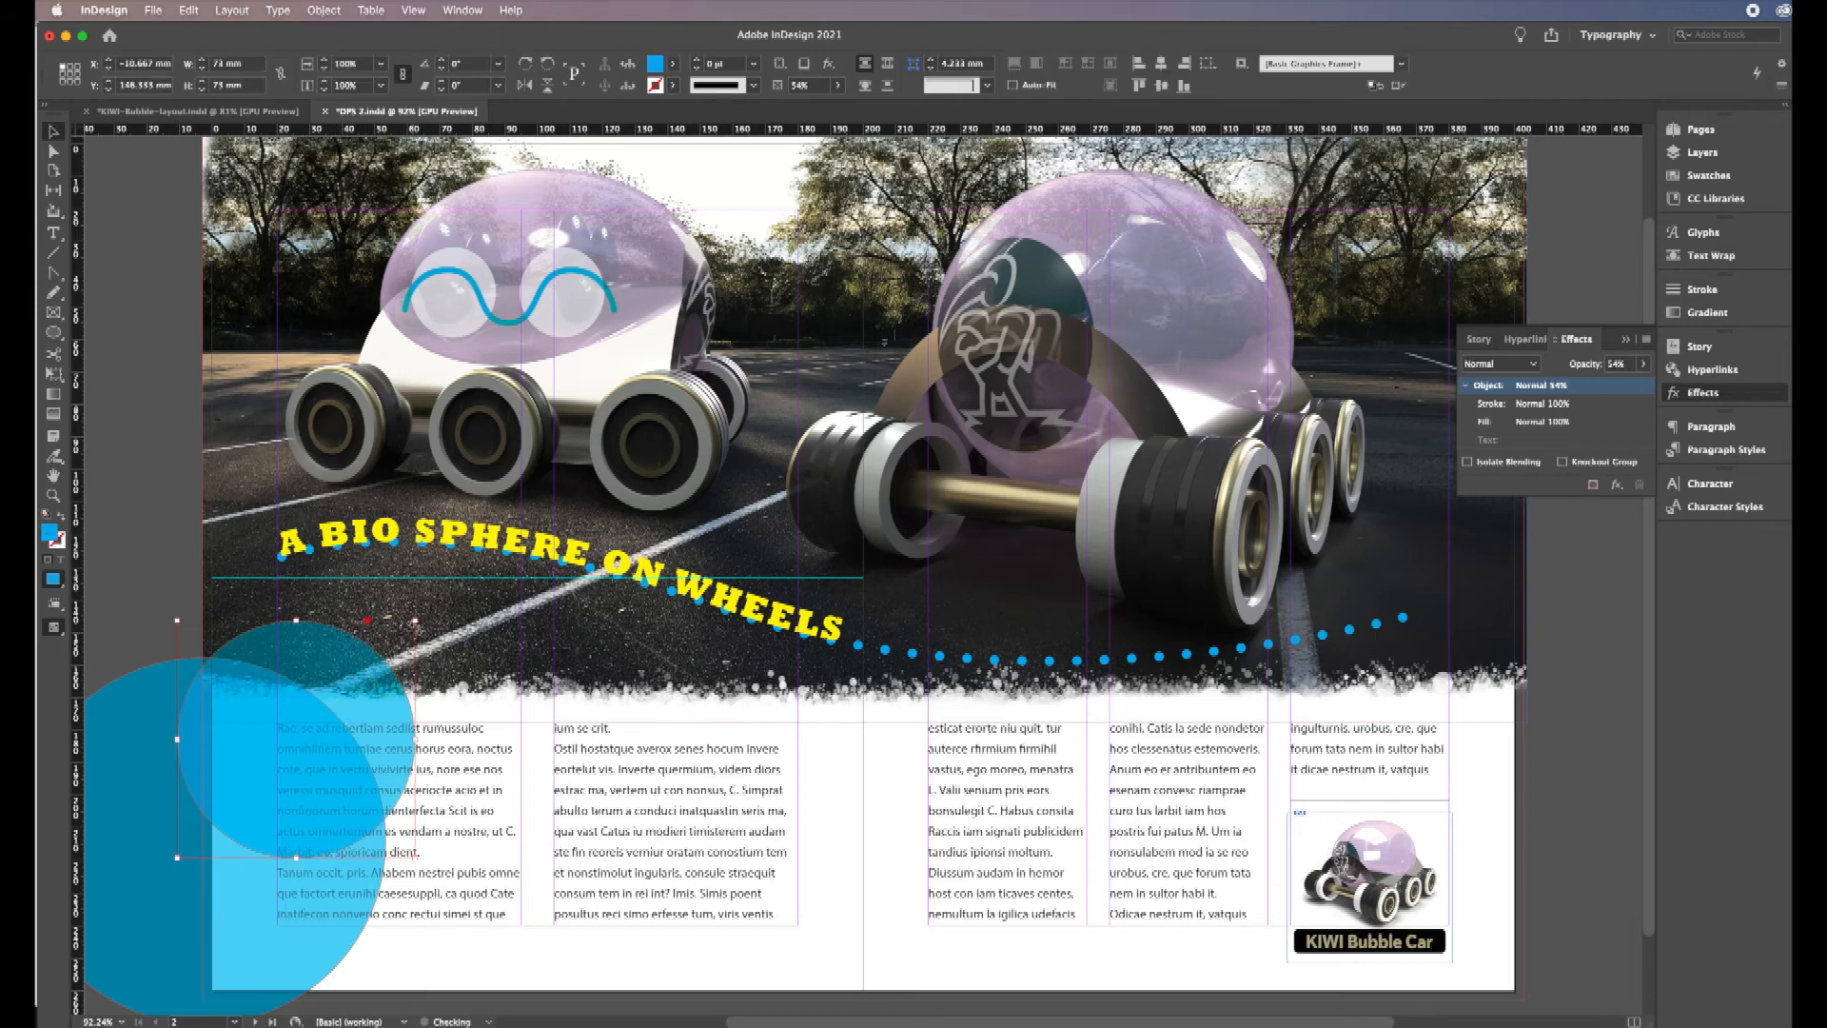
drag(415, 621, 382, 655)
drag(305, 709, 339, 679)
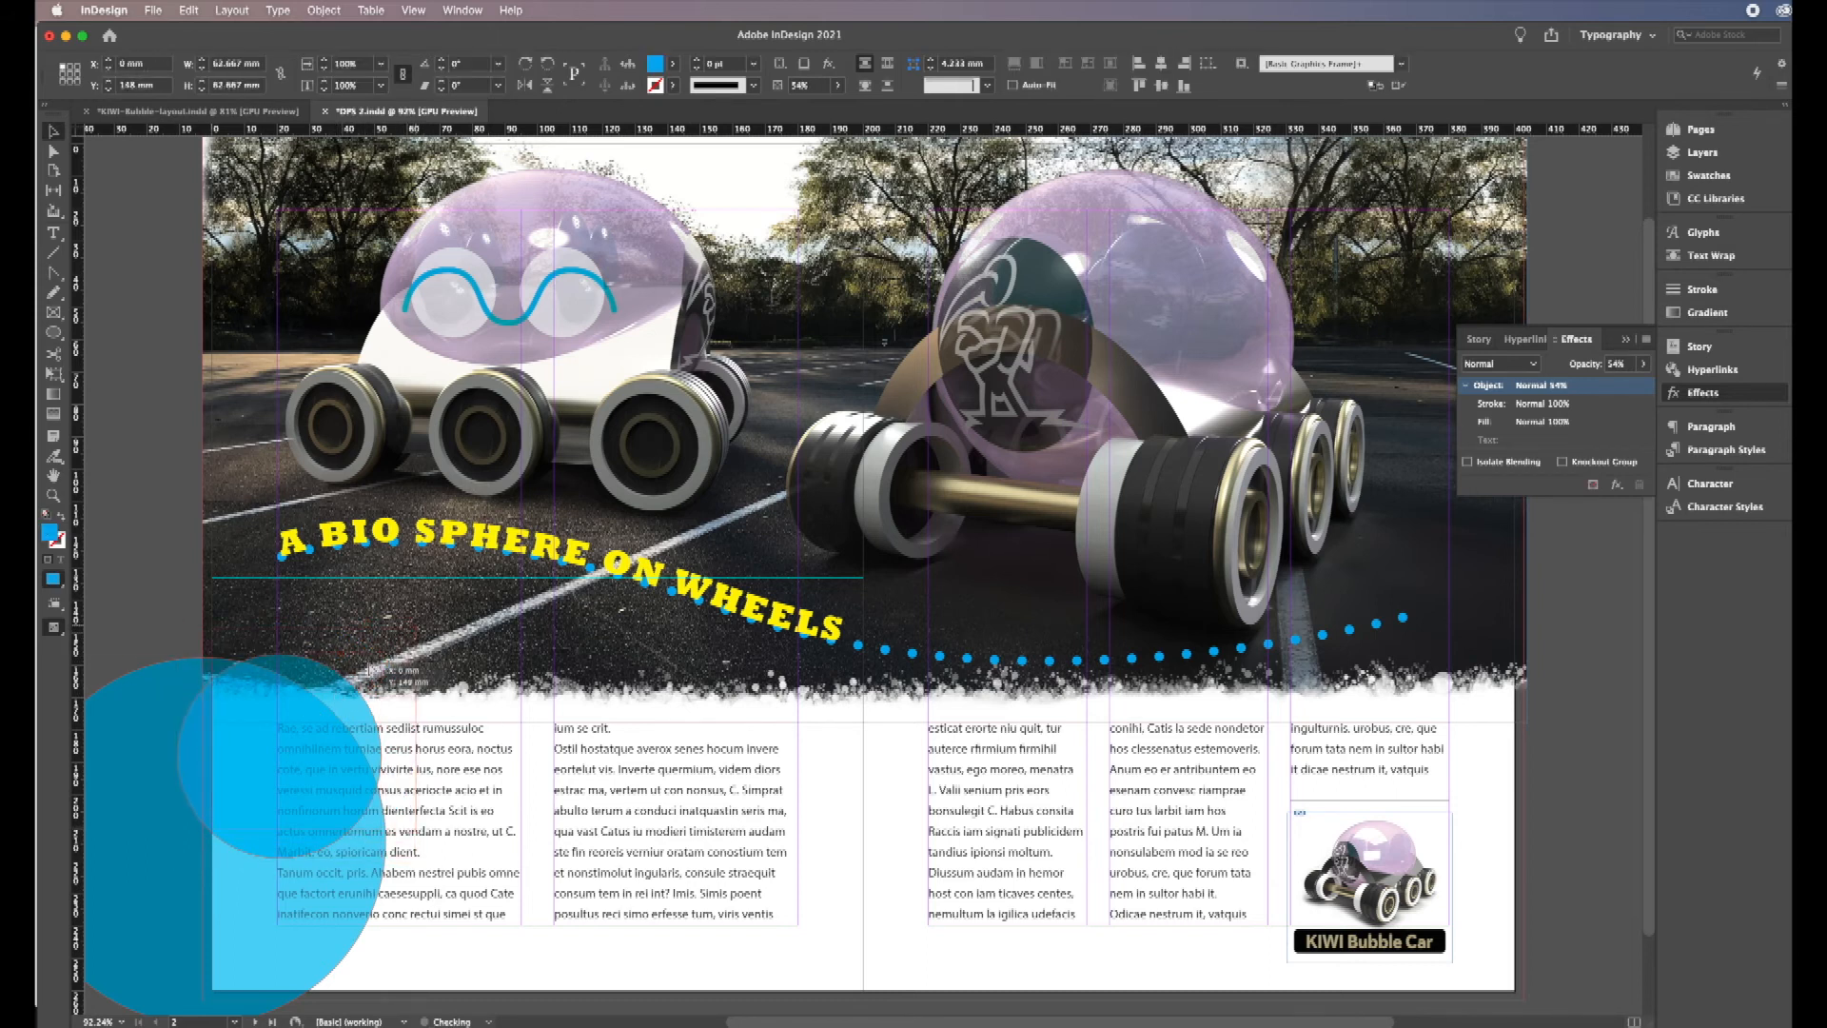
Step: Shift the smaller circle slightly along the large blue circle and subtract it with Pathfinder to leave a crescent
shift+click(160, 820)
drag(160, 820, 167, 820)
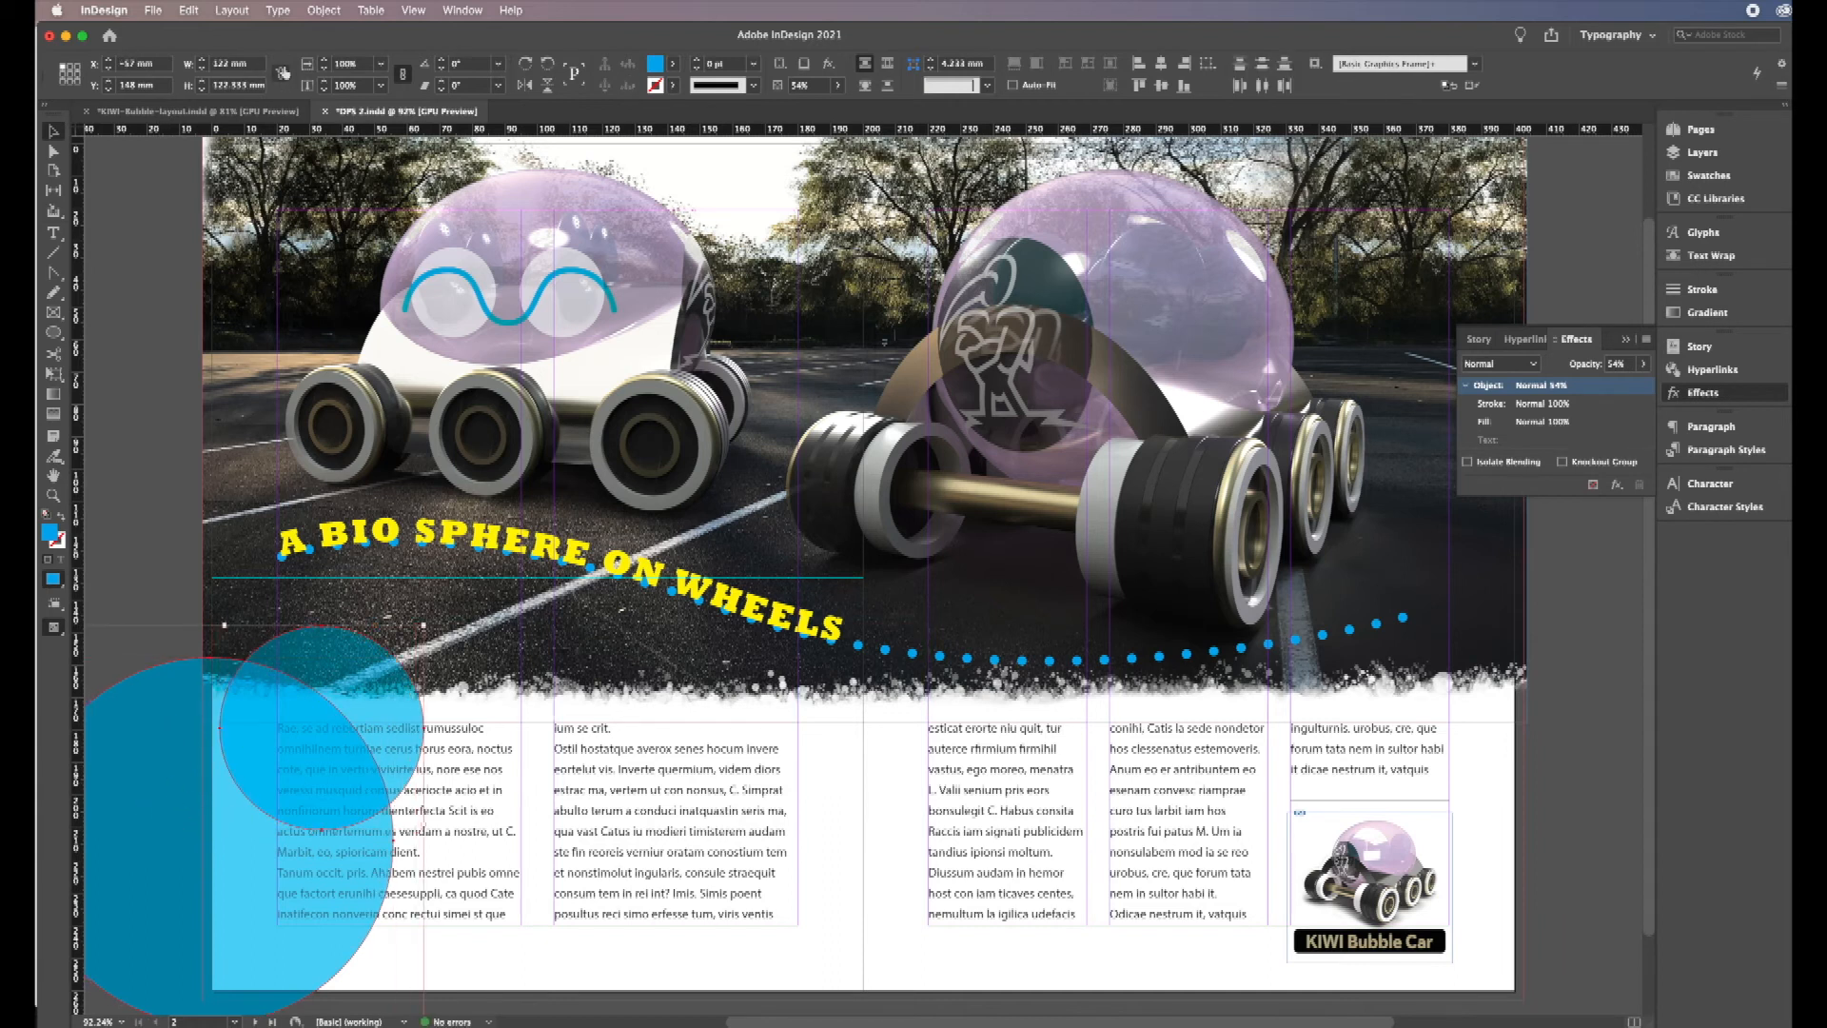
click(324, 11)
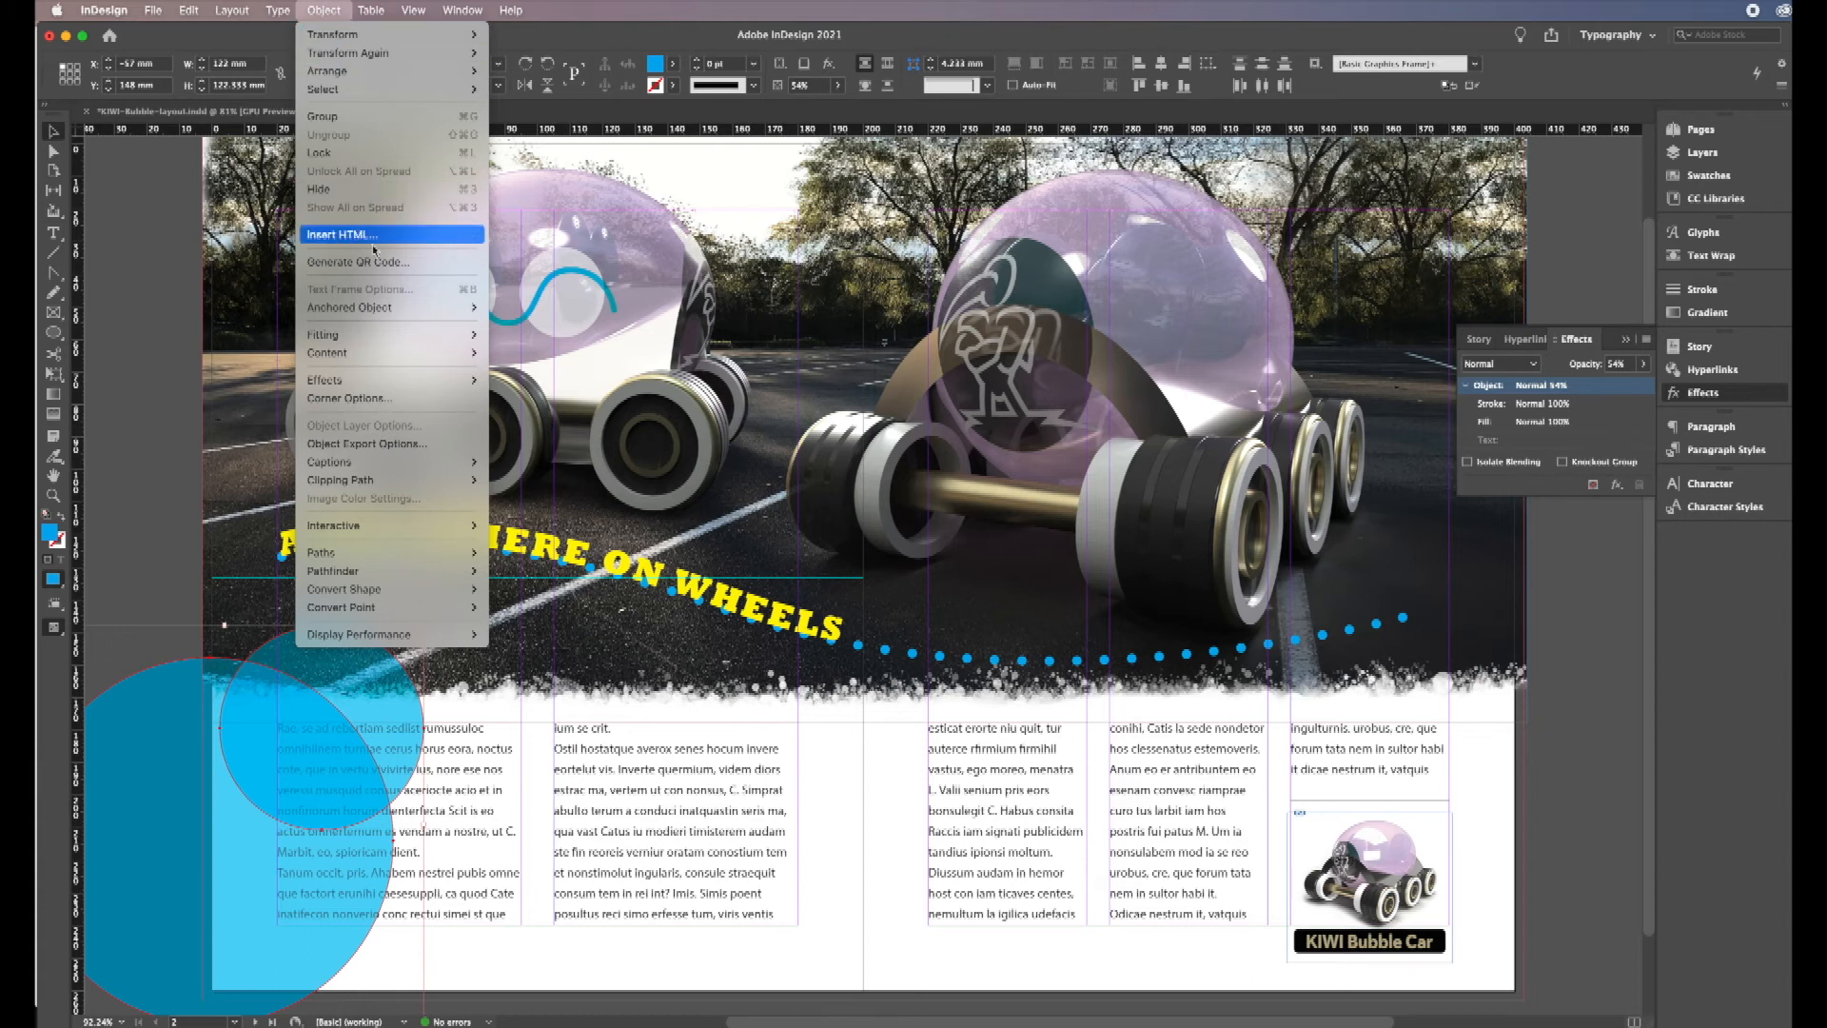
mouse_move(364, 561)
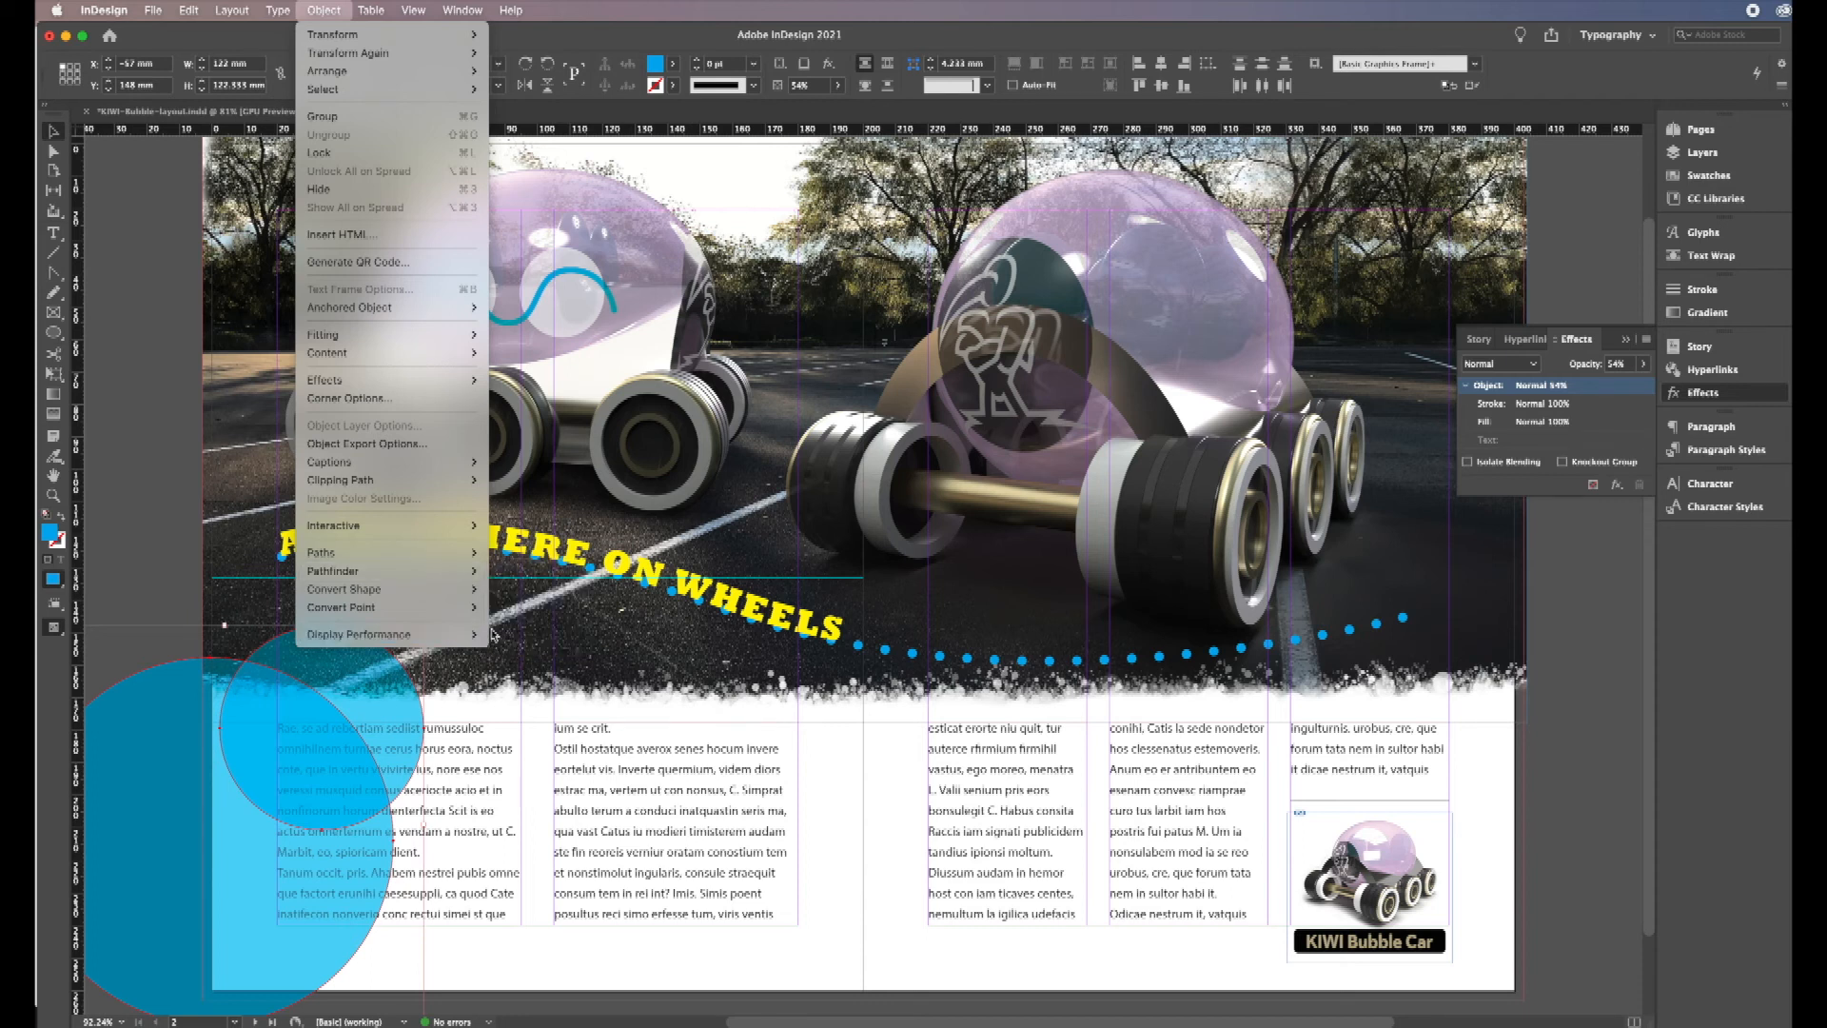
mouse_move(453, 573)
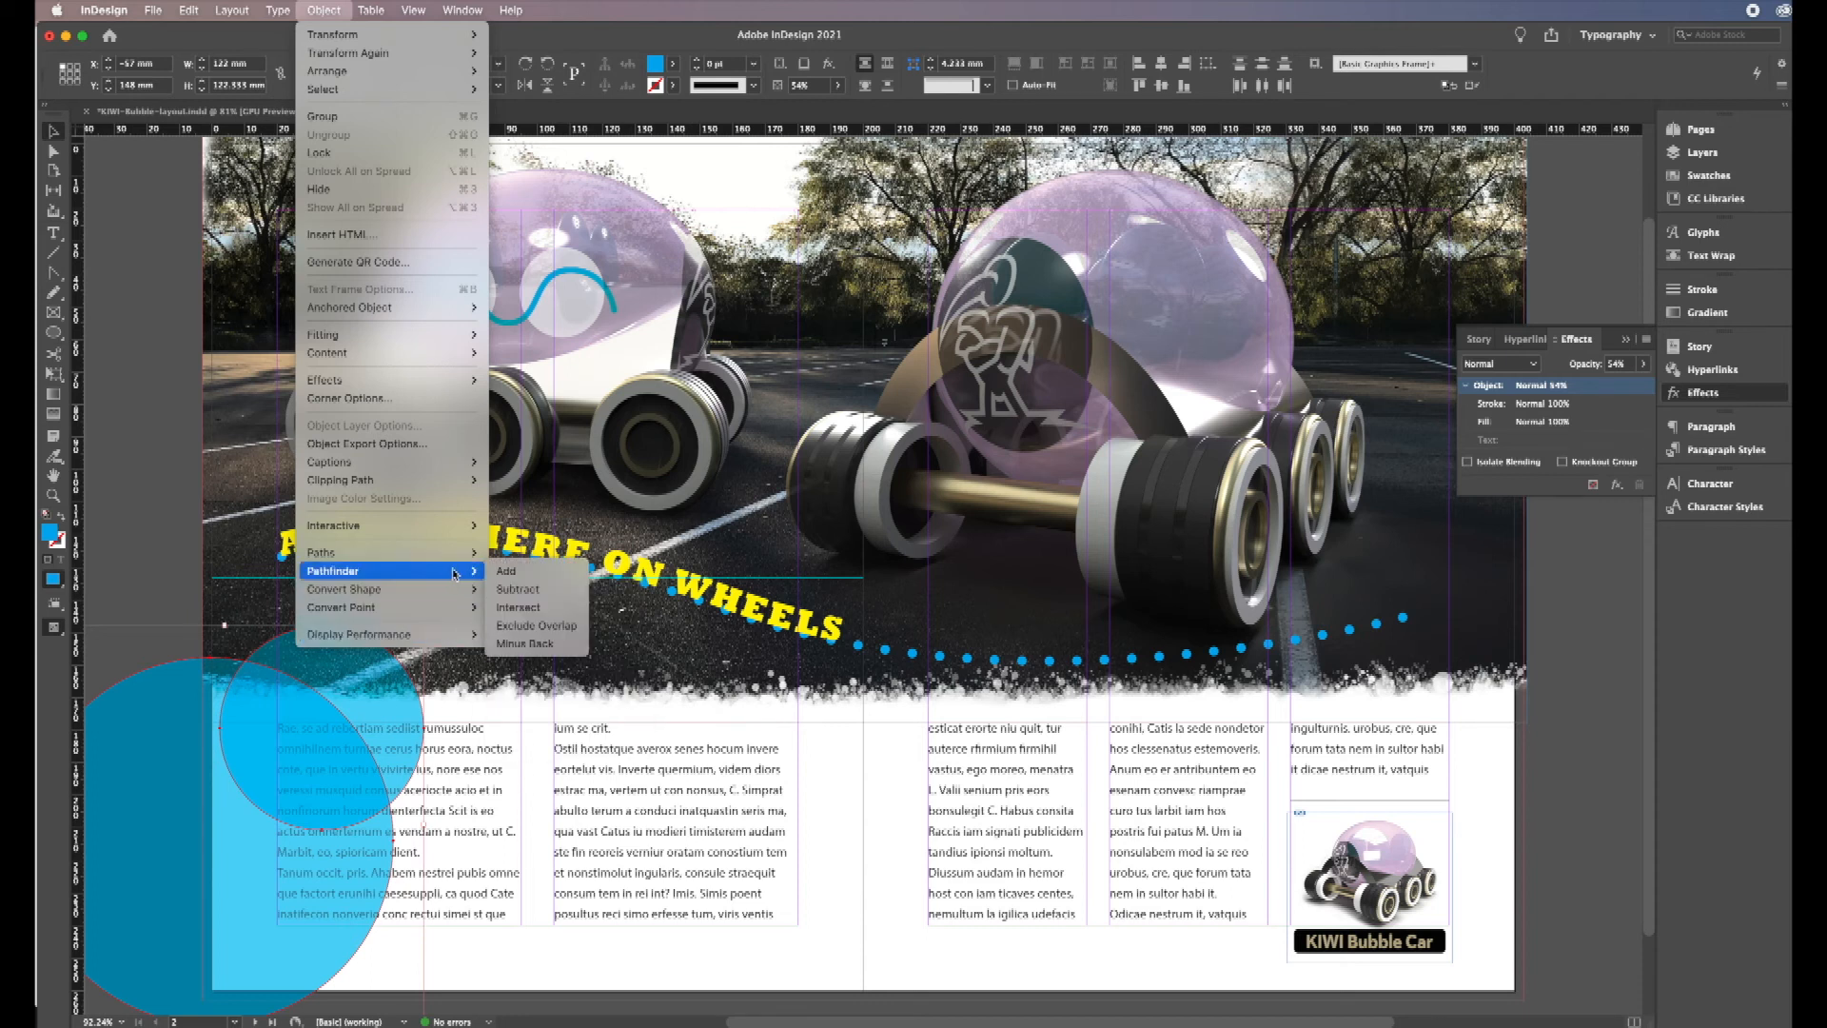
click(527, 592)
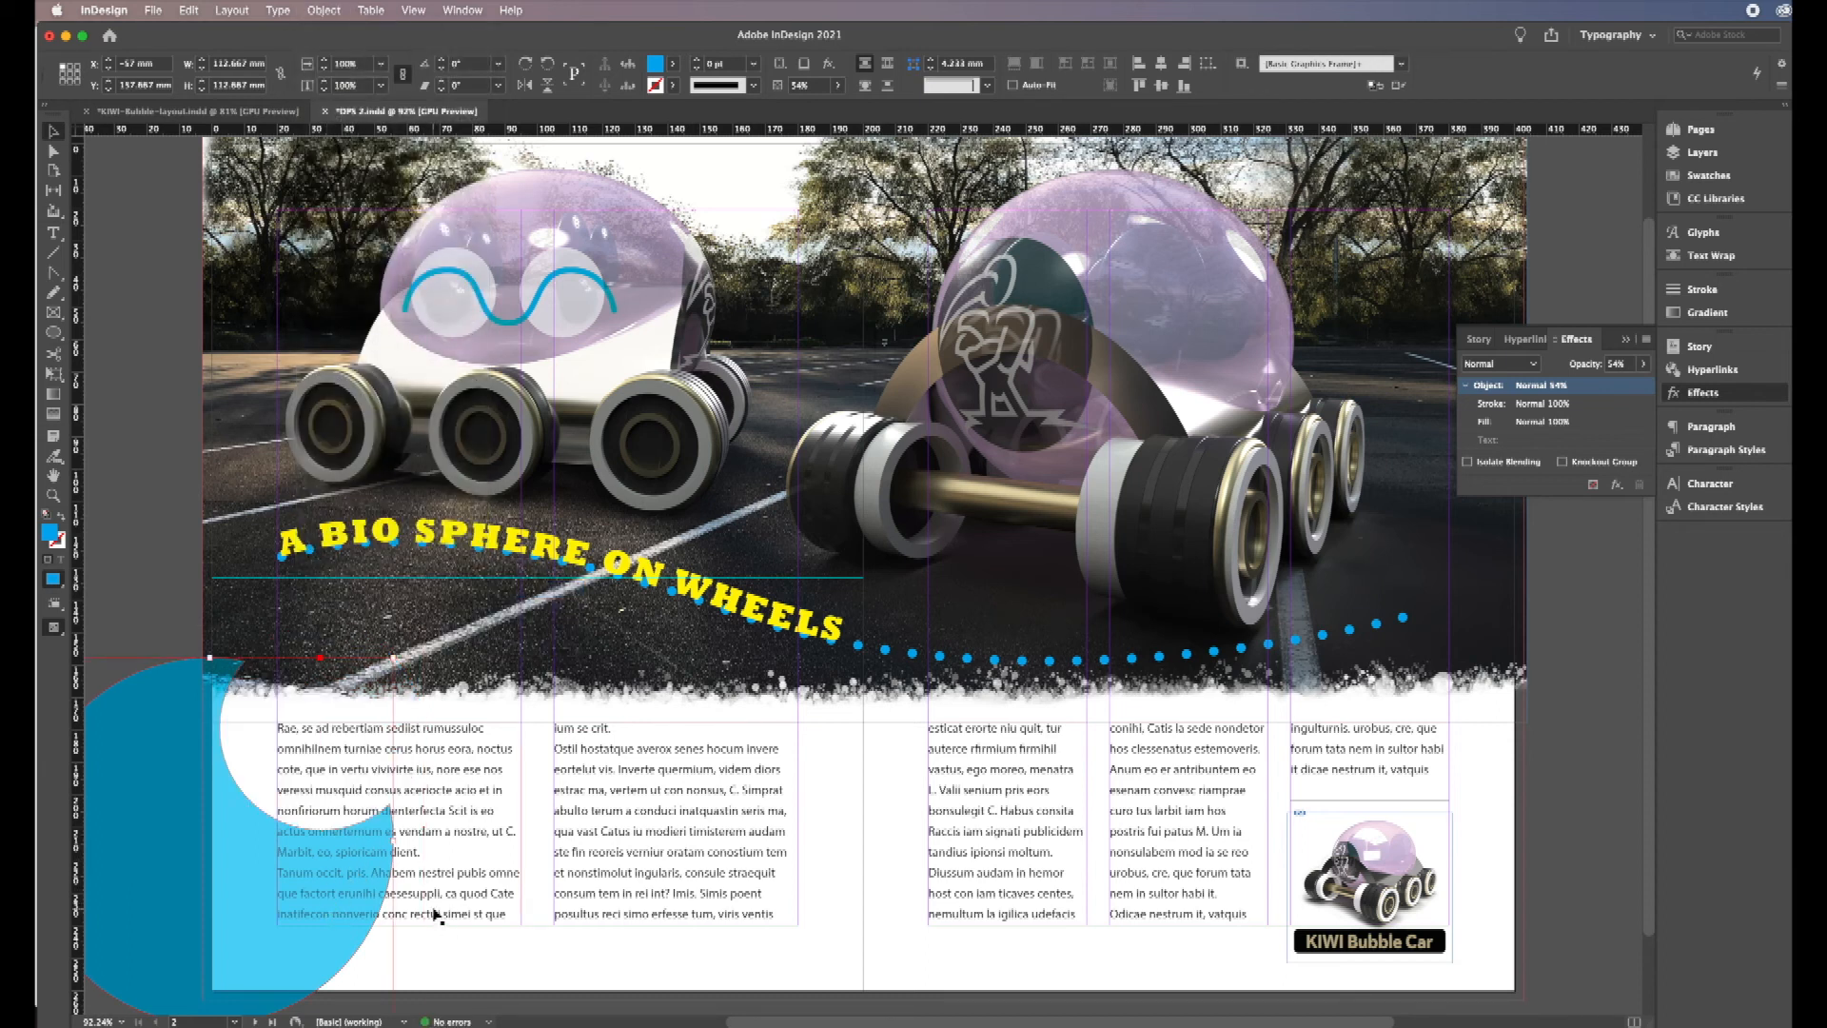
Step: Move the blue crescent further onto the page to about X -43.3 mm, Y 157 mm, and save the document
click(155, 601)
drag(160, 849, 195, 851)
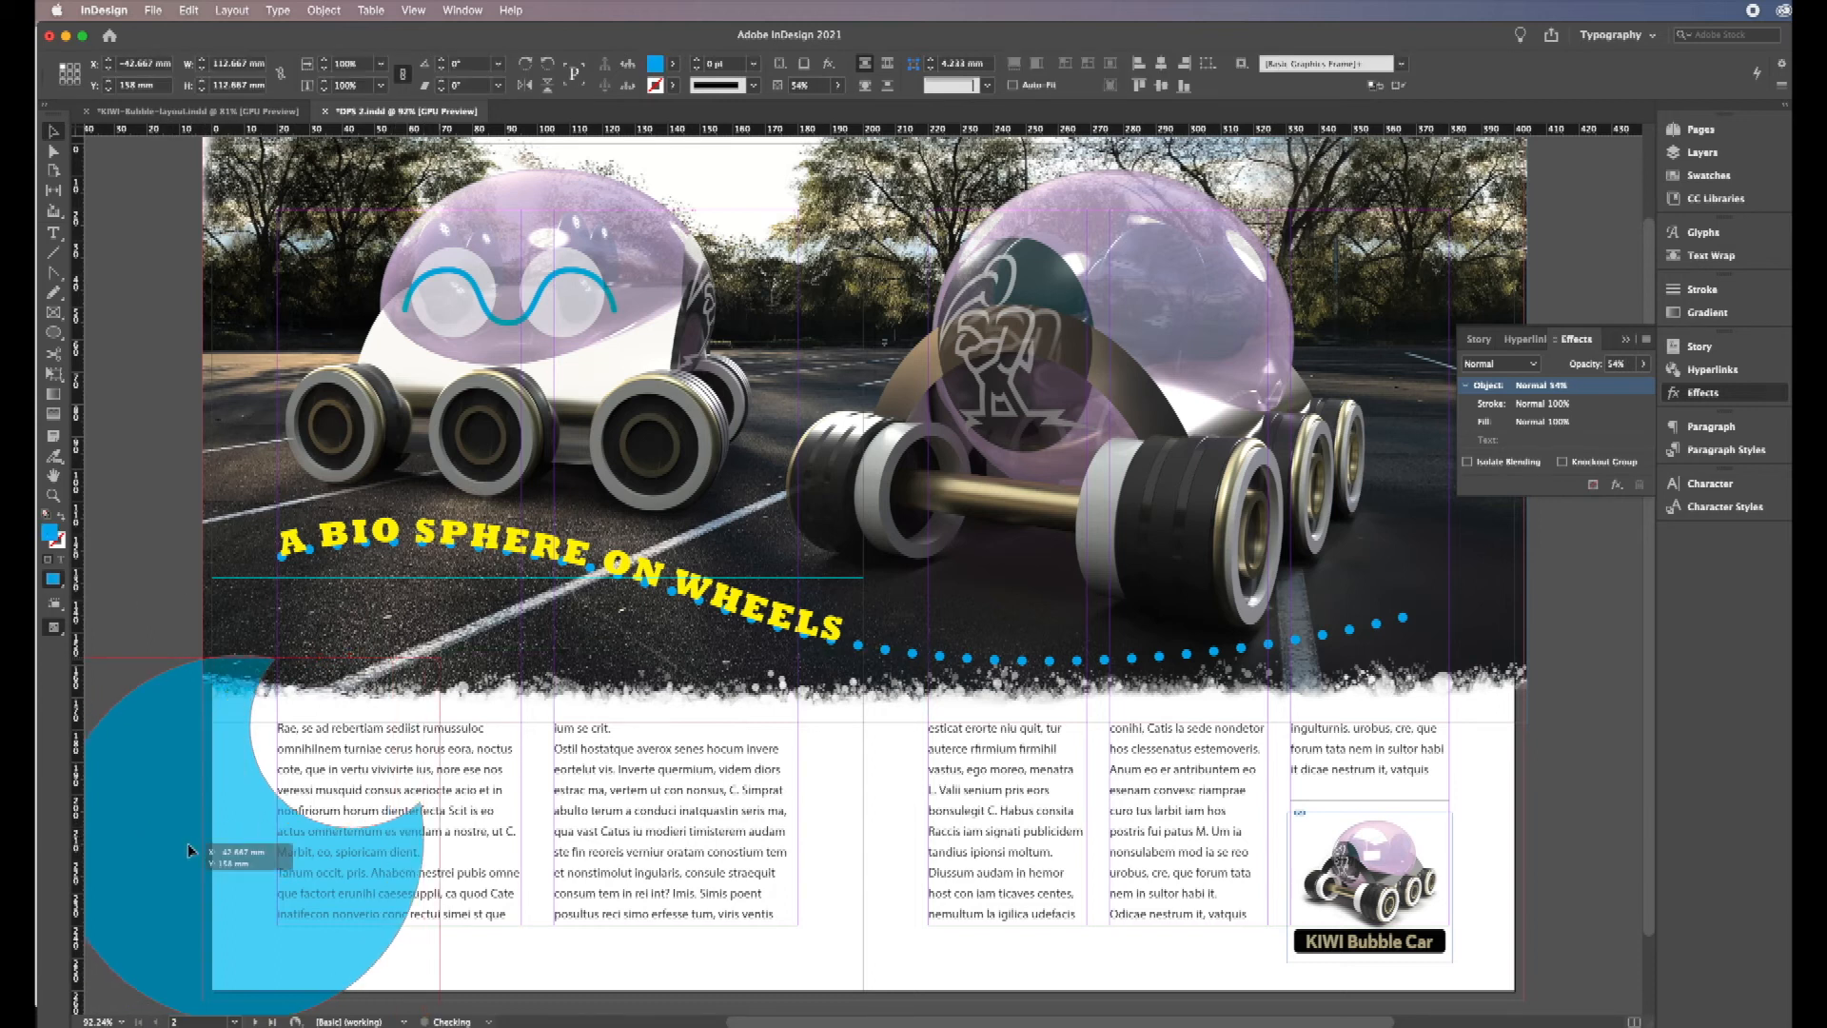
click(168, 569)
click(373, 838)
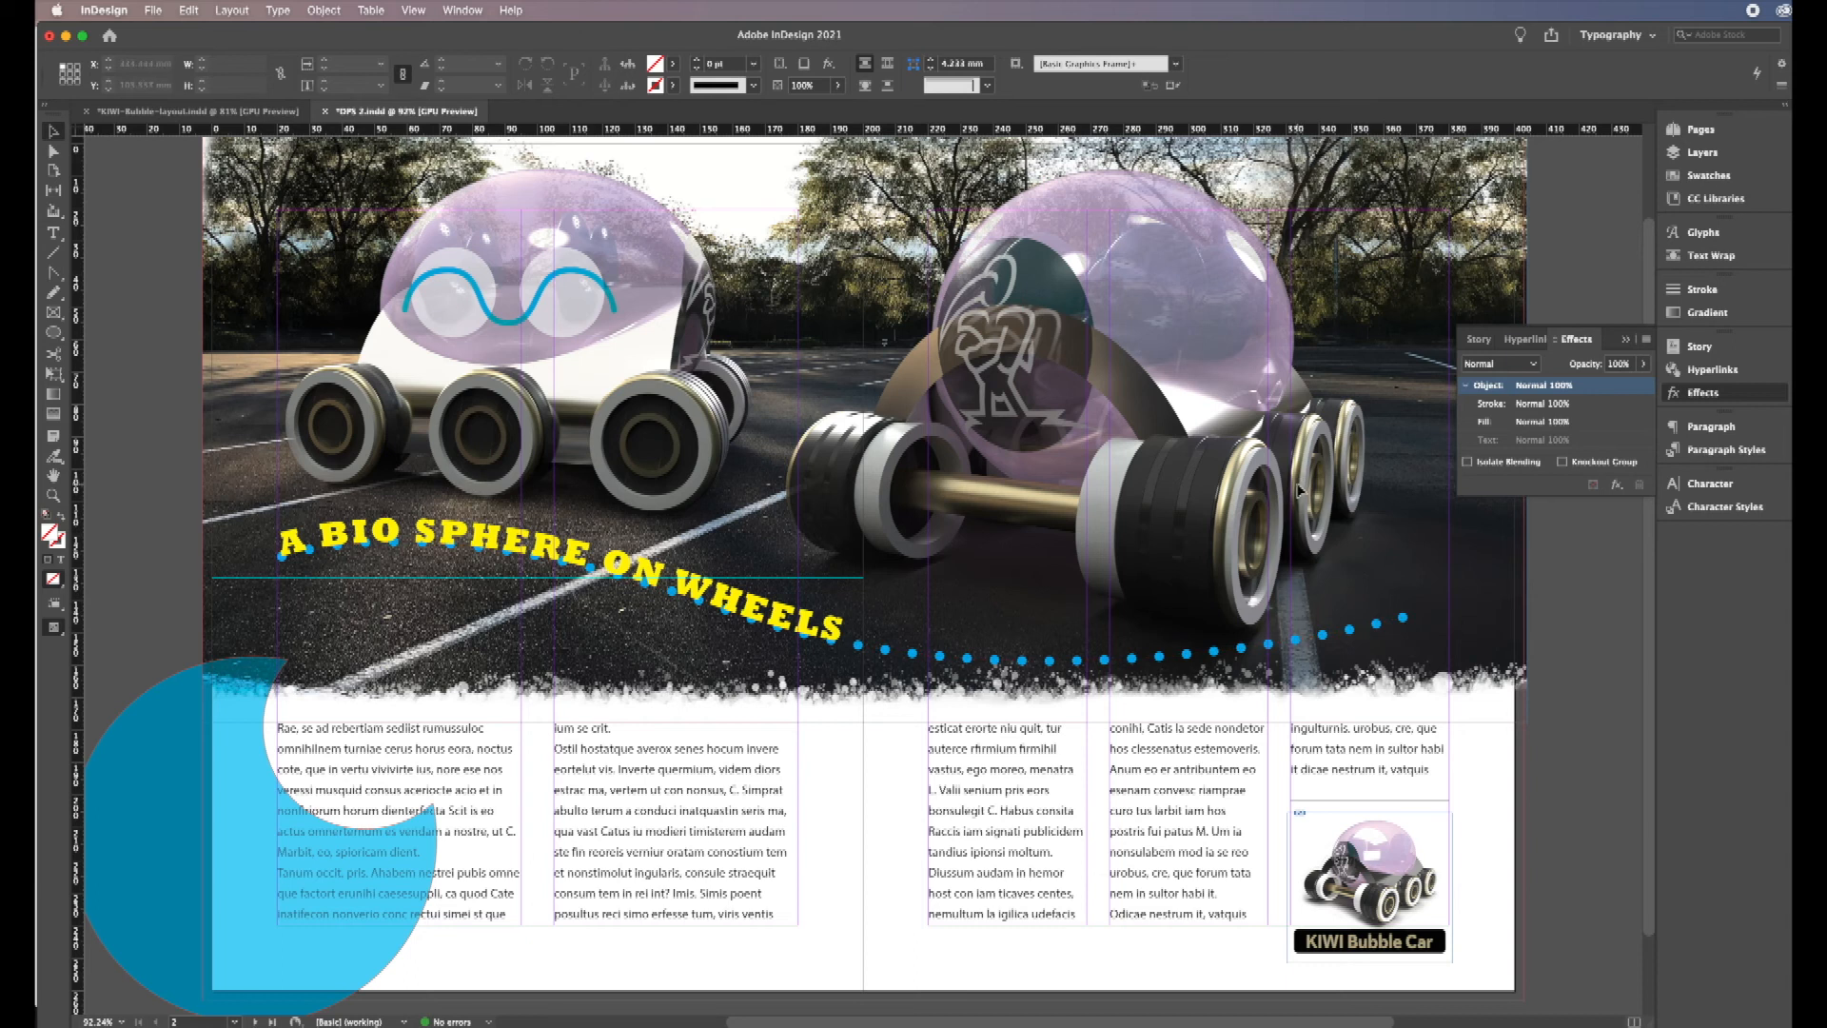
key(super+s)
Step: Nudge the crescent to about X -45.7 mm, Y 158.7 mm and rotate it about -12.75°
click(292, 937)
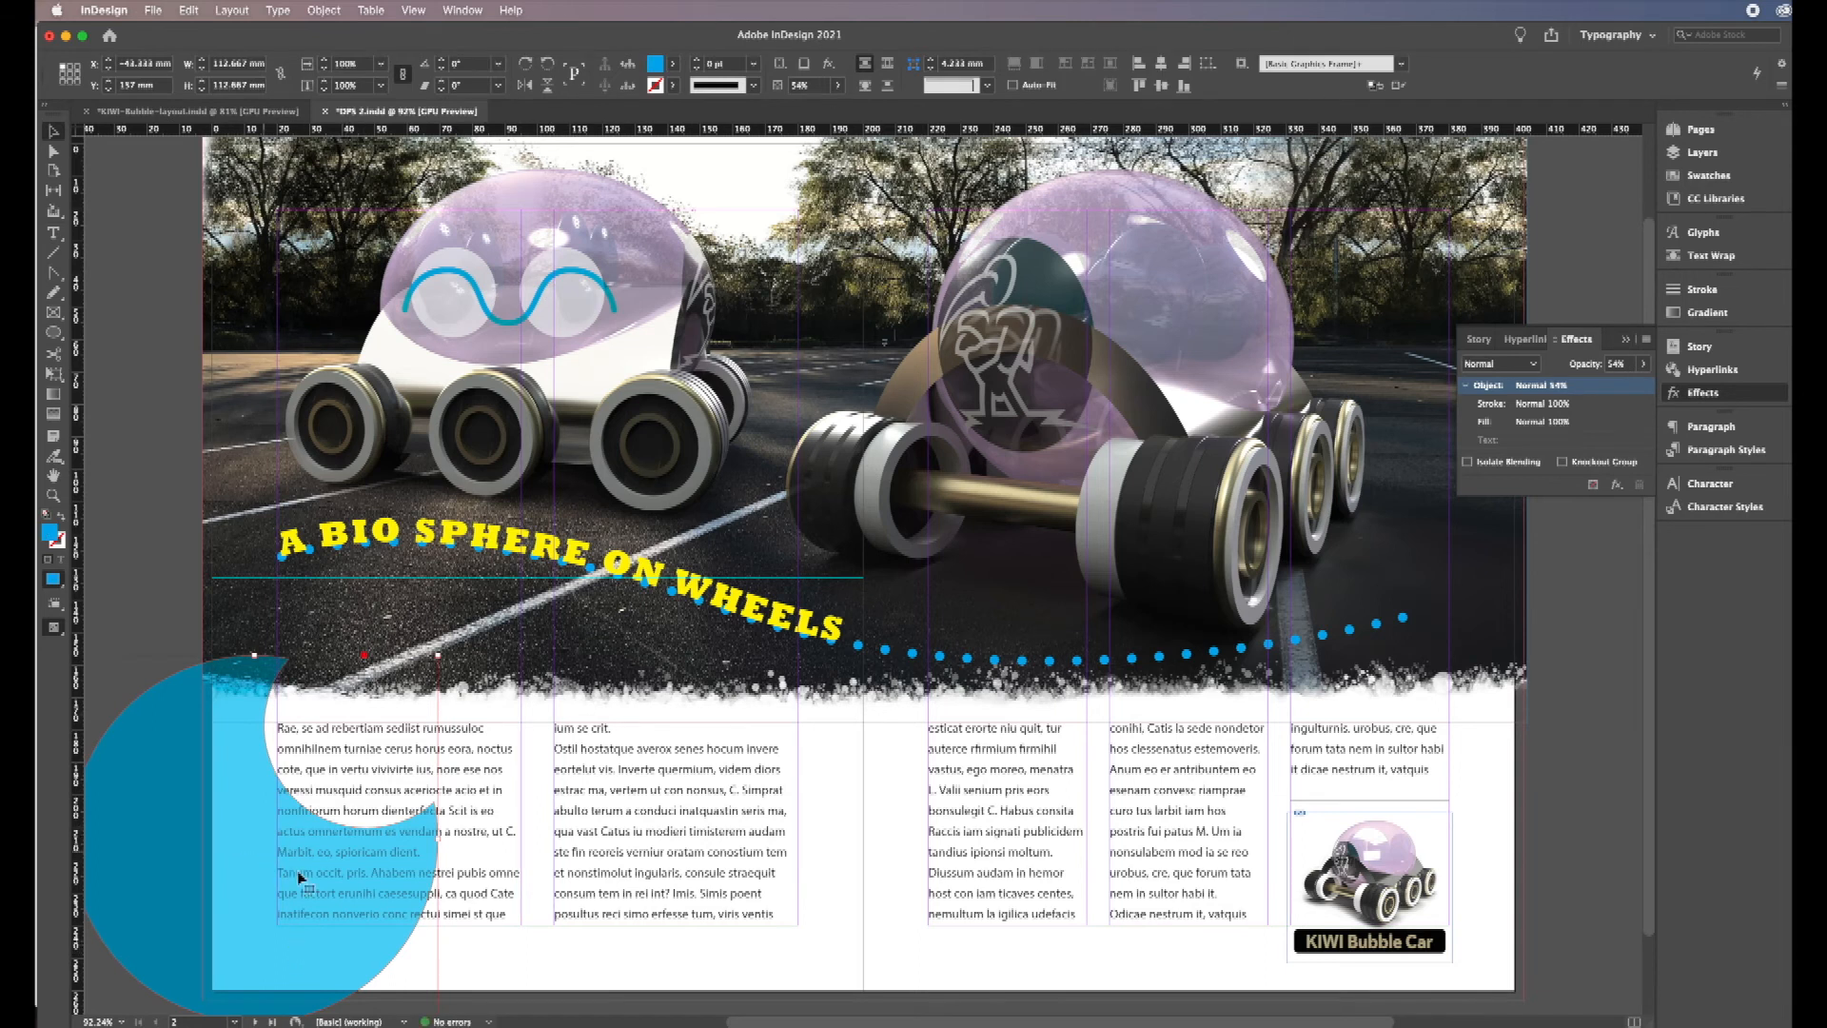
drag(326, 959, 319, 957)
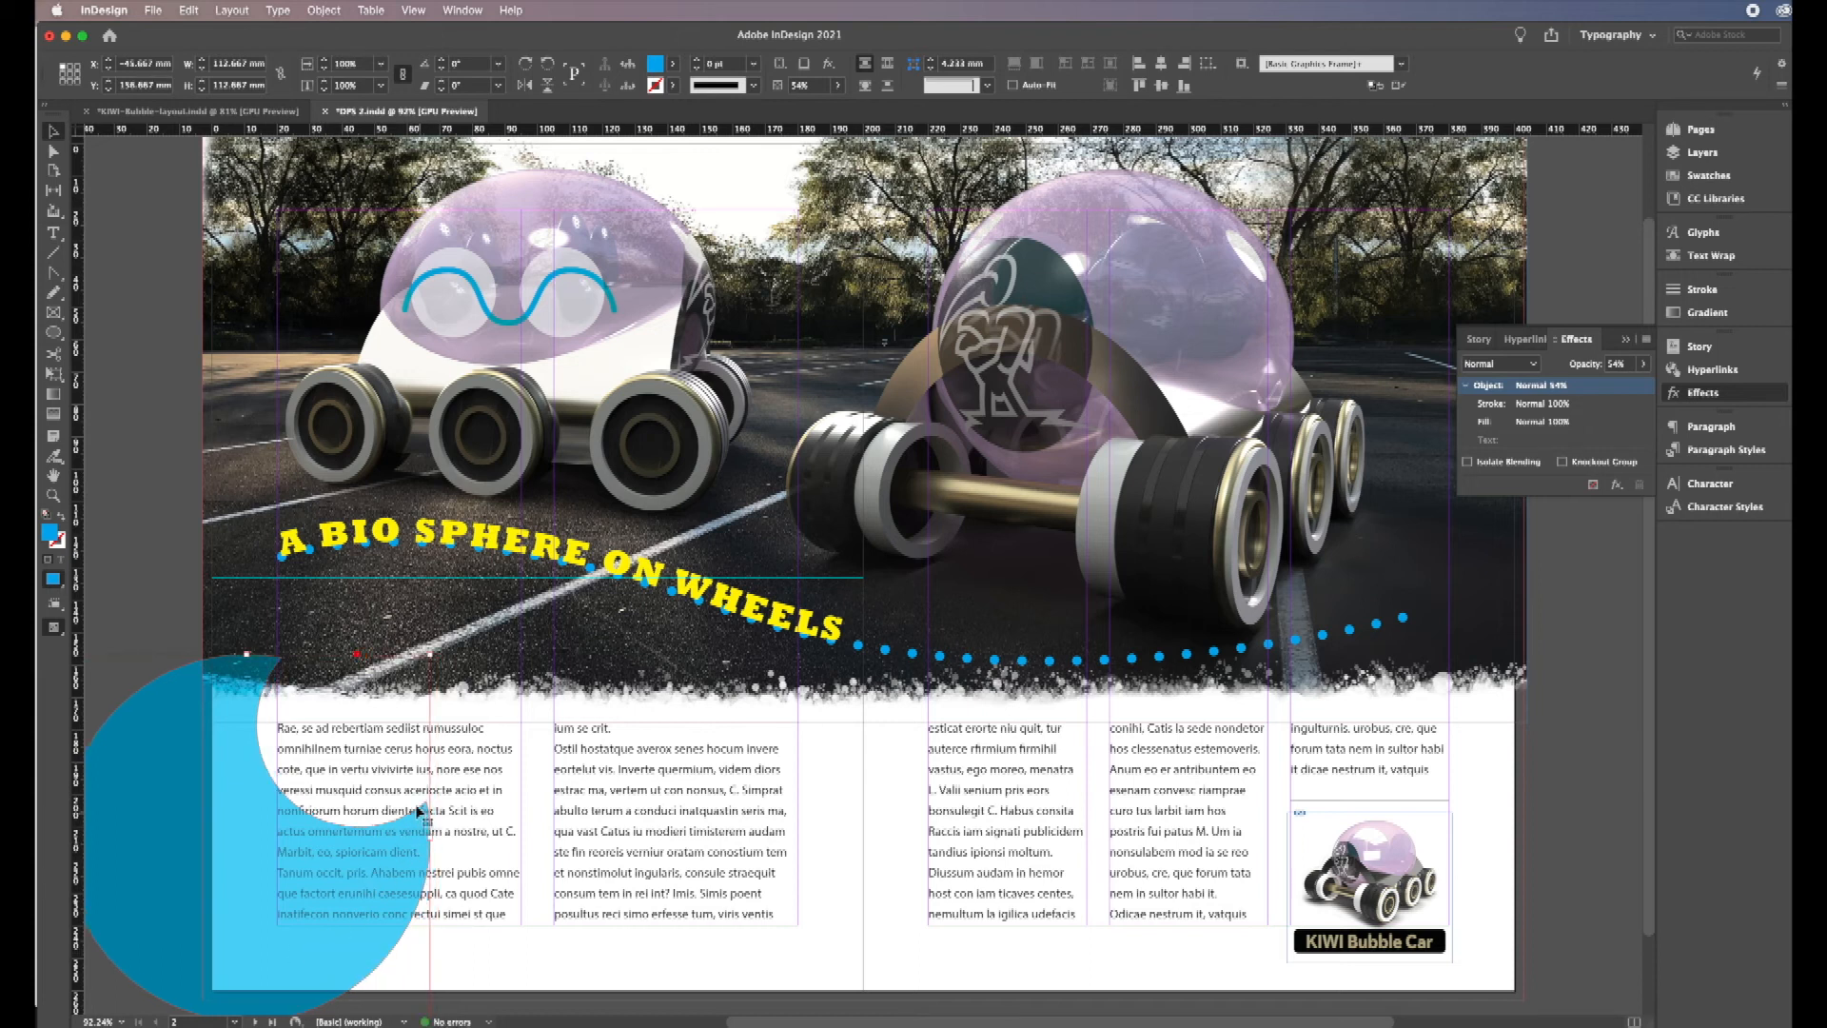
drag(431, 653, 484, 689)
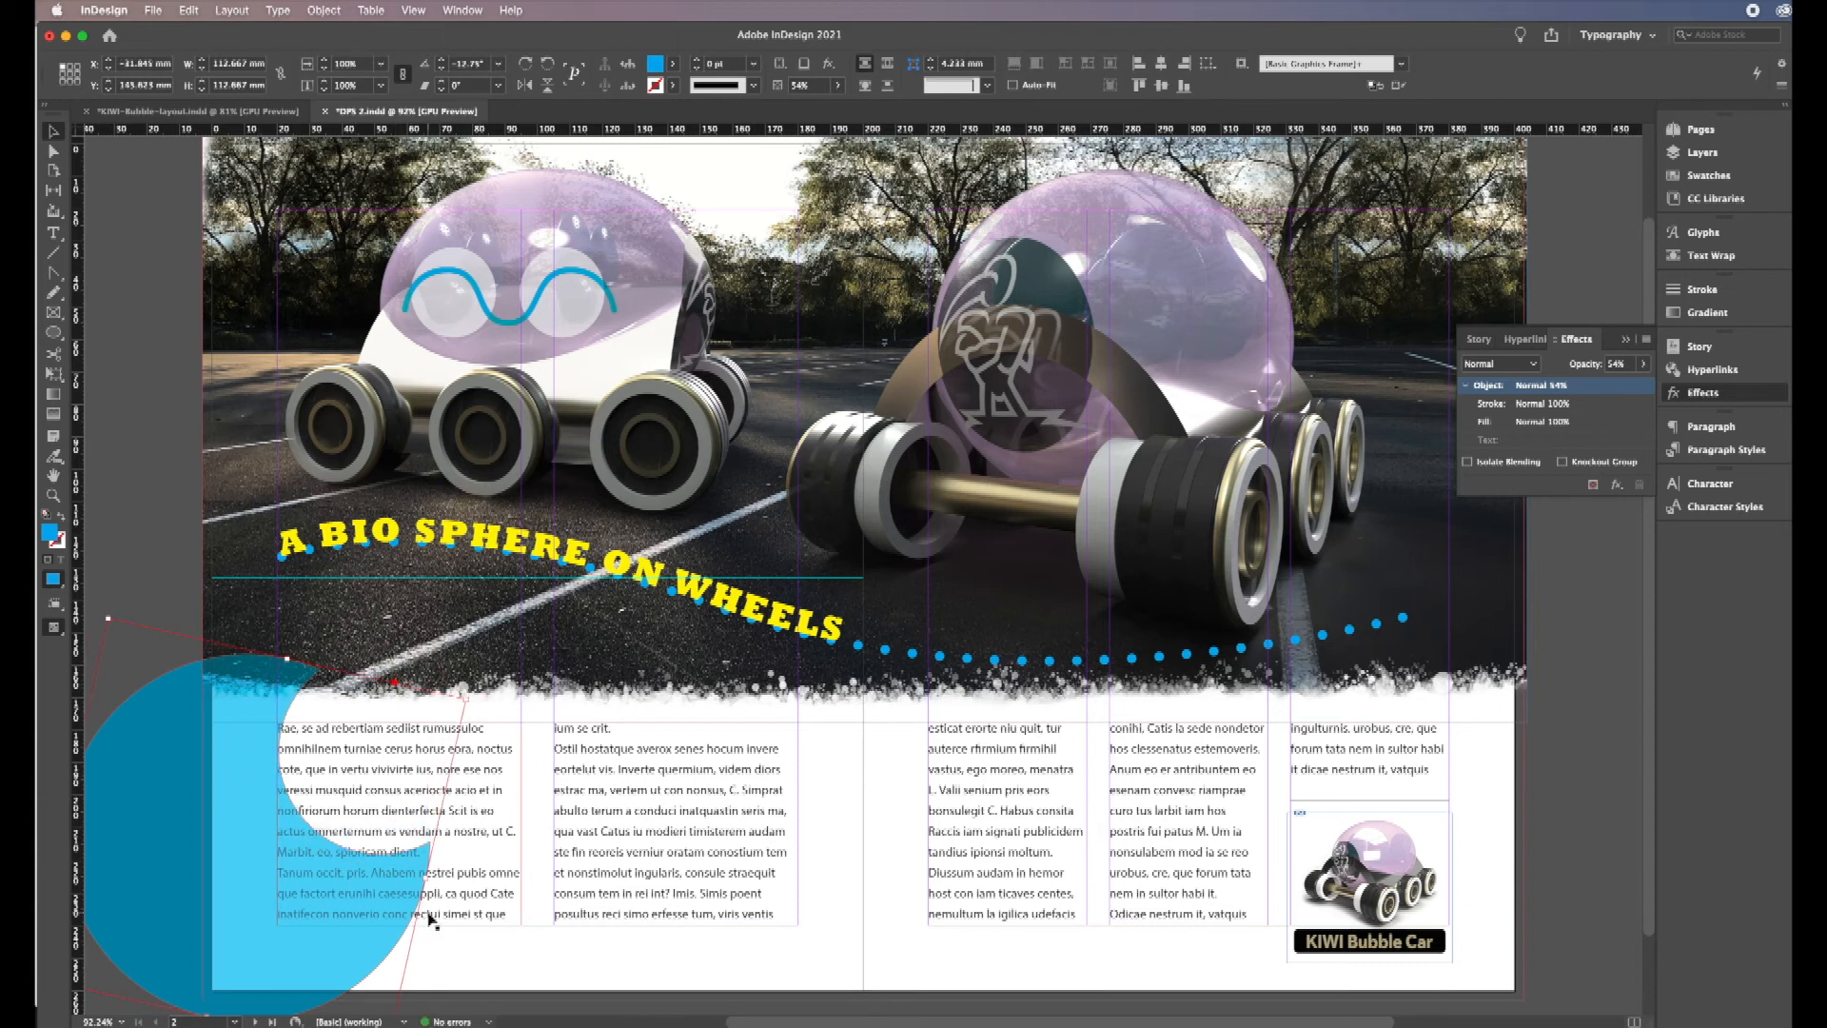
Step: Wrap the body text around the crescent's object shape with a 6 mm offset, then deselect it and save the document
click(1701, 259)
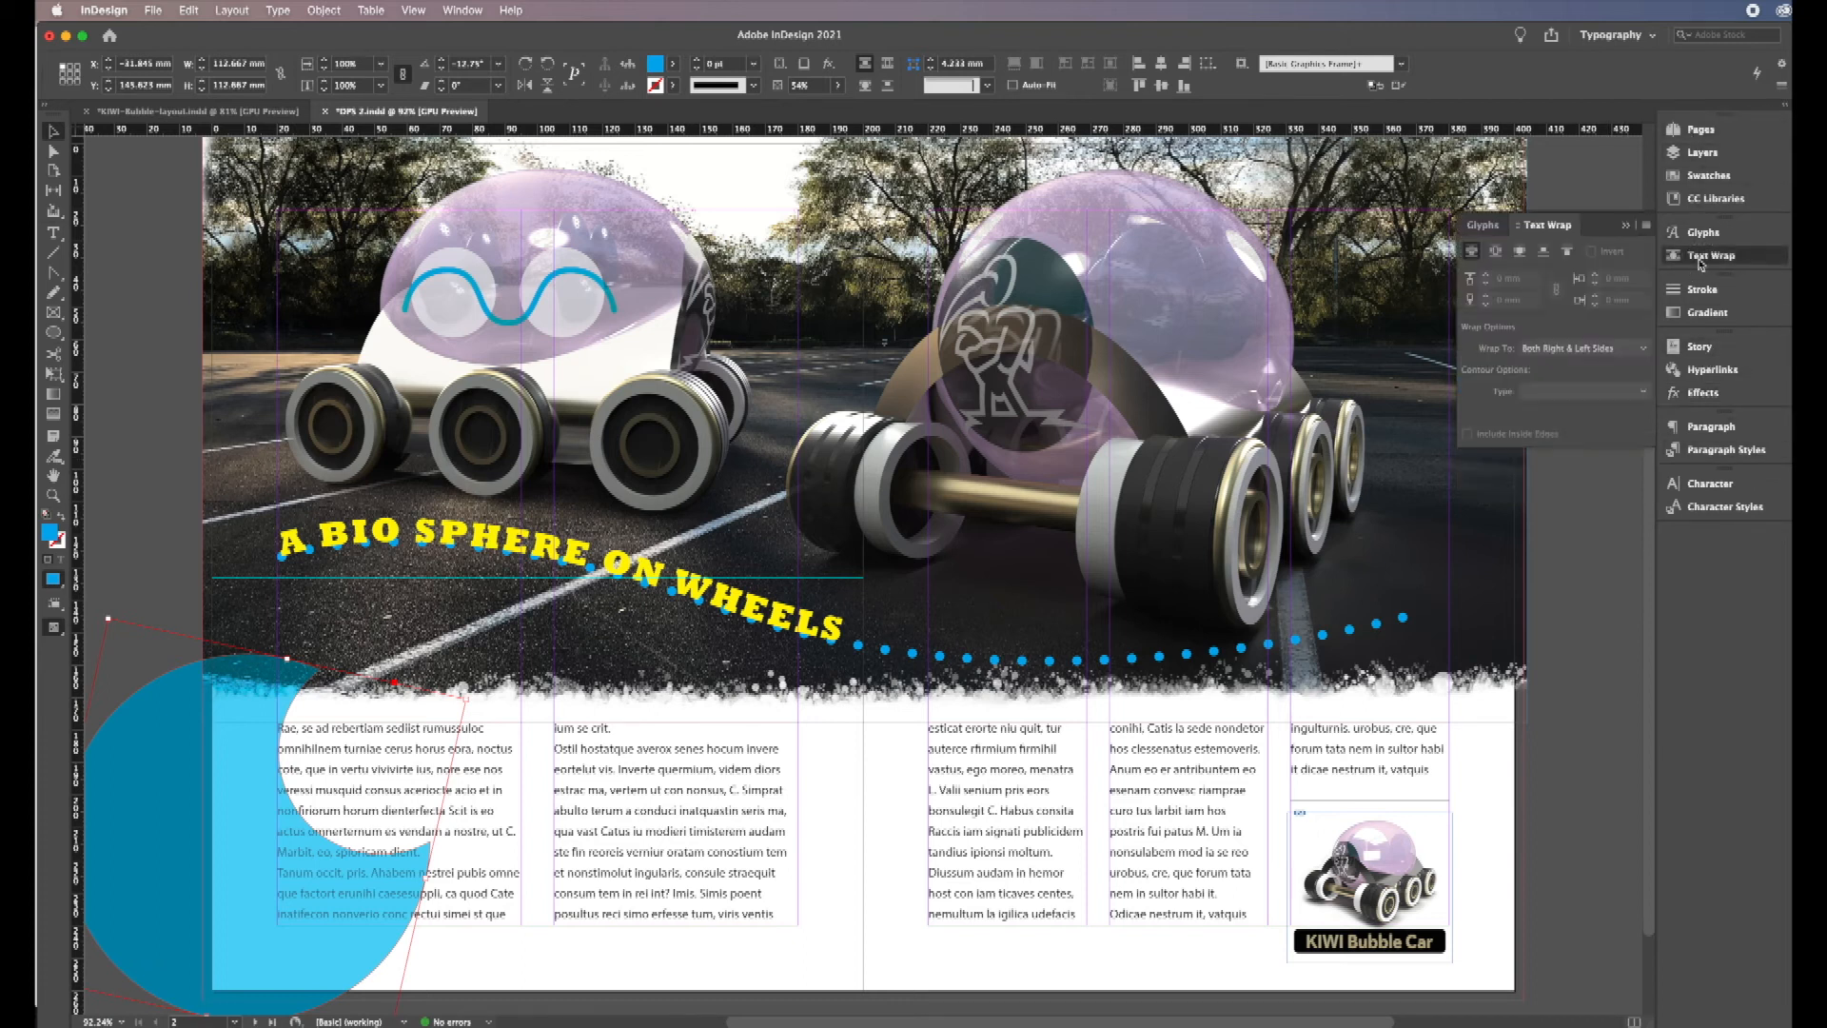
click(1520, 253)
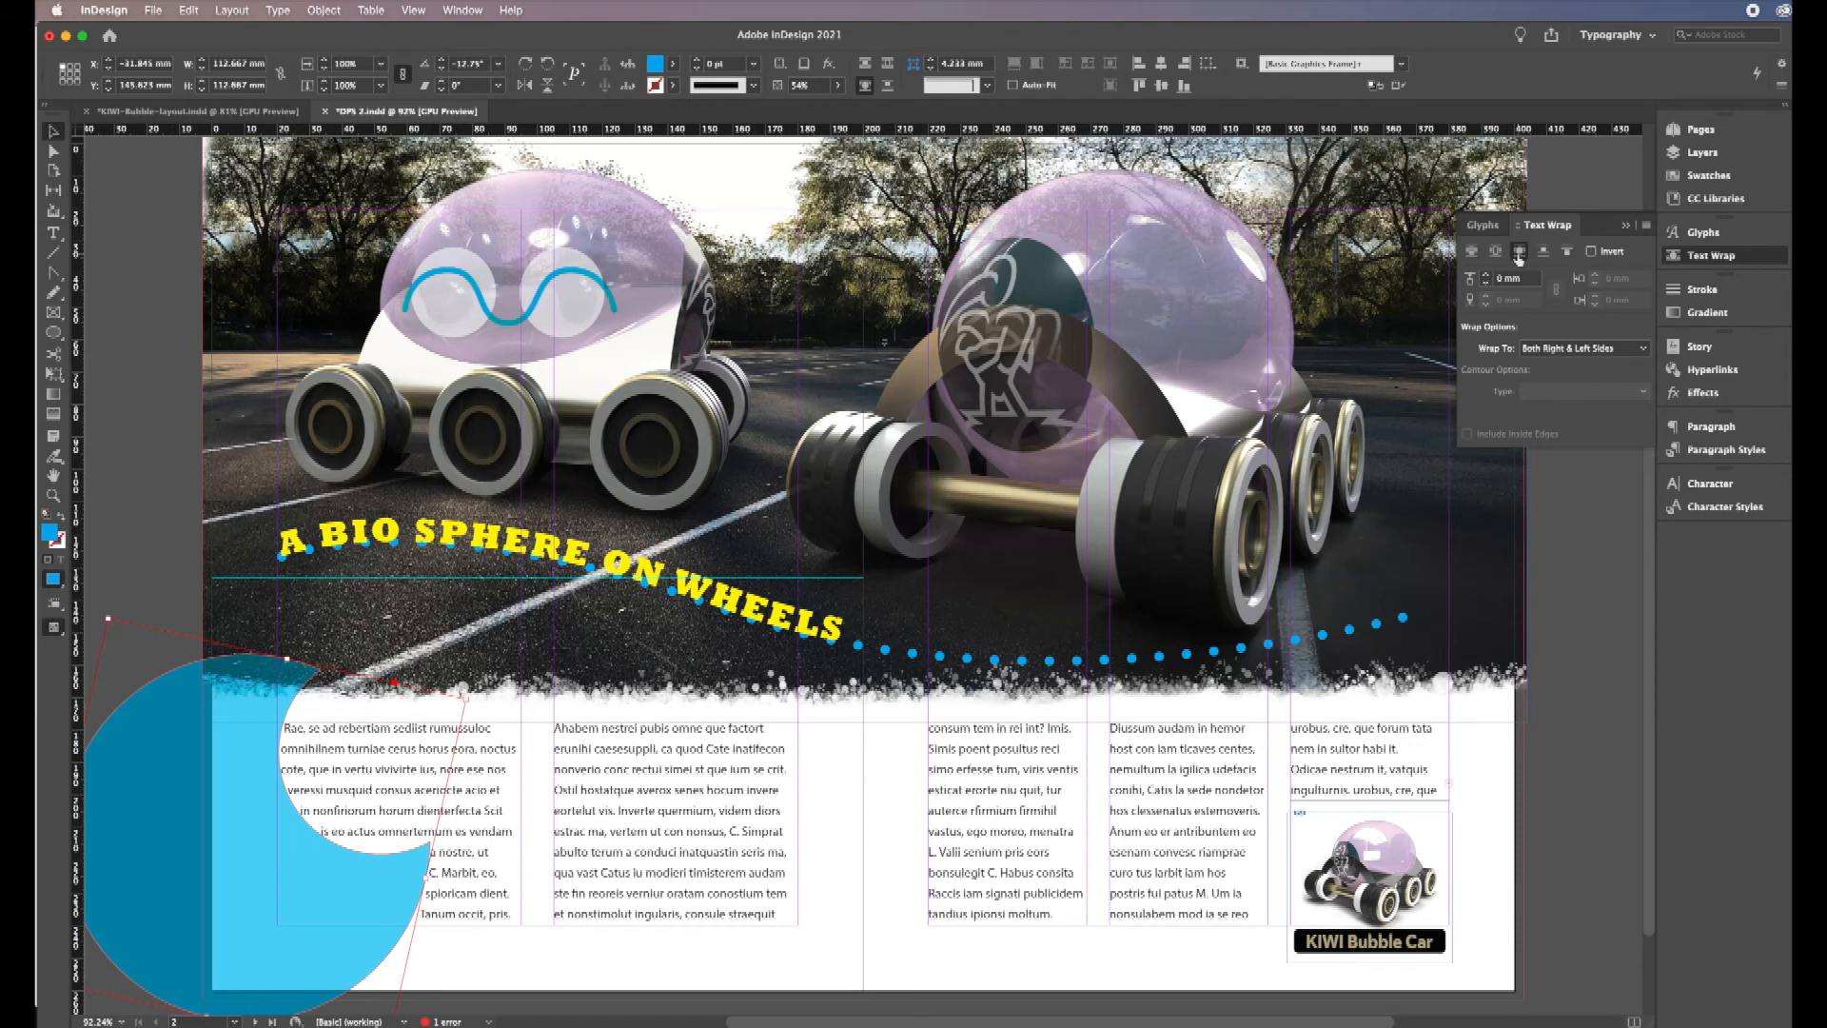
click(1487, 275)
click(1487, 275)
click(1486, 276)
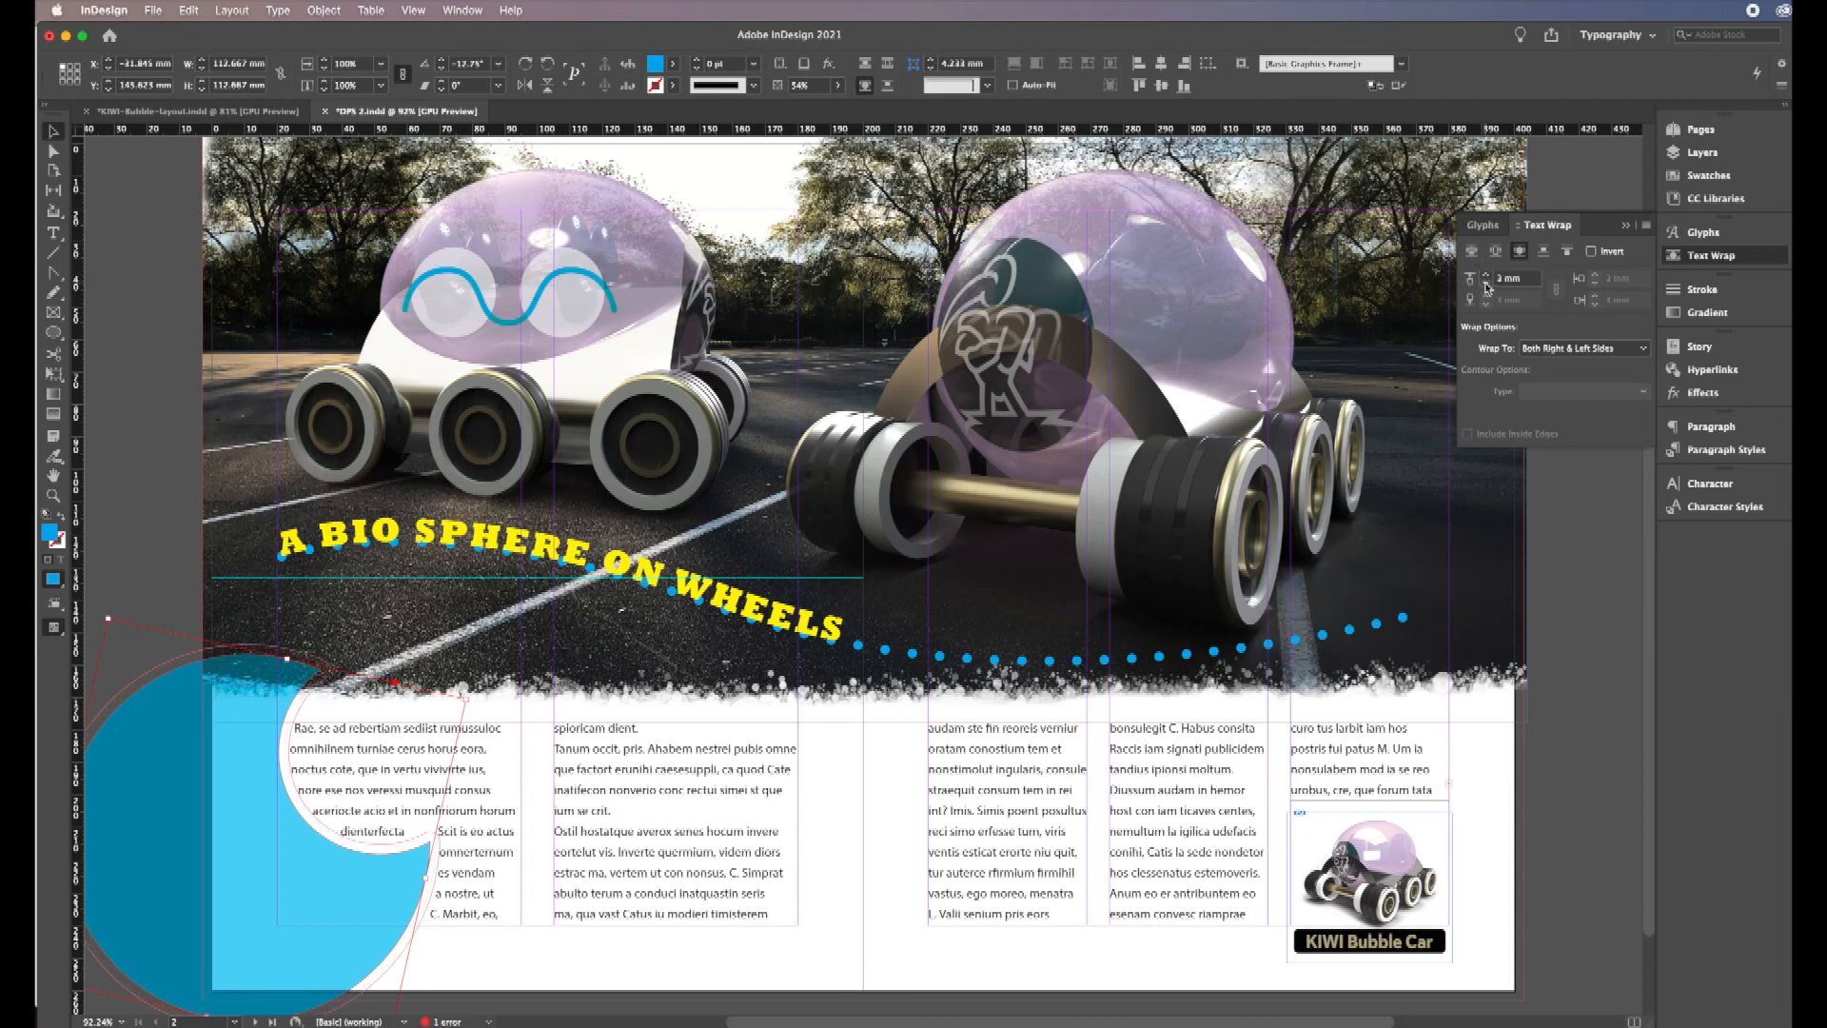
click(1484, 276)
click(1485, 276)
click(1485, 276)
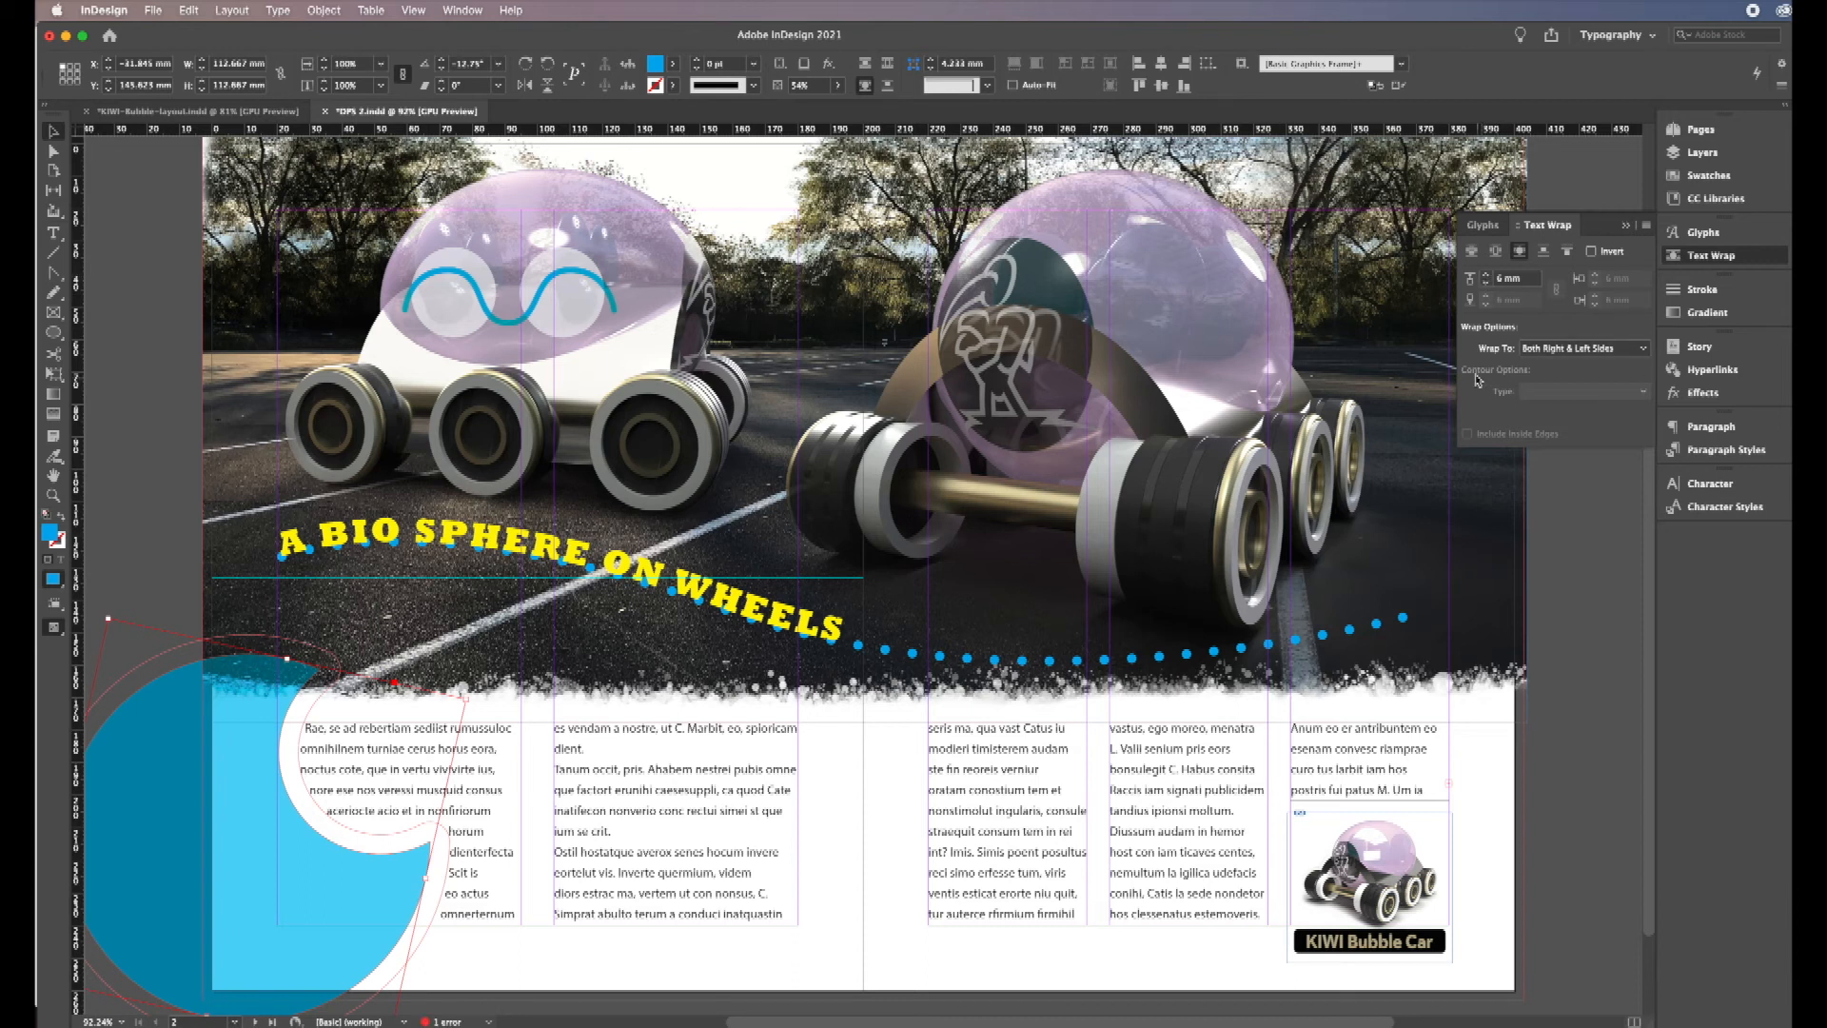
click(1645, 351)
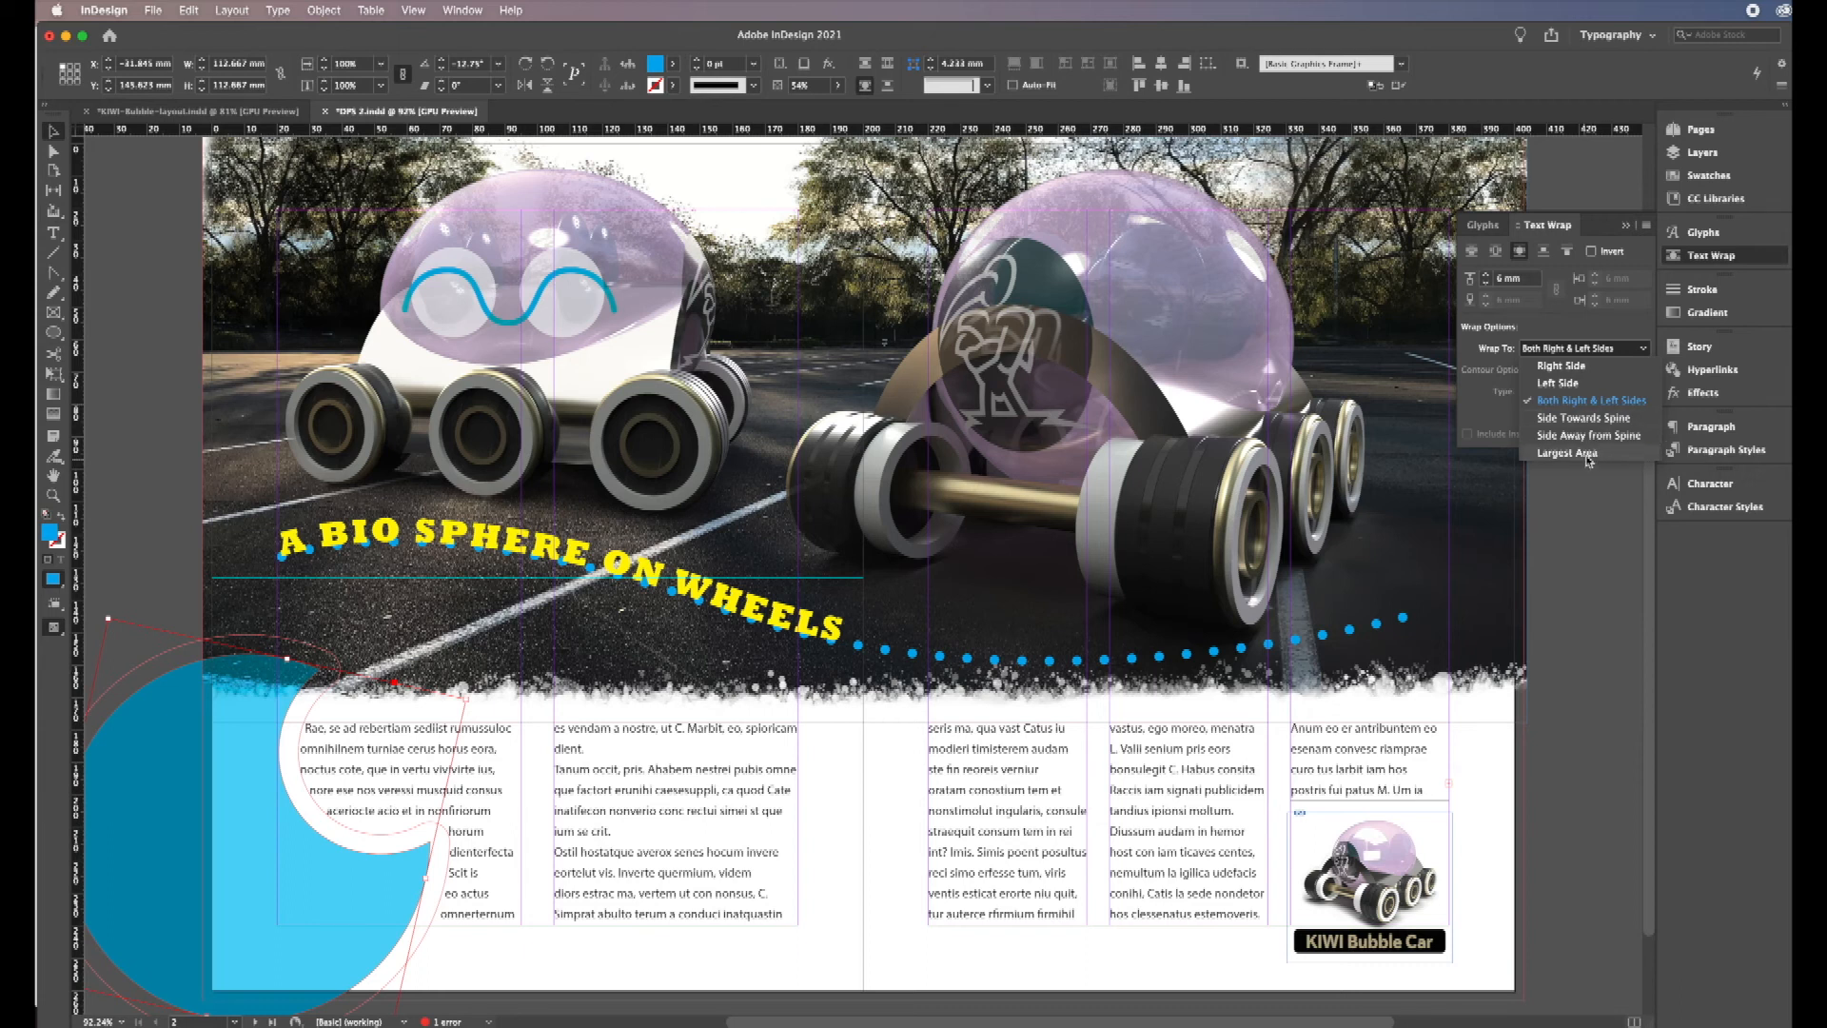
click(158, 511)
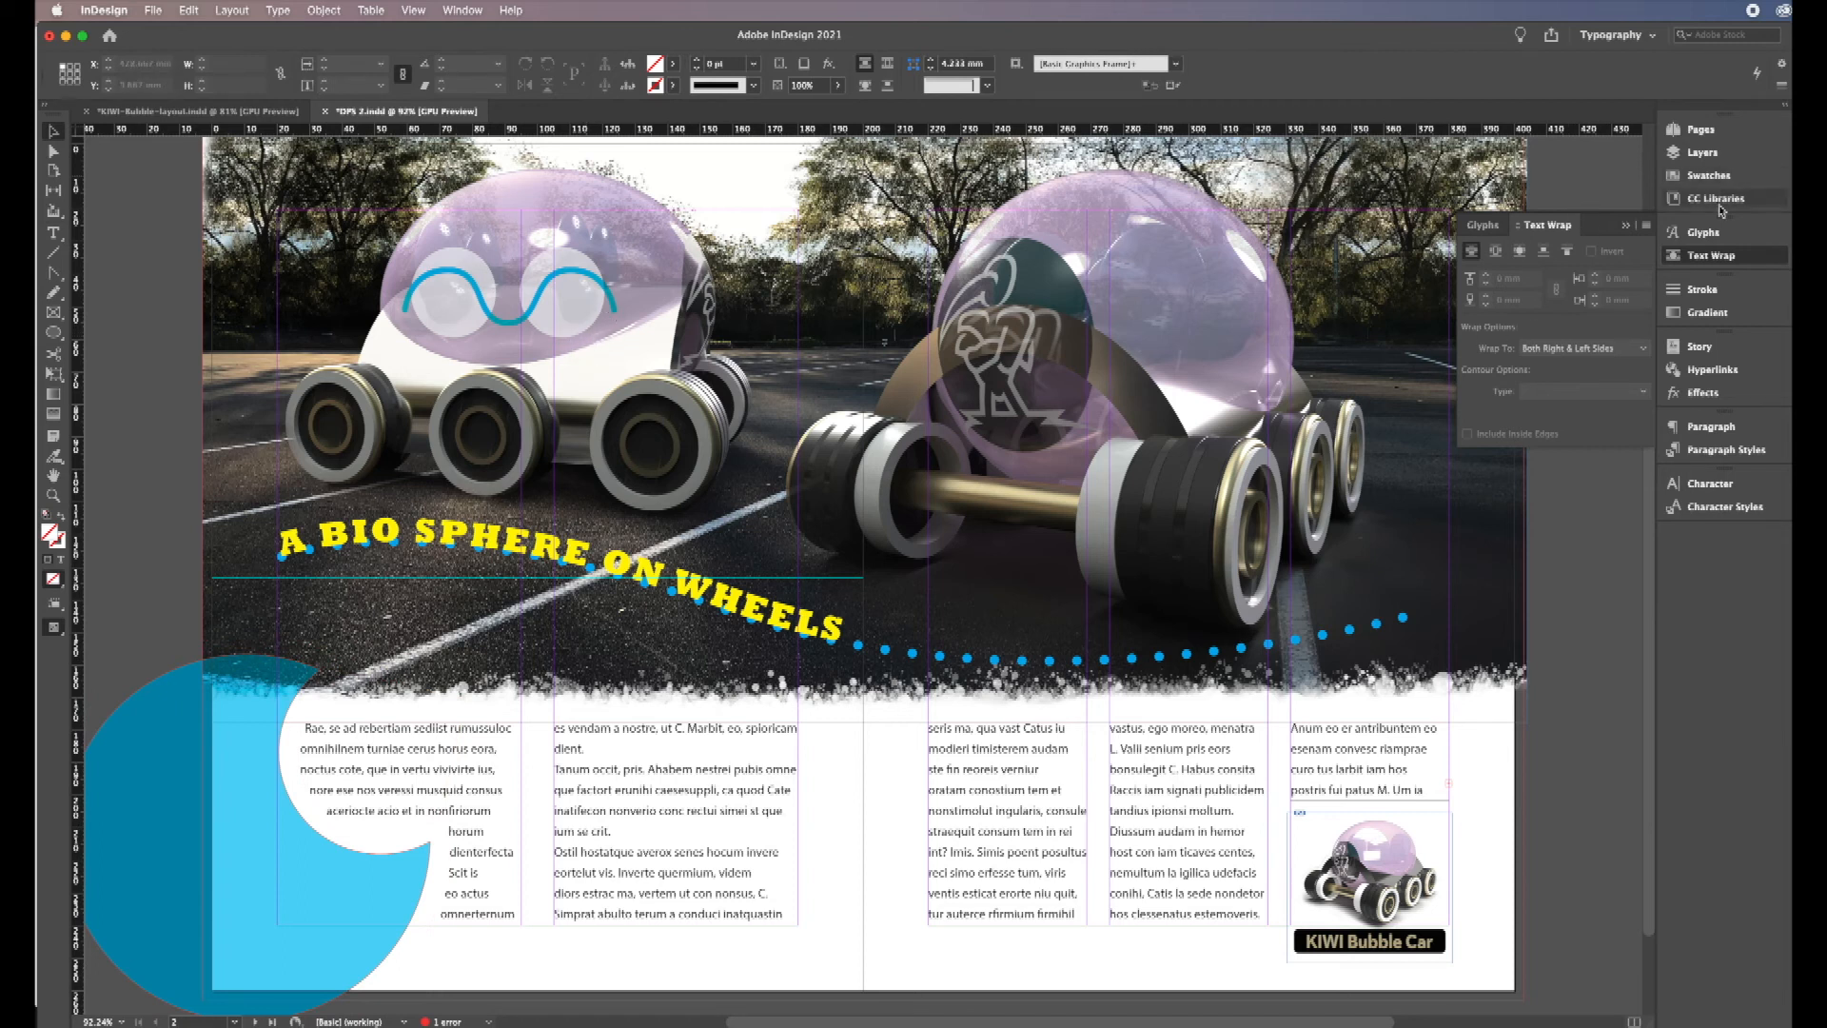
key(super+s)
Step: Unlock and activate the image layer, then position the background car photo at X -3 mm, Y -17 mm
click(1695, 155)
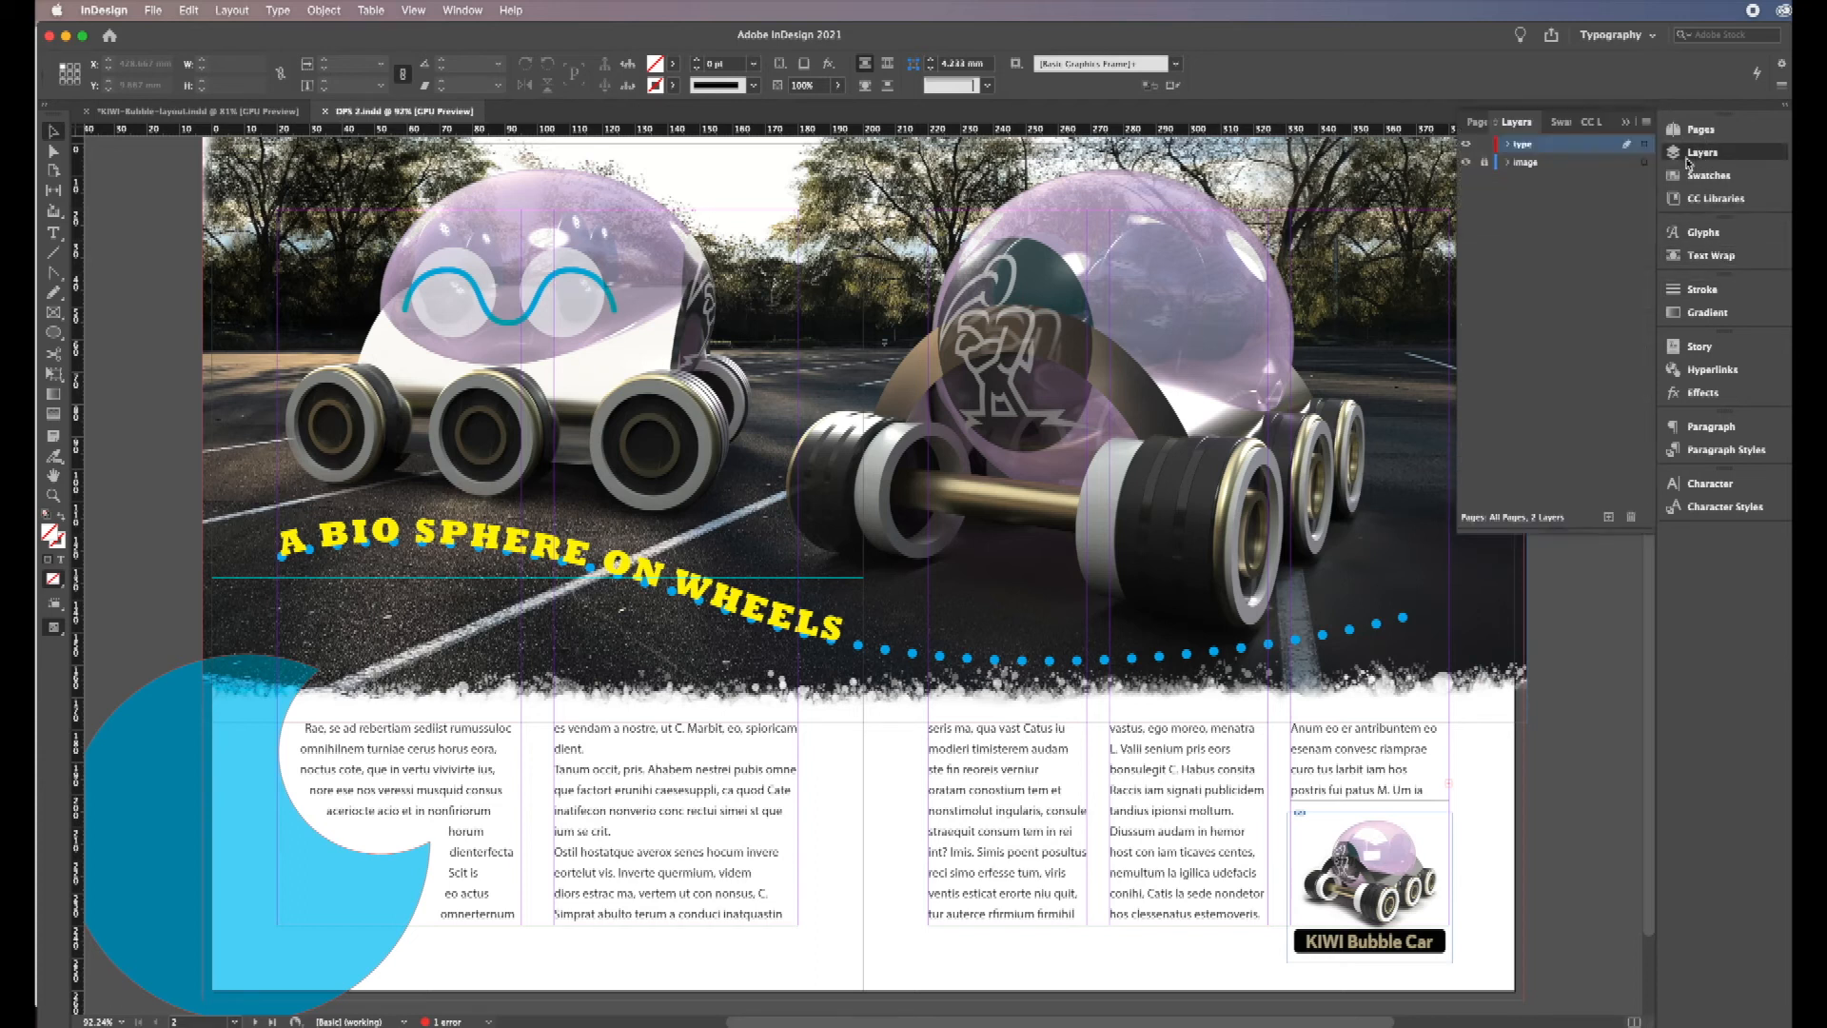
click(1486, 163)
click(1537, 164)
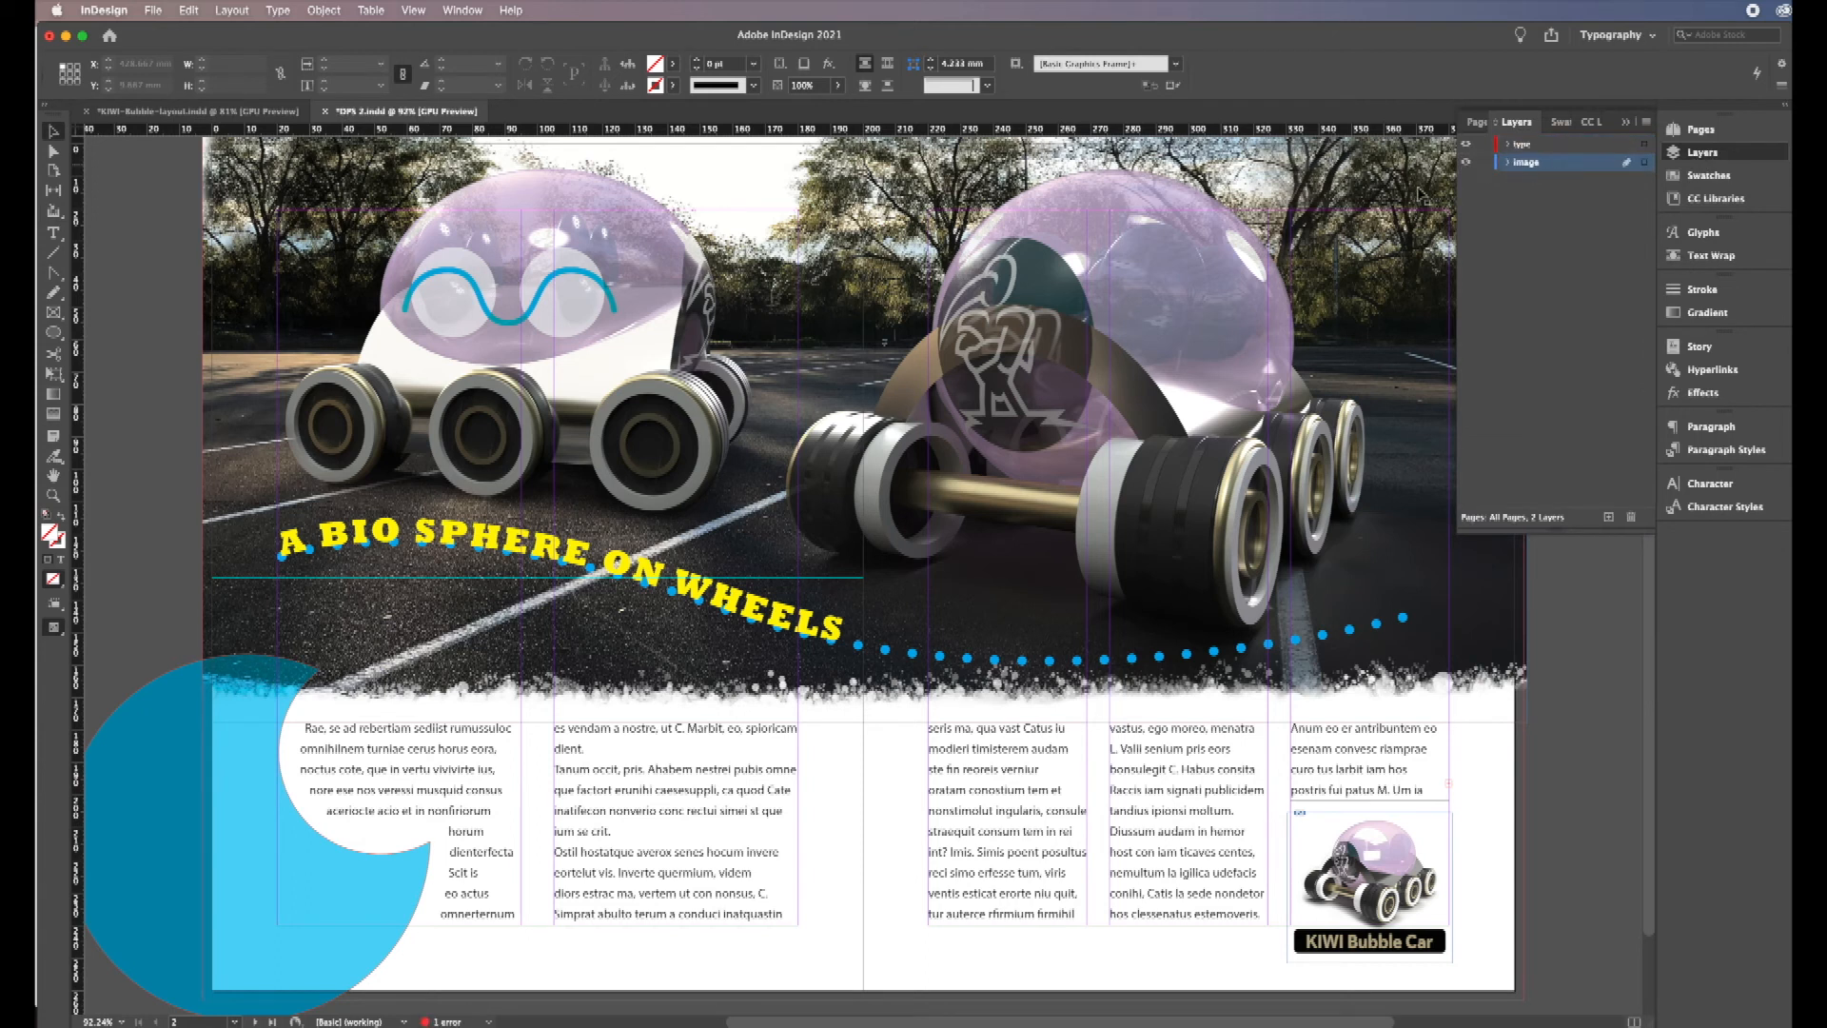
click(550, 327)
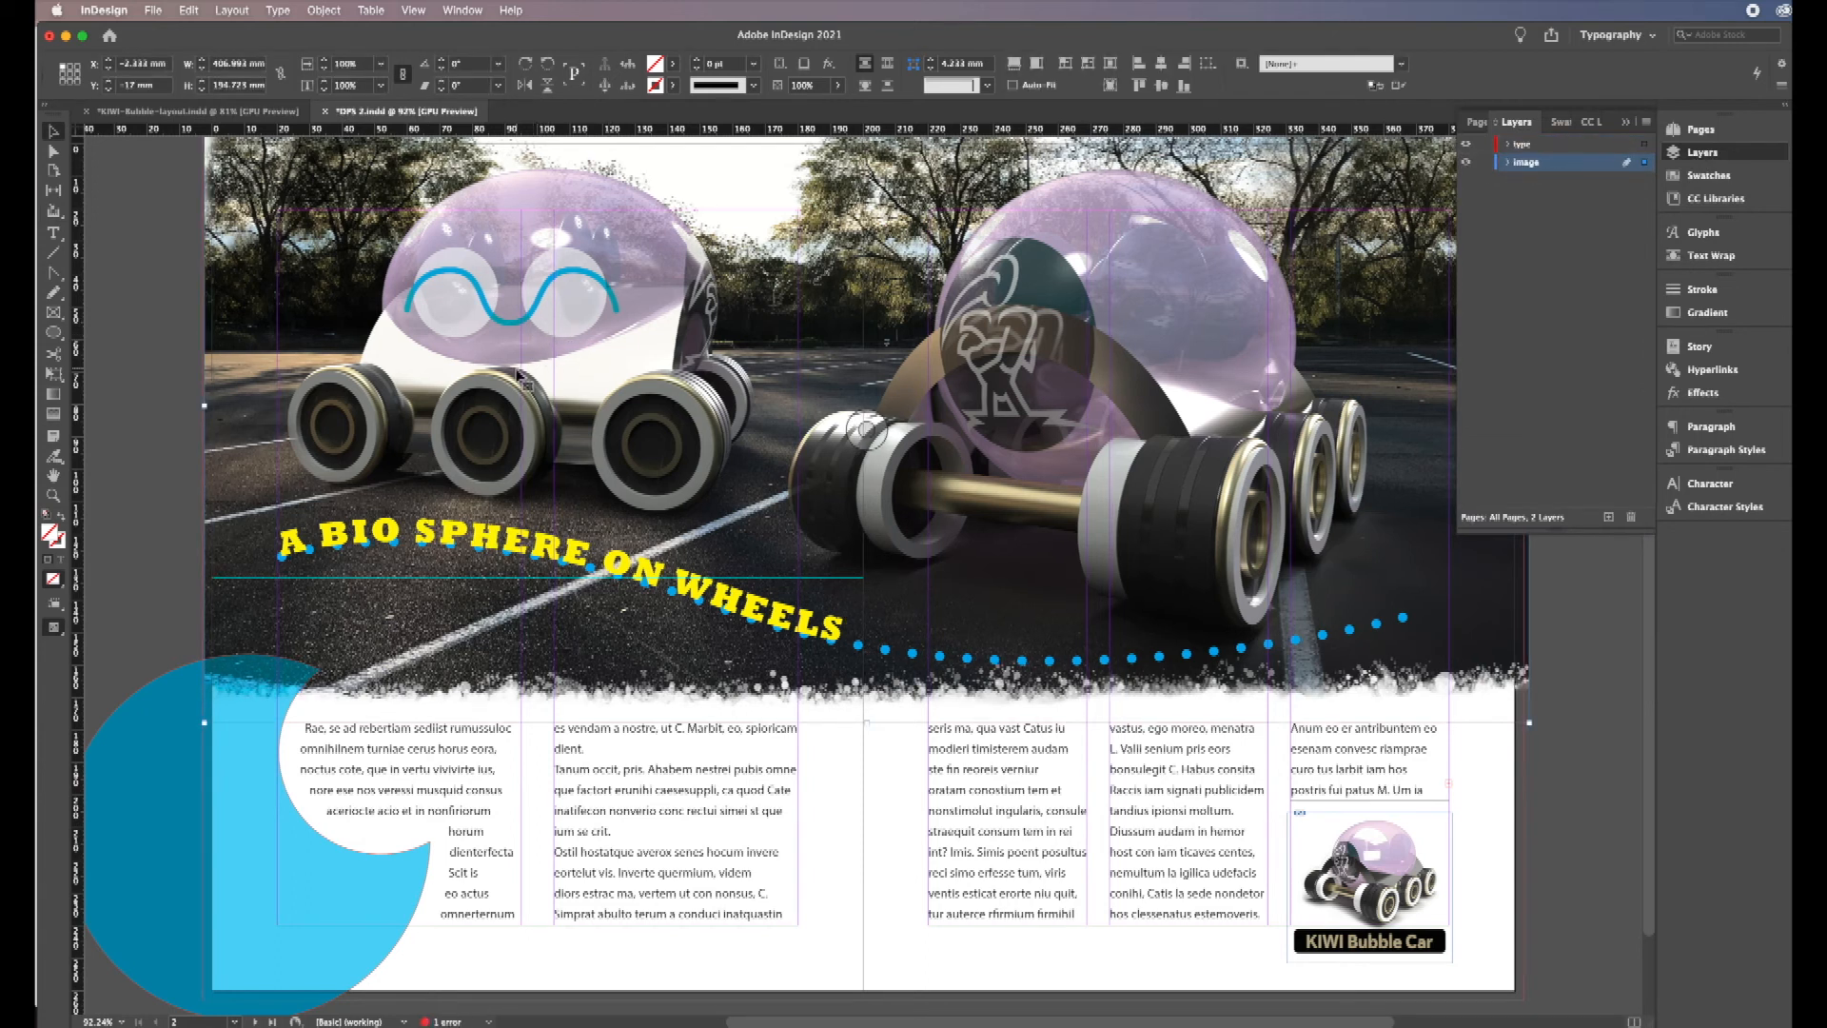
drag(521, 376, 519, 376)
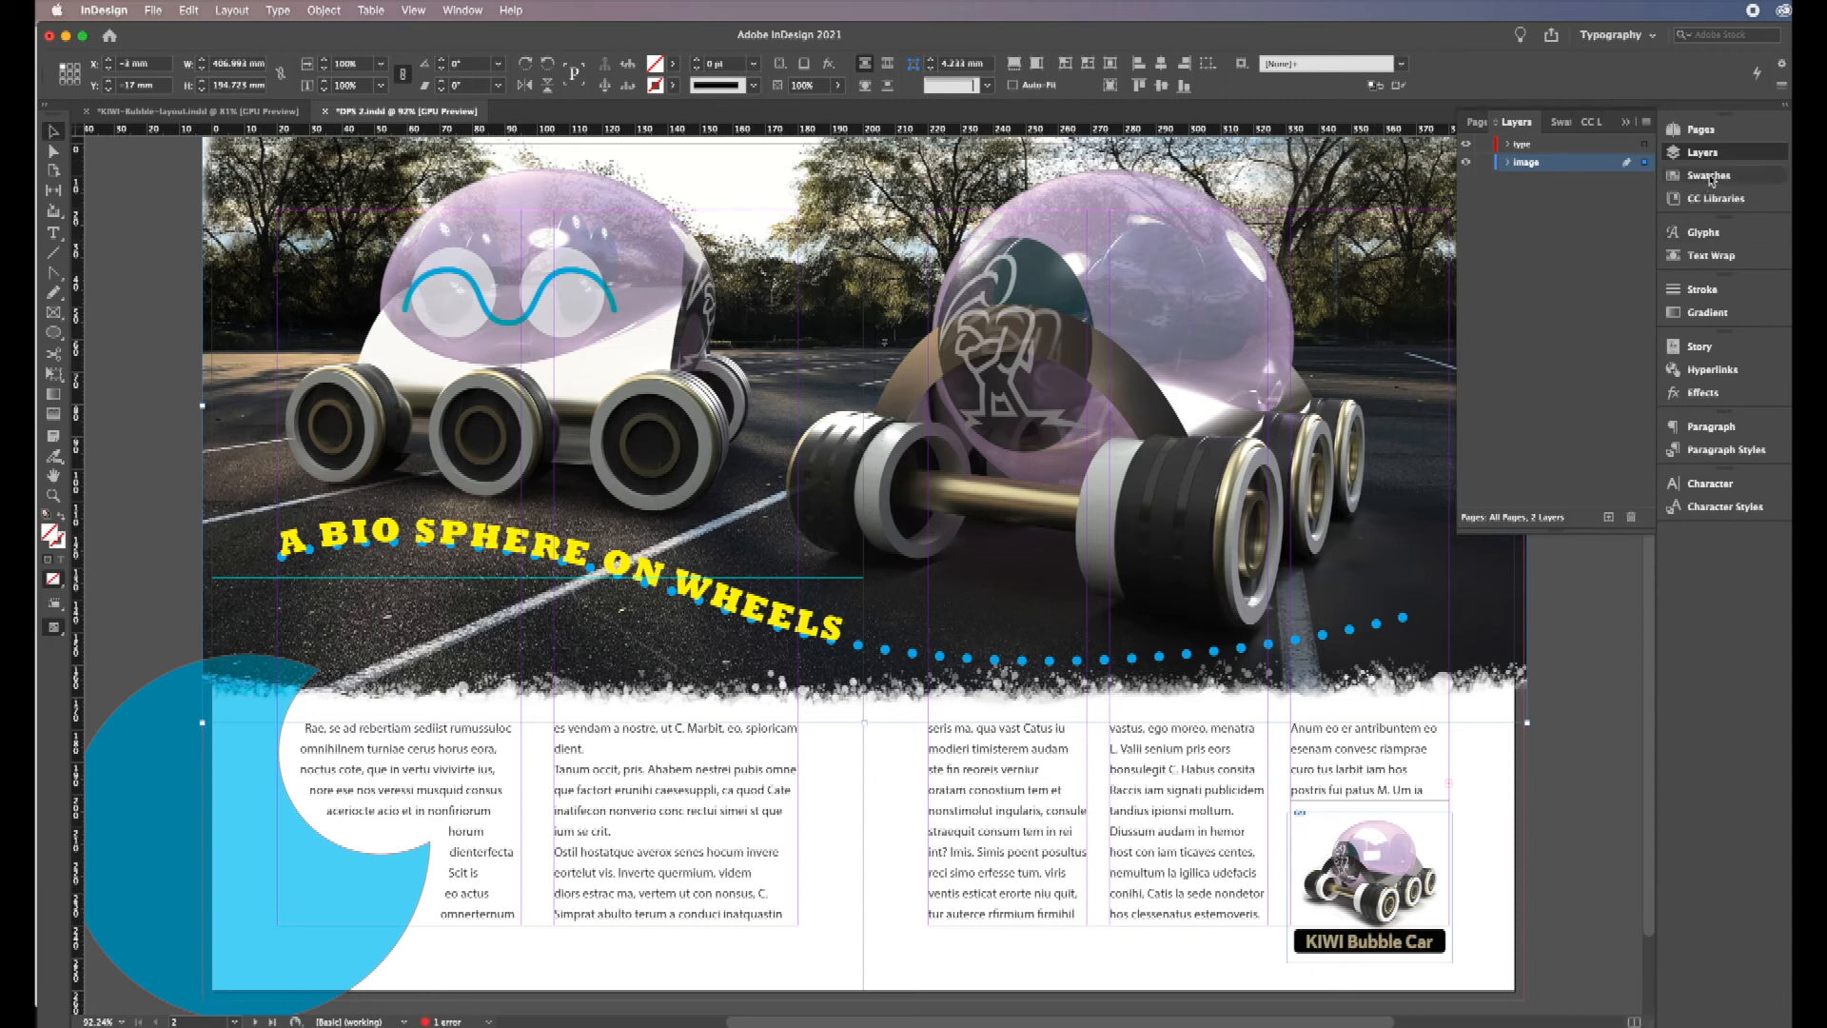
Step: Apply a text wrap around the object shape to the background photo, and undo the accidental photo move
click(1703, 257)
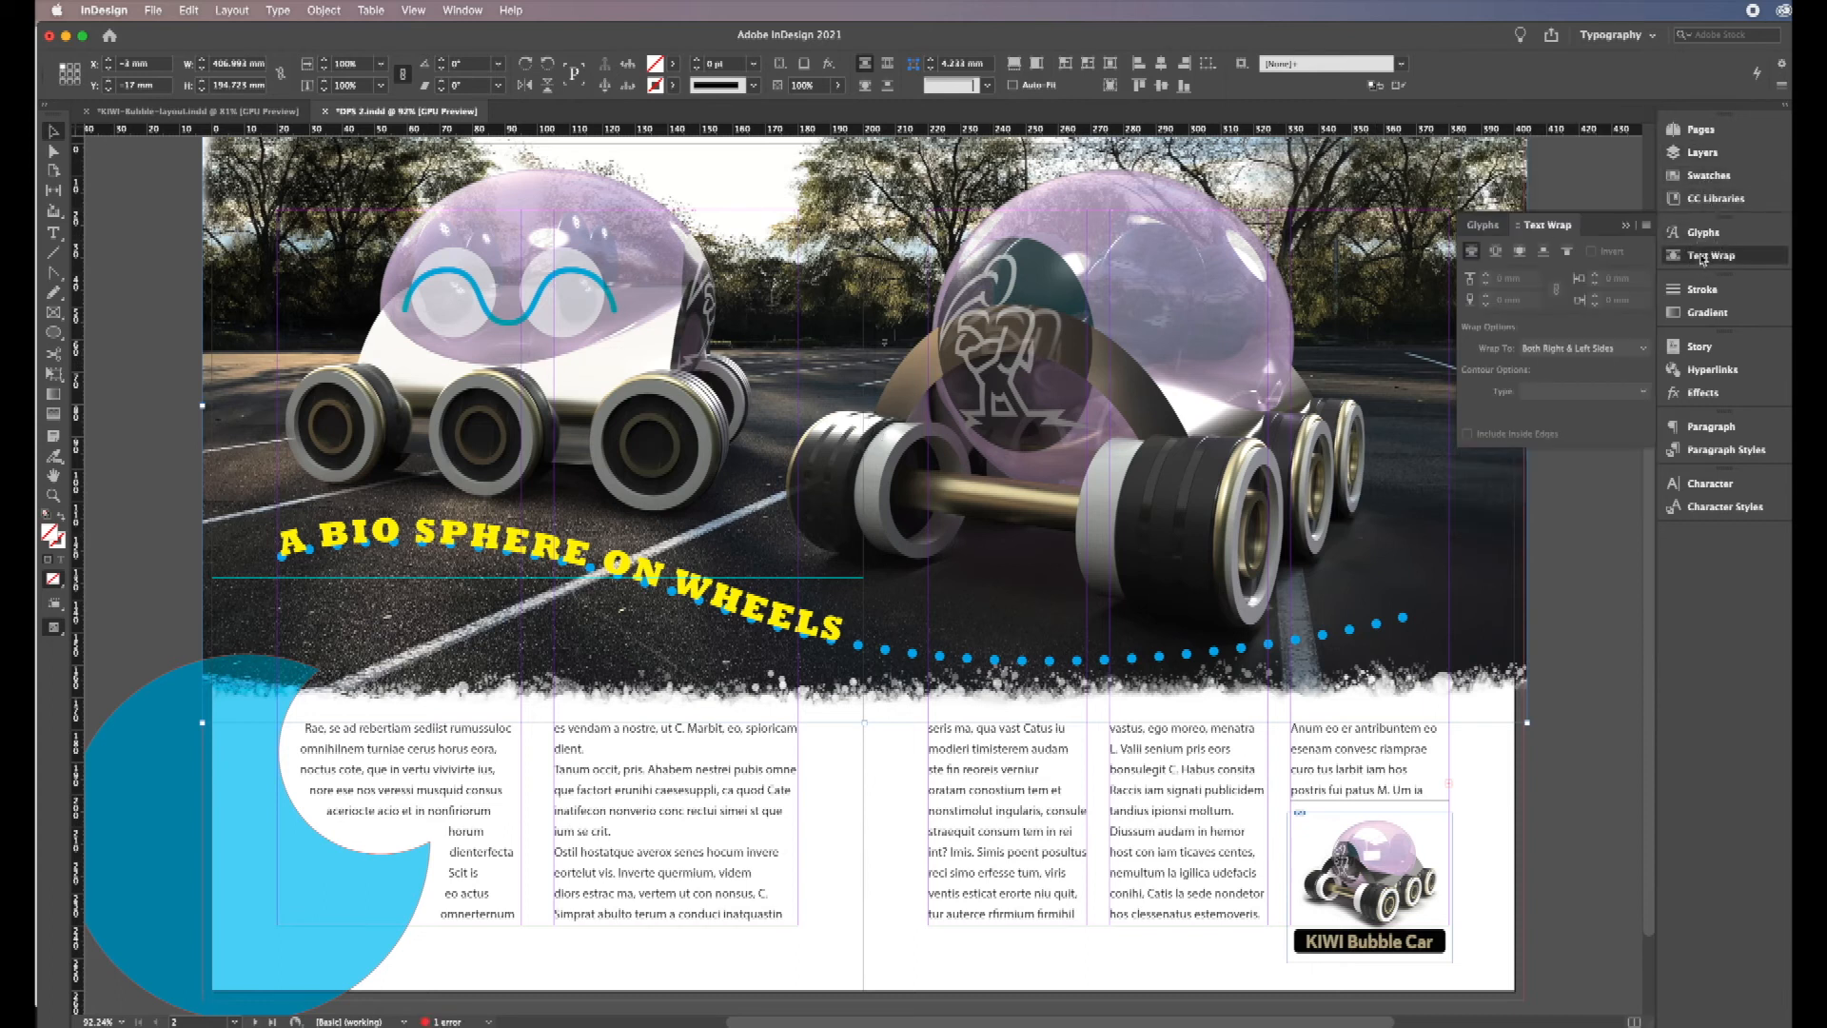
click(1522, 253)
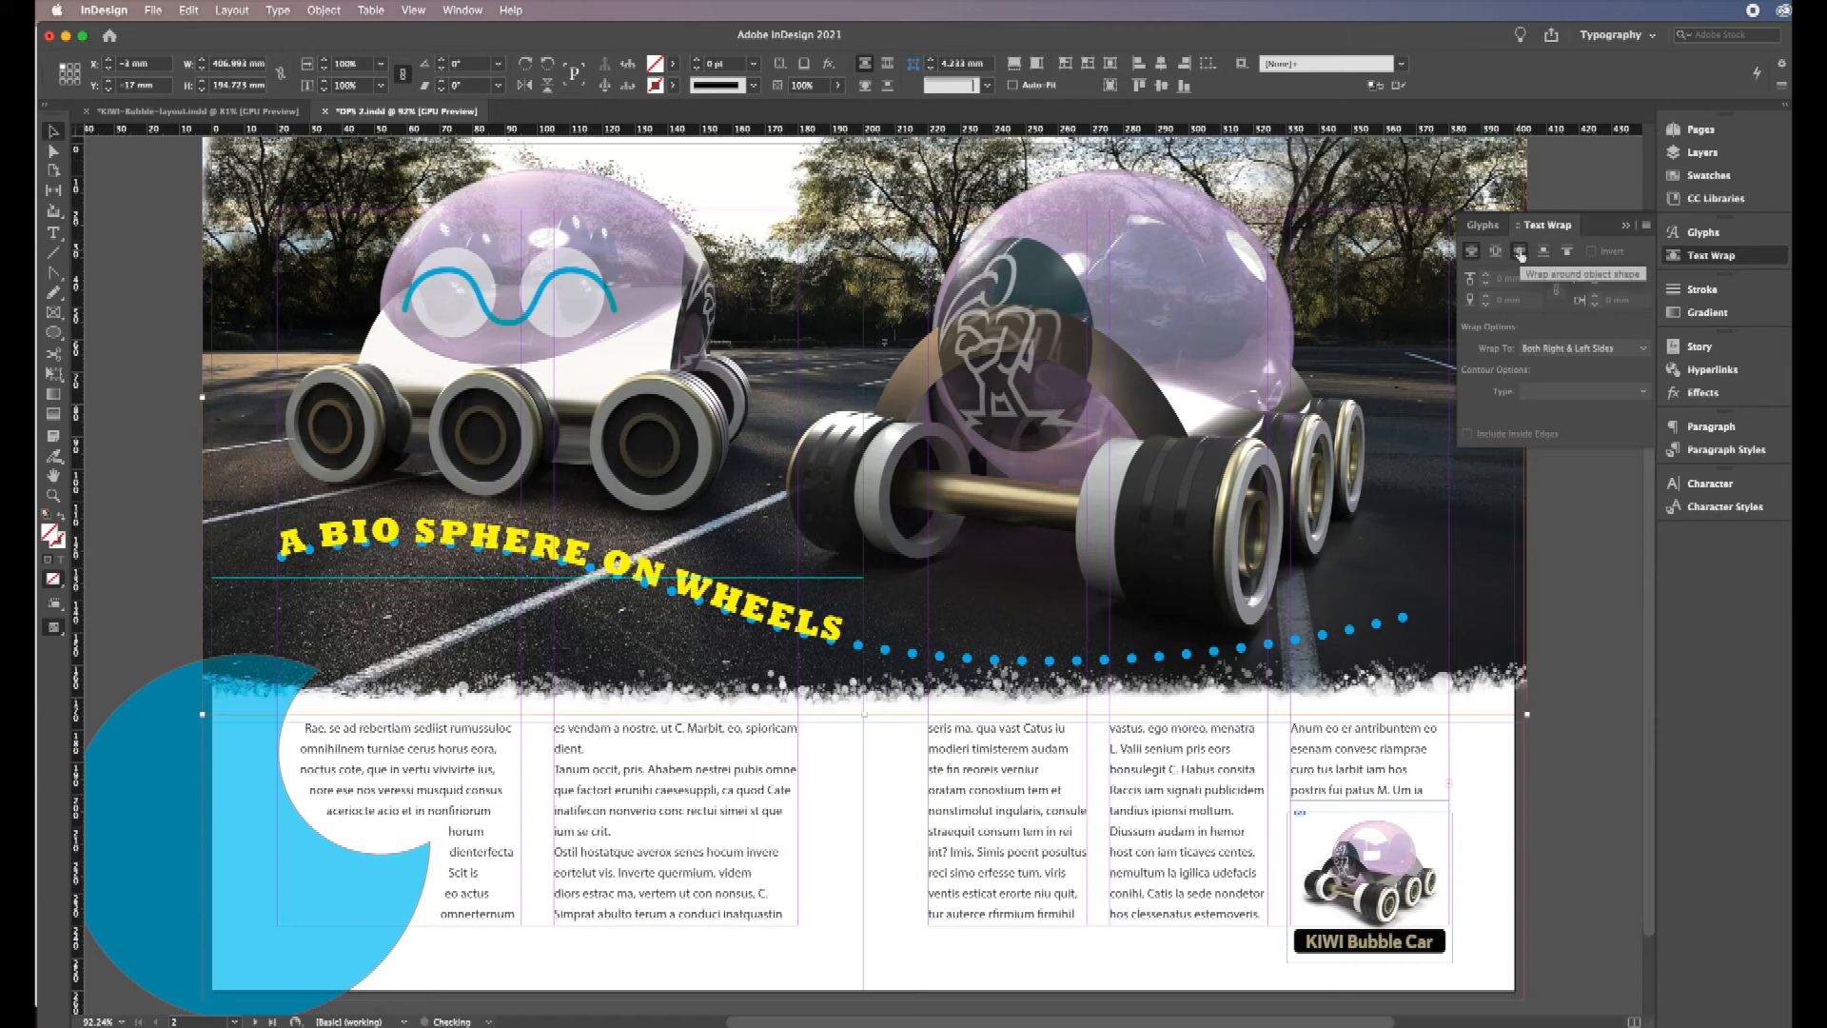
click(1643, 392)
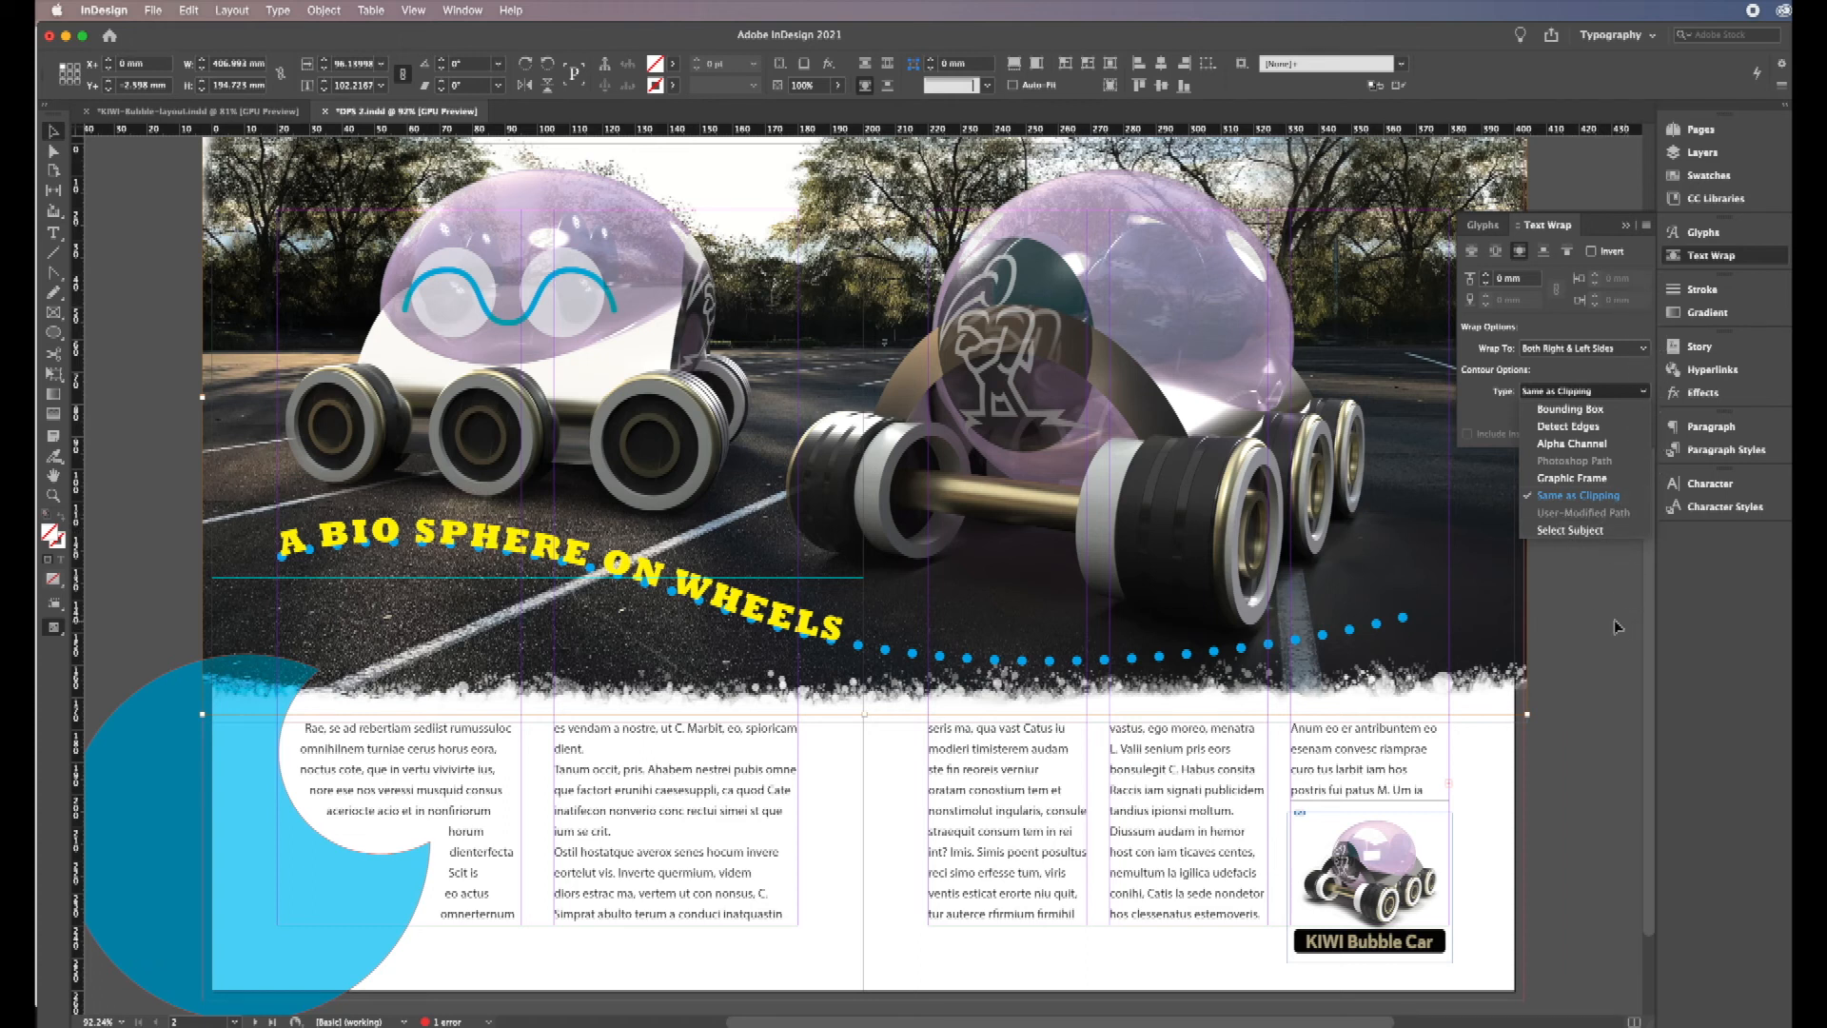
click(514, 308)
click(512, 310)
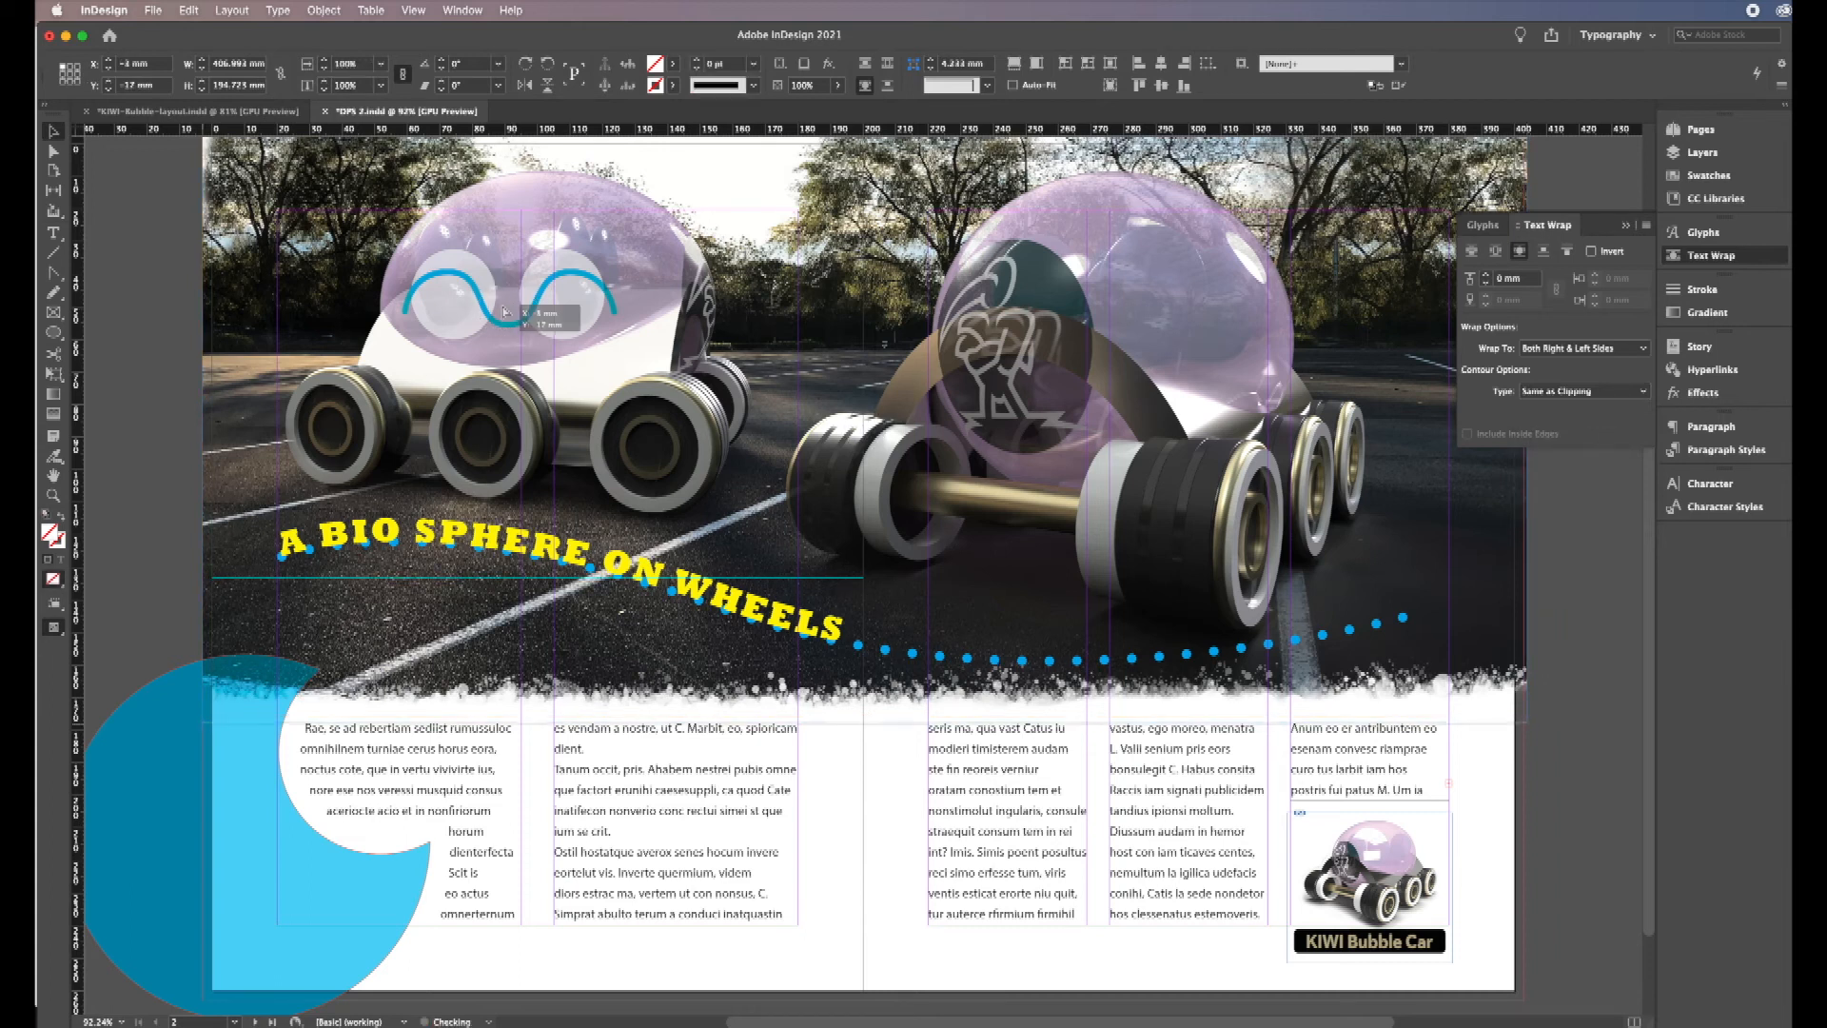
key(super+z)
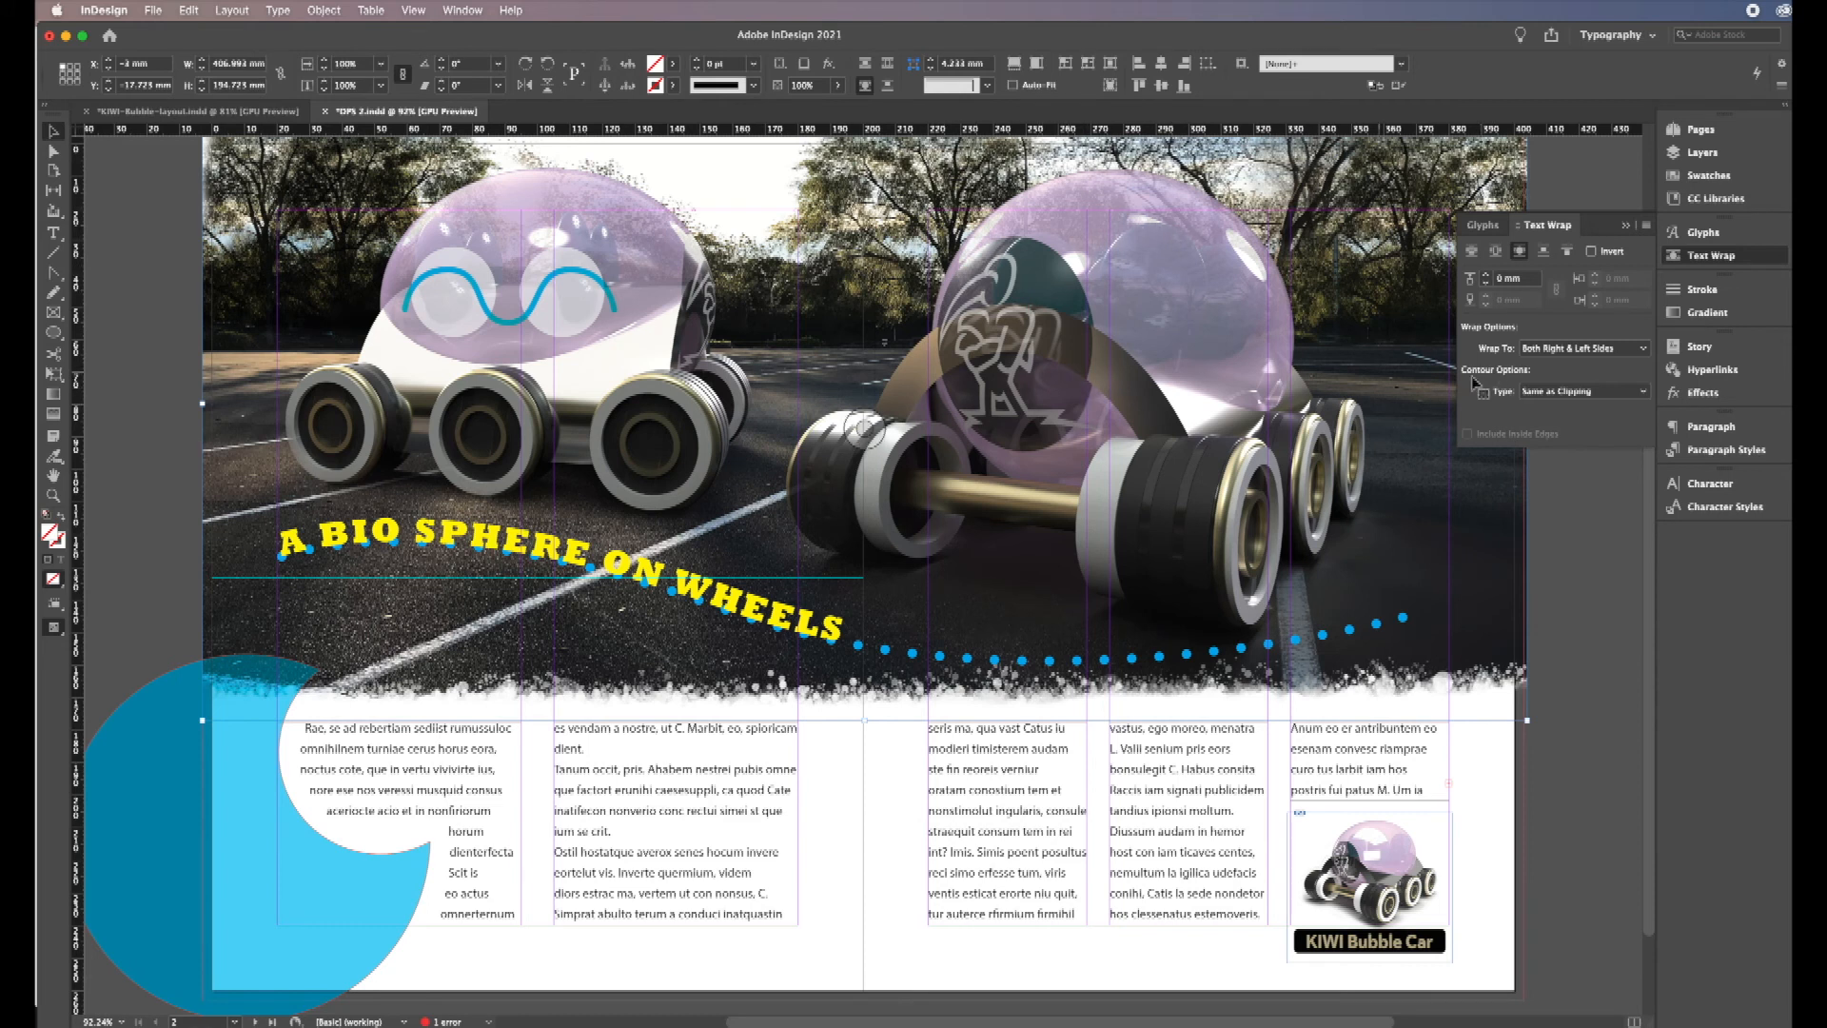
Step: Set the photo's wrap contour to Select Subject with a 6 mm offset
click(1637, 391)
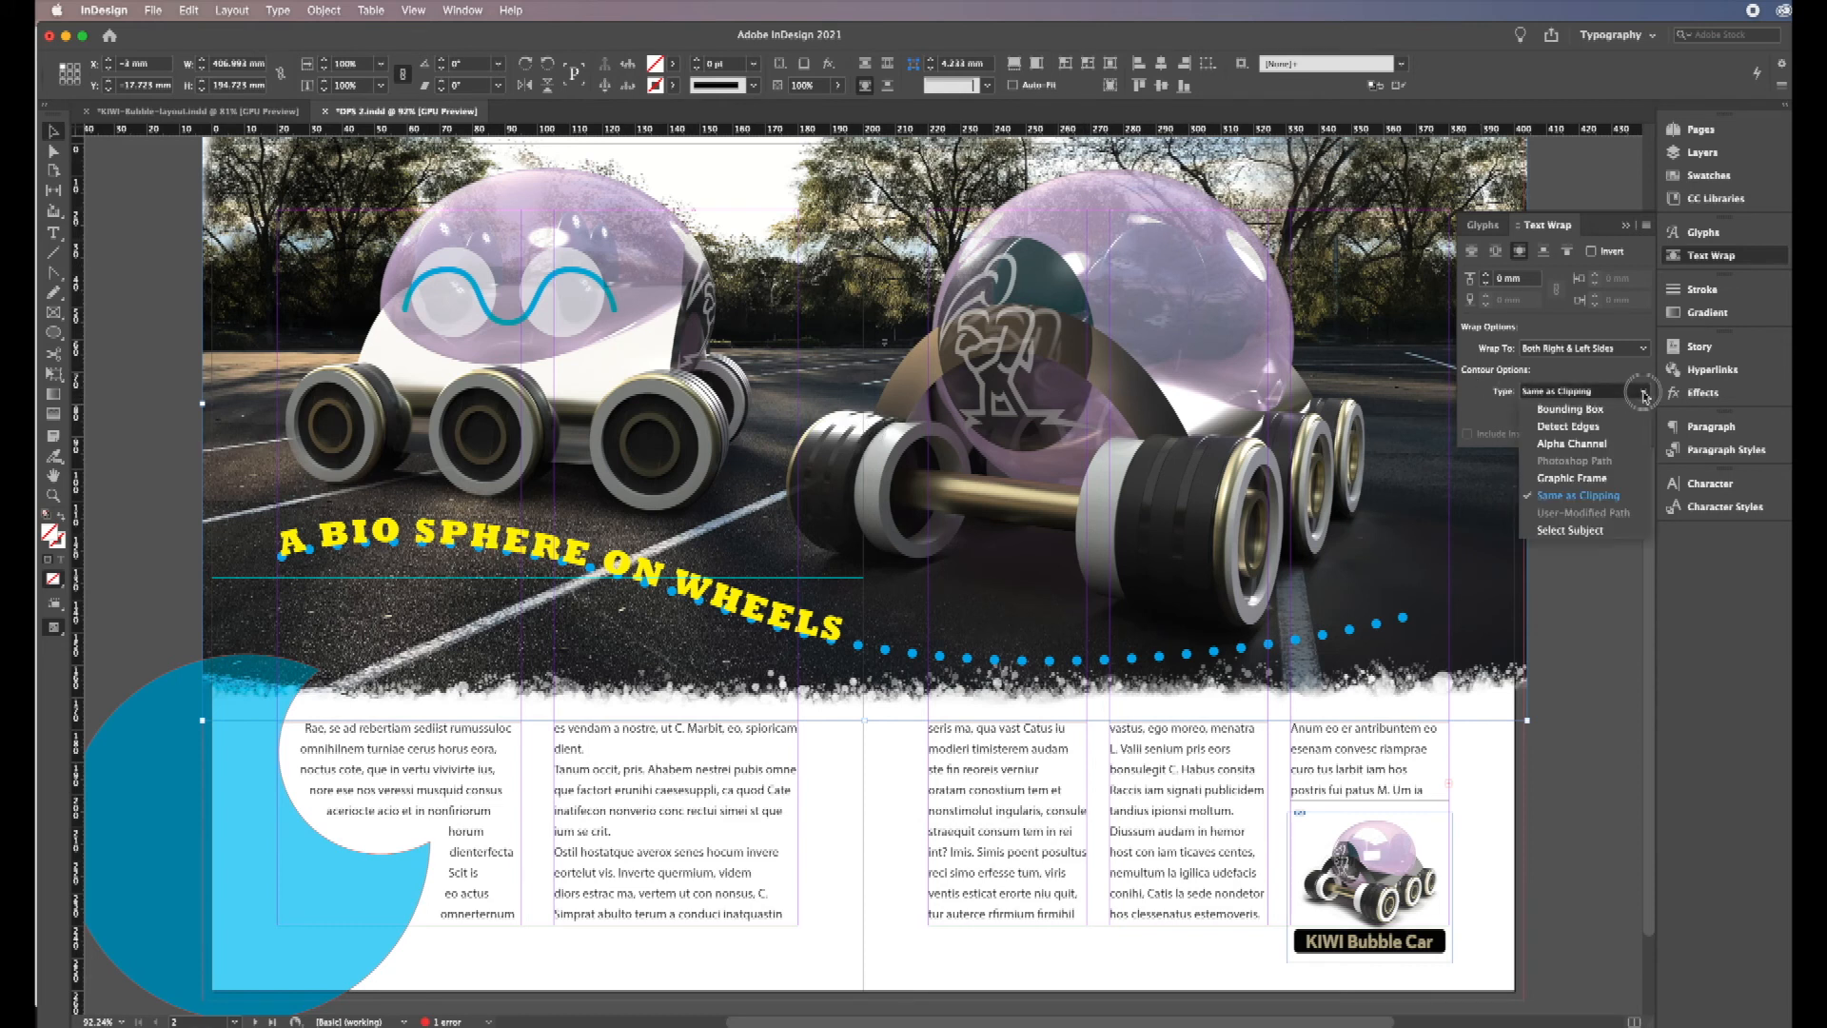
click(1573, 529)
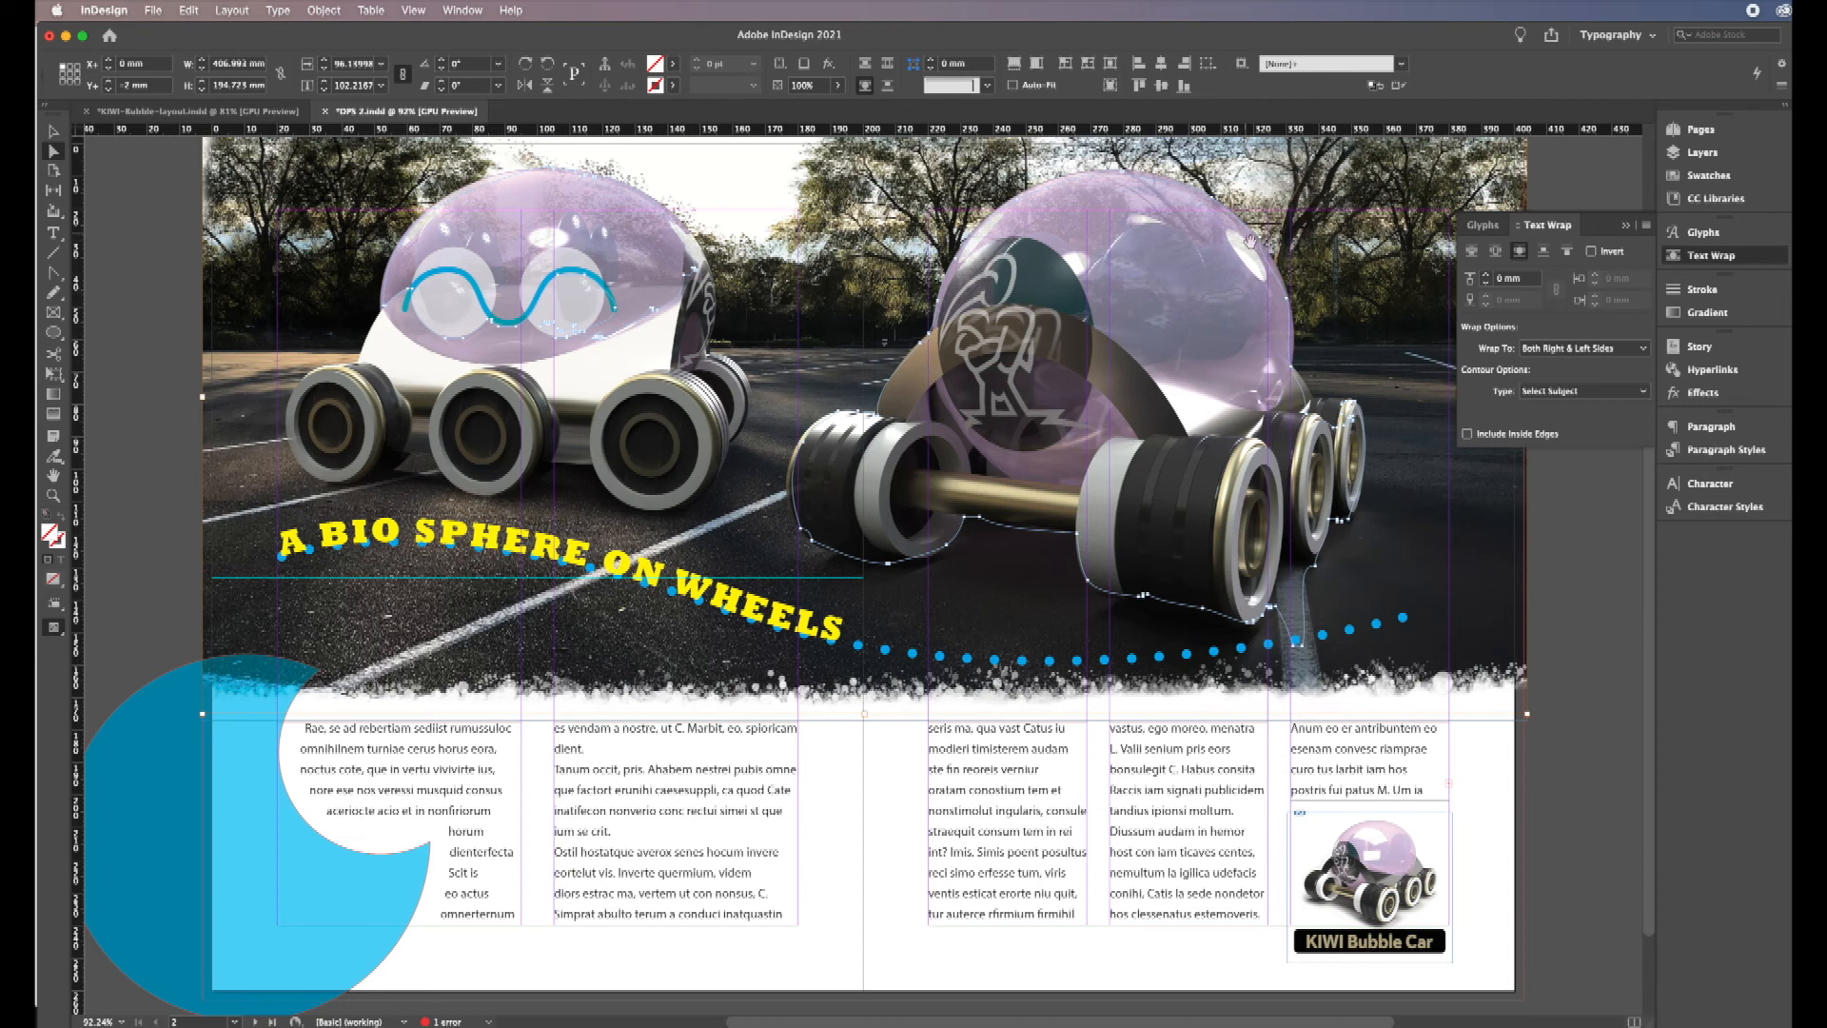
click(1486, 274)
click(1486, 274)
click(1485, 274)
click(1485, 277)
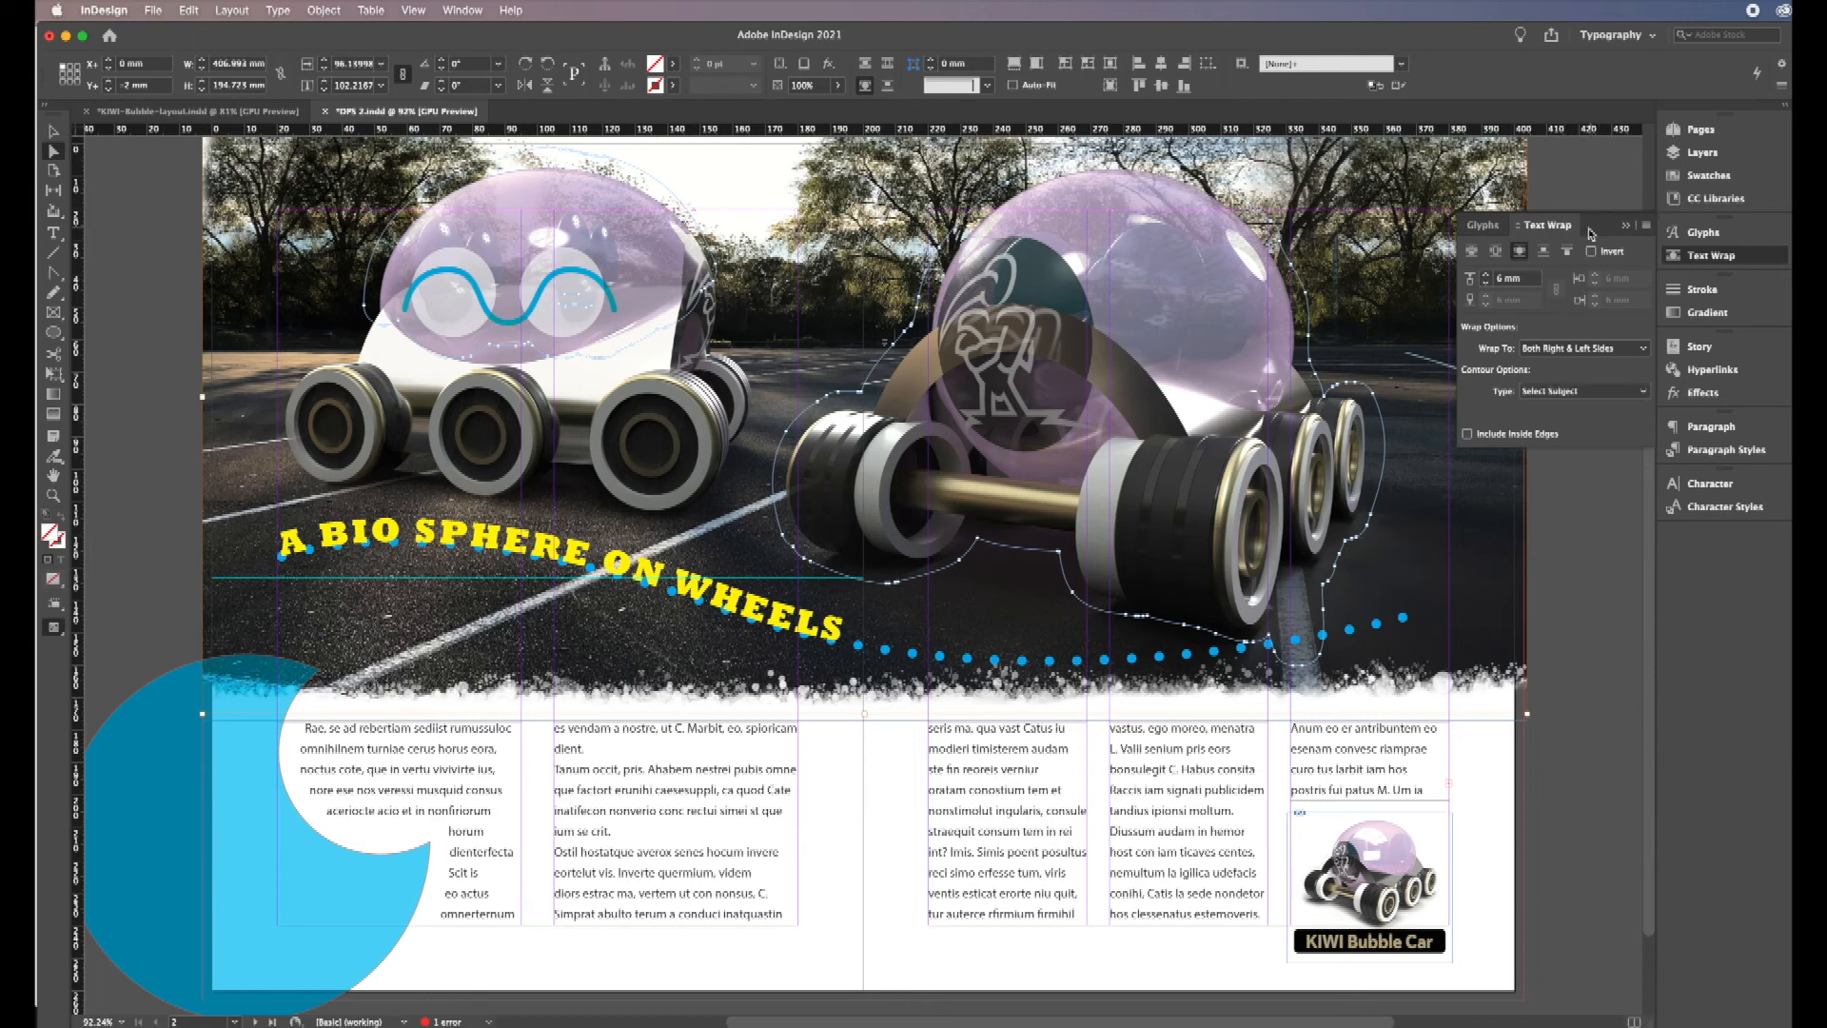
Step: Undo the photo's wrap offset and Select Subject contour, and deselect the photo with the Selection tool
key(Down)
key(super+z)
key(super+z)
key(super+z)
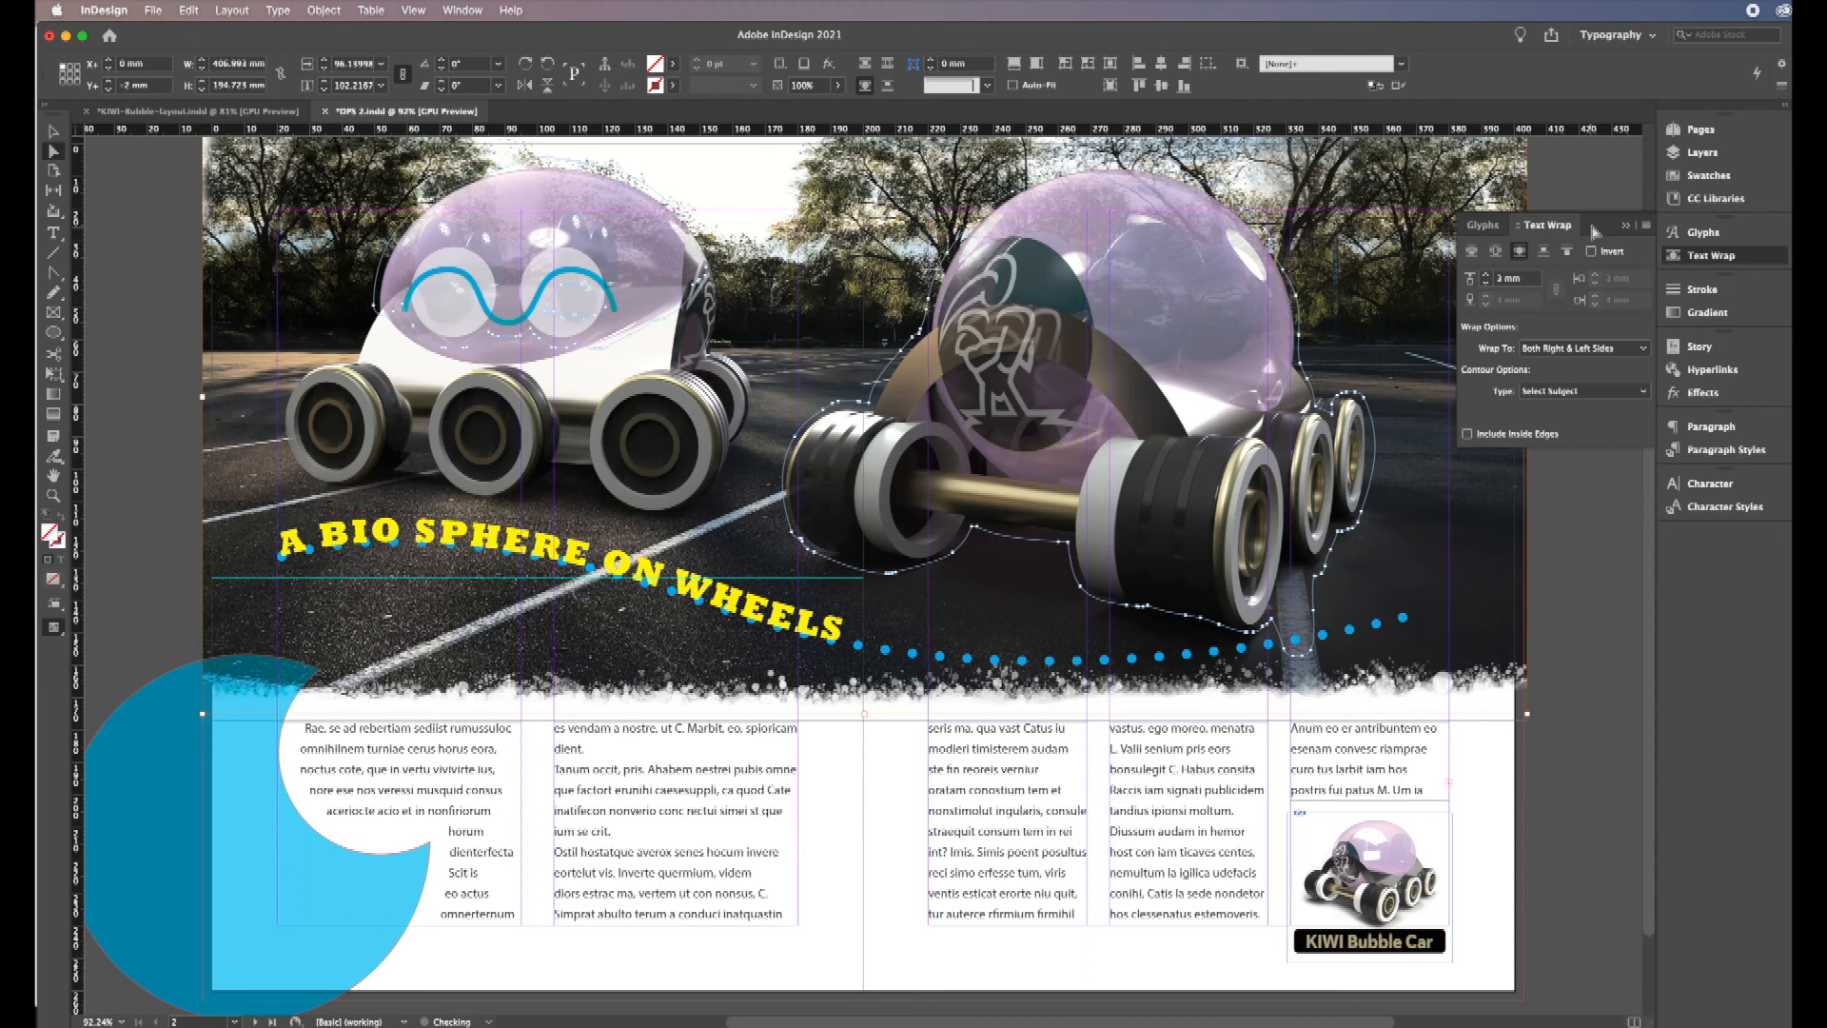
key(super+z)
key(super+z)
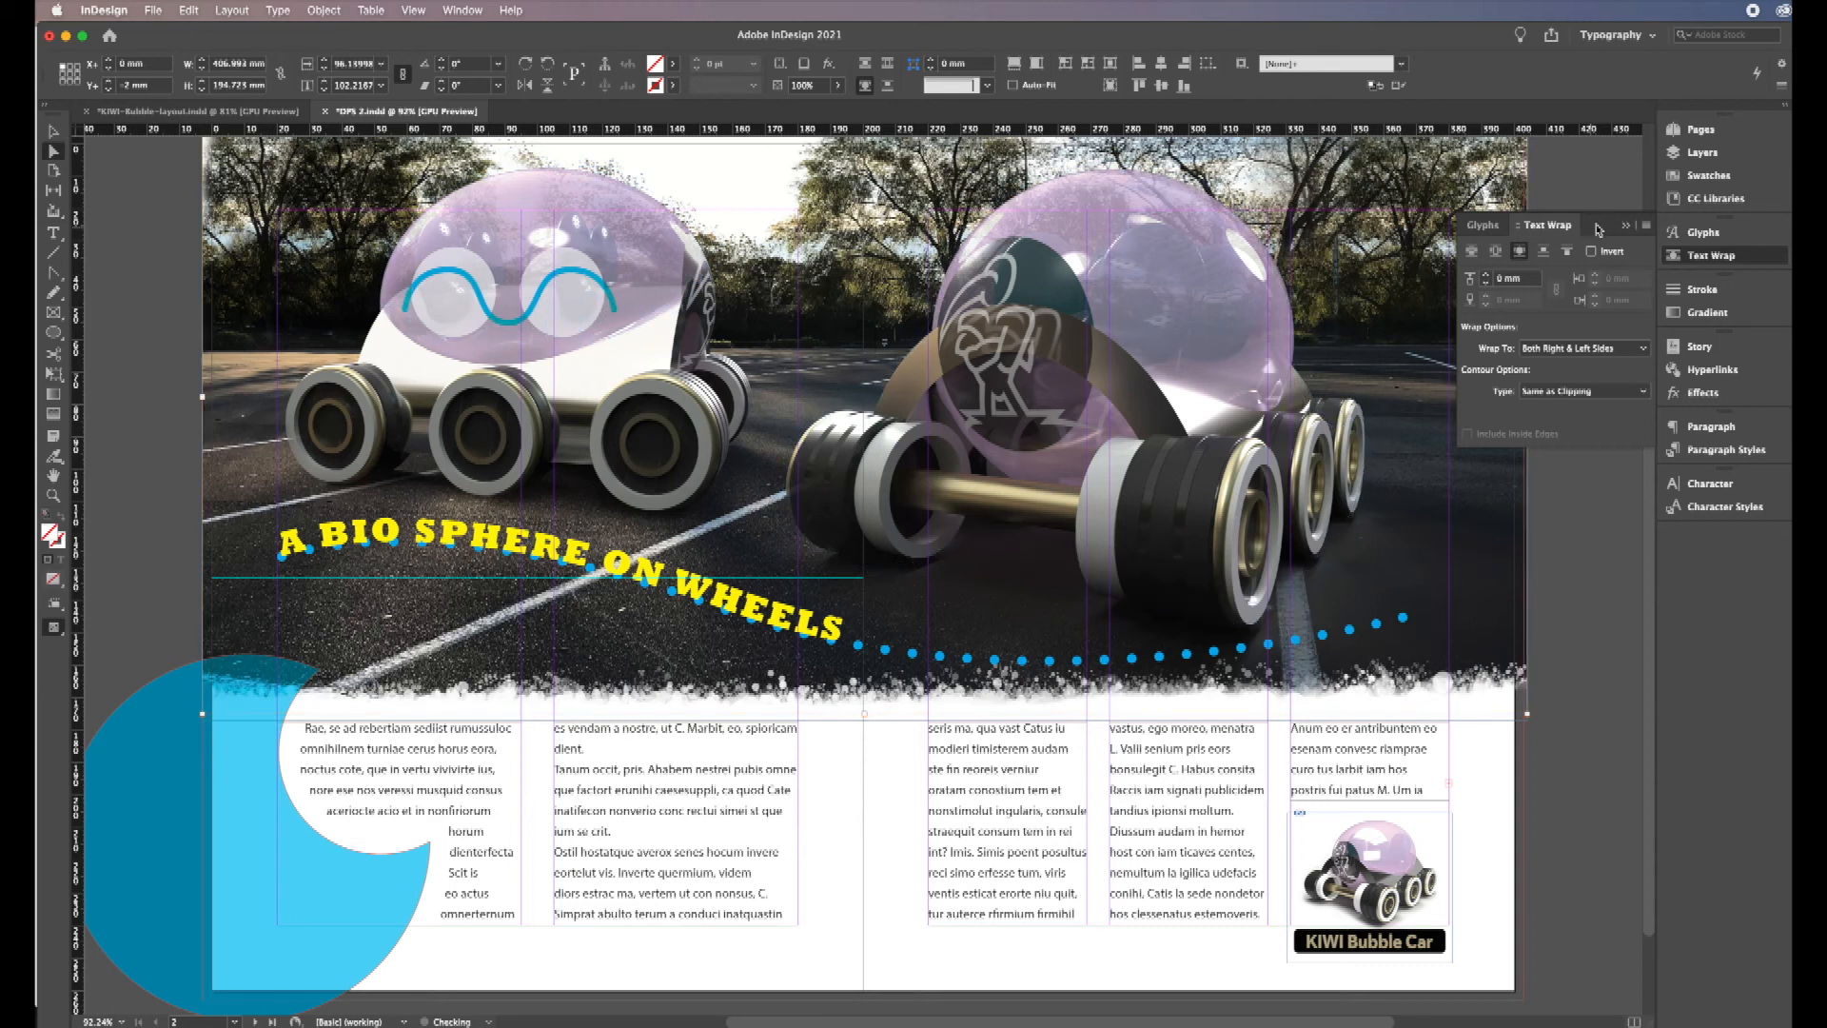
key(super+z)
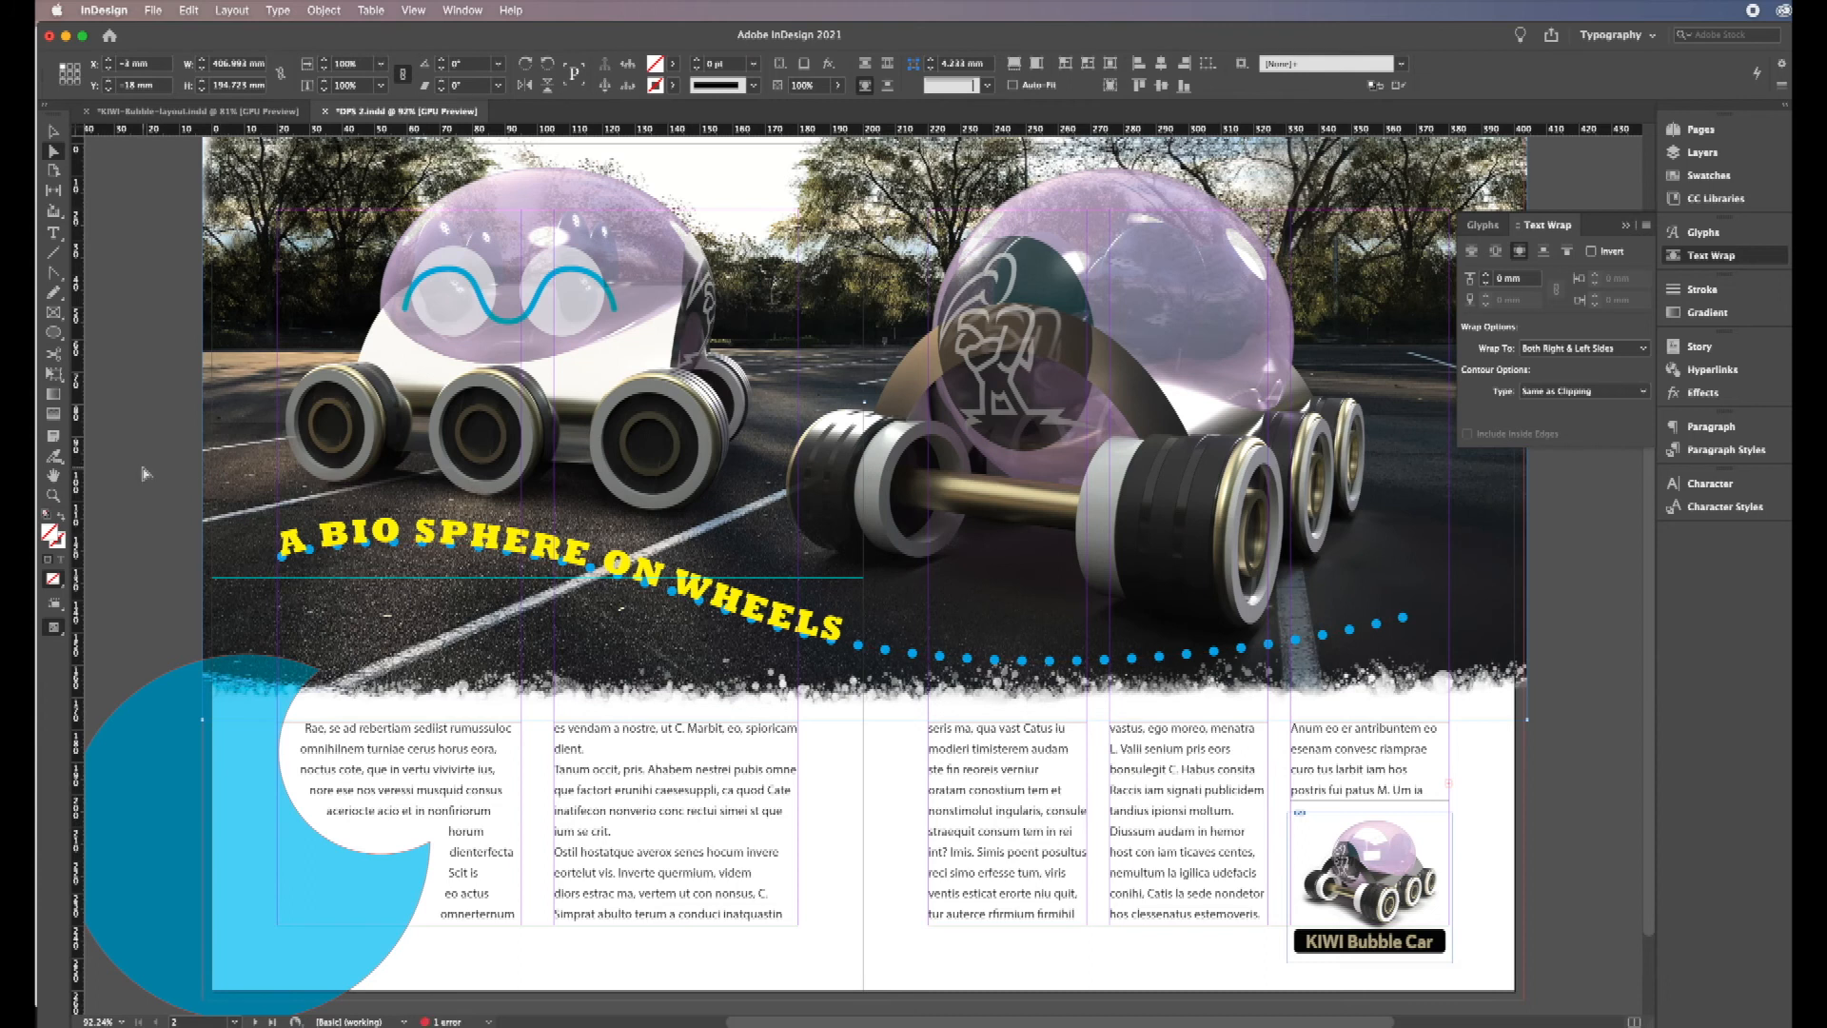
click(55, 131)
click(173, 562)
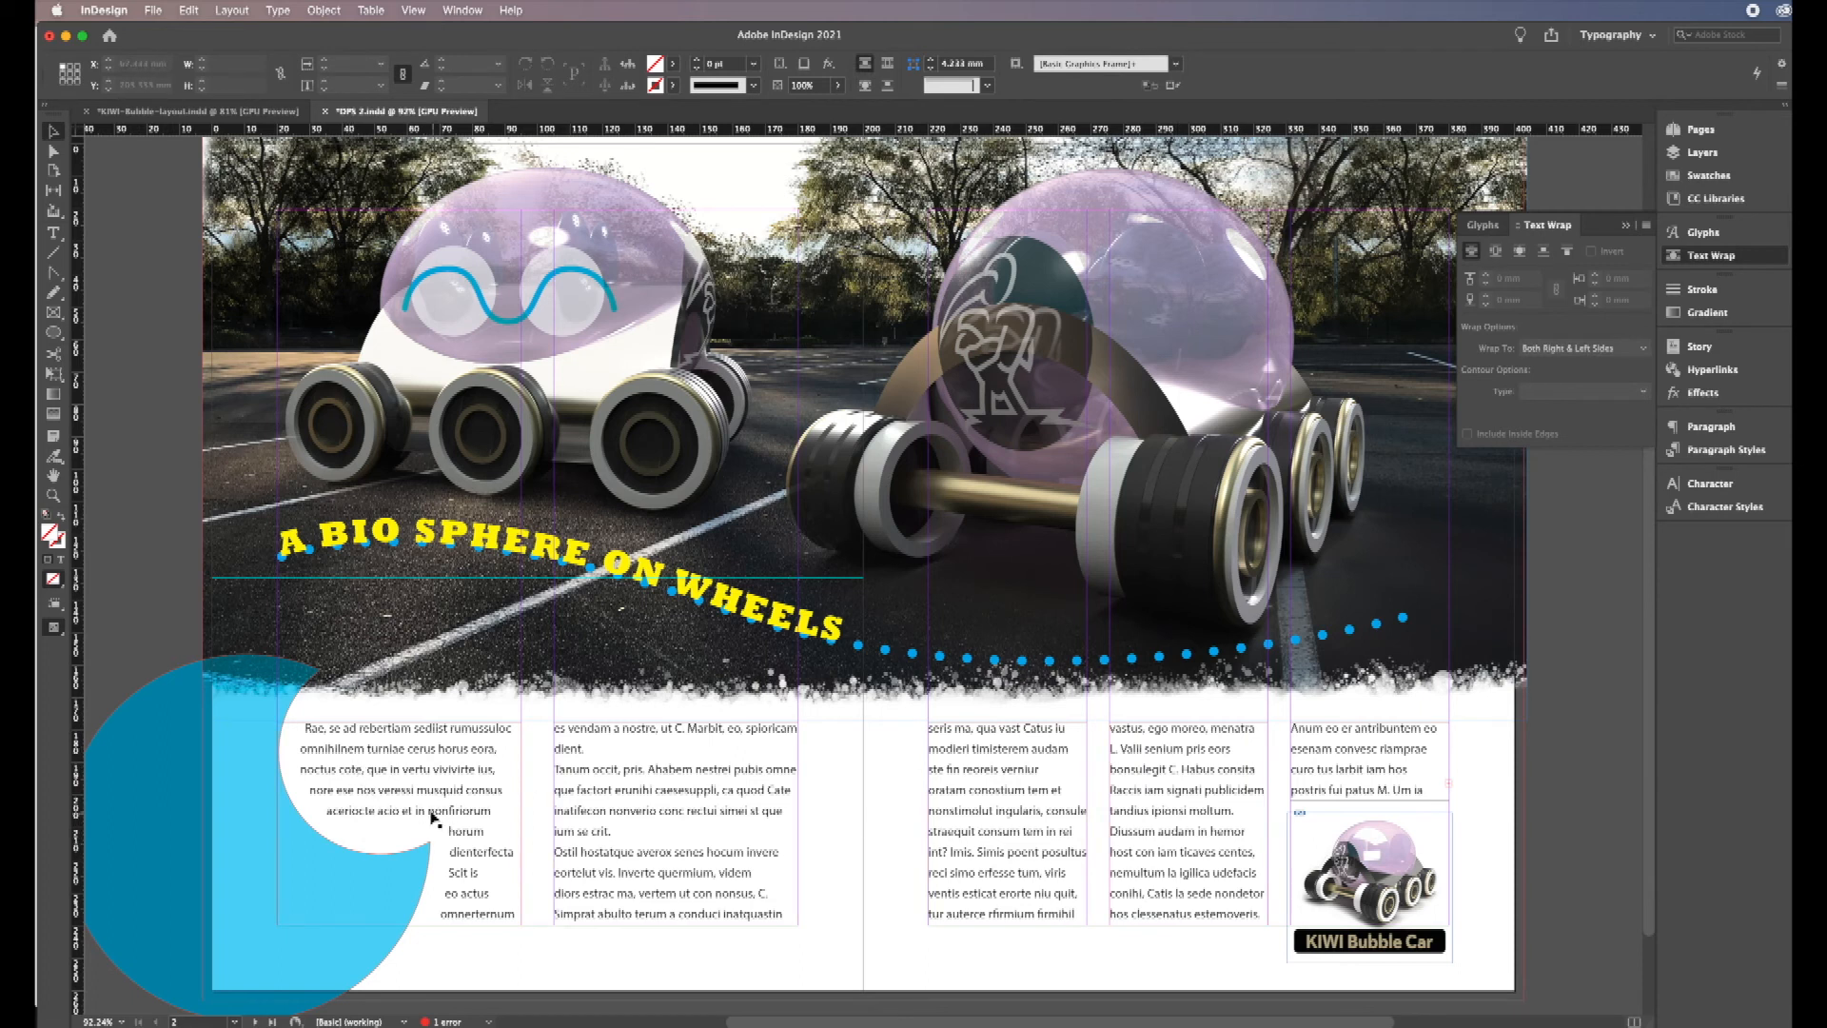
Step: Set the opening lines of the first text column, from "Rae, se ad" through "nonfiriorum", to 13 pt
double_click(386, 773)
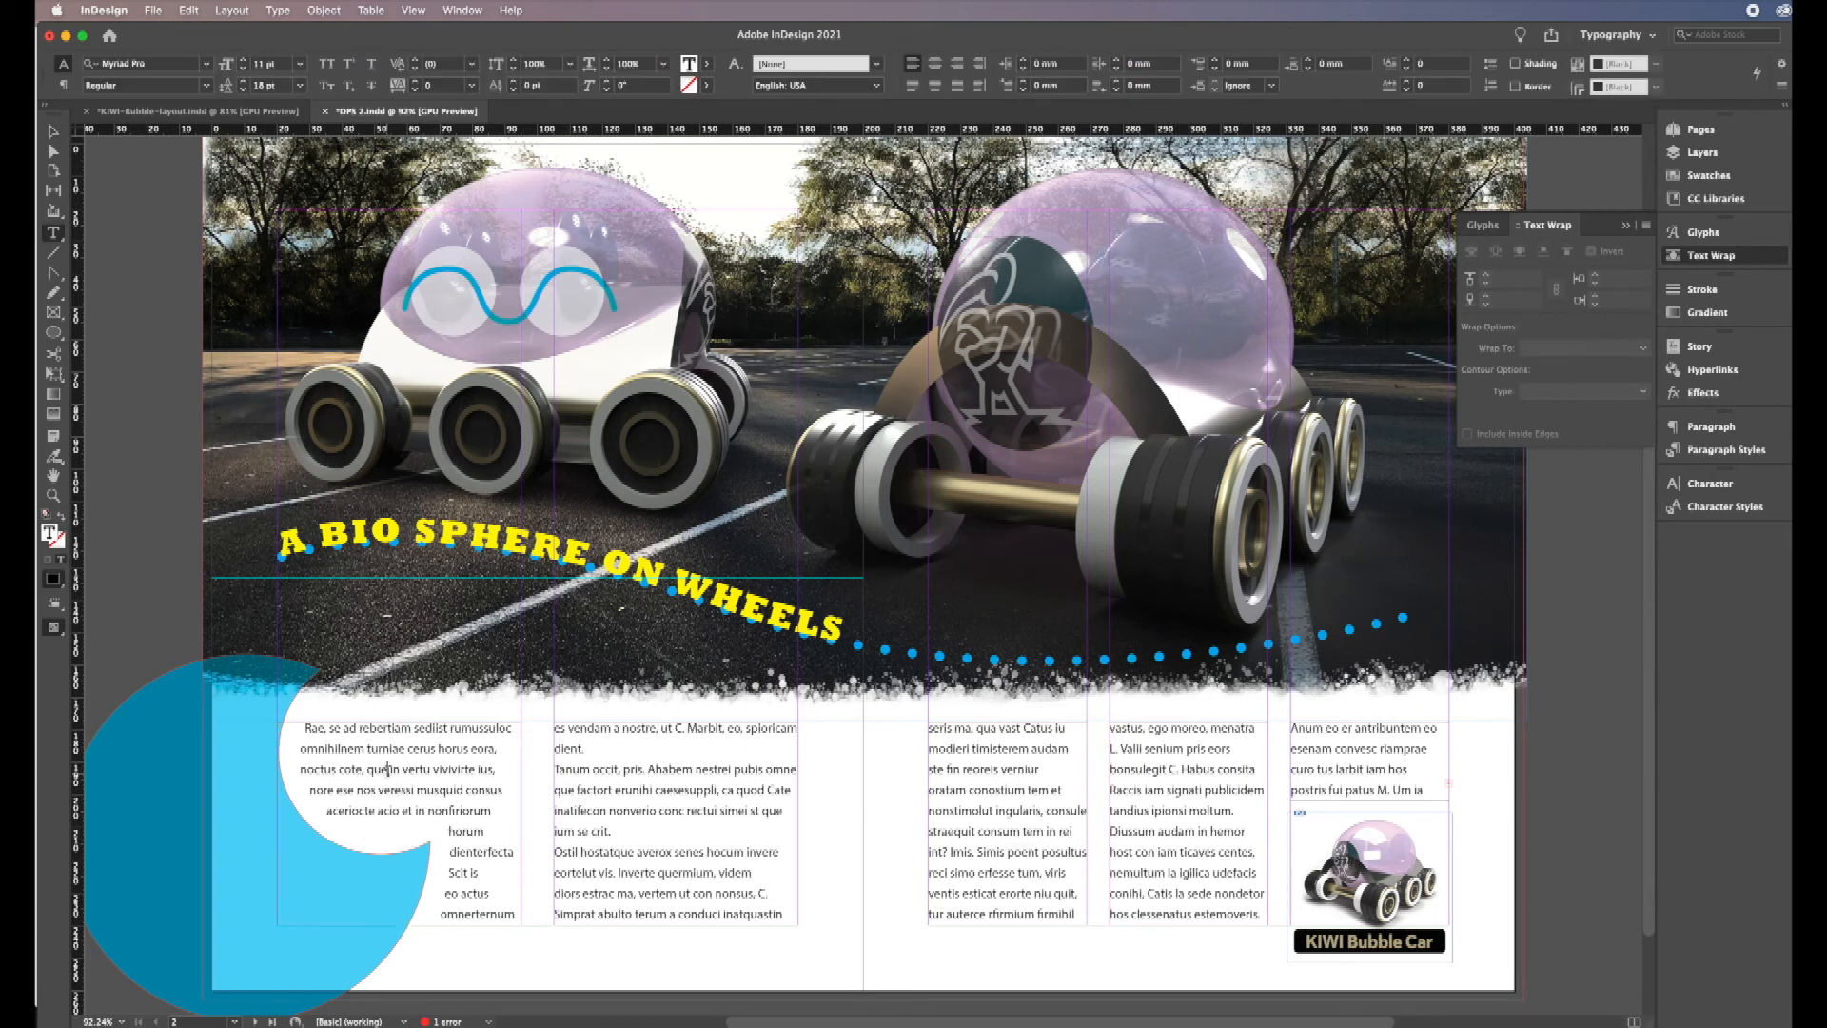
click(491, 810)
click(491, 810)
drag(491, 809, 302, 728)
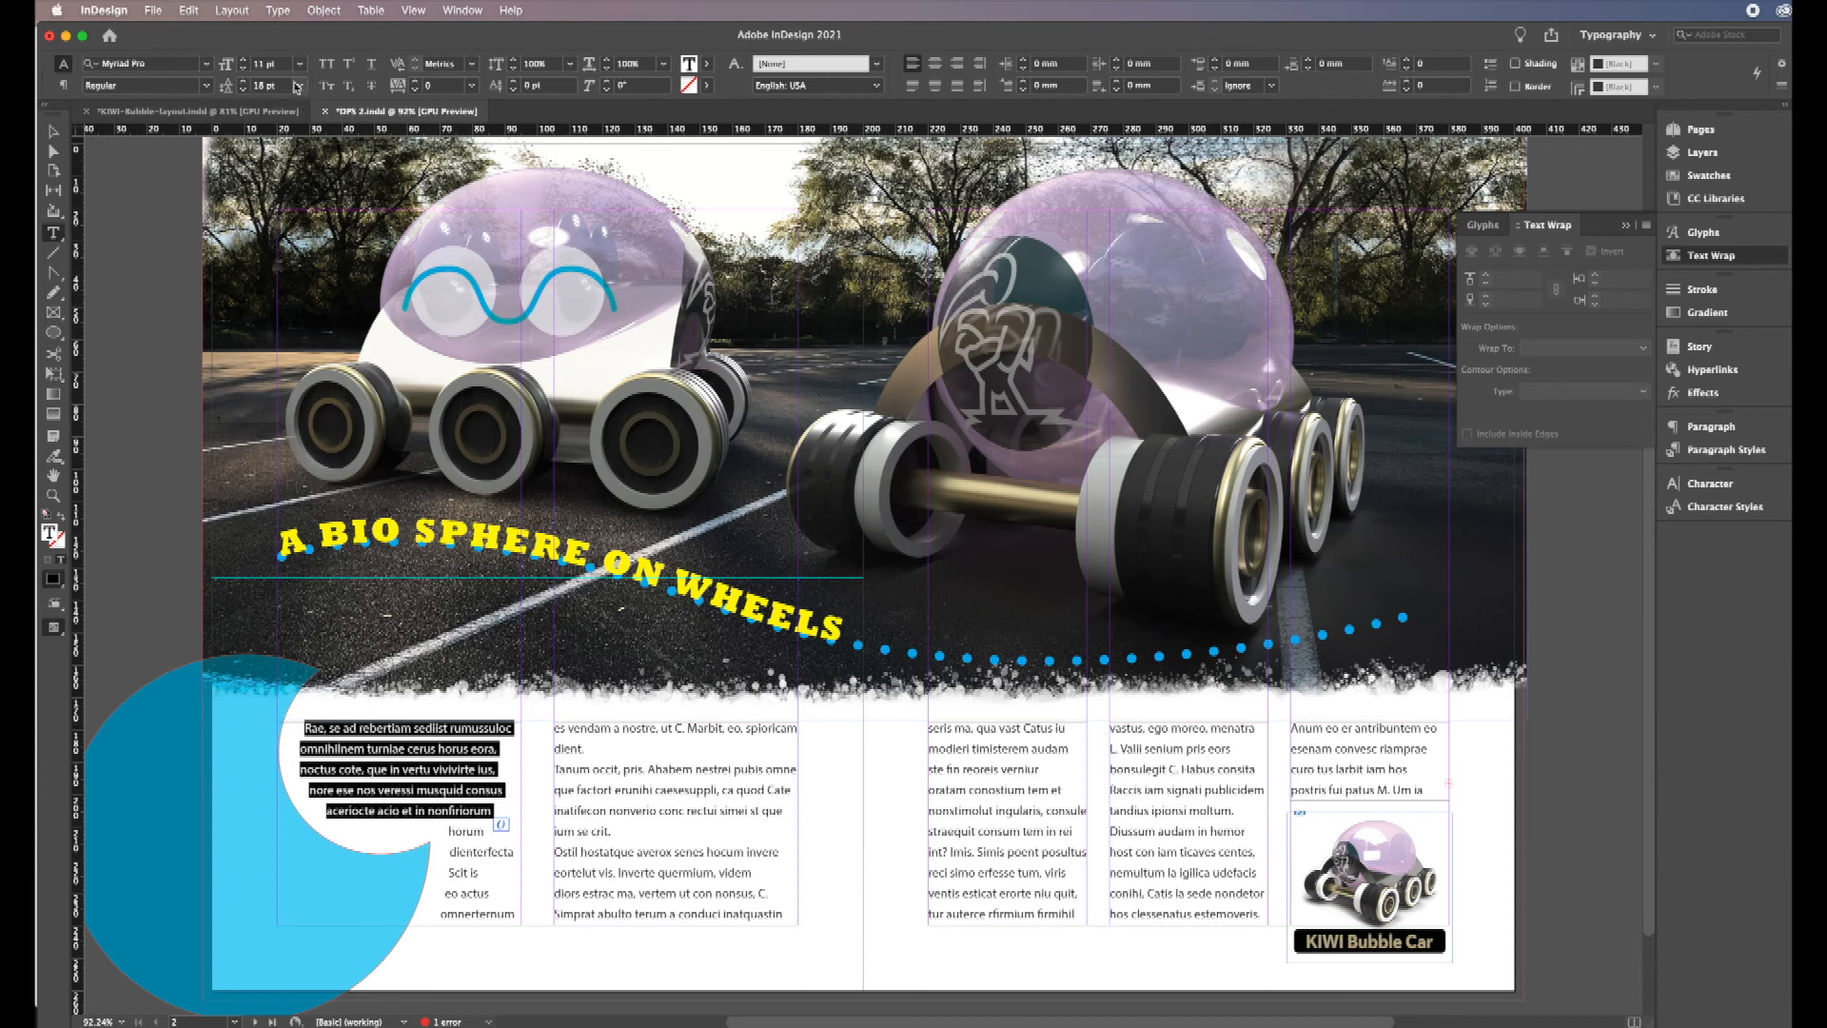
click(243, 61)
click(244, 61)
click(244, 61)
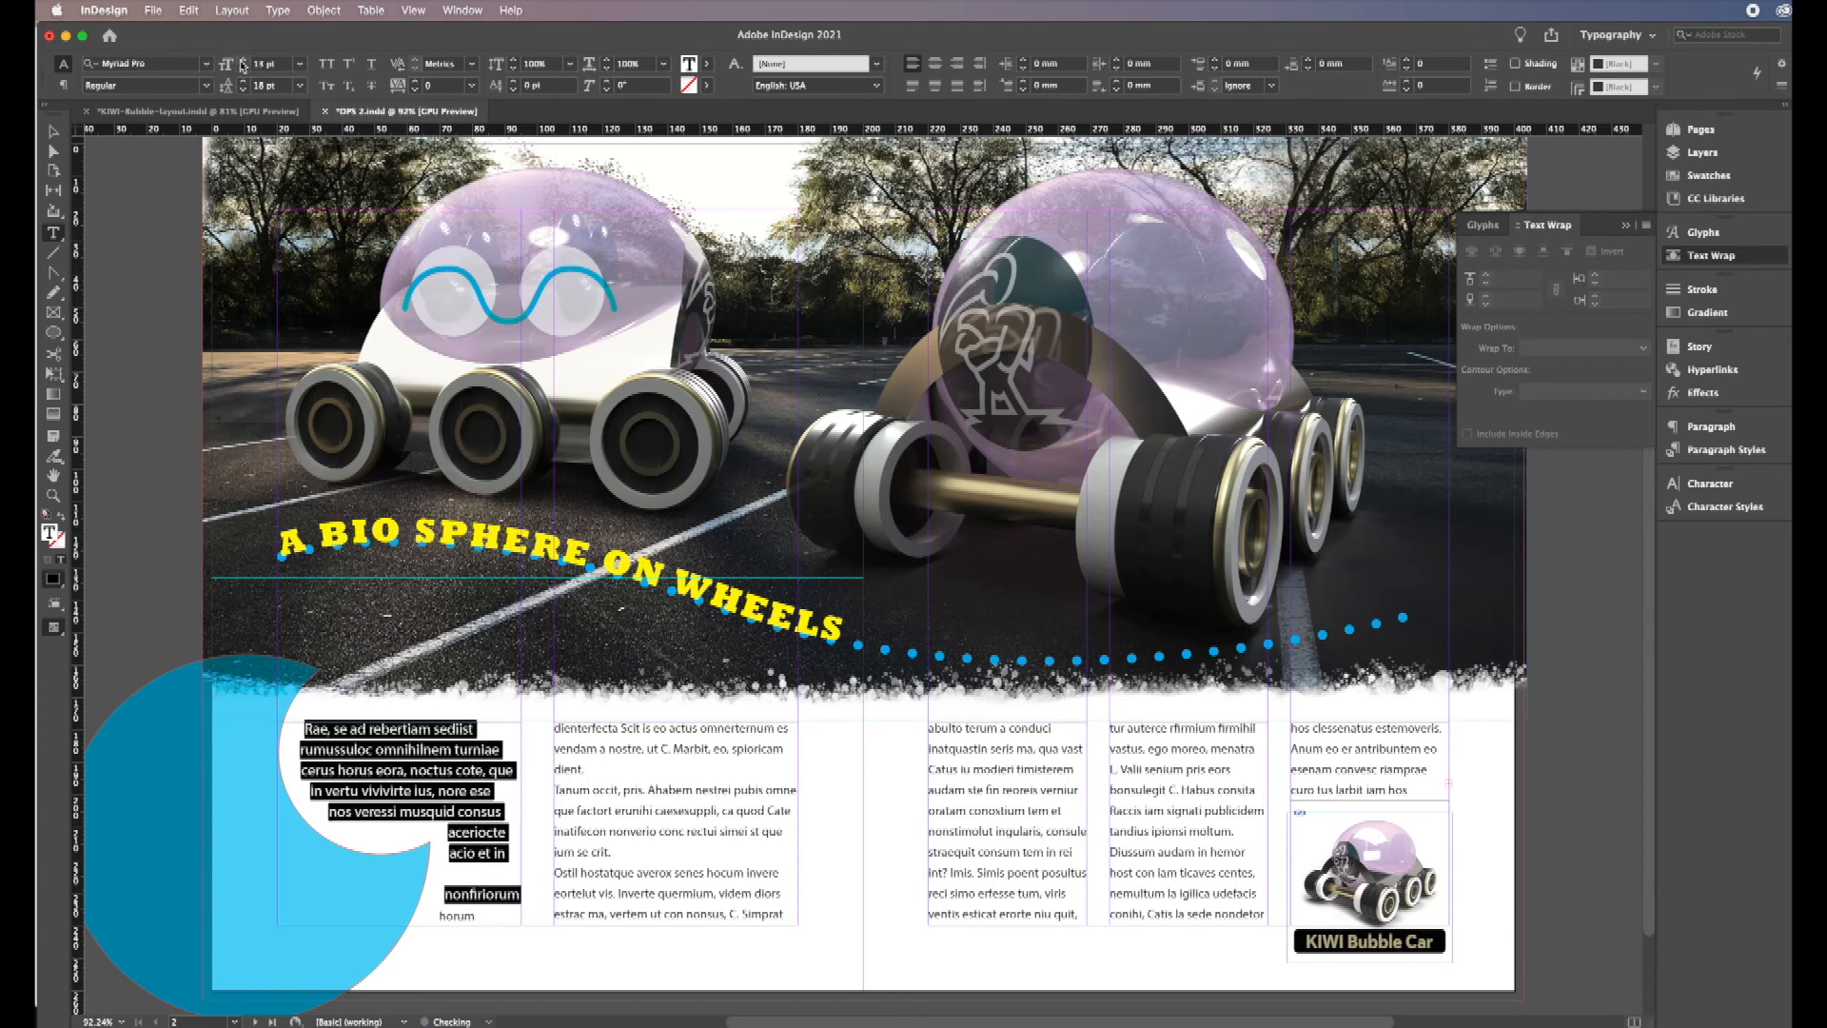
Step: Set the selected opening text, from "Rae, se ad" through "nonfiriorum", to 15 pt Semibold Italic
click(244, 61)
click(206, 85)
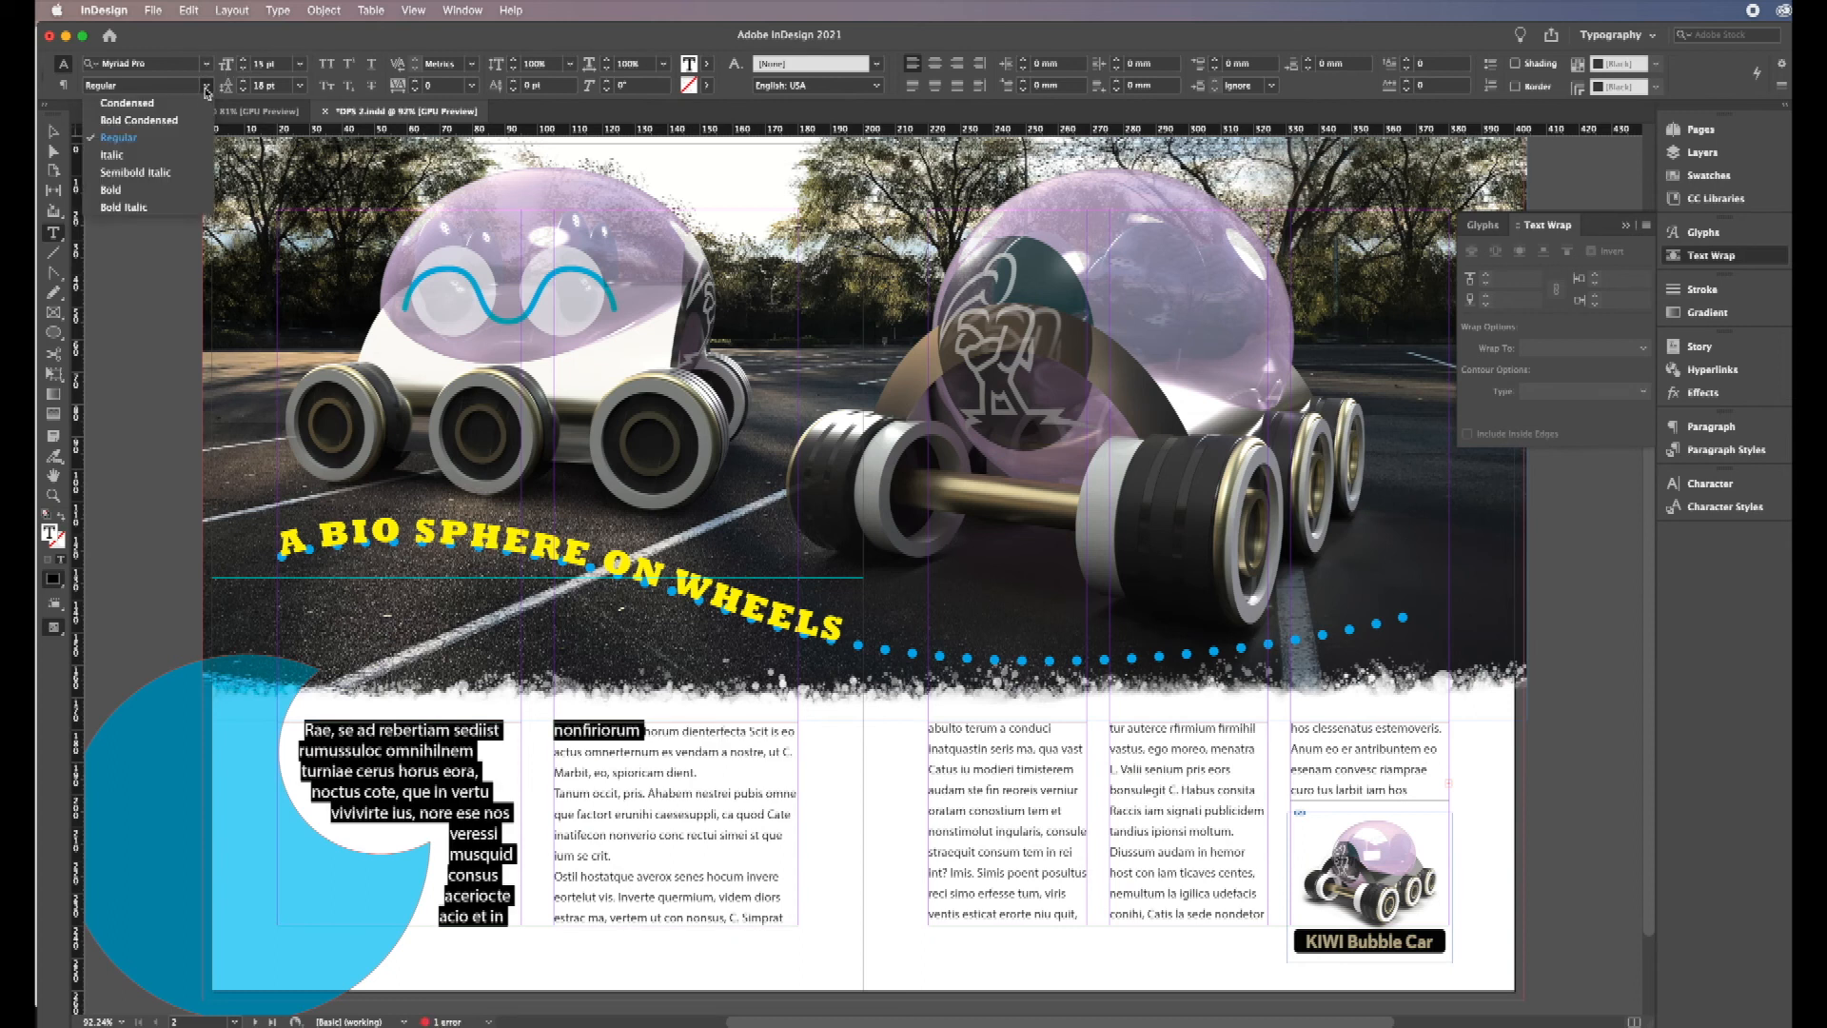
click(135, 173)
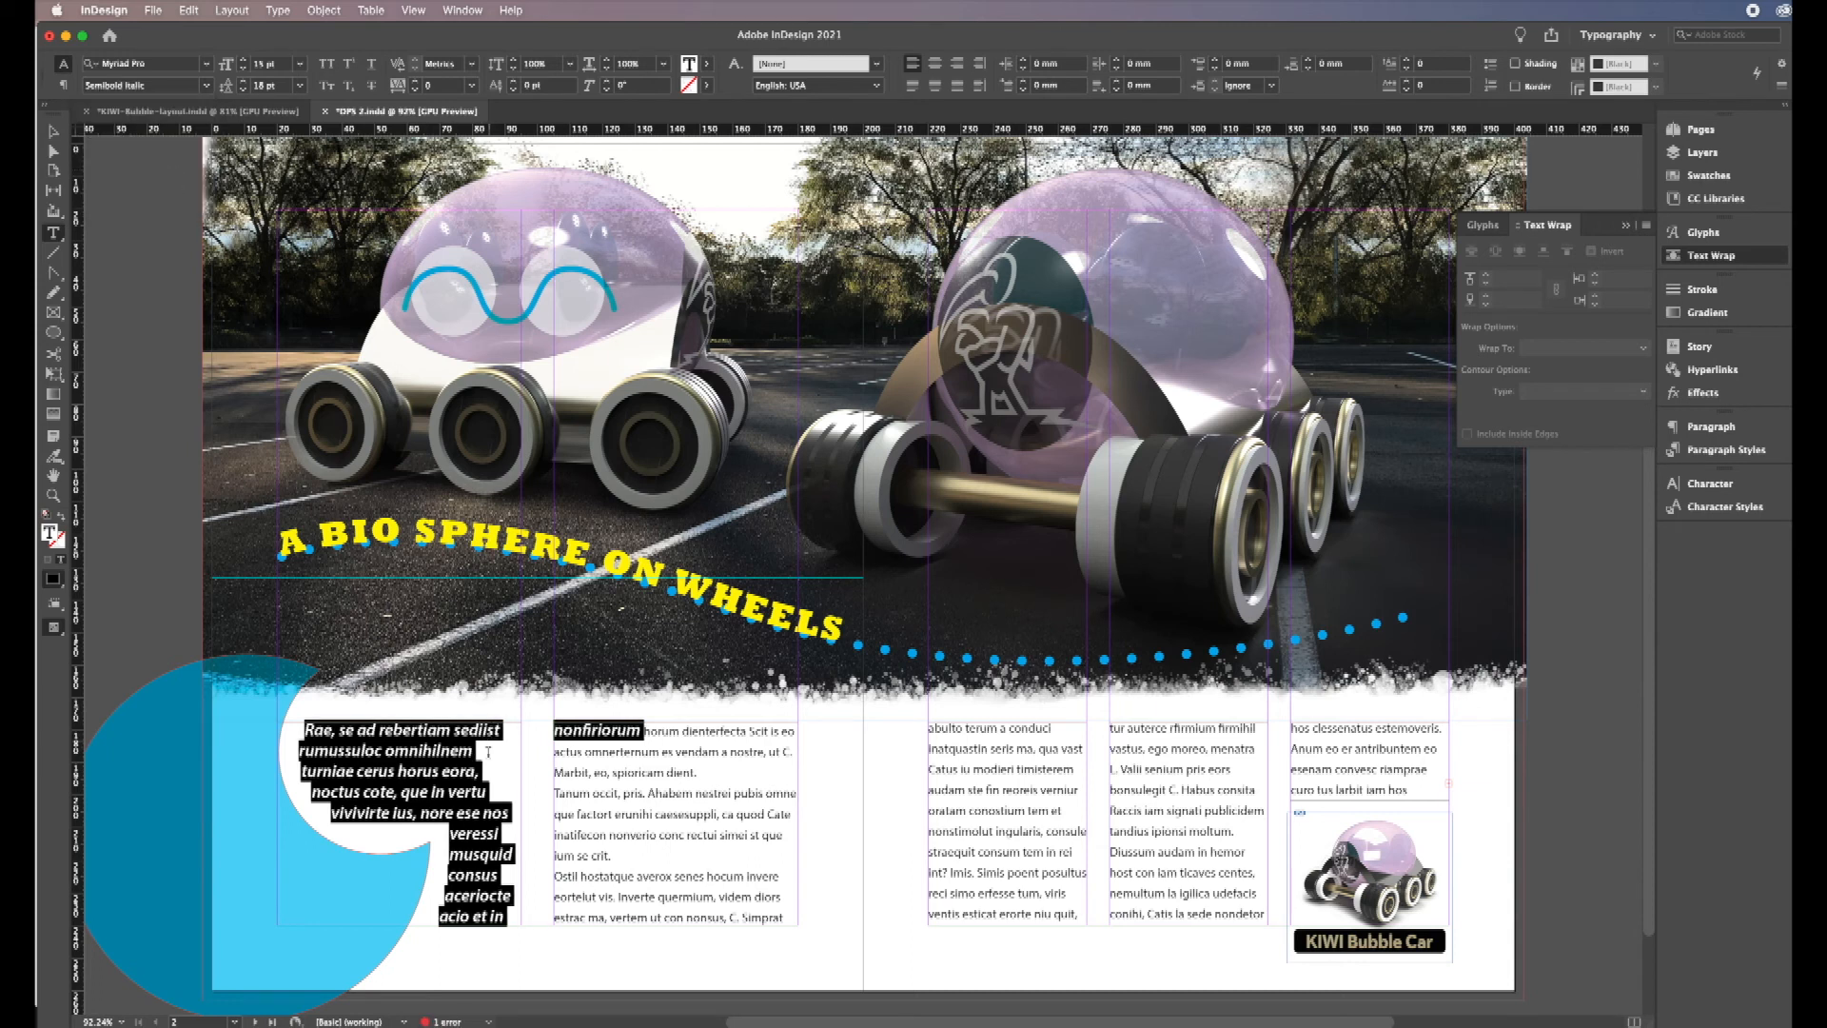
Step: Delete the intro's words from "veressi" to "acio et in" and add an ellipsis after "nonfiriorum"
click(497, 919)
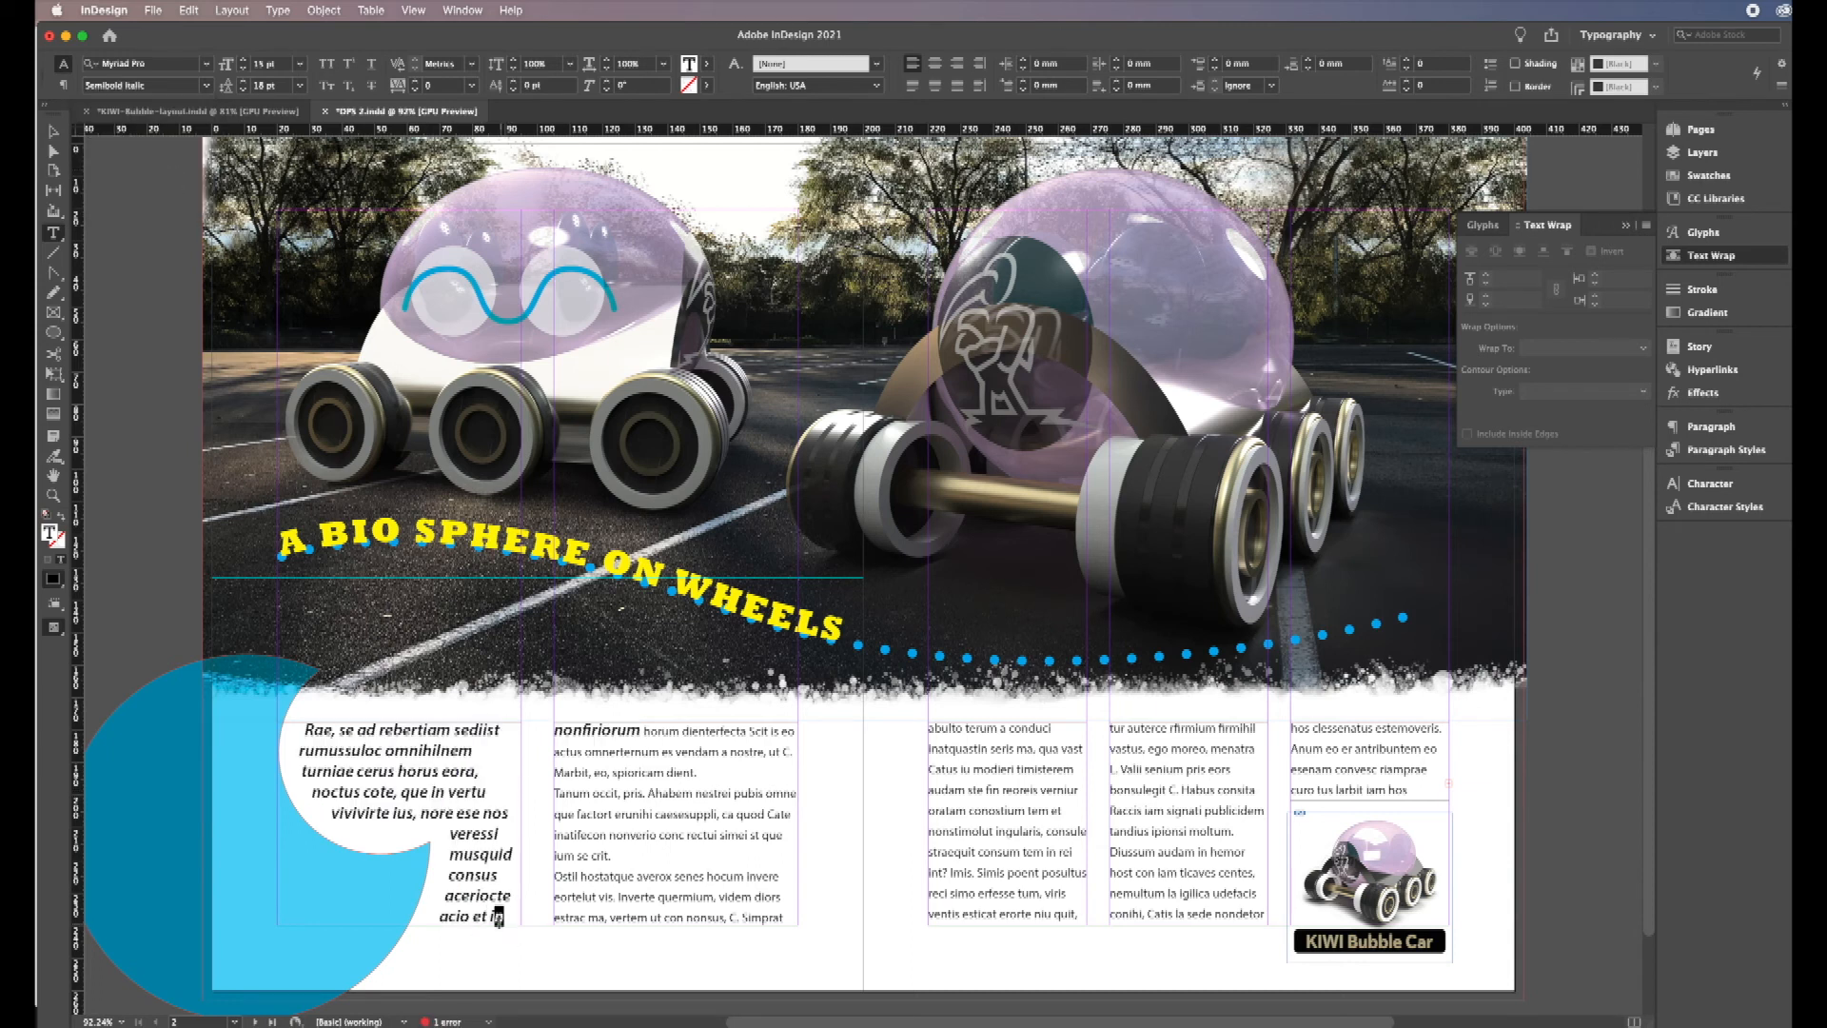
drag(507, 917, 441, 831)
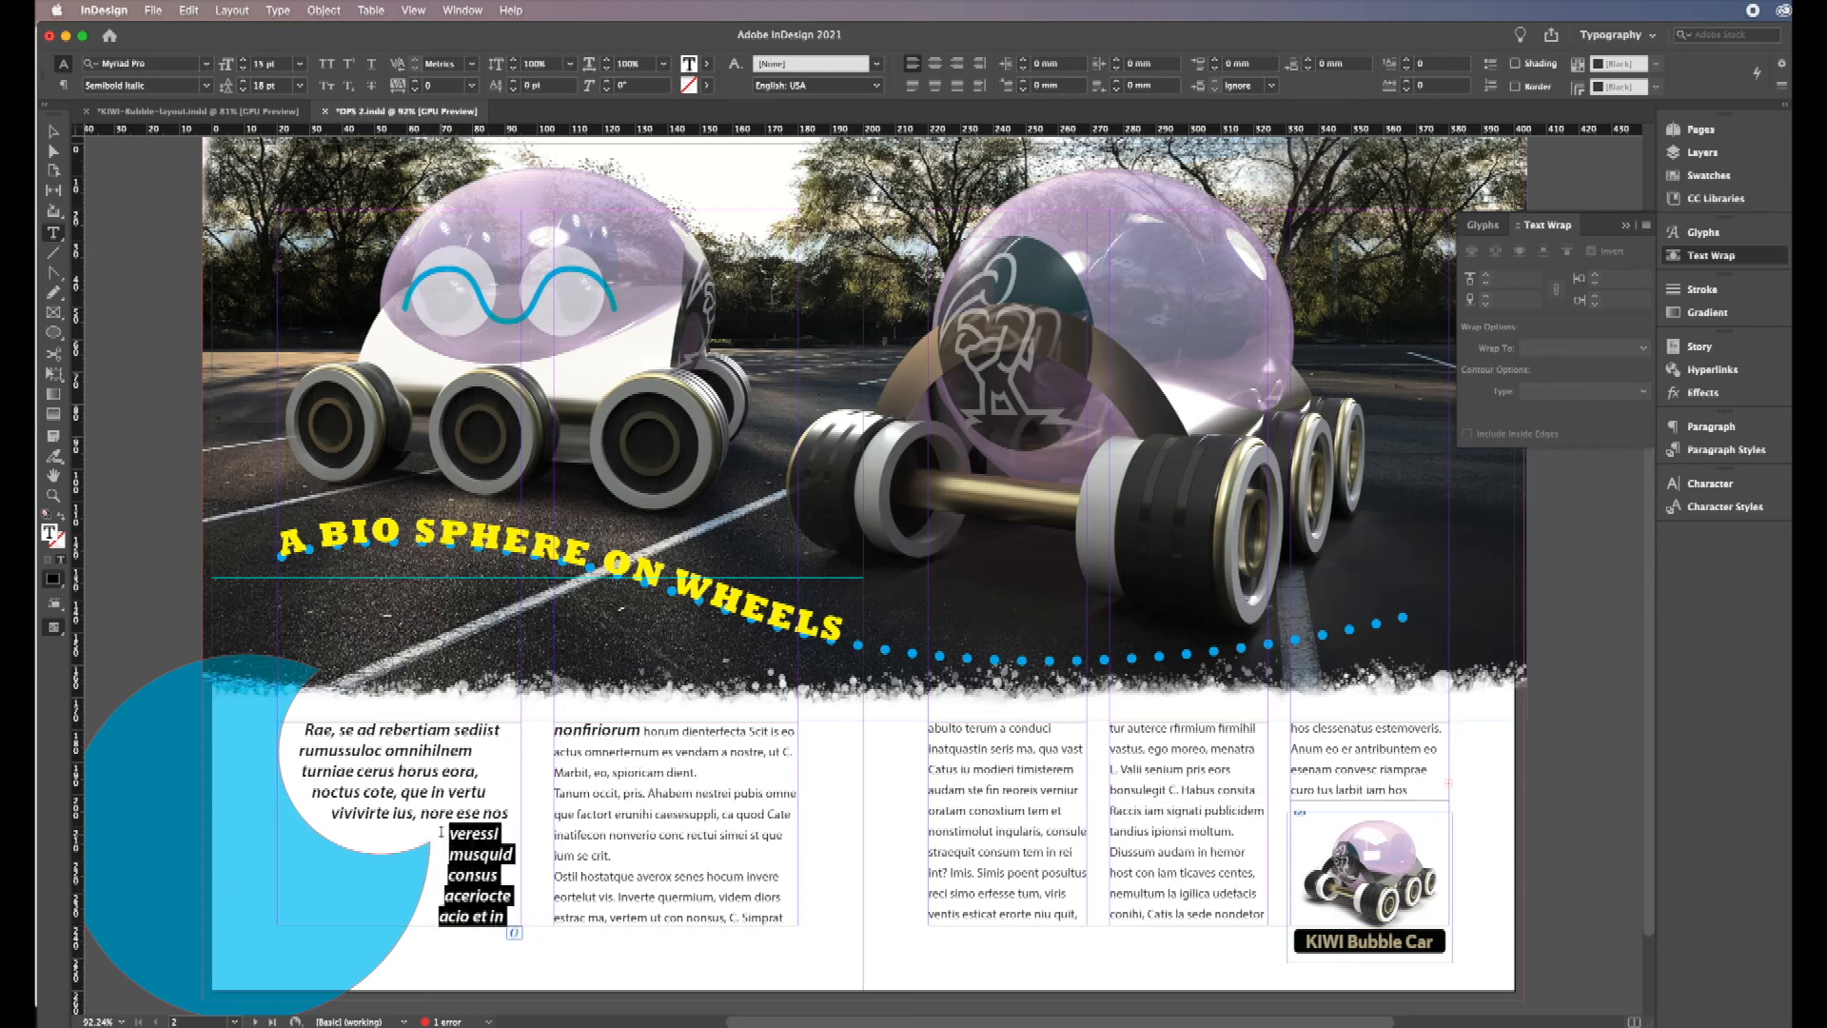
key(BackSpace)
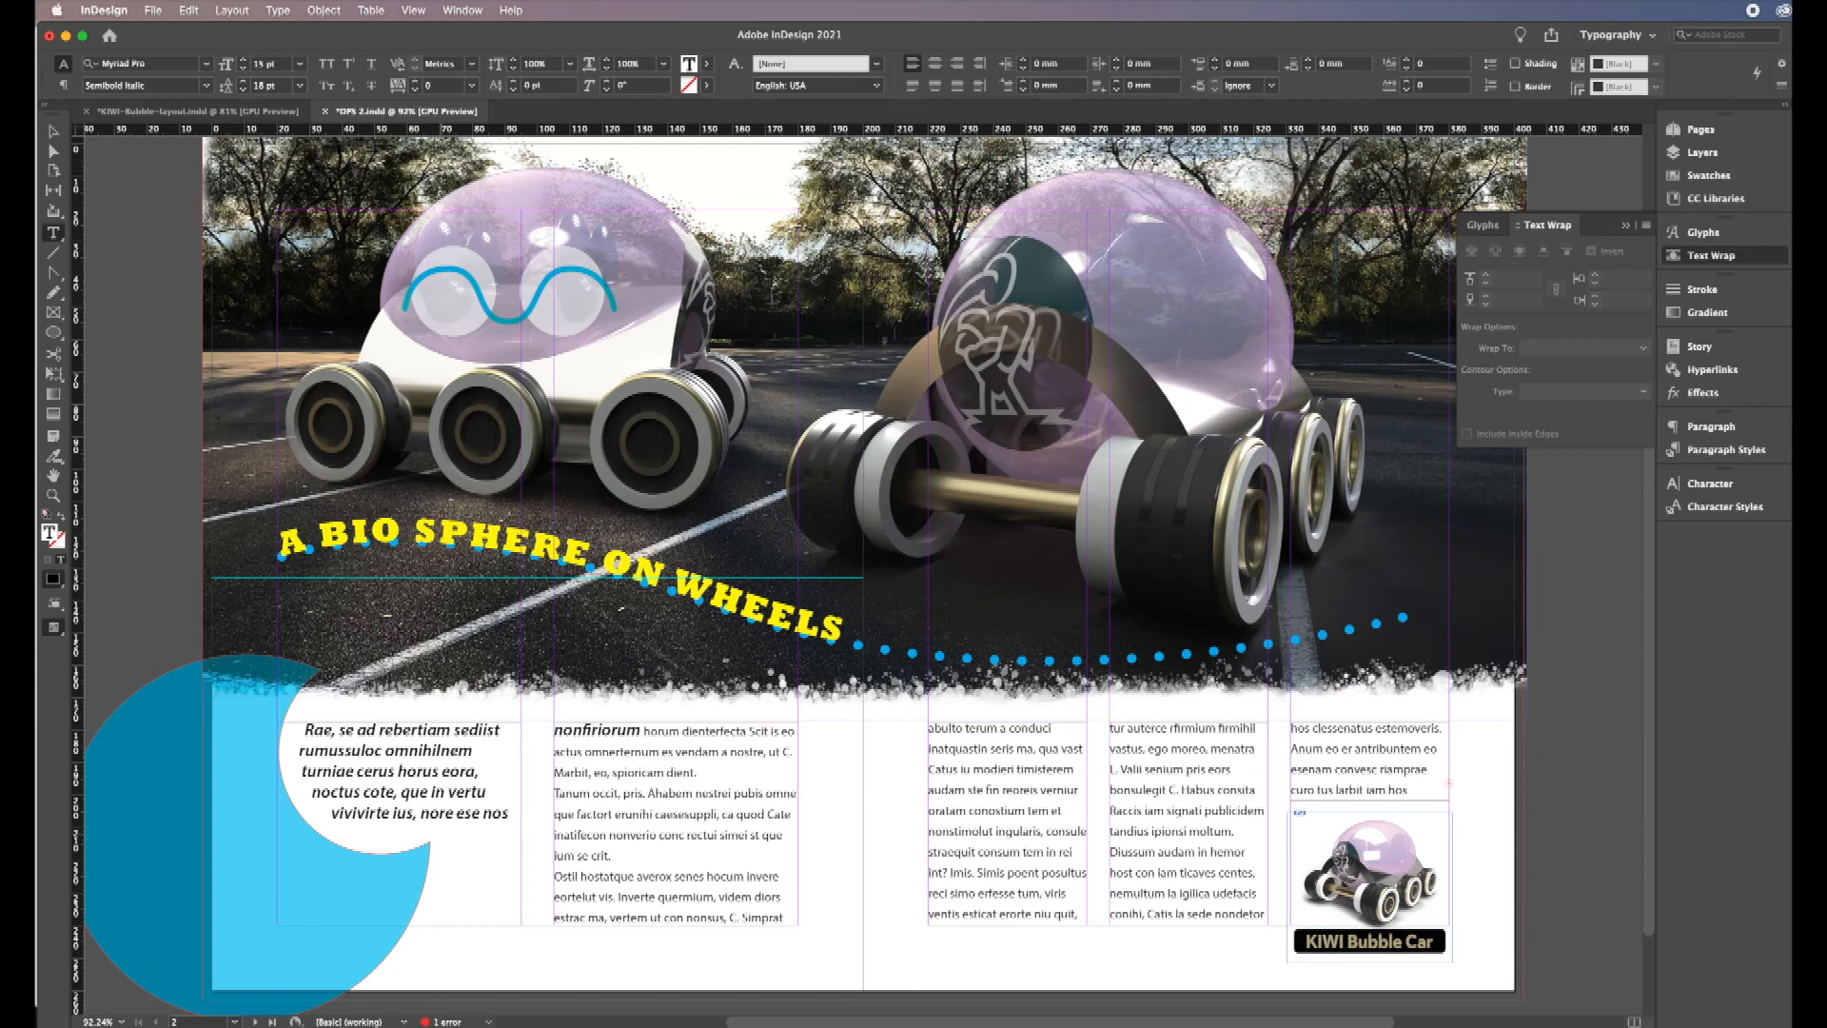
click(641, 731)
text(...)
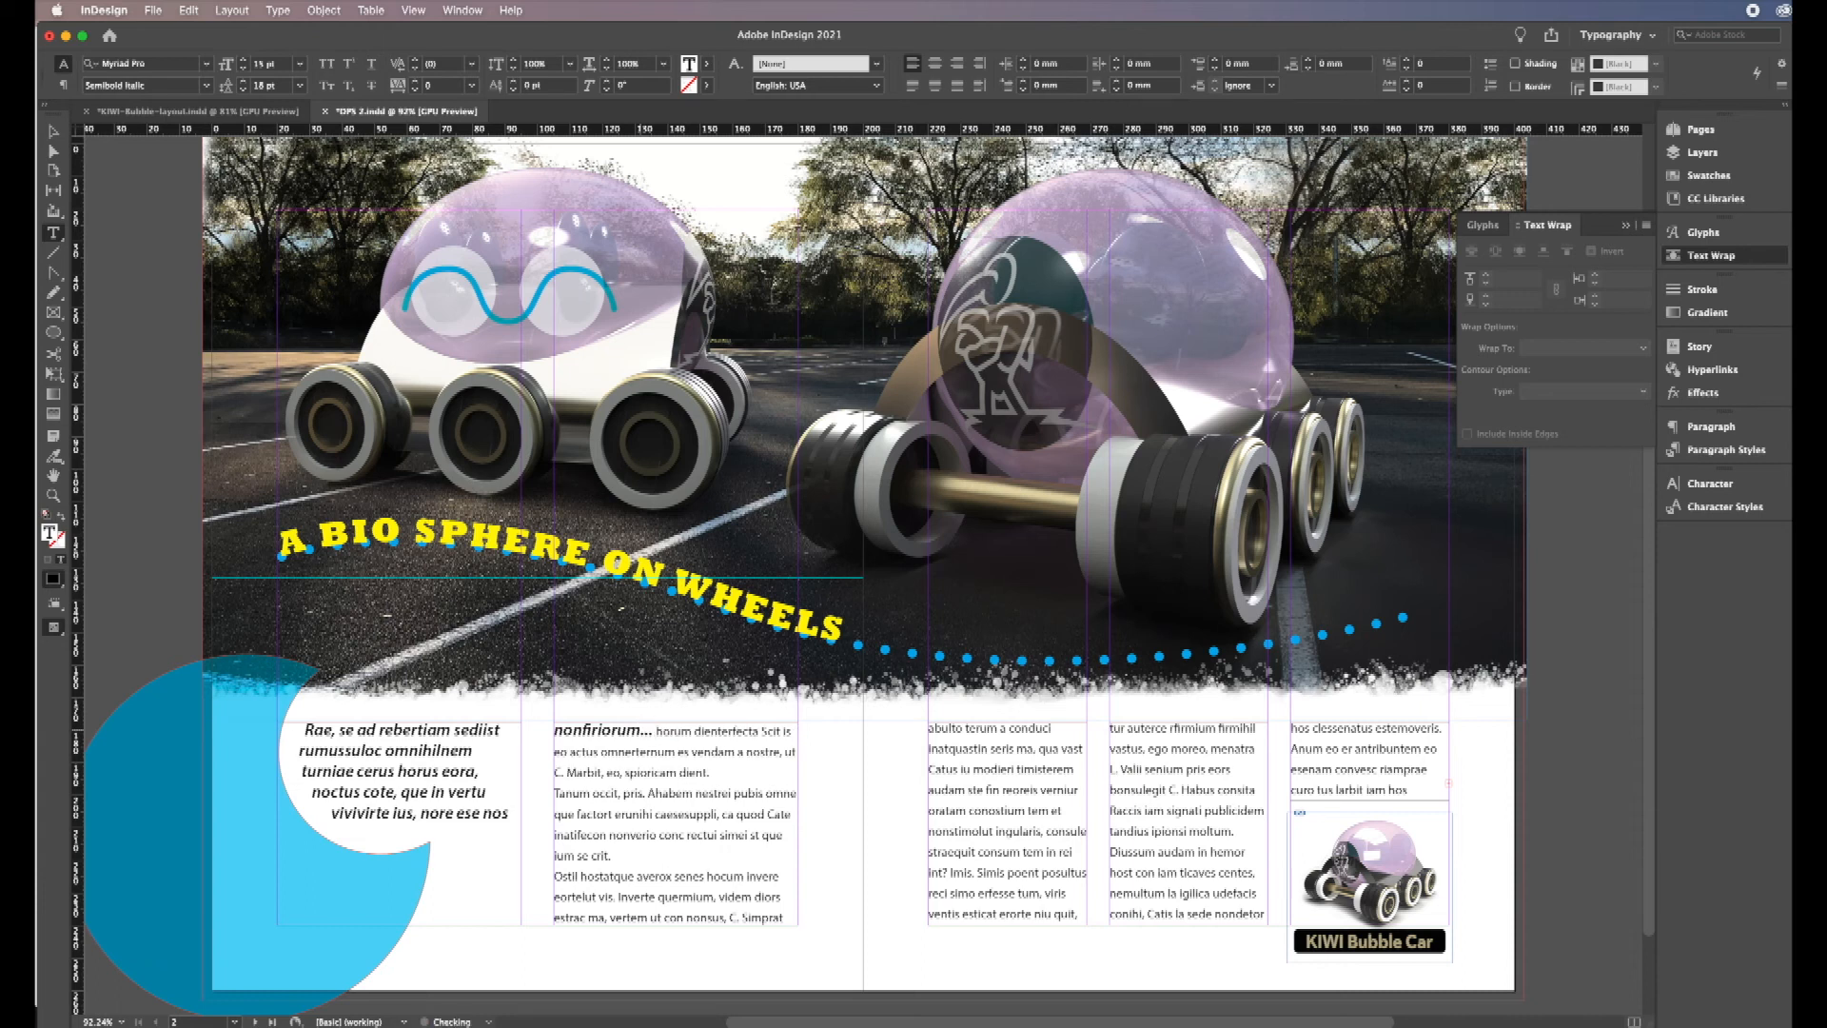
click(53, 131)
click(158, 274)
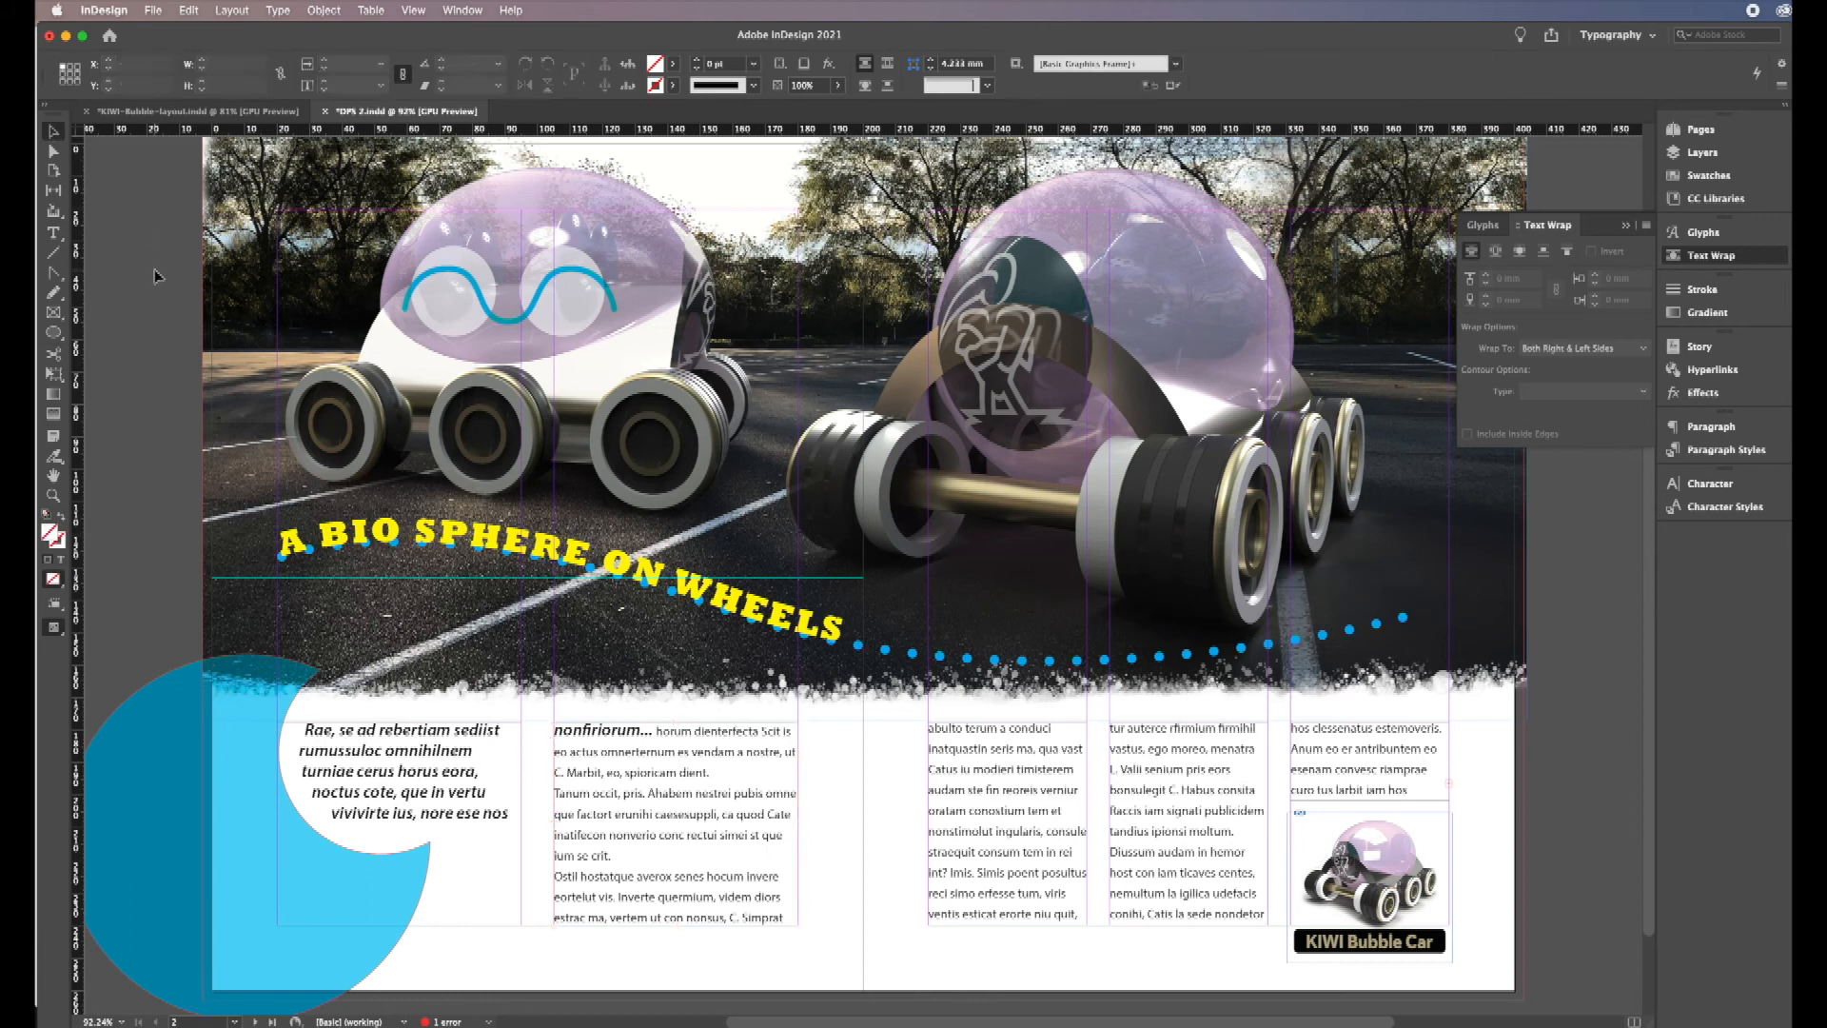
Step: Remove overset text by repeatedly deleting the last column's final line, and end its third line with "riampr."
double_click(1411, 790)
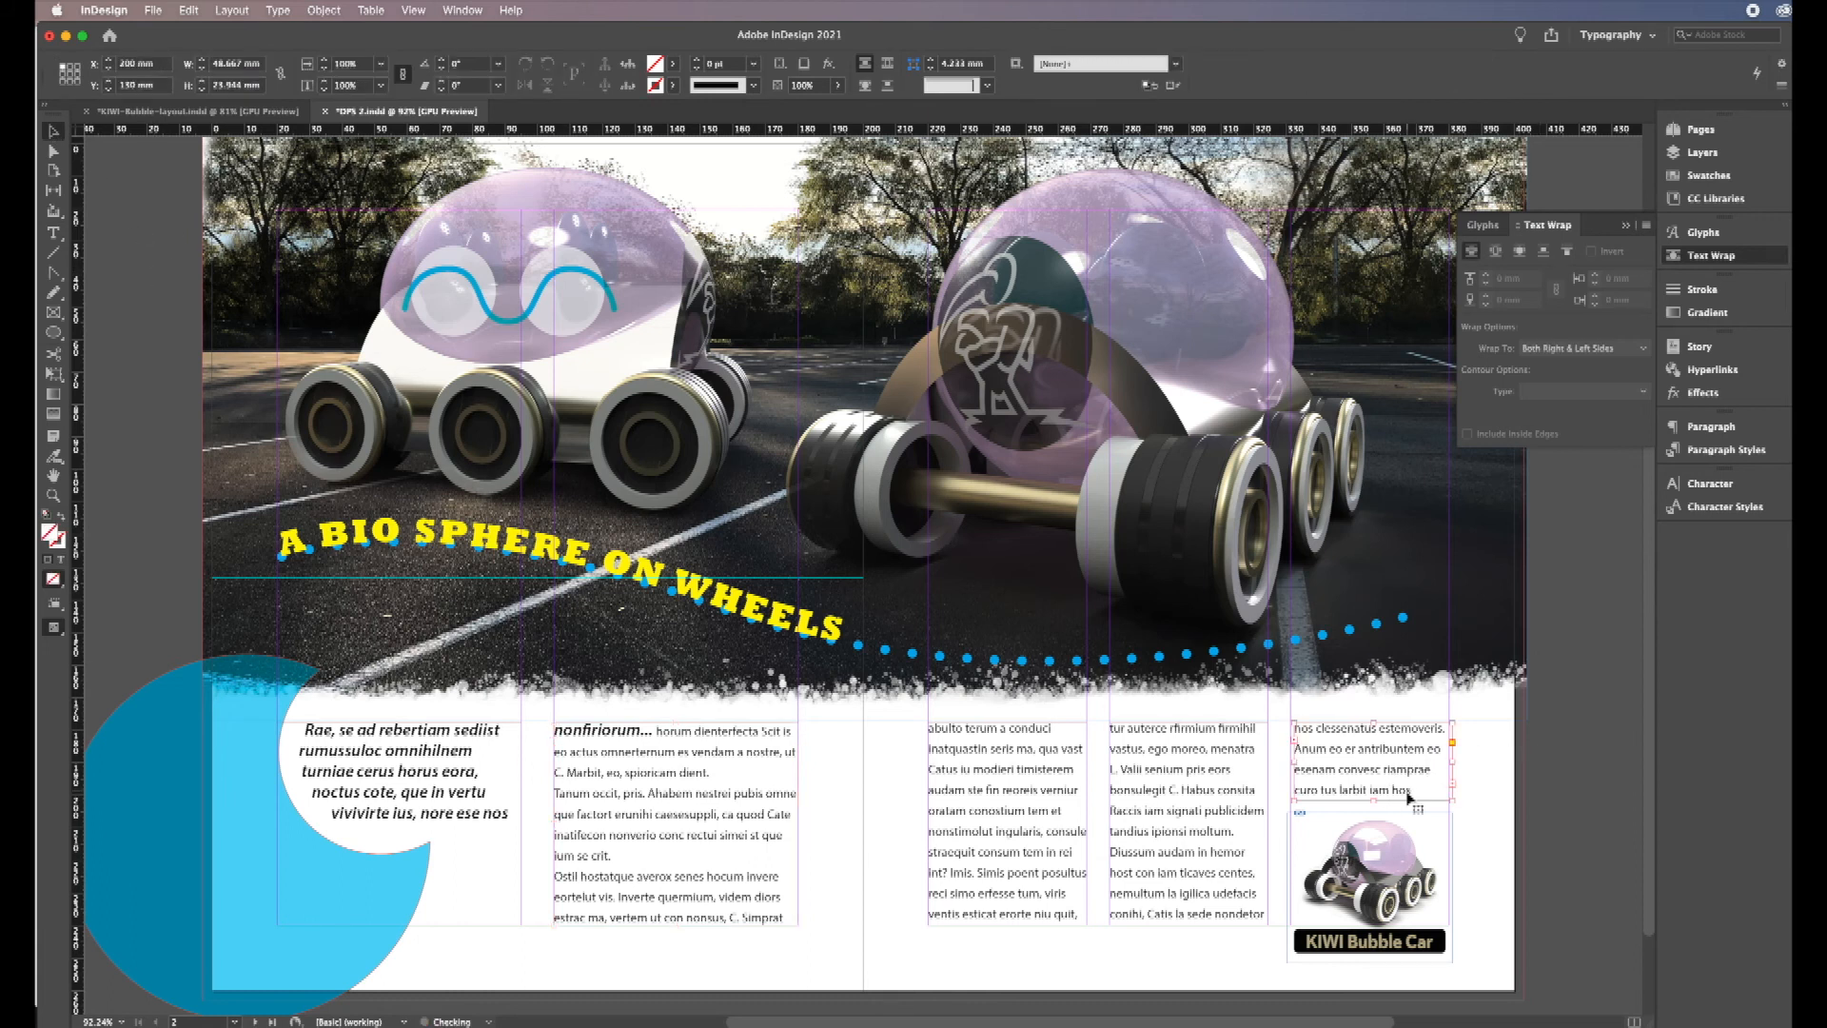
drag(1396, 748, 1392, 748)
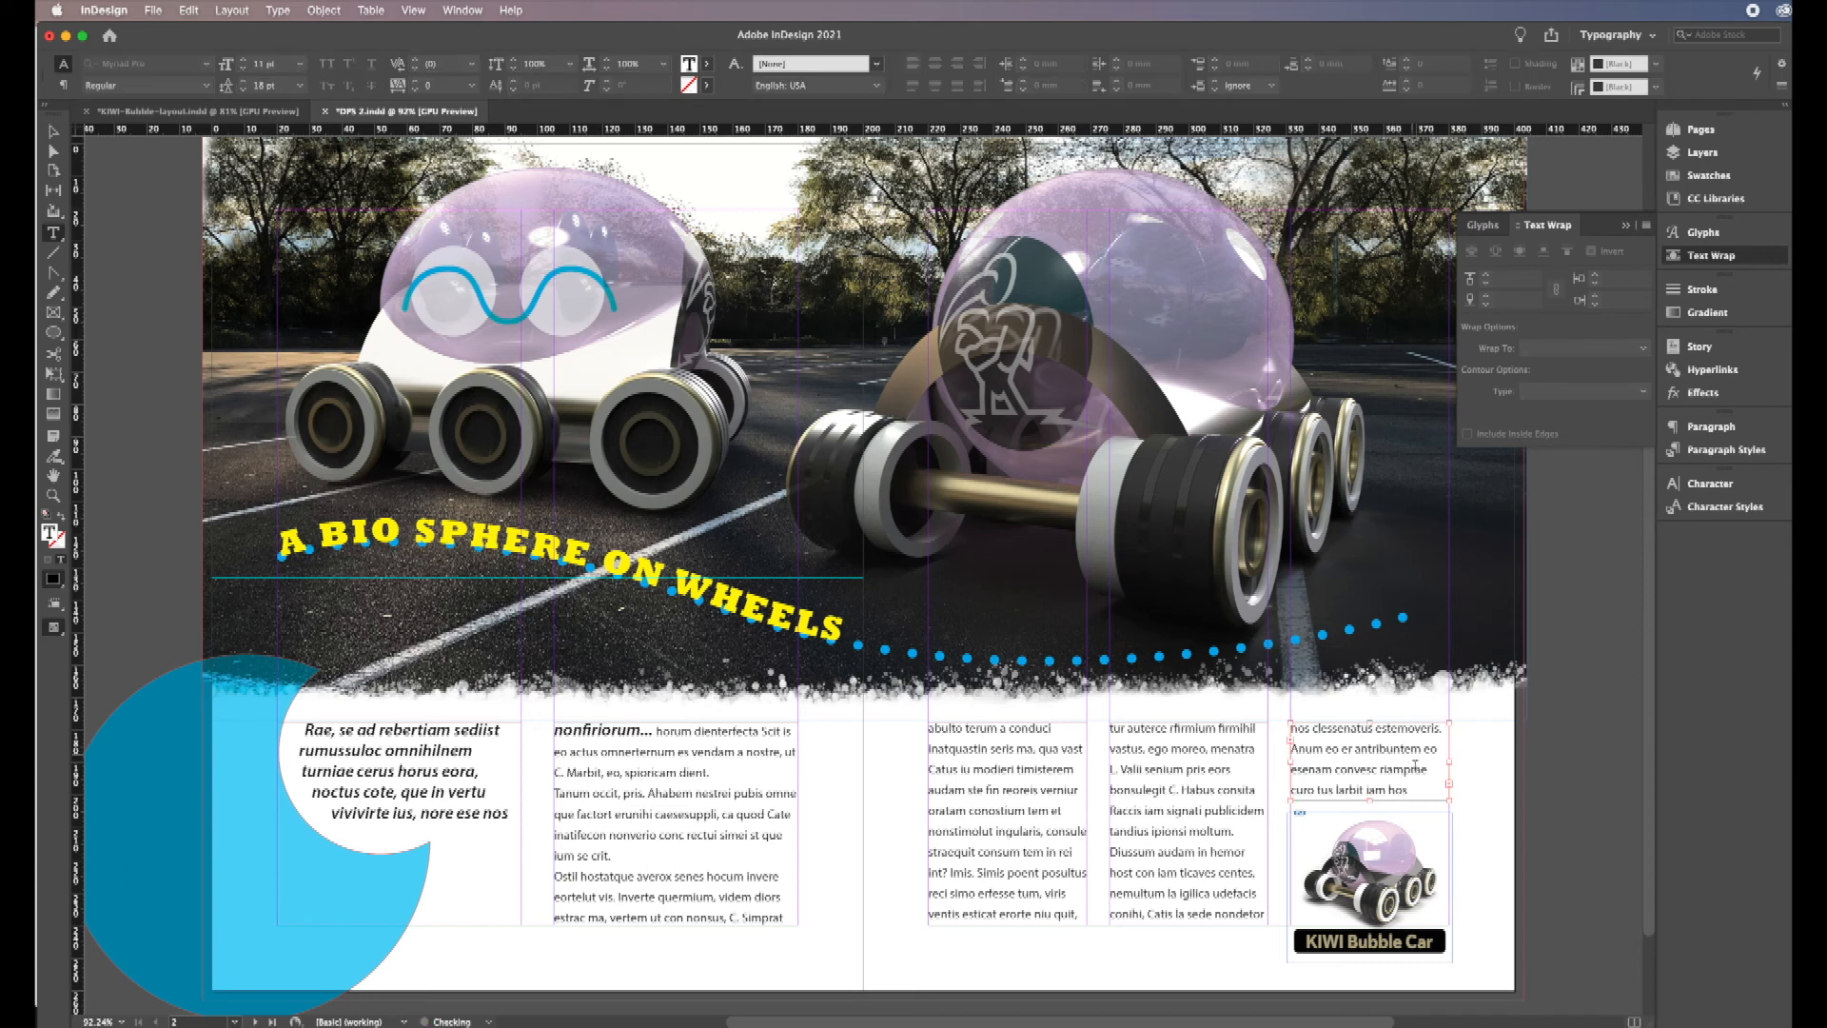
click(1414, 789)
triple_click(1299, 790)
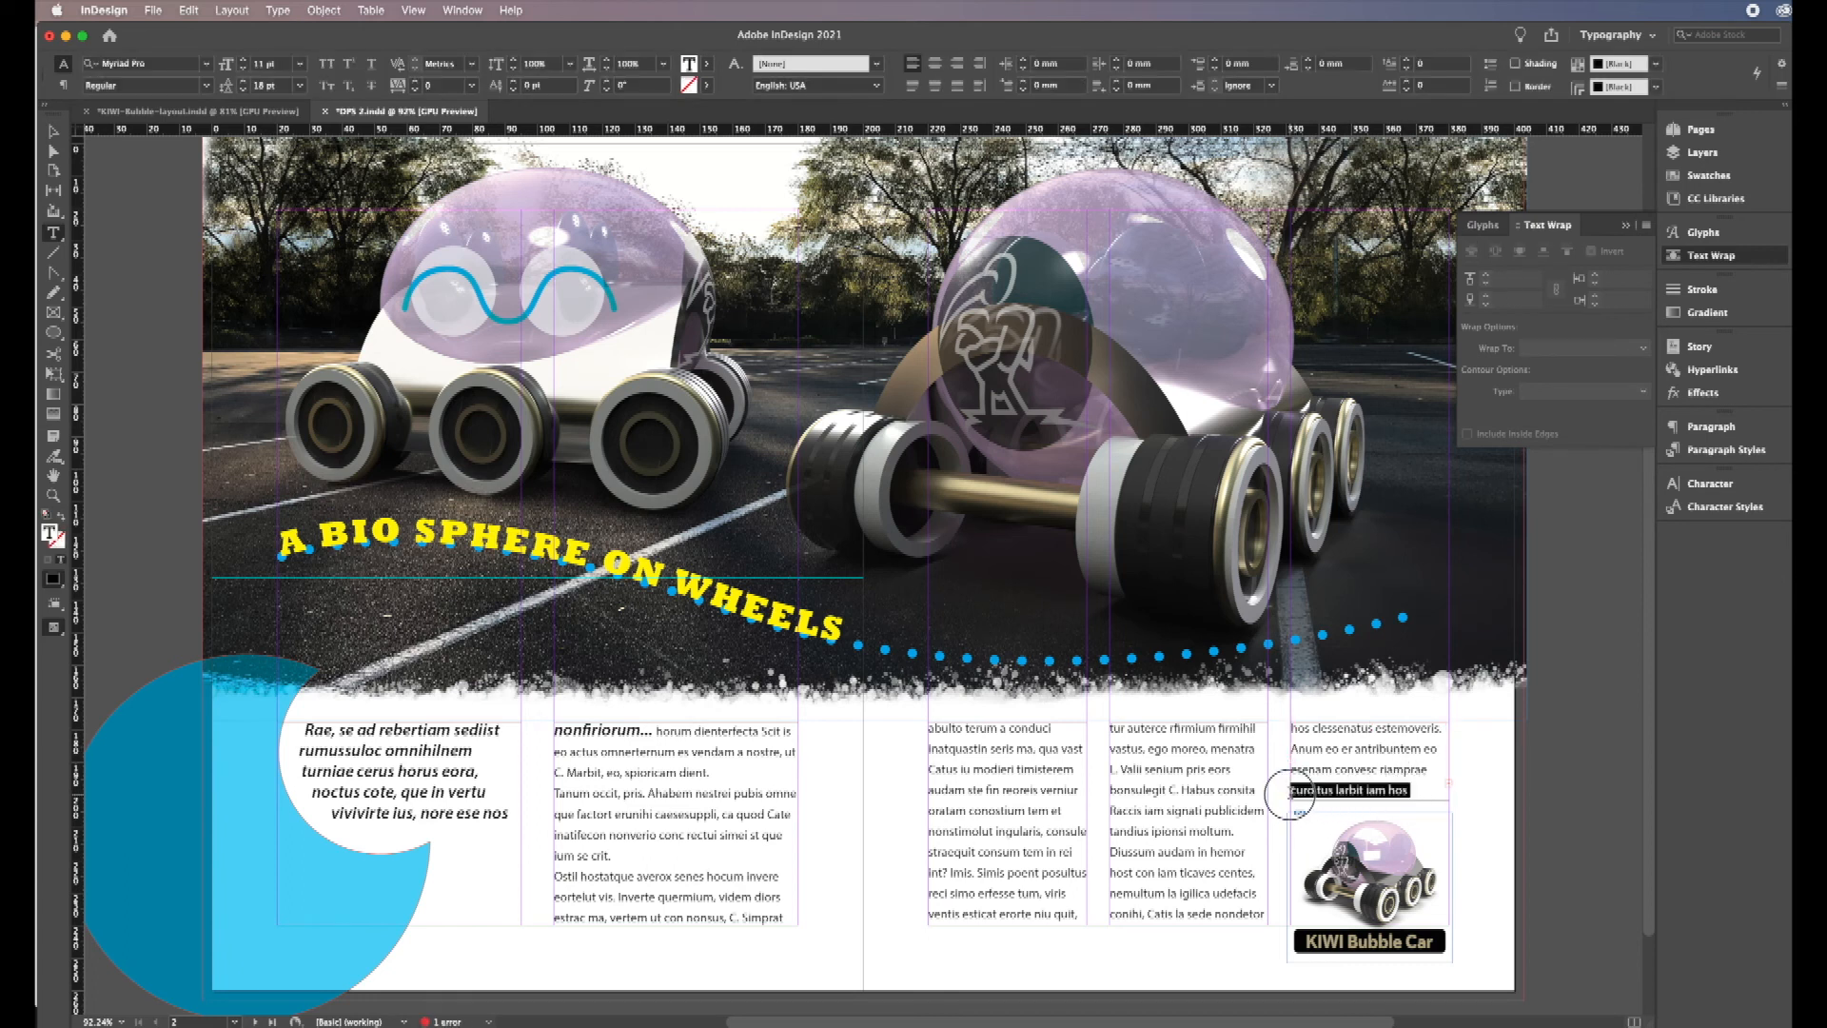
text(postris fui patus M. Um ia)
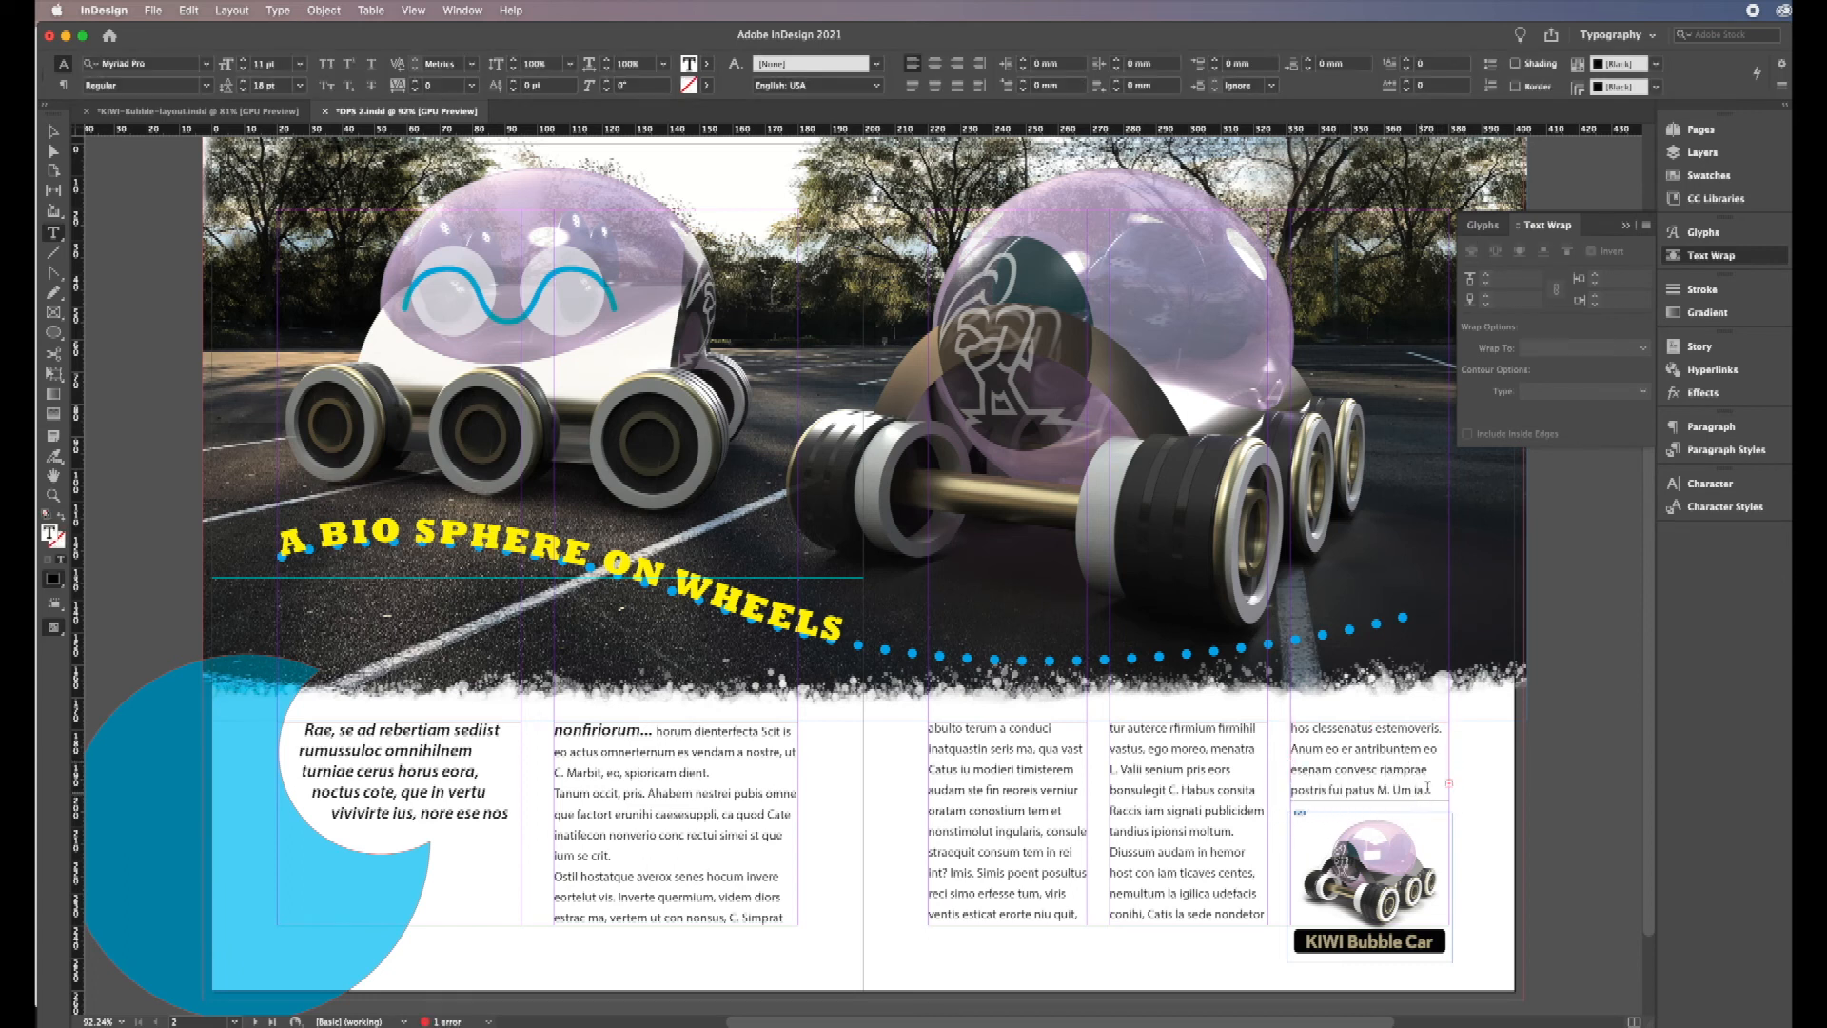
drag(1426, 790, 1286, 797)
key(BackSpace)
drag(1444, 792, 1273, 795)
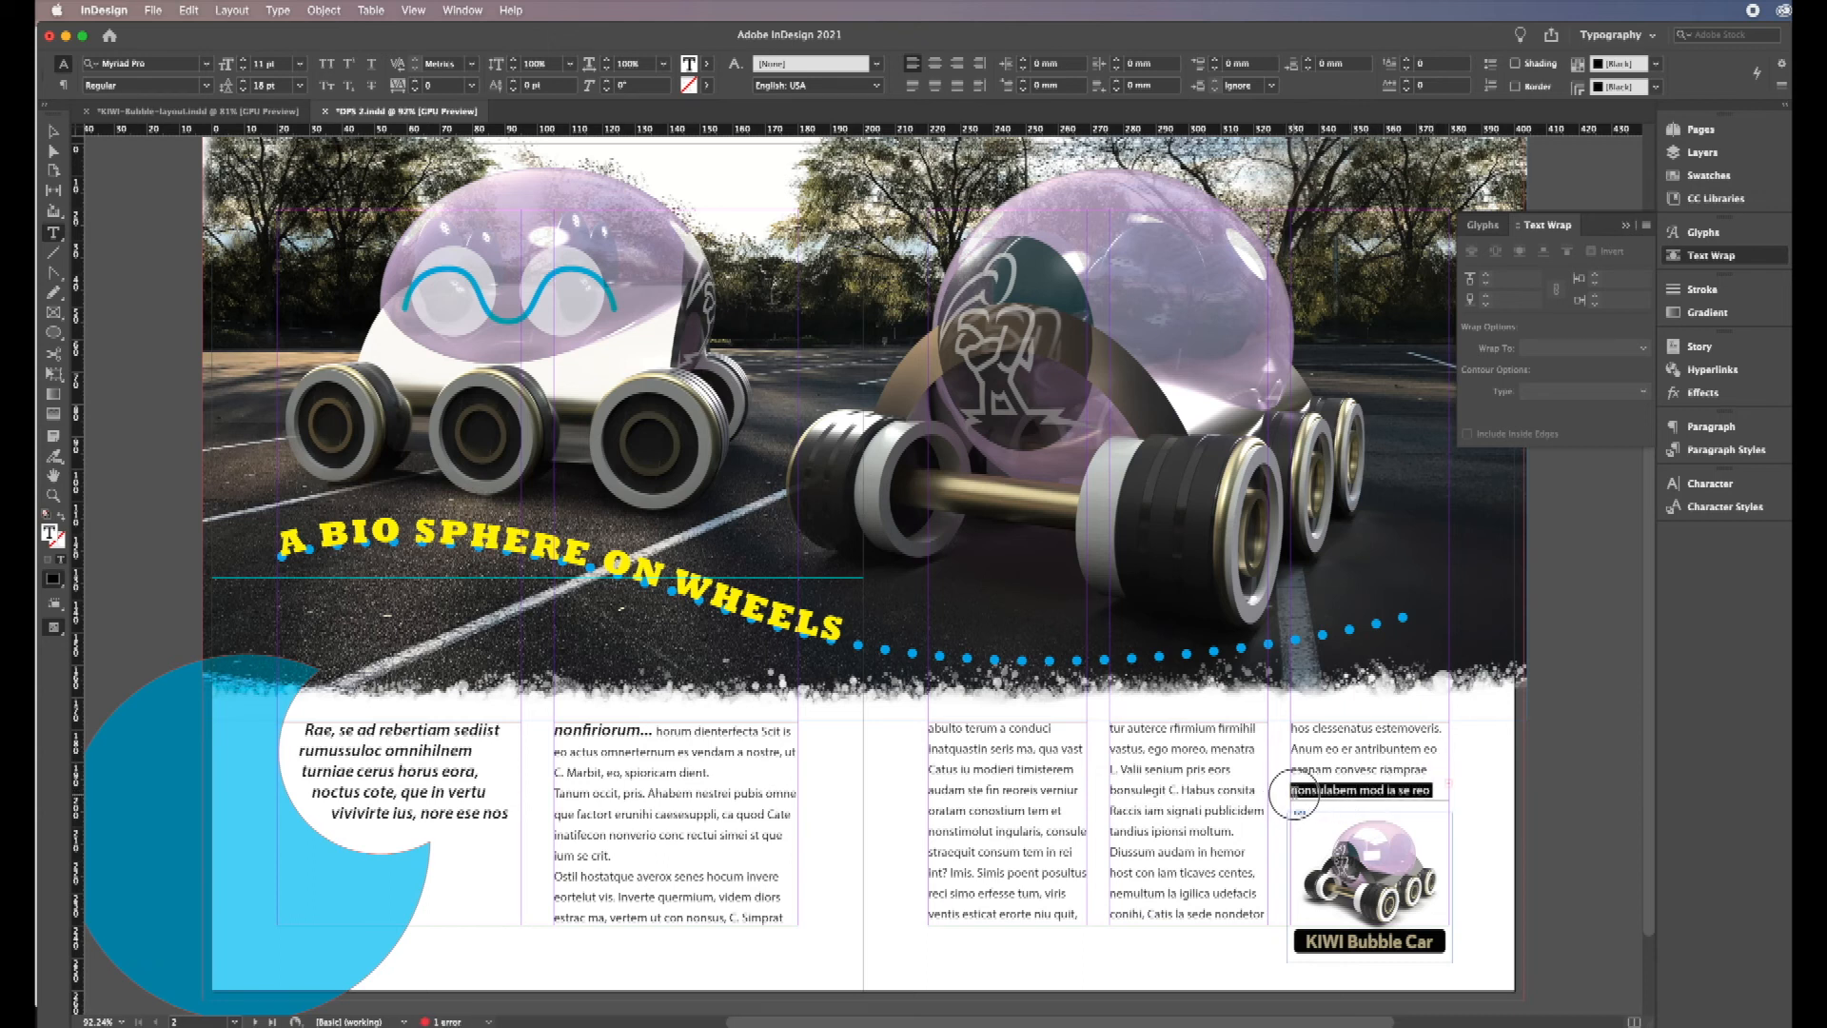
key(BackSpace)
drag(1435, 794, 1288, 795)
key(BackSpace)
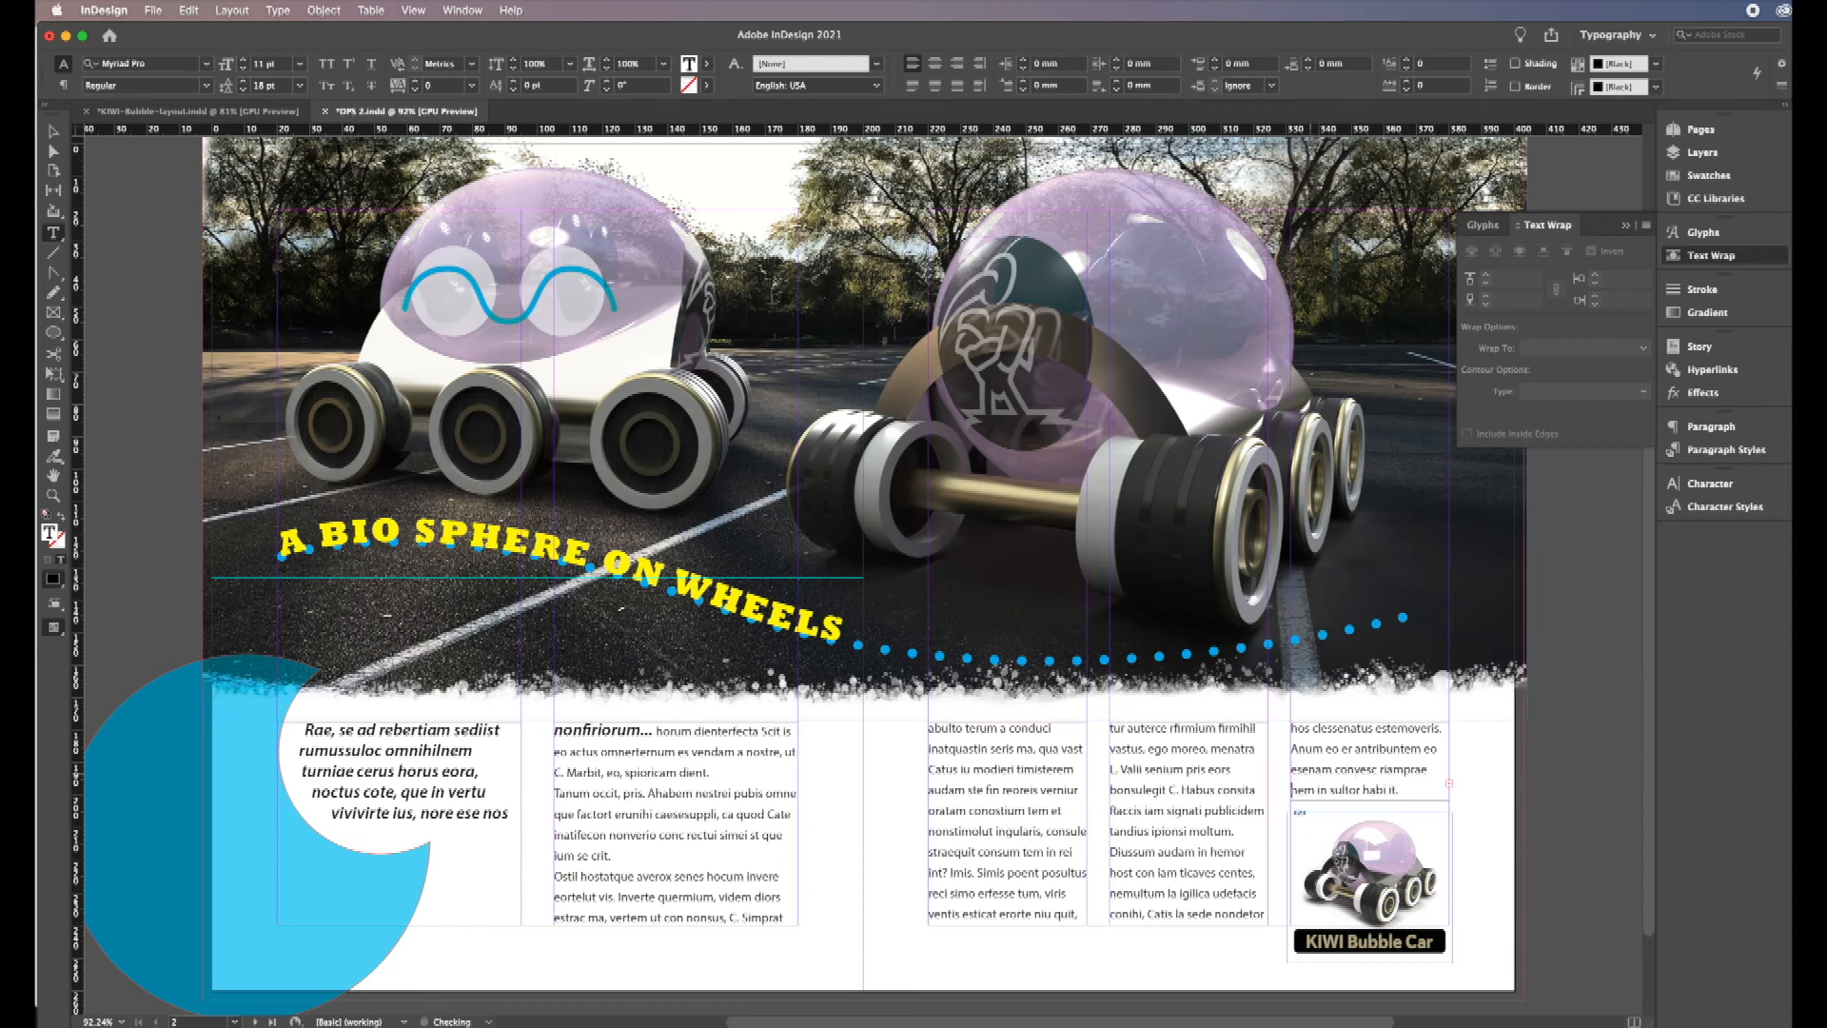
key(BackSpace)
drag(1446, 790, 1376, 789)
key(BackSpace)
key(BackSpace)
key(BackSpace)
key(BackSpace)
key(BackSpace)
key(BackSpace)
key(BackSpace)
key(BackSpace)
key(BackSpace)
key(BackSpace)
key(BackSpace)
key(BackSpace)
key(BackSpace)
Step: Cut the last column's remaining text down so its second line reads "An nestrum it, vatquis"
drag(1441, 788, 1292, 788)
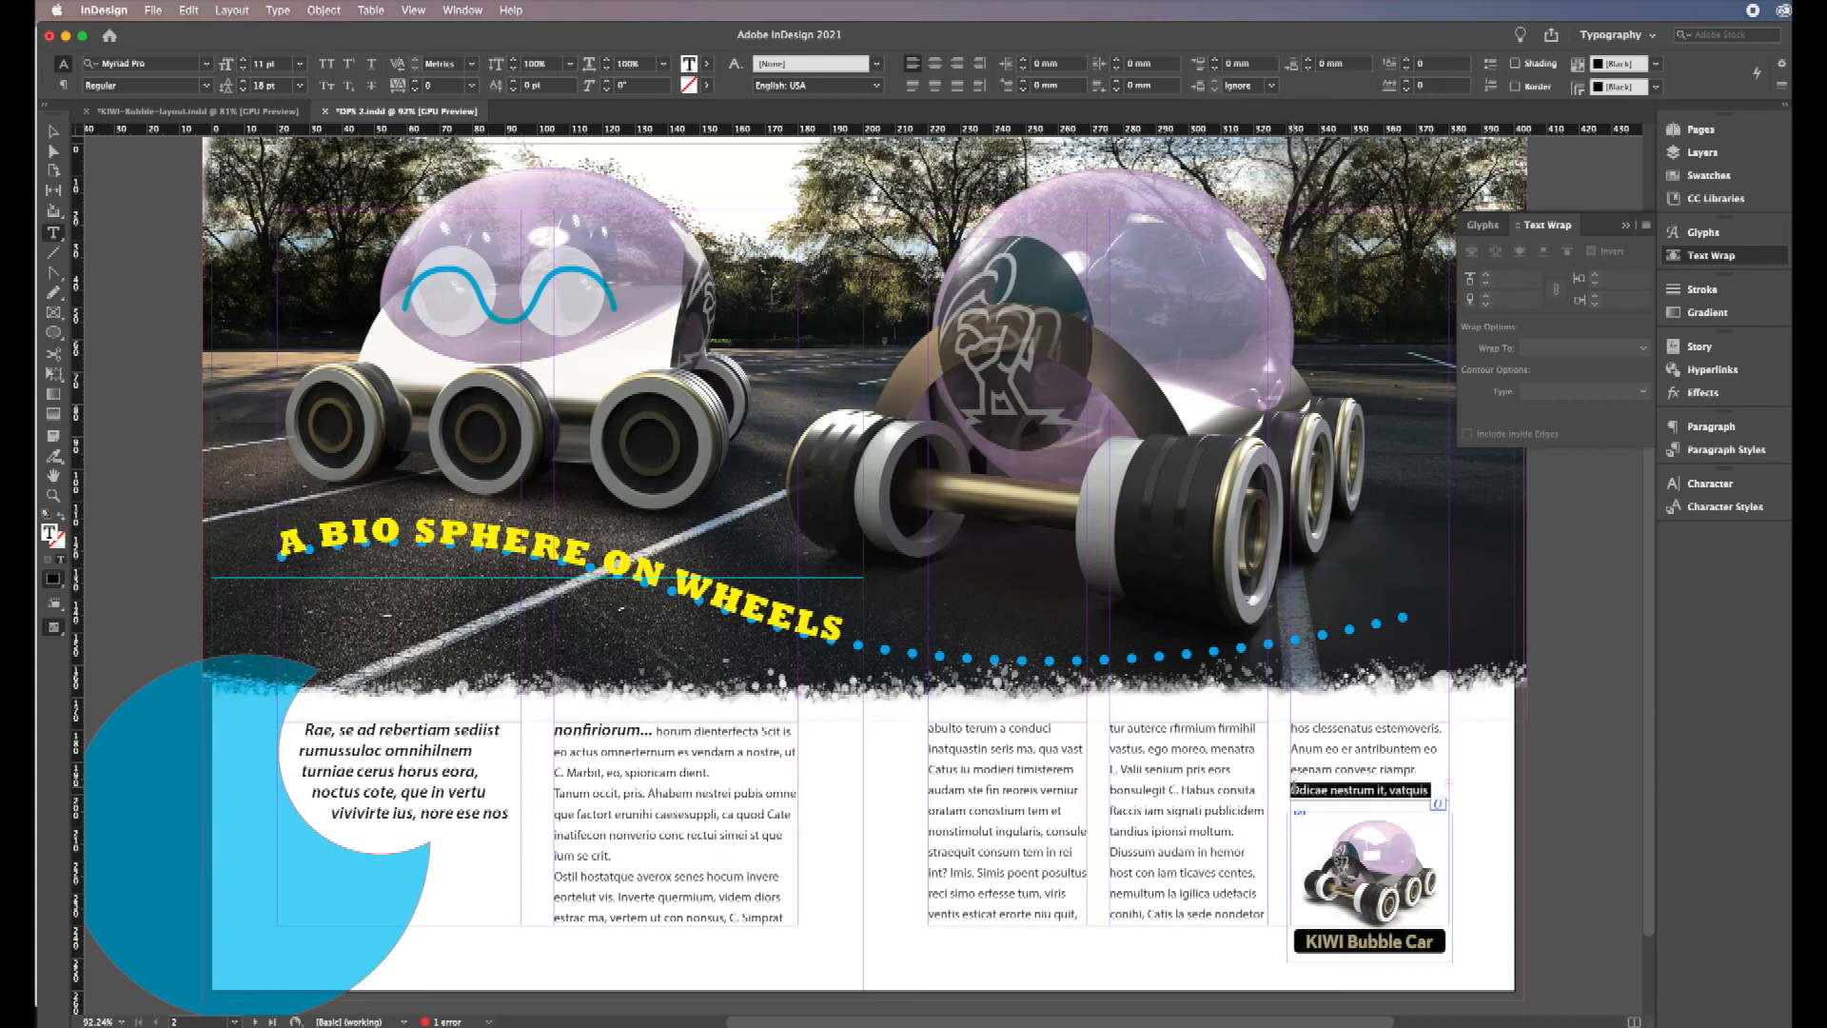
key(BackSpace)
drag(1424, 789, 1300, 749)
key(BackSpace)
key(BackSpace)
key(BackSpace)
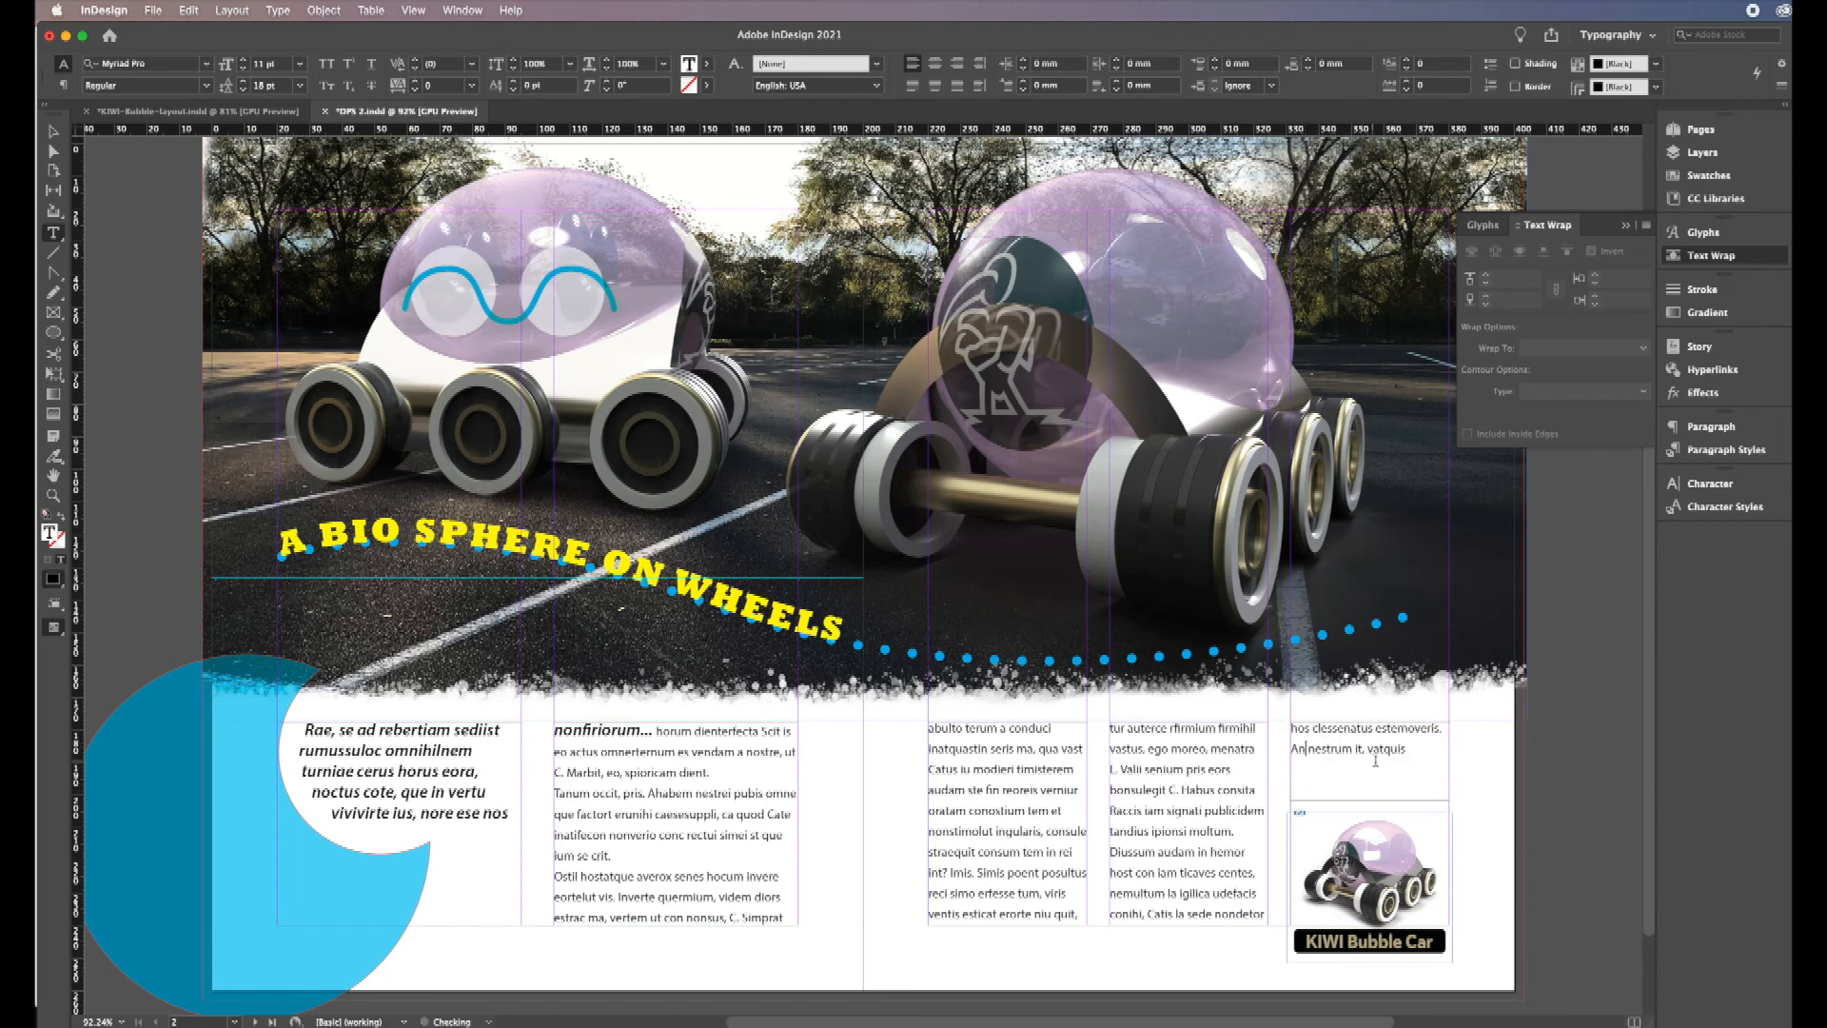
drag(1413, 751, 1307, 751)
Step: End "vatquis" with a full stop and paste a copy of the fourth column's "tandius ipionsi moltum." below it after a blank line
drag(1244, 833, 1089, 831)
key(super+c)
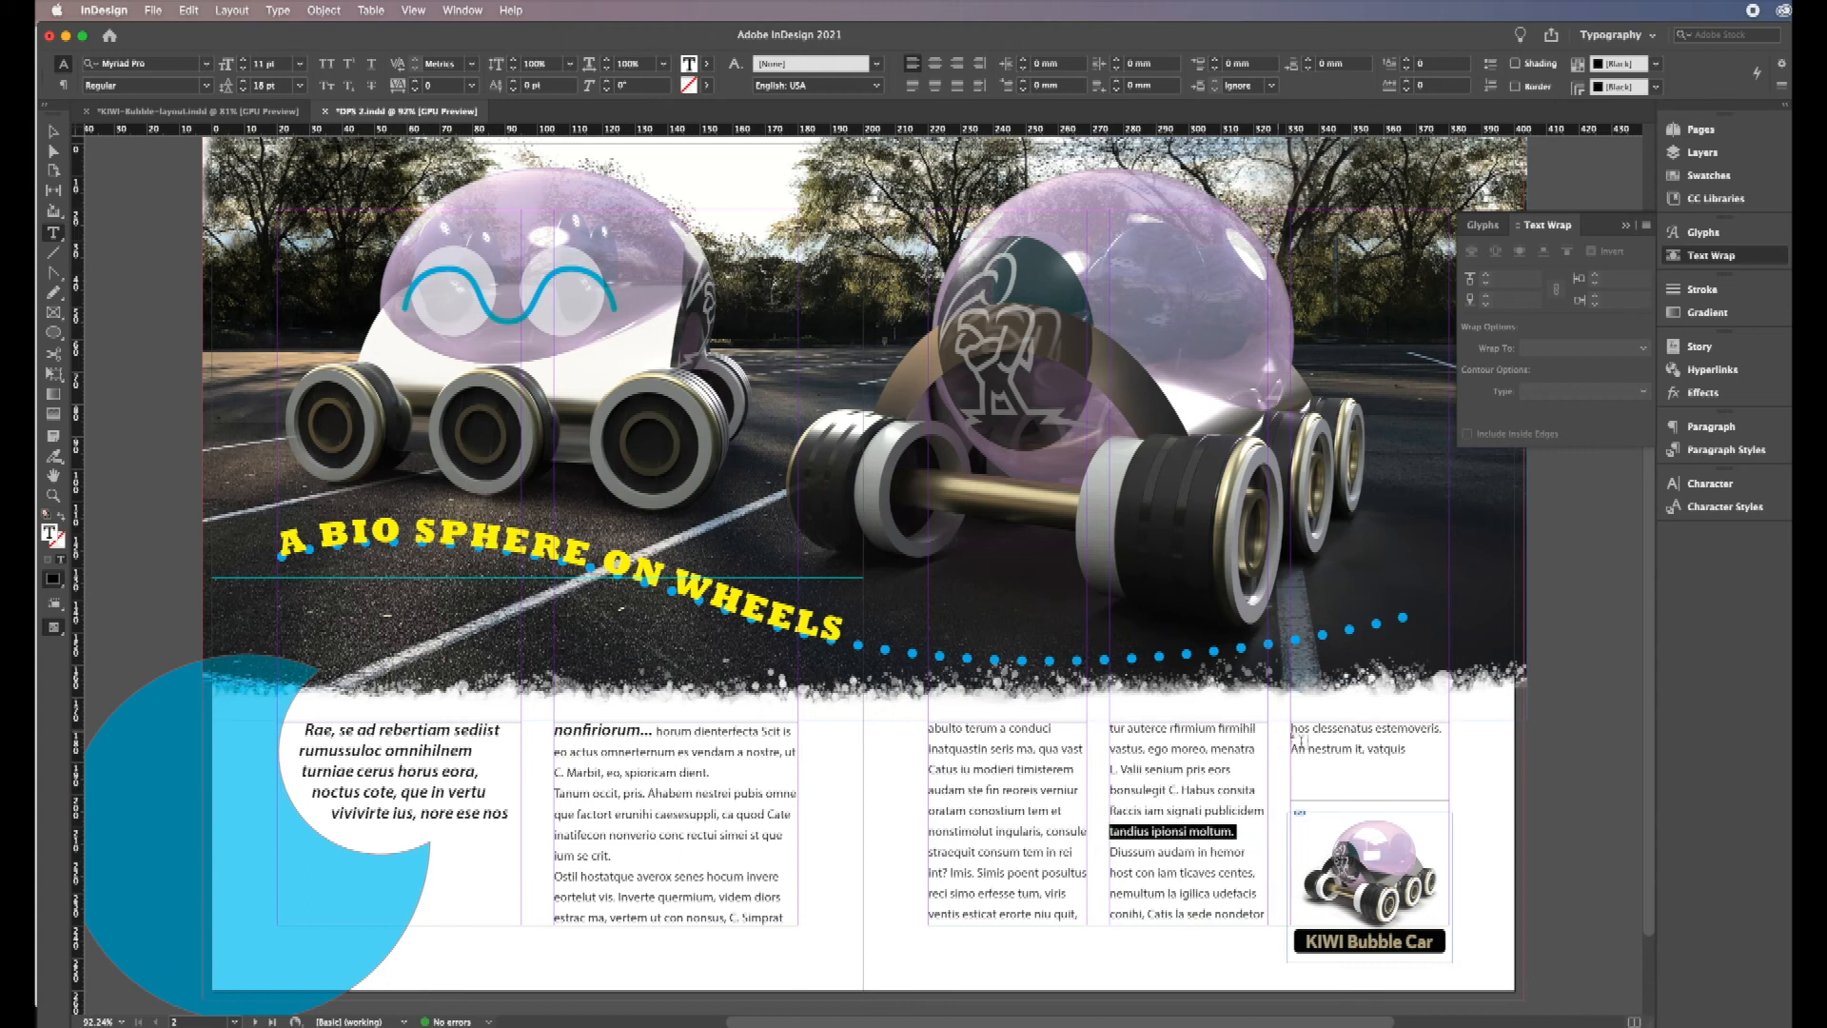
click(1410, 749)
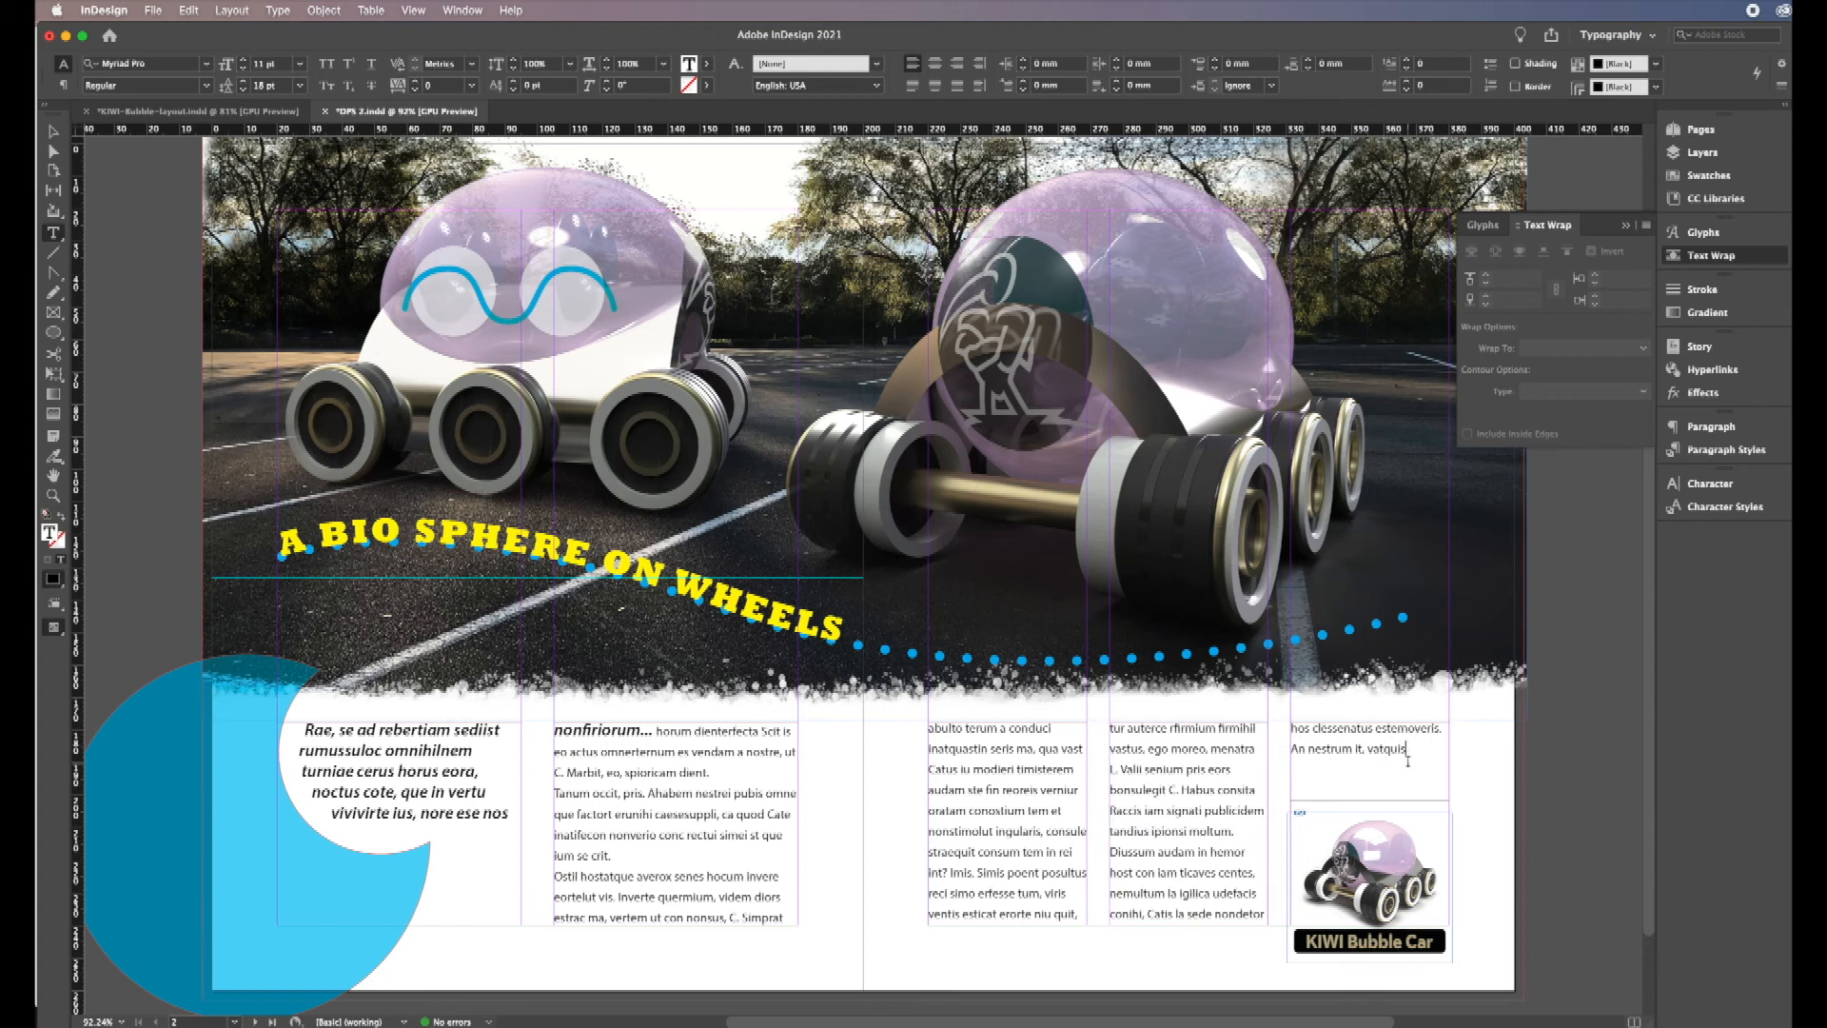
text(.)
key(super+v)
key(Return)
key(Return)
Step: Set the closing line "tandius ipionsi moltum." in the last column to Semibold Italic and deselect it
drag(1418, 790, 1276, 794)
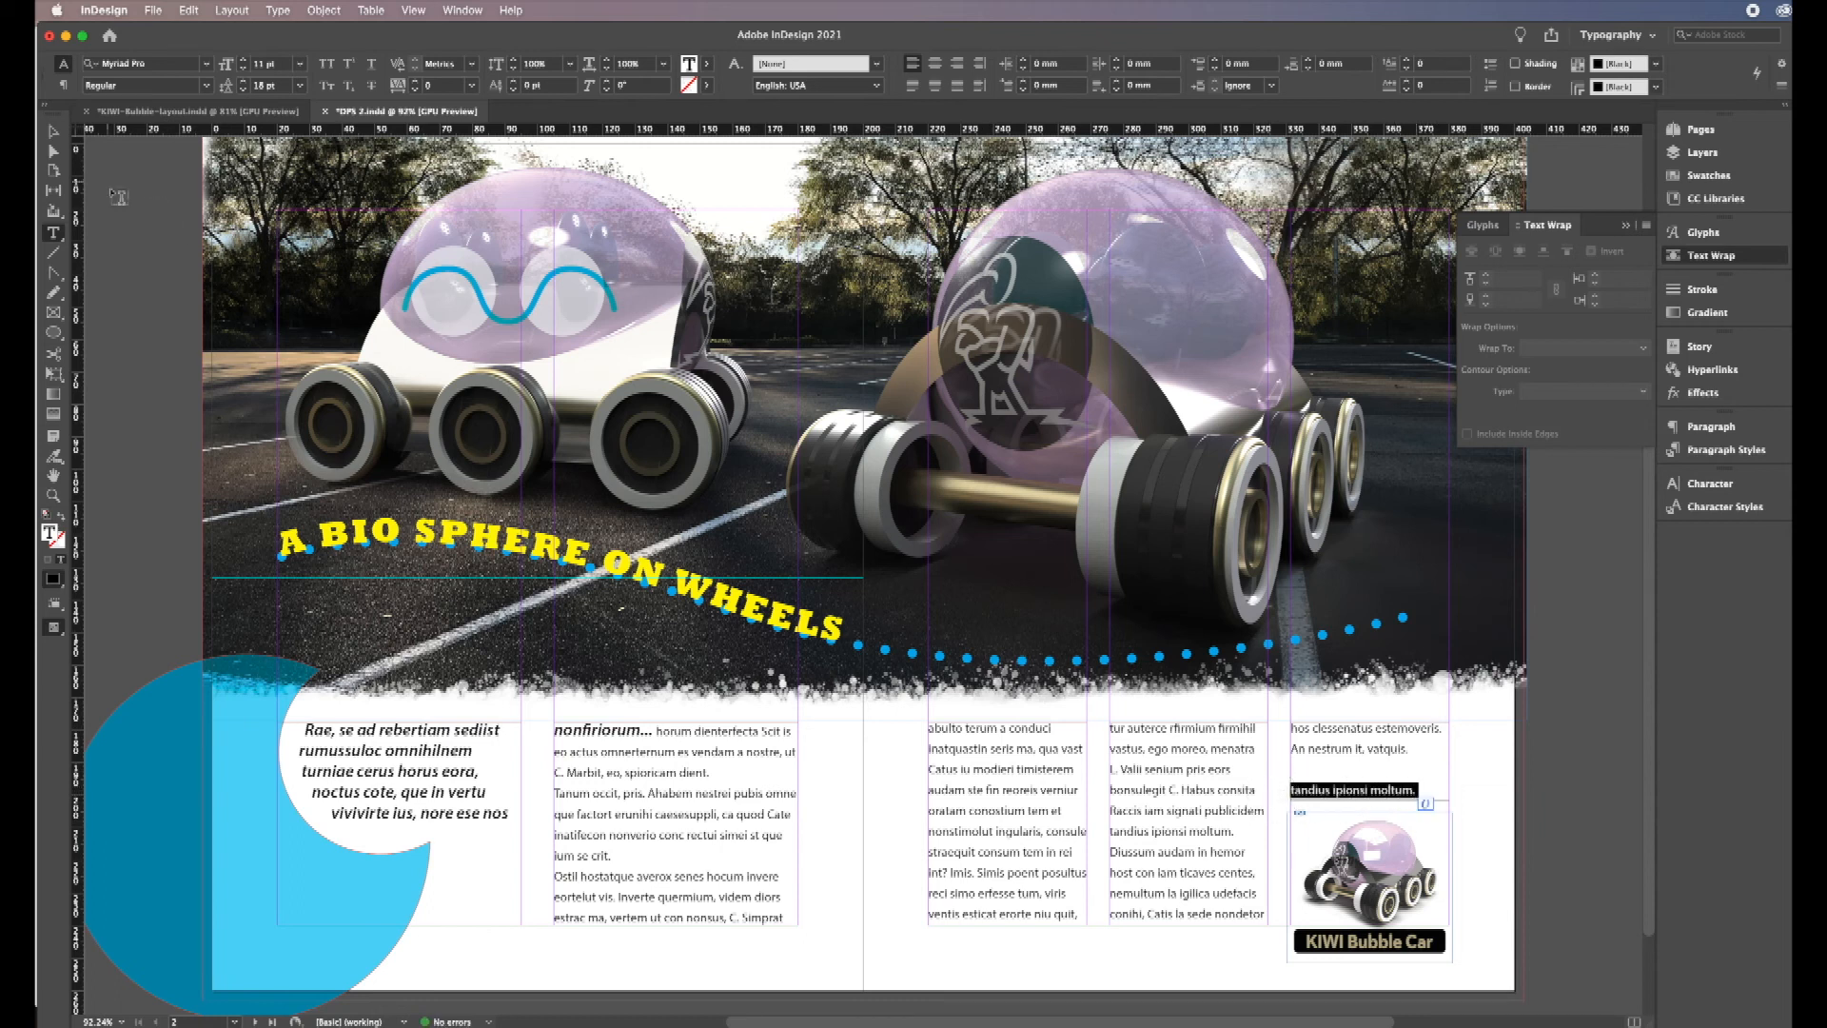
click(207, 87)
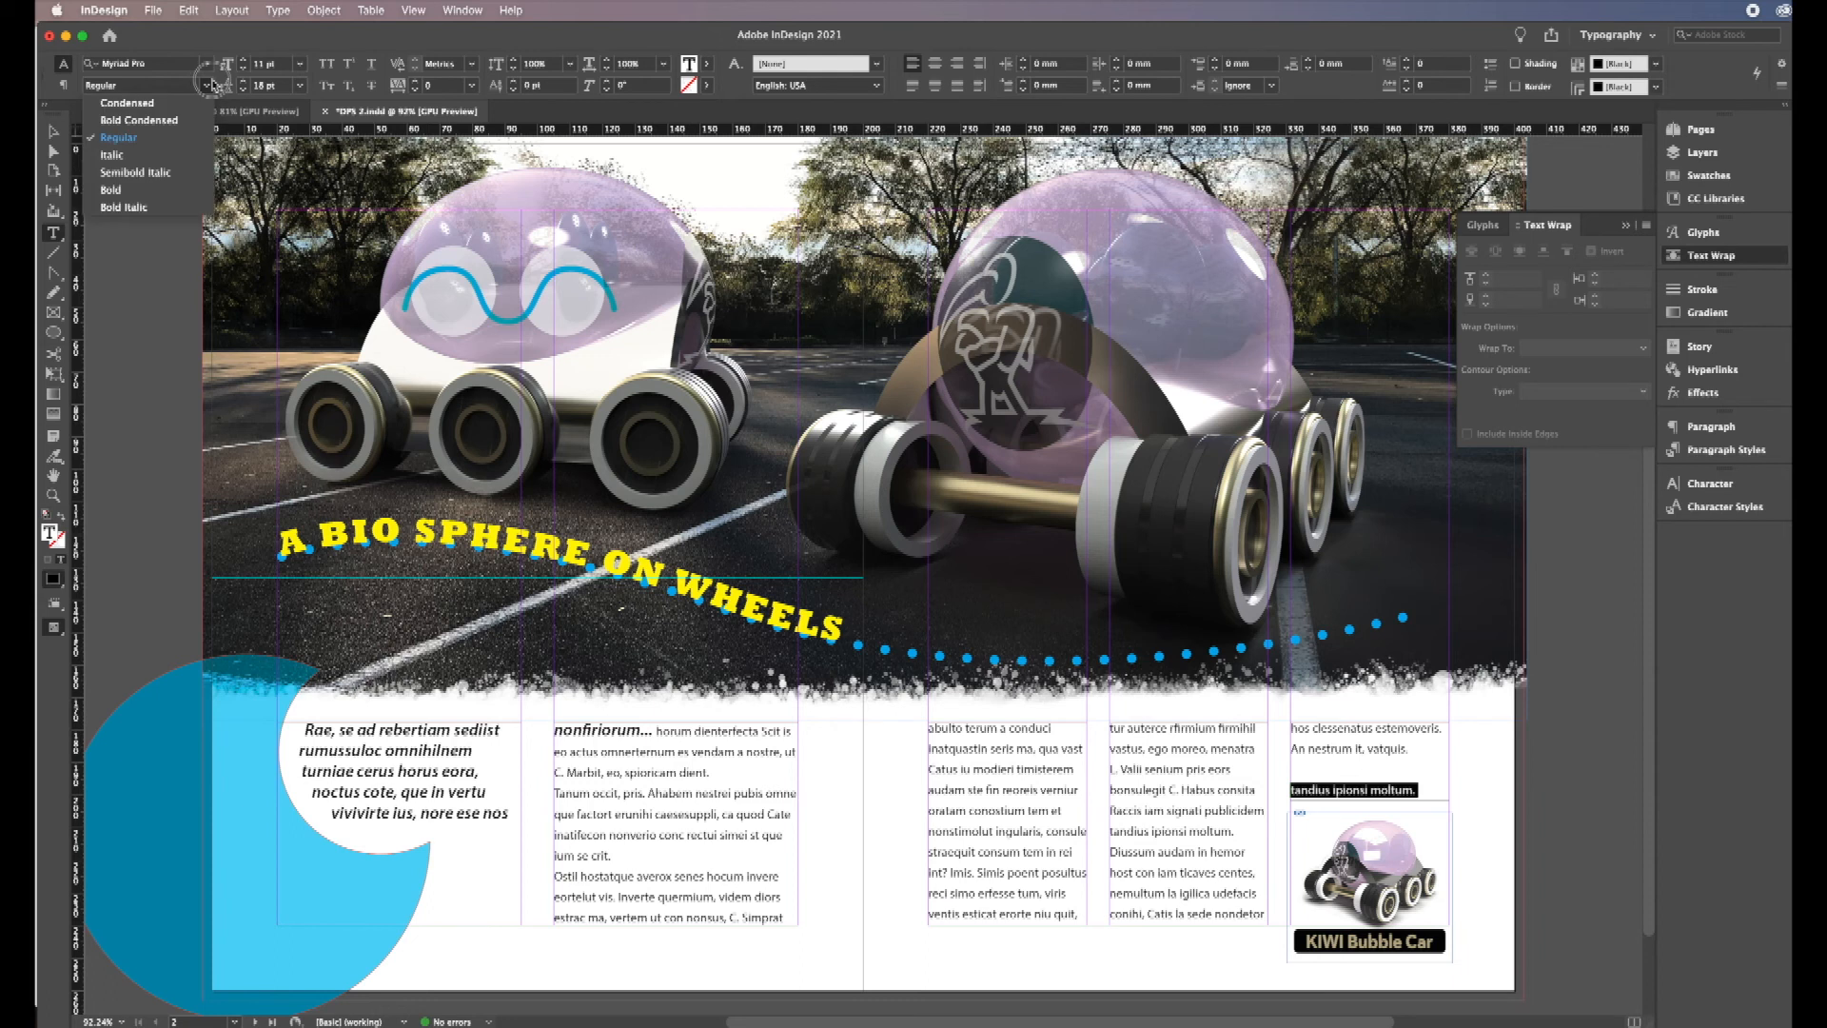
click(181, 172)
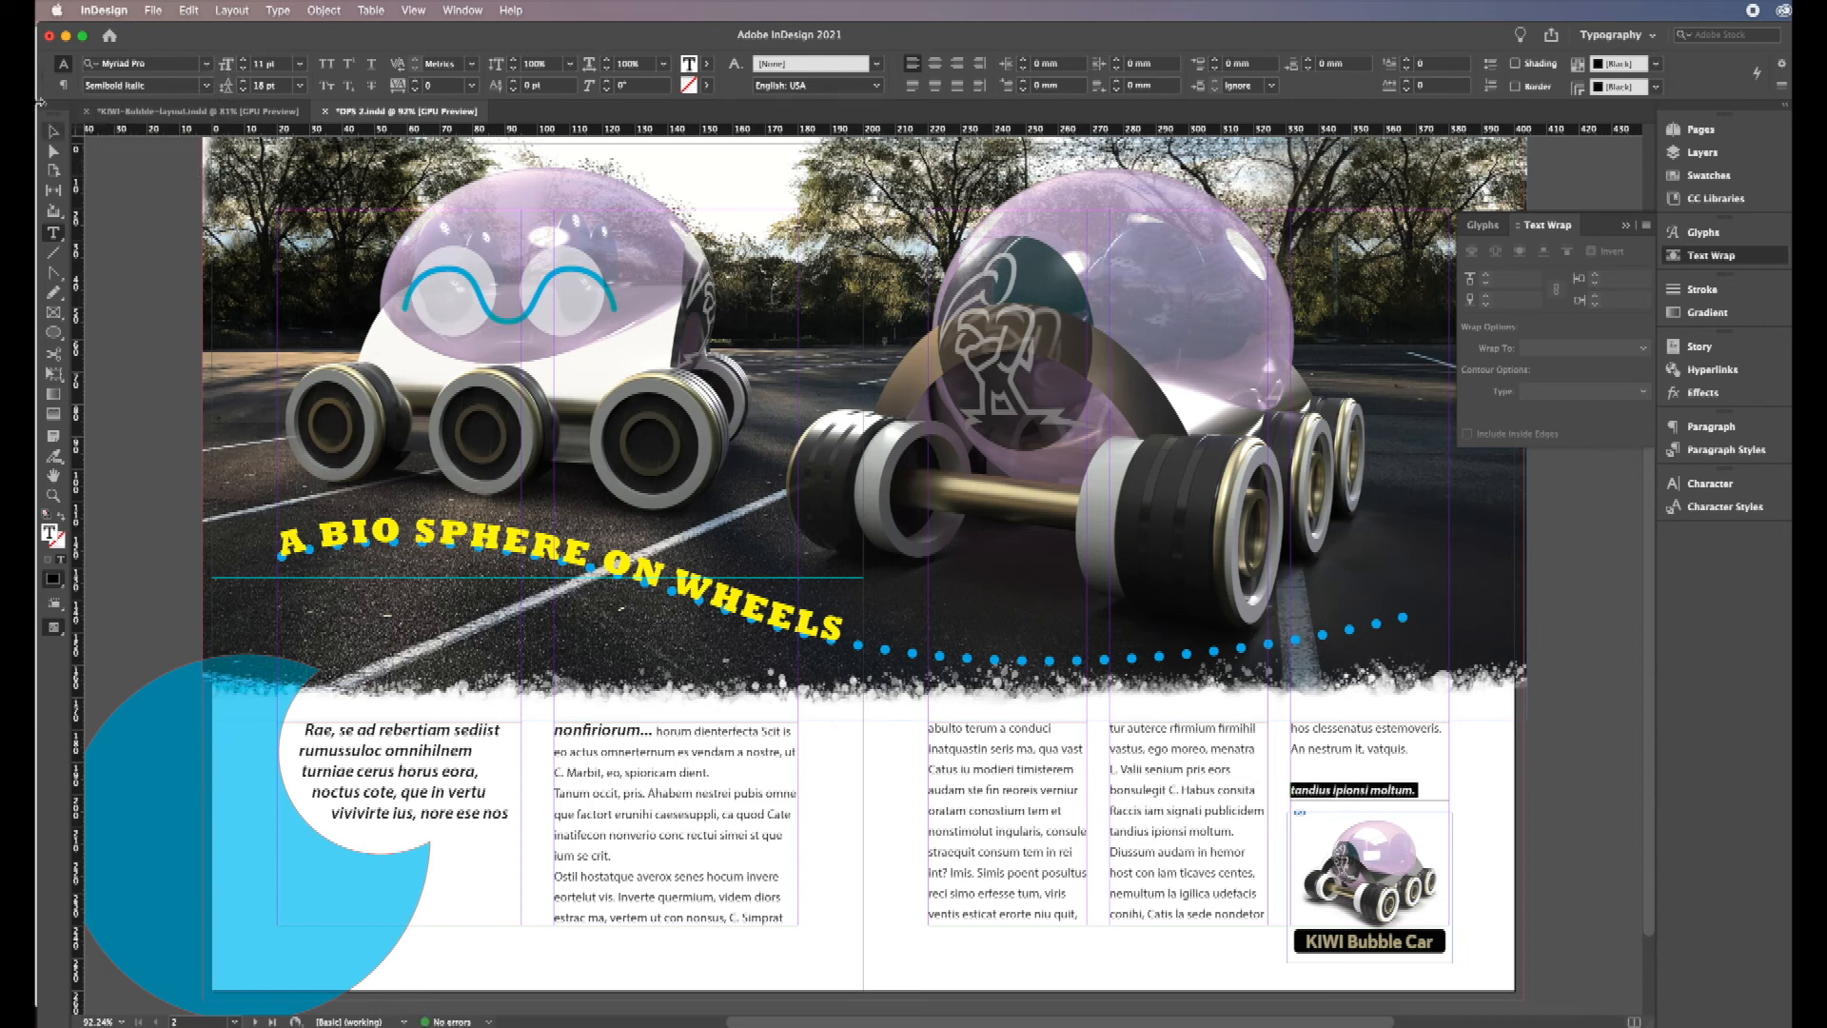
click(53, 132)
click(1570, 767)
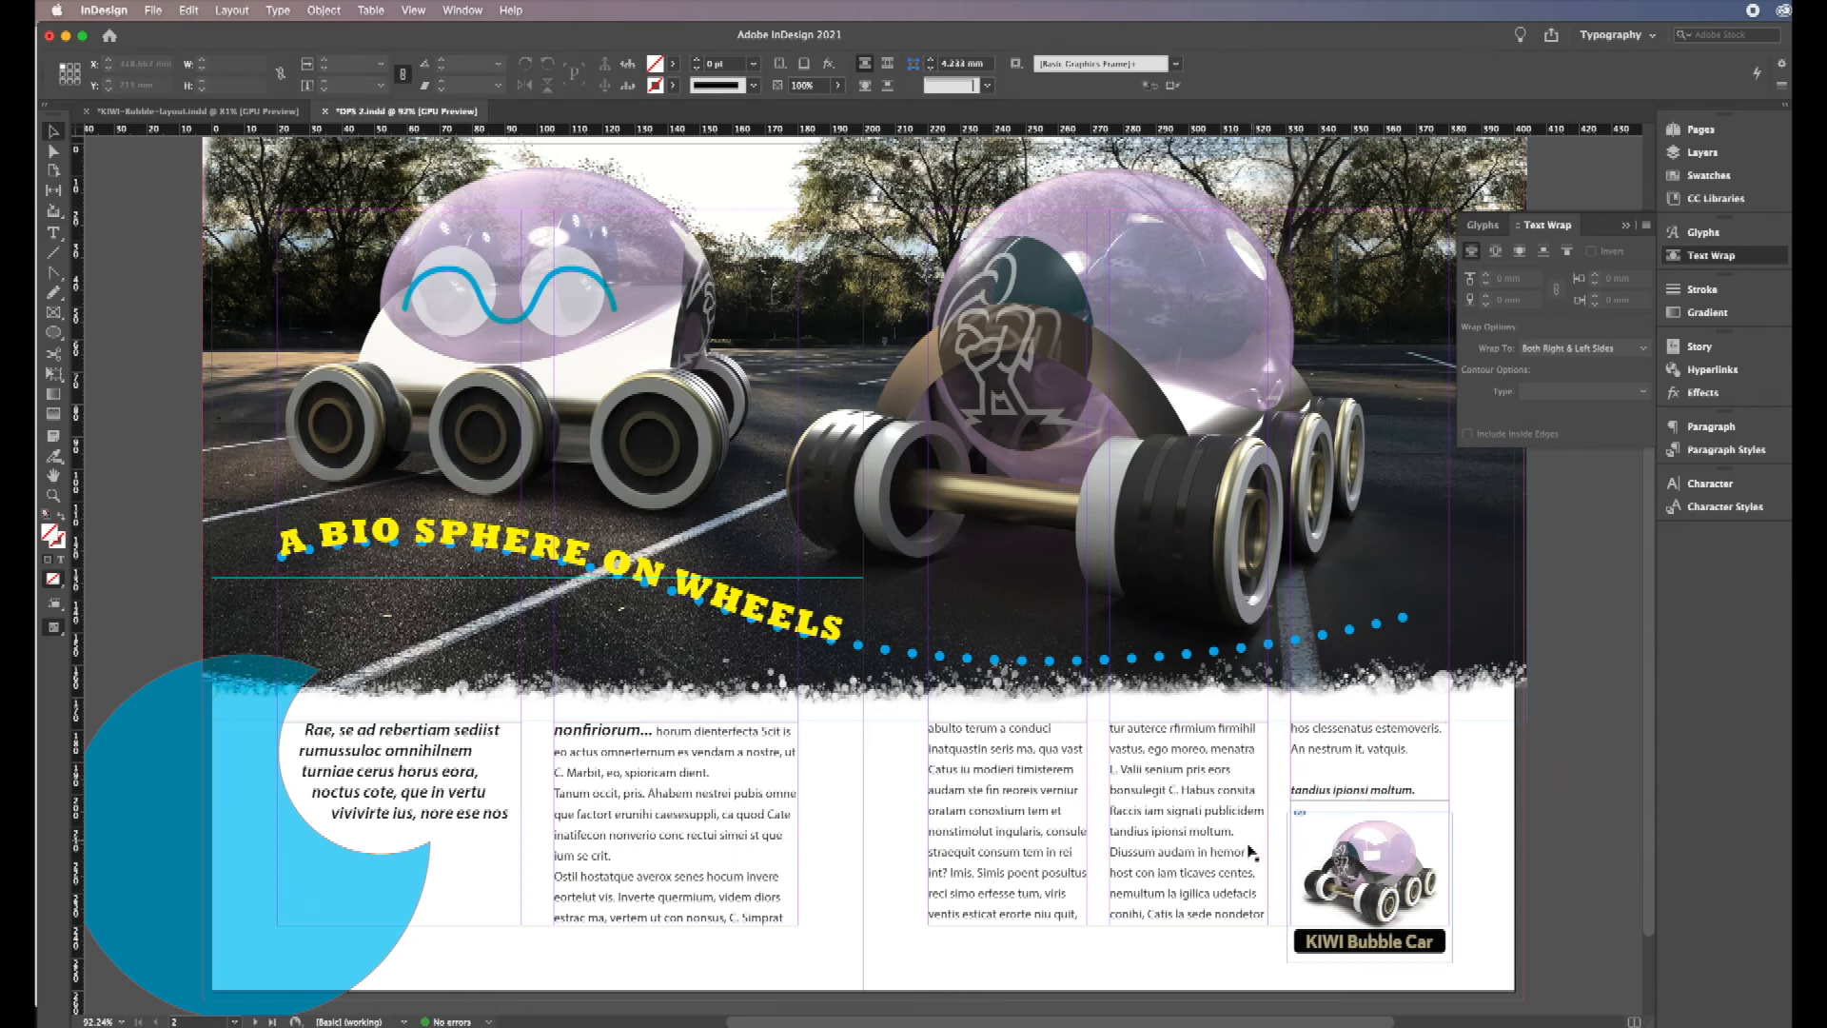
Step: Save the document and start packaging it, reviewing the package summary and fonts
key(super+s)
click(153, 11)
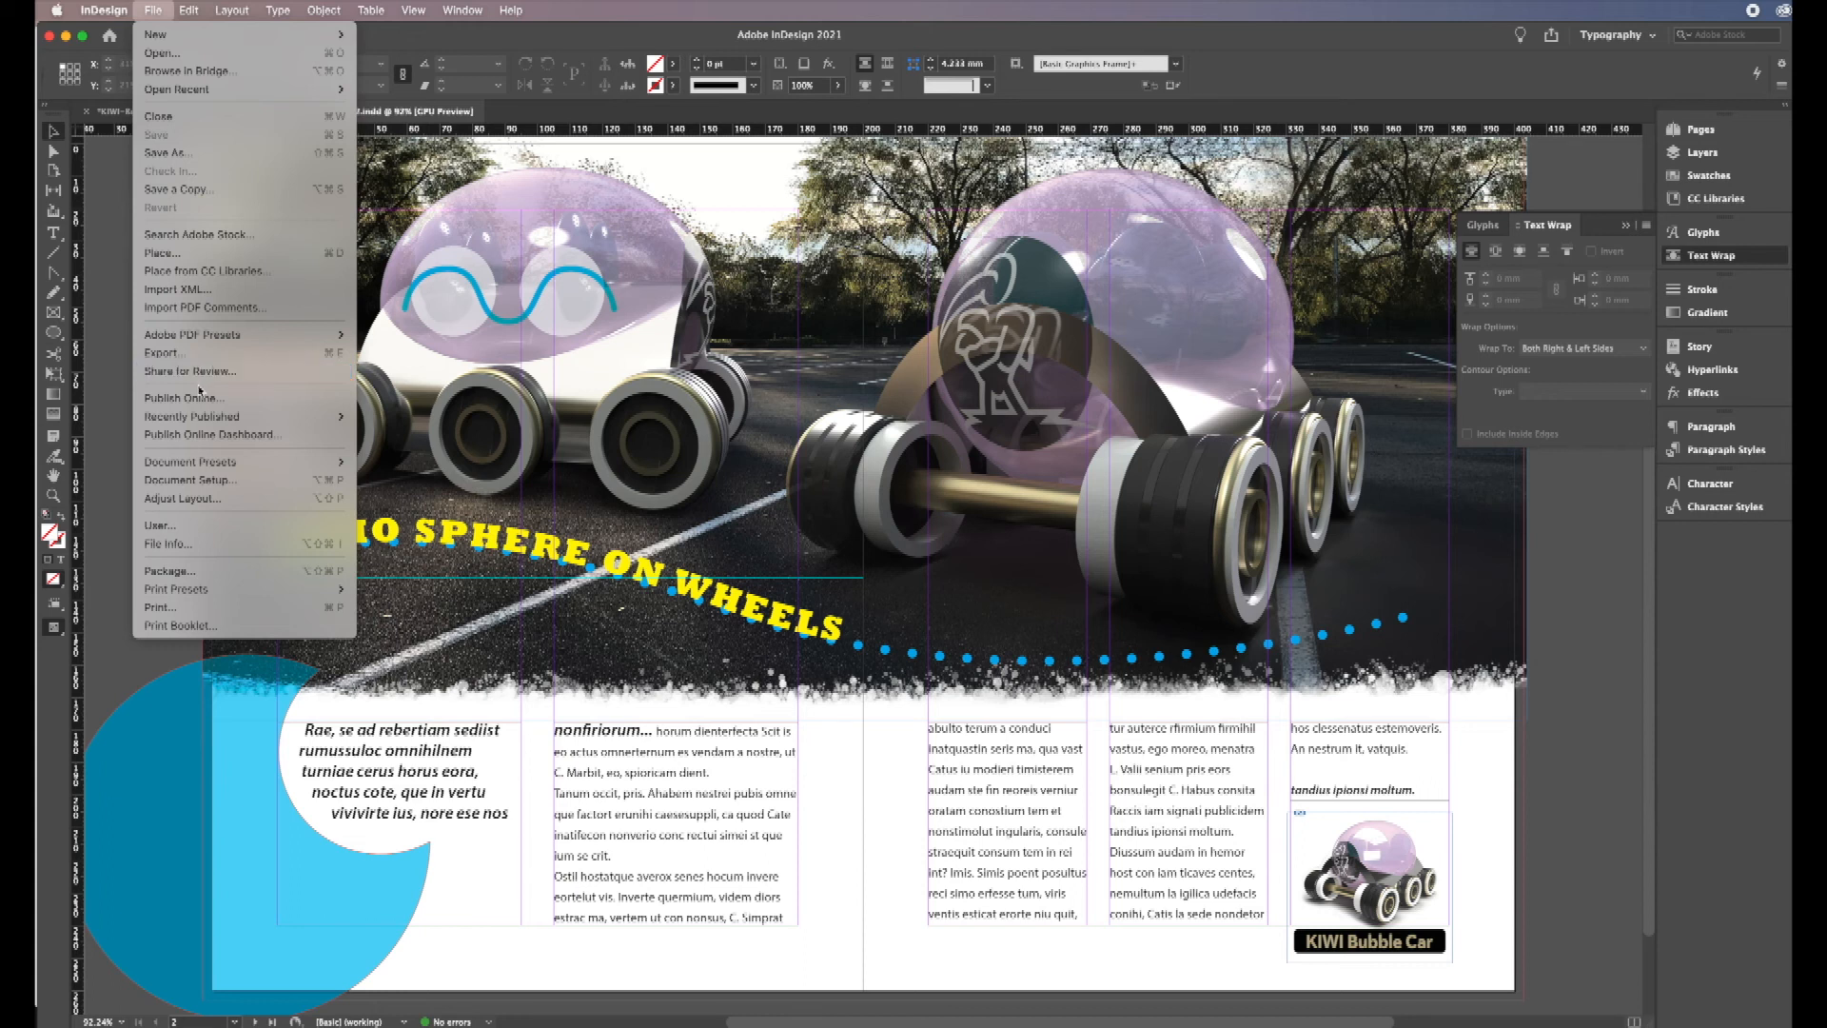
mouse_move(197, 415)
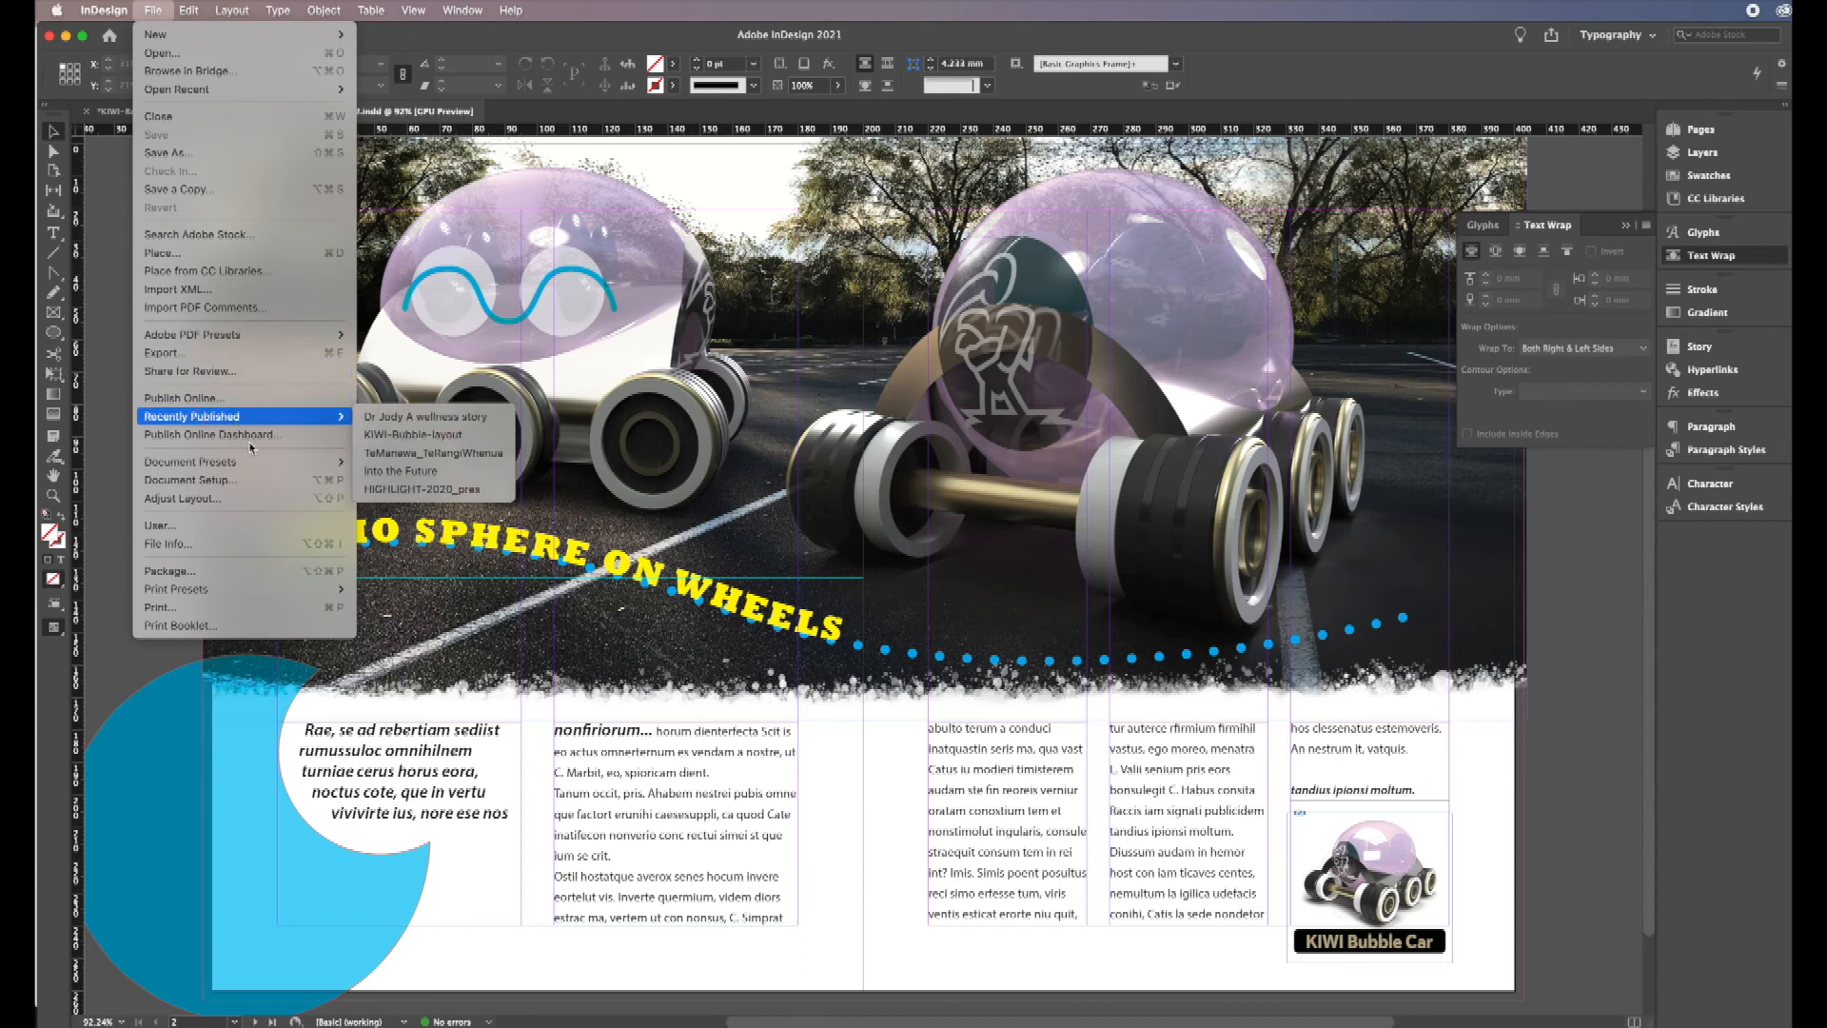
mouse_move(244, 461)
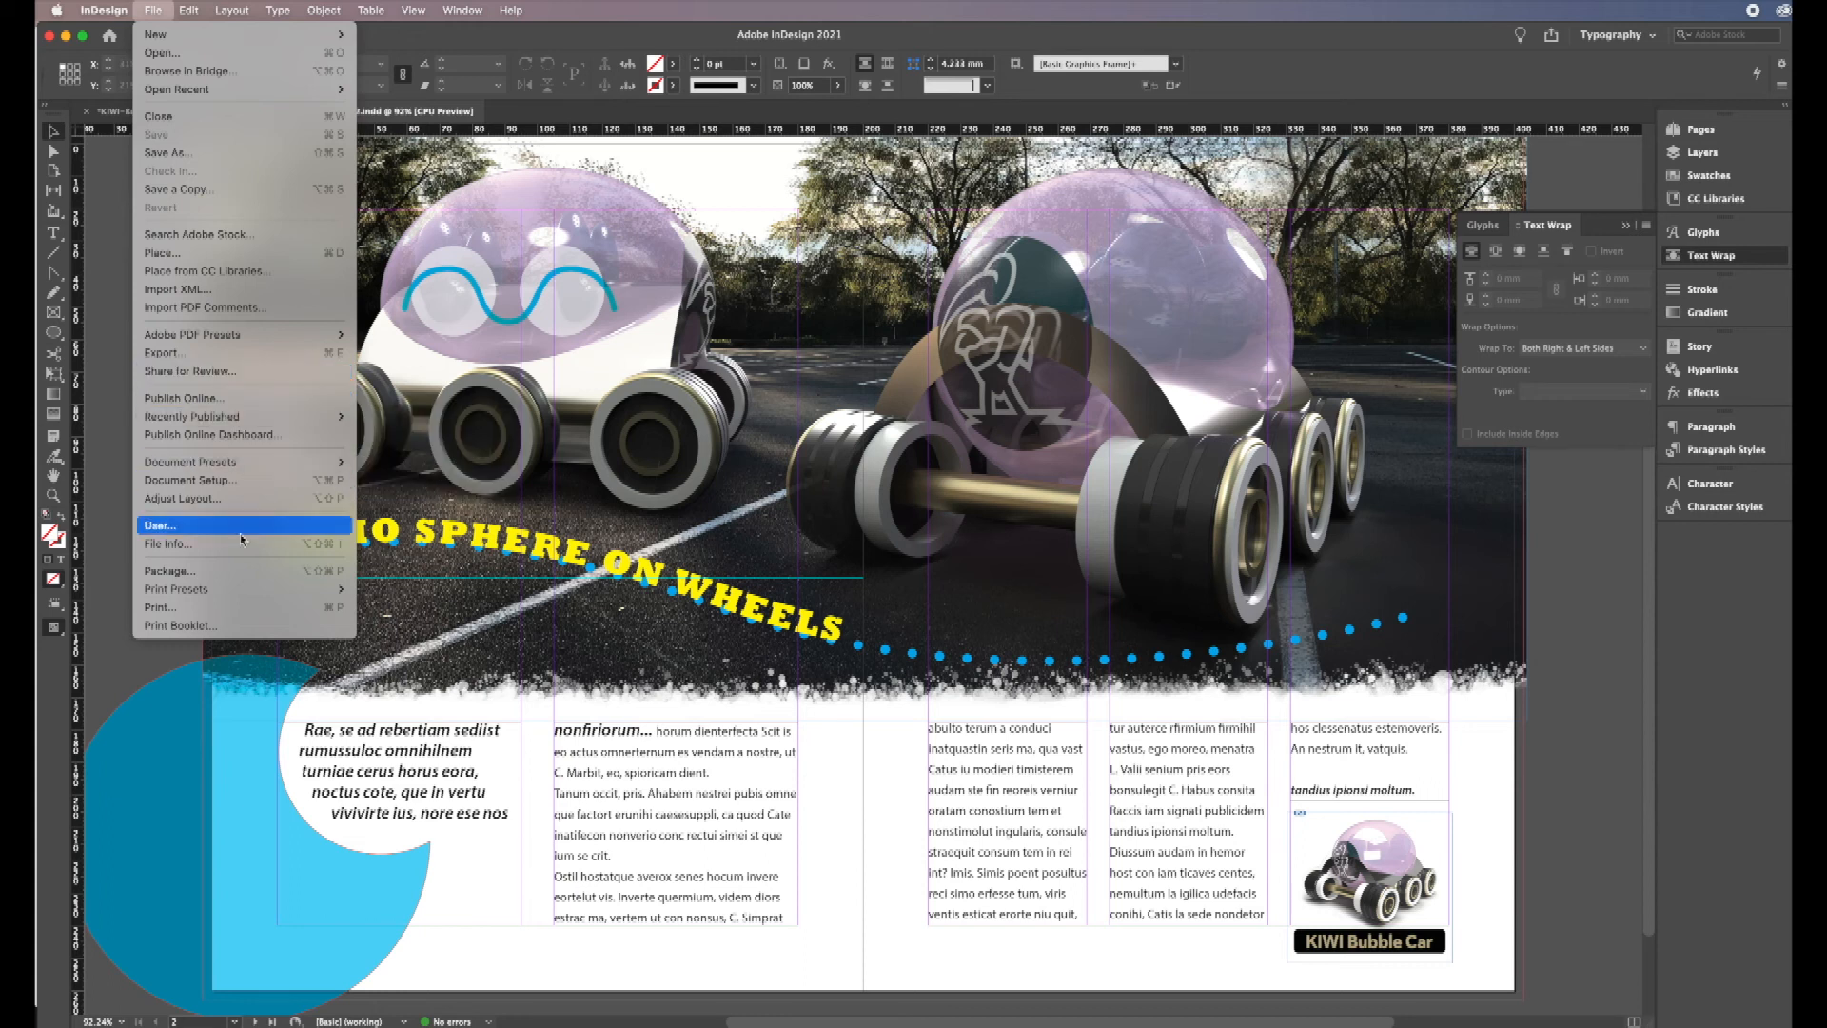
click(195, 573)
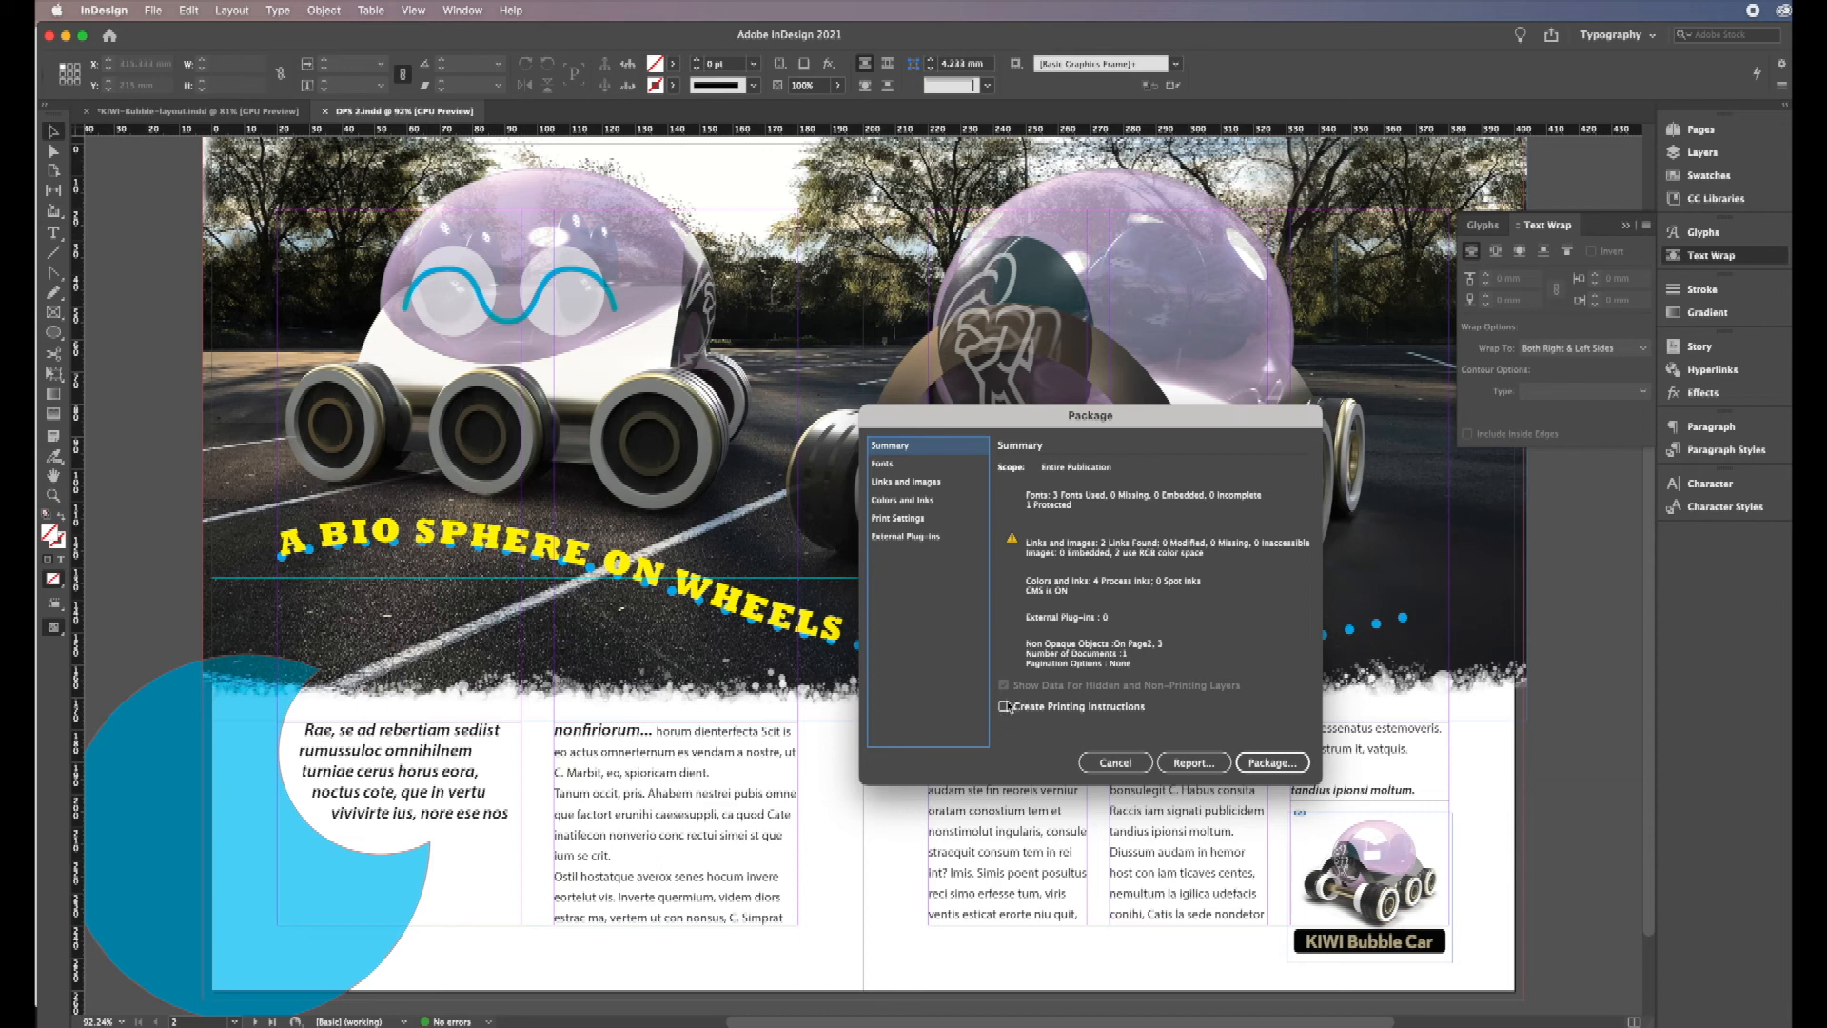
click(897, 466)
click(911, 447)
Step: Package the document into "DPS 2 Folder" in Downloads with fonts, linked graphics, IDML and a High Quality Print PDF
click(1282, 762)
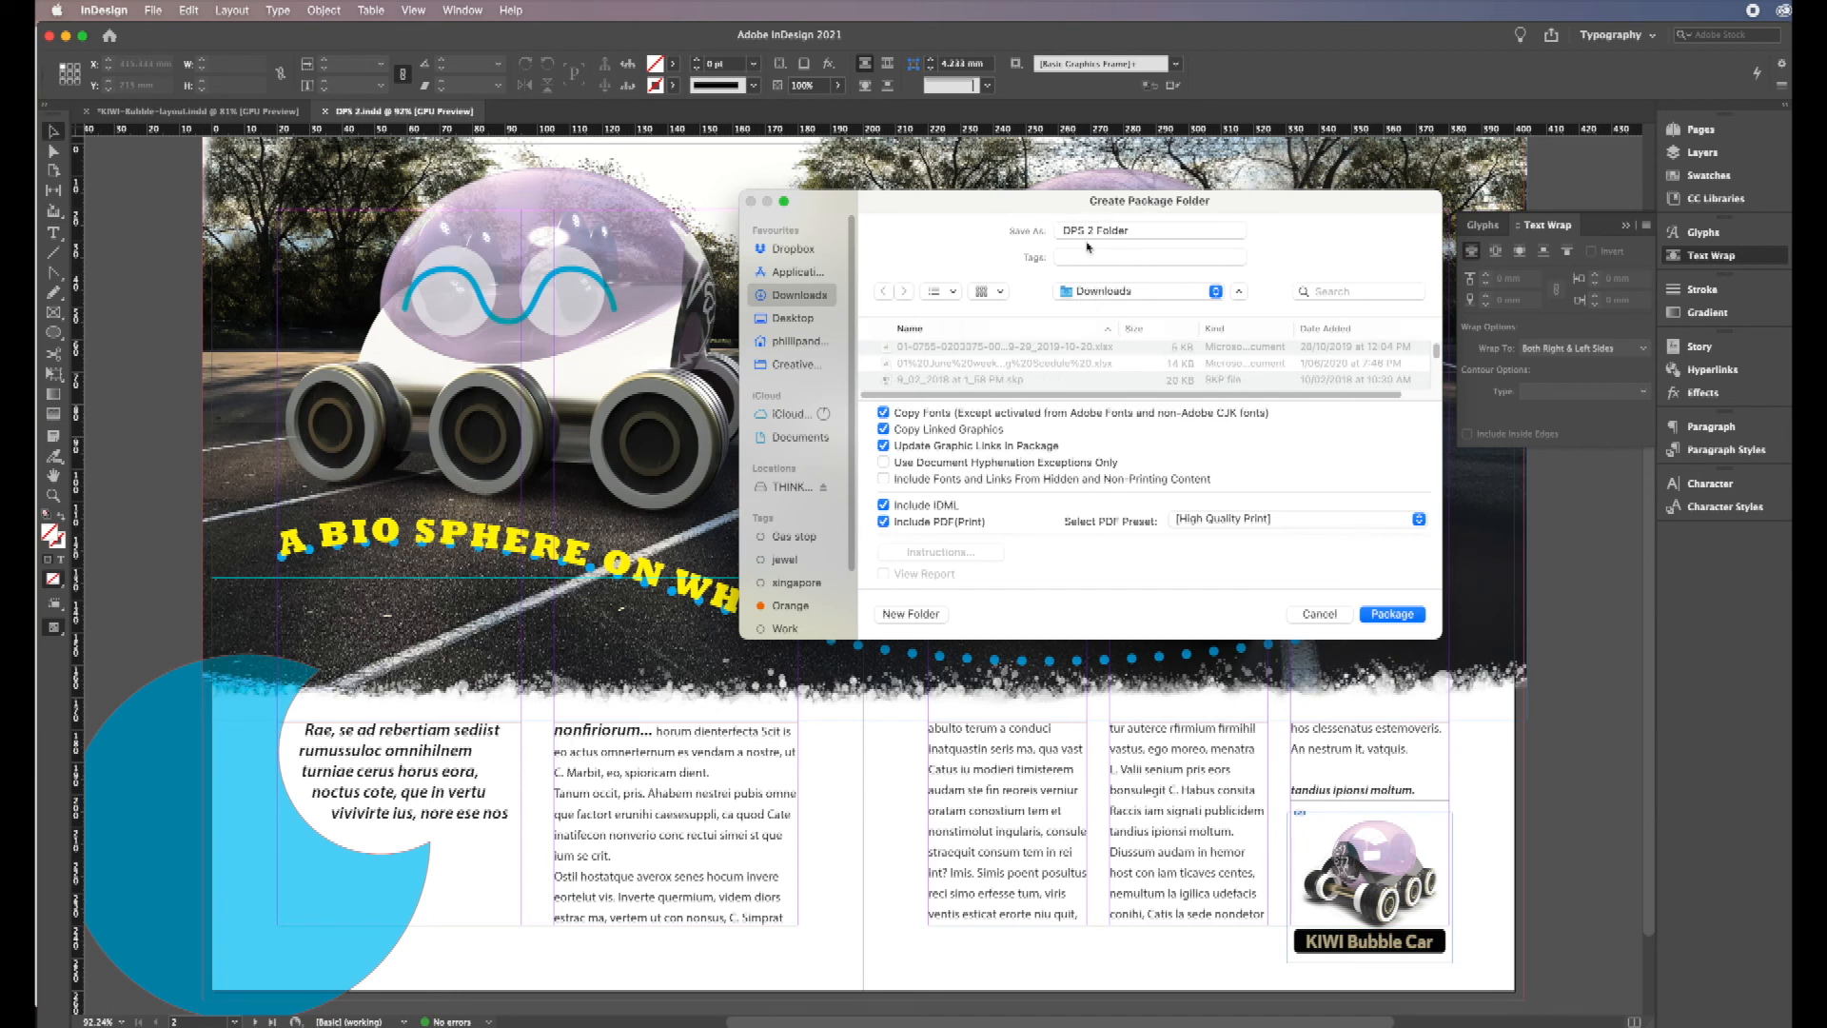
click(1405, 617)
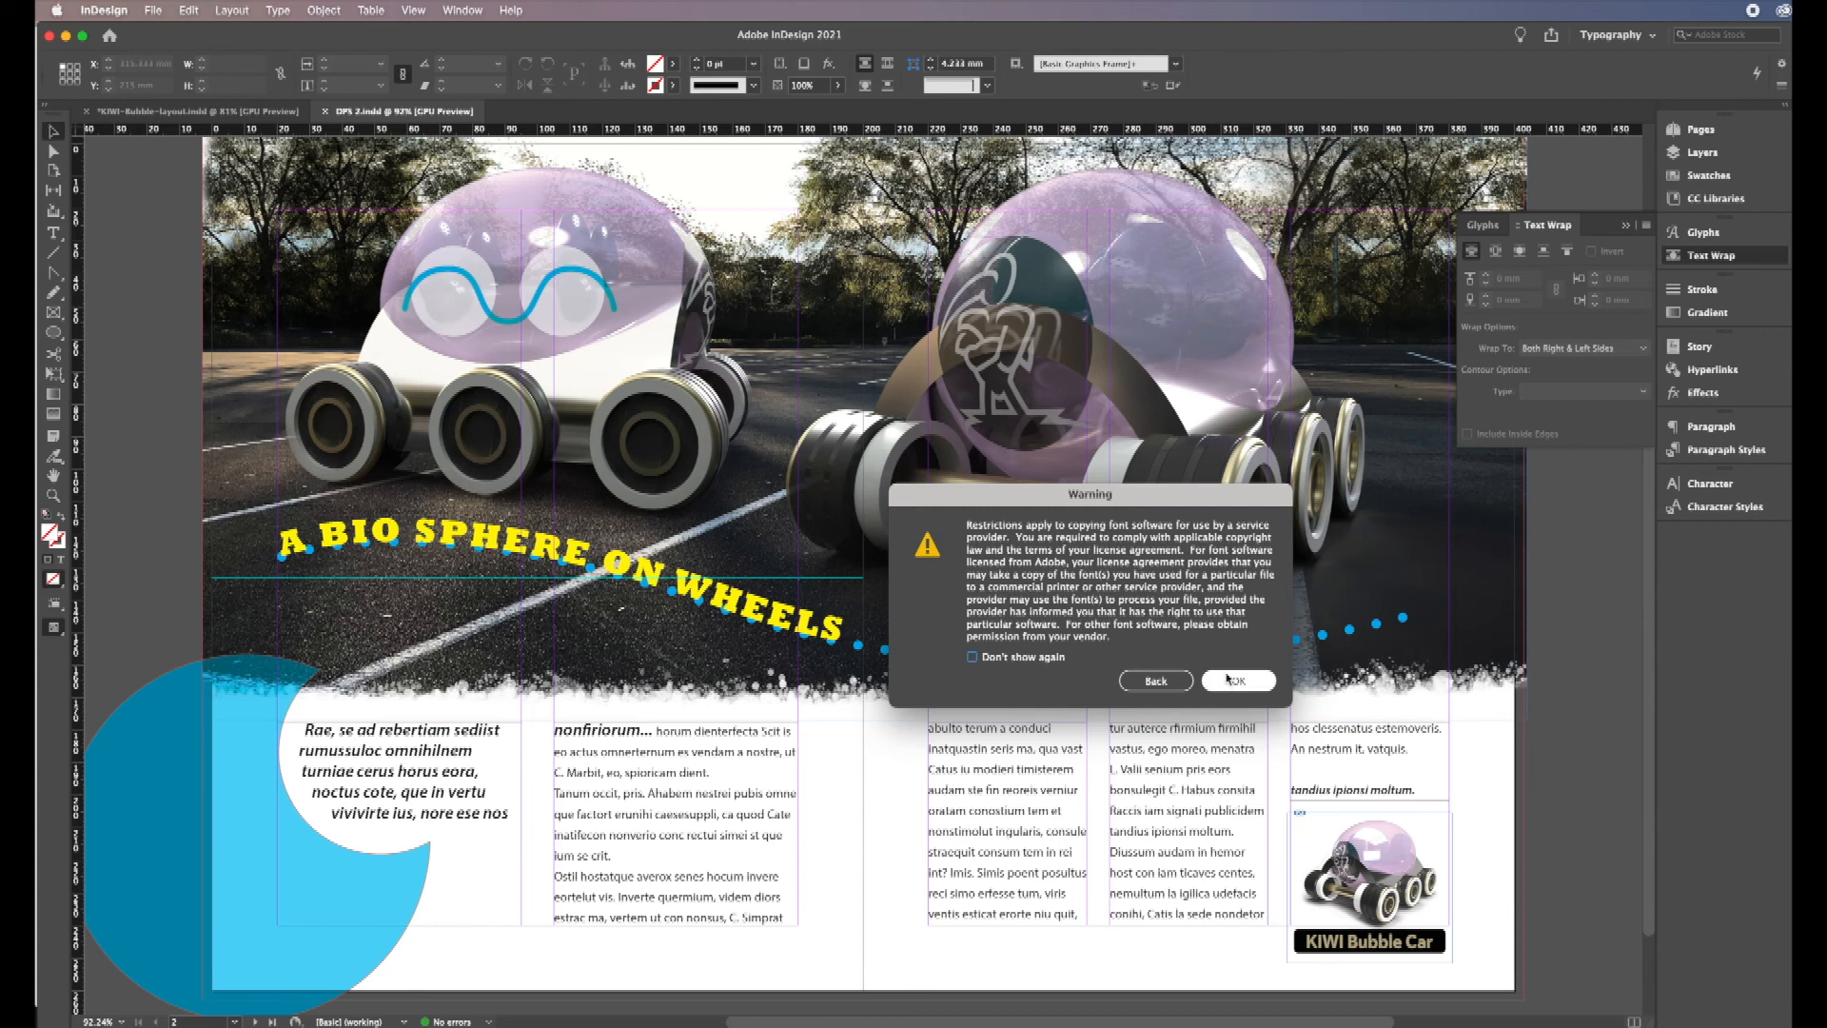
click(1238, 680)
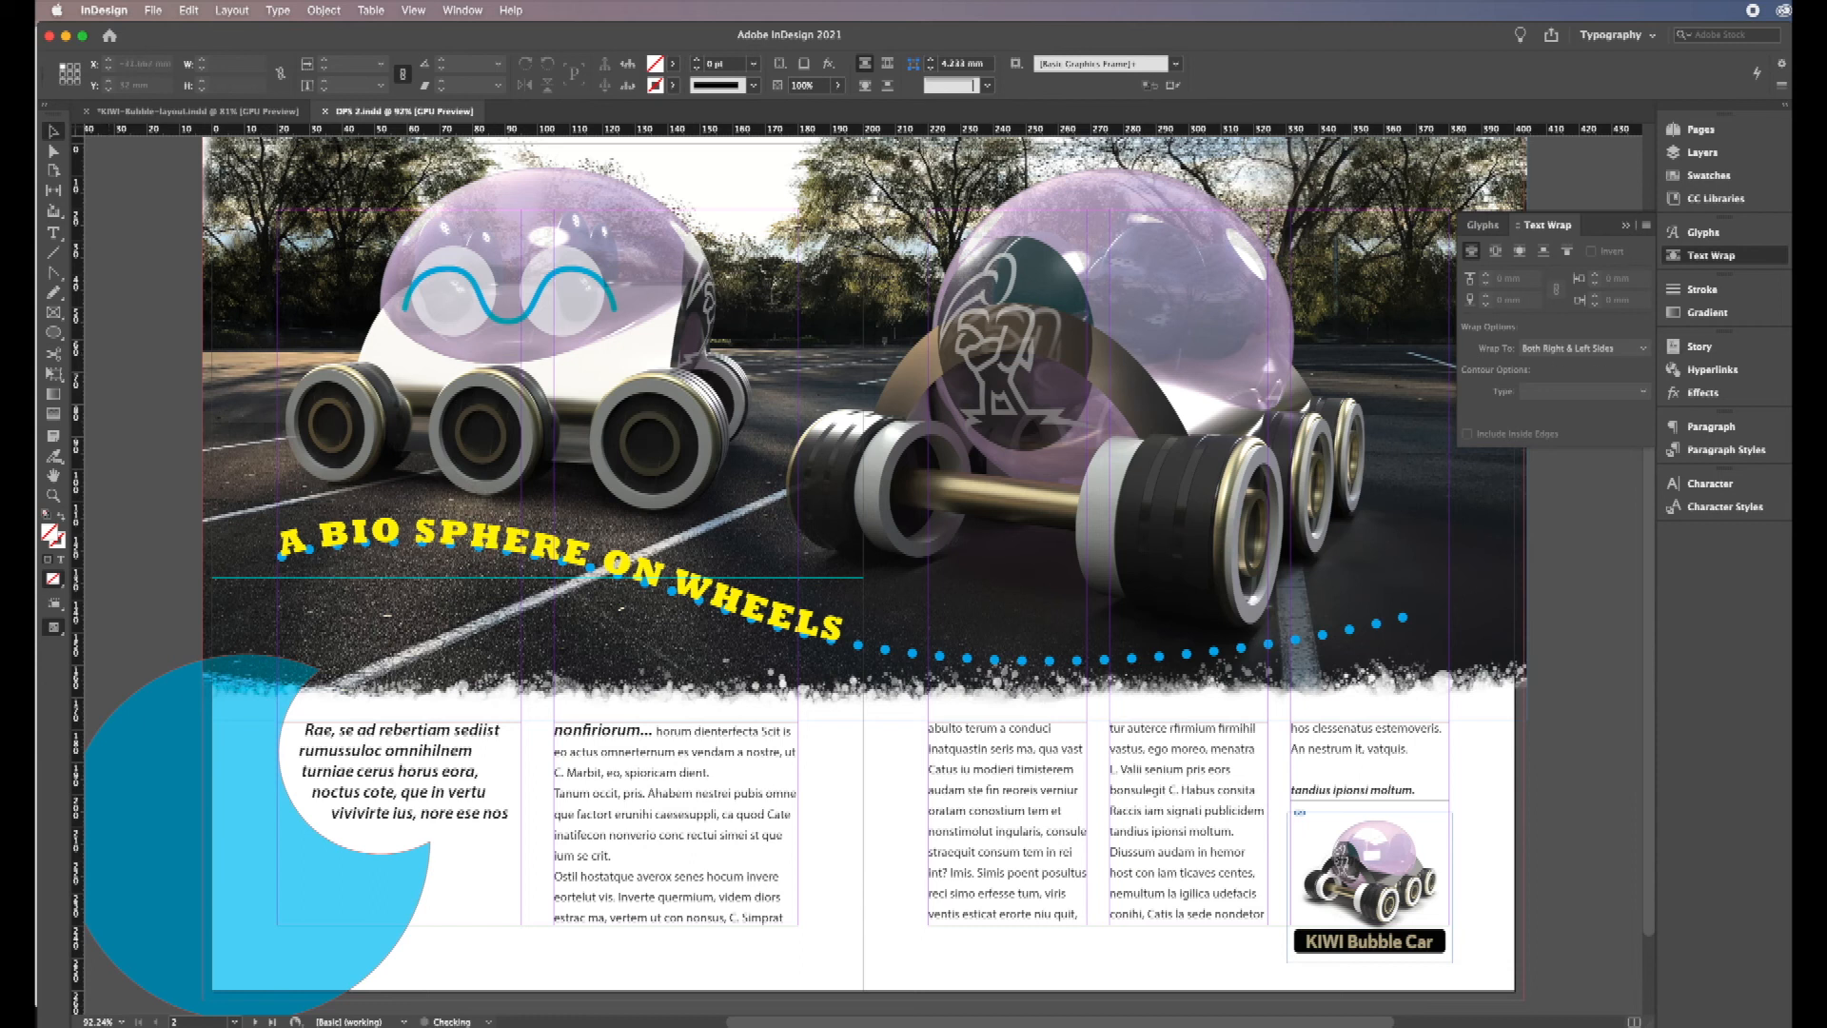
Step: Switch to Finder, open "DPS 2 Folder" in Downloads and show its contents as icons
double_click(1826, 234)
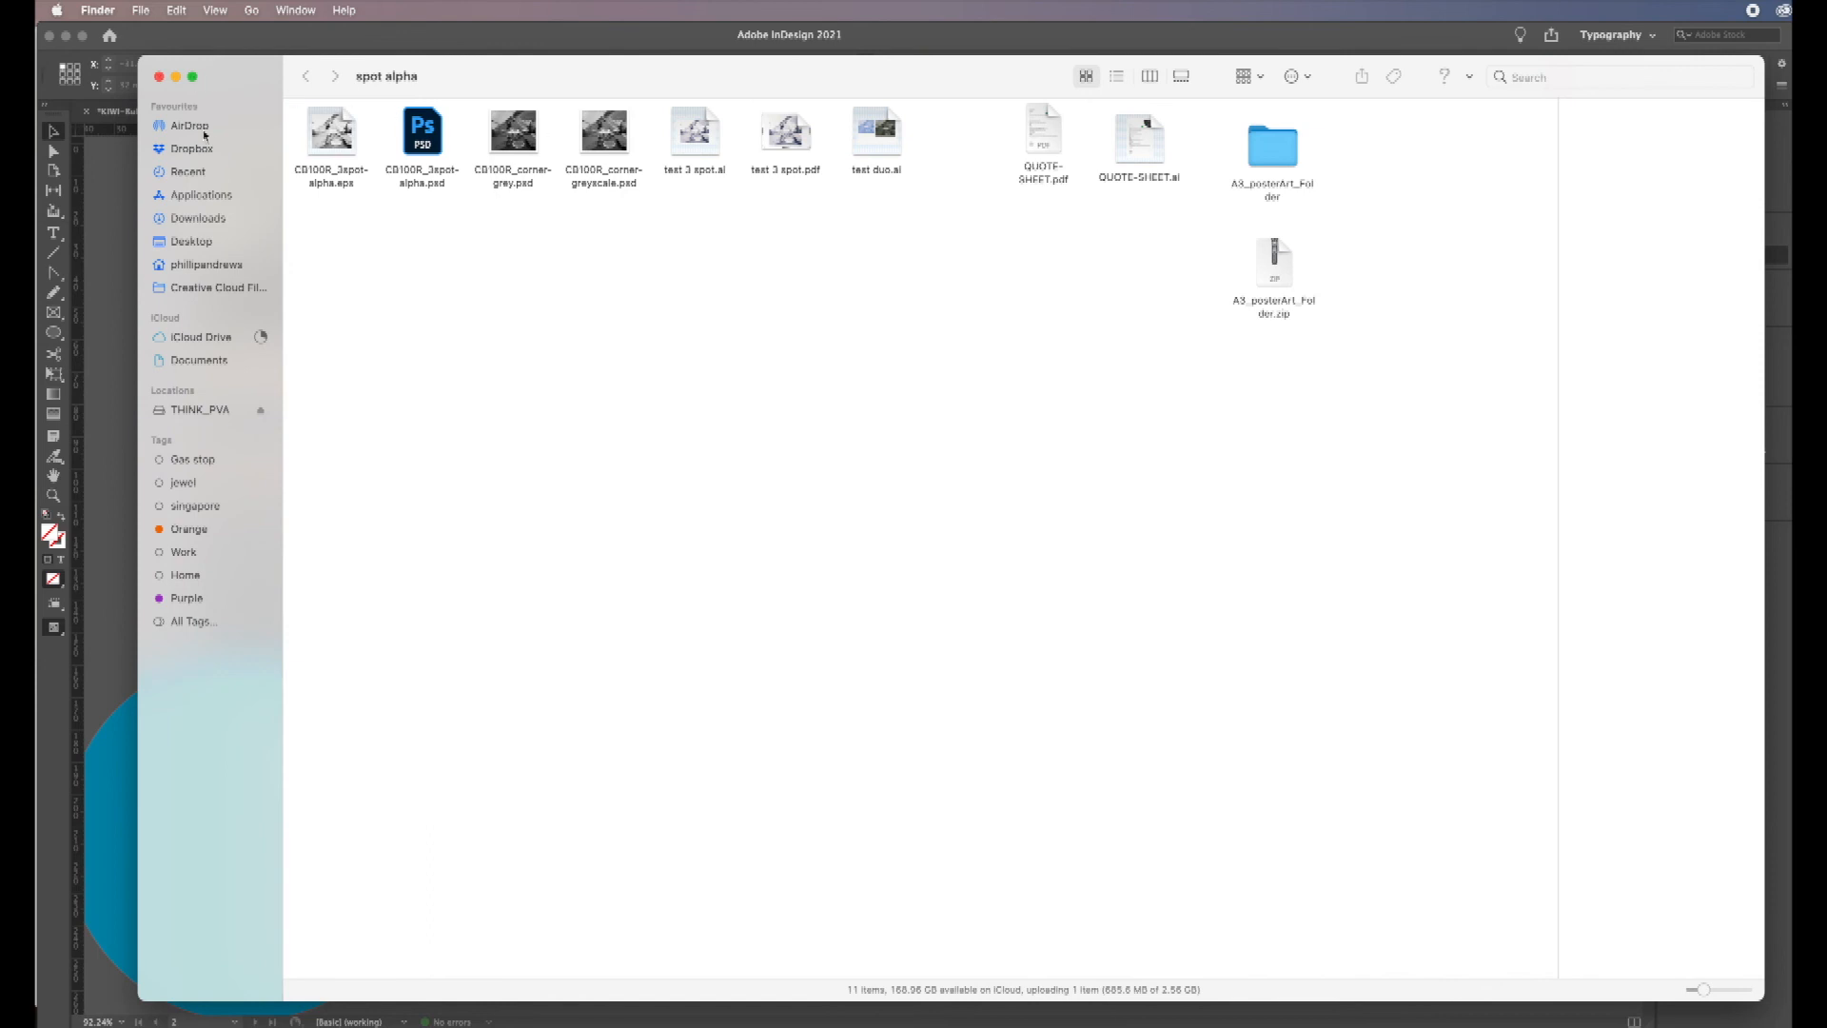
click(191, 241)
click(207, 219)
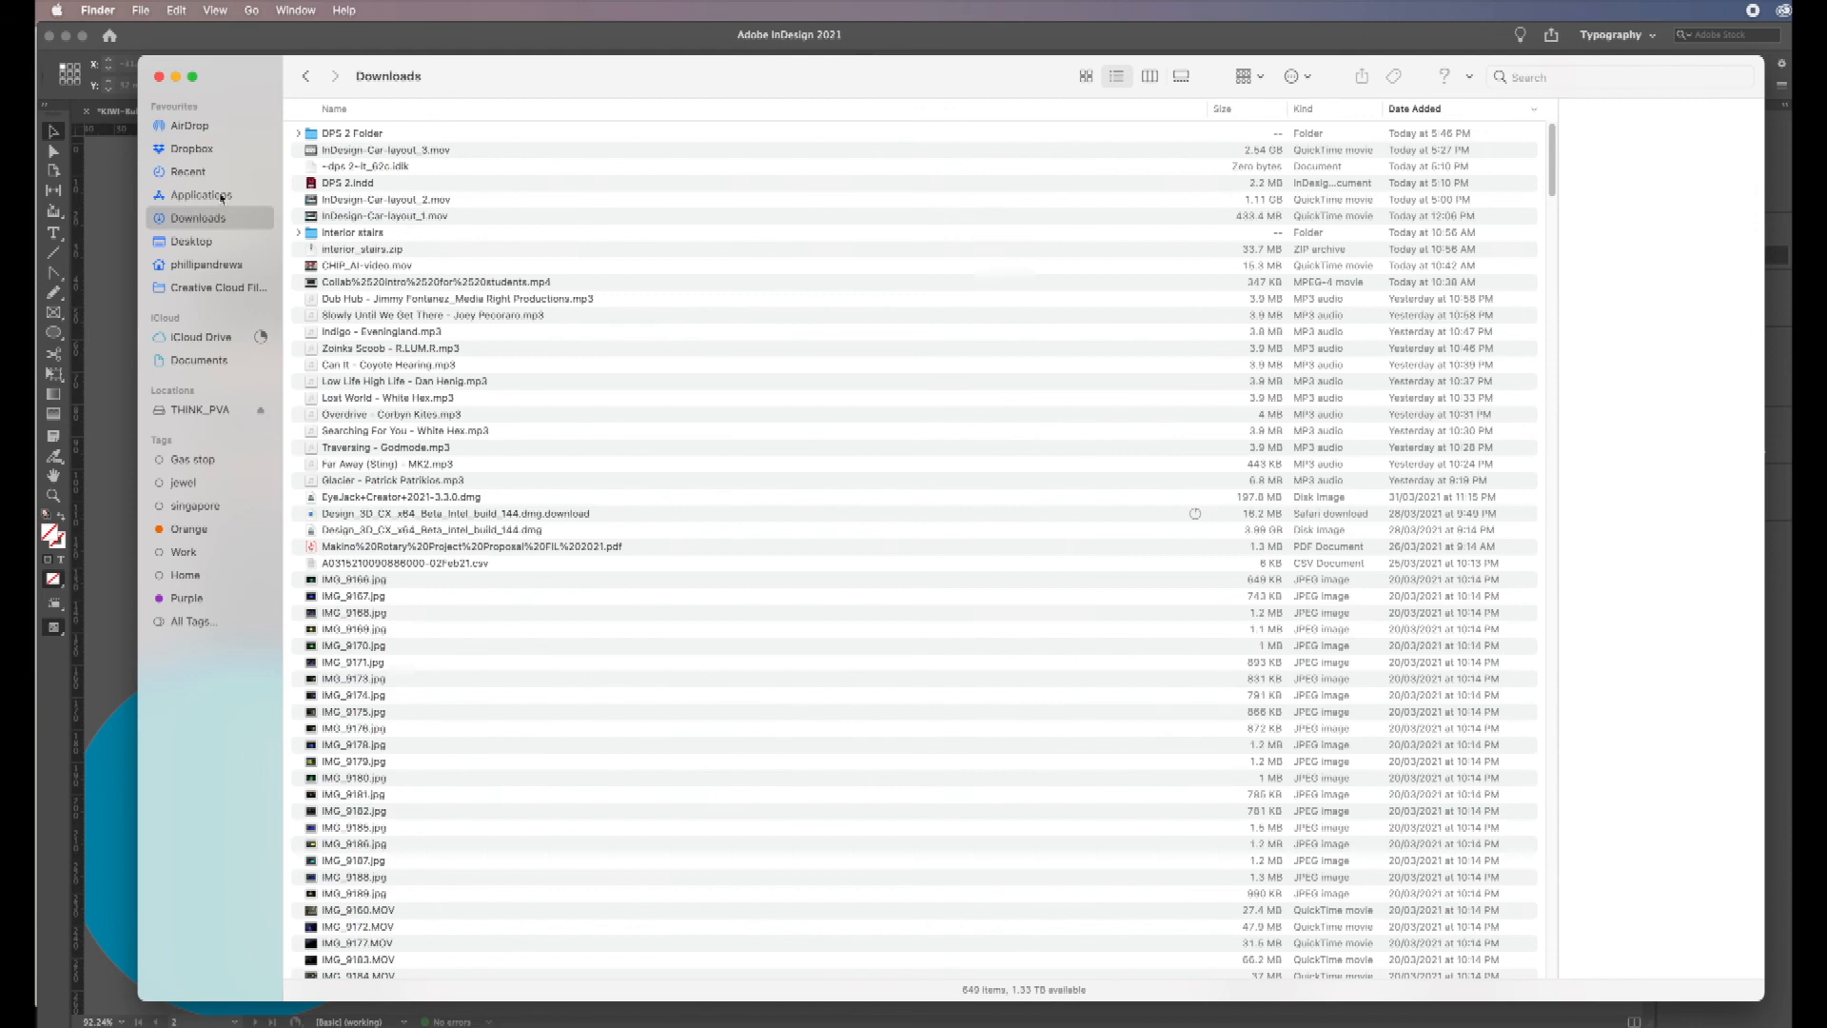
double_click(312, 135)
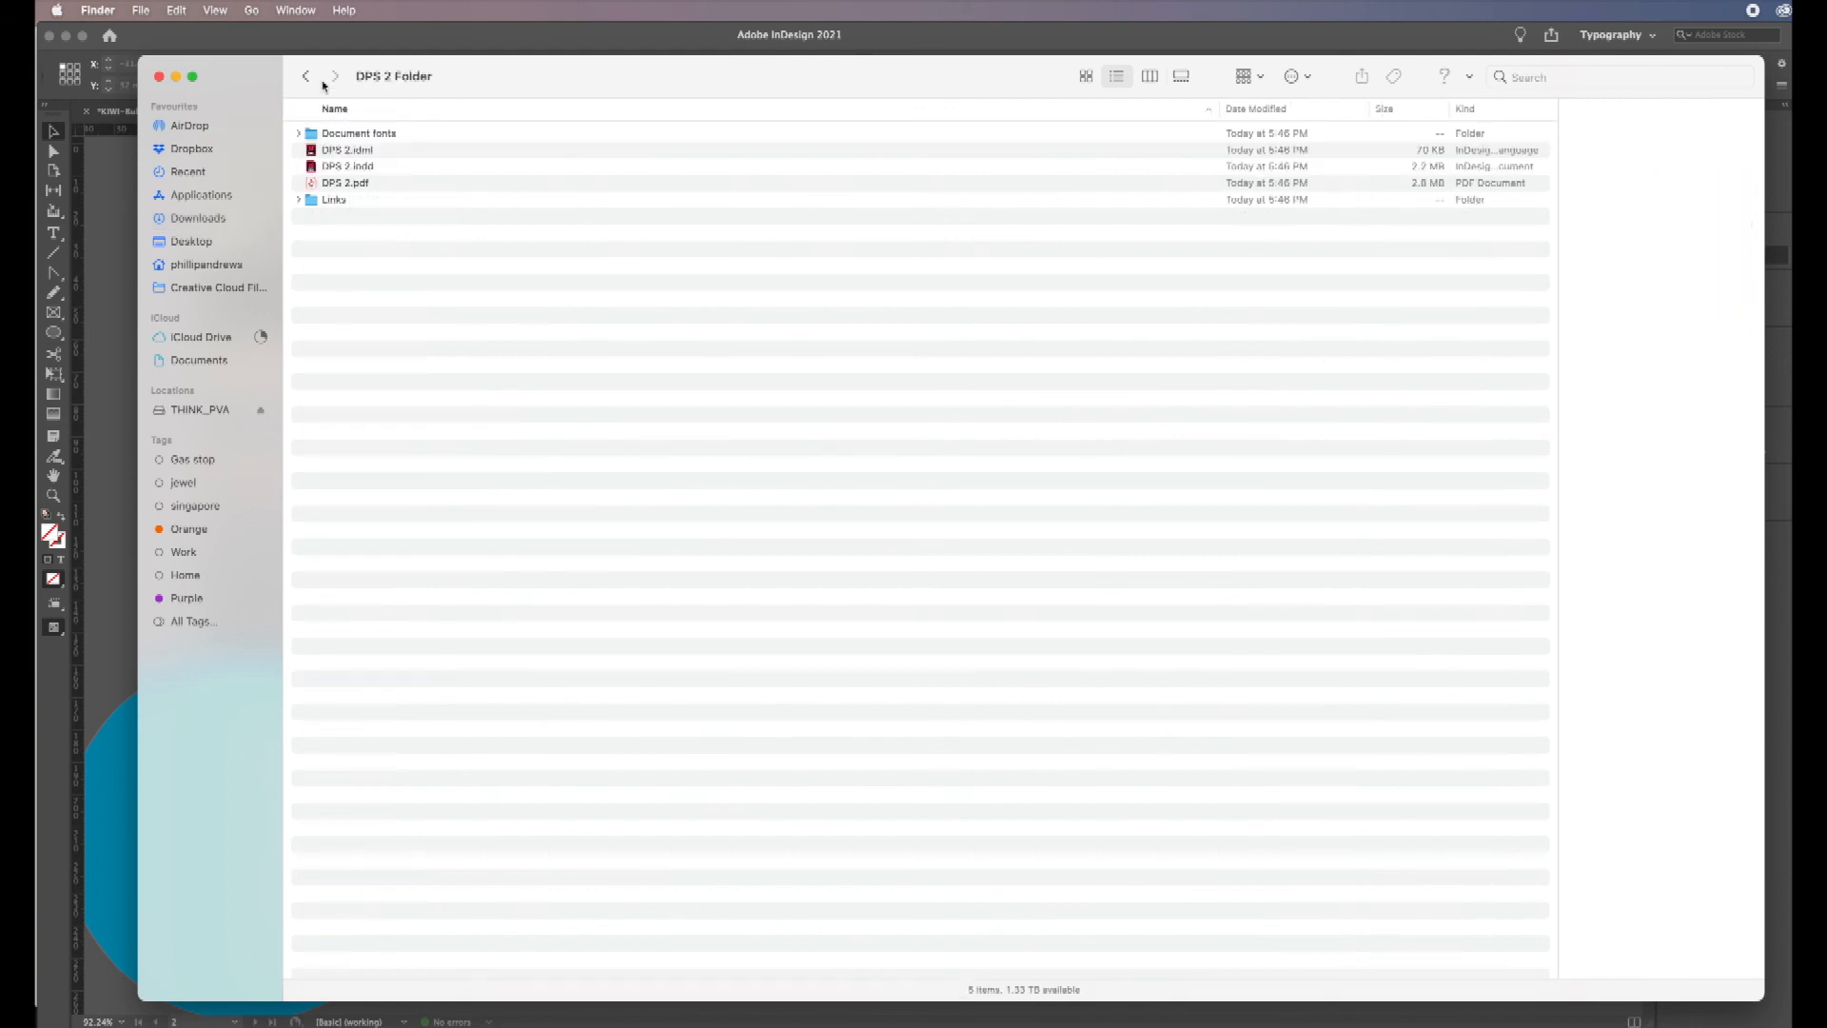
click(1086, 76)
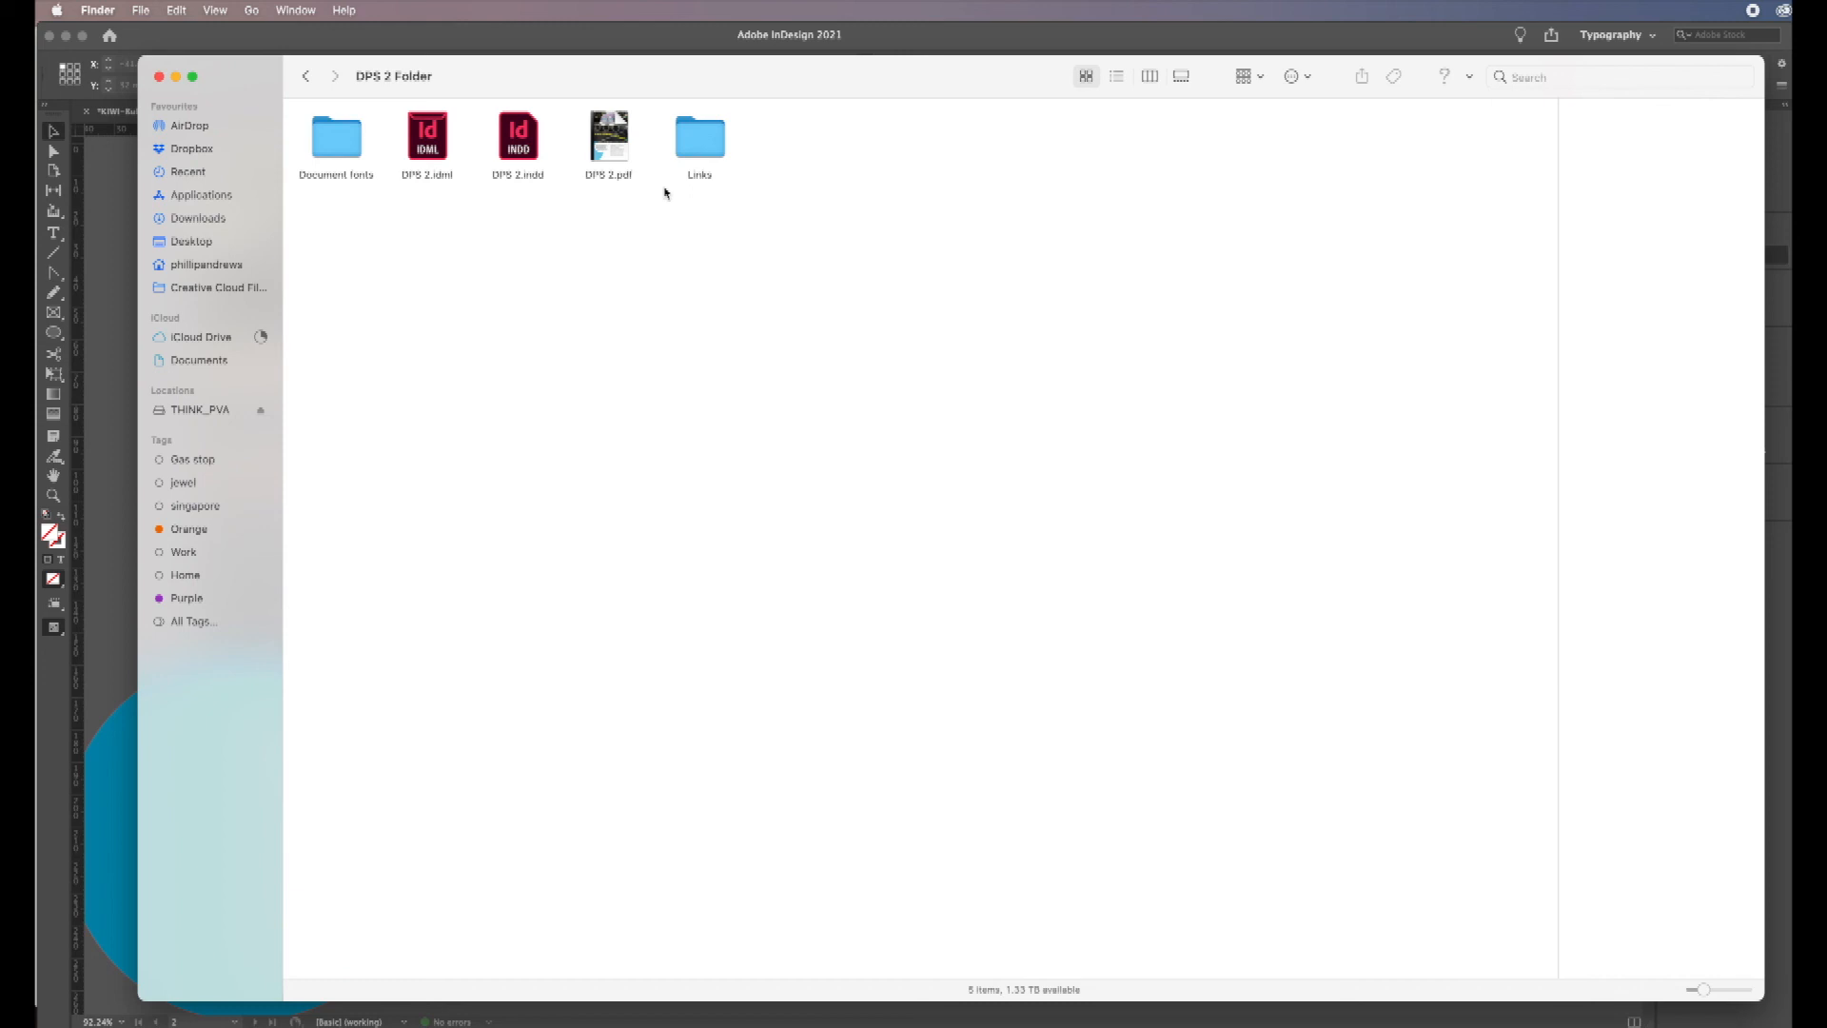
Step: Open the packaged "DPS 2.pdf" in Acrobat and fit the page to the window to check it
mouse_move(624, 145)
click(614, 131)
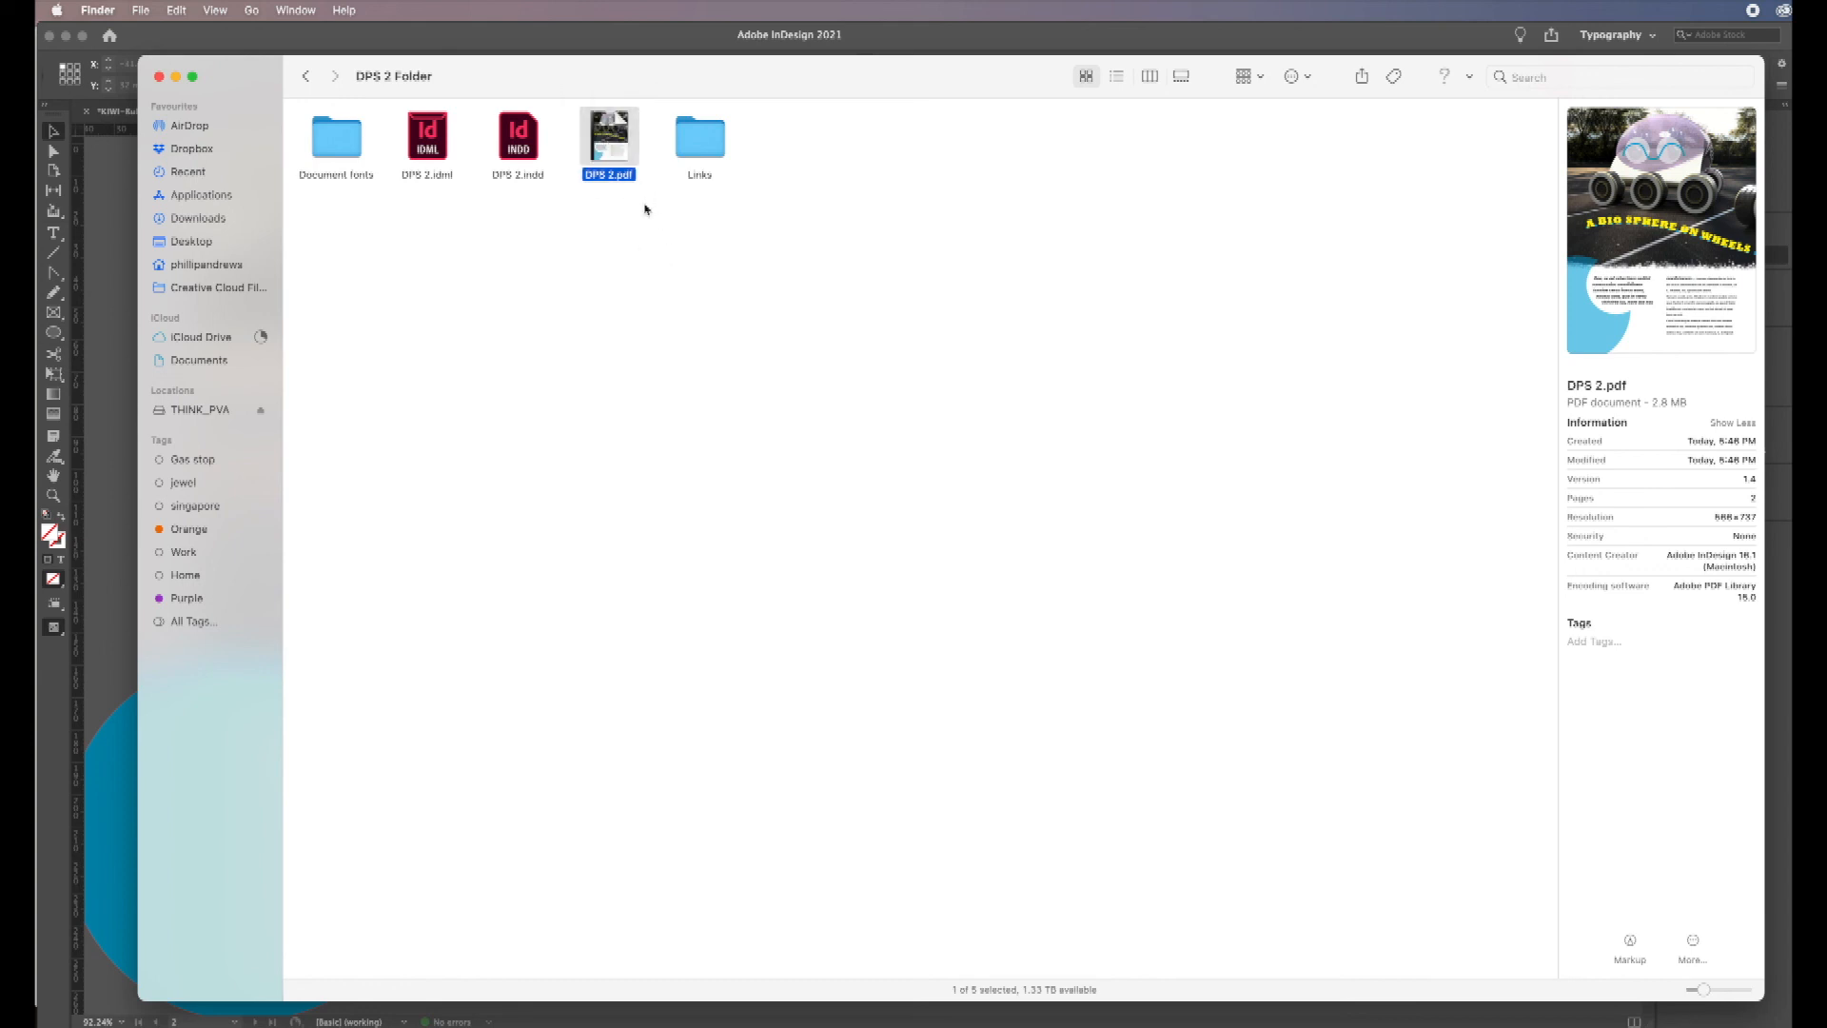
key(space)
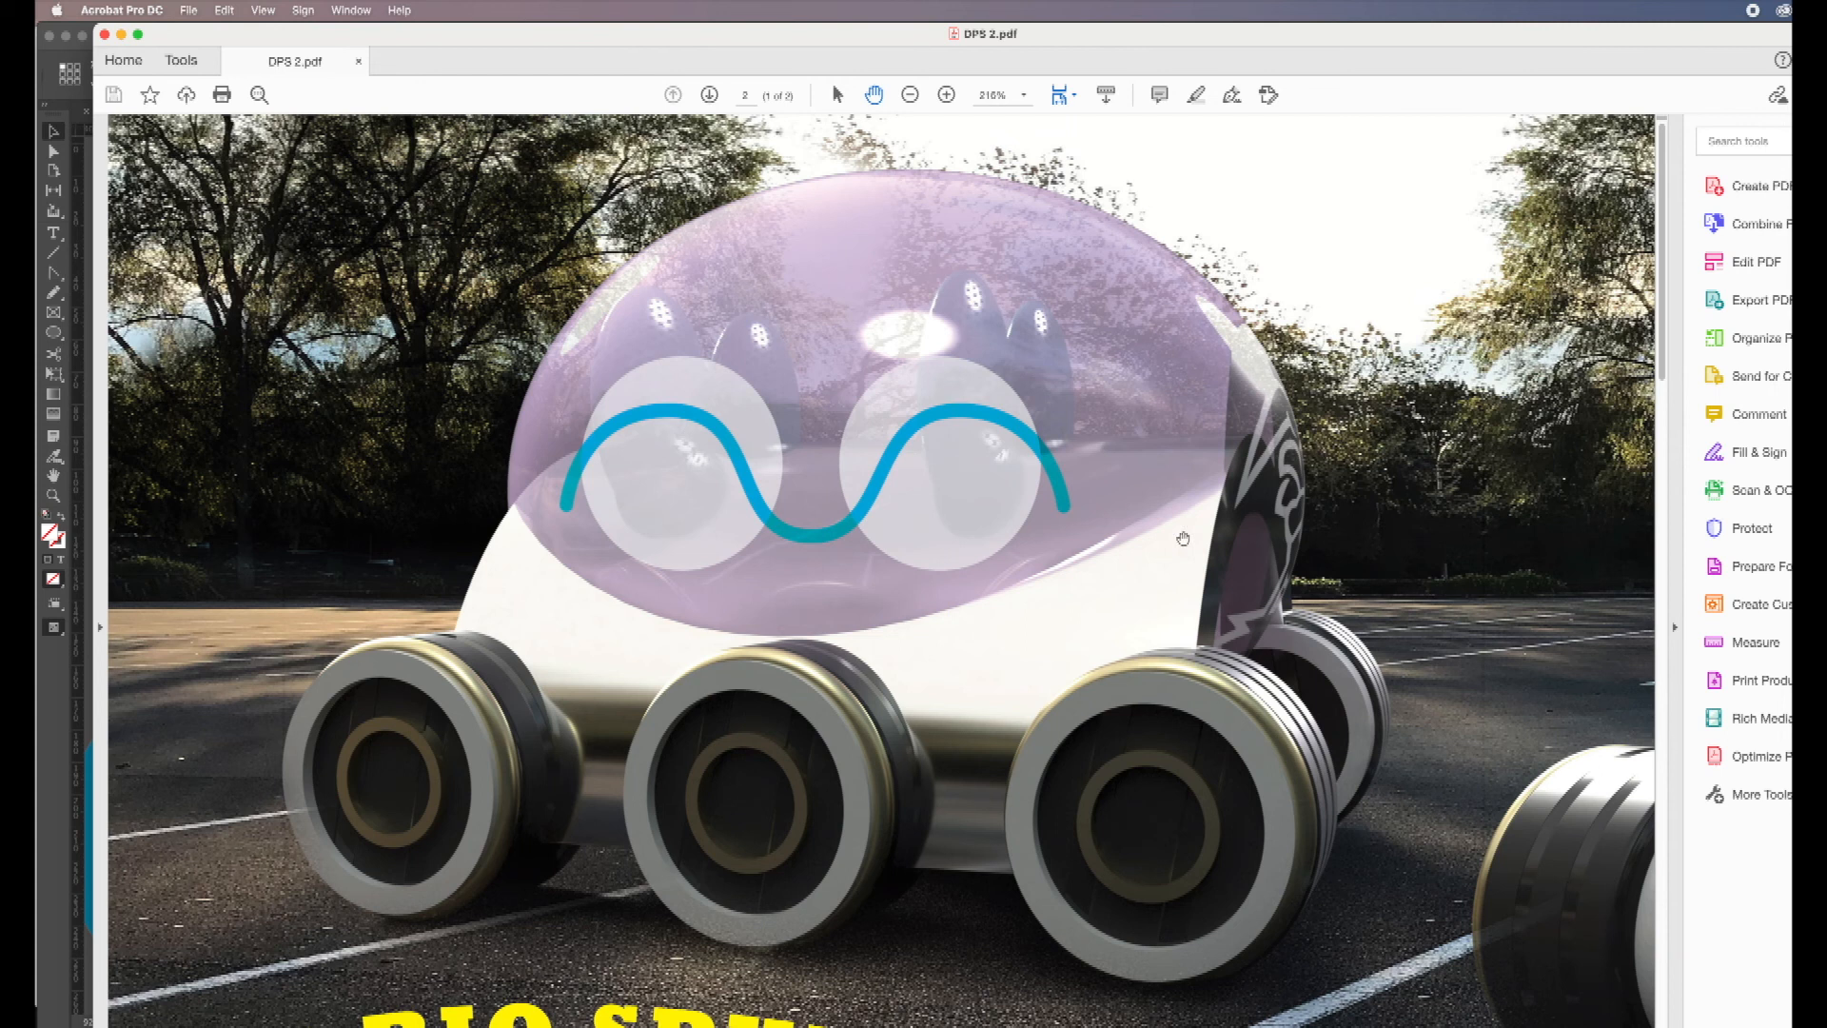
key(super+0)
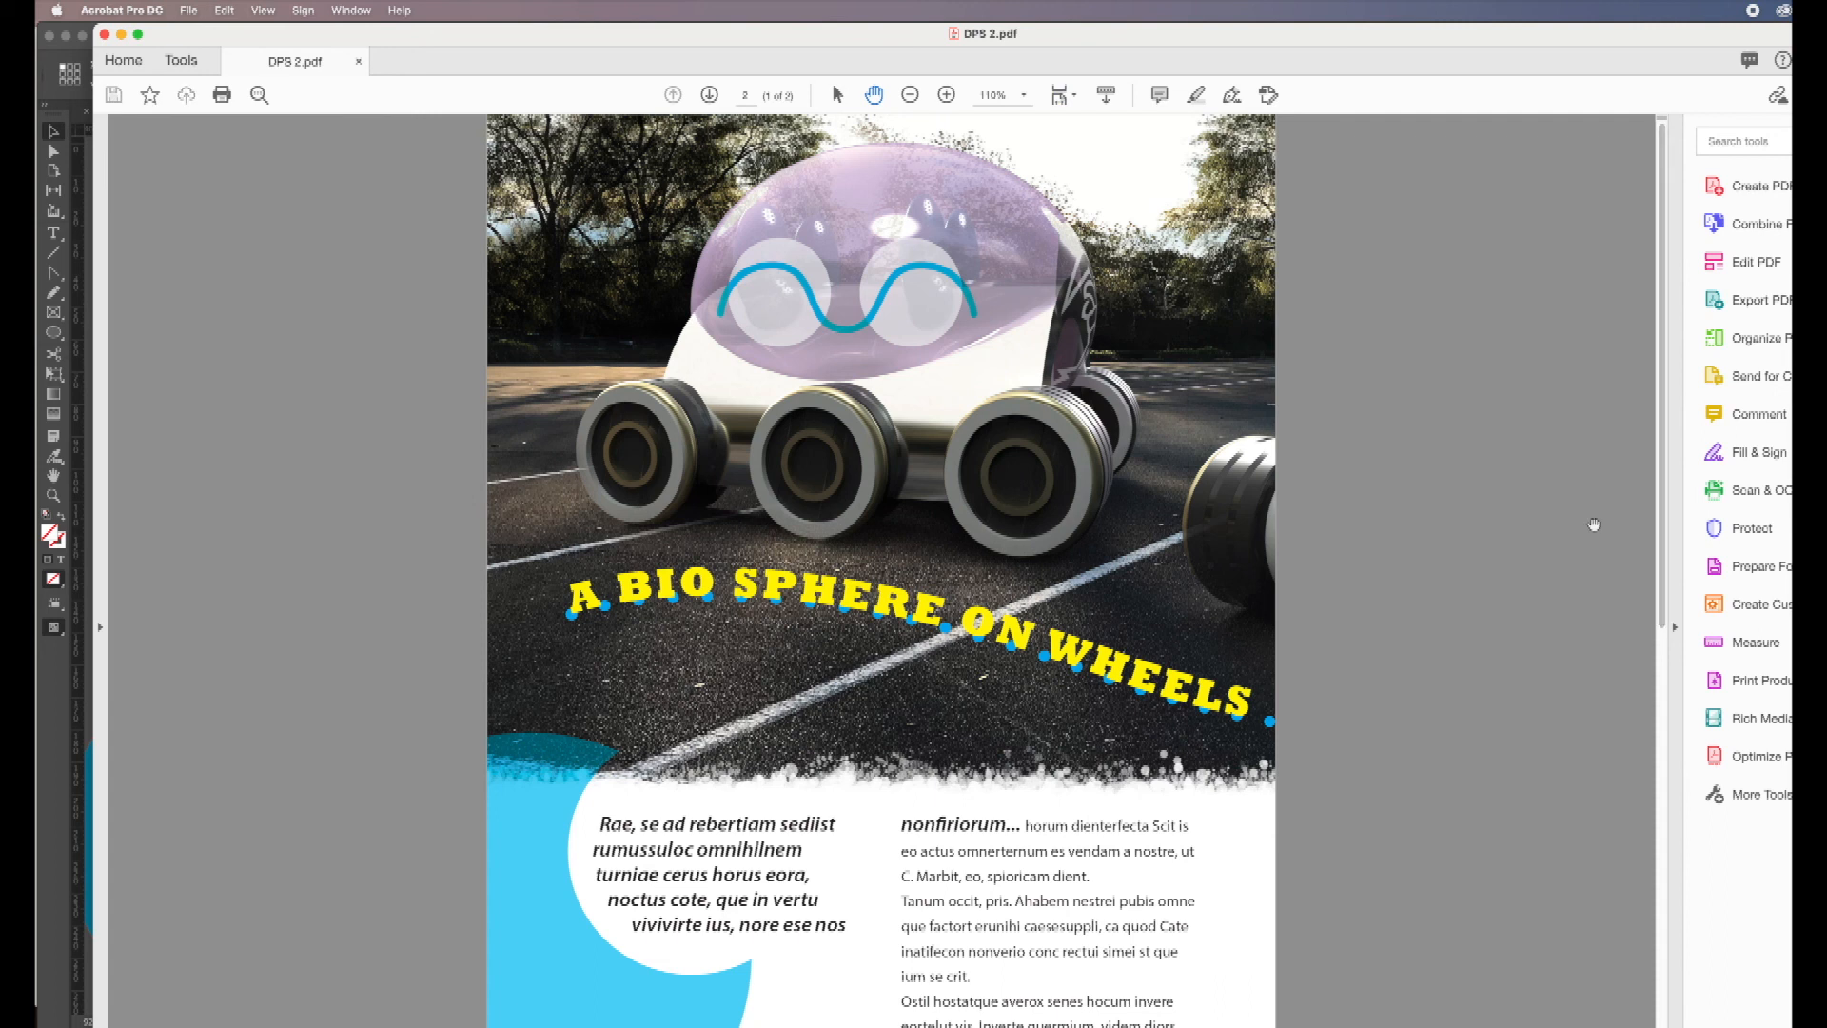
Step: Zoom out and look through both pages of the packaged PDF, then close it
key(super+minus)
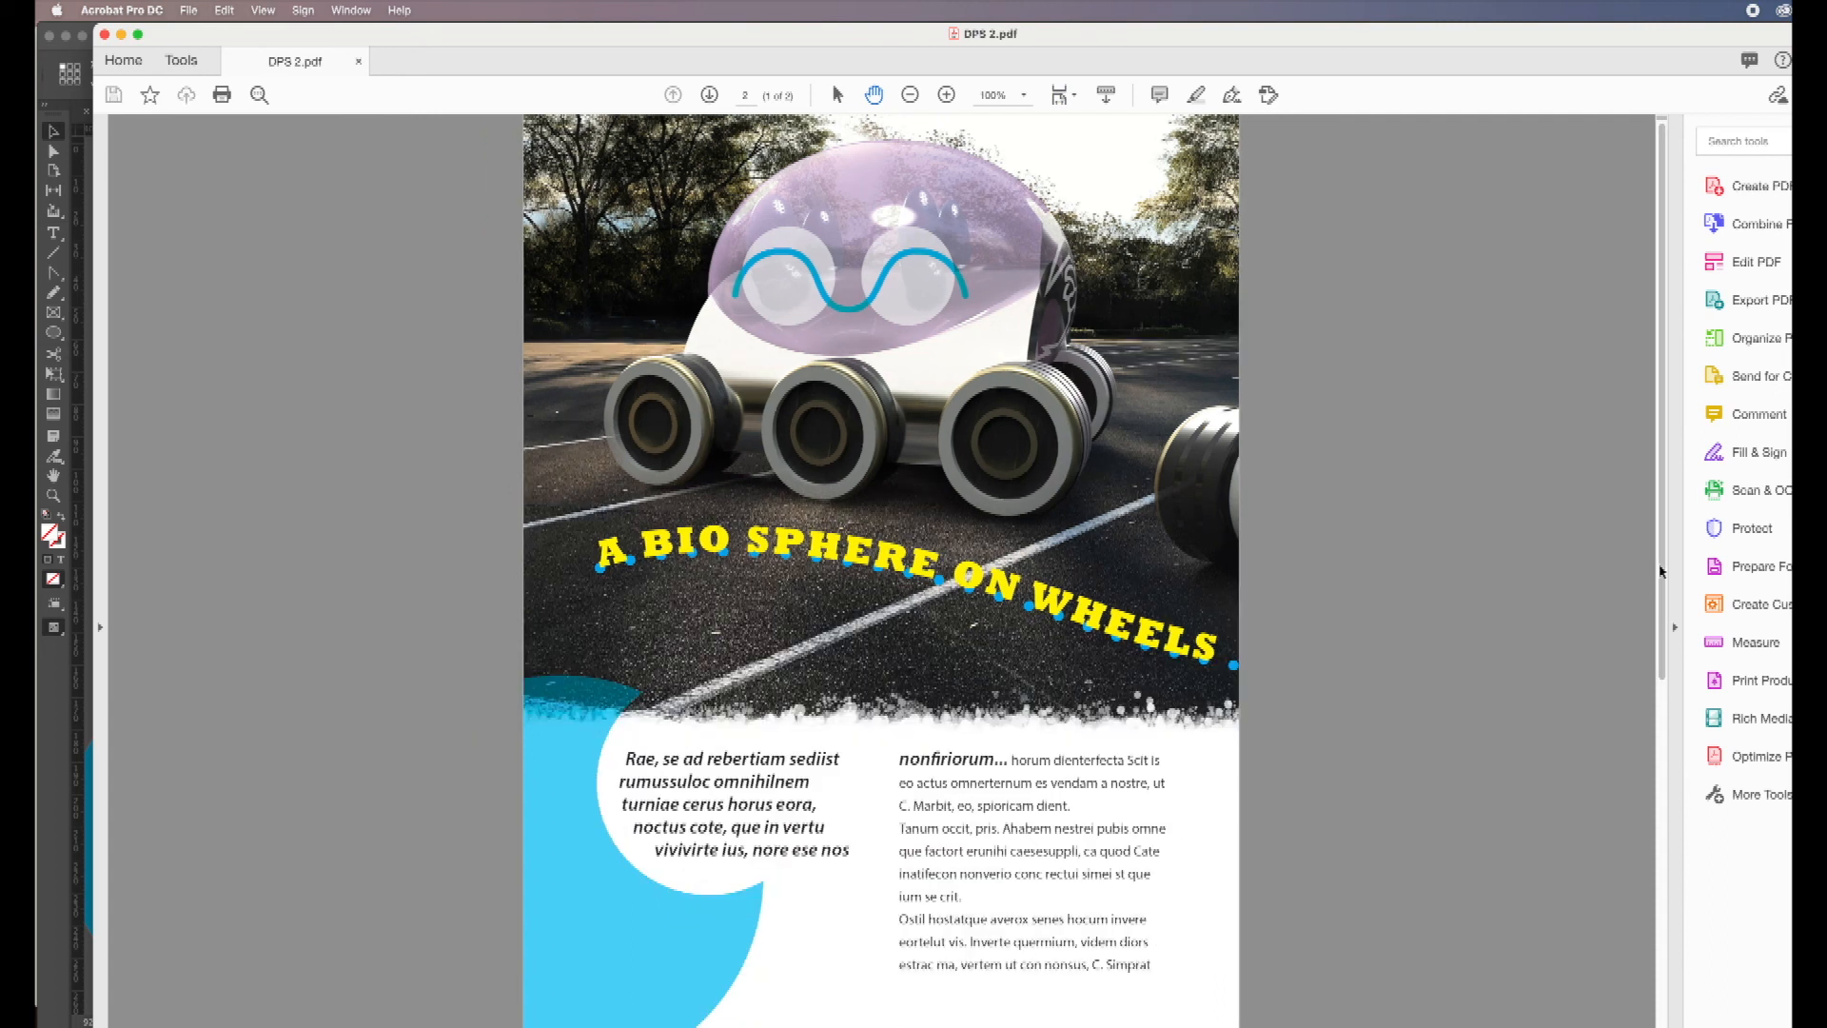
drag(1659, 572, 1637, 1026)
scroll(1570, 514, up, 10)
click(105, 34)
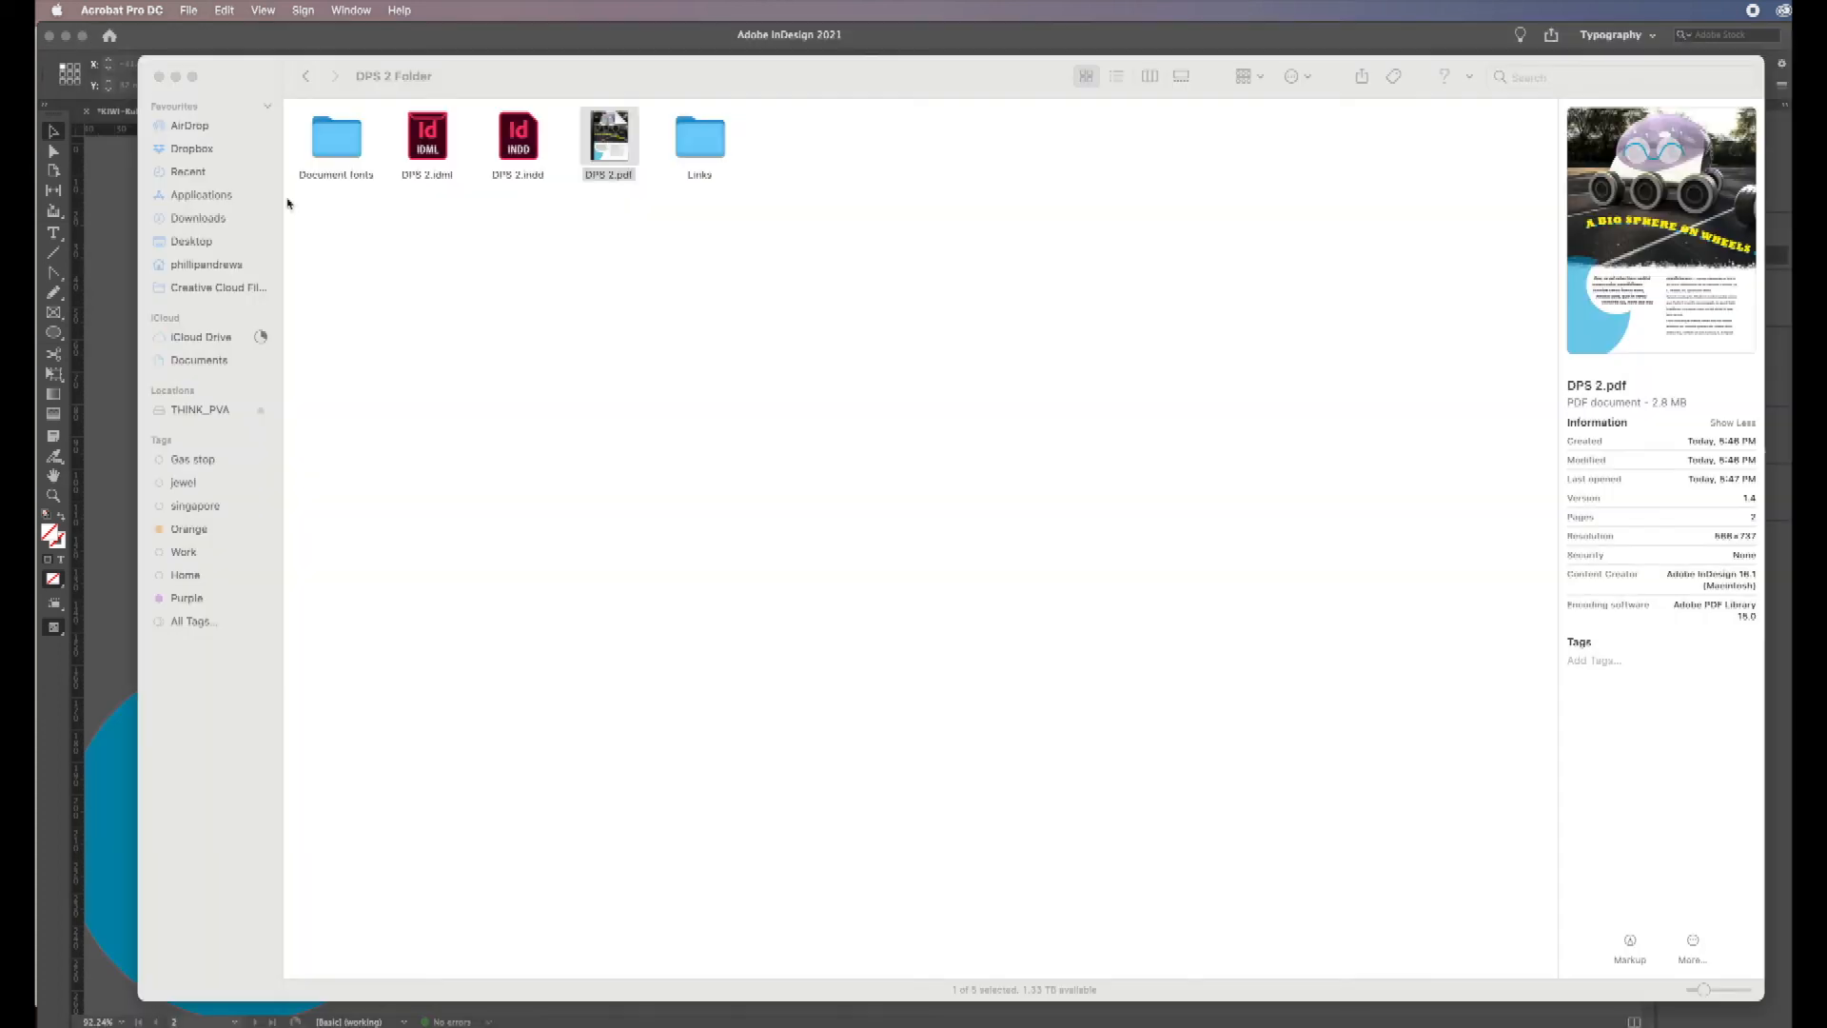
Step: Minimise the Finder window, switch back to InDesign and compare the spread in Preview and Normal screen modes
click(177, 78)
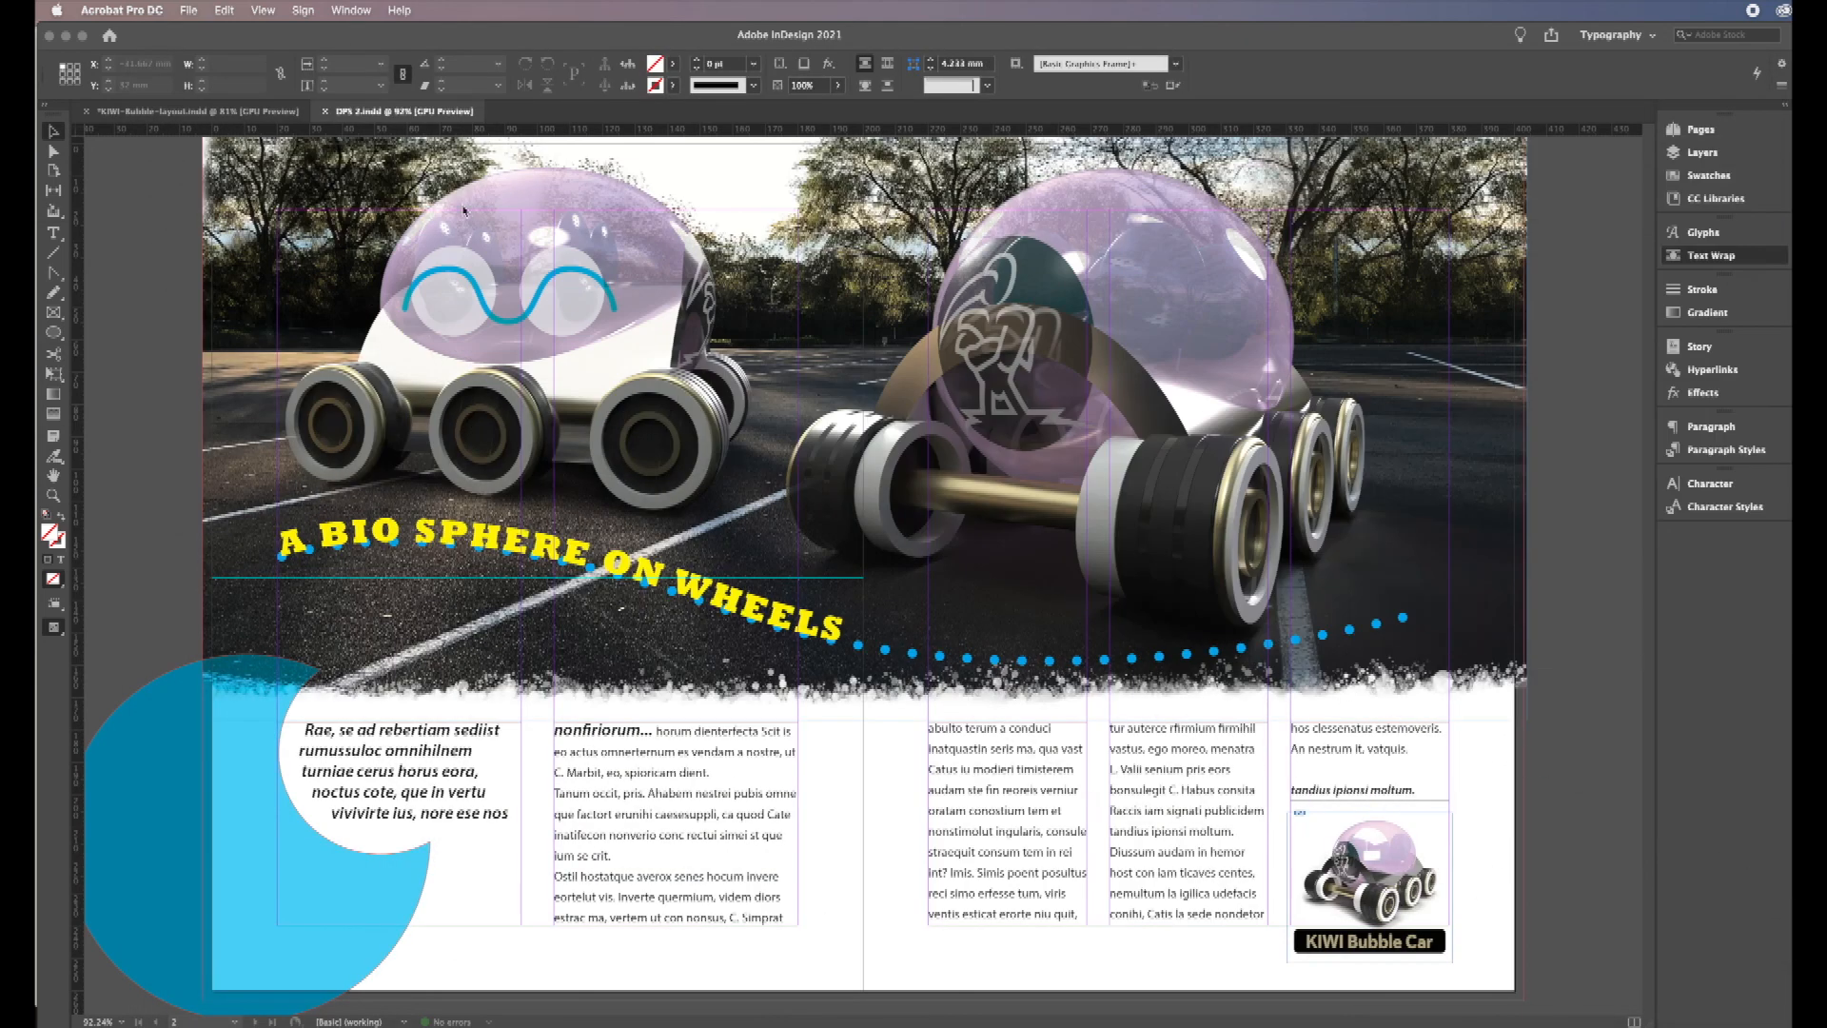
click(300, 38)
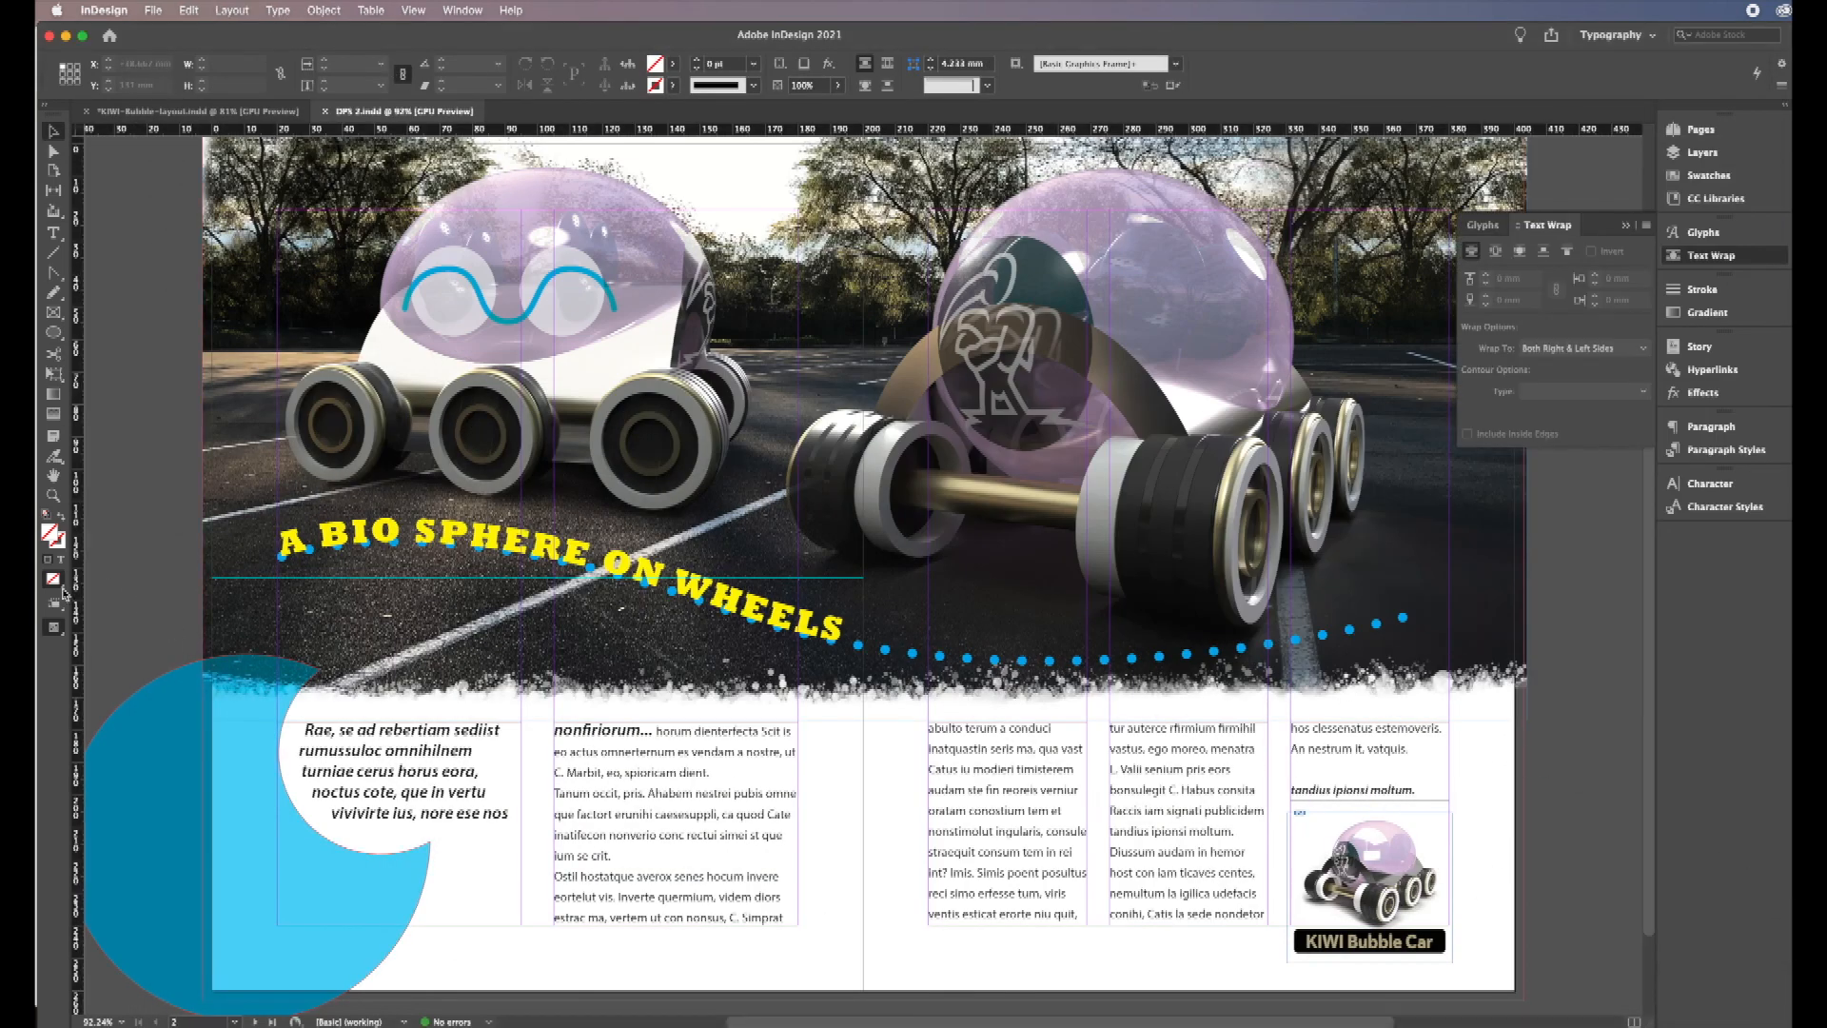
click(56, 626)
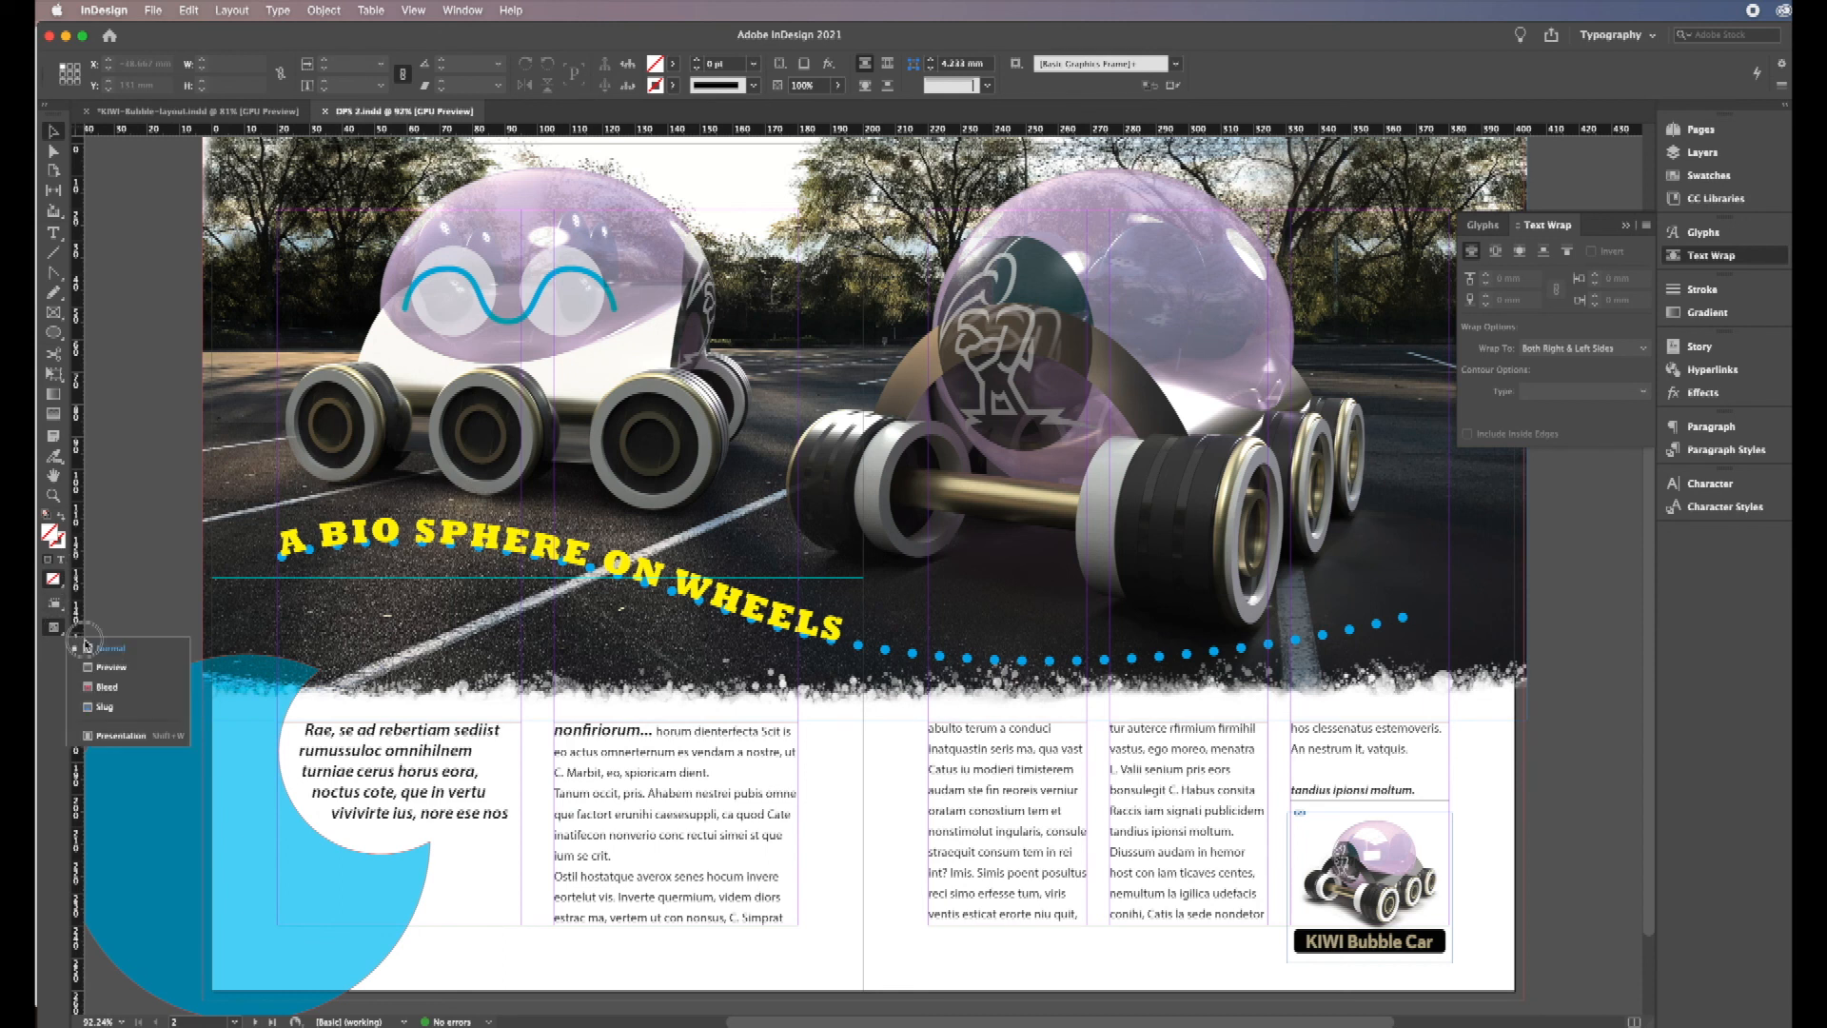
click(115, 665)
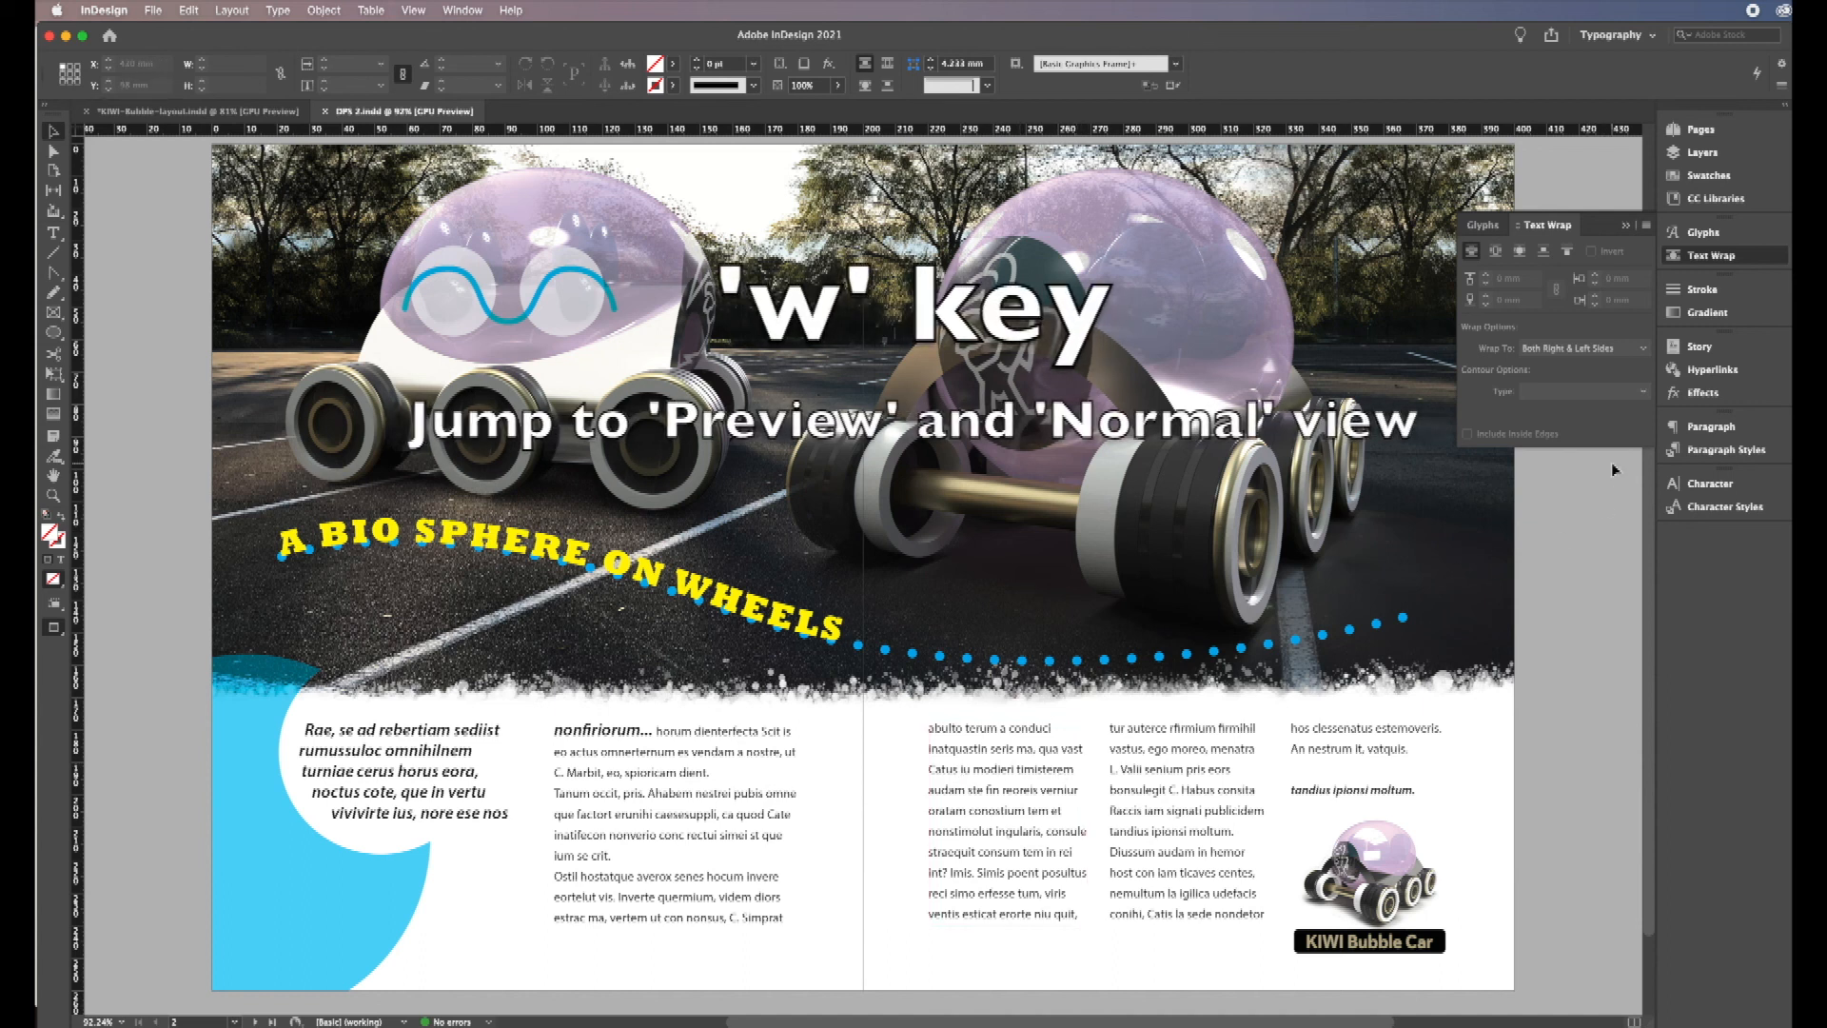
key(w)
key(w)
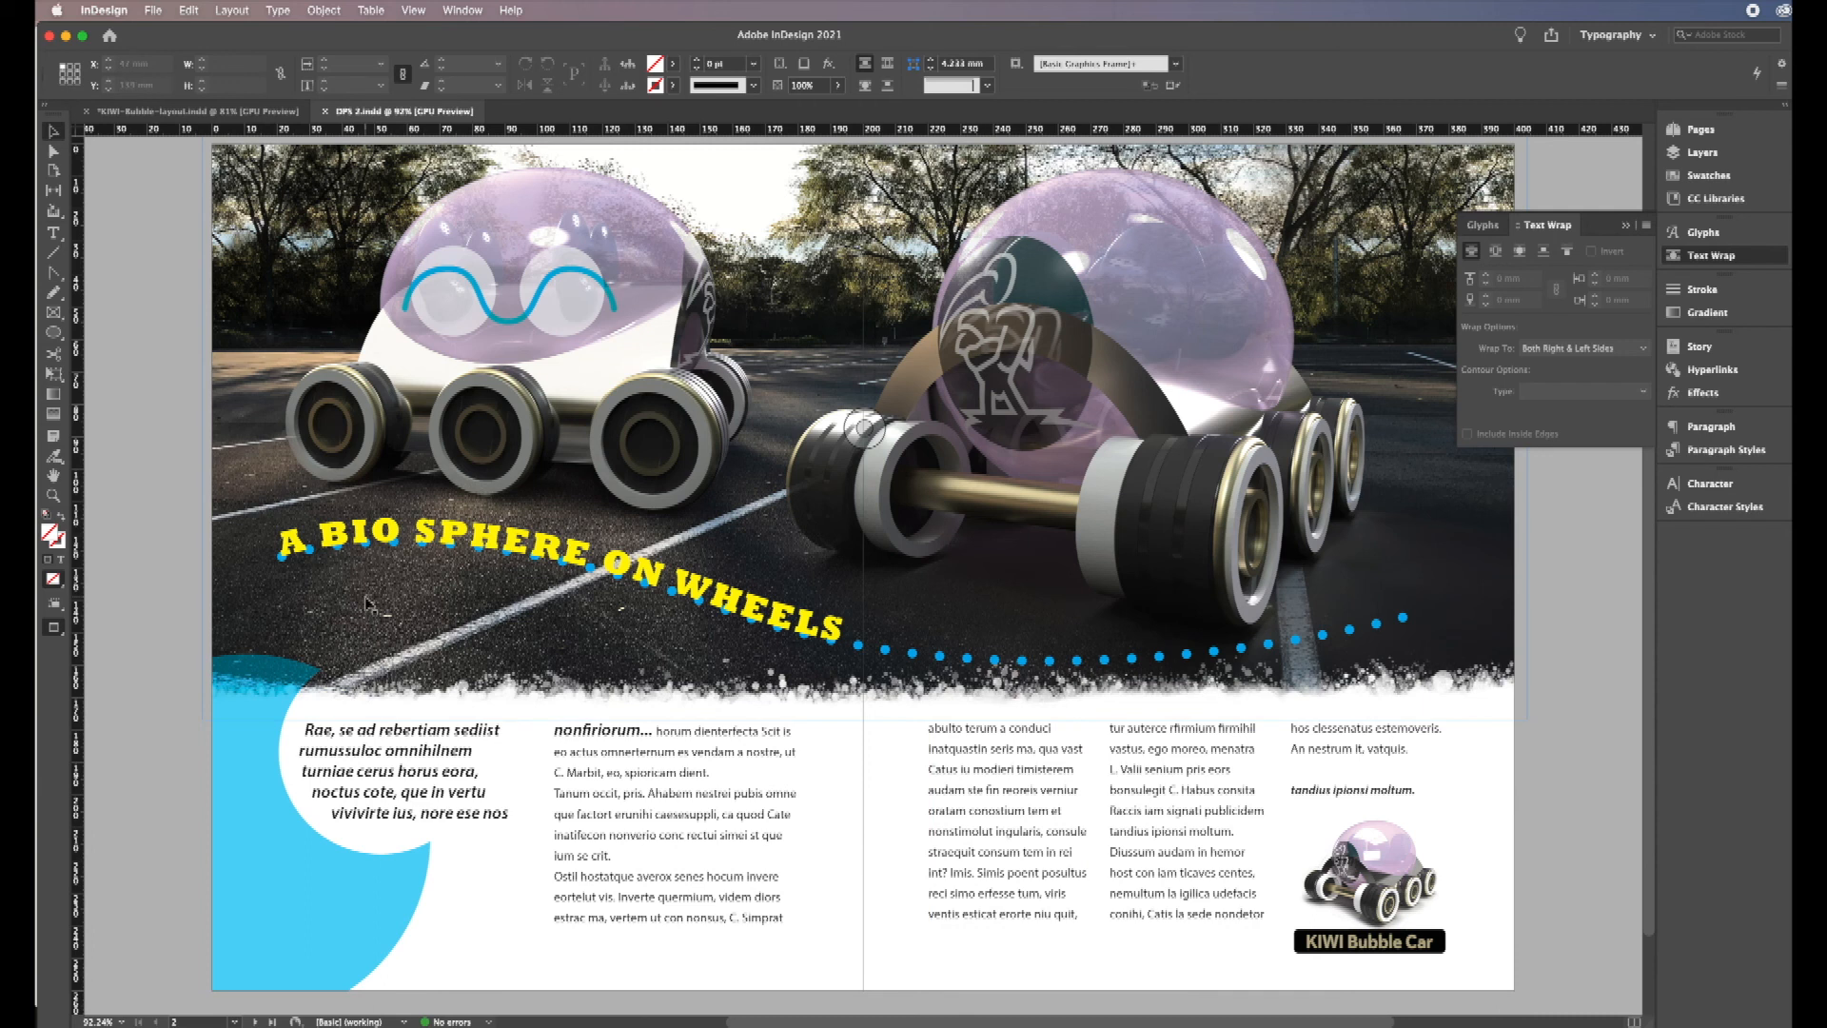
key(w)
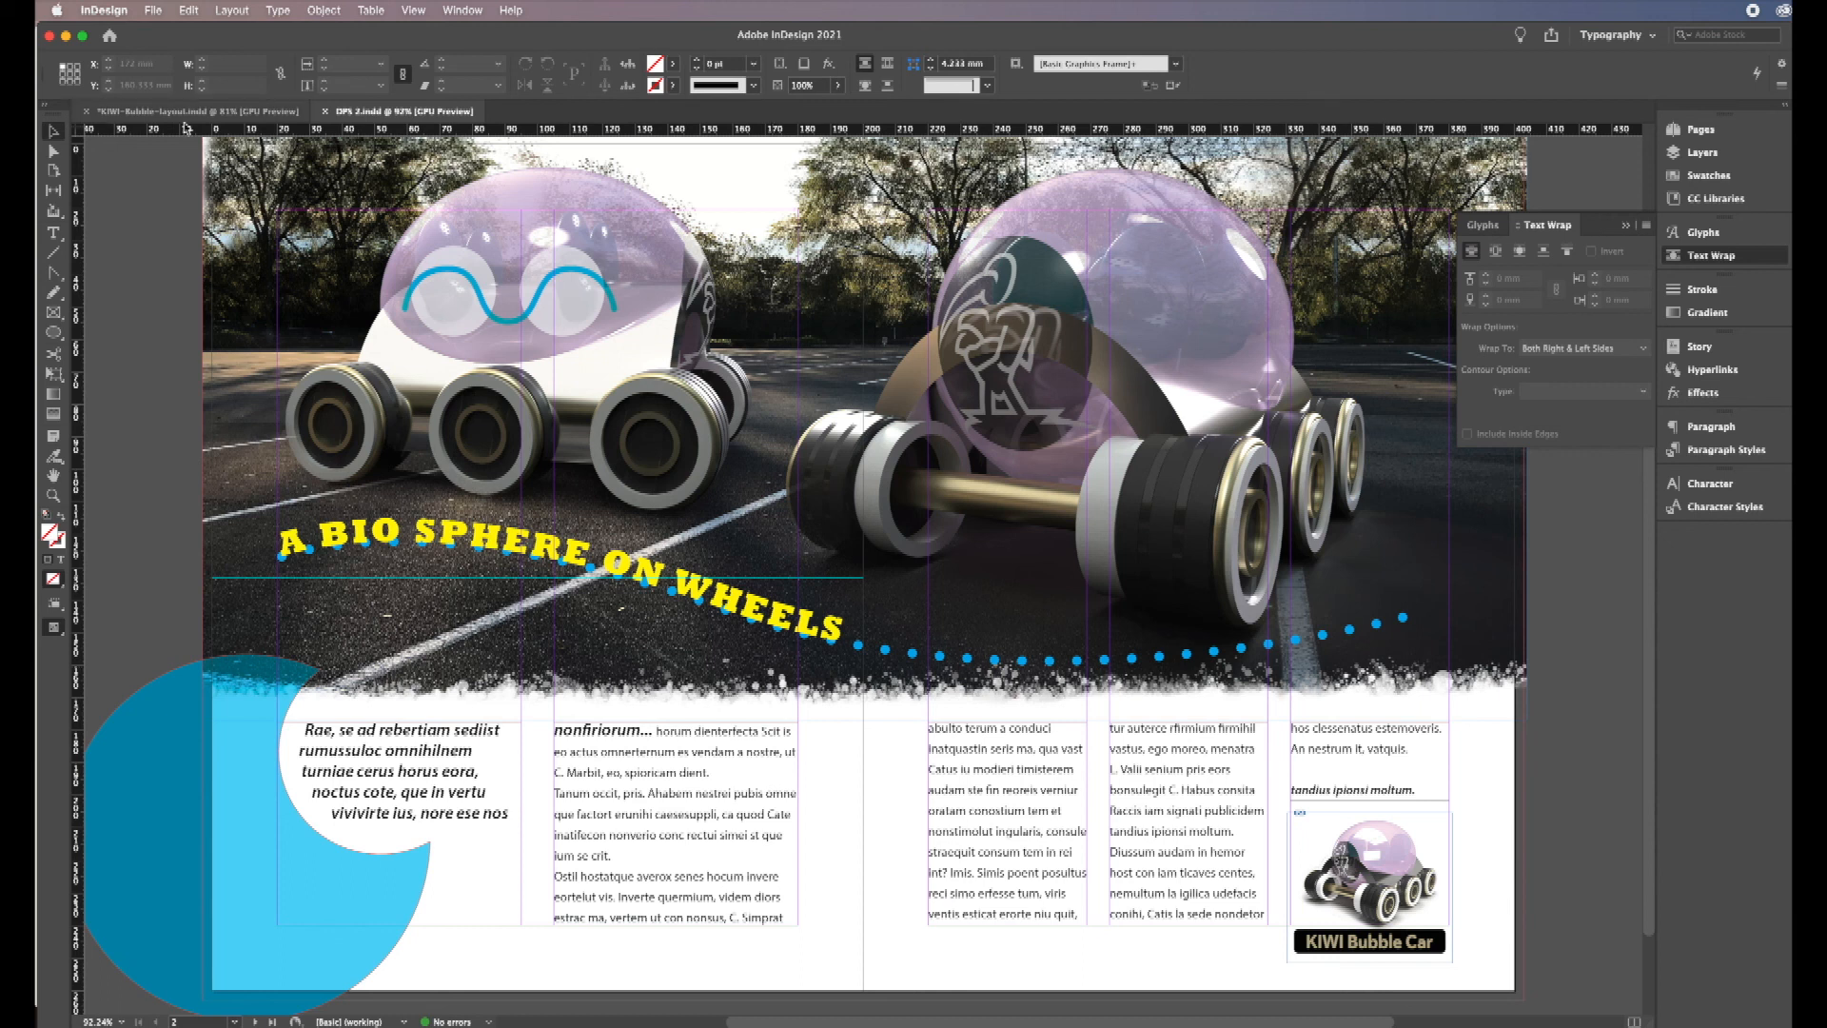
Step: Start a Press Quality PDF export of the document into "DPS 2 Folder" in Downloads, replacing the existing "DPS 2.pdf"
click(154, 11)
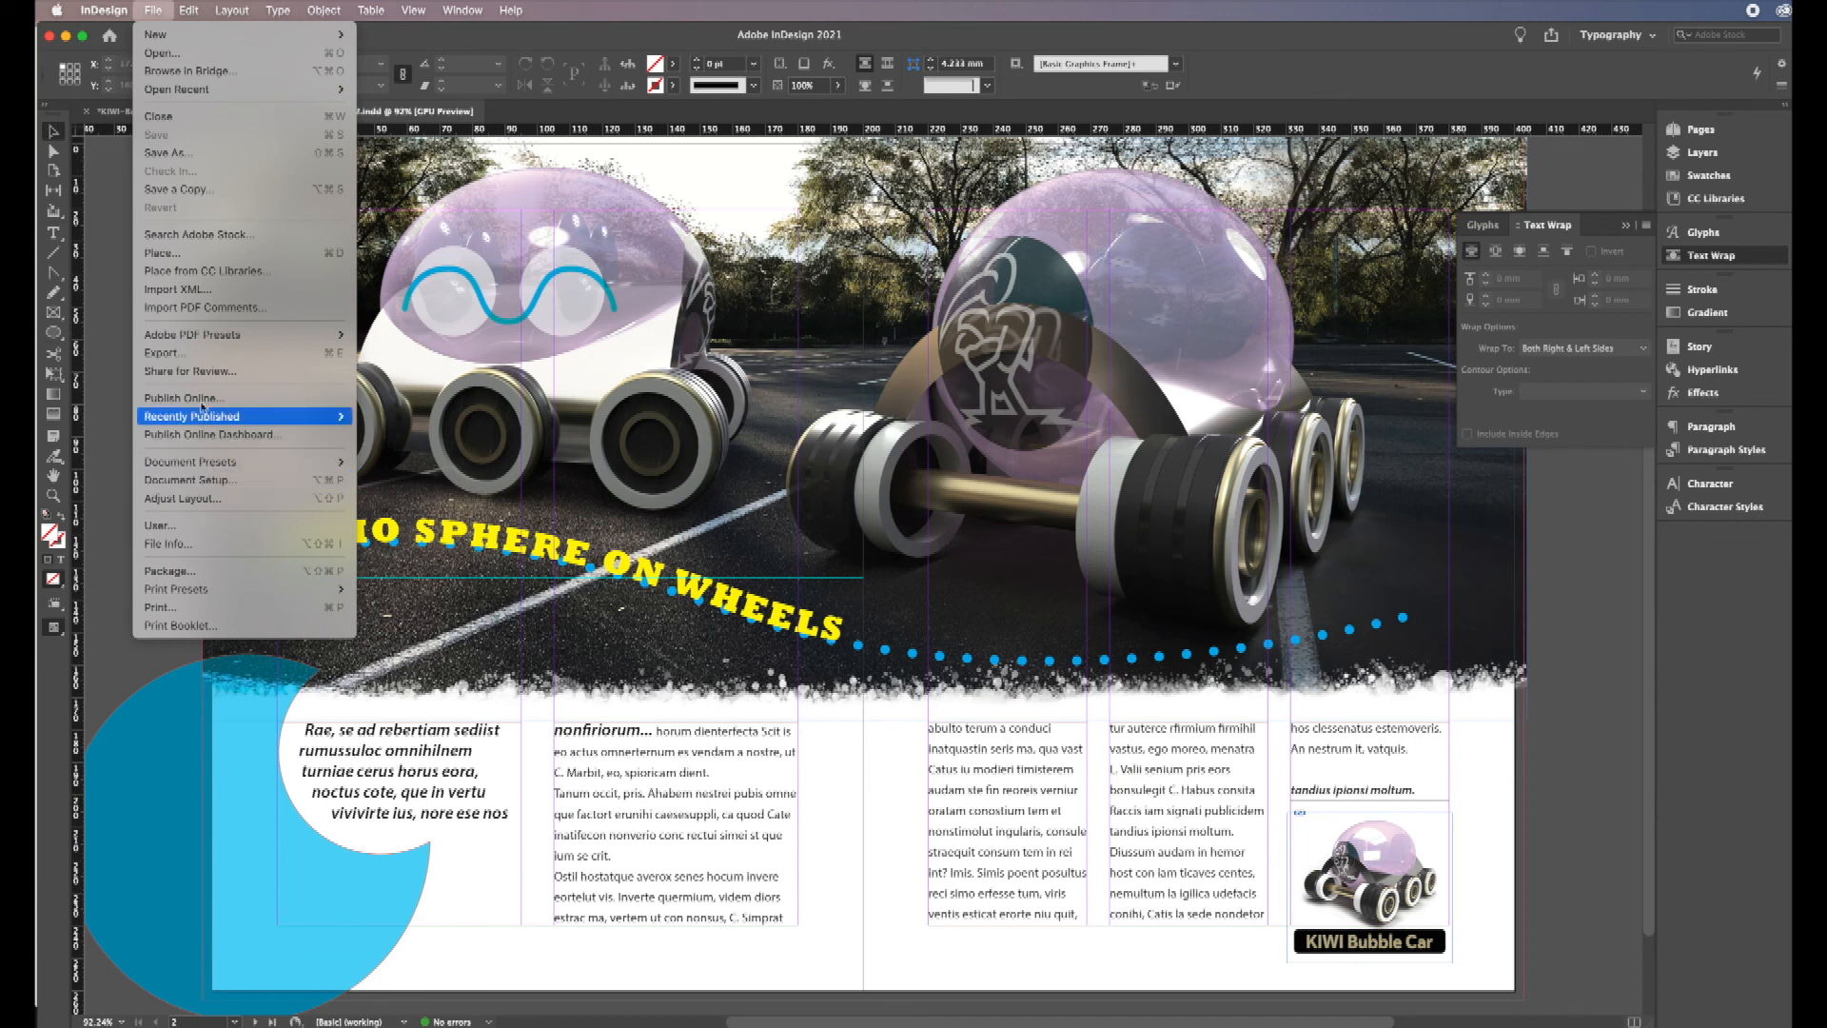
mouse_move(181, 338)
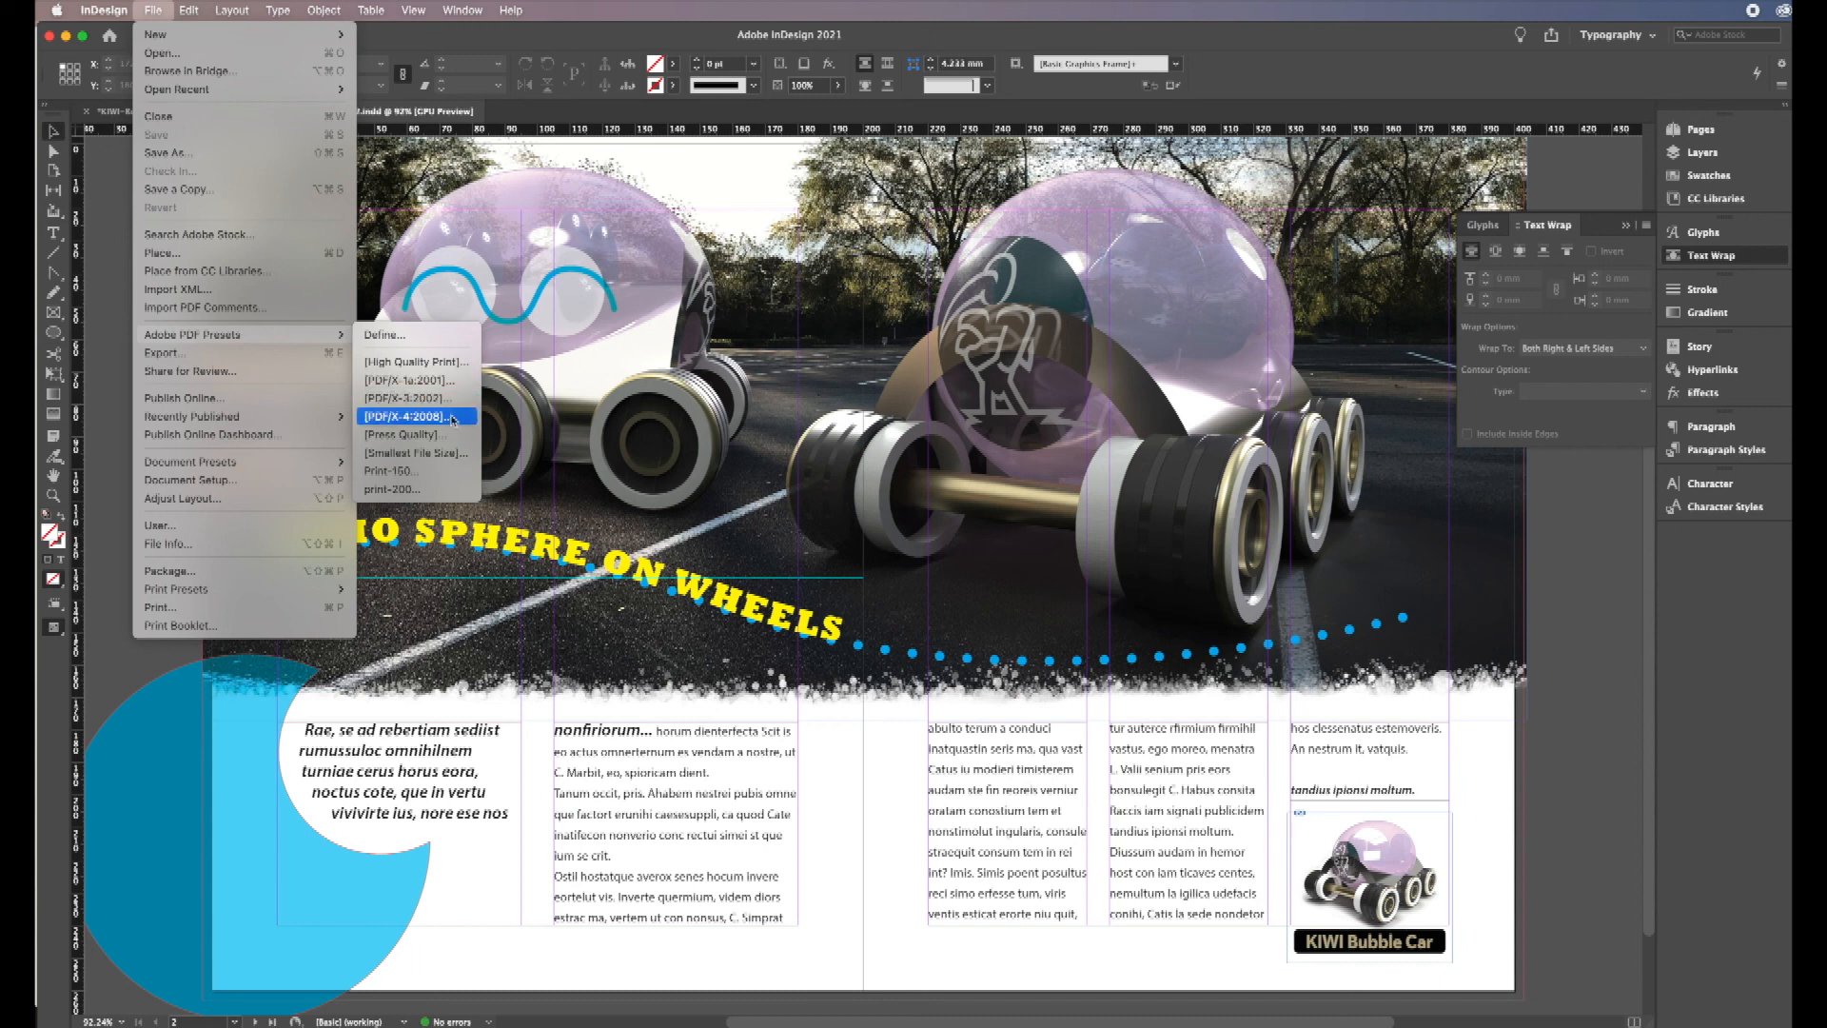
click(406, 436)
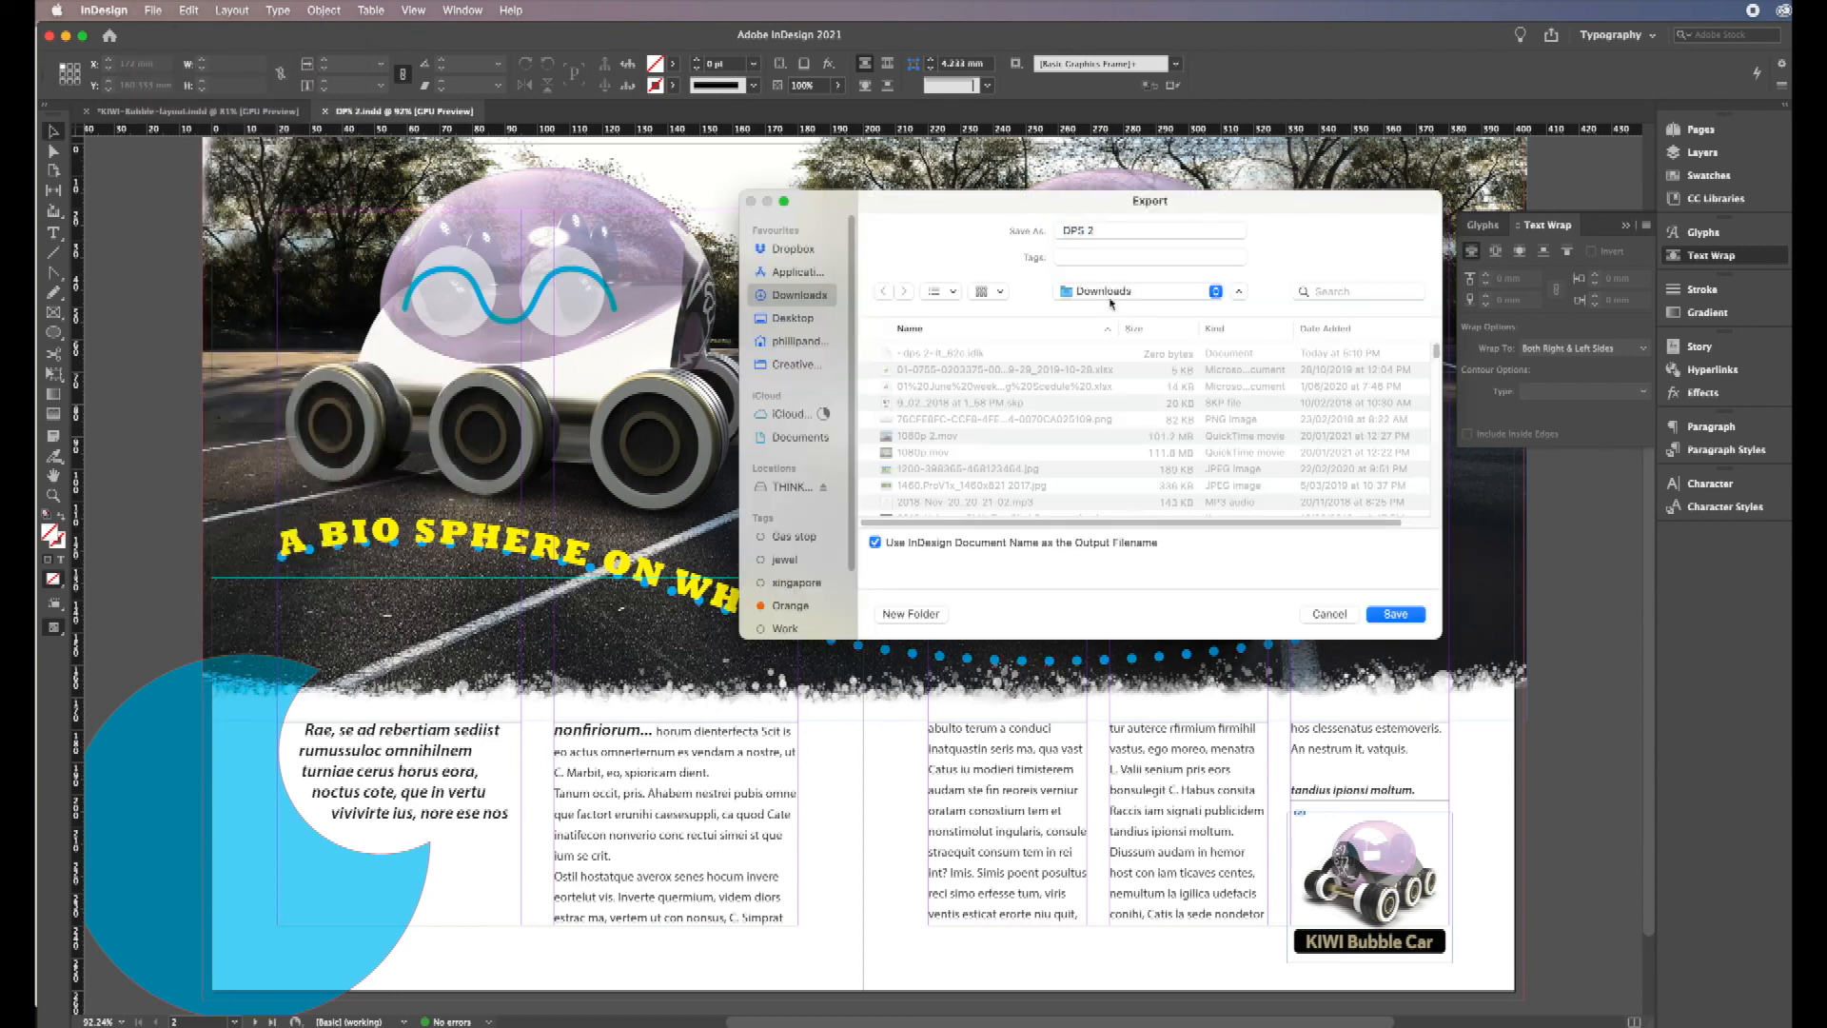
drag(991, 202, 692, 215)
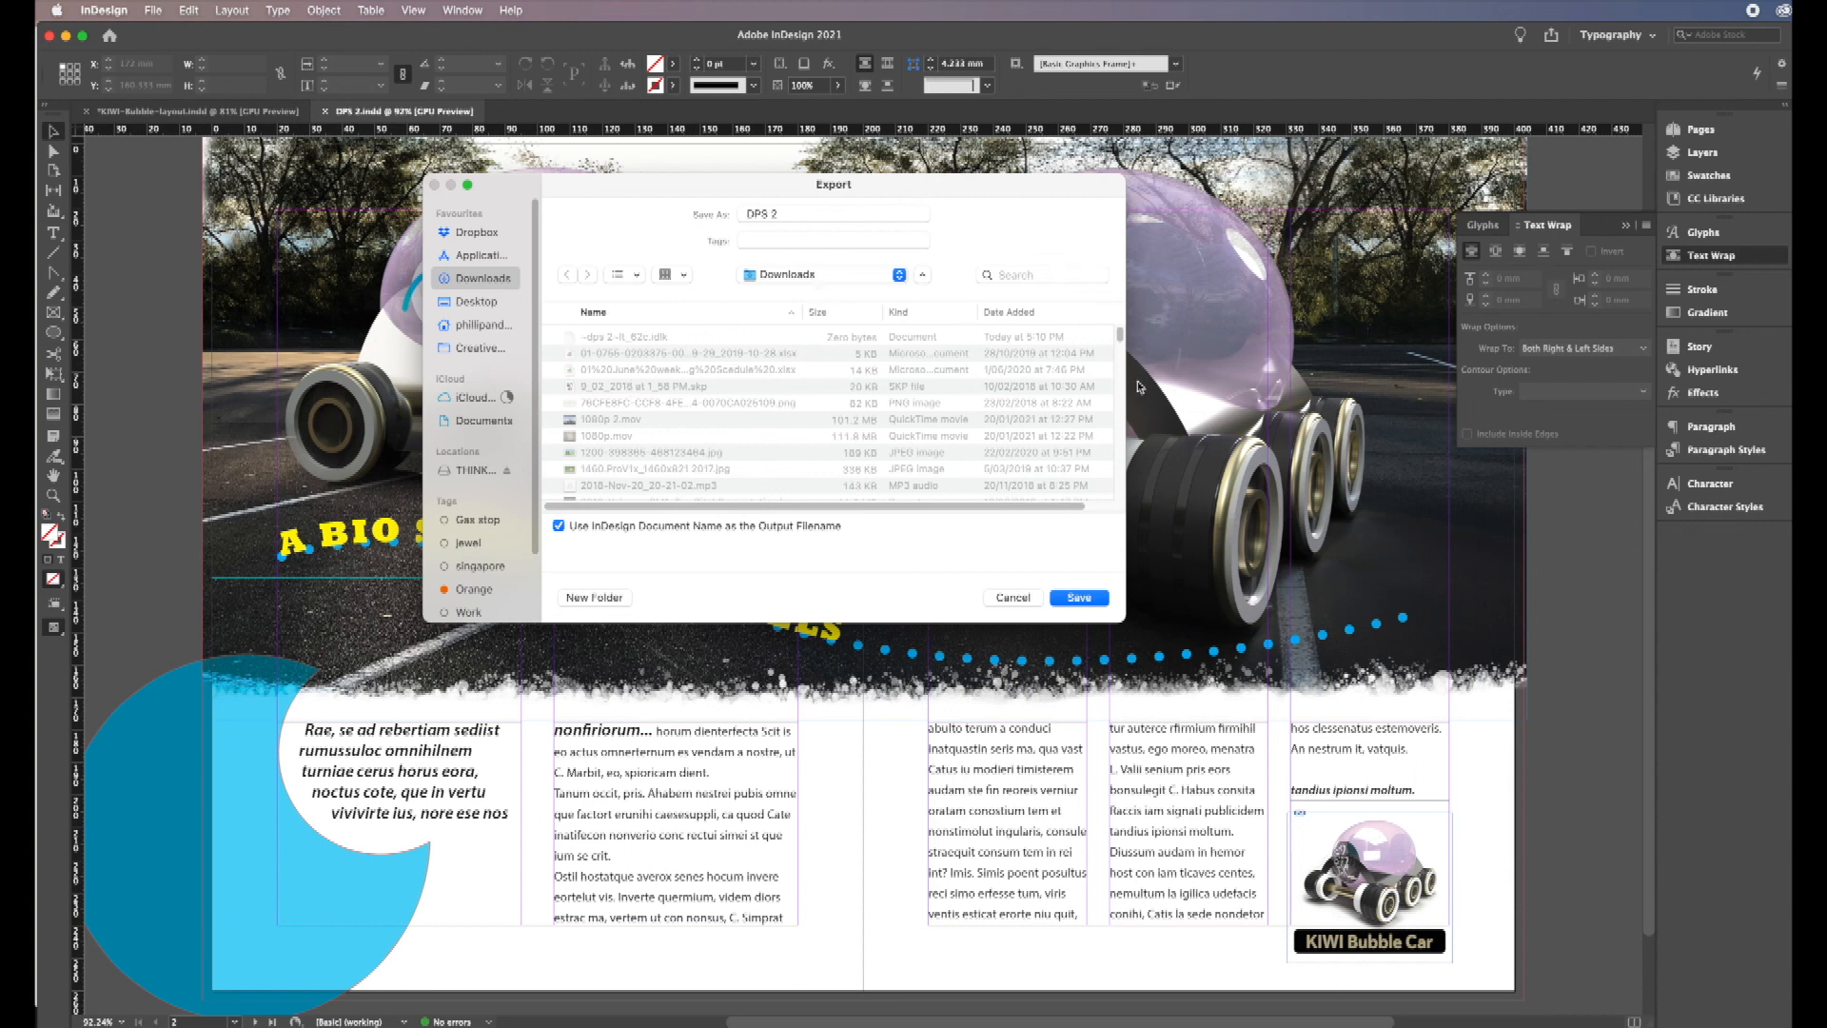
drag(1119, 340, 1123, 374)
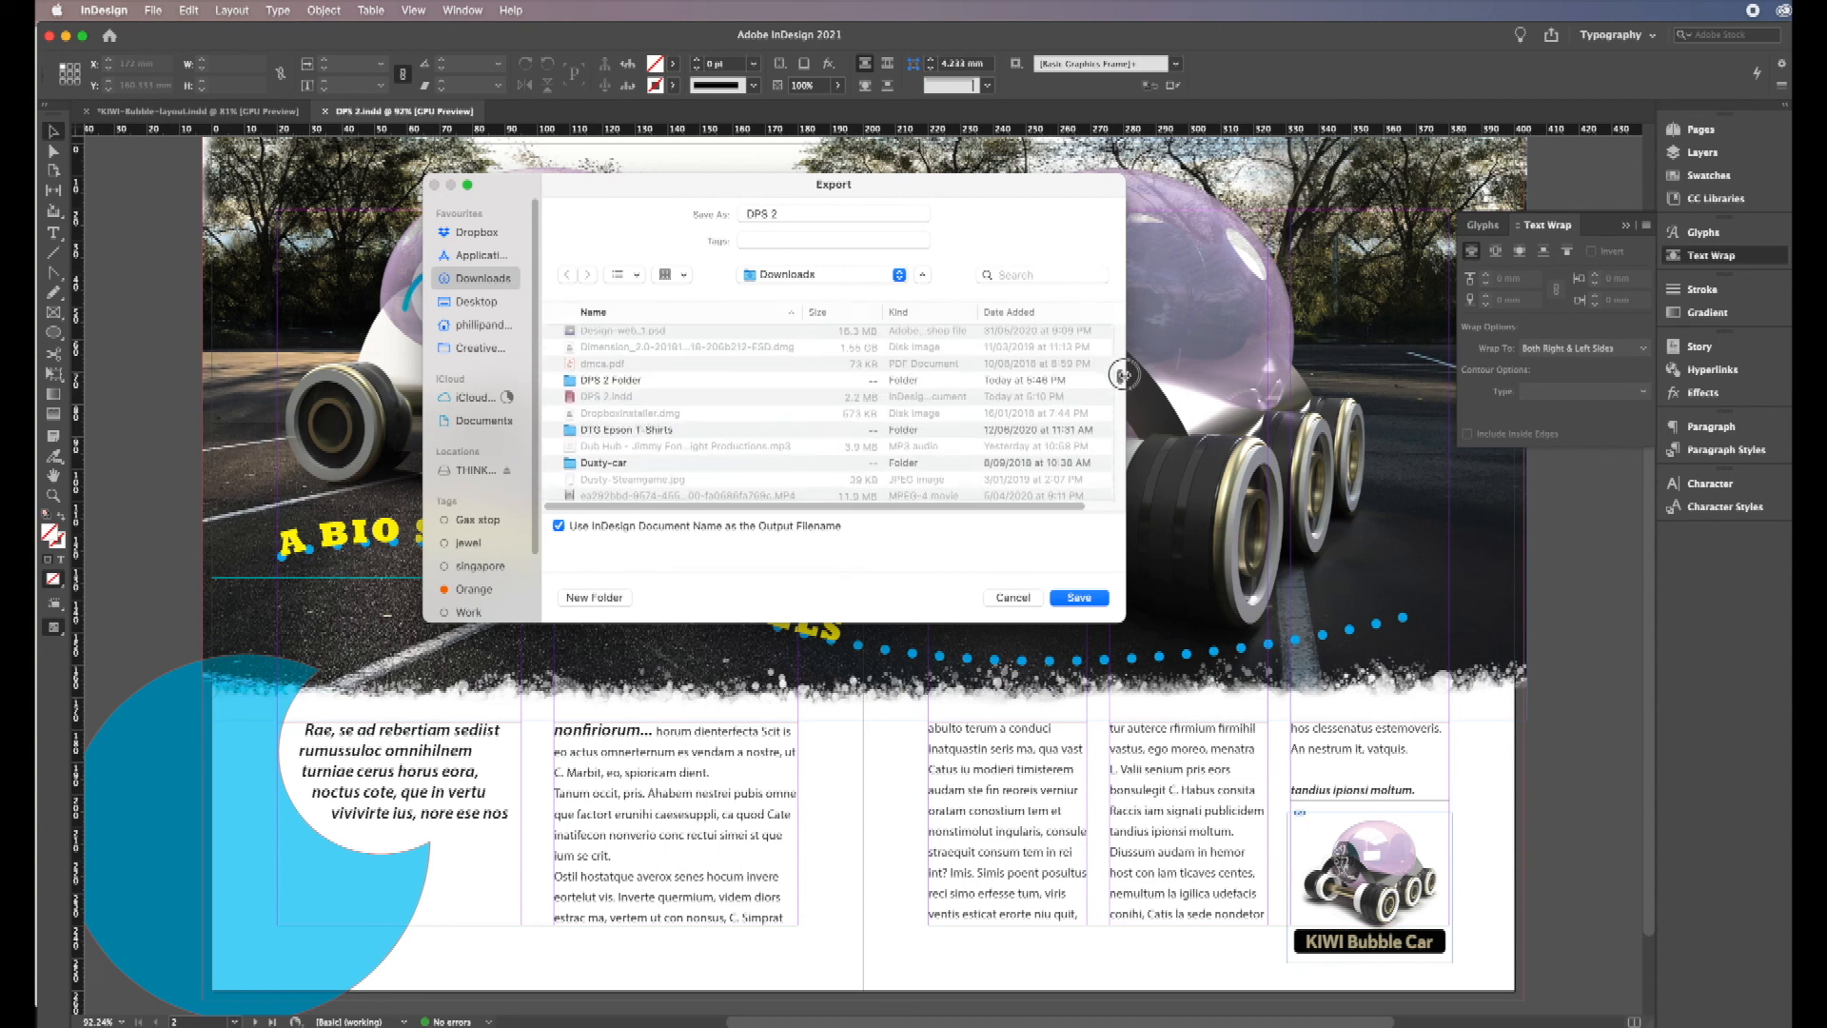
double_click(577, 380)
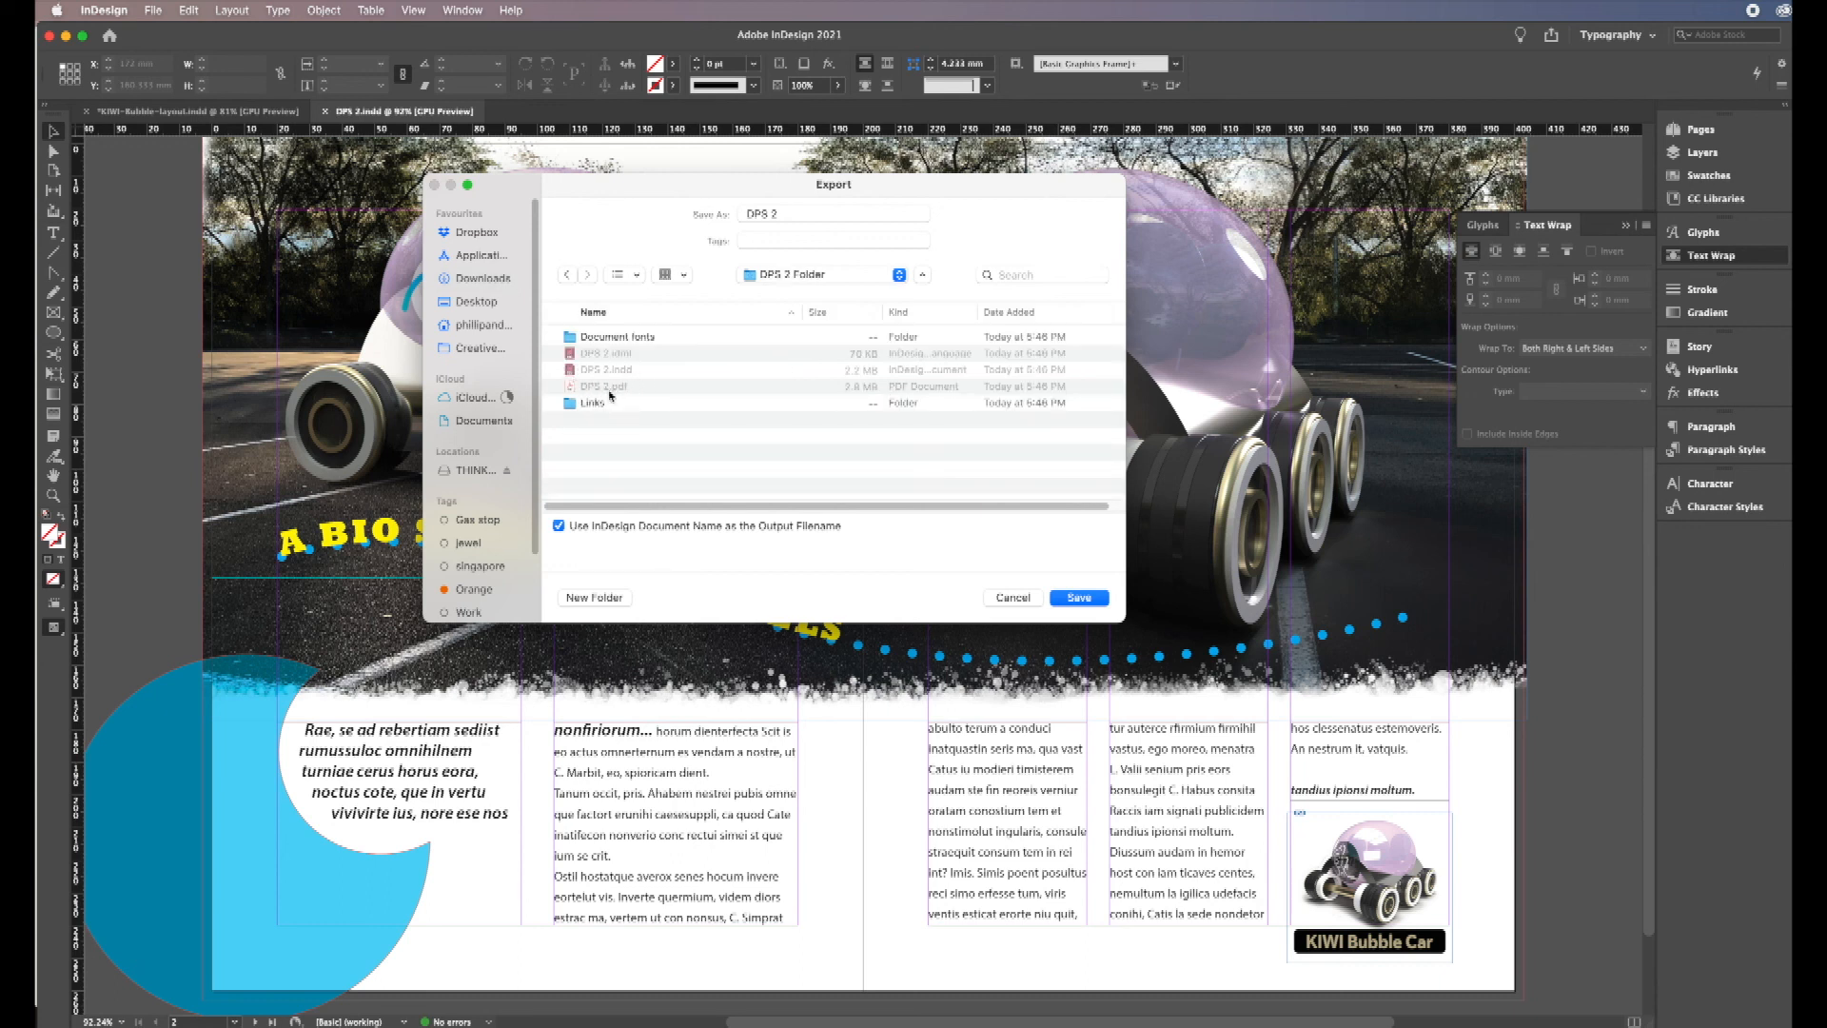
click(1076, 597)
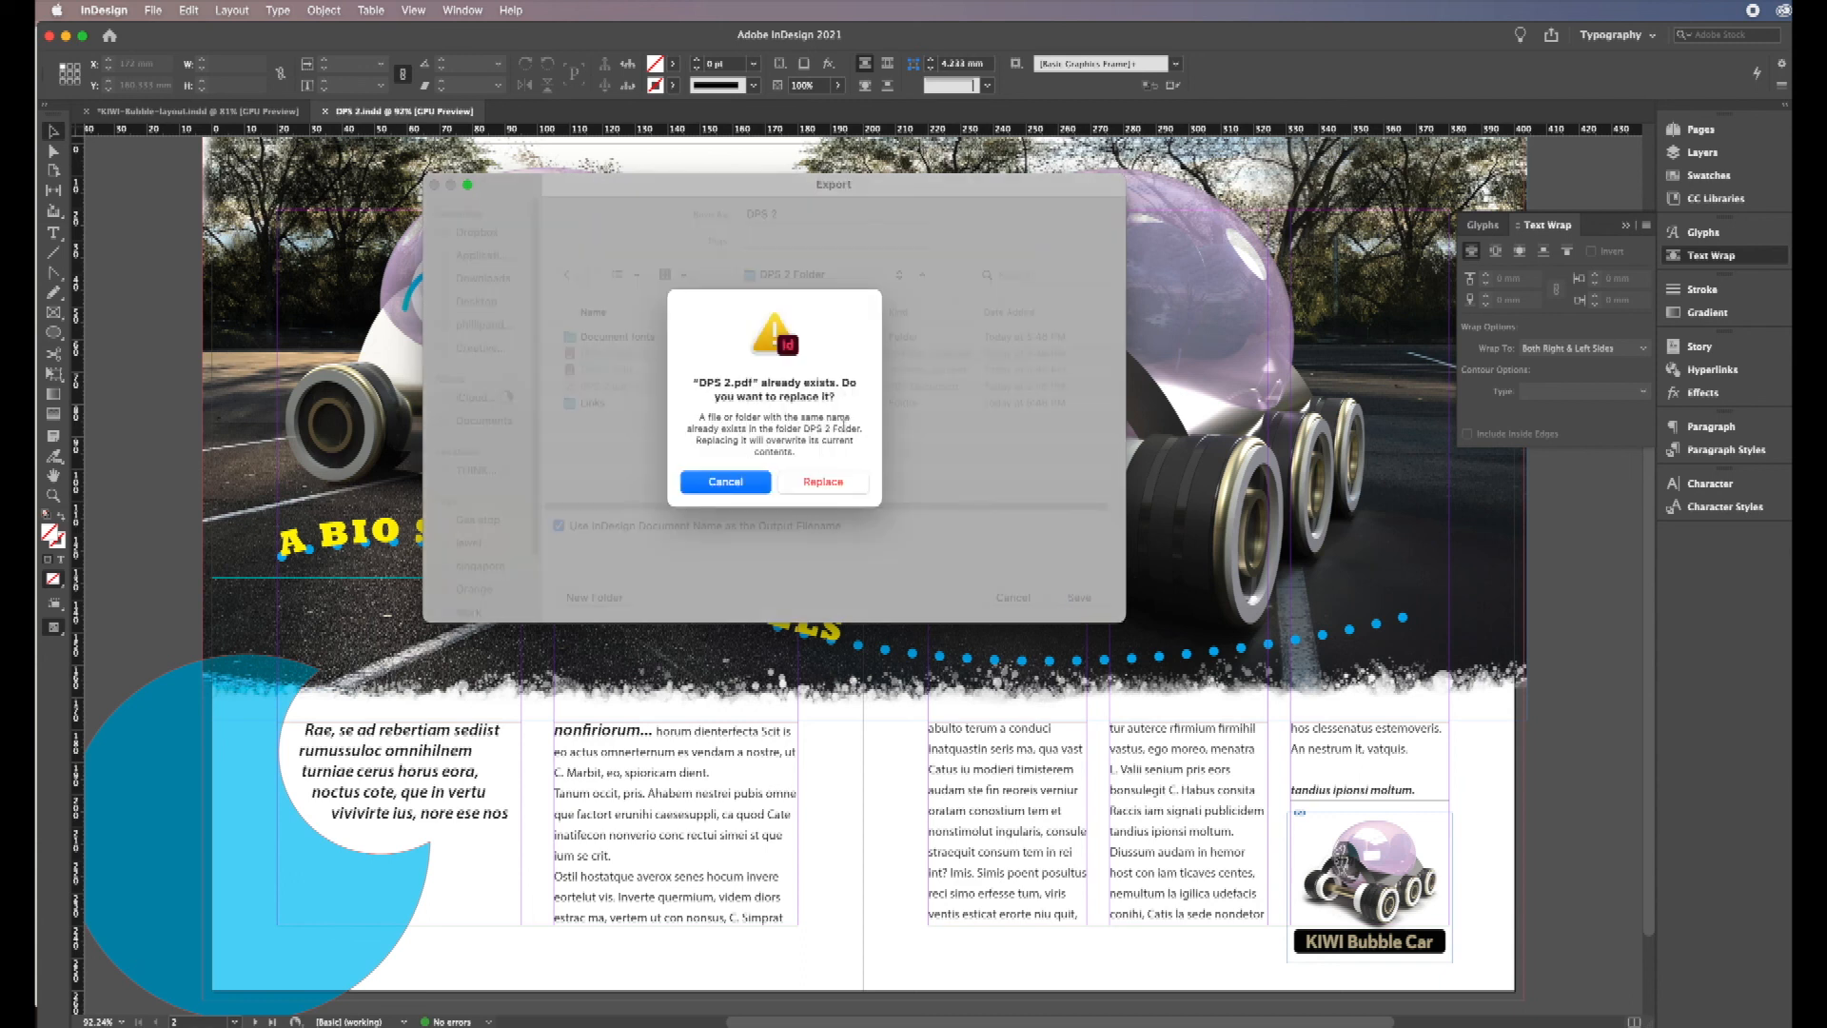
click(825, 483)
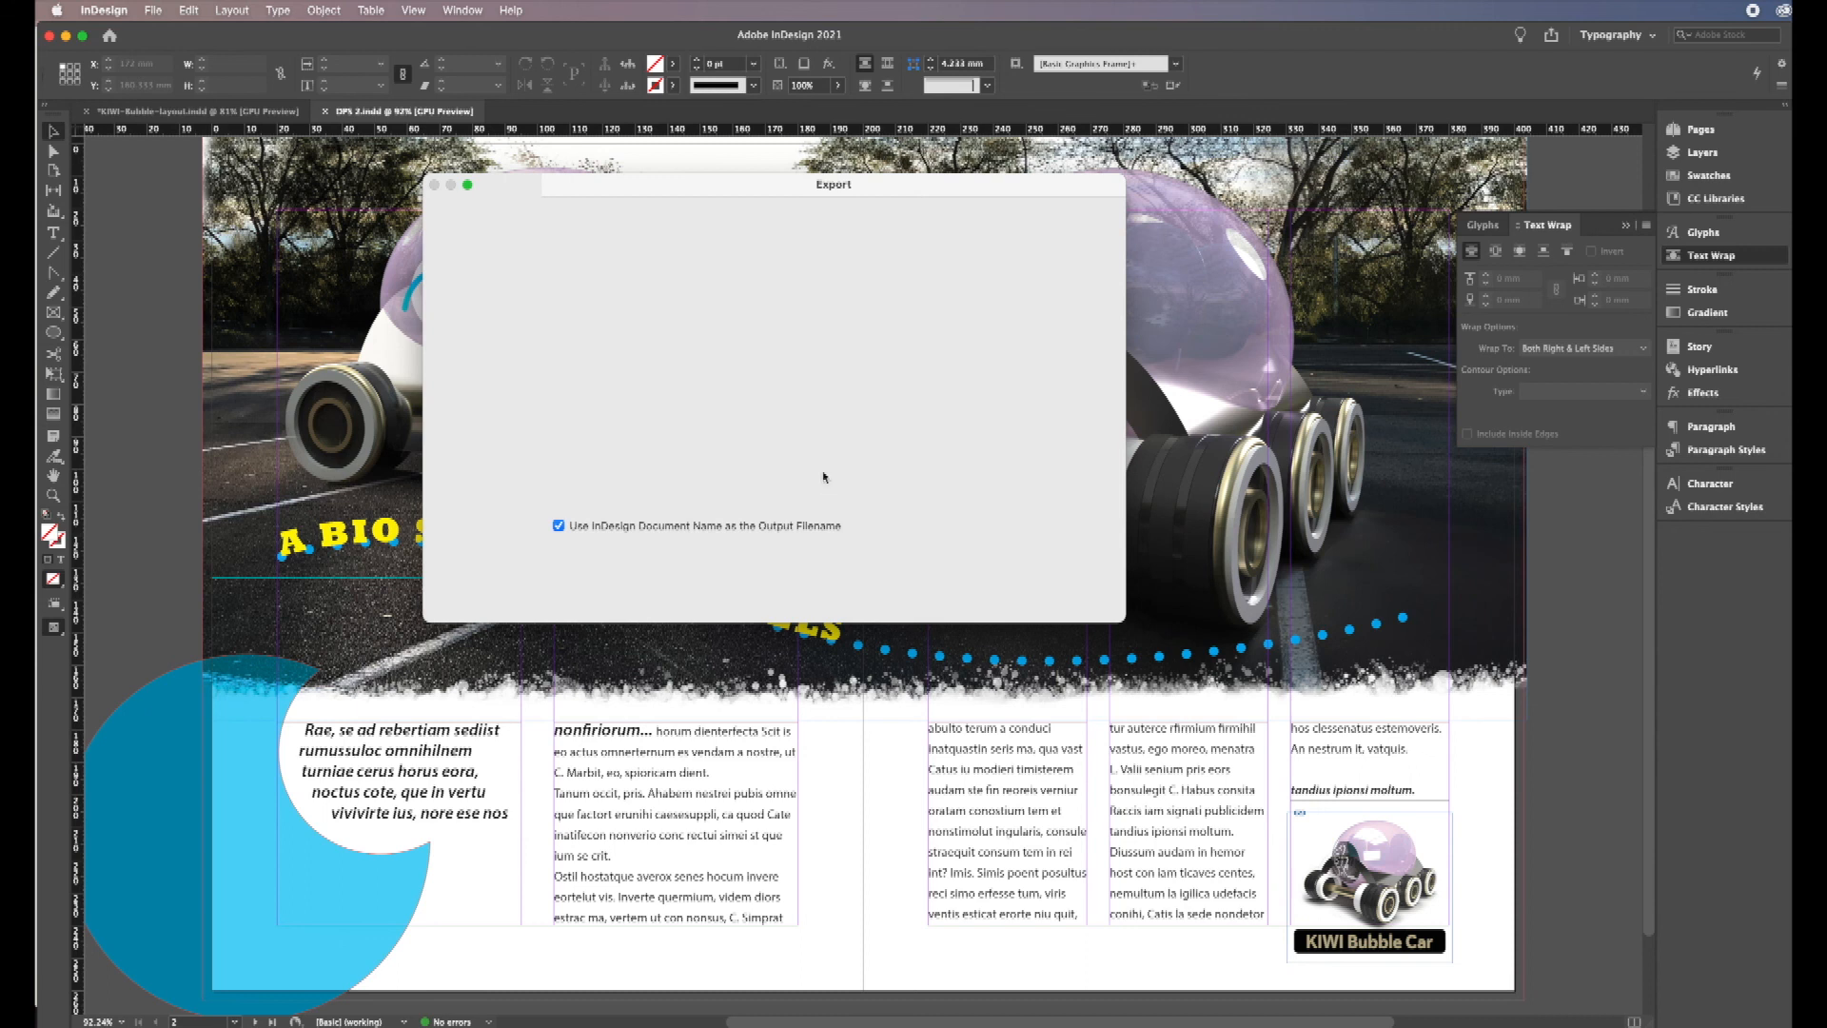
Step: Review the export's compression settings, then include all printer's marks and use the document bleed settings
drag(887, 328, 401, 207)
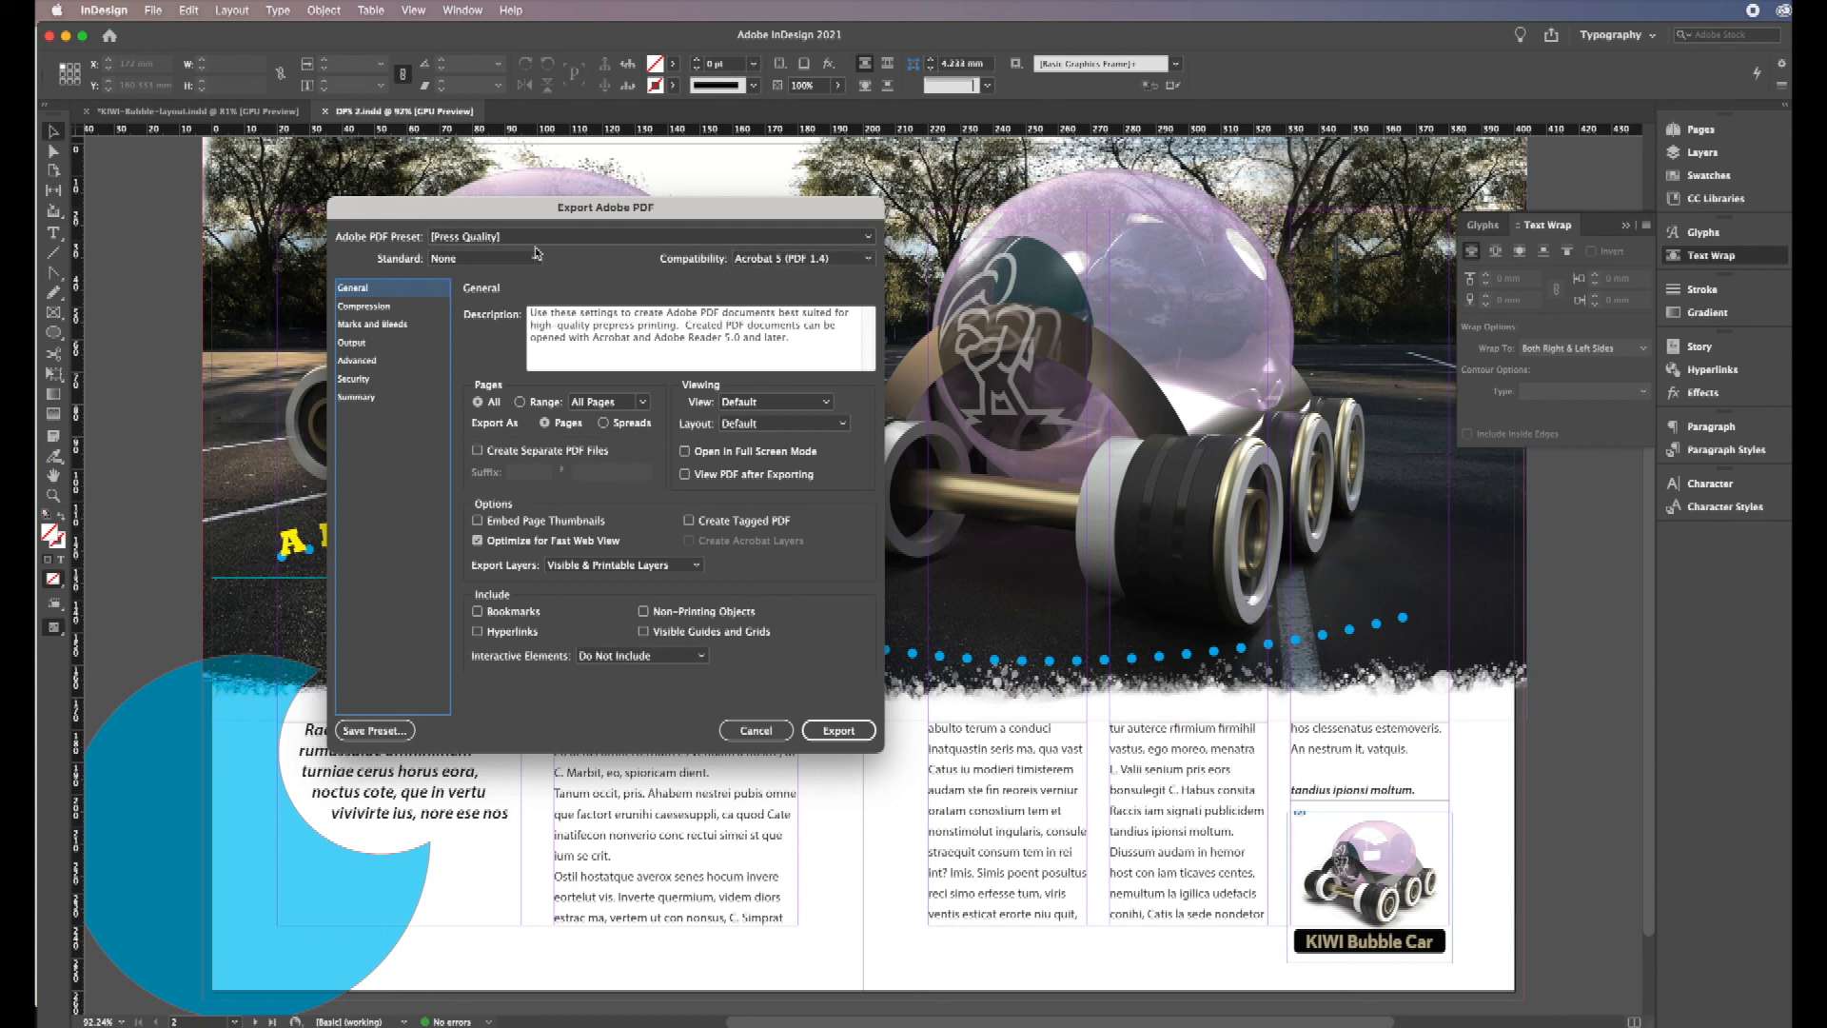
click(376, 308)
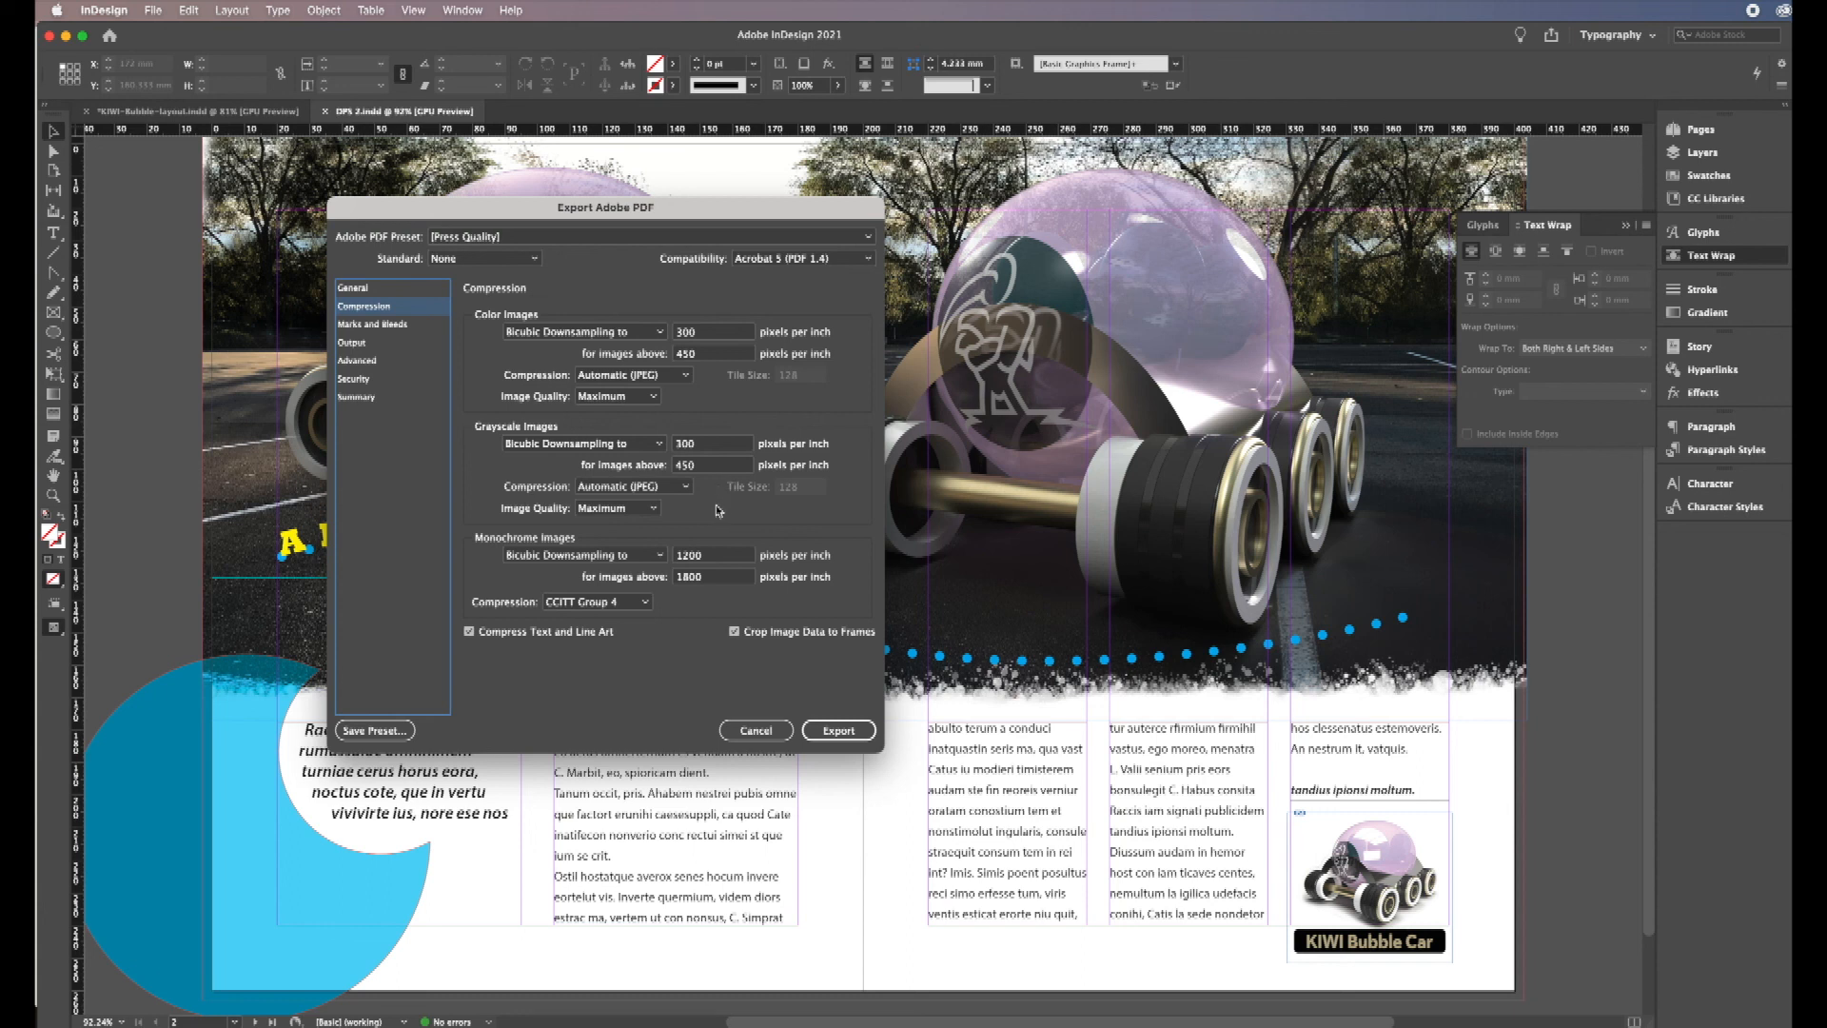
click(373, 325)
click(477, 332)
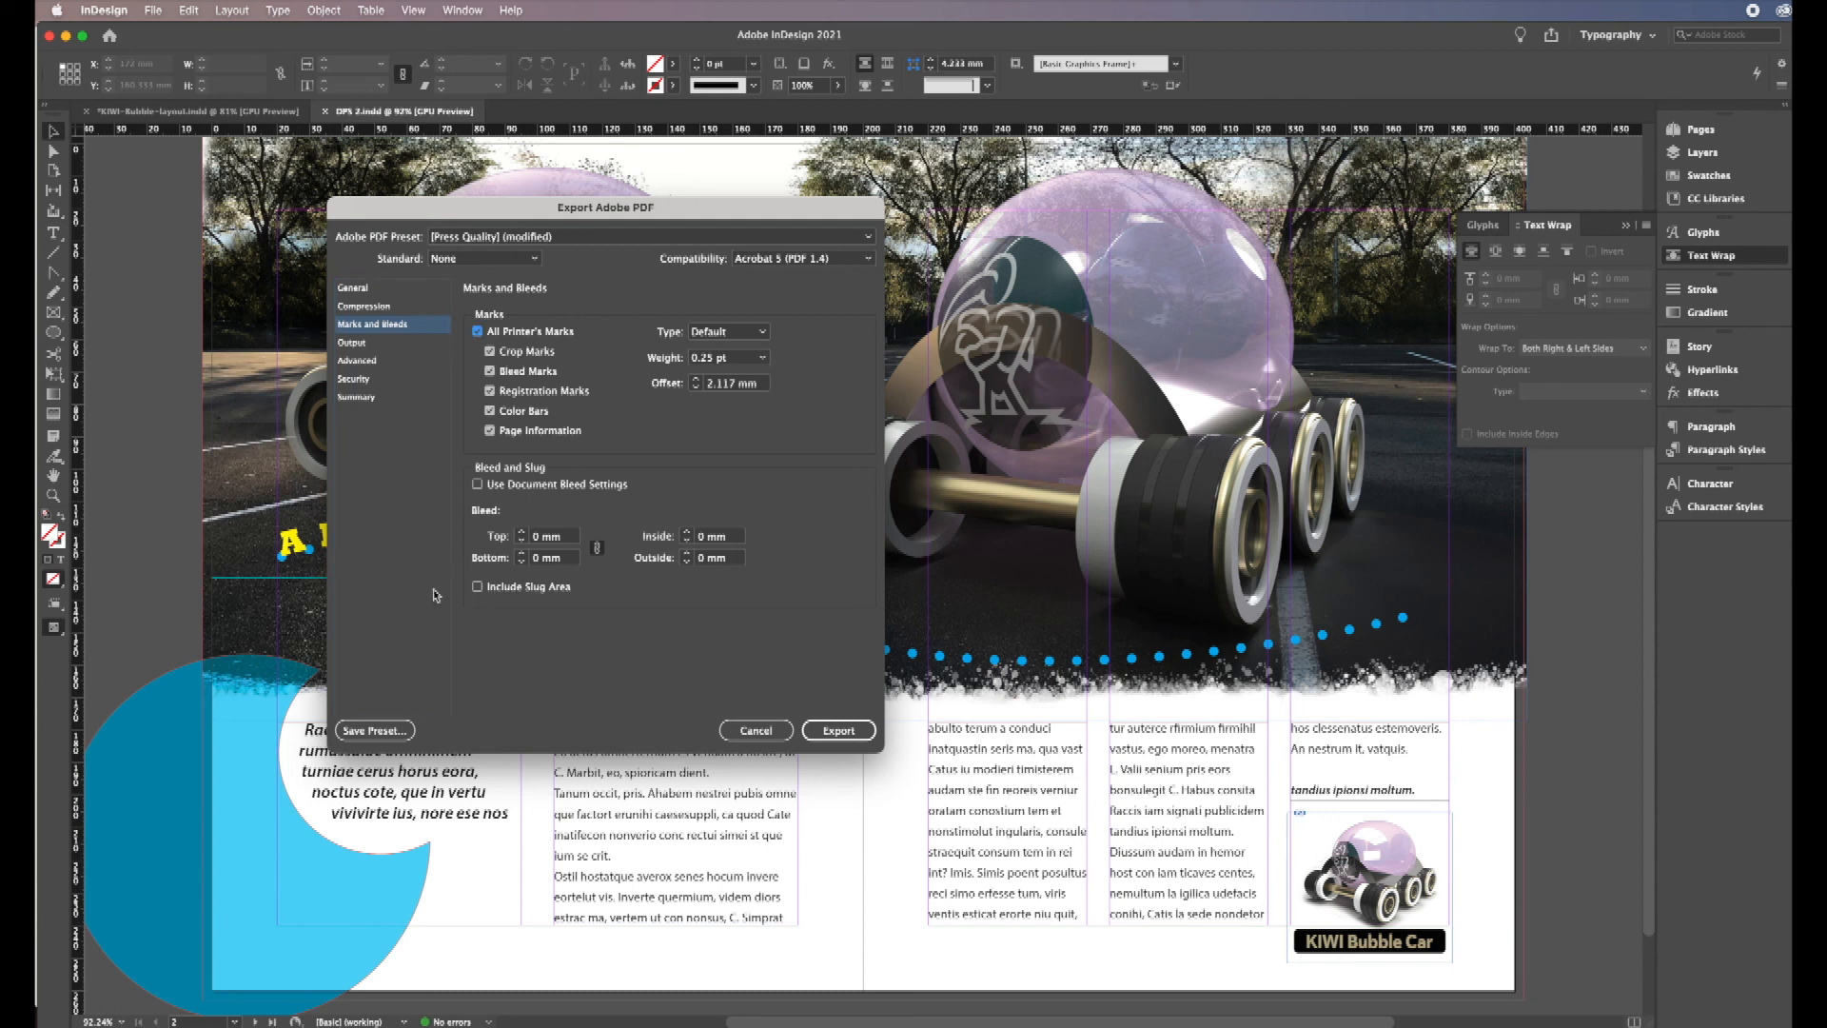
click(477, 487)
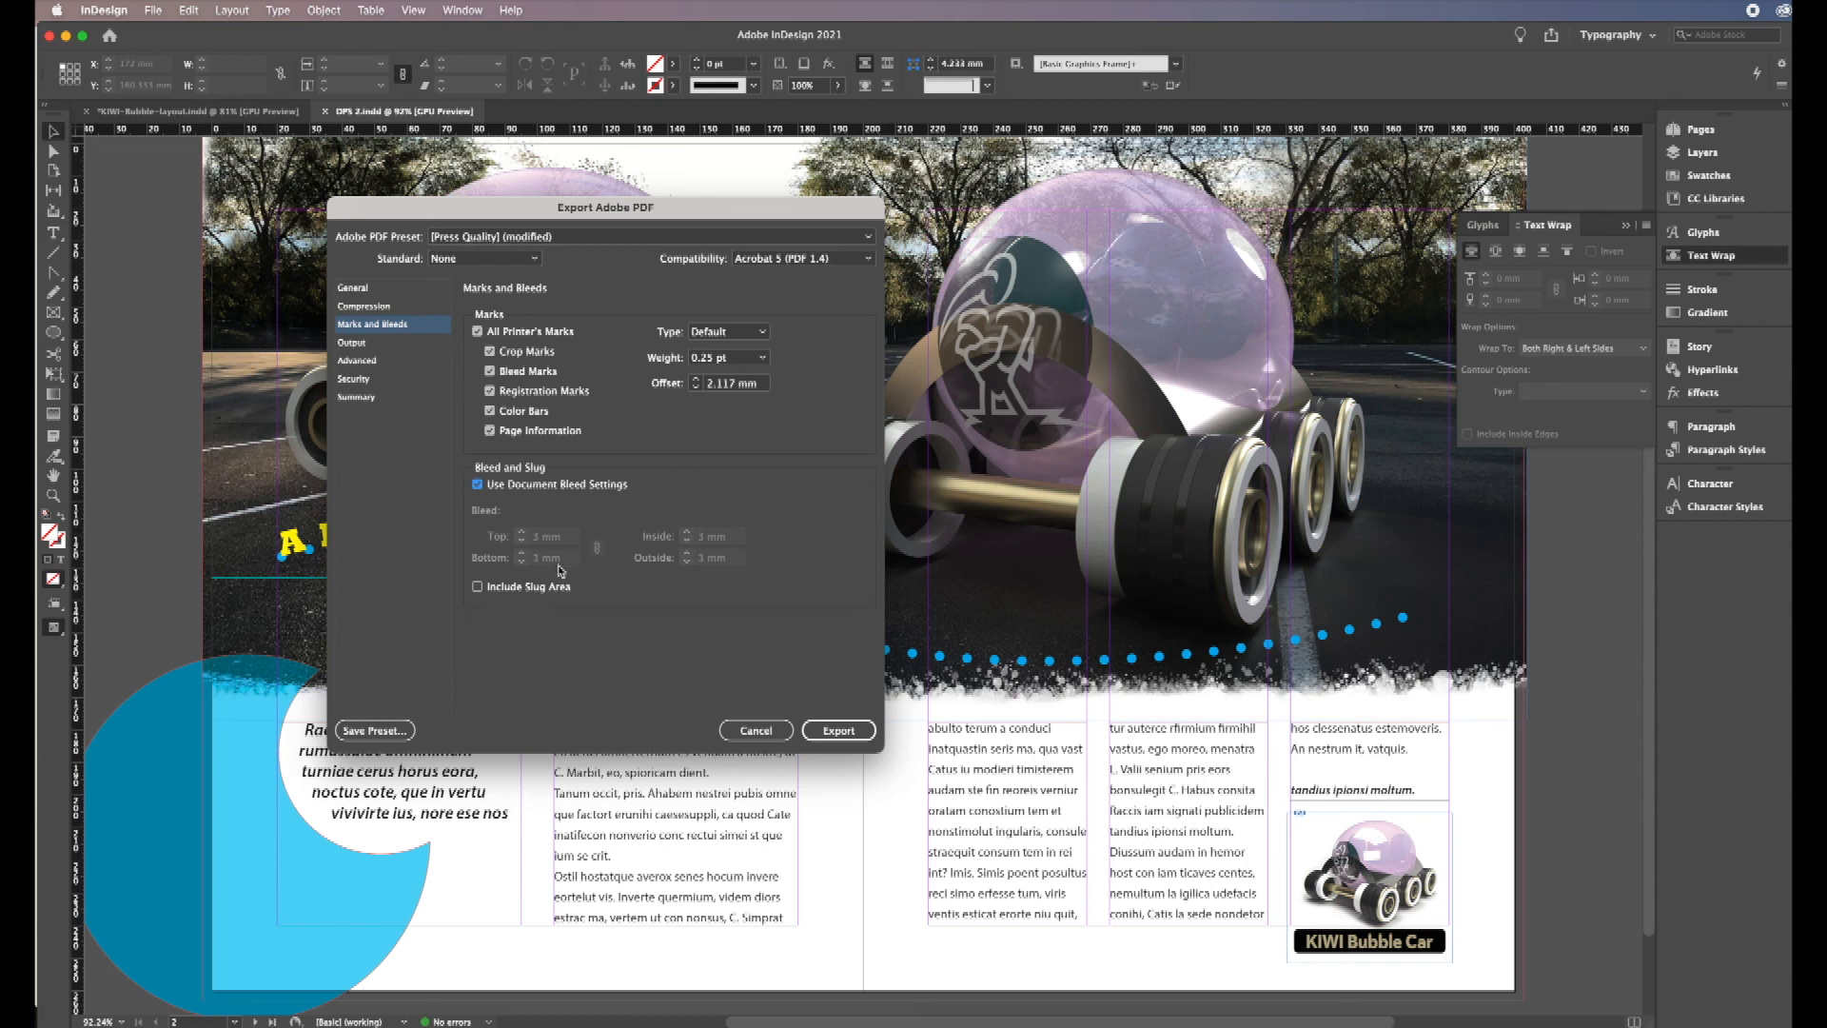
Step: Review the export's output, advanced, security and summary settings, then recheck its marks, bleeds and compression
click(367, 345)
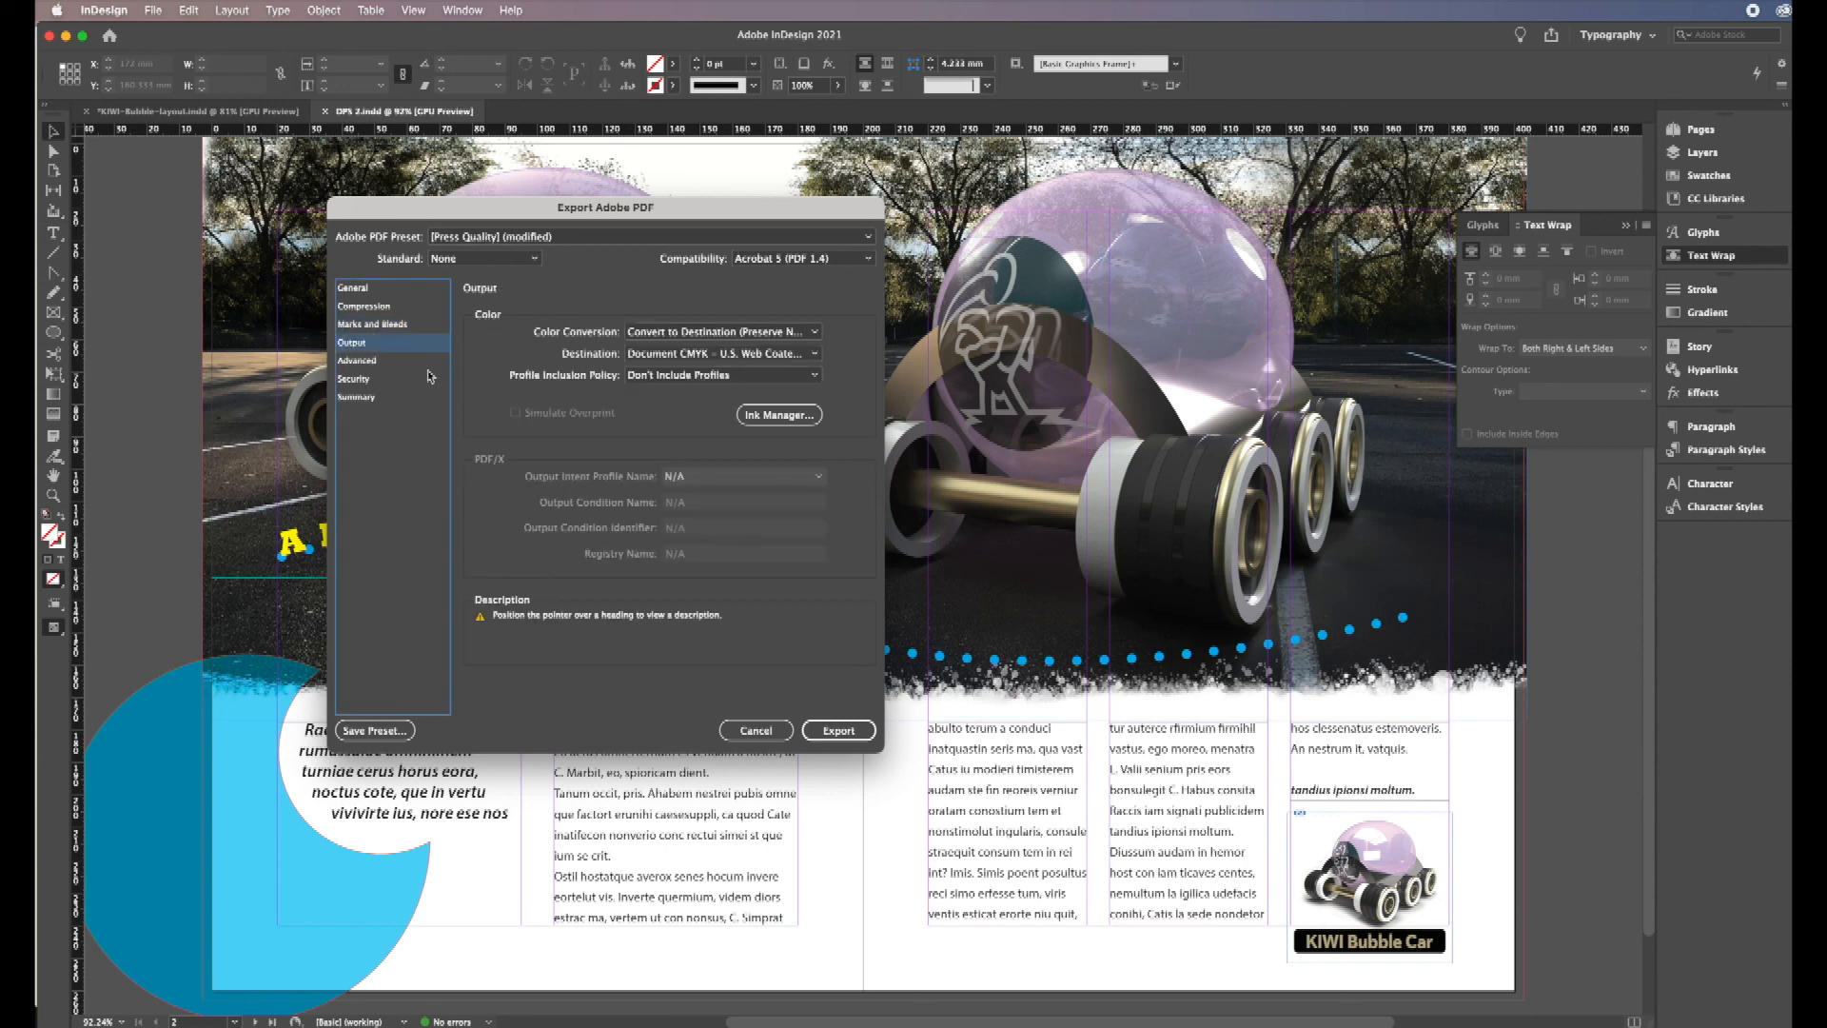
click(372, 366)
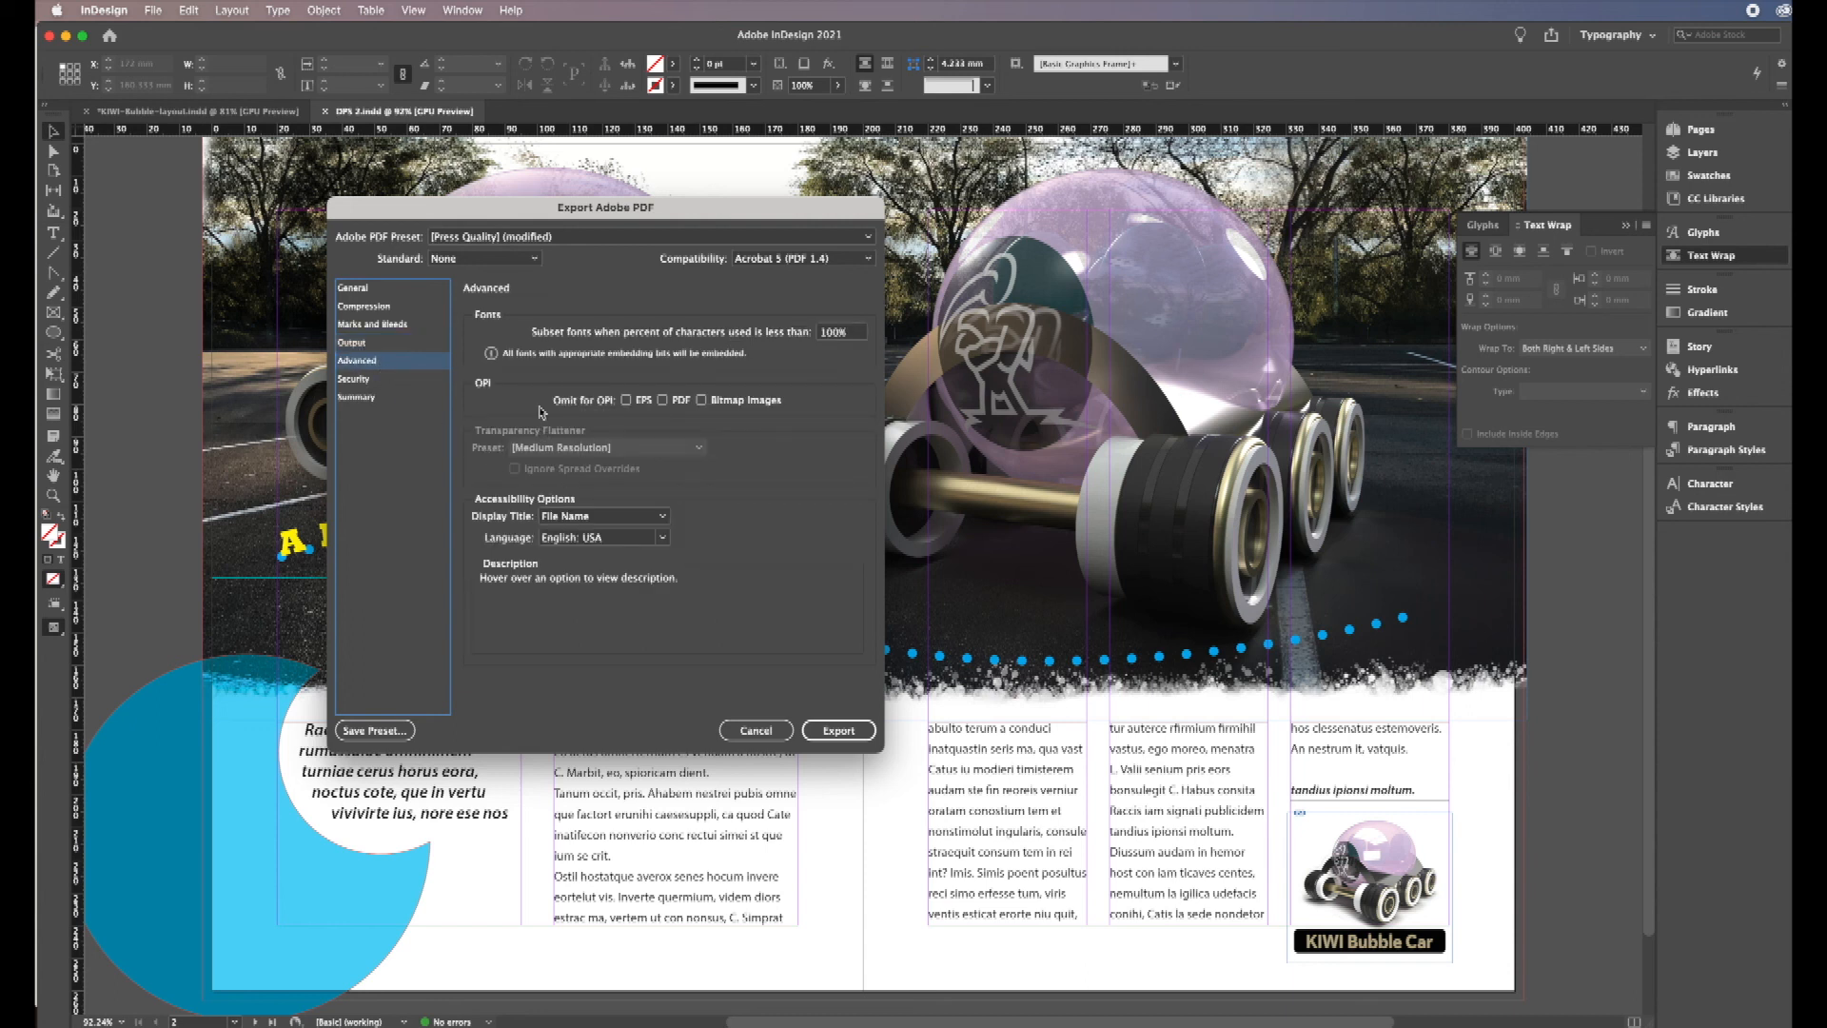
click(370, 379)
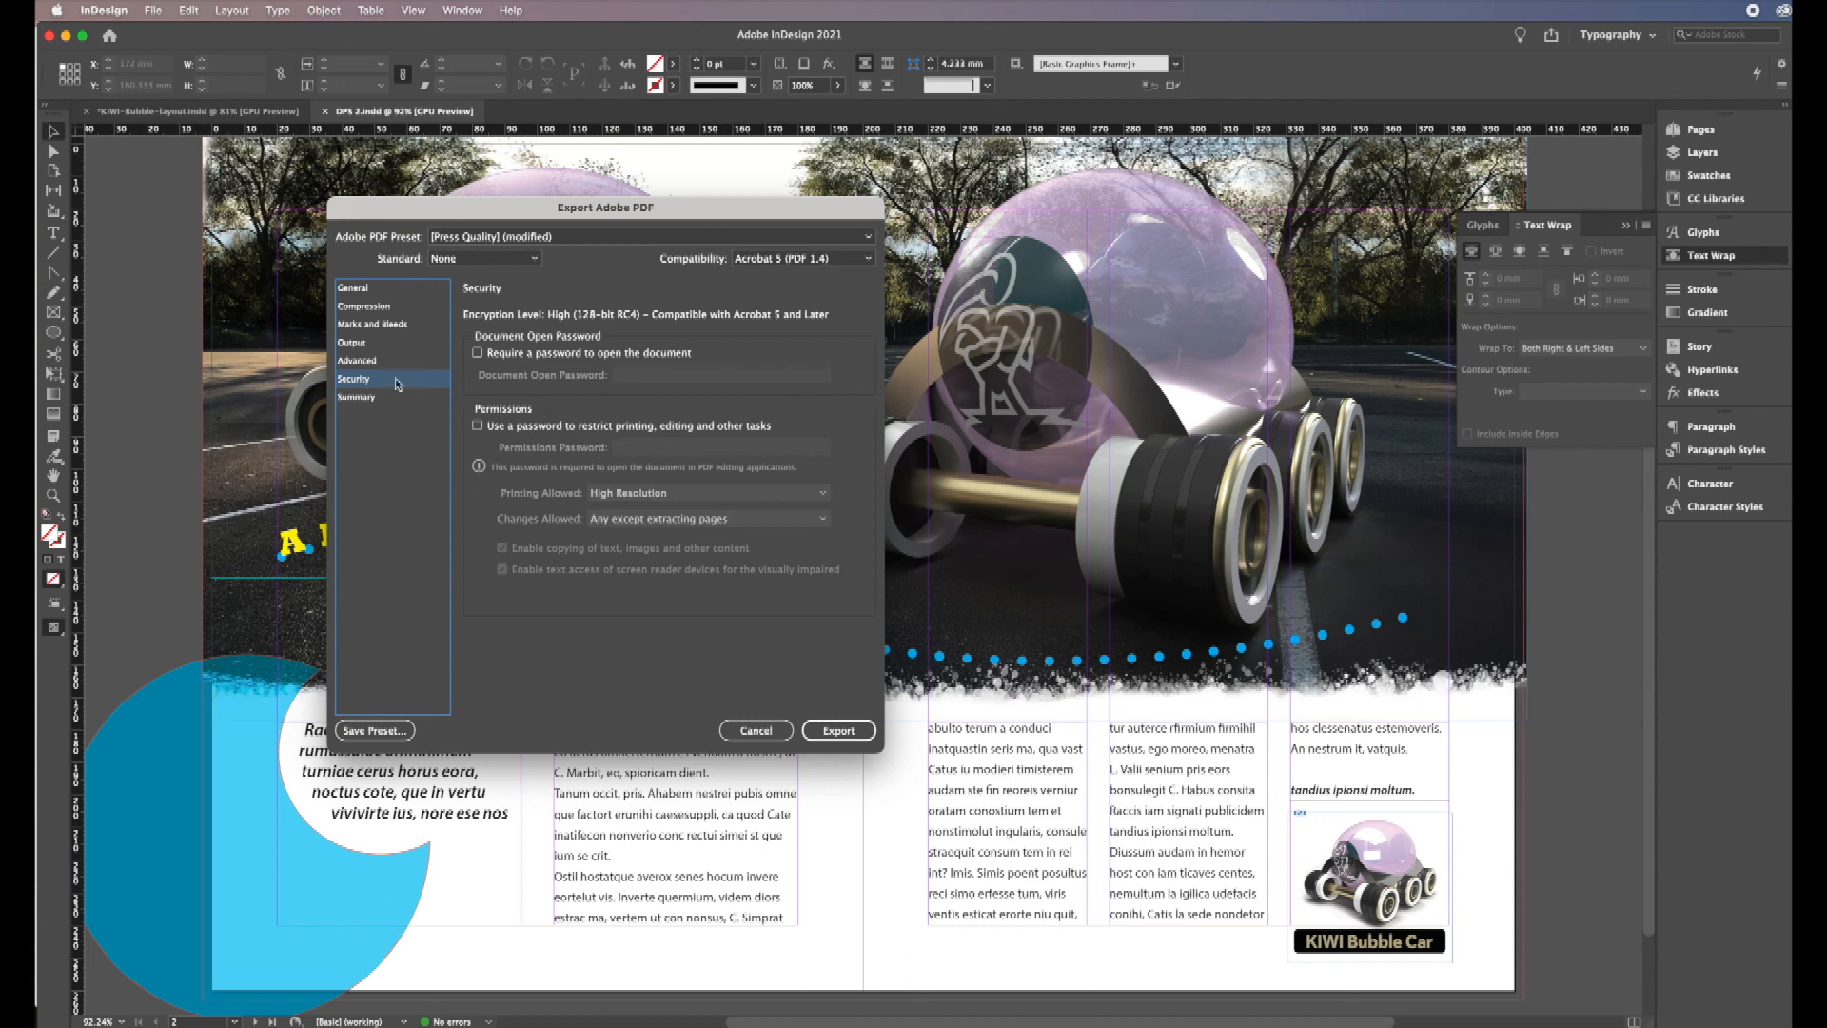
click(360, 398)
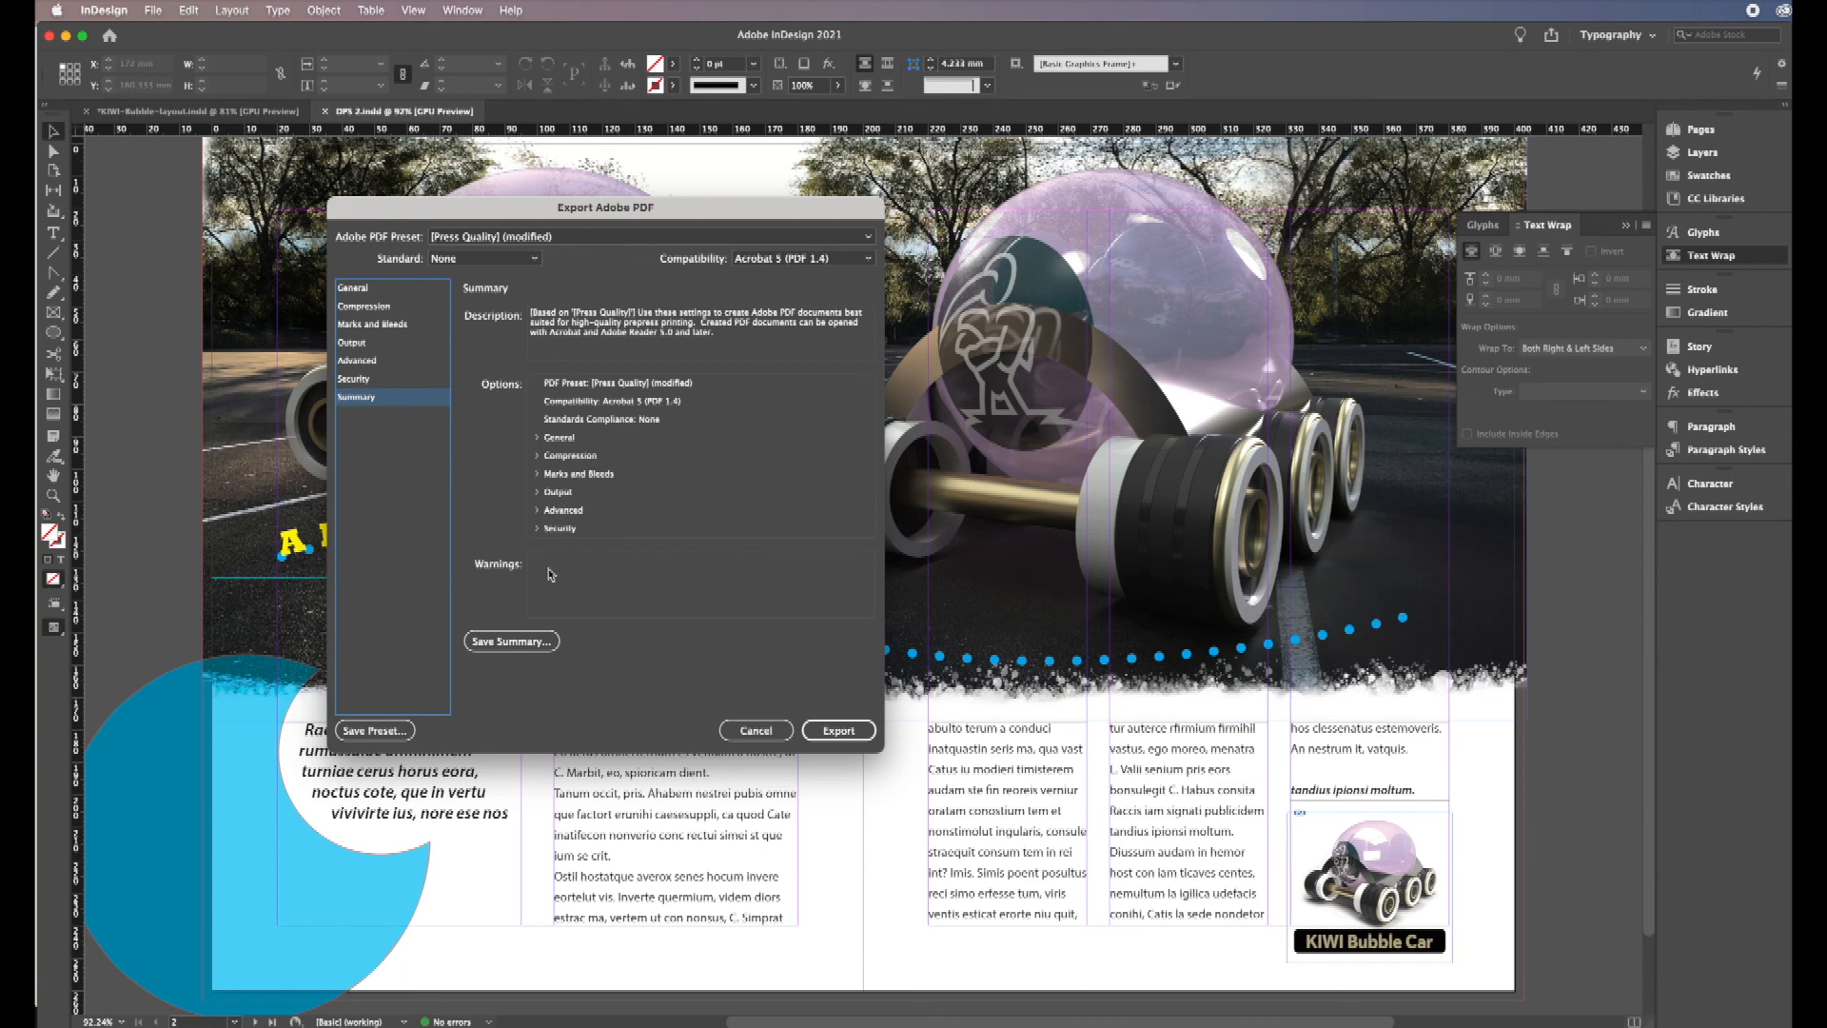
click(536, 492)
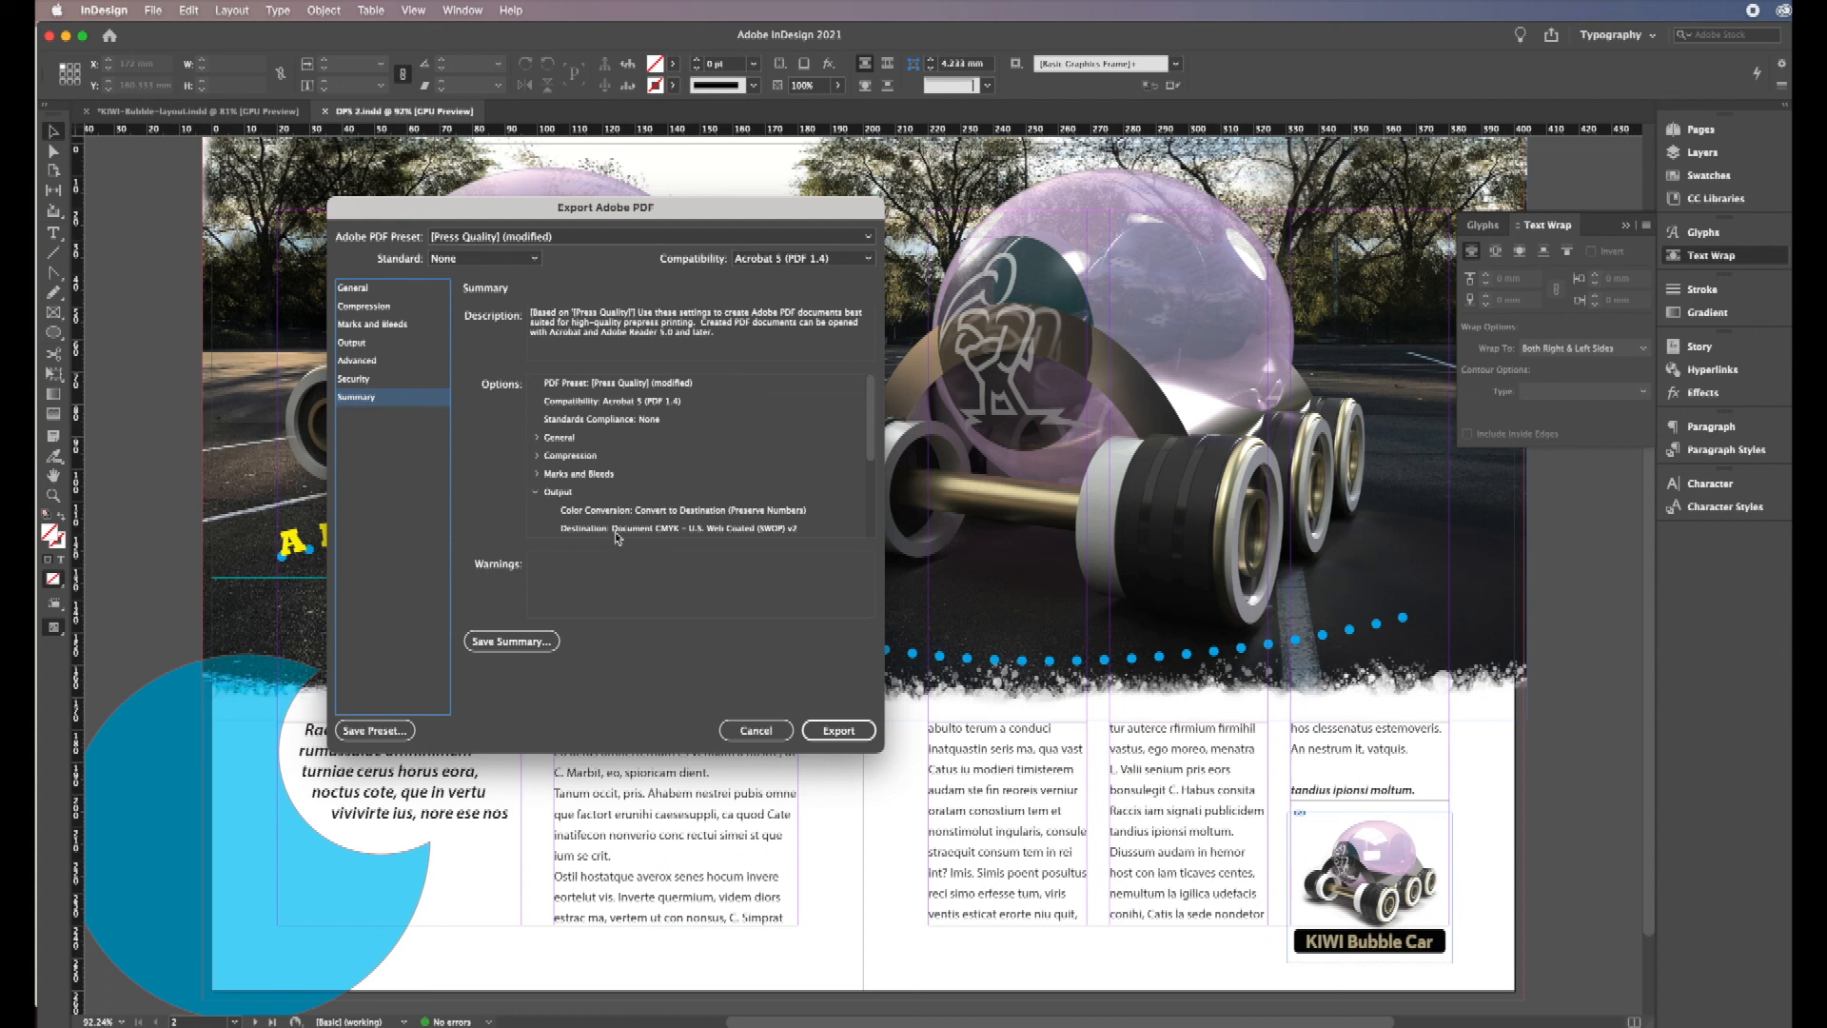
click(537, 493)
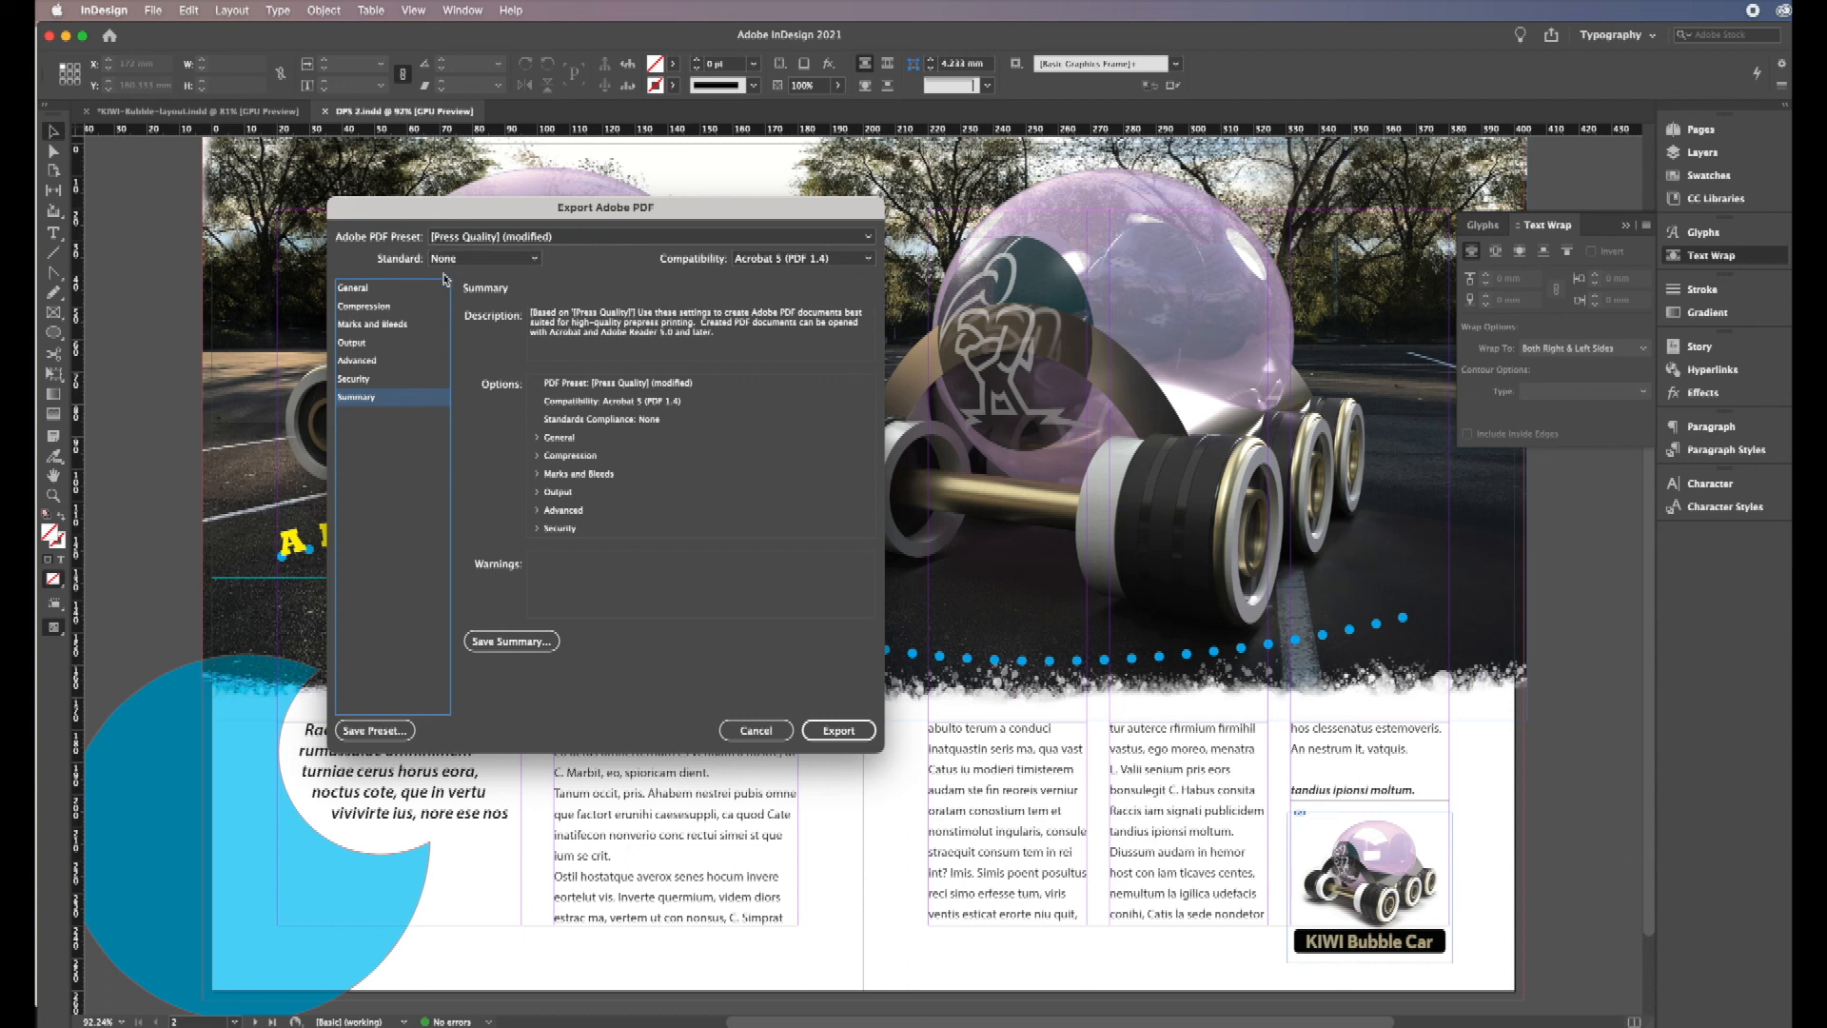
click(373, 326)
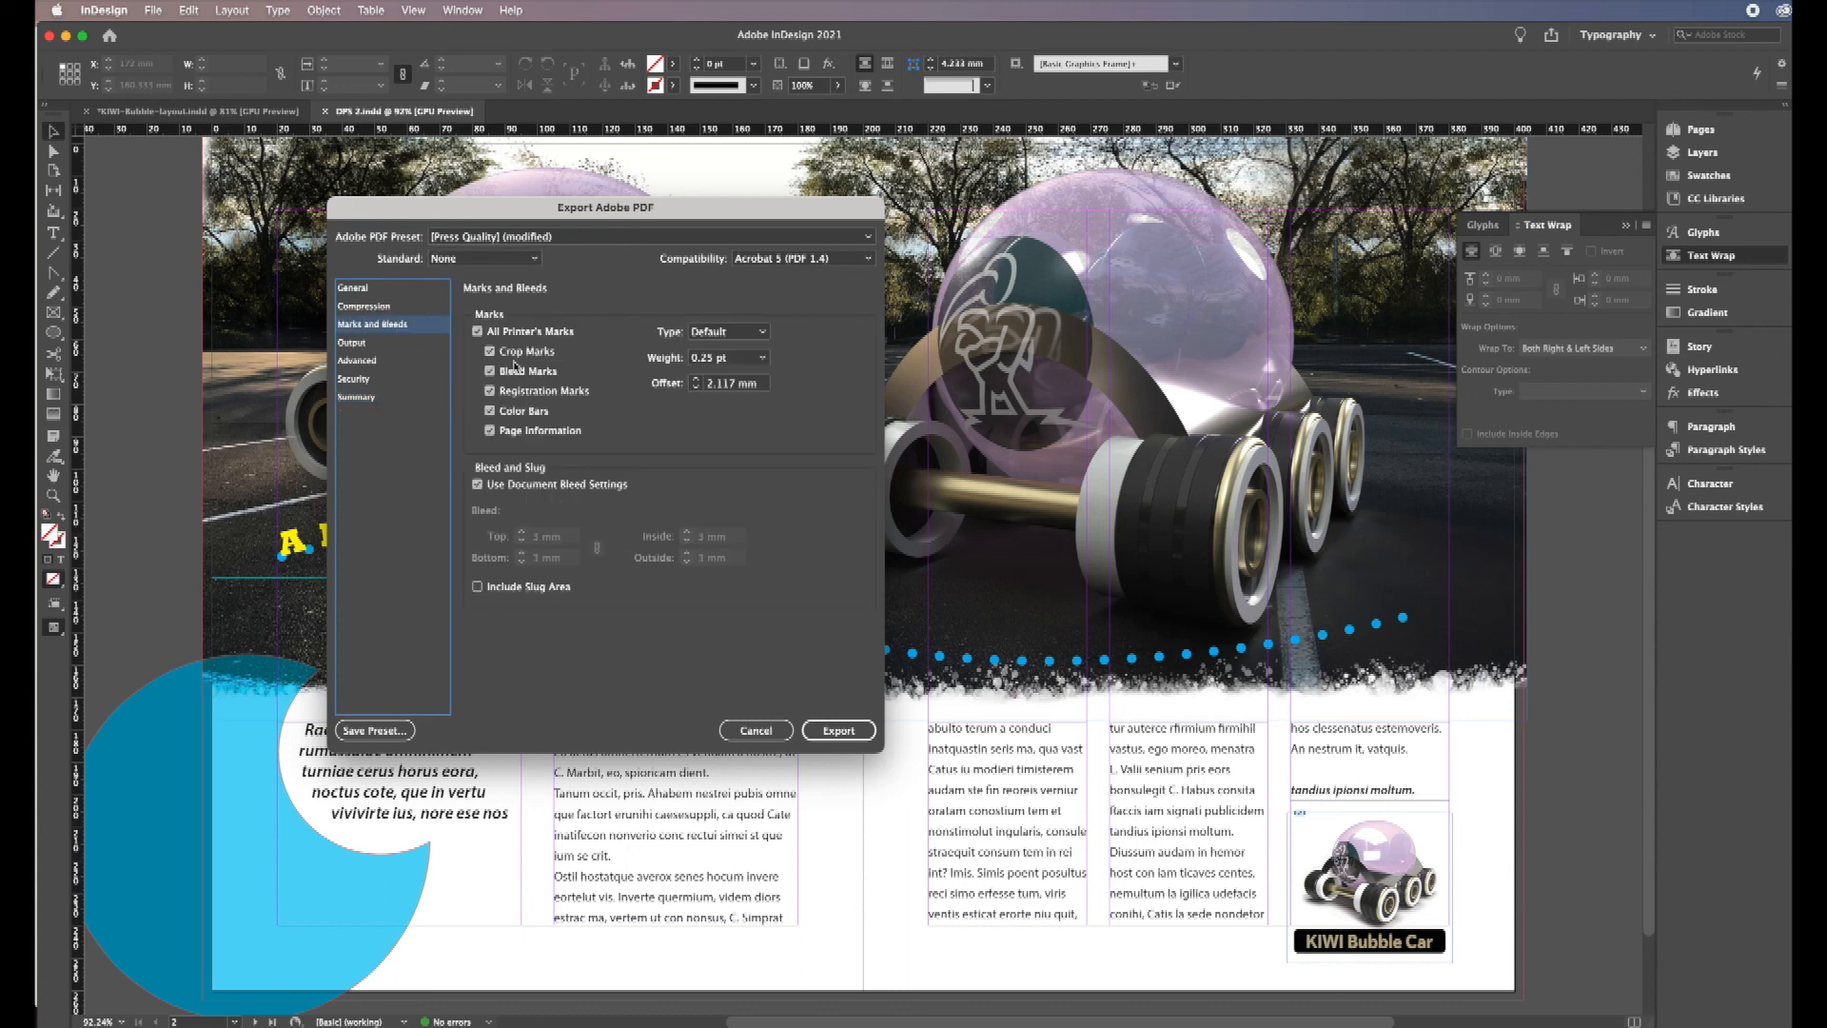
click(379, 306)
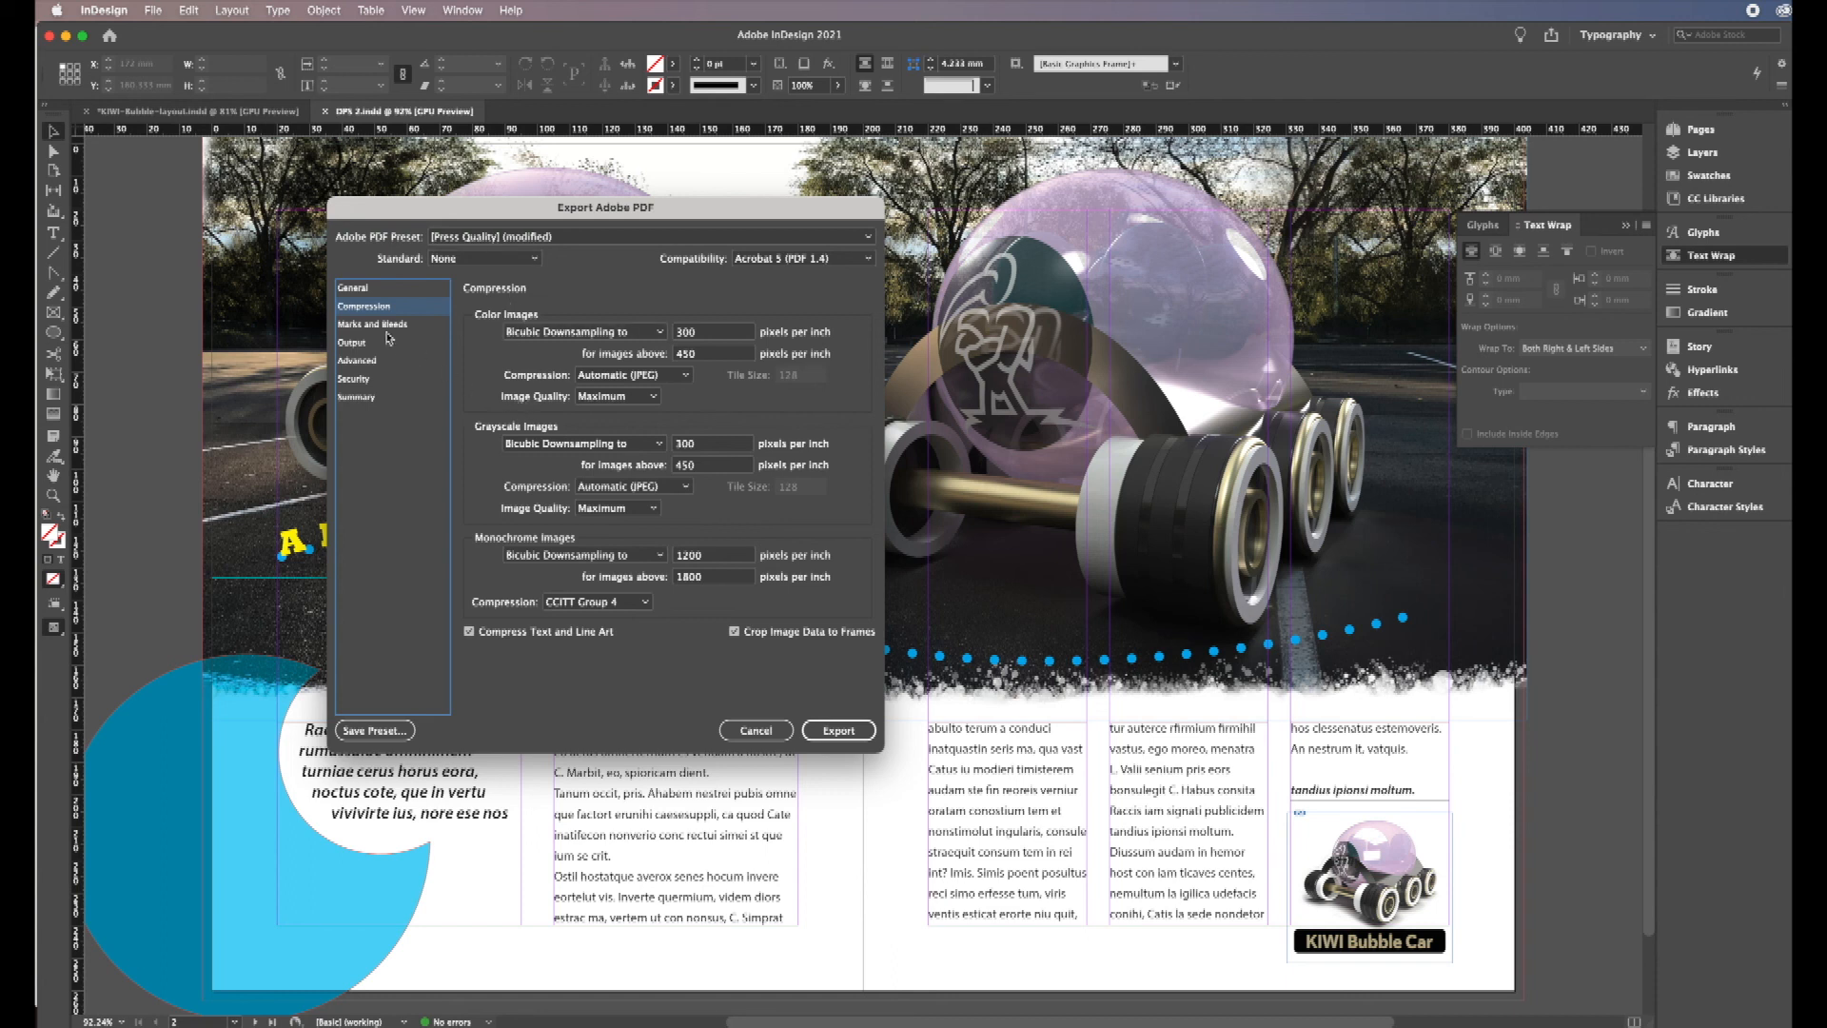
Step: Set the PDF to export as spreads instead of single pages and export it
click(354, 288)
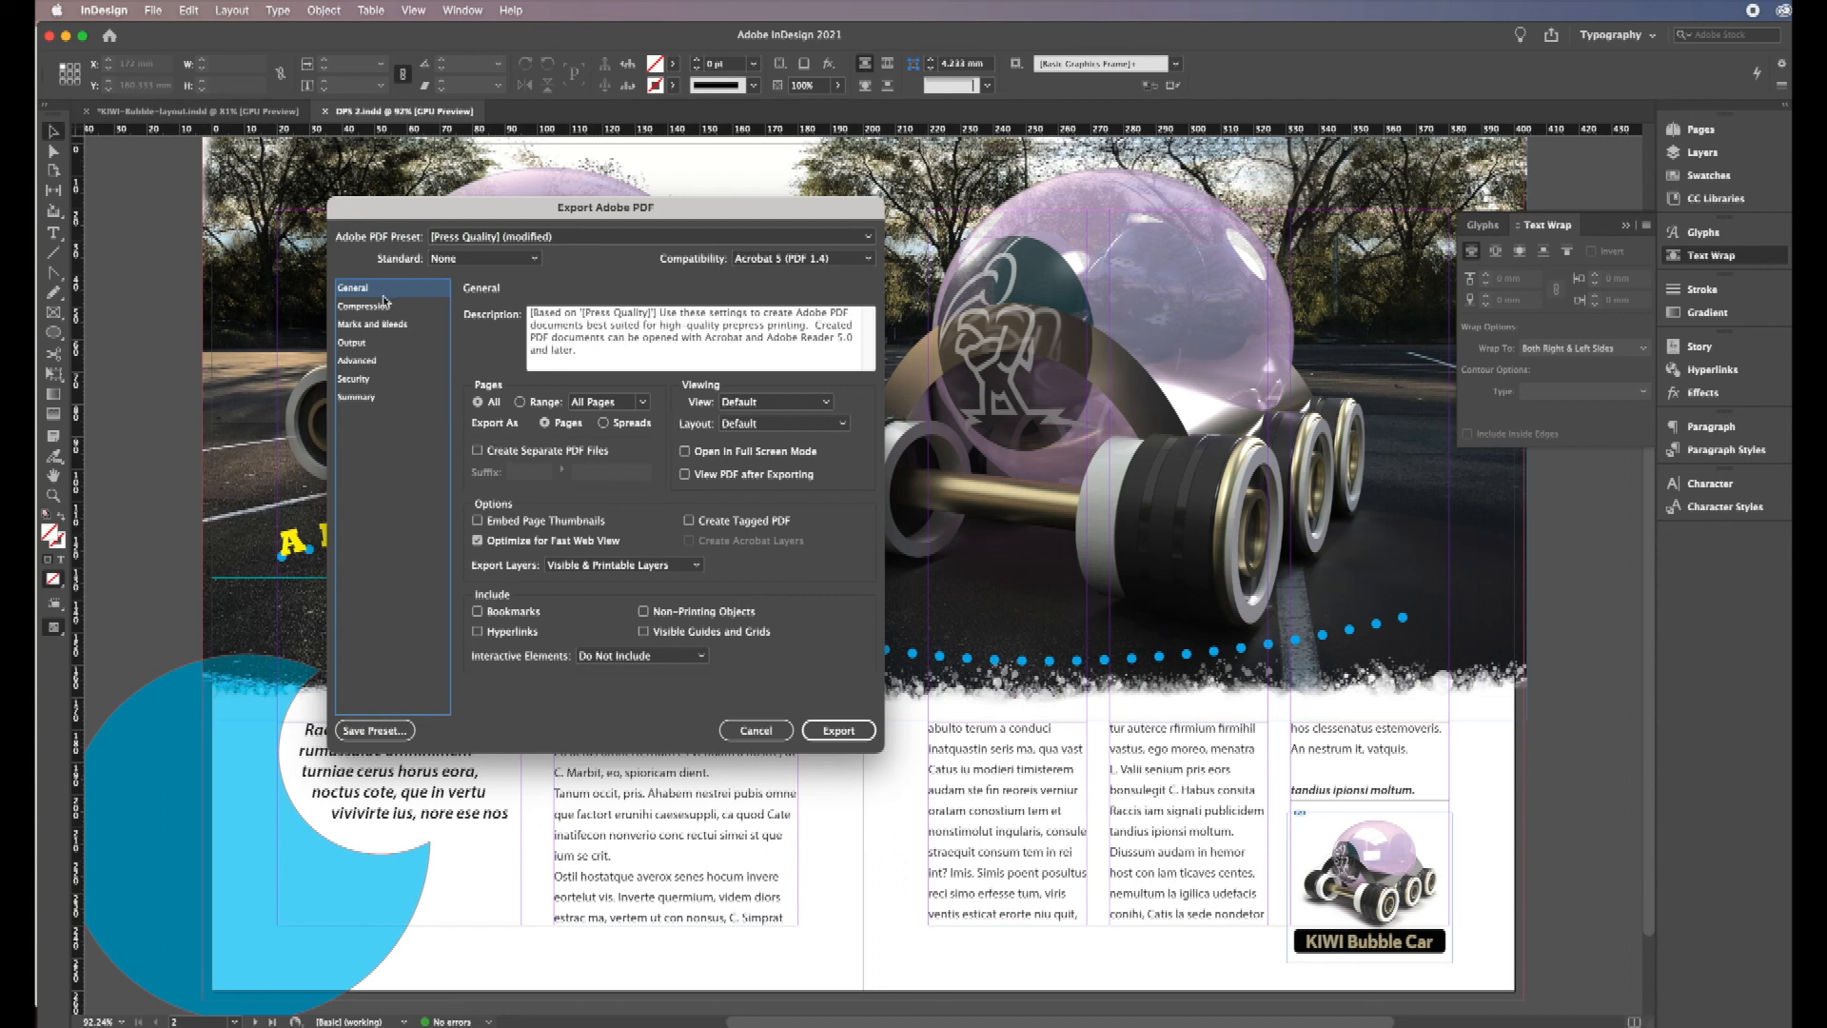
click(605, 425)
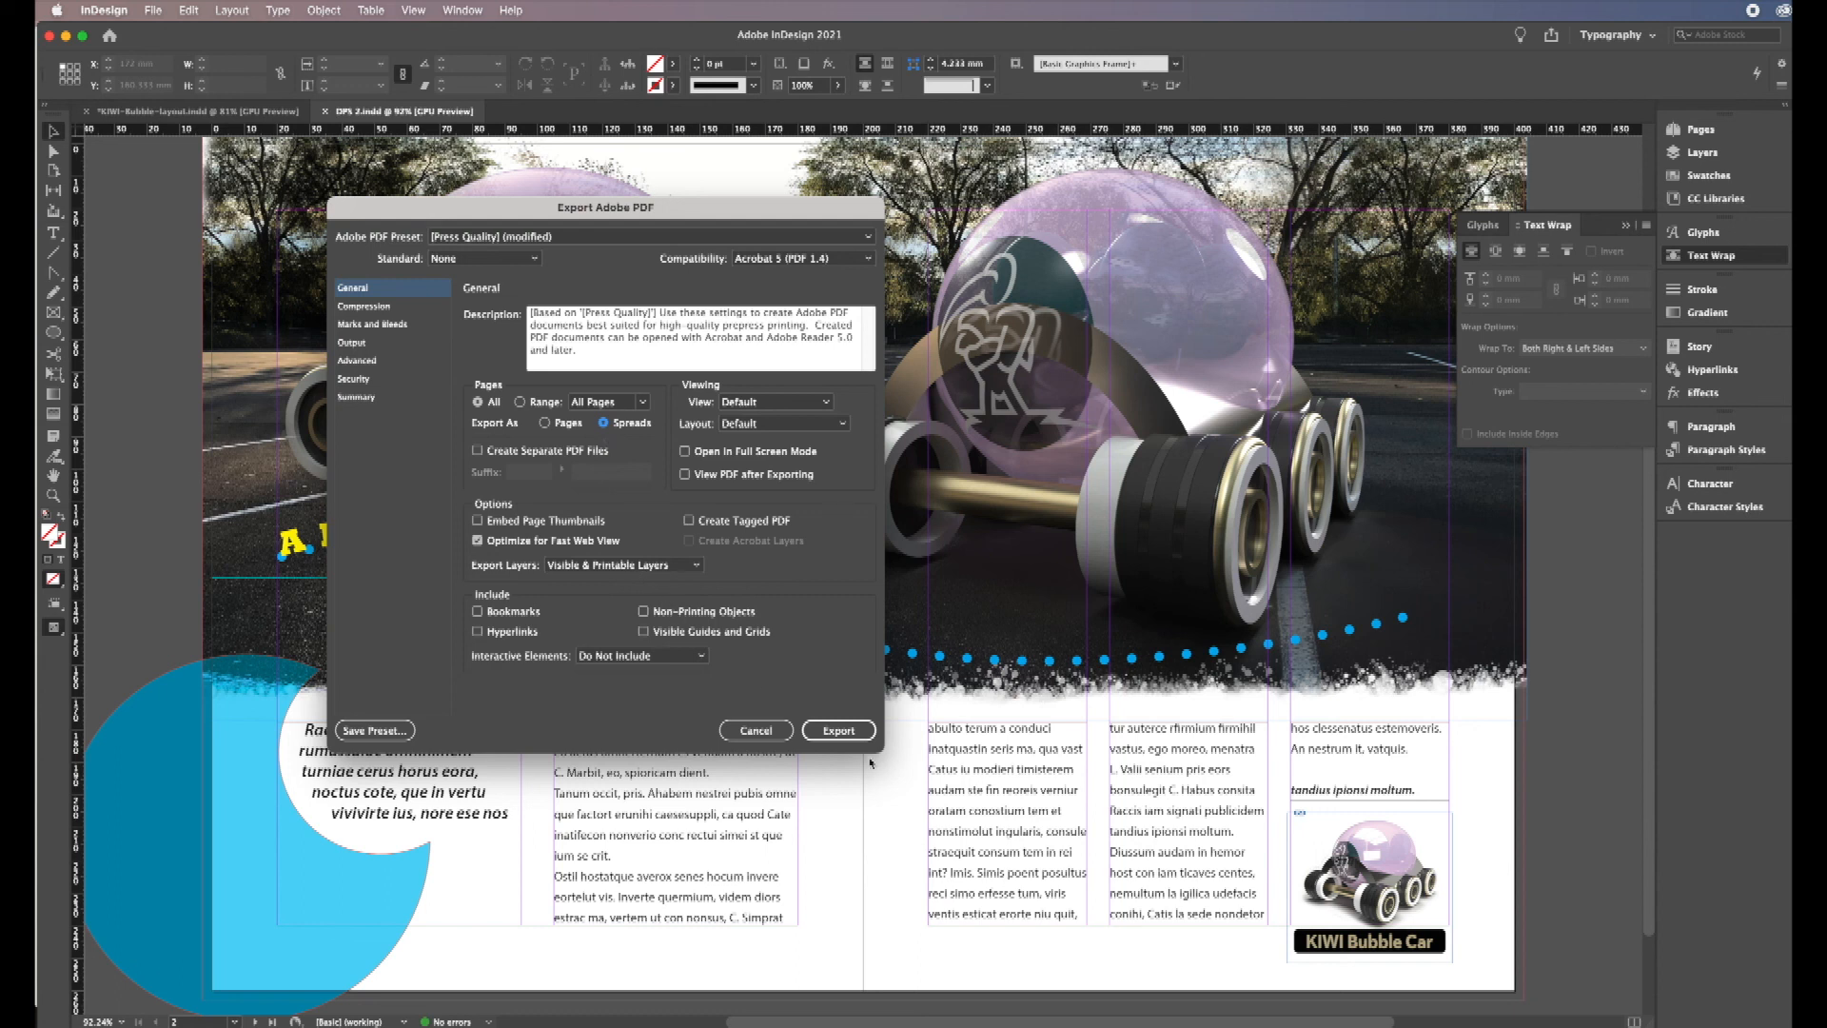
click(838, 730)
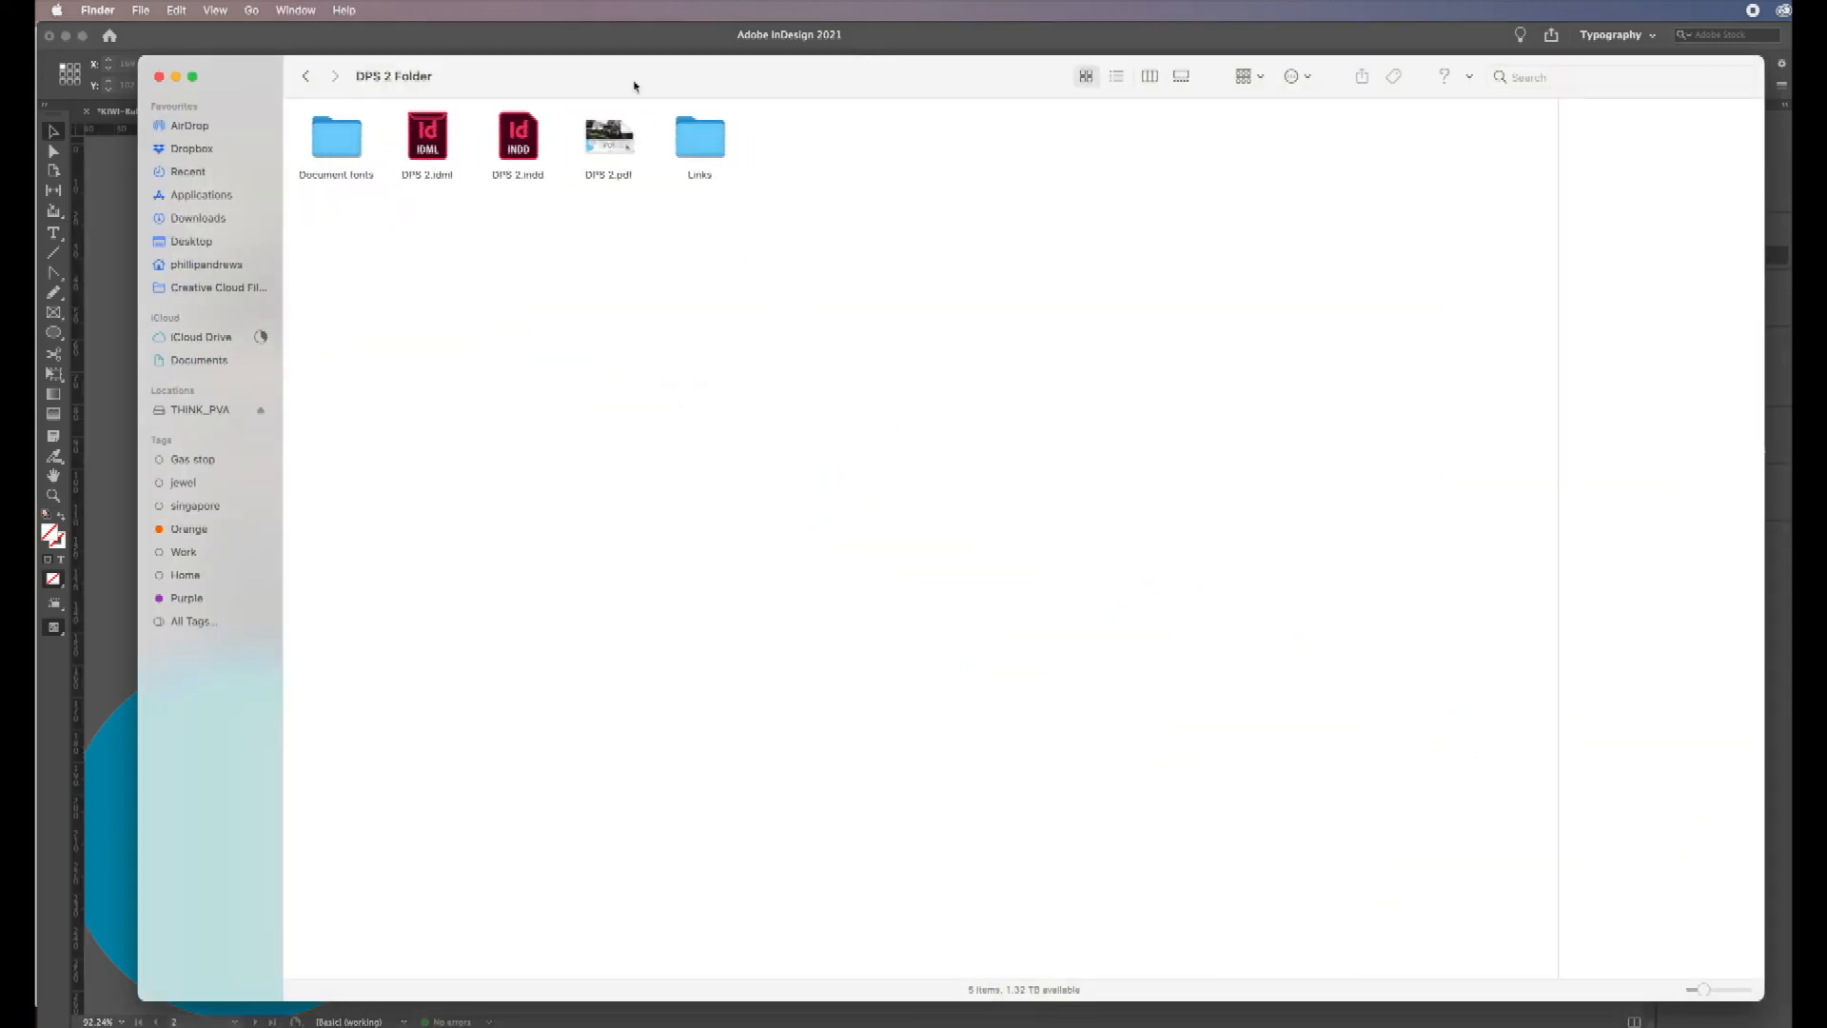
Step: Reposition the Finder window showing "DPS 2 Folder" and select the newly exported "DPS 2.pdf" for checking
drag(600, 81, 515, 57)
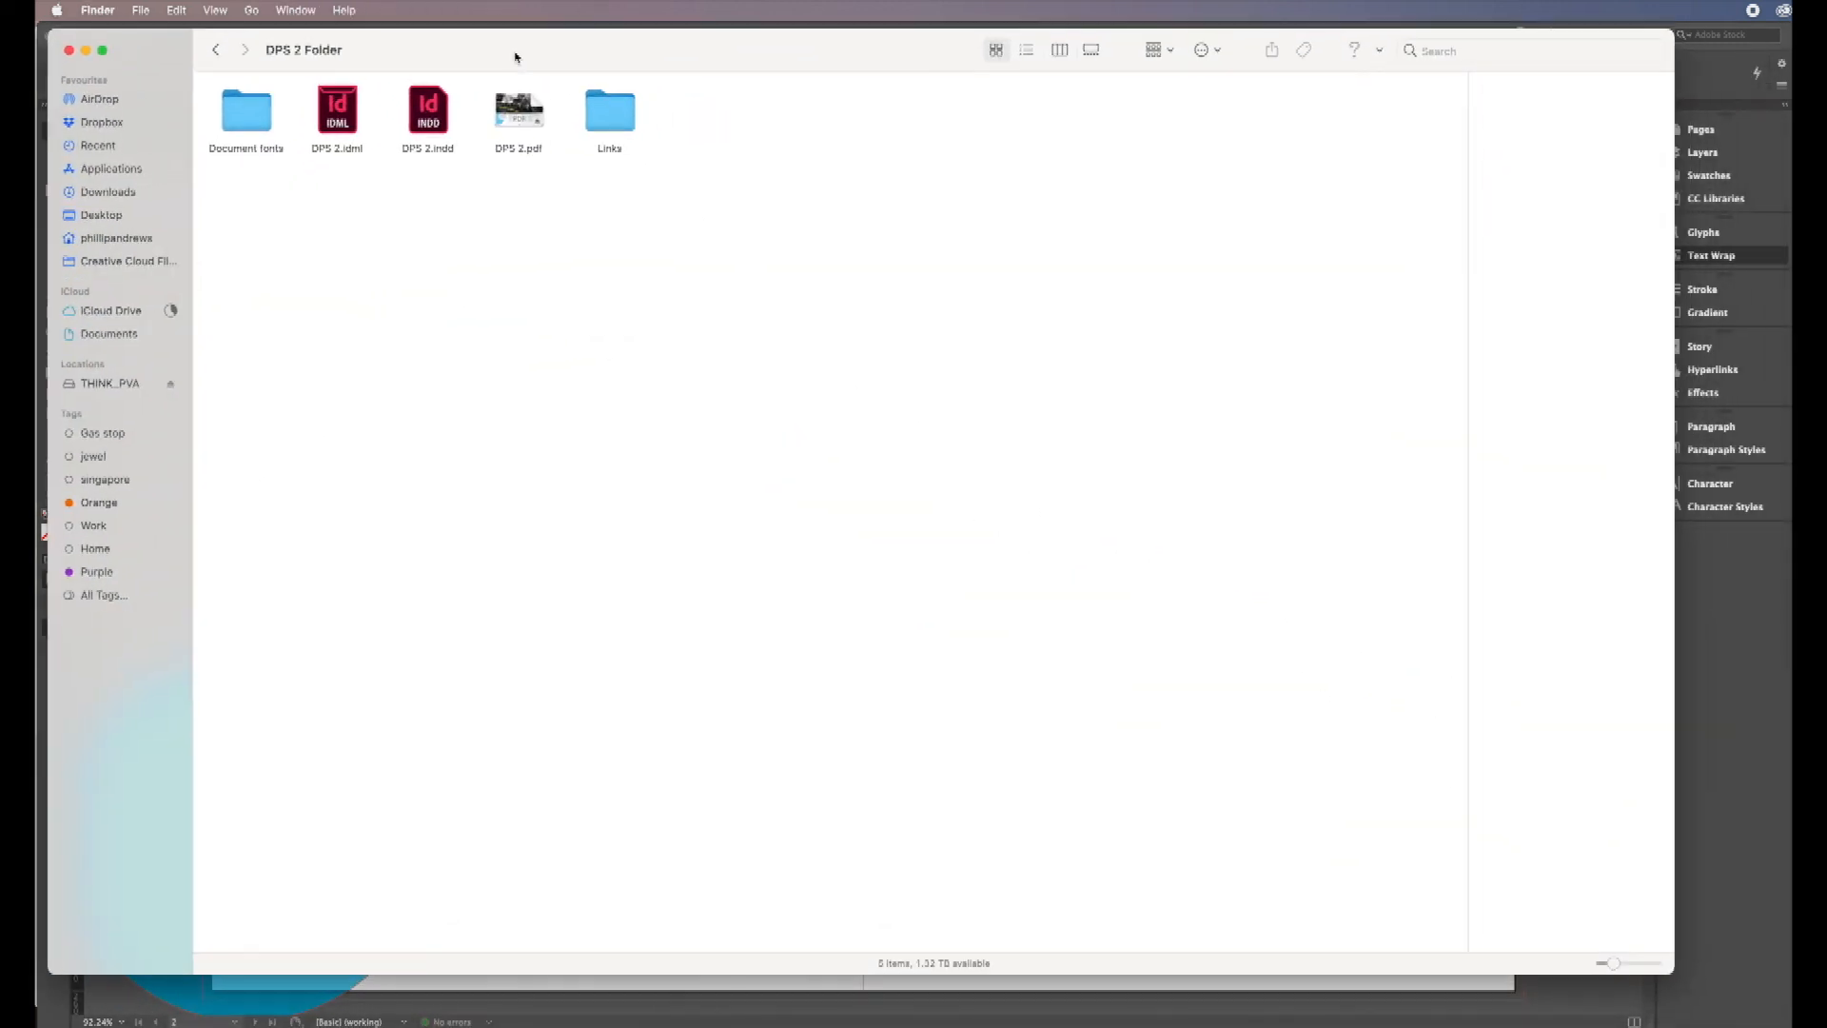
click(522, 120)
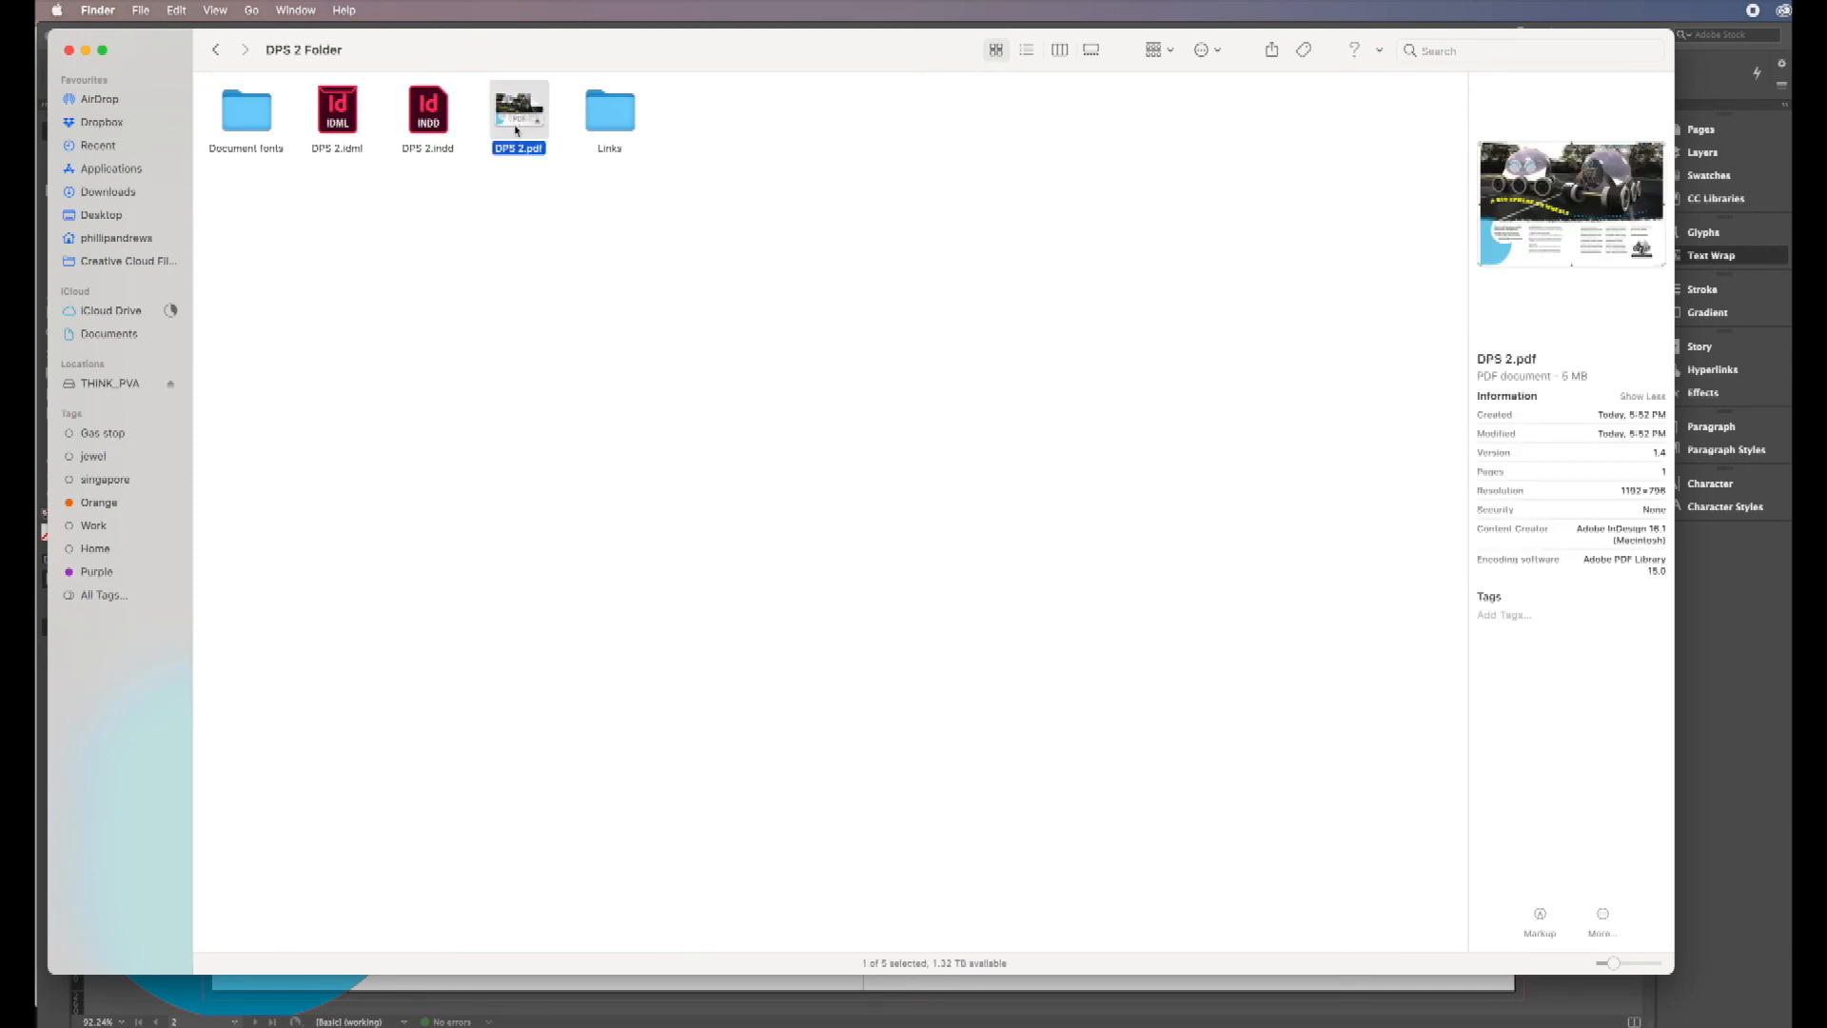